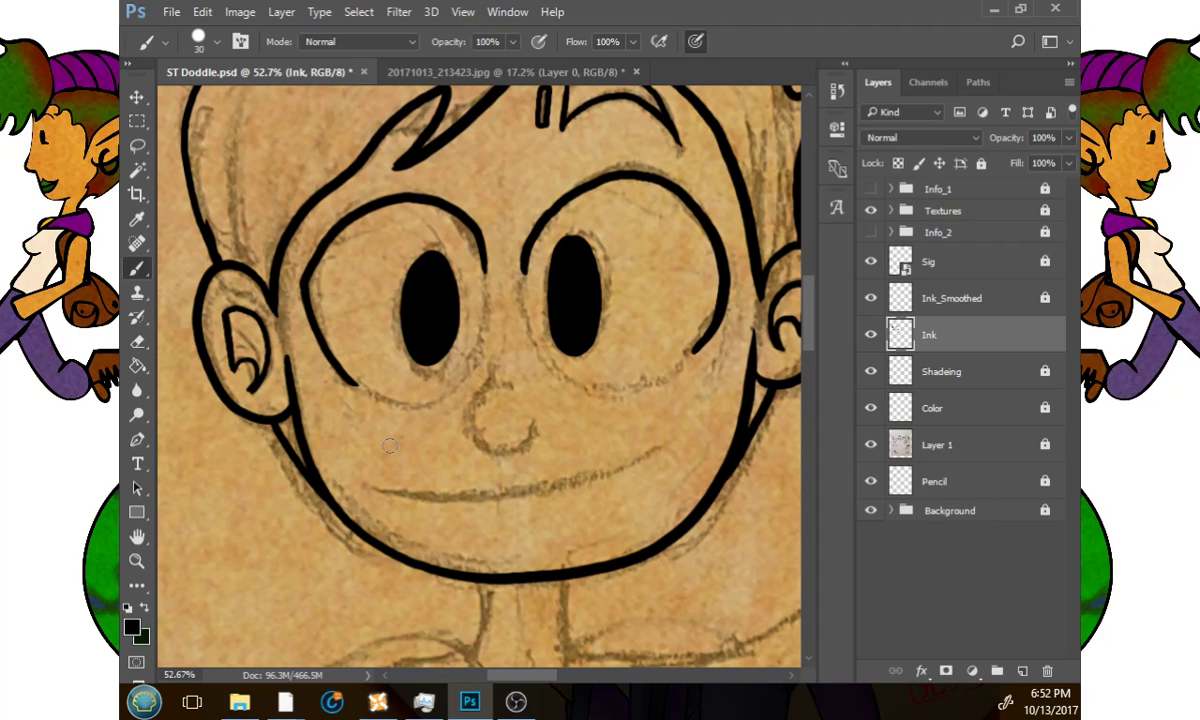
Ink the hooked nose over the pencil sketch on the Ink layer, redoing the stroke until it is clean.
mouse_move(509, 383)
mouse_down()
mouse_move(475, 418)
mouse_move(530, 429)
mouse_move(477, 396)
mouse_move(485, 445)
mouse_move(536, 434)
mouse_up()
key(ctrl+z)
key(ctrl+z)
mouse_move(511, 386)
mouse_down()
mouse_move(476, 408)
mouse_move(541, 425)
mouse_up()
key(ctrl+z)
mouse_move(512, 384)
mouse_down()
mouse_move(478, 400)
mouse_move(492, 452)
mouse_move(537, 425)
mouse_up()
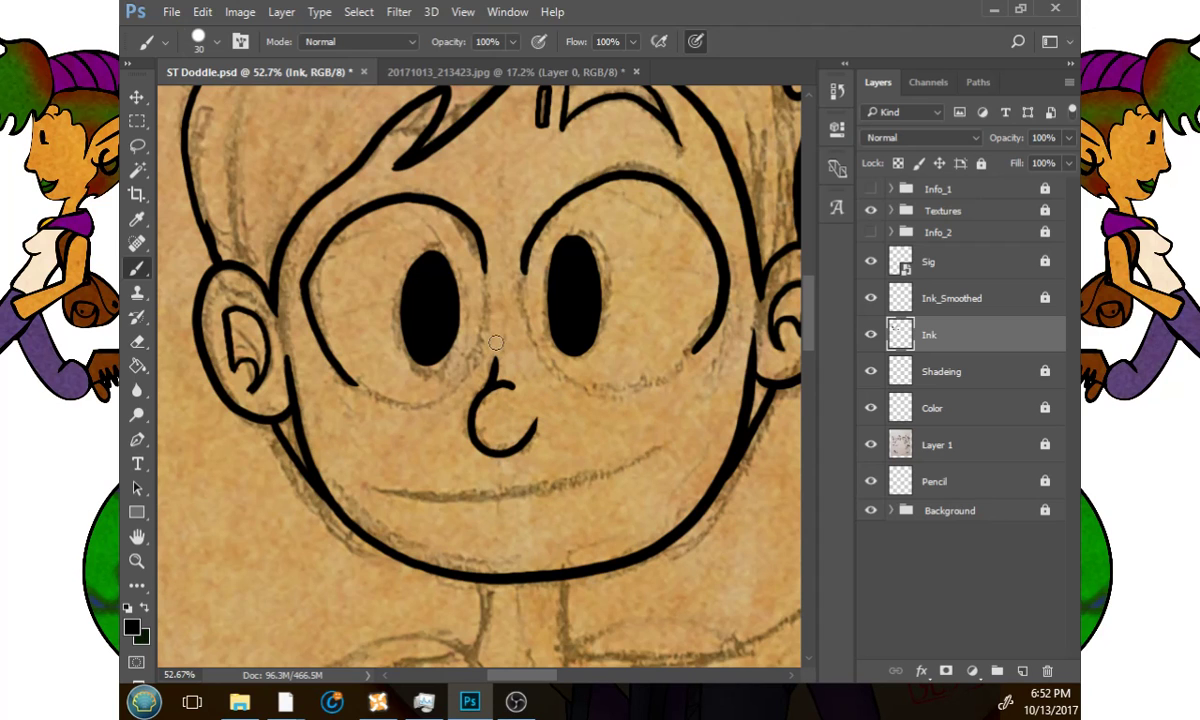
Ink the smiling mouth as a single curved stroke following the pencil line below the nose.
scroll(568, 400, up, 3)
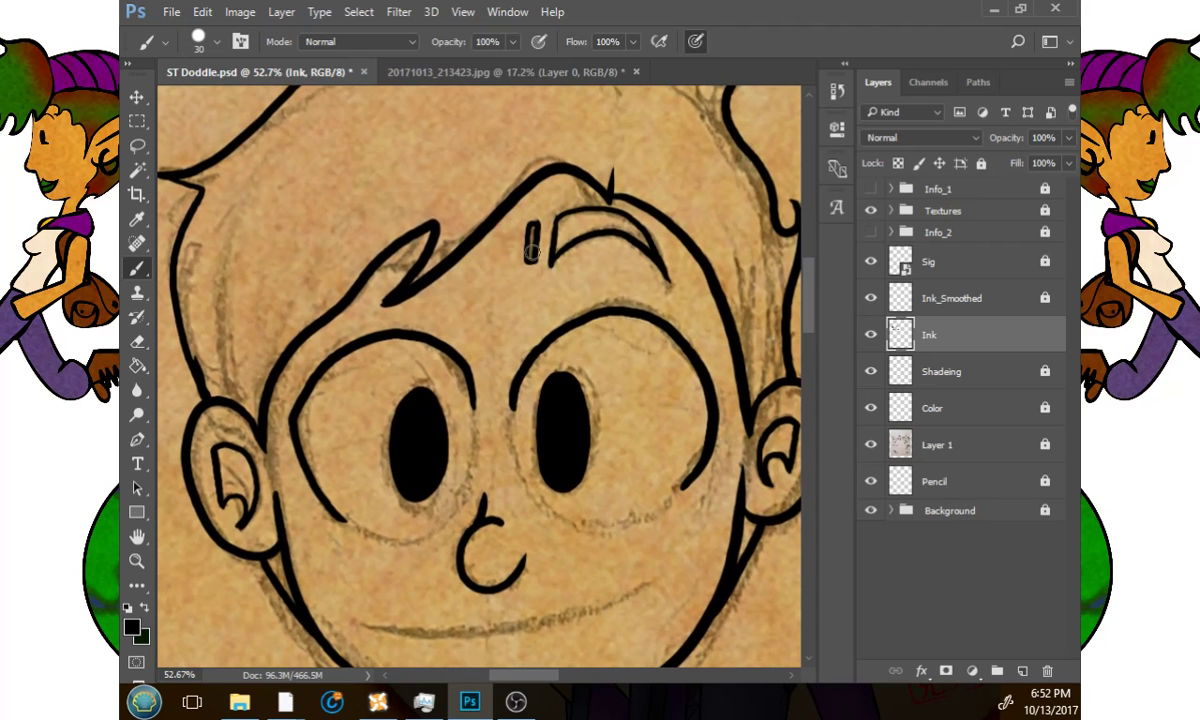
drag(614, 388, 610, 247)
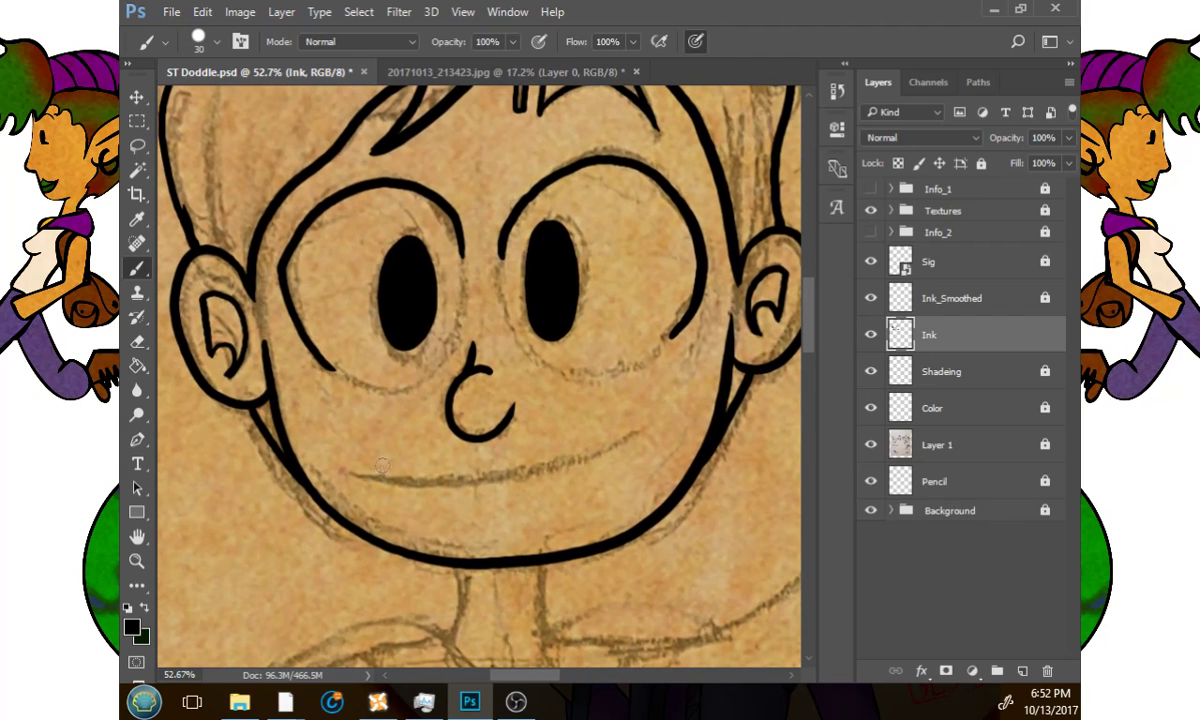
mouse_move(360, 462)
mouse_down()
mouse_move(492, 477)
mouse_move(585, 415)
mouse_up()
key(ctrl+z)
mouse_move(377, 476)
mouse_down()
mouse_move(485, 479)
mouse_move(642, 428)
mouse_up()
key(ctrl+z)
mouse_move(380, 476)
mouse_down()
mouse_move(642, 426)
mouse_move(651, 514)
mouse_move(624, 469)
mouse_move(737, 463)
mouse_move(679, 423)
mouse_move(653, 251)
mouse_up()
Ink both sides of the neck below the chin and join them with a curve at the base.
drag(495, 348, 482, 422)
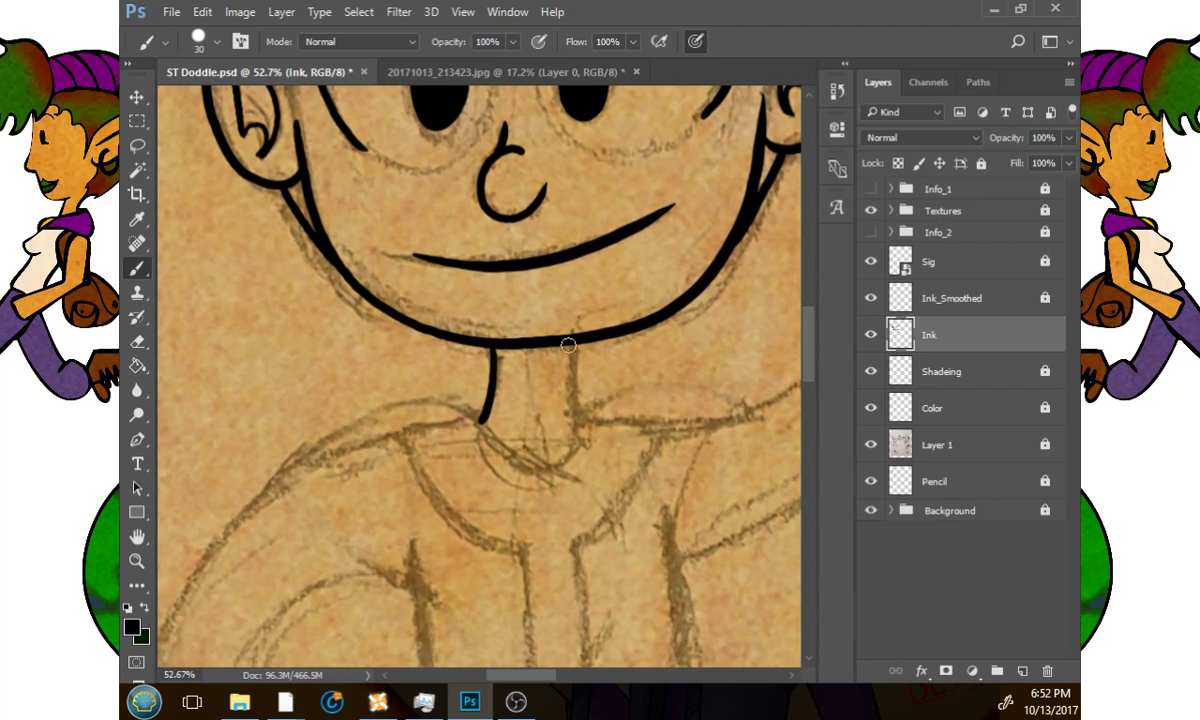
drag(572, 345, 588, 420)
mouse_move(483, 422)
mouse_down()
mouse_move(500, 454)
mouse_move(551, 466)
mouse_move(588, 424)
mouse_up()
key(ctrl+z)
mouse_move(482, 425)
mouse_down()
mouse_move(503, 453)
mouse_move(548, 466)
mouse_move(587, 418)
mouse_up()
mouse_move(553, 464)
mouse_down()
mouse_move(592, 401)
mouse_move(520, 276)
mouse_move(579, 196)
mouse_move(597, 351)
mouse_up()
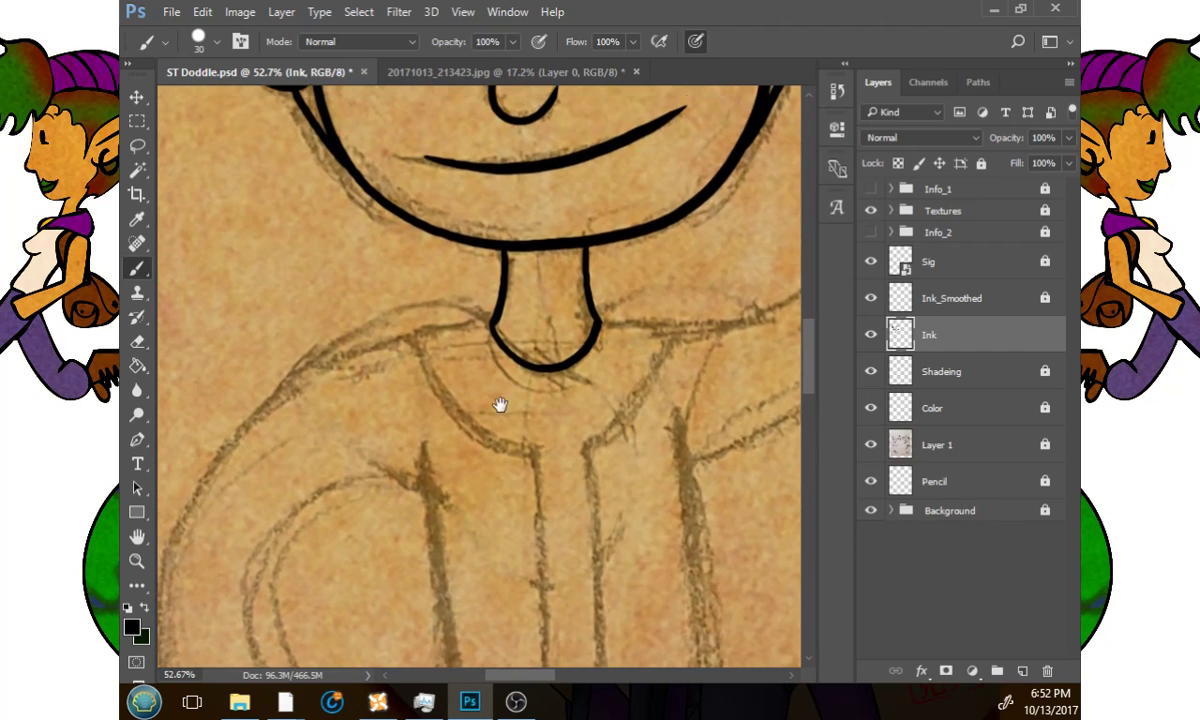
Ink the outline of the fist resting on the hip and add the short finger marks along its edge.
mouse_move(500, 404)
mouse_down()
mouse_move(546, 372)
mouse_move(550, 316)
mouse_up()
mouse_move(468, 332)
mouse_down()
mouse_move(513, 309)
mouse_move(553, 356)
mouse_up()
mouse_move(502, 339)
mouse_down()
mouse_move(574, 375)
mouse_move(558, 506)
mouse_move(459, 496)
mouse_move(424, 480)
mouse_up()
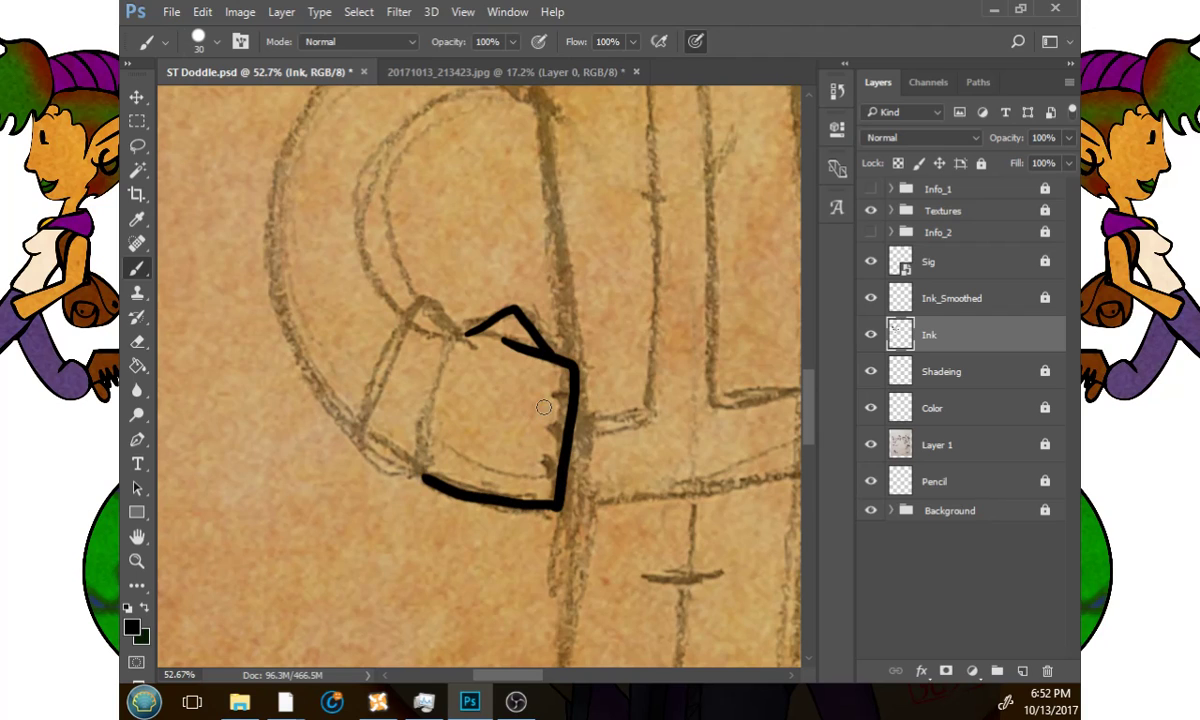
mouse_move(544, 455)
mouse_down()
mouse_move(572, 433)
mouse_move(552, 410)
mouse_move(554, 380)
mouse_up()
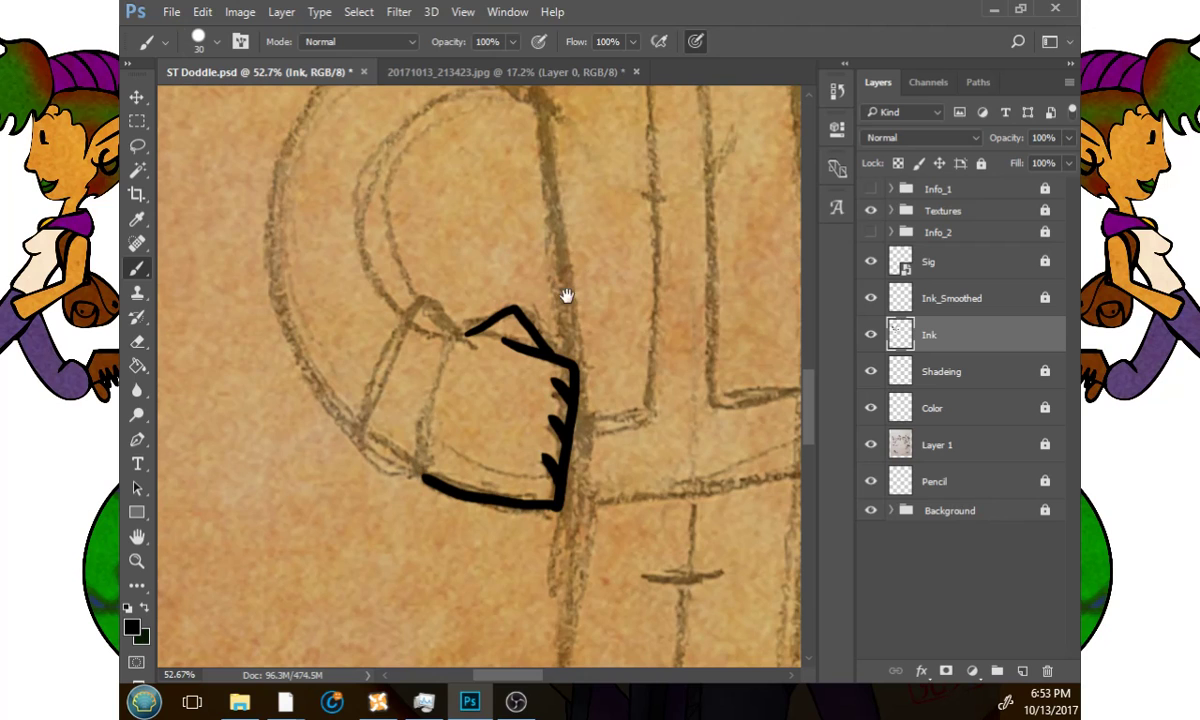
Ink the wrist line of the hip hand and the outline of the cuff behind it.
drag(572, 313, 595, 386)
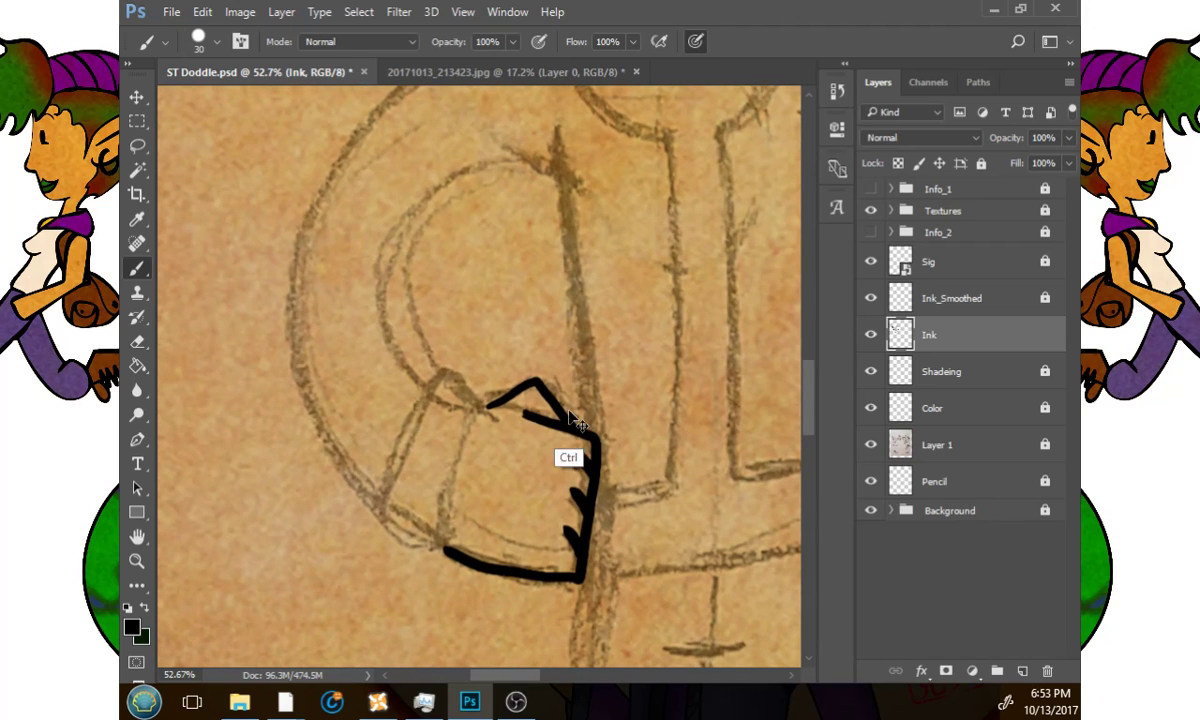
drag(475, 410, 445, 548)
drag(486, 407, 450, 375)
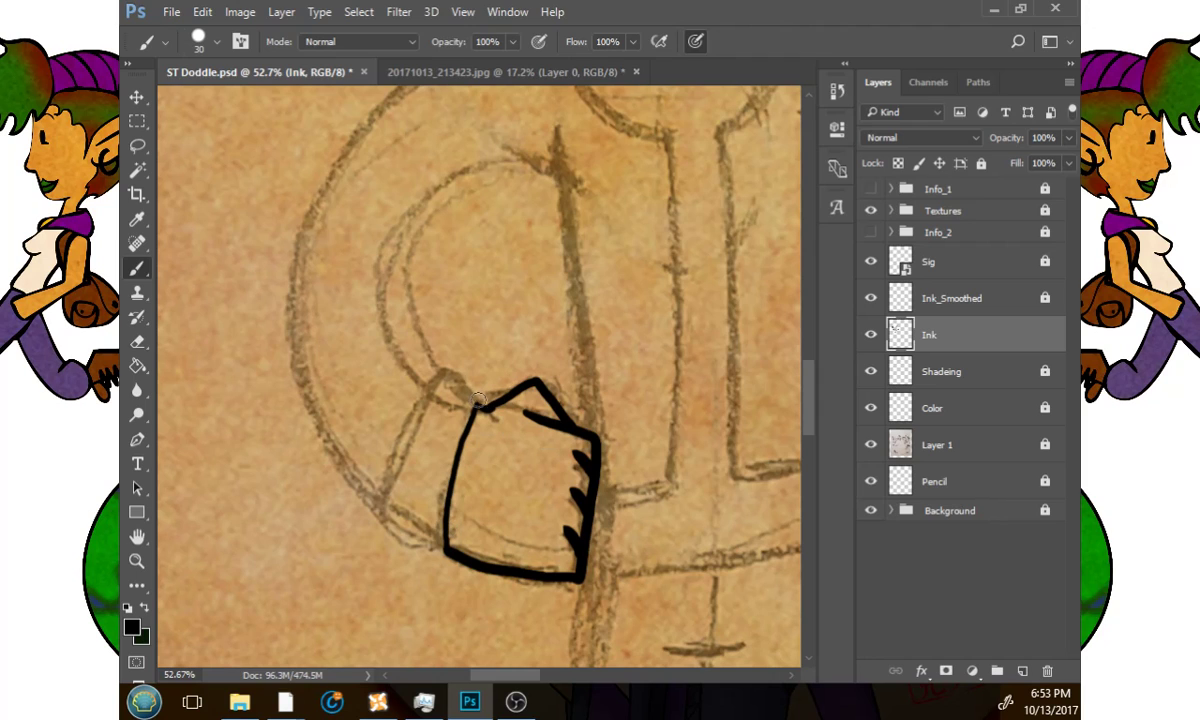
key(ctrl+z)
mouse_move(437, 390)
mouse_down()
mouse_move(477, 400)
mouse_move(396, 480)
mouse_move(390, 505)
mouse_move(445, 545)
mouse_up()
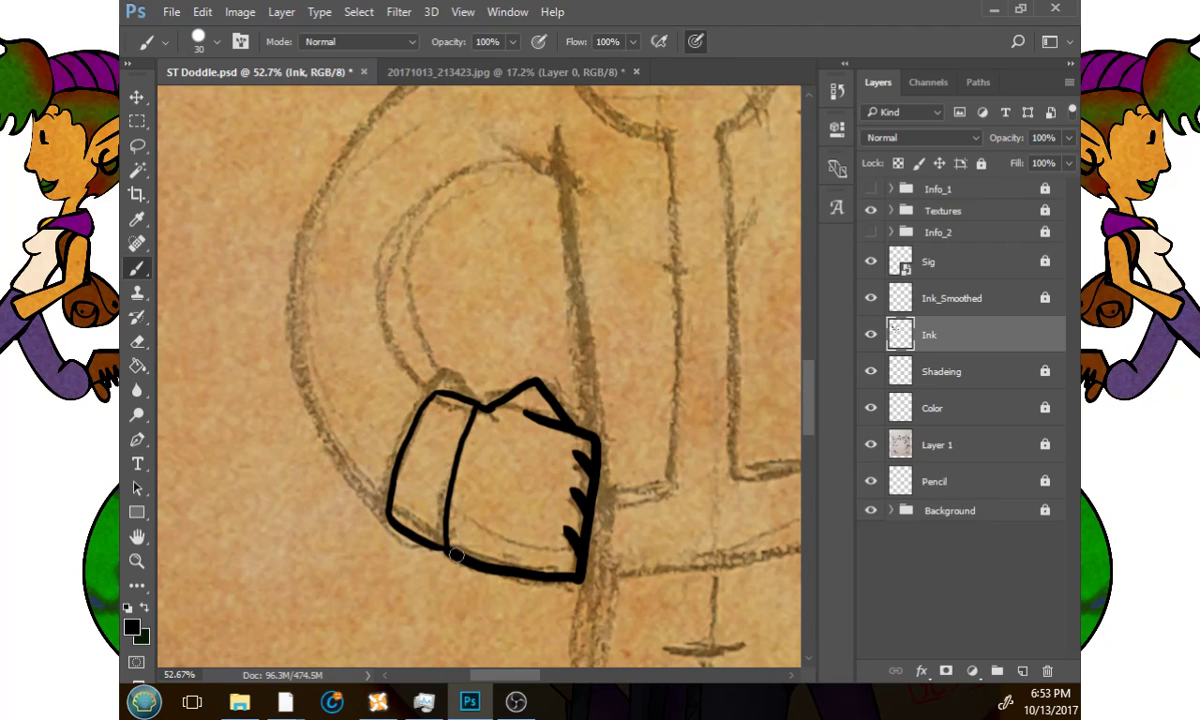
Ink the body's side line from the fist on the hip down along the leg.
drag(536, 423, 585, 535)
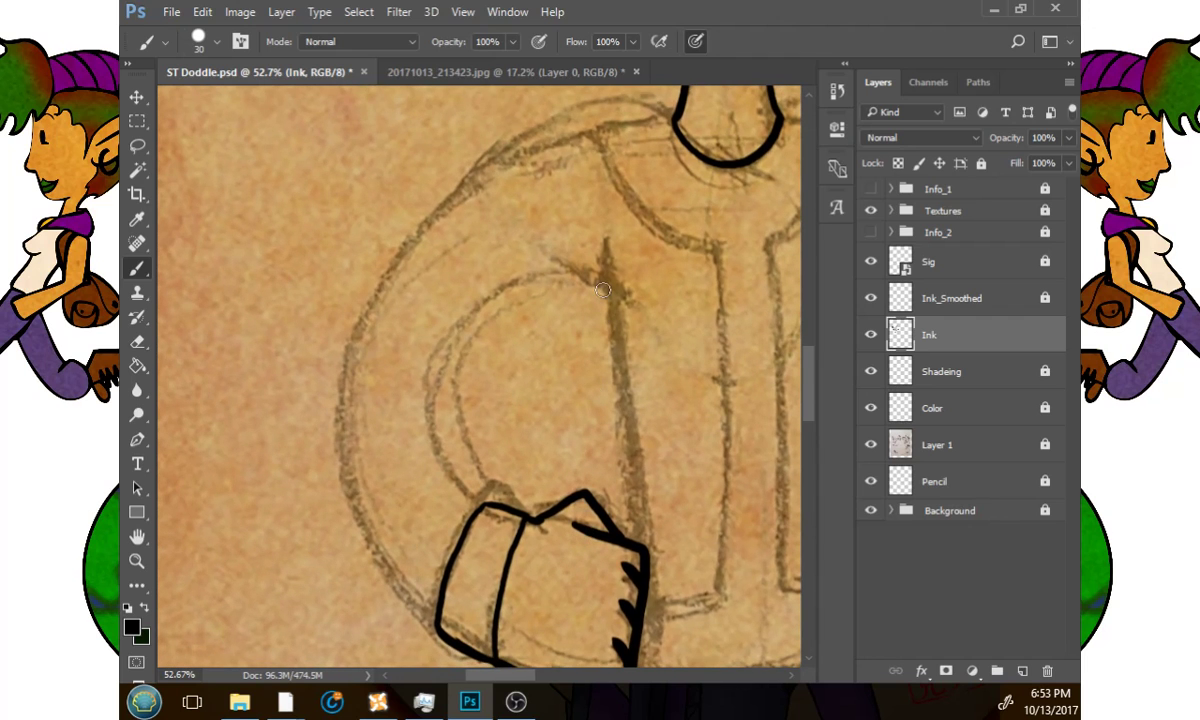
scroll(600, 460, down, 4)
scroll(600, 460, right, 1)
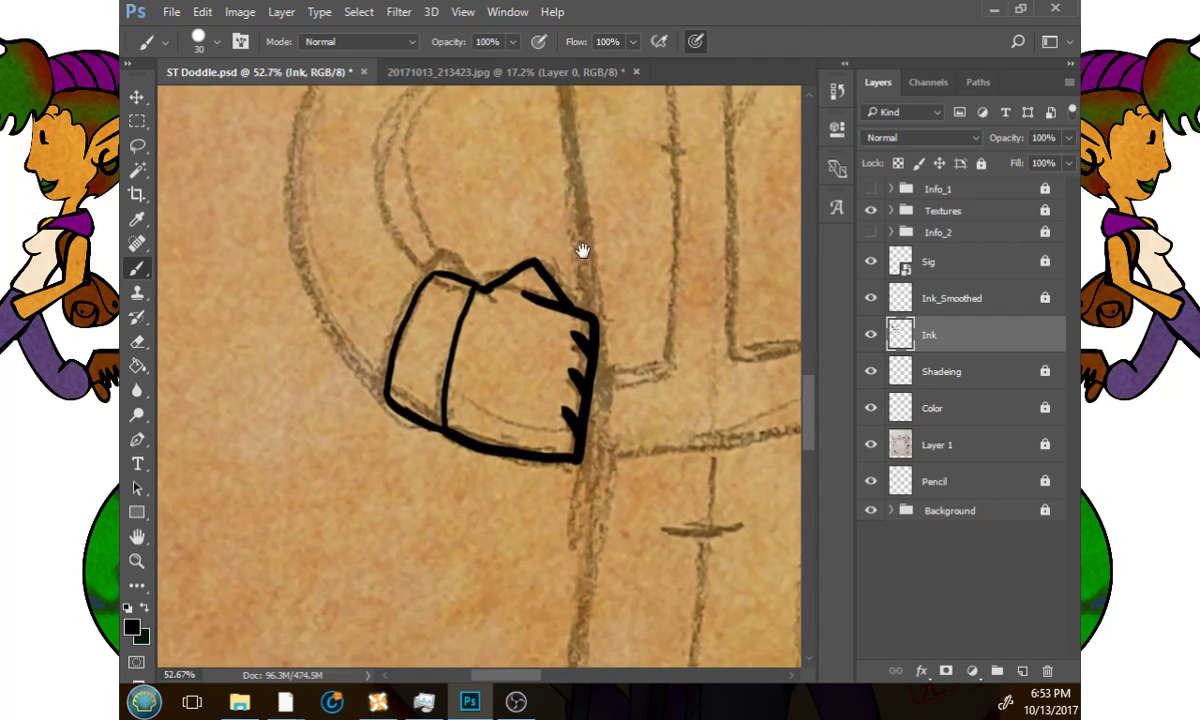
scroll(595, 438, down, 4)
drag(597, 257, 565, 628)
scroll(605, 430, up, 6)
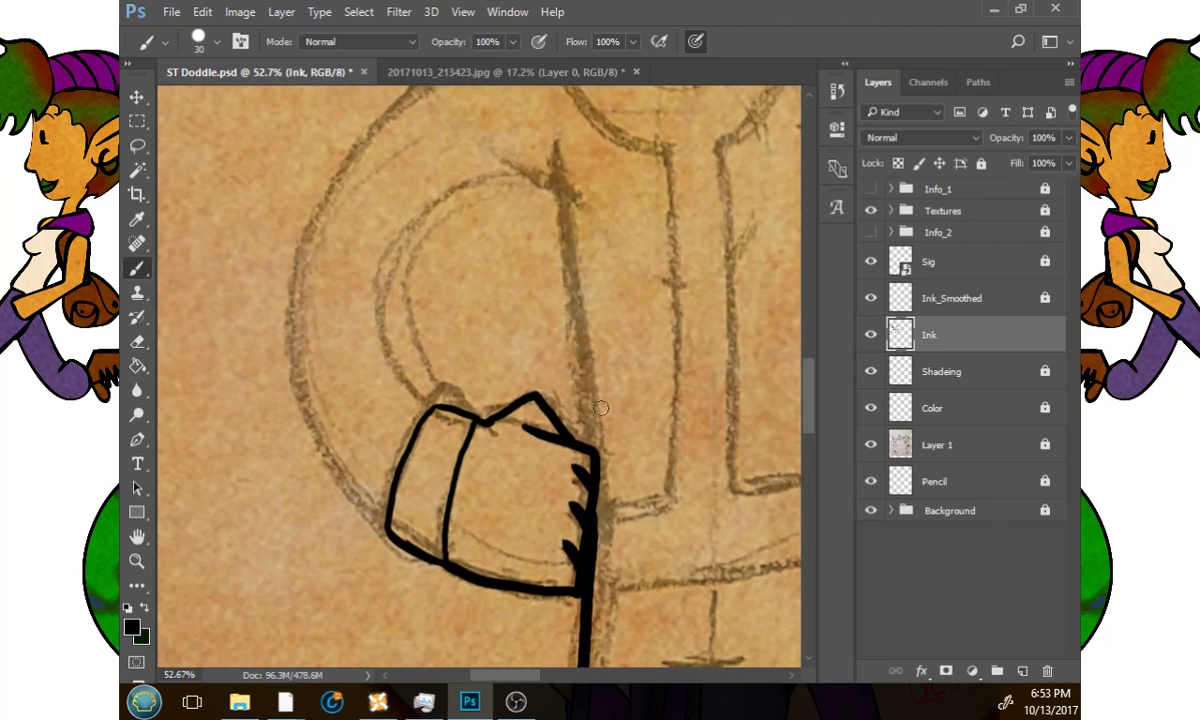
Ink the torso's side line from the hip fist up past the armpit, redoing the stroke until it fits.
drag(591, 450, 543, 133)
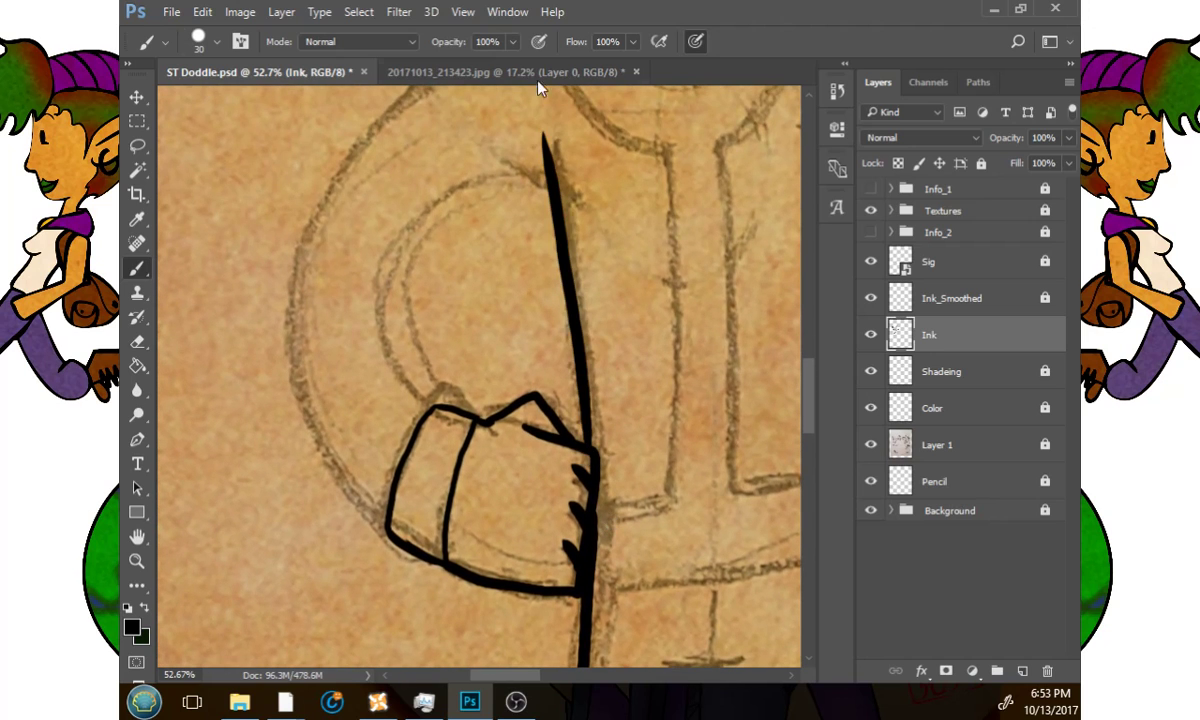
scroll(599, 230, up, 2)
key(ctrl+z)
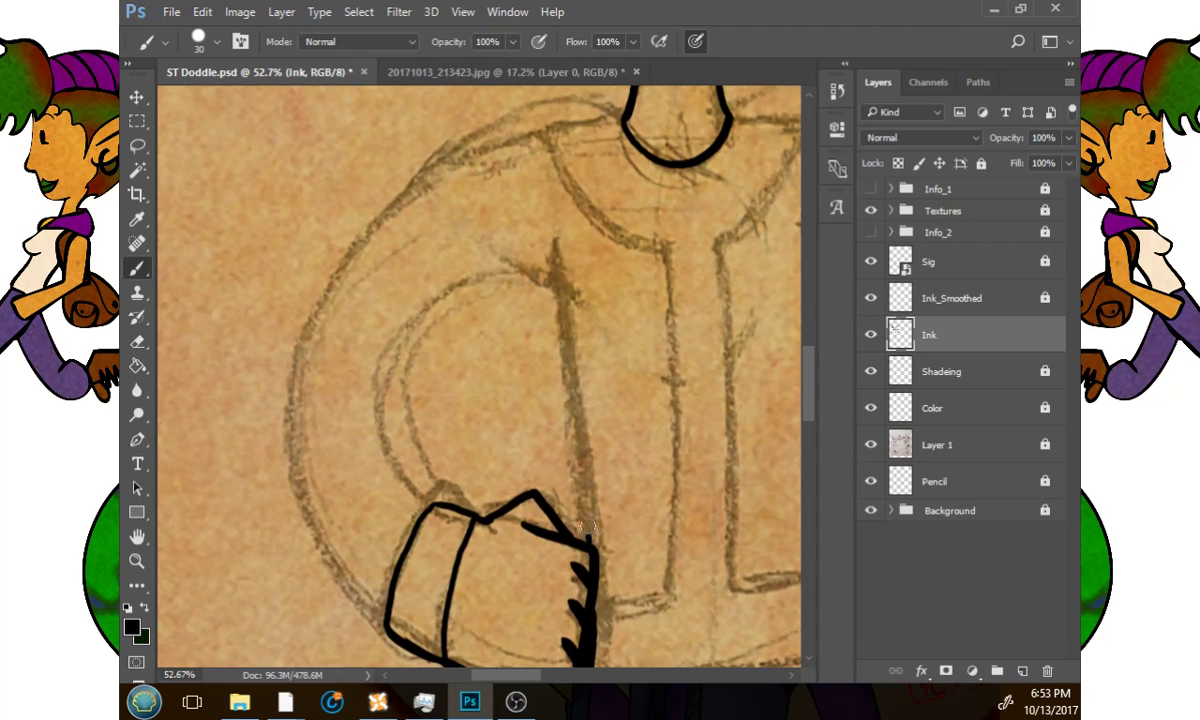
drag(586, 528, 549, 241)
key(ctrl+z)
drag(586, 530, 549, 245)
drag(549, 326, 576, 317)
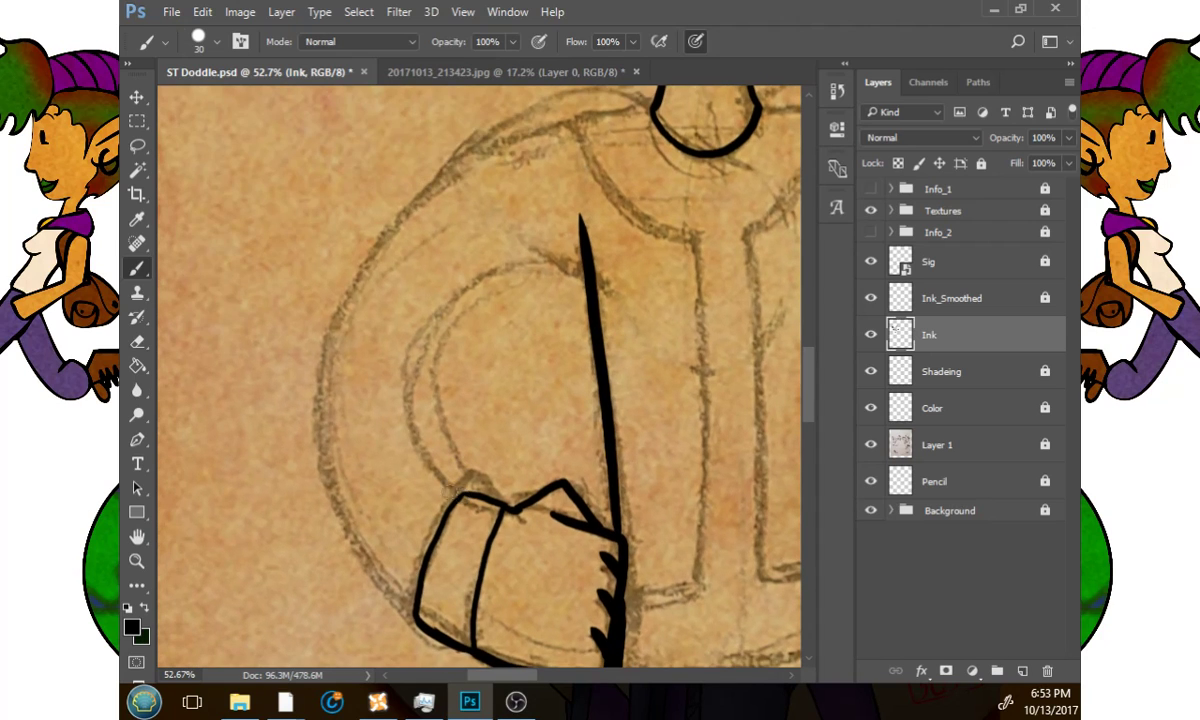
Ink the inner and outer curves of the bent arm, running the outer one from the neck to the cuff.
mouse_move(440, 480)
mouse_down()
mouse_move(416, 422)
mouse_move(440, 322)
mouse_move(512, 273)
mouse_move(572, 286)
mouse_move(641, 358)
mouse_up()
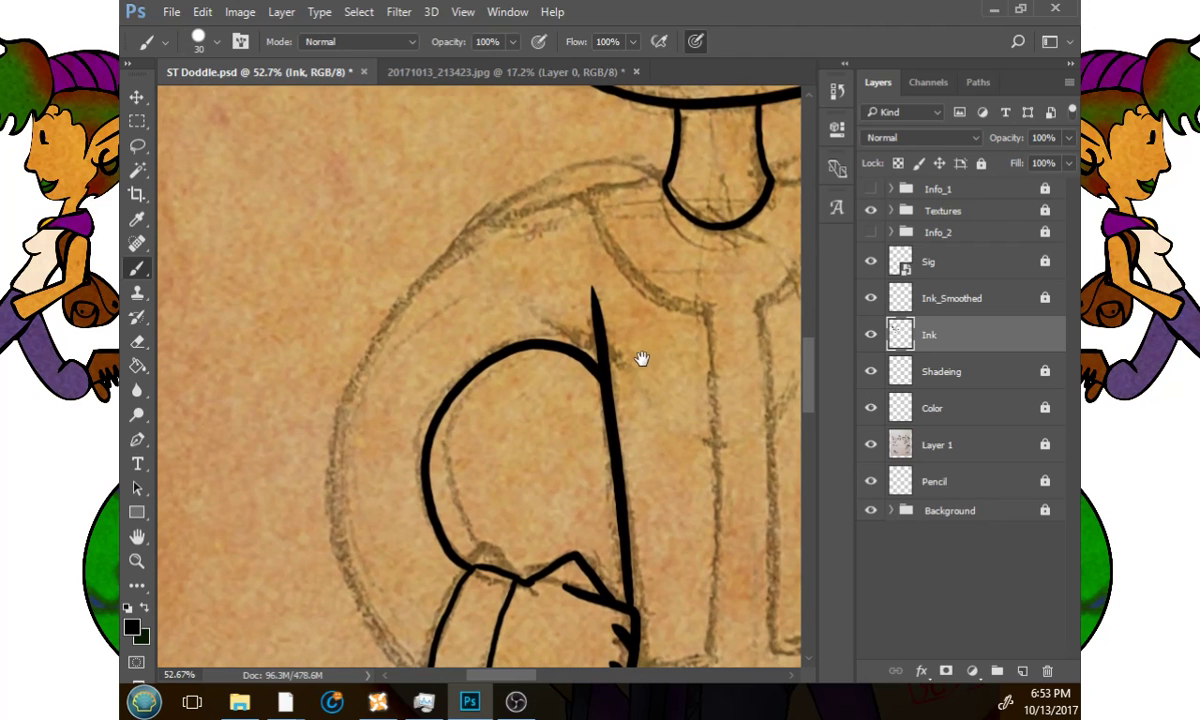
mouse_move(660, 172)
mouse_down()
mouse_move(590, 165)
mouse_move(405, 240)
mouse_move(335, 512)
mouse_move(420, 666)
mouse_up()
drag(487, 549, 450, 391)
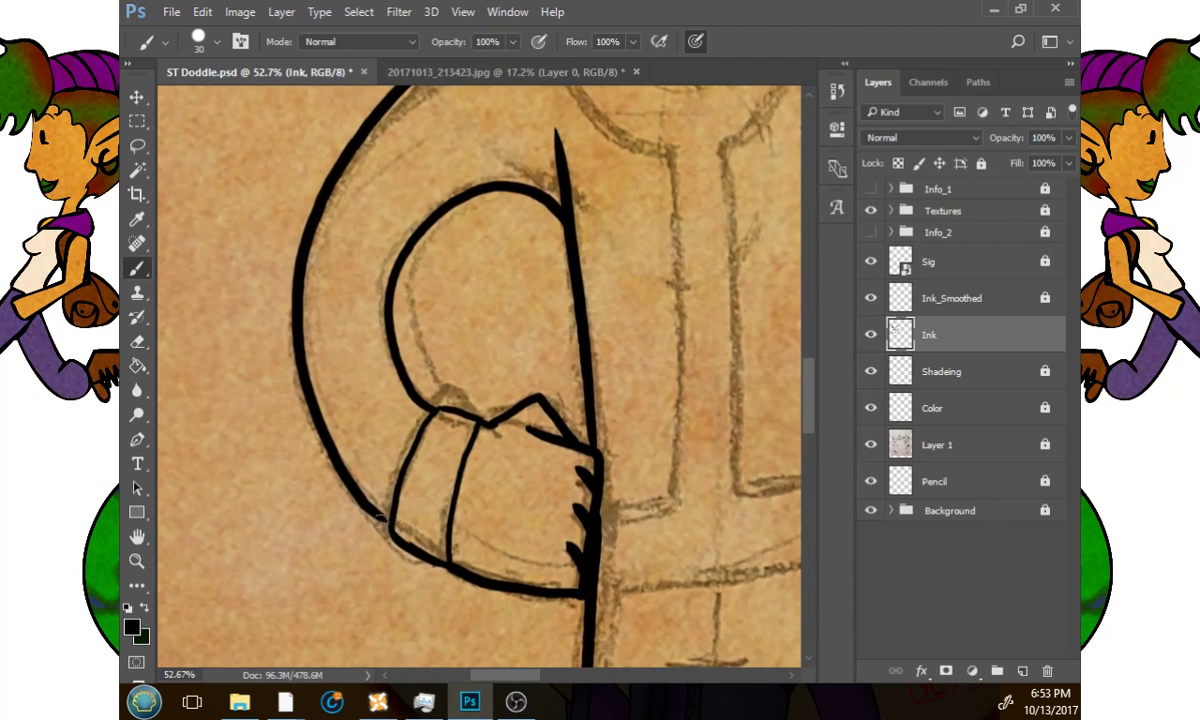
drag(378, 516, 385, 524)
drag(524, 345, 533, 475)
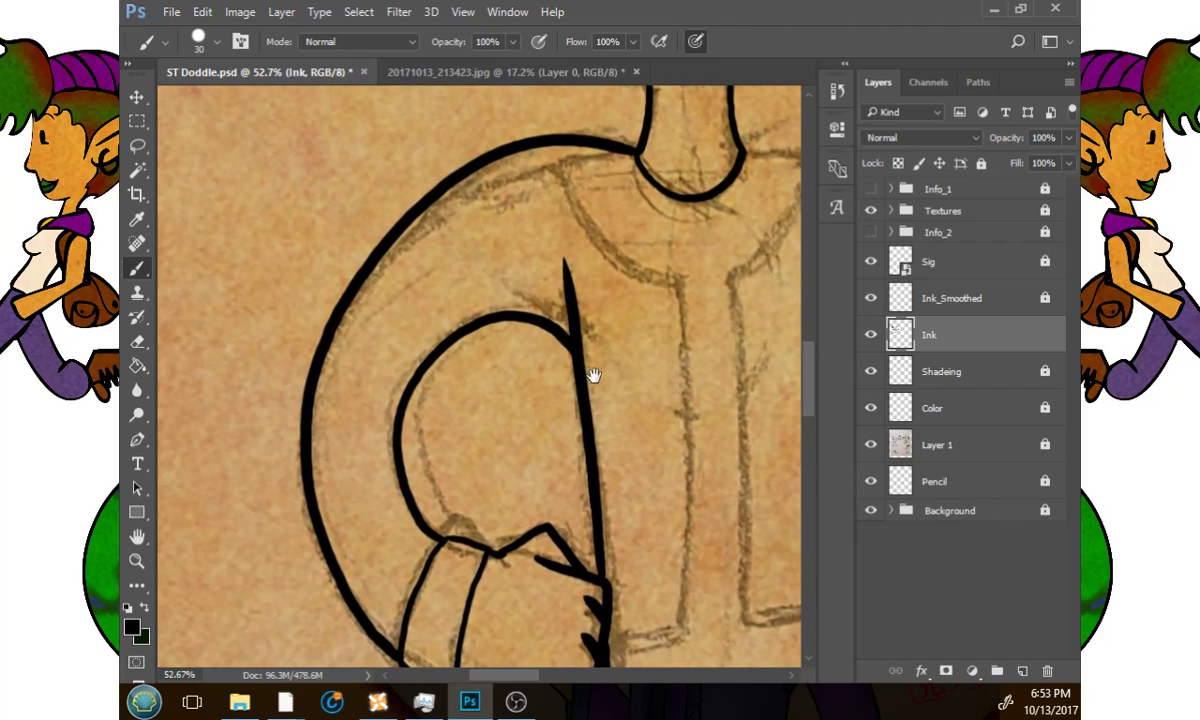
Ink the upper edge of the raised arm as a curve from the neck base up to the forearm.
mouse_move(610, 410)
mouse_down()
mouse_move(477, 544)
mouse_move(456, 544)
mouse_up()
mouse_move(645, 353)
mouse_down()
mouse_move(480, 386)
mouse_move(450, 407)
mouse_up()
mouse_move(355, 378)
mouse_down()
mouse_move(409, 382)
mouse_move(539, 353)
mouse_move(662, 213)
mouse_up()
mouse_move(440, 512)
mouse_down()
mouse_move(485, 262)
mouse_move(562, 123)
mouse_up()
Ink the body's opposite side as one long stroke from the raised arm's armpit down the leg.
key(z)
drag(428, 479, 365, 481)
drag(530, 490, 543, 307)
drag(549, 322, 546, 396)
key(b)
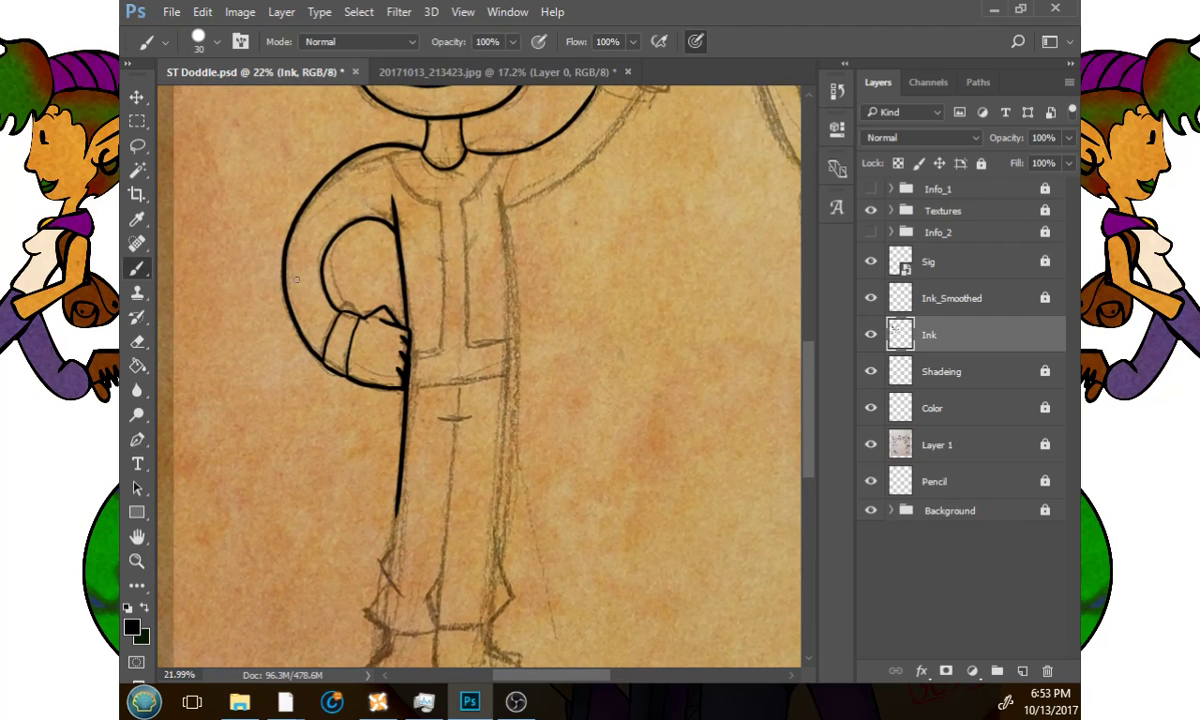
mouse_move(499, 190)
mouse_down()
mouse_move(518, 362)
mouse_move(503, 568)
mouse_up()
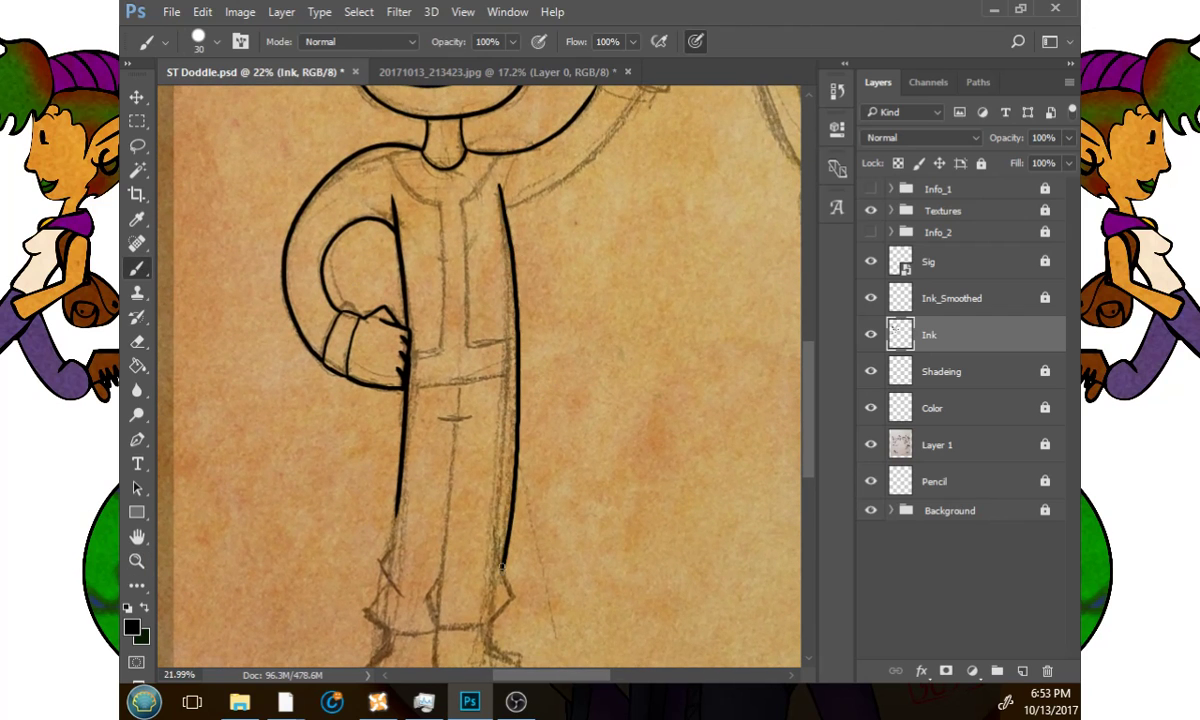
key(ctrl+z)
mouse_move(499, 185)
mouse_down()
mouse_move(510, 289)
mouse_move(496, 553)
mouse_up()
Ink the shirt's hem across the waist and the bottom edges of both vest panels.
drag(549, 397, 545, 444)
click(137, 561)
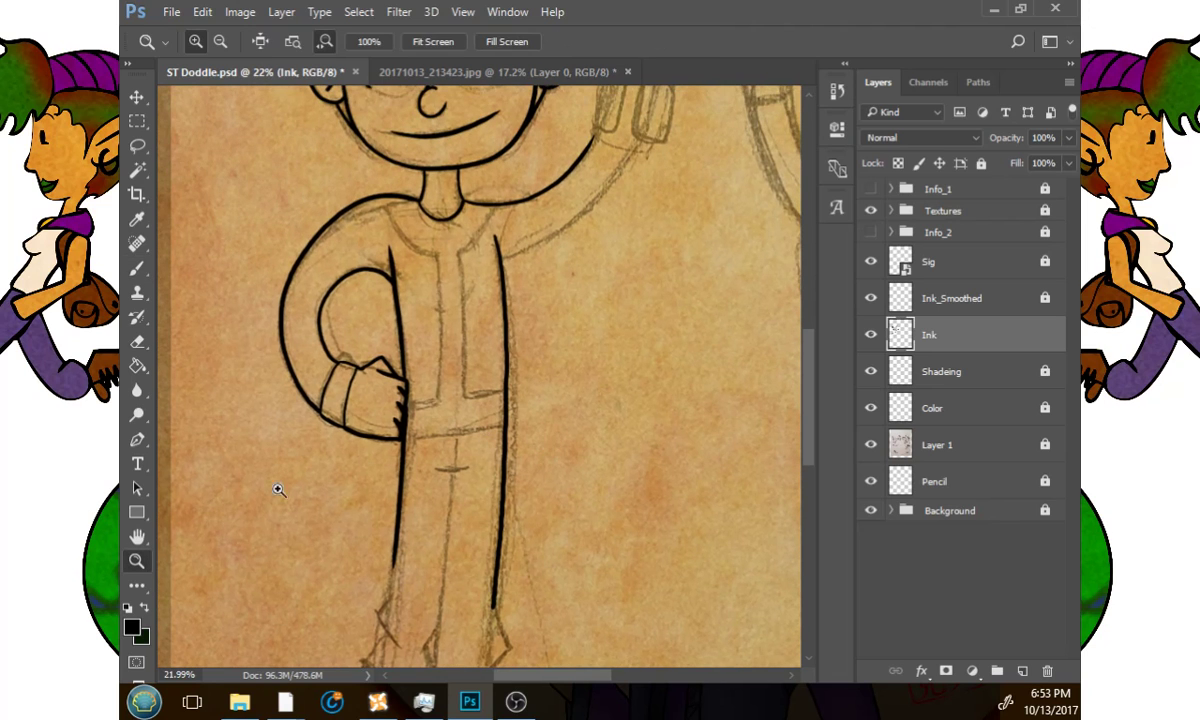
drag(425, 467, 546, 441)
key(b)
drag(485, 245, 321, 339)
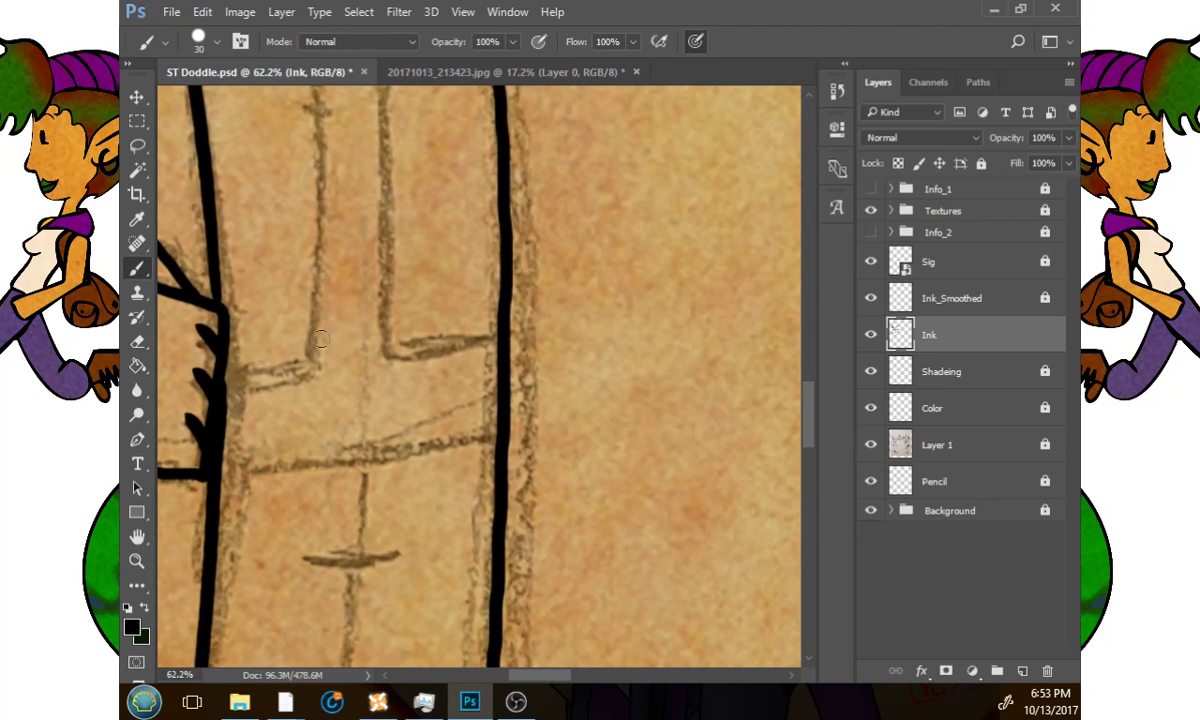
drag(221, 460, 496, 432)
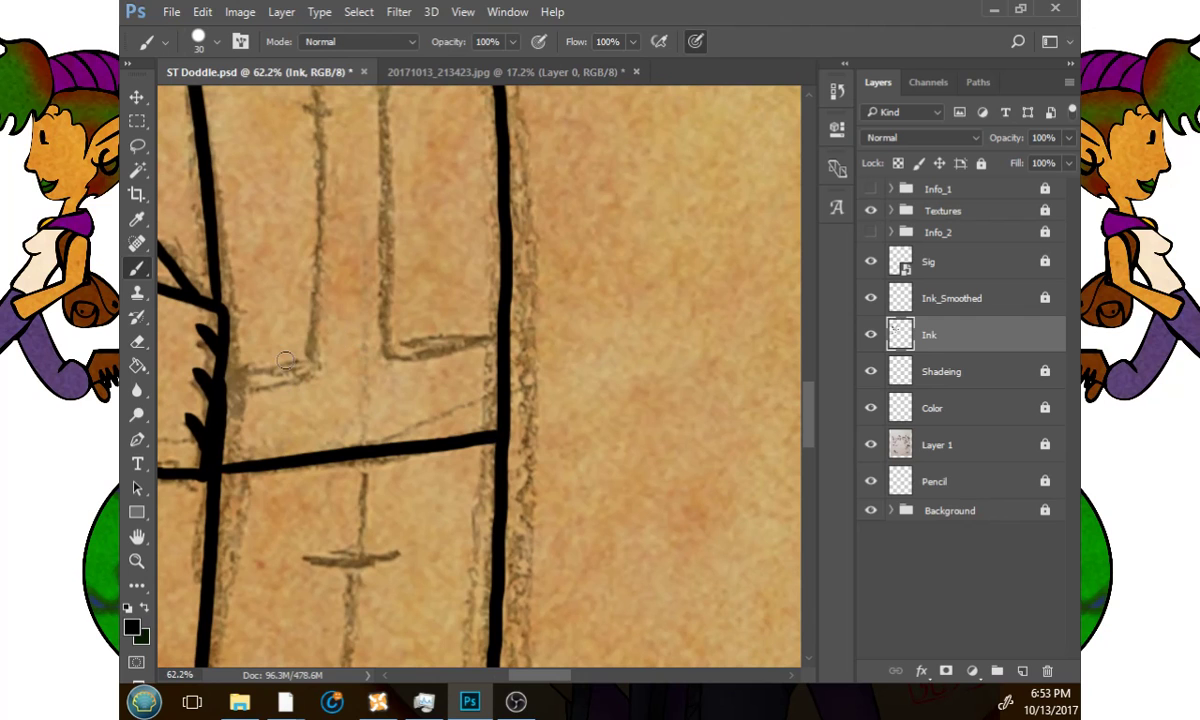
drag(226, 374, 305, 354)
drag(407, 302, 428, 356)
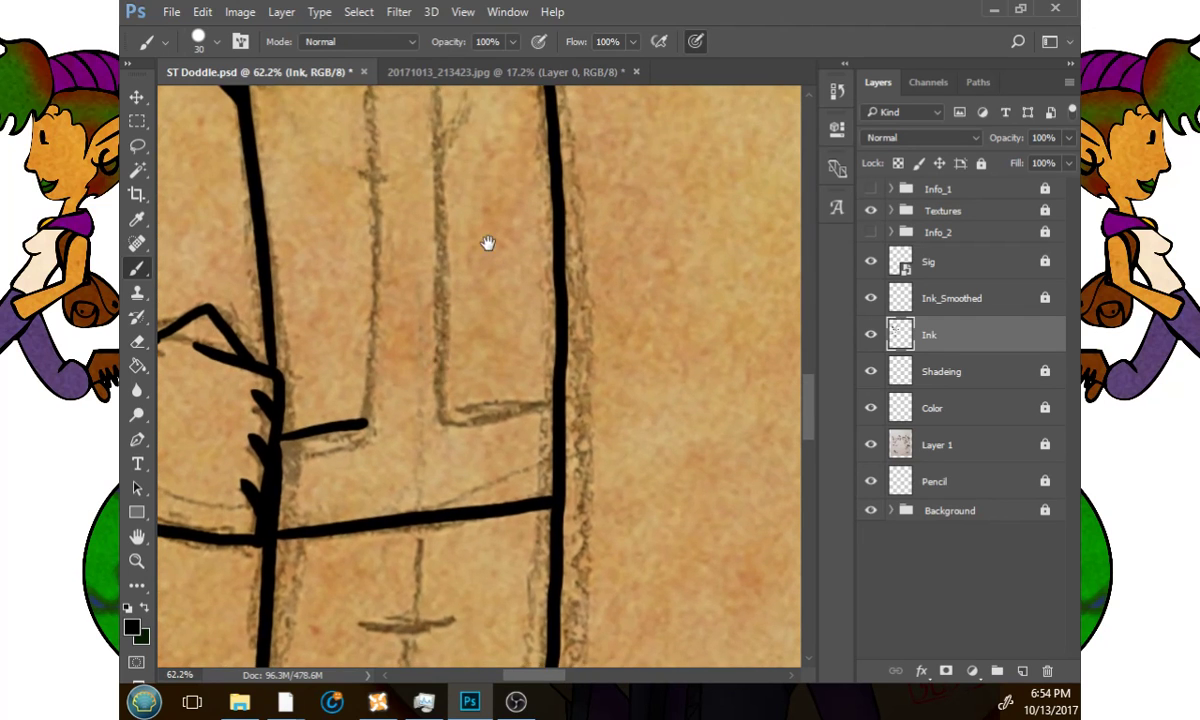
drag(487, 244, 508, 375)
mouse_move(500, 294)
mouse_down()
mouse_move(509, 375)
mouse_move(505, 303)
mouse_up()
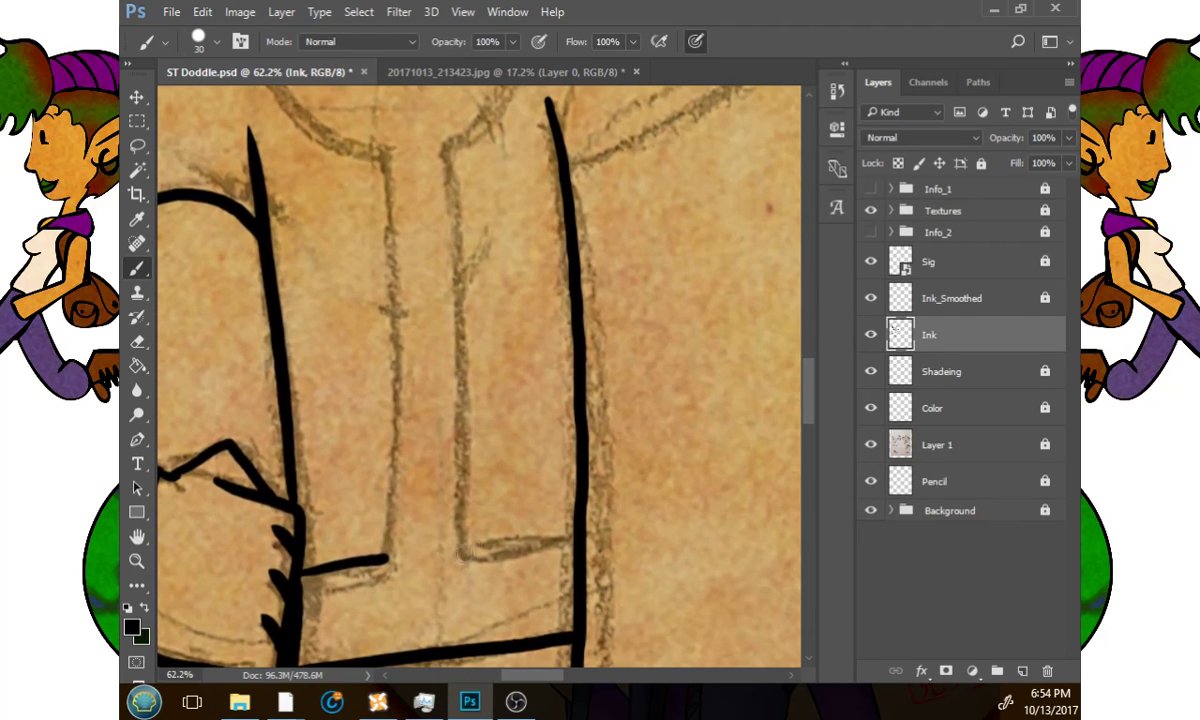
drag(465, 549, 568, 543)
Ink the curved neckline edges of the vest and the long front edges of both panels.
drag(571, 396, 584, 544)
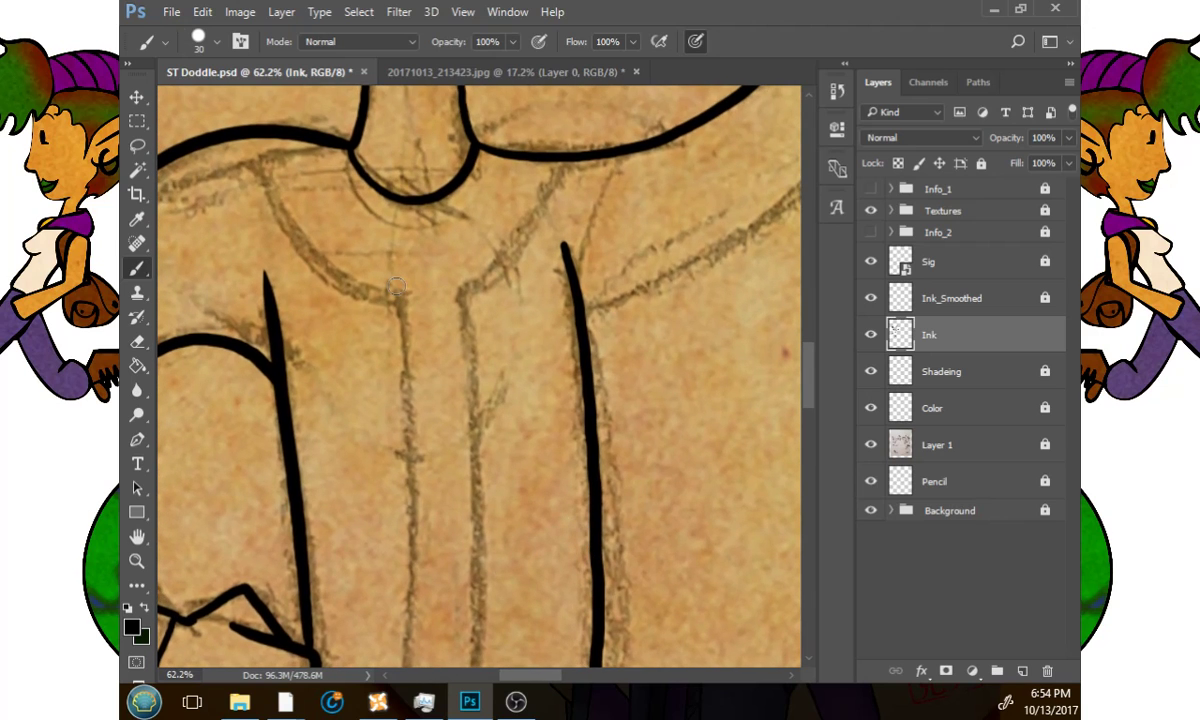
mouse_move(252, 132)
mouse_down()
mouse_move(268, 220)
mouse_move(395, 297)
mouse_up()
mouse_move(565, 163)
mouse_down()
mouse_move(458, 268)
mouse_move(455, 286)
mouse_up()
mouse_move(455, 288)
mouse_down()
mouse_move(490, 148)
mouse_move(440, 285)
mouse_move(433, 565)
mouse_up()
key(ctrl+z)
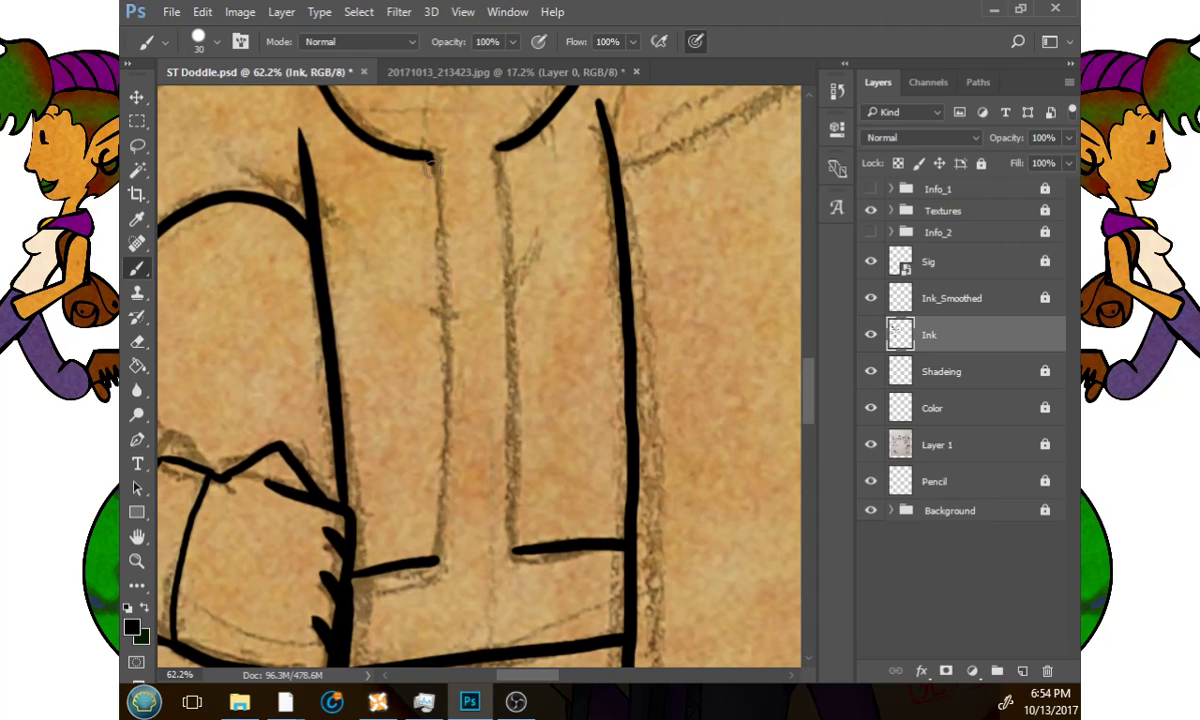
drag(431, 163, 440, 555)
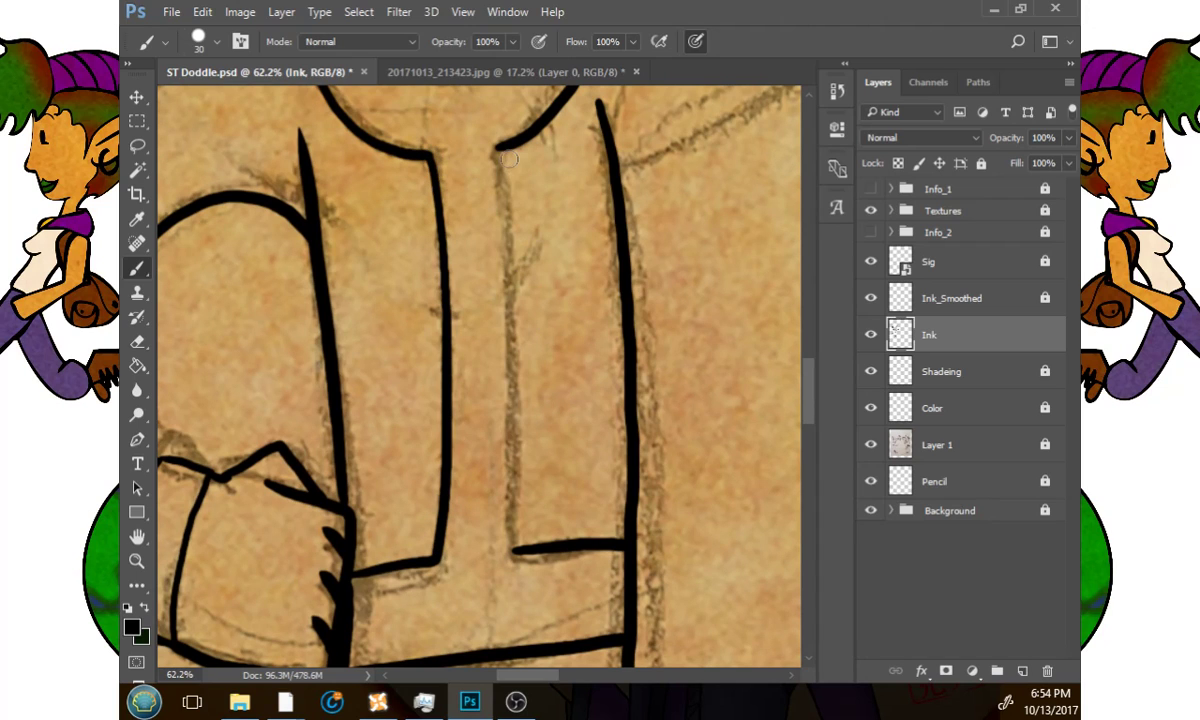
drag(506, 155, 512, 540)
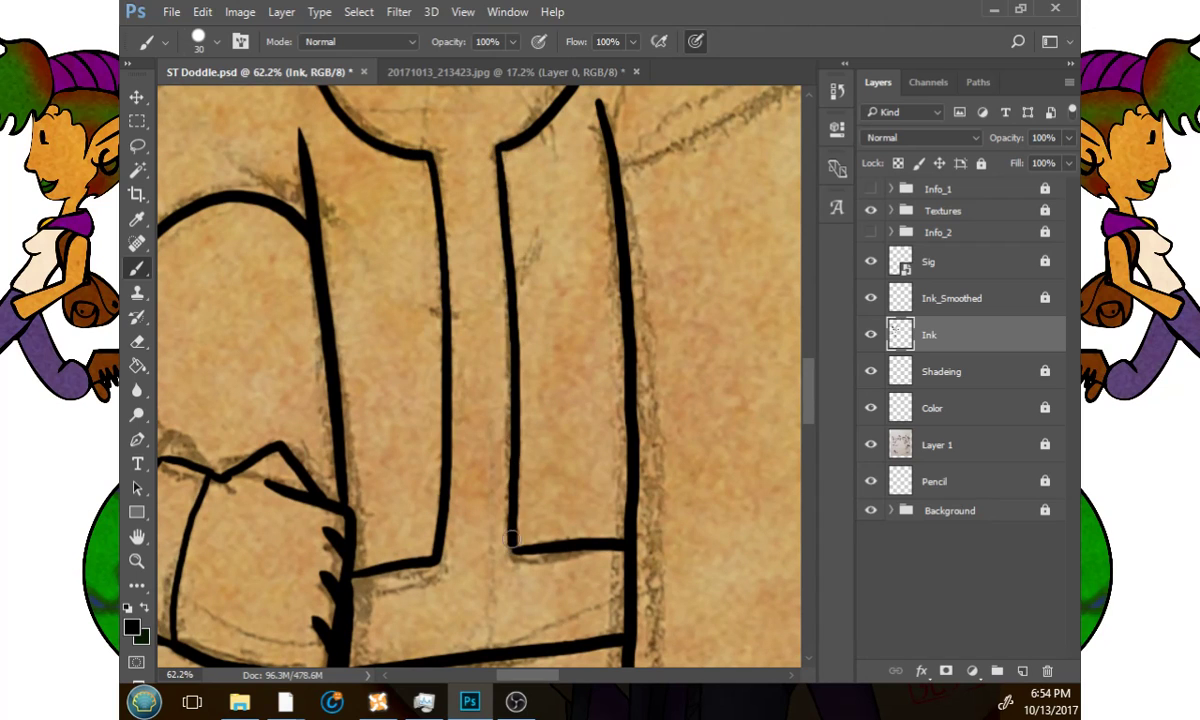
Try to ink the rounded shape nearest the outer edge of the raised forearm, undoing the strokes.
mouse_move(605, 356)
mouse_down()
mouse_move(584, 461)
mouse_move(527, 522)
mouse_move(356, 576)
mouse_up()
drag(515, 443, 442, 554)
drag(594, 330, 496, 497)
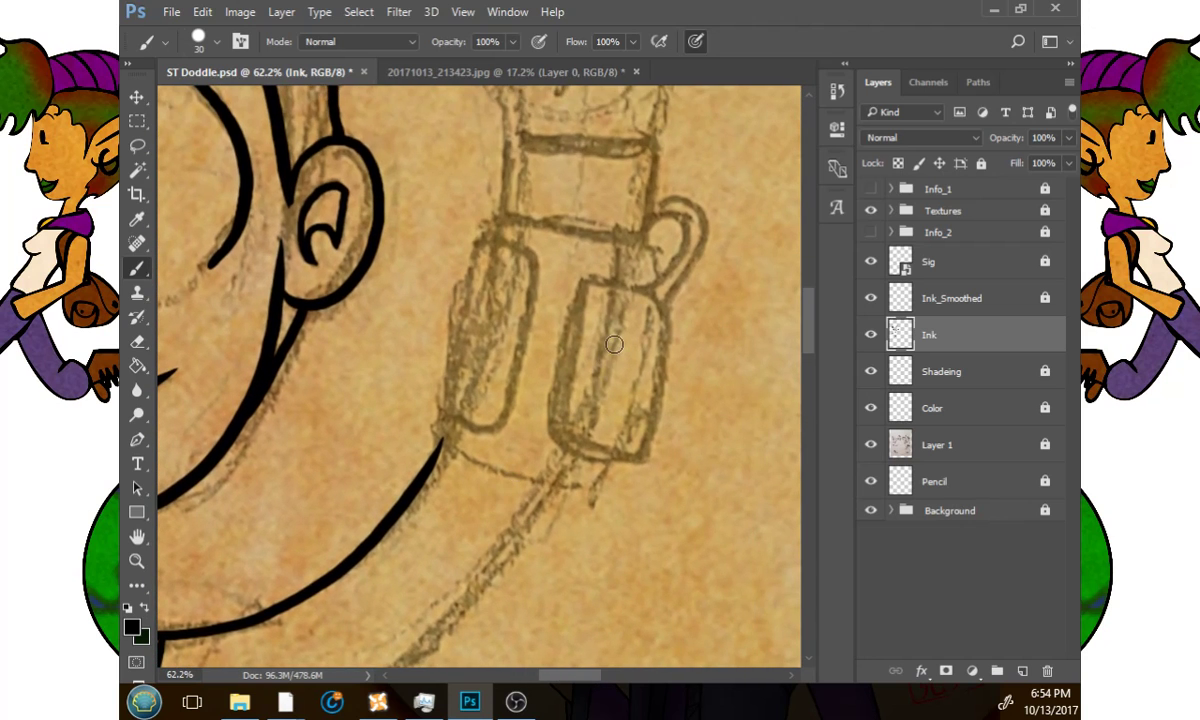
mouse_move(596, 282)
mouse_down()
mouse_move(566, 432)
mouse_move(660, 370)
mouse_move(556, 272)
mouse_up()
key(ctrl+z)
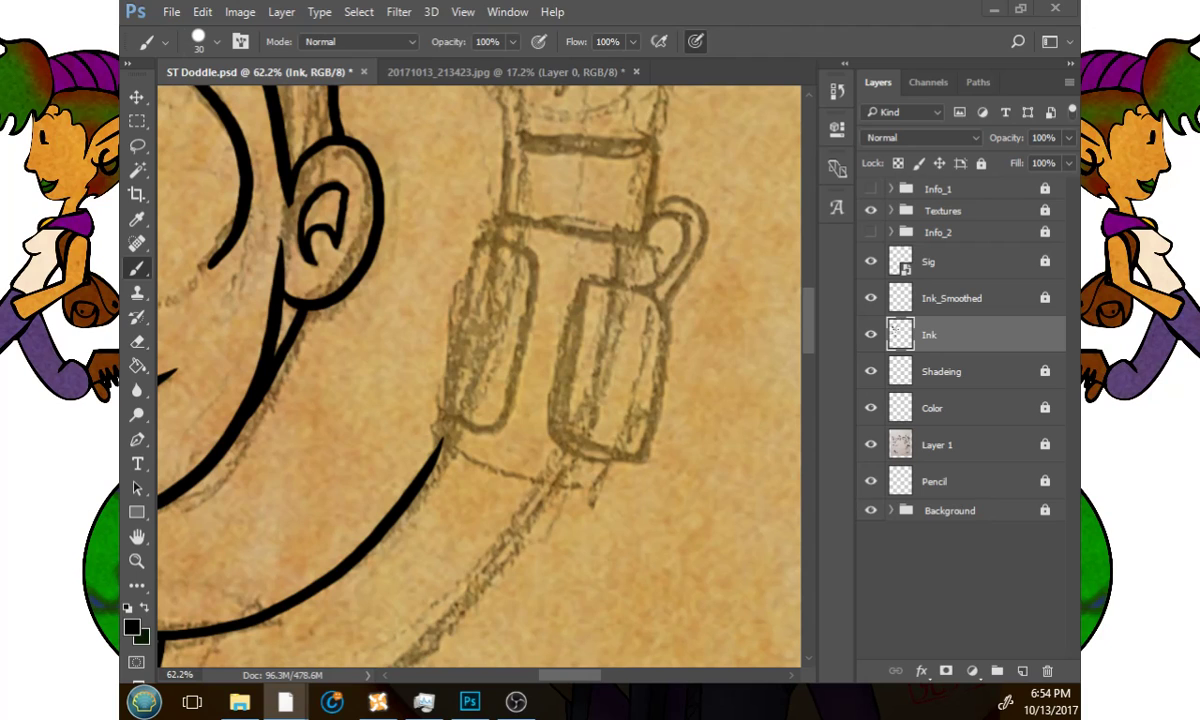
click(648, 330)
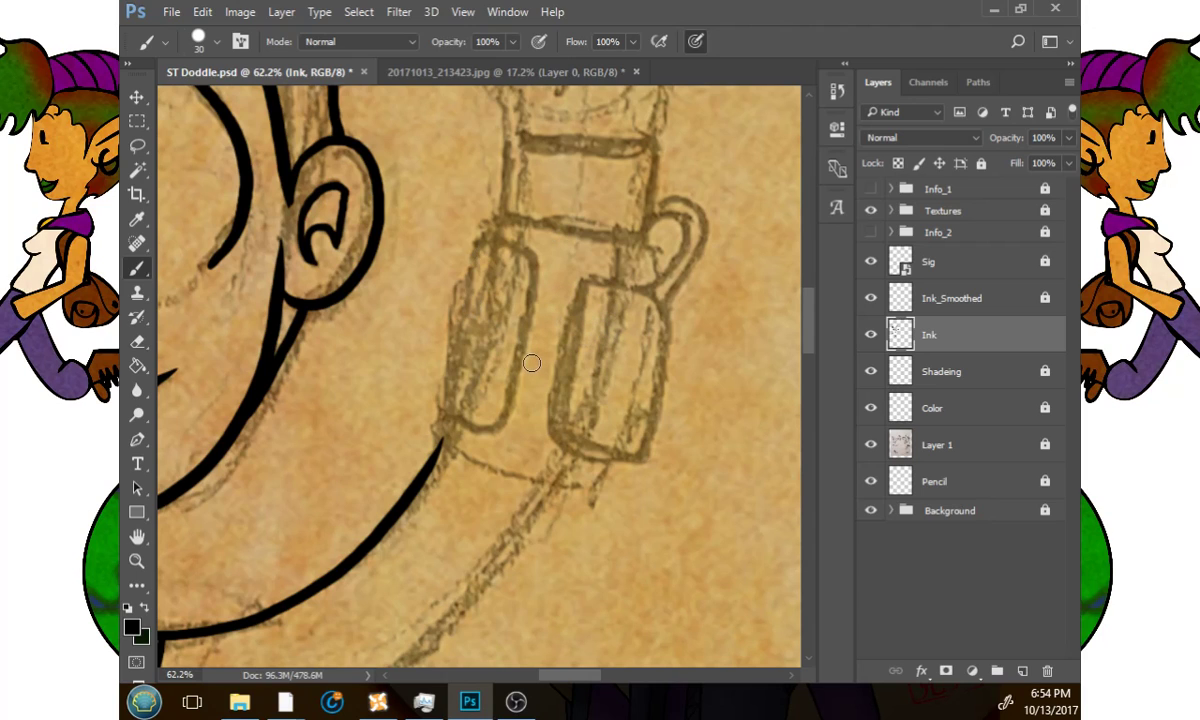
mouse_move(565, 296)
mouse_down()
mouse_move(556, 348)
mouse_move(590, 448)
mouse_move(632, 364)
mouse_move(545, 262)
mouse_move(526, 343)
mouse_up()
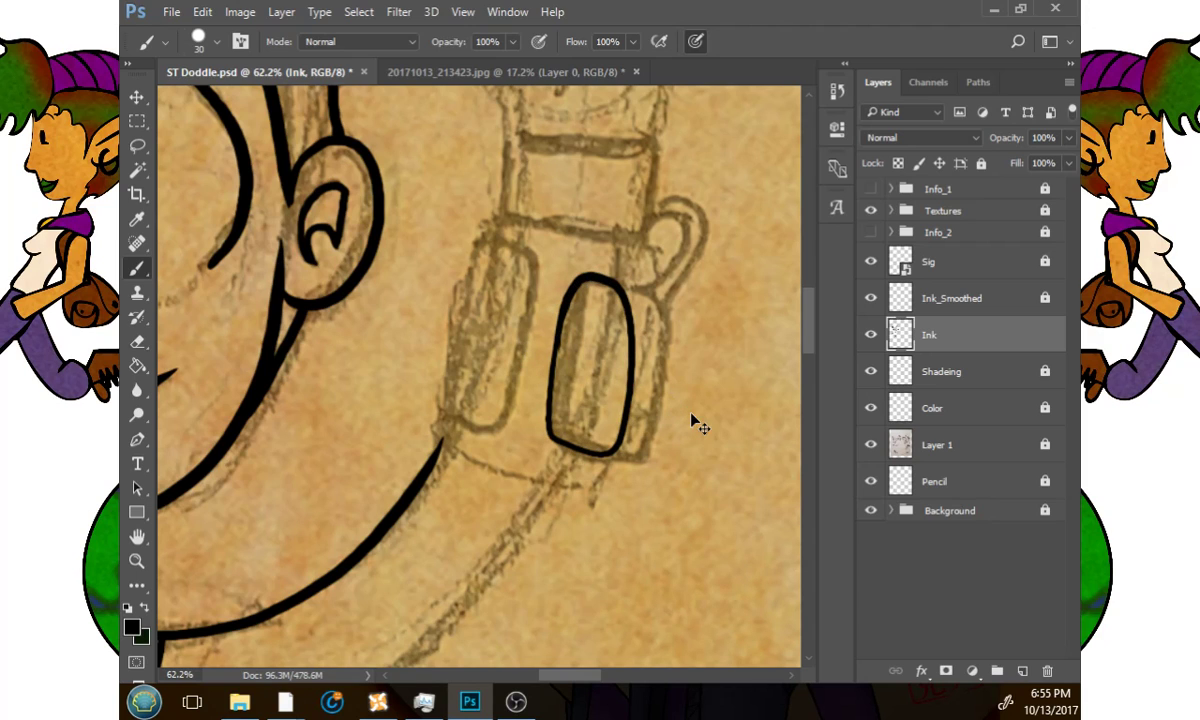
key(ctrl+z)
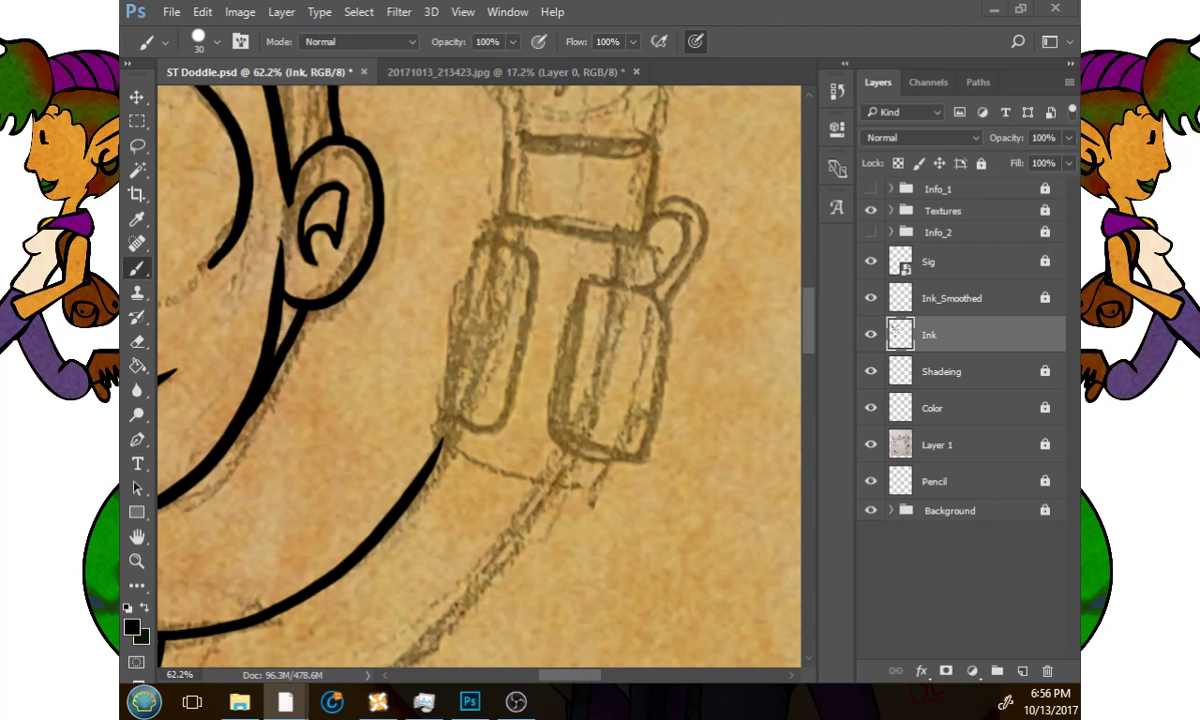
Ink the long rounded pad on the inner side of the raised forearm guard and the guard's bottom edge.
click(472, 261)
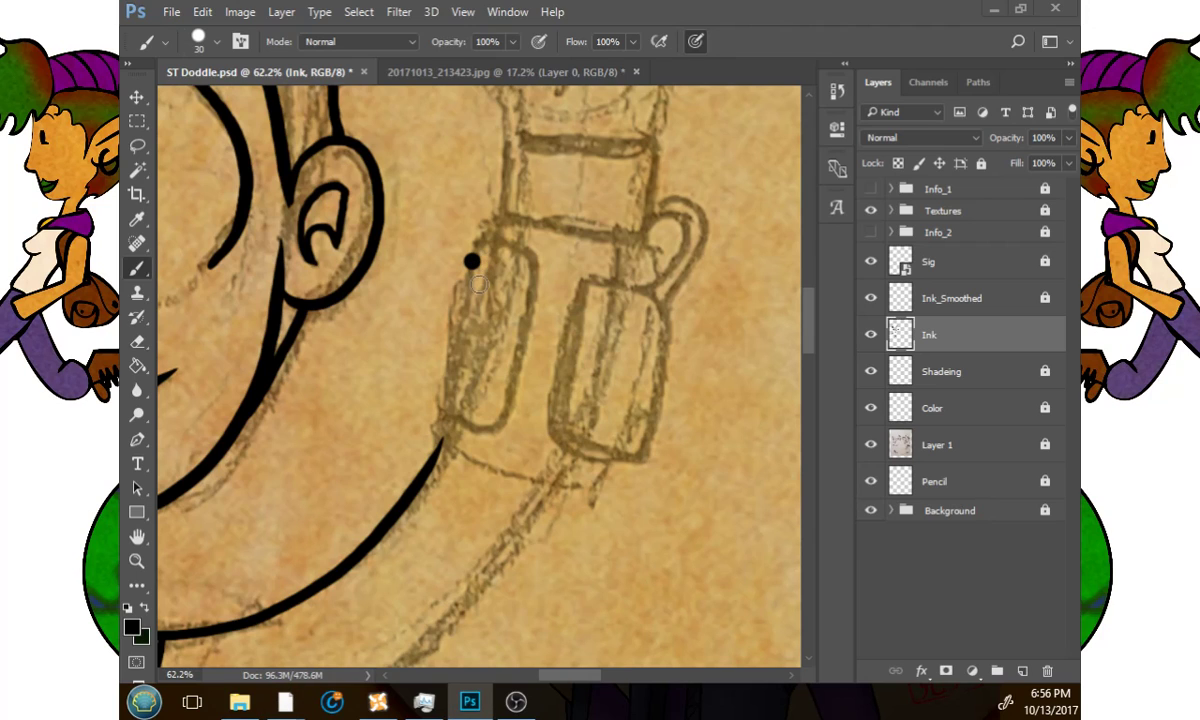
key(ctrl+alt+z)
mouse_move(477, 246)
mouse_down()
mouse_move(447, 412)
mouse_move(470, 424)
mouse_move(498, 413)
mouse_move(520, 289)
mouse_move(507, 245)
mouse_move(472, 248)
mouse_up()
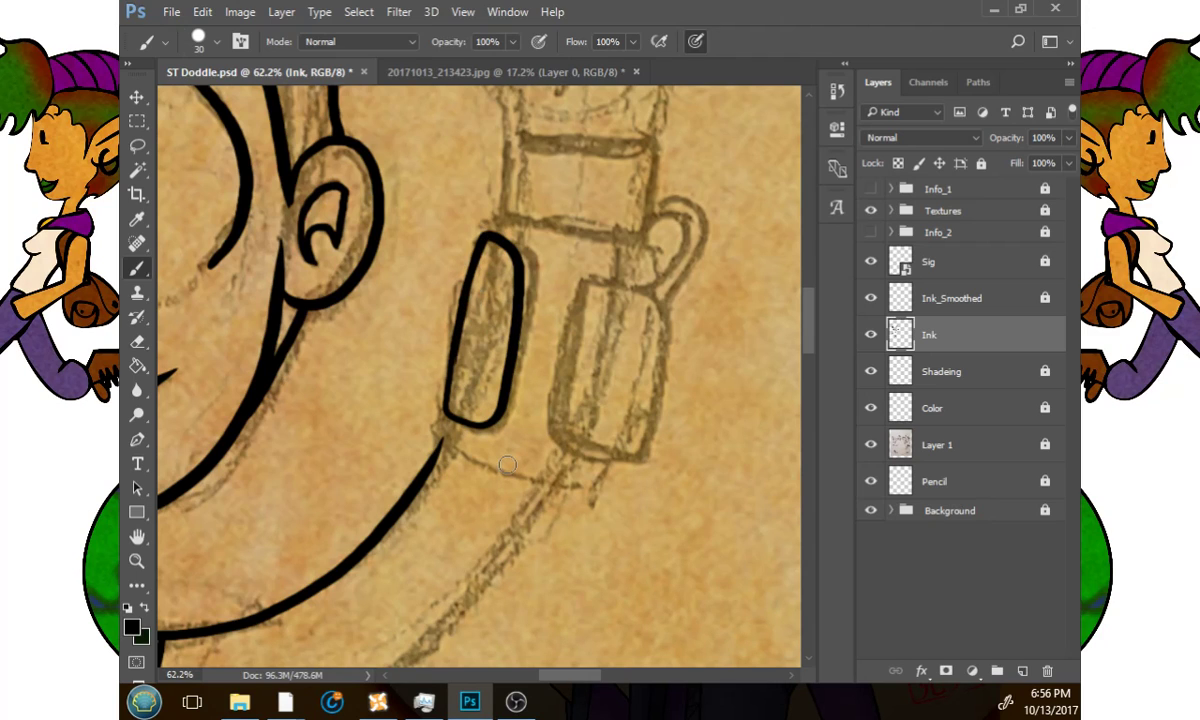
key(ctrl+alt+z)
mouse_move(468, 292)
mouse_down()
mouse_move(439, 443)
mouse_move(560, 488)
mouse_up()
key(ctrl+z)
mouse_move(446, 414)
mouse_down()
mouse_move(464, 460)
mouse_move(544, 488)
mouse_move(579, 490)
mouse_move(600, 462)
mouse_up()
Ink the second rounded pad on the forearm guard, undoing the extra strokes inside its lower end.
mouse_move(588, 285)
mouse_down()
mouse_move(566, 424)
mouse_move(581, 450)
mouse_move(609, 457)
mouse_move(632, 436)
mouse_move(646, 372)
mouse_move(643, 318)
mouse_move(606, 284)
mouse_move(581, 328)
mouse_move(585, 394)
mouse_up()
mouse_move(600, 455)
mouse_down()
mouse_move(609, 401)
mouse_move(625, 396)
mouse_up()
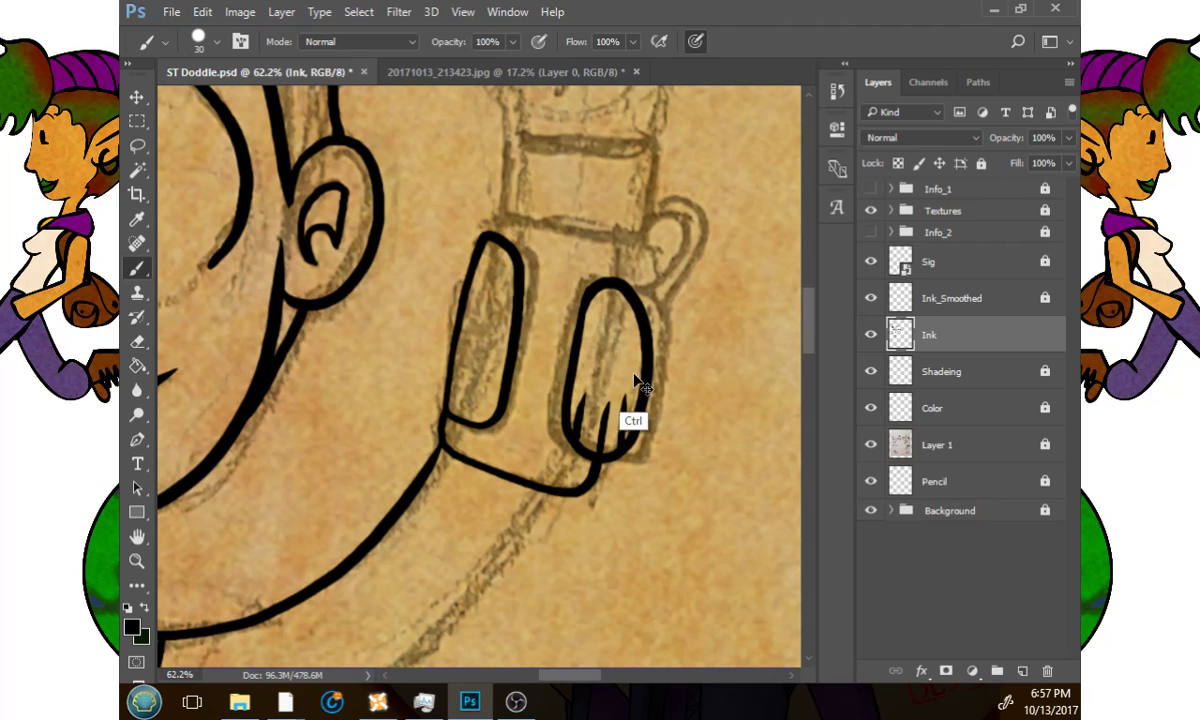
key(ctrl+alt+z)
key(ctrl+alt+z)
key(ctrl+alt+z)
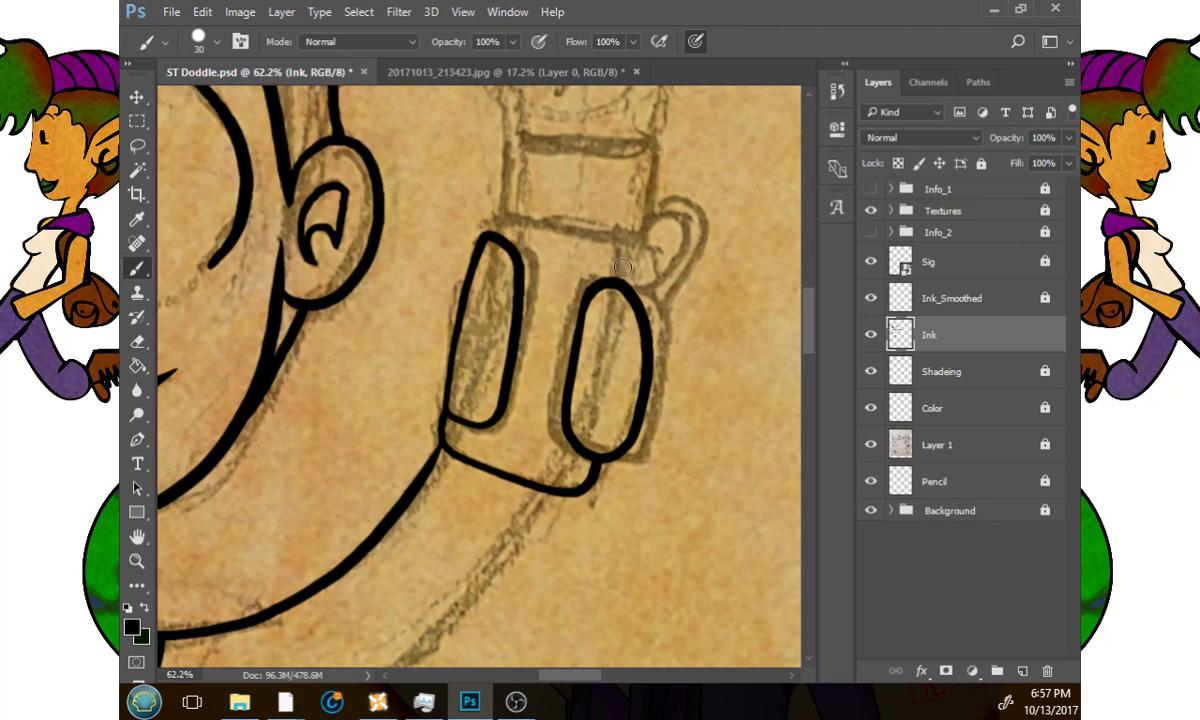
Ink the curled ring and top edge of the forearm guard, plus the rounded wristband above it.
mouse_move(610, 281)
mouse_down()
mouse_move(658, 269)
mouse_move(690, 248)
mouse_up()
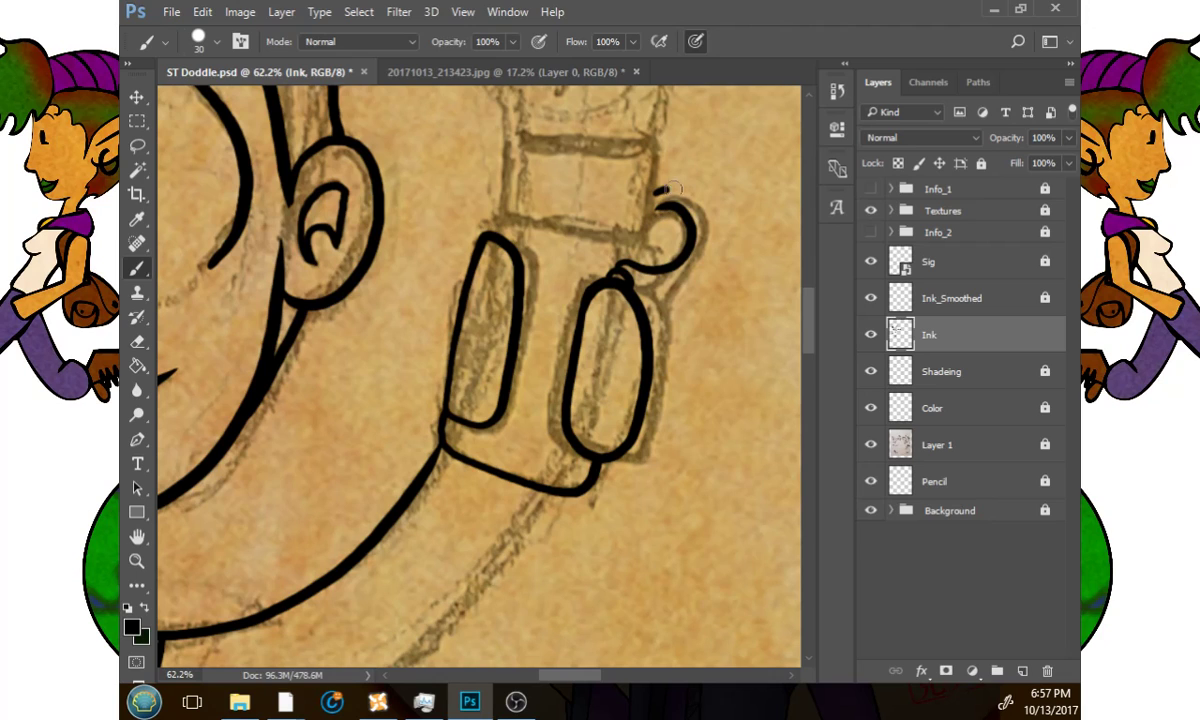
mouse_move(656, 208)
mouse_down()
mouse_move(712, 233)
mouse_move(700, 261)
mouse_move(629, 283)
mouse_move(638, 311)
mouse_move(640, 236)
mouse_move(532, 222)
mouse_move(516, 204)
mouse_move(494, 240)
mouse_up()
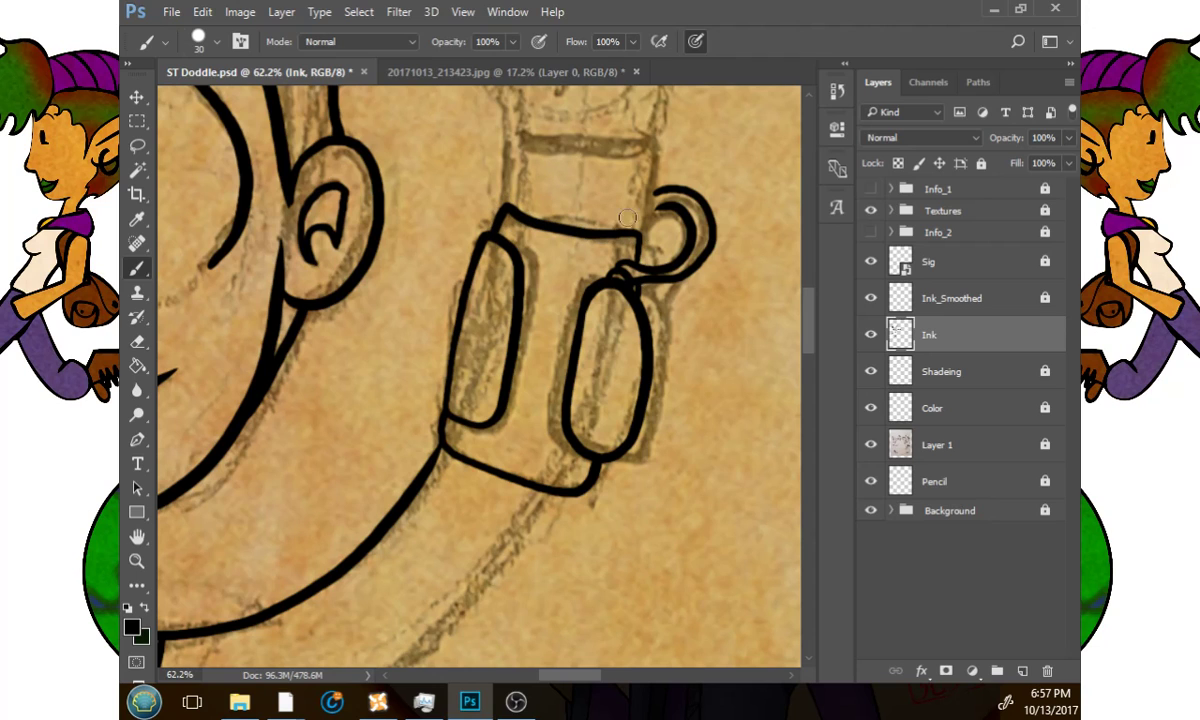
scroll(650, 262, up, 3)
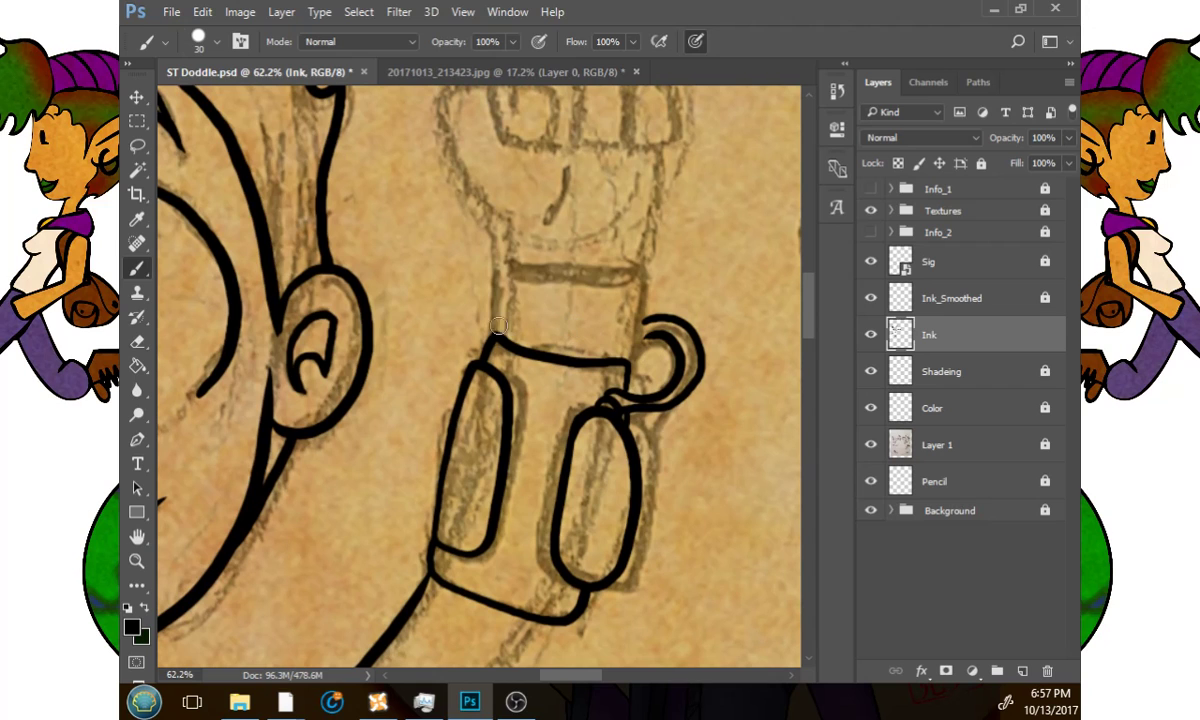
mouse_move(498, 325)
mouse_down()
mouse_move(544, 267)
mouse_move(602, 271)
mouse_move(628, 294)
mouse_move(630, 345)
mouse_up()
Ink the raised hand's thumb and the thumb side of the palm down to the wristband.
drag(664, 265, 669, 415)
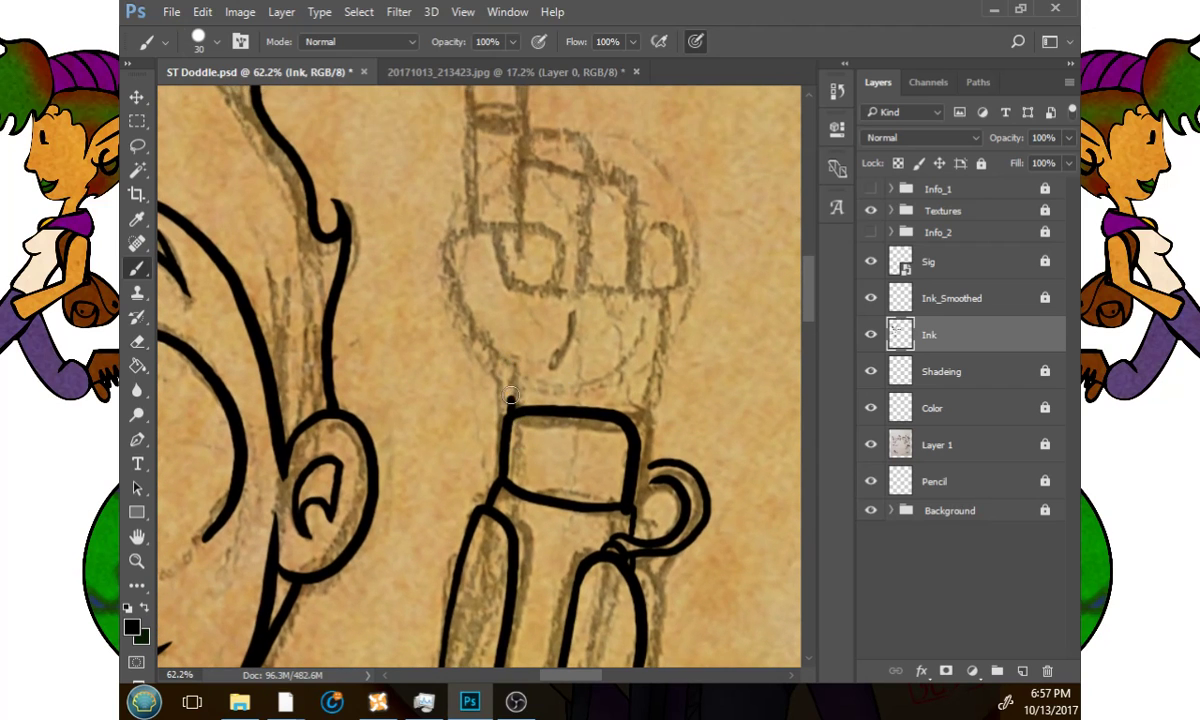
mouse_move(510, 395)
mouse_down()
mouse_move(459, 317)
mouse_move(447, 268)
mouse_move(483, 229)
mouse_move(527, 225)
mouse_move(554, 254)
mouse_move(544, 286)
mouse_move(556, 240)
mouse_move(514, 223)
mouse_move(469, 232)
mouse_move(448, 262)
mouse_move(506, 405)
mouse_up()
key(ctrl+z)
drag(498, 230, 505, 284)
Ink the raised hand's extended index finger and the first two folded fingers beside it.
drag(635, 214, 618, 354)
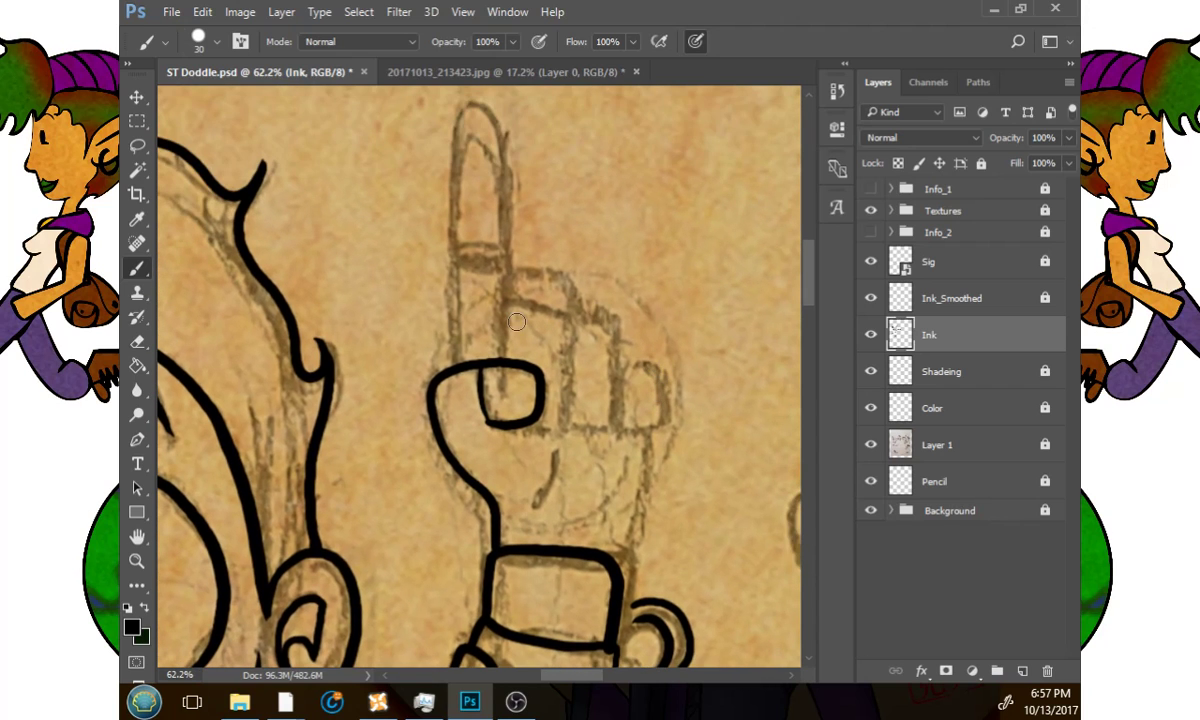
mouse_move(452, 360)
mouse_down()
mouse_move(452, 166)
mouse_move(474, 115)
mouse_move(494, 126)
mouse_move(502, 171)
mouse_move(508, 362)
mouse_up()
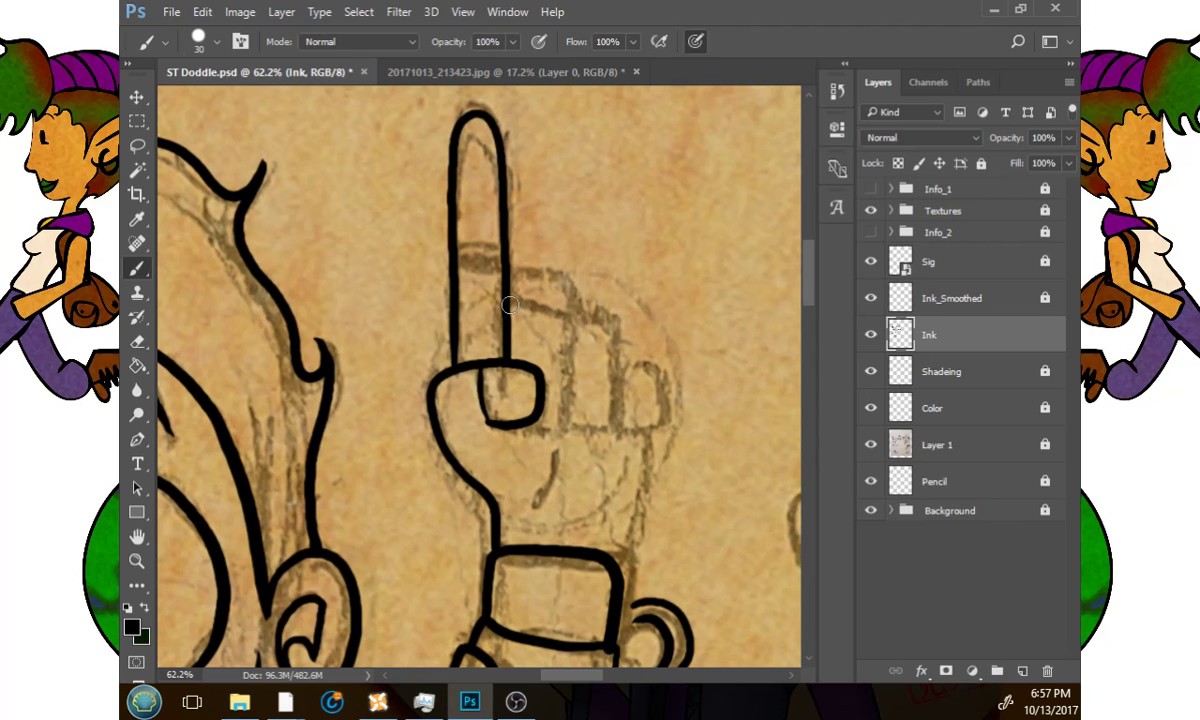
mouse_move(510, 300)
mouse_down()
mouse_move(559, 317)
mouse_move(567, 362)
mouse_move(566, 410)
mouse_move(535, 429)
mouse_up()
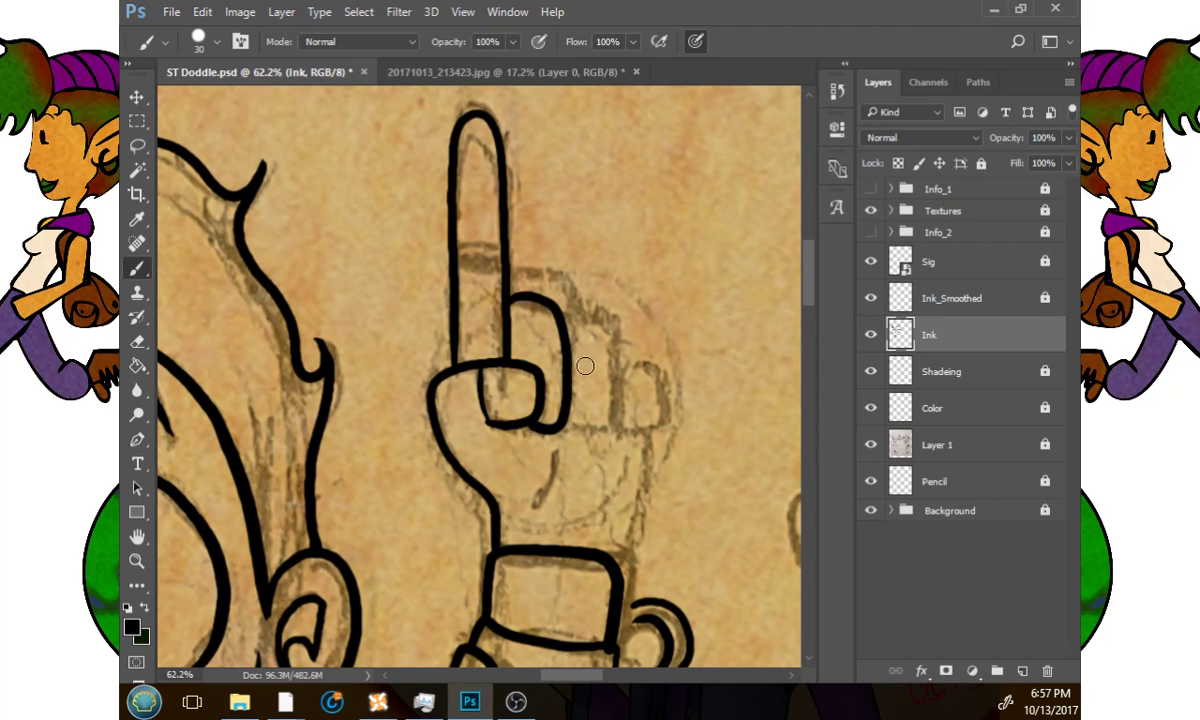
mouse_move(568, 328)
mouse_down()
mouse_move(599, 330)
mouse_move(610, 376)
mouse_move(607, 416)
mouse_move(562, 425)
mouse_up()
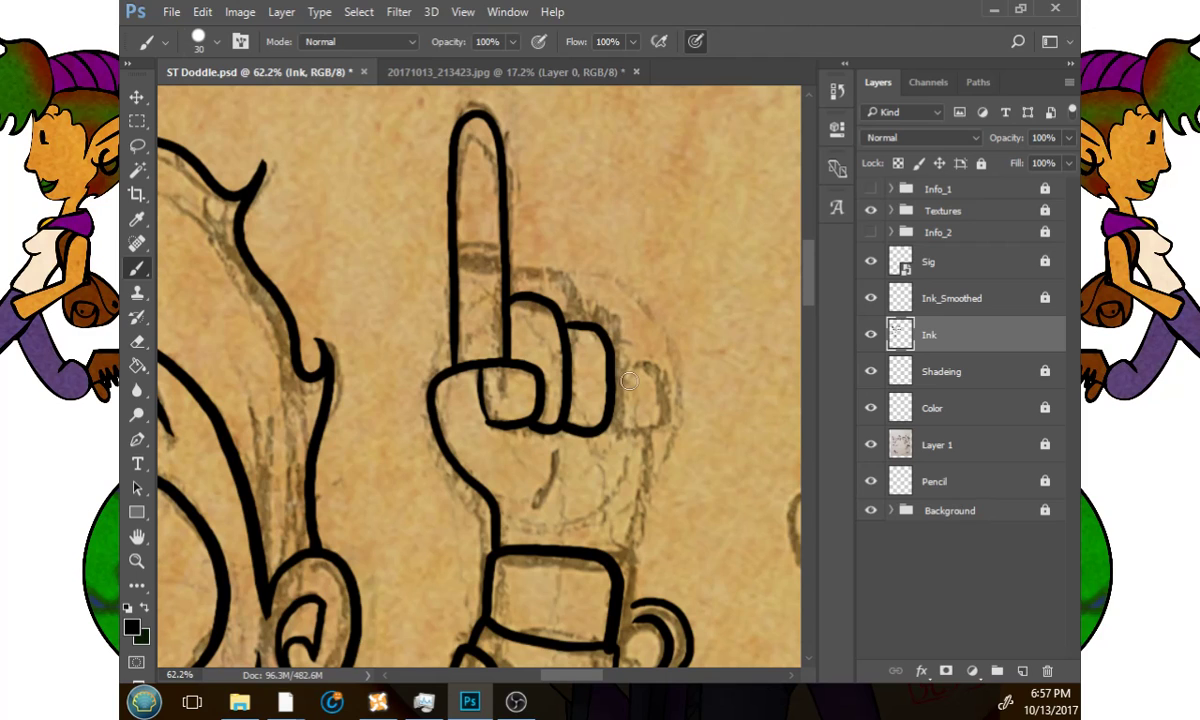
Ink the folded little finger, the index finger's joint line and a short curve above the first folded finger.
mouse_move(615, 370)
mouse_down()
mouse_move(647, 373)
mouse_move(657, 420)
mouse_move(611, 424)
mouse_up()
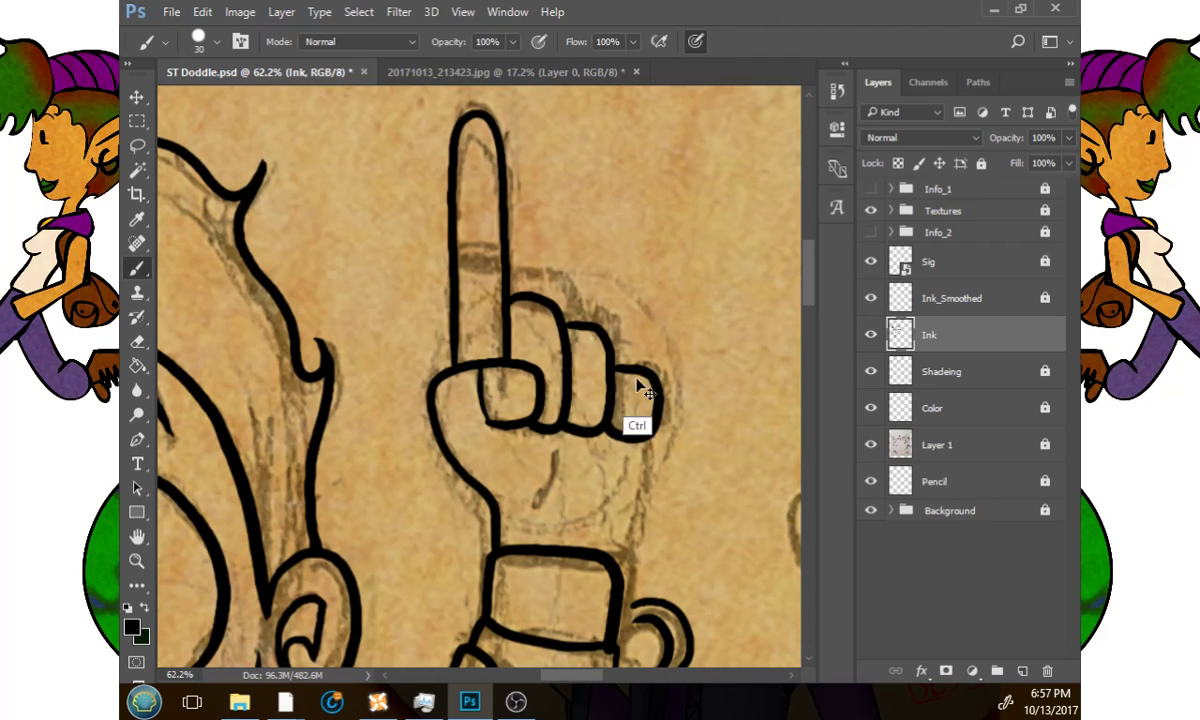
key(ctrl+z)
mouse_move(615, 369)
mouse_down()
mouse_move(655, 394)
mouse_move(653, 429)
mouse_move(612, 436)
mouse_up()
drag(510, 318, 564, 327)
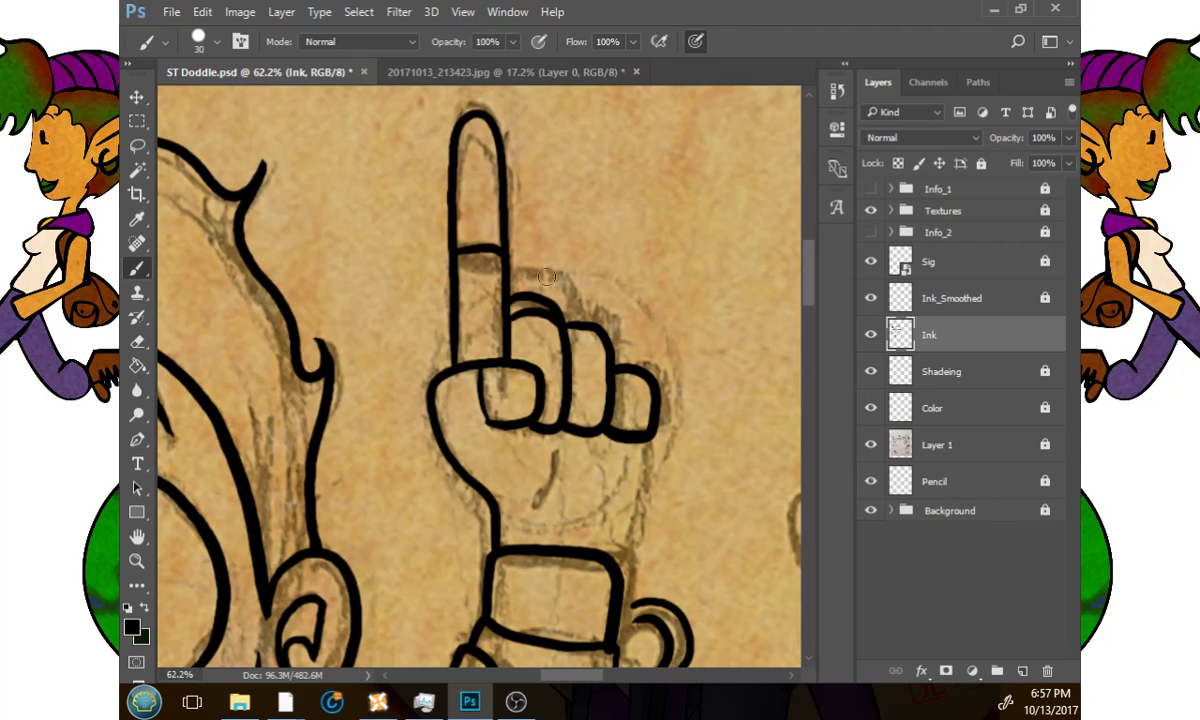
key(ctrl)
Try to trim the little finger's outer outline with the Eraser at size 36, and undo the erasing.
key(e)
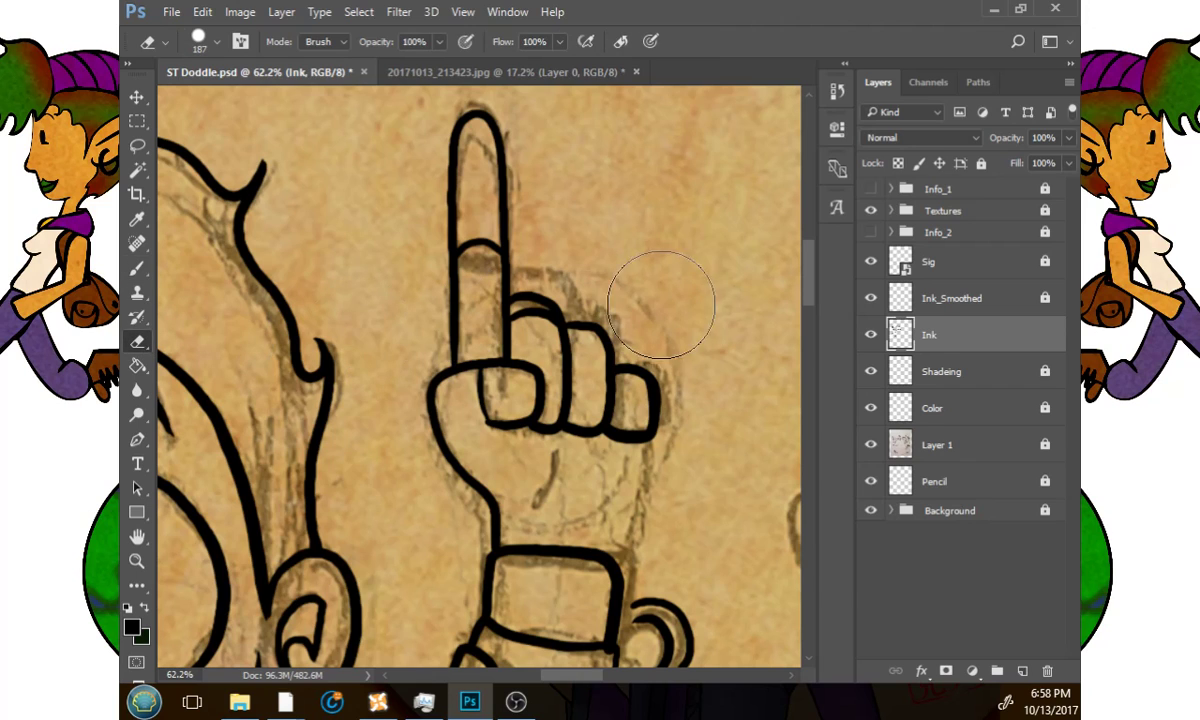
right_click(690, 314)
click(799, 355)
click(750, 286)
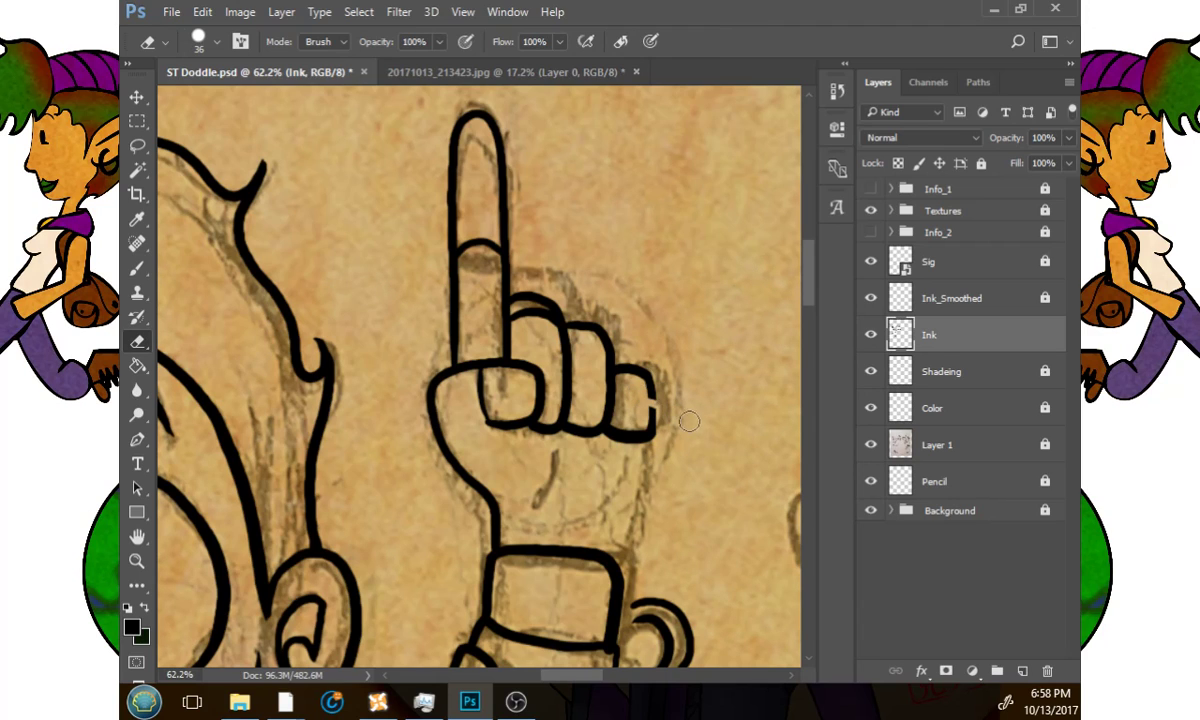
drag(646, 395, 651, 433)
key(ctrl+alt+z)
key(ctrl+alt+z)
Ink the outer edge of the palm from the little finger to the wristband and the short palm crease.
key(b)
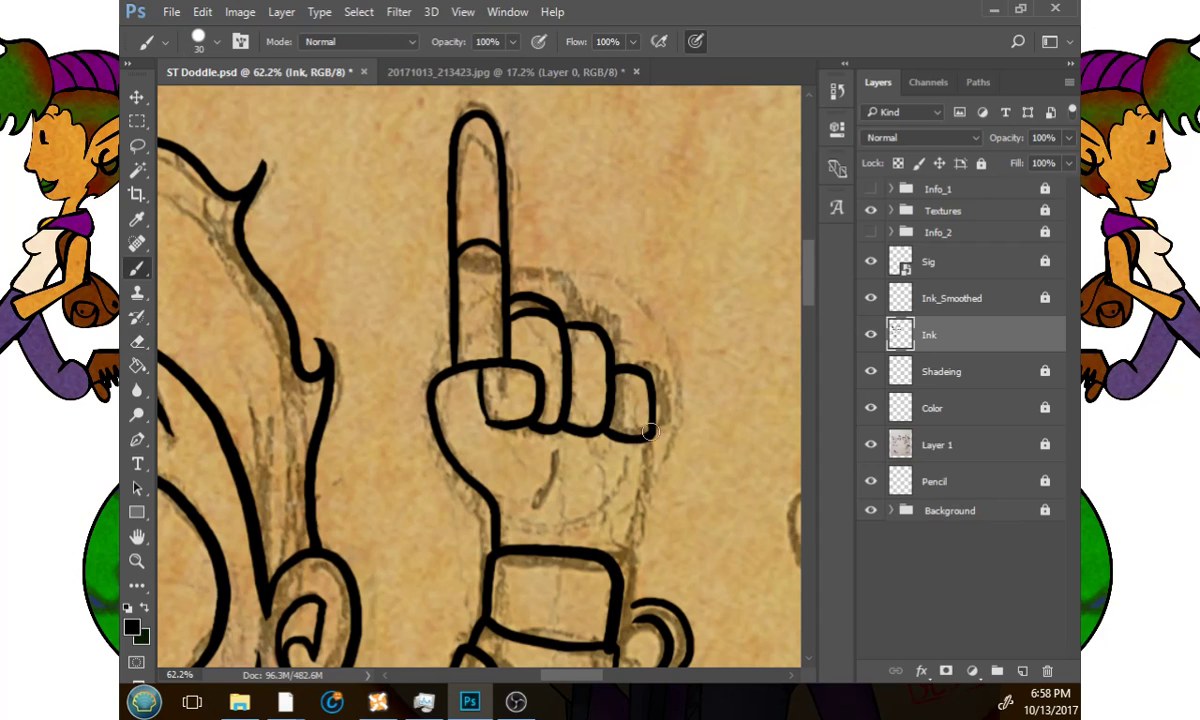
drag(649, 420, 642, 438)
drag(648, 434, 617, 565)
key(ctrl+z)
key(ctrl+z)
drag(527, 500, 557, 447)
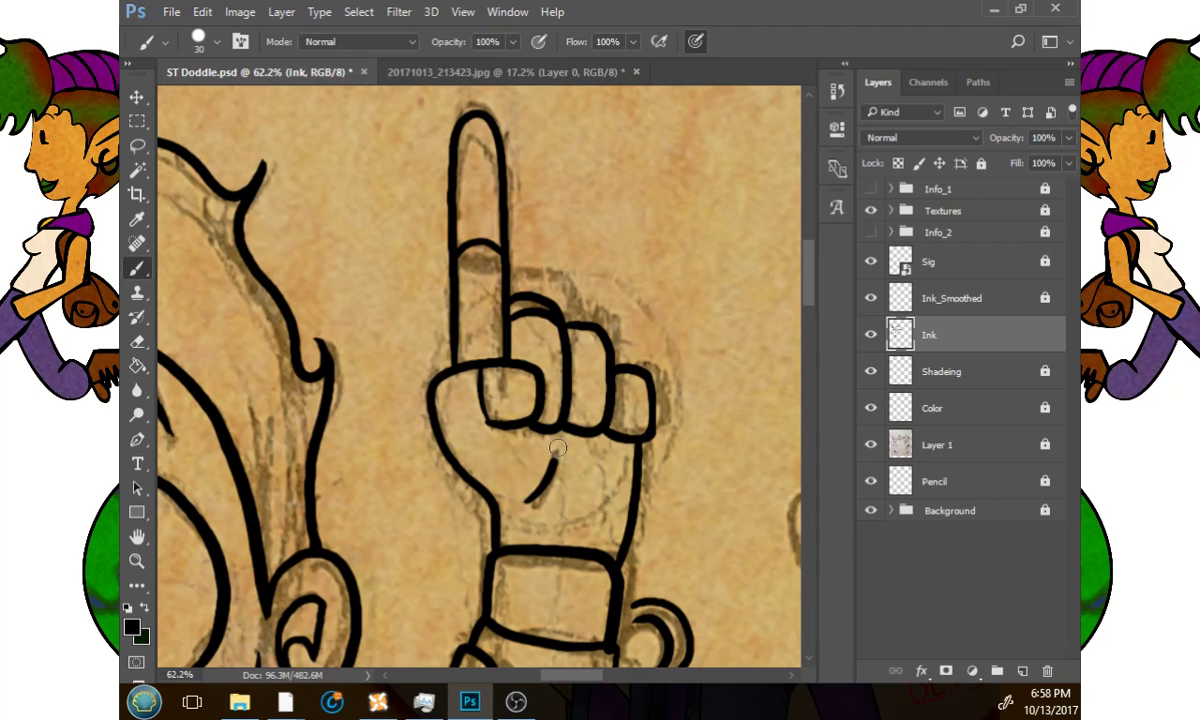
Ink the lower edge of the raised arm from the forearm guard to the side of the body.
drag(617, 404, 609, 502)
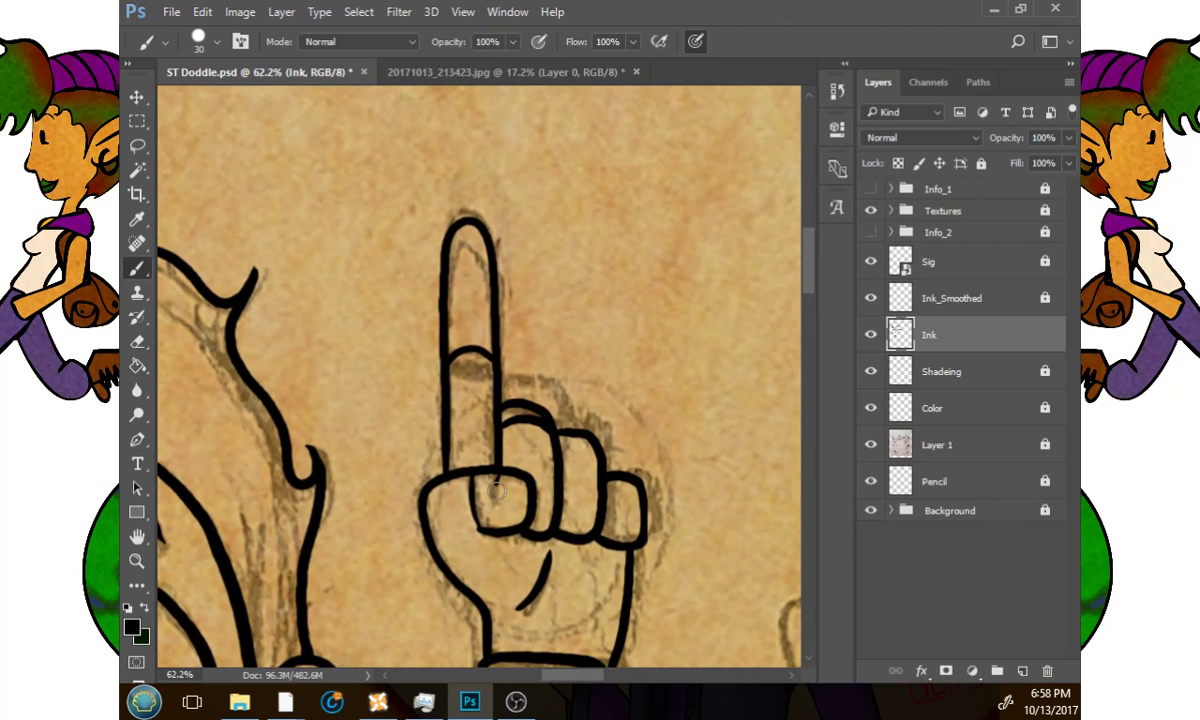
drag(688, 506, 678, 453)
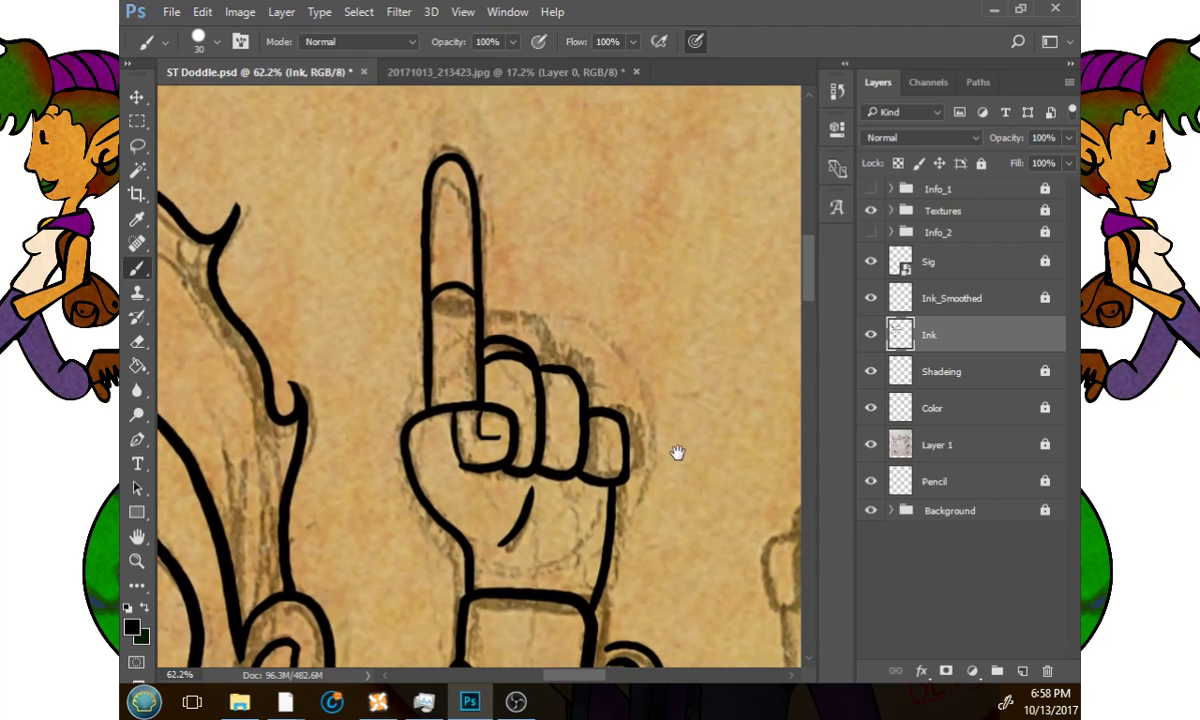
mouse_move(688, 554)
mouse_down()
mouse_move(654, 490)
mouse_move(627, 509)
mouse_move(718, 394)
mouse_move(638, 453)
mouse_move(683, 421)
mouse_move(678, 394)
mouse_up()
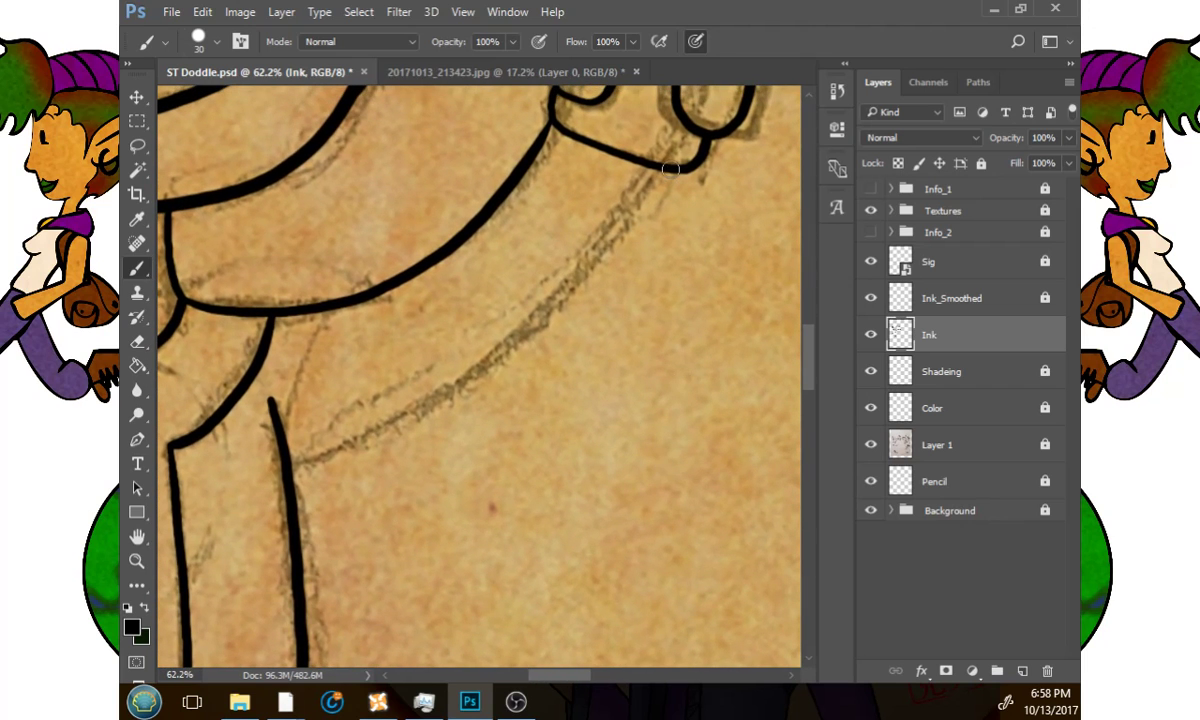
mouse_move(665, 177)
mouse_down()
mouse_move(521, 357)
mouse_move(418, 423)
mouse_move(278, 444)
mouse_up()
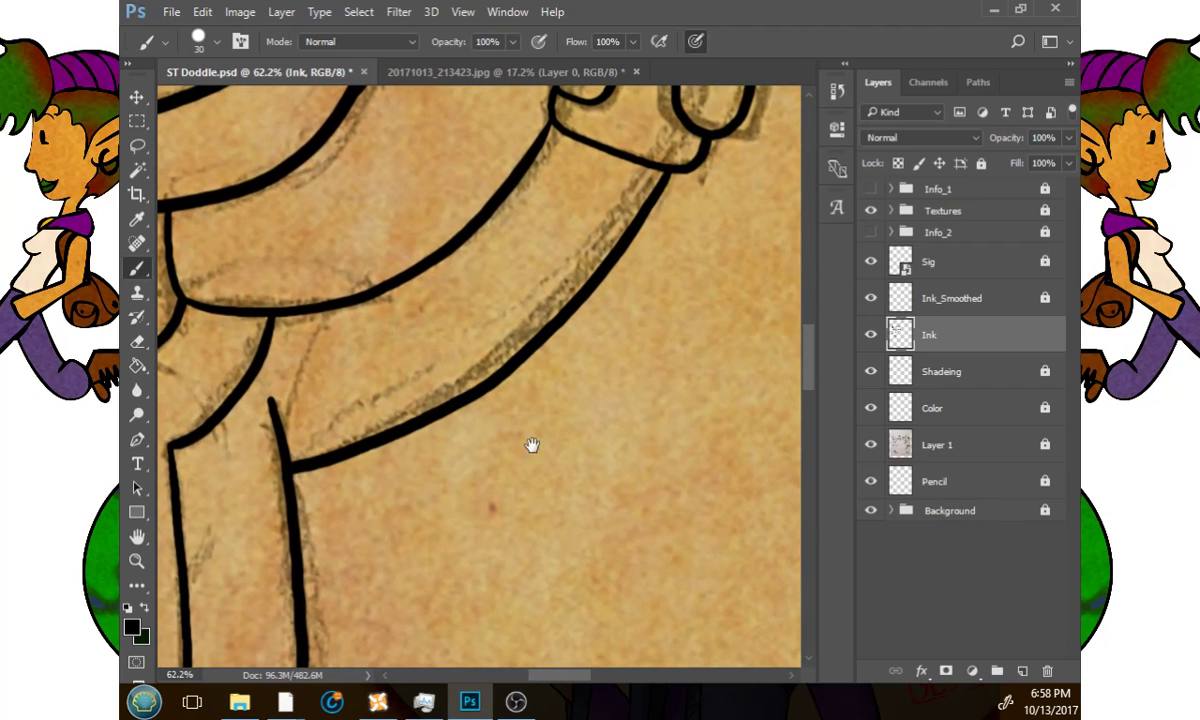
Ink the small C-shaped nose on the uninked face, undoing stray strokes.
mouse_move(684, 417)
mouse_down()
mouse_move(515, 525)
mouse_move(533, 514)
mouse_move(621, 578)
mouse_move(611, 535)
mouse_move(648, 455)
mouse_move(627, 506)
mouse_move(595, 471)
mouse_move(603, 490)
mouse_up()
mouse_move(563, 368)
mouse_down()
mouse_move(574, 412)
mouse_move(562, 418)
mouse_up()
key(ctrl+z)
key(ctrl+z)
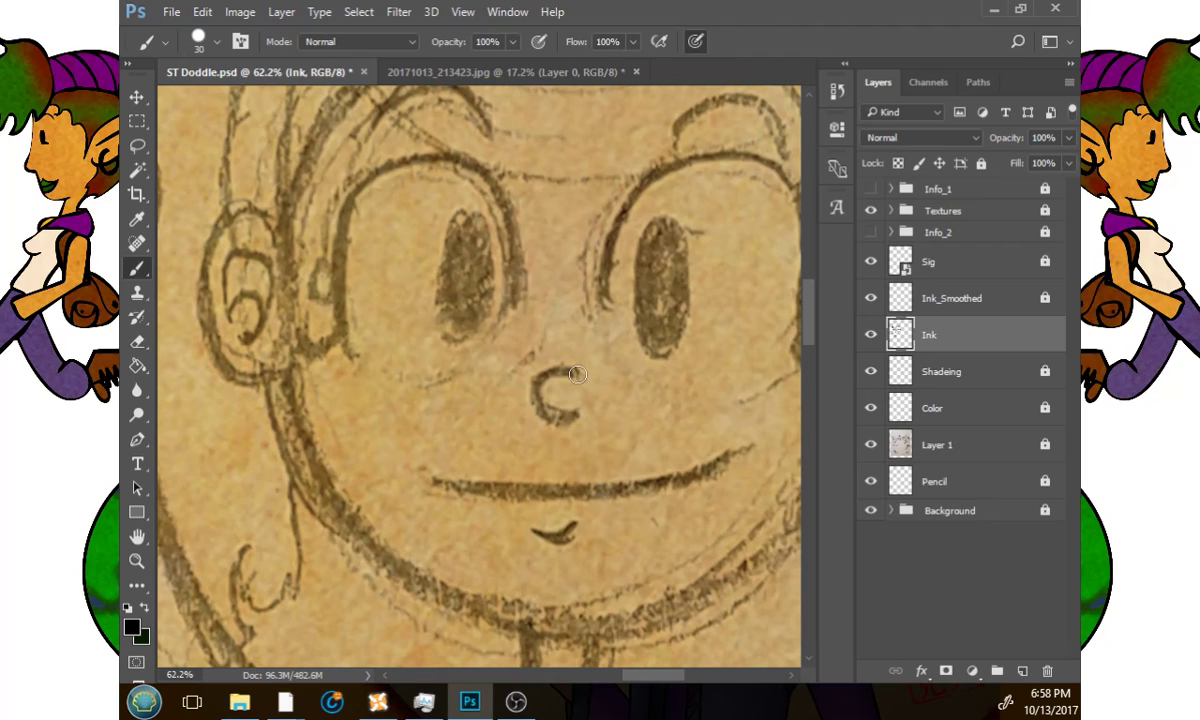
mouse_move(572, 372)
mouse_down()
mouse_move(537, 395)
mouse_move(560, 420)
mouse_up()
key(ctrl+z)
mouse_move(577, 372)
mouse_down()
mouse_move(543, 377)
mouse_move(560, 420)
mouse_up()
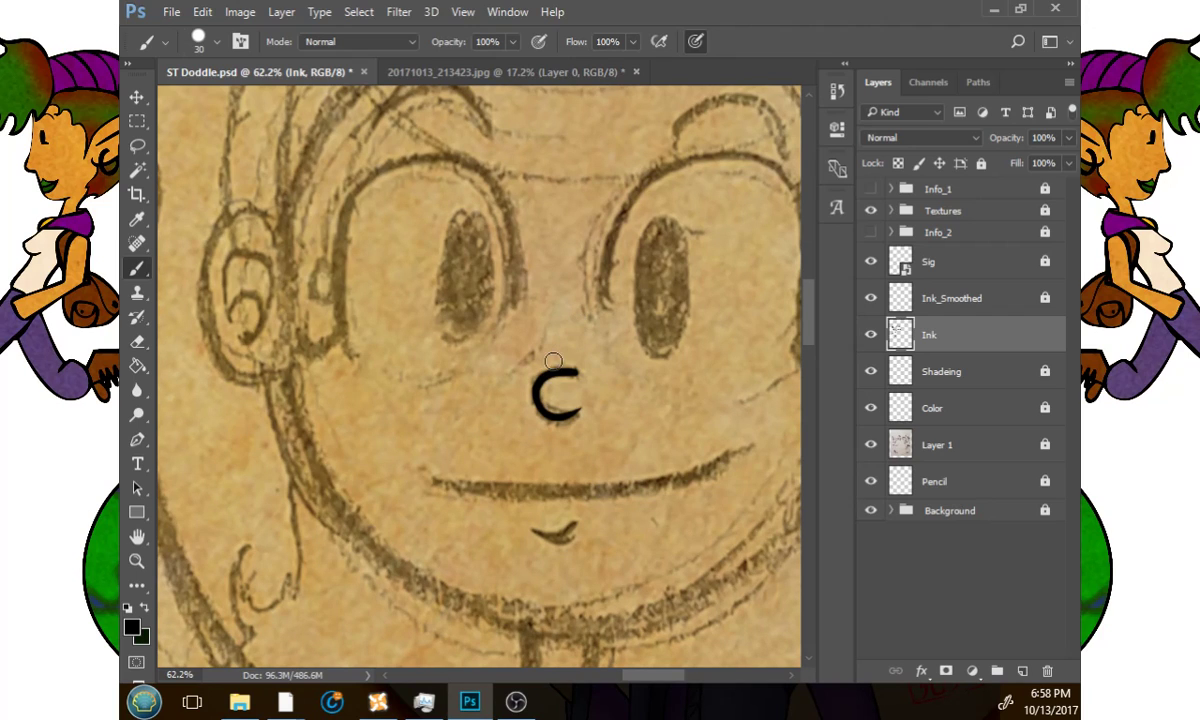
drag(546, 300, 552, 365)
key(ctrl+z)
key(ctrl+z)
key(ctrl+z)
Ink the wide smiling mouth and the small curve below it.
mouse_move(666, 316)
mouse_down()
mouse_move(646, 367)
mouse_move(600, 282)
mouse_up()
mouse_move(376, 444)
mouse_down()
mouse_move(436, 459)
mouse_move(654, 421)
mouse_up()
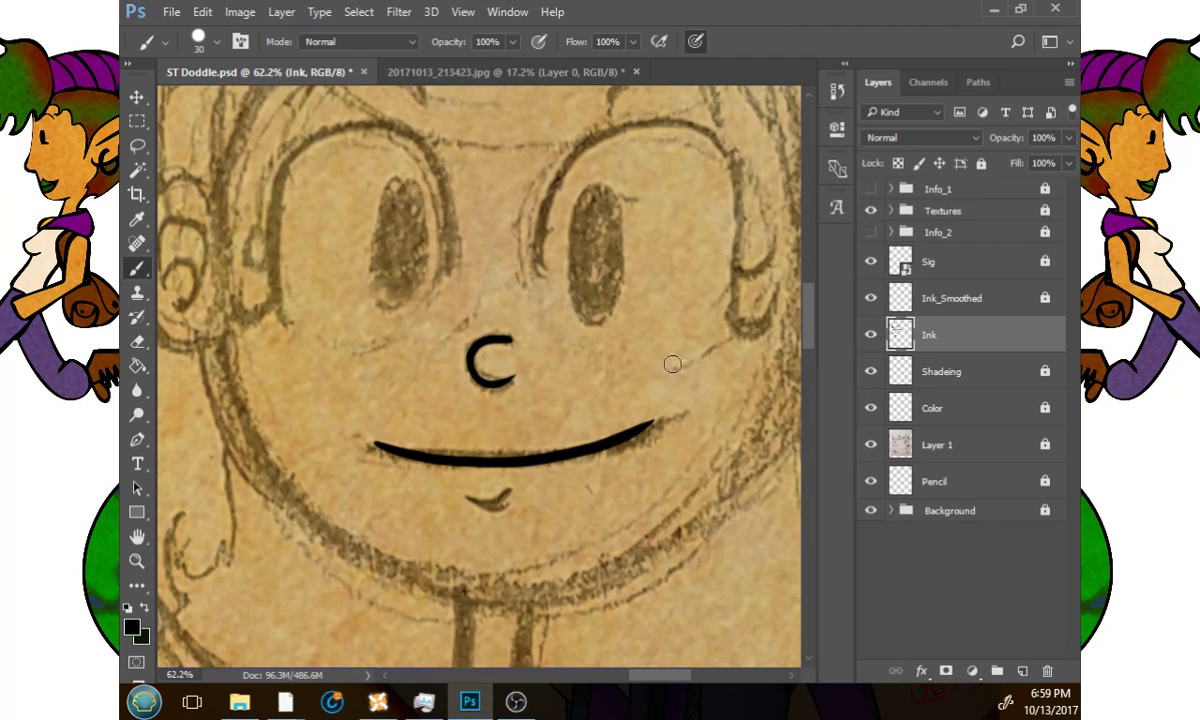
drag(471, 489, 479, 495)
Ink the arched outlines of both eyes with the lashes at their outer corners.
drag(634, 320, 581, 407)
mouse_move(486, 348)
mouse_down()
mouse_move(535, 192)
mouse_move(640, 258)
mouse_move(690, 400)
mouse_move(712, 378)
mouse_move(714, 337)
mouse_up()
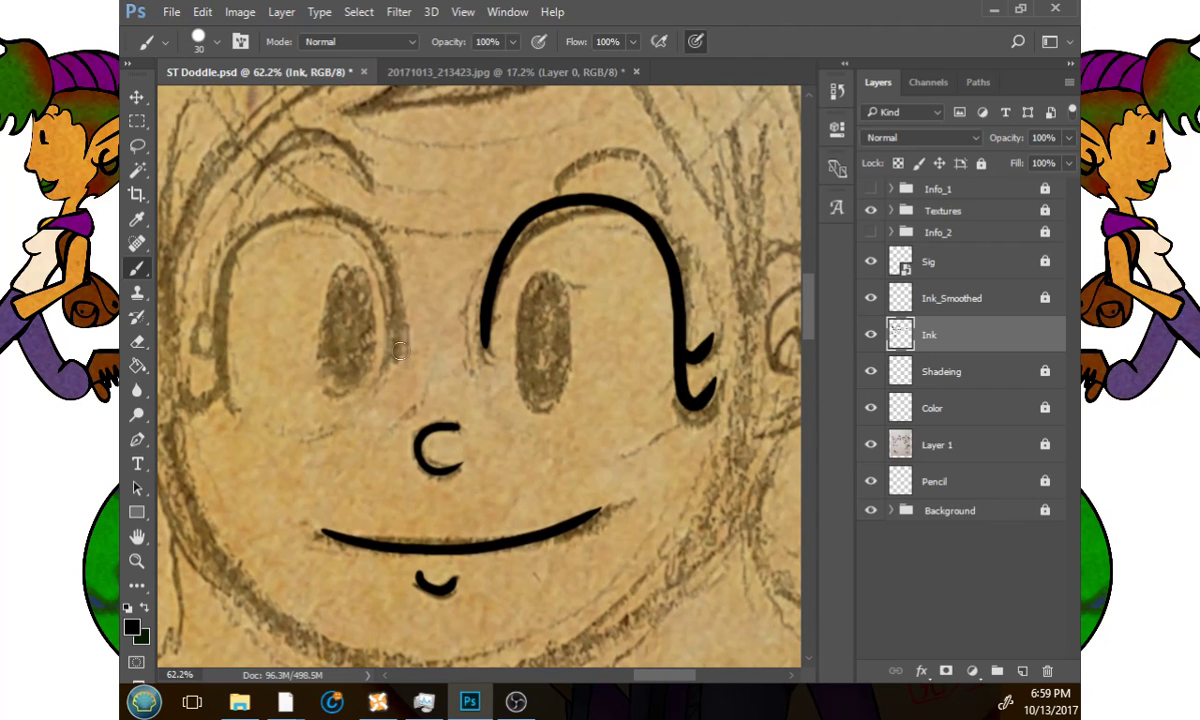
mouse_move(382, 336)
mouse_down()
mouse_move(318, 190)
mouse_move(200, 266)
mouse_move(166, 378)
mouse_up()
key(ctrl+z)
mouse_move(399, 362)
mouse_down()
mouse_move(369, 229)
mouse_move(316, 209)
mouse_move(244, 240)
mouse_move(218, 305)
mouse_move(217, 373)
mouse_move(185, 400)
mouse_up()
drag(210, 336, 181, 348)
Ink both oval pupils filled solid black and the arched eyebrows above the eyes.
scroll(590, 440, up, 1)
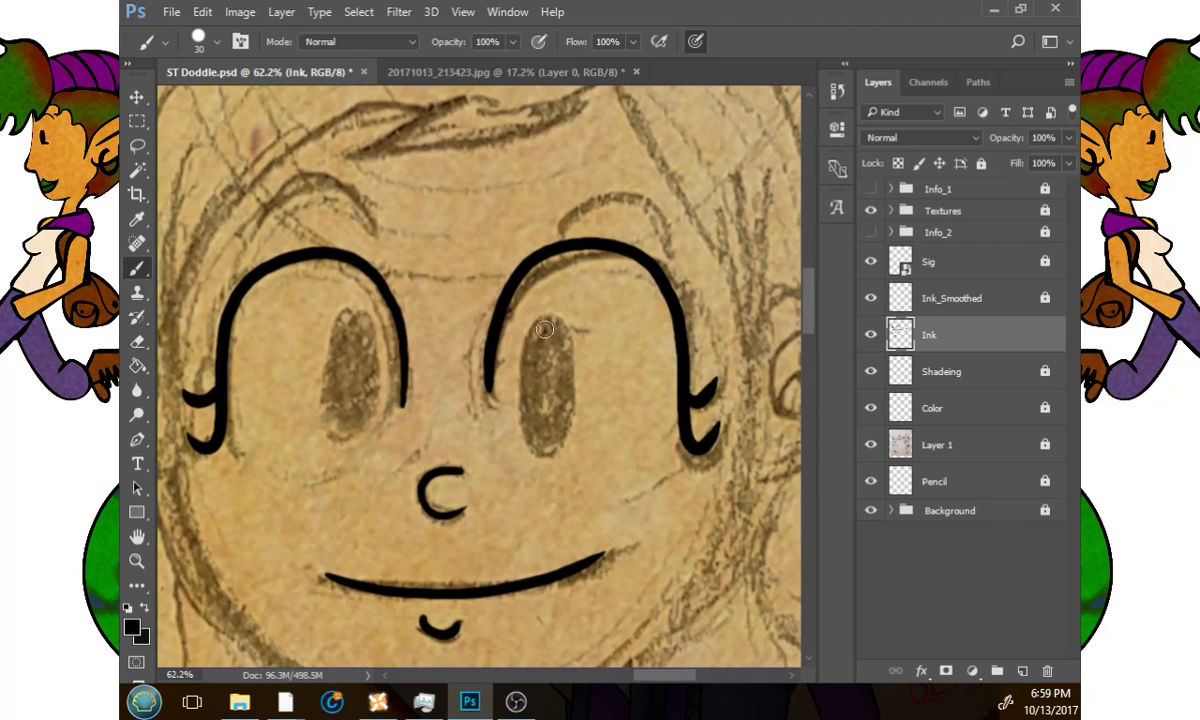
mouse_move(531, 318)
mouse_down()
mouse_move(549, 447)
mouse_move(528, 318)
mouse_up()
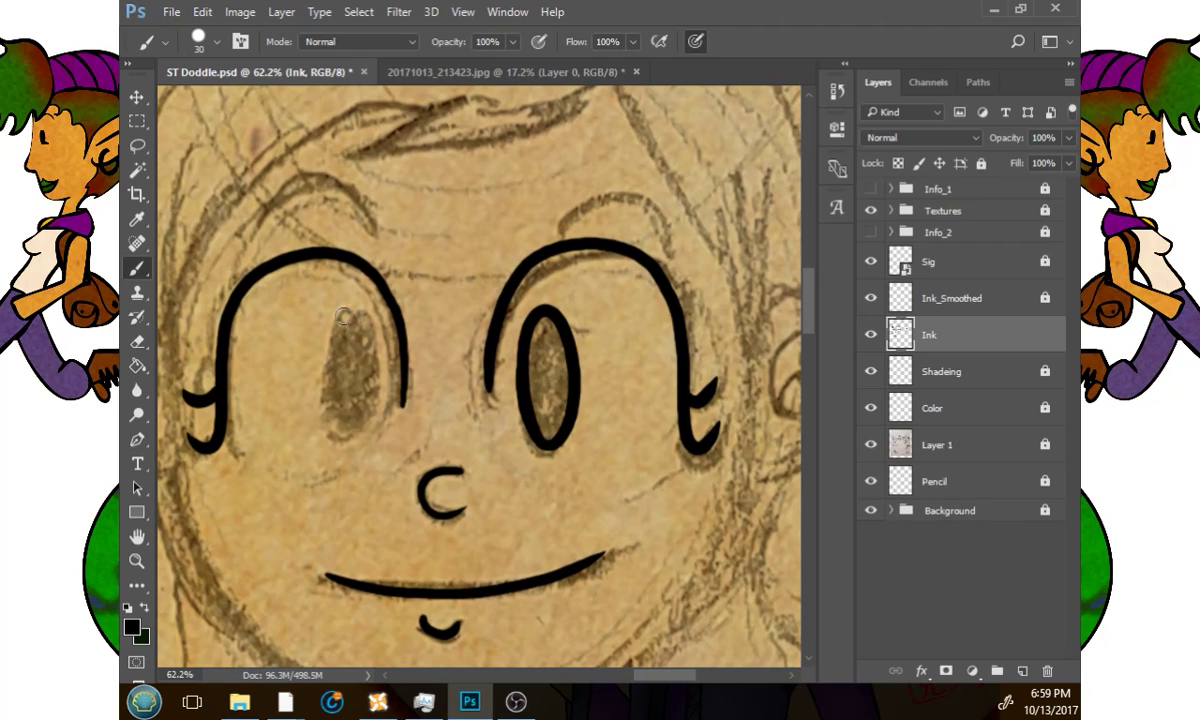
mouse_move(343, 316)
mouse_down()
mouse_move(336, 433)
mouse_move(380, 361)
mouse_move(322, 318)
mouse_up()
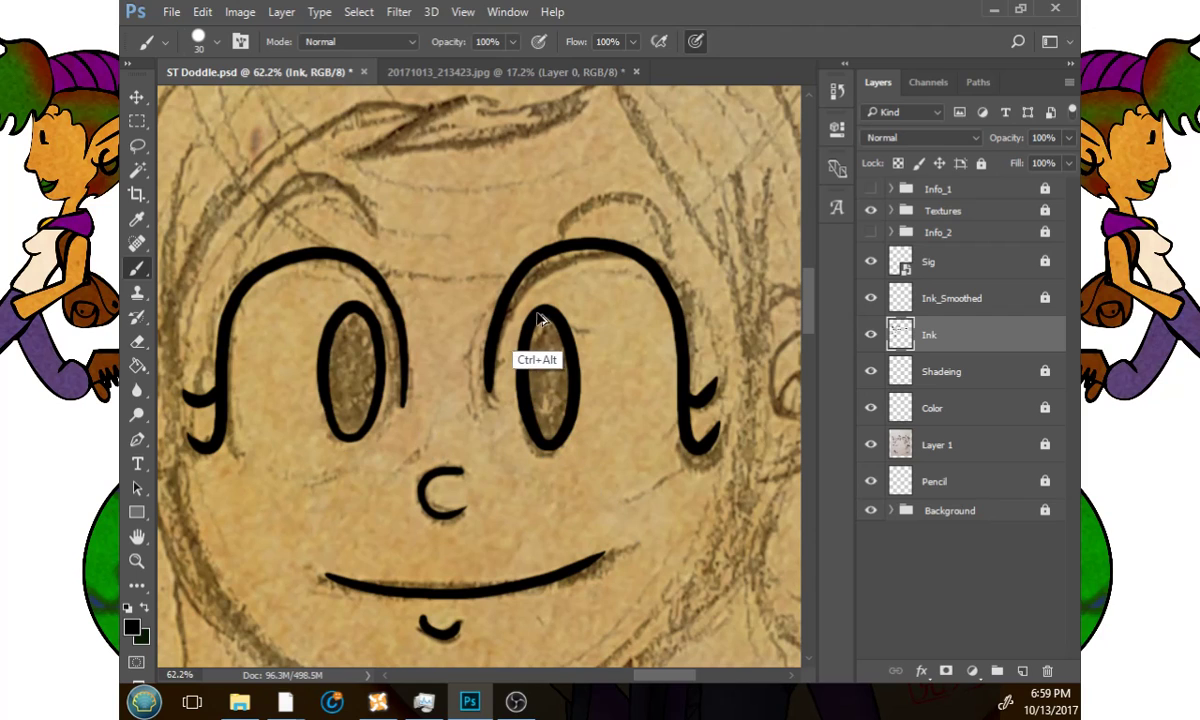
key(ctrl+z)
mouse_move(335, 344)
mouse_down()
mouse_move(339, 449)
mouse_move(363, 441)
mouse_move(377, 386)
mouse_move(365, 320)
mouse_move(332, 398)
mouse_move(370, 412)
mouse_move(335, 361)
mouse_move(372, 378)
mouse_move(356, 440)
mouse_move(342, 410)
mouse_move(345, 422)
mouse_move(370, 405)
mouse_up()
drag(537, 343, 572, 354)
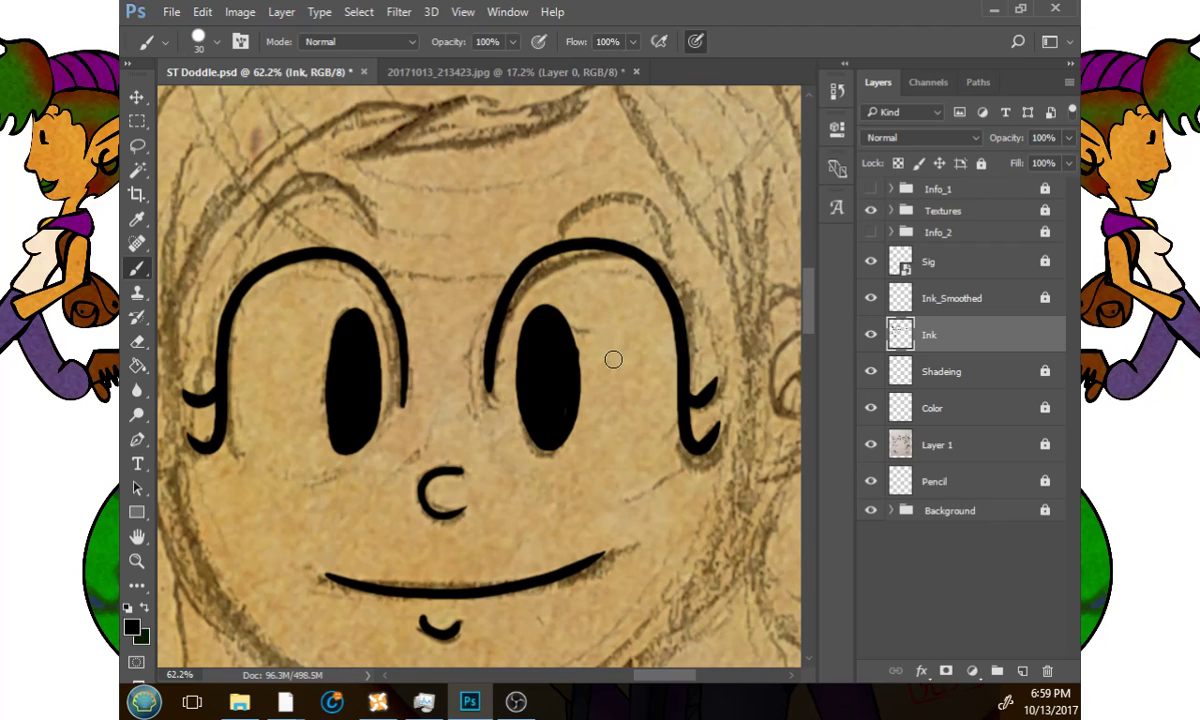
mouse_move(549, 228)
mouse_down()
mouse_move(571, 196)
mouse_move(641, 218)
mouse_up()
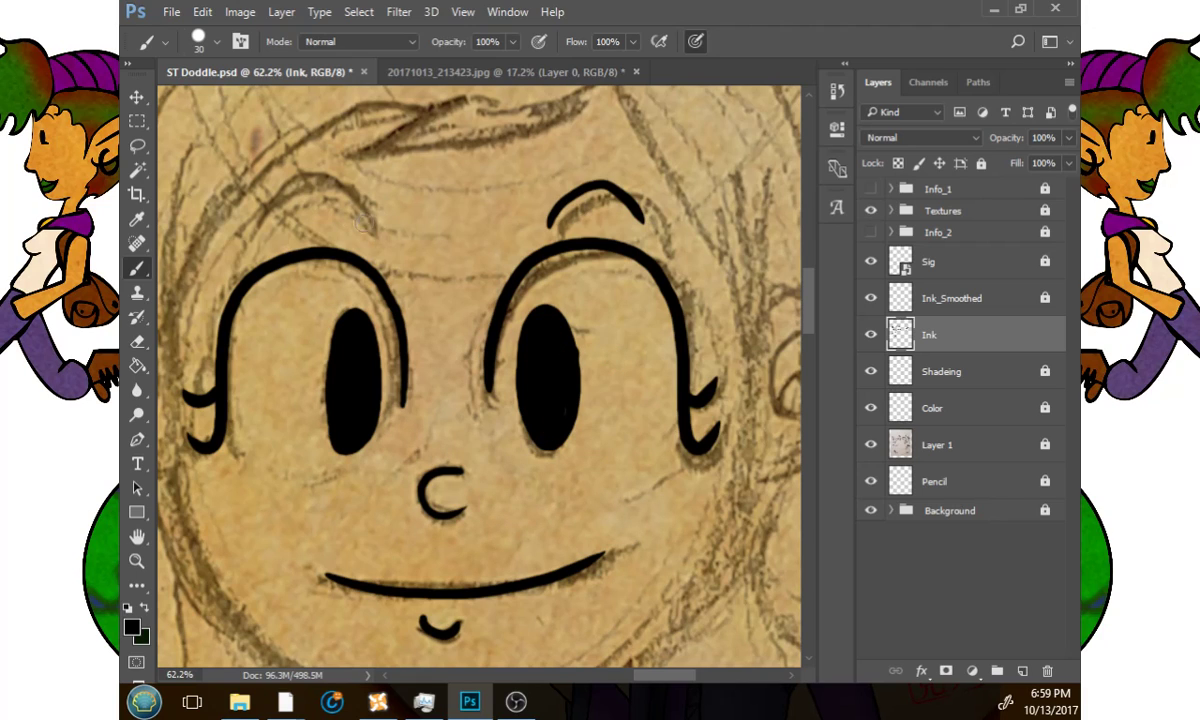
drag(363, 224, 265, 222)
Ink the hairline from the forehead down the side of the face and the outline of the ear.
scroll(580, 405, up, 5)
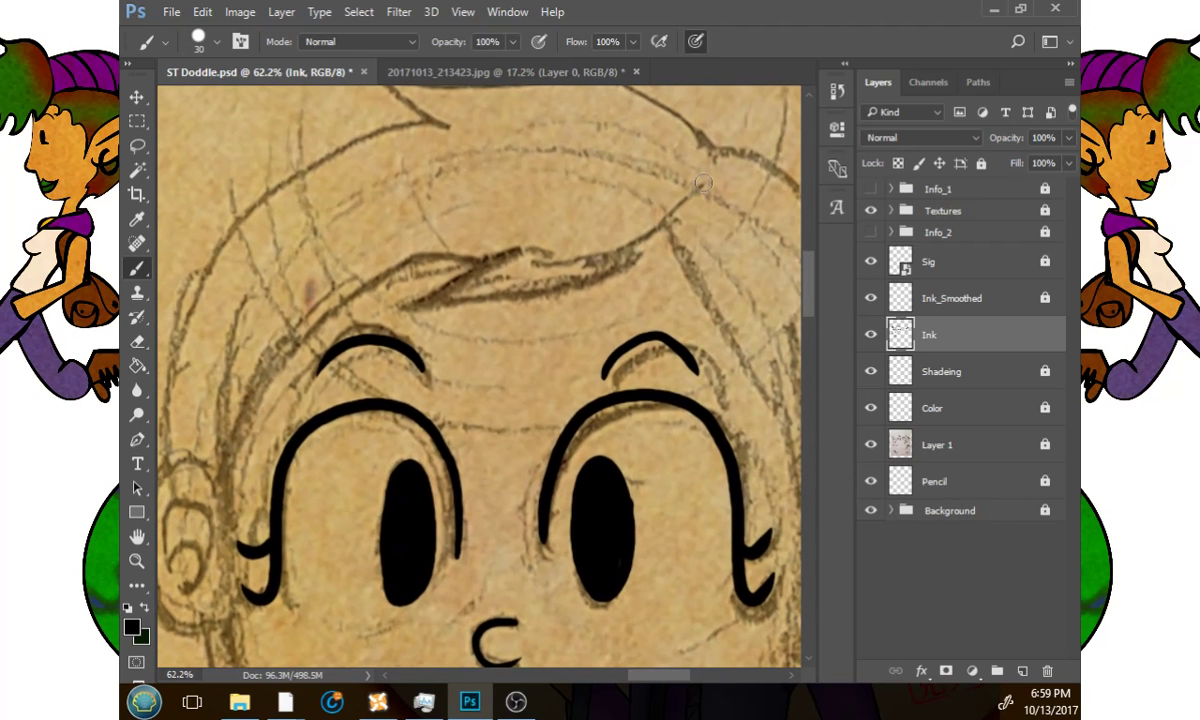
mouse_move(704, 183)
mouse_down()
mouse_move(545, 280)
mouse_move(395, 315)
mouse_move(467, 258)
mouse_move(248, 369)
mouse_move(229, 505)
mouse_move(438, 264)
mouse_move(296, 236)
mouse_move(368, 358)
mouse_up()
mouse_move(457, 371)
mouse_down()
mouse_move(383, 297)
mouse_move(252, 211)
mouse_move(272, 237)
mouse_up()
Ink the cheeks and jaw as one continuous curve around the lower face, replacing the short cheek stroke.
mouse_move(183, 172)
mouse_down()
mouse_move(222, 319)
mouse_move(258, 382)
mouse_up()
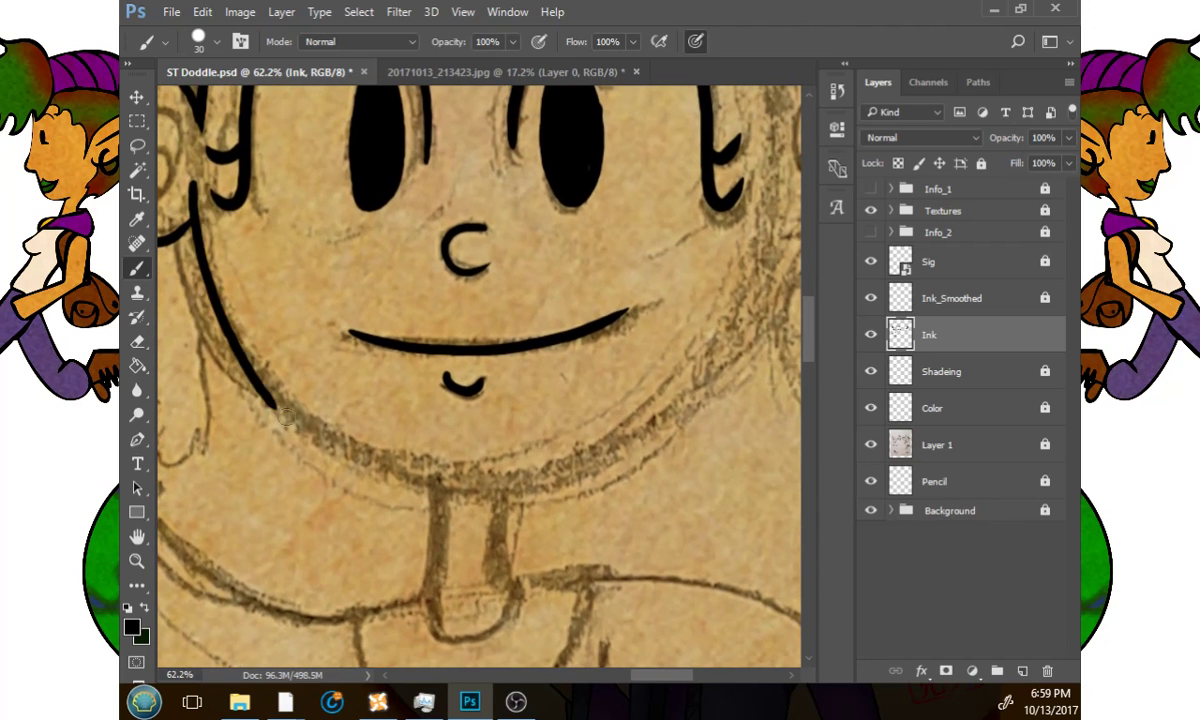
key(ctrl+z)
mouse_move(193, 183)
mouse_down()
mouse_move(209, 282)
mouse_move(266, 387)
mouse_move(364, 459)
mouse_move(429, 482)
mouse_move(515, 482)
mouse_move(593, 457)
mouse_move(674, 401)
mouse_move(732, 321)
mouse_move(765, 178)
mouse_up()
Ink the curved inner lines of the ear beside the face.
drag(753, 245, 620, 440)
mouse_move(650, 275)
mouse_down()
mouse_move(729, 245)
mouse_move(734, 358)
mouse_move(640, 420)
mouse_up()
mouse_move(686, 367)
mouse_down()
mouse_move(687, 330)
mouse_move(687, 358)
mouse_move(673, 339)
mouse_move(701, 352)
mouse_move(681, 359)
mouse_move(661, 336)
mouse_move(690, 274)
mouse_move(700, 343)
mouse_up()
key(ctrl+z)
drag(484, 447, 562, 407)
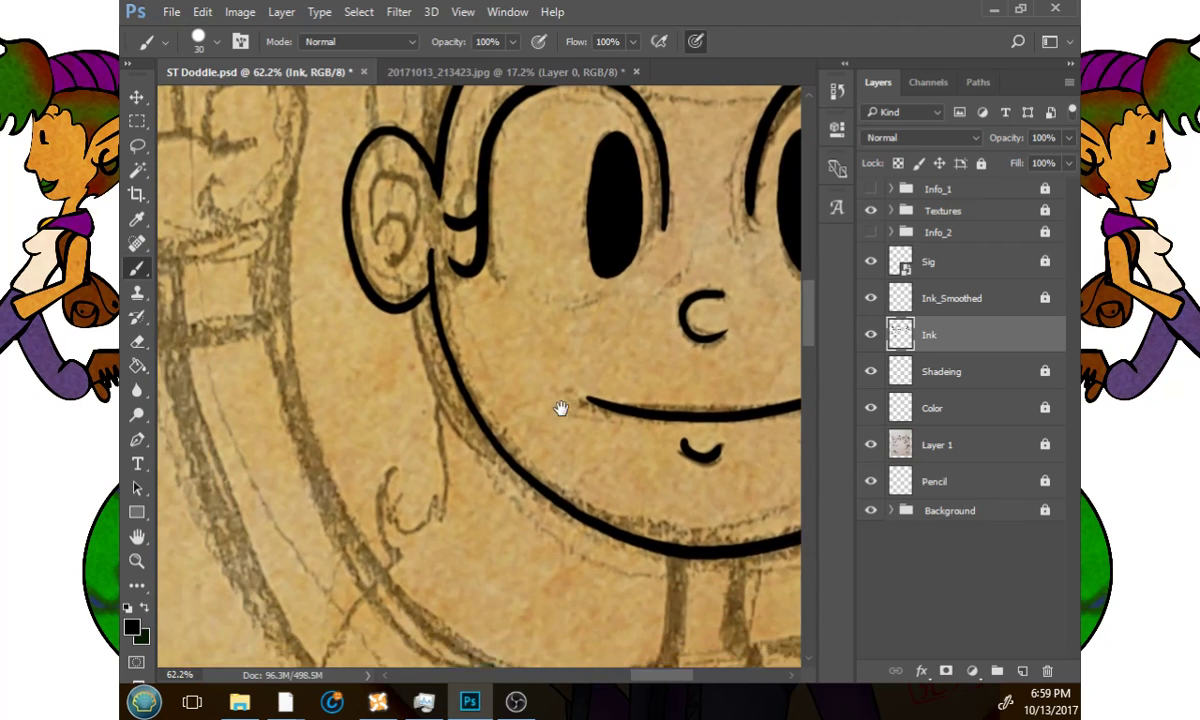
mouse_move(394, 302)
mouse_down()
mouse_move(429, 289)
mouse_move(426, 245)
mouse_move(397, 229)
mouse_move(384, 241)
mouse_move(392, 299)
mouse_up()
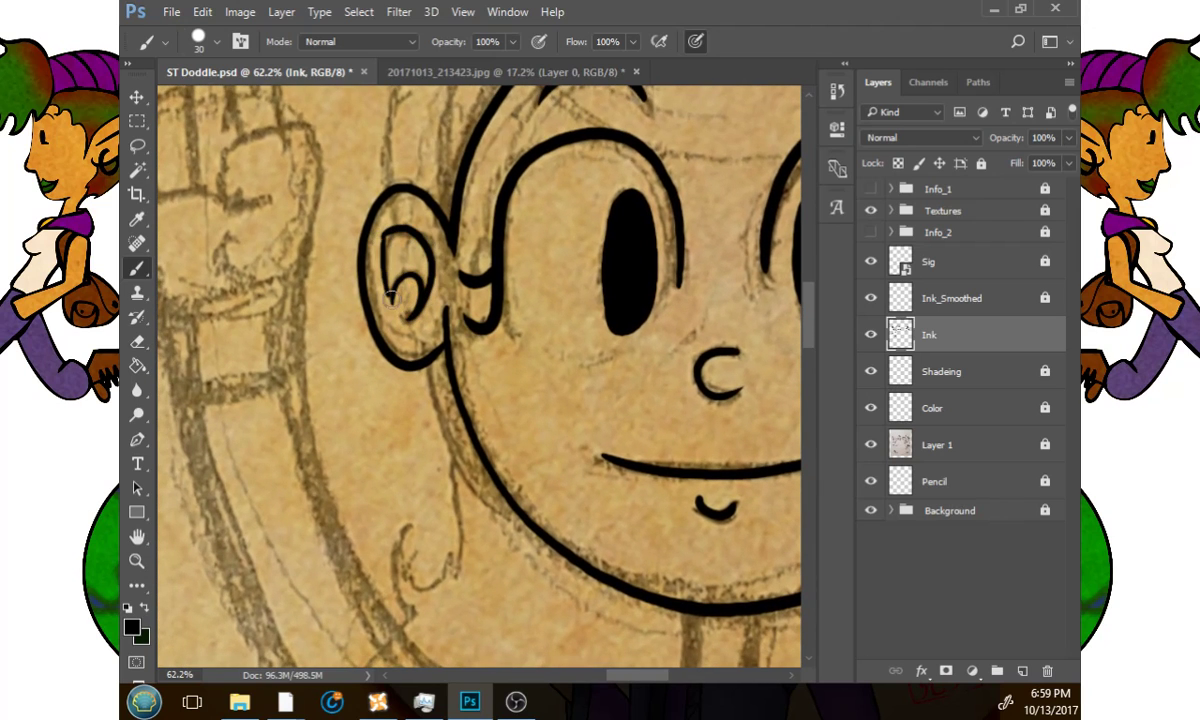
Ink the outer hair edge above the ear and the long curled lock hanging below it.
drag(605, 345, 458, 430)
mouse_move(709, 213)
mouse_down()
mouse_move(469, 135)
mouse_move(325, 112)
mouse_move(422, 183)
mouse_move(367, 196)
mouse_move(243, 274)
mouse_move(165, 400)
mouse_move(358, 170)
mouse_move(287, 297)
mouse_move(276, 364)
mouse_move(263, 368)
mouse_move(278, 379)
mouse_move(407, 360)
mouse_move(399, 228)
mouse_move(310, 355)
mouse_move(362, 508)
mouse_move(323, 577)
mouse_move(311, 505)
mouse_move(291, 541)
mouse_move(310, 590)
mouse_up()
scroll(338, 320, down, 5)
key(space)
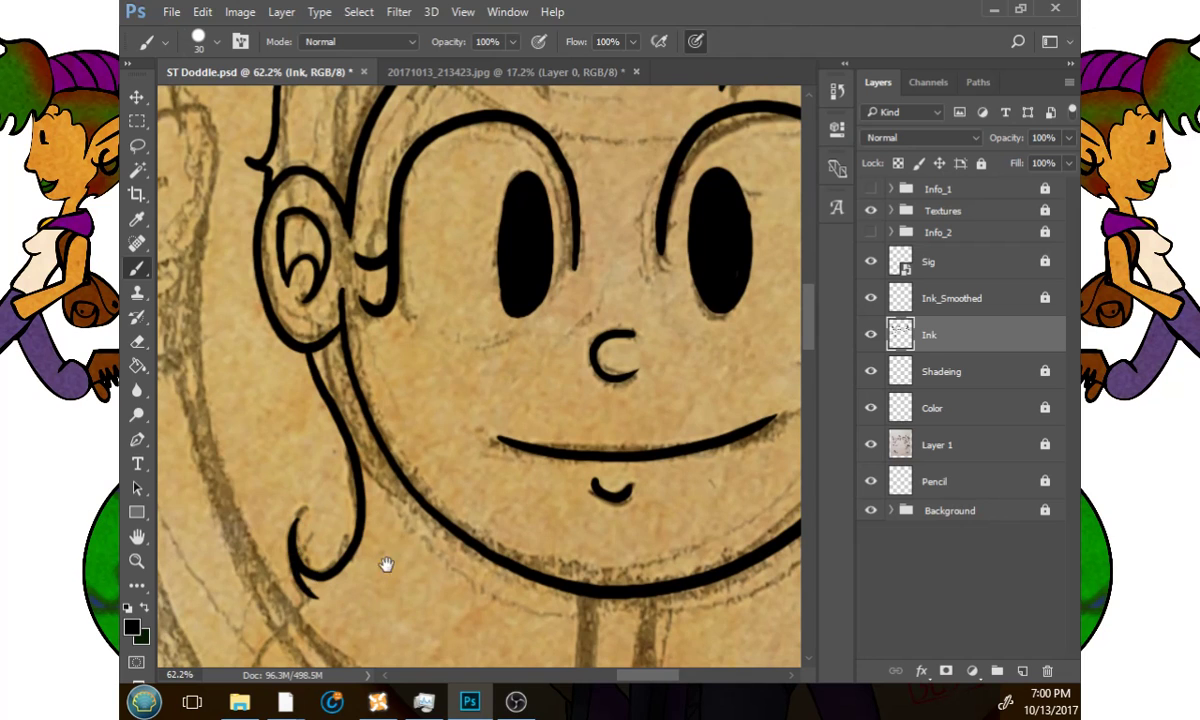
Ink the opposite side of the hair: the hairline from the fringe down to the ear and the outer contour above it.
drag(487, 561, 327, 319)
drag(726, 530, 474, 517)
mouse_move(689, 96)
mouse_down()
mouse_move(577, 355)
mouse_move(546, 351)
mouse_move(533, 600)
mouse_up()
mouse_move(581, 391)
mouse_down()
mouse_move(632, 228)
mouse_move(632, 135)
mouse_up()
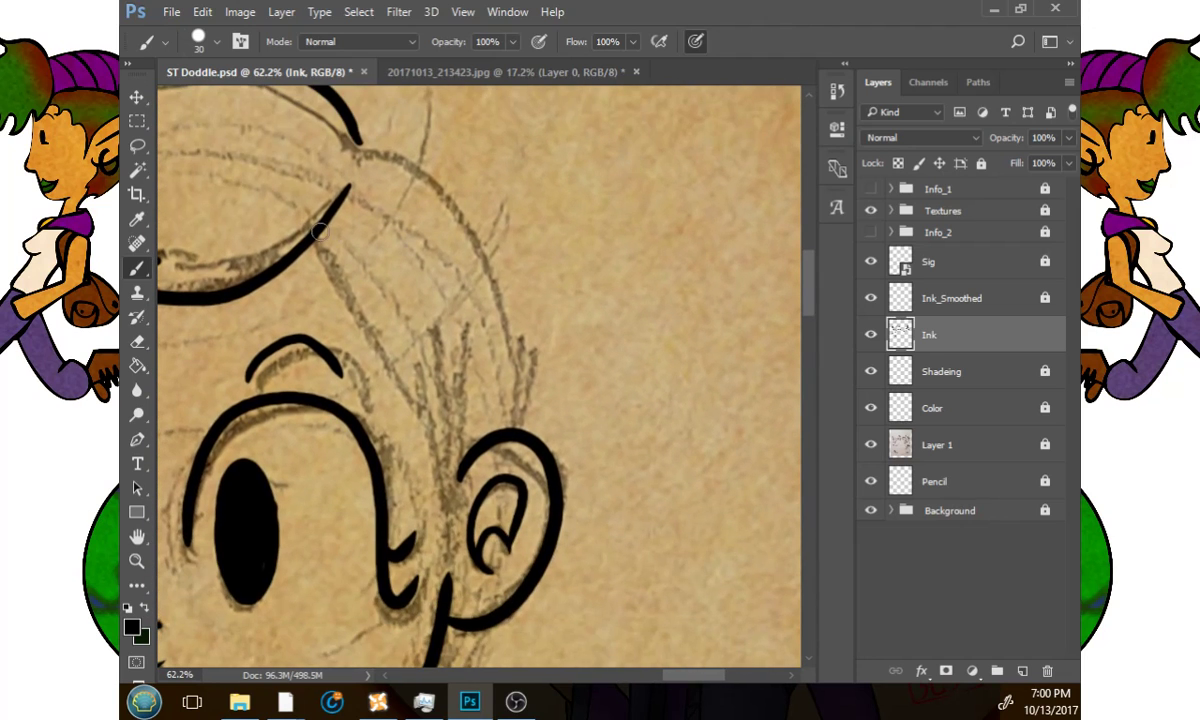
mouse_move(318, 232)
mouse_down()
mouse_move(362, 332)
mouse_move(420, 404)
mouse_move(409, 341)
mouse_move(451, 504)
mouse_up()
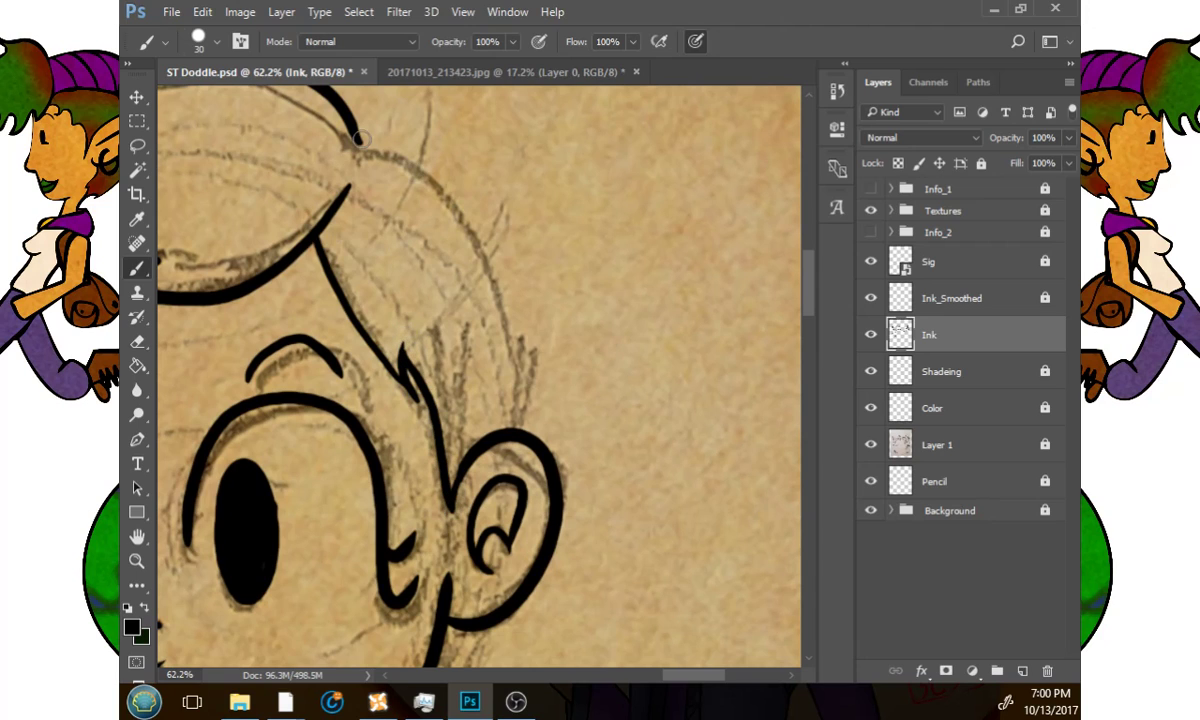
mouse_move(362, 138)
mouse_down()
mouse_move(393, 133)
mouse_move(461, 190)
mouse_move(521, 346)
mouse_move(515, 435)
mouse_up()
Ink the curved lock of hair below the ear and its long outer edge flowing down towards the shoulder.
scroll(517, 412, down, 6)
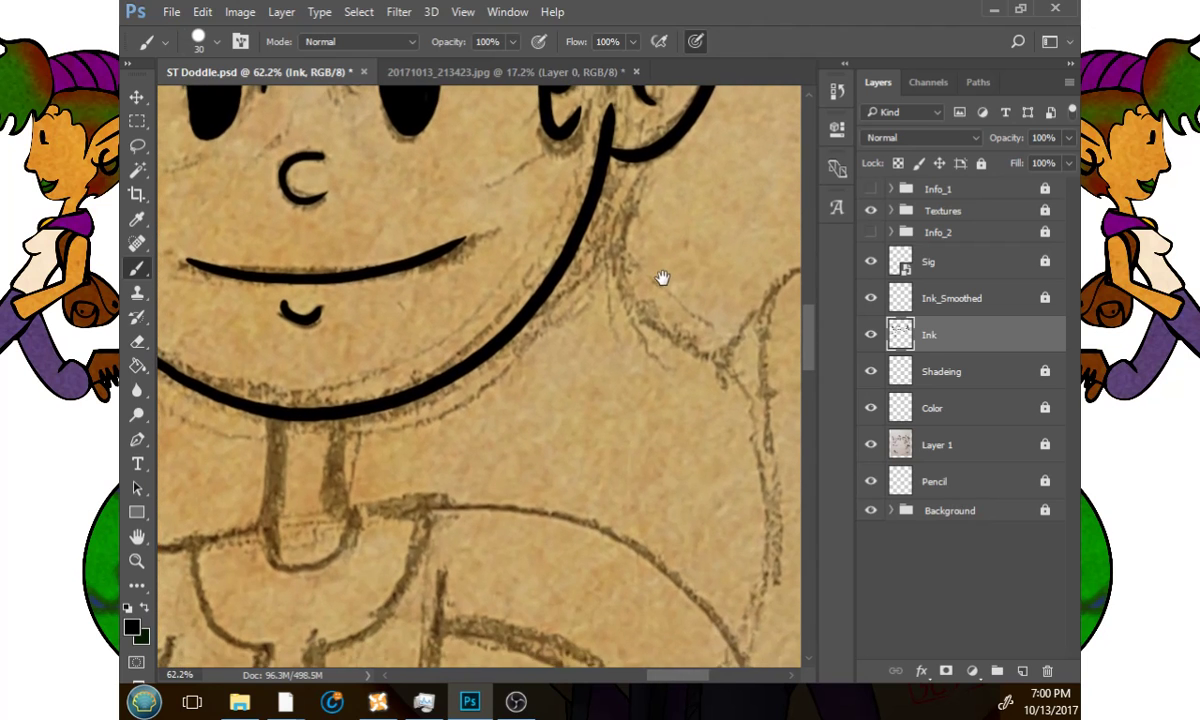
mouse_move(603, 148)
mouse_down()
mouse_move(656, 336)
mouse_move(797, 260)
mouse_up()
drag(748, 344, 626, 365)
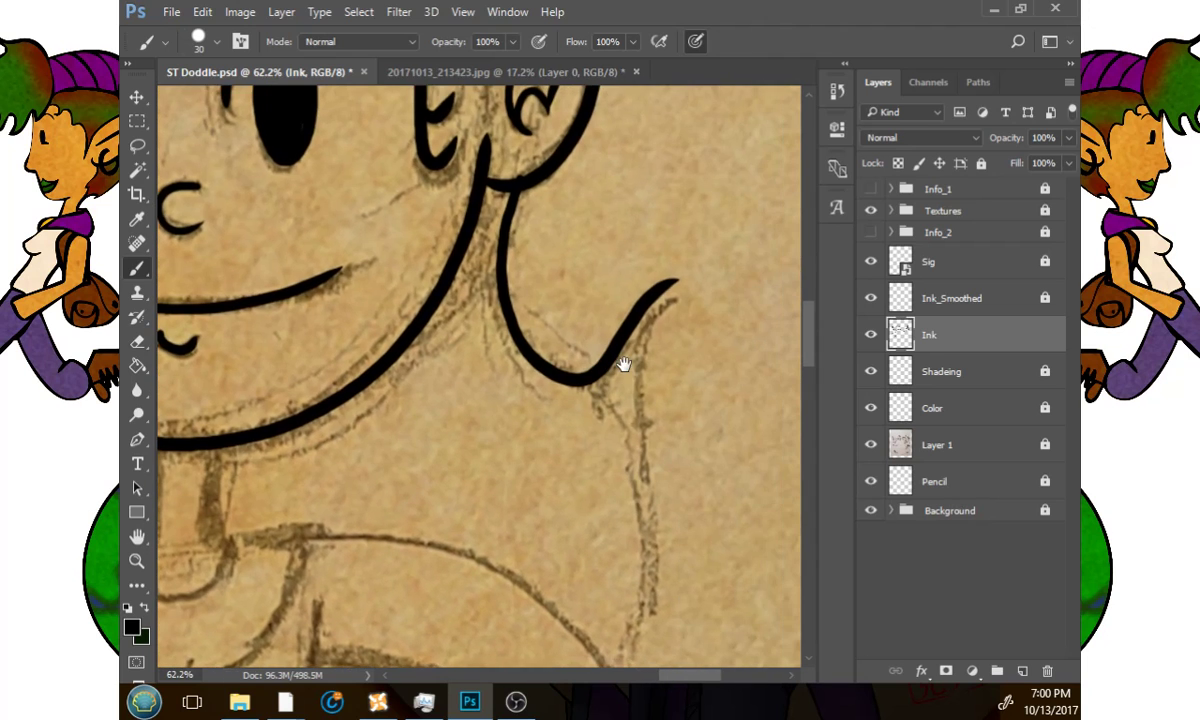
key(ctrl+z)
mouse_move(490, 170)
mouse_down()
mouse_move(508, 307)
mouse_move(563, 367)
mouse_move(704, 298)
mouse_move(663, 305)
mouse_move(637, 343)
mouse_move(645, 533)
mouse_move(674, 266)
mouse_move(649, 425)
mouse_up()
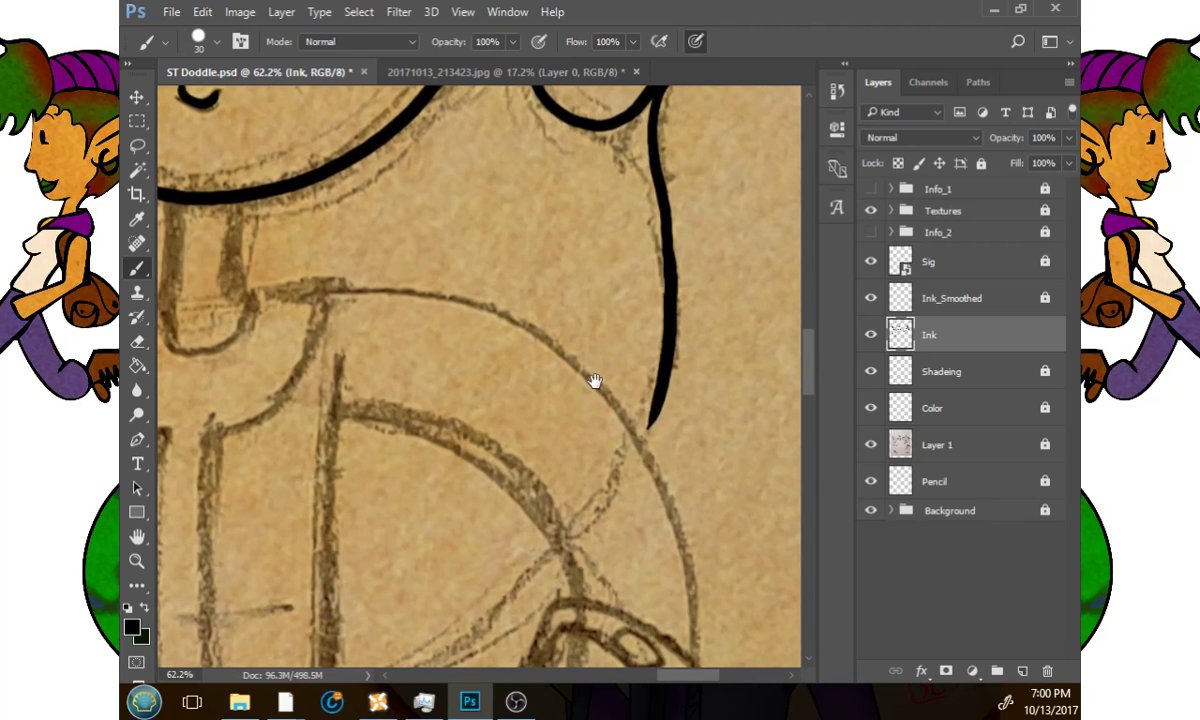
Ink both sides of the neck below the chin and close them with a rounded neckline at the collar.
mouse_move(443, 426)
mouse_down()
mouse_move(632, 482)
mouse_move(663, 506)
mouse_up()
drag(393, 278, 389, 363)
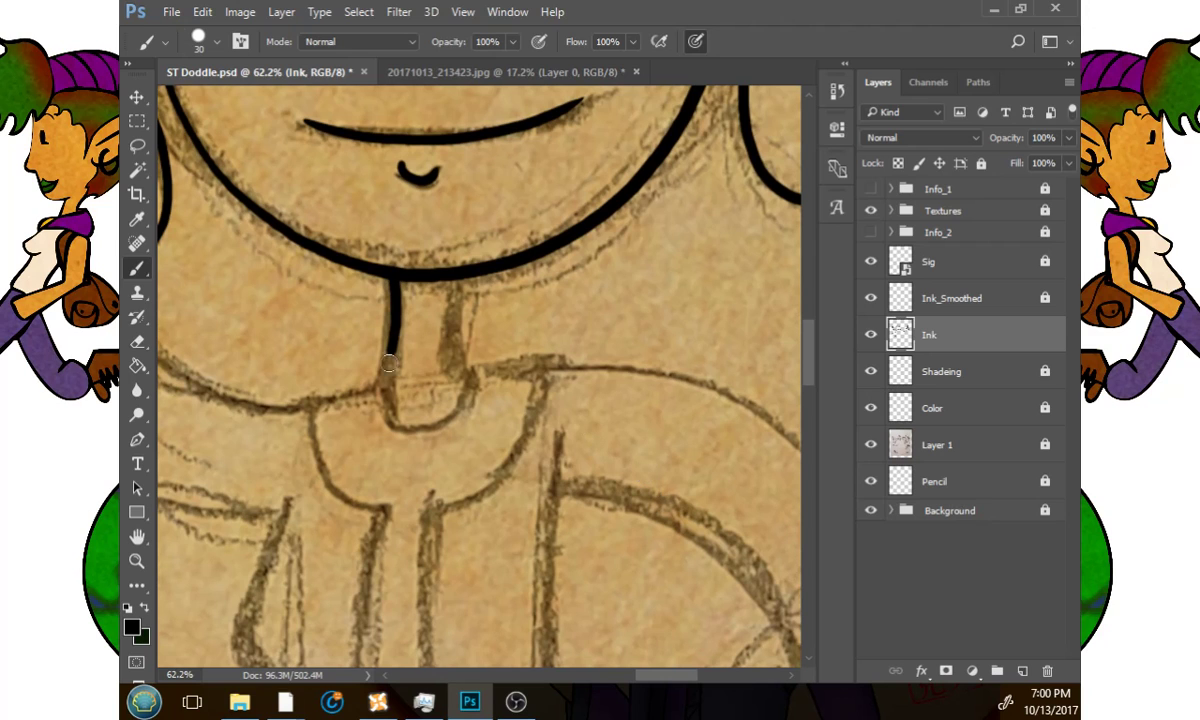
drag(452, 280, 468, 372)
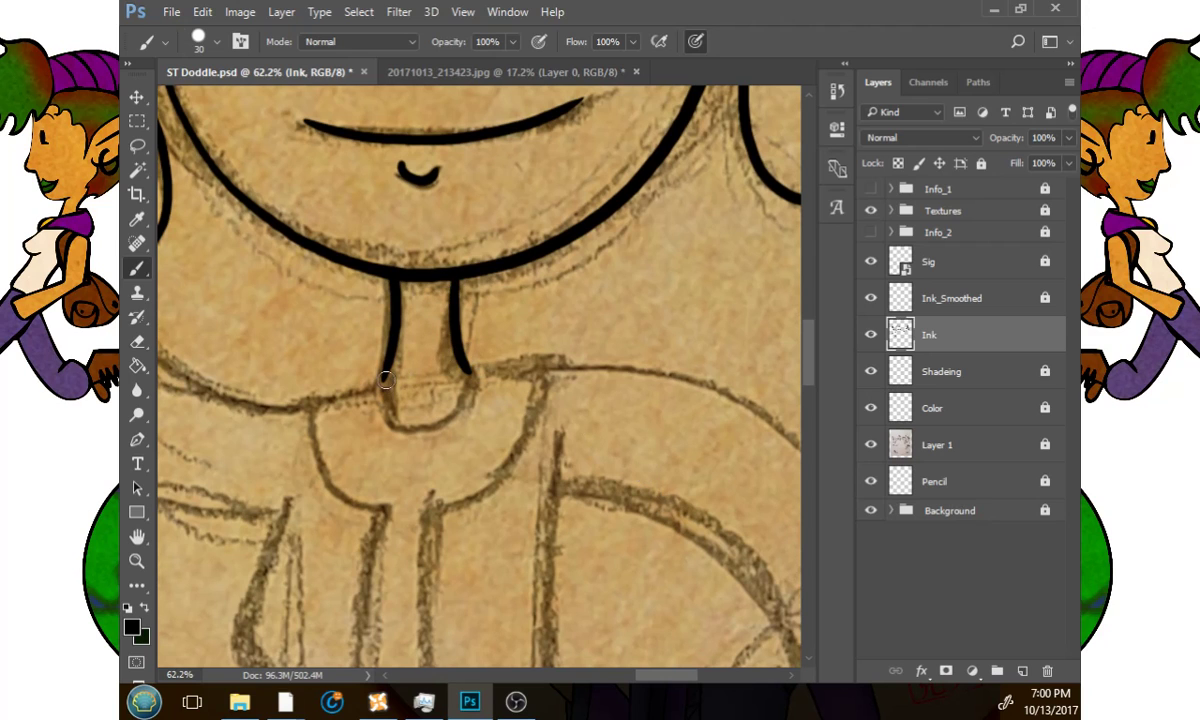
mouse_move(385, 380)
mouse_down()
mouse_move(431, 417)
mouse_move(470, 368)
mouse_up()
mouse_move(445, 458)
mouse_down()
mouse_move(579, 423)
mouse_move(563, 506)
mouse_move(591, 465)
mouse_up()
click(139, 562)
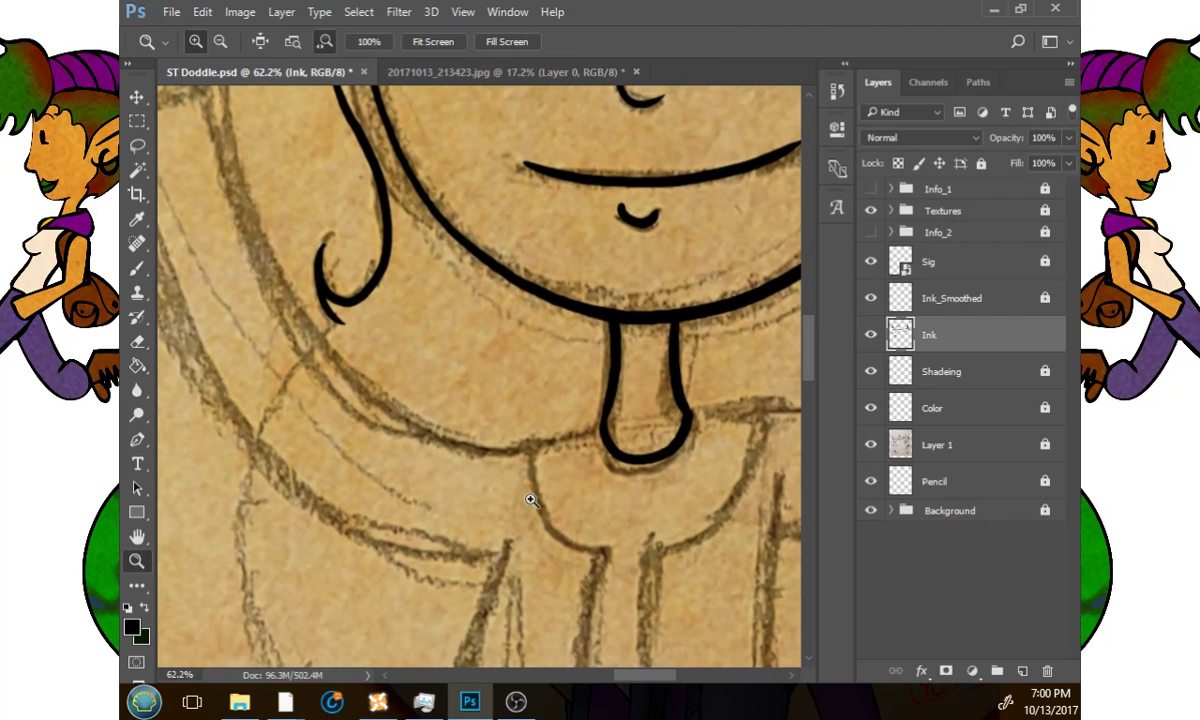
drag(528, 498, 494, 519)
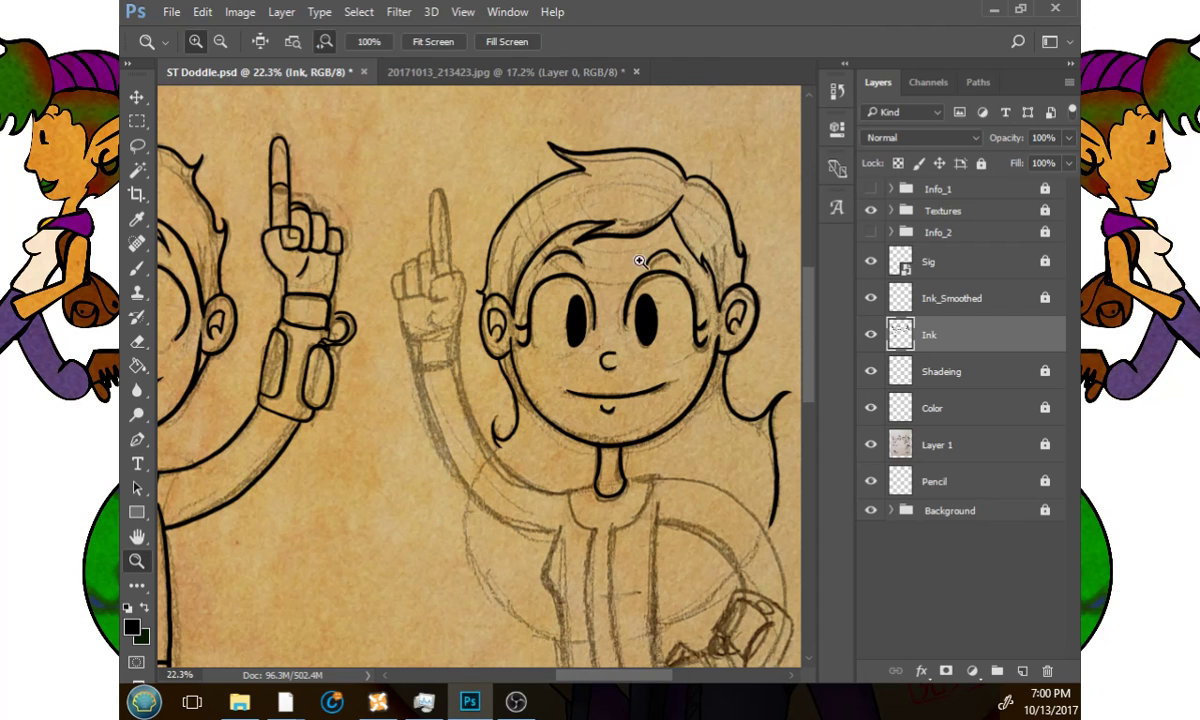
drag(452, 275, 478, 271)
drag(471, 398, 549, 405)
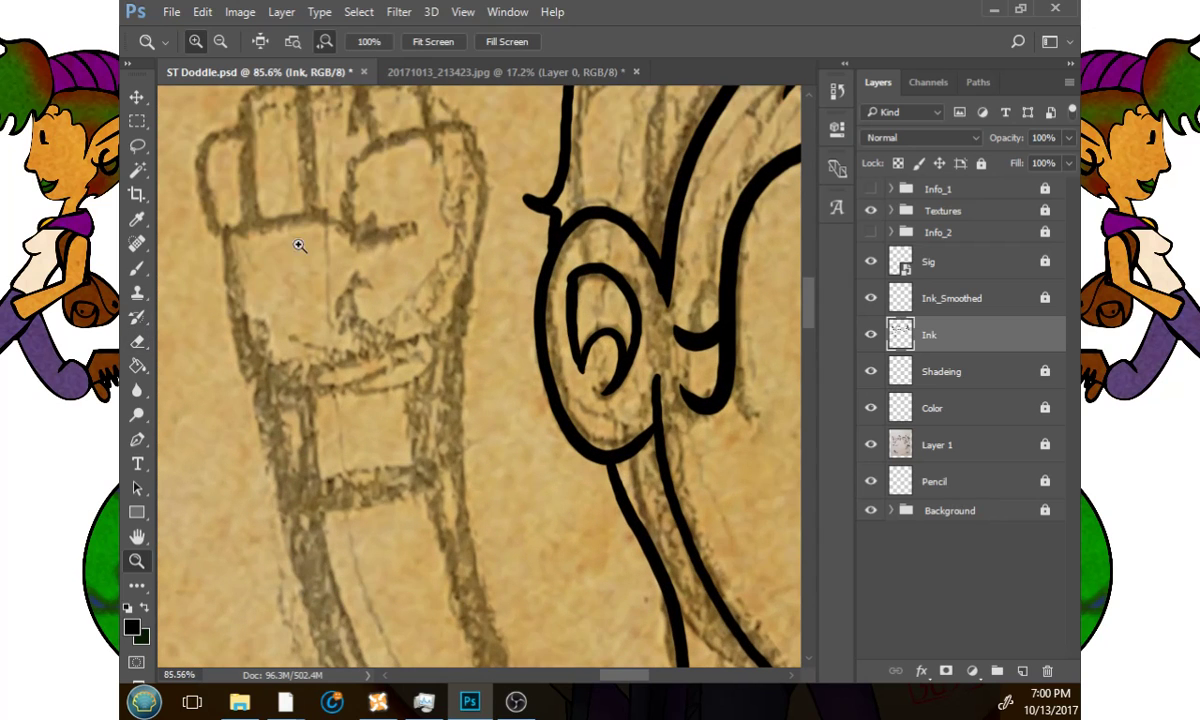
key(b)
mouse_move(434, 358)
mouse_down()
mouse_move(375, 265)
mouse_move(406, 272)
mouse_move(418, 338)
mouse_move(336, 352)
mouse_move(390, 407)
mouse_up()
key(ctrl+alt+z)
key(ctrl+alt+z)
key(ctrl+alt+z)
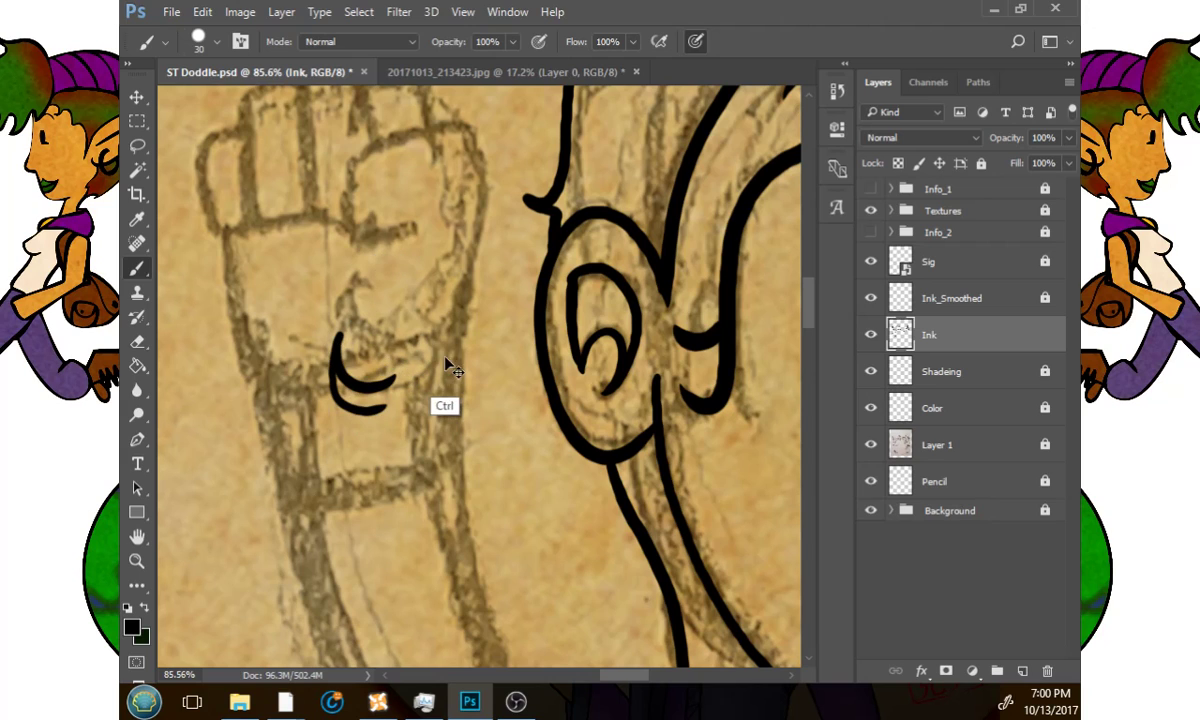
key(ctrl+alt+z)
key(ctrl+alt+z)
mouse_move(425, 276)
mouse_down()
mouse_move(403, 380)
mouse_move(417, 338)
mouse_move(428, 372)
mouse_move(409, 485)
mouse_move(431, 576)
mouse_up()
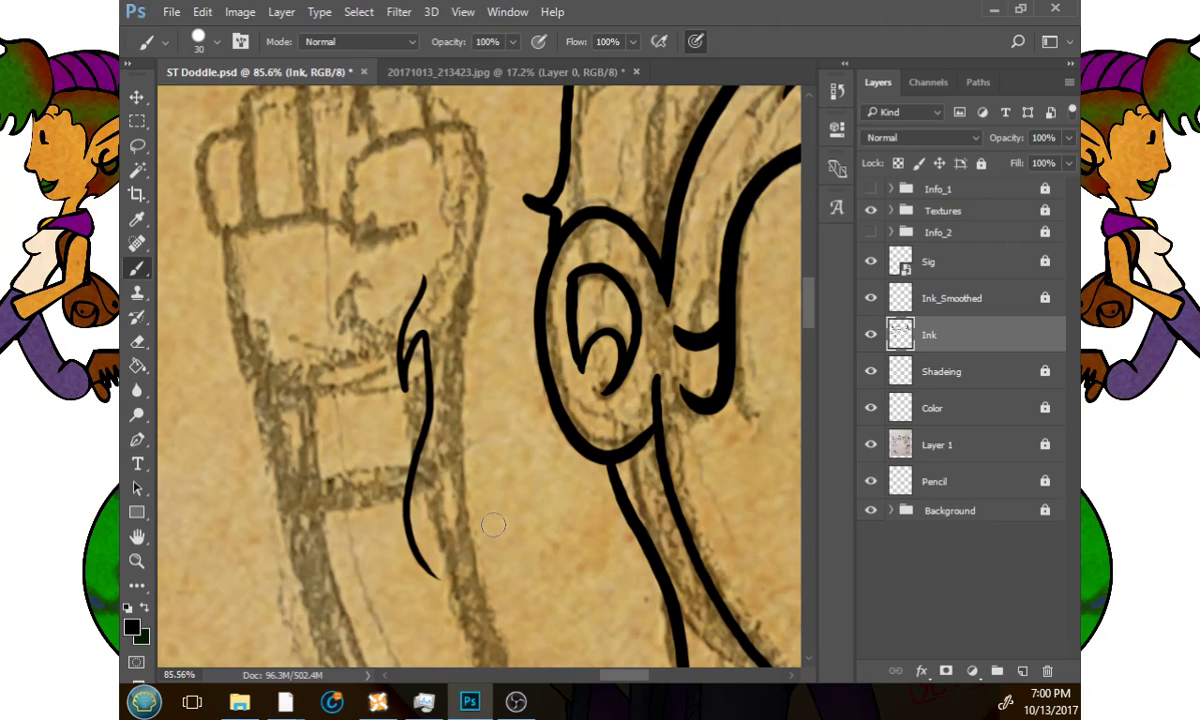
key(ctrl+alt+z)
mouse_move(403, 256)
mouse_down()
mouse_move(360, 320)
mouse_move(370, 380)
mouse_move(430, 518)
mouse_up()
key(ctrl+alt+z)
mouse_move(393, 214)
mouse_down()
mouse_move(362, 308)
mouse_move(410, 480)
mouse_up()
key(ctrl+alt+z)
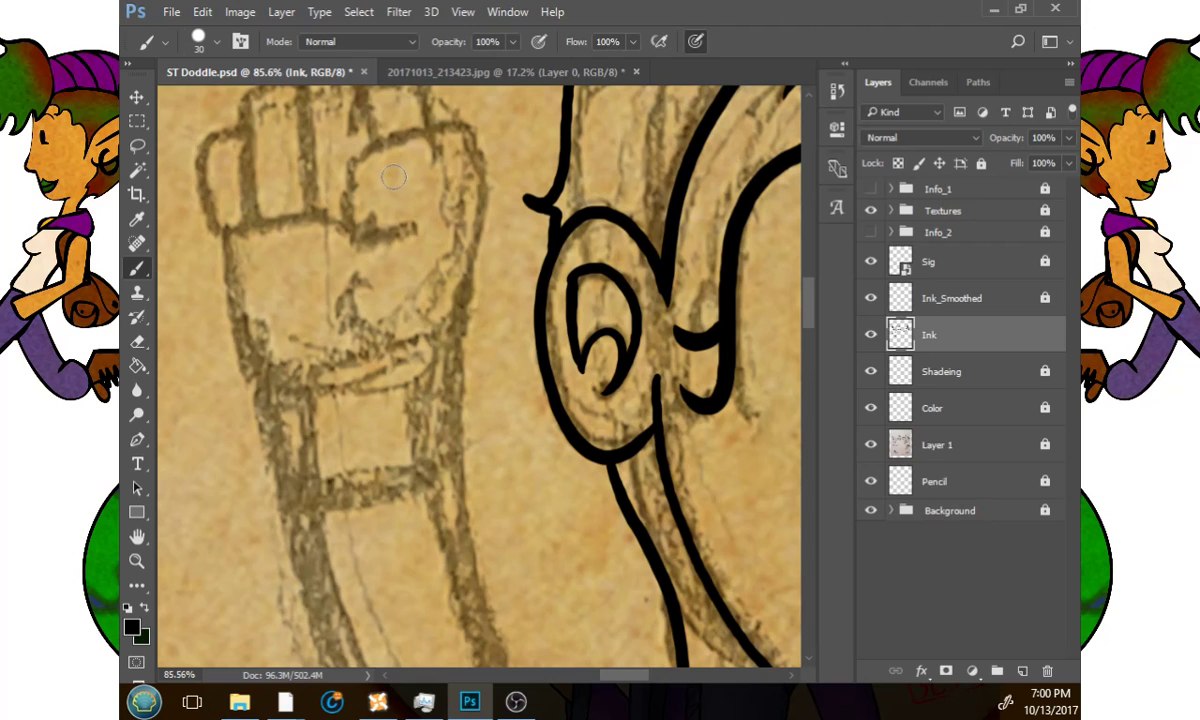
mouse_move(357, 250)
mouse_down()
mouse_move(316, 314)
mouse_move(362, 420)
mouse_move(380, 492)
mouse_move(364, 492)
mouse_move(449, 592)
mouse_up()
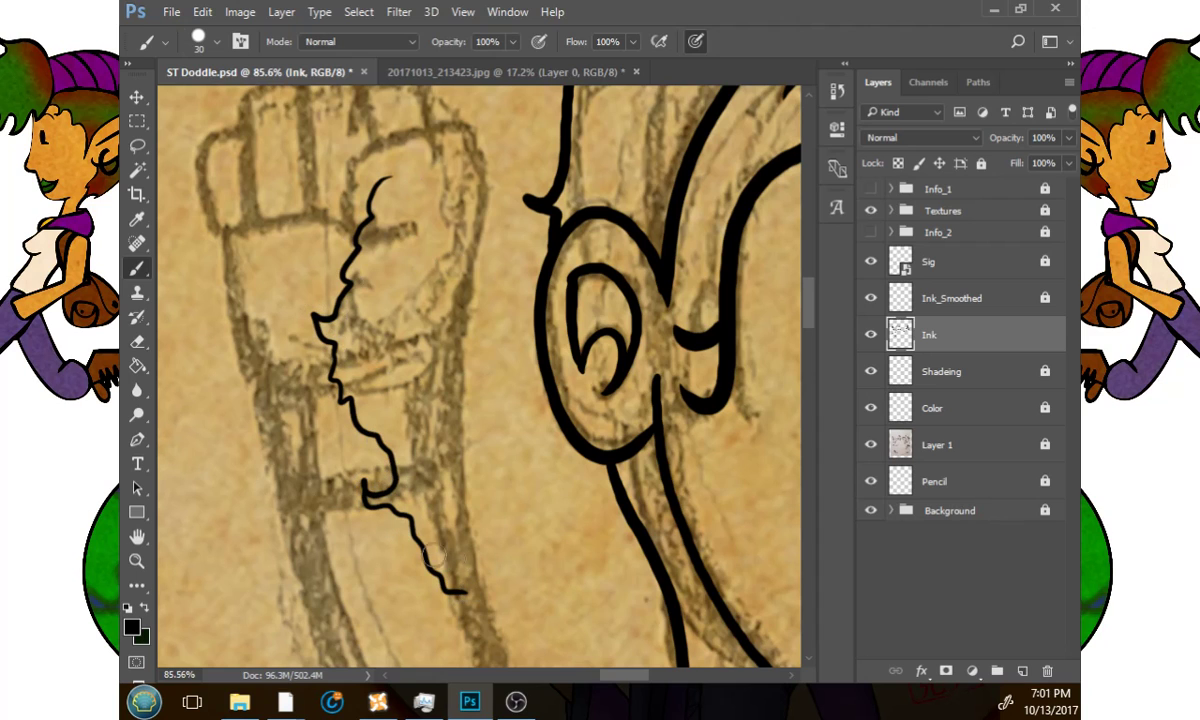
key(ctrl+alt+z)
Ink the girl's raised hand with the pointing index finger, the thumb and the curled fingers.
mouse_move(407, 165)
mouse_down()
mouse_move(517, 429)
mouse_move(470, 453)
mouse_move(397, 272)
mouse_move(410, 162)
mouse_move(445, 238)
mouse_move(470, 405)
mouse_move(498, 372)
mouse_move(525, 255)
mouse_move(458, 282)
mouse_move(449, 357)
mouse_move(525, 370)
mouse_up()
mouse_move(512, 265)
mouse_down()
mouse_move(540, 277)
mouse_move(580, 370)
mouse_move(545, 495)
mouse_up()
mouse_move(458, 195)
mouse_down()
mouse_move(390, 230)
mouse_move(408, 345)
mouse_move(440, 356)
mouse_up()
mouse_move(406, 224)
mouse_down()
mouse_move(381, 239)
mouse_move(348, 345)
mouse_move(414, 372)
mouse_up()
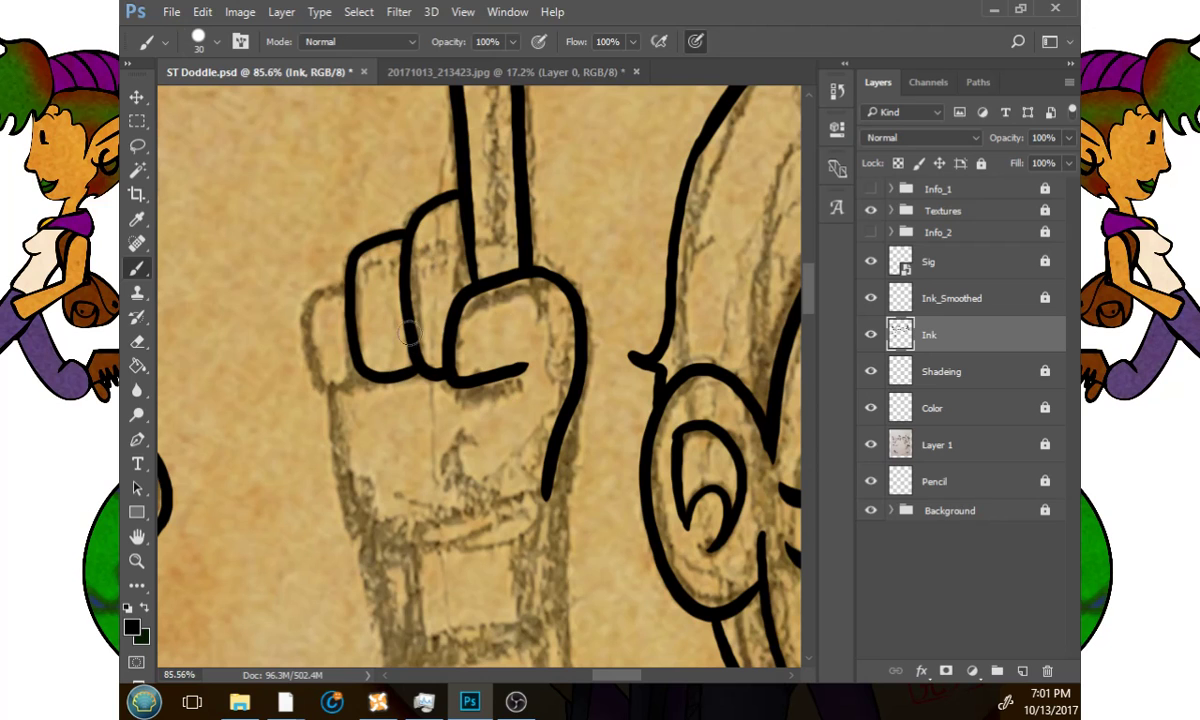
mouse_move(353, 280)
mouse_down()
mouse_move(305, 335)
mouse_move(365, 360)
mouse_up()
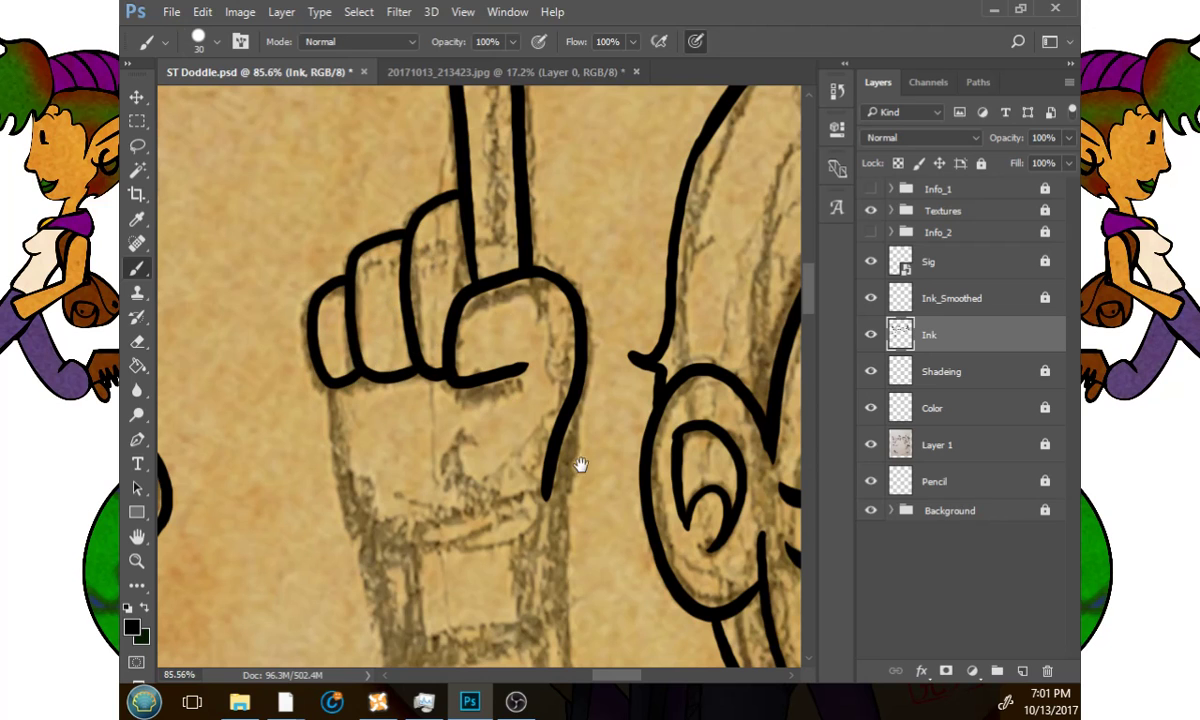
Ink the side of the palm and the closed outline of the wristband below the raised hand.
drag(580, 465, 544, 246)
mouse_move(263, 125)
mouse_down()
mouse_move(325, 286)
mouse_move(490, 252)
mouse_move(506, 322)
mouse_move(440, 400)
mouse_move(338, 412)
mouse_up()
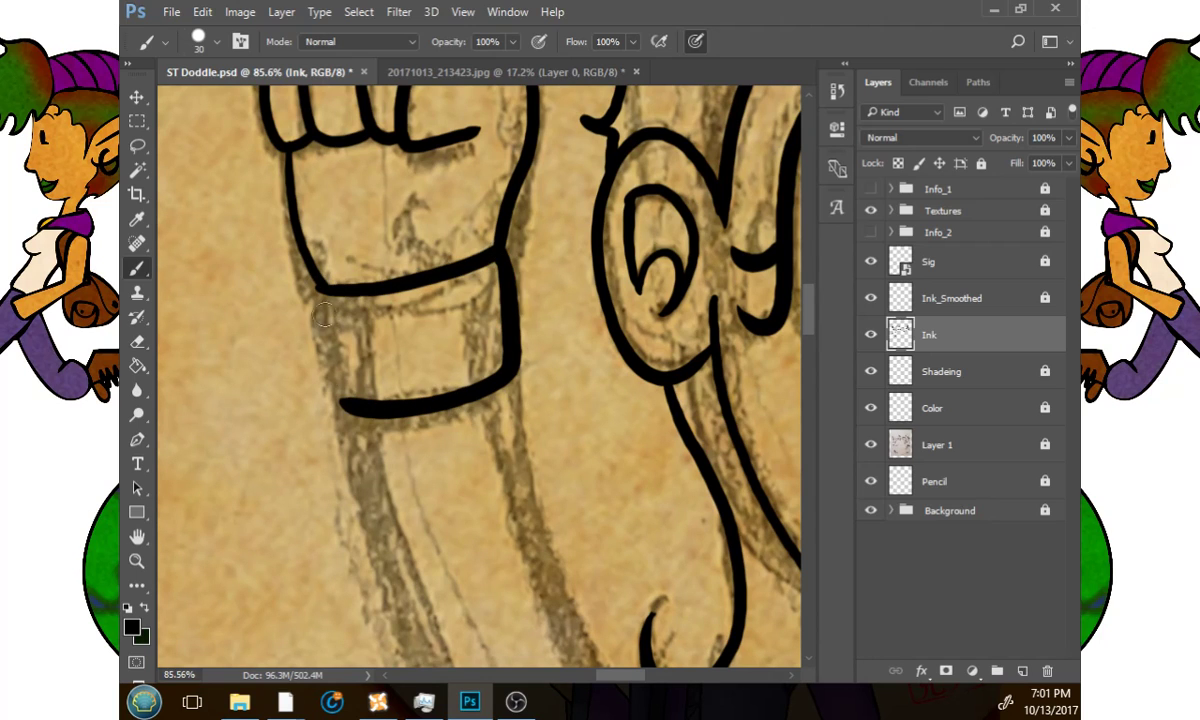
drag(316, 290, 343, 418)
key(ctrl+z)
mouse_move(295, 265)
mouse_down()
mouse_move(314, 372)
mouse_move(335, 402)
mouse_up()
Ink the boy's left-hand shoe from the ankle around the toe and along the sole.
click(137, 560)
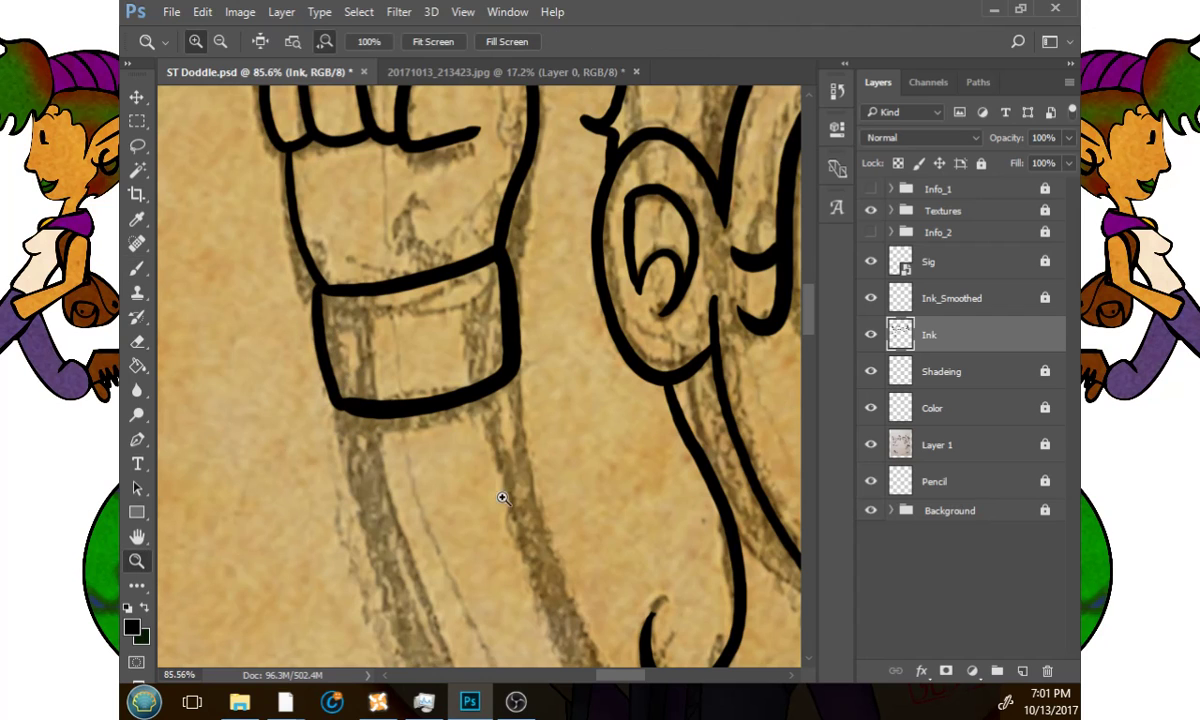
drag(499, 499, 410, 503)
drag(576, 563, 351, 273)
scroll(450, 554, down, 3)
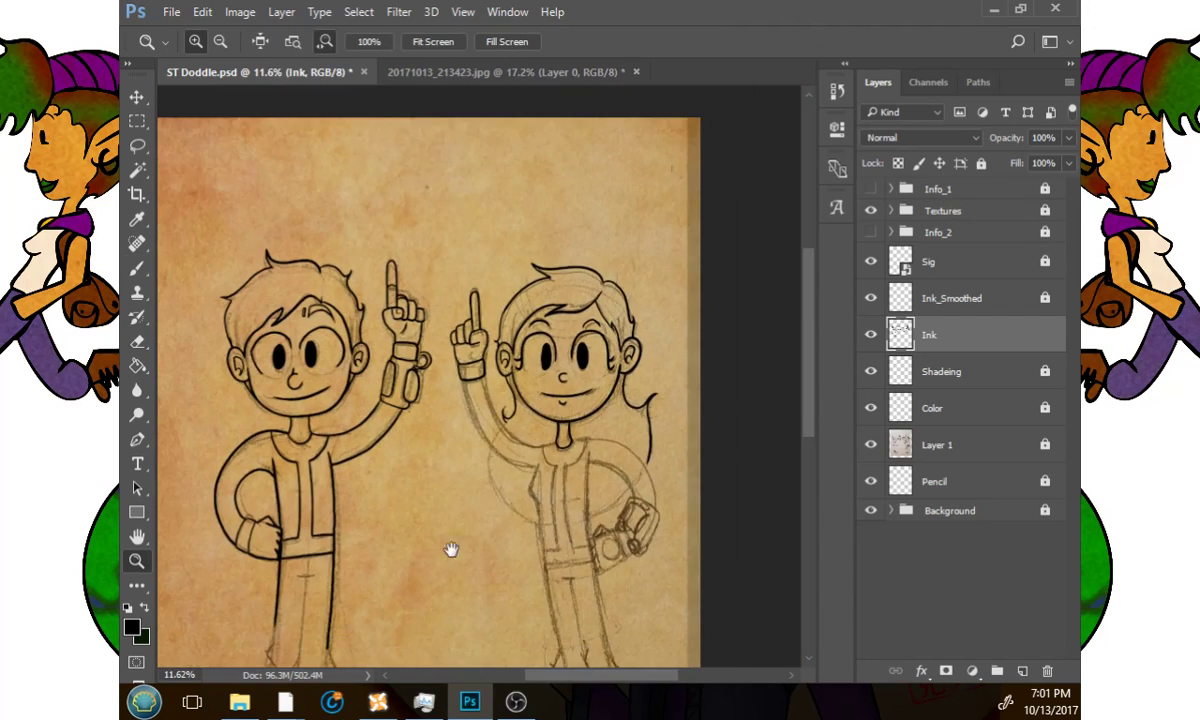
scroll(611, 410, up, 1)
scroll(509, 557, up, 1)
drag(509, 557, 568, 546)
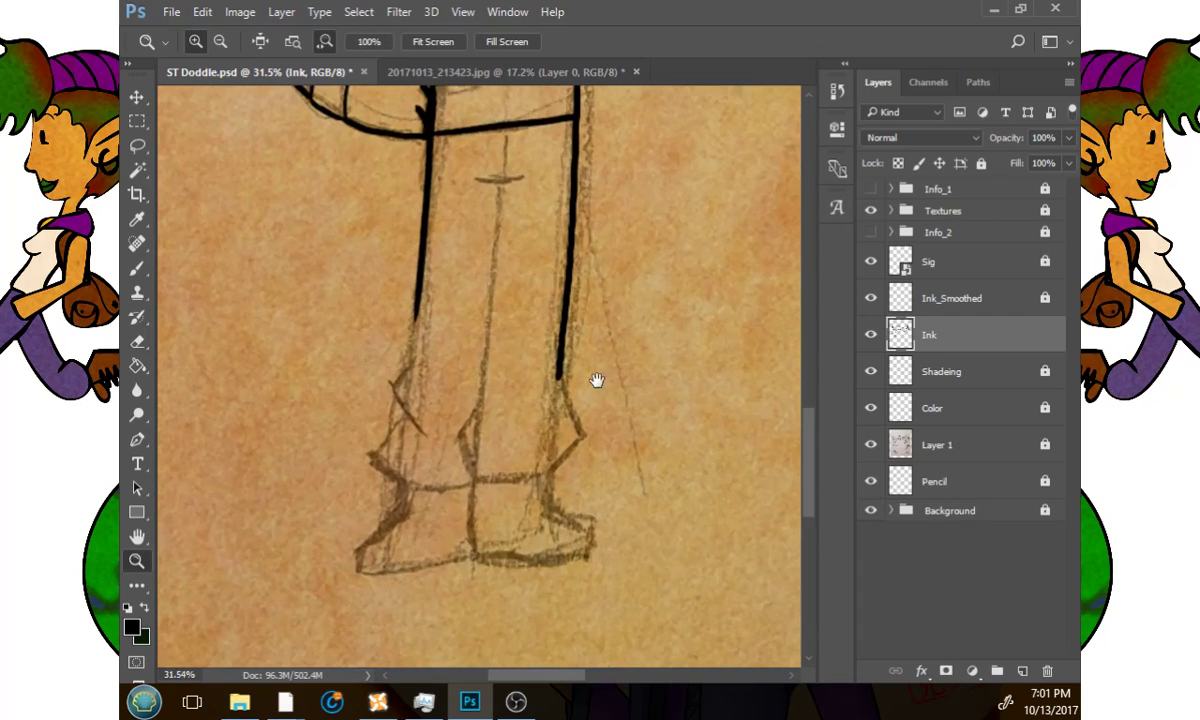
drag(595, 380, 495, 487)
scroll(495, 487, down, 2)
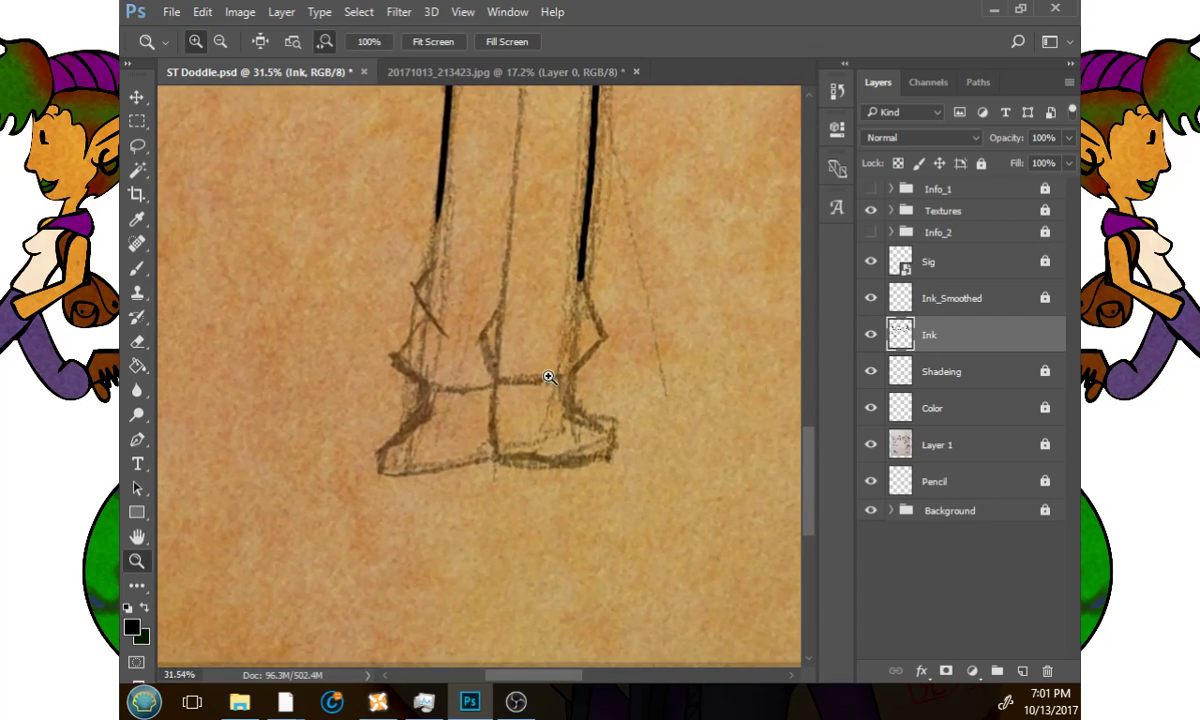
scroll(549, 378, up, 1)
click(137, 268)
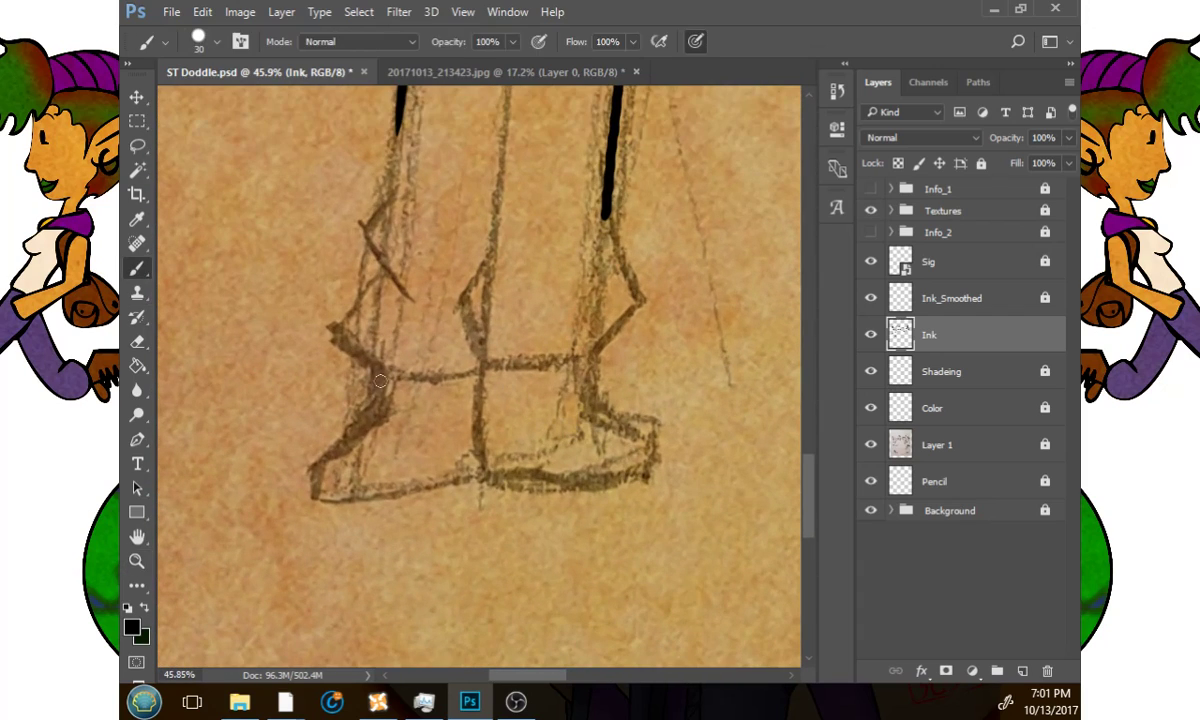
mouse_move(379, 373)
mouse_down()
mouse_move(380, 414)
mouse_move(335, 441)
mouse_up()
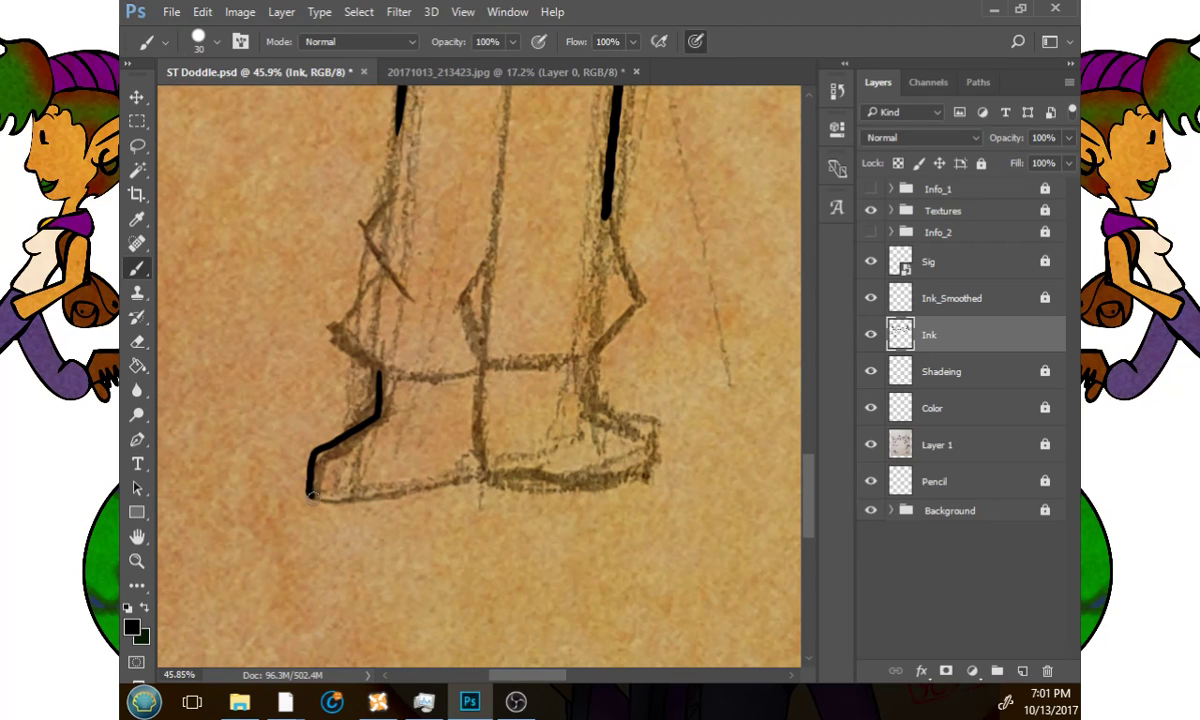
drag(355, 505, 465, 481)
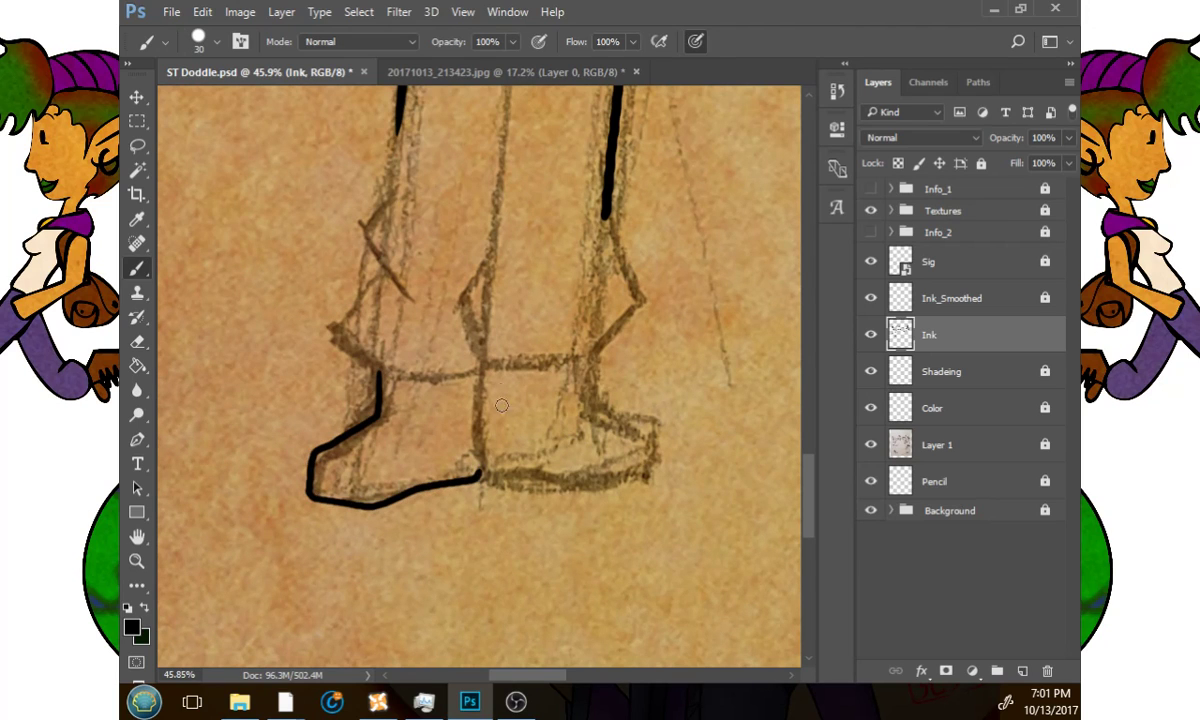
Ink the dividing line between the boy's shoes and the outline of the right-hand shoe up to the ankle.
drag(482, 372, 482, 461)
drag(588, 486, 646, 475)
mouse_move(645, 428)
mouse_down()
mouse_move(583, 400)
mouse_move(581, 354)
mouse_up()
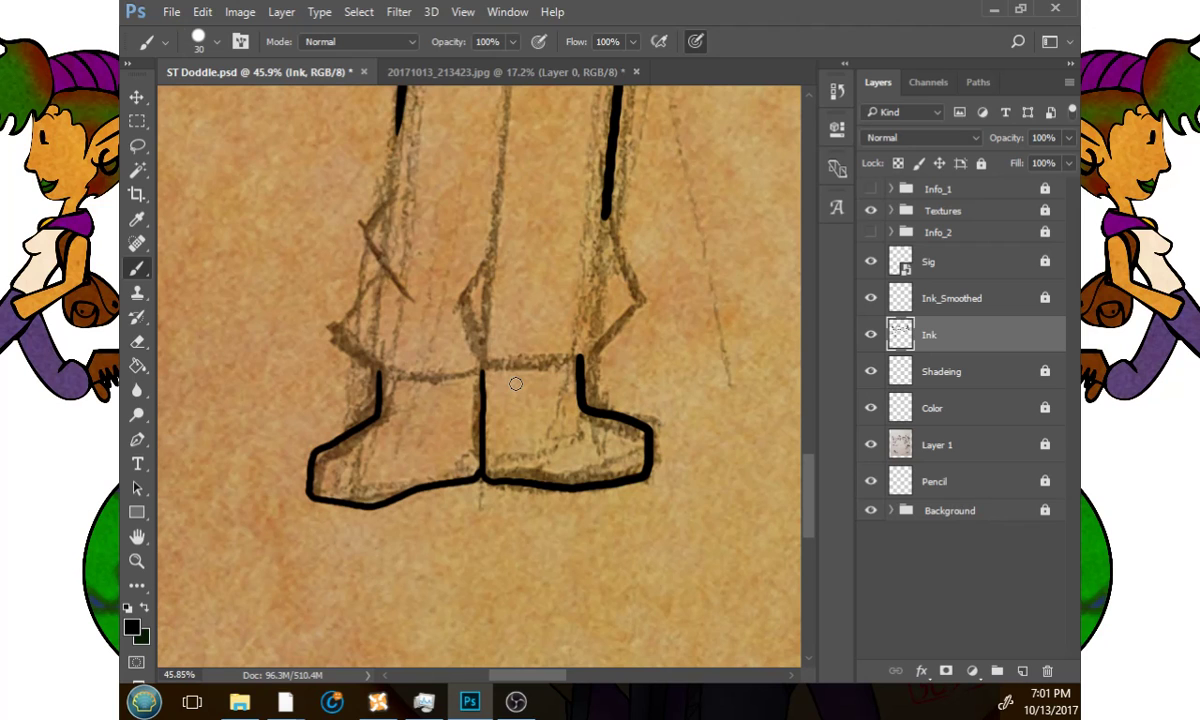
Ink the ankle cuff above the right-hand shoe as a closed band with curved edges.
drag(525, 312, 511, 400)
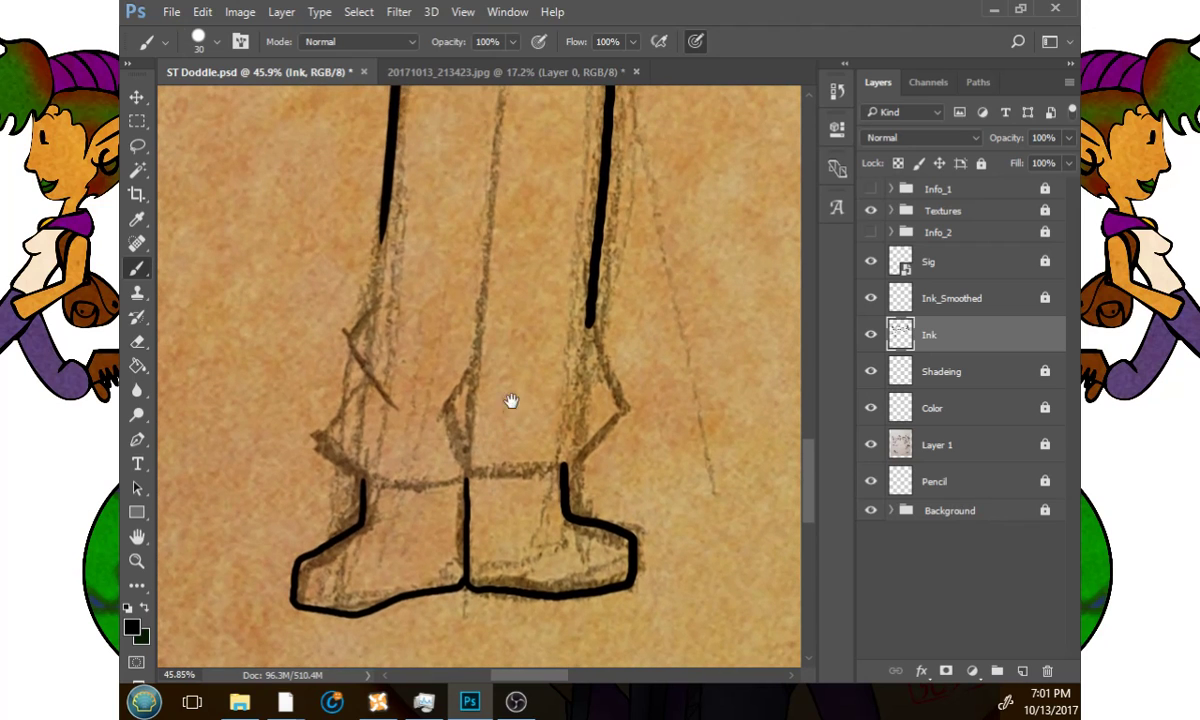
mouse_move(591, 320)
mouse_down()
mouse_move(628, 405)
mouse_move(565, 464)
mouse_up()
key(ctrl+z)
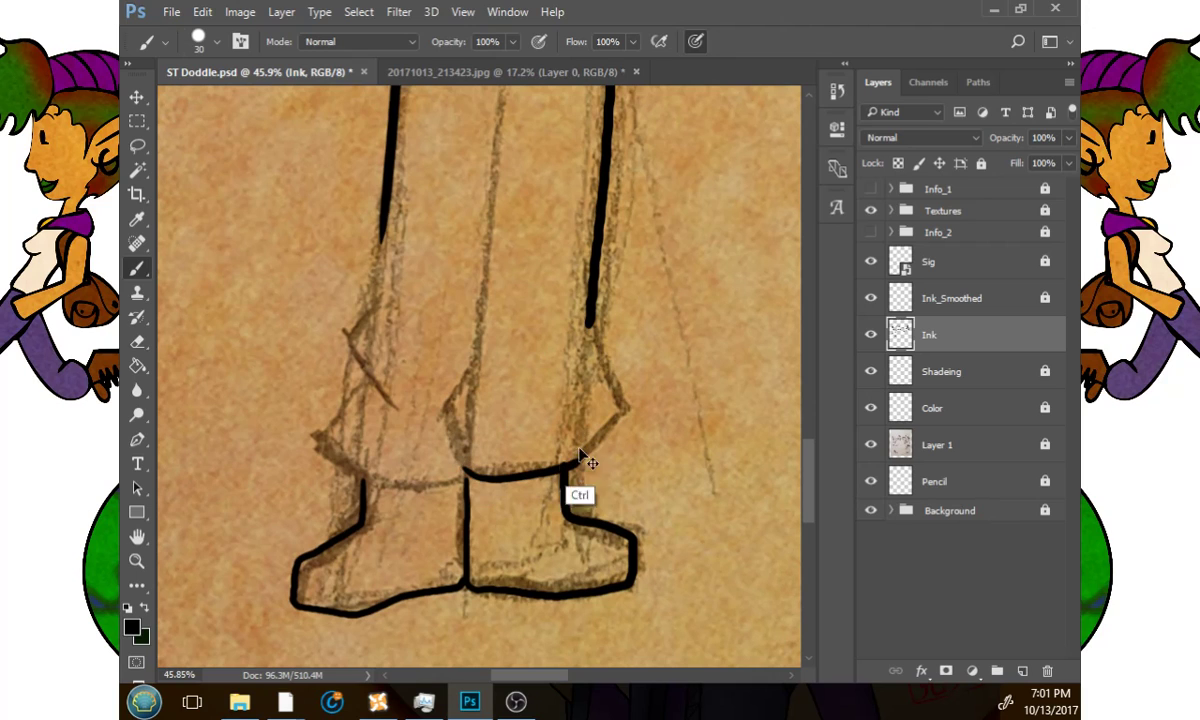
mouse_move(464, 471)
mouse_down()
mouse_move(546, 476)
mouse_move(575, 416)
mouse_up()
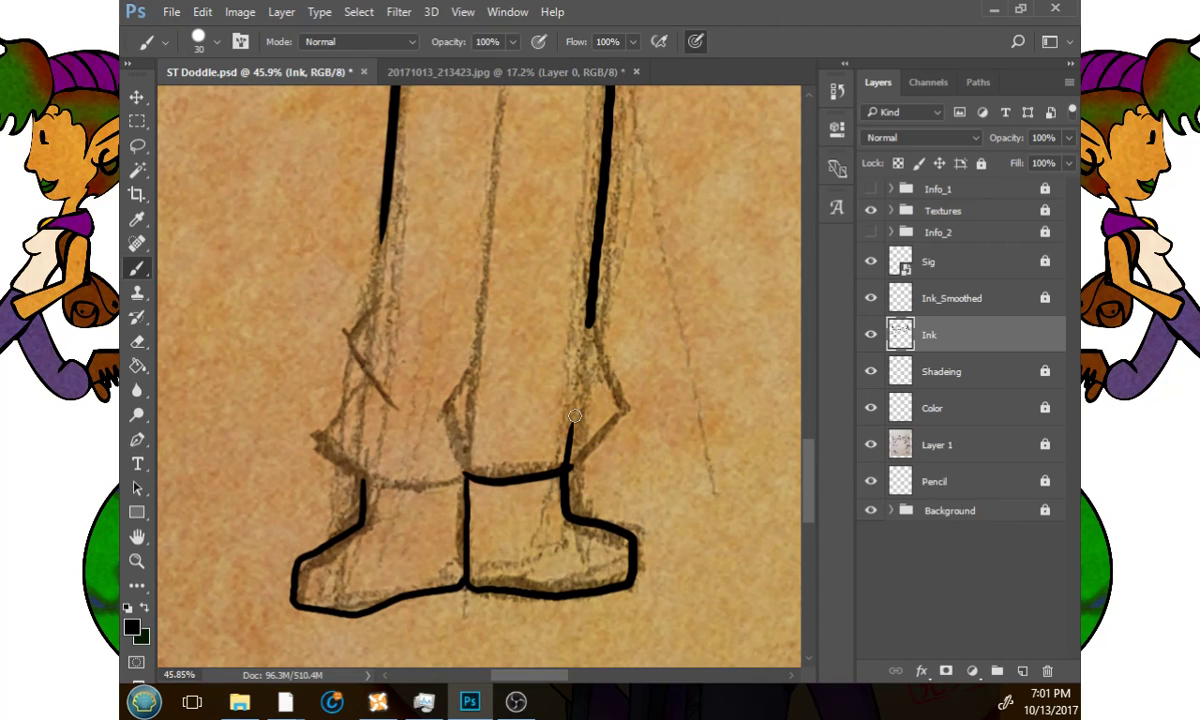
mouse_move(468, 476)
mouse_down()
mouse_move(464, 437)
mouse_move(575, 424)
mouse_move(467, 427)
mouse_up()
key(ctrl+z)
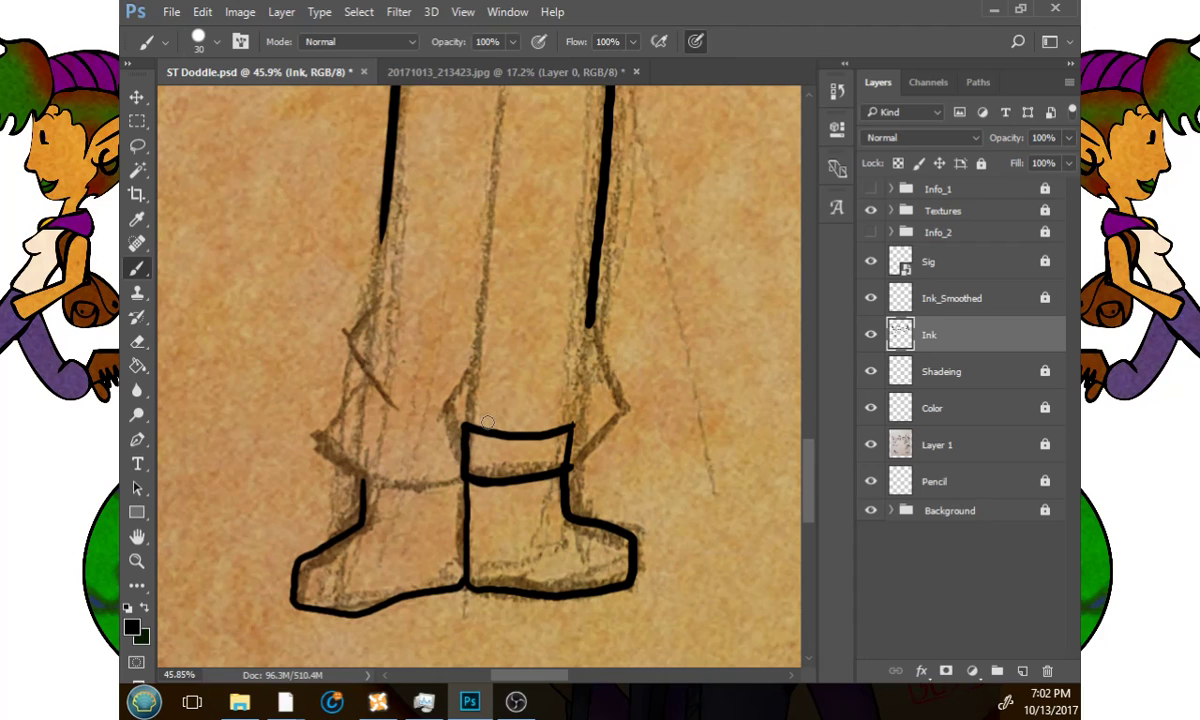
Ink the matching ankle cuff above the left-hand shoe, joined to the first cuff.
drag(438, 433, 365, 412)
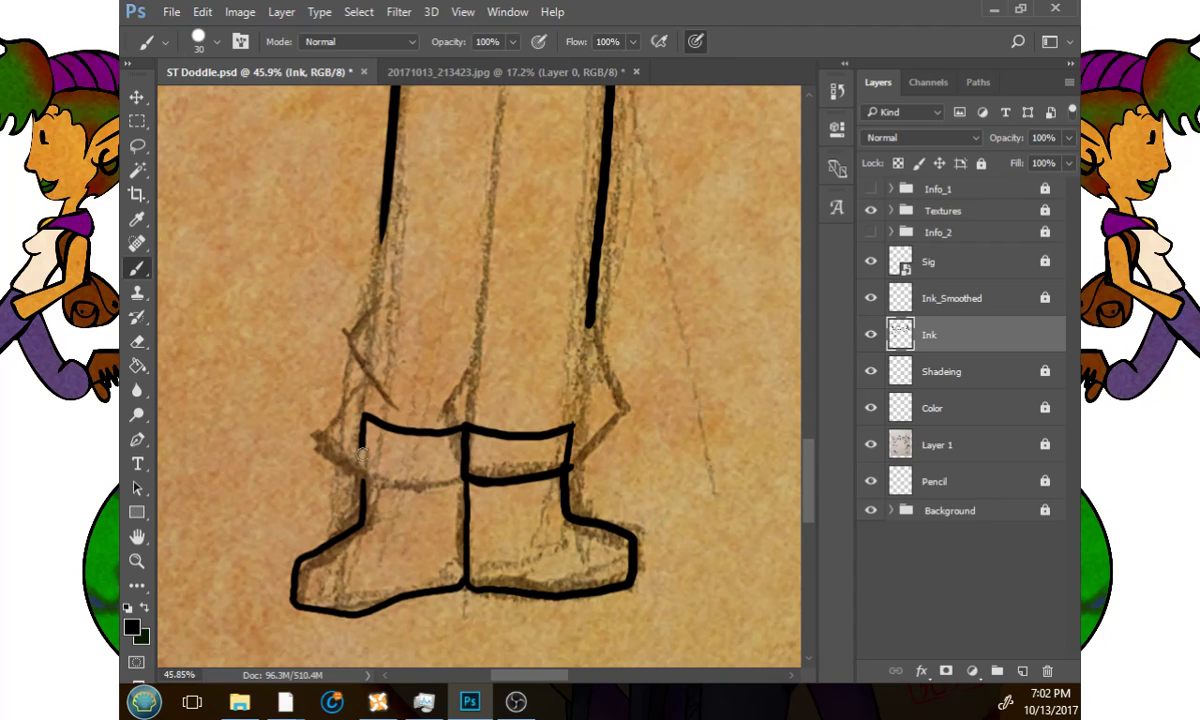
drag(364, 478, 466, 481)
key(ctrl+z)
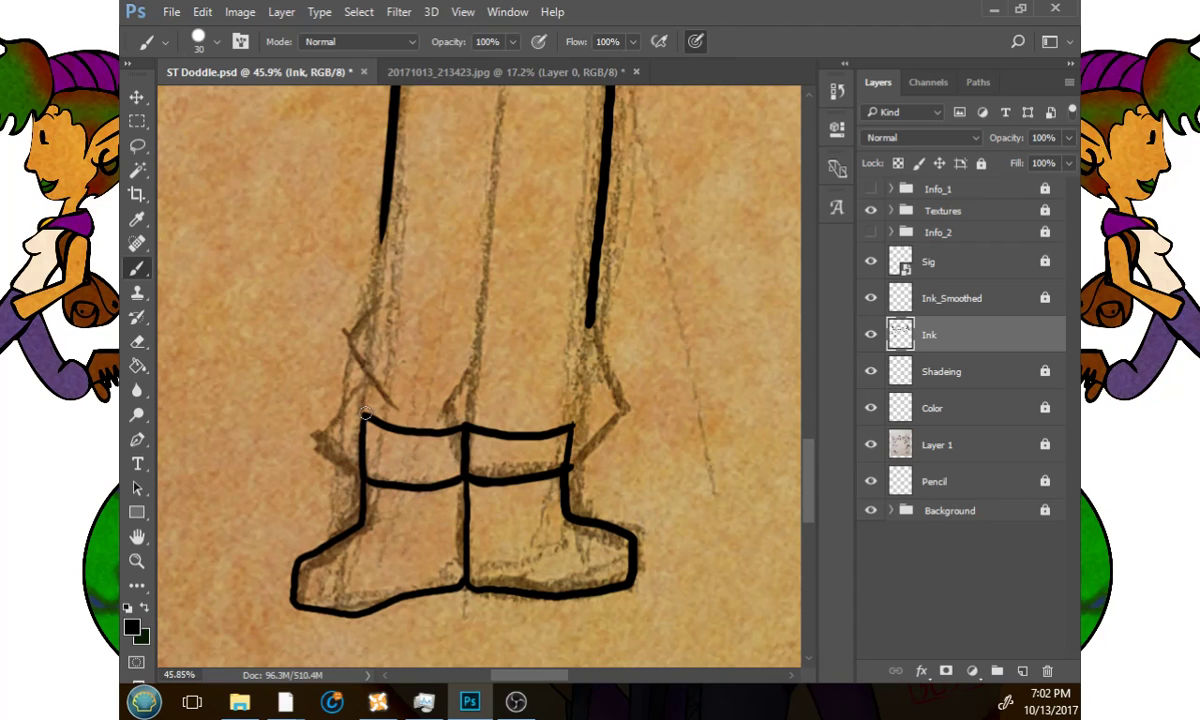
Ink the outer edges of both lower trouser legs, bulging slightly and joining the leg lines to the ankle cuffs.
mouse_move(344, 366)
mouse_down()
mouse_move(350, 288)
mouse_move(384, 213)
mouse_up()
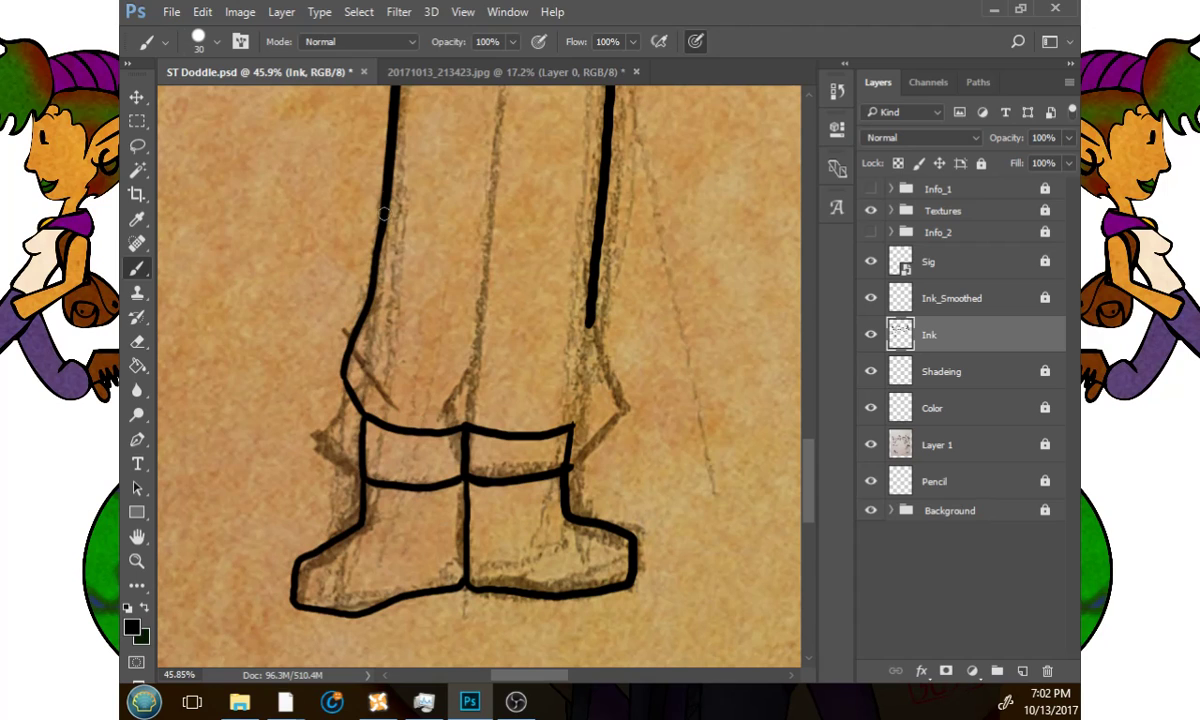
mouse_move(572, 425)
mouse_down()
mouse_move(602, 348)
mouse_move(589, 311)
mouse_up()
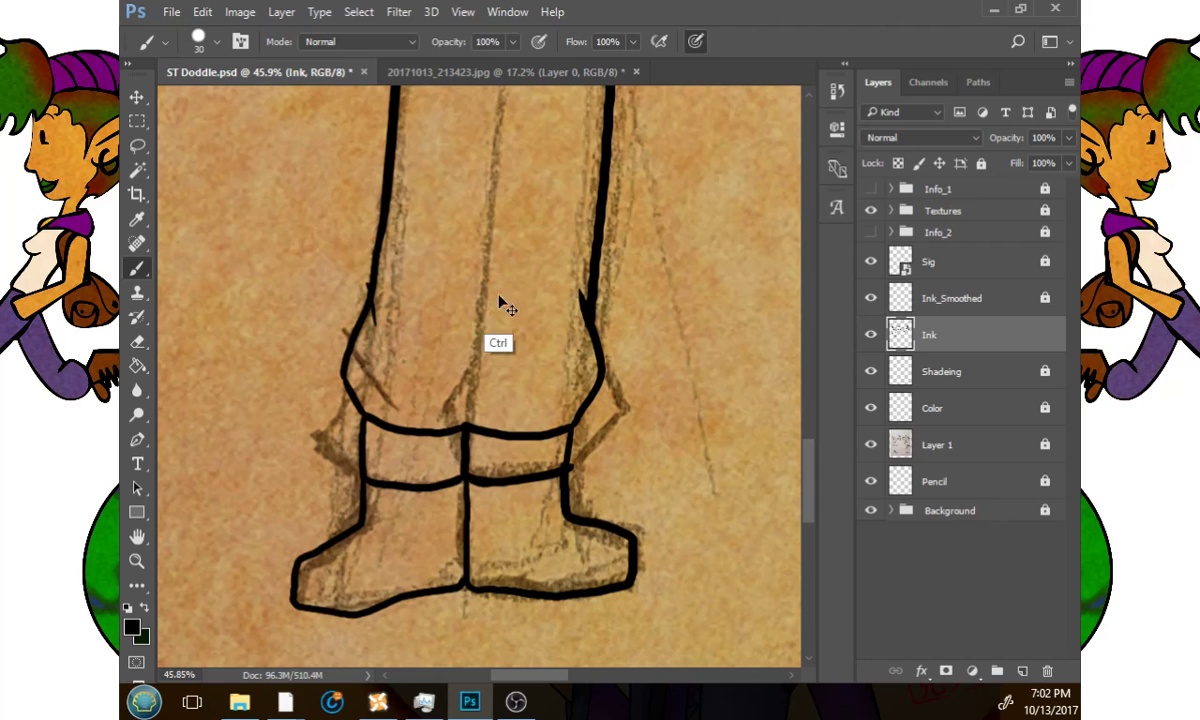
scroll(522, 452, up, 4)
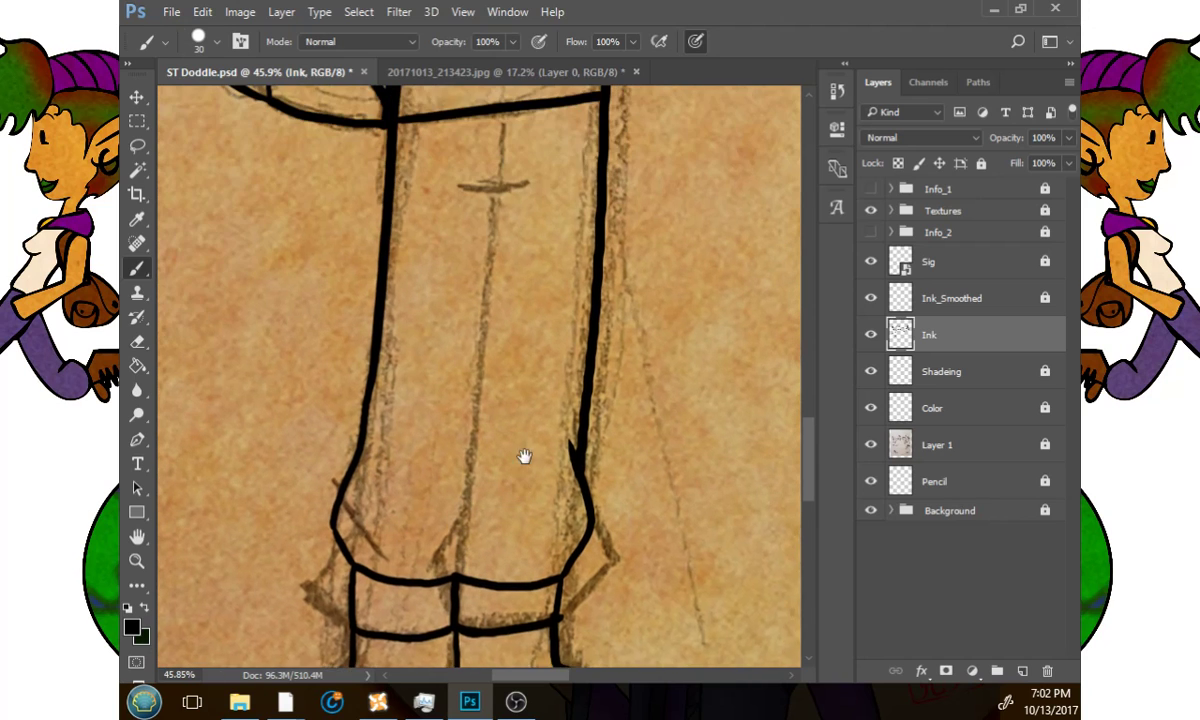
Ink the line dividing the boy's trouser legs and add short criss-crossing laces to both shoes.
mouse_move(459, 215)
mouse_down()
mouse_move(550, 198)
mouse_move(490, 310)
mouse_move(466, 568)
mouse_move(564, 172)
mouse_up()
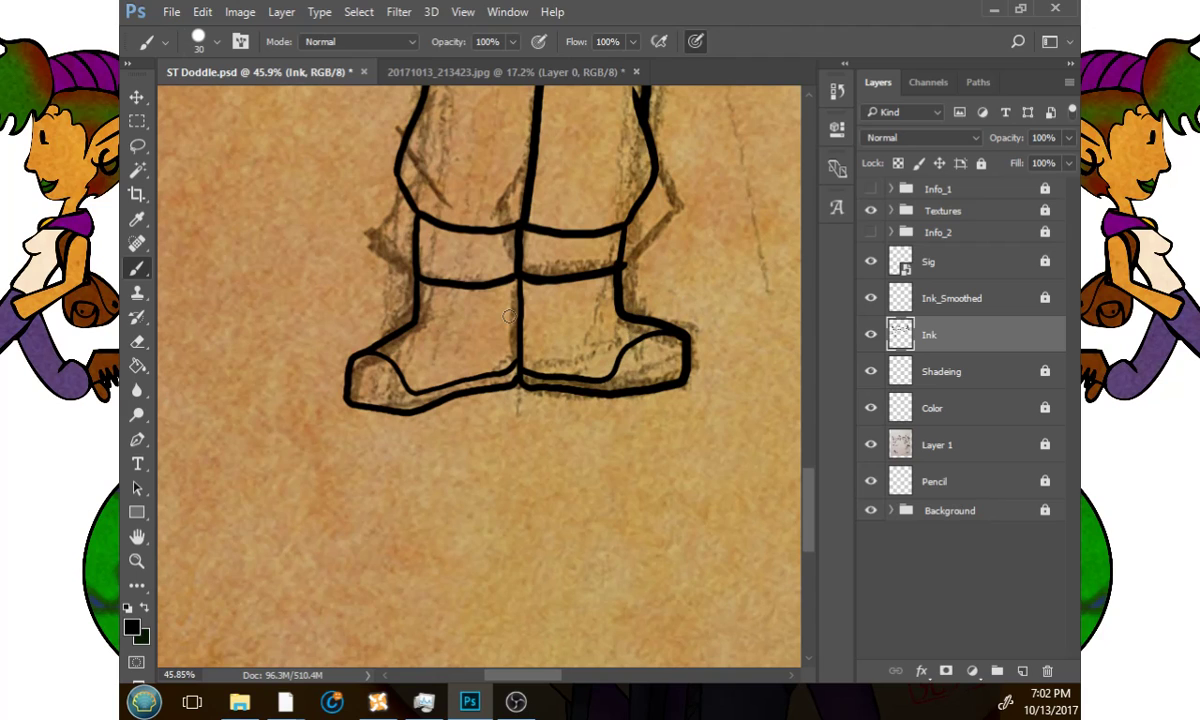
mouse_move(417, 332)
mouse_down()
mouse_move(446, 354)
mouse_move(474, 325)
mouse_move(430, 302)
mouse_move(478, 316)
mouse_up()
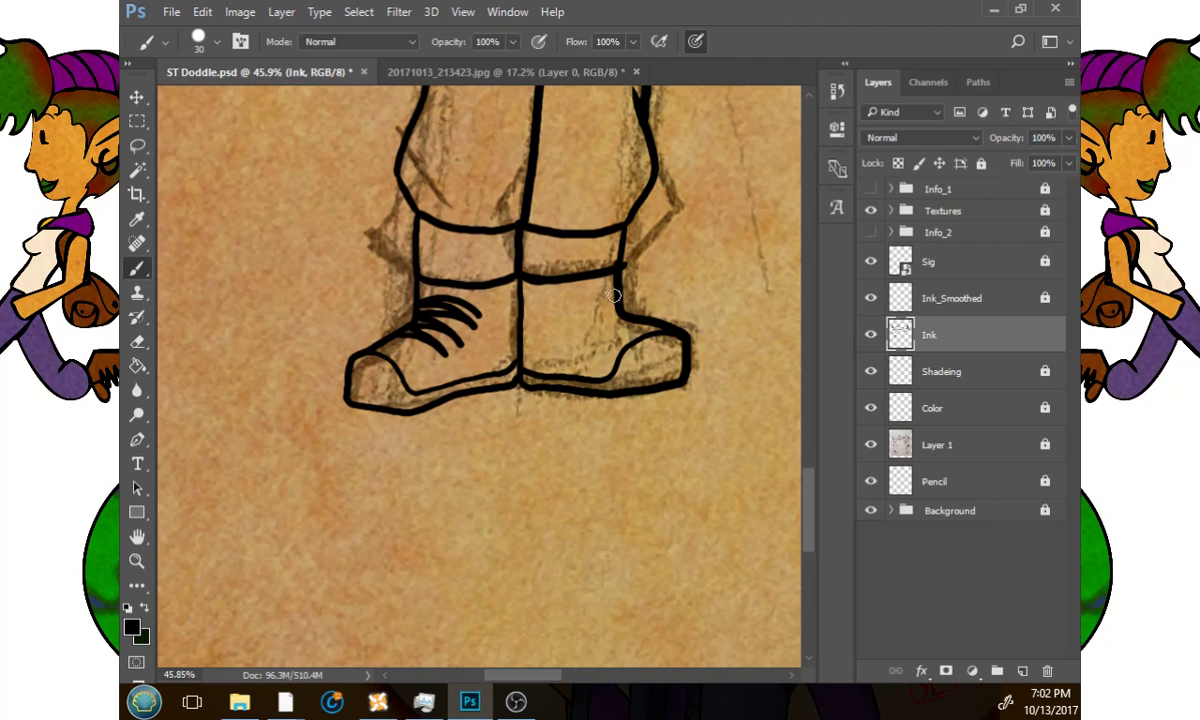
mouse_move(581, 292)
mouse_down()
mouse_move(556, 306)
mouse_move(583, 341)
mouse_move(618, 335)
mouse_up()
mouse_move(560, 308)
mouse_down()
mouse_move(605, 338)
mouse_move(640, 320)
mouse_up()
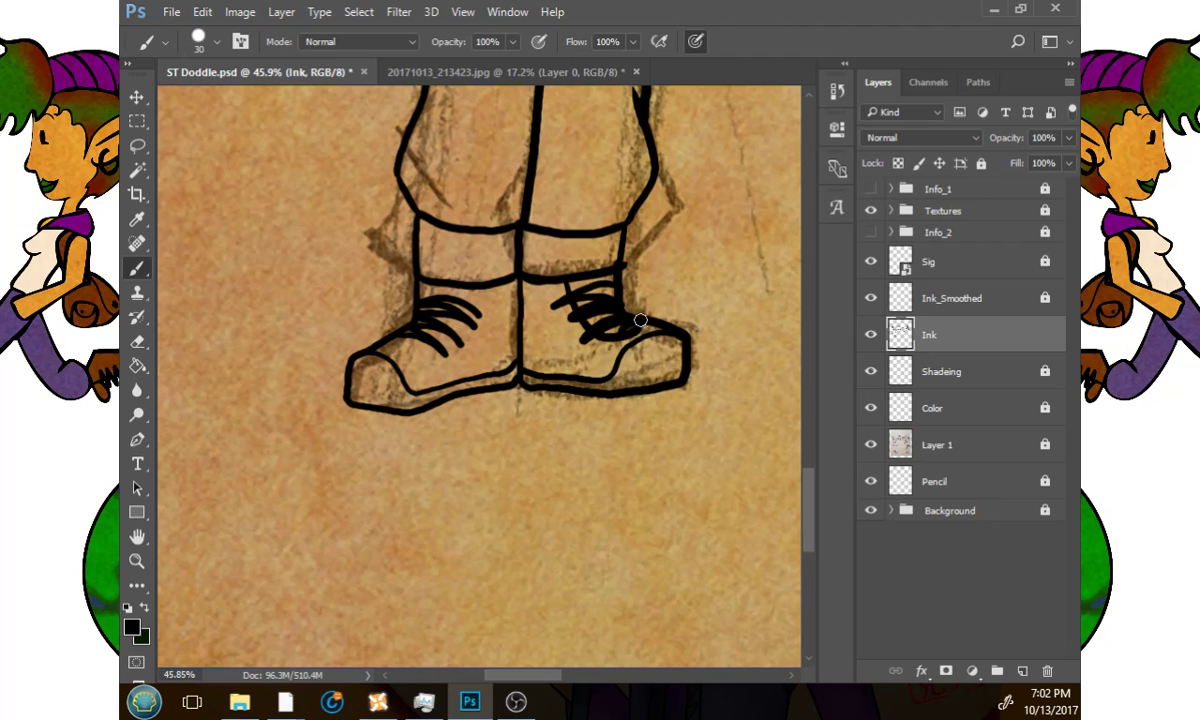
mouse_move(481, 283)
mouse_down()
mouse_move(435, 346)
mouse_move(393, 340)
mouse_up()
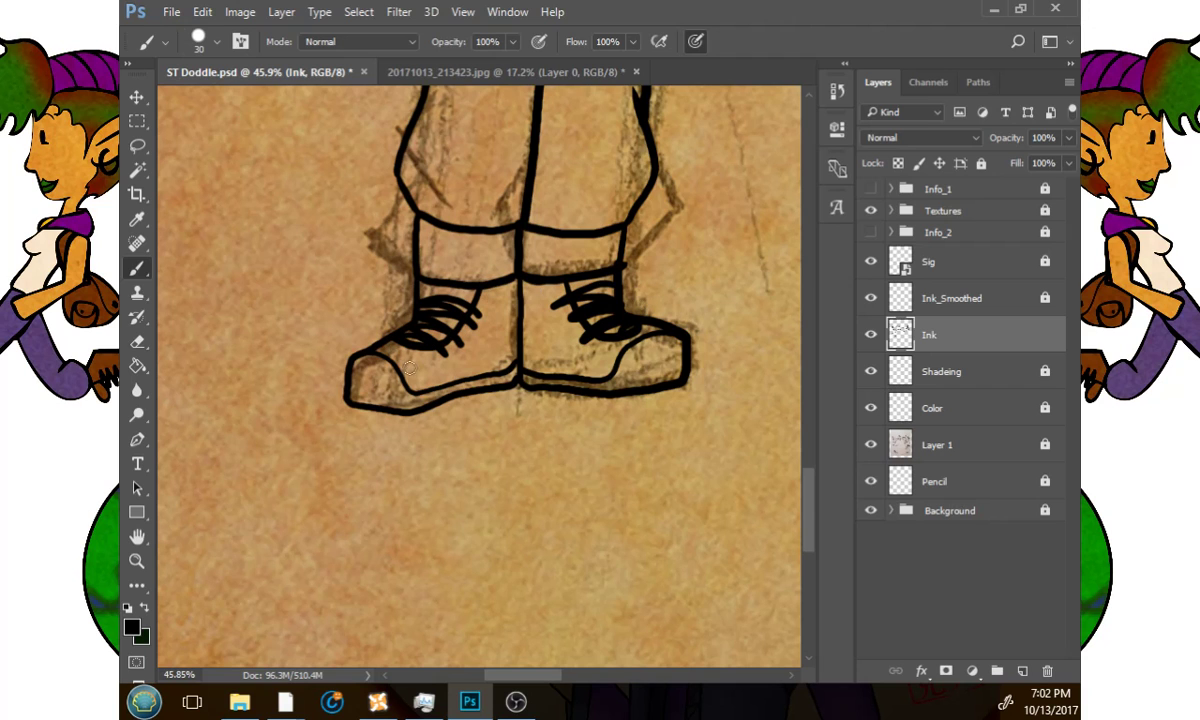
mouse_move(659, 411)
mouse_down()
mouse_move(646, 423)
mouse_move(648, 503)
mouse_up()
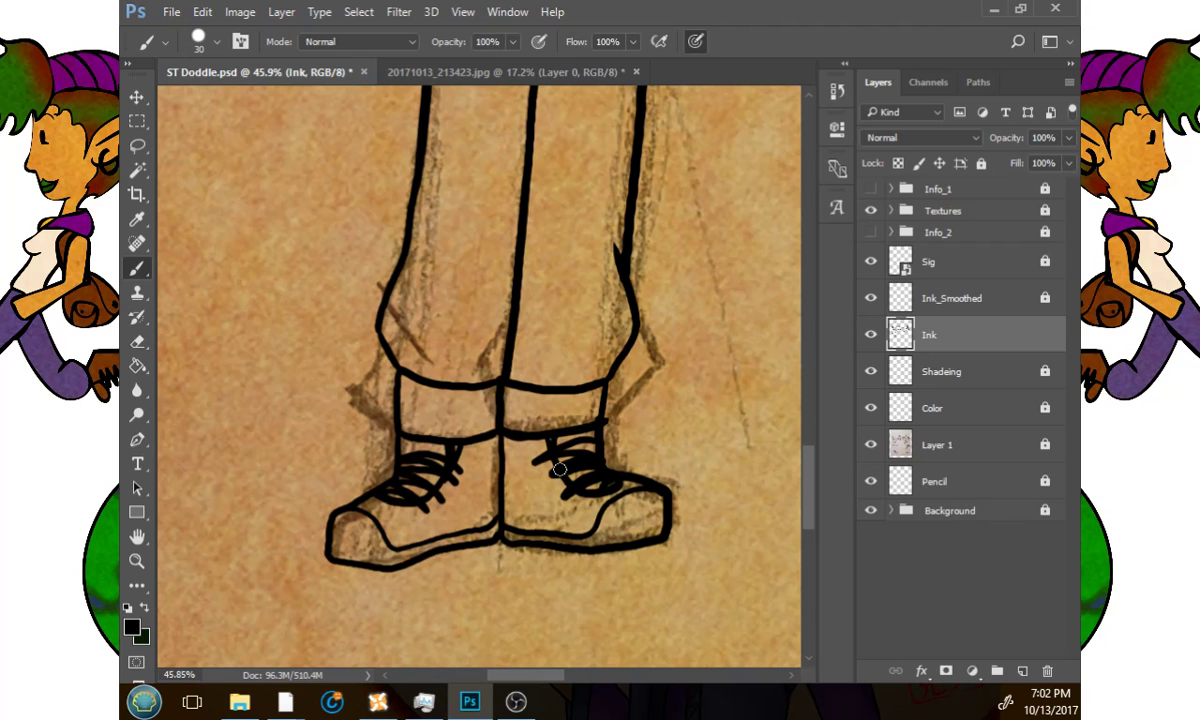
Review the boy's finished outline at full-figure size, temporarily hiding the pencil sketch on Layer 1.
scroll(645, 445, up, 15)
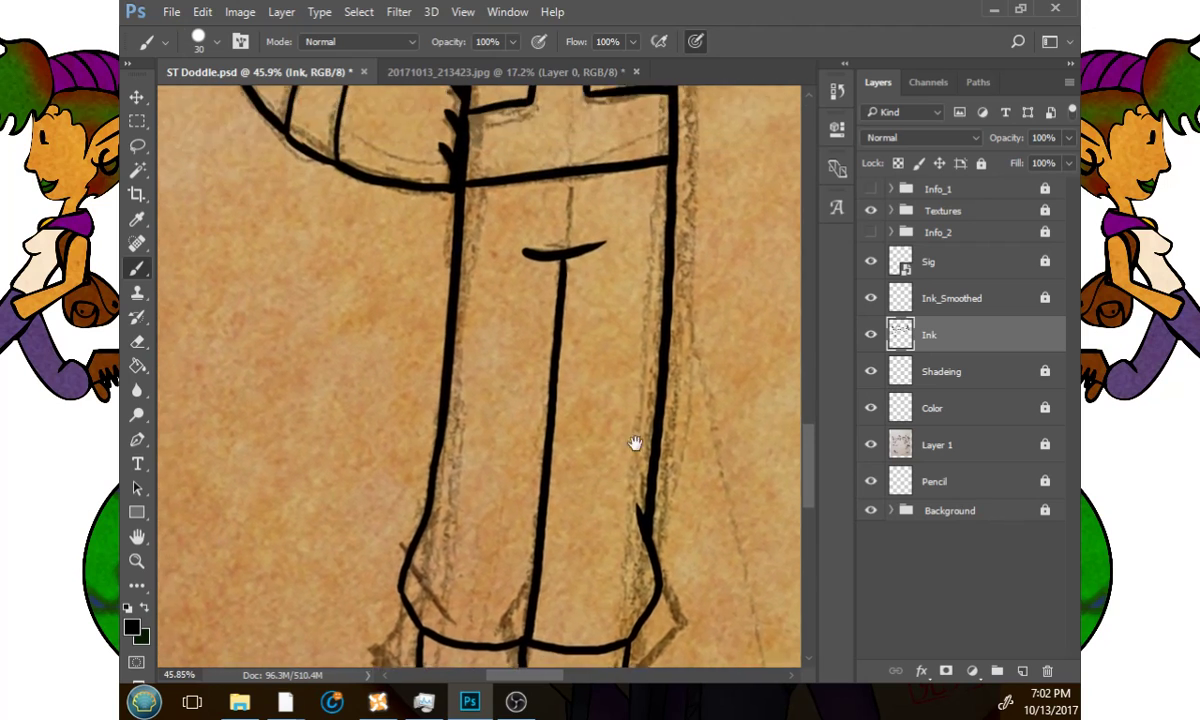
scroll(650, 447, up, 15)
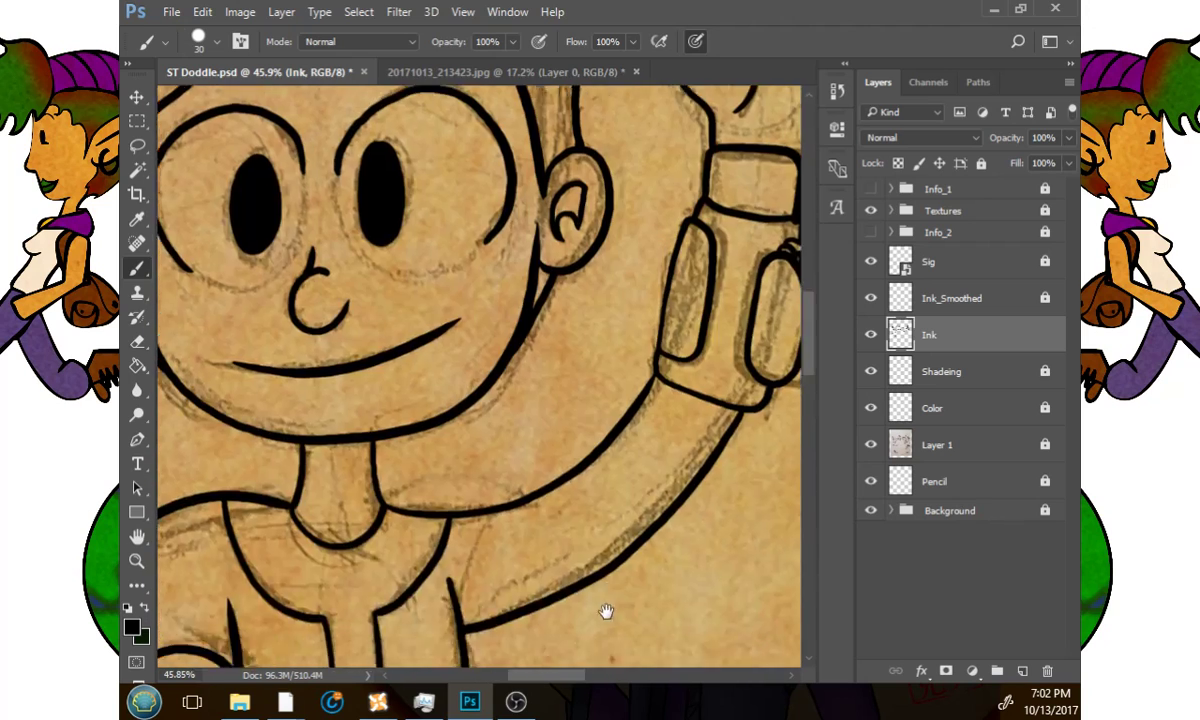
click(140, 560)
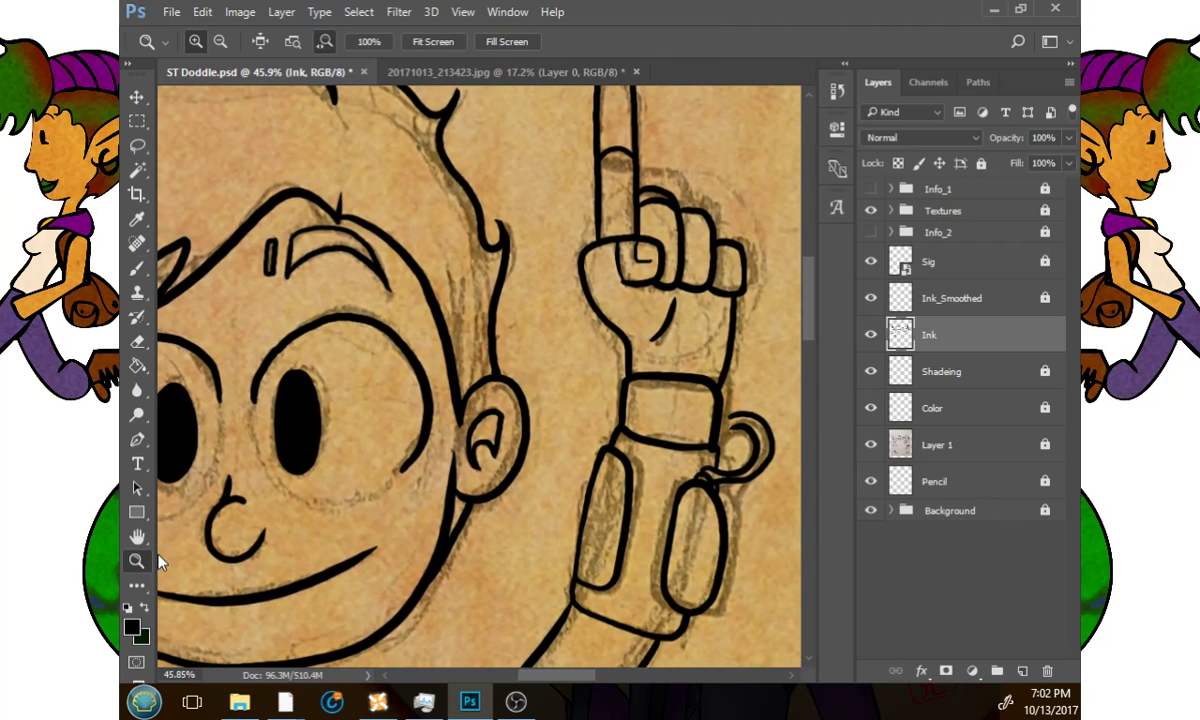
drag(566, 535, 405, 574)
drag(596, 553, 565, 289)
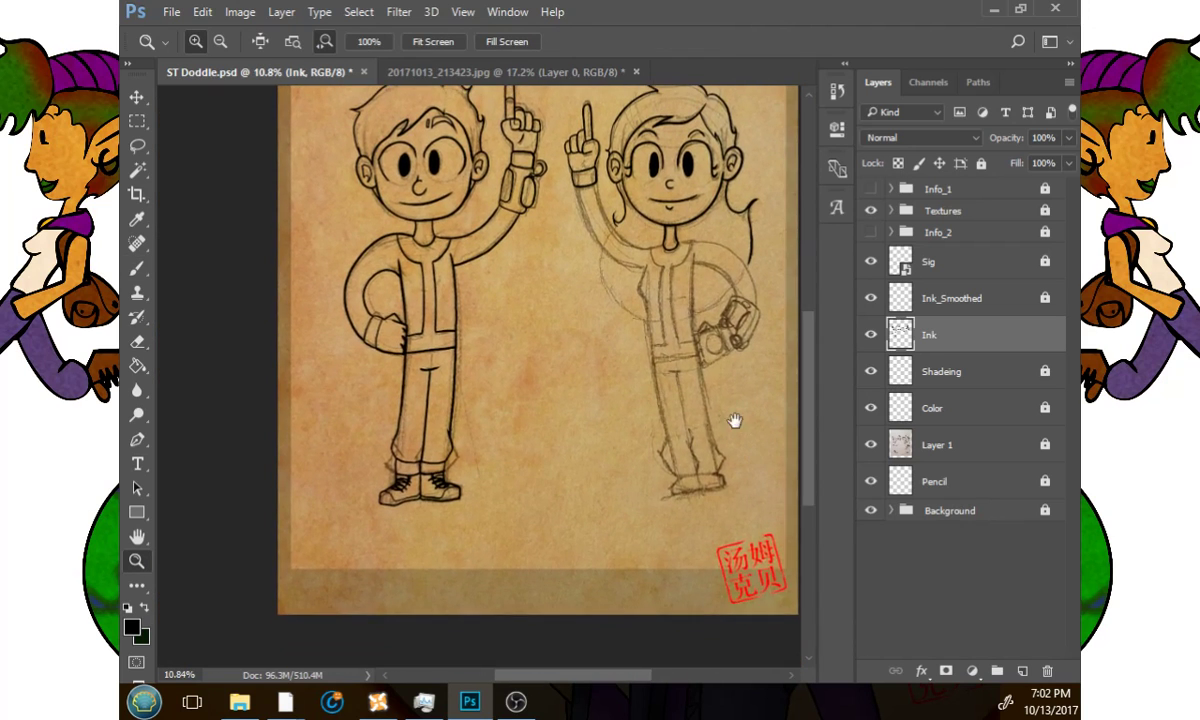
drag(693, 406, 696, 482)
click(871, 445)
click(871, 447)
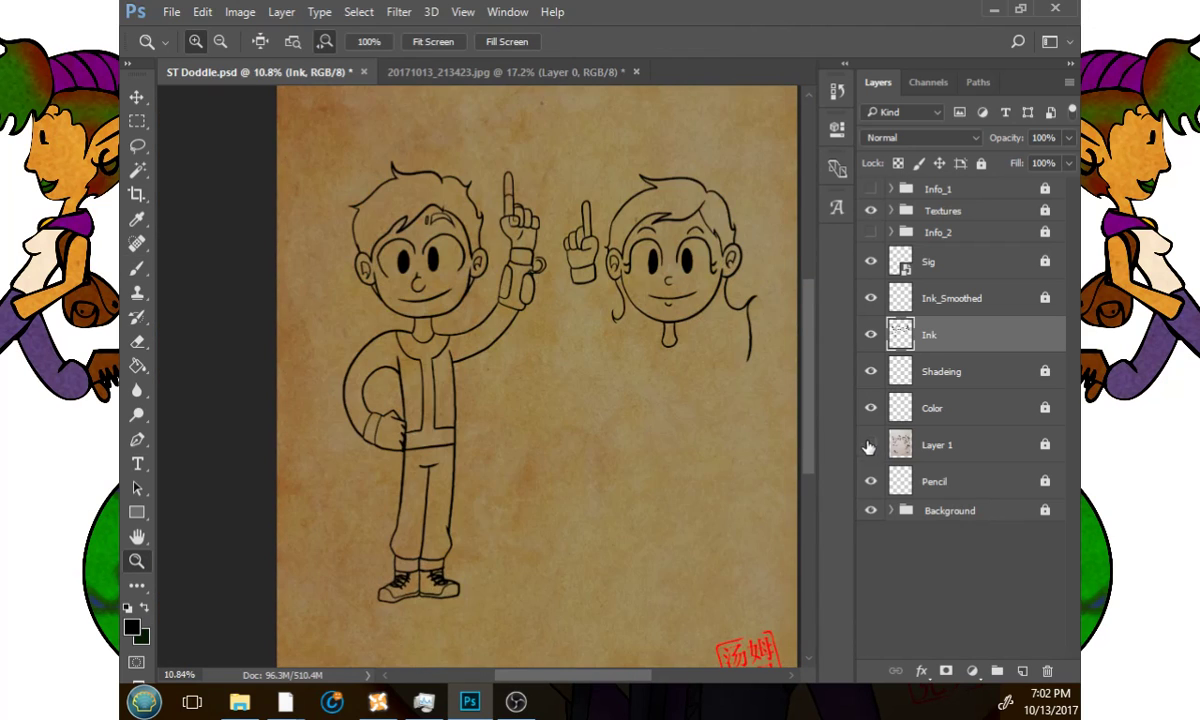
click(870, 446)
drag(705, 496, 613, 490)
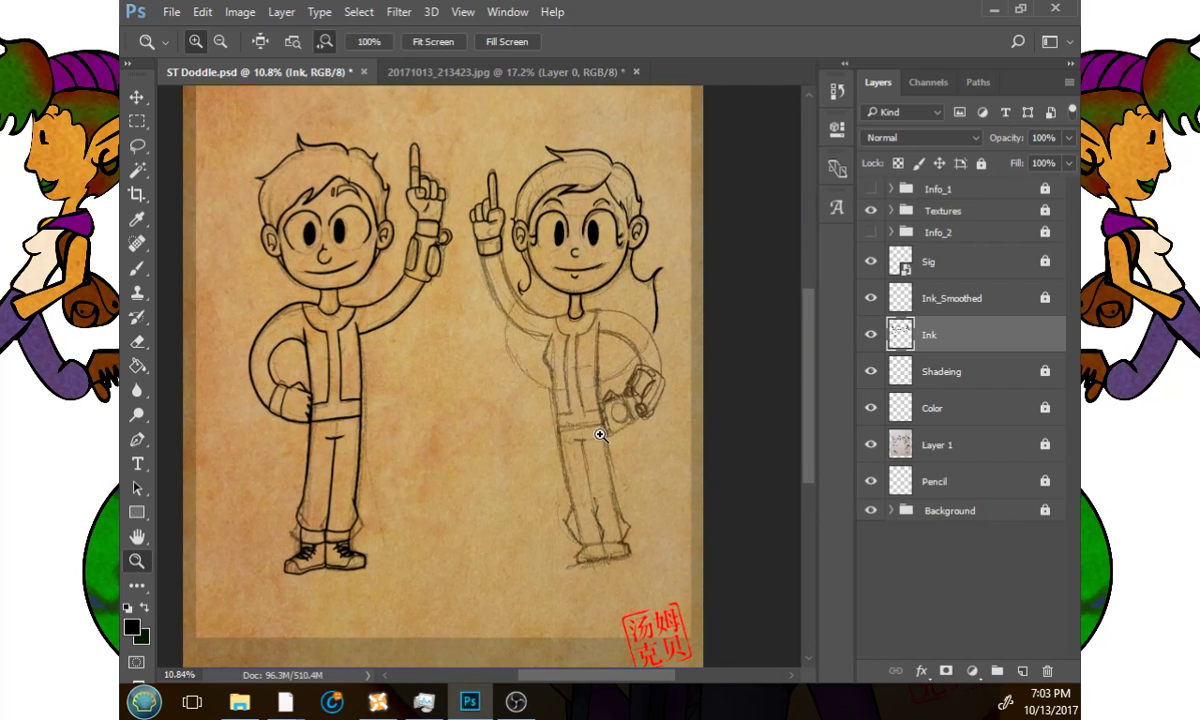
Ink the two long side lines of the girl's body, running from the armpits down to the ankles.
drag(600, 435, 536, 372)
click(141, 149)
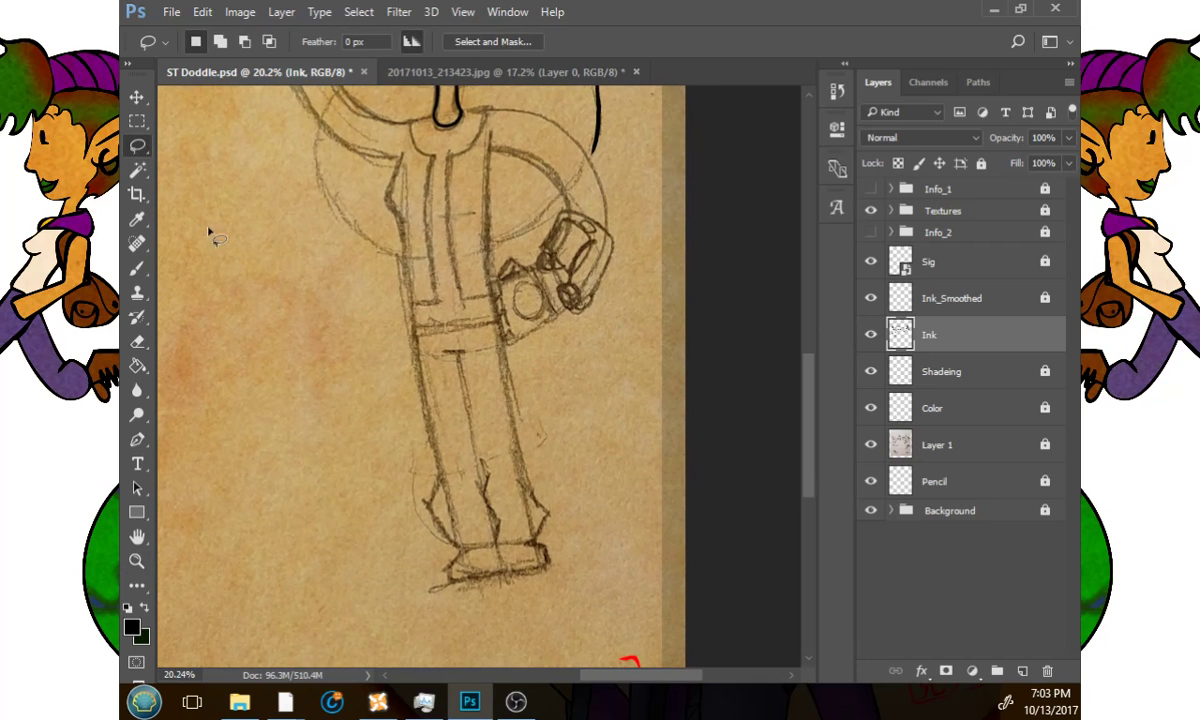
click(139, 269)
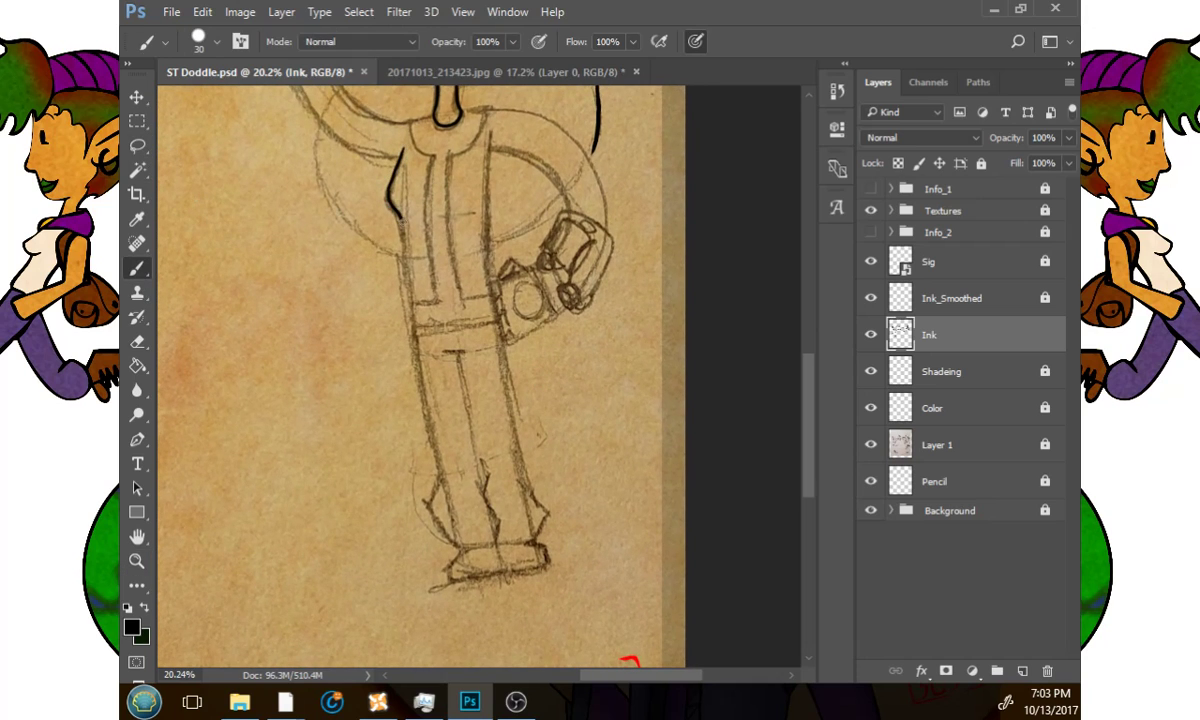
mouse_move(405, 268)
mouse_down()
mouse_move(388, 350)
mouse_move(414, 460)
mouse_up()
key(ctrl+z)
drag(394, 155, 416, 448)
key(ctrl+z)
mouse_move(404, 155)
mouse_down()
mouse_move(407, 400)
mouse_move(455, 535)
mouse_up()
mouse_move(494, 135)
mouse_down()
mouse_move(486, 235)
mouse_move(522, 490)
mouse_up()
drag(555, 395, 591, 304)
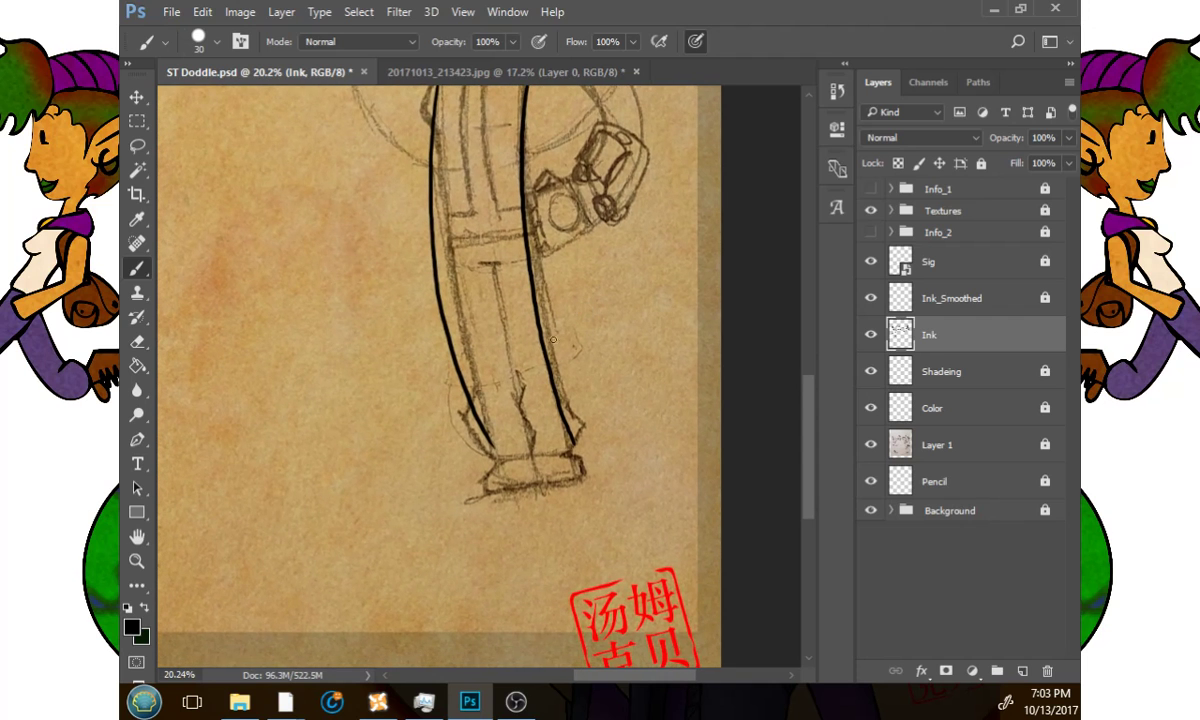
Ink the outer and inner curves of the girl's bent arm, from the shoulder down to the wrist device.
click(137, 561)
drag(552, 498, 616, 498)
drag(584, 429, 555, 530)
drag(607, 145, 604, 386)
drag(514, 294, 473, 455)
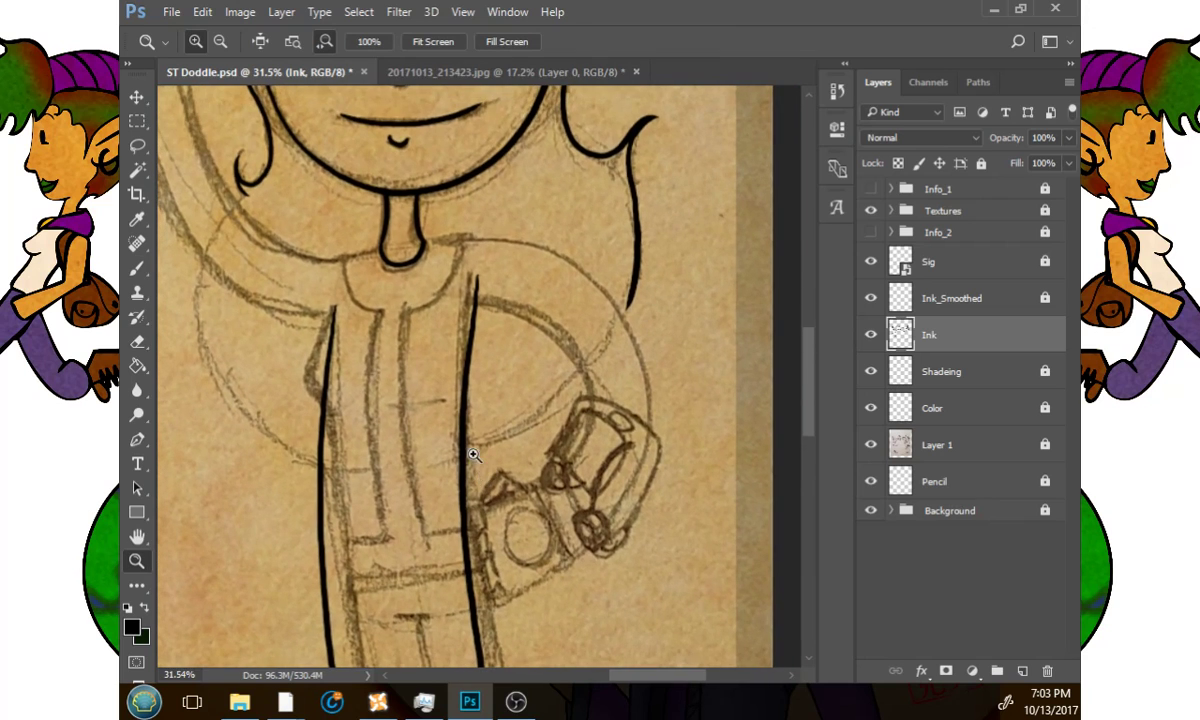
mouse_move(420, 300)
mouse_down()
mouse_move(442, 300)
mouse_move(416, 327)
mouse_up()
click(137, 269)
mouse_move(418, 242)
mouse_down()
mouse_move(497, 237)
mouse_move(576, 278)
mouse_move(629, 341)
mouse_move(646, 463)
mouse_up()
mouse_move(455, 326)
mouse_down()
mouse_move(555, 358)
mouse_move(588, 424)
mouse_move(623, 411)
mouse_move(563, 255)
mouse_up()
Ink the wrist device's rounded outline, its curved inner screen and the two round joints along its edge.
click(137, 561)
drag(492, 460, 503, 508)
click(137, 268)
scroll(470, 320, up, 2)
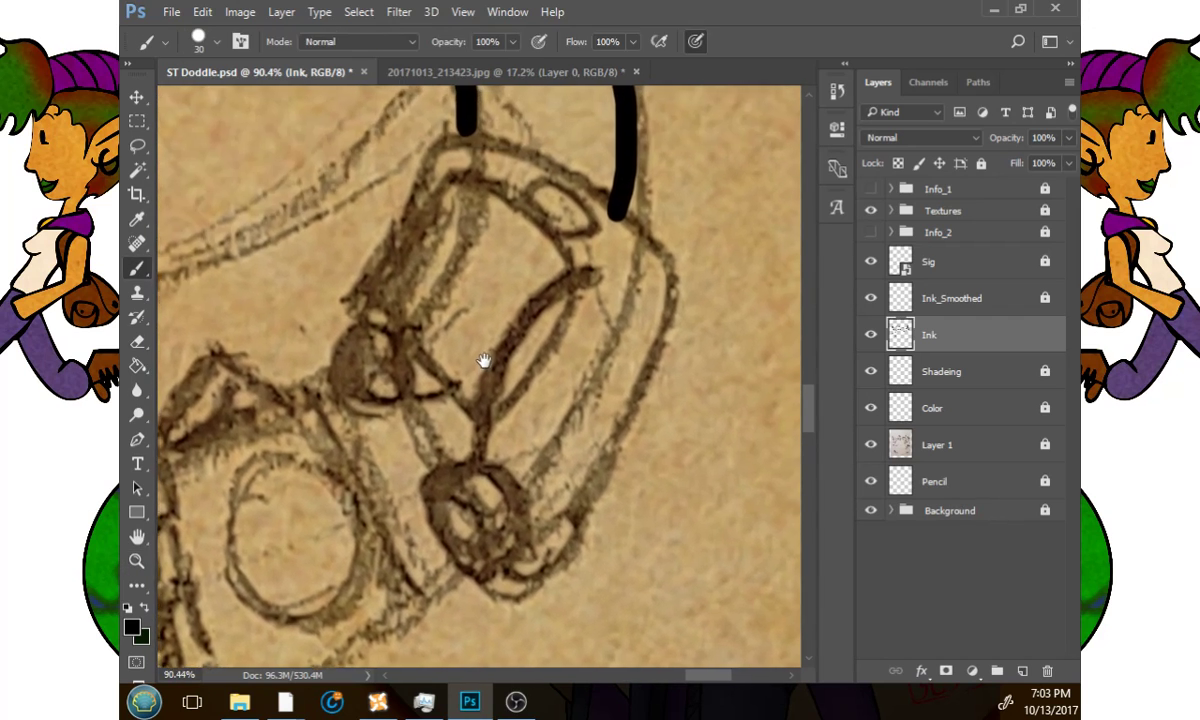
mouse_move(440, 494)
mouse_down()
mouse_move(483, 465)
mouse_move(509, 505)
mouse_move(495, 547)
mouse_move(530, 549)
mouse_move(575, 513)
mouse_move(646, 372)
mouse_move(666, 301)
mouse_move(663, 249)
mouse_move(634, 215)
mouse_move(560, 166)
mouse_move(453, 133)
mouse_move(357, 293)
mouse_move(349, 333)
mouse_move(372, 356)
mouse_move(351, 376)
mouse_move(384, 395)
mouse_move(374, 348)
mouse_move(366, 395)
mouse_move(379, 372)
mouse_move(447, 470)
mouse_move(569, 395)
mouse_move(478, 438)
mouse_move(547, 317)
mouse_move(610, 293)
mouse_move(483, 208)
mouse_move(442, 231)
mouse_move(390, 330)
mouse_move(392, 364)
mouse_move(462, 424)
mouse_up()
click(373, 374)
scroll(560, 430, up, 1)
drag(524, 432, 510, 453)
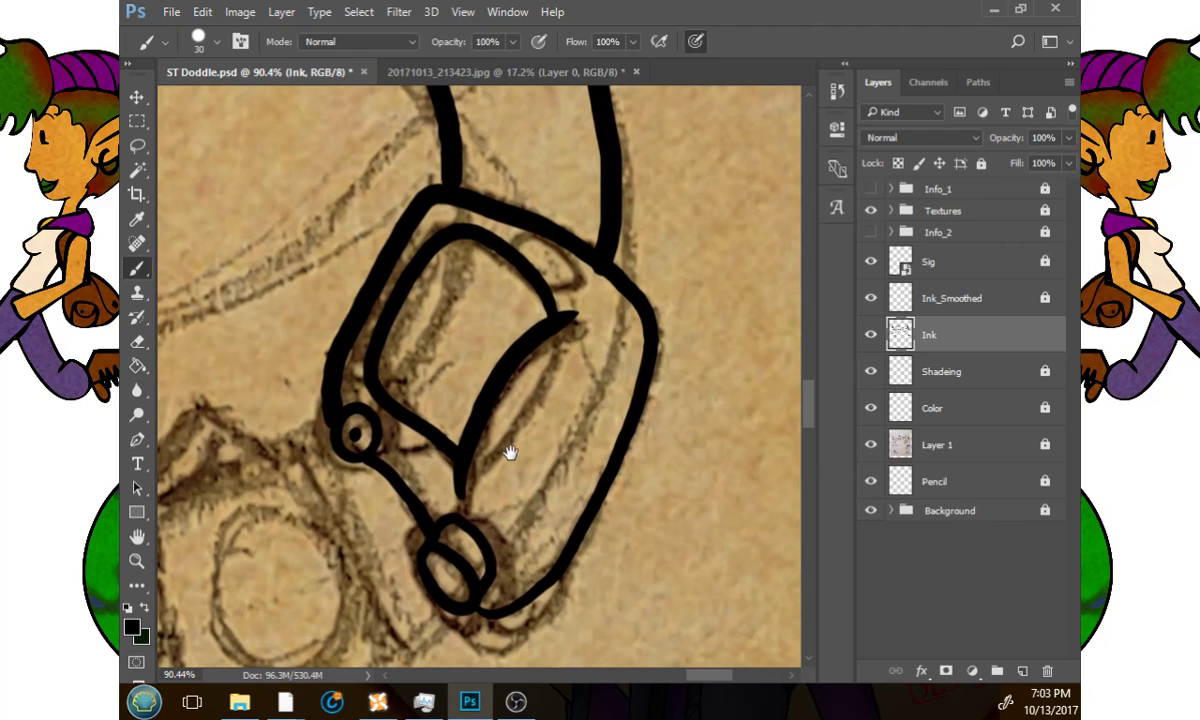
mouse_move(408, 350)
mouse_down()
mouse_move(454, 291)
mouse_move(426, 365)
mouse_move(480, 339)
mouse_move(474, 371)
mouse_move(505, 310)
mouse_up()
drag(626, 456, 640, 443)
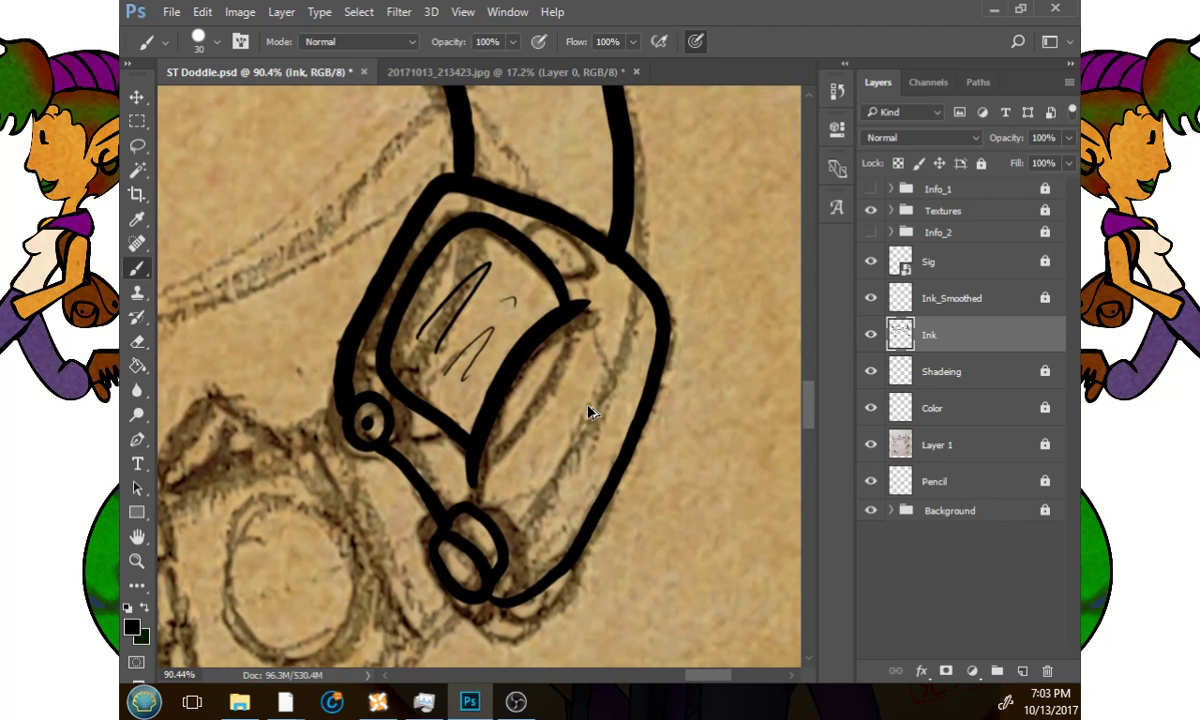
key(ctrl+alt+z)
key(ctrl+alt+z)
key(ctrl+alt+z)
Add thin diagonal reflection lines across the wrist device's screen.
mouse_move(420, 333)
mouse_down()
mouse_move(429, 346)
mouse_move(494, 272)
mouse_move(444, 372)
mouse_up()
drag(614, 473, 615, 456)
drag(603, 386, 597, 400)
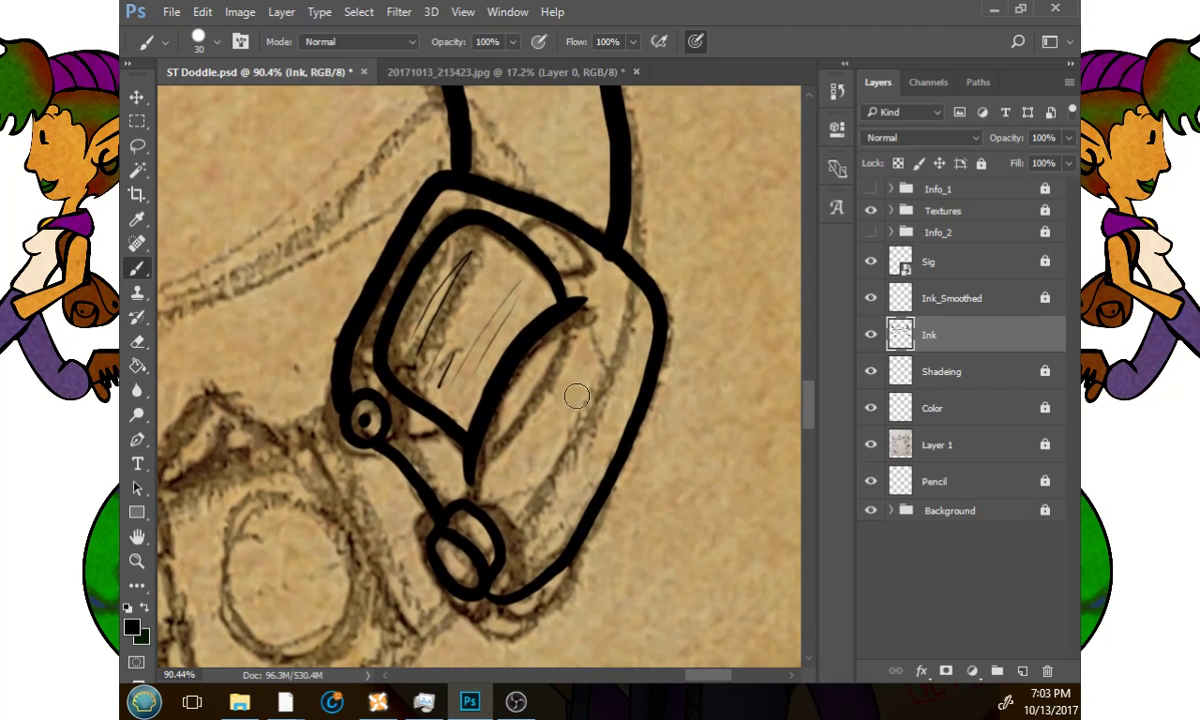
Ink a small narrow slot beside the device's screen and short ribs across the band on the screen's opposite side.
mouse_move(505, 413)
mouse_down()
mouse_move(540, 351)
mouse_move(557, 360)
mouse_move(520, 418)
mouse_up()
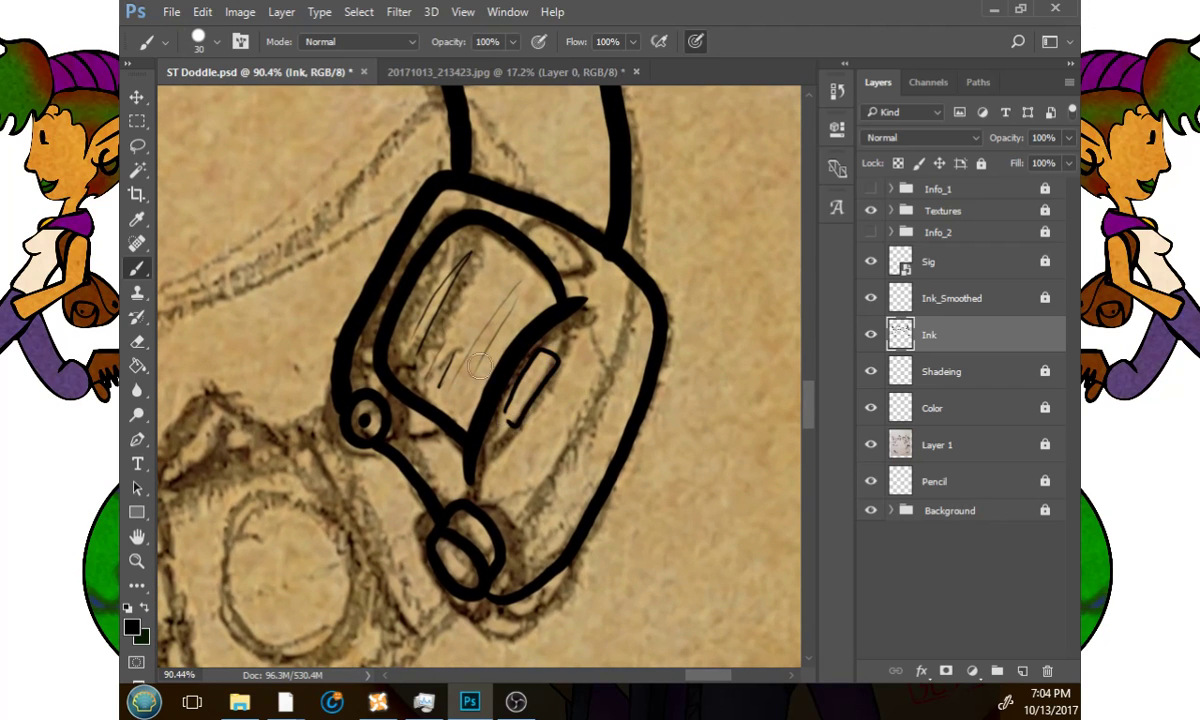
mouse_move(379, 300)
mouse_down()
mouse_move(395, 249)
mouse_move(427, 250)
mouse_up()
drag(613, 514, 583, 472)
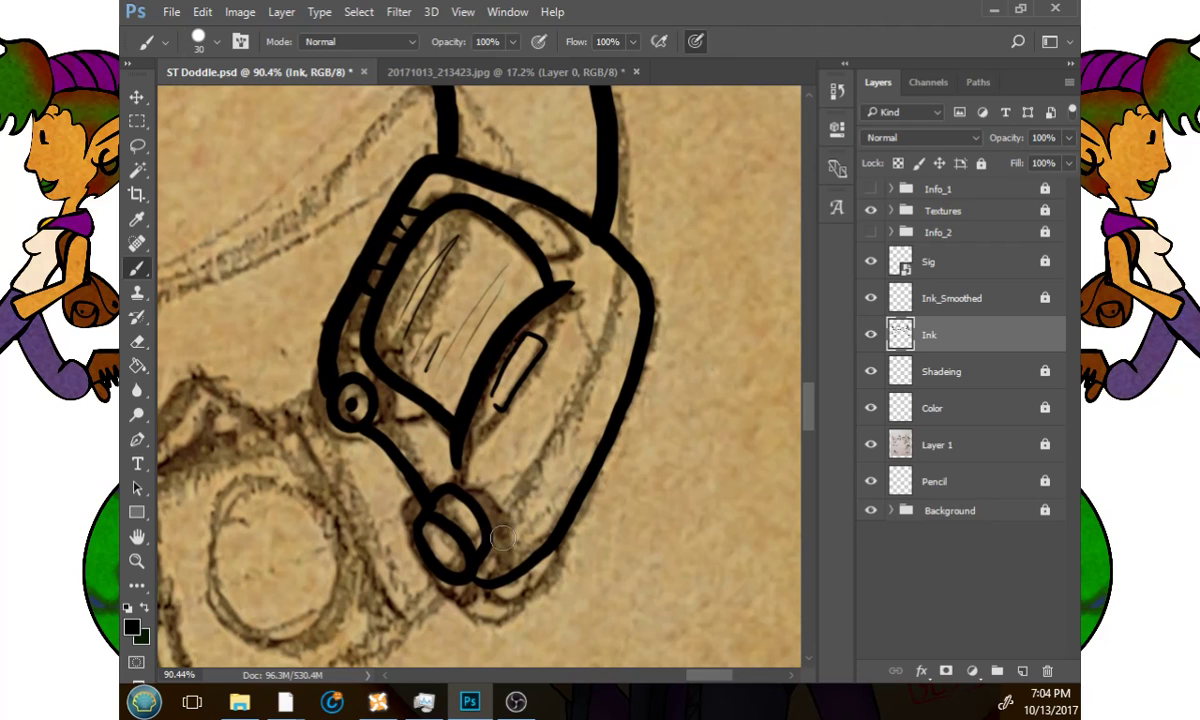
mouse_move(490, 572)
mouse_down()
mouse_move(571, 425)
mouse_move(593, 363)
mouse_move(601, 265)
mouse_up()
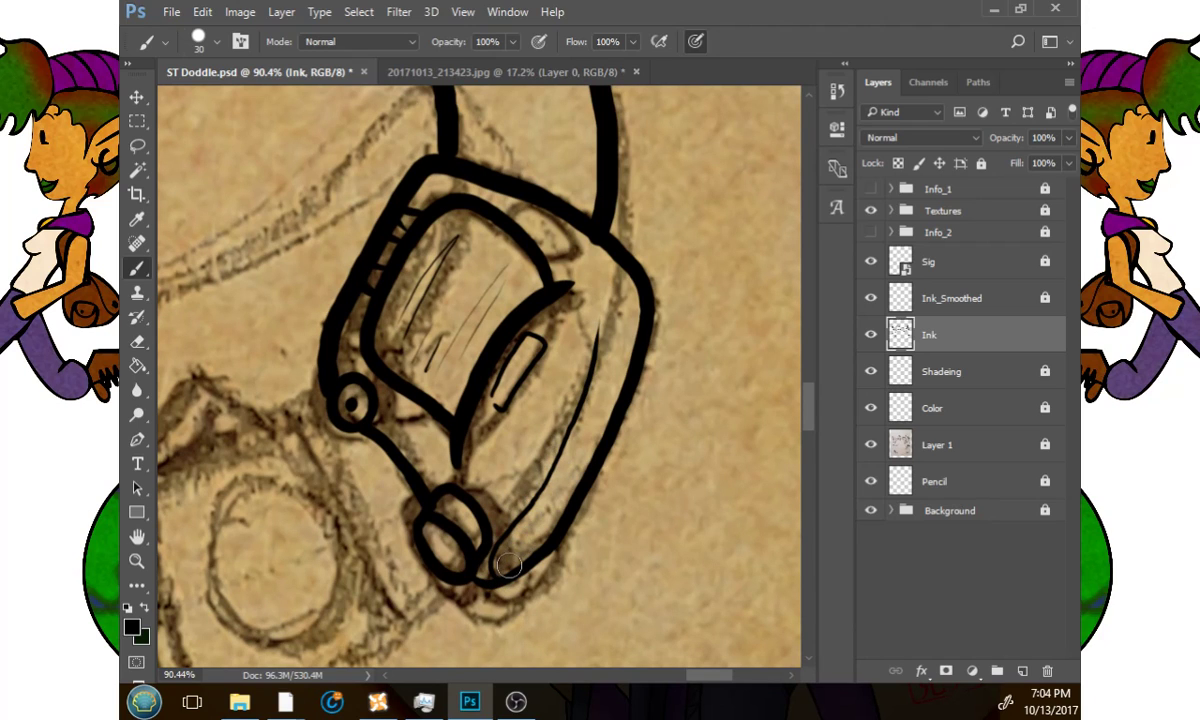
mouse_move(509, 565)
mouse_down()
mouse_move(499, 561)
mouse_move(529, 548)
mouse_move(530, 564)
mouse_move(516, 552)
mouse_move(530, 576)
mouse_move(461, 603)
mouse_move(517, 620)
mouse_move(553, 544)
mouse_up()
key(ctrl+z)
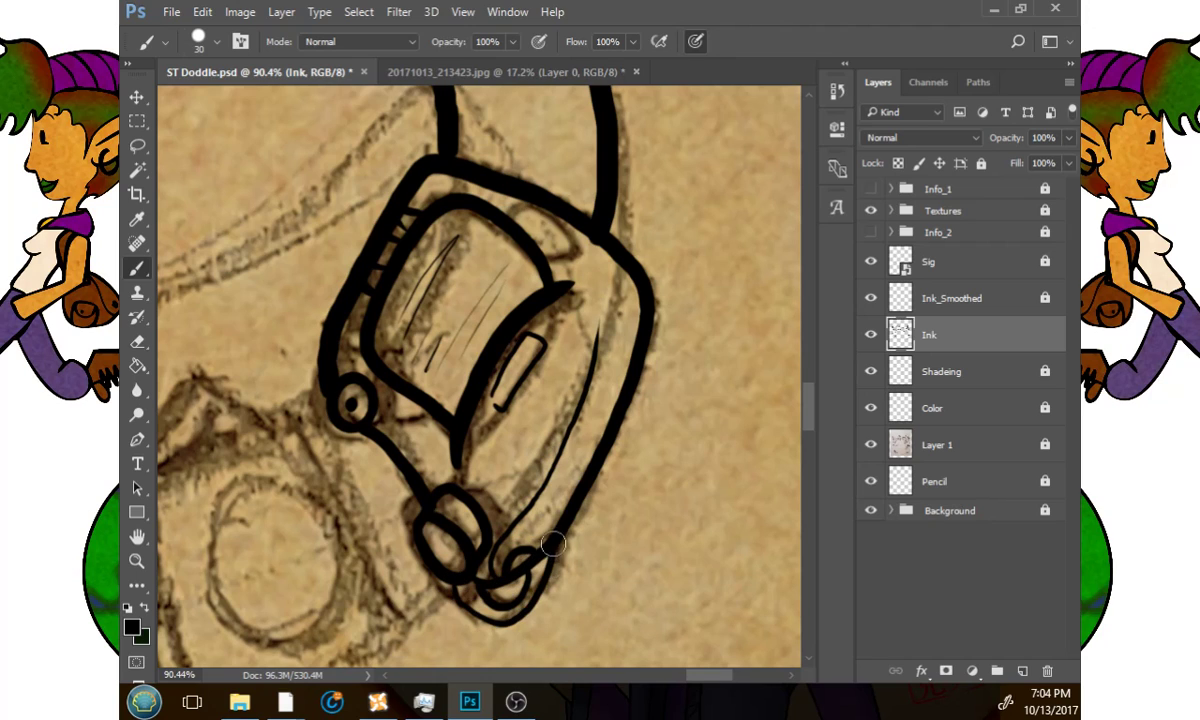
drag(634, 495, 618, 517)
mouse_move(607, 394)
mouse_down()
mouse_move(594, 398)
mouse_move(540, 546)
mouse_up()
key(ctrl+z)
mouse_move(615, 378)
mouse_down()
mouse_move(591, 388)
mouse_move(550, 536)
mouse_up()
key(ctrl+z)
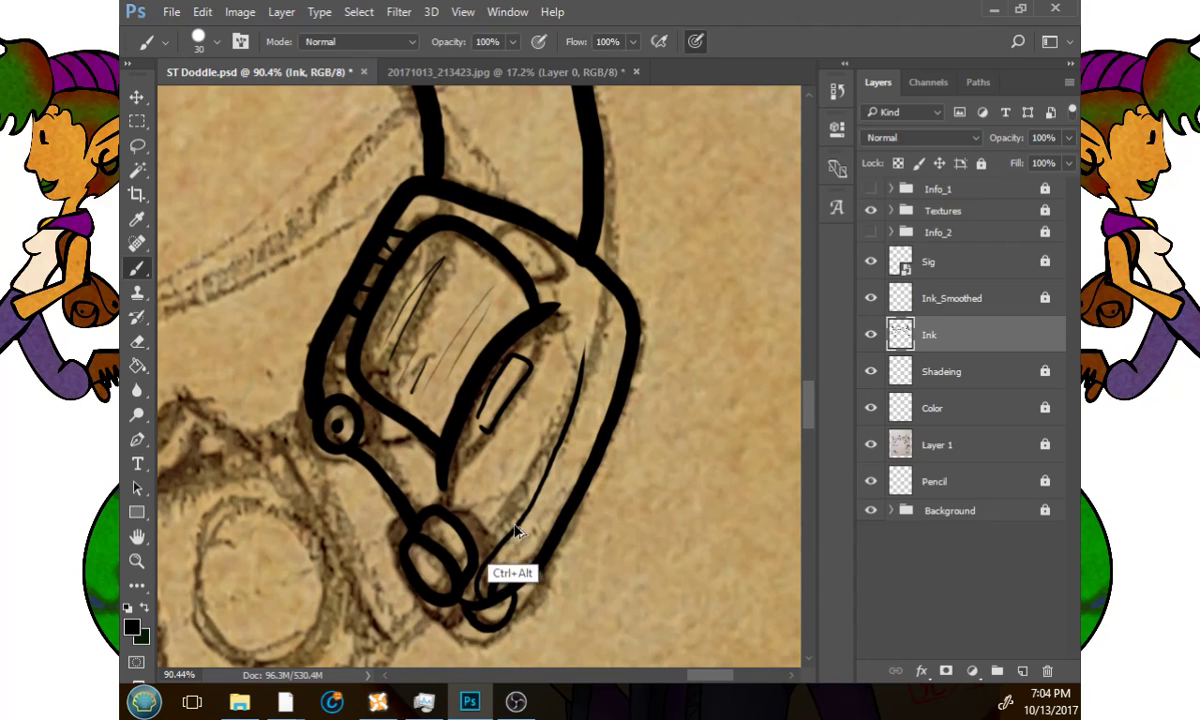
key(ctrl+alt+z)
key(ctrl+alt+z)
key(ctrl+alt+z)
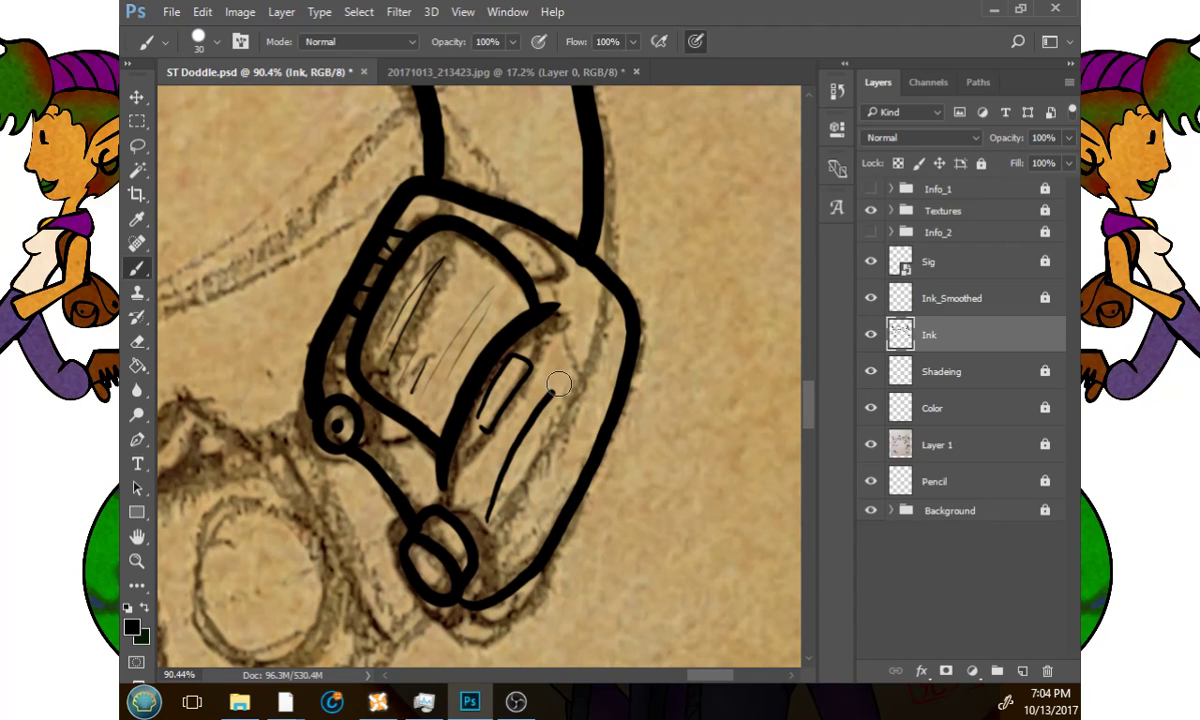
Ink a lengthwise crease and a closed narrow panel along the outer side of the wrist device.
mouse_move(482, 521)
mouse_down()
mouse_move(596, 298)
mouse_move(490, 508)
mouse_move(520, 509)
mouse_move(544, 546)
mouse_up()
key(ctrl+z)
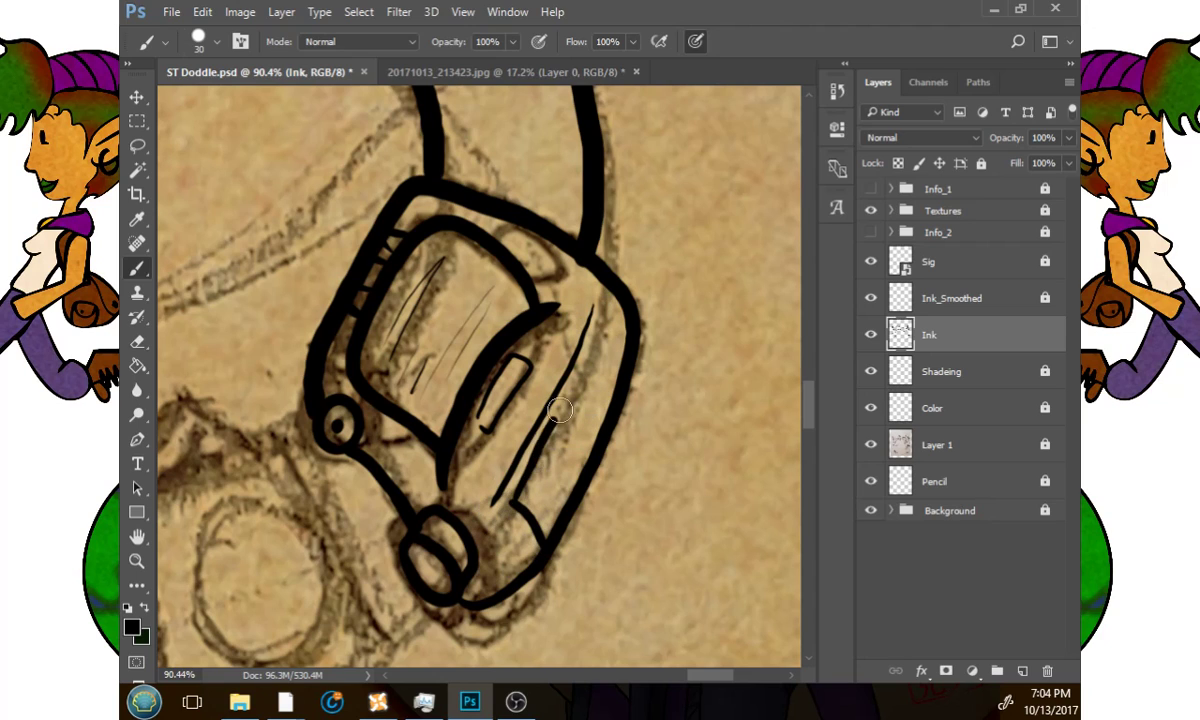
mouse_move(593, 307)
mouse_down()
mouse_move(530, 385)
mouse_move(512, 503)
mouse_up()
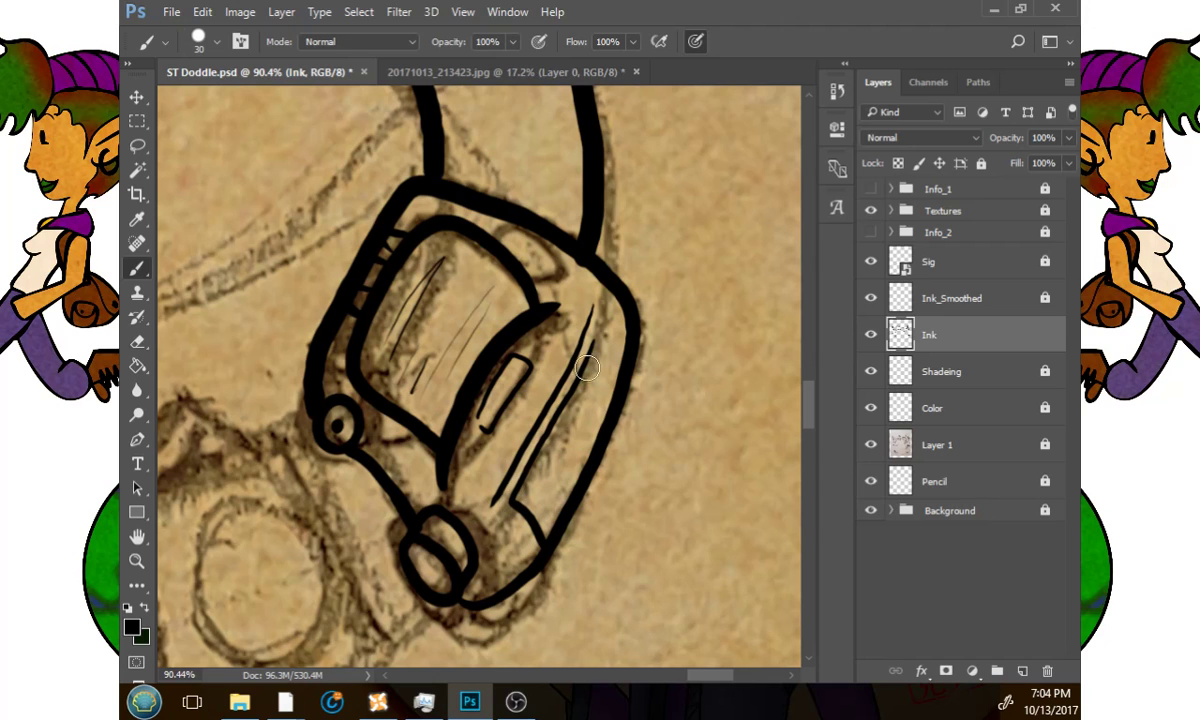
drag(552, 466, 607, 393)
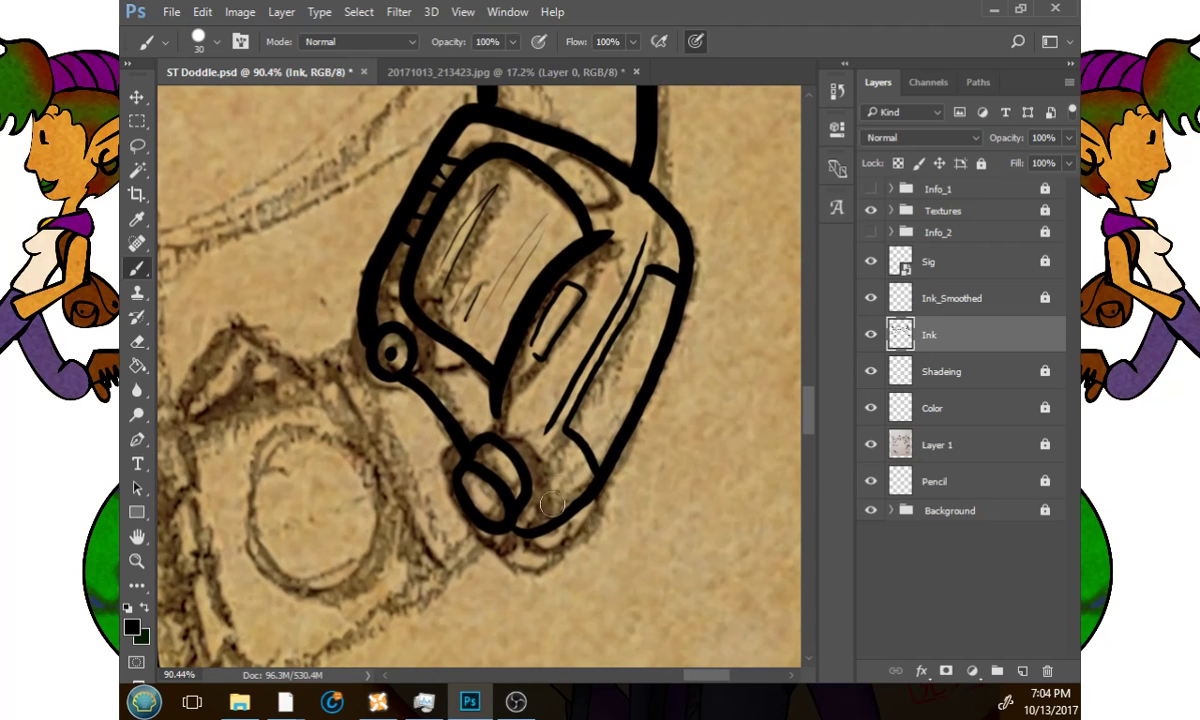
Ink the small curled tube at the device's lower end, erasing the overlapping outline and adding short segment lines.
mouse_move(554, 500)
mouse_down()
mouse_move(589, 494)
mouse_move(550, 535)
mouse_move(515, 539)
mouse_move(556, 553)
mouse_up()
click(137, 341)
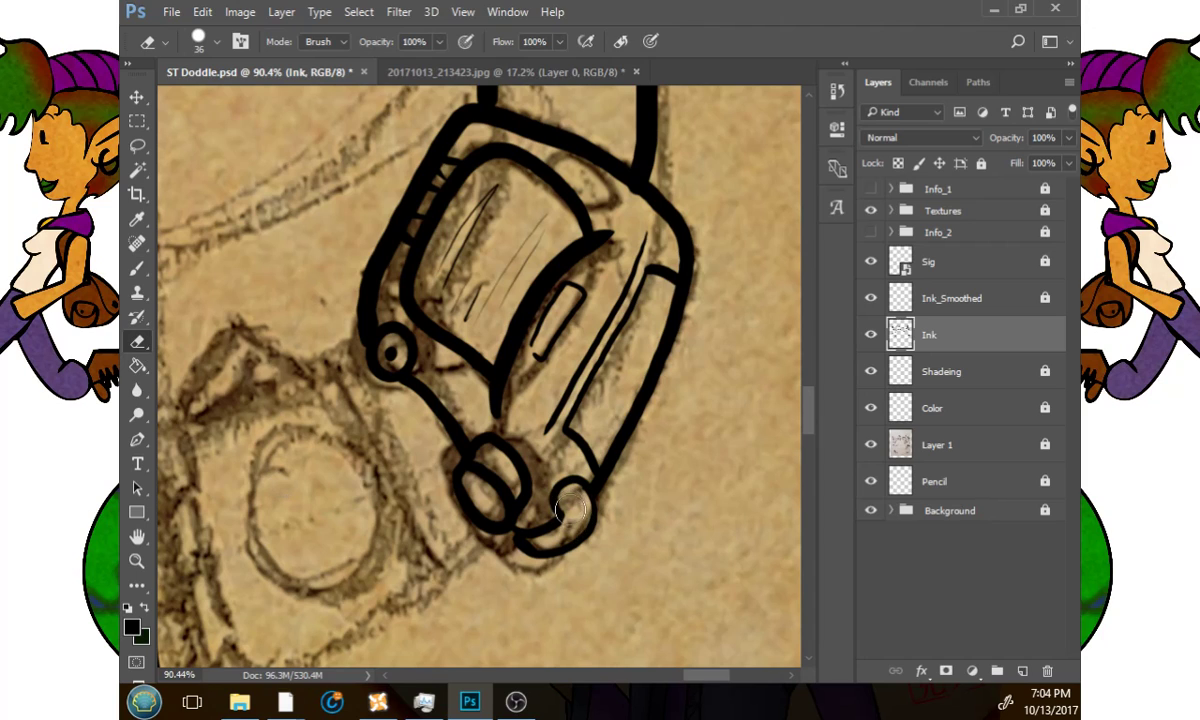
drag(558, 448, 542, 434)
key(b)
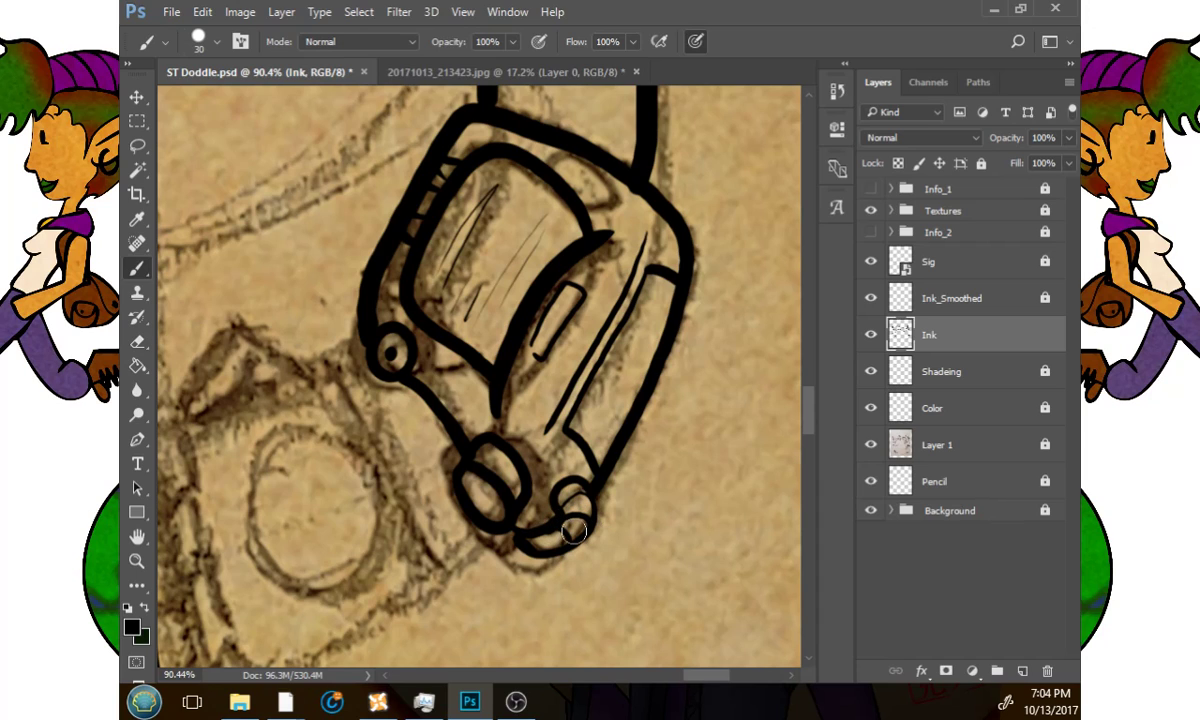
drag(539, 536, 548, 554)
key(ctrl+z)
drag(638, 467, 640, 552)
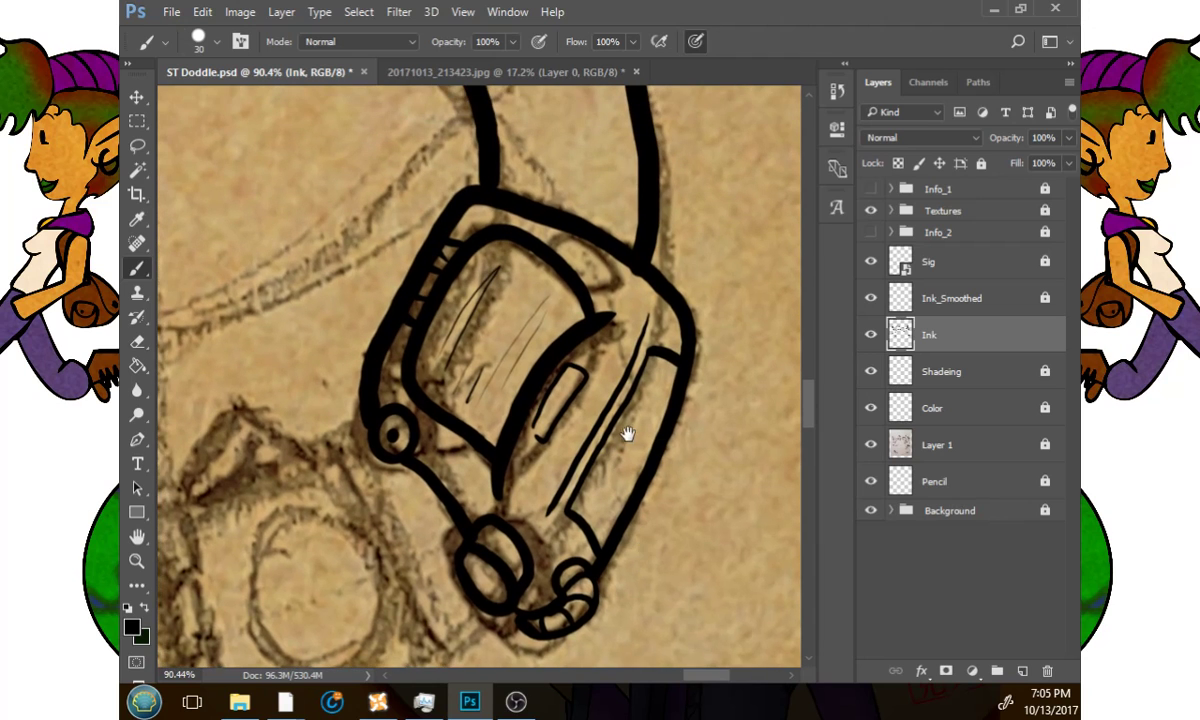
Ink the outer edge of the narrow band beside the device's two round joints.
drag(627, 434, 606, 474)
drag(584, 348, 660, 150)
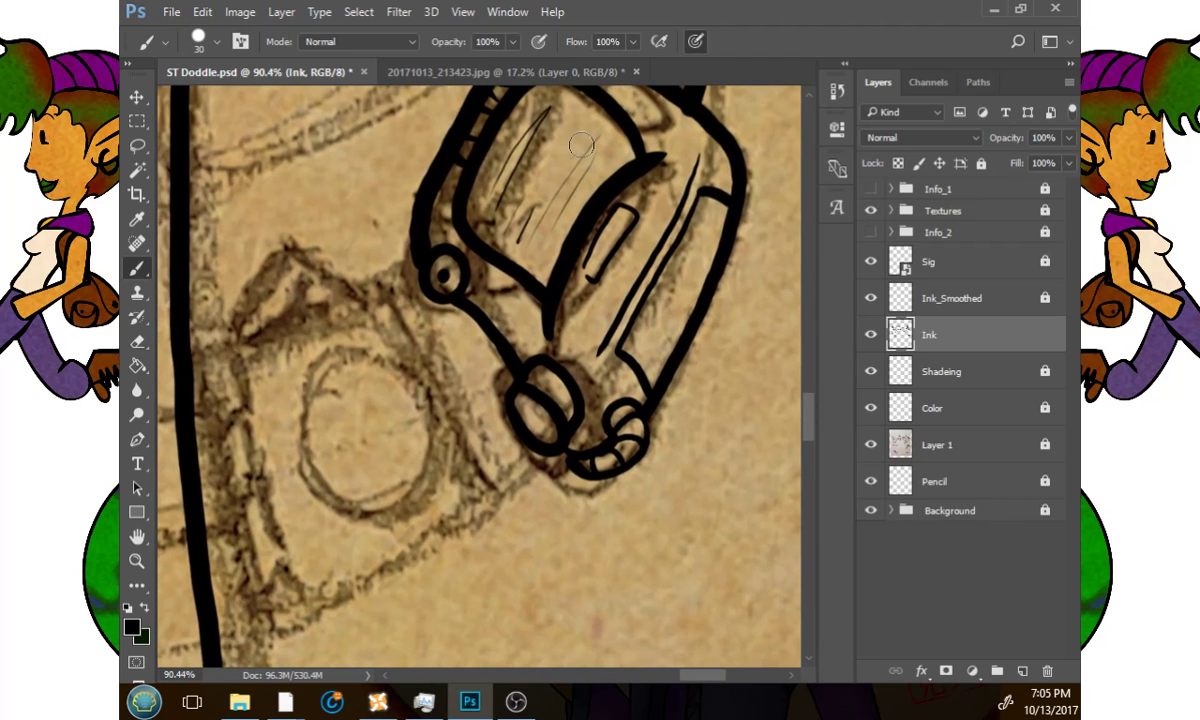
mouse_move(410, 268)
mouse_down()
mouse_move(420, 370)
mouse_move(490, 455)
mouse_move(566, 353)
mouse_up()
mouse_move(472, 255)
mouse_down()
mouse_move(392, 214)
mouse_move(335, 220)
mouse_move(283, 345)
mouse_up()
key(ctrl+z)
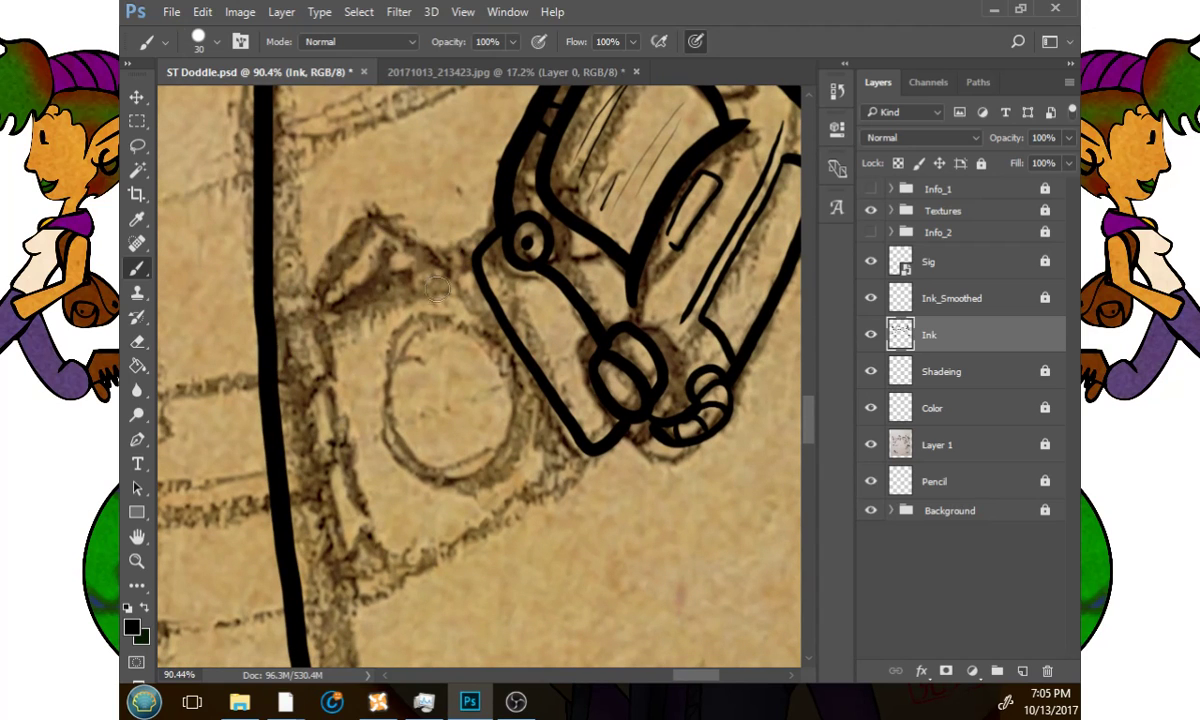
Ink the outline of the boxy piece between the torso and the wrist device, including its peaked top corner and fold line.
mouse_move(388, 293)
mouse_down()
mouse_move(268, 325)
mouse_move(272, 480)
mouse_move(303, 570)
mouse_move(385, 595)
mouse_move(580, 420)
mouse_up()
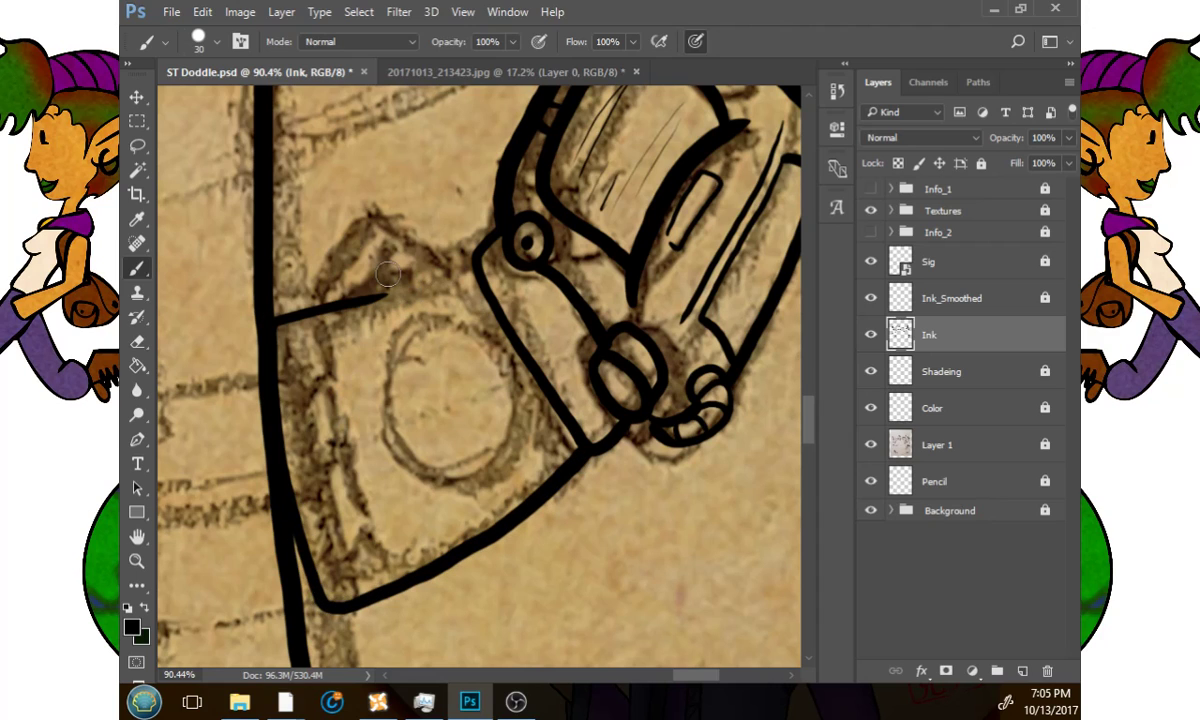
mouse_move(323, 300)
mouse_down()
mouse_move(372, 212)
mouse_move(474, 268)
mouse_up()
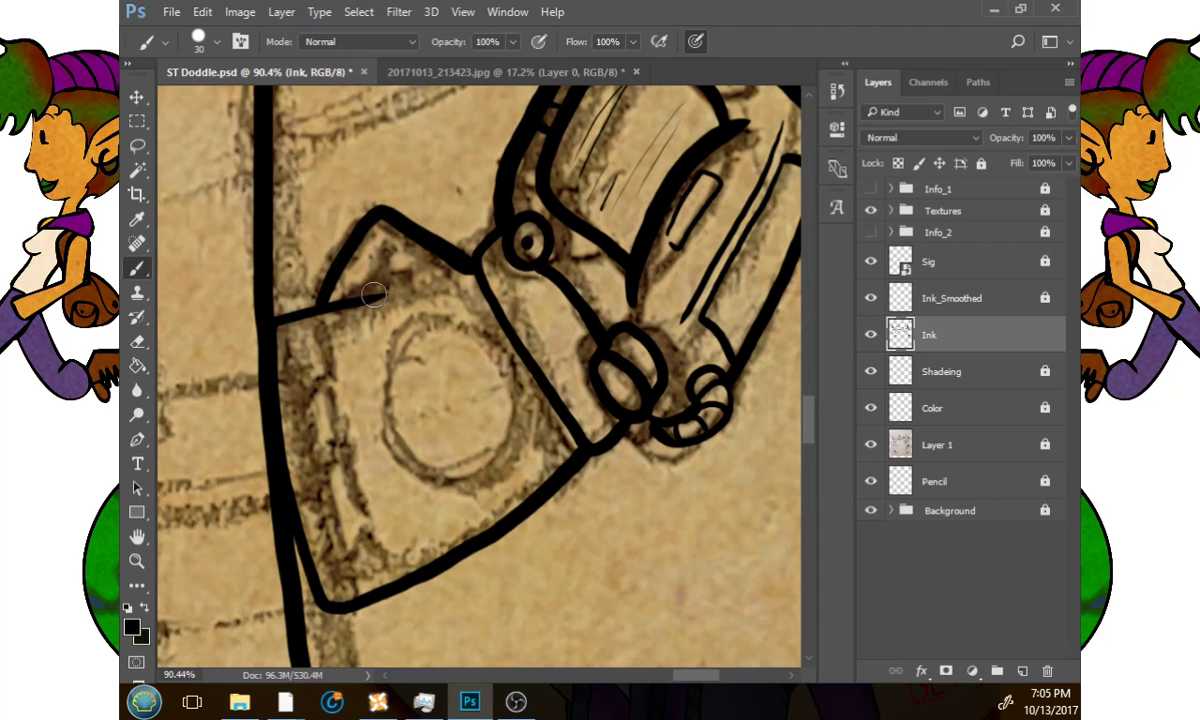
mouse_move(376, 294)
mouse_down()
mouse_move(402, 226)
mouse_move(380, 294)
mouse_up()
key(ctrl+z)
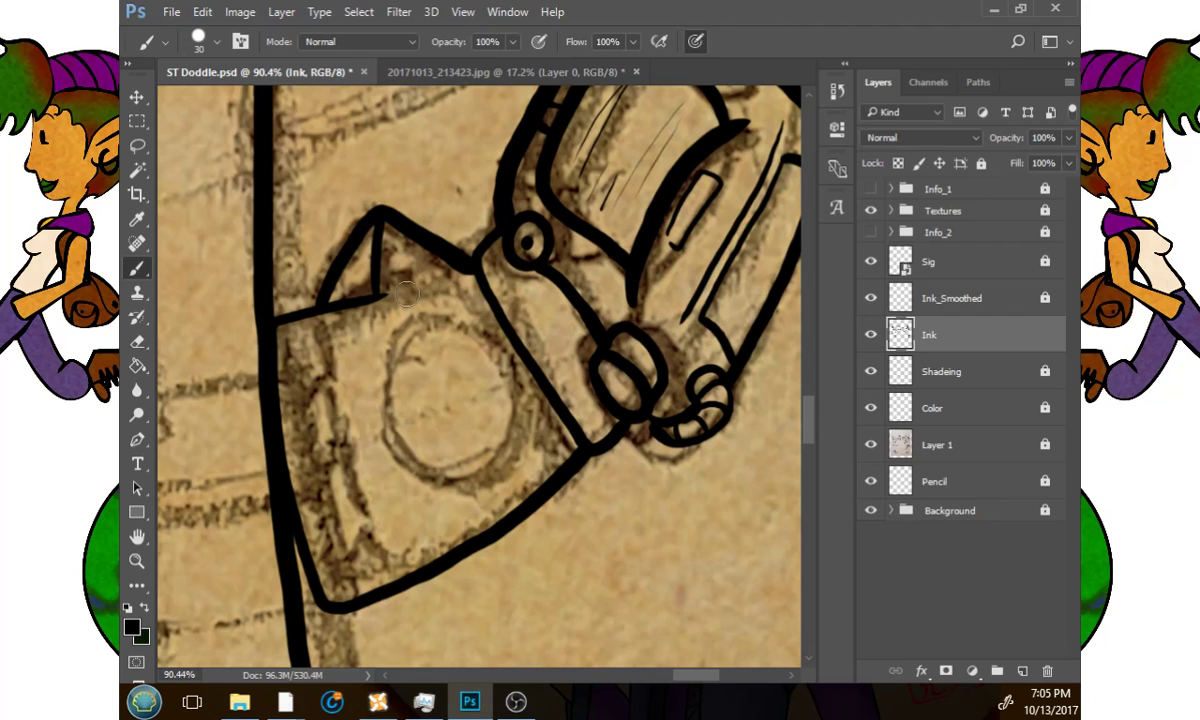
Ink three short ticks along the boxy piece's torso-side edge and a long seam line running parallel to that edge.
drag(283, 376, 318, 370)
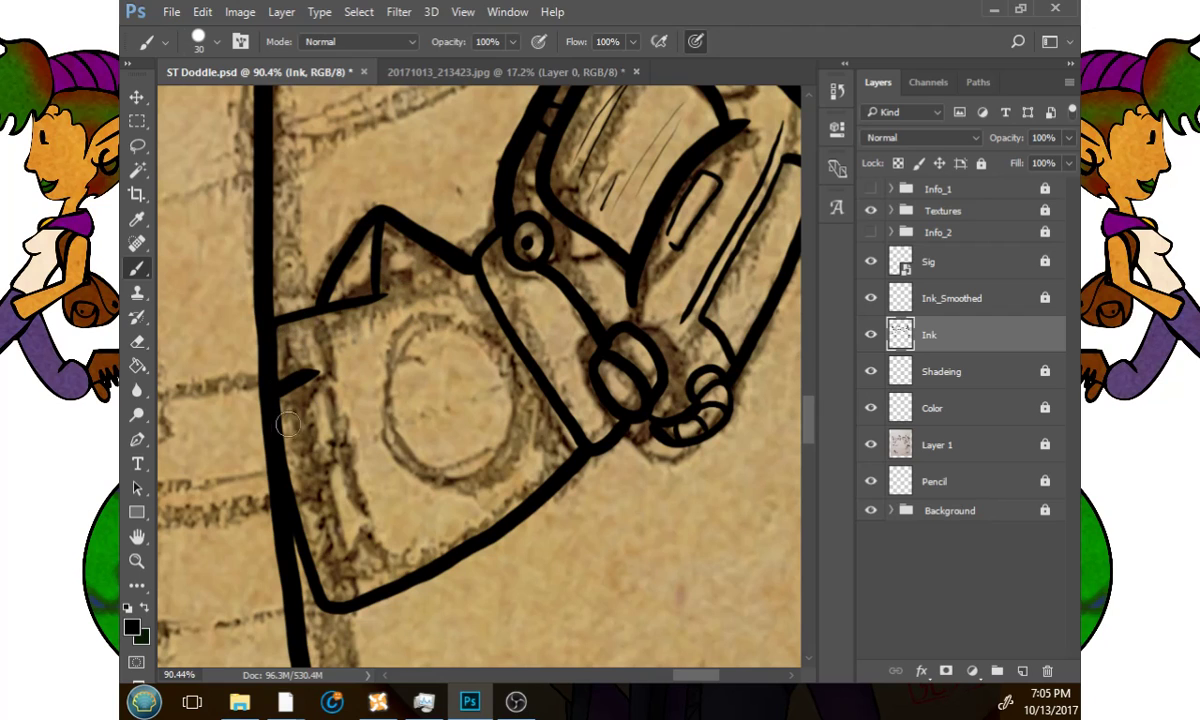
drag(279, 446, 322, 428)
drag(300, 528, 352, 502)
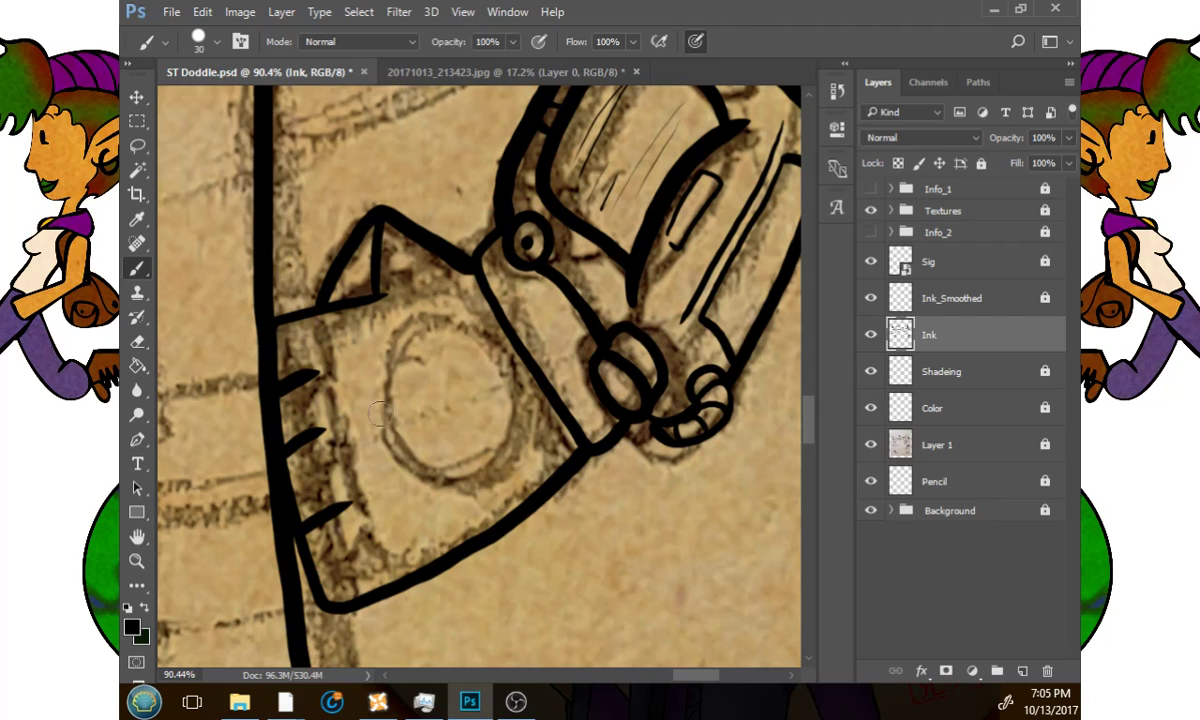
drag(294, 376, 291, 321)
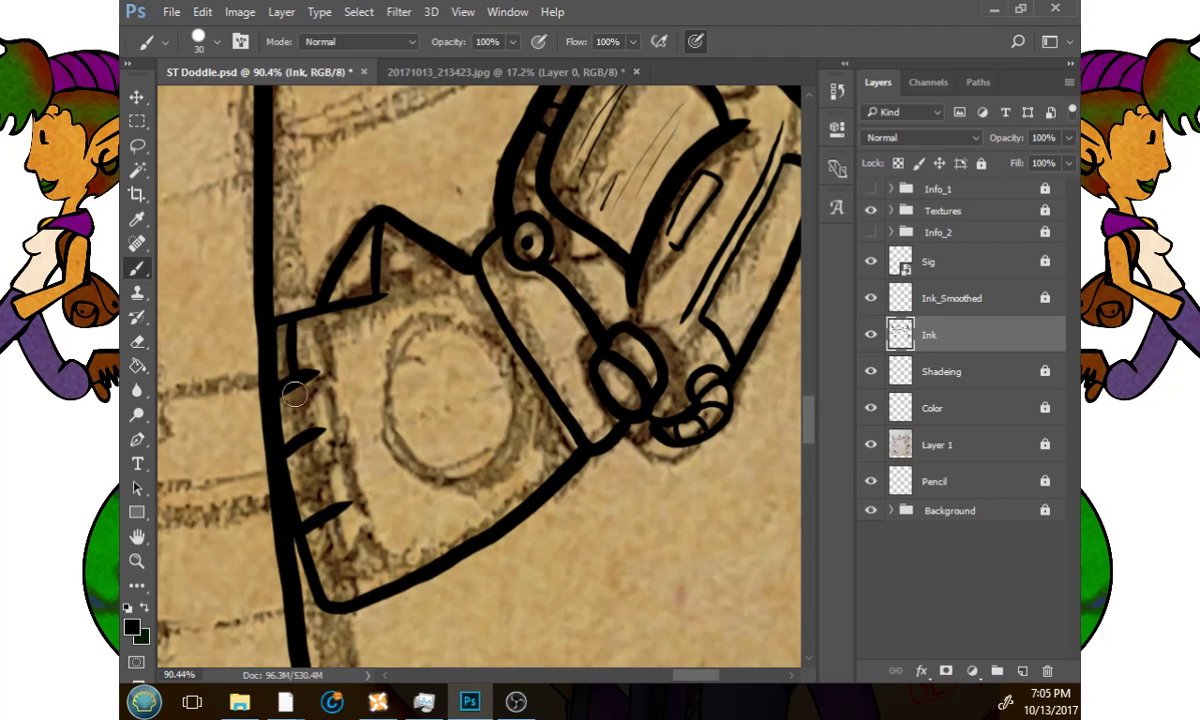
drag(292, 380, 342, 565)
drag(314, 505, 357, 595)
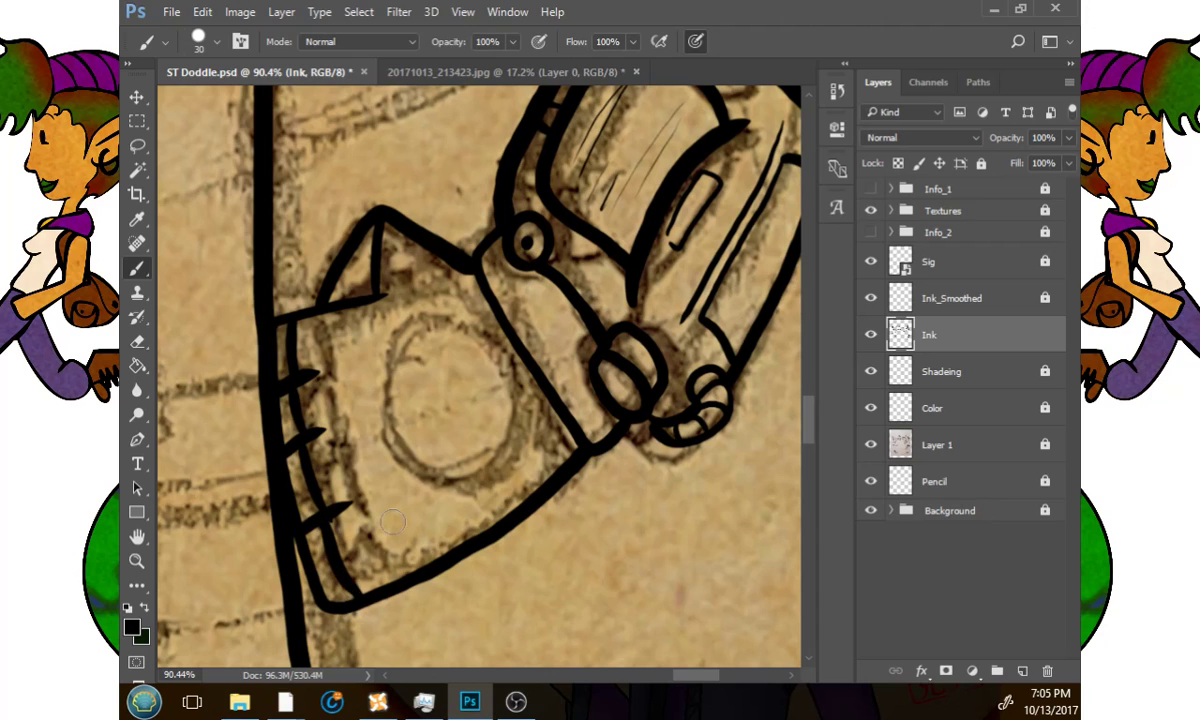
mouse_move(415, 318)
mouse_down()
mouse_move(378, 440)
mouse_move(410, 310)
mouse_move(465, 400)
mouse_up()
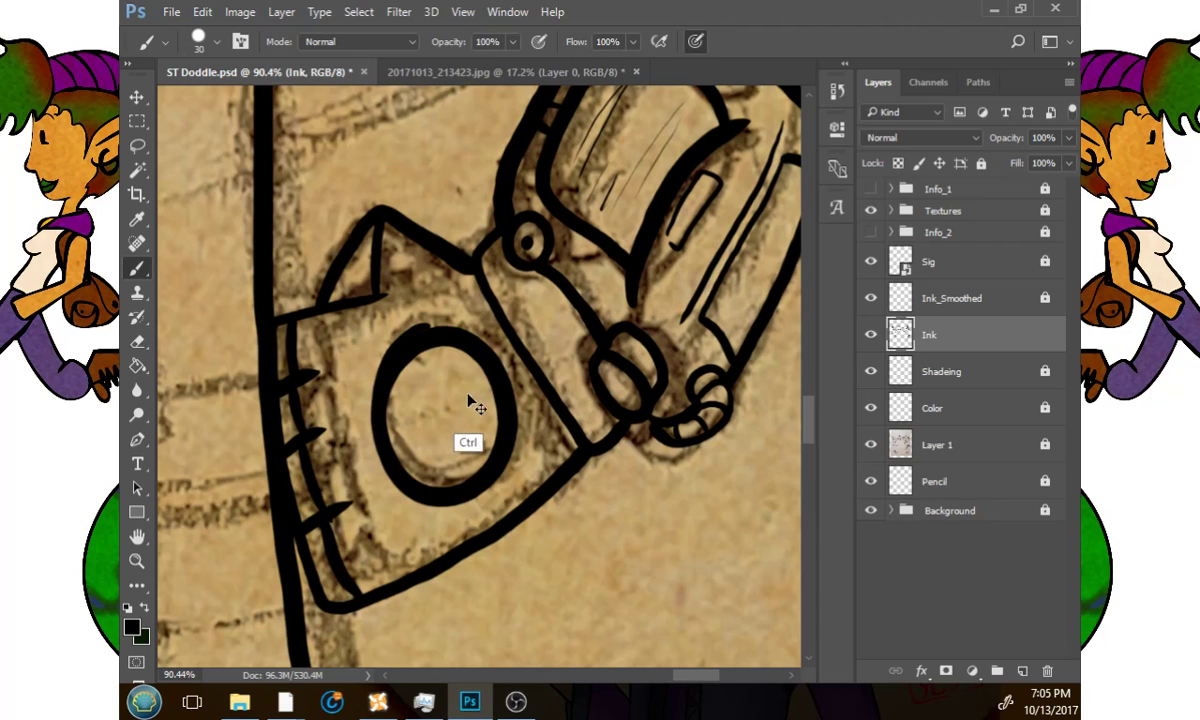
key(ctrl+z)
mouse_move(419, 320)
mouse_down()
mouse_move(405, 458)
mouse_move(390, 312)
mouse_move(365, 370)
mouse_up()
key(ctrl+z)
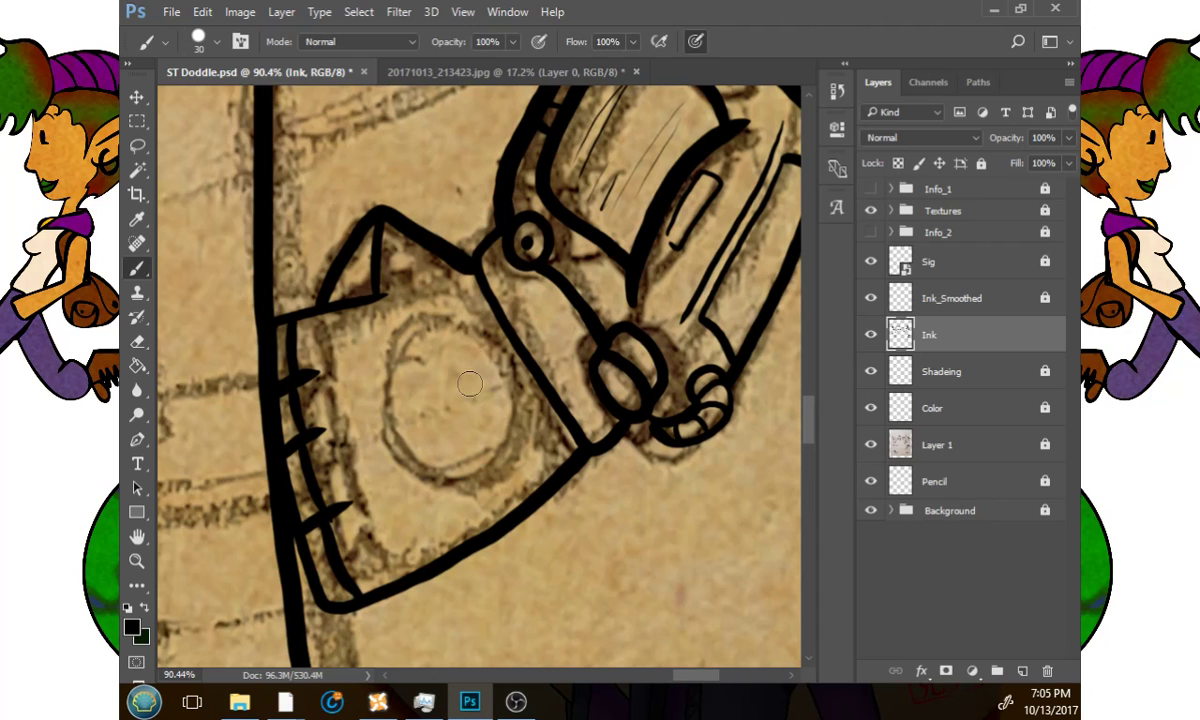
mouse_move(455, 324)
mouse_down()
mouse_move(405, 334)
mouse_move(485, 449)
mouse_move(391, 356)
mouse_move(386, 378)
mouse_up()
key(ctrl+z)
mouse_move(447, 320)
mouse_down()
mouse_move(375, 425)
mouse_move(495, 375)
mouse_move(400, 315)
mouse_move(365, 380)
mouse_move(486, 420)
mouse_move(375, 340)
mouse_up()
key(ctrl+z)
key(ctrl+z)
mouse_move(445, 318)
mouse_down()
mouse_move(380, 350)
mouse_move(430, 482)
mouse_move(510, 340)
mouse_move(445, 316)
mouse_move(378, 385)
mouse_move(462, 474)
mouse_up()
key(ctrl+z)
Ink a large round dial on the boxy piece, with a small ring at its centre and short marks around it.
drag(492, 346, 381, 413)
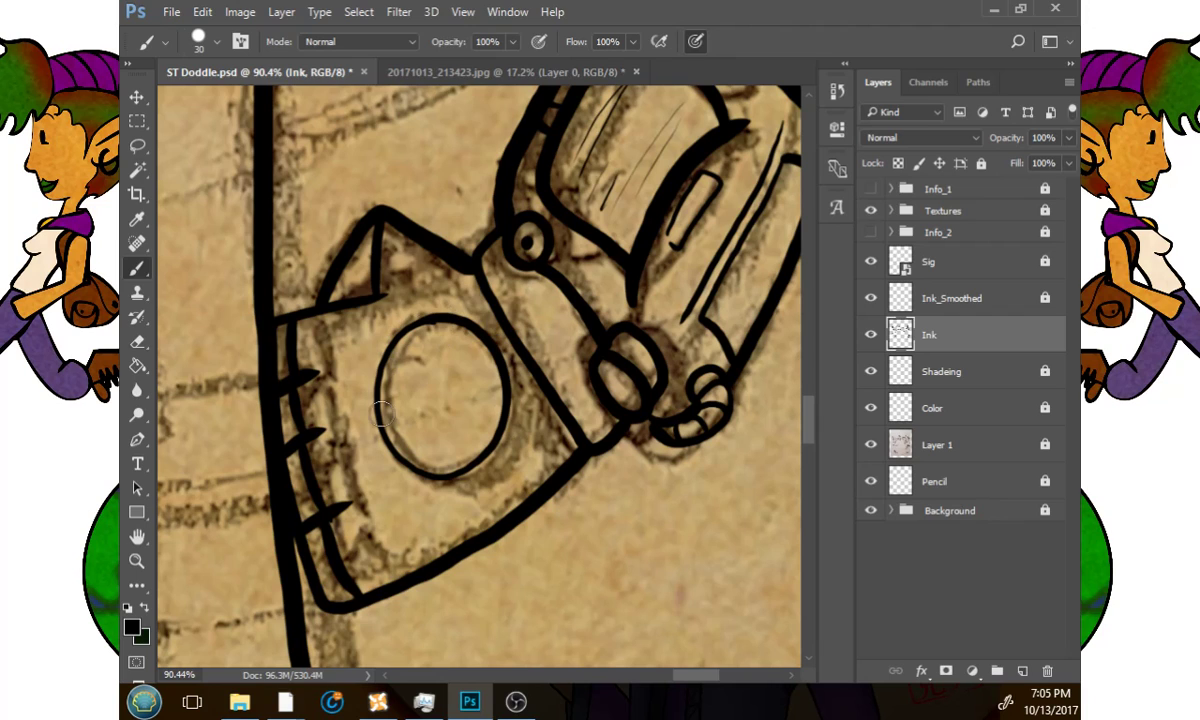
mouse_move(436, 368)
mouse_down()
mouse_move(430, 405)
mouse_move(456, 376)
mouse_move(414, 366)
mouse_move(469, 373)
mouse_up()
key(ctrl+z)
click(479, 416)
drag(447, 432, 447, 448)
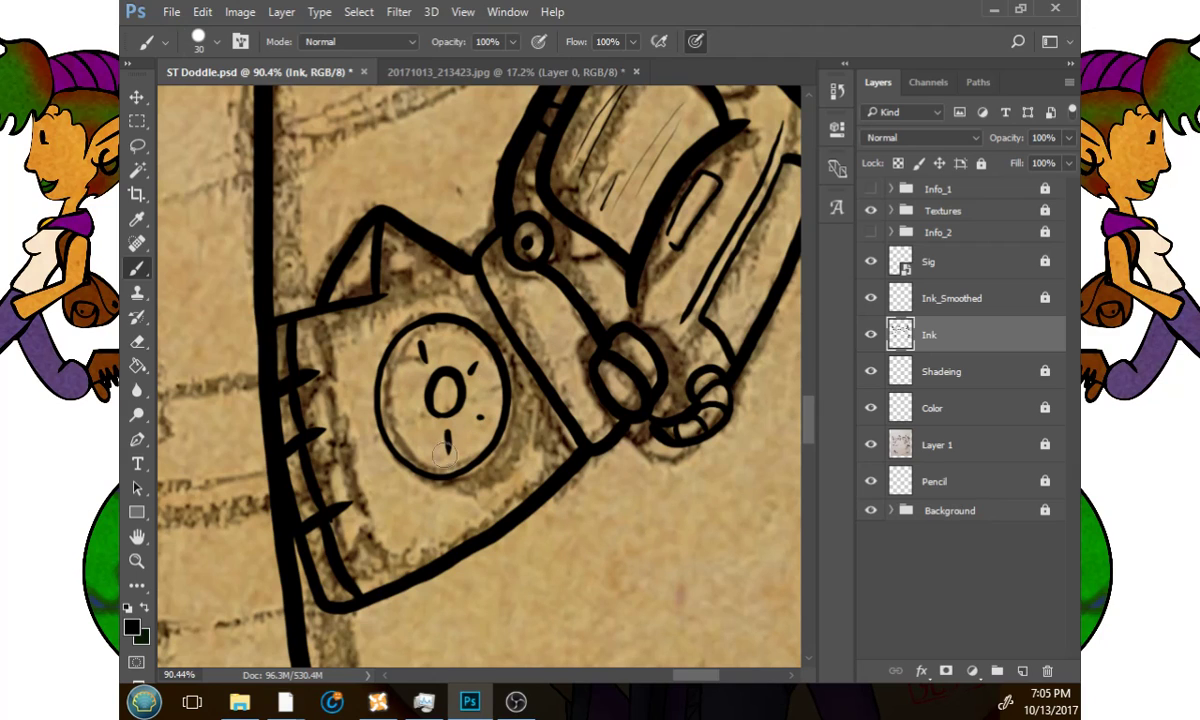
Ink short connecting lines between the round dial and the narrow band of the wrist device.
mouse_move(478, 326)
mouse_down()
mouse_move(497, 315)
mouse_move(507, 338)
mouse_up()
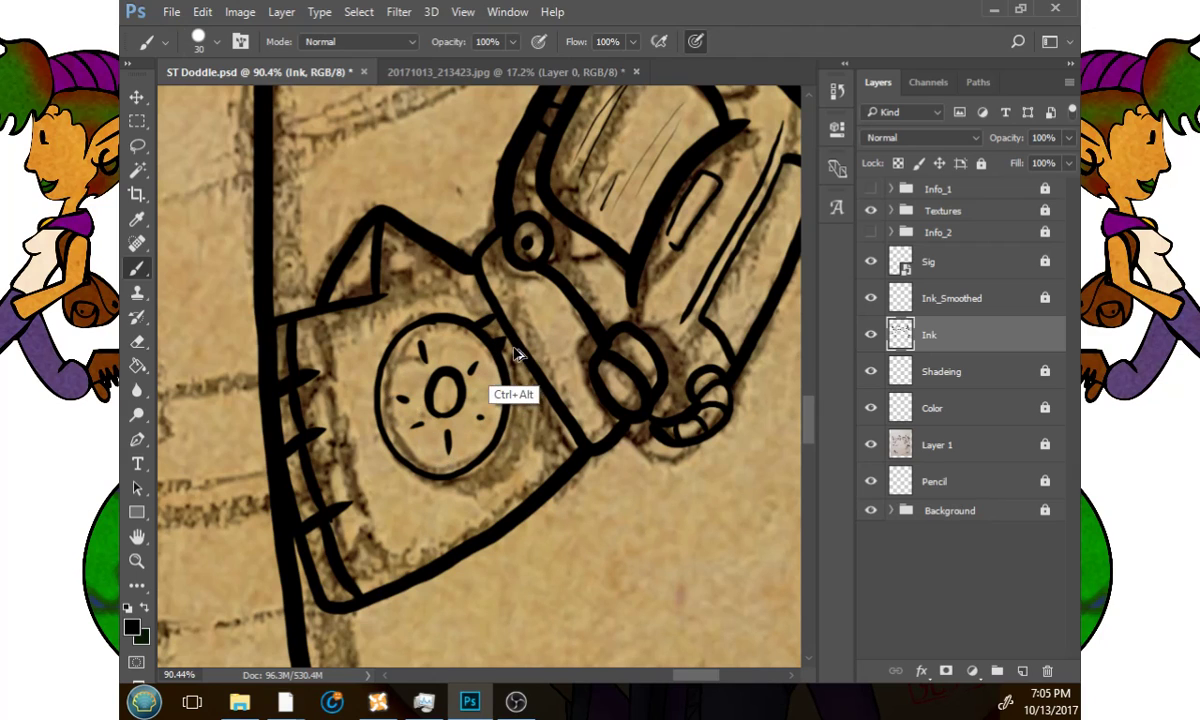
key(ctrl+alt+z)
mouse_move(496, 345)
mouse_down()
mouse_move(506, 388)
mouse_move(527, 375)
mouse_move(507, 418)
mouse_move(542, 389)
mouse_up()
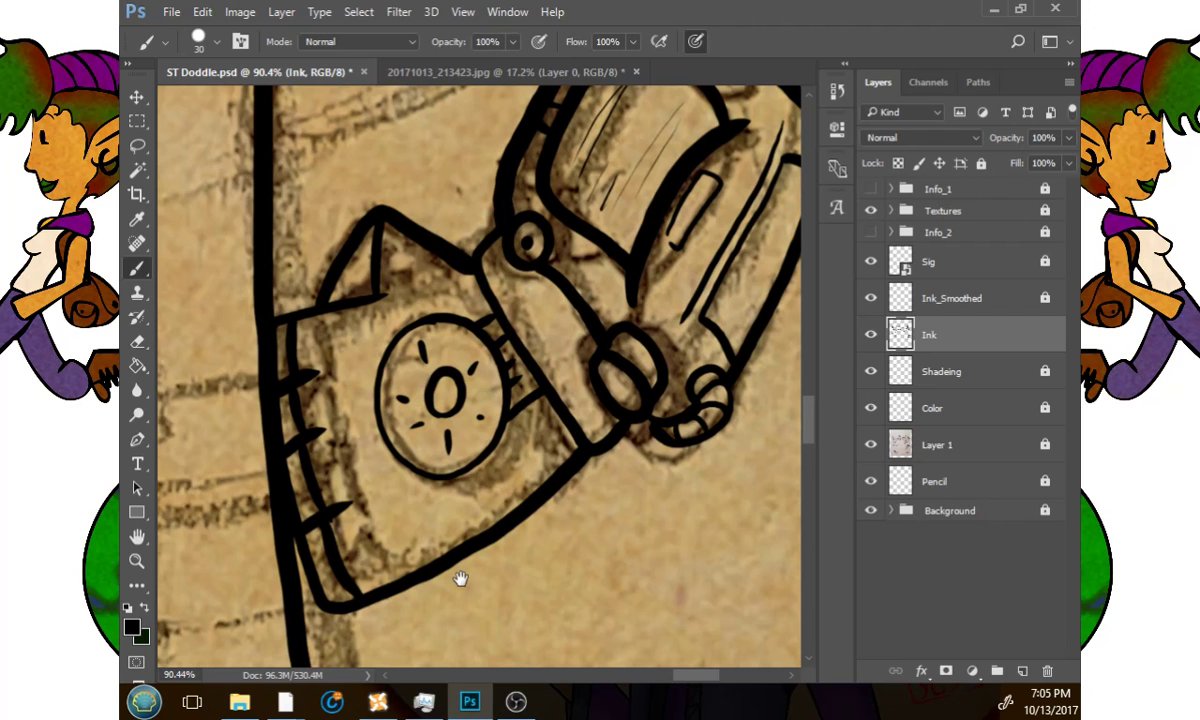
mouse_move(646, 490)
mouse_down()
mouse_move(718, 423)
mouse_move(637, 479)
mouse_up()
mouse_move(790, 222)
mouse_down()
mouse_move(619, 530)
mouse_move(687, 536)
mouse_up()
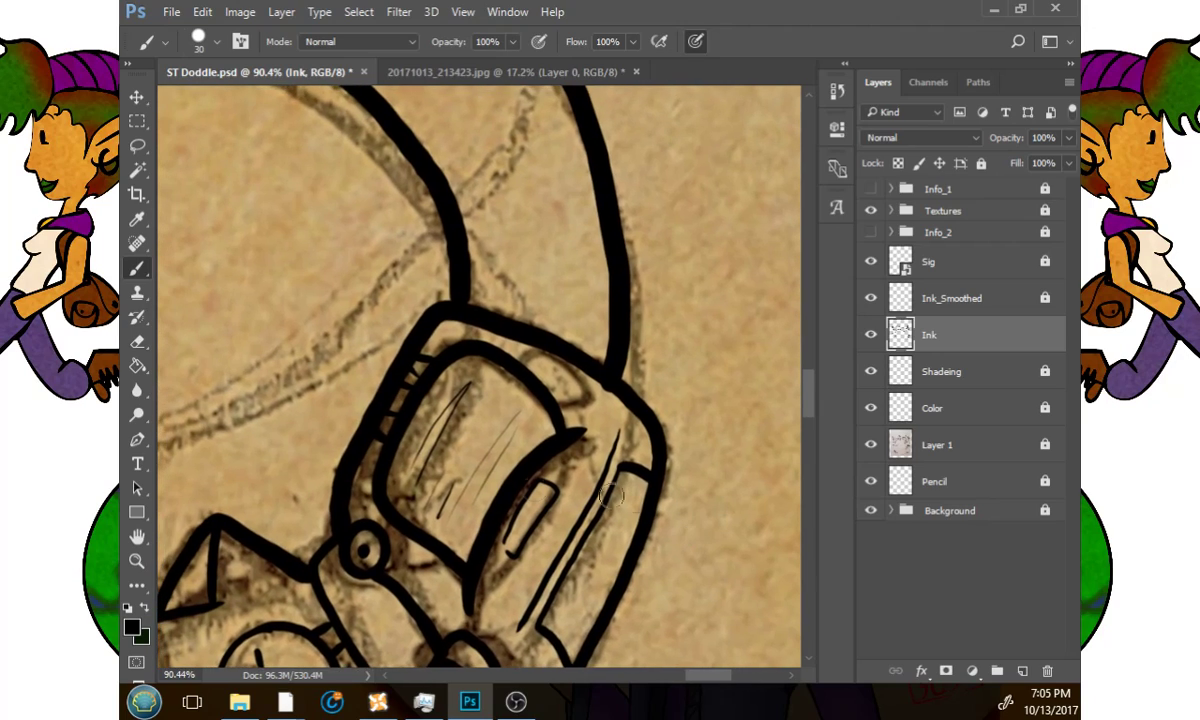
key(z)
mouse_move(482, 482)
mouse_down()
mouse_move(458, 566)
mouse_move(533, 336)
mouse_move(570, 380)
mouse_up()
drag(471, 294, 569, 361)
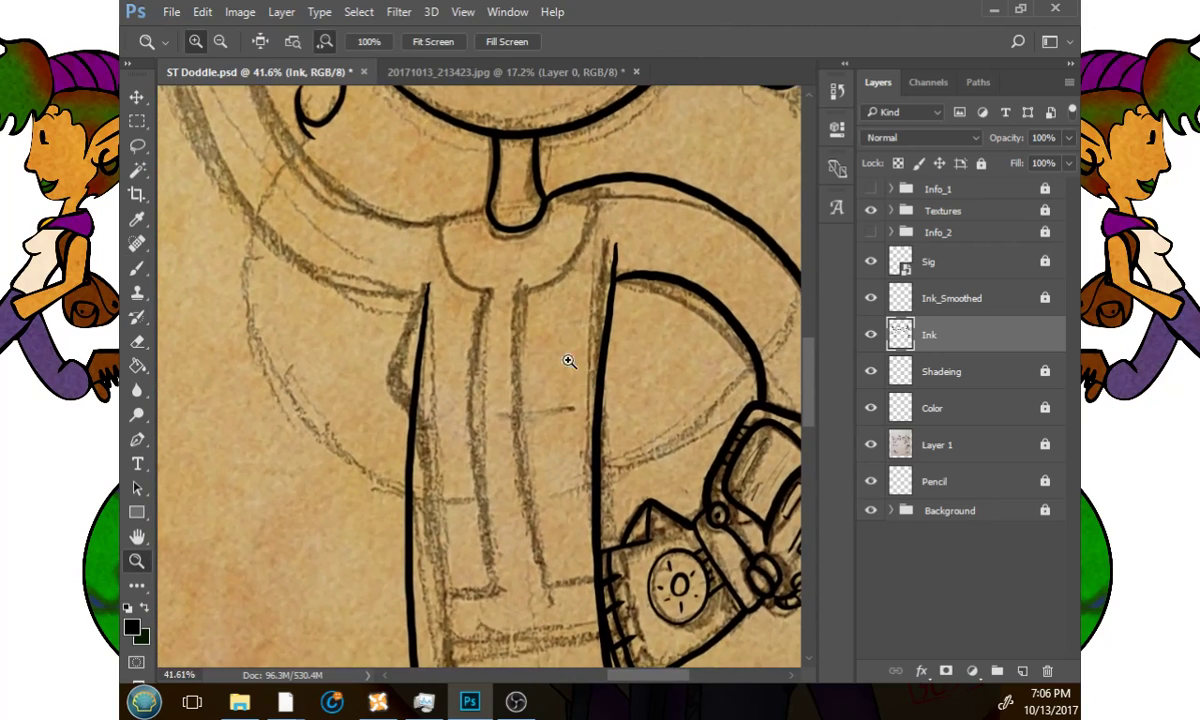
drag(442, 350, 534, 338)
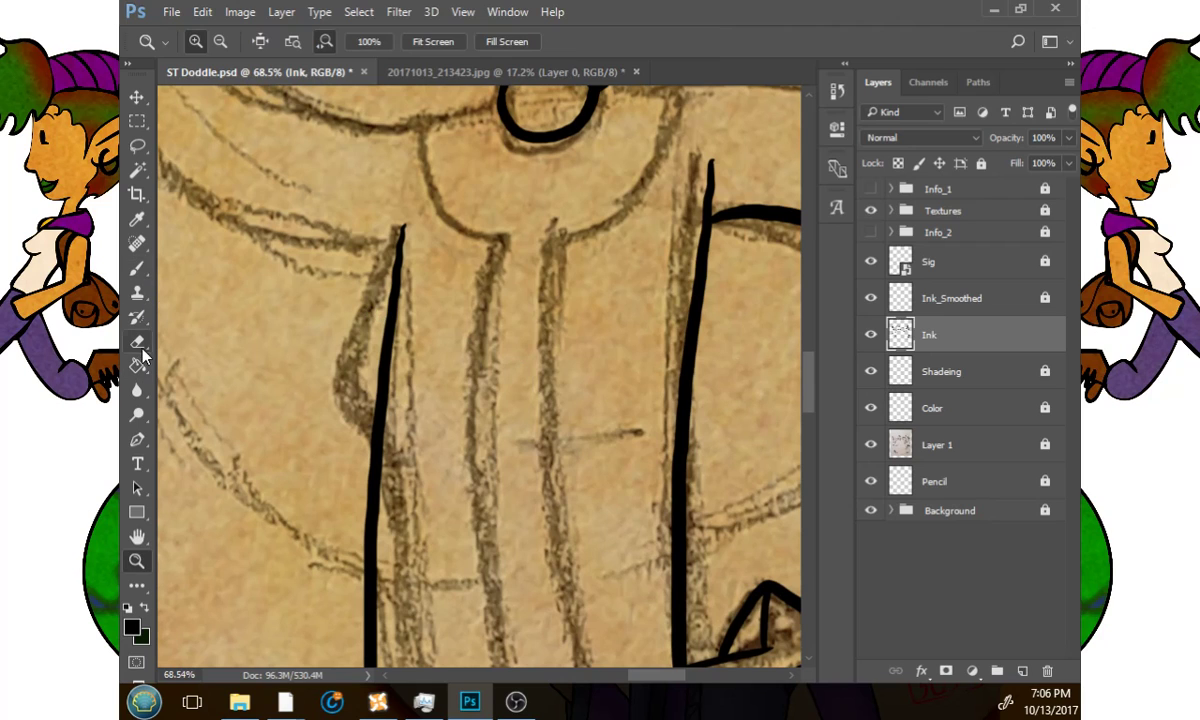
click(137, 268)
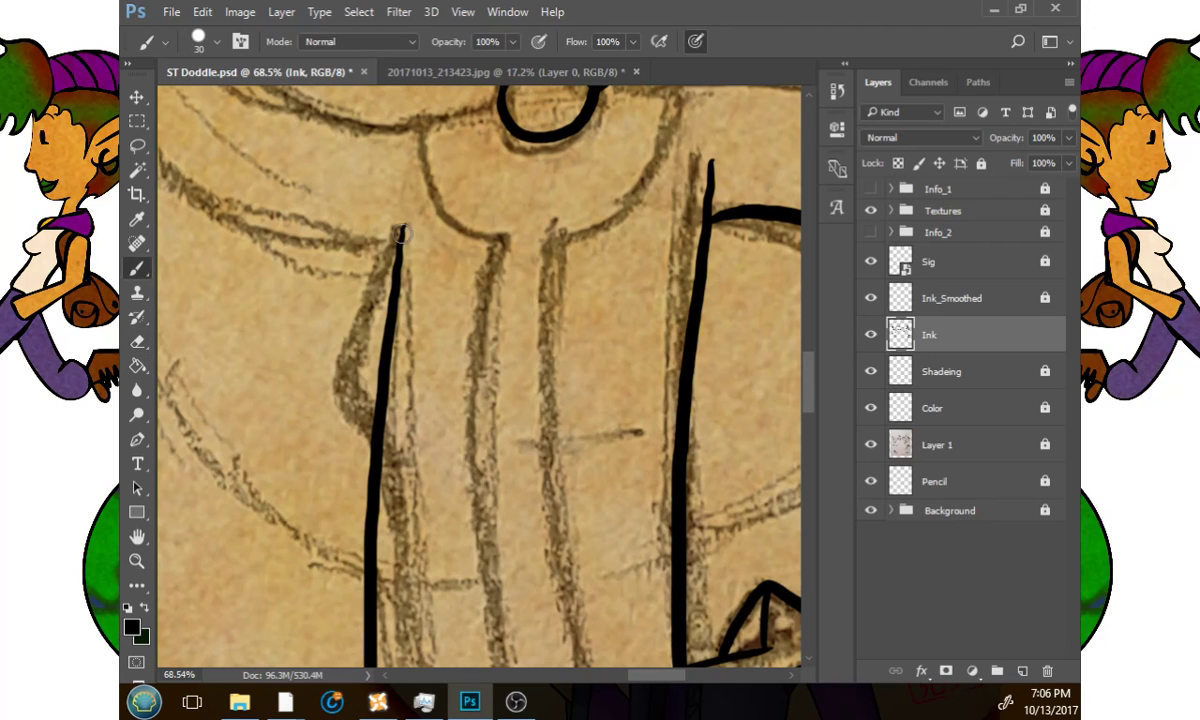
mouse_move(402, 232)
mouse_down()
mouse_move(343, 360)
mouse_move(342, 411)
mouse_move(370, 447)
mouse_up()
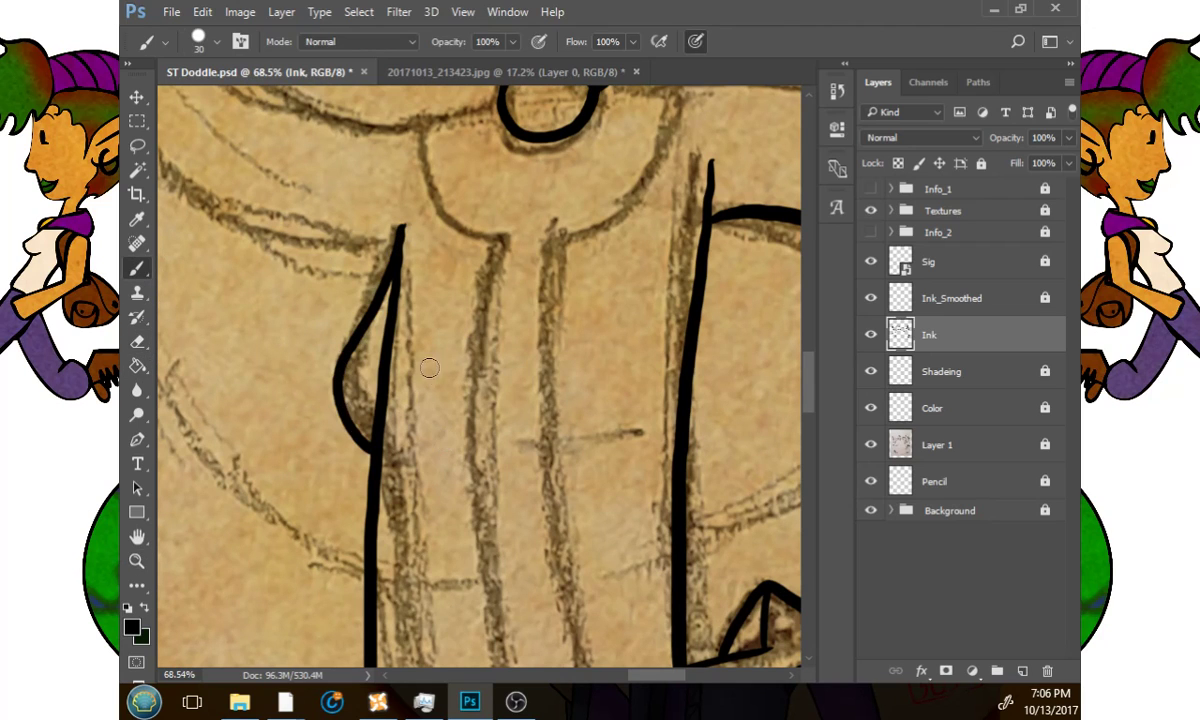
key(ctrl+z)
drag(400, 228, 334, 428)
key(ctrl+z)
mouse_move(400, 228)
mouse_down()
mouse_move(374, 250)
mouse_move(350, 433)
mouse_move(365, 442)
mouse_up()
key(ctrl+z)
mouse_move(400, 228)
mouse_down()
mouse_move(325, 385)
mouse_move(395, 510)
mouse_up()
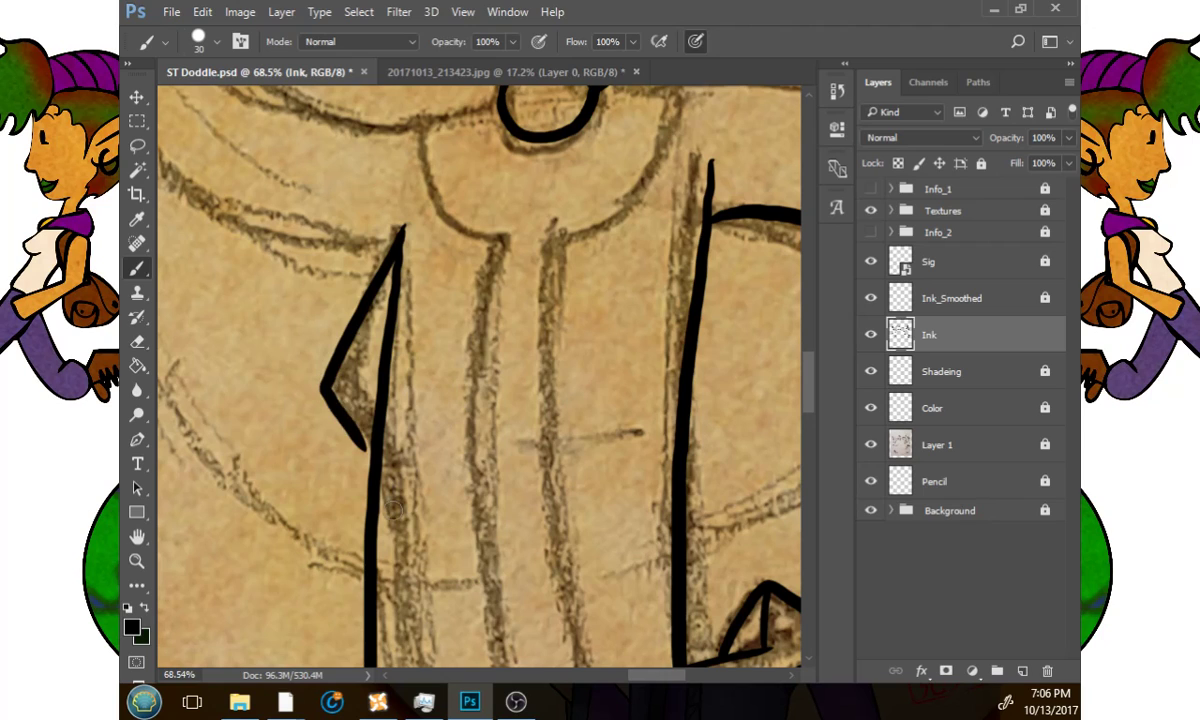
key(ctrl+z)
mouse_move(402, 230)
mouse_down()
mouse_move(331, 381)
mouse_move(373, 452)
mouse_up()
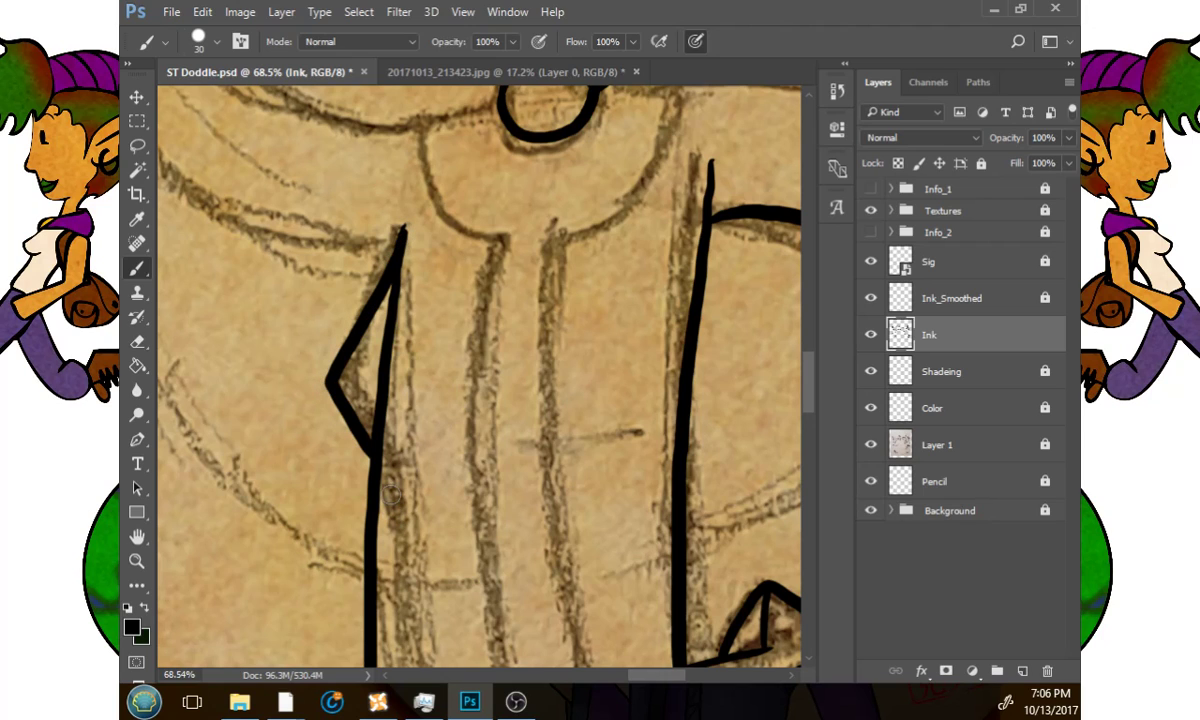
mouse_move(537, 280)
mouse_down()
mouse_move(469, 338)
mouse_move(567, 490)
mouse_up()
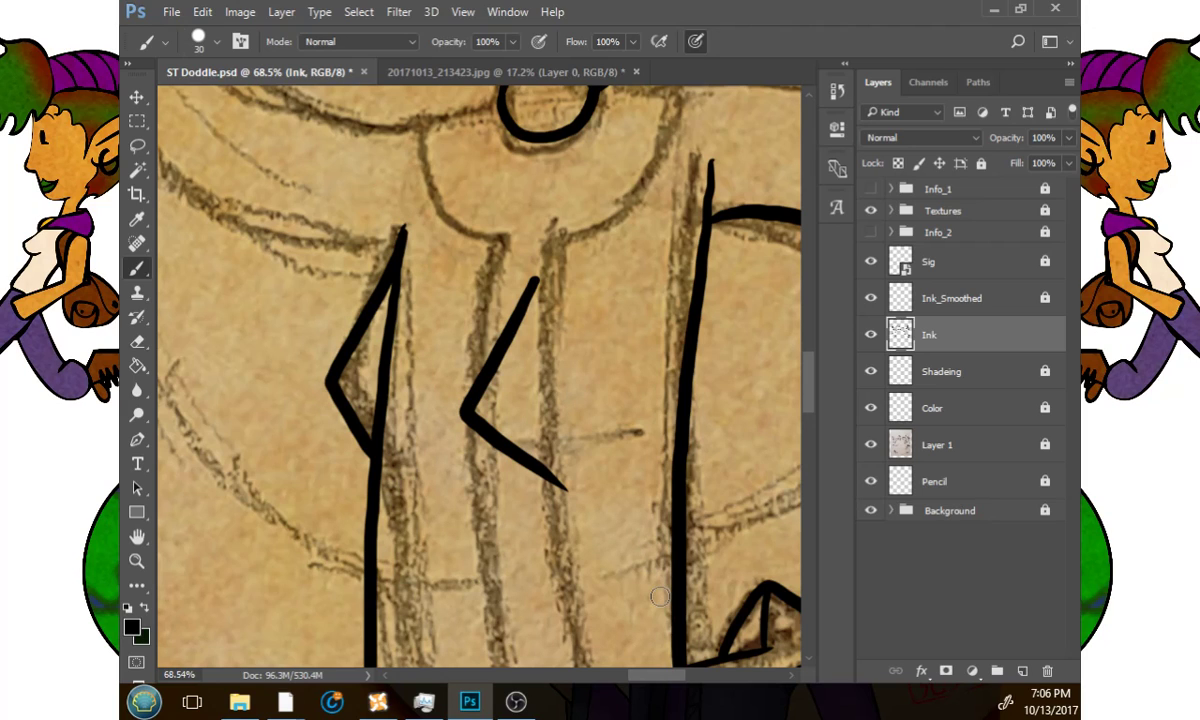
key(ctrl+alt+z)
key(ctrl+alt+z)
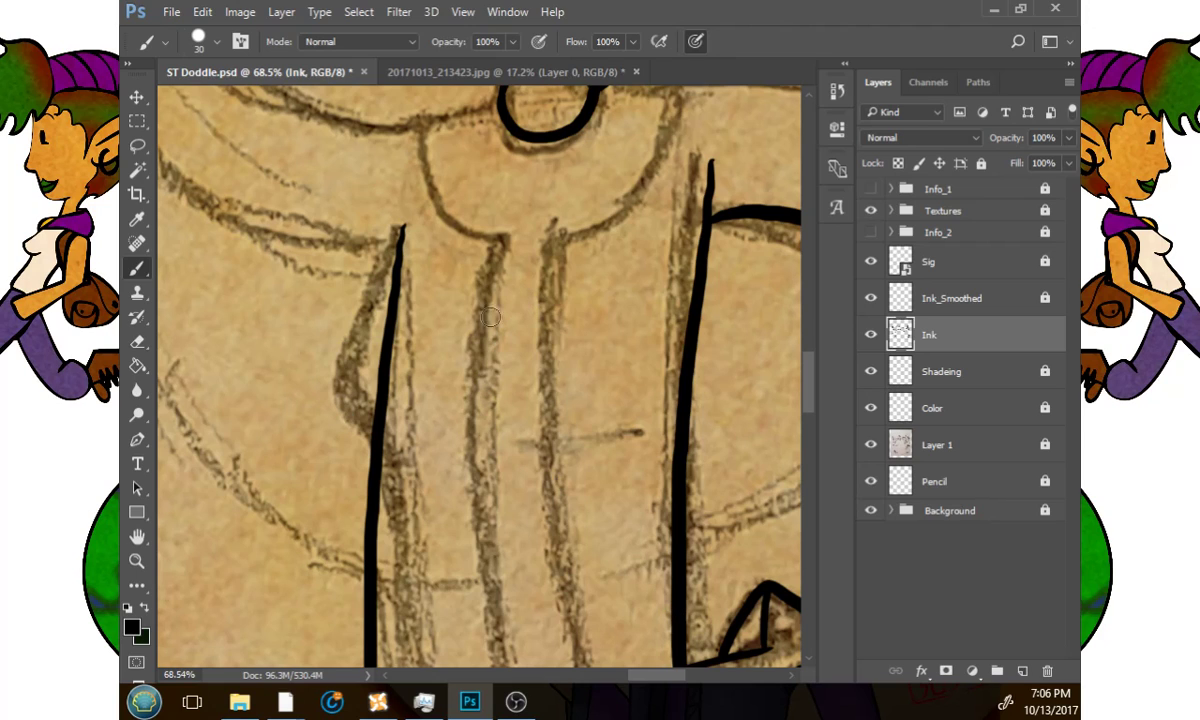
mouse_move(401, 233)
mouse_down()
mouse_move(348, 348)
mouse_move(366, 412)
mouse_up()
key(ctrl+z)
Ink a rounded chest bulge on the torso's side opposite the wrist device and erase the straight outline behind it.
mouse_move(401, 233)
mouse_down()
mouse_move(355, 362)
mouse_move(362, 410)
mouse_move(386, 413)
mouse_move(367, 320)
mouse_move(352, 382)
mouse_move(370, 443)
mouse_move(353, 321)
mouse_move(335, 399)
mouse_move(372, 452)
mouse_up()
key(ctrl+z)
key(ctrl+z)
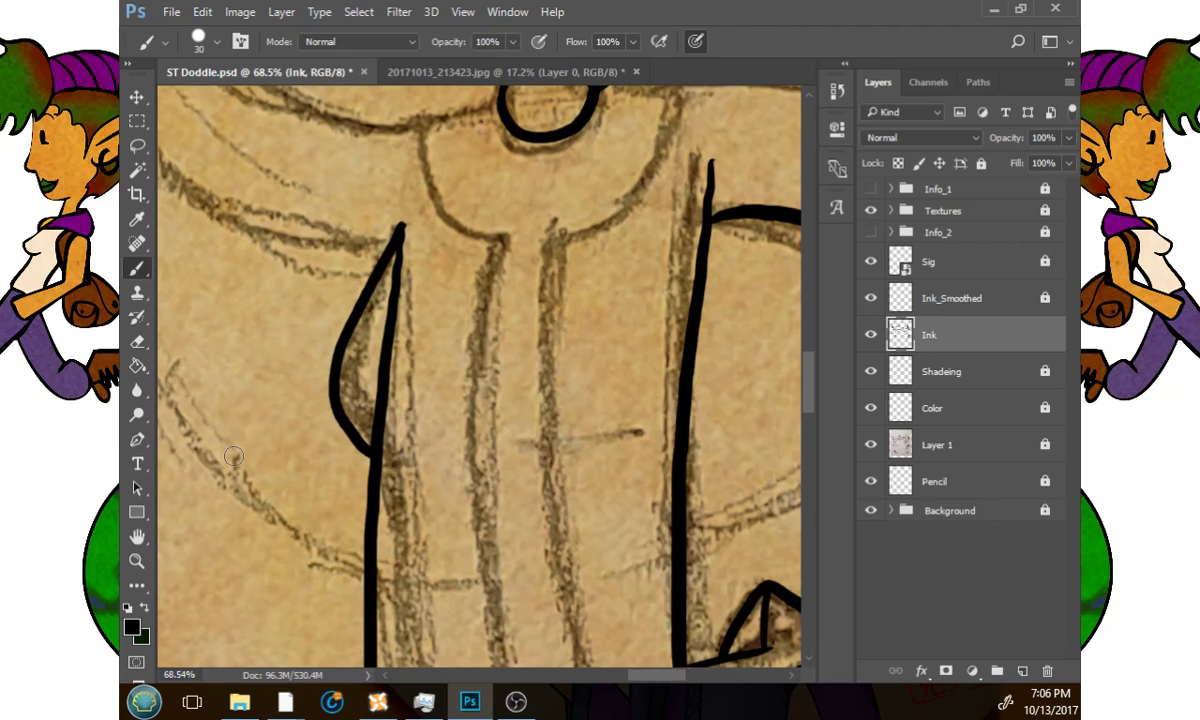
click(137, 341)
mouse_move(370, 292)
mouse_down()
mouse_move(421, 204)
mouse_move(386, 328)
mouse_move(377, 443)
mouse_up()
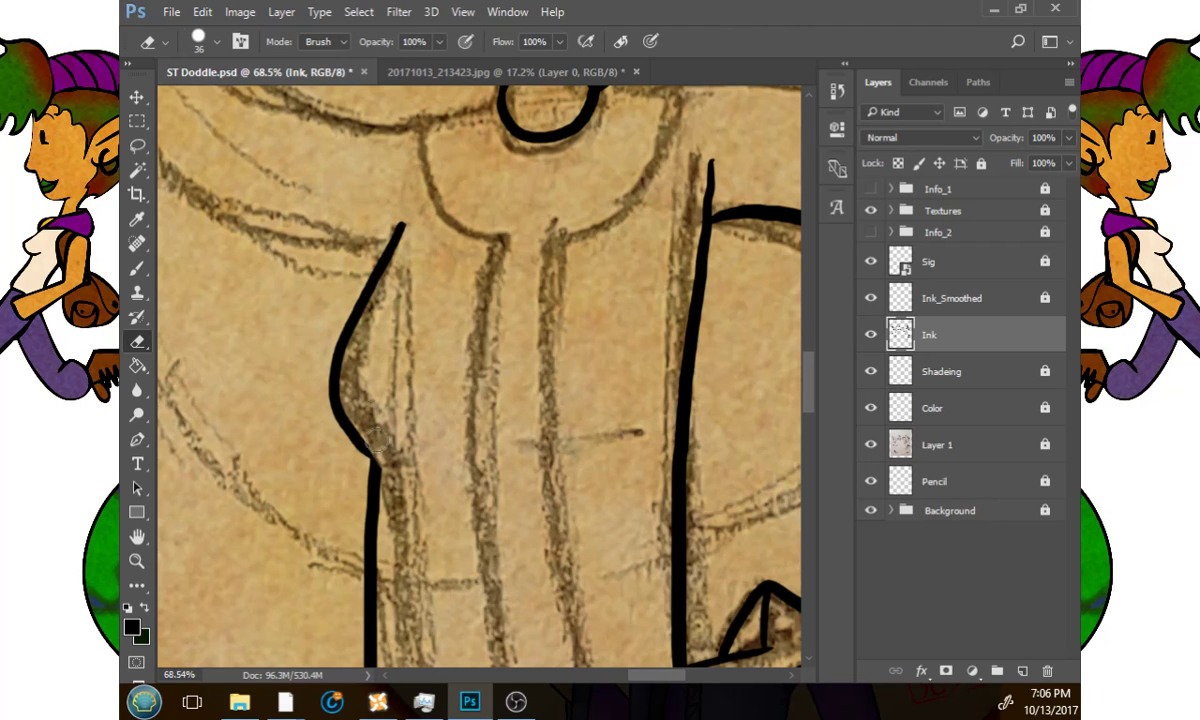
key(b)
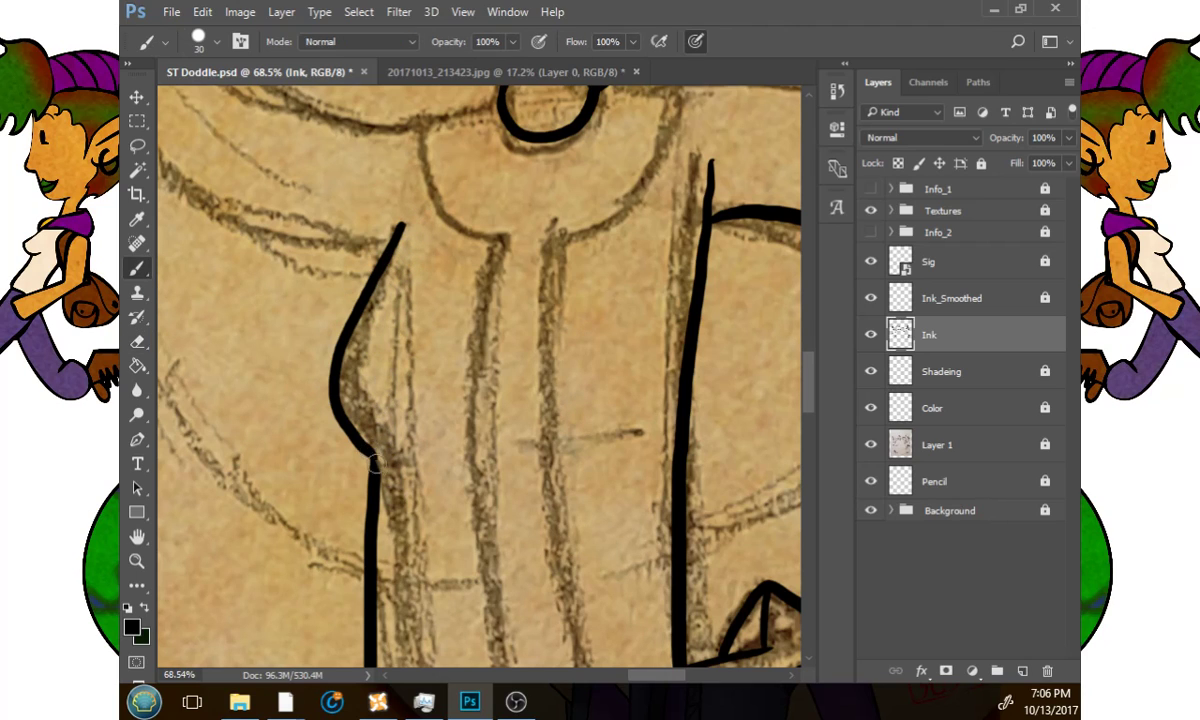
Ink the rounded collar outline below the neck on both sides, leaving a gap at its bottom centre.
mouse_move(572, 380)
mouse_down()
mouse_move(565, 273)
mouse_move(571, 407)
mouse_move(556, 419)
mouse_up()
mouse_move(480, 172)
mouse_down()
mouse_move(430, 168)
mouse_move(392, 185)
mouse_move(400, 245)
mouse_move(483, 283)
mouse_up()
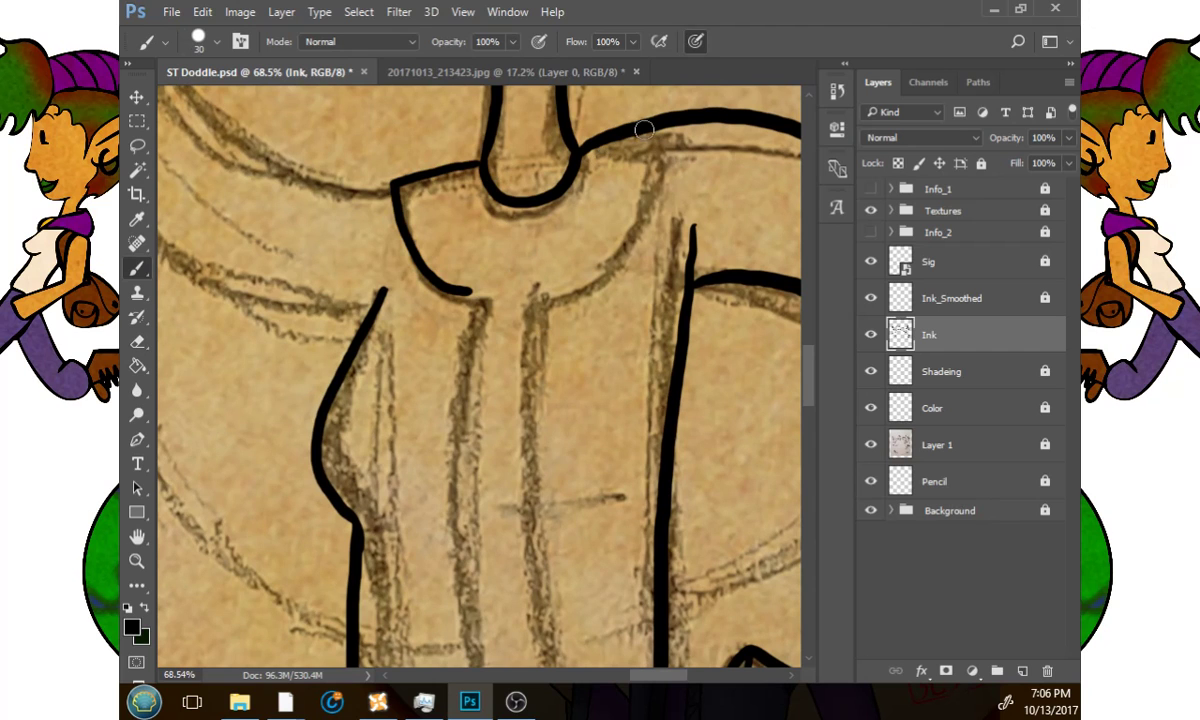
mouse_move(644, 130)
mouse_down()
mouse_move(647, 216)
mouse_move(597, 272)
mouse_move(543, 291)
mouse_move(589, 268)
mouse_move(640, 105)
mouse_up()
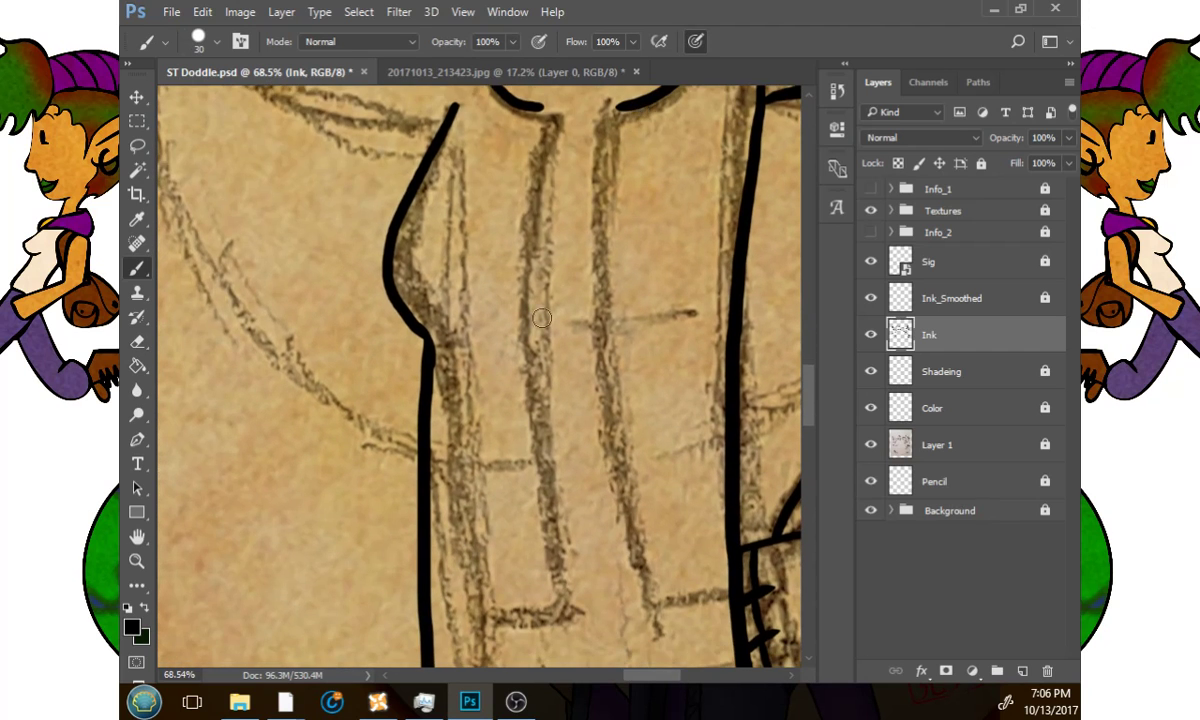
Ink two curved horizontal lines across the lower torso to form the waistband.
scroll(487, 394, down, 5)
mouse_move(390, 357)
mouse_down()
mouse_move(460, 371)
mouse_move(585, 361)
mouse_move(688, 330)
mouse_up()
mouse_move(402, 450)
mouse_down()
mouse_move(493, 458)
mouse_move(642, 433)
mouse_move(690, 410)
mouse_move(681, 592)
mouse_up()
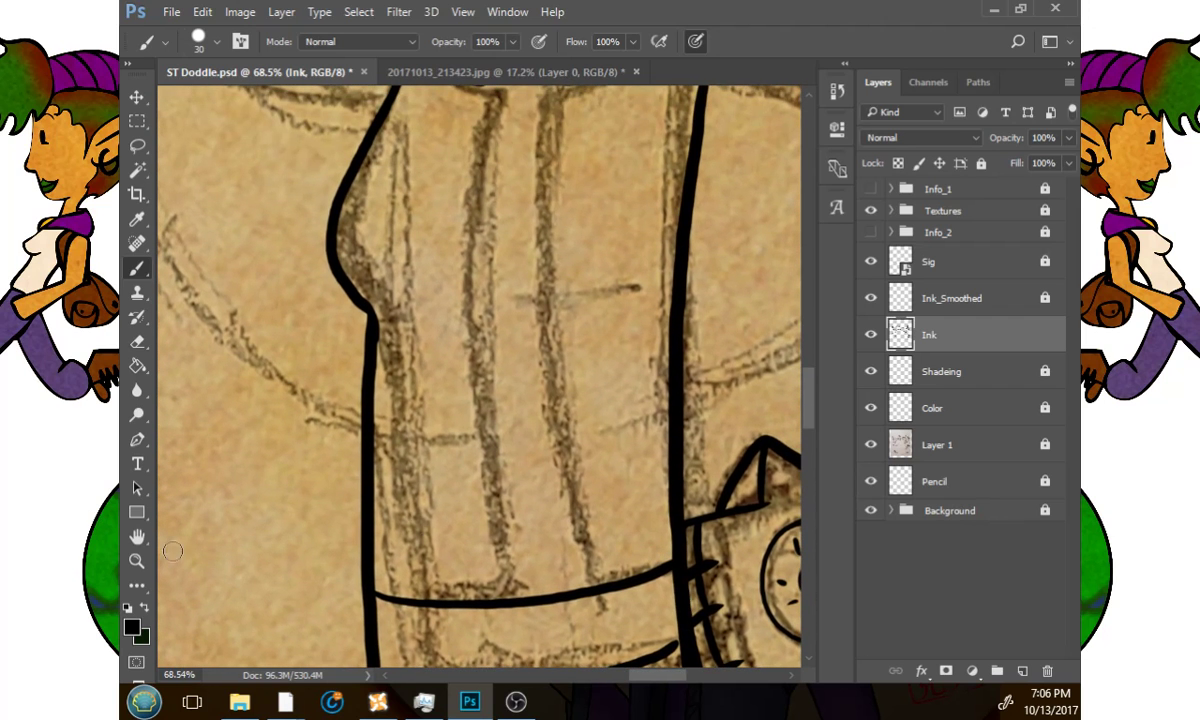
click(137, 561)
drag(570, 484, 629, 423)
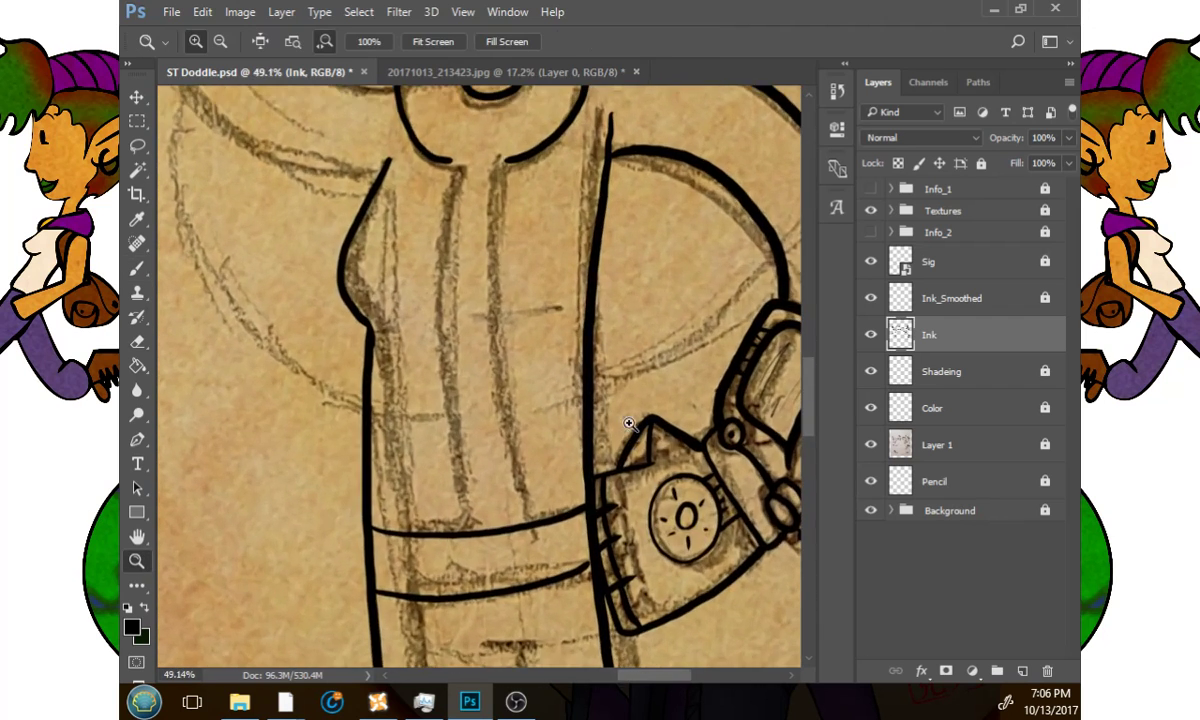
click(137, 268)
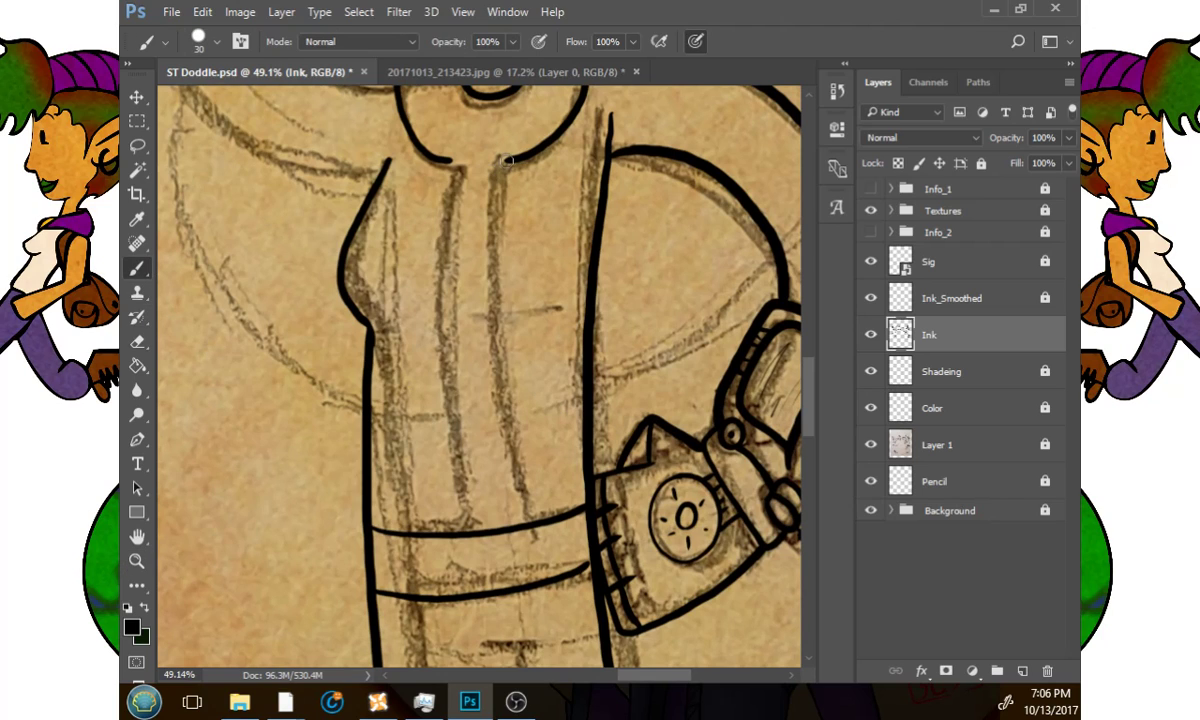
mouse_move(498, 188)
mouse_down()
mouse_move(489, 342)
mouse_move(507, 515)
mouse_up()
key(ctrl+z)
mouse_move(437, 535)
mouse_down()
mouse_move(430, 426)
mouse_move(448, 158)
mouse_move(487, 258)
mouse_move(467, 495)
mouse_up()
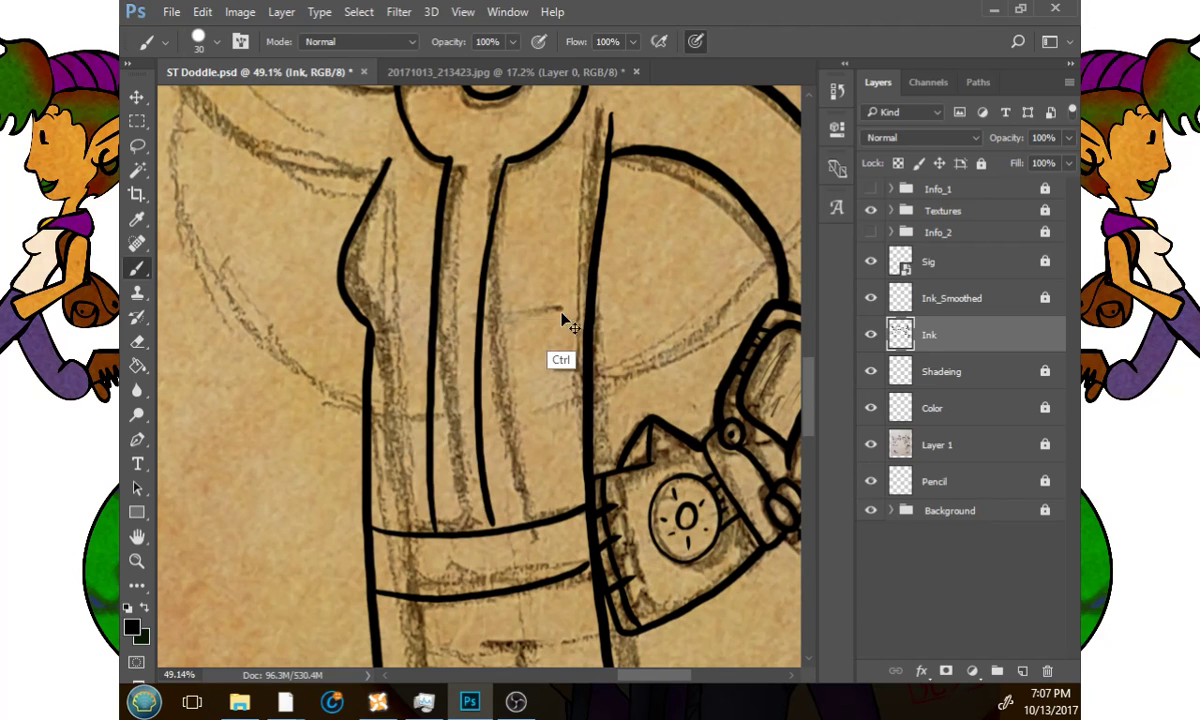
key(ctrl+alt+z)
key(ctrl+alt+z)
mouse_move(449, 160)
mouse_down()
mouse_move(425, 285)
mouse_move(428, 470)
mouse_move(442, 512)
mouse_up()
key(ctrl+alt+z)
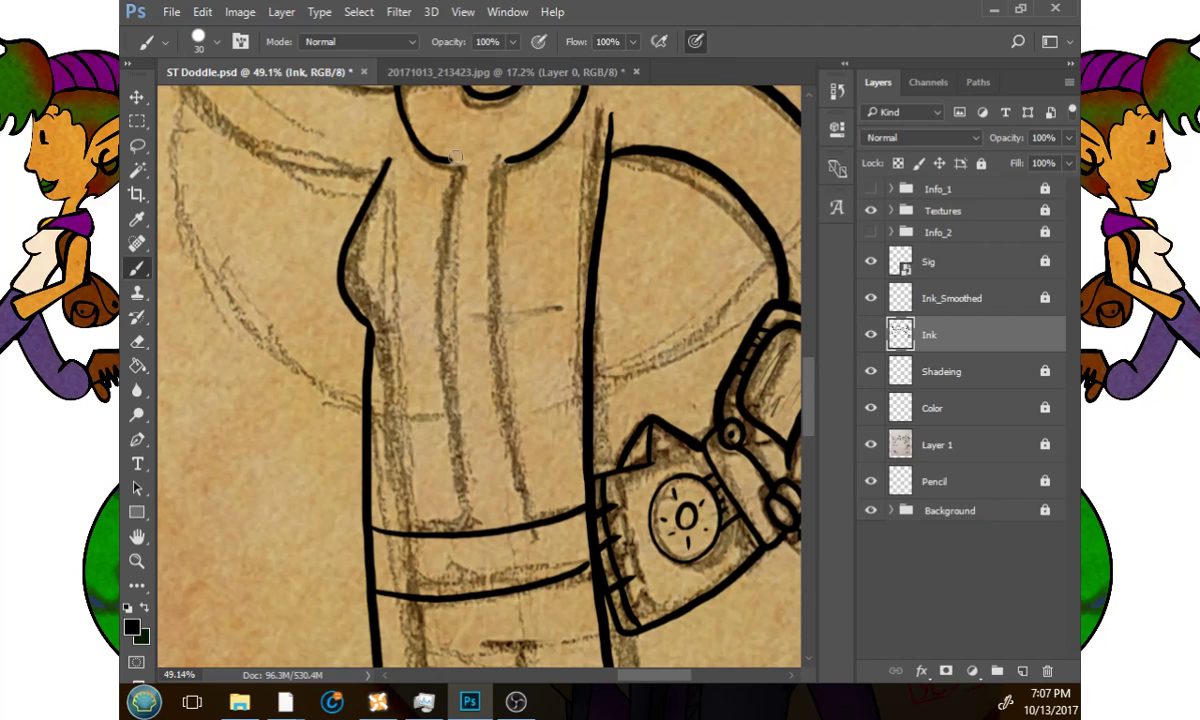
Ink two long, slightly curved lines running down the torso from the collar's open ends into the waistband.
mouse_move(452, 157)
mouse_down()
mouse_move(418, 391)
mouse_move(430, 566)
mouse_up()
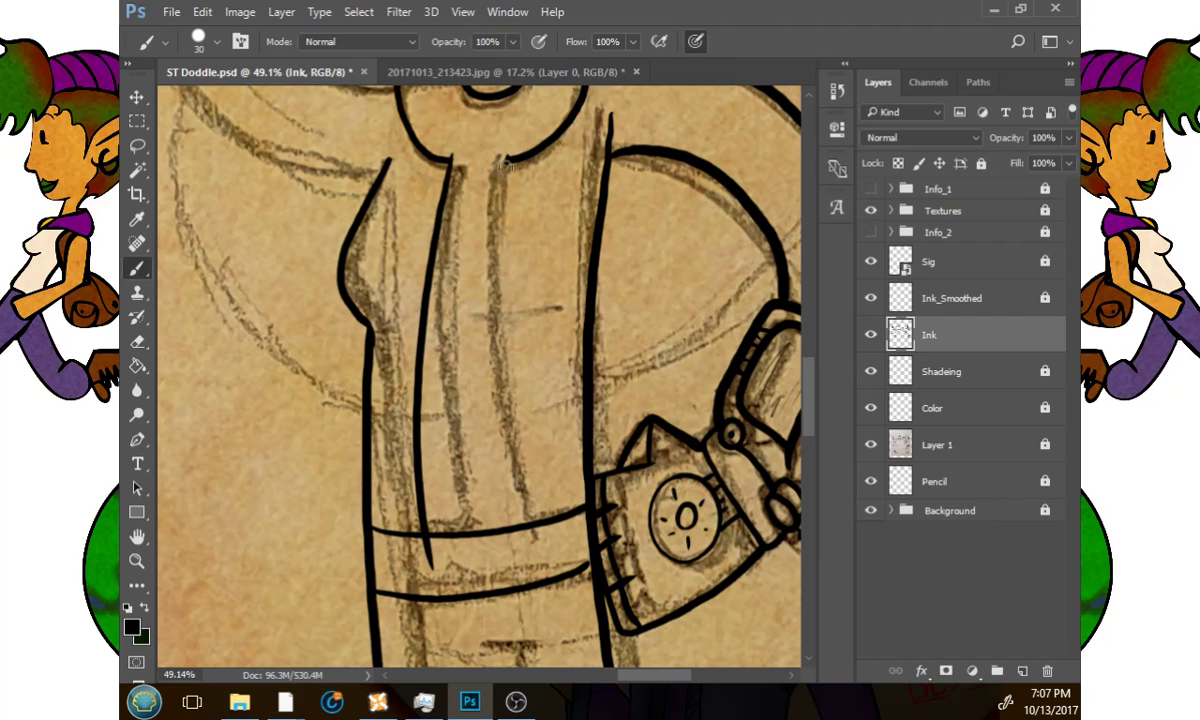
drag(478, 155, 462, 530)
key(ctrl+alt+z)
mouse_move(505, 162)
mouse_down()
mouse_move(476, 341)
mouse_move(502, 574)
mouse_up()
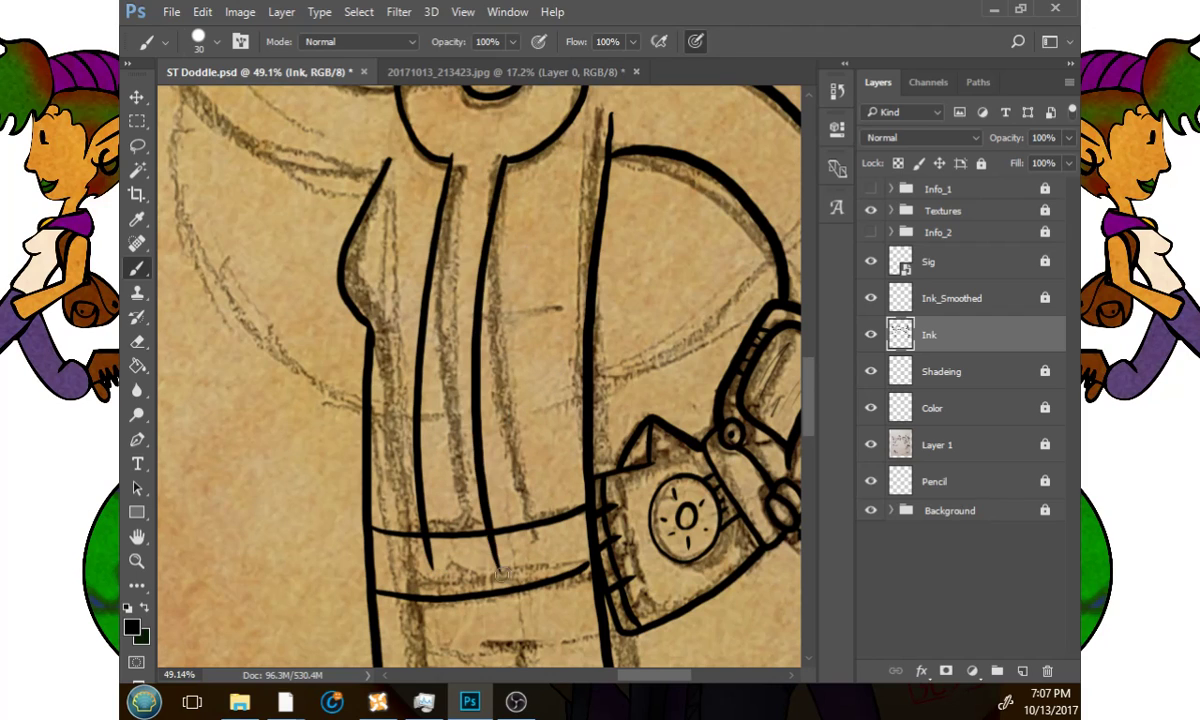
Erase the line tips overshooting both lower collar corners where the collar meets the two long torso lines.
click(137, 561)
drag(477, 164, 600, 193)
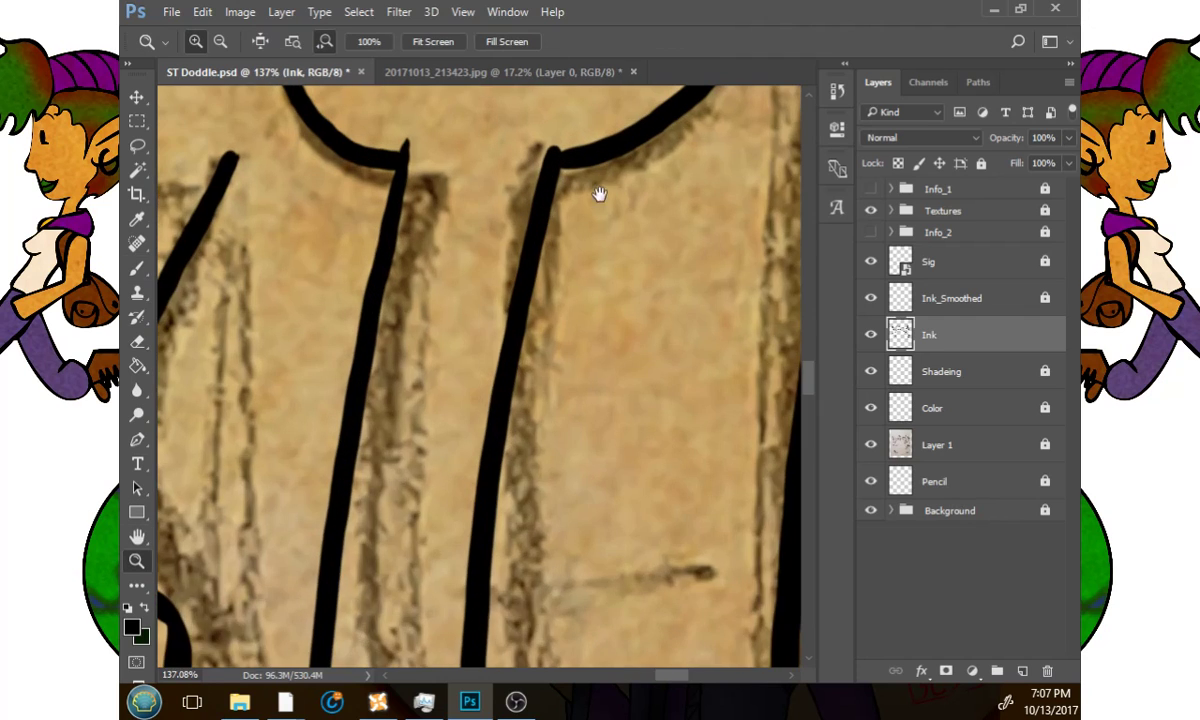
drag(520, 186, 464, 420)
click(137, 341)
click(351, 367)
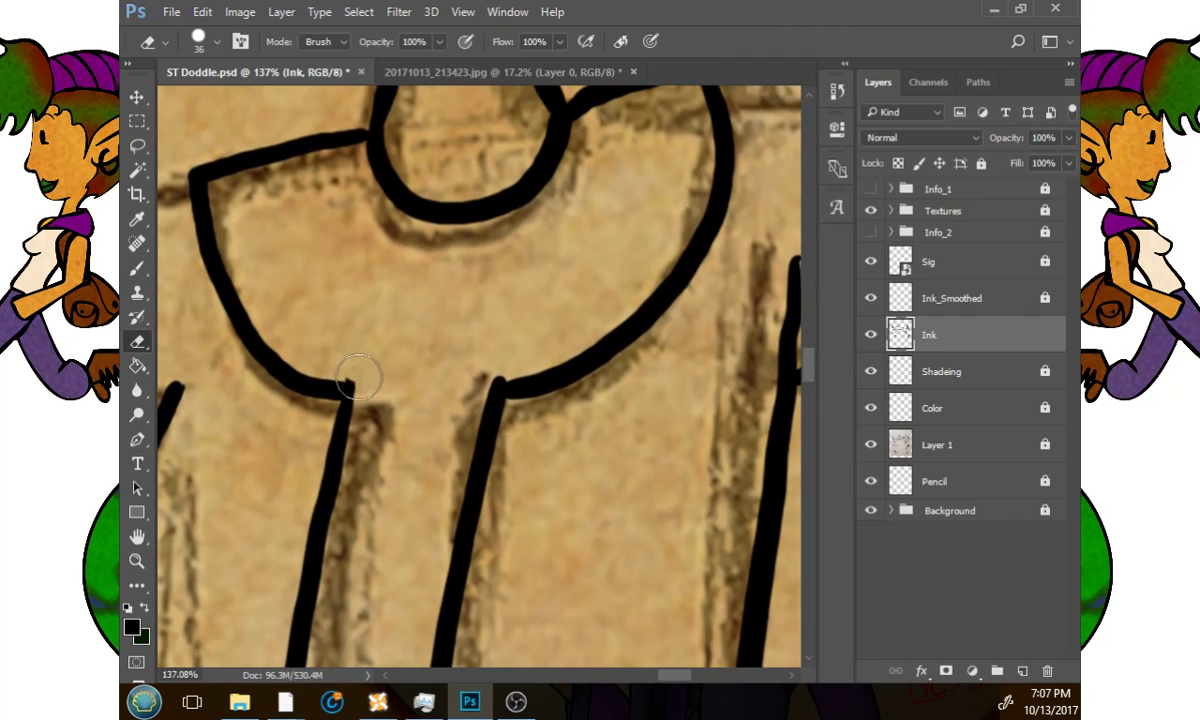
click(346, 373)
click(356, 382)
click(499, 376)
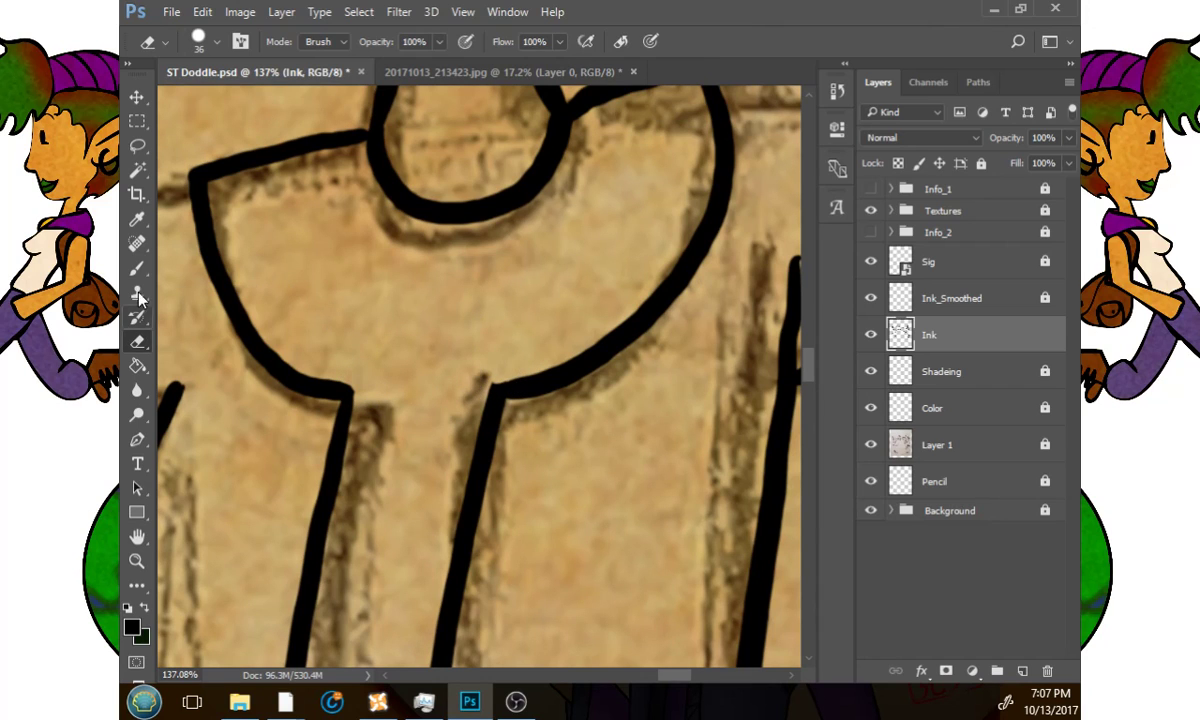
key(b)
click(485, 372)
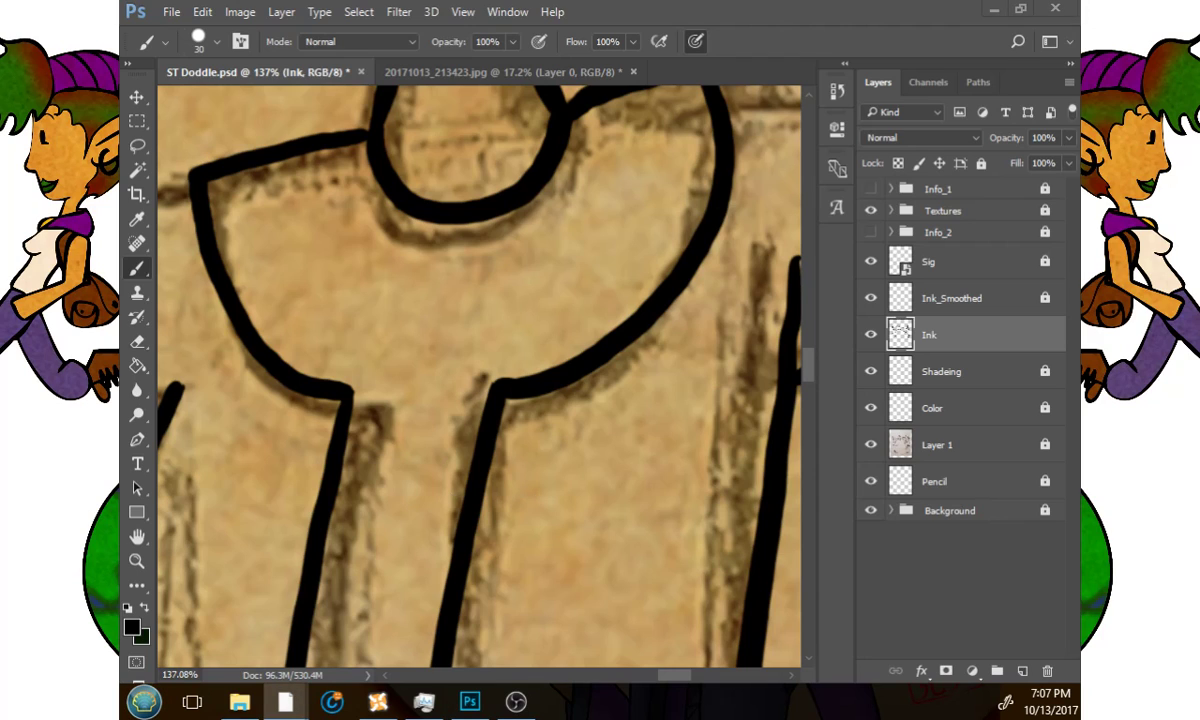
Erase the torso line ends hanging below the waistband's upper line and the waistband segment between those two lines.
double_click(137, 561)
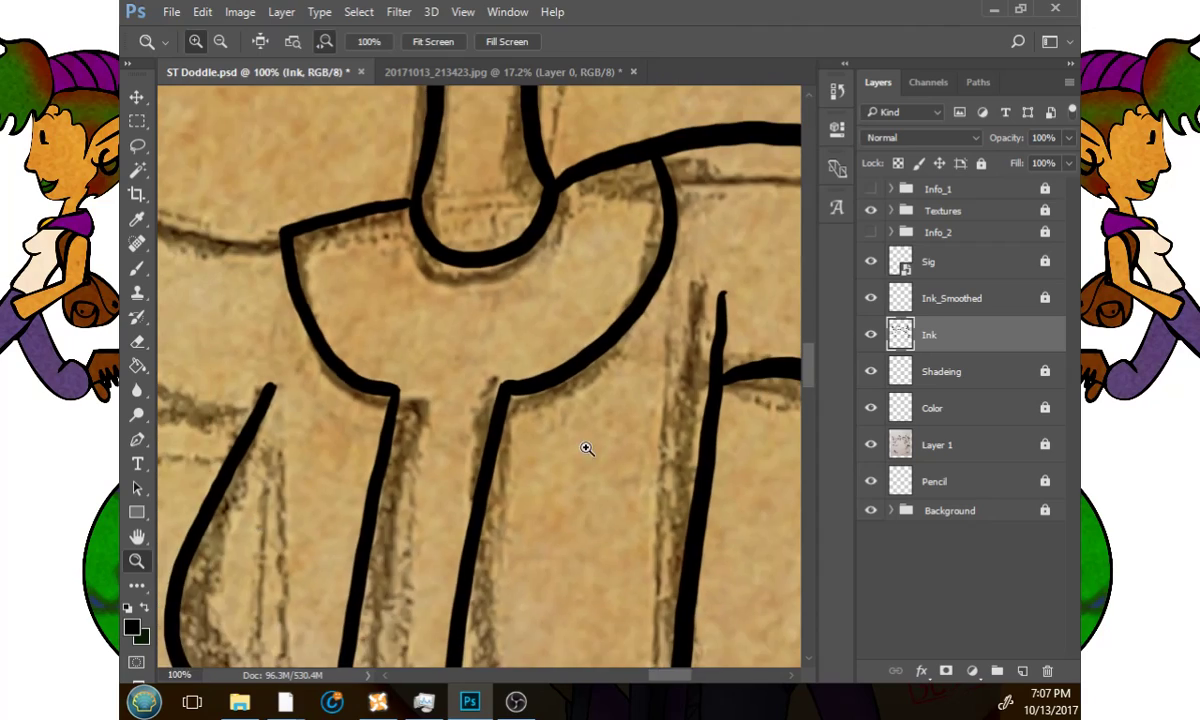
drag(586, 447, 544, 477)
drag(585, 530, 546, 424)
scroll(570, 480, down, 3)
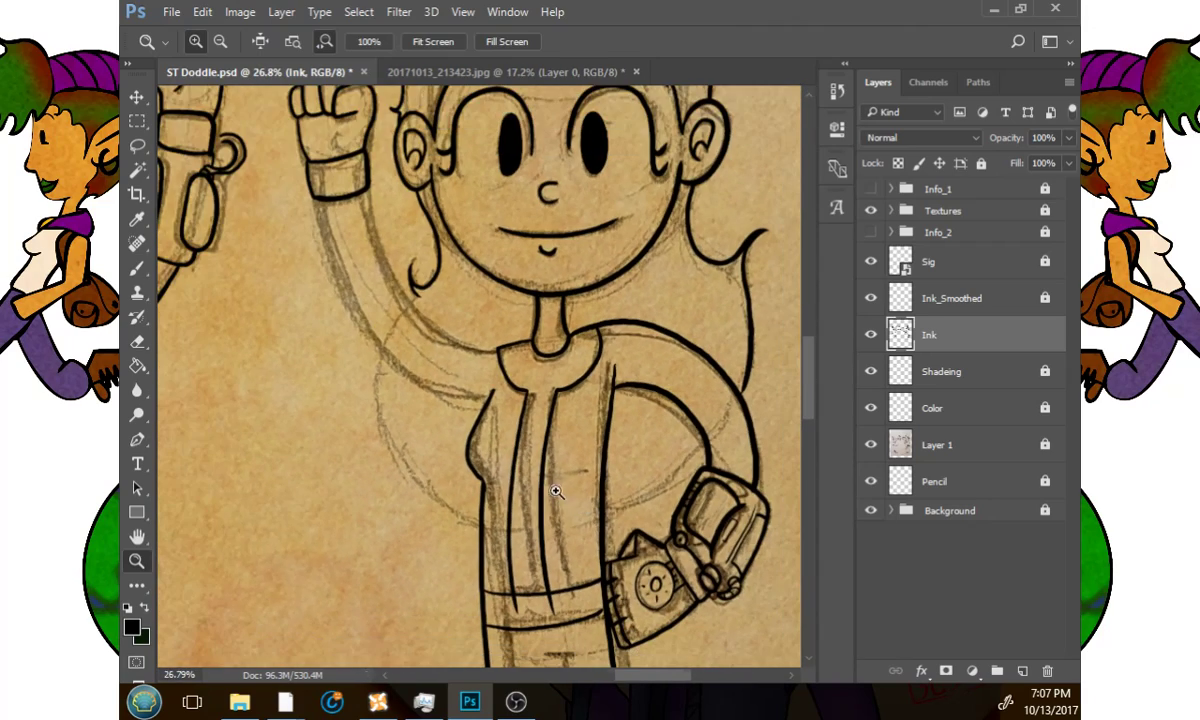
scroll(621, 477, up, 1)
scroll(617, 440, up, 2)
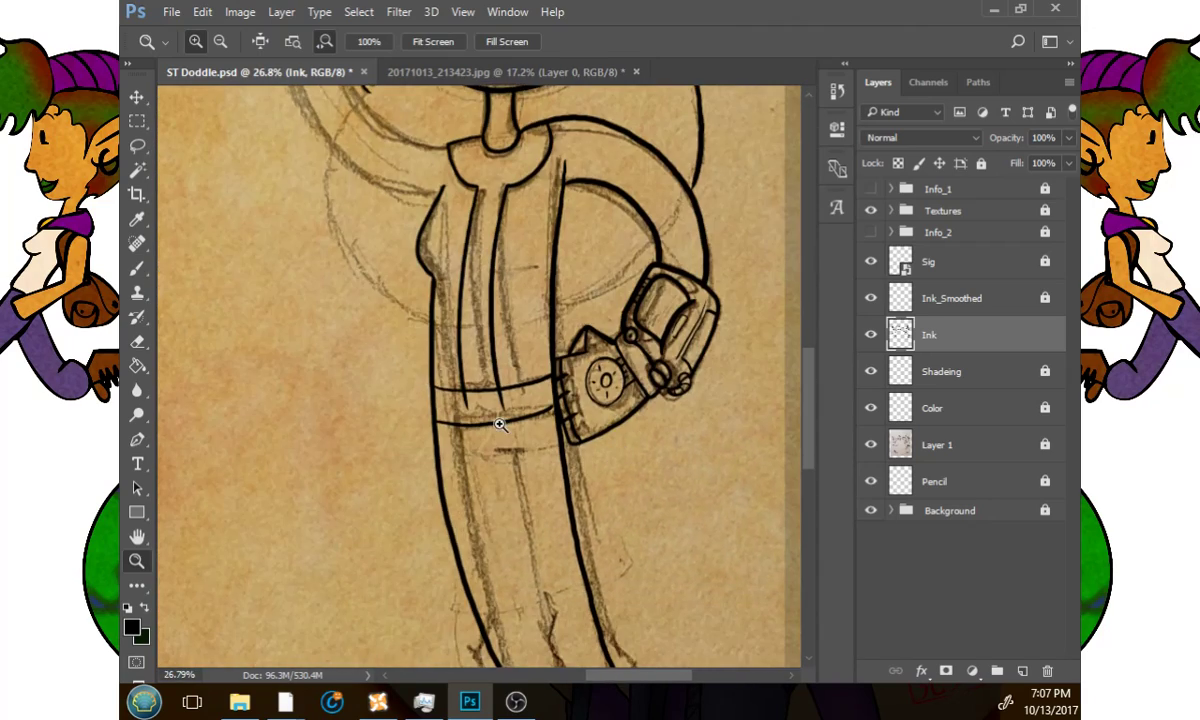
scroll(500, 420, up, 4)
drag(590, 470, 598, 500)
key(e)
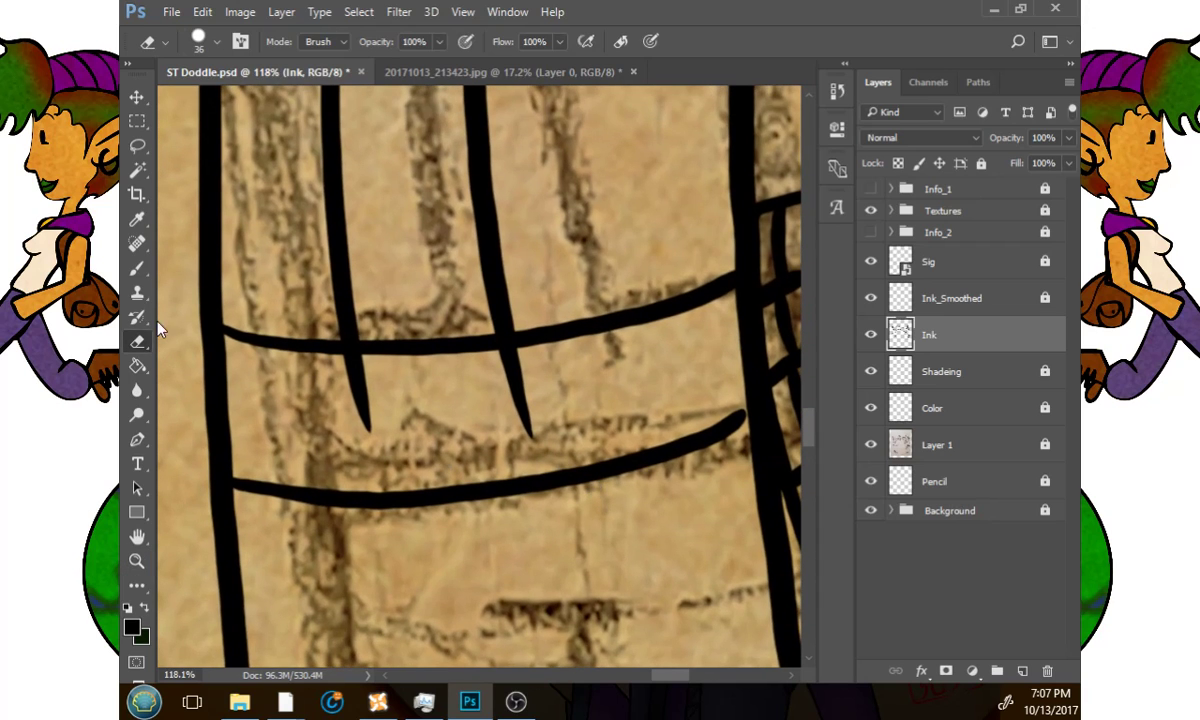
click(376, 377)
drag(376, 372, 346, 364)
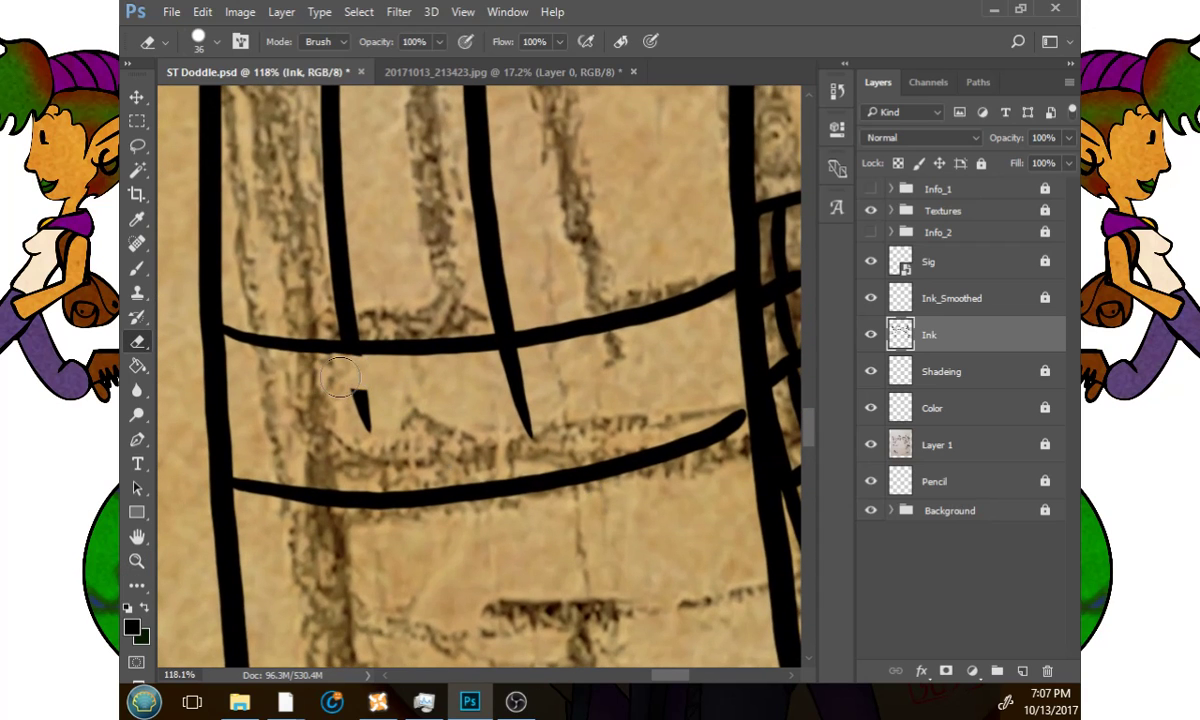
drag(345, 372, 362, 408)
mouse_move(520, 396)
mouse_down()
mouse_move(503, 361)
mouse_move(528, 364)
mouse_move(508, 367)
mouse_move(537, 442)
mouse_up()
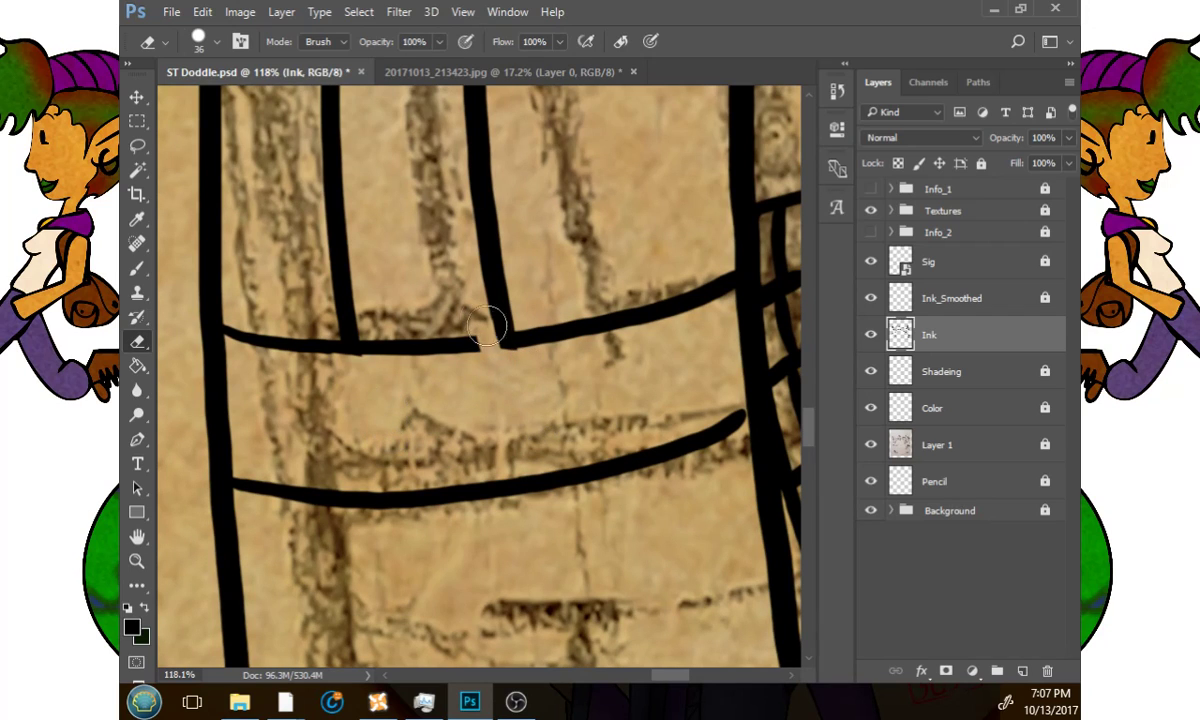
mouse_move(462, 312)
mouse_down()
mouse_move(470, 374)
mouse_move(449, 384)
mouse_move(356, 345)
mouse_up()
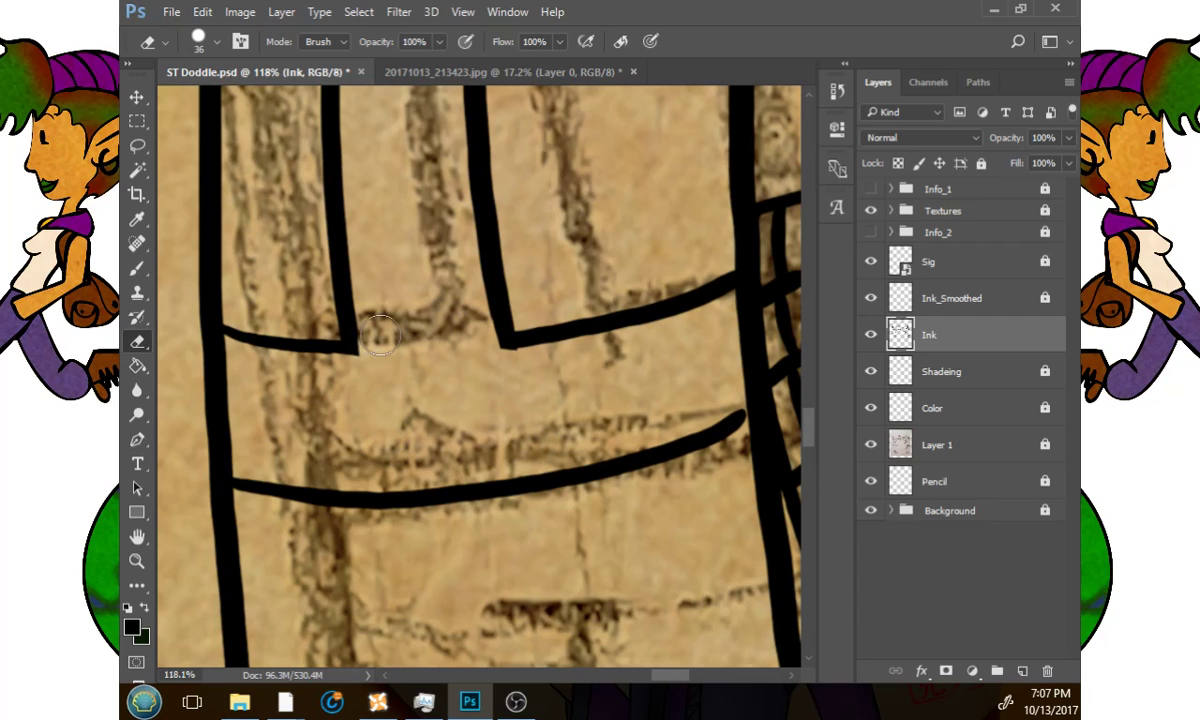
key(b)
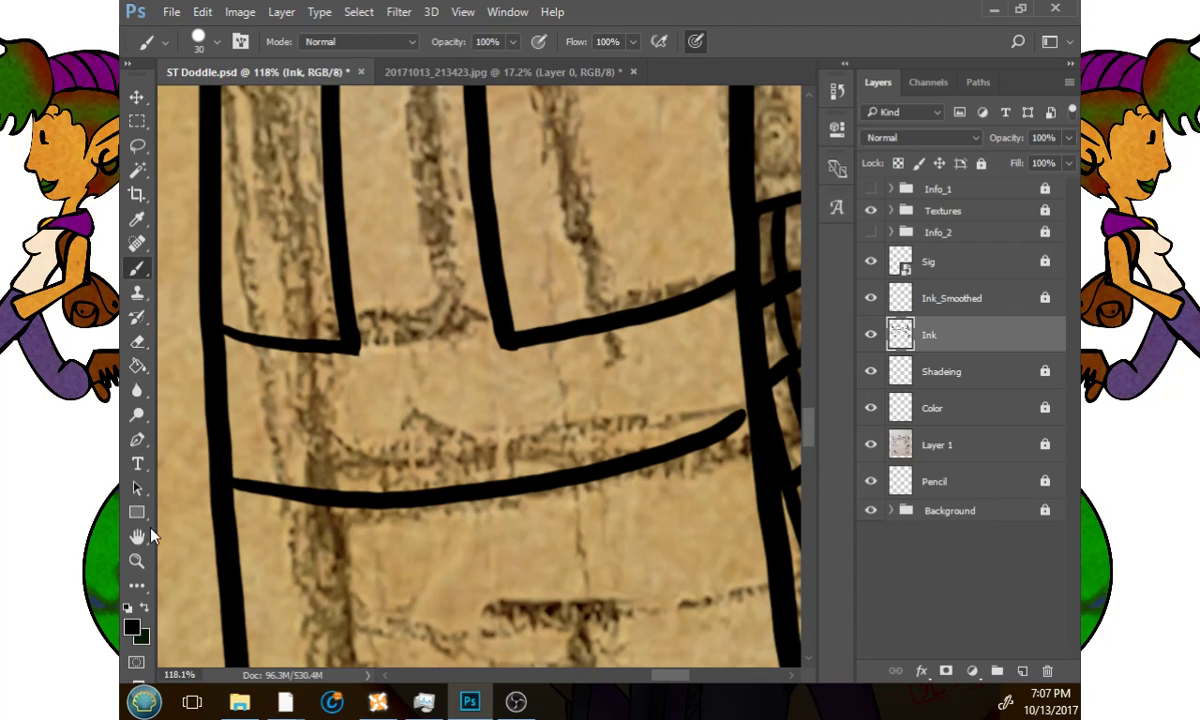
Ink the raised arm's inner outline as one smooth curve from the glove cuff to the collar, redrawing unsatisfactory strokes.
click(137, 561)
drag(548, 398, 497, 447)
drag(634, 403, 579, 509)
drag(693, 405, 599, 487)
drag(672, 479, 657, 558)
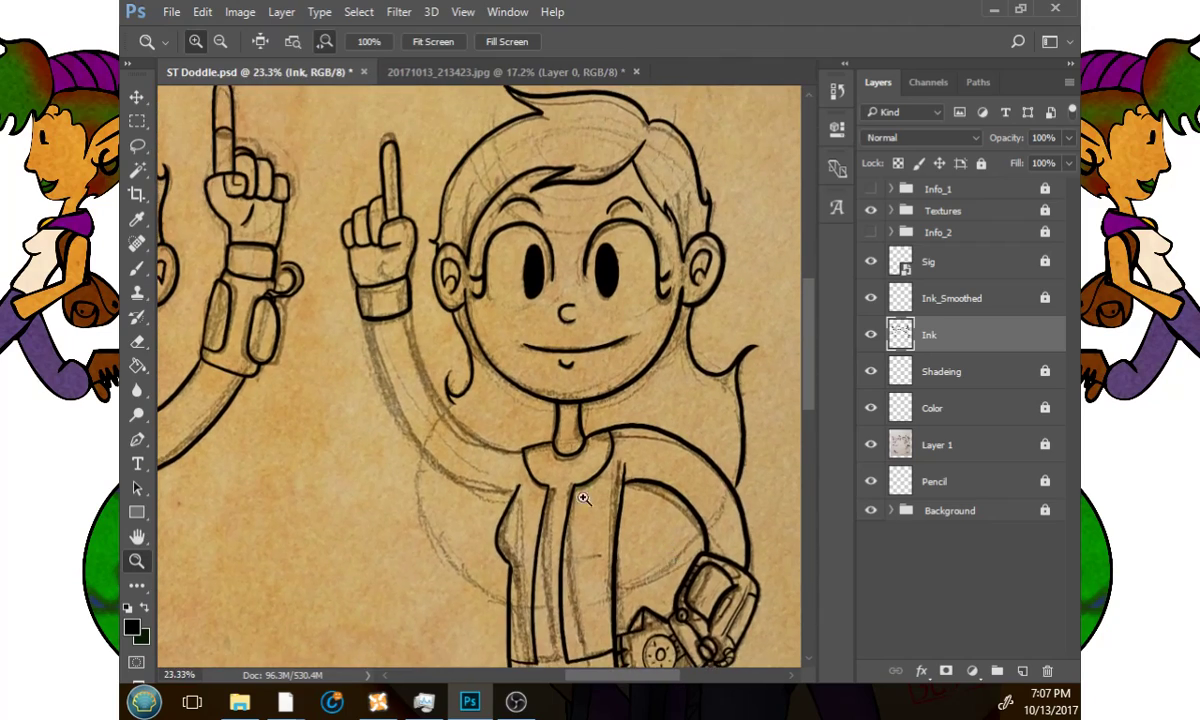
drag(587, 498, 628, 516)
key(b)
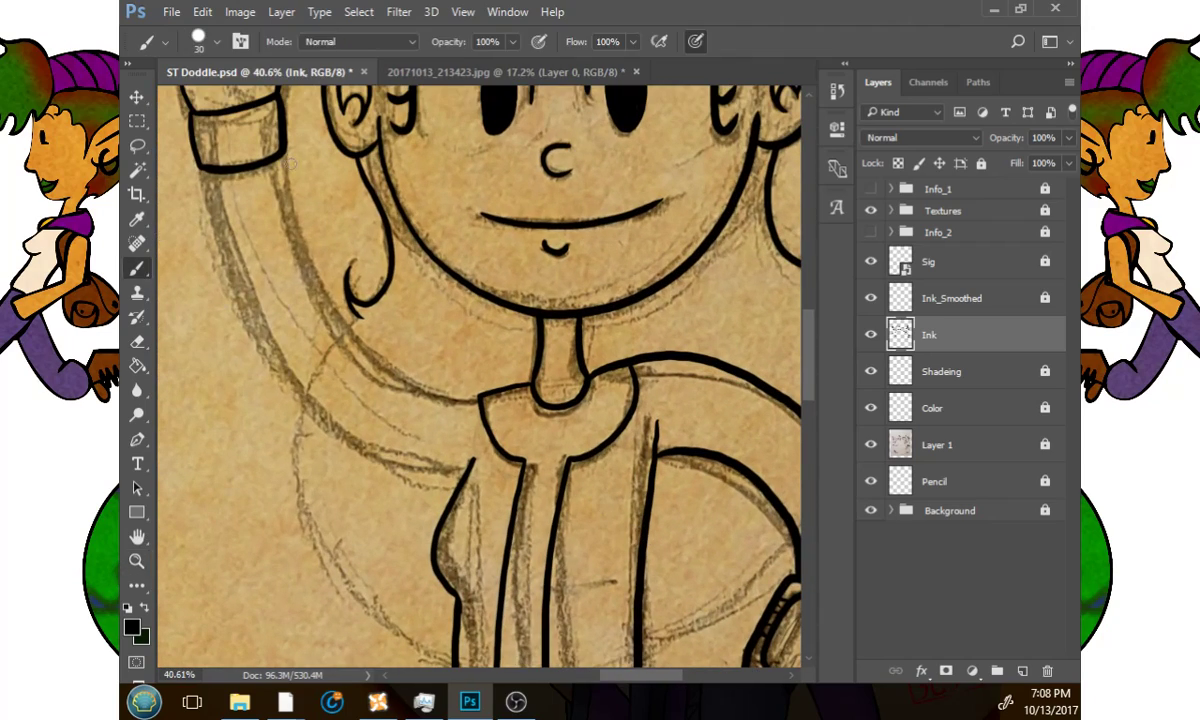
mouse_move(282, 150)
mouse_down()
mouse_move(343, 322)
mouse_move(389, 369)
mouse_move(476, 400)
mouse_up()
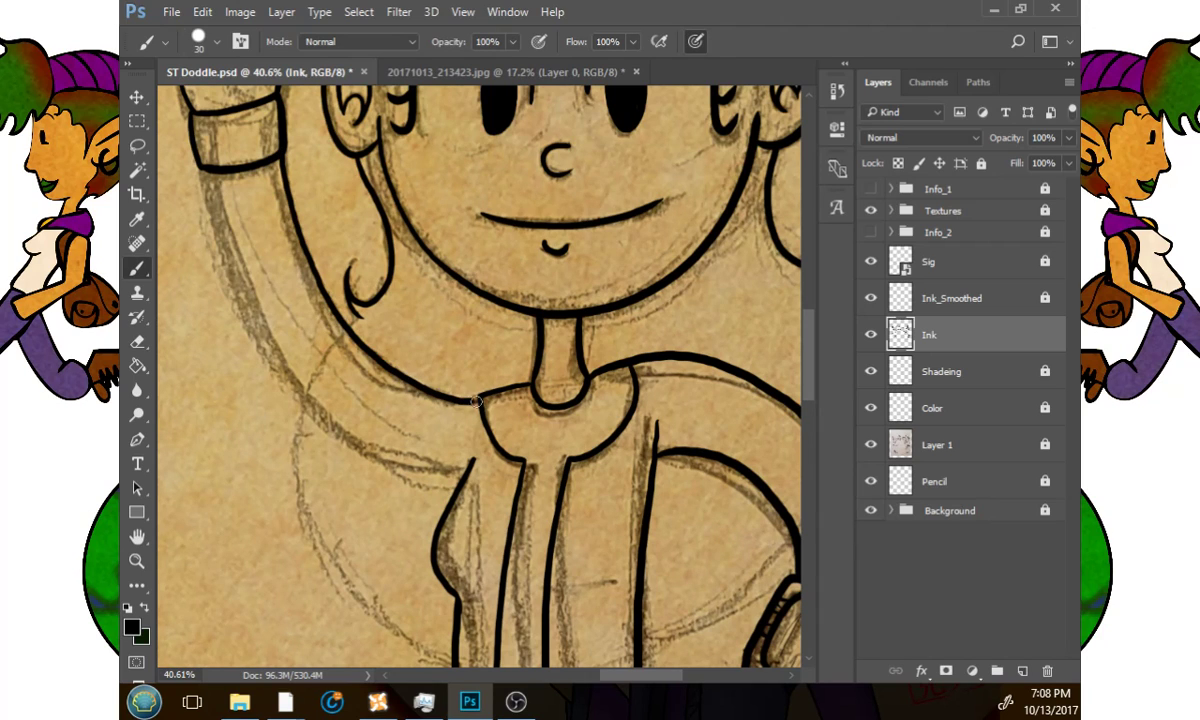
key(ctrl+z)
drag(282, 153, 306, 245)
key(ctrl+z)
mouse_move(281, 173)
mouse_down()
mouse_move(298, 272)
mouse_move(362, 352)
mouse_move(468, 400)
mouse_up()
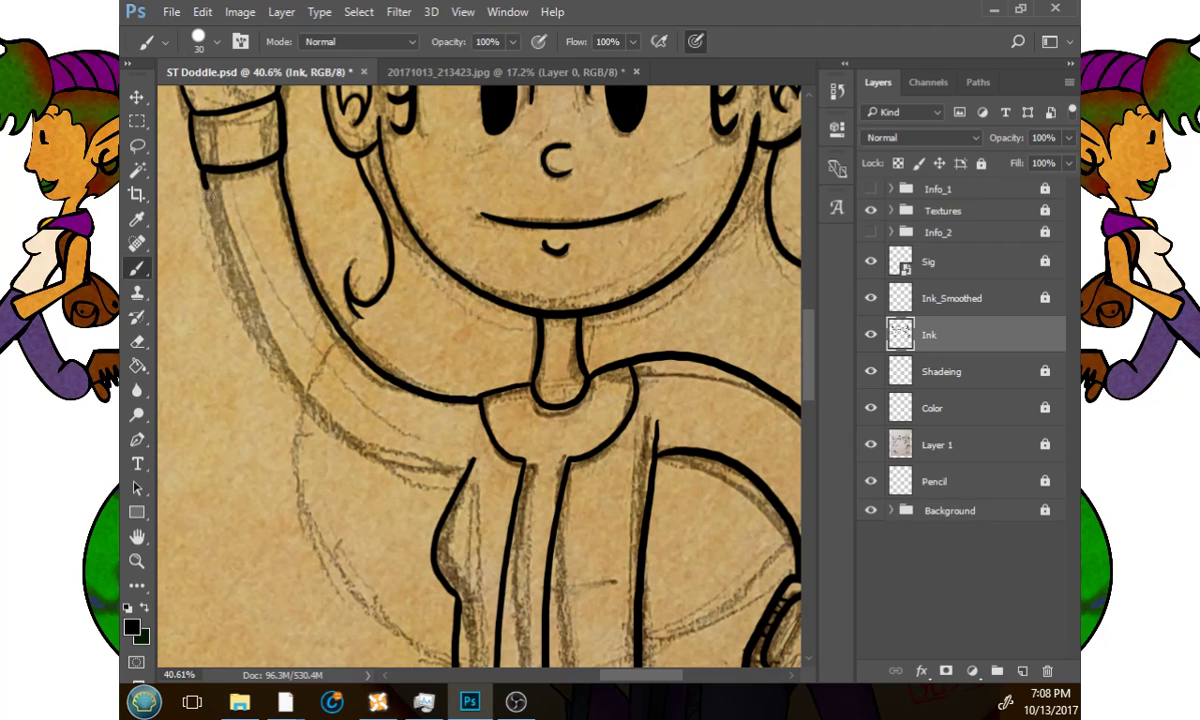
Ink the raised arm's outer outline from the glove cuff to the torso's shoulder point, replacing the first stroke.
mouse_move(195, 178)
mouse_down()
mouse_move(246, 338)
mouse_move(328, 428)
mouse_move(452, 460)
mouse_up()
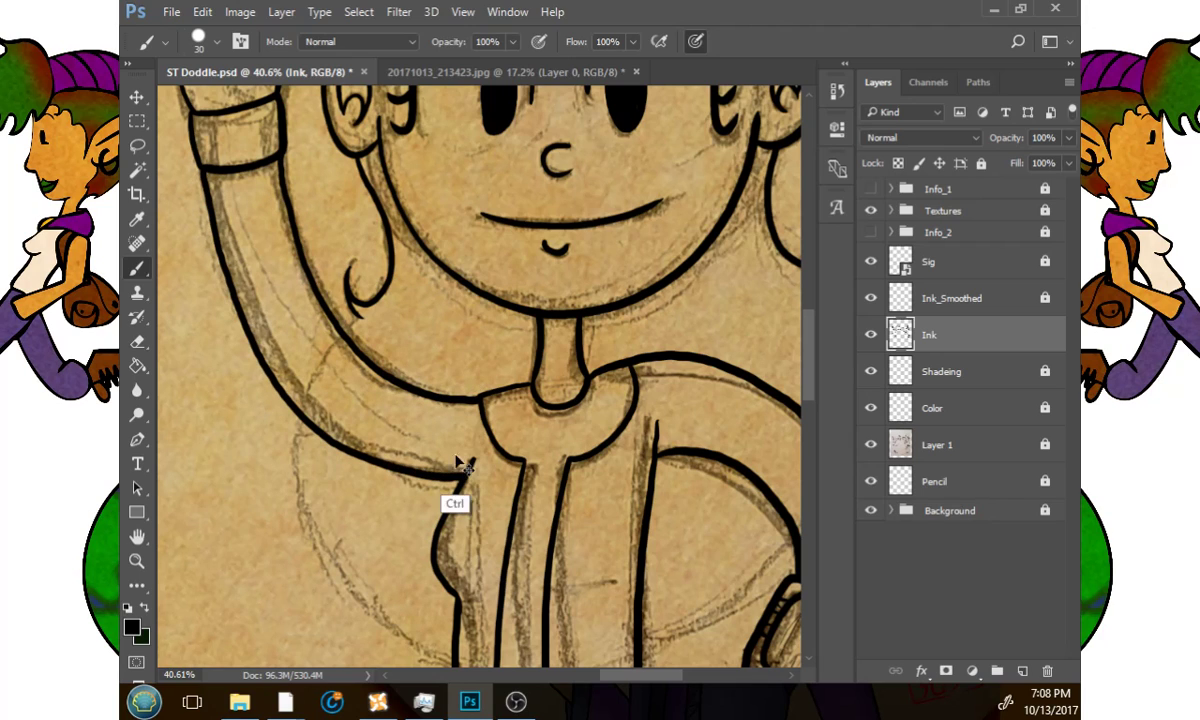
key(ctrl+z)
mouse_move(206, 169)
mouse_down()
mouse_move(214, 255)
mouse_move(283, 383)
mouse_move(365, 443)
mouse_move(450, 482)
mouse_up()
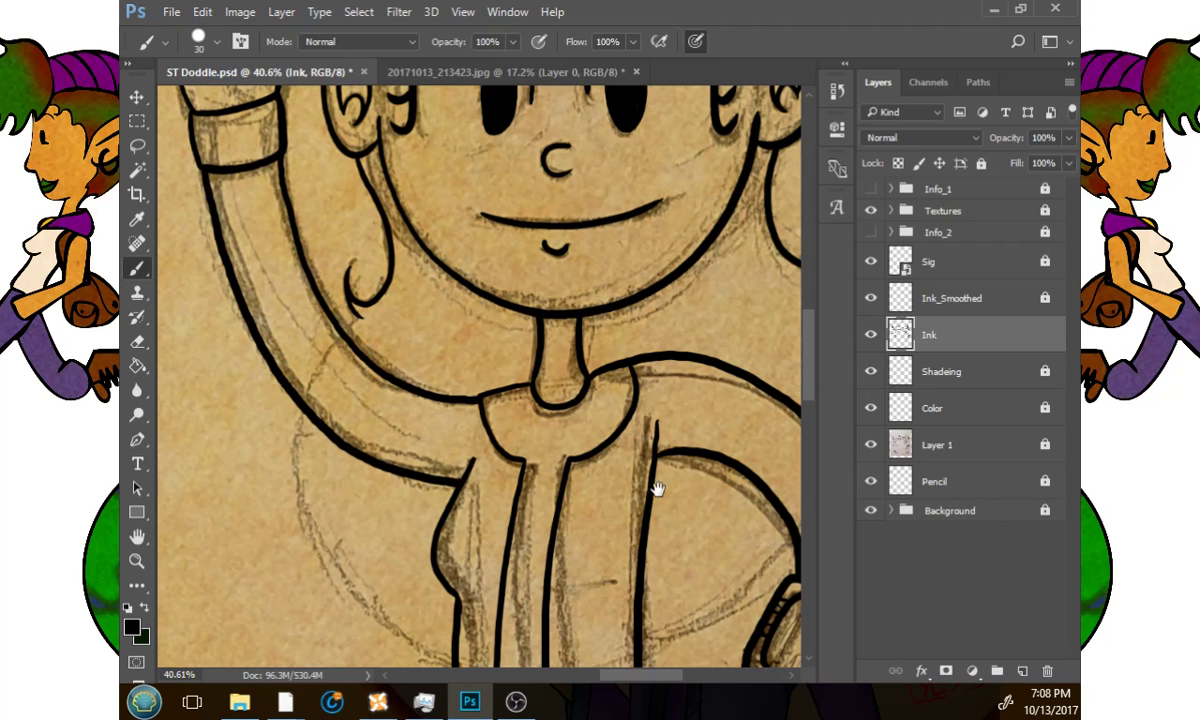
Erase the torso outline's tip protruding above the lowered arm's underside and ink a short extension at the armpit.
drag(657, 488, 578, 455)
drag(635, 488, 646, 385)
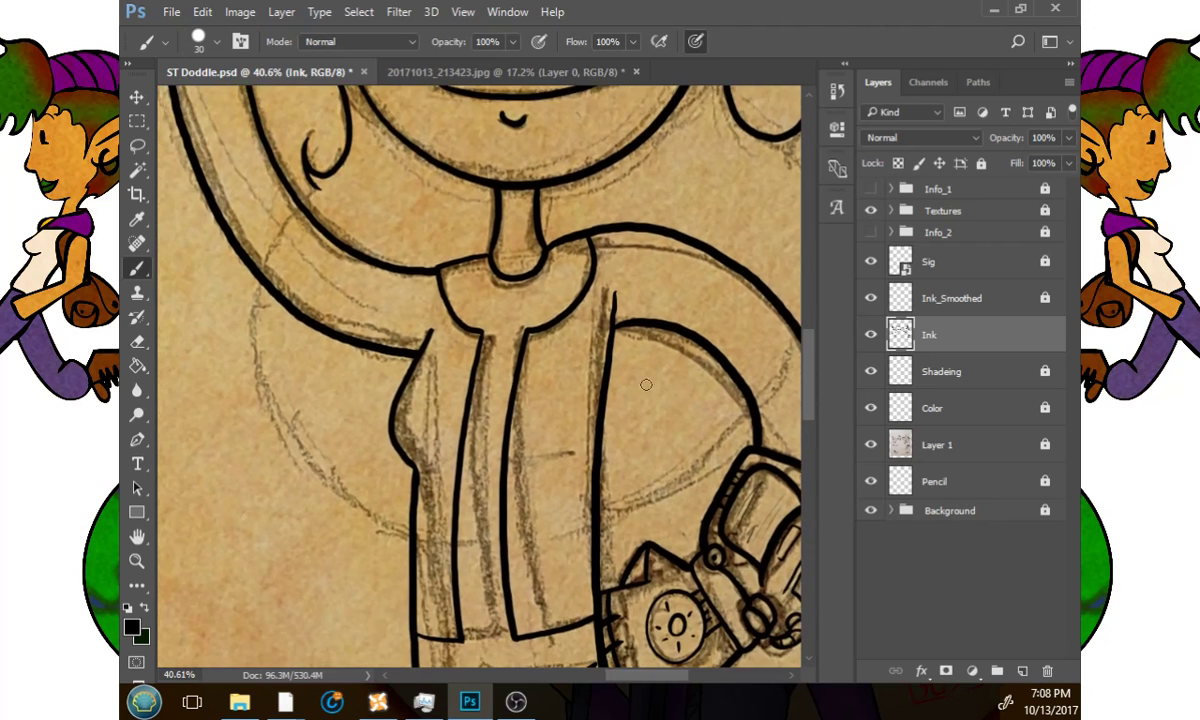
click(137, 341)
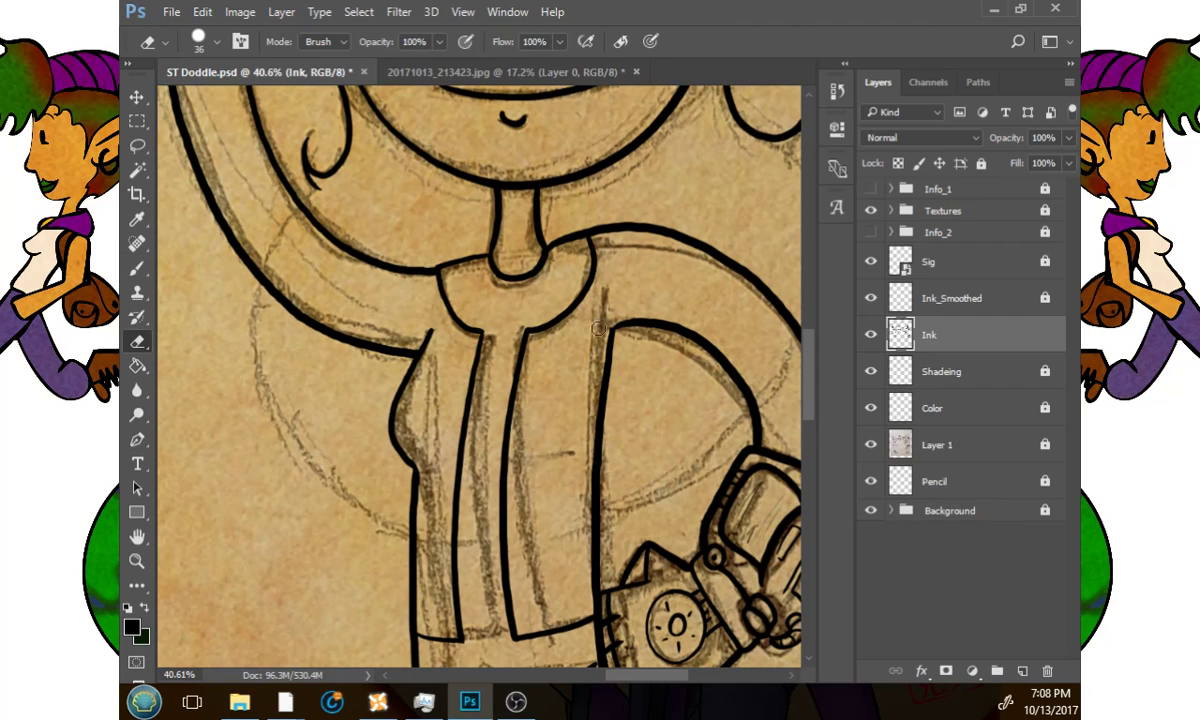
key(b)
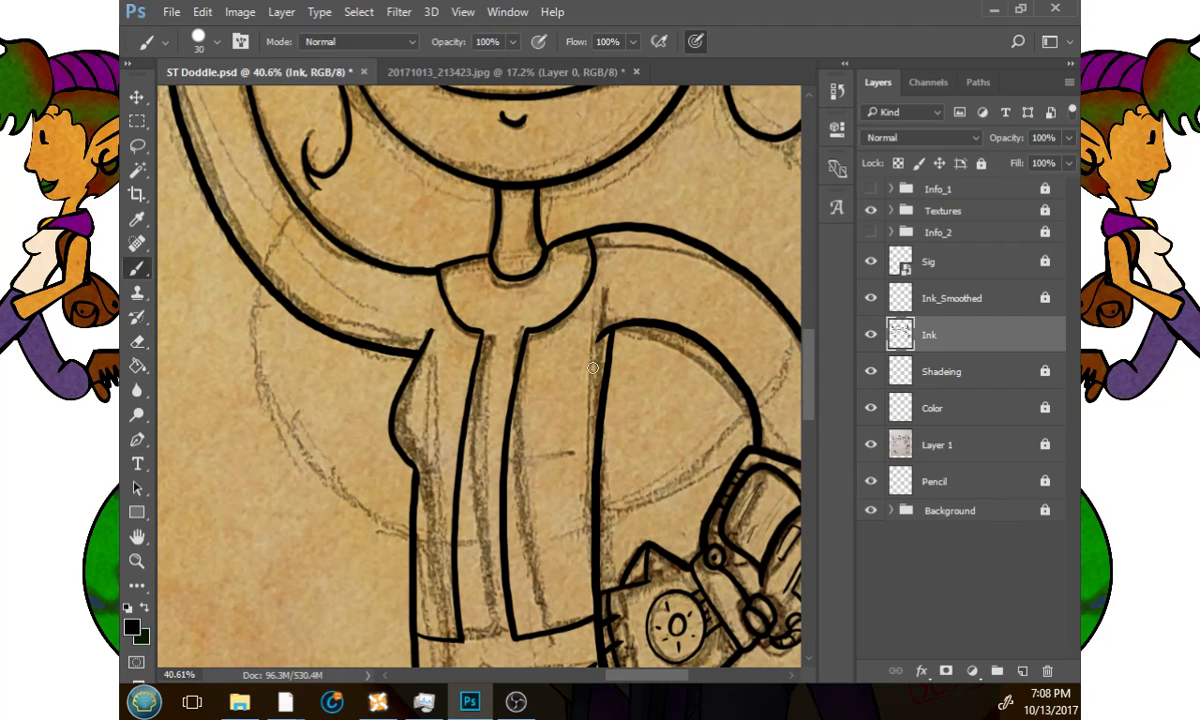
On the other character, erase the torso line's protruding tip and the upper inner curve of the bent arm.
drag(447, 417, 420, 466)
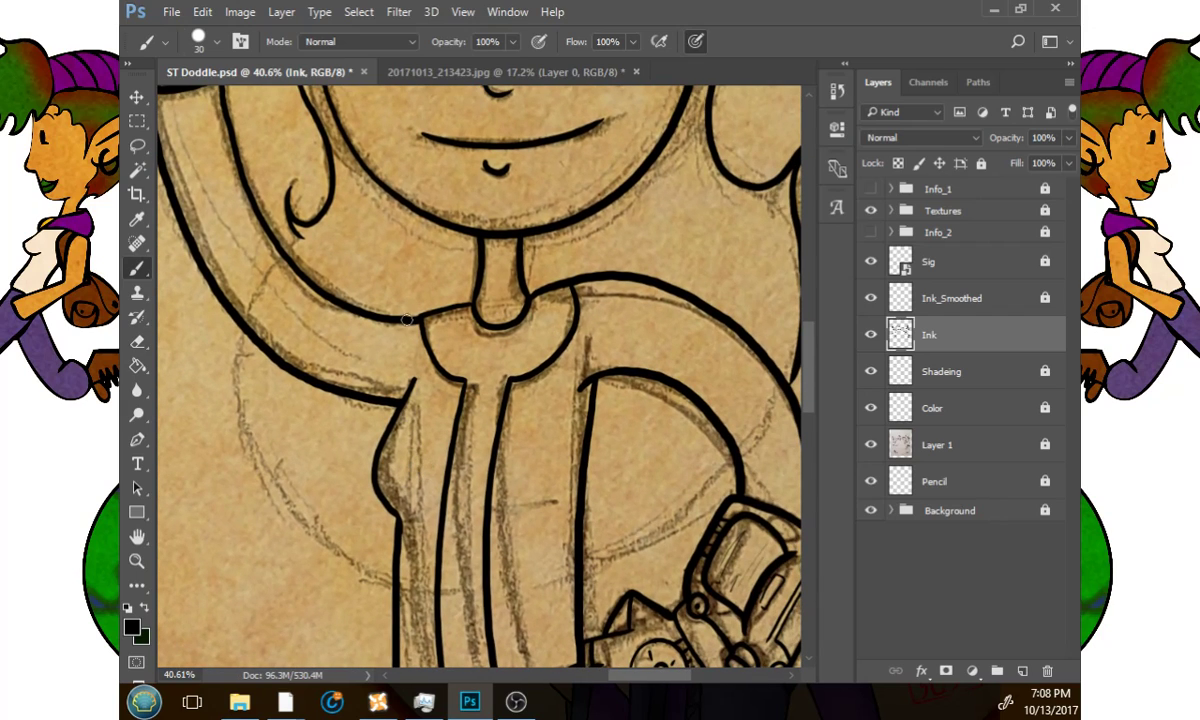
mouse_move(290, 260)
mouse_down()
mouse_move(517, 402)
mouse_move(530, 490)
mouse_move(648, 380)
mouse_move(656, 356)
mouse_up()
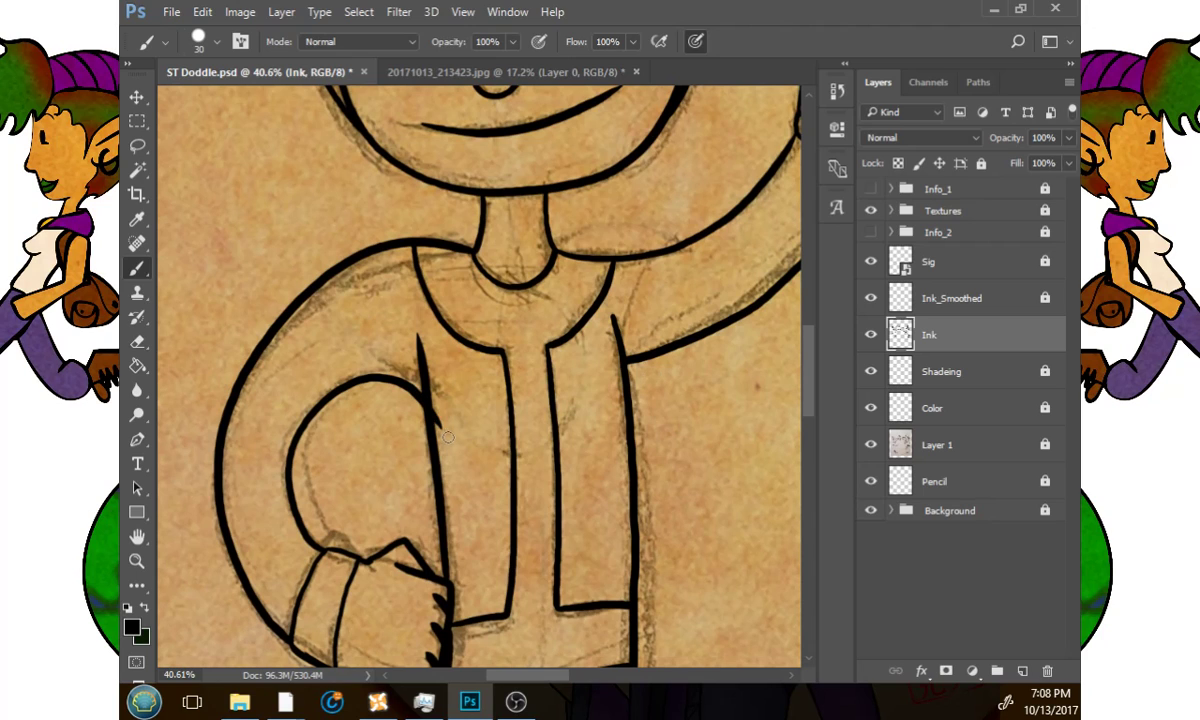
click(145, 346)
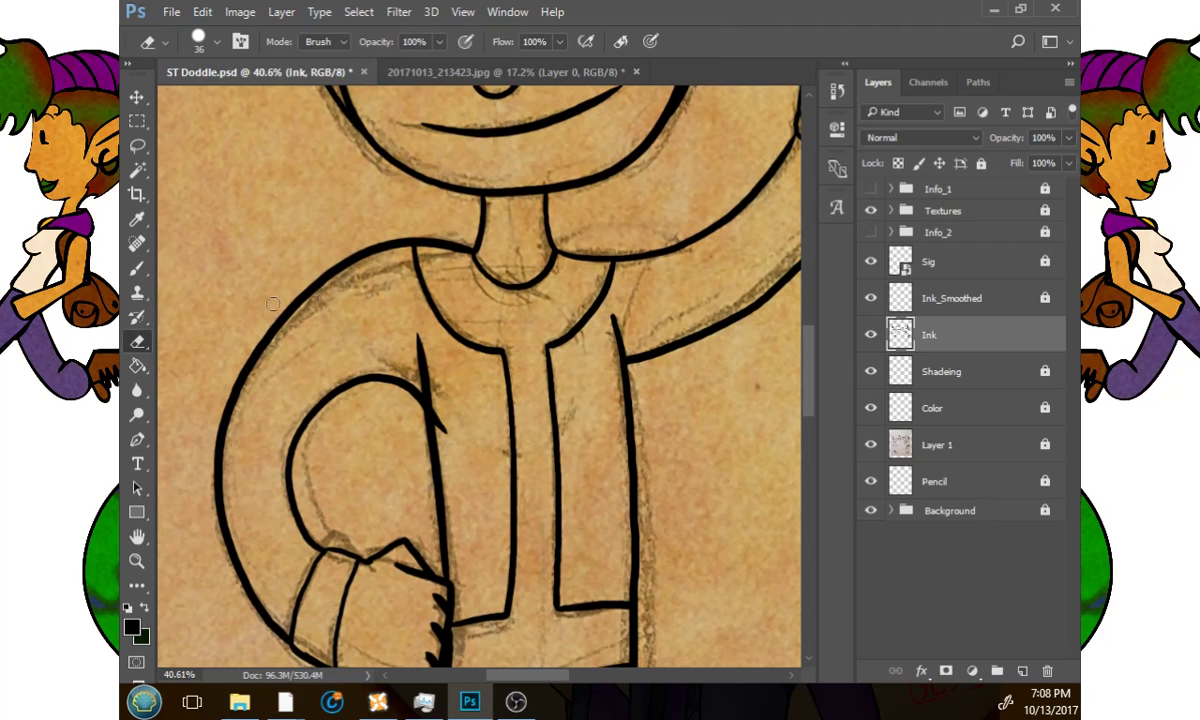
drag(425, 387, 411, 325)
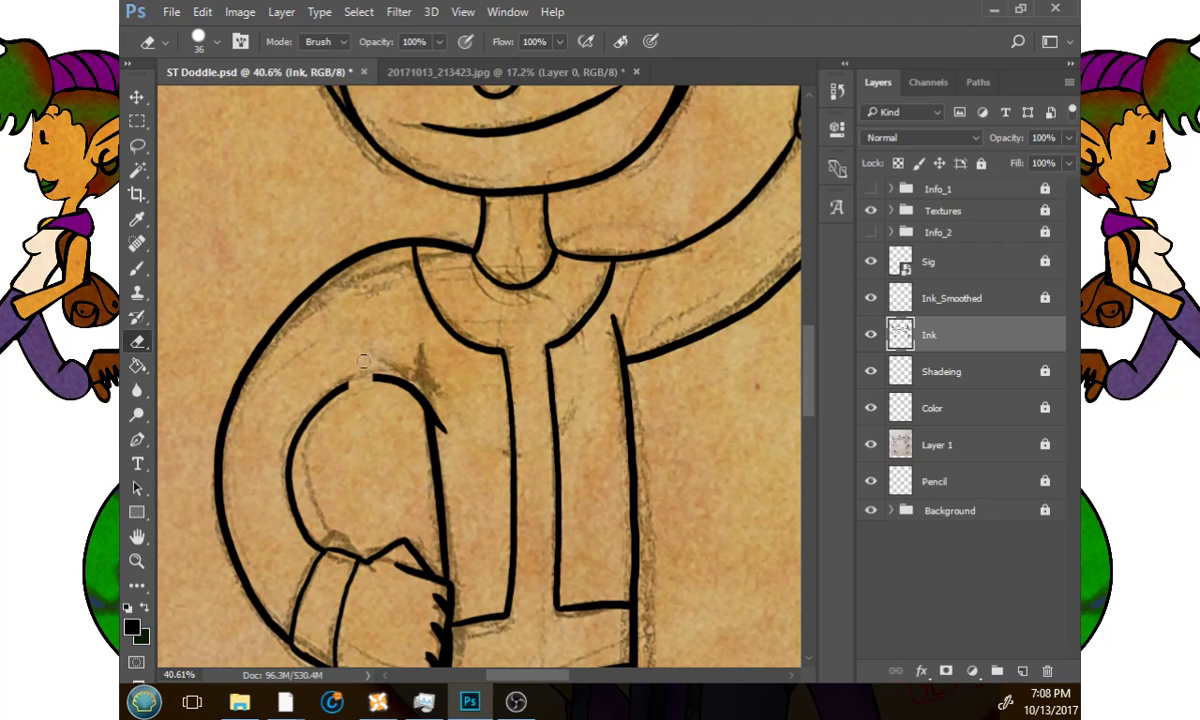
drag(398, 385, 443, 428)
Redraw the bent arm's inner curve up to the torso side line and erase its overshoot at the armpit.
key(b)
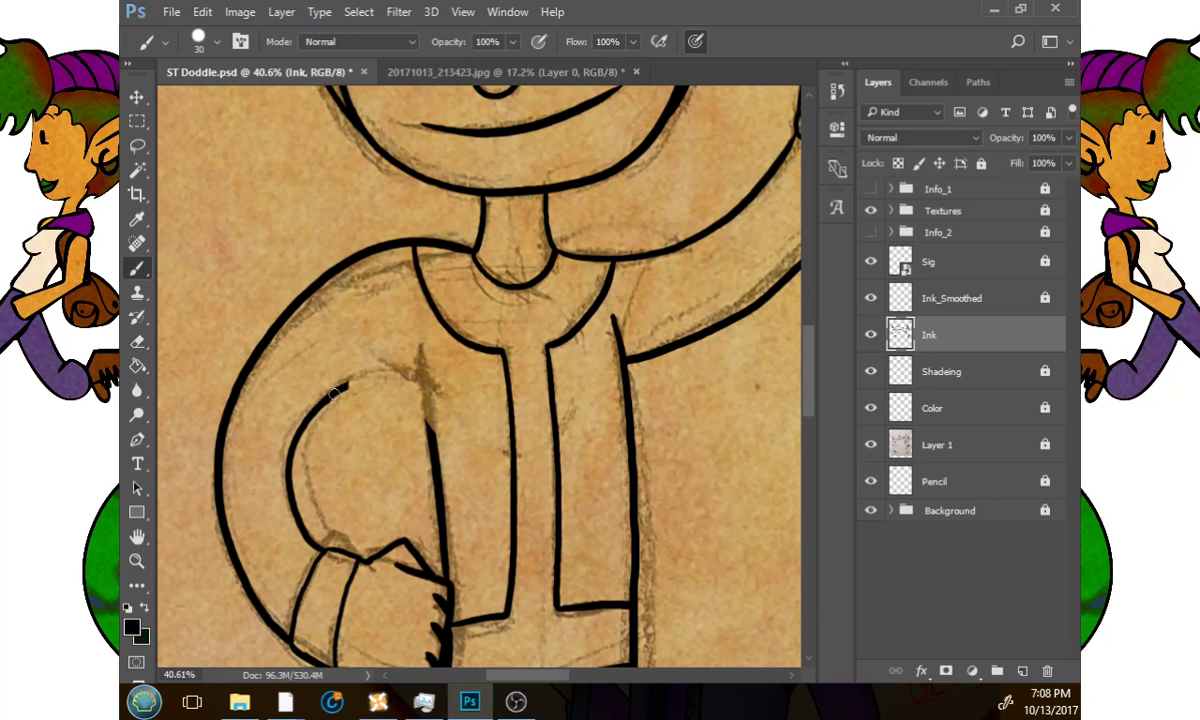
mouse_move(334, 393)
mouse_down()
mouse_move(398, 352)
mouse_move(453, 392)
mouse_move(436, 474)
mouse_up()
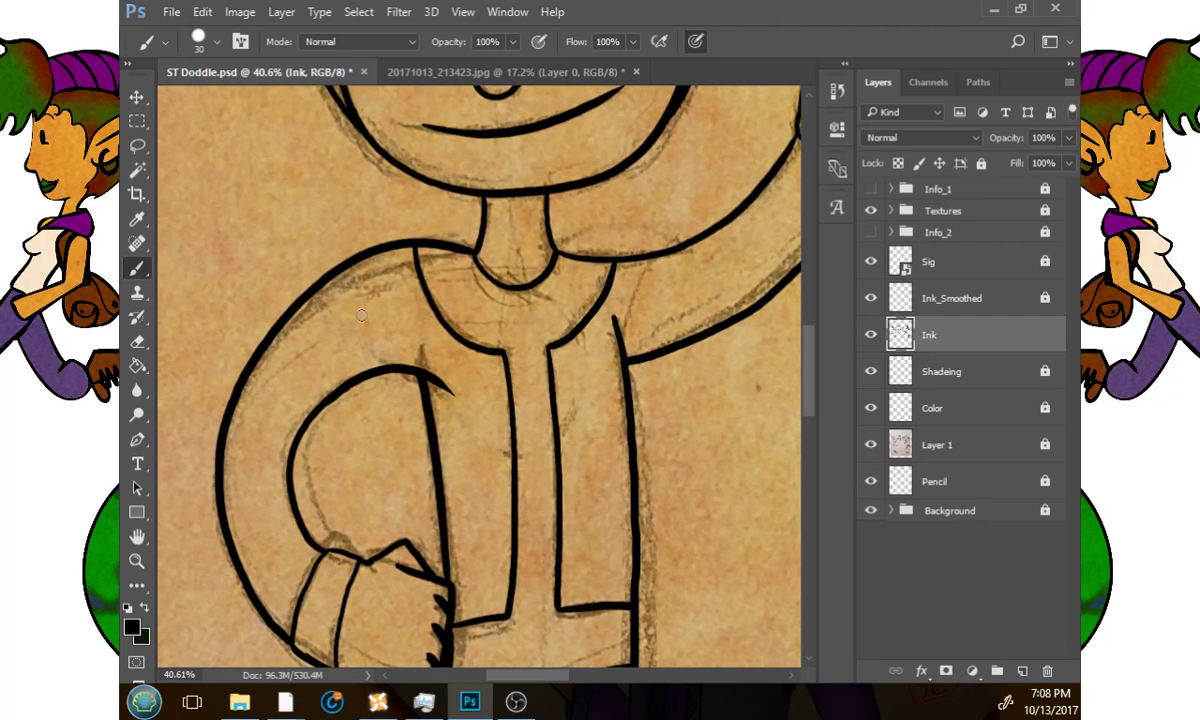
key(e)
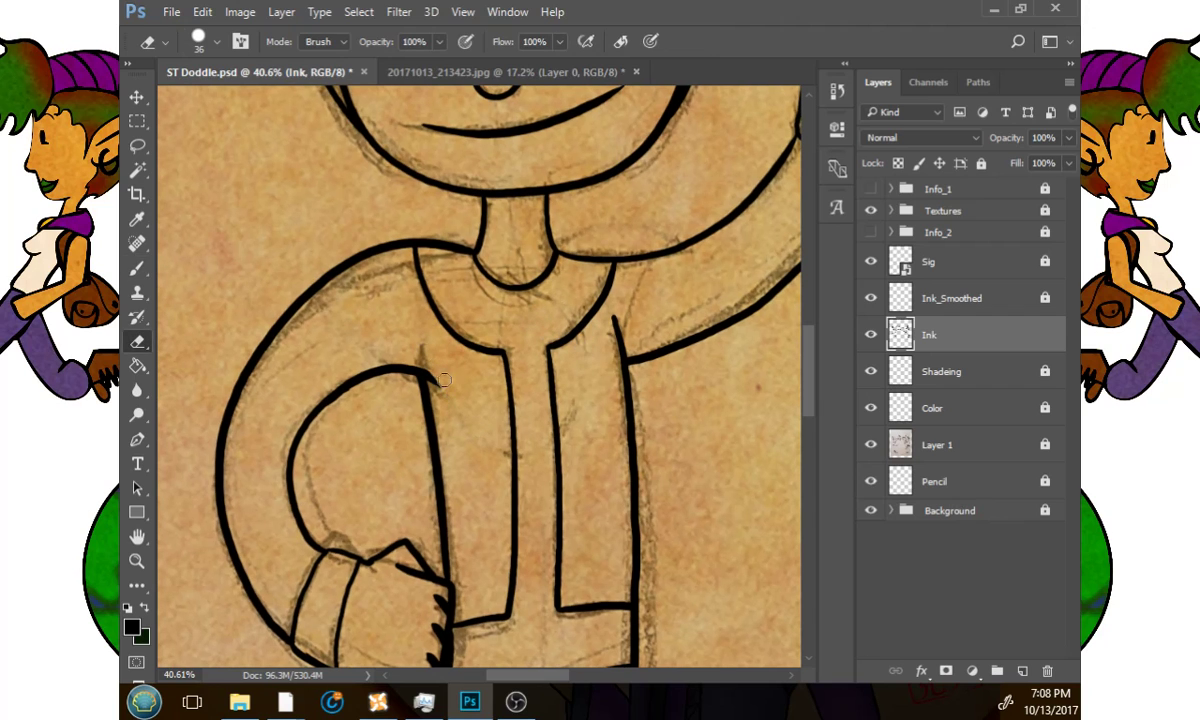
drag(484, 357, 517, 490)
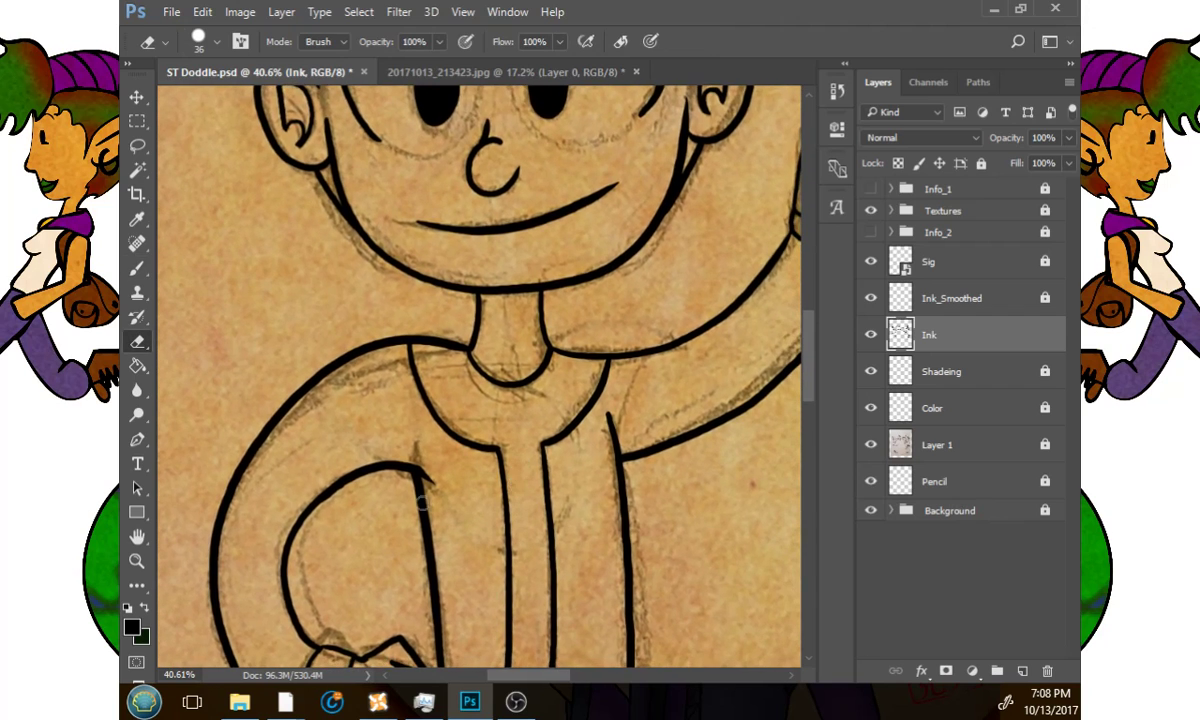
Hide the Layer 1 sketch to check the inked outlines of both characters, and show it again.
click(137, 561)
drag(752, 562, 698, 564)
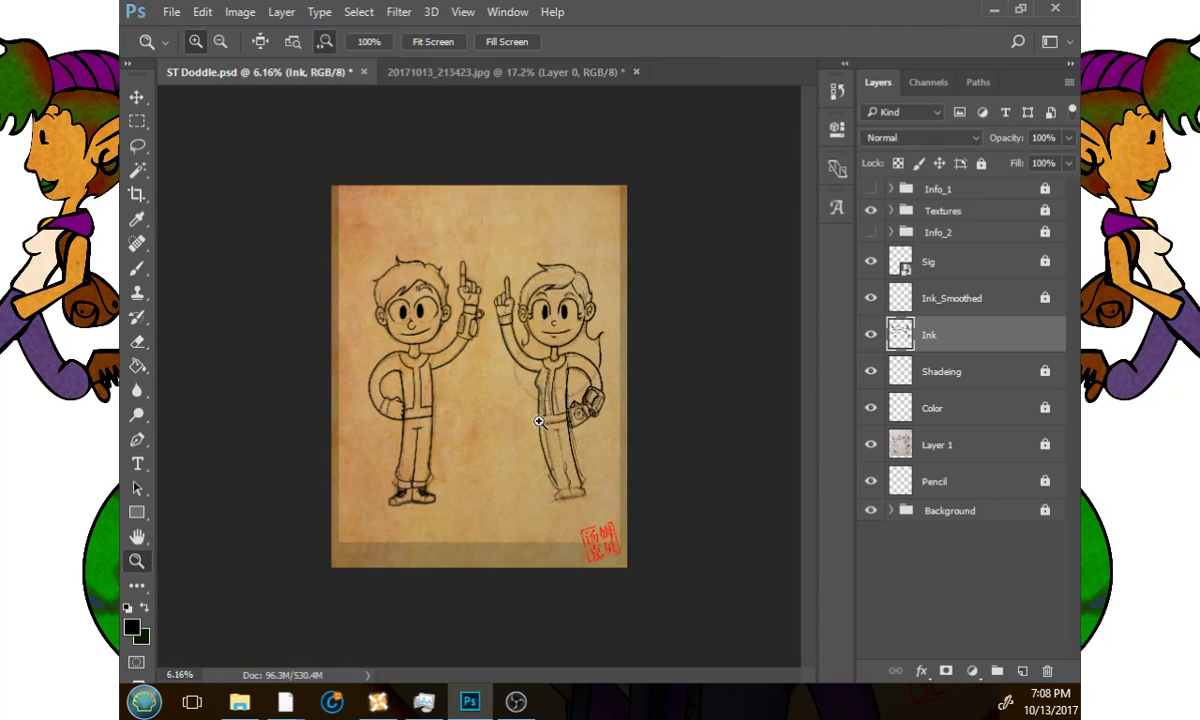
scroll(538, 421, up, 3)
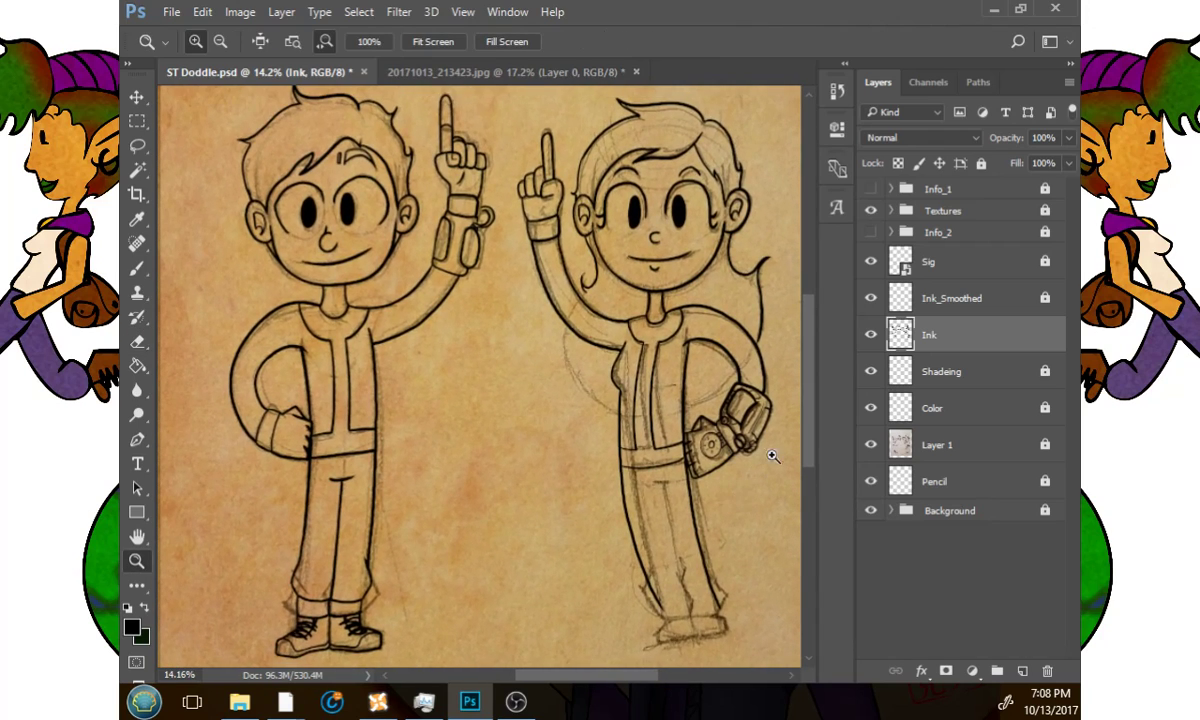
click(872, 446)
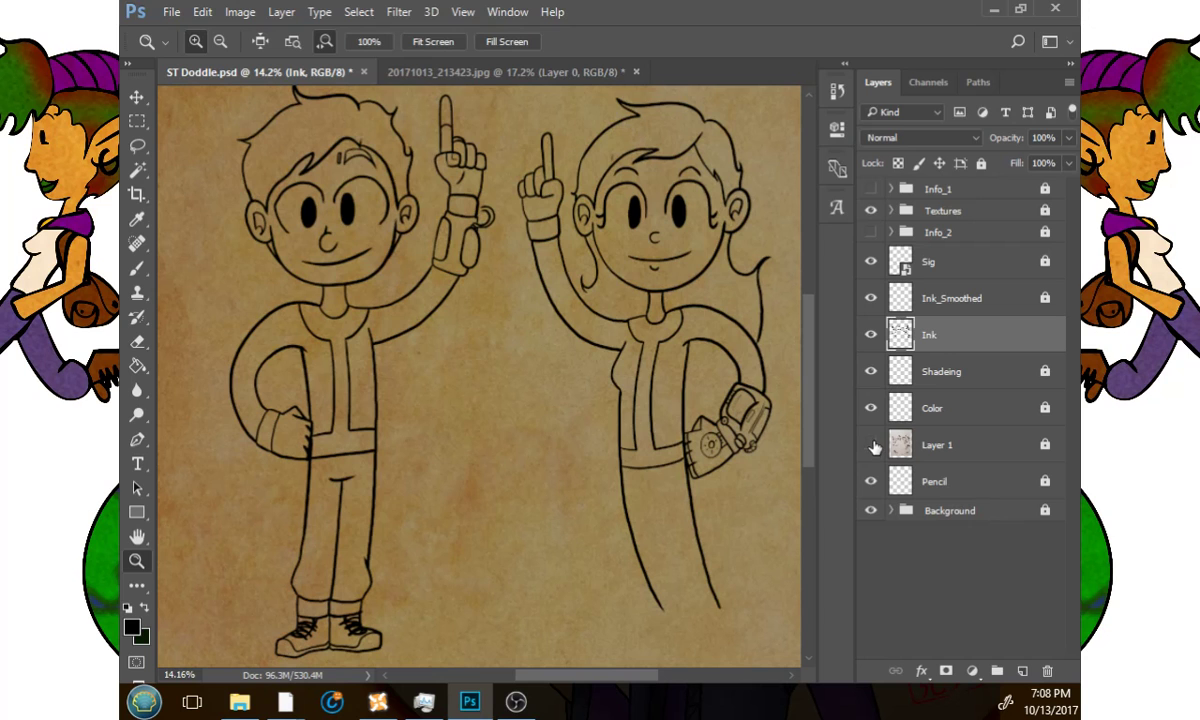
click(870, 446)
Ink a narrow two-part cuff band across the trouser bottoms of the ponytailed character, and undo the stray stroke below it.
scroll(677, 629, up, 4)
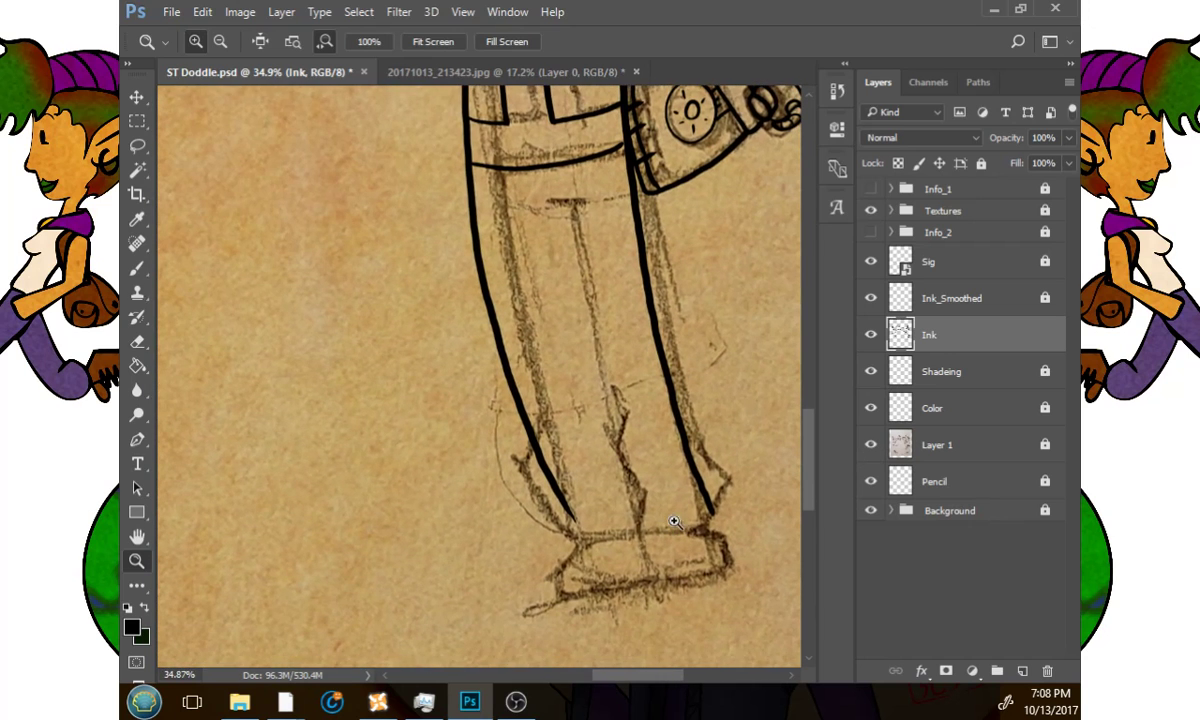
key(b)
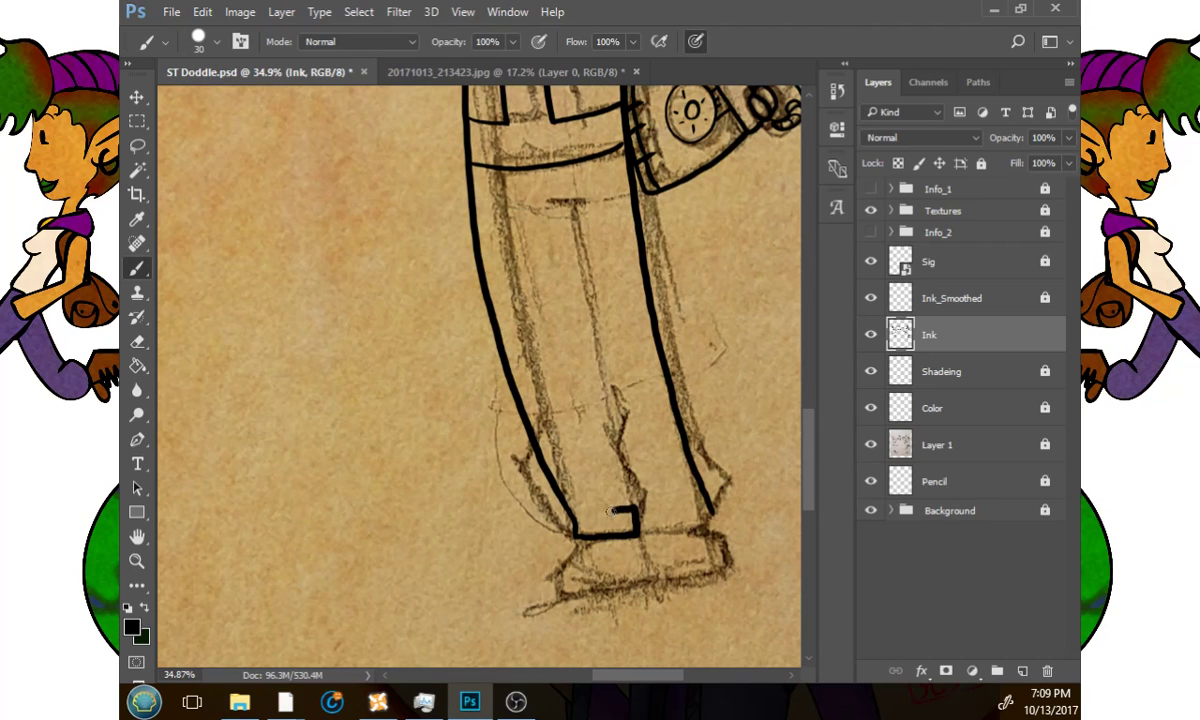
drag(610, 512, 574, 517)
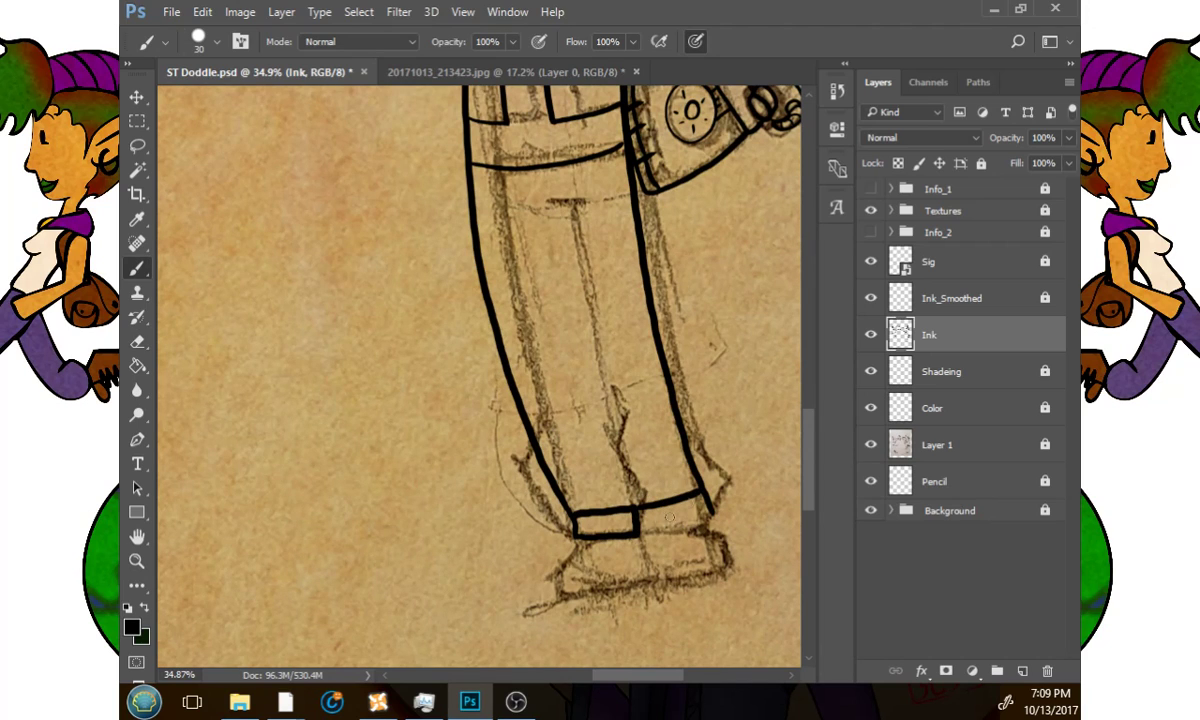
drag(637, 533, 706, 518)
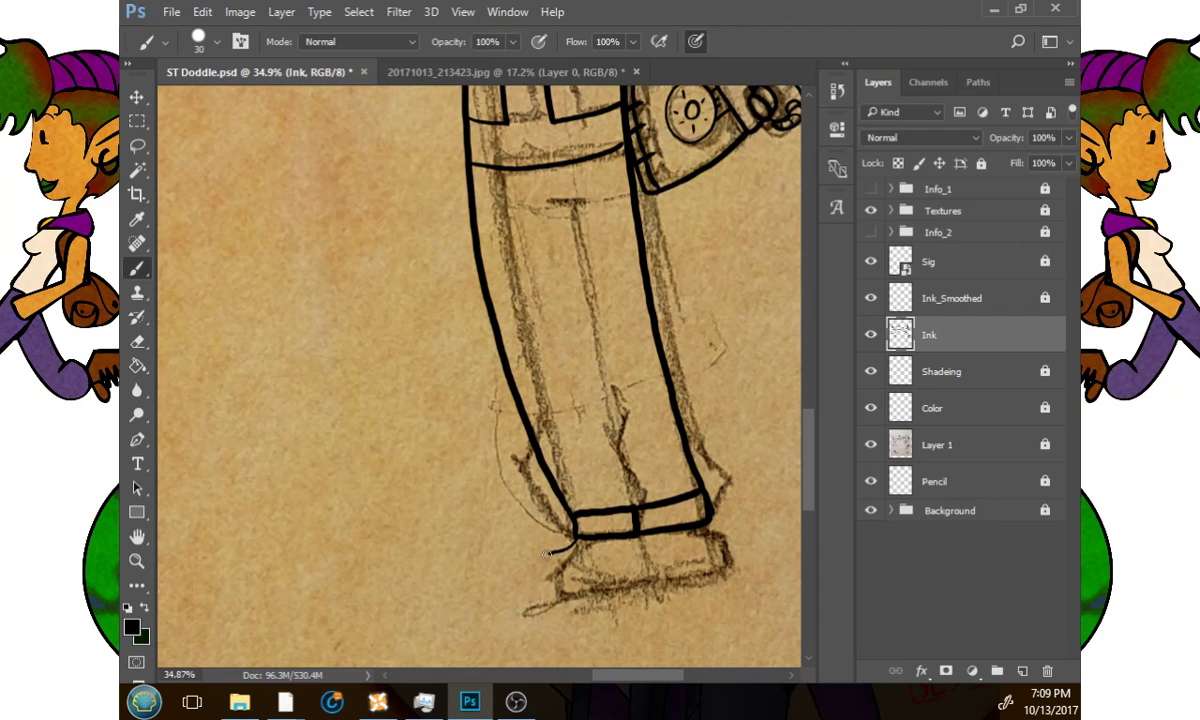
key(ctrl+z)
Ink the short crotch line and the curved inner leg line running down to the cuff's divider on the ponytailed character.
click(137, 564)
mouse_move(597, 536)
mouse_down()
mouse_move(656, 525)
mouse_move(611, 519)
mouse_move(539, 479)
mouse_move(540, 445)
mouse_move(560, 420)
mouse_up()
key(b)
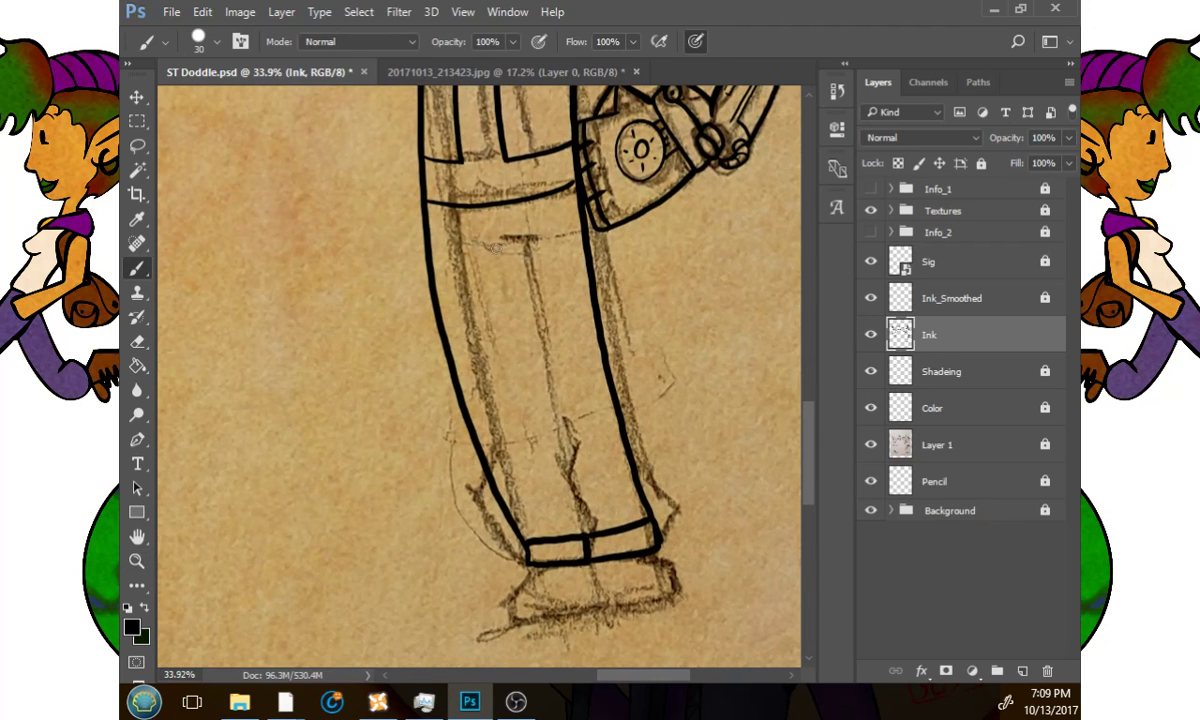
mouse_move(474, 245)
mouse_down()
mouse_move(534, 234)
mouse_move(497, 248)
mouse_move(548, 496)
mouse_up()
key(ctrl+z)
mouse_move(497, 243)
mouse_down()
mouse_move(519, 364)
mouse_move(569, 503)
mouse_up()
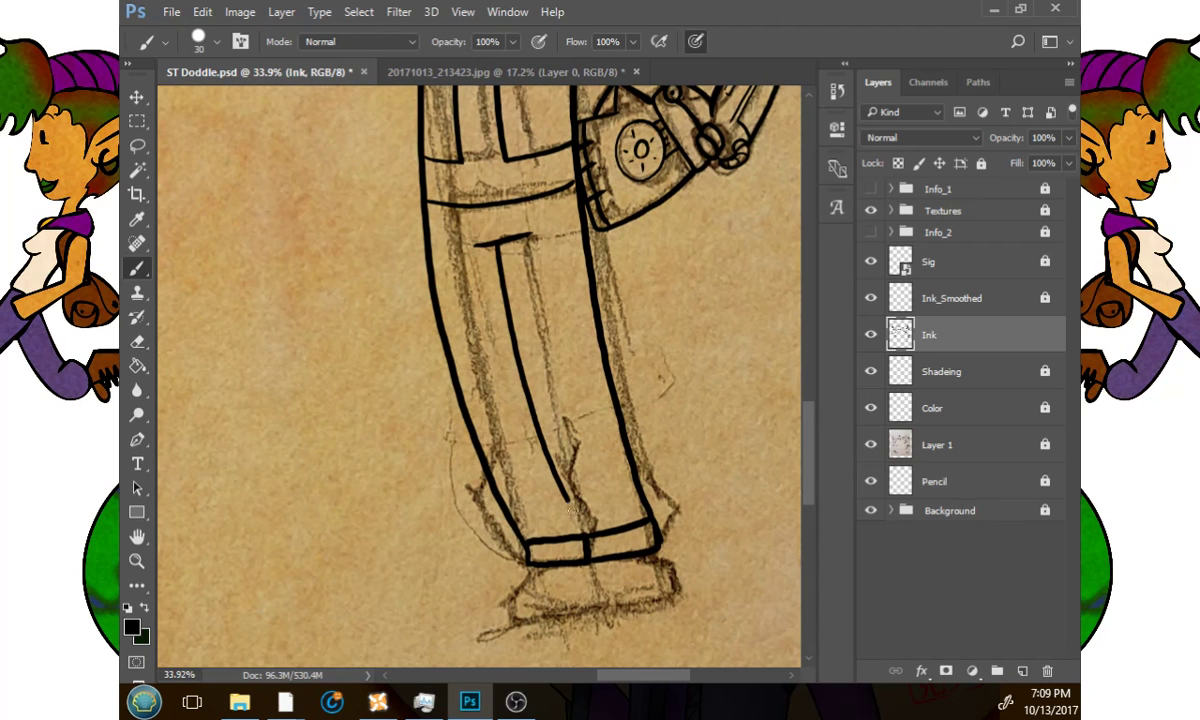
scroll(630, 420, down, 2)
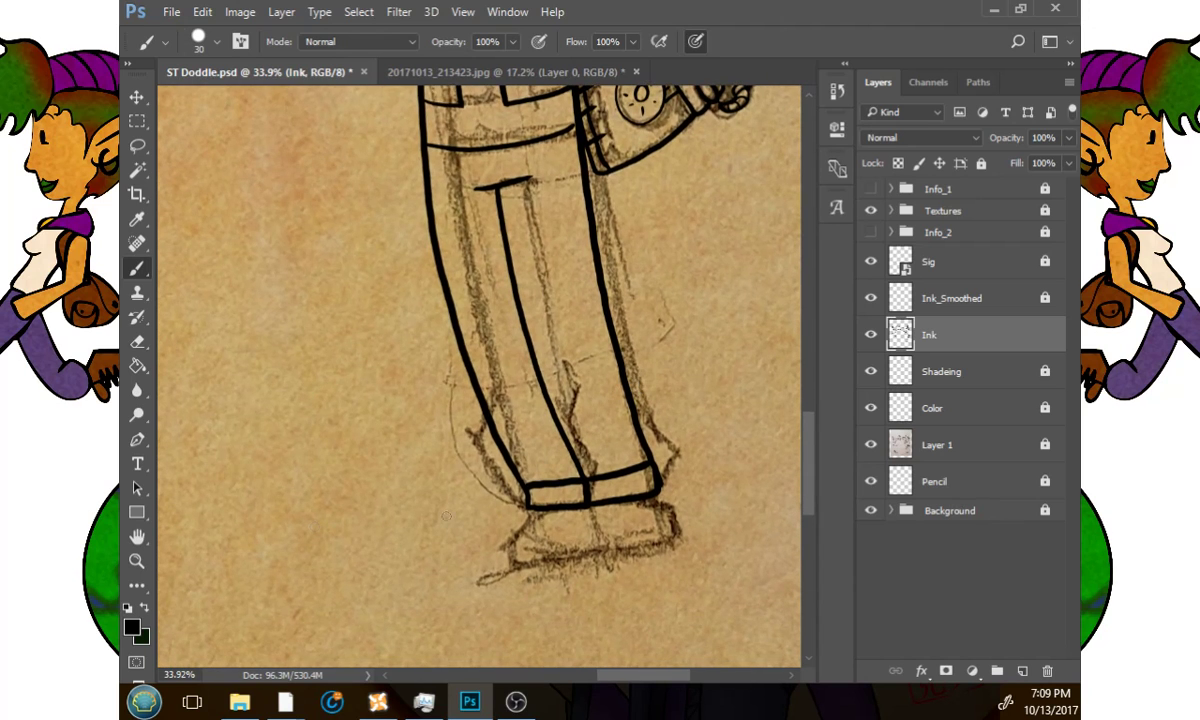
Try a straight horizontal ground line beneath the ponytailed character's feet, compare both figures' stance, and undo the line.
key(z)
drag(587, 543, 675, 466)
key(b)
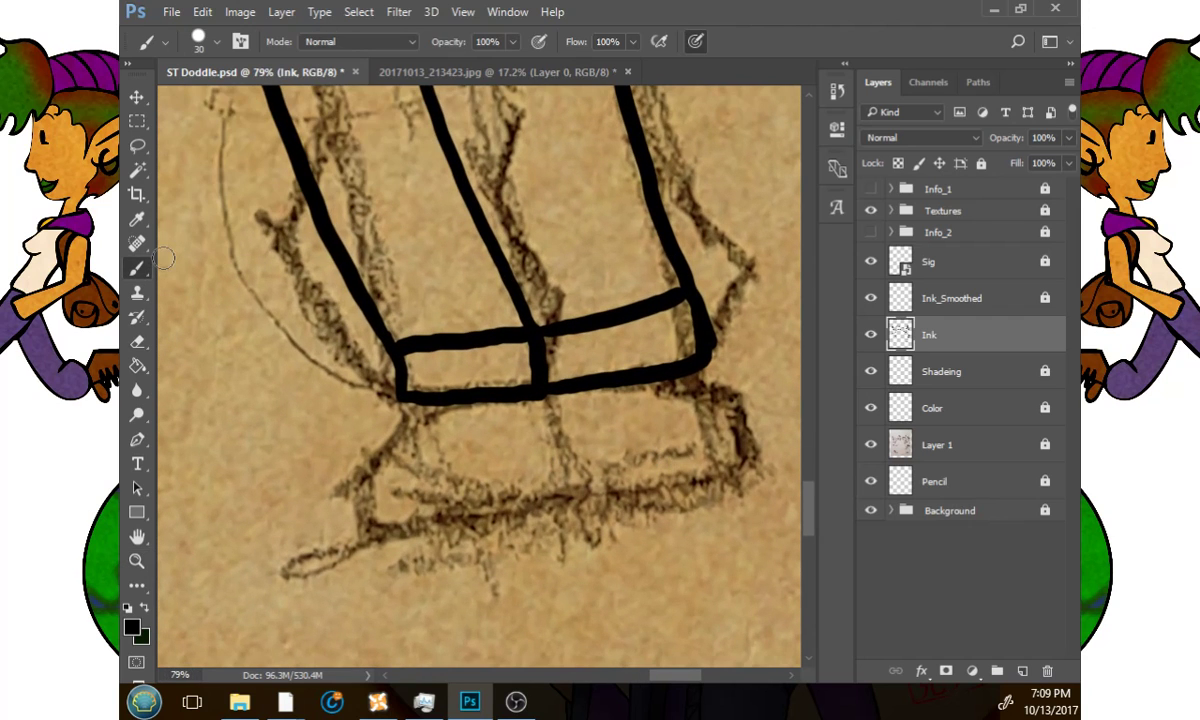
drag(345, 530, 702, 532)
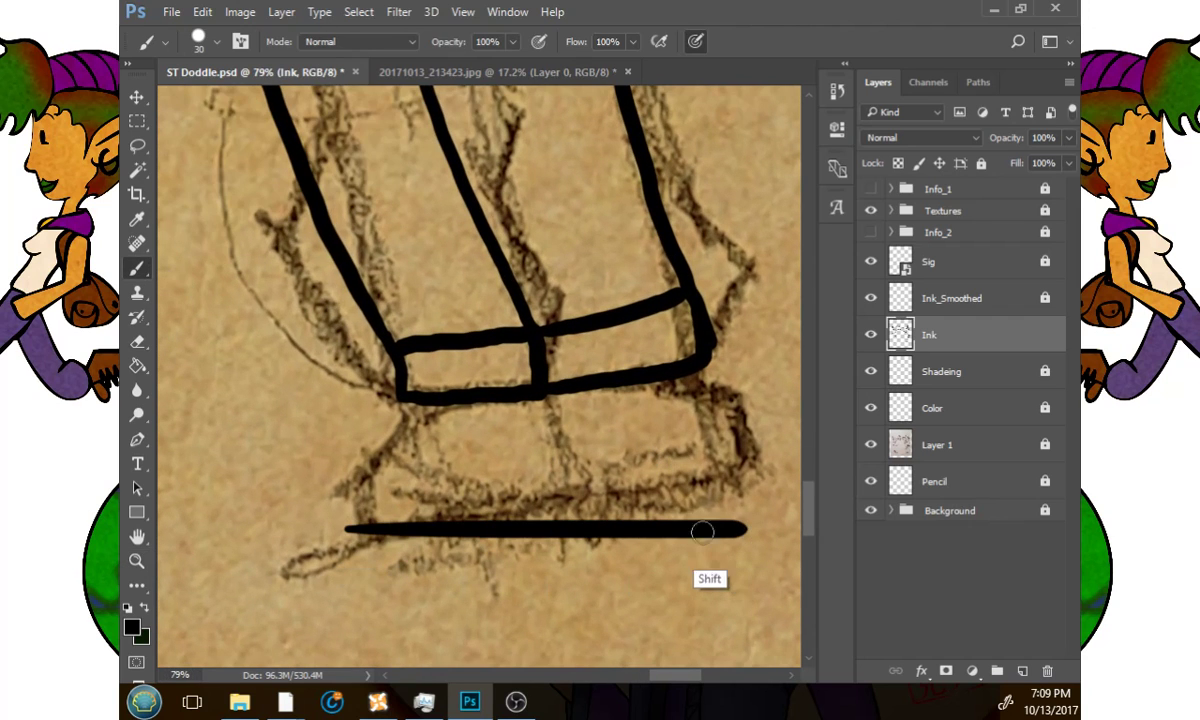
click(137, 564)
drag(562, 530, 430, 530)
drag(619, 483, 598, 532)
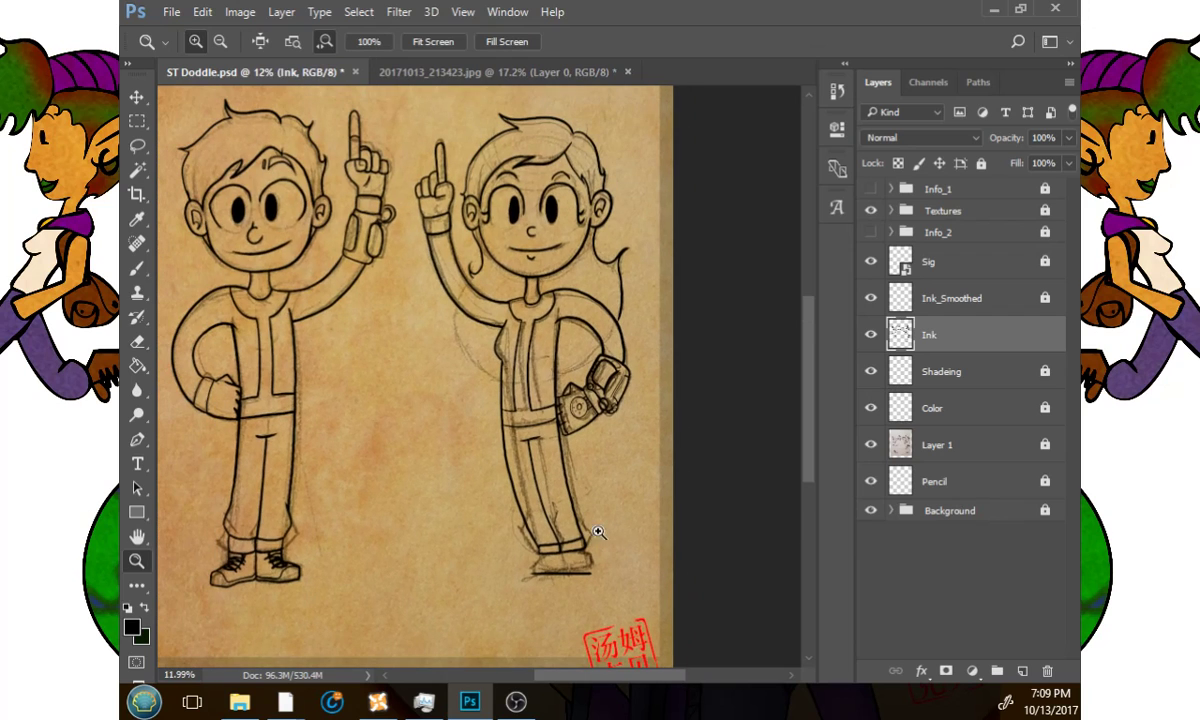
key(ctrl+z)
Lasso the whole inked ponytailed character and rotate it 3.49° with Free Transform.
key(l)
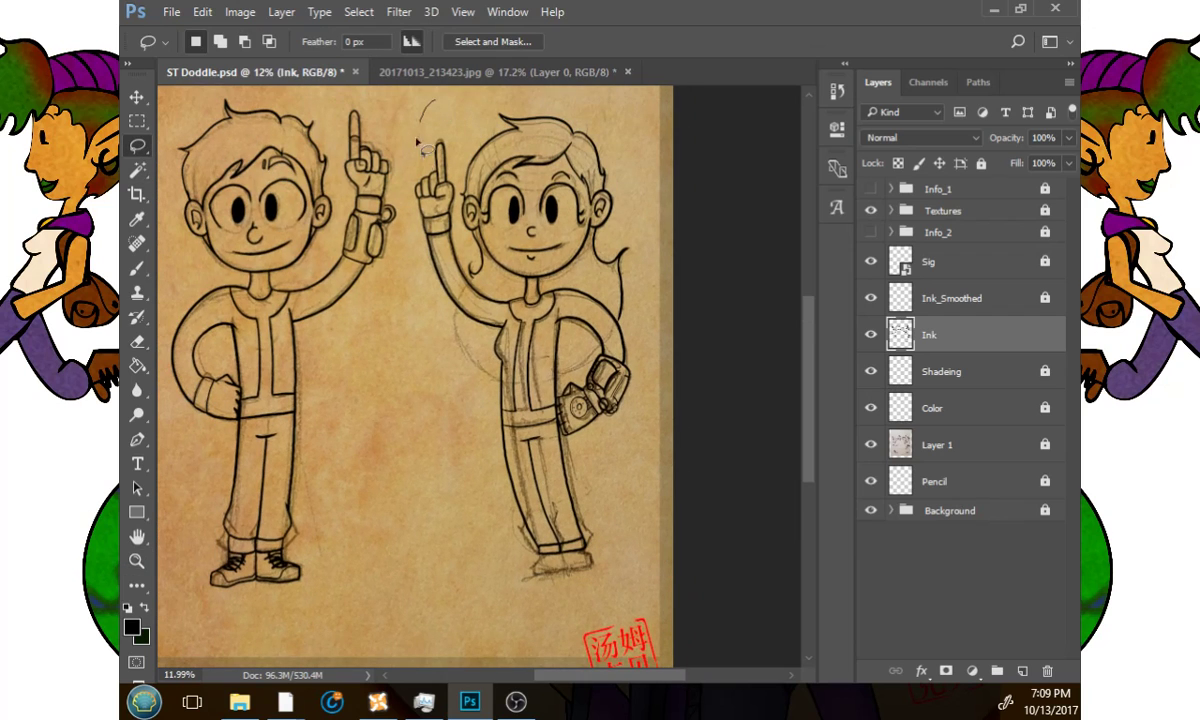
mouse_move(420, 145)
mouse_down()
mouse_move(459, 459)
mouse_move(525, 595)
mouse_move(649, 491)
mouse_move(663, 311)
mouse_move(636, 148)
mouse_move(490, 92)
mouse_up()
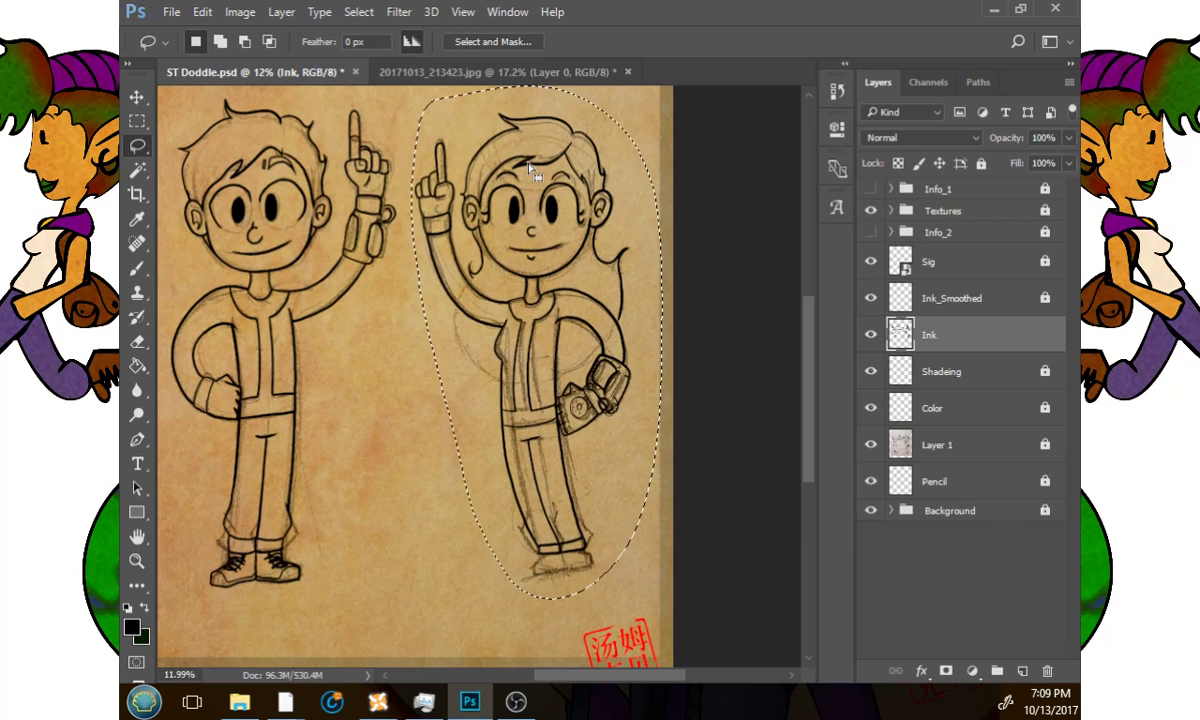
key(ctrl+t)
mouse_move(676, 612)
mouse_down()
mouse_move(662, 620)
mouse_move(676, 541)
mouse_up()
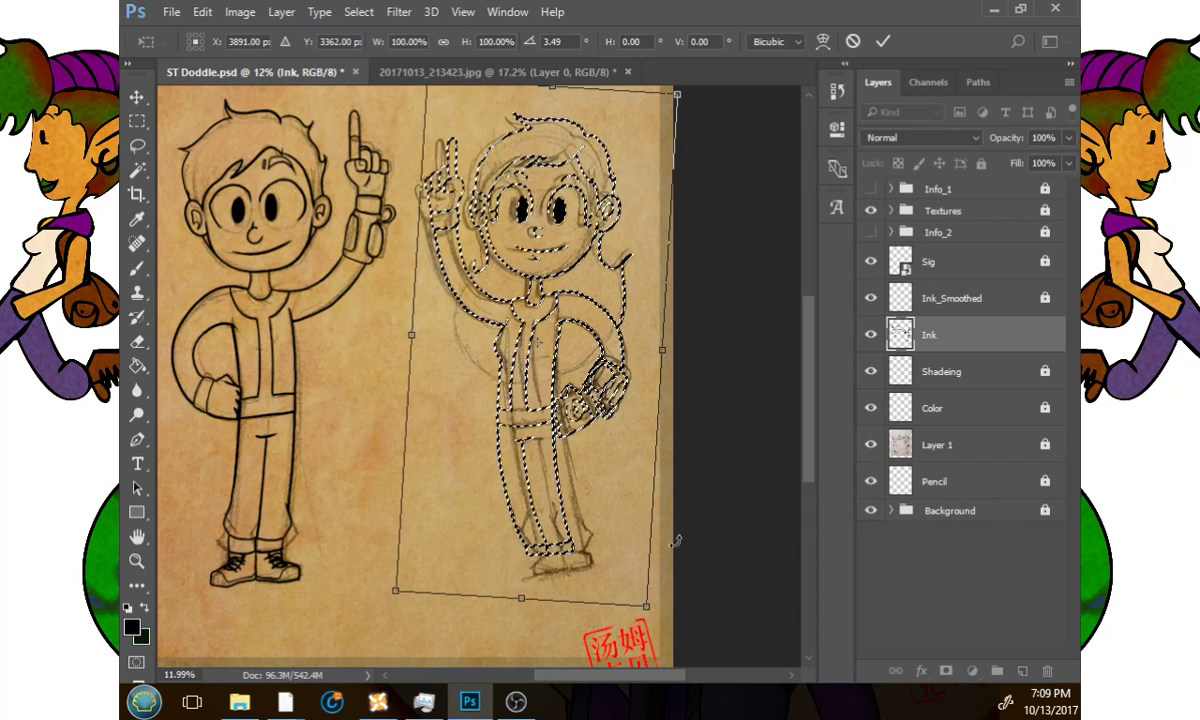
click(882, 42)
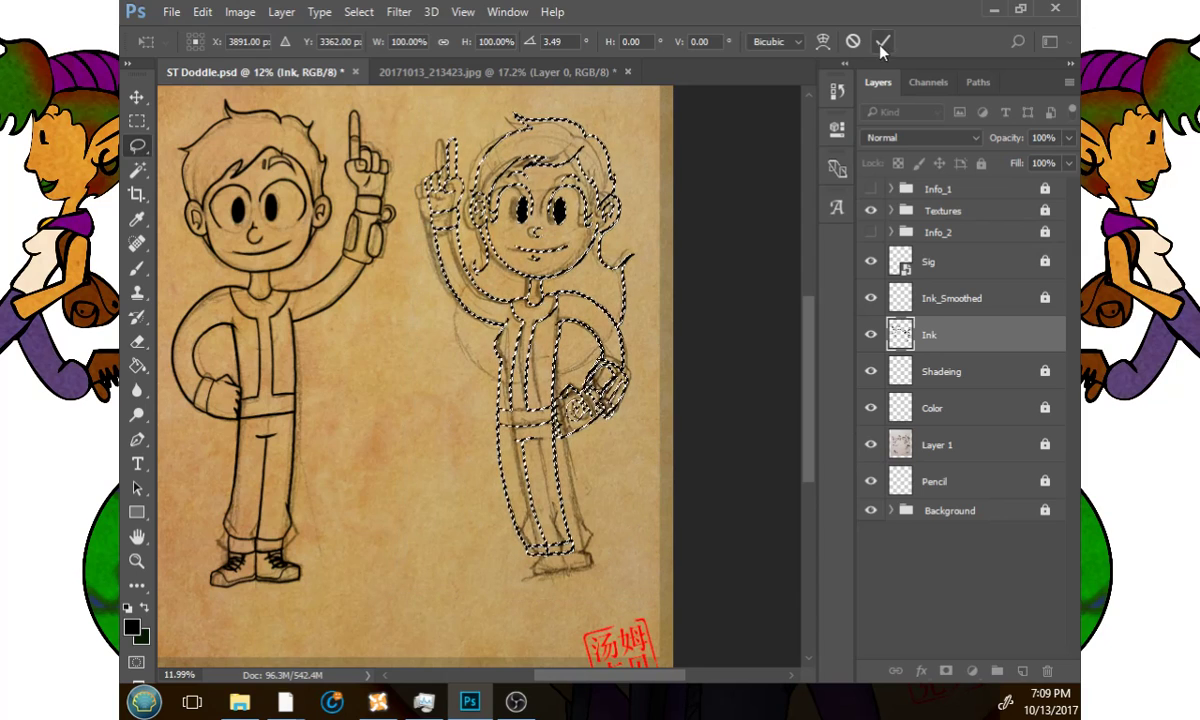
Hide the Layer 1 sketch, mirror the selected figure over the other character to compare proportions, narrow it to 91.09% width and rotate it to -1.65°.
click(870, 444)
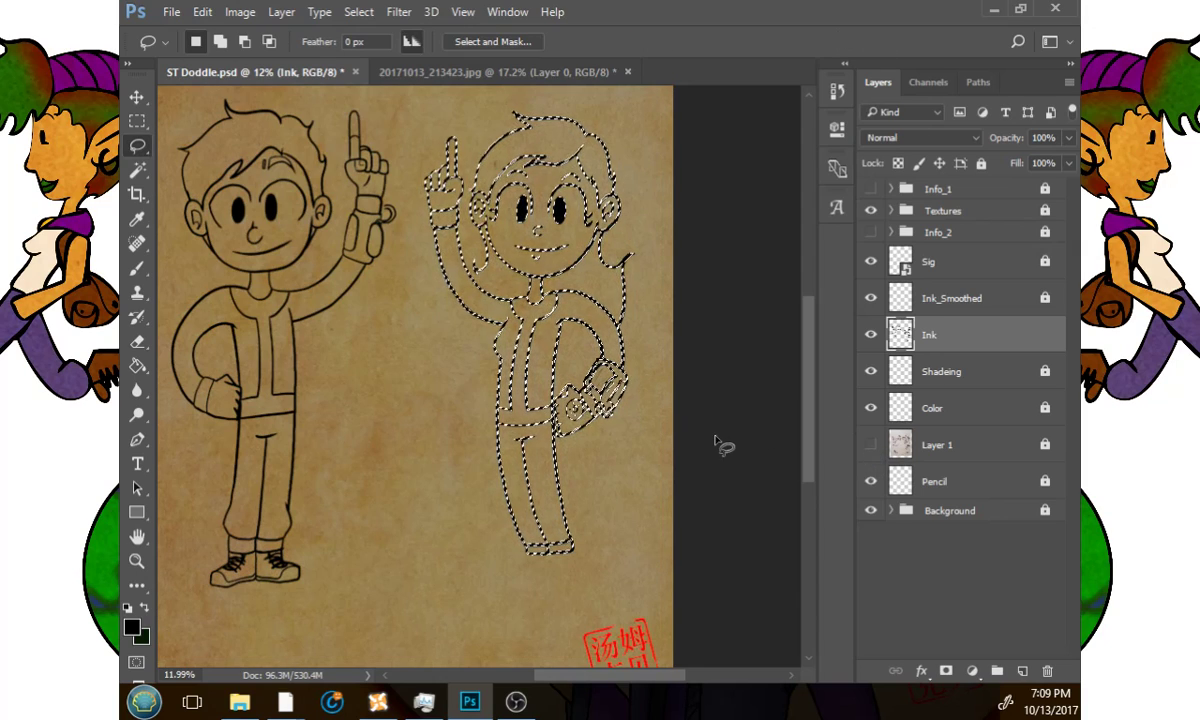
key(ctrl+t)
drag(656, 596, 654, 576)
mouse_move(555, 440)
mouse_down()
mouse_move(370, 459)
mouse_move(262, 432)
mouse_move(271, 439)
mouse_up()
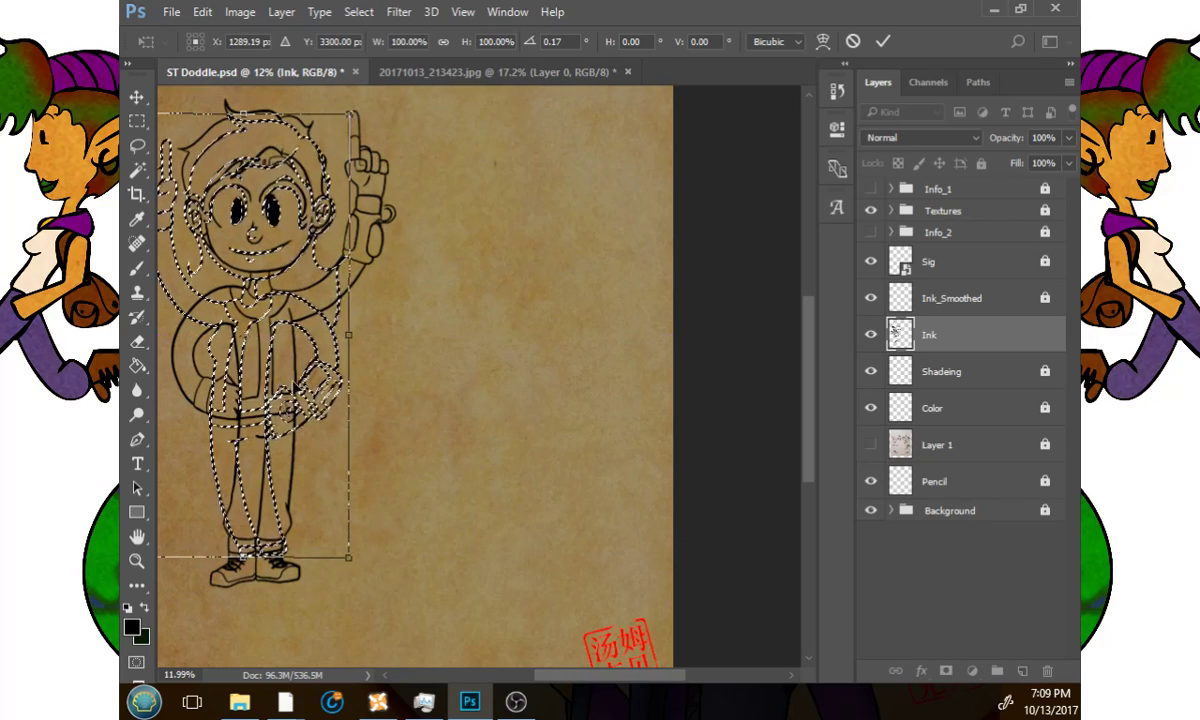
drag(294, 385, 450, 358)
drag(295, 318, 703, 318)
mouse_move(623, 386)
mouse_down()
mouse_move(376, 411)
mouse_move(286, 405)
mouse_up()
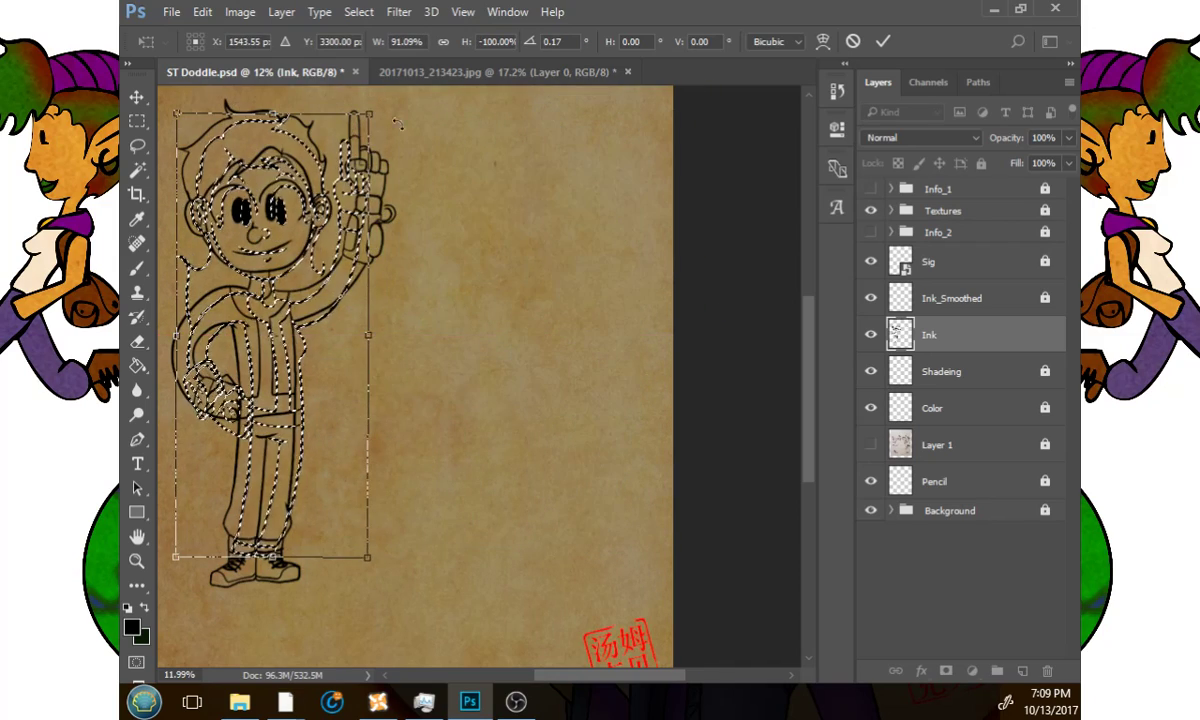
drag(398, 122, 391, 118)
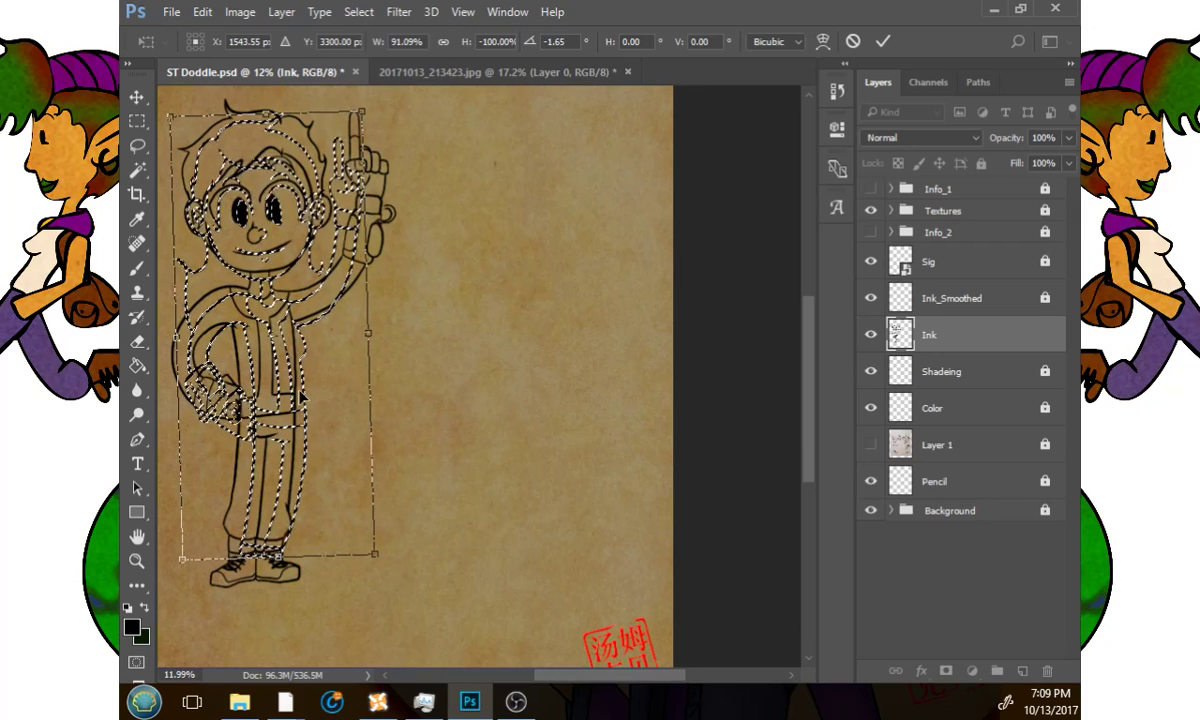
Move the figure back beside the other character in its original facing at 91.65% width, apply the transform and deselect.
mouse_move(302, 393)
mouse_down()
mouse_move(297, 382)
mouse_move(394, 410)
mouse_move(549, 404)
mouse_move(561, 423)
mouse_move(591, 421)
mouse_up()
drag(441, 331, 569, 404)
drag(521, 362, 296, 371)
mouse_move(643, 412)
mouse_down()
mouse_move(548, 403)
mouse_move(552, 326)
mouse_move(553, 390)
mouse_move(567, 404)
mouse_move(556, 405)
mouse_up()
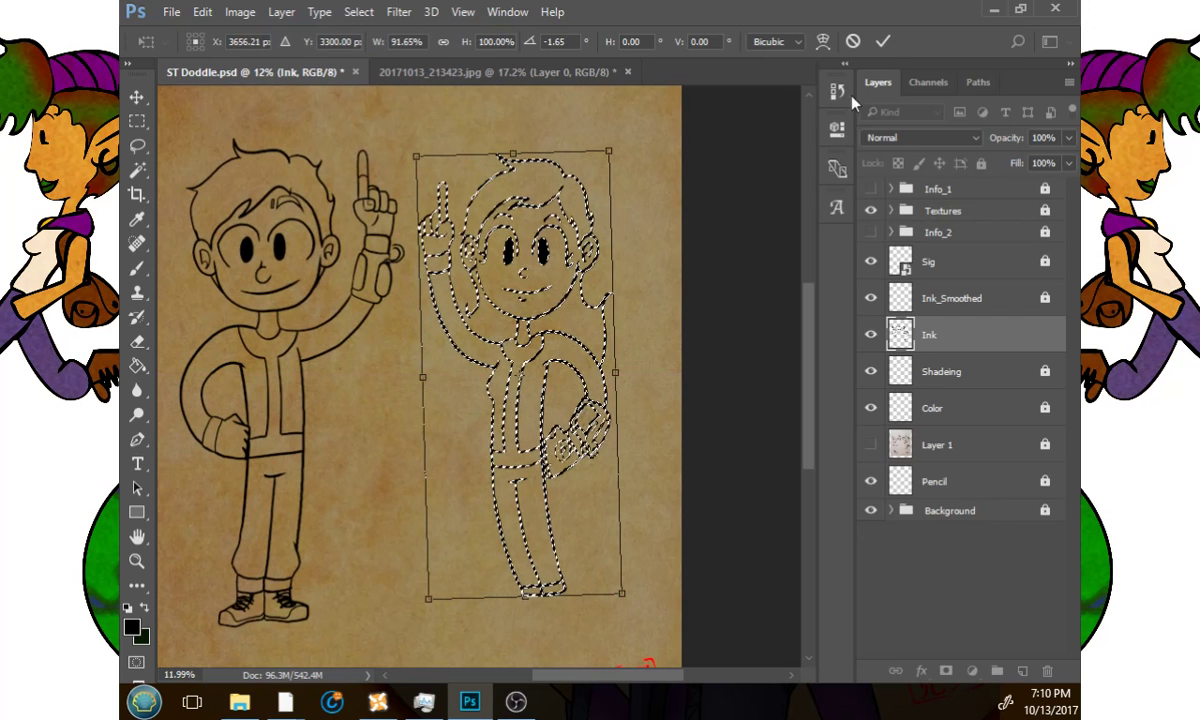
key(Return)
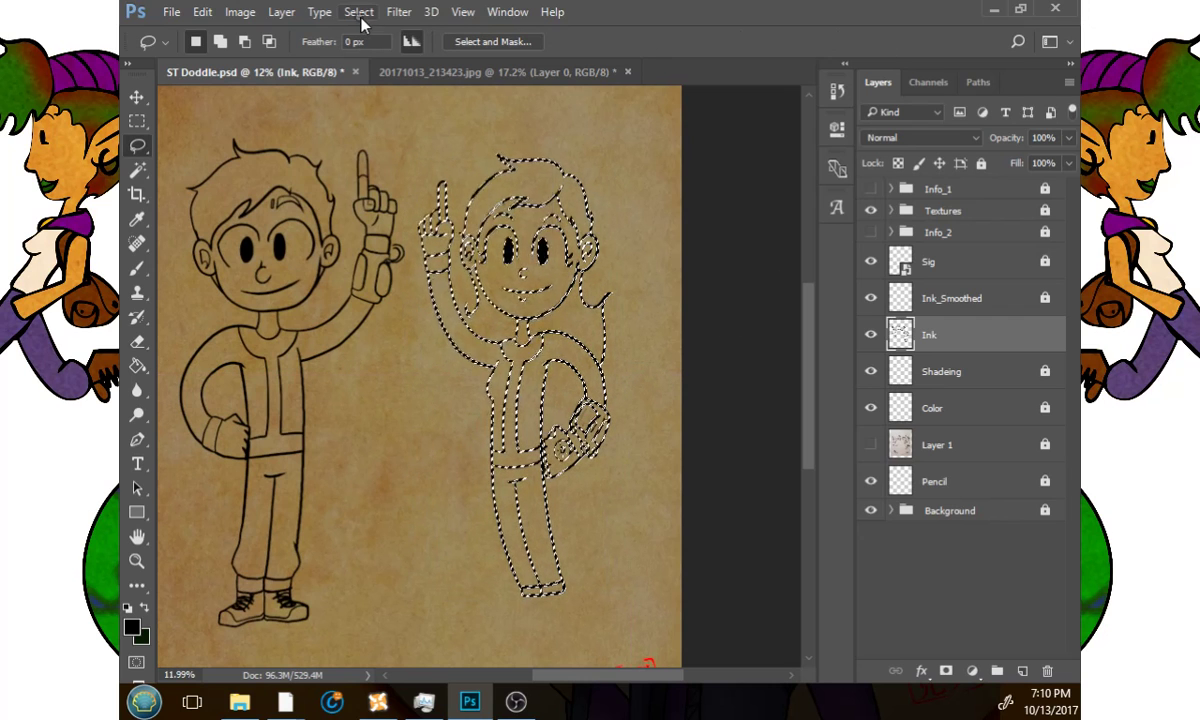
click(360, 12)
click(388, 48)
Try inking the shoe outlines beneath the ponytailed character's cuffs with the sketch hidden, and undo the strokes.
click(150, 561)
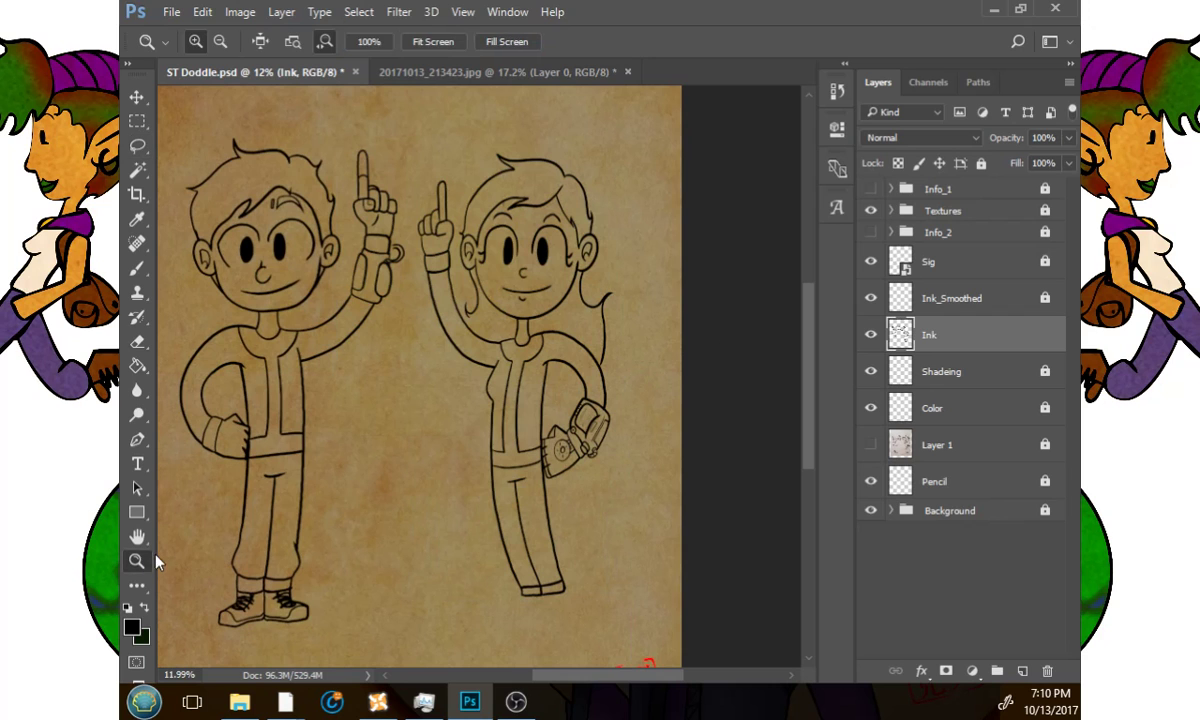
drag(543, 602, 621, 602)
drag(621, 511, 608, 303)
drag(580, 362, 638, 361)
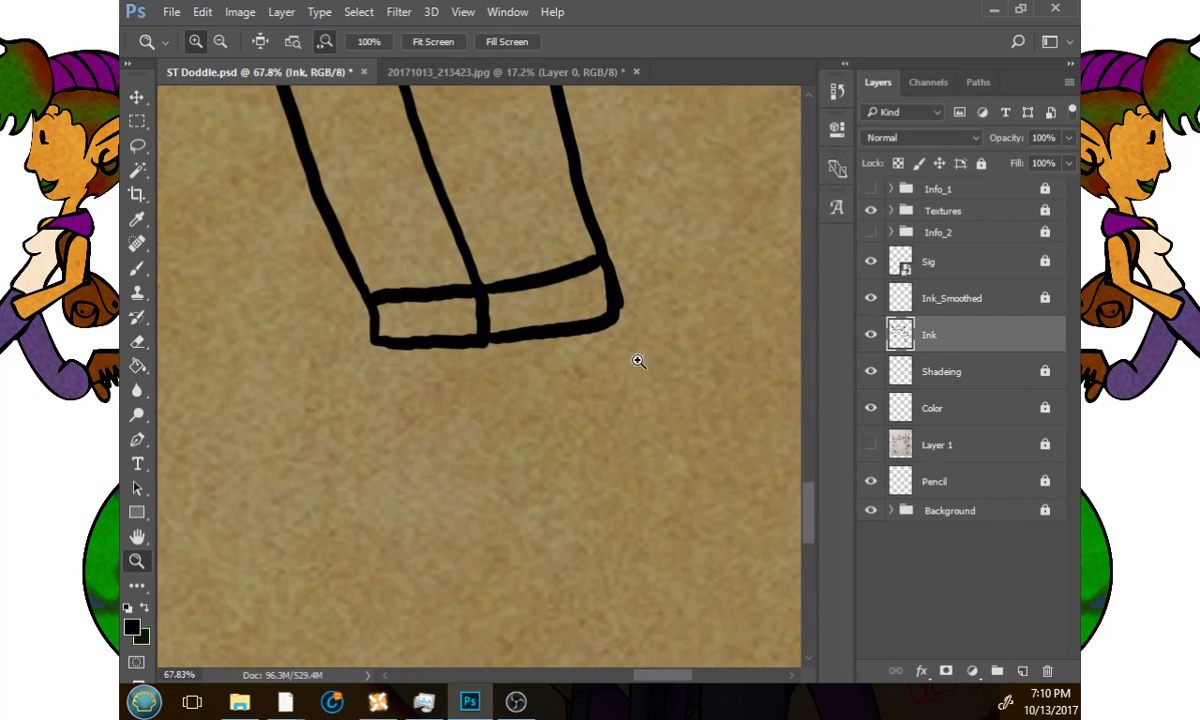
click(137, 268)
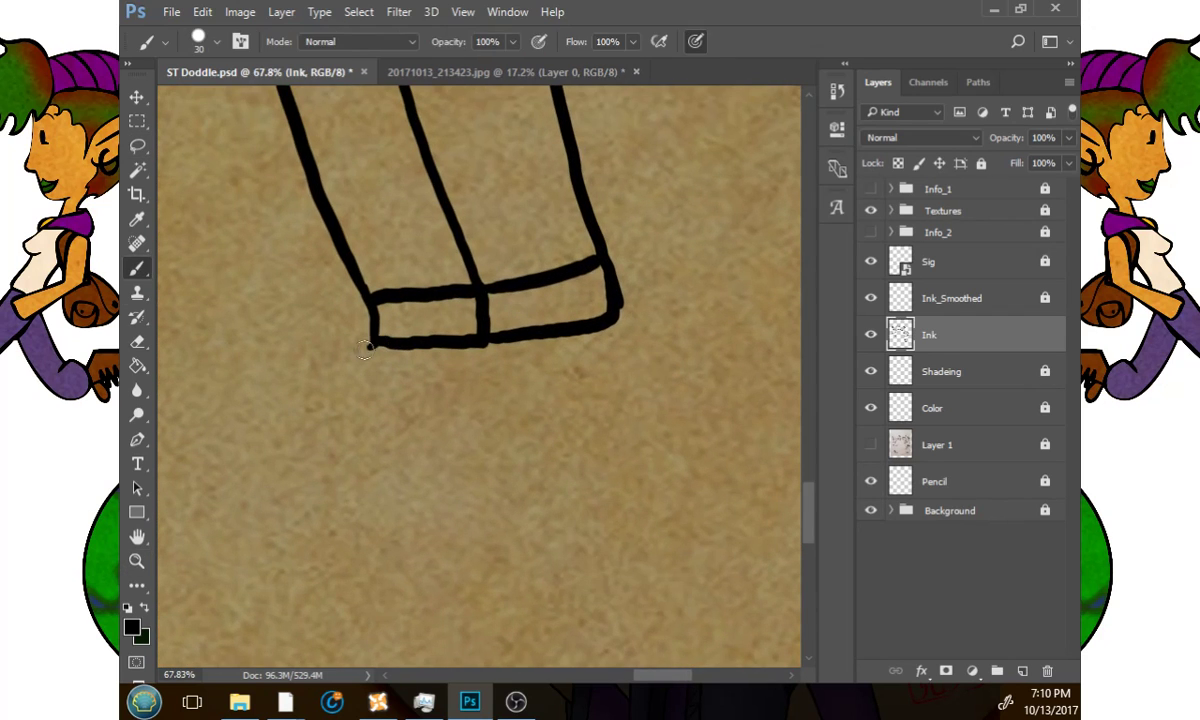
drag(366, 347, 314, 373)
drag(308, 422, 466, 413)
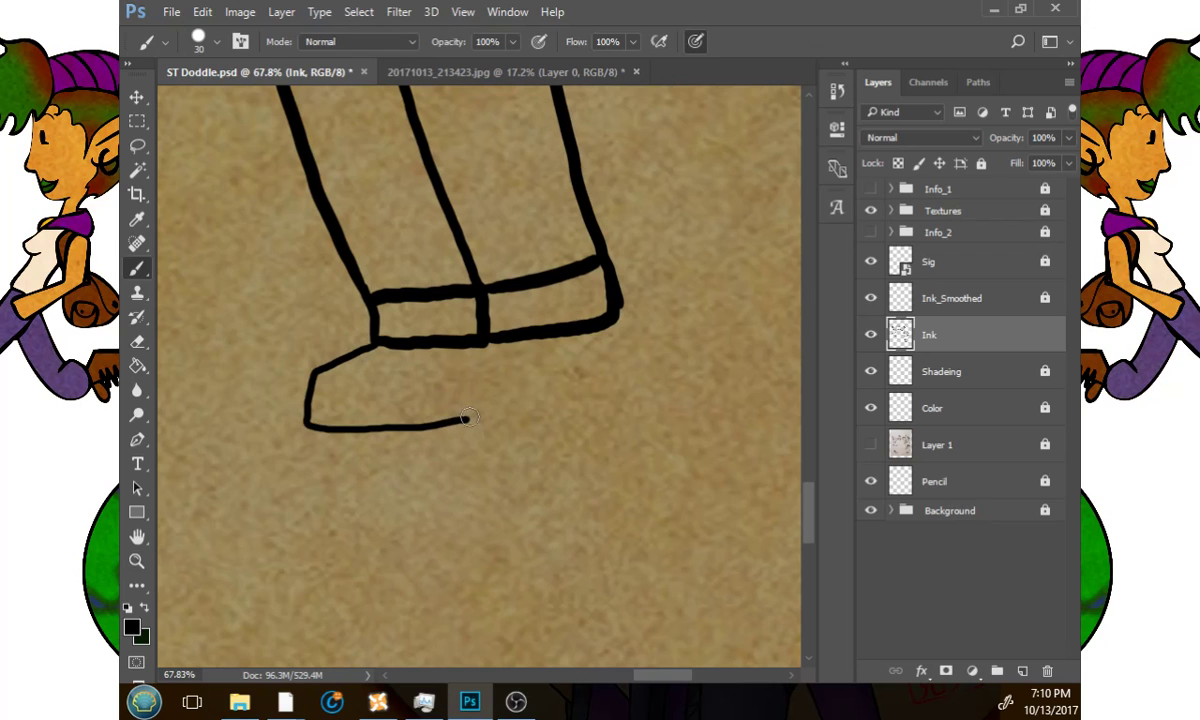
key(ctrl+z)
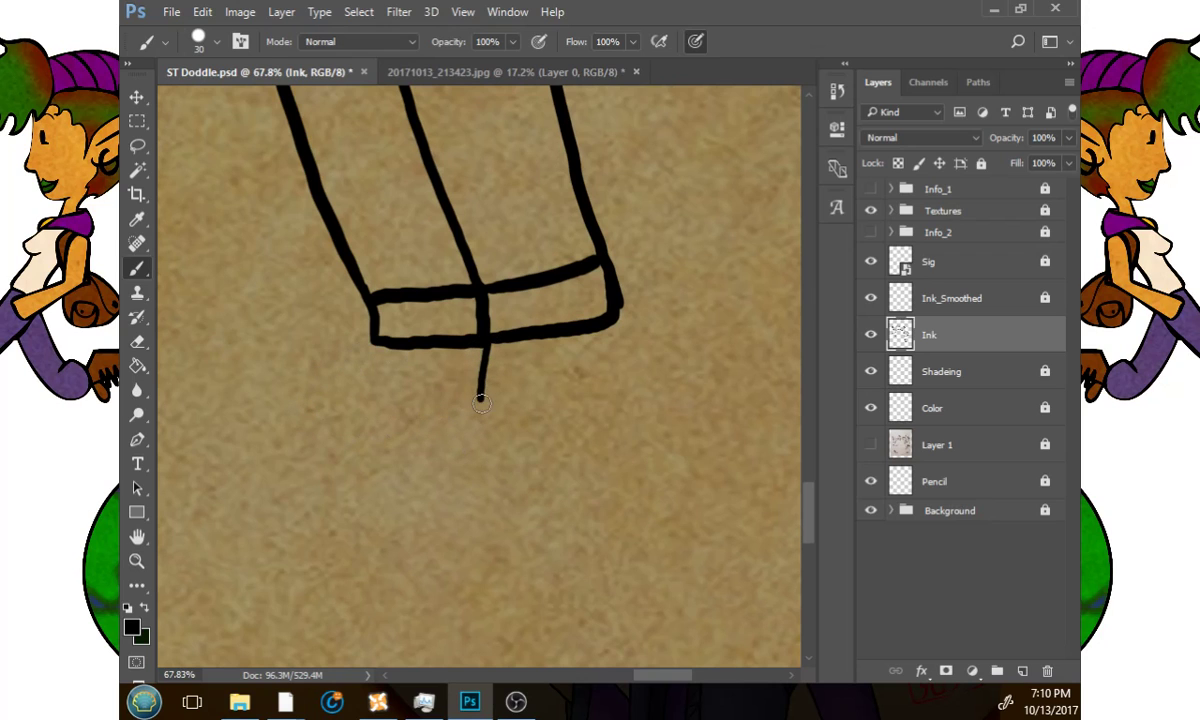
mouse_move(510, 421)
mouse_down()
mouse_move(621, 405)
mouse_move(613, 316)
mouse_up()
key(ctrl+z)
Show the Layer 1 sketch again and ink the outlines of both outward-pointing shoes below the trouser cuffs.
click(871, 444)
click(142, 97)
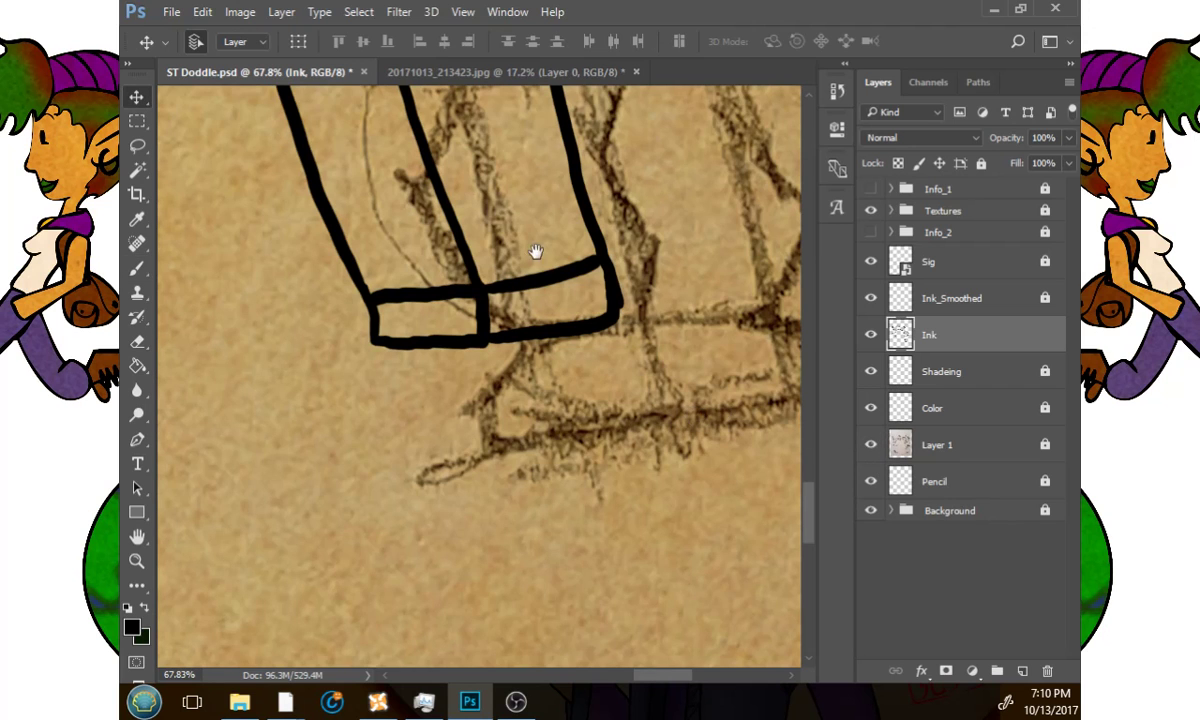
drag(535, 253, 572, 292)
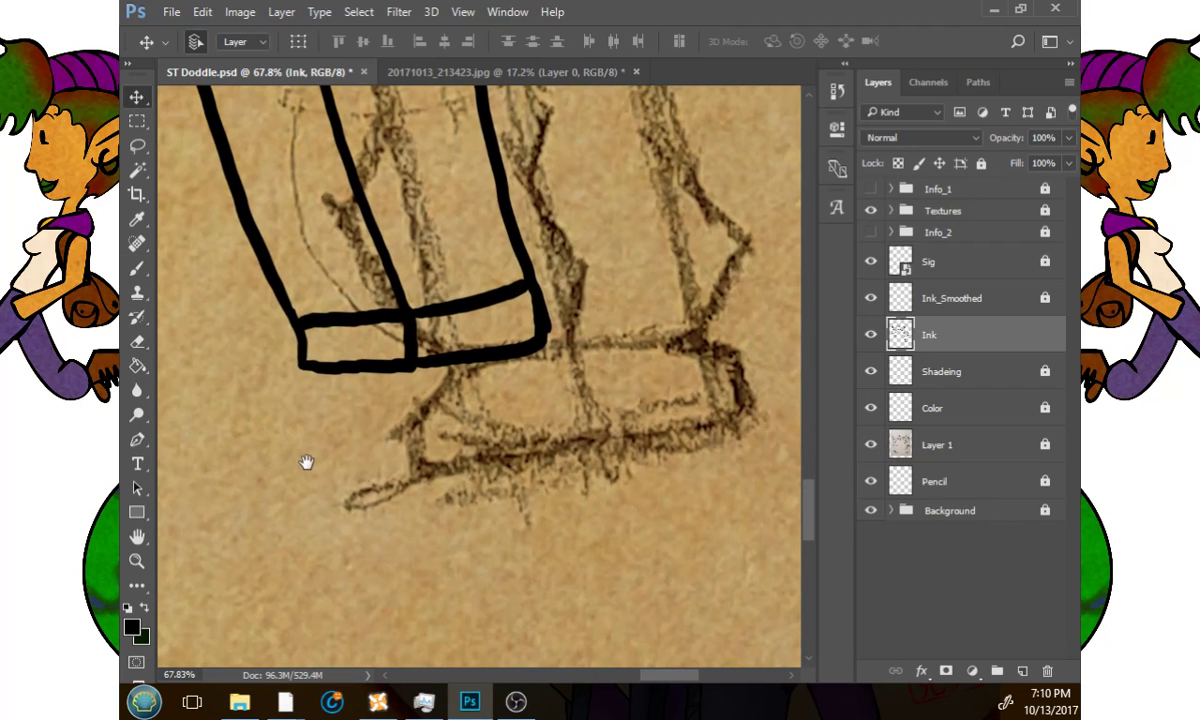
mouse_move(306, 462)
mouse_down()
mouse_move(649, 417)
mouse_move(441, 444)
mouse_move(652, 474)
mouse_move(555, 389)
mouse_move(647, 523)
mouse_move(575, 537)
mouse_move(662, 357)
mouse_move(699, 385)
mouse_move(399, 401)
mouse_move(589, 424)
mouse_move(449, 397)
mouse_move(505, 395)
mouse_move(435, 420)
mouse_move(358, 418)
mouse_move(298, 373)
mouse_move(274, 390)
mouse_move(266, 456)
mouse_move(276, 470)
mouse_move(362, 470)
mouse_move(438, 443)
mouse_move(454, 430)
mouse_move(454, 332)
mouse_move(459, 438)
mouse_move(539, 456)
mouse_move(642, 440)
mouse_move(643, 381)
mouse_move(590, 338)
mouse_move(583, 300)
mouse_up()
click(138, 269)
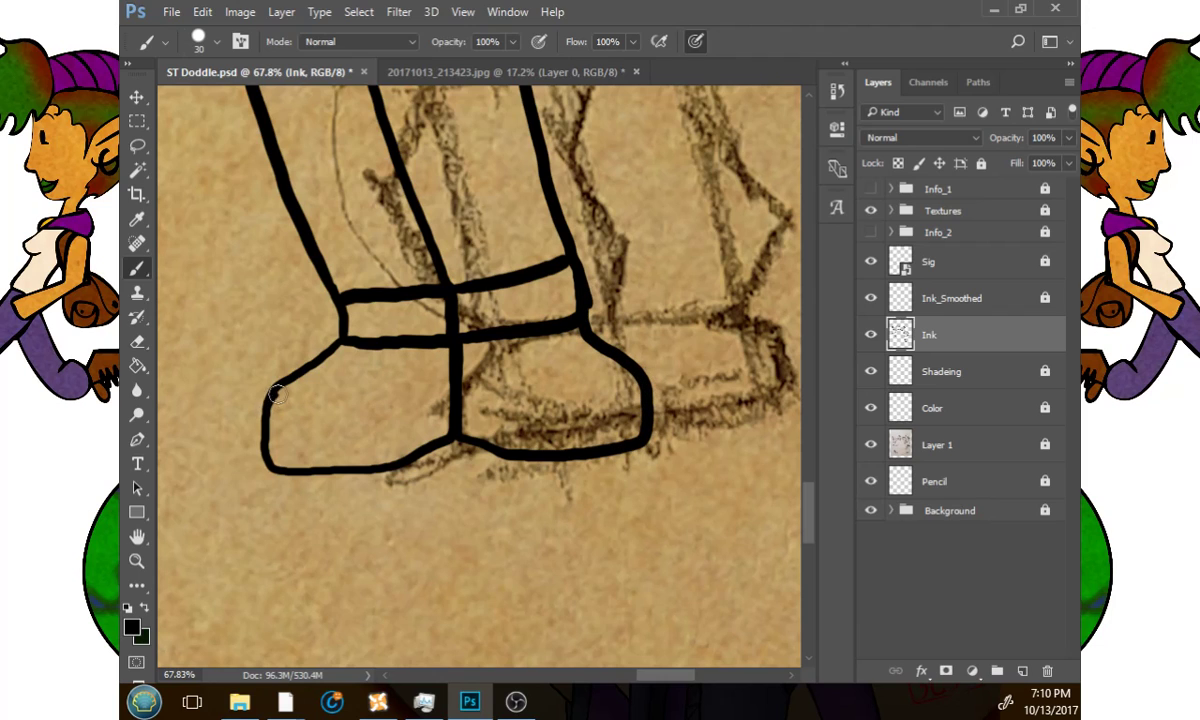
Ink the curved toe-cap line on the left-pointing shoe and scribble hatched laces just below its cuff.
drag(278, 394, 350, 414)
key(ctrl+z)
mouse_move(272, 404)
mouse_down()
mouse_move(312, 381)
mouse_move(358, 390)
mouse_move(381, 420)
mouse_move(448, 408)
mouse_up()
mouse_move(342, 343)
mouse_down()
mouse_move(362, 364)
mouse_move(385, 341)
mouse_move(360, 350)
mouse_move(405, 350)
mouse_up()
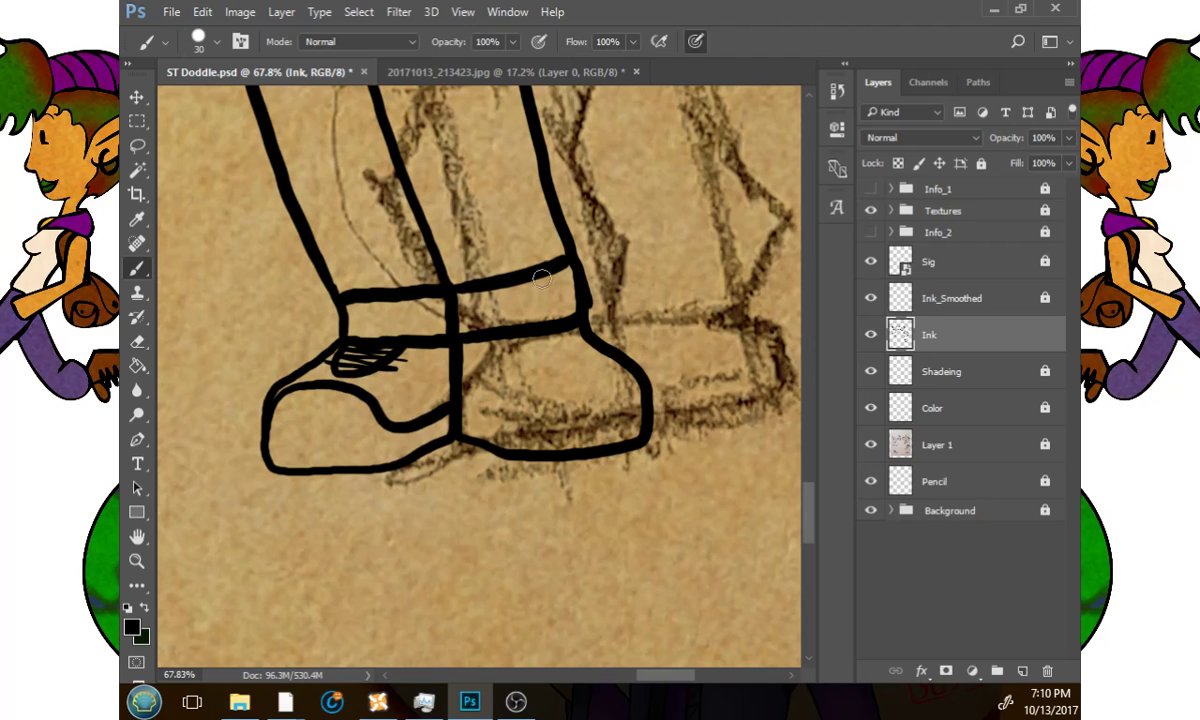
Ink a matching toe-cap curve and hatched laces on the right-pointing shoe.
mouse_move(608, 350)
mouse_down()
mouse_move(535, 390)
mouse_move(521, 423)
mouse_move(458, 409)
mouse_up()
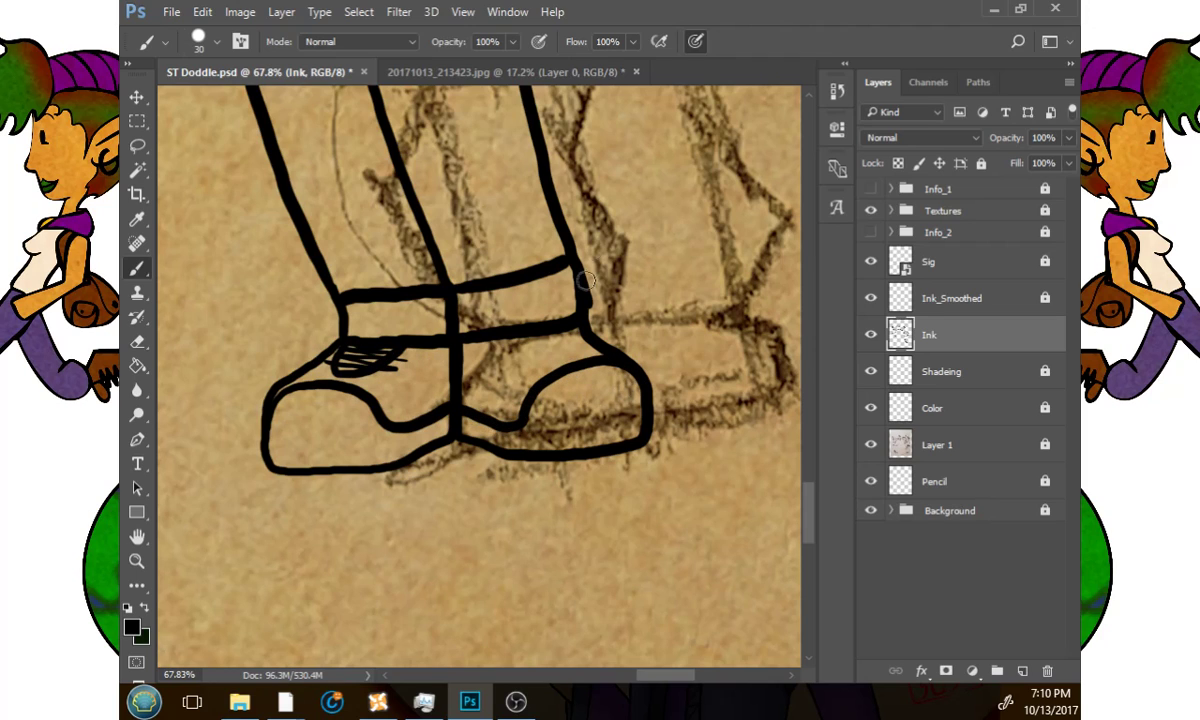
drag(526, 358, 584, 338)
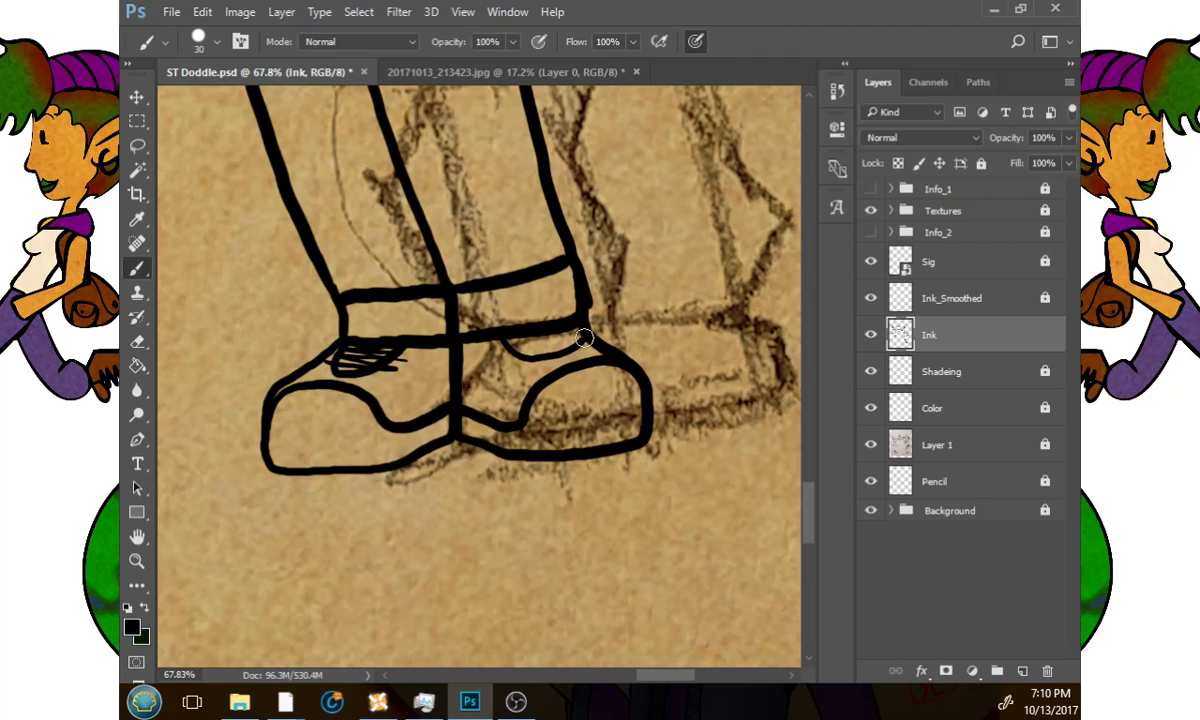
drag(505, 348, 572, 342)
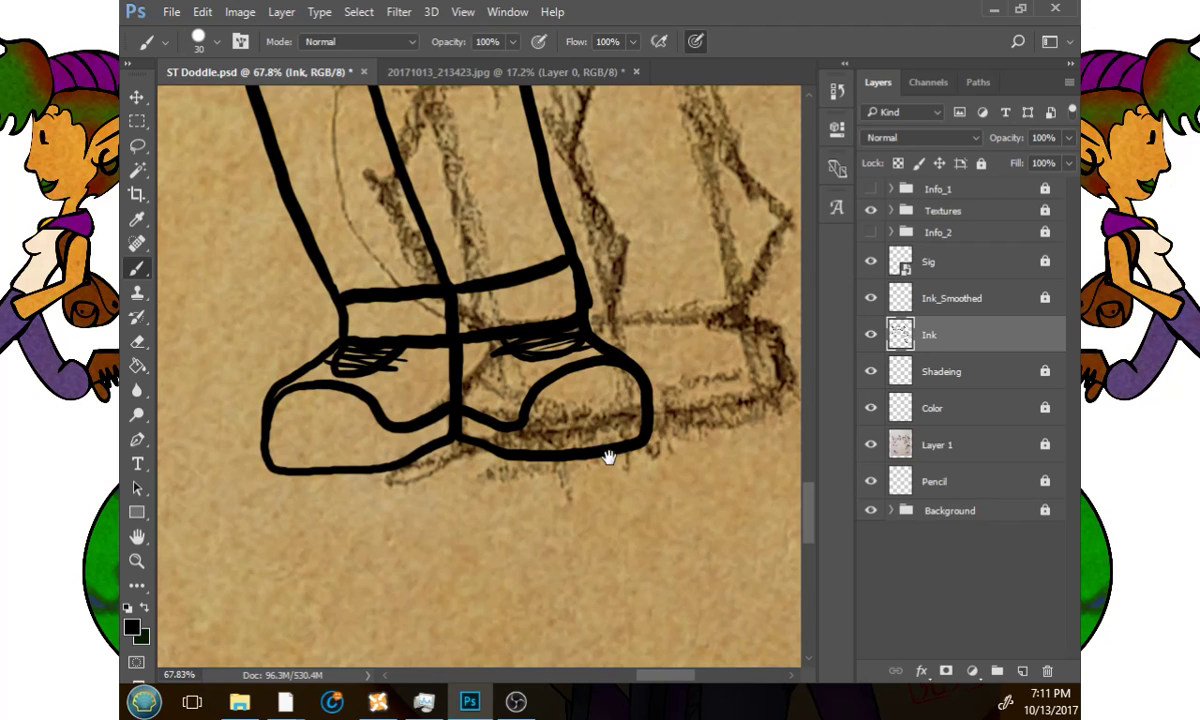
Erase the doubled upper outline of the left-pointing shoe and redraw it as one clean line from cuff to toe.
drag(585, 485, 722, 480)
mouse_move(635, 493)
mouse_down()
mouse_move(629, 482)
mouse_move(612, 493)
mouse_up()
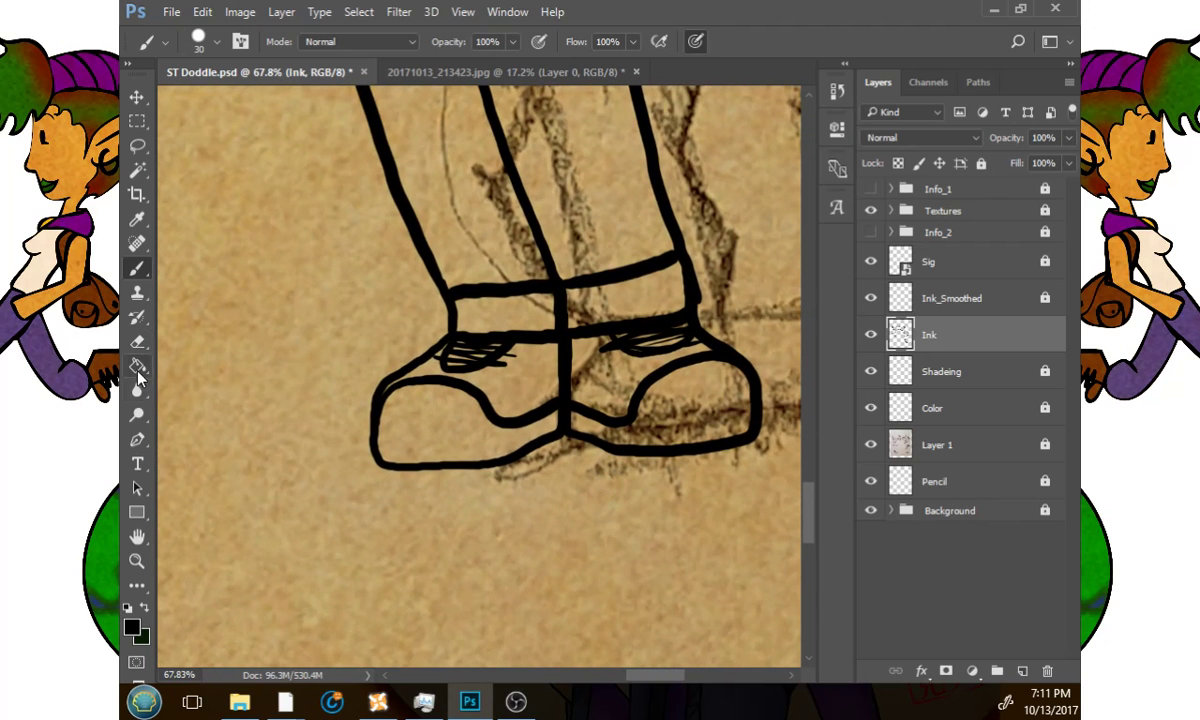
click(137, 342)
drag(430, 343, 366, 407)
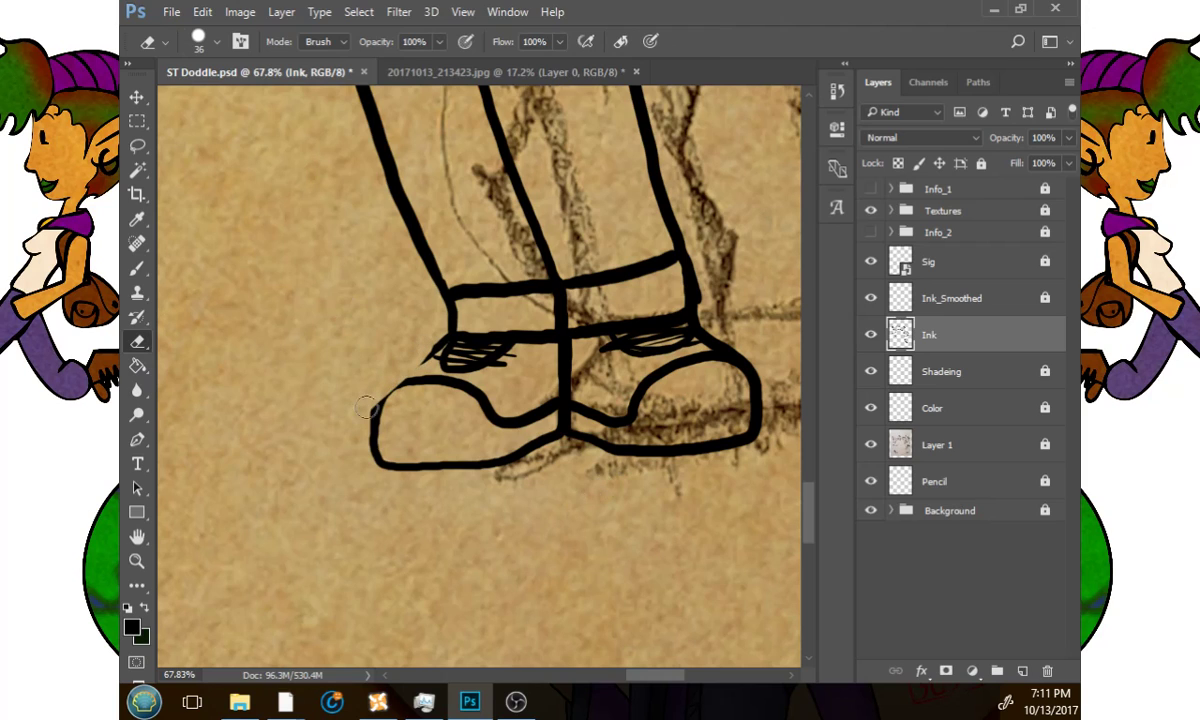
click(137, 268)
drag(449, 342, 408, 371)
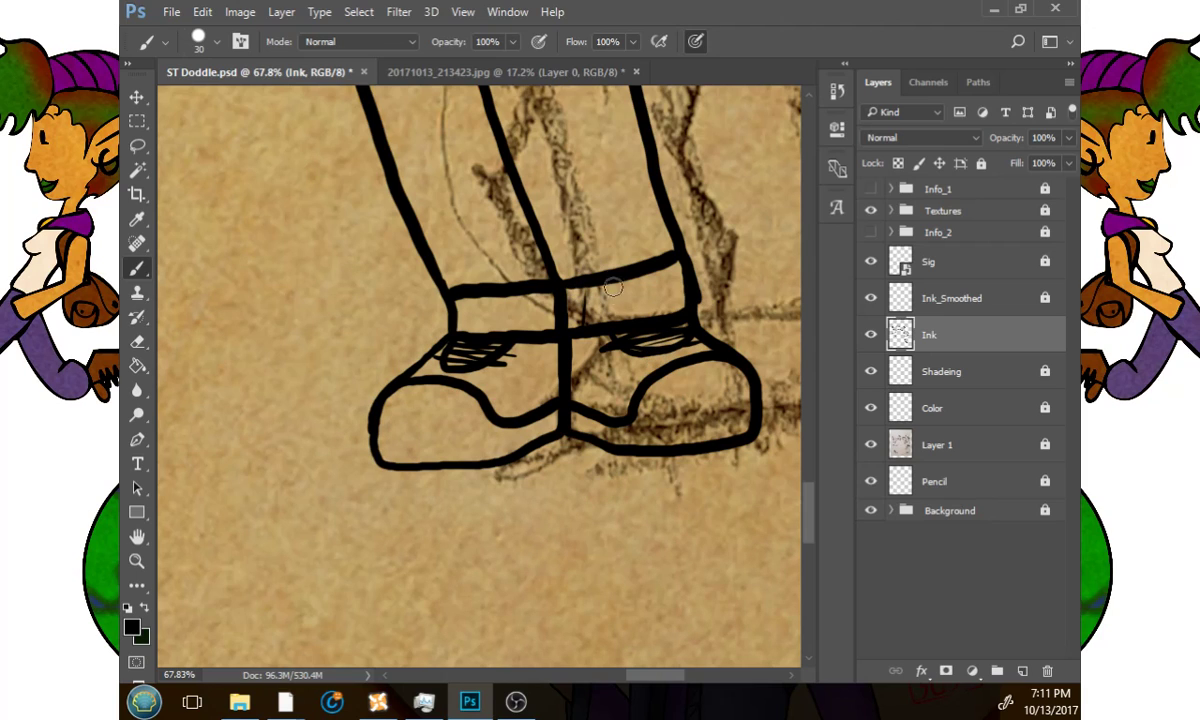
Ink short vertical ribbing lines on the second character's ankle cuffs and on both of the first character's cuffs.
drag(638, 320, 638, 277)
drag(500, 298, 502, 328)
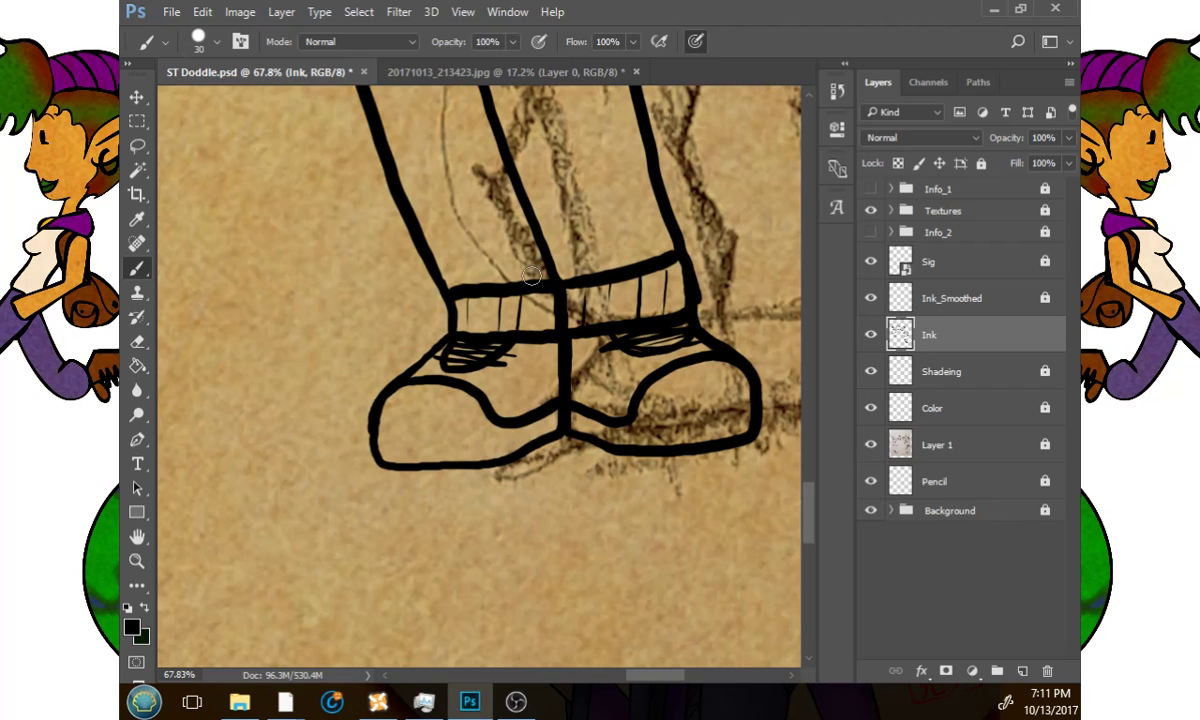
drag(616, 232, 800, 283)
mouse_move(461, 399)
mouse_down()
mouse_move(780, 415)
mouse_move(790, 380)
mouse_move(696, 413)
mouse_up()
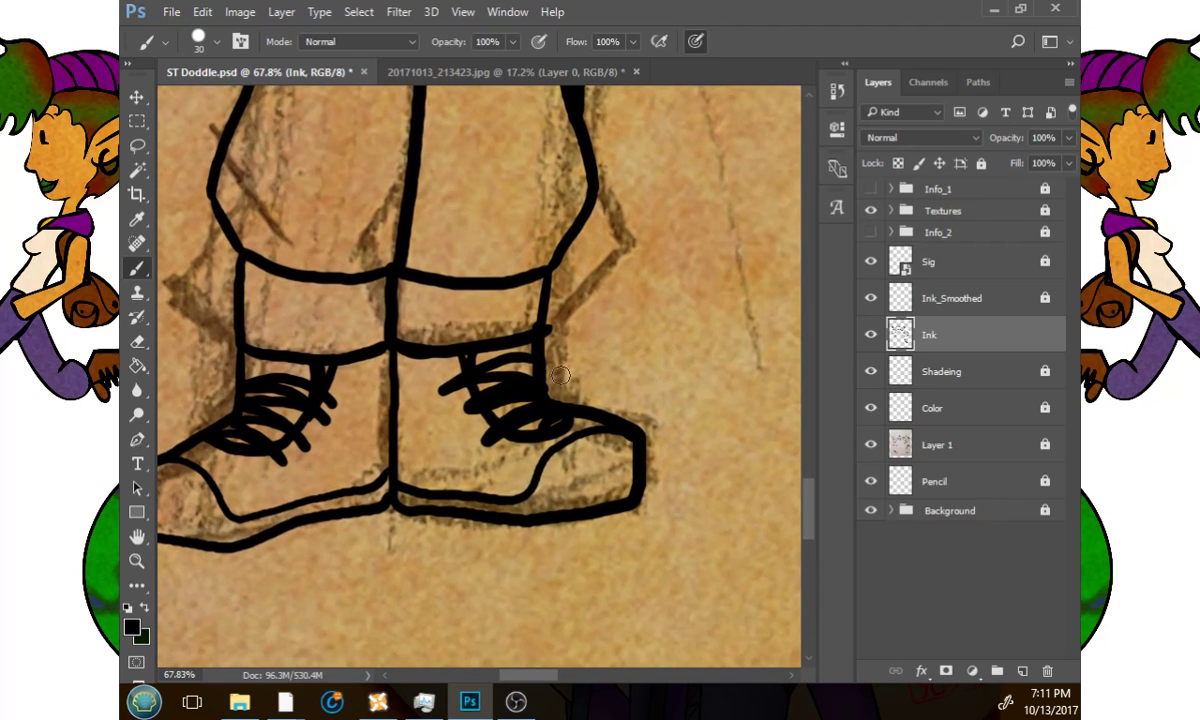
mouse_move(419, 287)
mouse_down()
mouse_move(419, 338)
mouse_move(447, 340)
mouse_up()
mouse_move(485, 291)
mouse_down()
mouse_move(485, 335)
mouse_move(511, 335)
mouse_up()
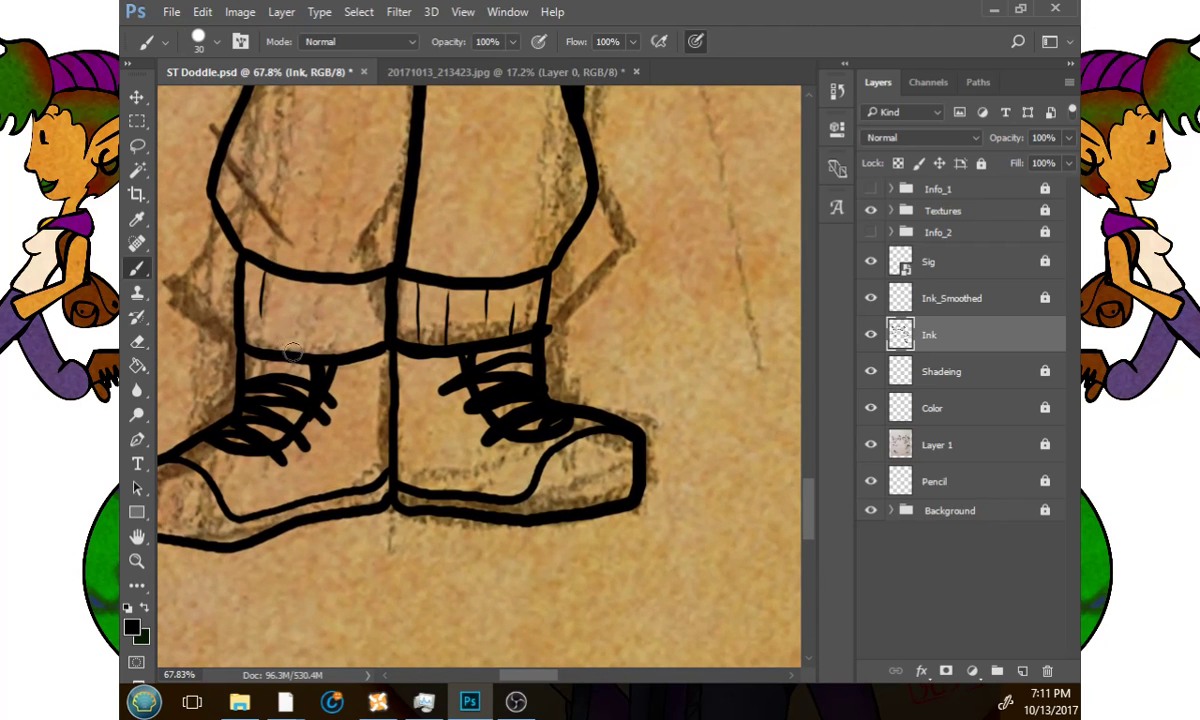
drag(296, 338, 297, 306)
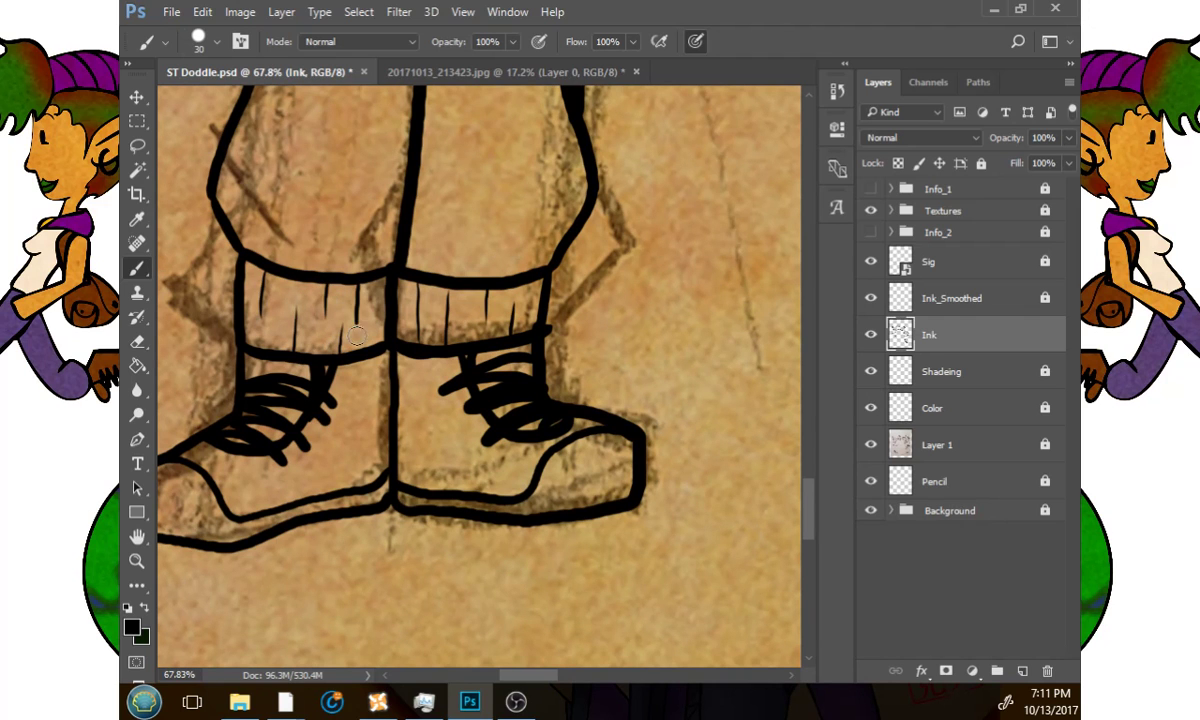
Compare both inked characters at full figure with the Layer 1 sketch hidden and shown.
click(139, 560)
mouse_move(639, 412)
mouse_down()
mouse_move(544, 442)
mouse_move(500, 440)
mouse_up()
drag(715, 433, 556, 487)
drag(643, 487, 574, 505)
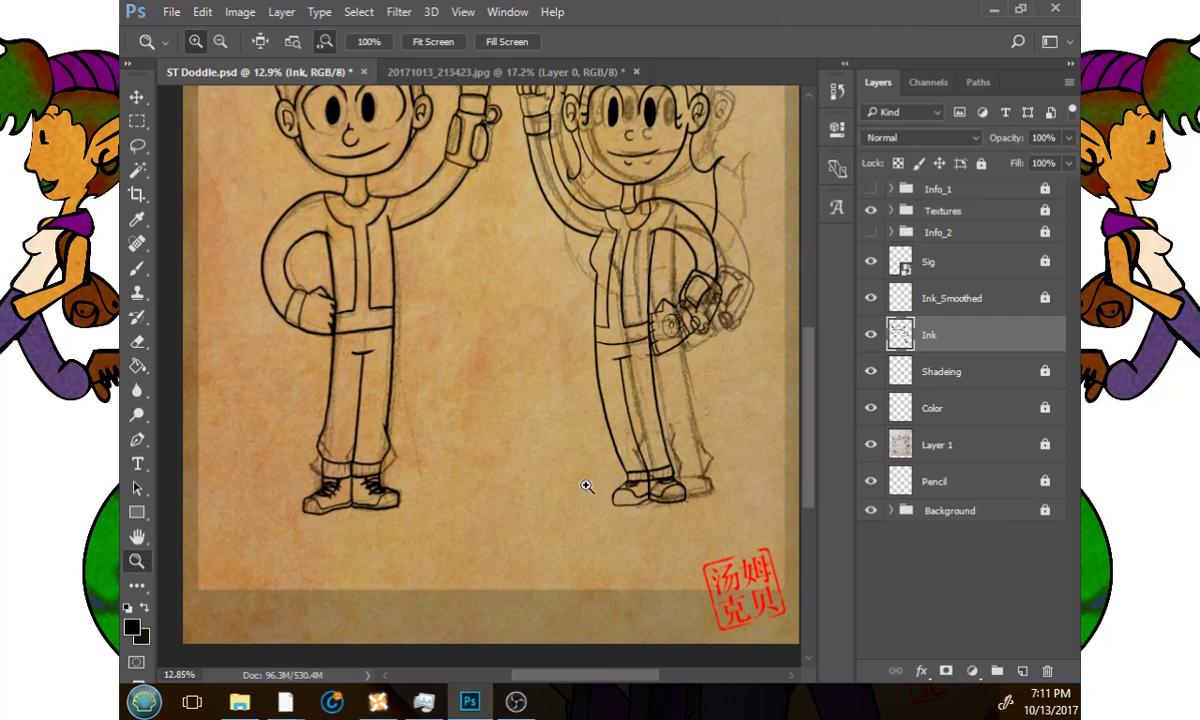
click(877, 444)
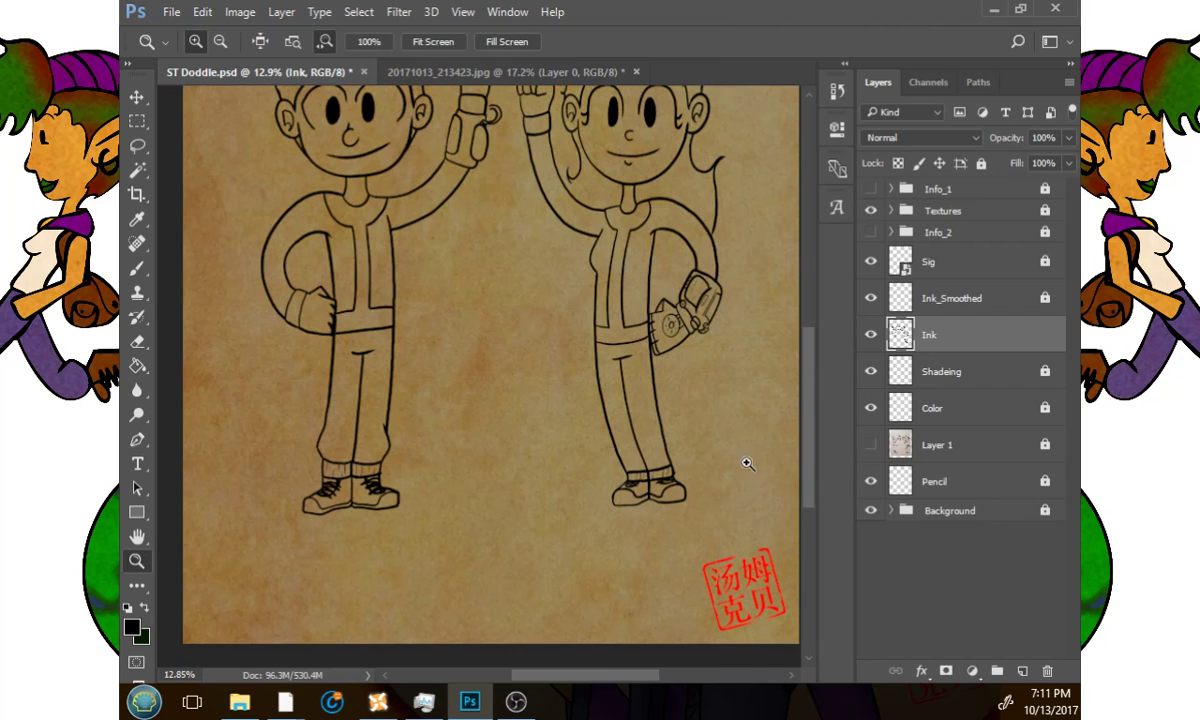
drag(747, 463, 701, 540)
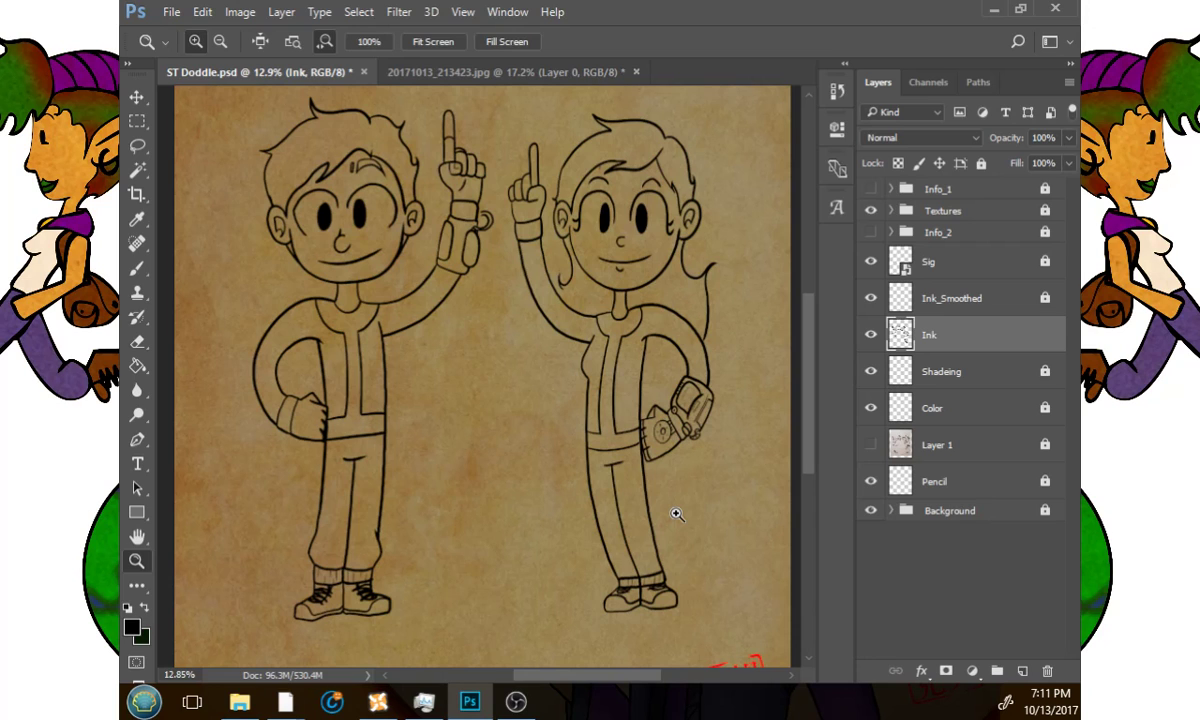
click(871, 445)
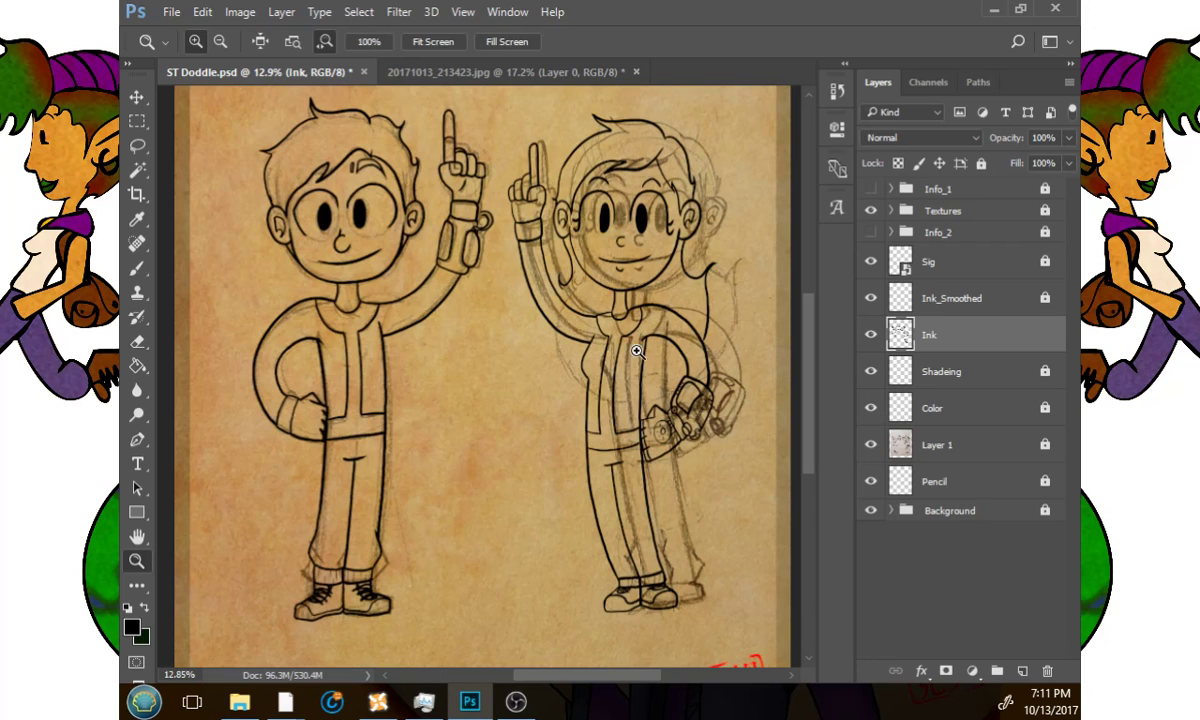
Hide the Layer 1 sketch and ink the long hair's curve behind the second character, from below the raised arm around behind the torso.
drag(645, 382, 622, 462)
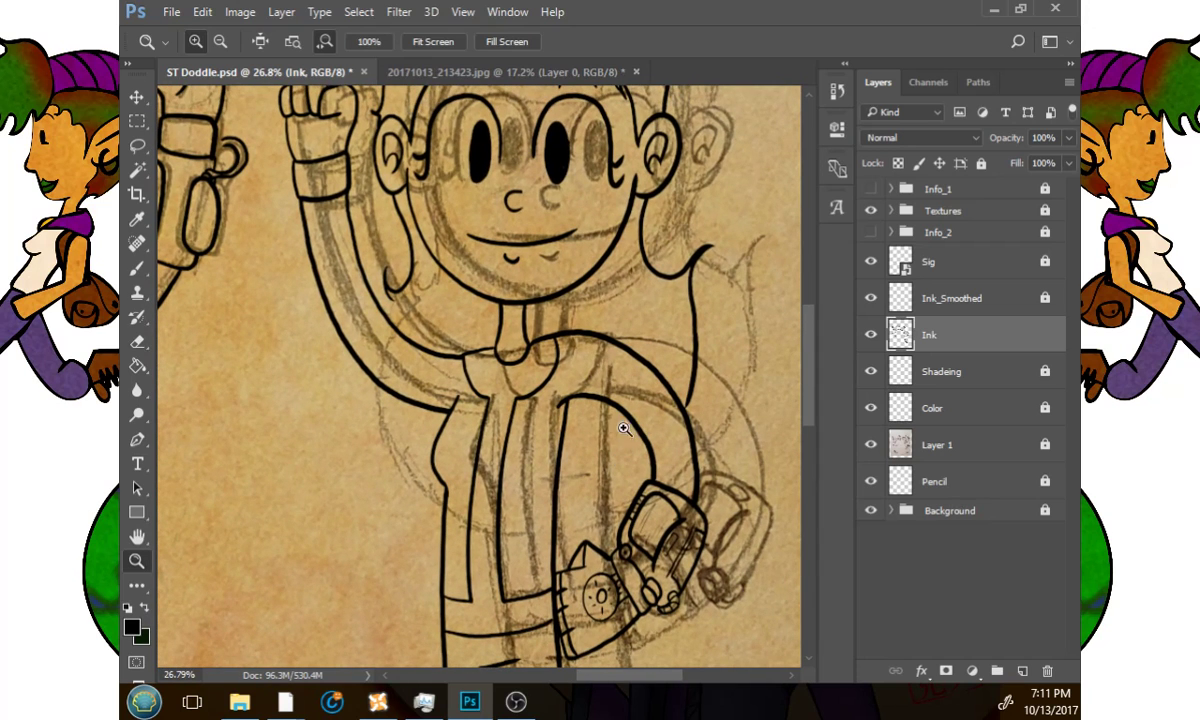
click(137, 97)
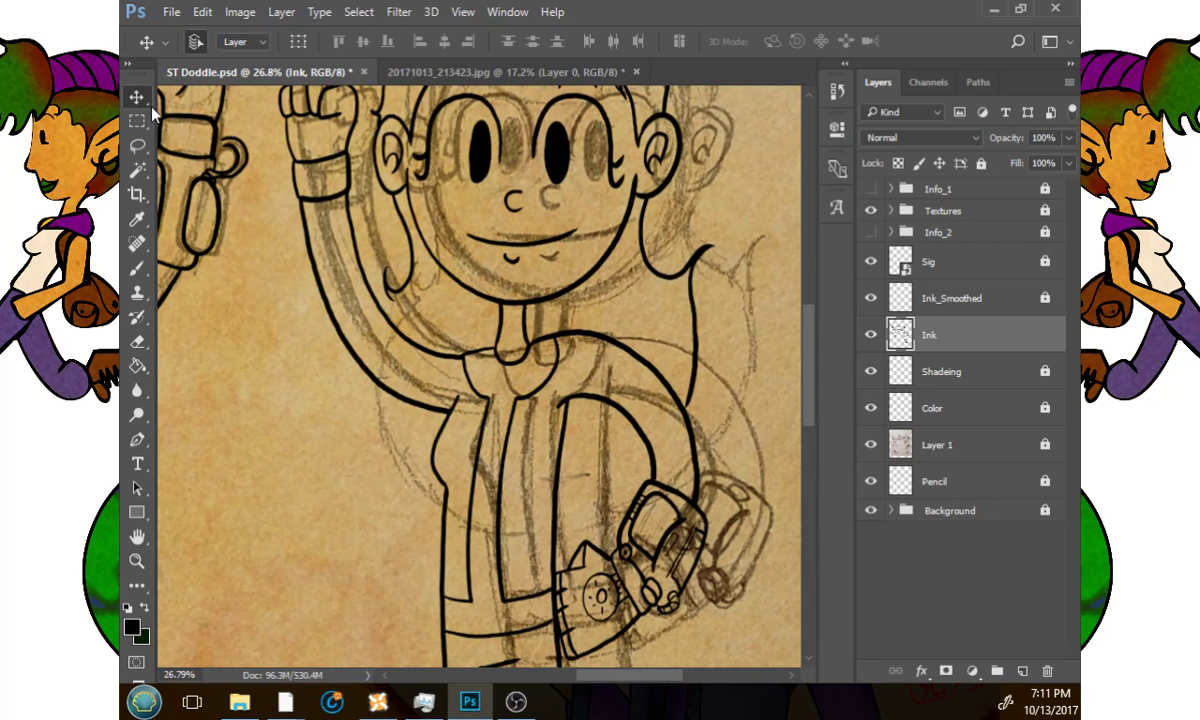
click(870, 444)
click(137, 268)
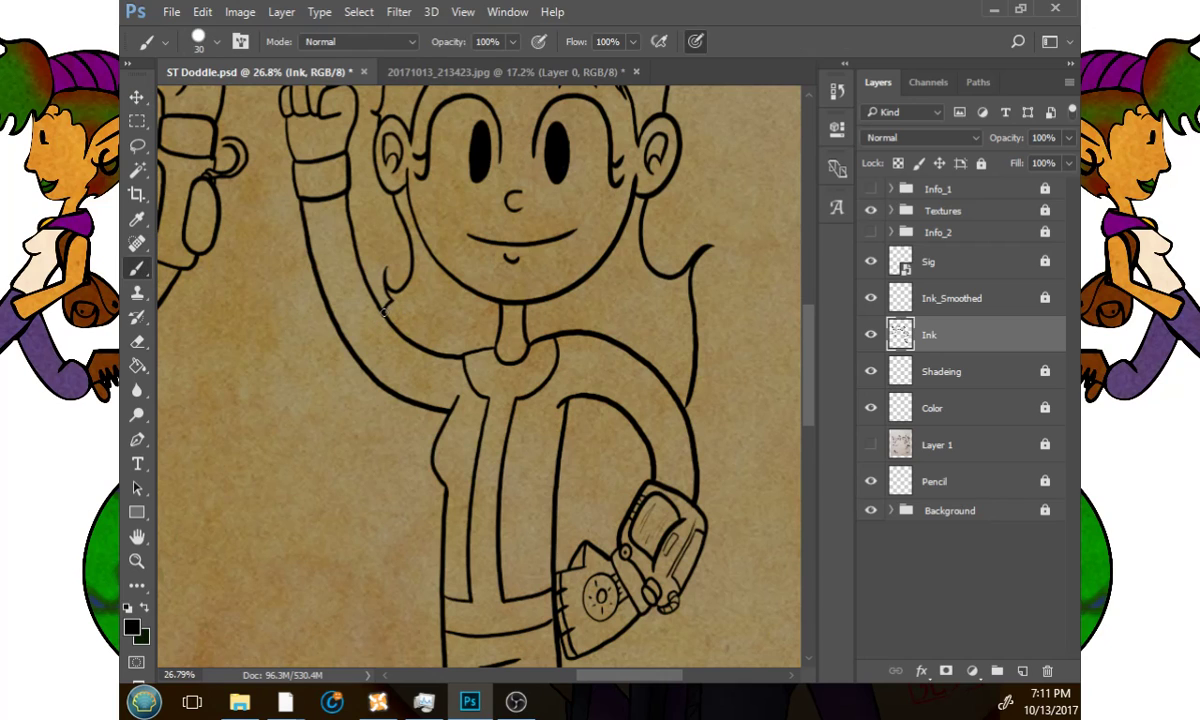
mouse_move(382, 312)
mouse_down()
mouse_move(333, 404)
mouse_move(384, 536)
mouse_move(518, 550)
mouse_move(692, 410)
mouse_up()
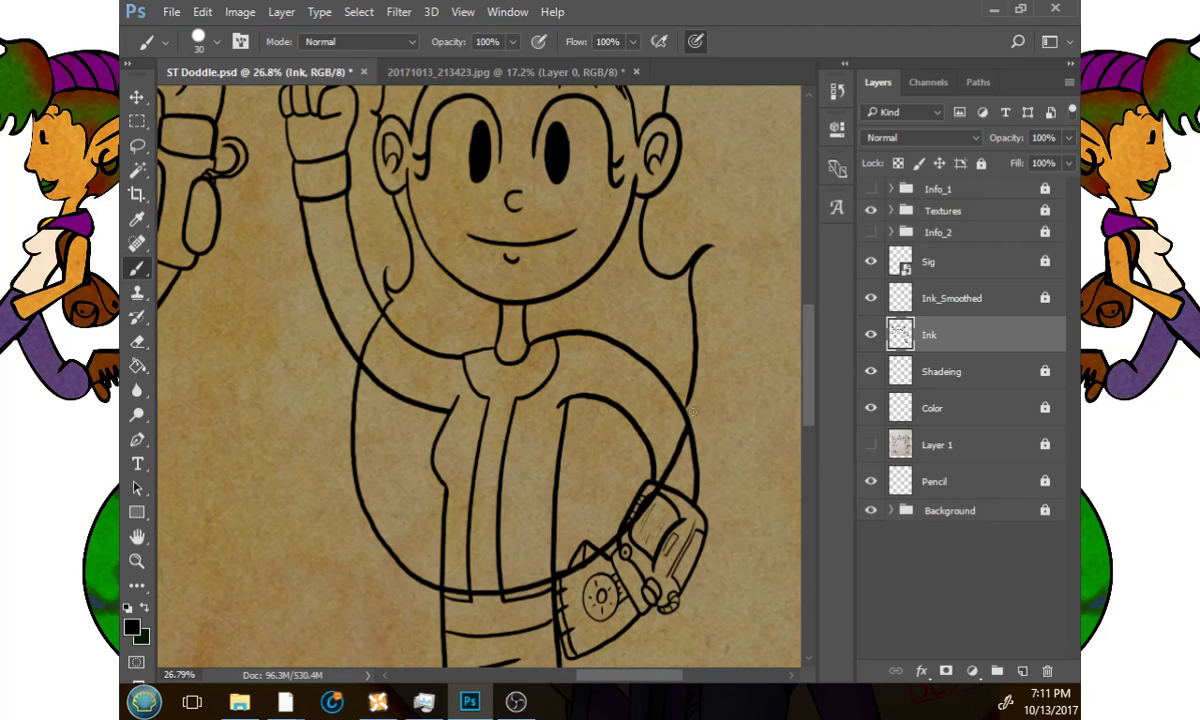
key(ctrl+z)
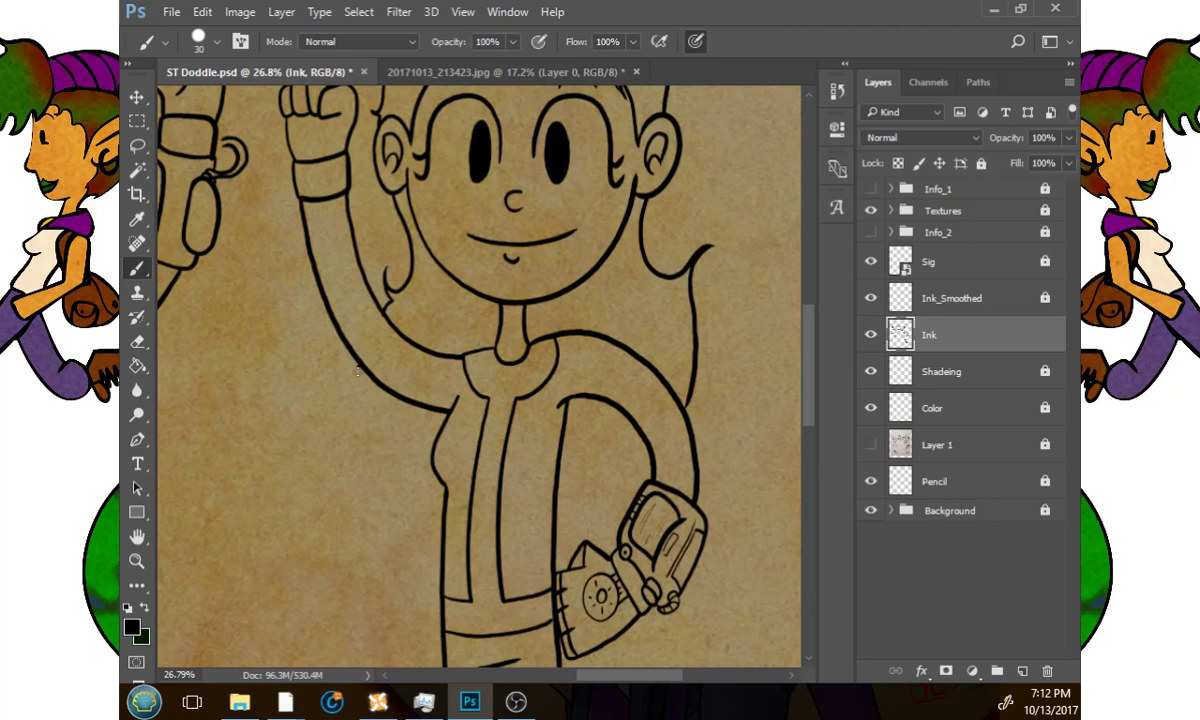
key(ctrl+z)
drag(360, 405, 402, 505)
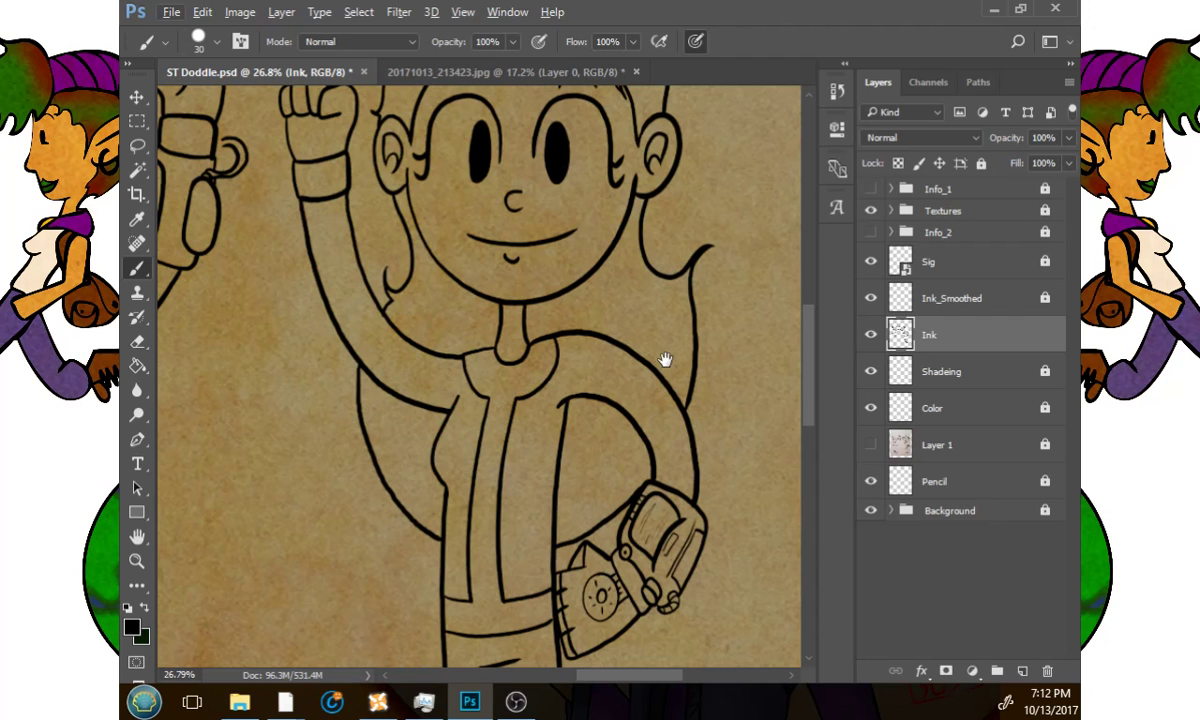
Ink the two open ends of the curled hook on the first character's wrist gadget so they join the wrist cuff.
mouse_move(676, 278)
mouse_down()
mouse_move(659, 424)
mouse_move(640, 470)
mouse_move(650, 517)
mouse_up()
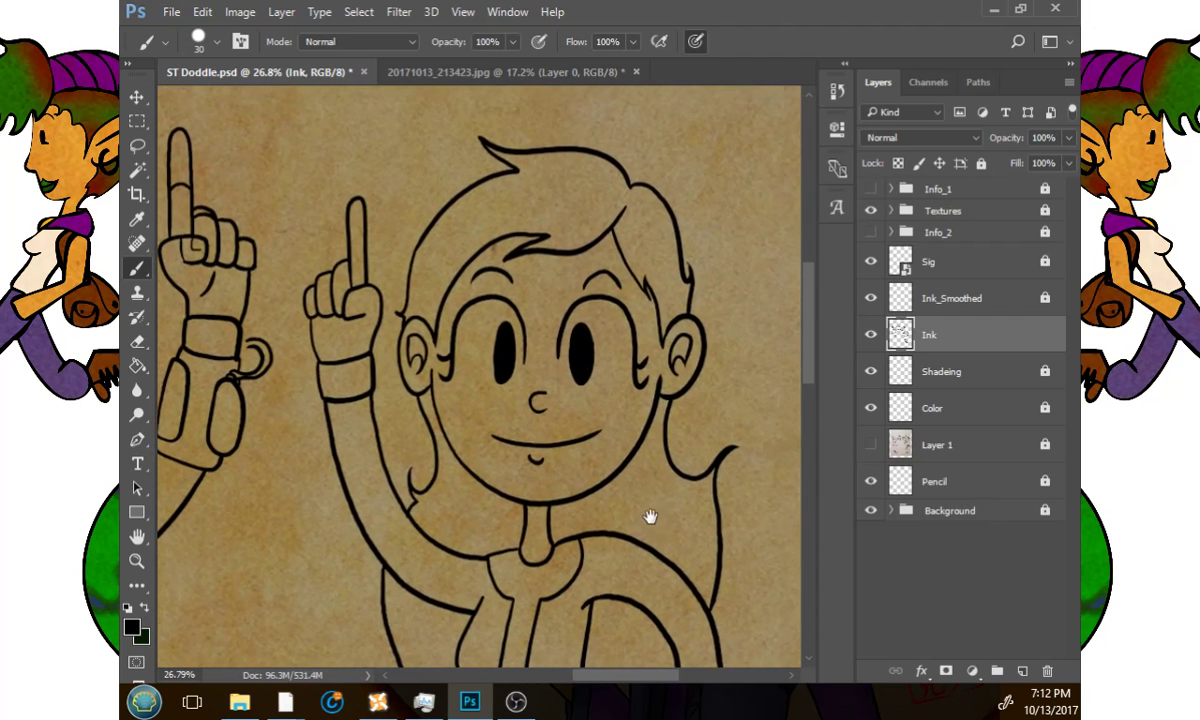
click(136, 561)
drag(568, 506, 475, 515)
drag(613, 528, 680, 393)
drag(686, 489, 686, 394)
key(ctrl+0)
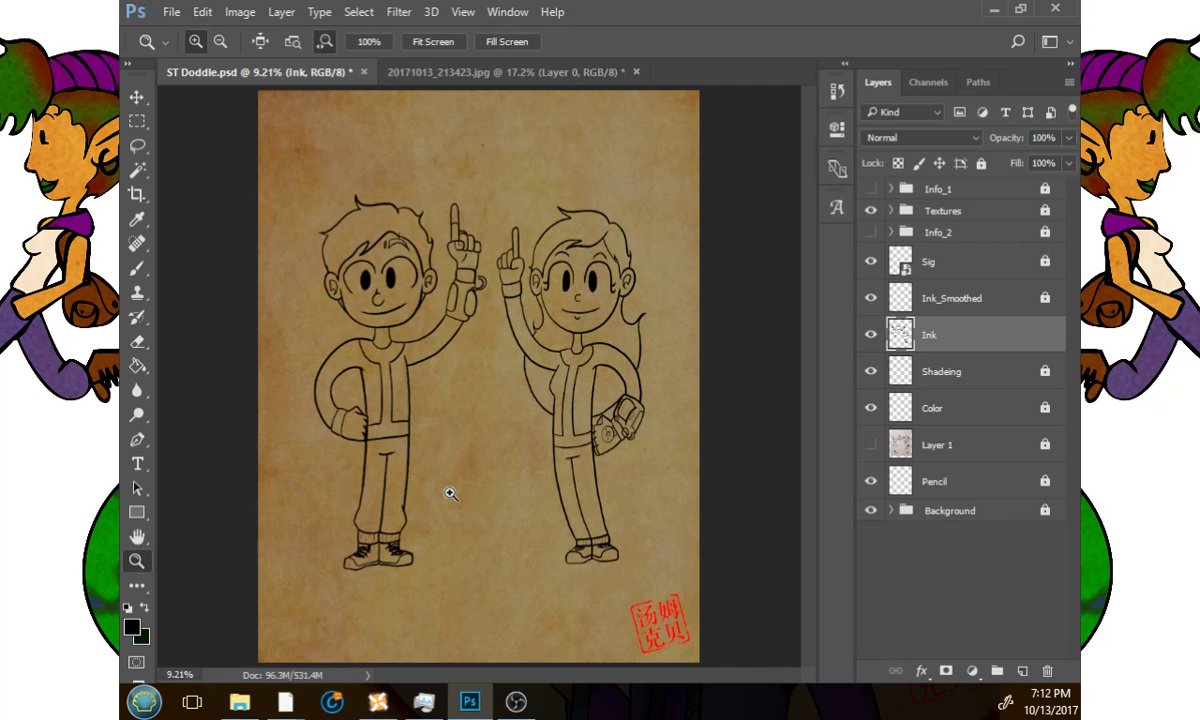
drag(468, 277, 658, 289)
click(146, 275)
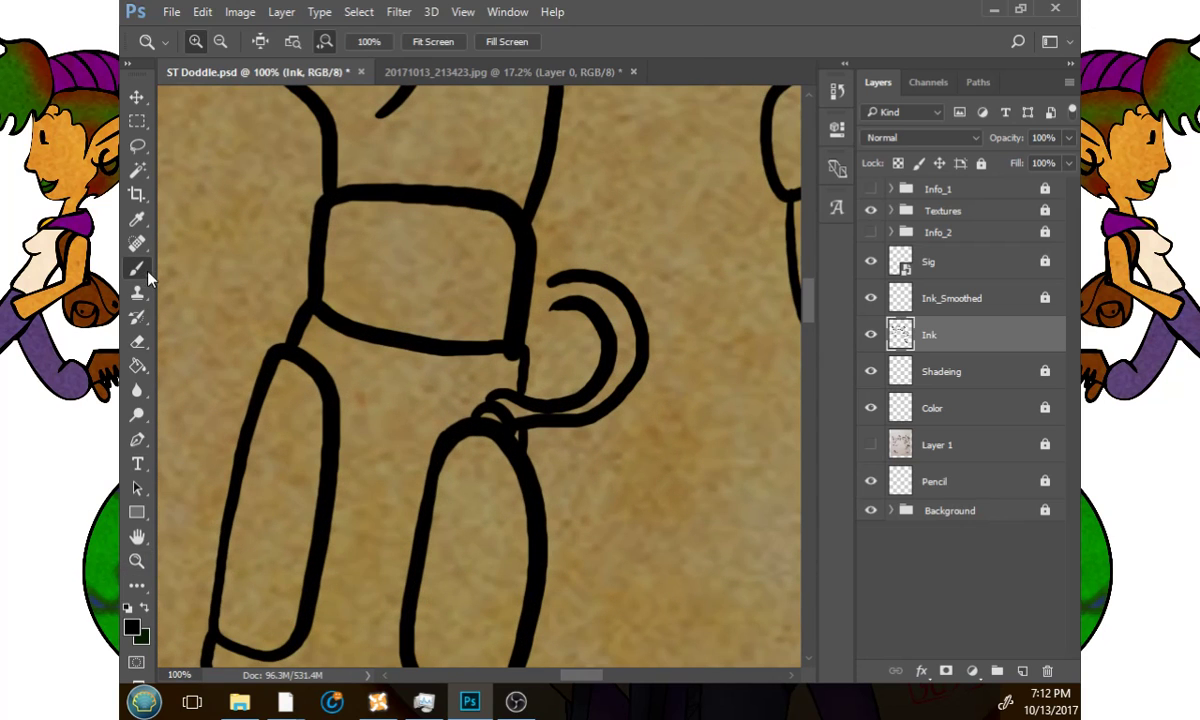
click(147, 277)
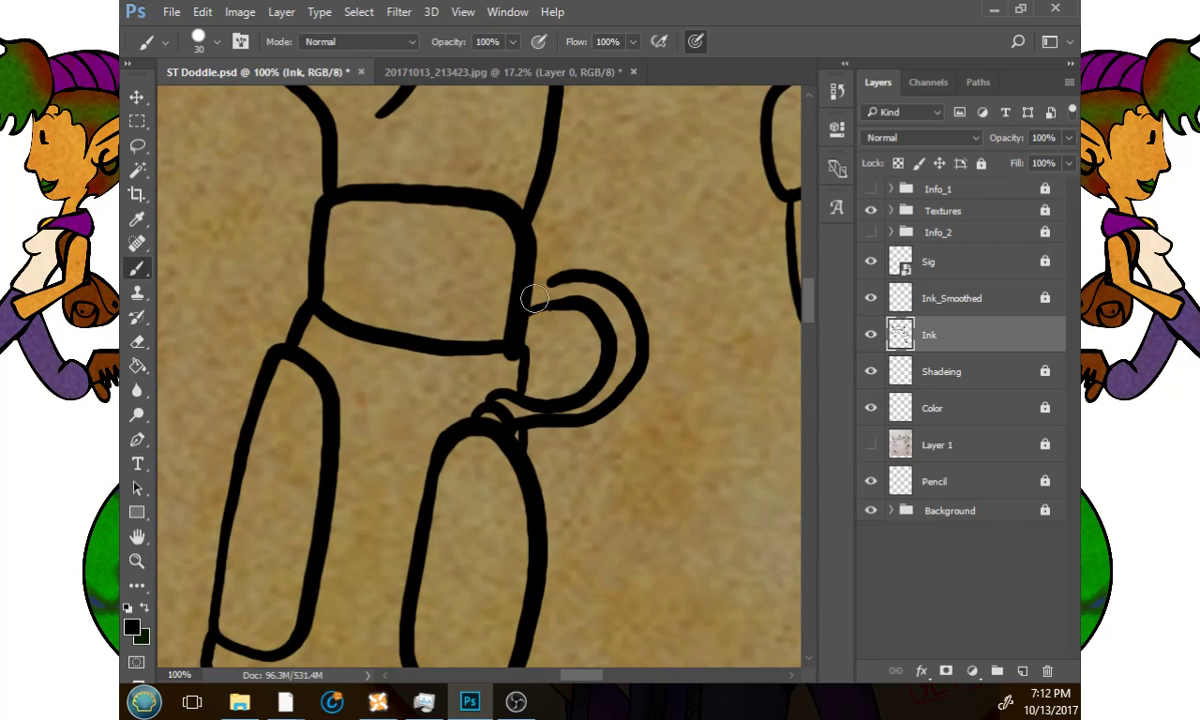
key(ctrl+z)
mouse_move(518, 350)
mouse_down()
mouse_move(575, 301)
mouse_move(518, 357)
mouse_move(533, 342)
mouse_move(560, 278)
mouse_up()
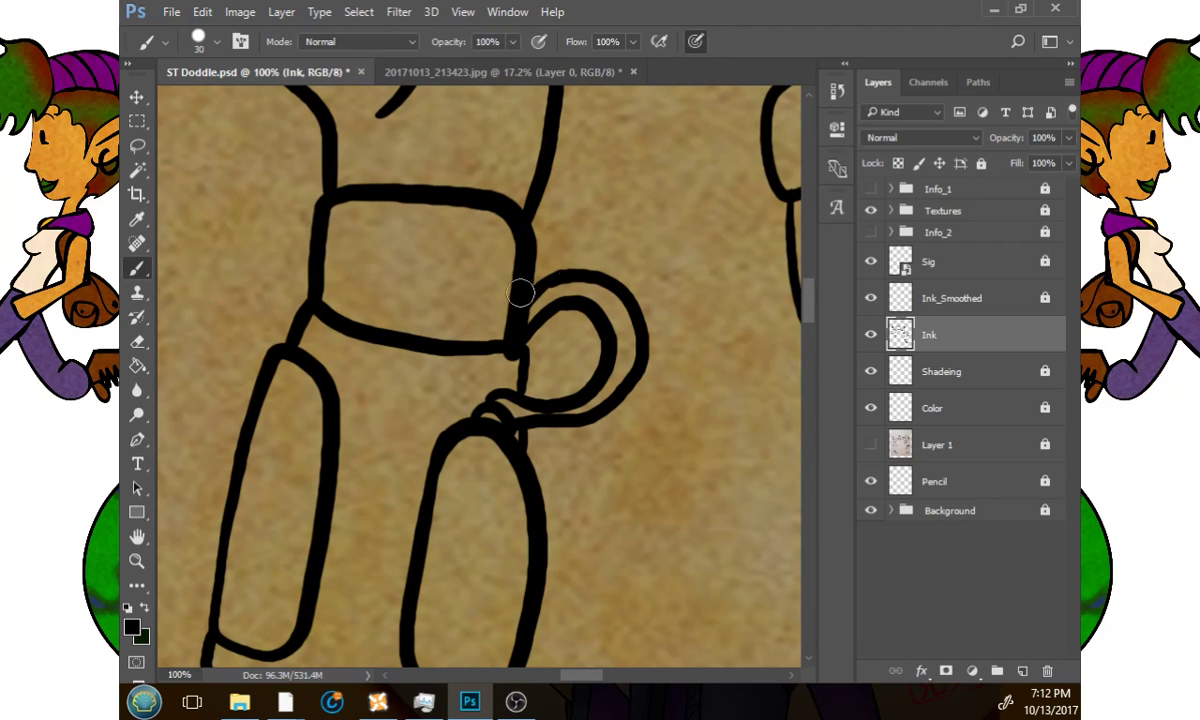
Lasso both inked characters together and move them slightly down the page.
click(137, 561)
drag(565, 496, 500, 473)
drag(661, 525, 565, 536)
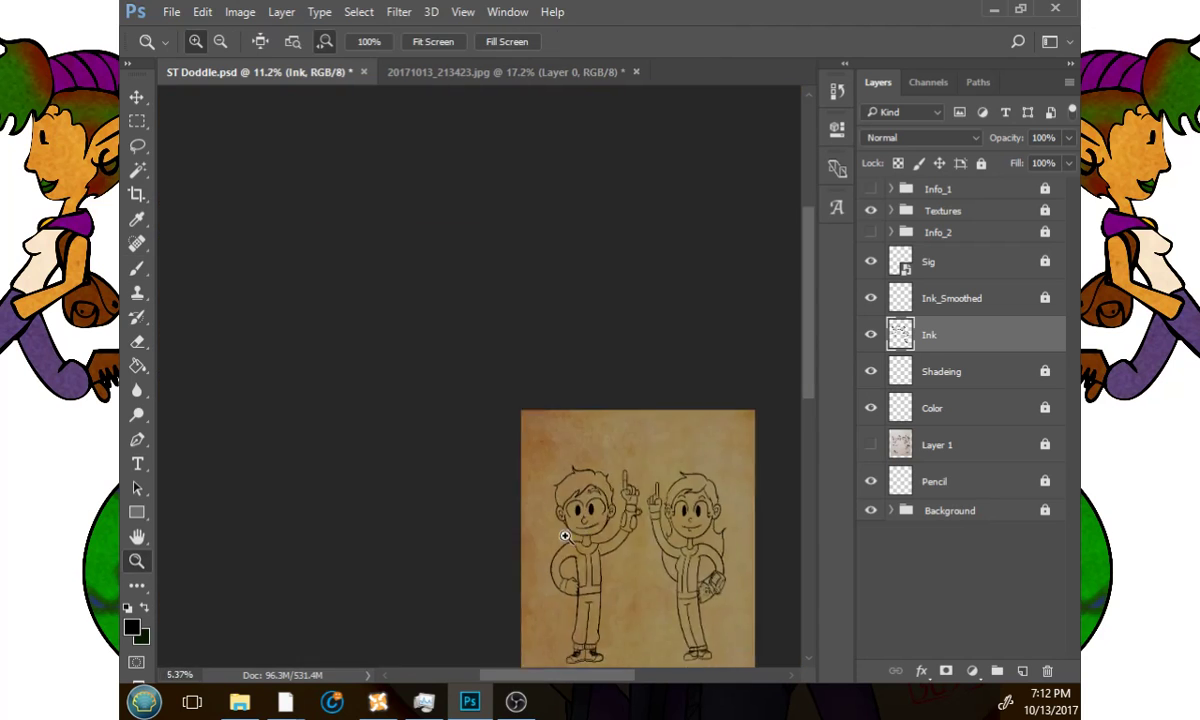
key(ctrl+0)
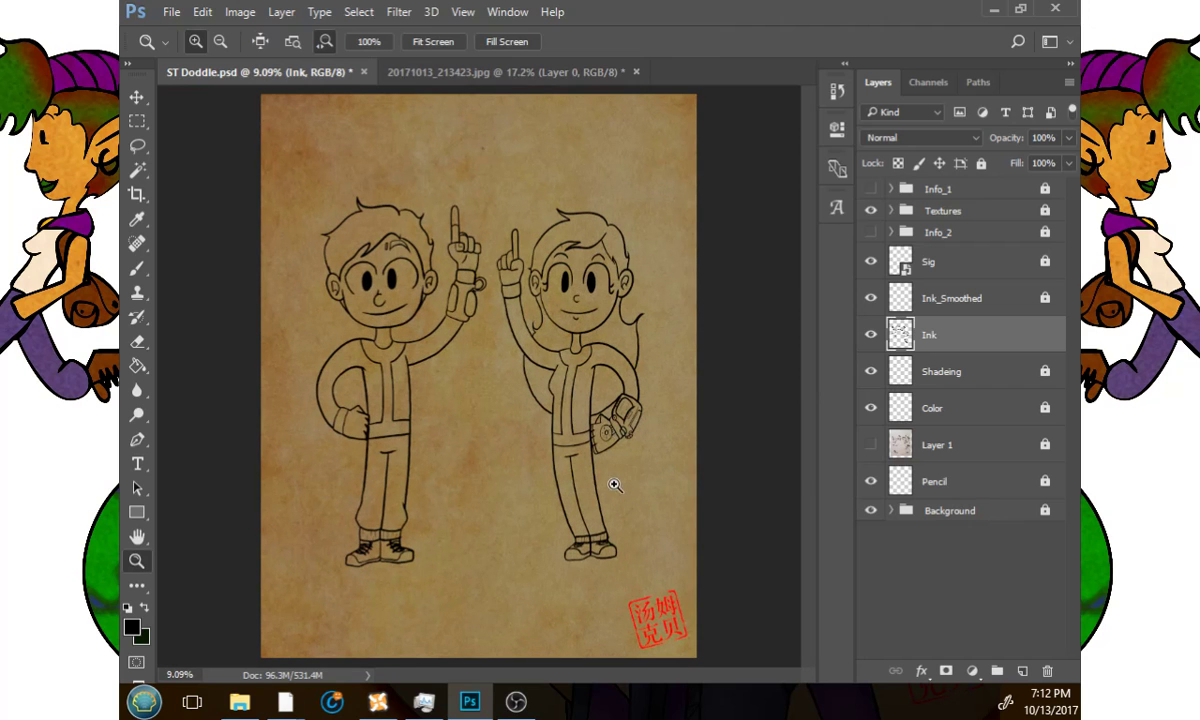
drag(615, 485, 655, 455)
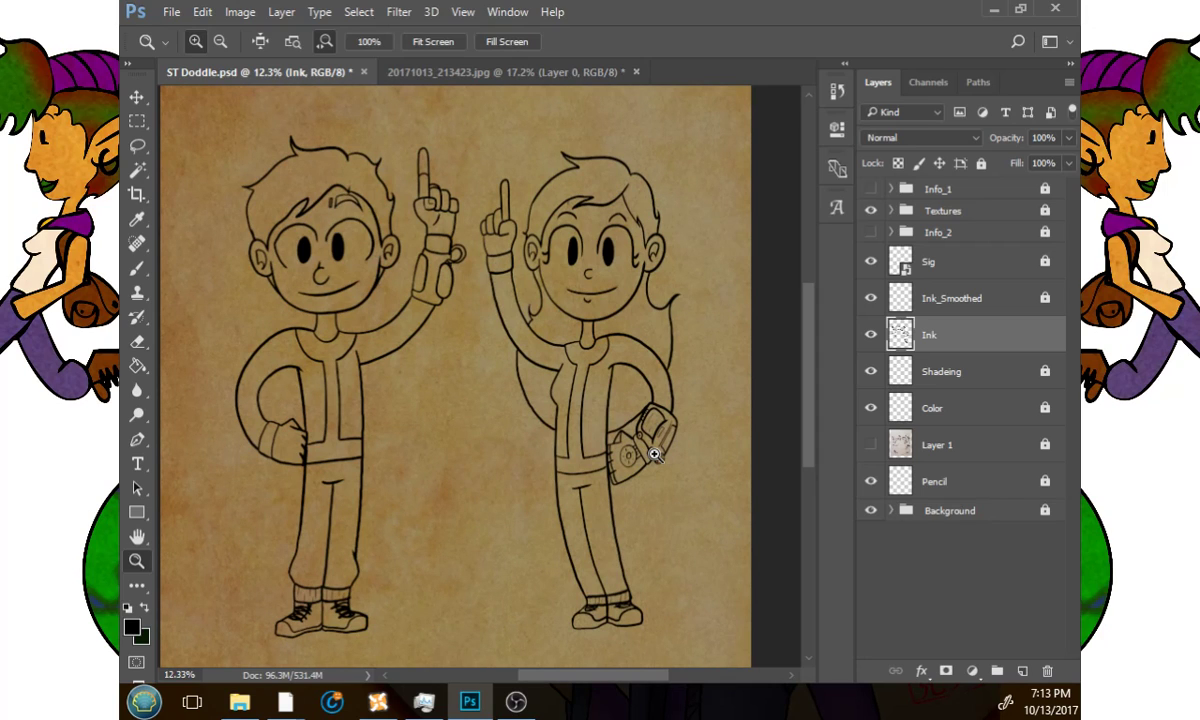
click(137, 145)
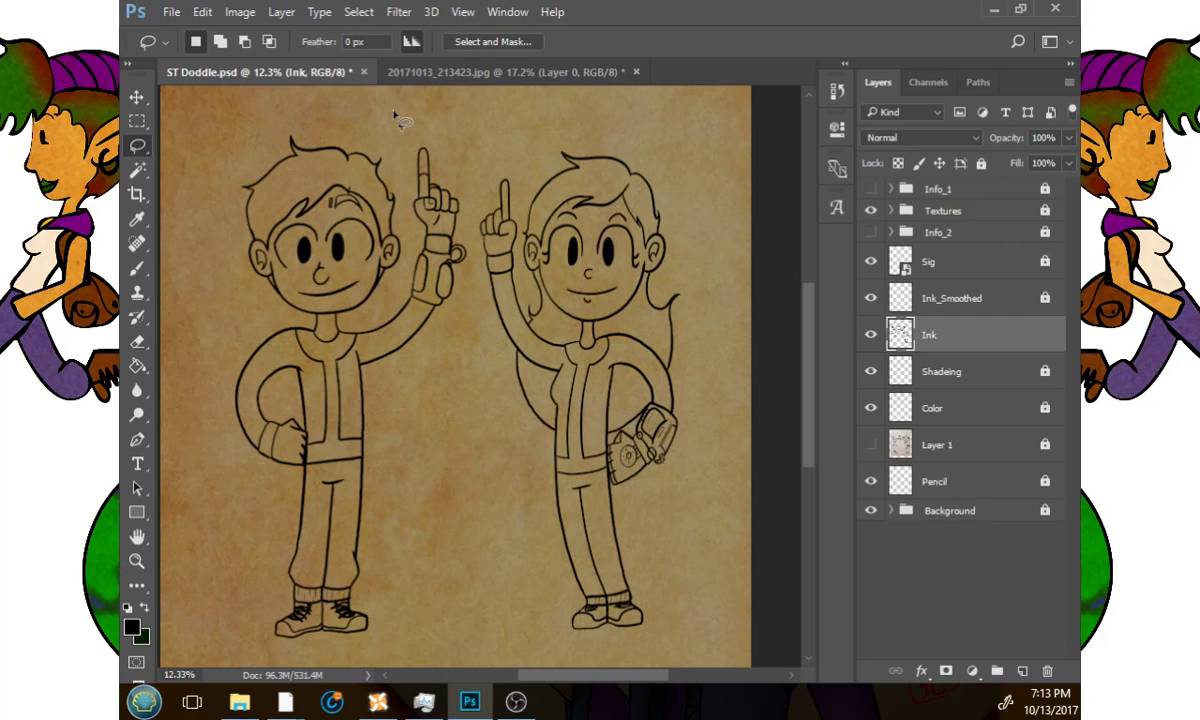
mouse_move(388, 104)
mouse_down()
mouse_move(175, 415)
mouse_move(228, 640)
mouse_move(380, 677)
mouse_move(540, 677)
mouse_move(683, 630)
mouse_move(719, 456)
mouse_move(715, 245)
mouse_move(653, 127)
mouse_move(490, 113)
mouse_move(357, 127)
mouse_move(395, 103)
mouse_up()
click(137, 97)
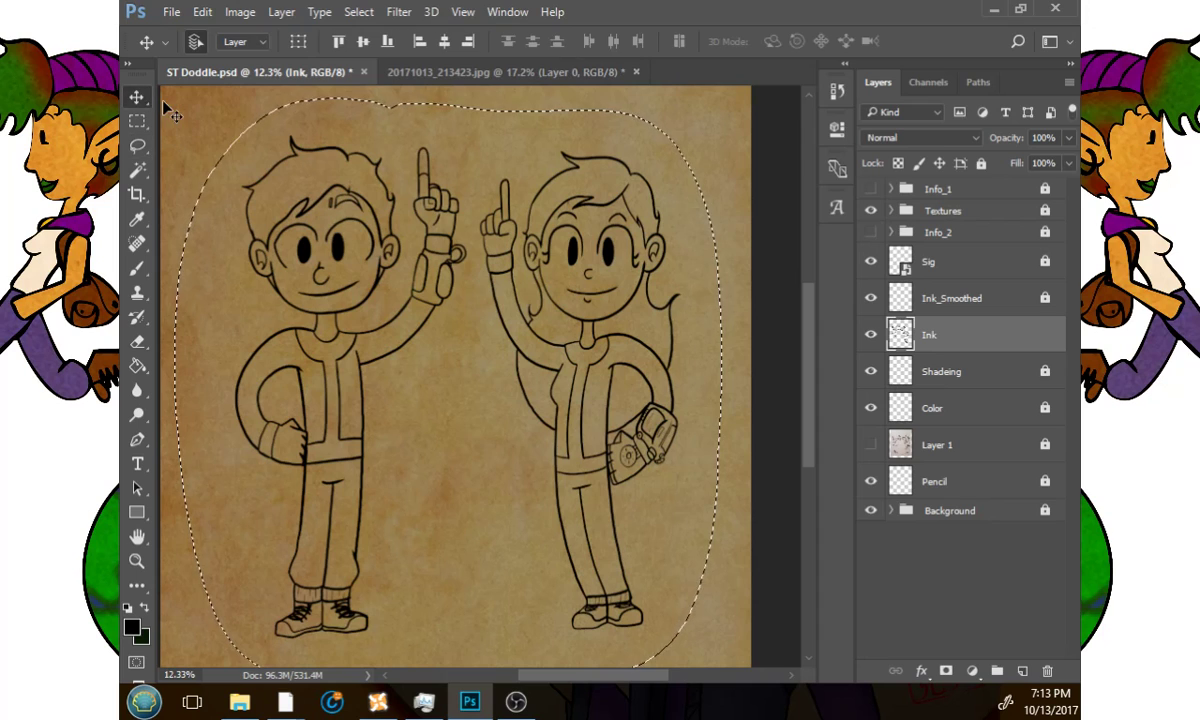
drag(428, 258, 426, 278)
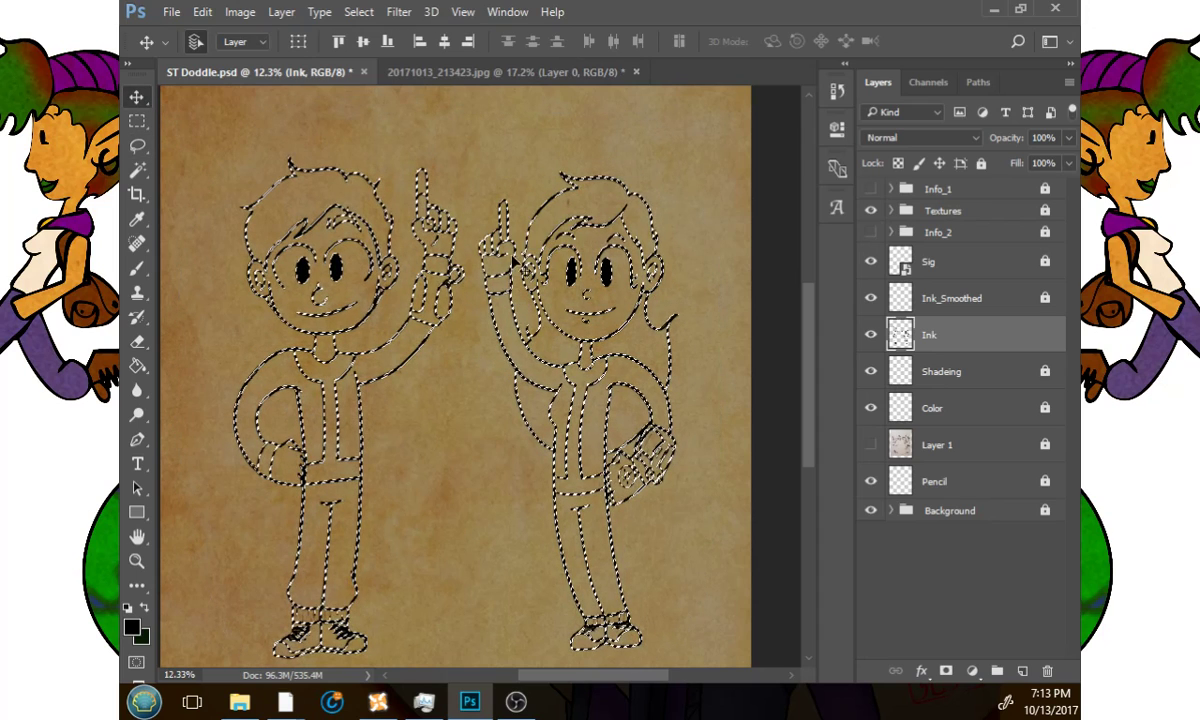
key(ctrl+t)
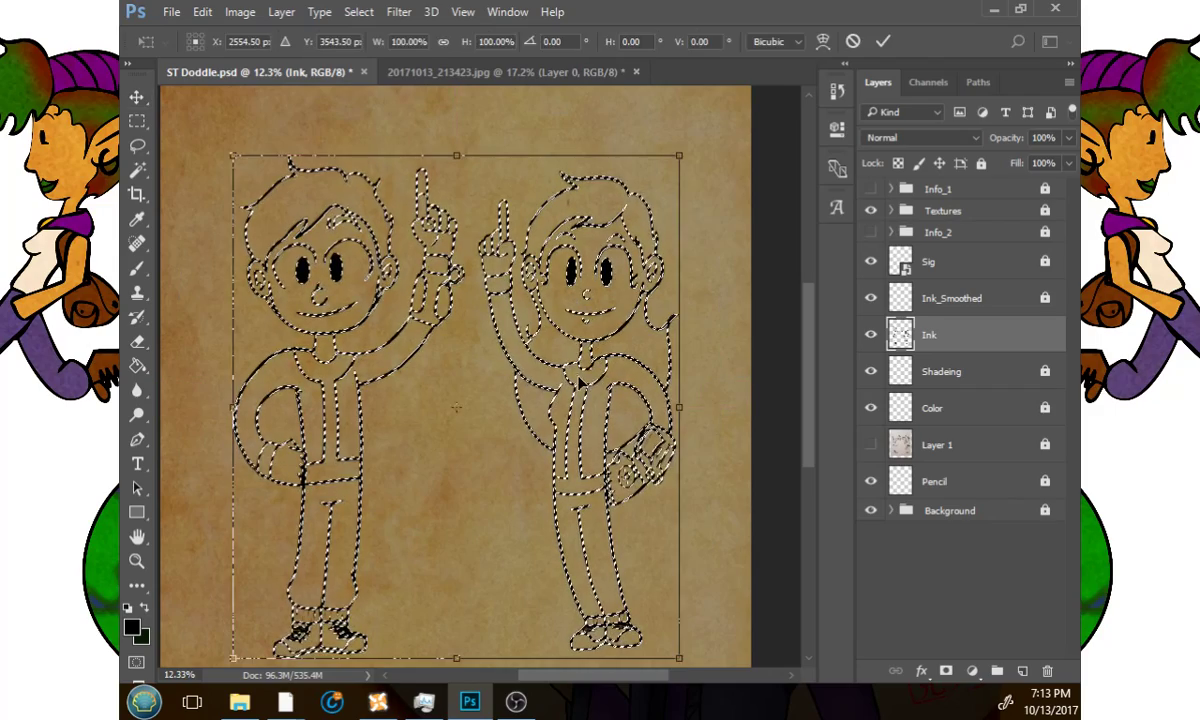
key(Escape)
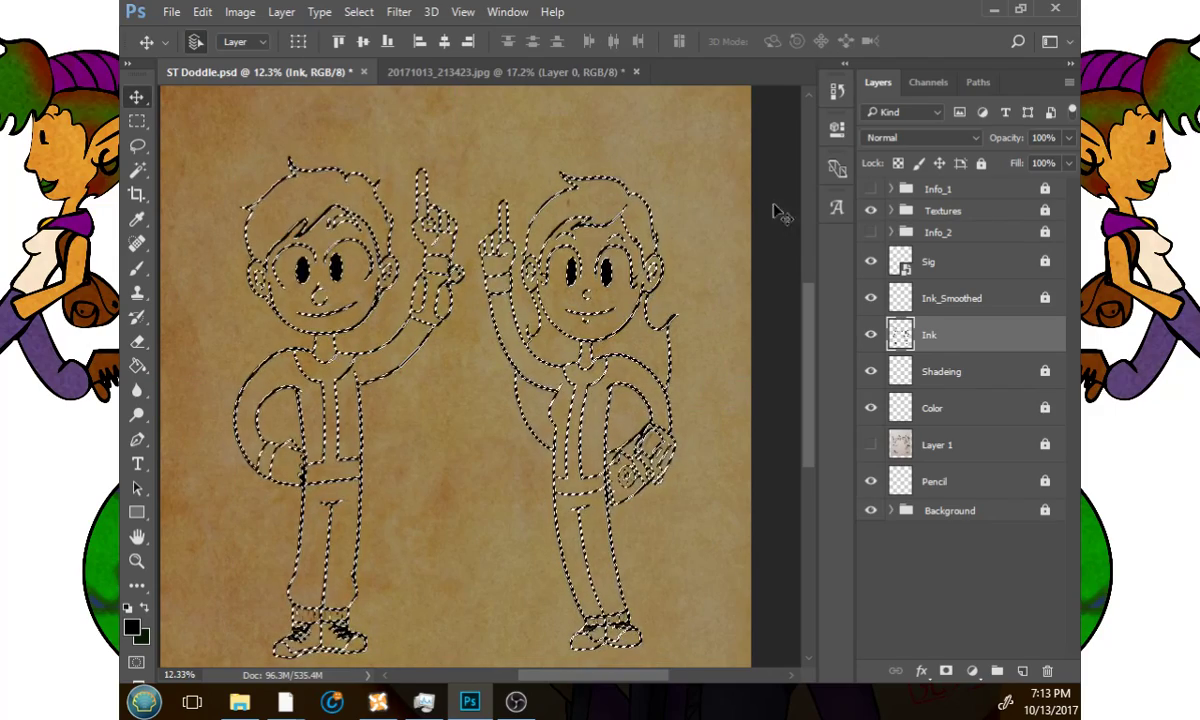
Lock the Ink layer and make an unlocked Ink_Smoothed the active layer.
click(980, 163)
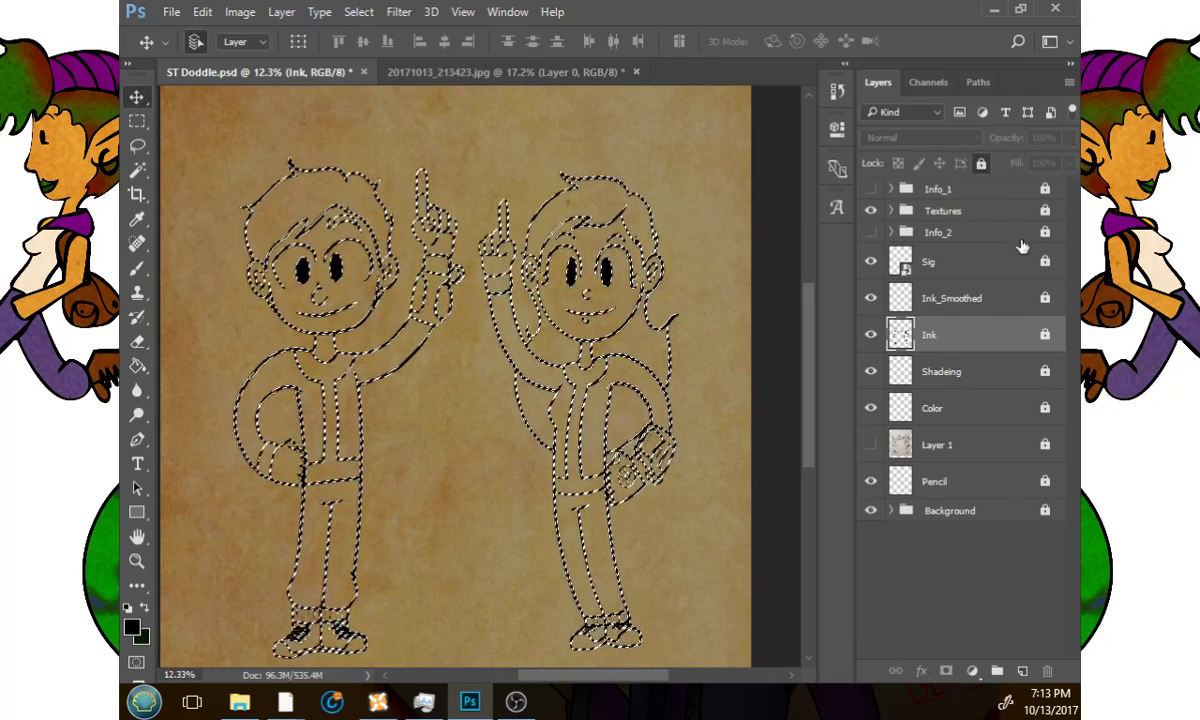
click(1012, 310)
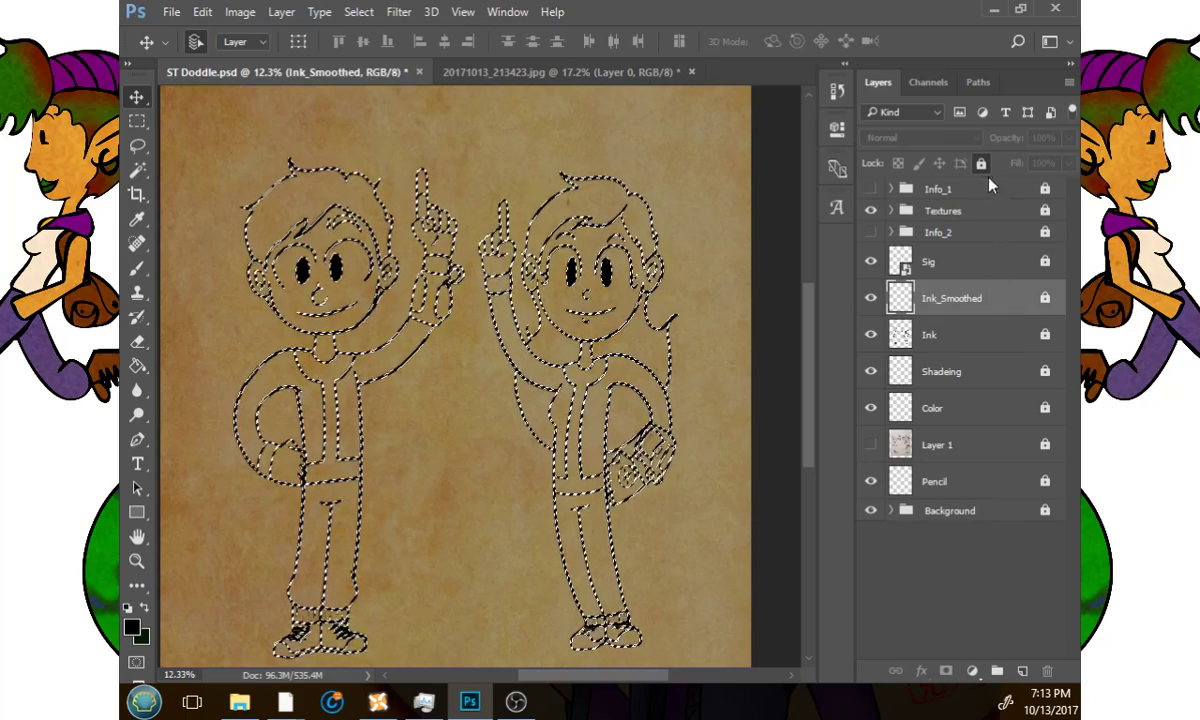
Convert the selection of the line art into a work path with a 3.0 pixel tolerance and hide the Ink layer.
click(978, 84)
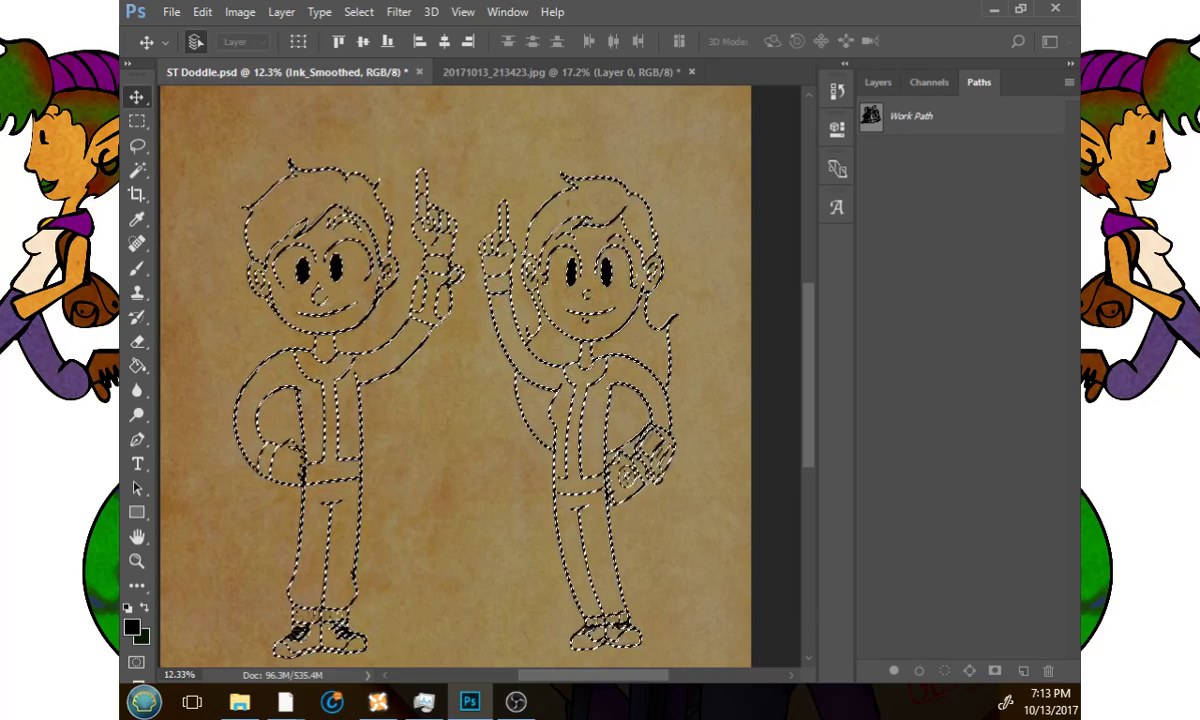
alt+click(944, 671)
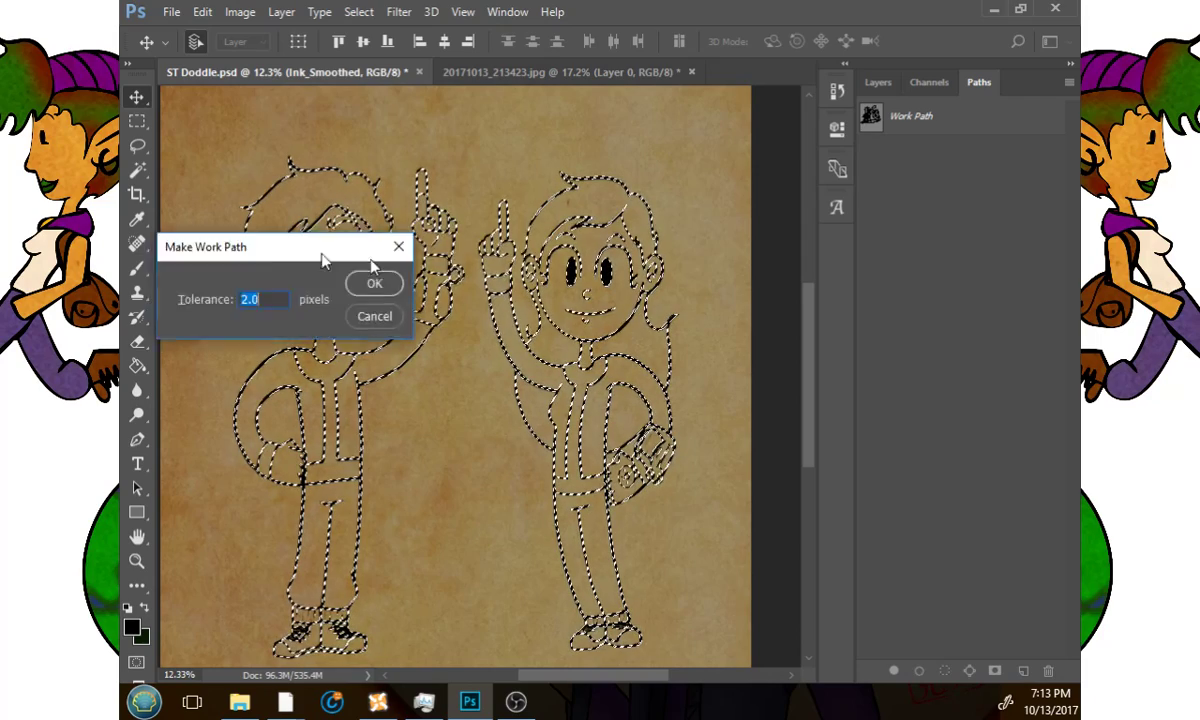
drag(321, 250, 803, 232)
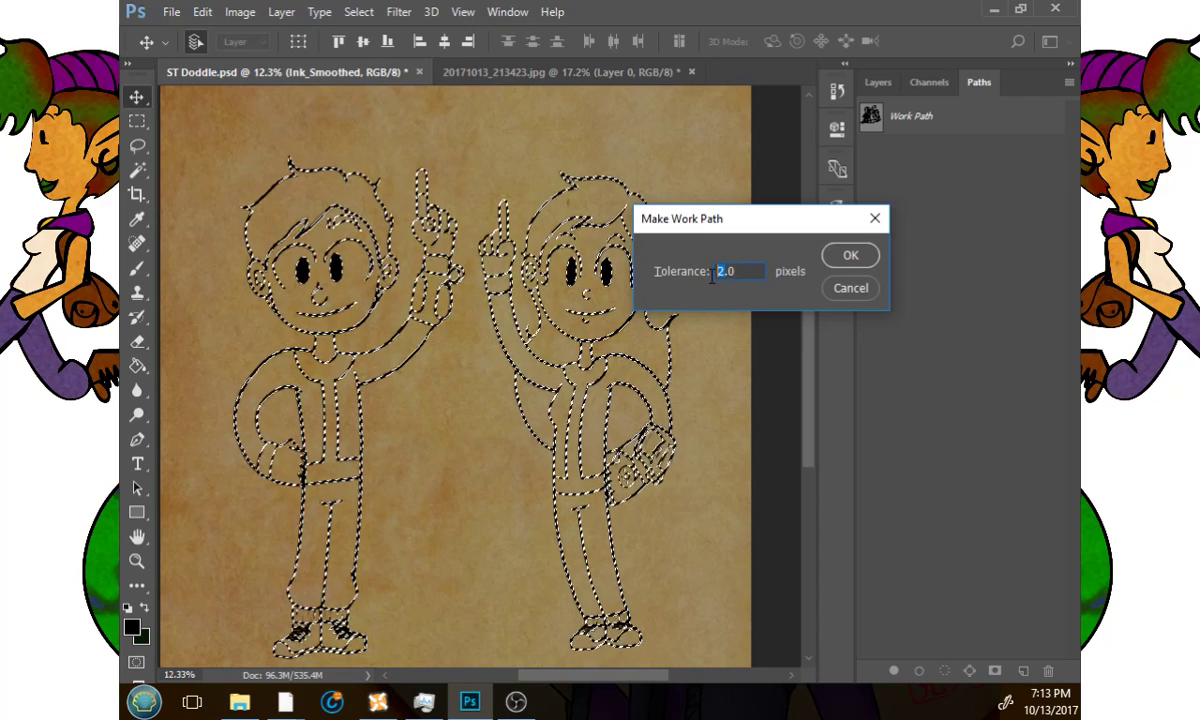
key(Up)
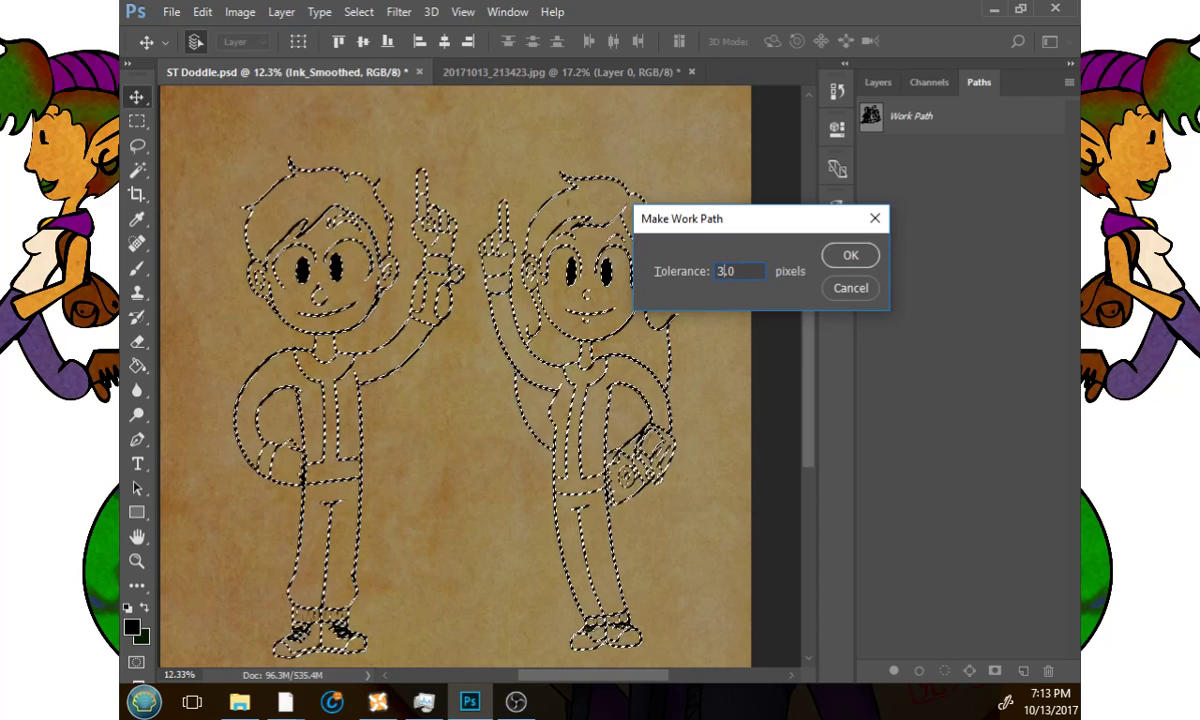
click(849, 257)
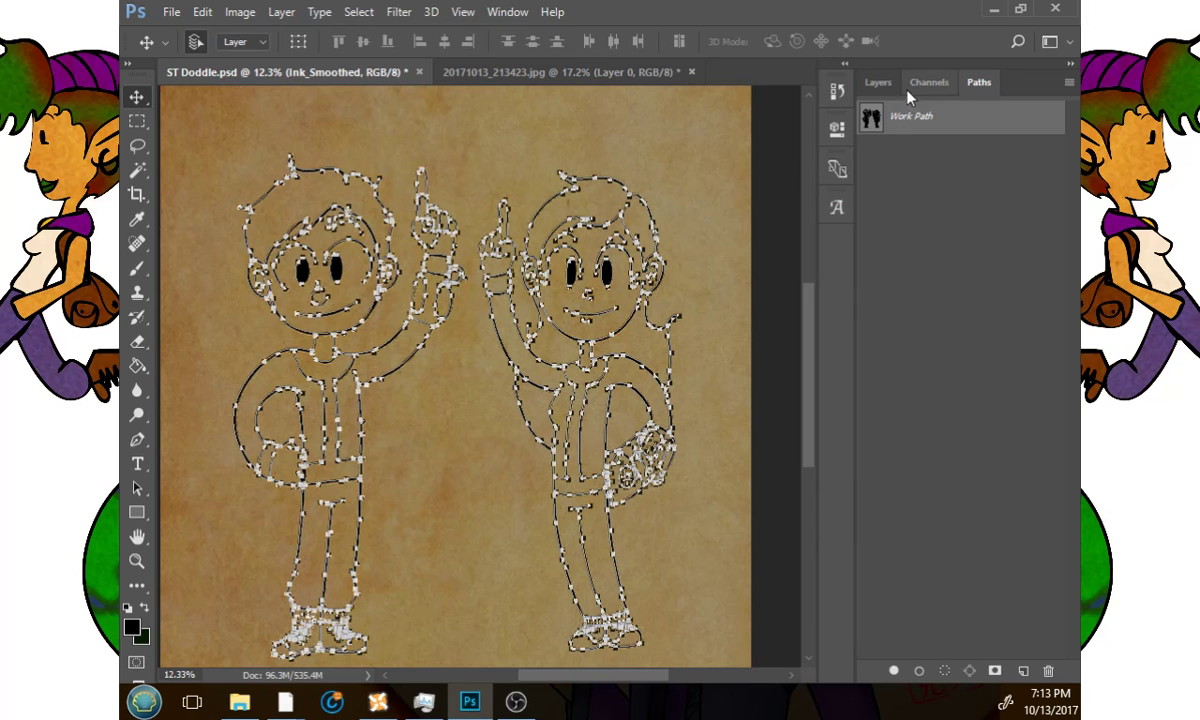
click(878, 82)
click(871, 336)
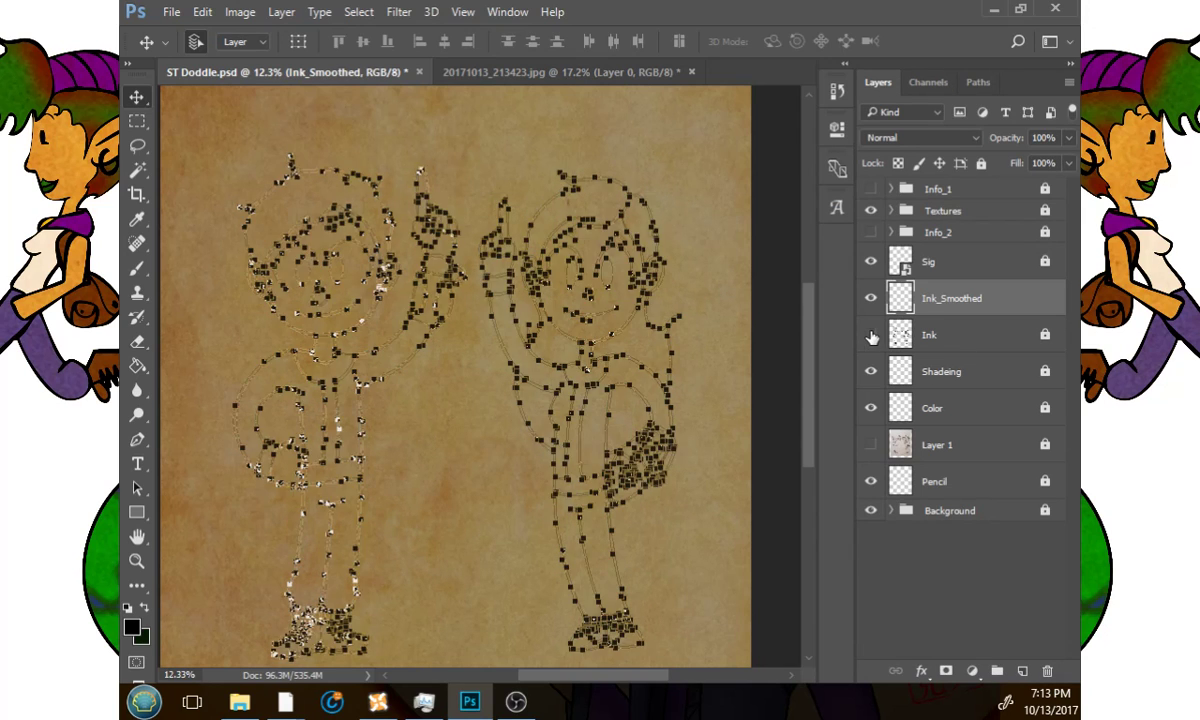
Fill the work path with black on the Ink_Smoothed layer and deselect the path.
click(979, 82)
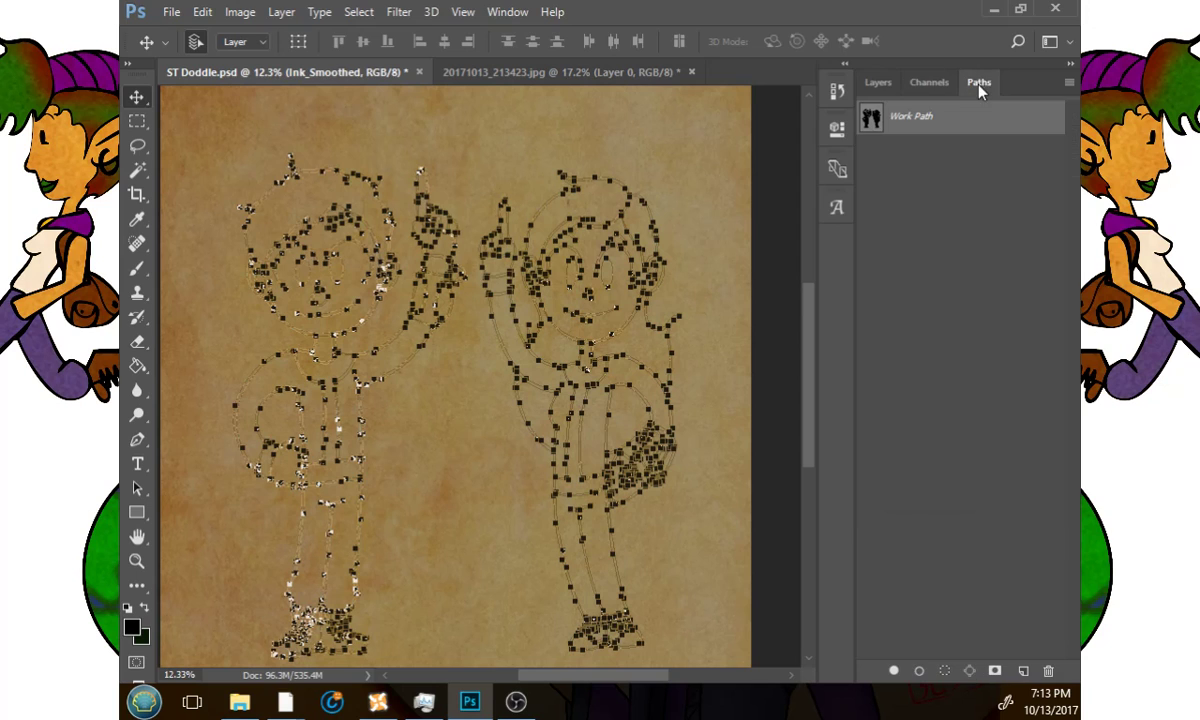
click(893, 671)
click(919, 230)
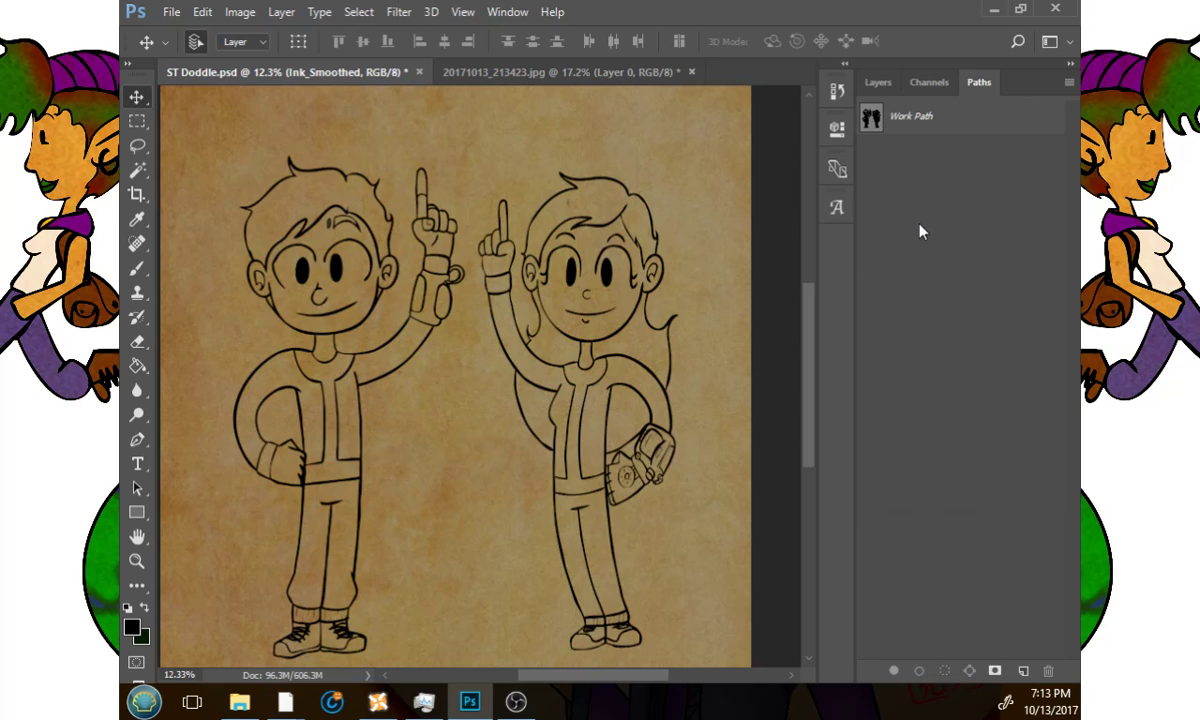
Examine the smoothed line art of both characters up close and across the whole page.
click(137, 561)
drag(505, 308, 399, 319)
drag(496, 350, 473, 458)
drag(545, 461, 563, 329)
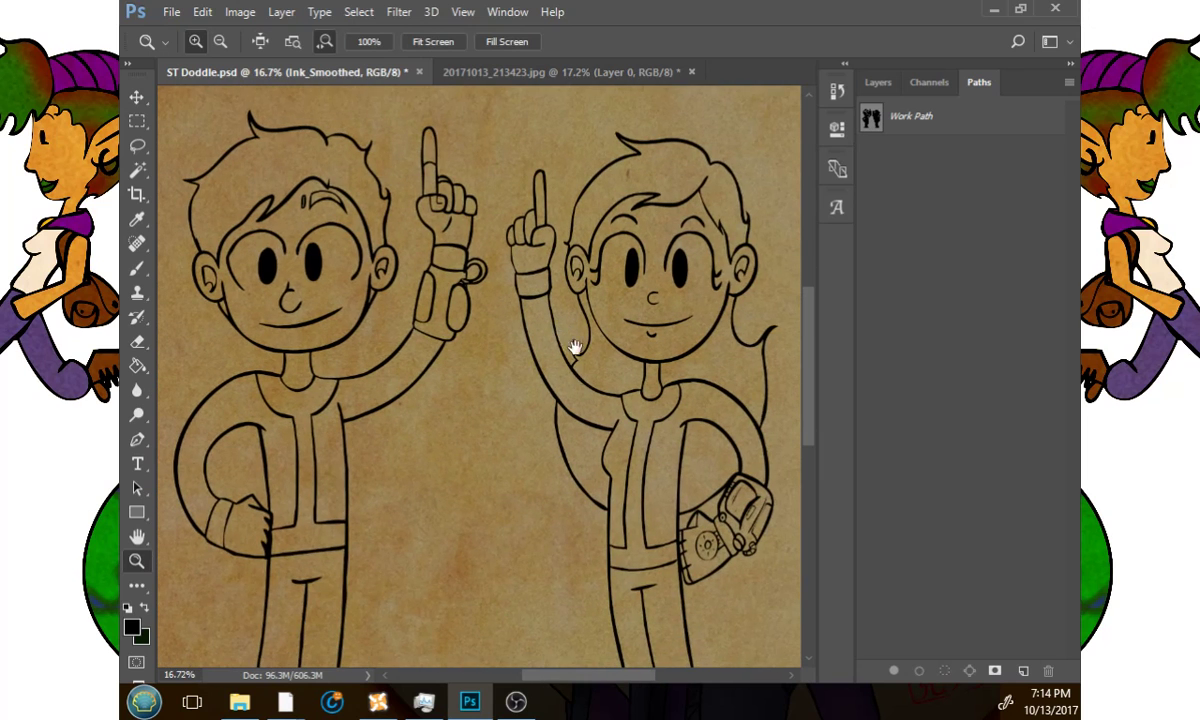
drag(580, 378, 589, 364)
drag(471, 417, 509, 383)
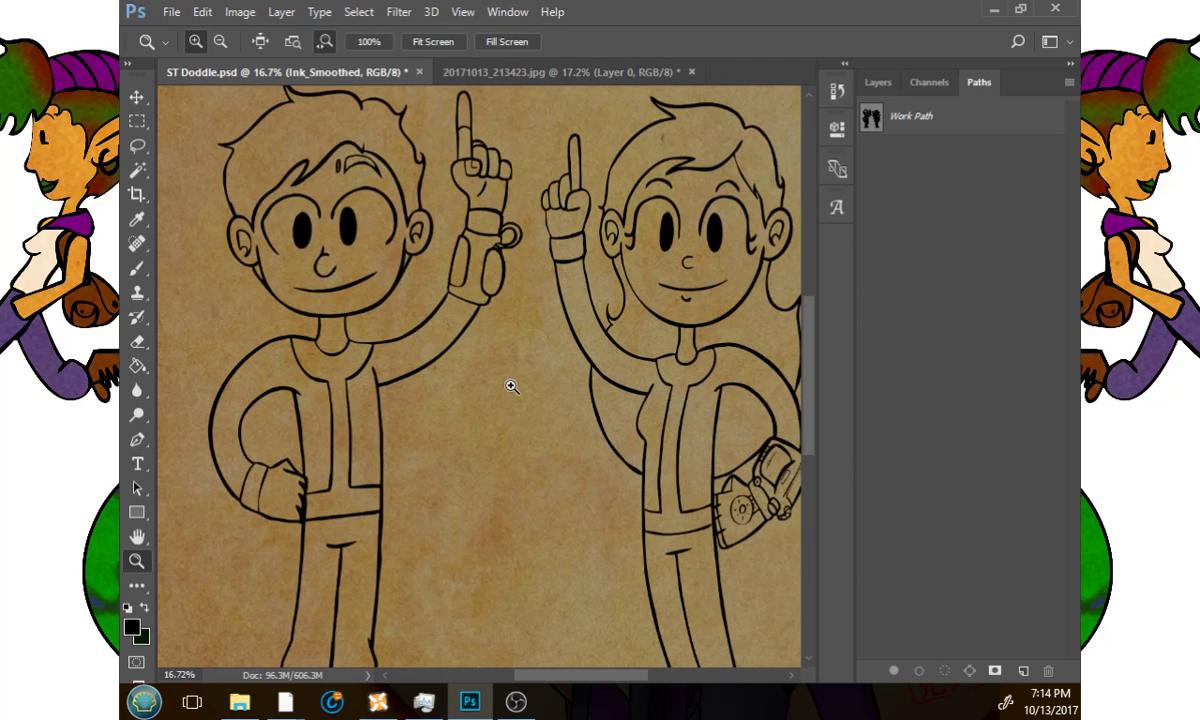
click(138, 266)
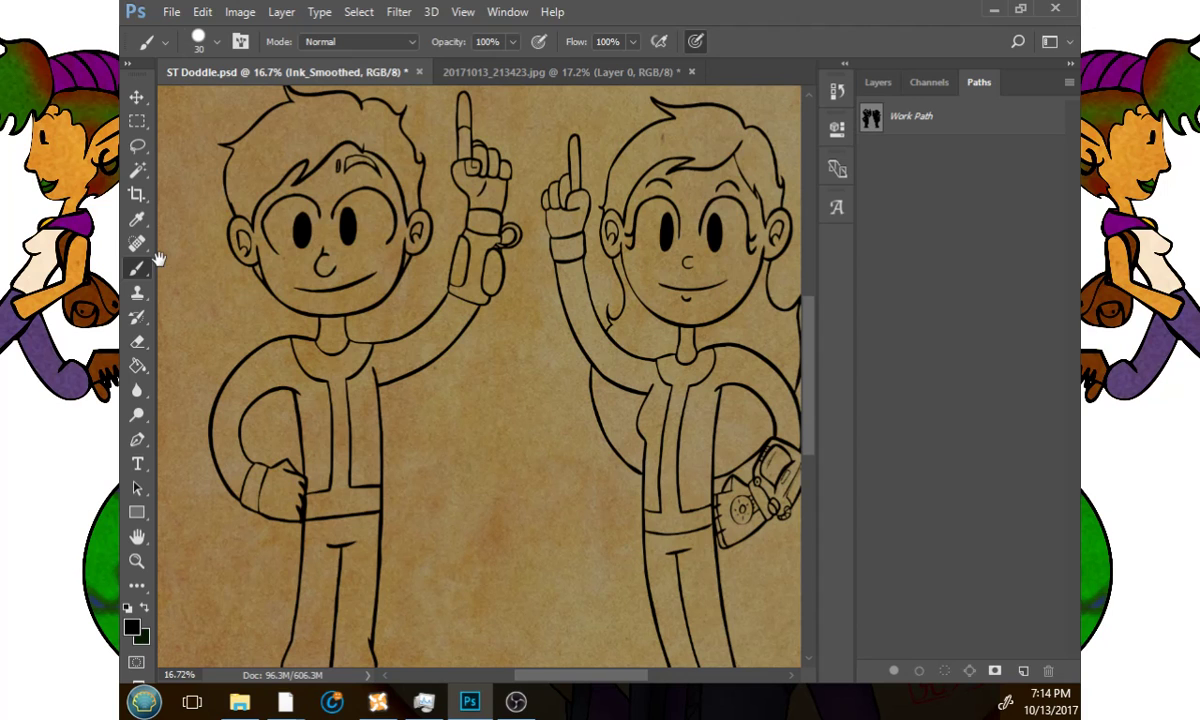
mouse_move(673, 499)
mouse_down()
mouse_move(697, 434)
mouse_move(678, 598)
mouse_up()
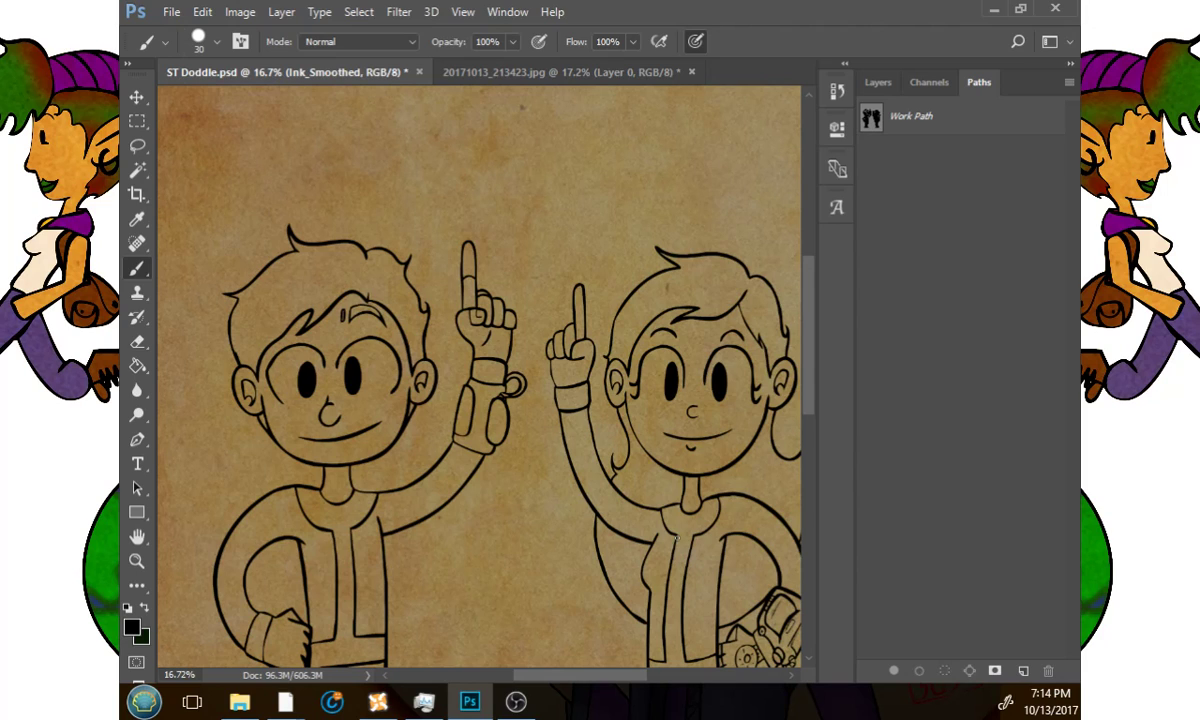
click(137, 562)
drag(533, 462, 450, 462)
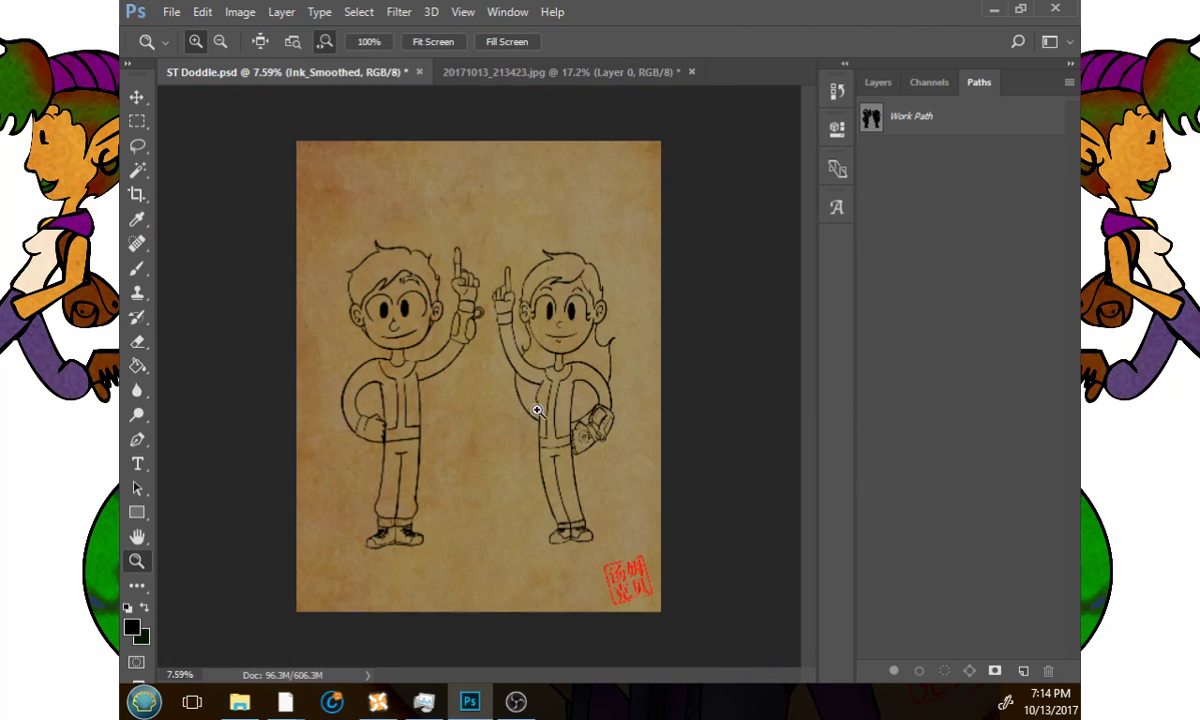
scroll(540, 420, up, 2)
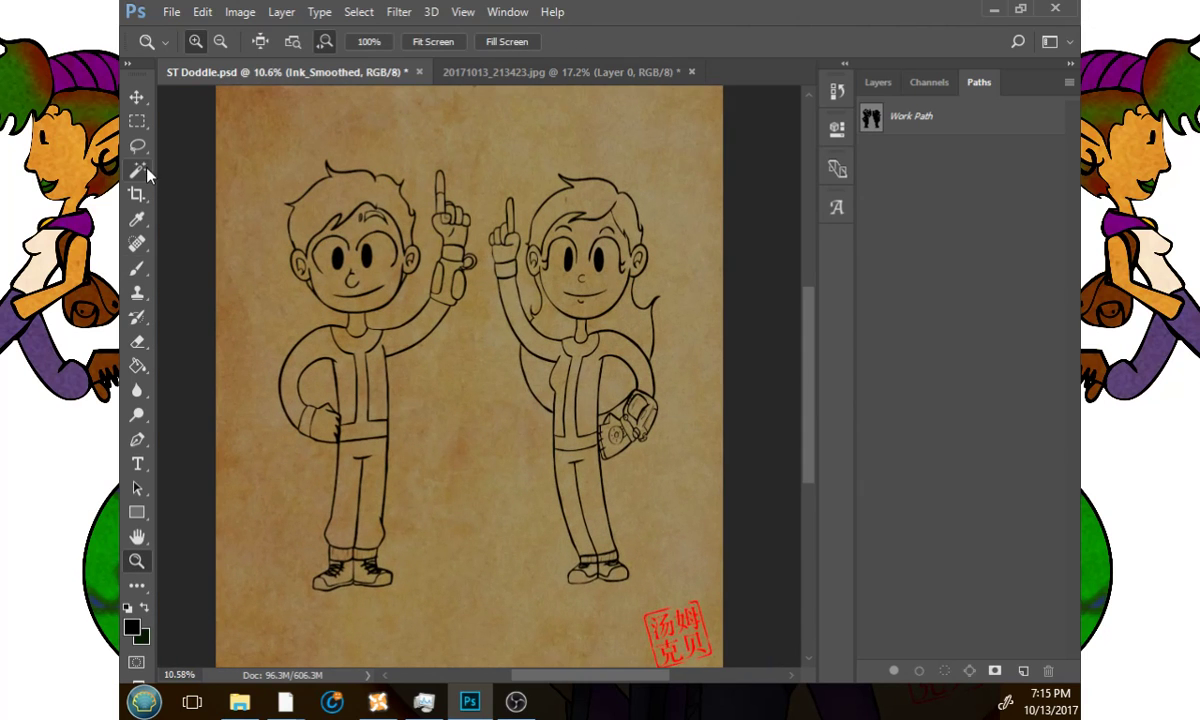
Select the second character's face, ears and neck on the Ink_Smoothed layer with the Magic Wand.
click(137, 170)
drag(586, 320, 633, 377)
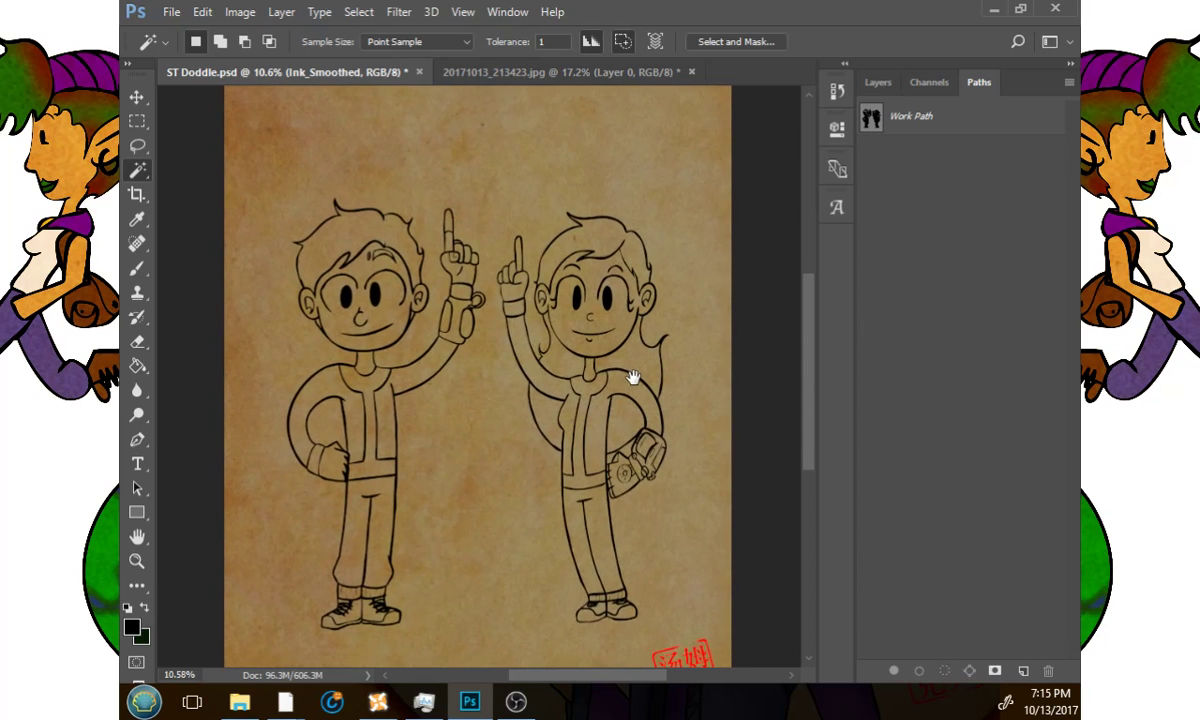
click(137, 558)
scroll(450, 375, up, 3)
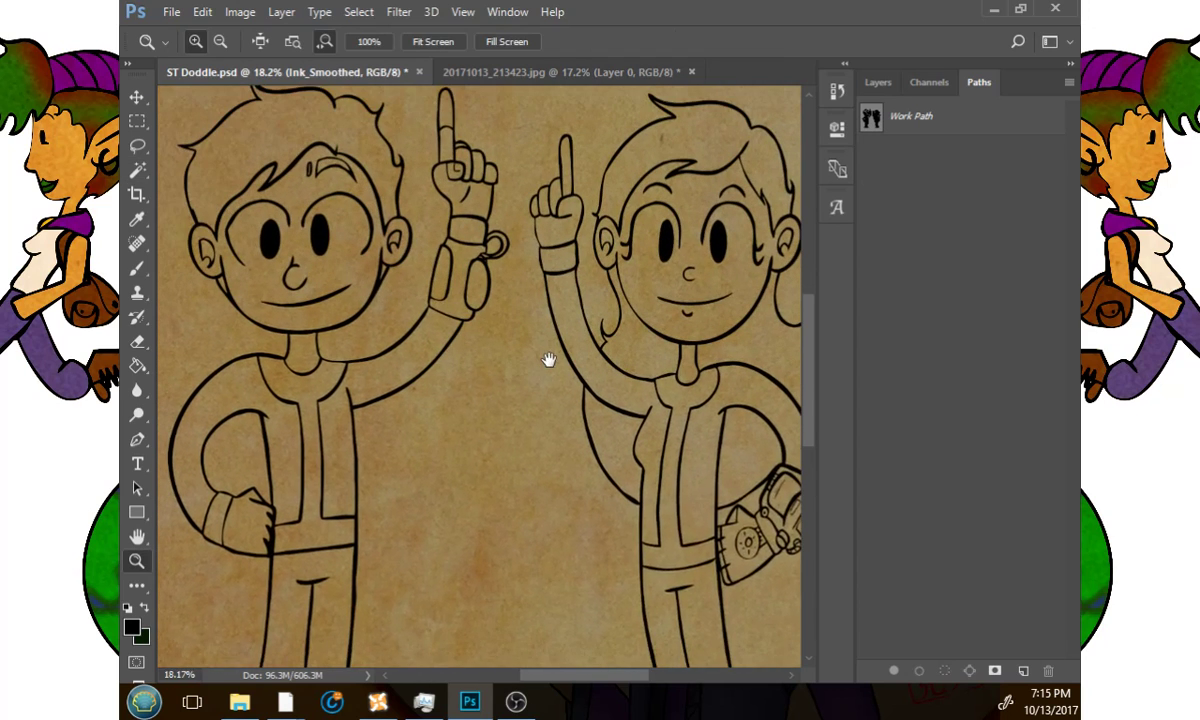
drag(548, 360, 542, 404)
click(141, 172)
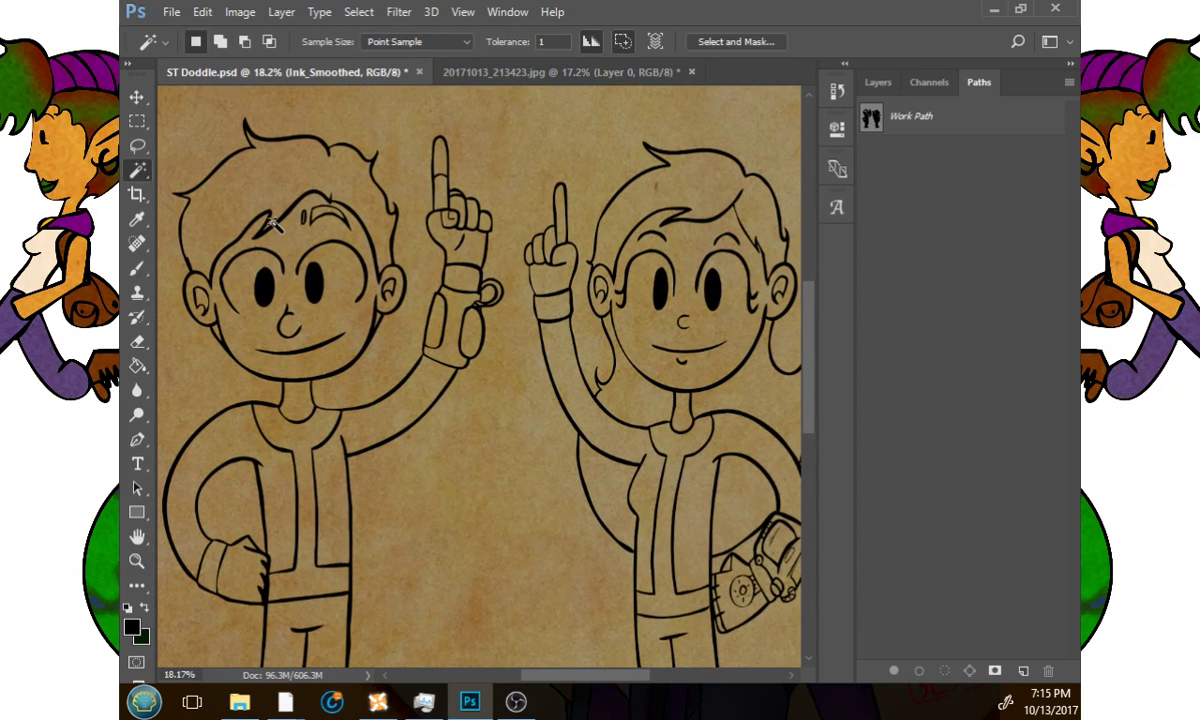
click(878, 82)
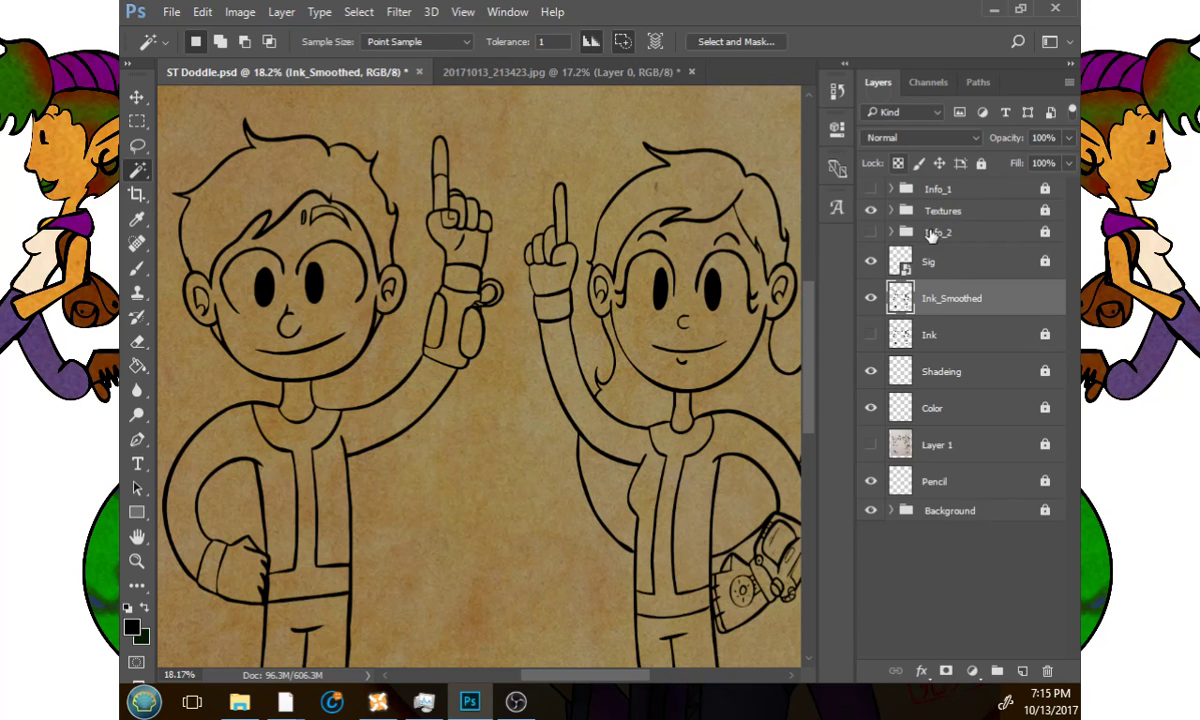
click(707, 314)
shift+click(648, 358)
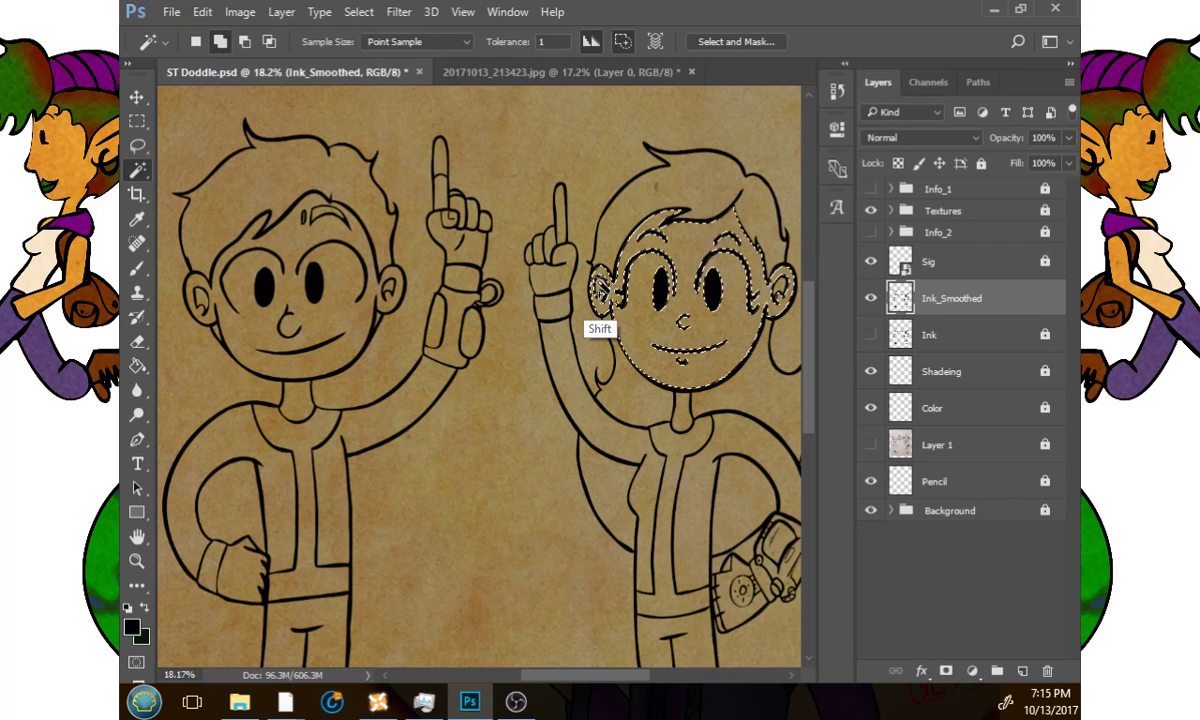
shift+click(667, 408)
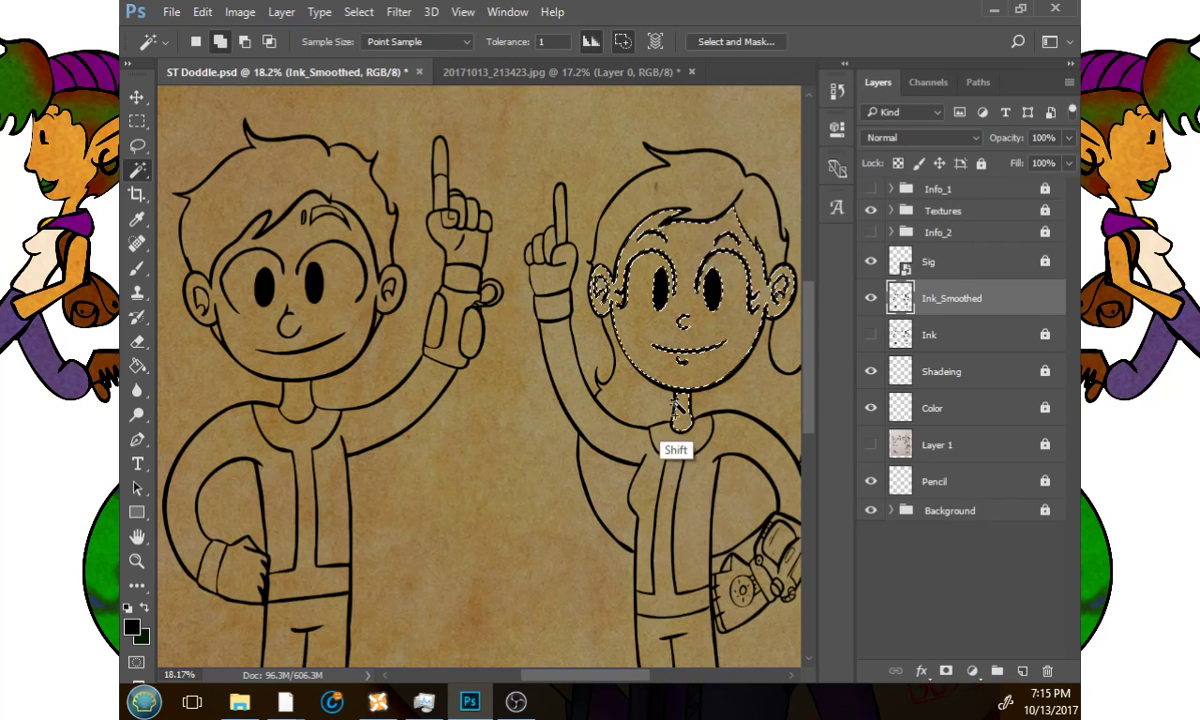
Add the second character's raised hand and its fingers to the Magic Wand selection.
shift+click(538, 252)
shift+click(551, 236)
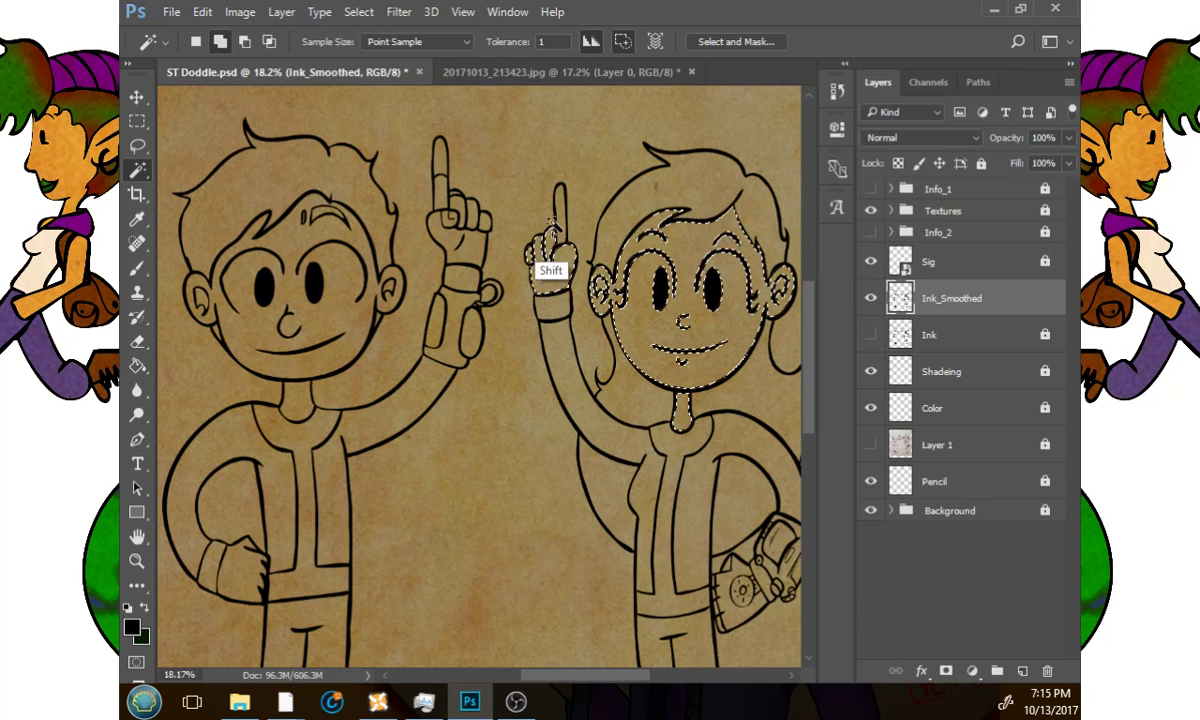
shift+click(561, 226)
drag(680, 326, 624, 200)
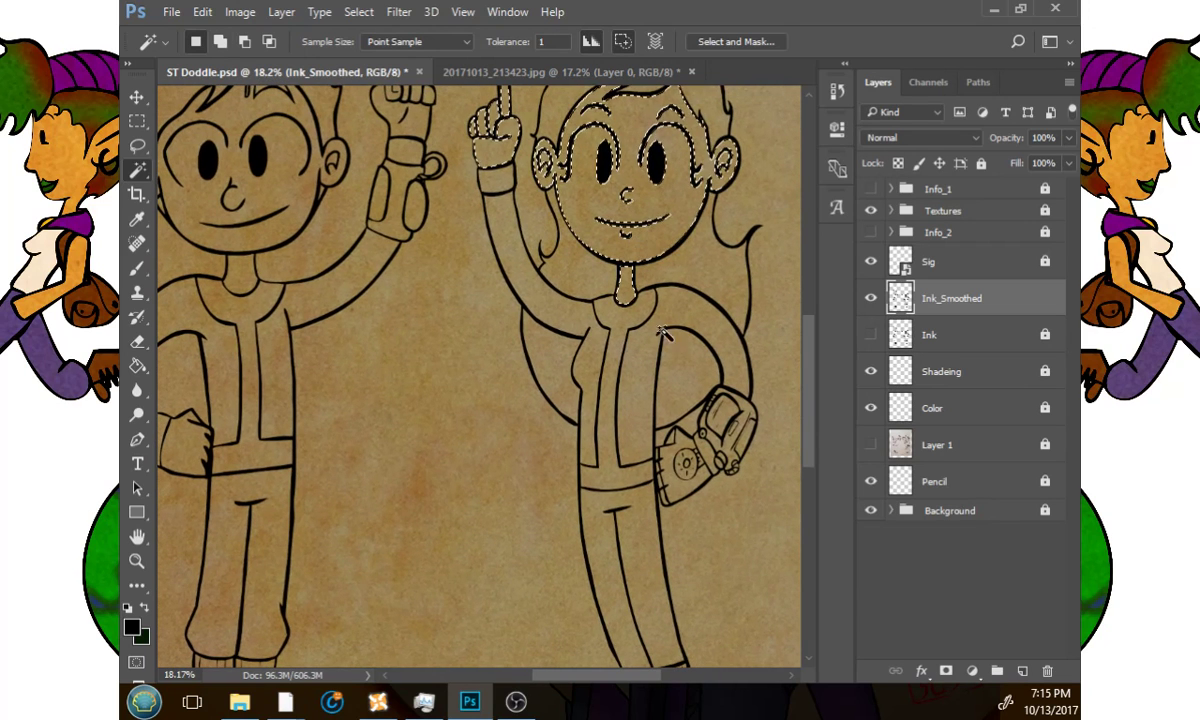
Add the remaining small skin areas of the woman's hand on her hip to the Magic Wand selection.
shift+click(671, 437)
click(137, 561)
drag(667, 498, 800, 478)
click(137, 169)
shift+click(632, 350)
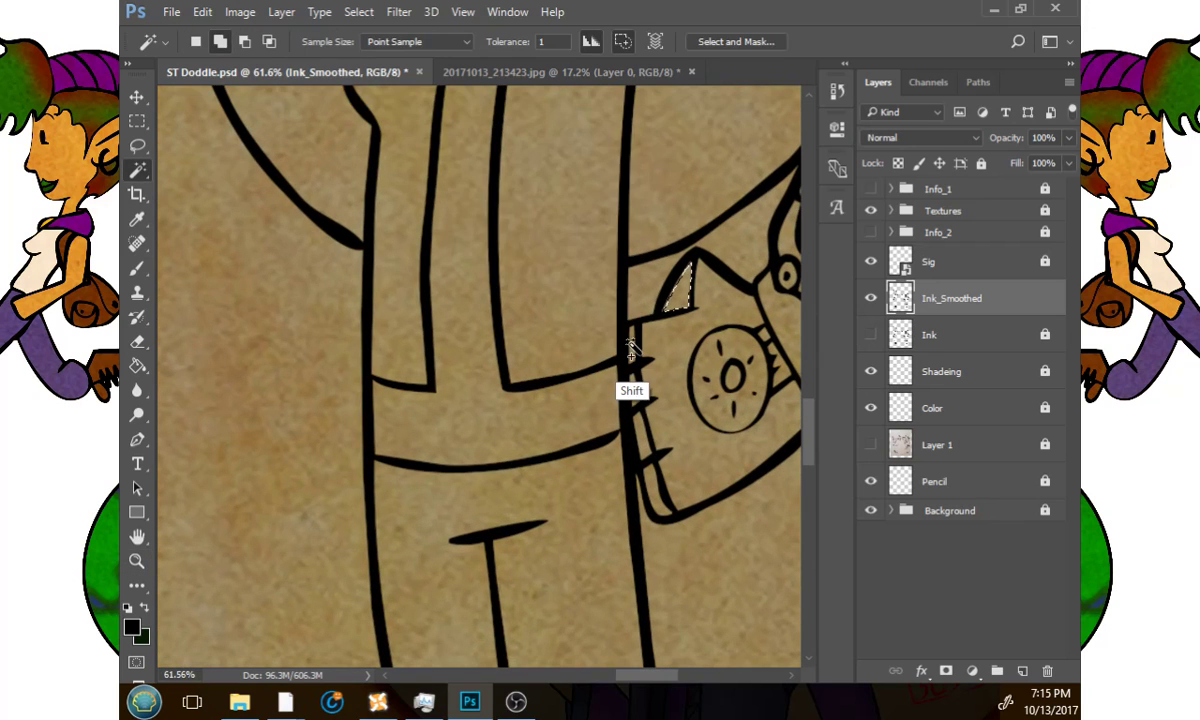
shift+click(635, 390)
shift+click(642, 428)
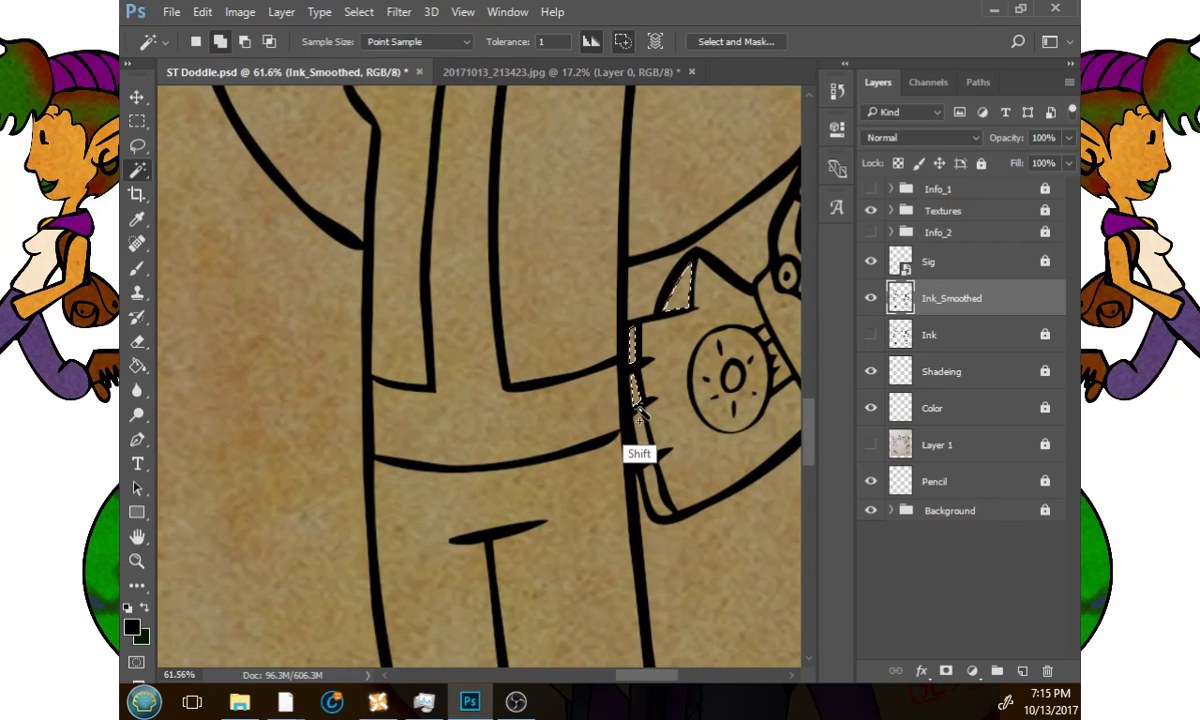
shift+click(654, 499)
Add the boy's hand on his hip and the curled fingers of his raised hand to the Magic Wand selection.
drag(625, 406, 354, 514)
key(z)
drag(468, 425, 545, 432)
drag(432, 428, 638, 485)
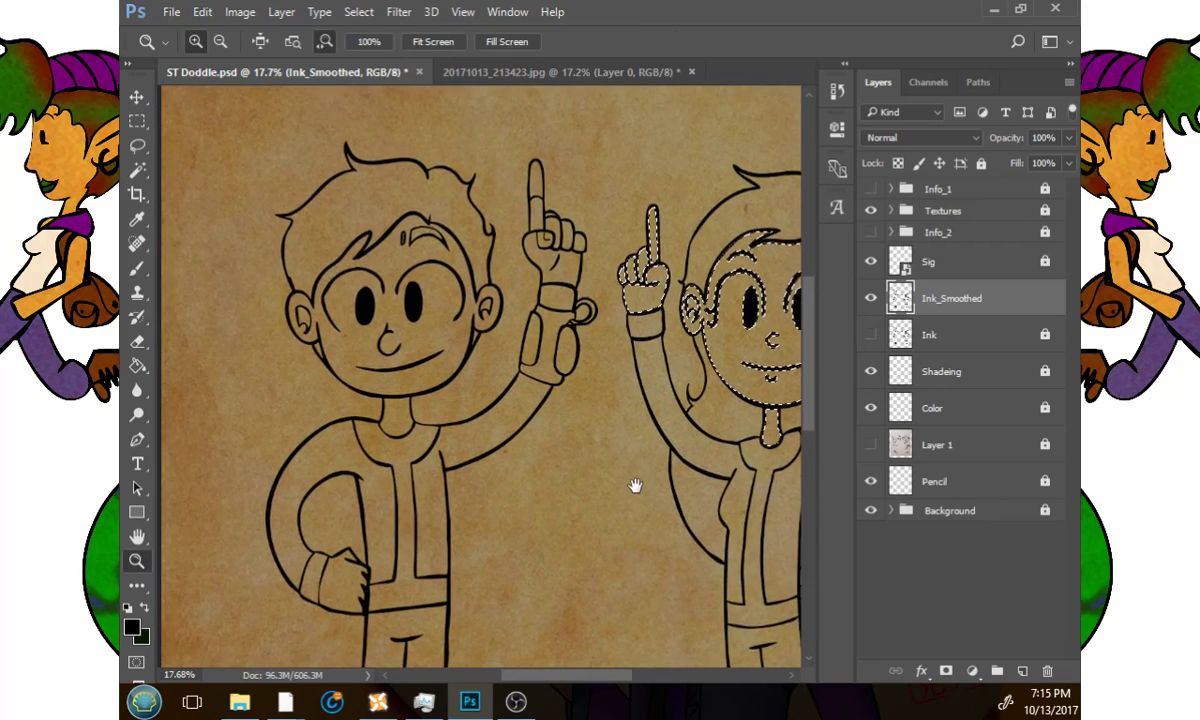
click(138, 170)
key(shift)
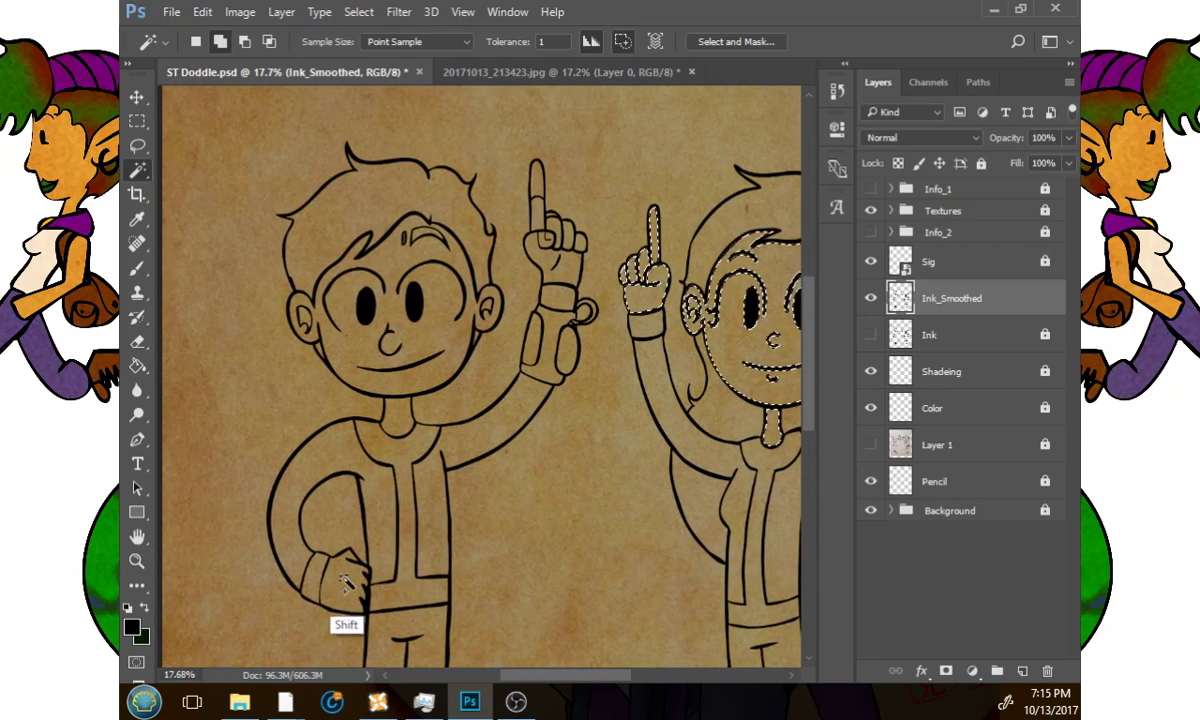
shift+click(546, 240)
shift+click(556, 229)
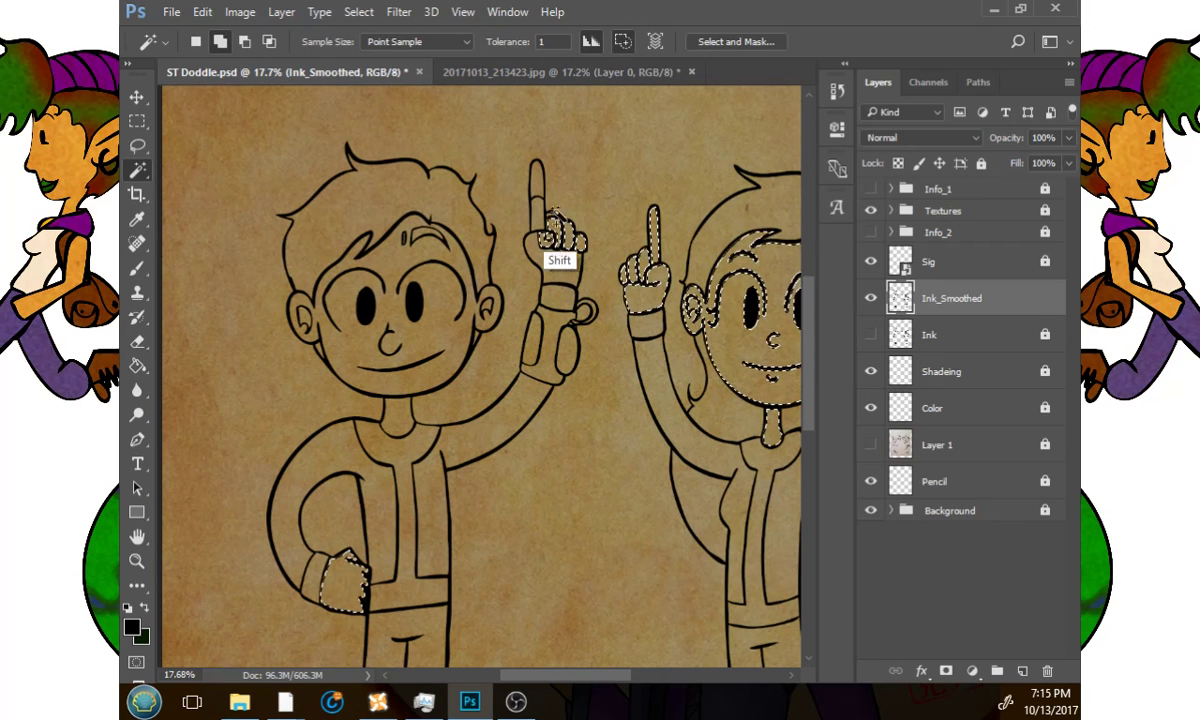
Add the boy's face, ears and neck to the Magic Wand selection.
shift+click(446, 332)
shift+click(490, 308)
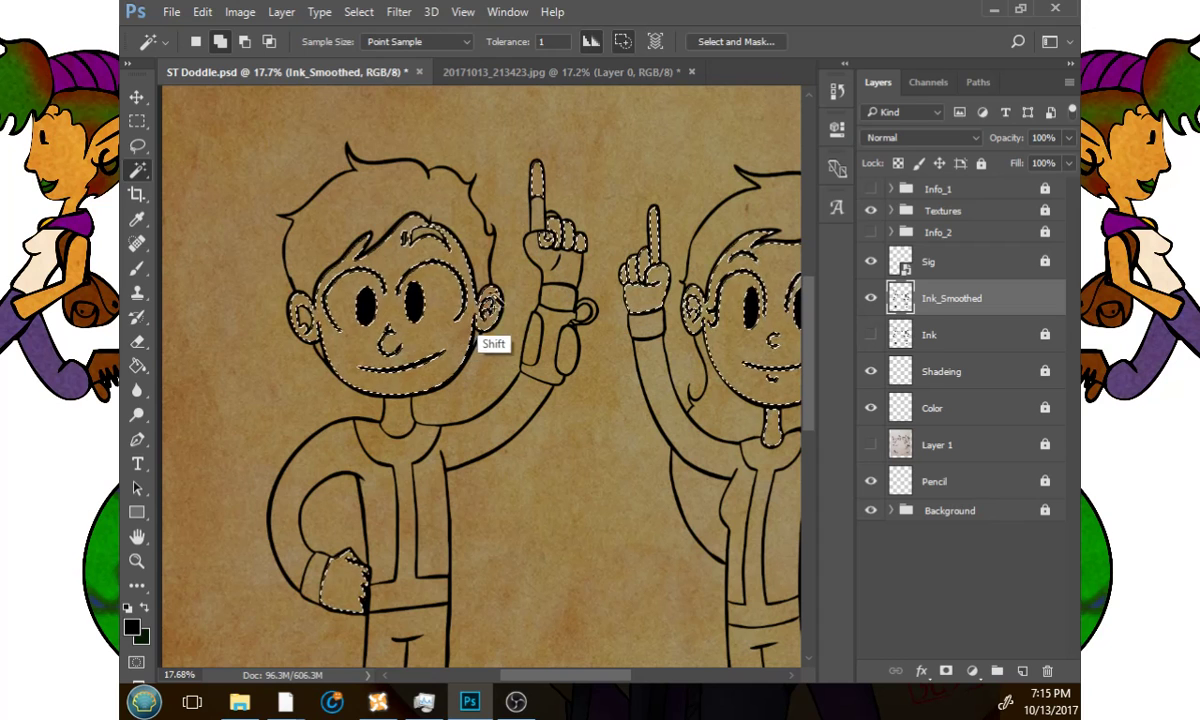
shift+click(313, 315)
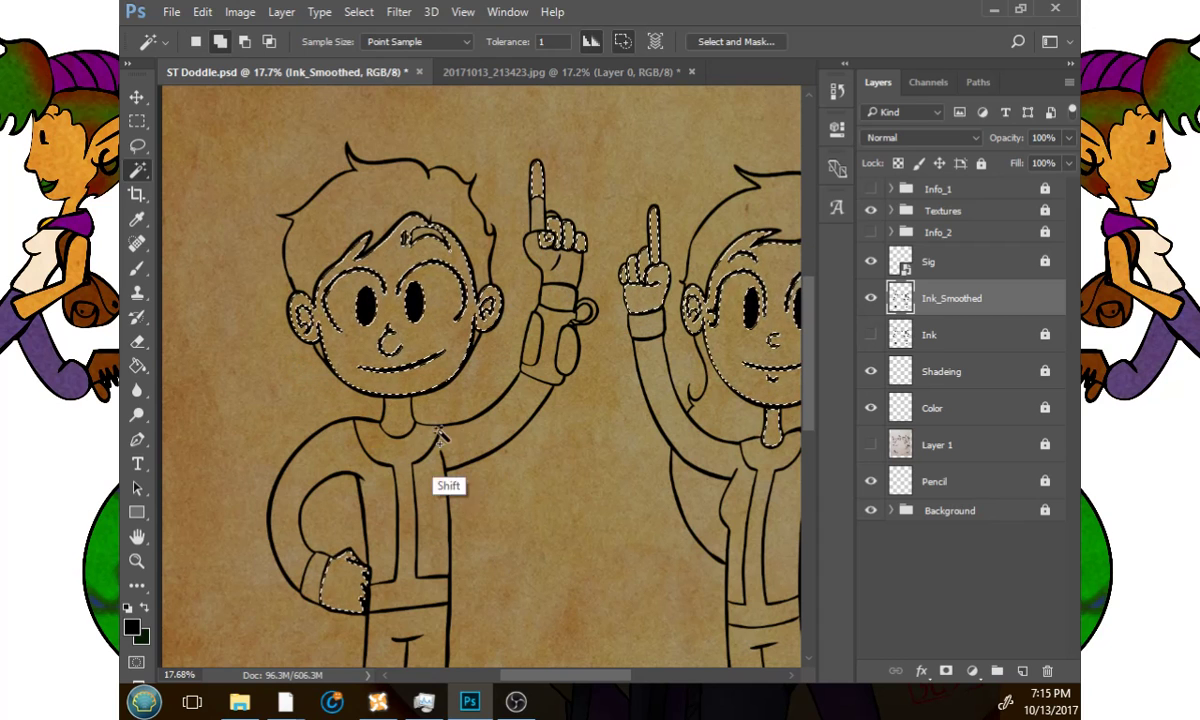
shift+click(405, 415)
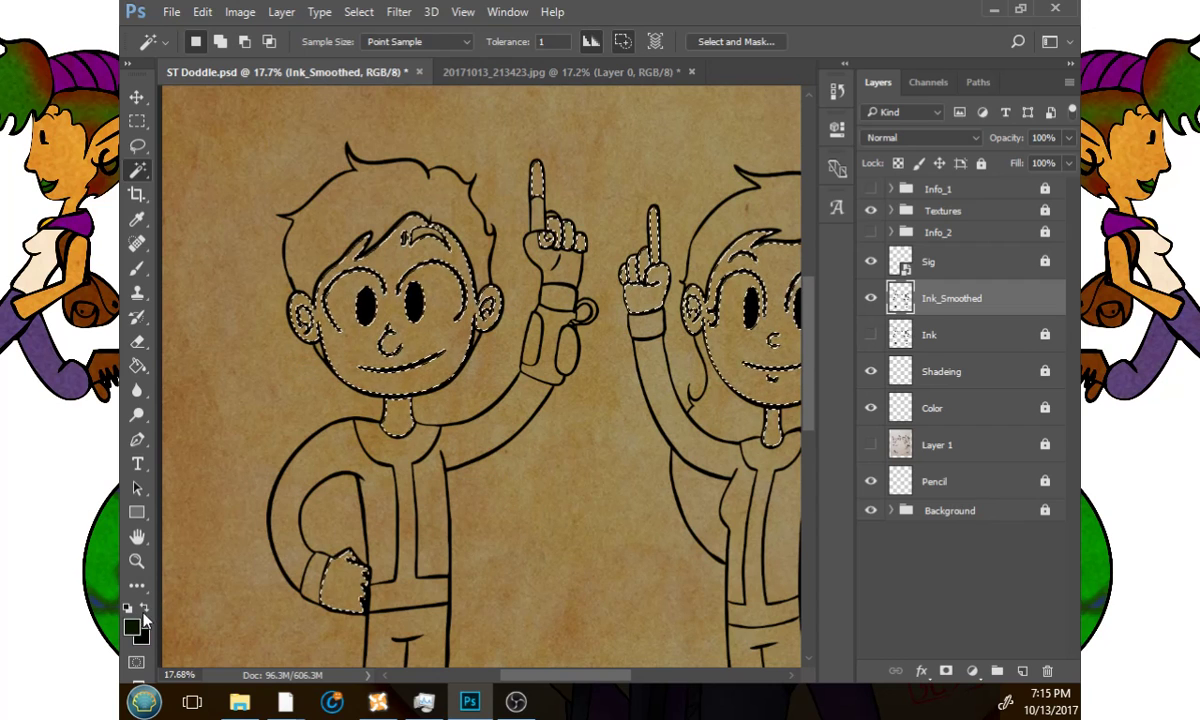
Show the Info_1 and Info_2 colour guides and sample the greyish-tan skin swatch (H 30, S 20%, B 67%) as the foreground colour.
drag(603, 308, 433, 408)
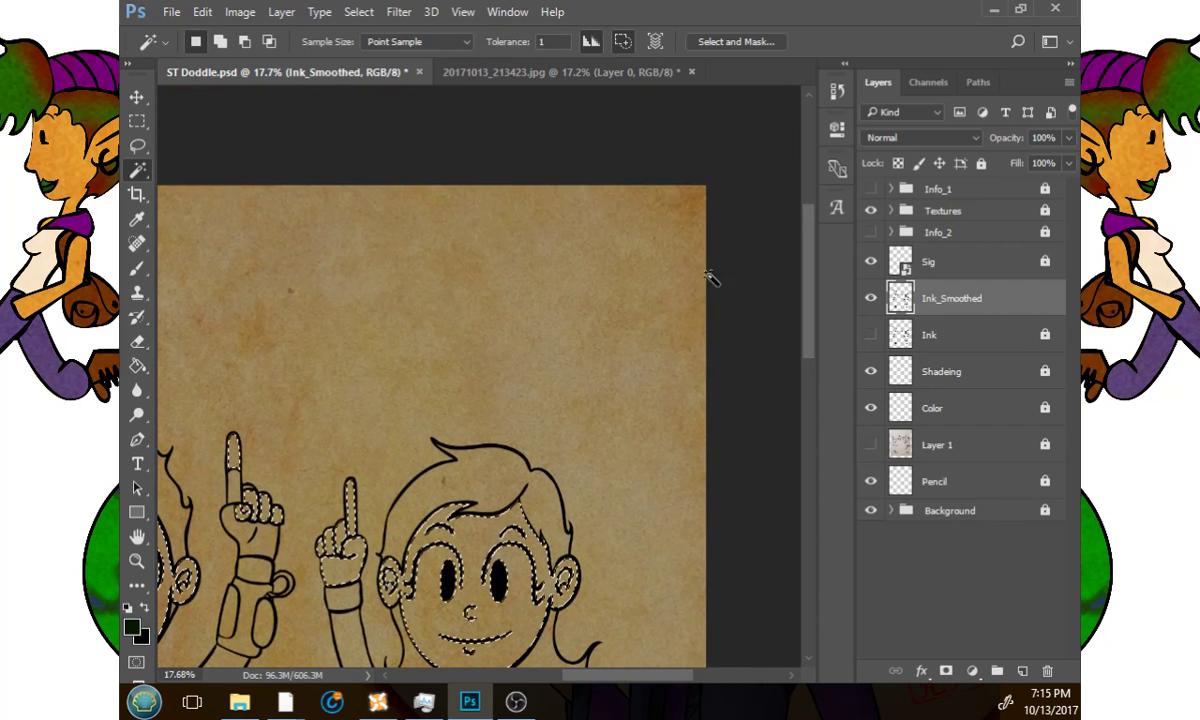
click(870, 189)
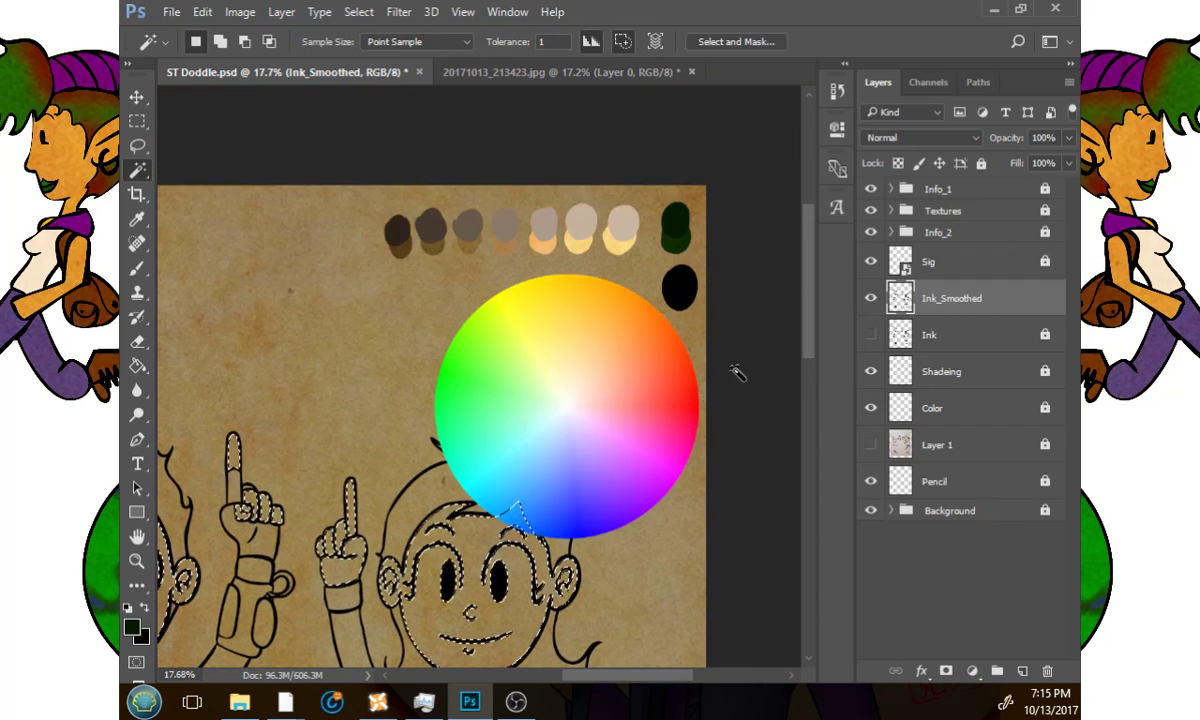
click(138, 632)
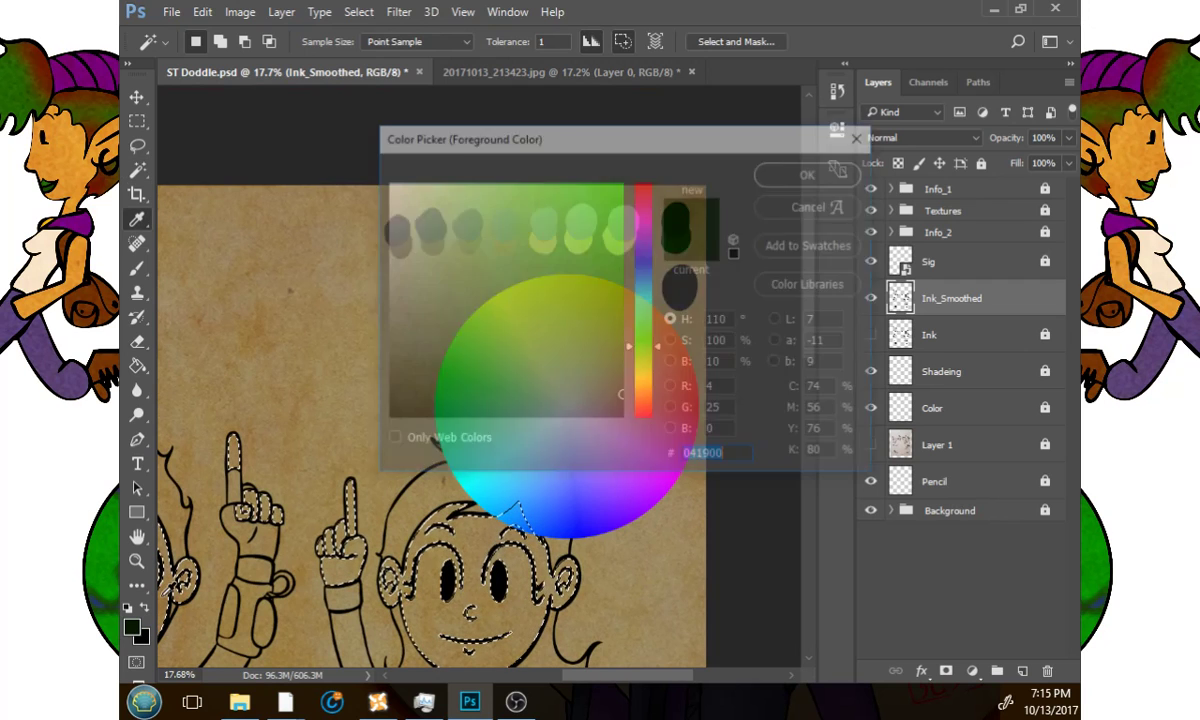
drag(619, 134, 546, 394)
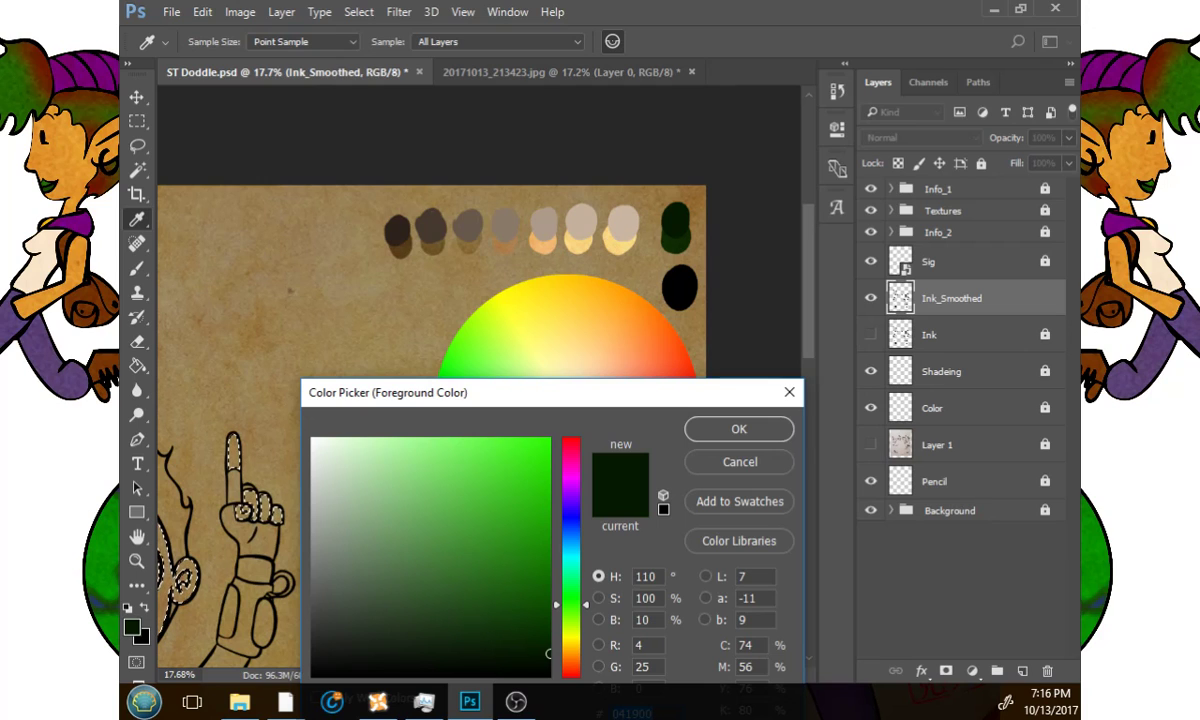
key(alt+Tab)
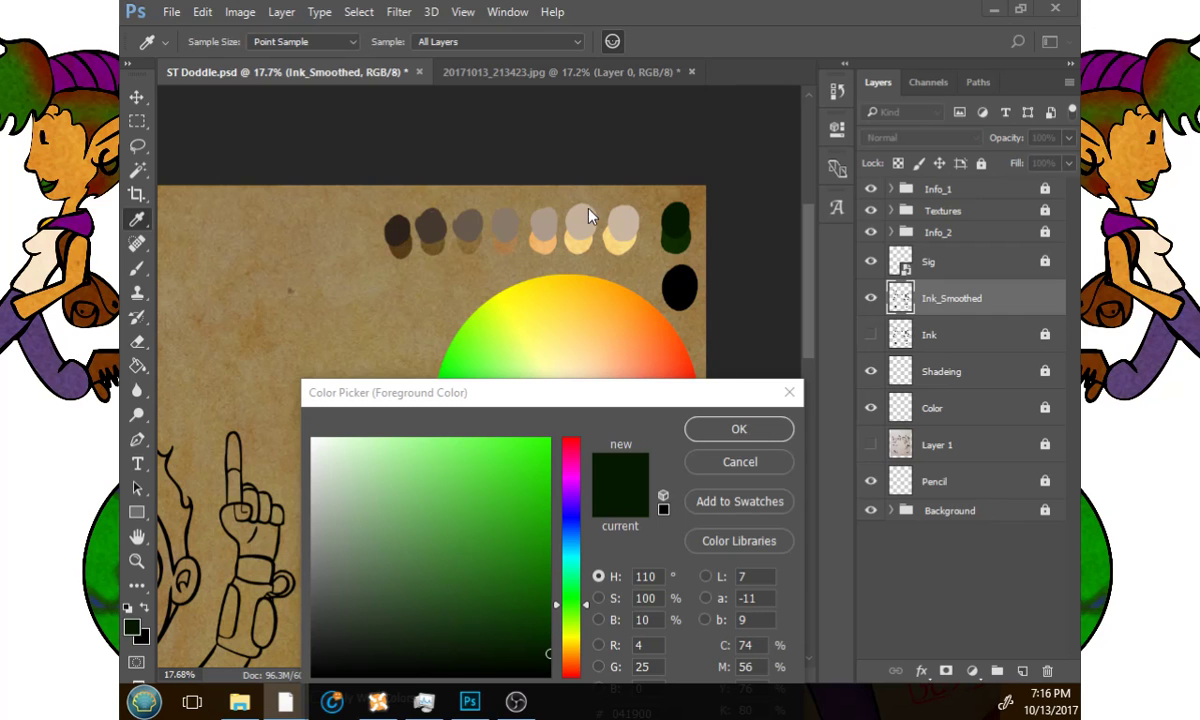
click(552, 234)
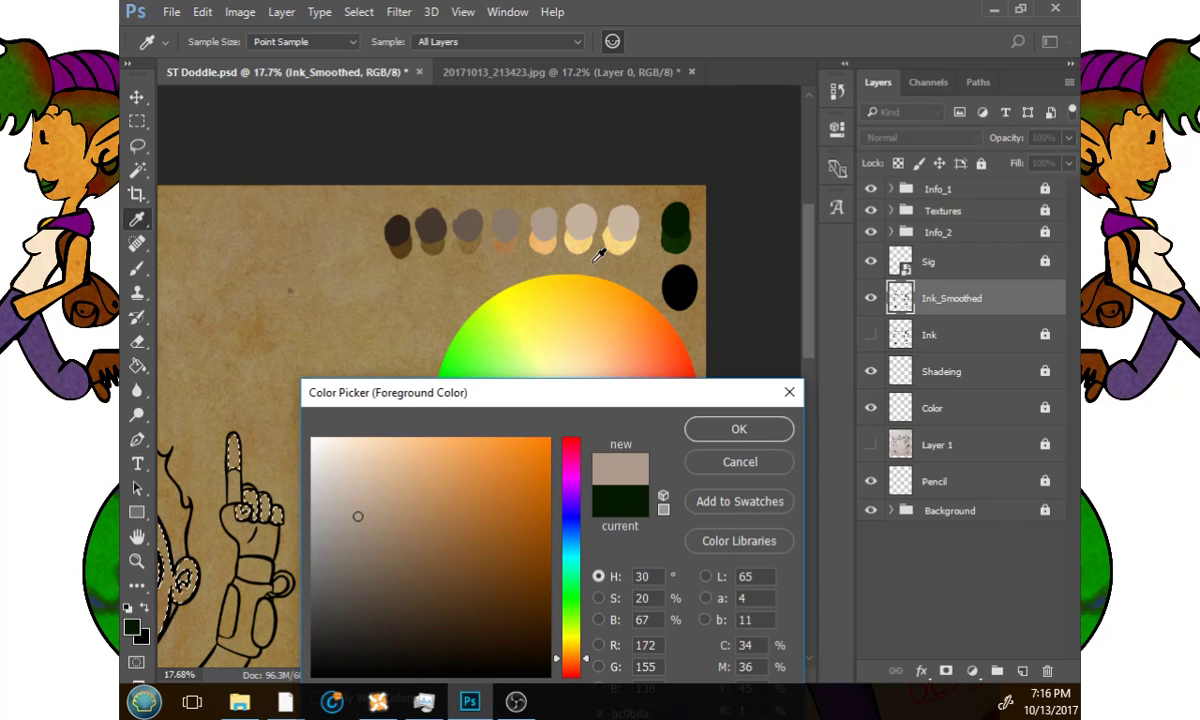
click(739, 429)
Expand the selection of both characters' skin areas.
scroll(755, 320, down, 5)
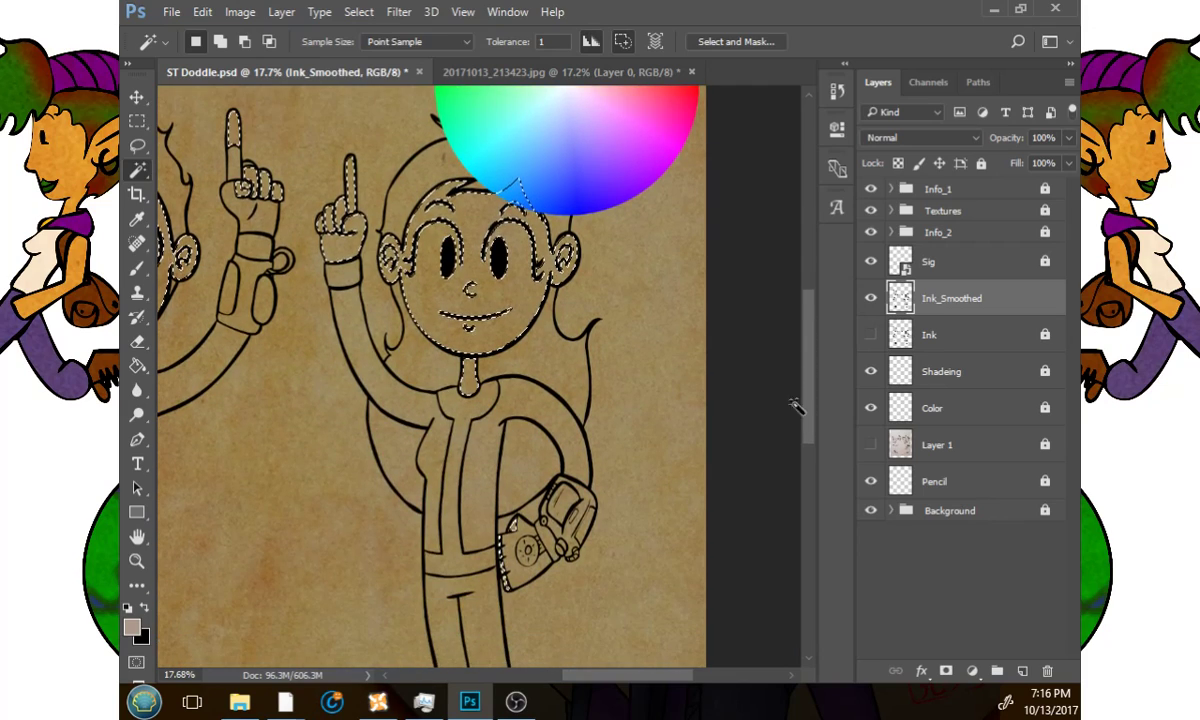
drag(629, 512, 704, 517)
key(ctrl+h)
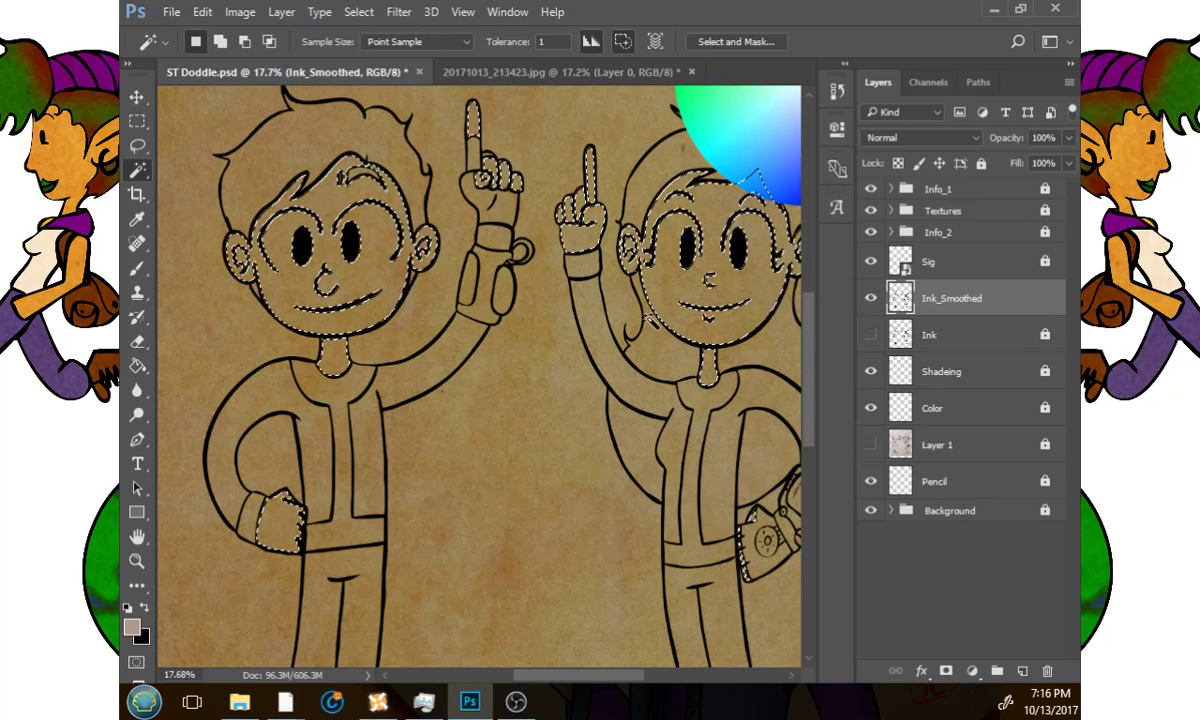
drag(603, 533, 616, 504)
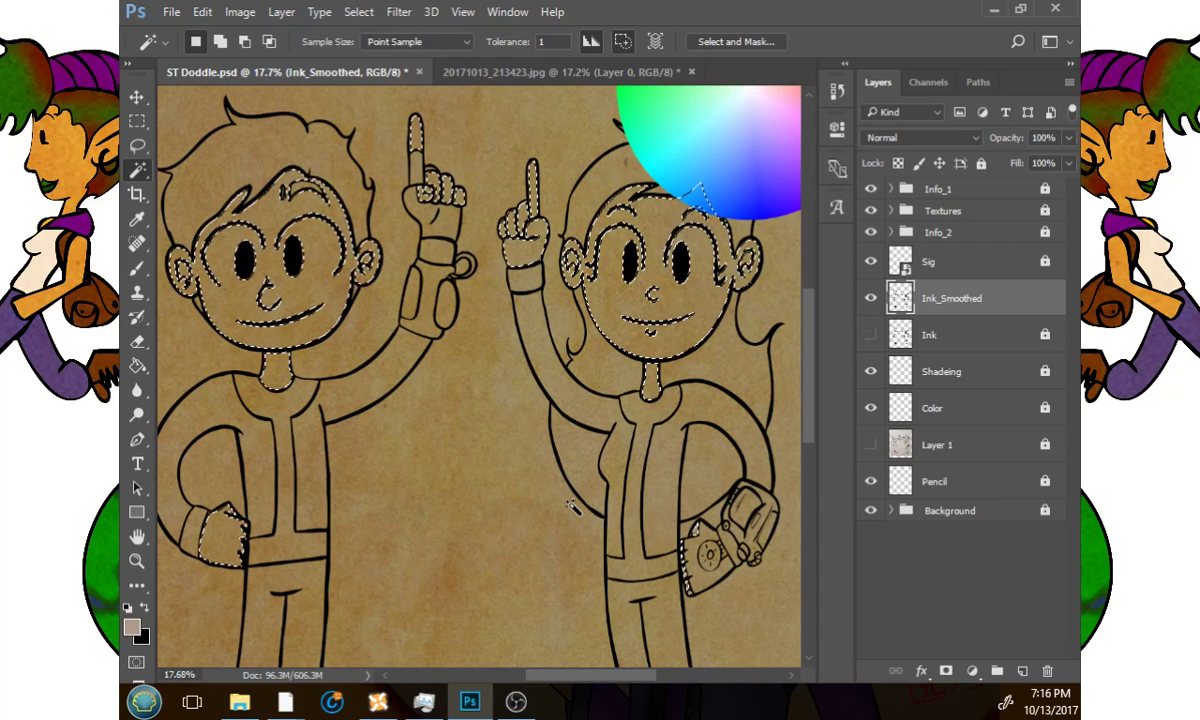
click(358, 12)
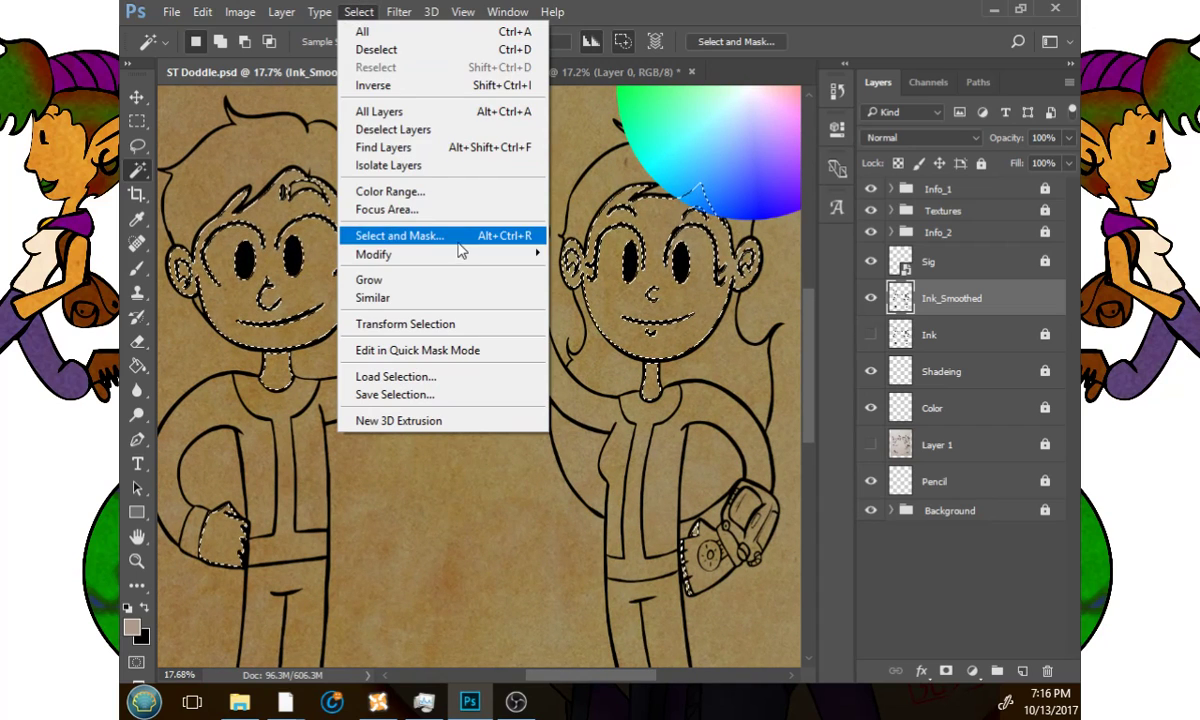
mouse_move(463, 256)
click(327, 288)
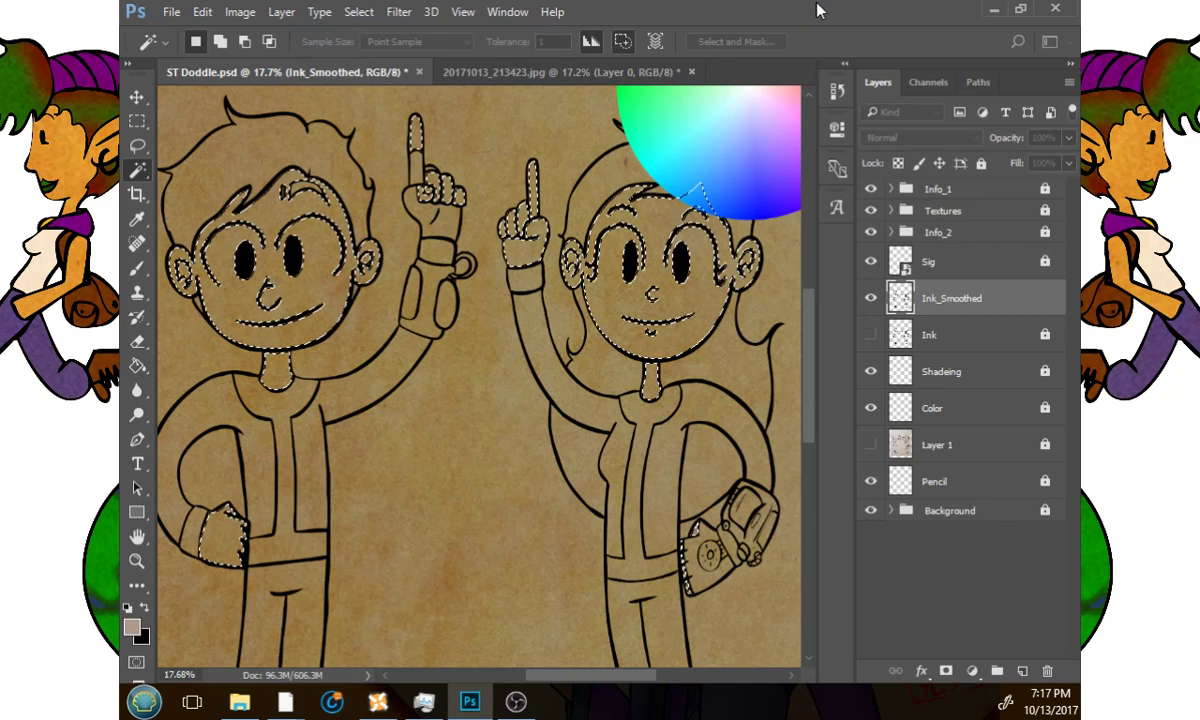
key(Return)
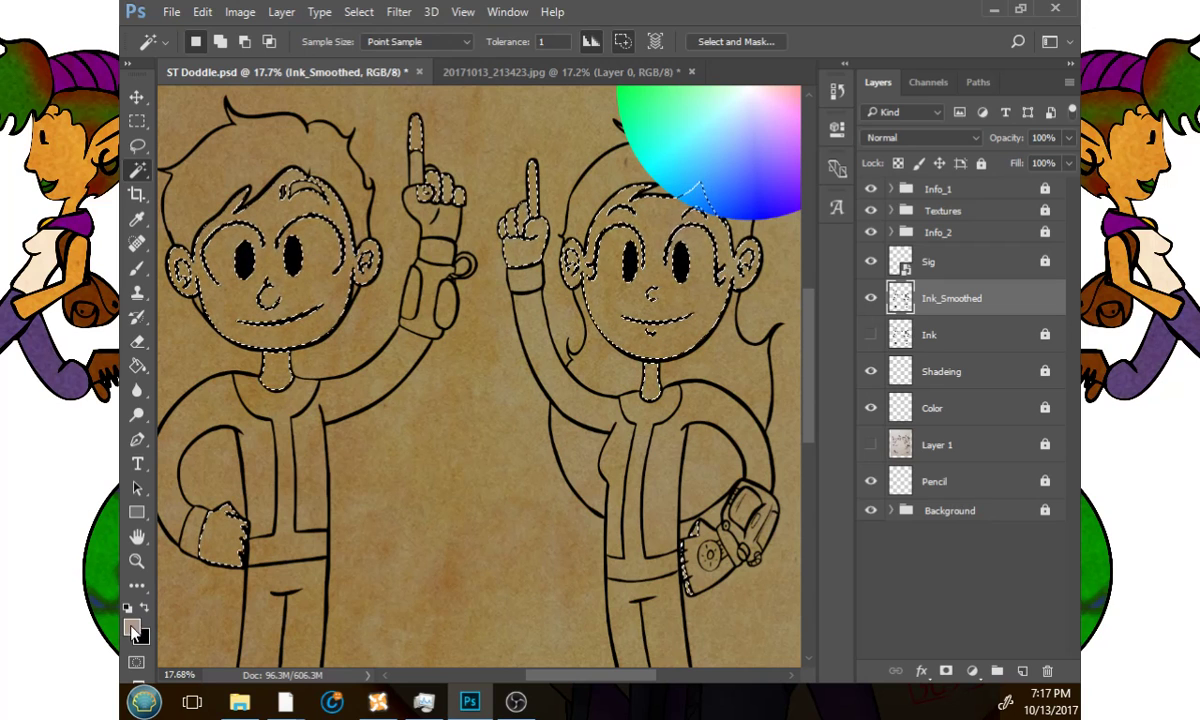
Fill the selected skin areas with the foreground colour on the Color layer using the Paint Bucket, and deselect.
click(138, 367)
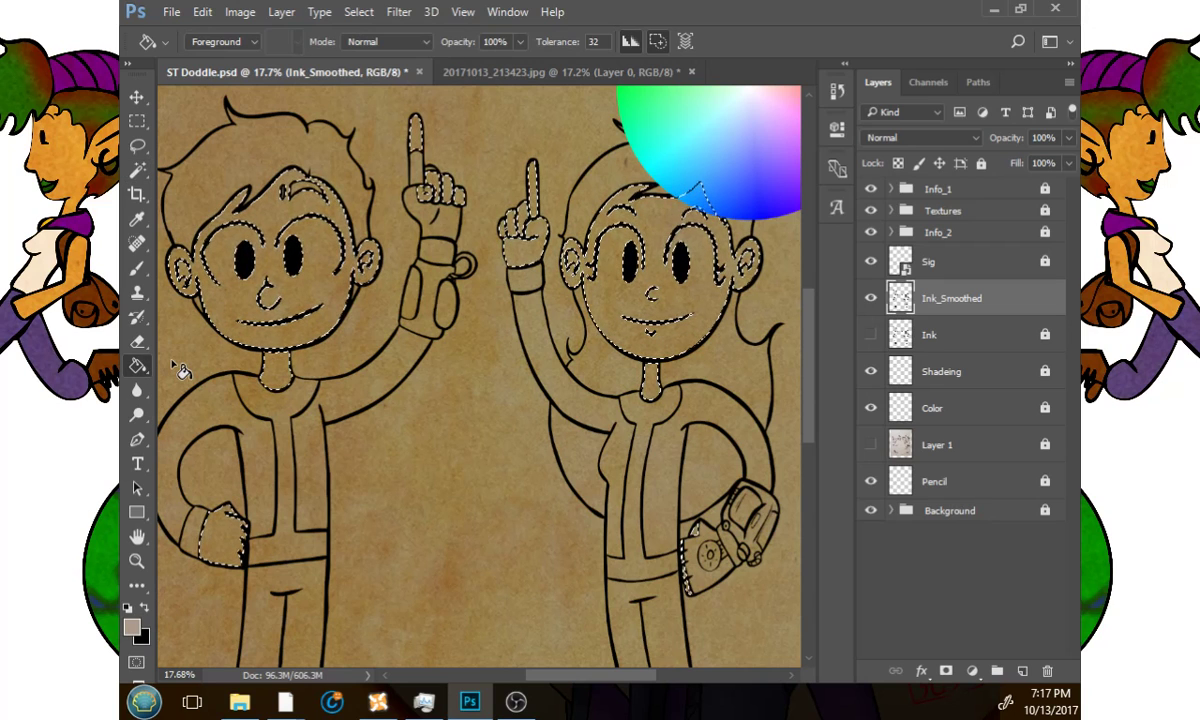
click(985, 412)
click(672, 295)
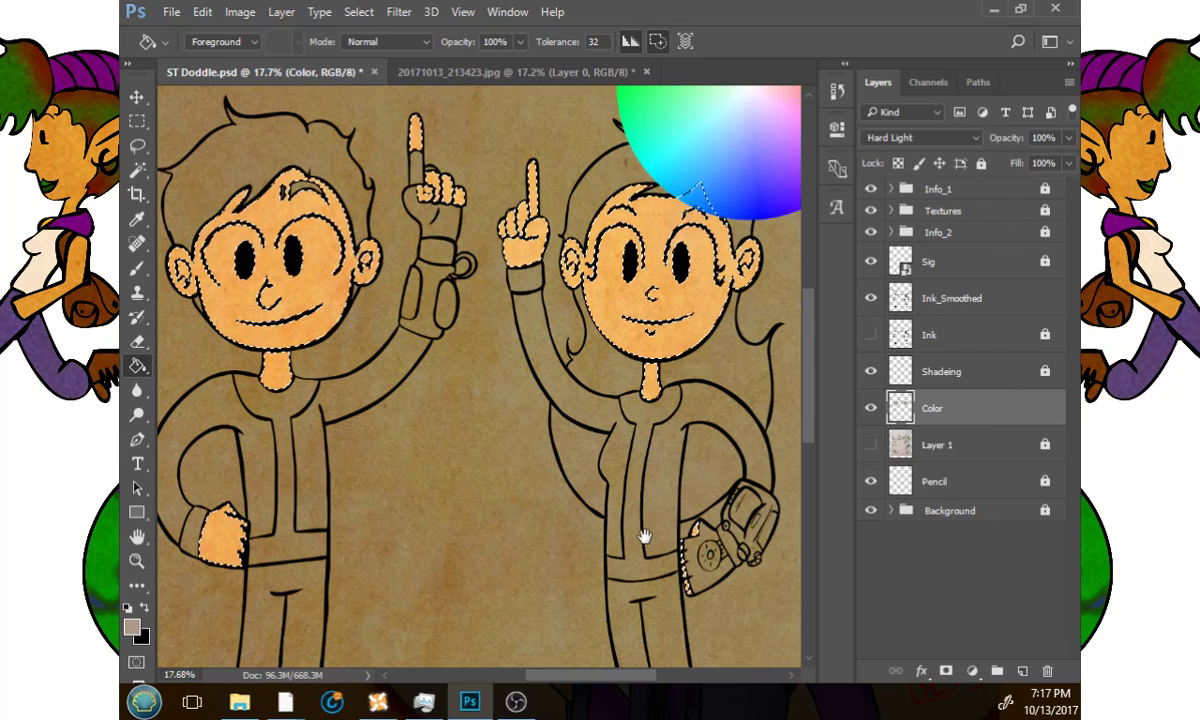
drag(643, 535, 676, 531)
click(357, 13)
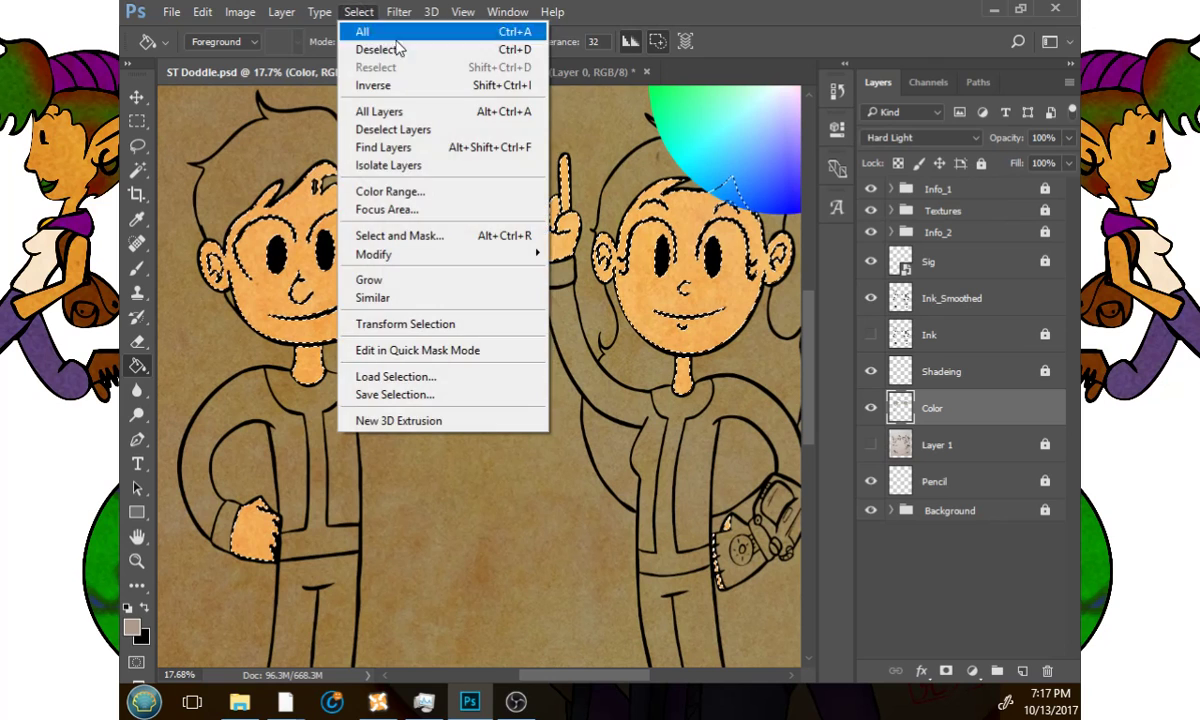
click(390, 50)
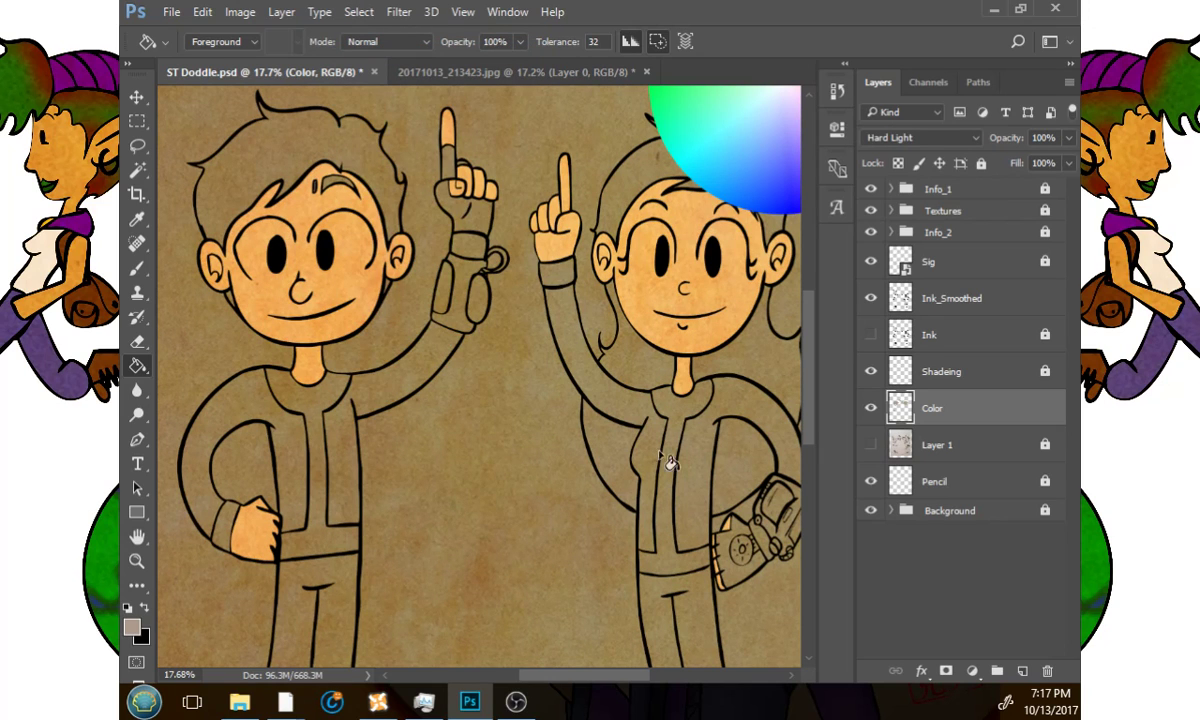
Set the foreground colour to white and ready the Brush tool at the boy's eyes.
click(137, 623)
drag(440, 208, 330, 142)
click(772, 151)
click(137, 267)
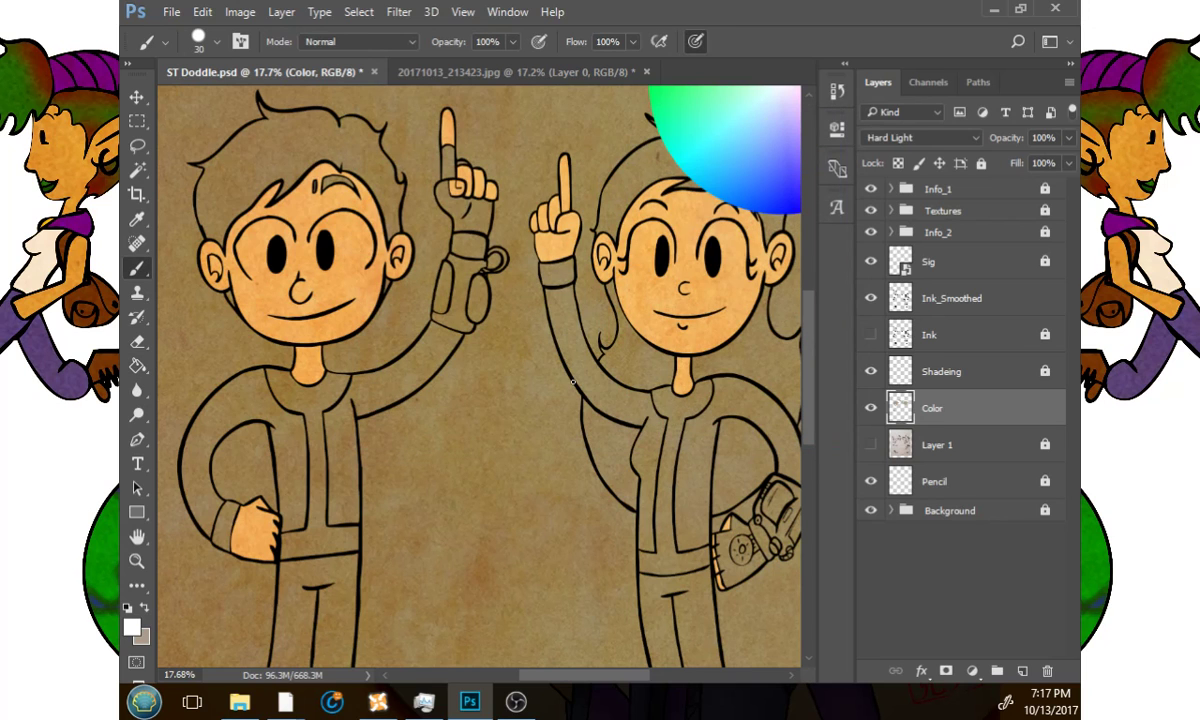
click(137, 562)
drag(346, 269, 506, 257)
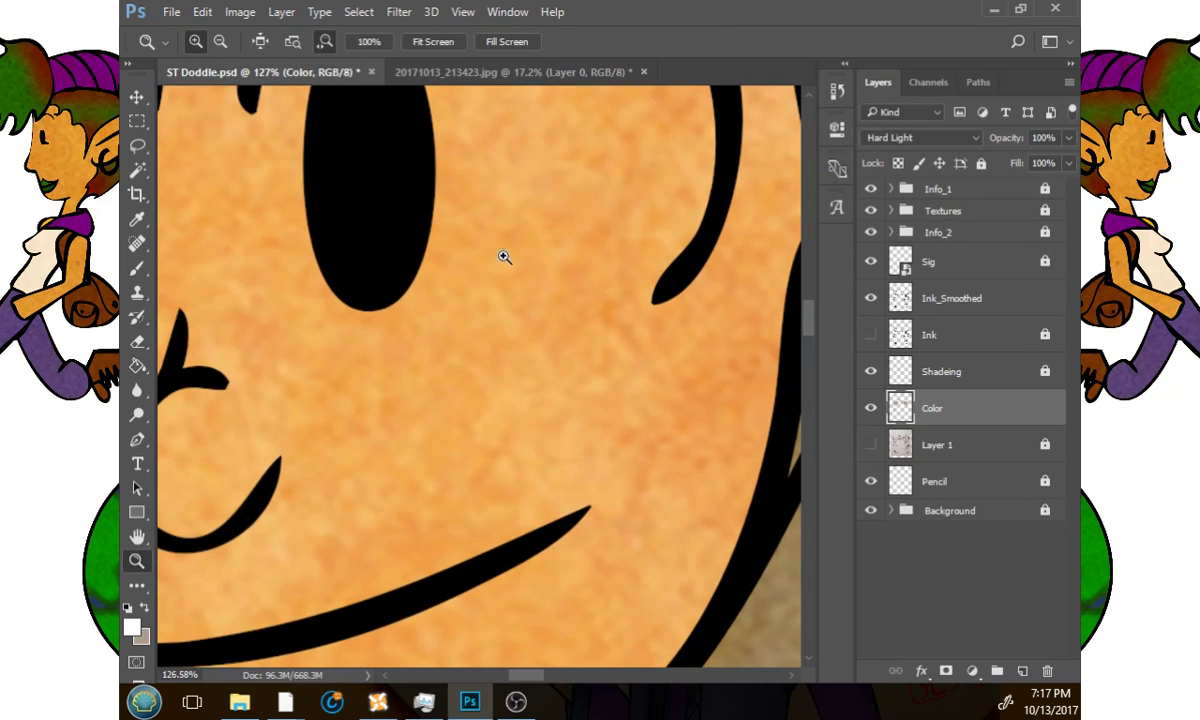
drag(587, 234, 619, 339)
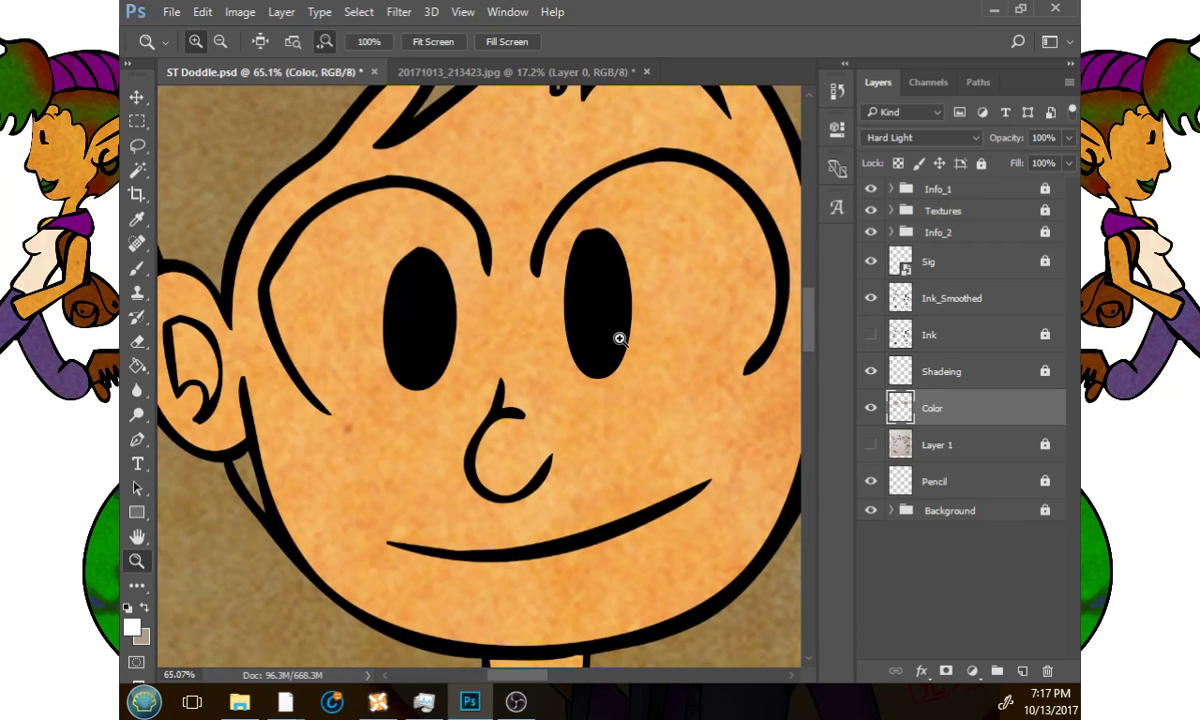
click(137, 276)
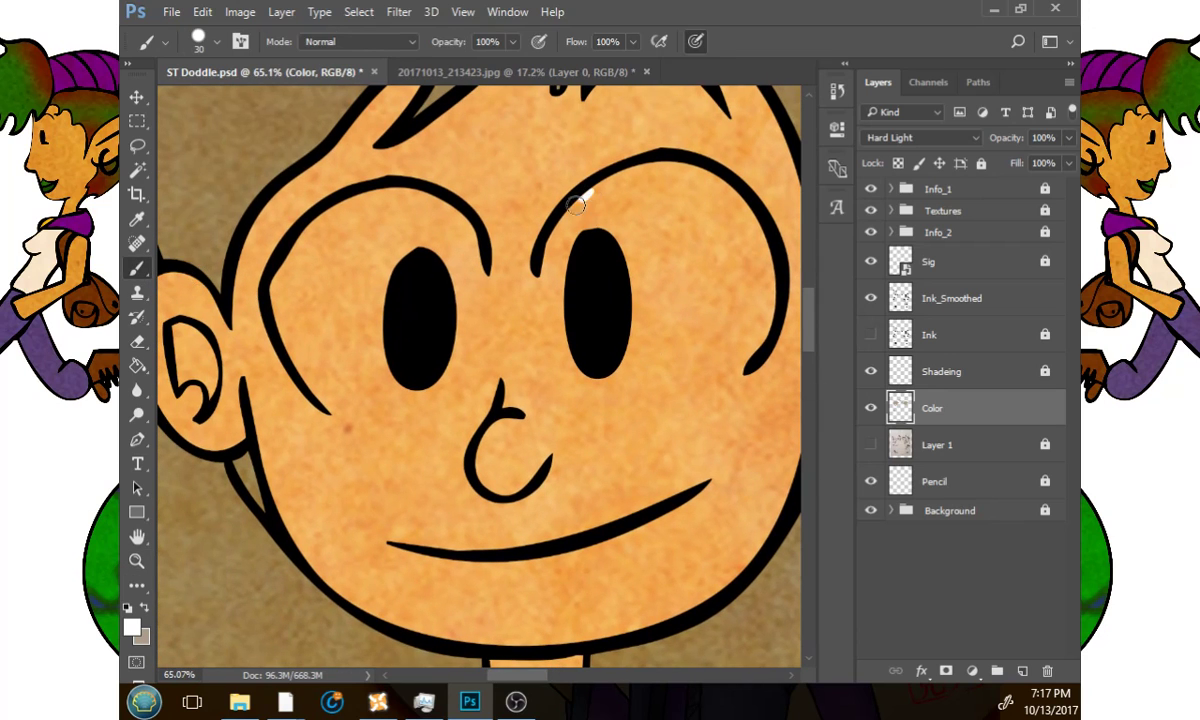
mouse_move(543, 302)
mouse_down()
mouse_move(556, 368)
mouse_move(648, 392)
mouse_move(775, 320)
mouse_up()
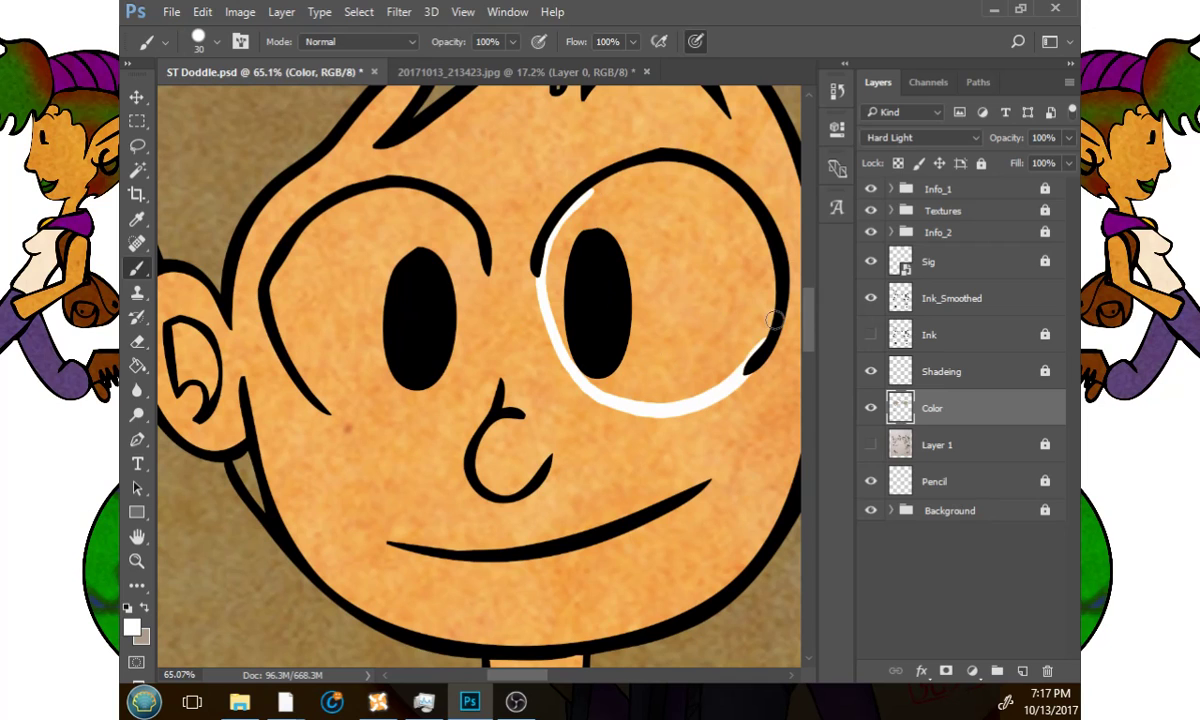
key(ctrl+z)
mouse_move(748, 208)
mouse_down()
mouse_move(691, 173)
mouse_move(632, 165)
mouse_move(574, 205)
mouse_up()
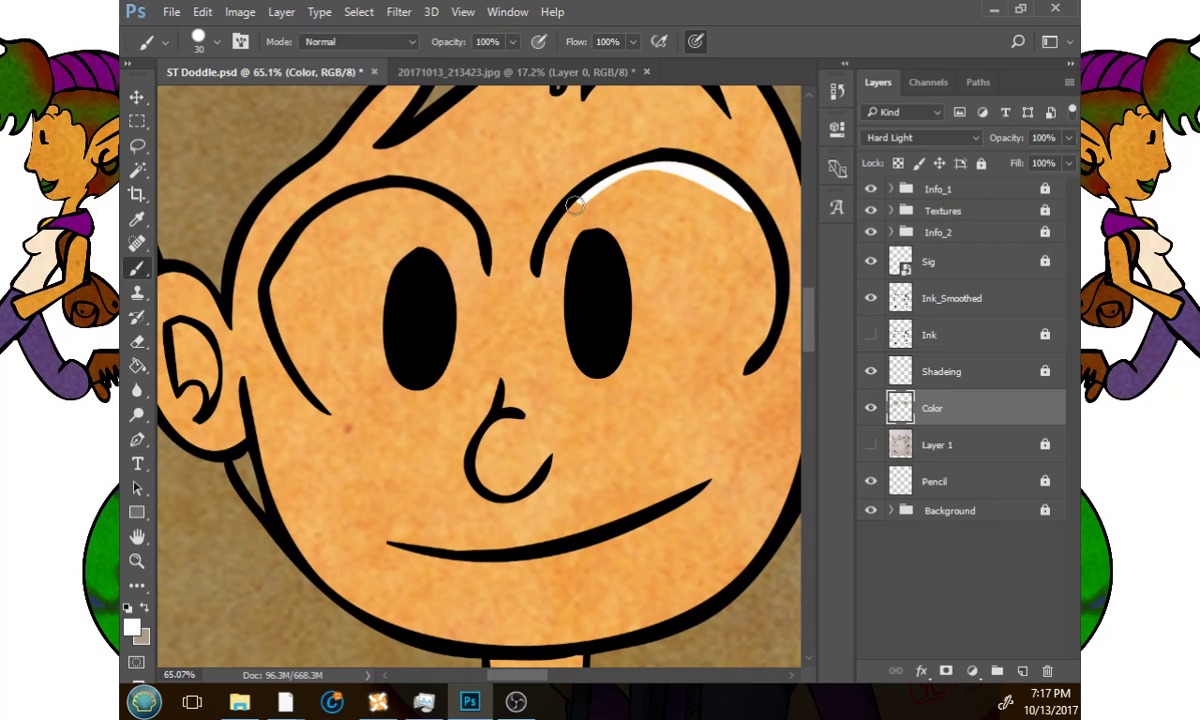
key(ctrl+z)
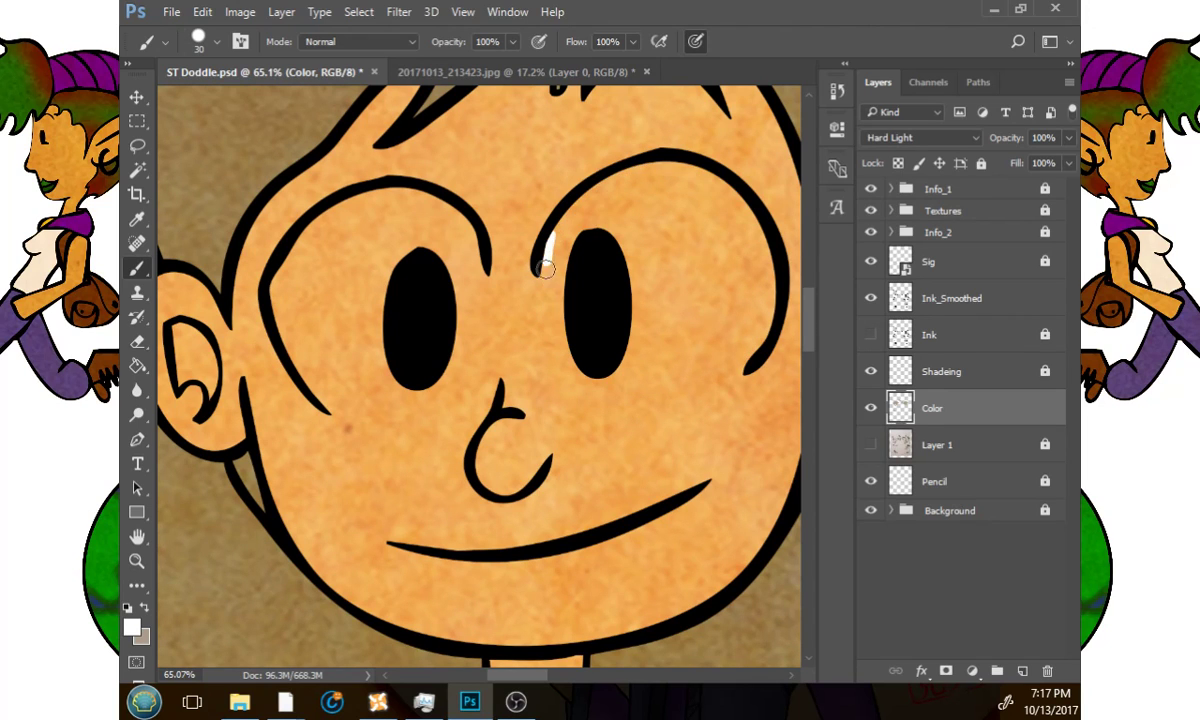
Paint a white outline along the inner edge of the boy's eye nearest his raised hand on the Color layer.
mouse_move(596, 388)
mouse_down()
mouse_move(684, 396)
mouse_move(759, 348)
mouse_up()
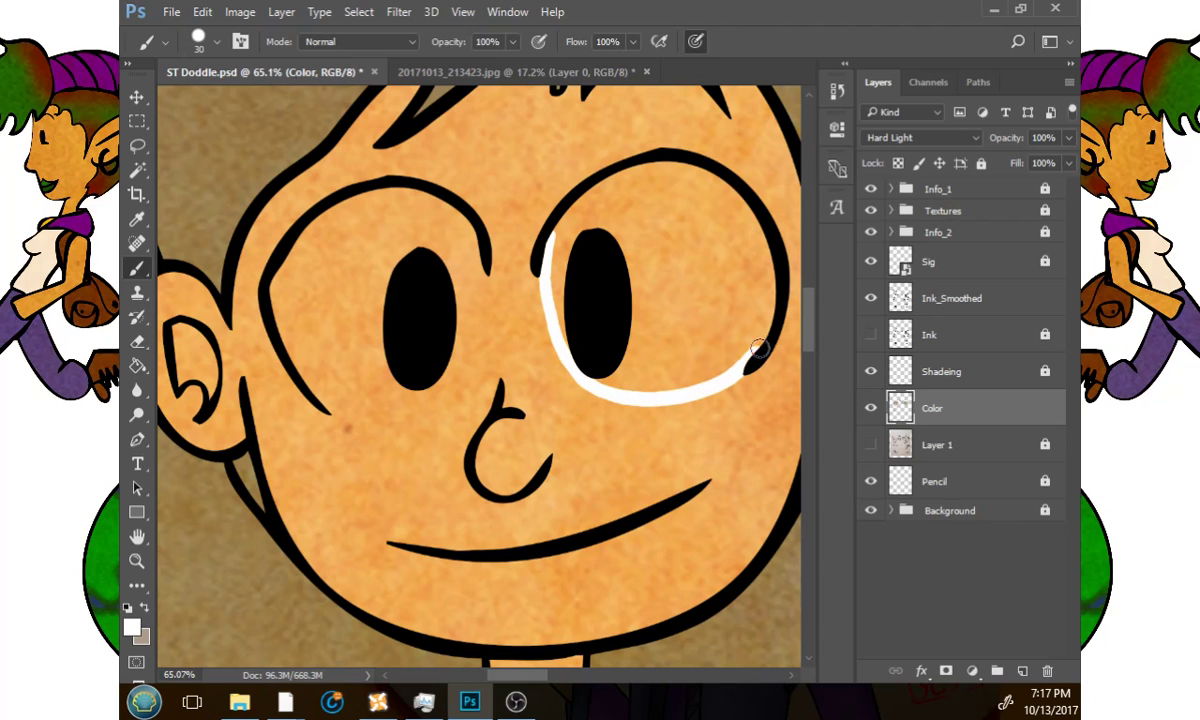
mouse_move(770, 256)
mouse_down()
mouse_move(749, 212)
mouse_move(702, 183)
mouse_move(648, 174)
mouse_move(556, 238)
mouse_move(606, 183)
mouse_move(694, 171)
mouse_move(751, 213)
mouse_move(766, 259)
mouse_move(564, 253)
mouse_up()
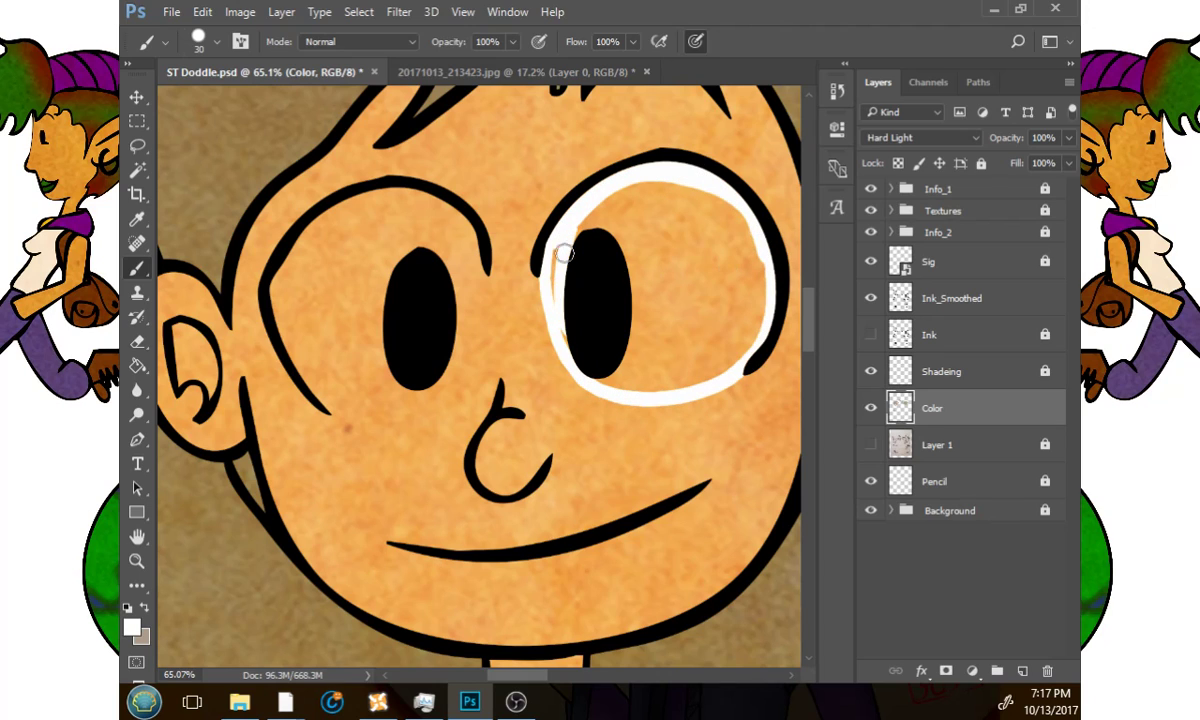
mouse_move(605, 323)
mouse_down()
mouse_move(641, 375)
mouse_move(654, 346)
mouse_move(691, 346)
mouse_move(676, 363)
mouse_move(718, 374)
mouse_up()
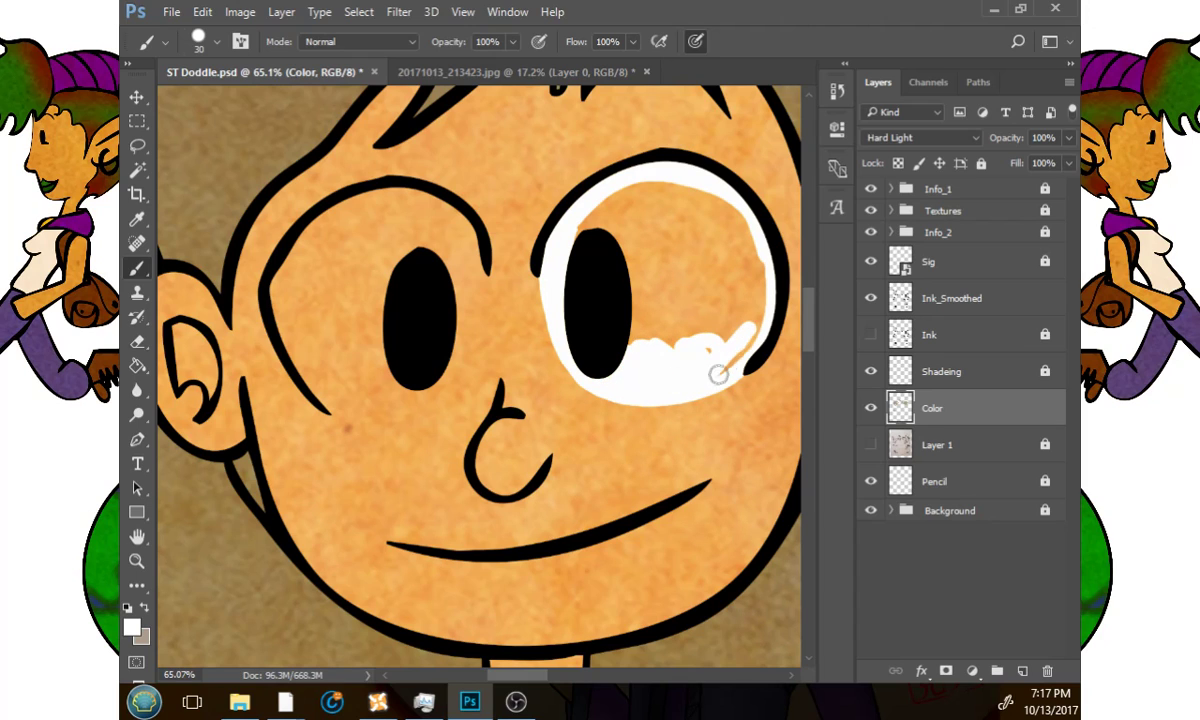
key(ctrl+z)
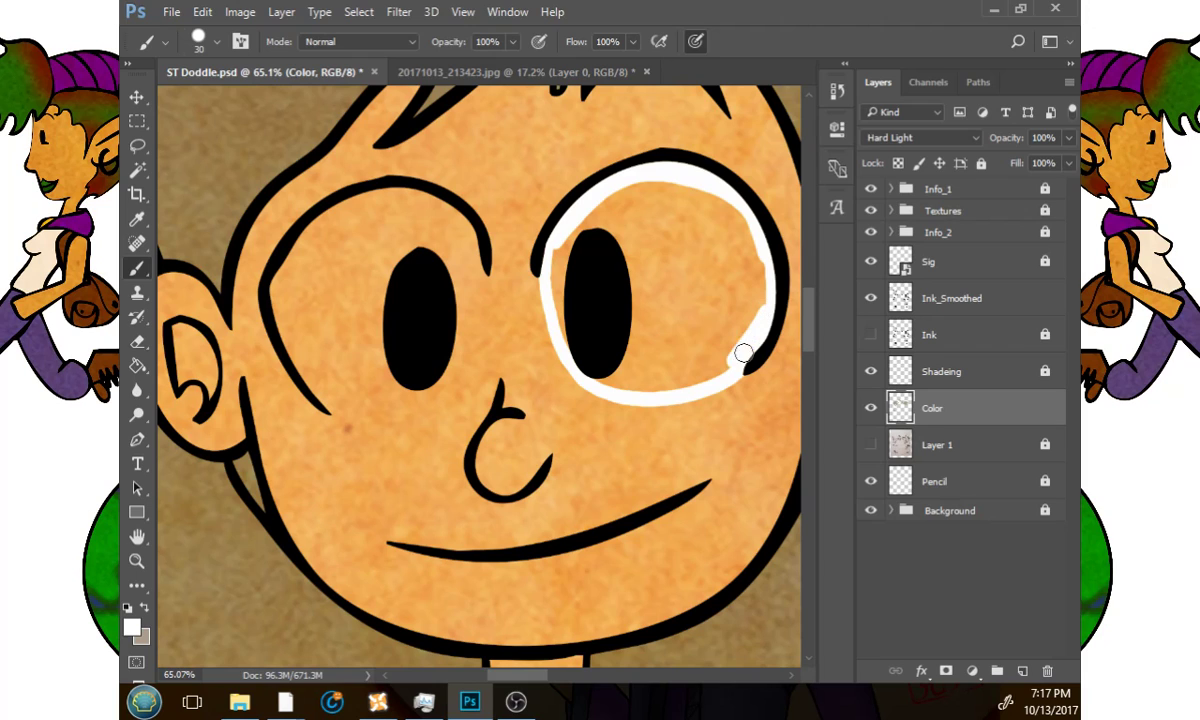
Thicken the white outline along the lower and inner edges of the boy's eye nearest his raised hand.
mouse_move(661, 386)
mouse_down()
mouse_move(608, 380)
mouse_move(560, 312)
mouse_move(567, 233)
mouse_move(534, 224)
mouse_up()
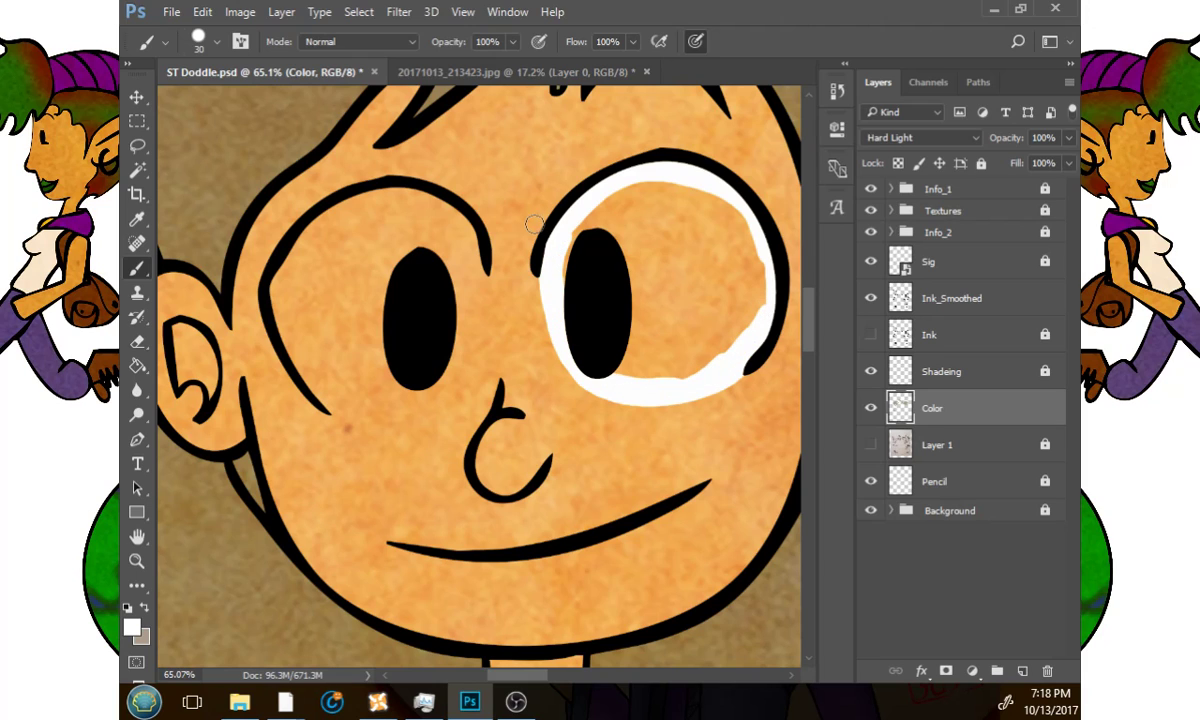
Try to fill the inside of the outlined eye with white using the Paint Bucket, and inspect its edges up close.
click(137, 366)
click(697, 256)
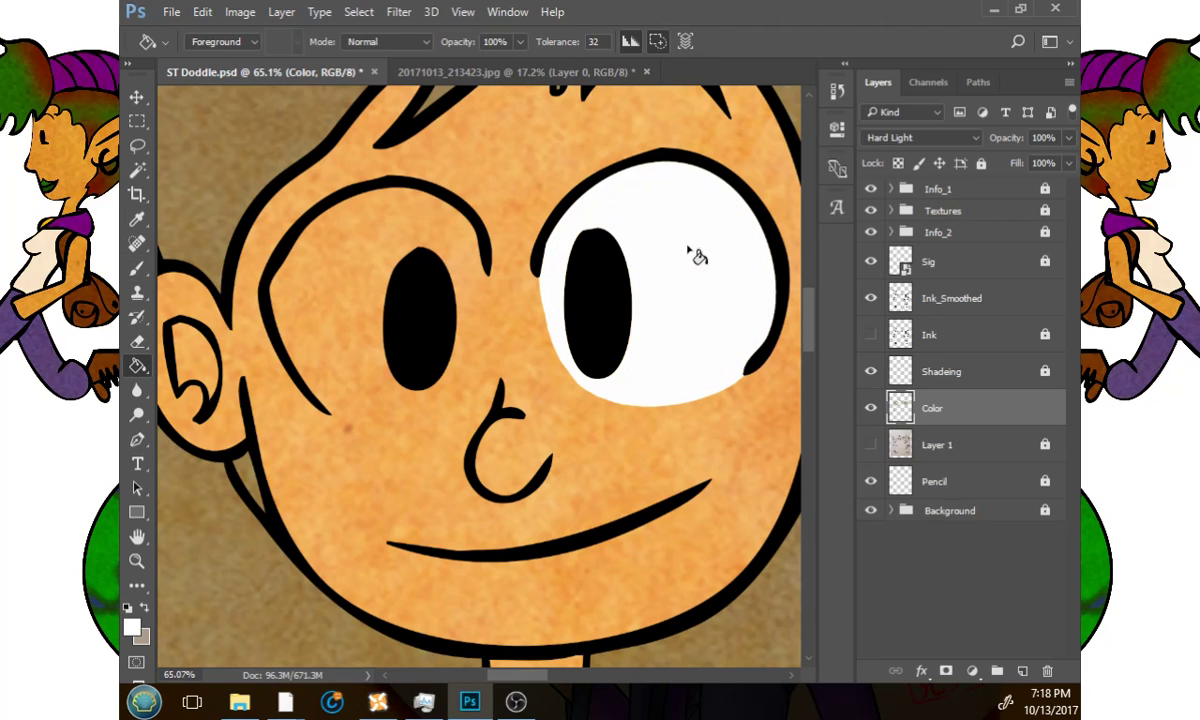
click(137, 268)
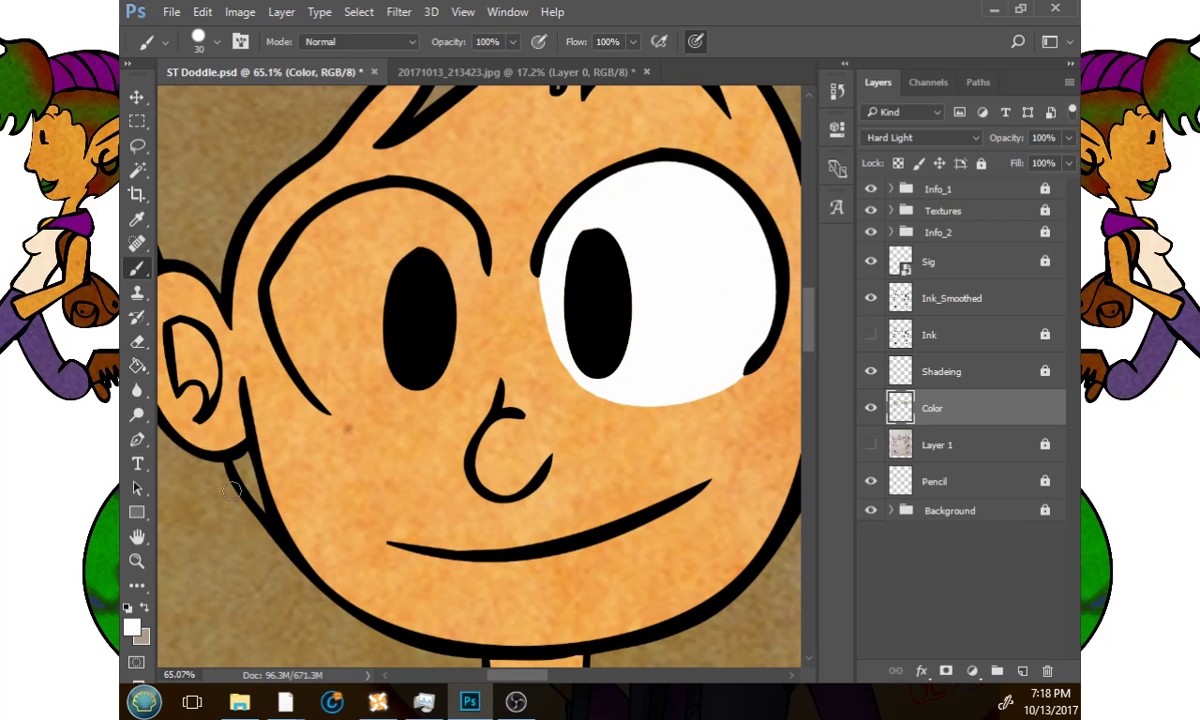
key(z)
click(726, 220)
click(662, 260)
click(617, 256)
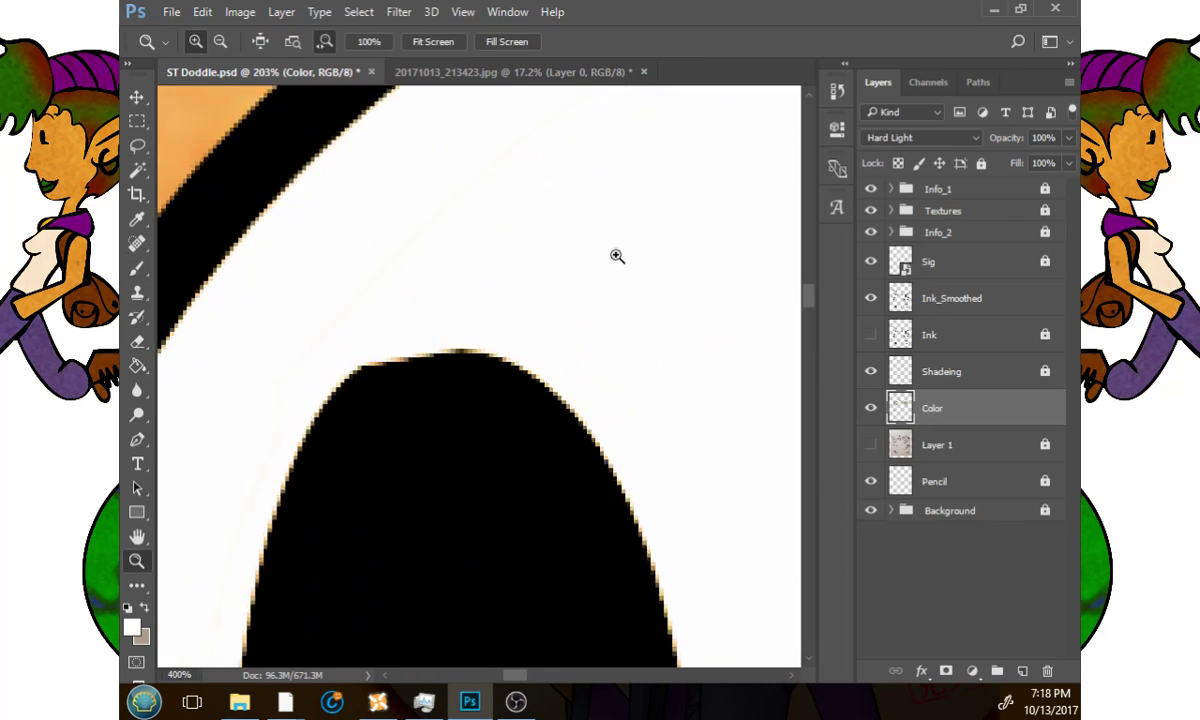
drag(437, 308, 577, 333)
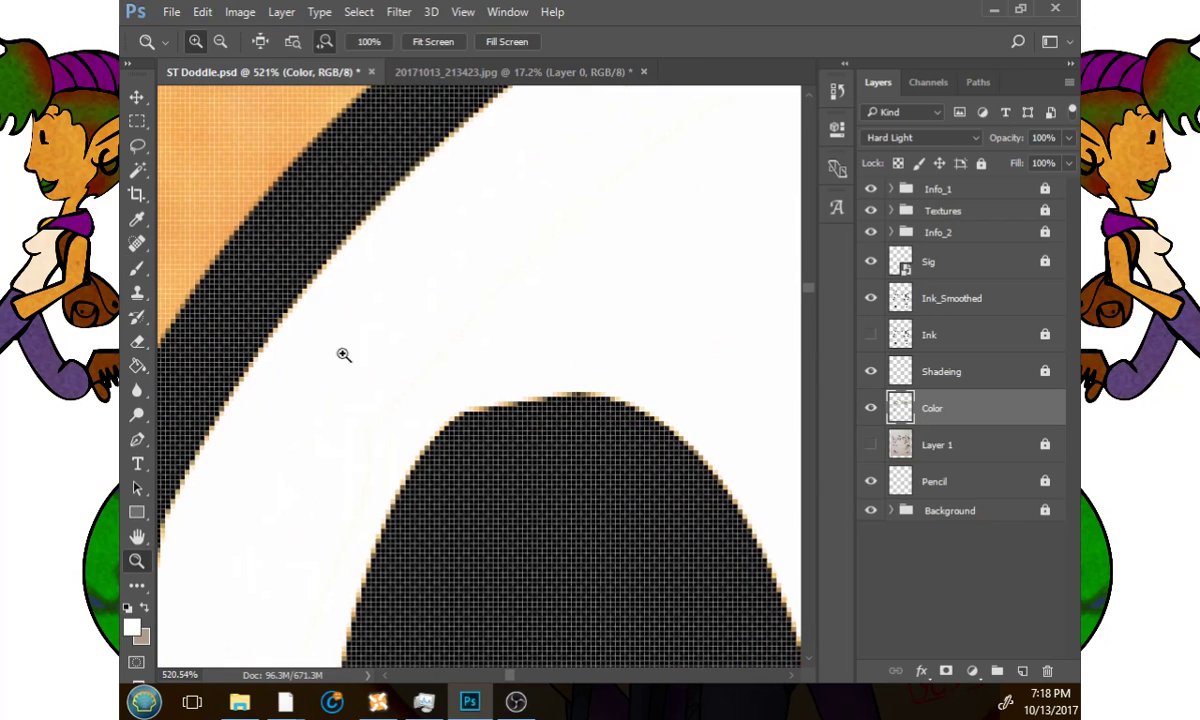
scroll(344, 354, down, 5)
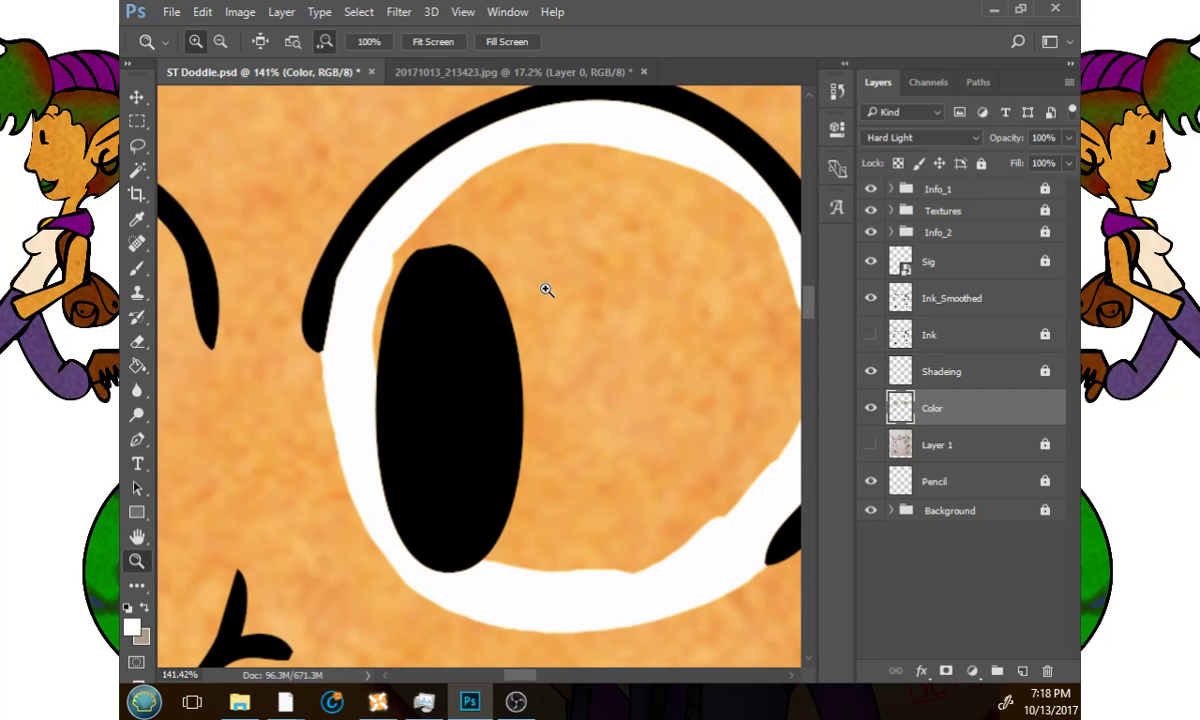
Enlarge the brush to 58 px and paint the inside of the boy's outlined eye white.
key(b)
right_click(455, 308)
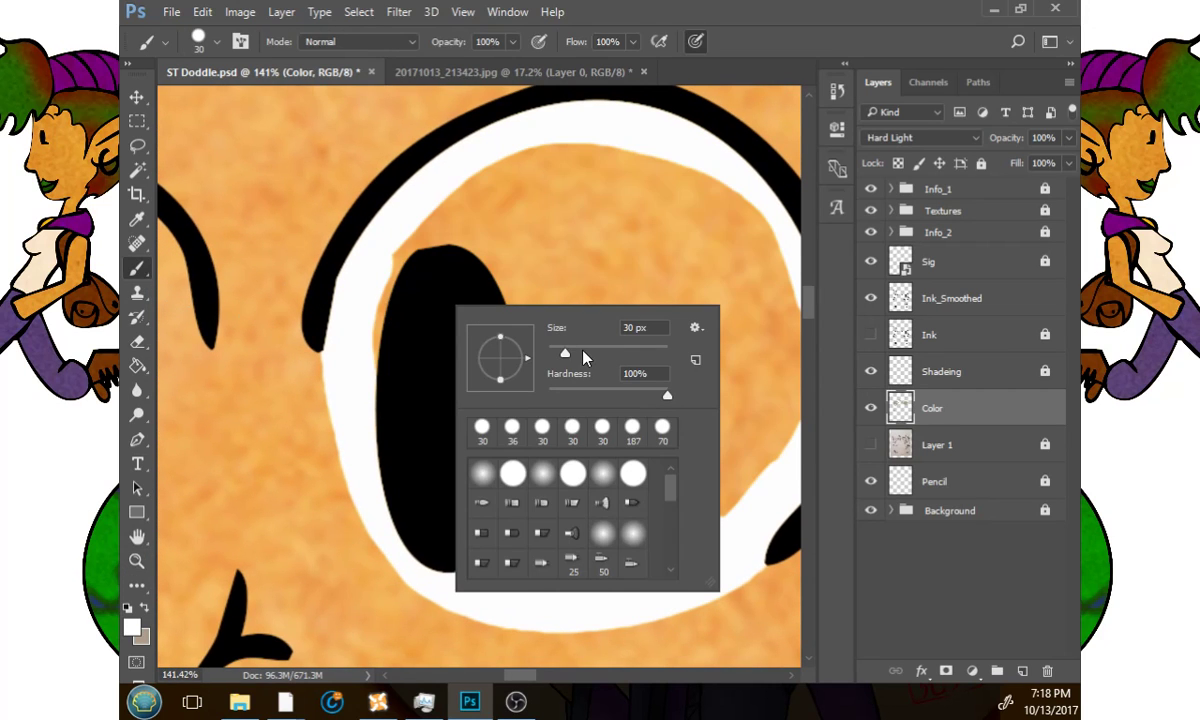
mouse_move(716, 204)
mouse_down()
mouse_move(660, 187)
mouse_move(543, 189)
mouse_move(429, 257)
mouse_move(630, 163)
mouse_up()
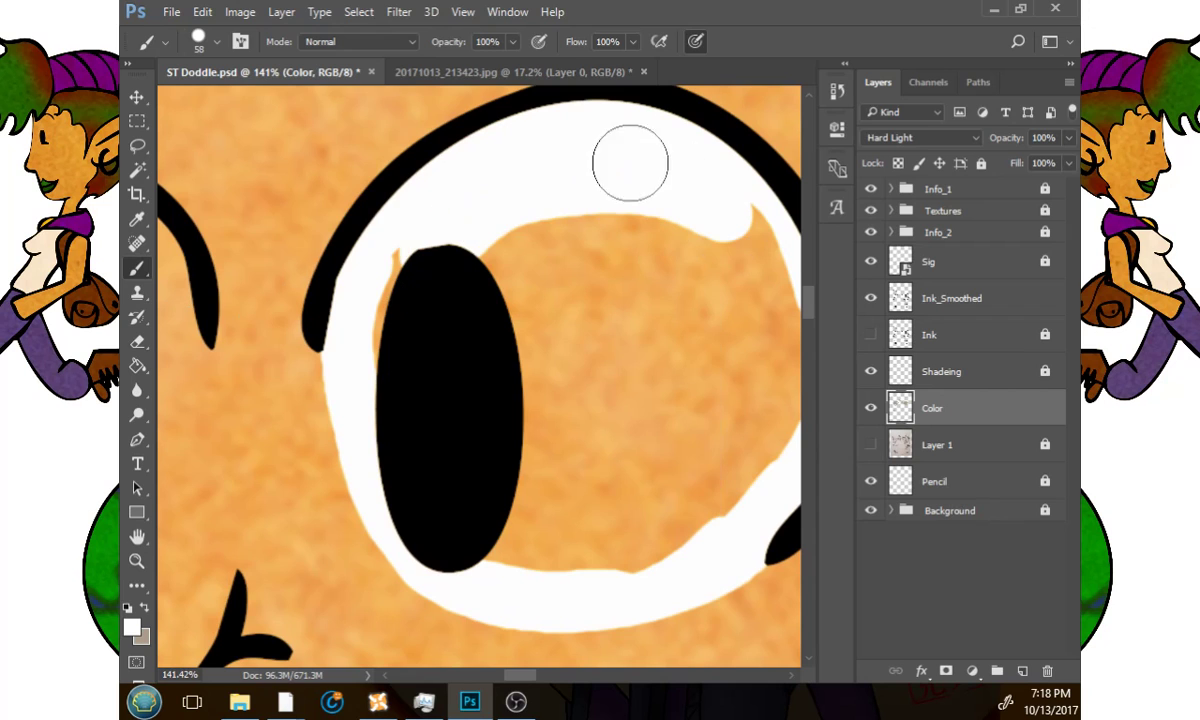
mouse_move(427, 256)
mouse_down()
mouse_move(409, 423)
mouse_move(482, 531)
mouse_move(613, 537)
mouse_move(706, 497)
mouse_move(754, 441)
mouse_move(613, 562)
mouse_move(718, 490)
mouse_up()
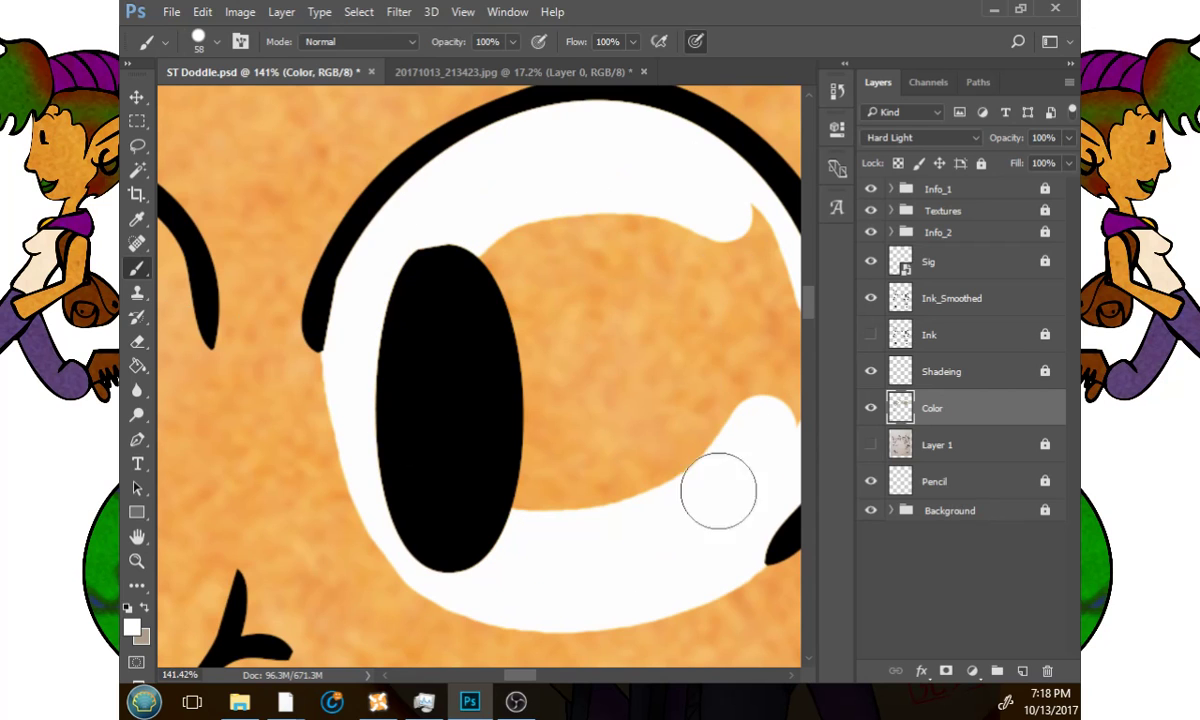
mouse_move(719, 431)
mouse_down()
mouse_move(710, 351)
mouse_move(695, 407)
mouse_move(661, 235)
mouse_move(595, 372)
mouse_move(566, 348)
mouse_move(520, 415)
mouse_move(476, 362)
mouse_move(431, 447)
mouse_move(382, 359)
mouse_move(658, 305)
mouse_move(616, 346)
mouse_move(620, 387)
mouse_move(676, 379)
mouse_move(678, 392)
mouse_move(723, 415)
mouse_up()
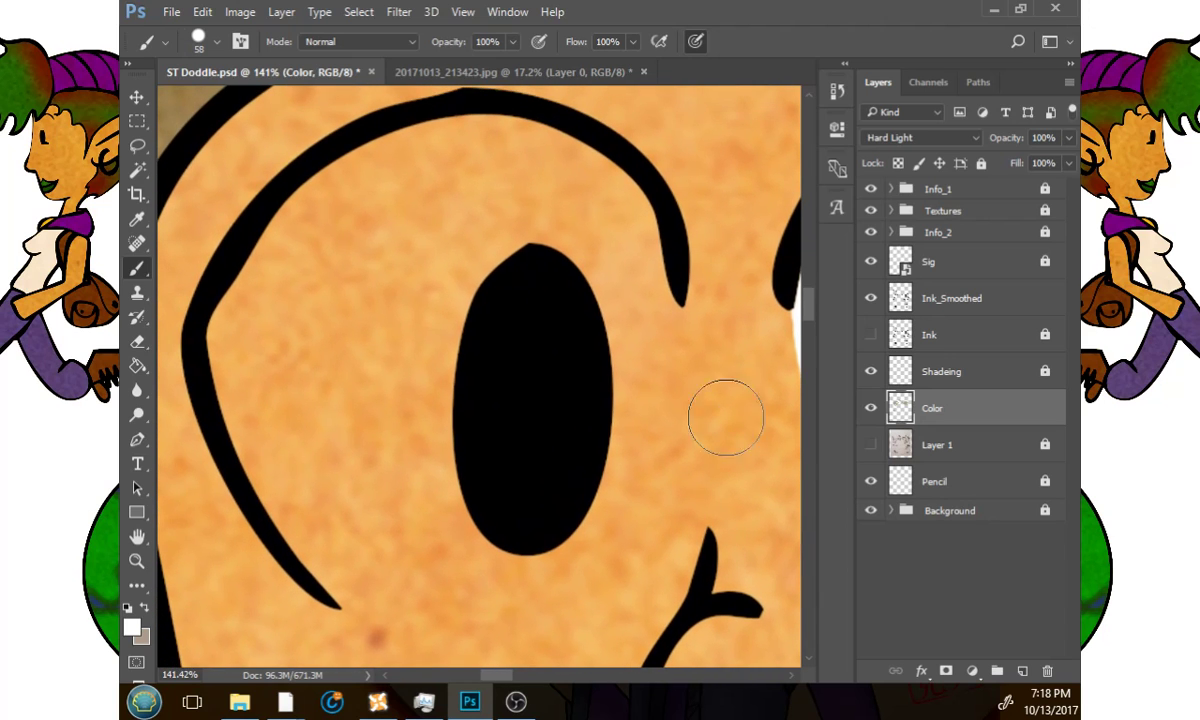
Paint the white of the boy's other eye, trimming its inner edge with the background colour and rounding its lower edge in white.
click(657, 272)
mouse_move(657, 269)
mouse_down()
mouse_move(595, 180)
mouse_move(469, 134)
mouse_move(311, 204)
mouse_move(234, 342)
mouse_move(257, 434)
mouse_move(320, 545)
mouse_move(355, 570)
mouse_move(332, 561)
mouse_move(375, 581)
mouse_move(461, 581)
mouse_move(622, 440)
mouse_move(656, 241)
mouse_move(571, 340)
mouse_move(544, 241)
mouse_move(472, 272)
mouse_move(380, 528)
mouse_move(431, 552)
mouse_move(300, 474)
mouse_move(333, 360)
mouse_move(434, 193)
mouse_move(510, 195)
mouse_up()
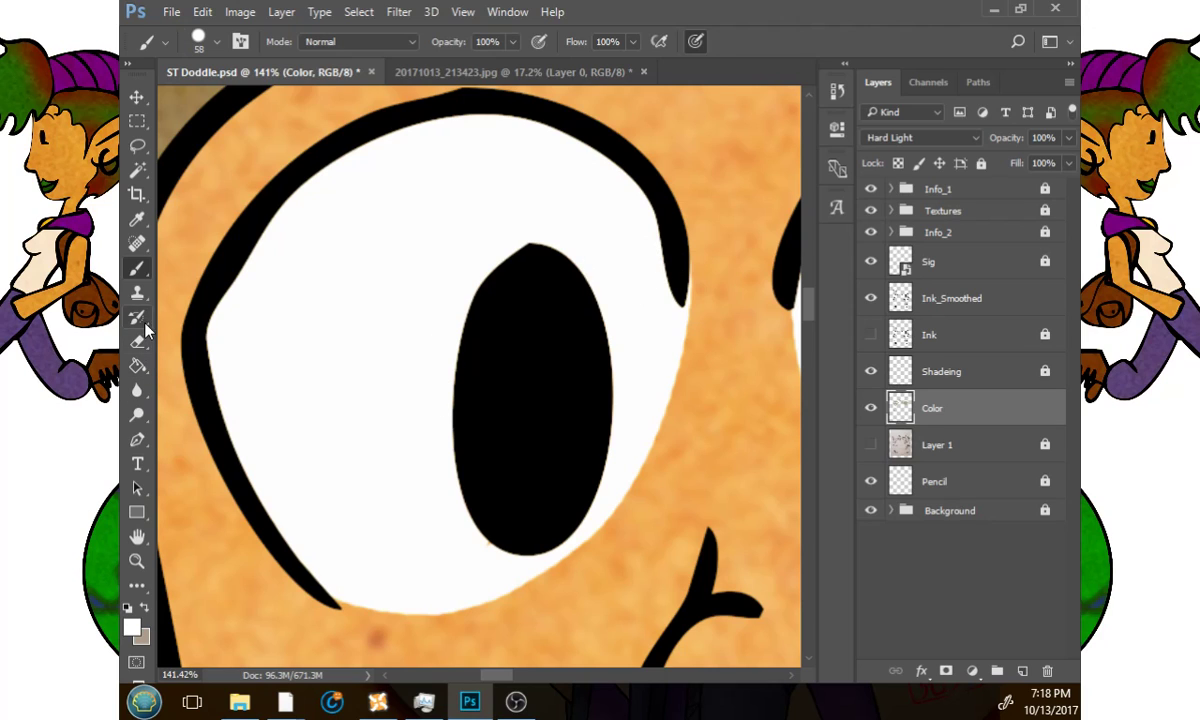
key(x)
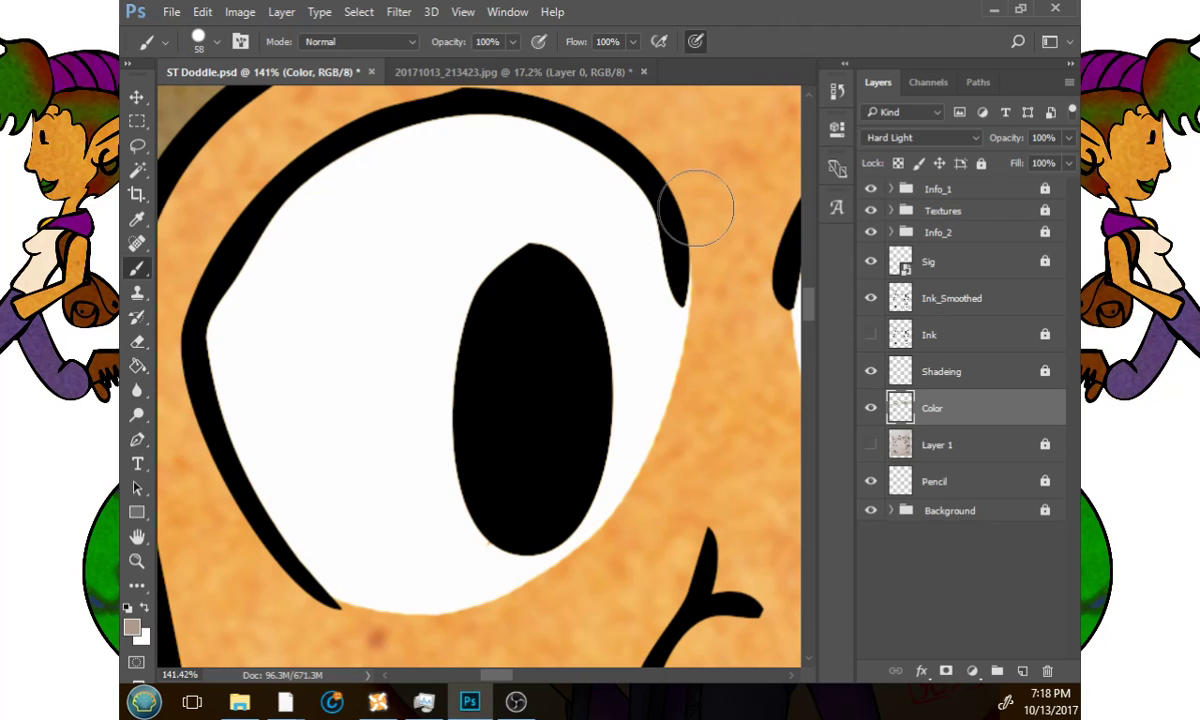
mouse_move(700, 300)
mouse_down()
mouse_move(696, 276)
mouse_move(681, 400)
mouse_up()
key(x)
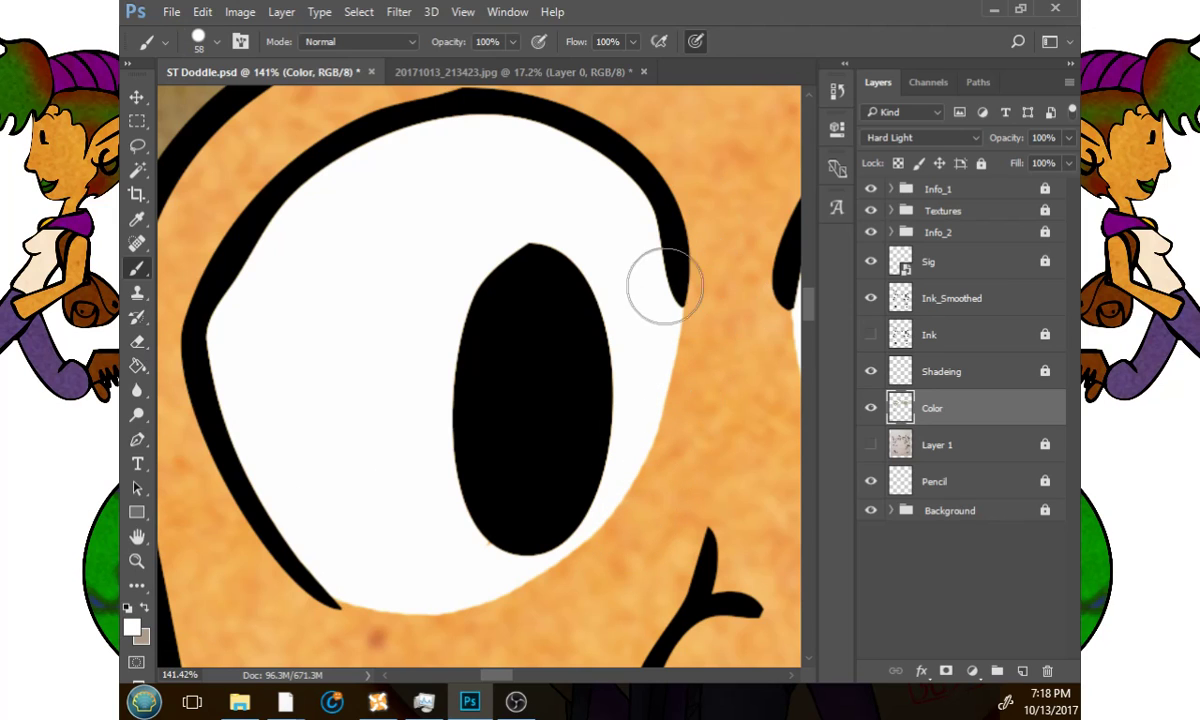
mouse_move(661, 278)
mouse_down()
mouse_move(615, 478)
mouse_move(563, 551)
mouse_move(456, 593)
mouse_move(356, 573)
mouse_up()
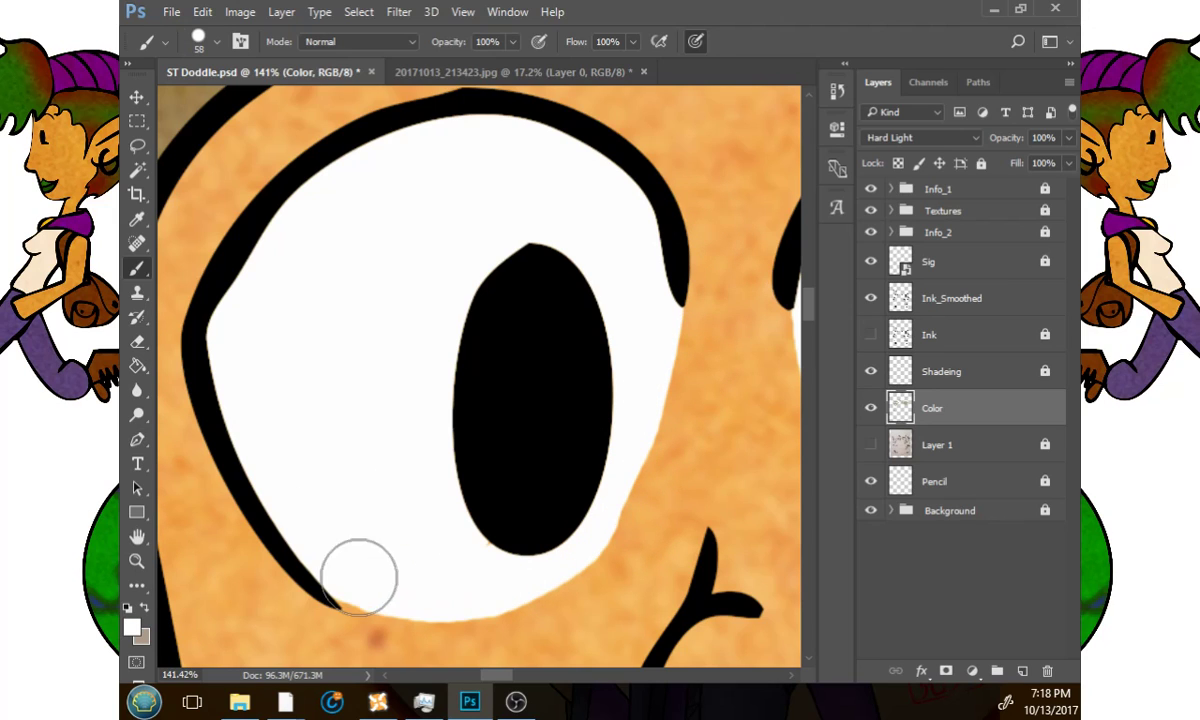
Extend the lower edge of the white in the boy's eye farthest from his raised hand with white brush strokes.
click(136, 561)
drag(529, 512, 476, 549)
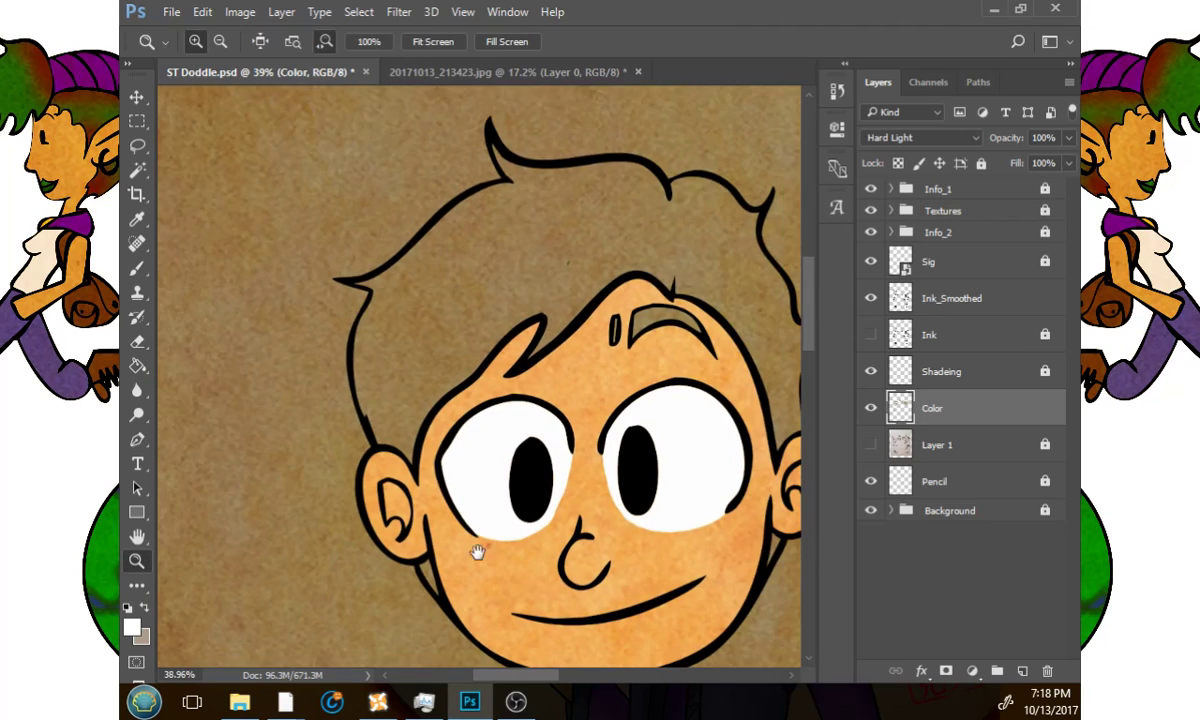
drag(617, 585, 691, 560)
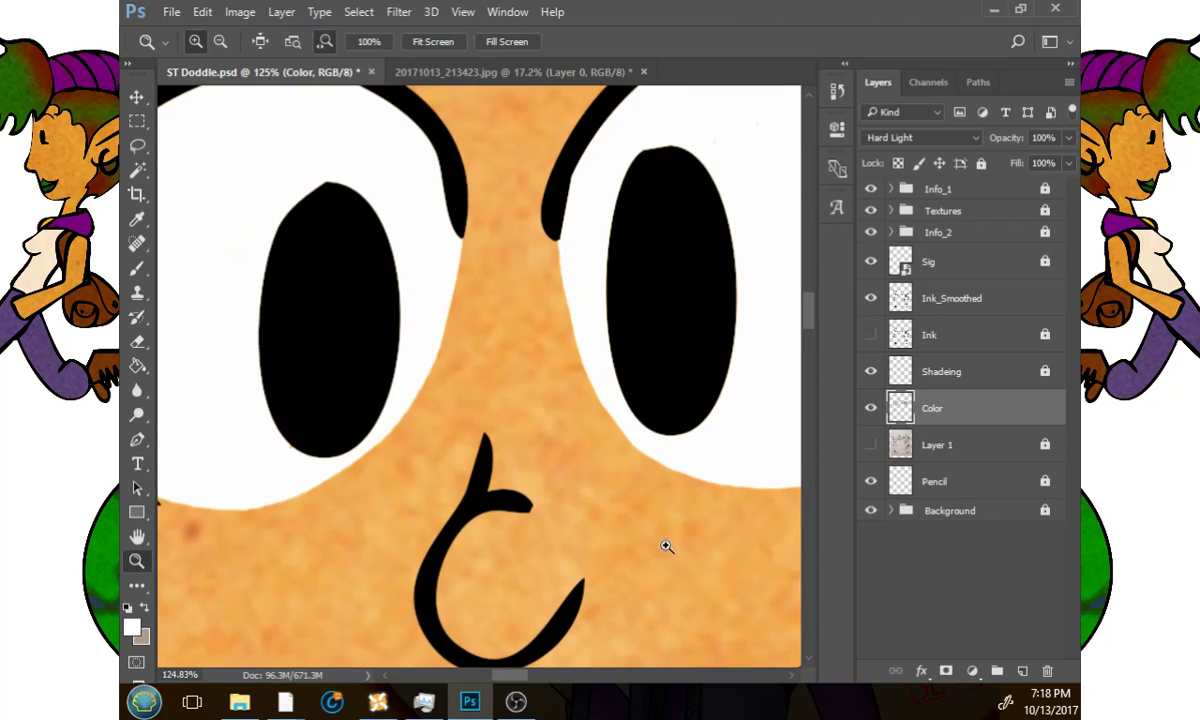
drag(670, 487, 595, 532)
drag(686, 541, 600, 518)
scroll(600, 518, down, 3)
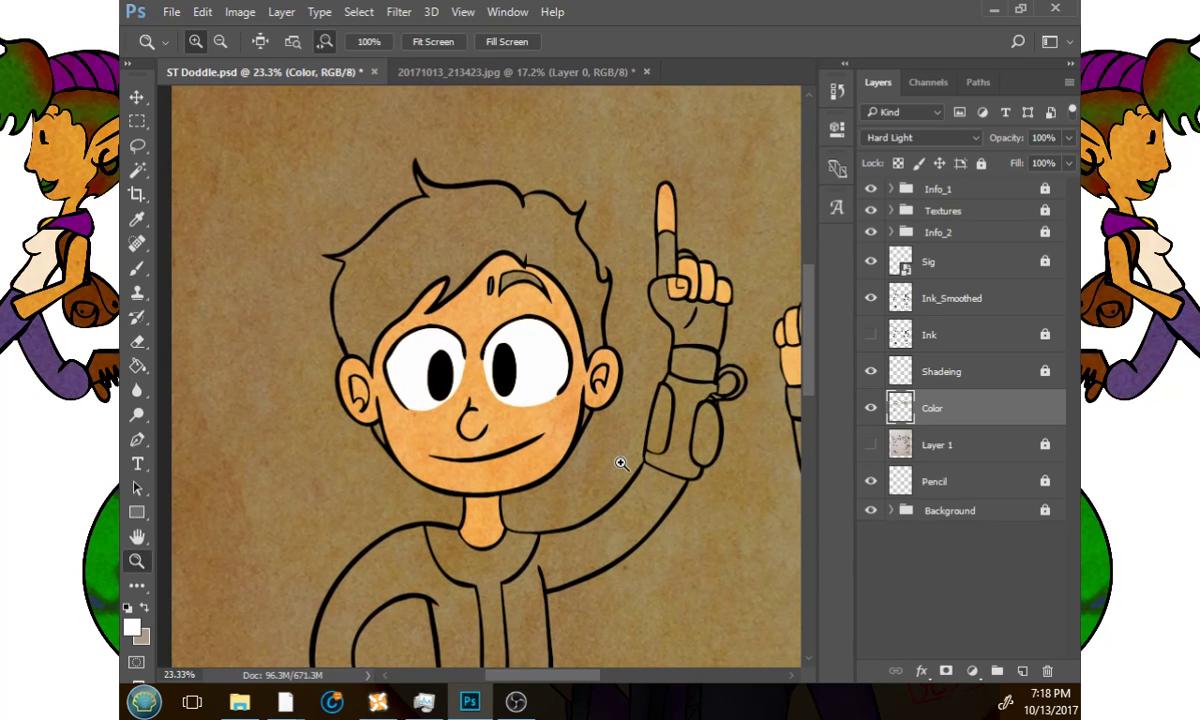
scroll(359, 302, up, 4)
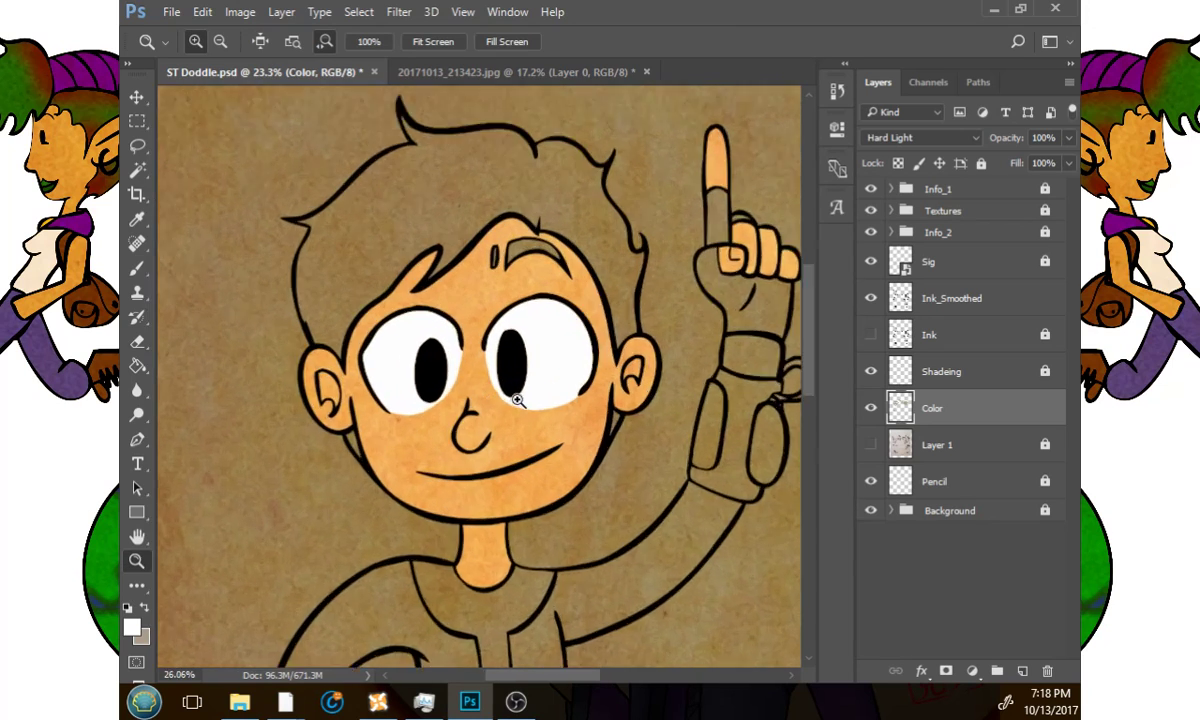
click(139, 270)
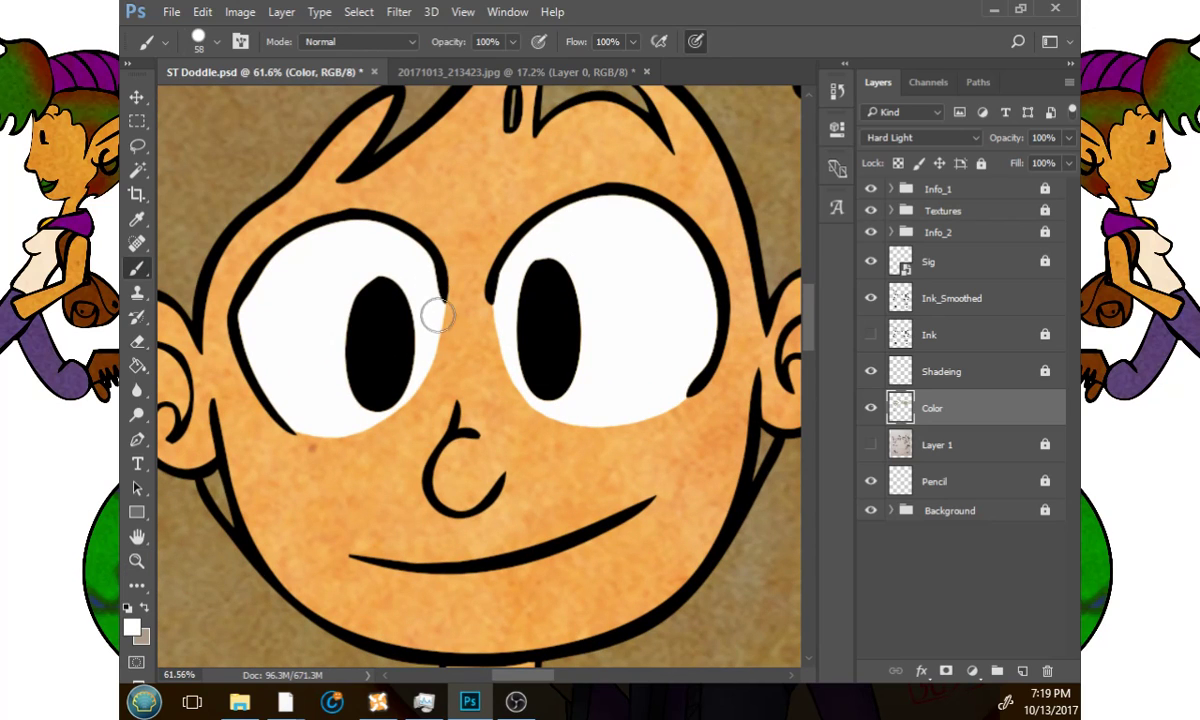
drag(434, 365, 420, 397)
drag(385, 418, 321, 428)
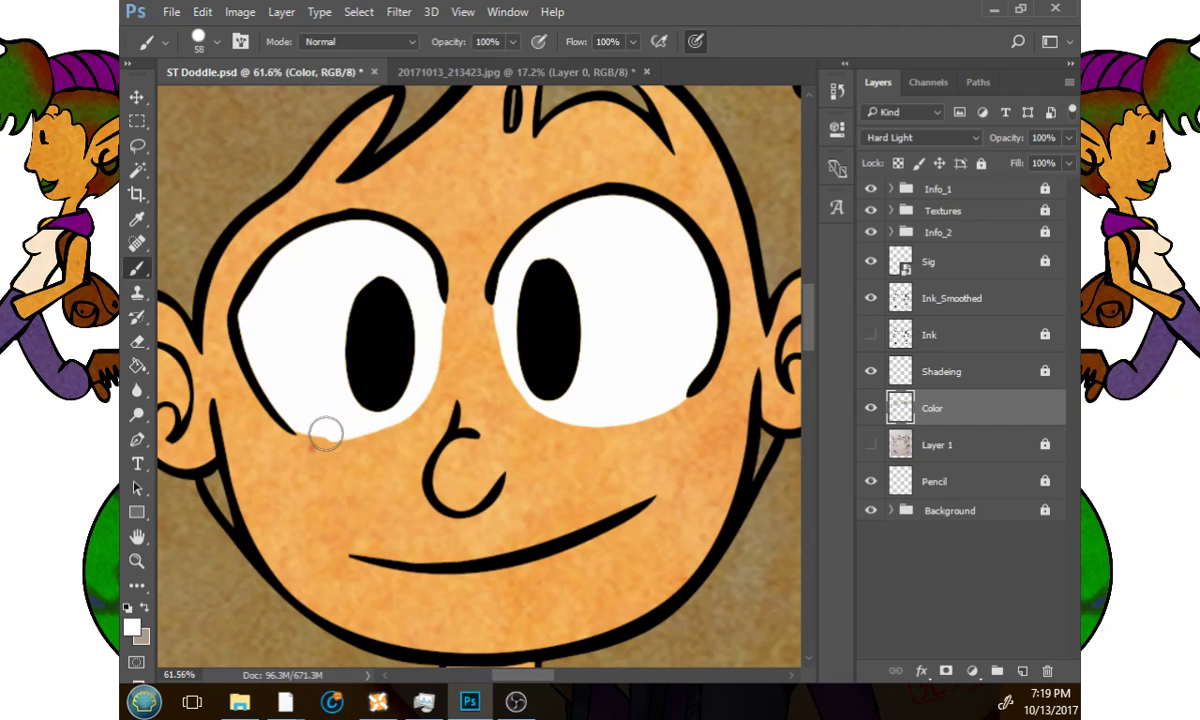
Redo the white stroke along that eye's inner edge and touch up the outer corner of the boy's other eye.
drag(438, 300, 432, 350)
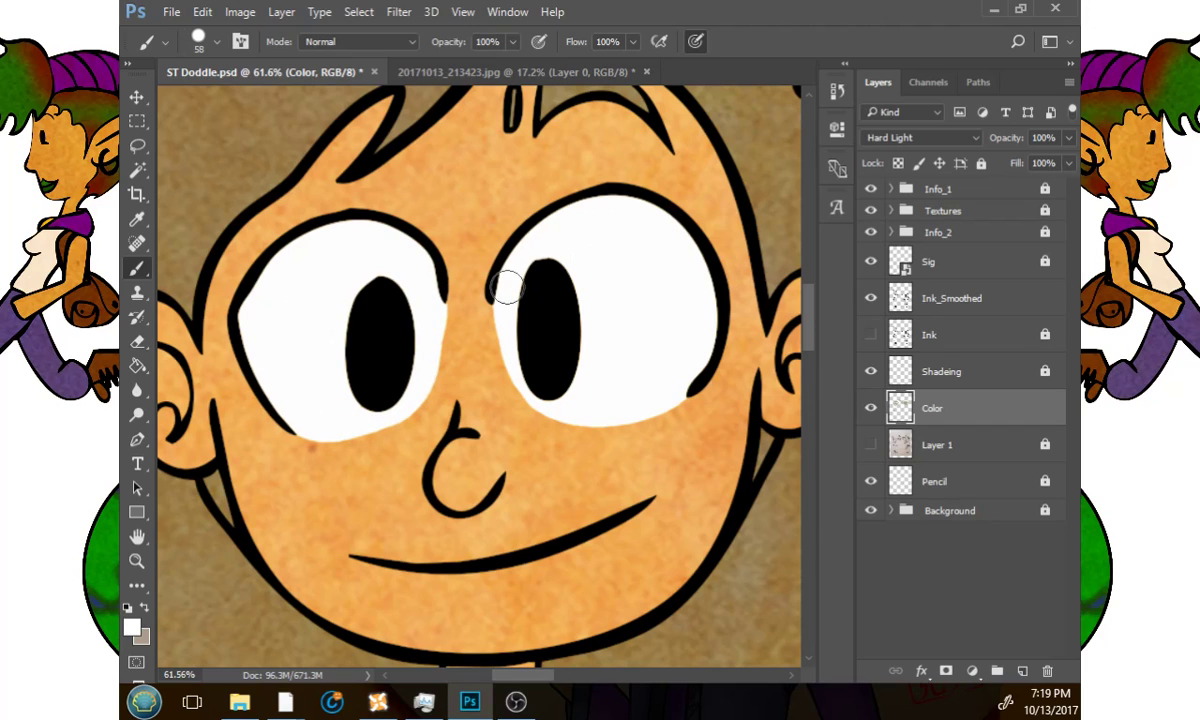
key(ctrl+z)
drag(445, 300, 439, 346)
drag(689, 411, 723, 359)
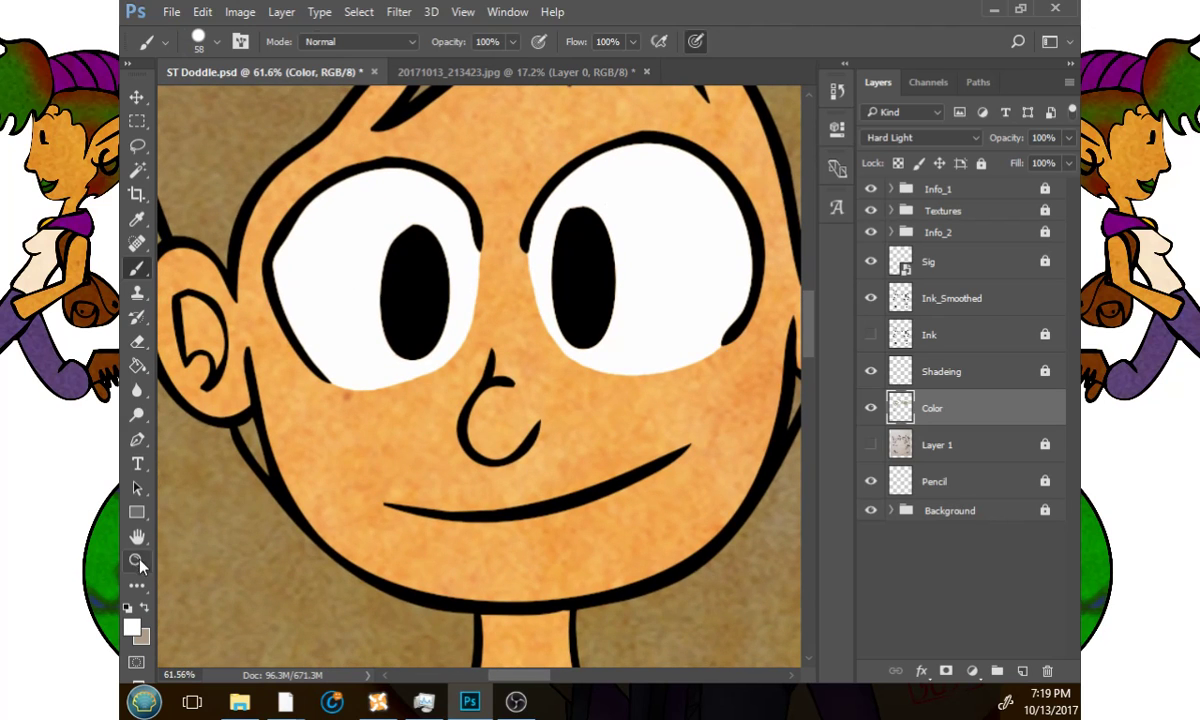
Paint the whites of both of the girl's eyes around the pupils on the Color layer.
click(137, 561)
drag(598, 477, 385, 492)
drag(676, 530, 547, 522)
drag(675, 452, 836, 455)
drag(680, 458, 595, 458)
drag(332, 284, 266, 283)
click(137, 268)
drag(418, 277, 430, 308)
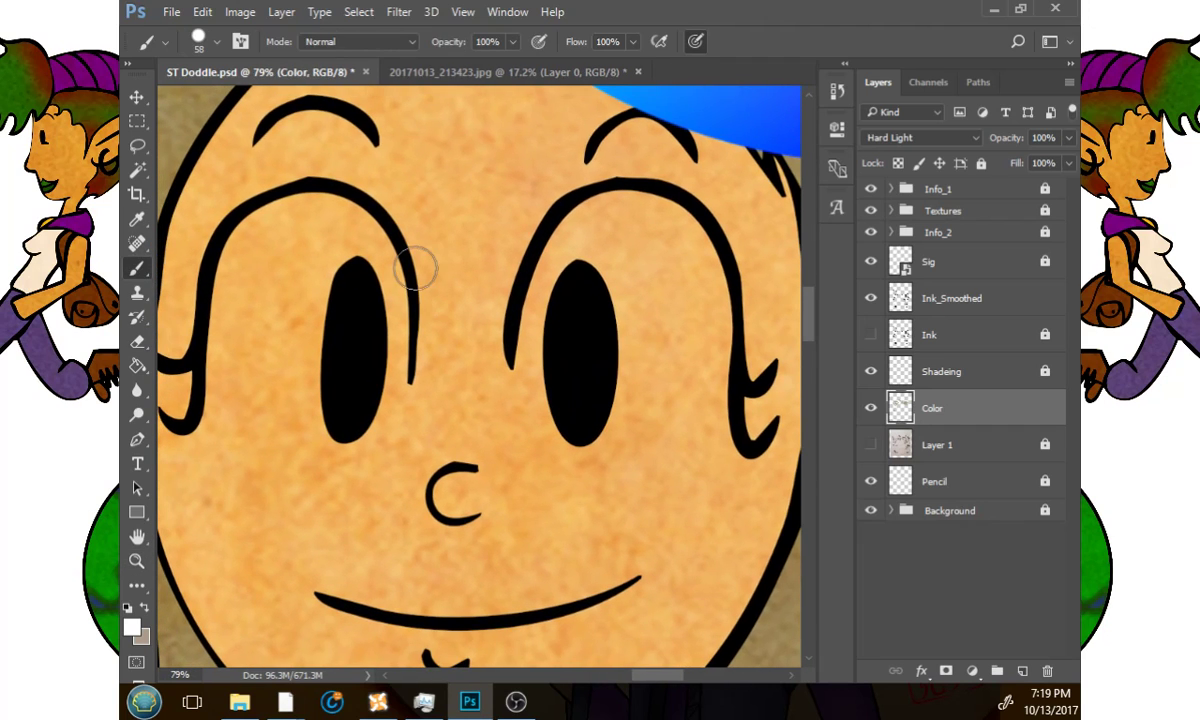
mouse_move(363, 232)
mouse_down()
mouse_move(396, 337)
mouse_move(379, 407)
mouse_move(350, 428)
mouse_move(325, 427)
mouse_move(278, 401)
mouse_move(229, 272)
mouse_move(233, 392)
mouse_move(218, 318)
mouse_move(228, 402)
mouse_move(255, 426)
mouse_move(301, 437)
mouse_move(349, 422)
mouse_move(393, 327)
mouse_move(362, 344)
mouse_move(358, 244)
mouse_move(341, 213)
mouse_move(276, 215)
mouse_move(240, 248)
mouse_move(306, 212)
mouse_move(336, 243)
mouse_move(349, 335)
mouse_move(331, 343)
mouse_move(322, 375)
mouse_move(302, 350)
mouse_move(283, 374)
mouse_move(376, 360)
mouse_move(283, 406)
mouse_move(211, 366)
mouse_move(262, 436)
mouse_move(317, 443)
mouse_move(343, 438)
mouse_move(393, 352)
mouse_up()
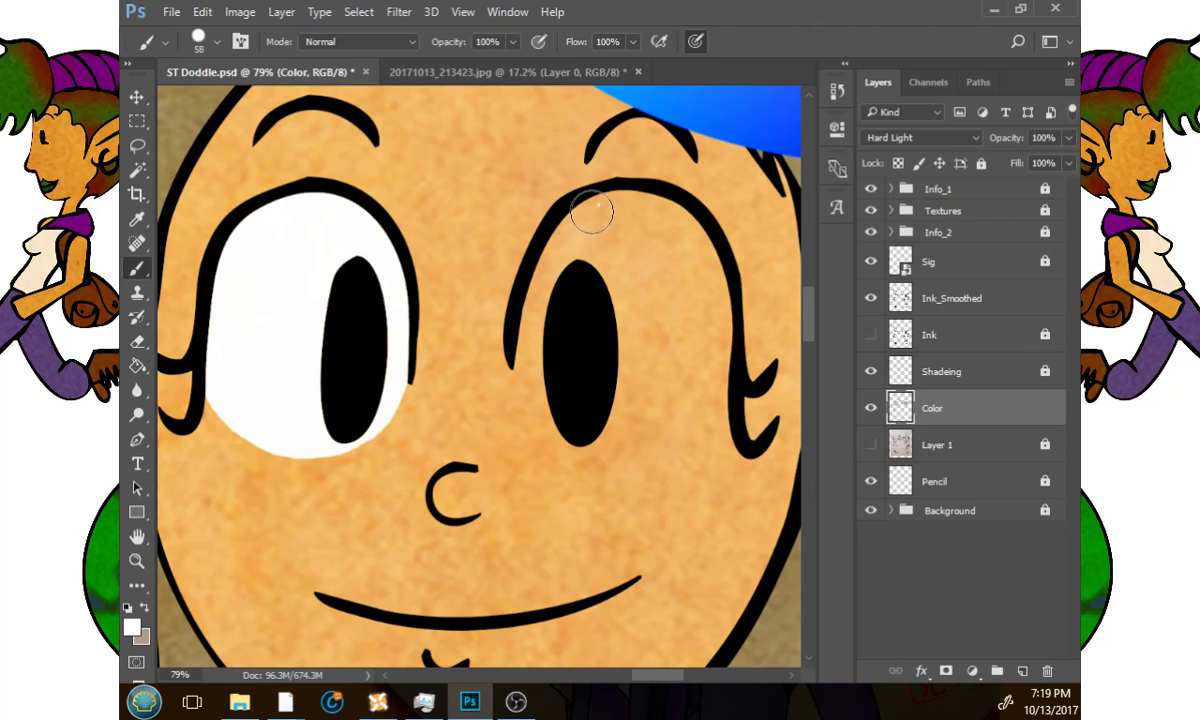
mouse_move(597, 207)
mouse_down()
mouse_move(543, 281)
mouse_move(535, 389)
mouse_move(532, 341)
mouse_move(531, 363)
mouse_move(549, 418)
mouse_move(599, 454)
mouse_move(636, 454)
mouse_move(686, 436)
mouse_move(716, 405)
mouse_move(718, 304)
mouse_move(699, 247)
mouse_move(647, 208)
mouse_move(593, 209)
mouse_move(682, 213)
mouse_move(588, 286)
mouse_move(567, 319)
mouse_move(614, 270)
mouse_move(634, 277)
mouse_move(677, 248)
mouse_move(704, 314)
mouse_move(683, 370)
mouse_up()
click(137, 561)
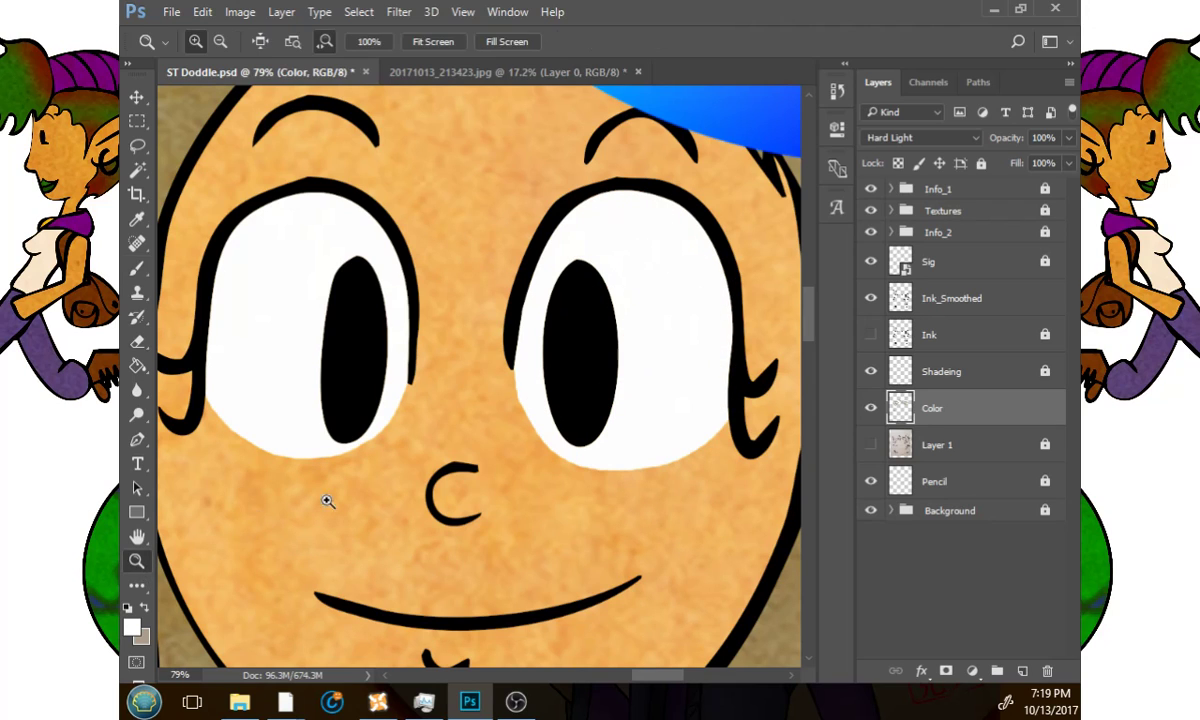
drag(490, 463, 355, 526)
drag(548, 497, 504, 497)
drag(496, 418, 556, 418)
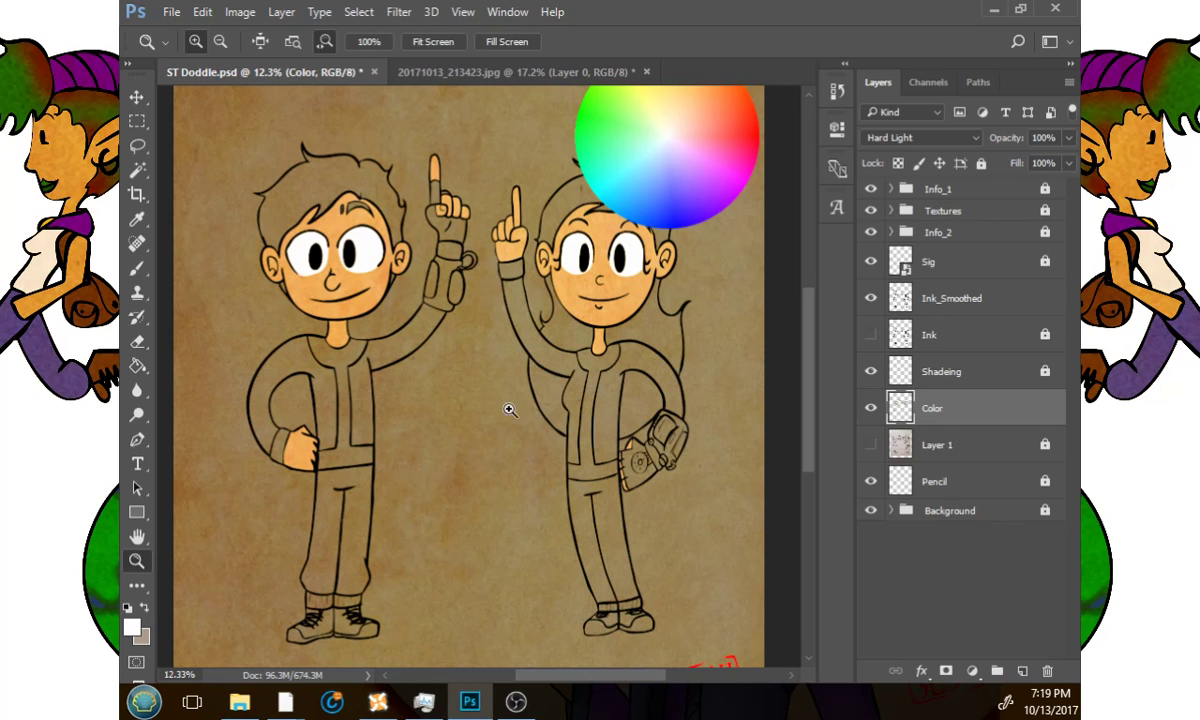
drag(400, 447, 556, 437)
key(i)
click(131, 626)
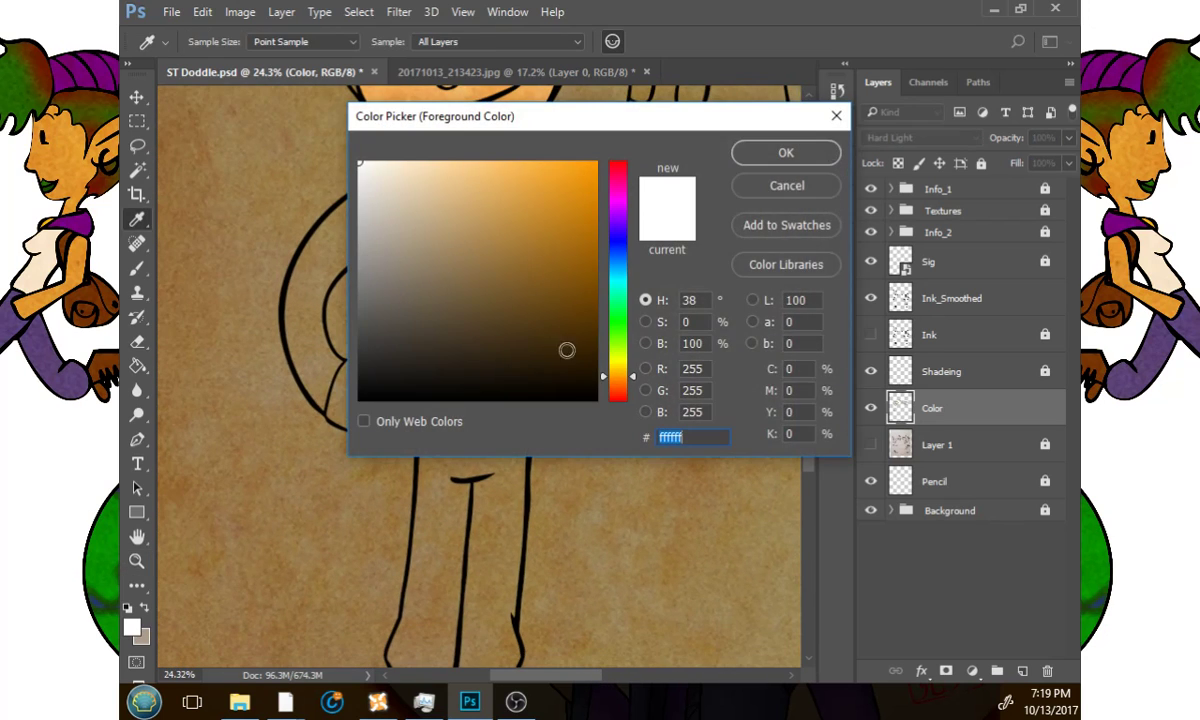
click(756, 185)
Try to choose a foreground colour with the Info_1 group hidden, and show the group again.
drag(756, 185, 440, 470)
drag(715, 280, 569, 457)
click(870, 189)
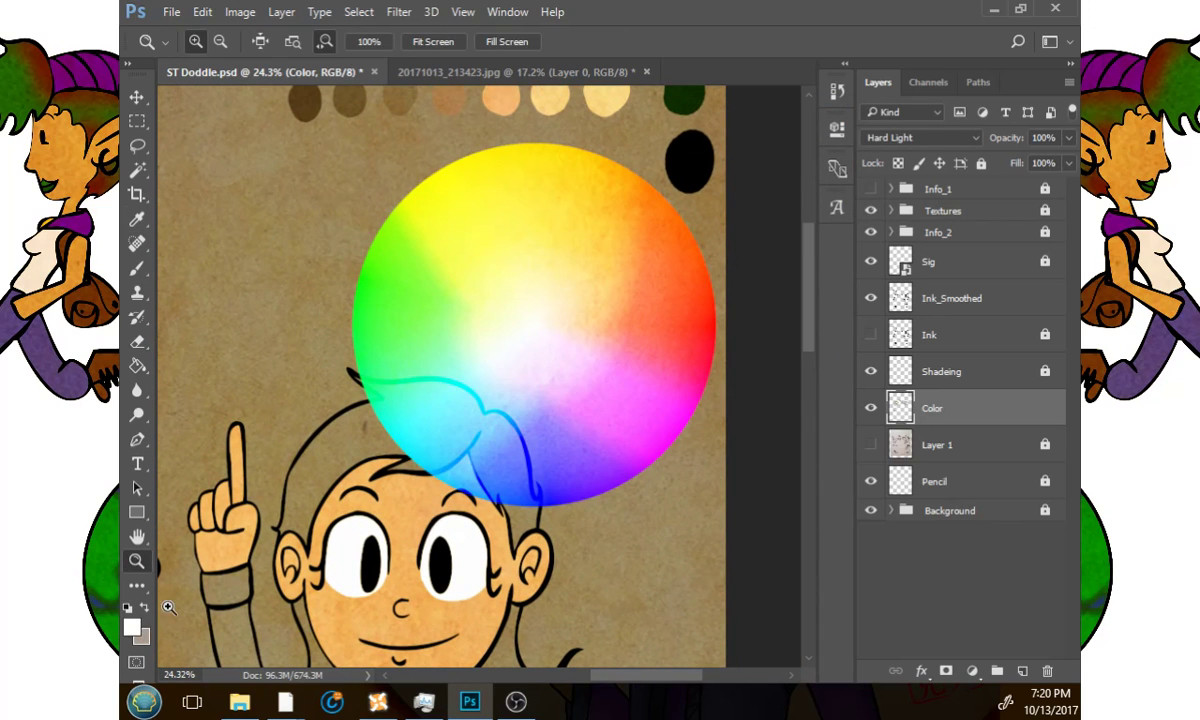
click(131, 628)
drag(651, 113, 545, 596)
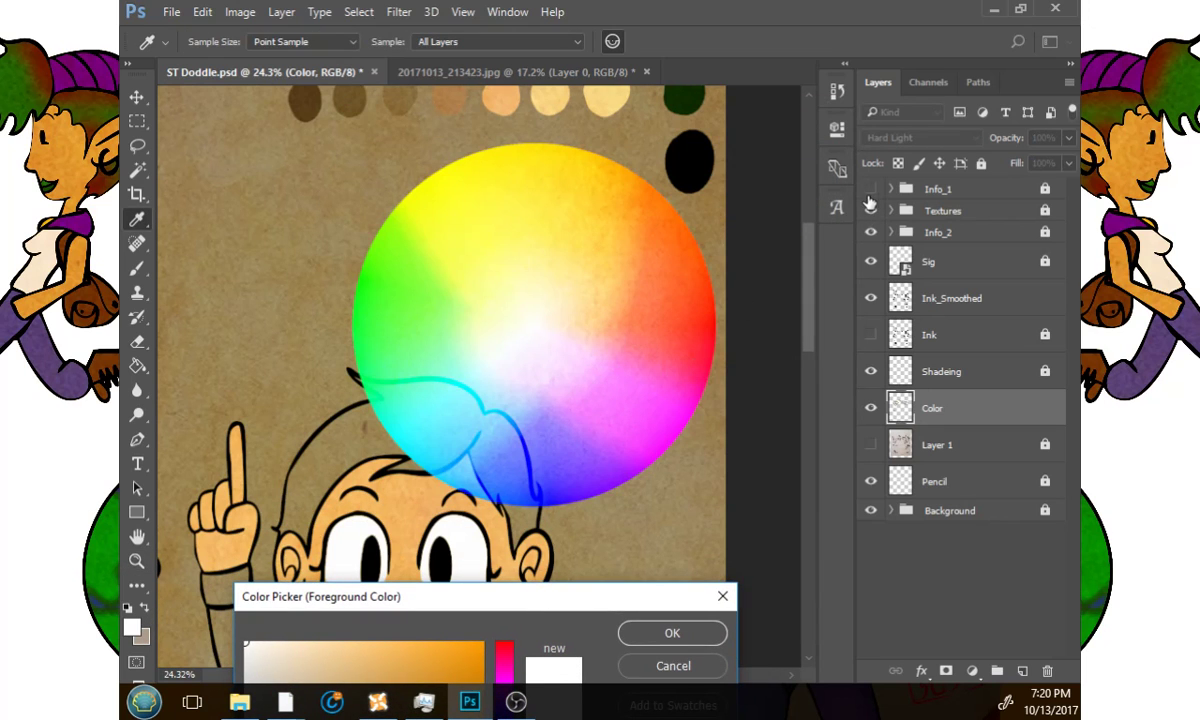
key(Escape)
key(z)
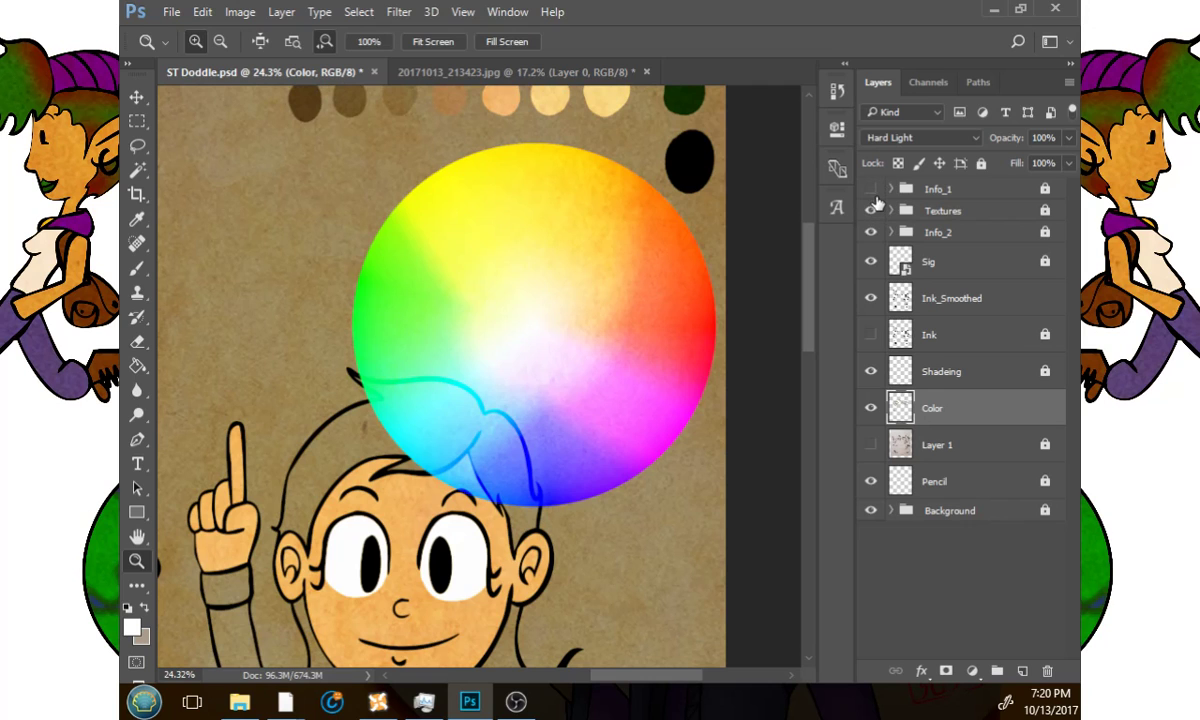
click(873, 192)
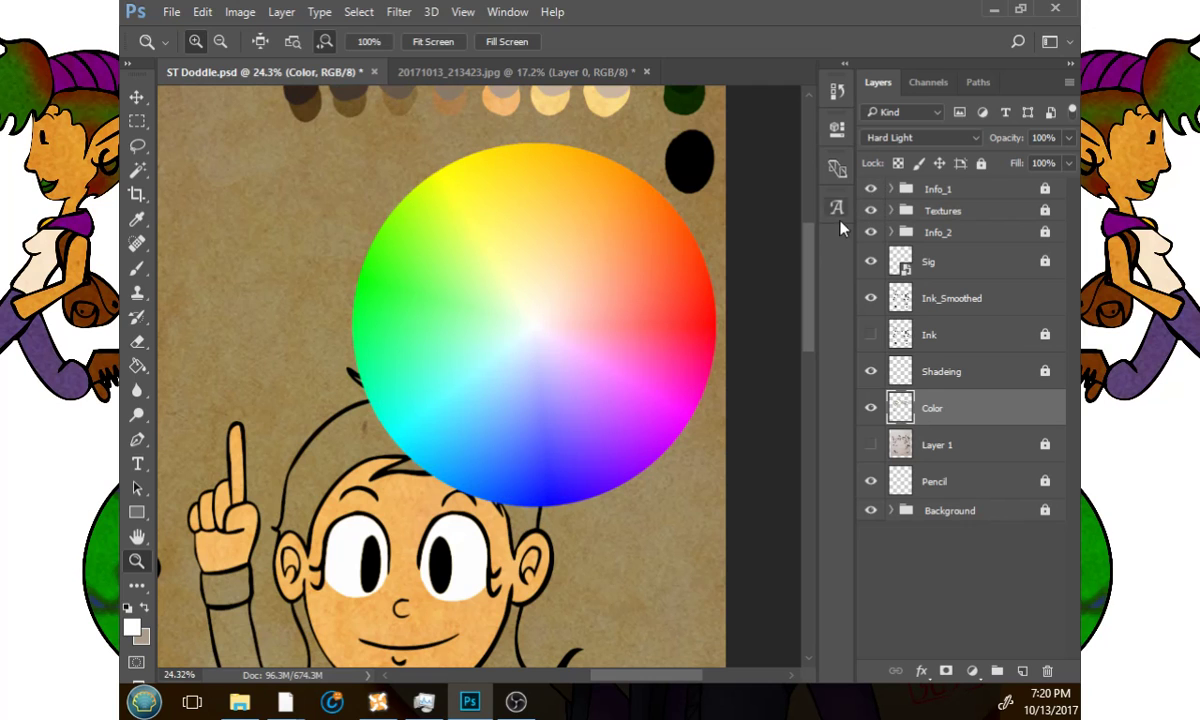
Set the foreground colour to a blue sampled from the lower part of the colour wheel.
click(131, 628)
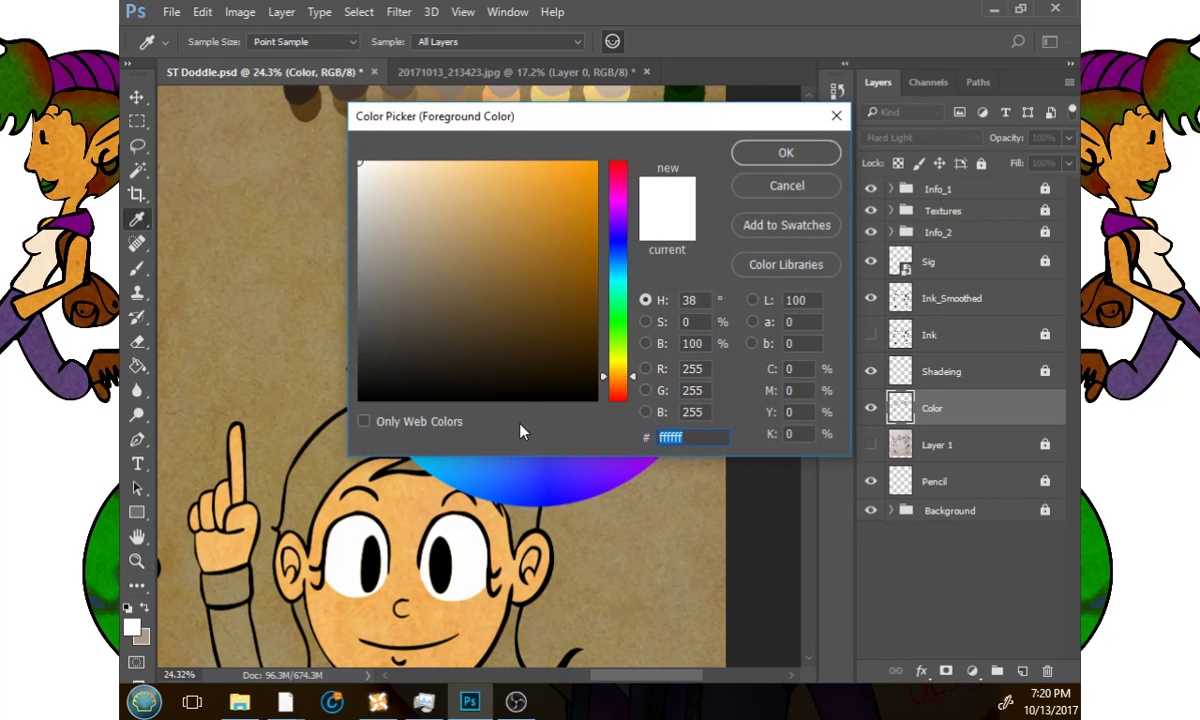
drag(660, 115, 842, 529)
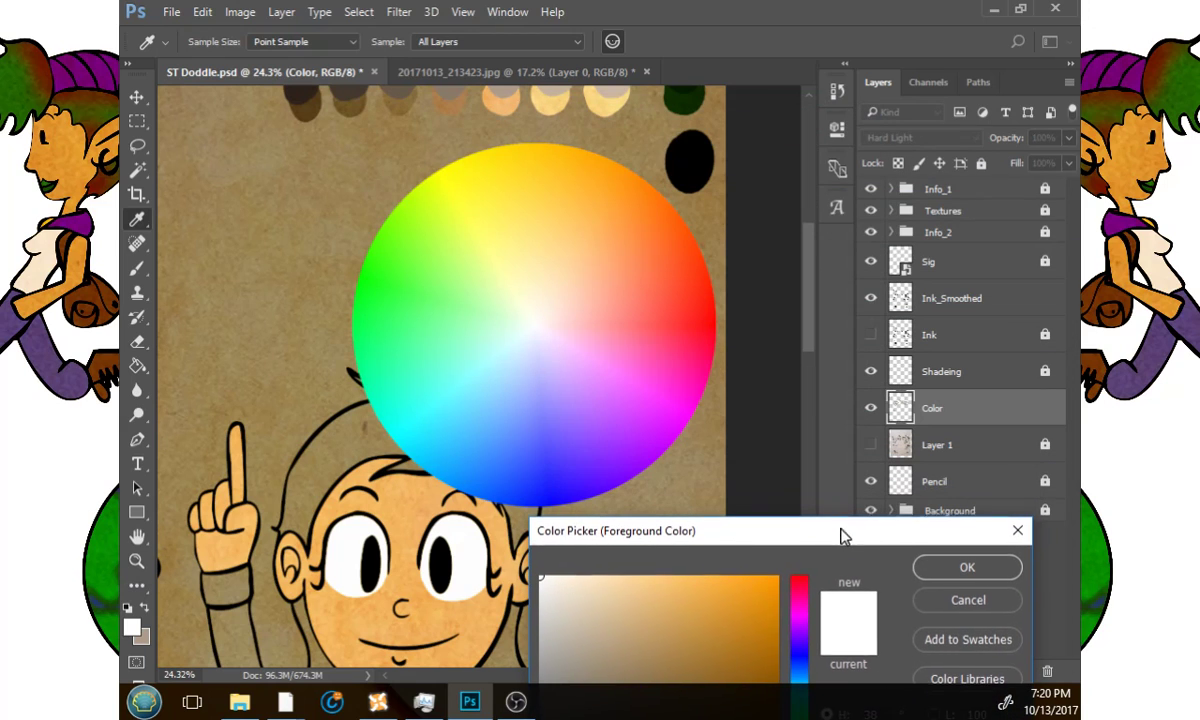
click(515, 455)
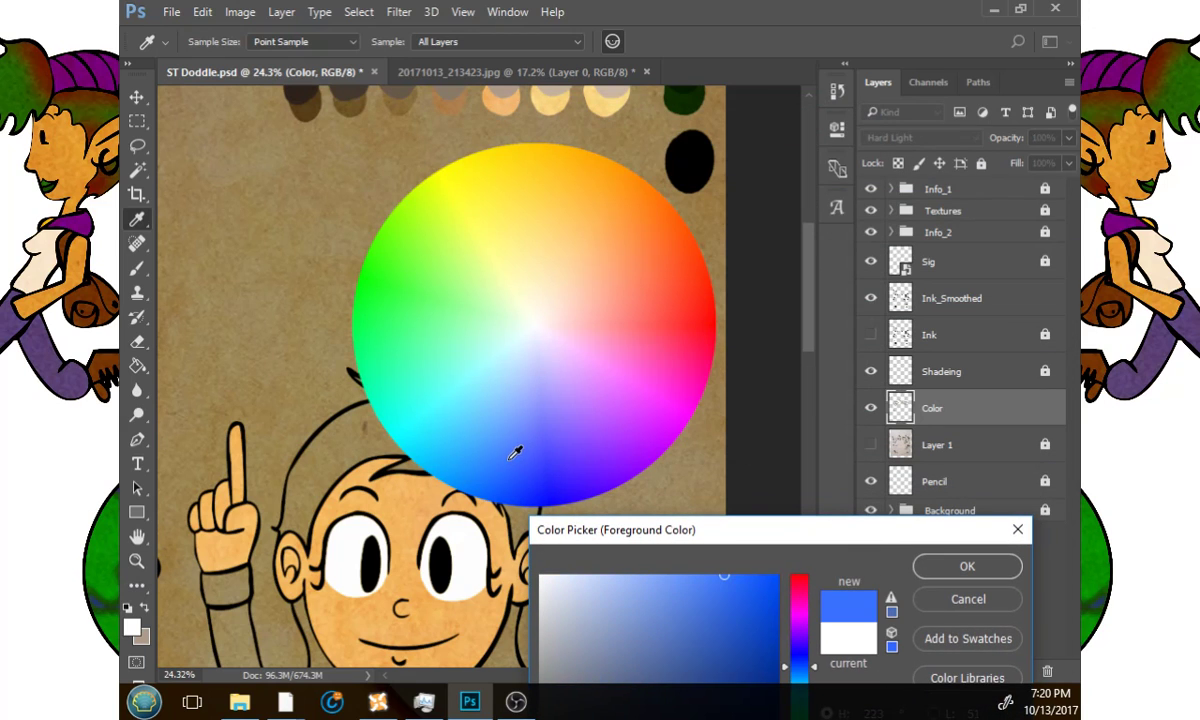
click(946, 562)
key(z)
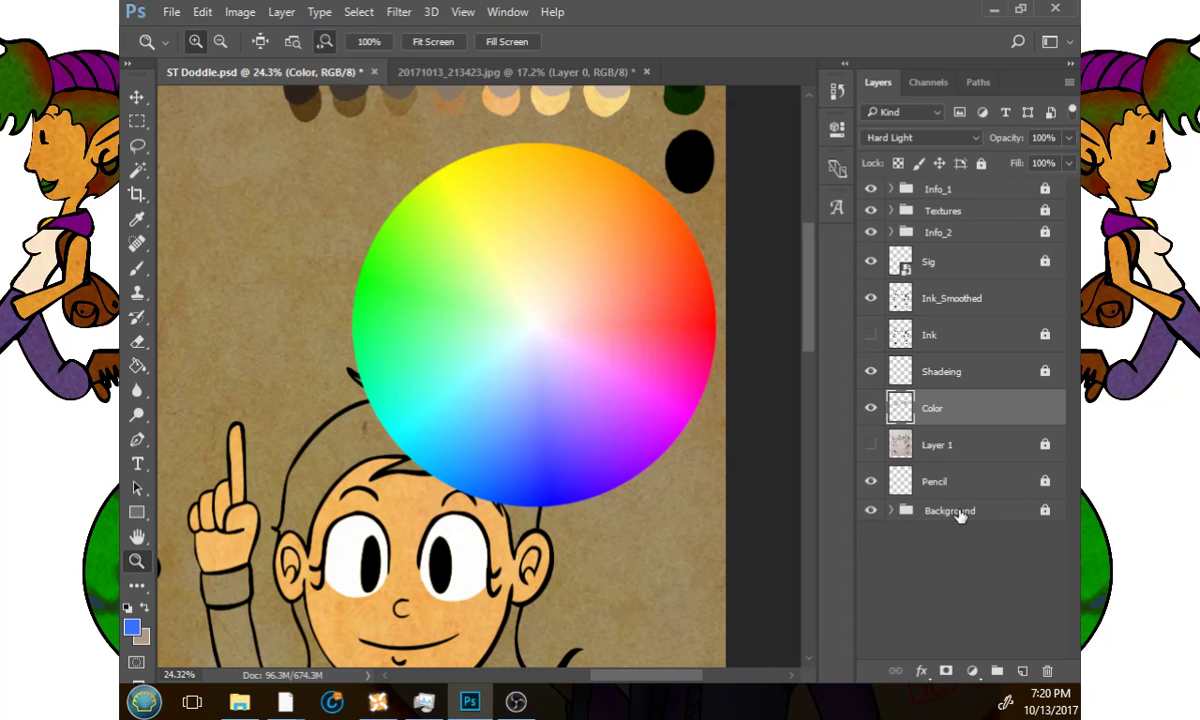
Swap the colours, set the foreground to a light orange (H 35, S 62, B 100) from the colour wheel, and hide Info_1 and Info_2.
click(146, 607)
click(871, 190)
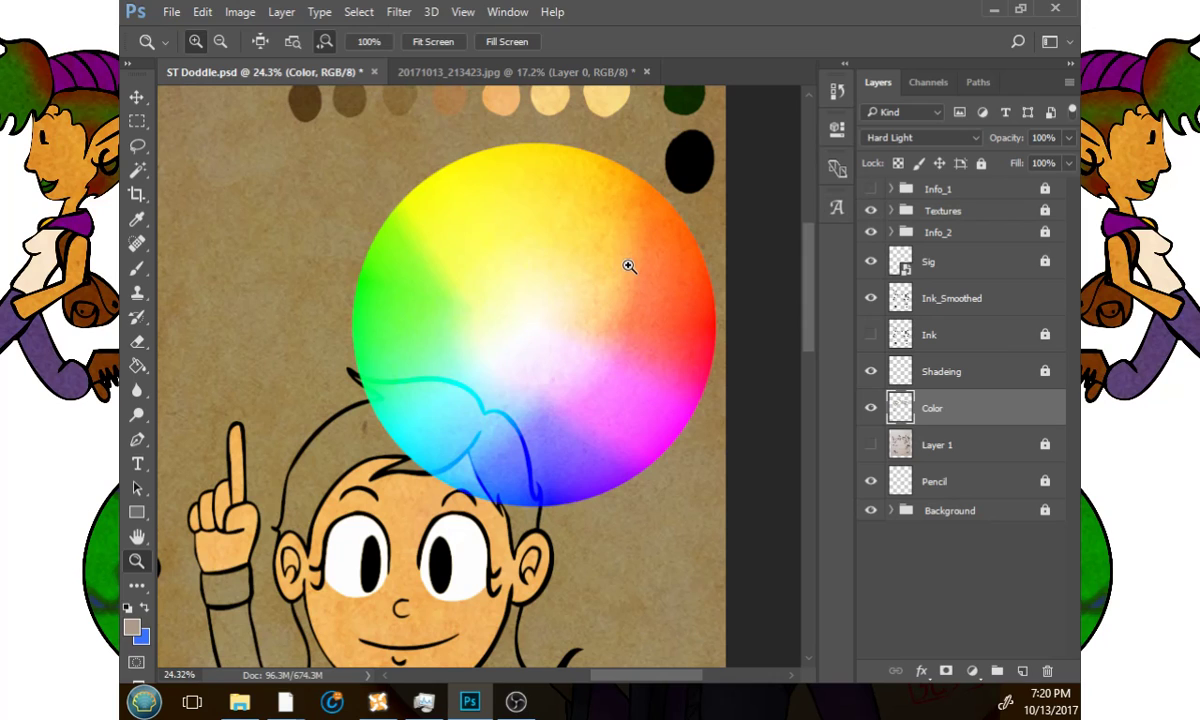
click(871, 189)
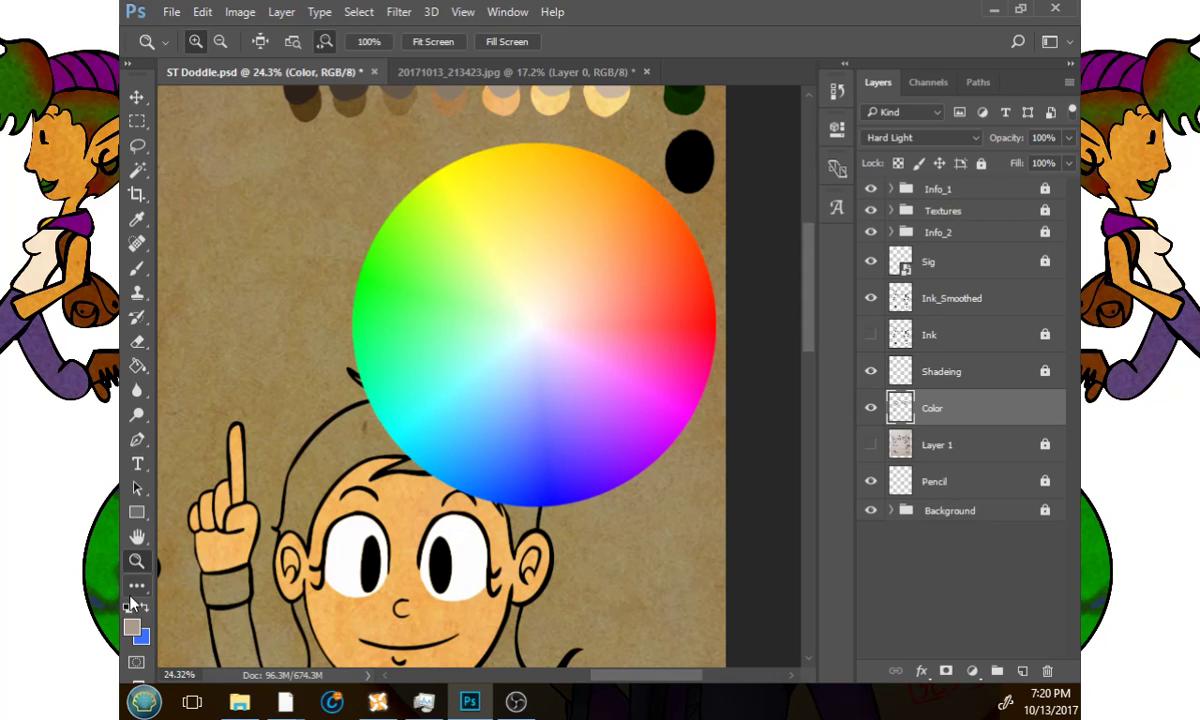
click(131, 626)
drag(637, 177, 742, 421)
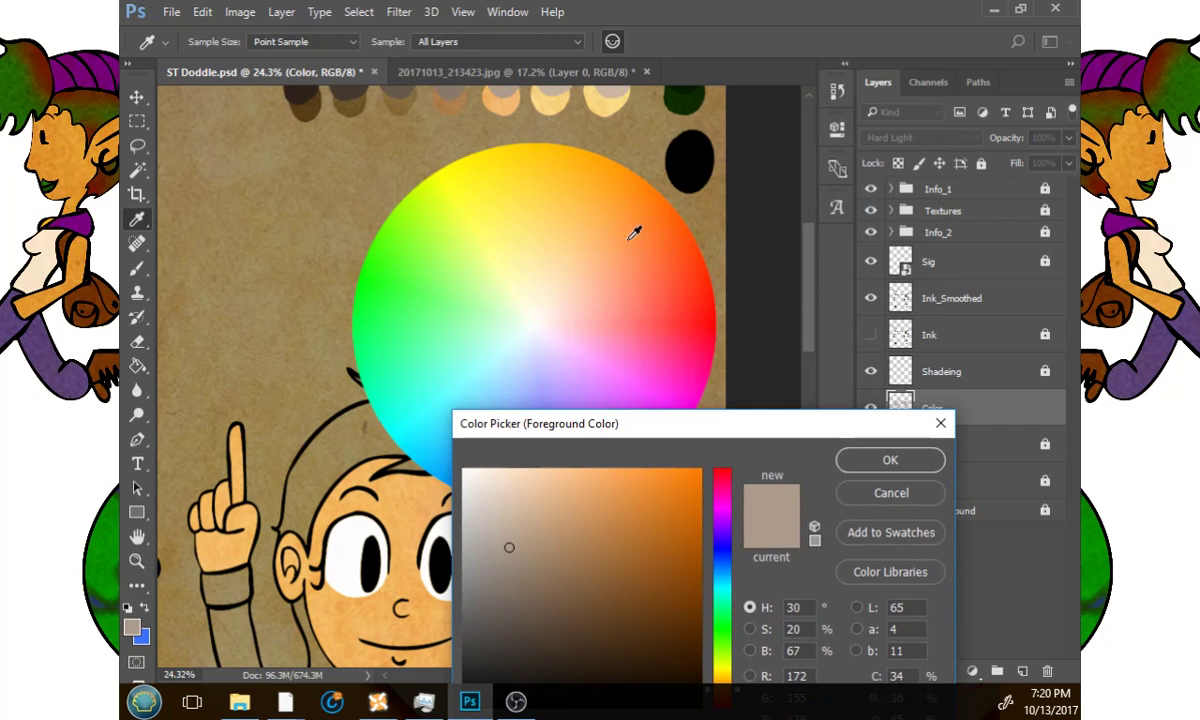
click(594, 226)
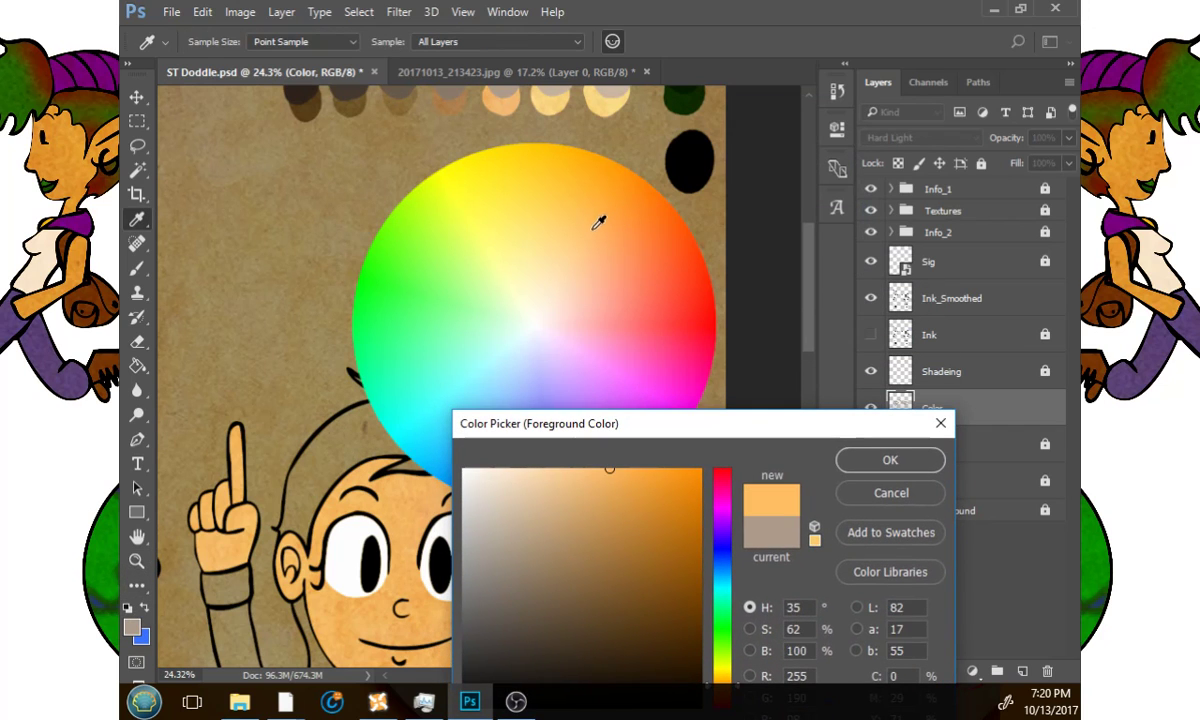
click(852, 459)
key(z)
click(871, 189)
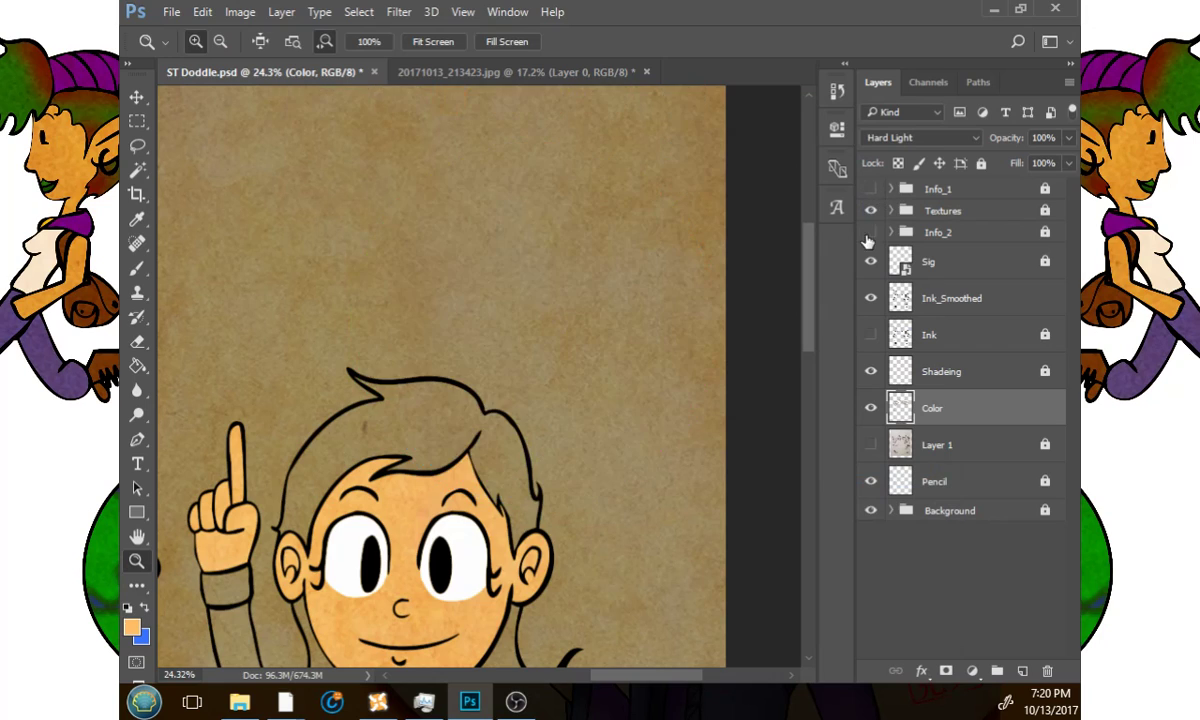
Select the collar, front stripe and waistband trim of both characters' suits from the Ink_Smoothed layer with the Magic Wand.
drag(535, 525, 690, 377)
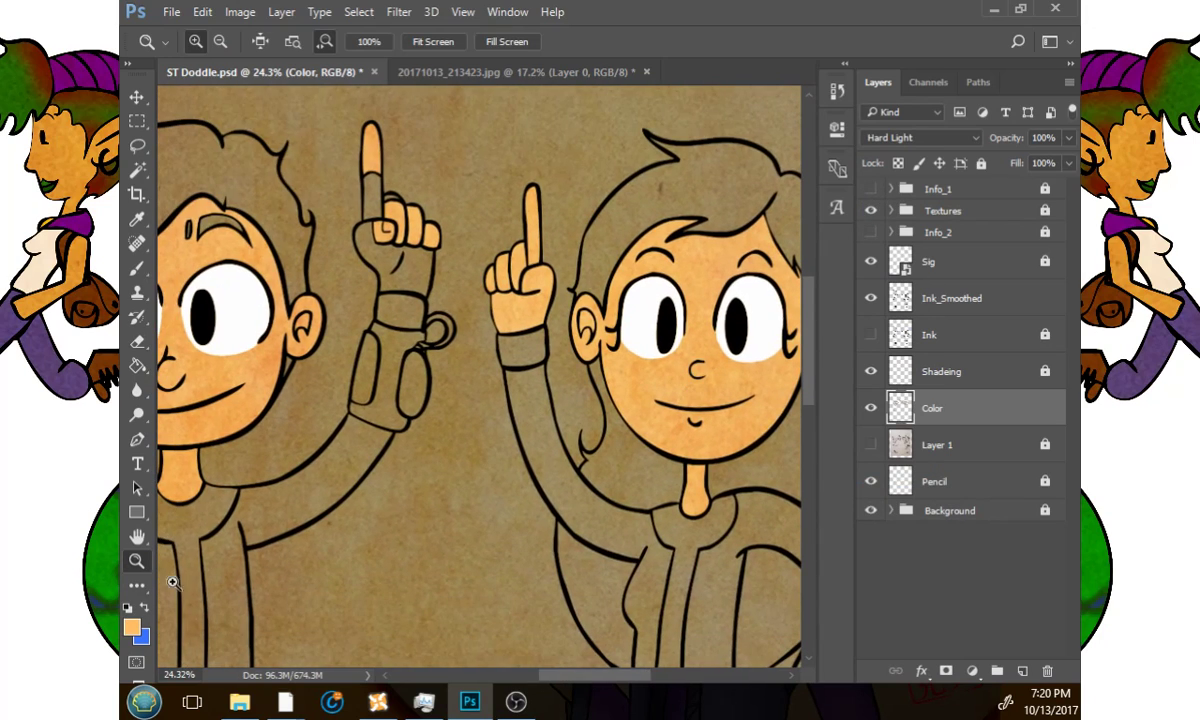
drag(270, 527, 247, 536)
drag(360, 514, 502, 304)
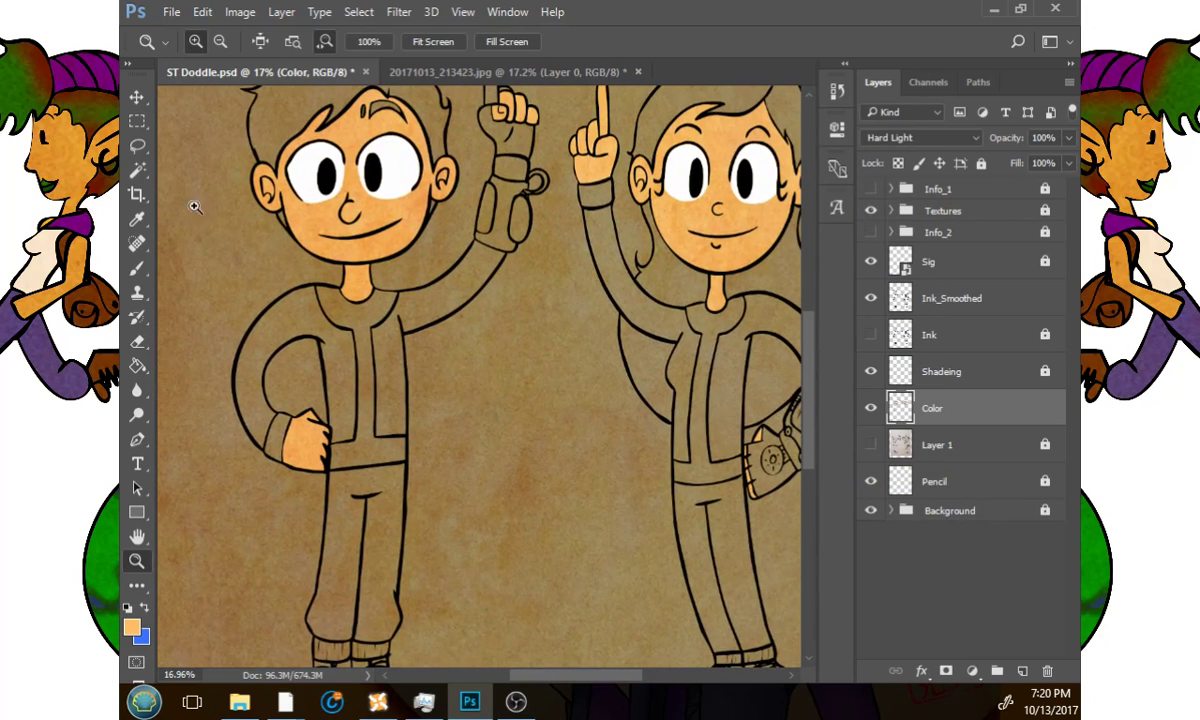
key(w)
click(893, 312)
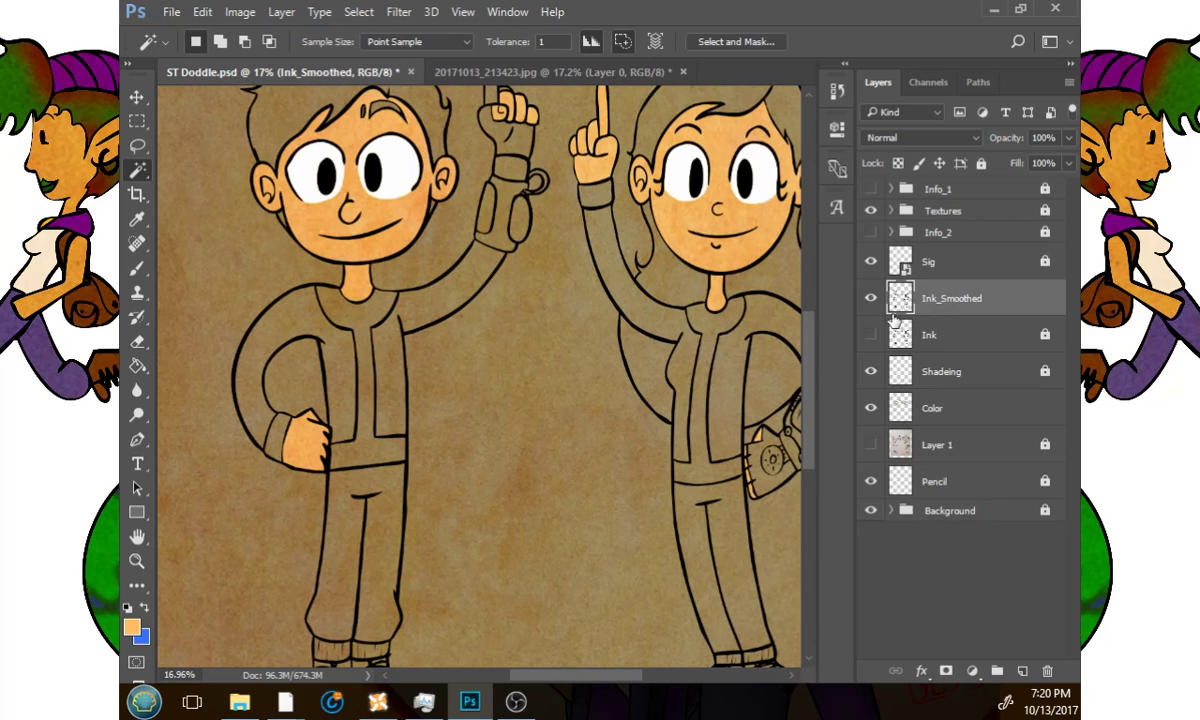
click(707, 350)
shift+click(391, 450)
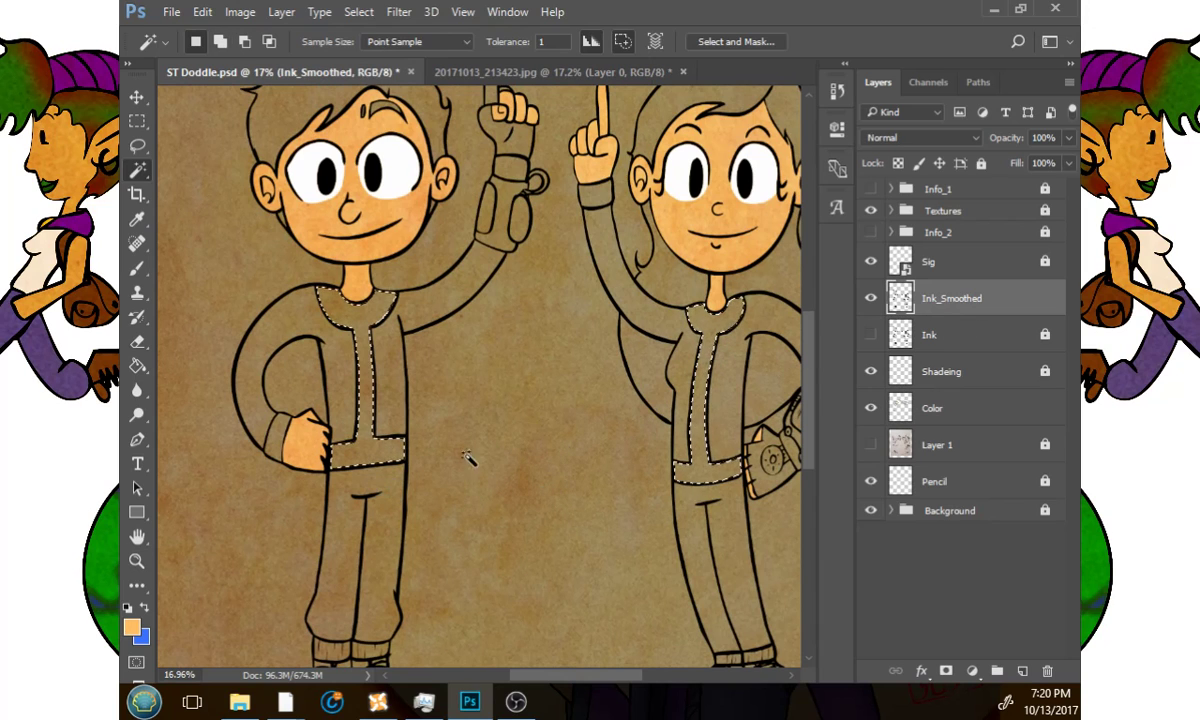
drag(538, 485, 556, 519)
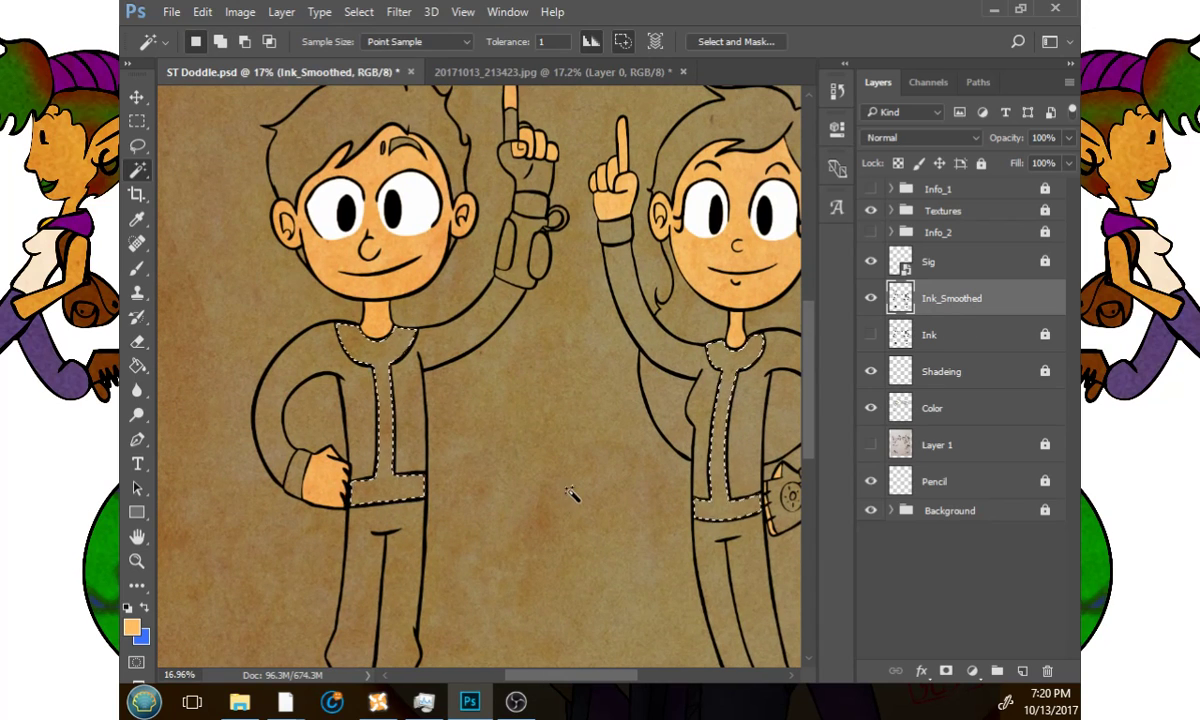
key(ctrl+d)
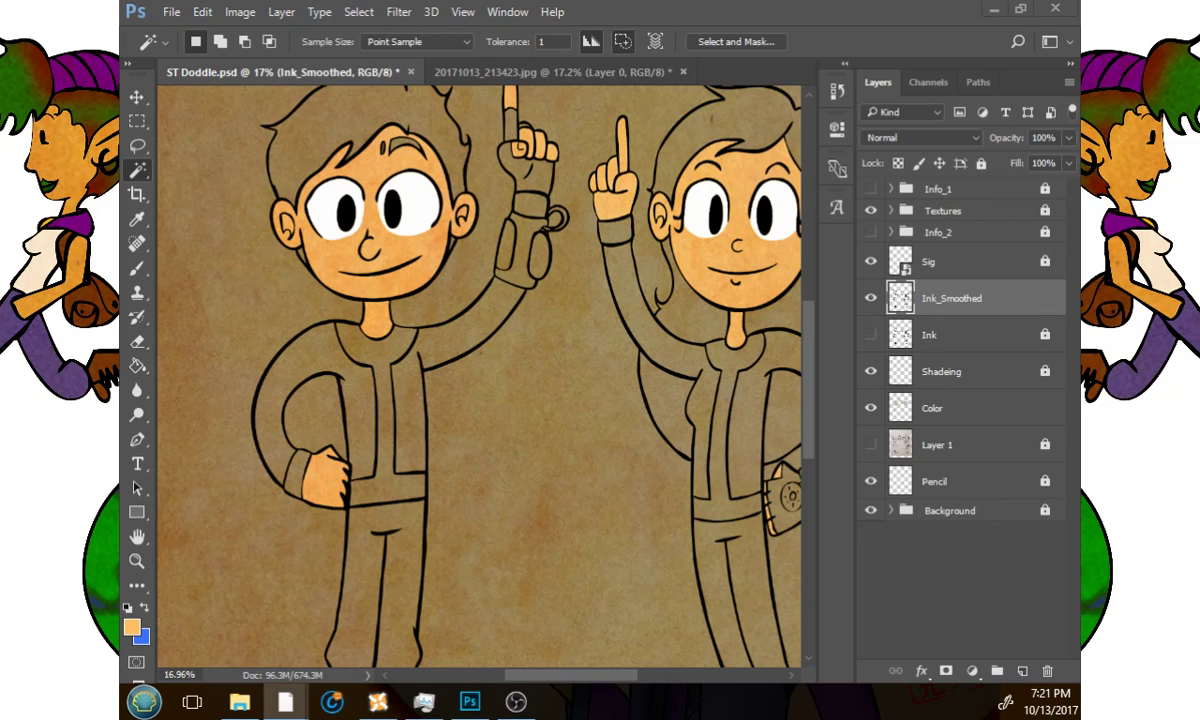
click(385, 420)
shift+click(722, 430)
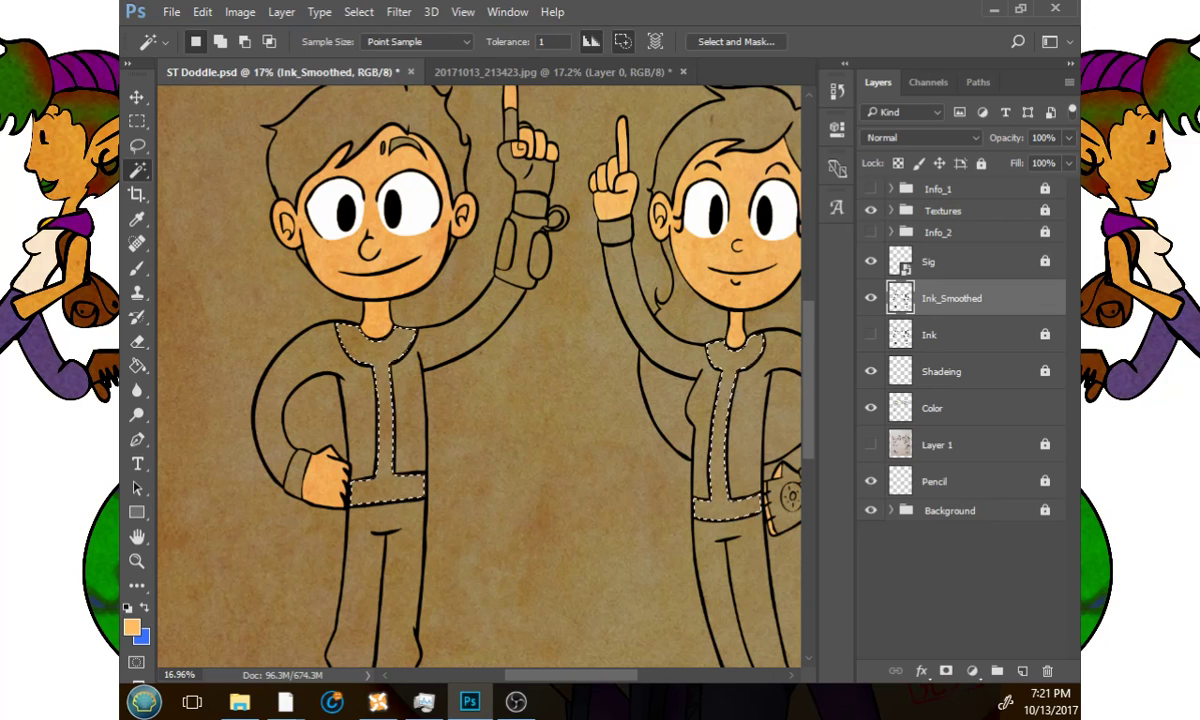
Expand the trim selection by 2 pixels.
click(137, 561)
key(ctrl+0)
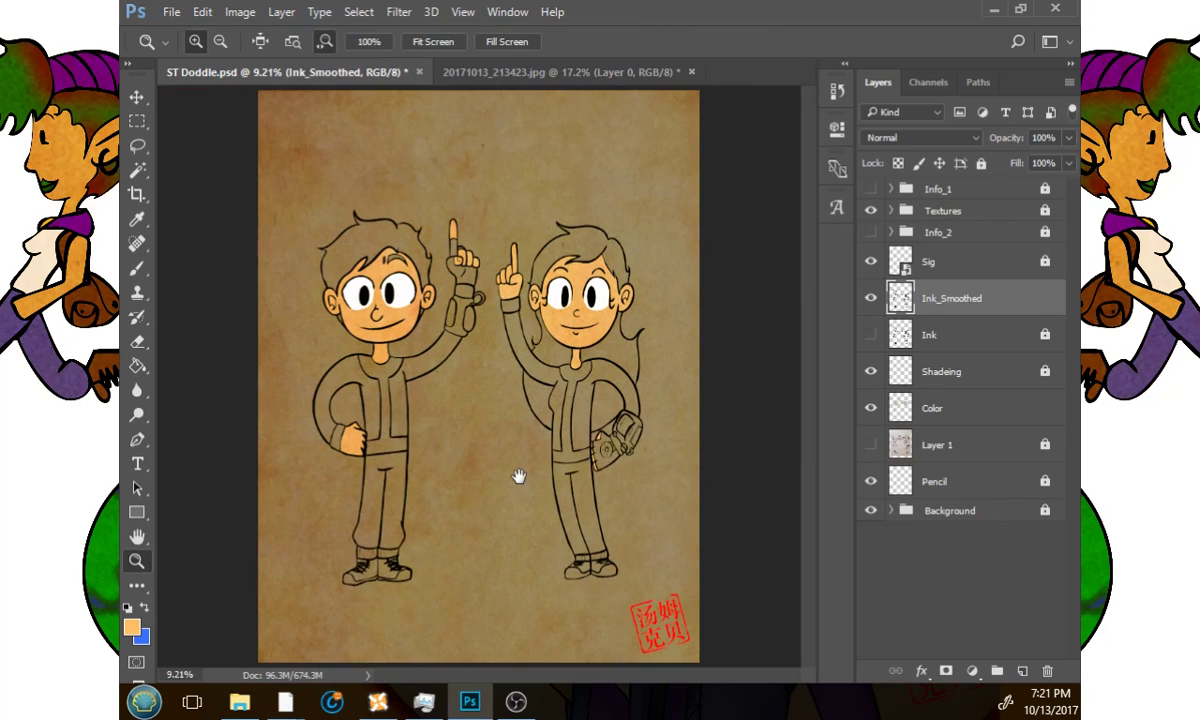
drag(484, 431, 535, 431)
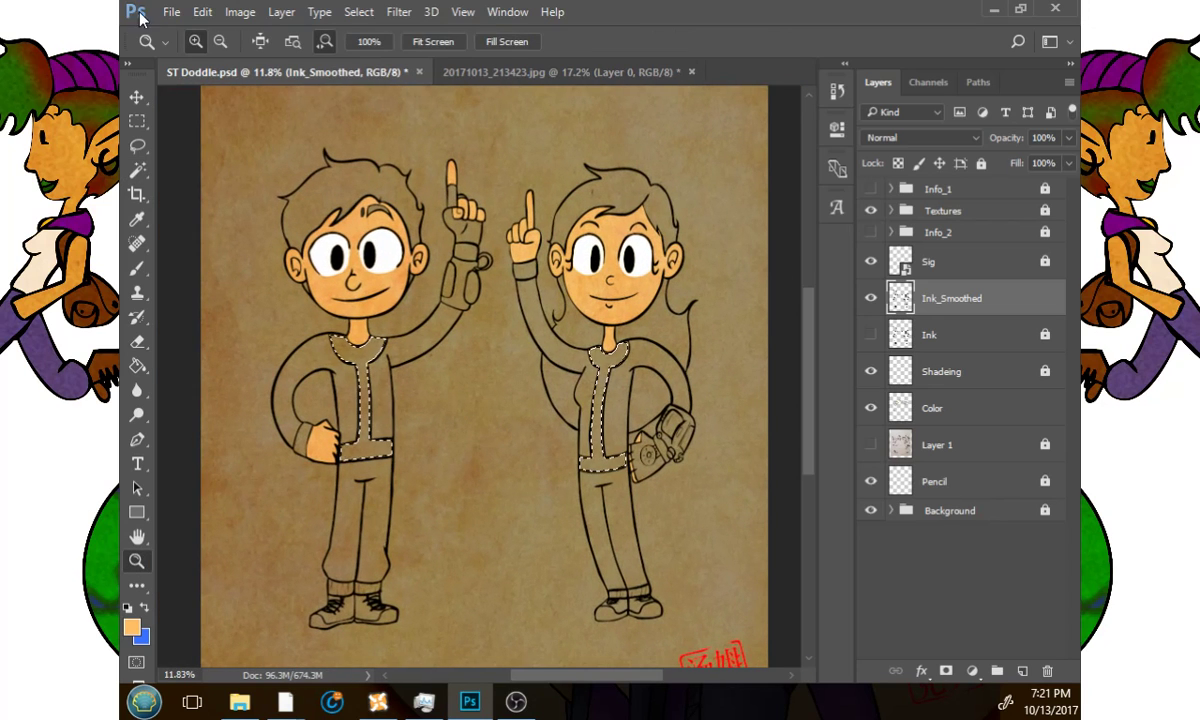
click(358, 12)
mouse_move(448, 258)
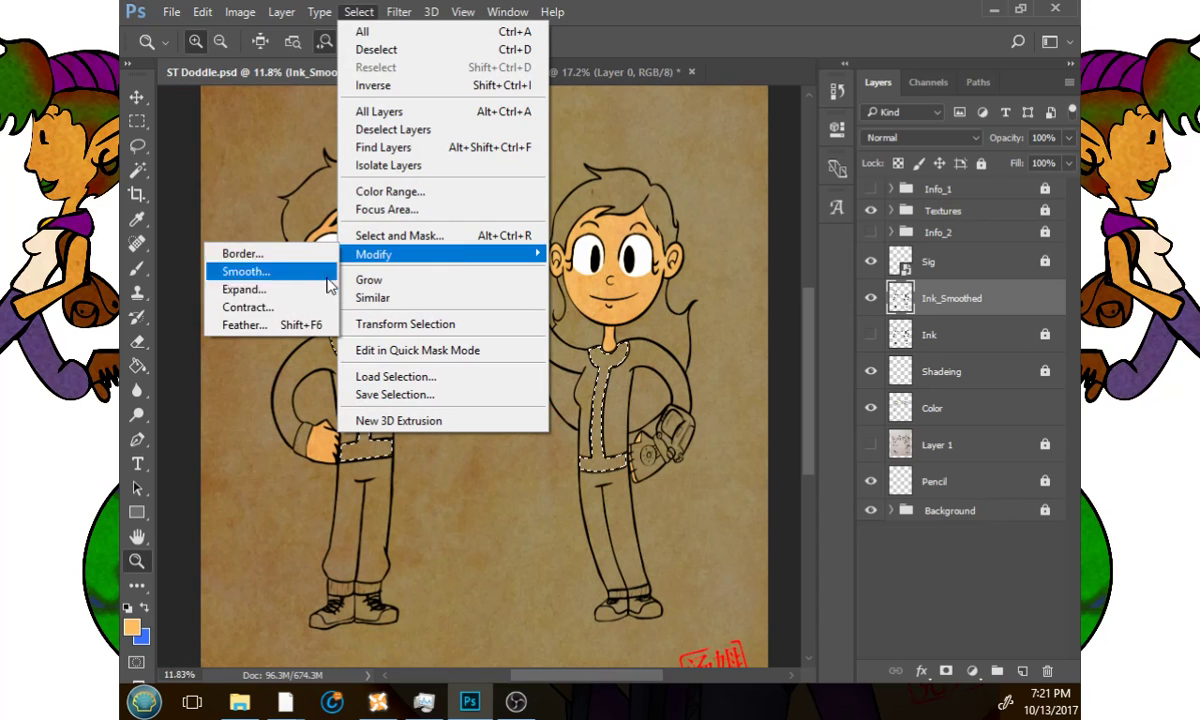
click(300, 290)
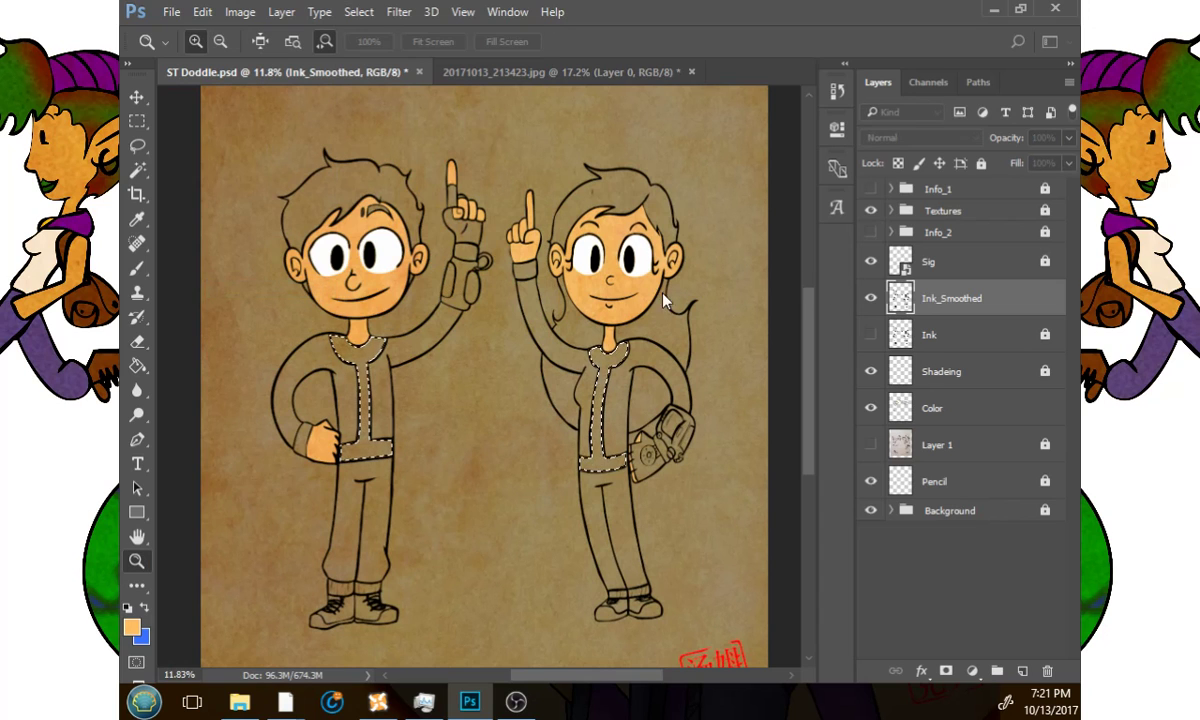
drag(500, 300, 585, 278)
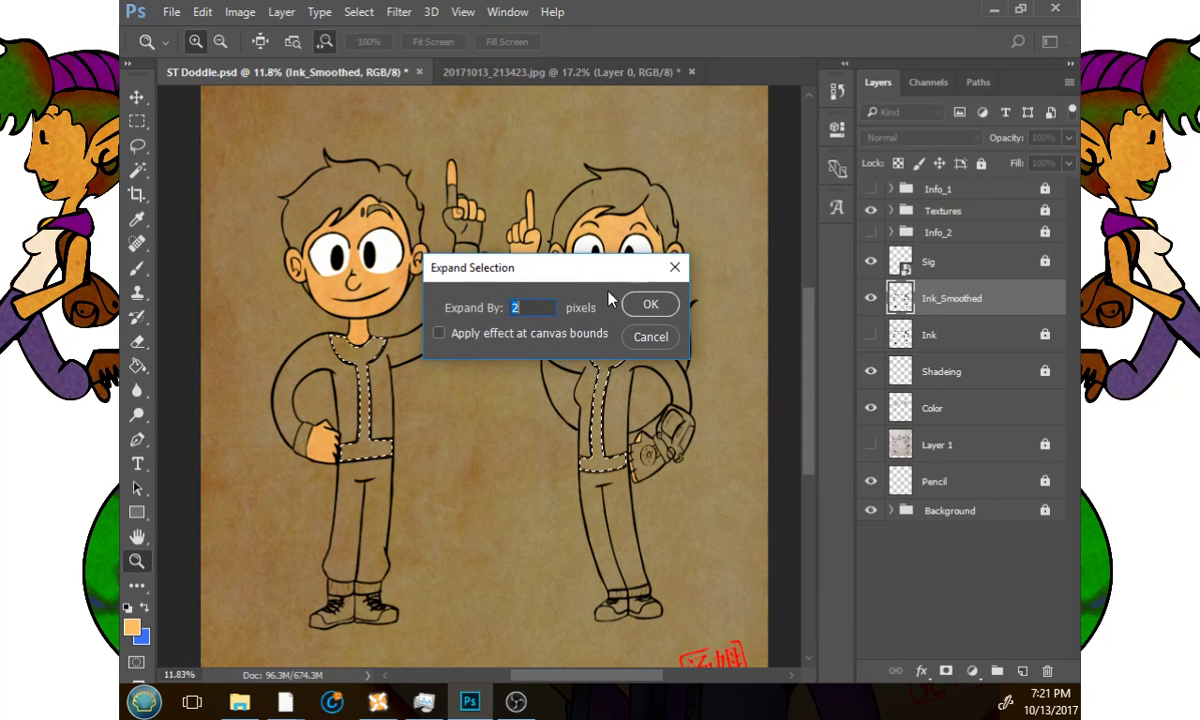
click(650, 303)
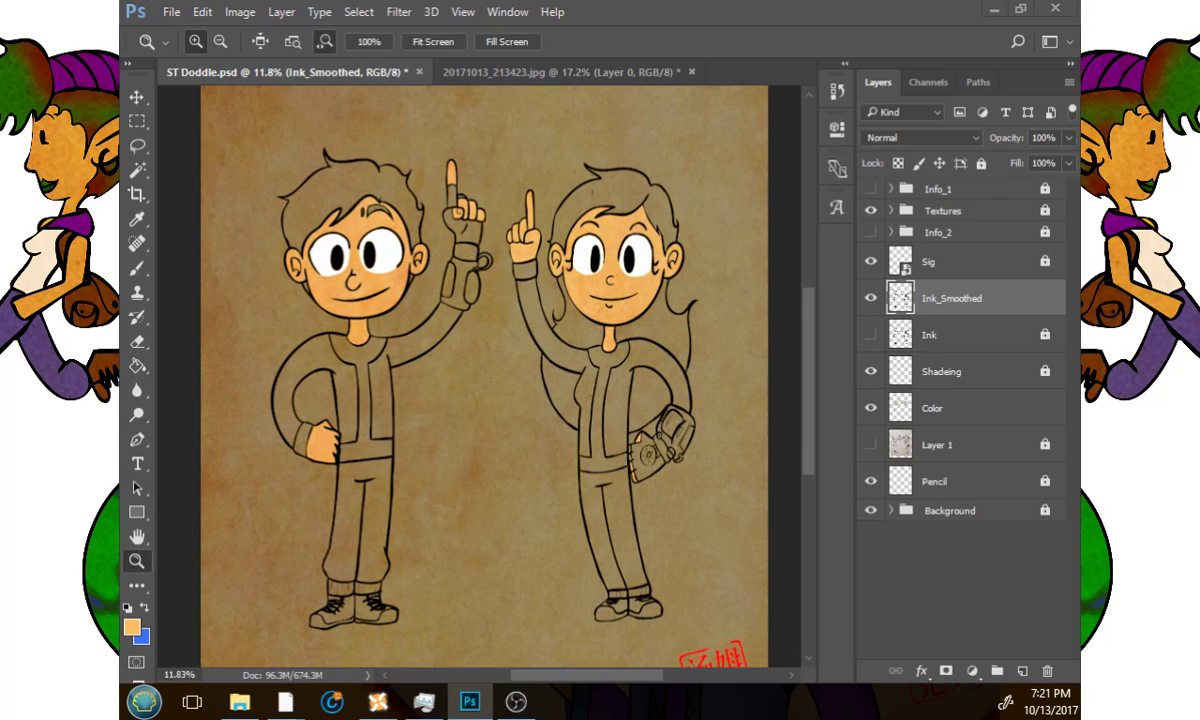
key(ctrl+d)
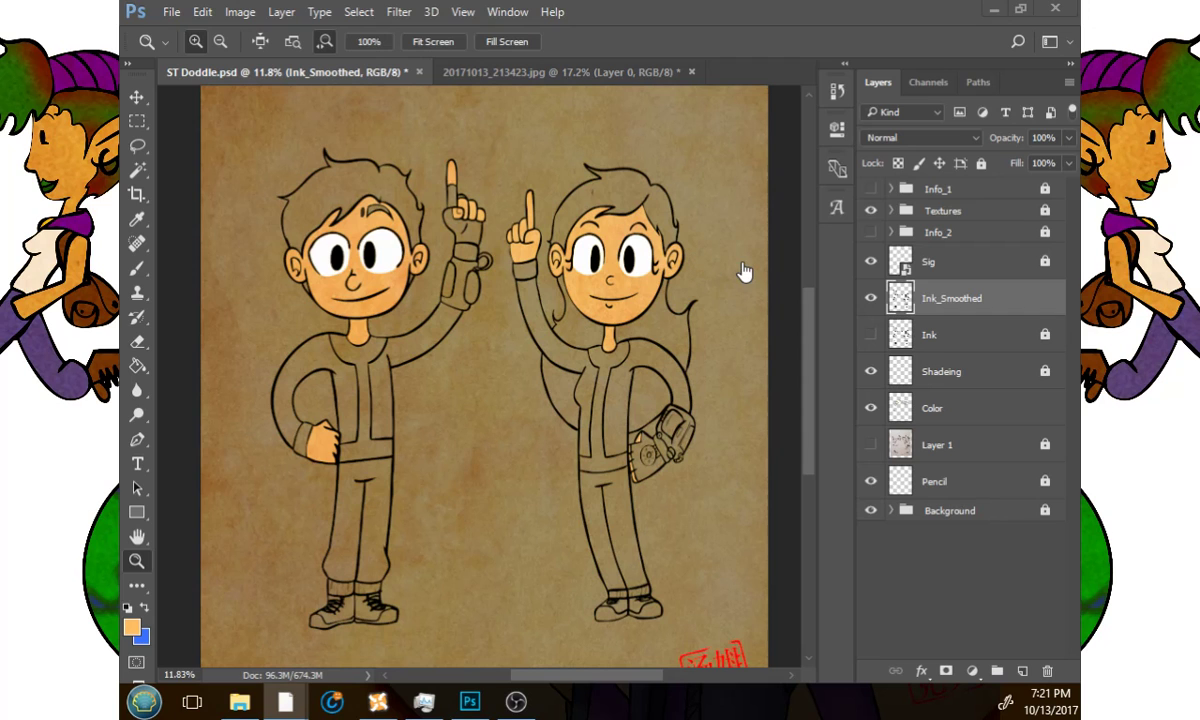
Fill the selected suit trim of both characters with the light orange foreground colour on the Color layer.
click(745, 332)
drag(594, 443, 423, 415)
click(1015, 415)
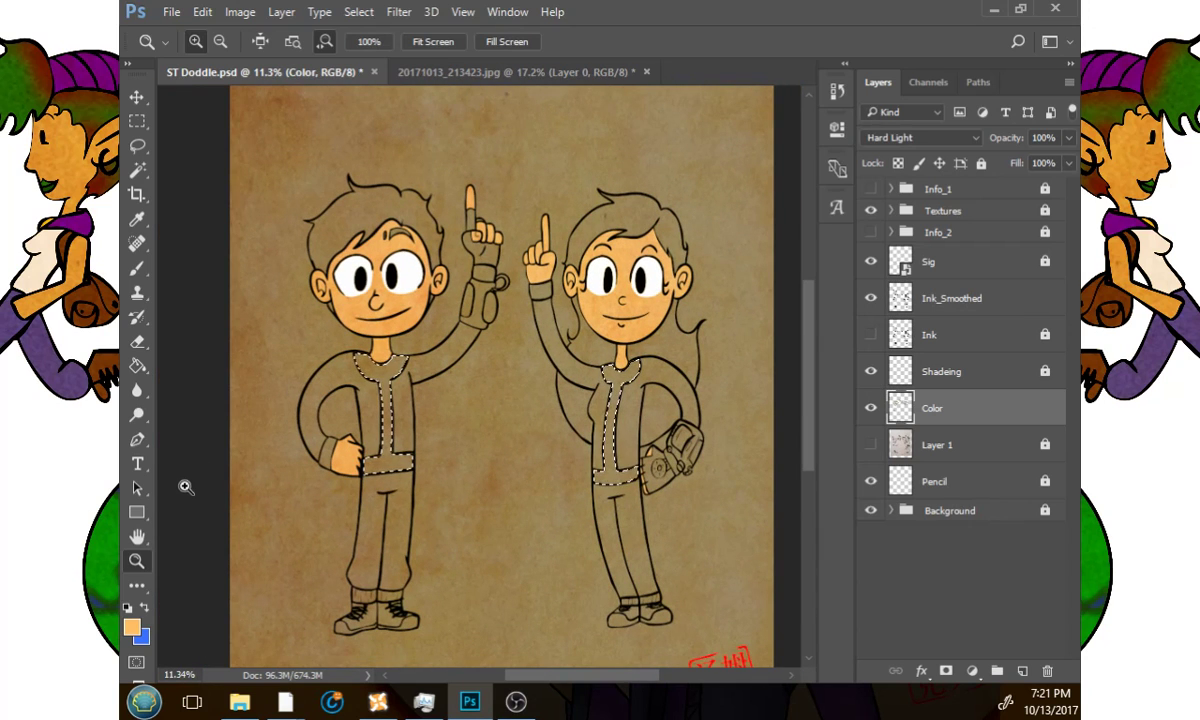
click(137, 365)
click(388, 378)
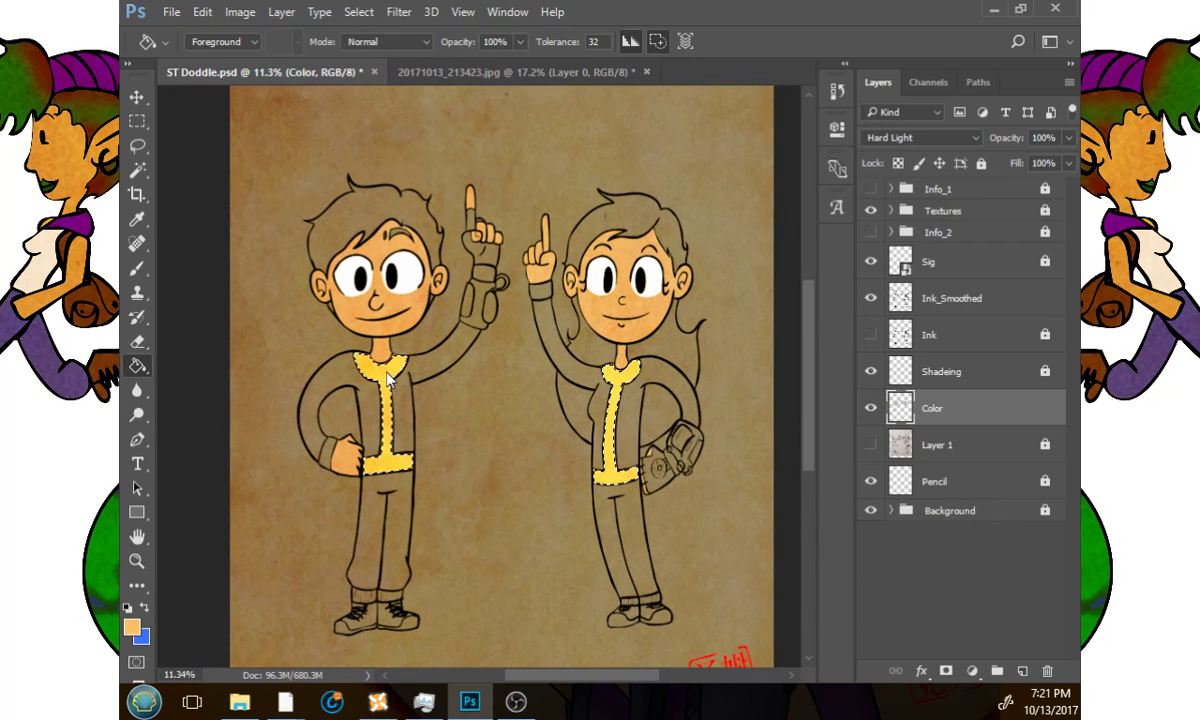
Swap the colours to make blue the foreground colour and clear the trim selection.
click(144, 607)
click(138, 172)
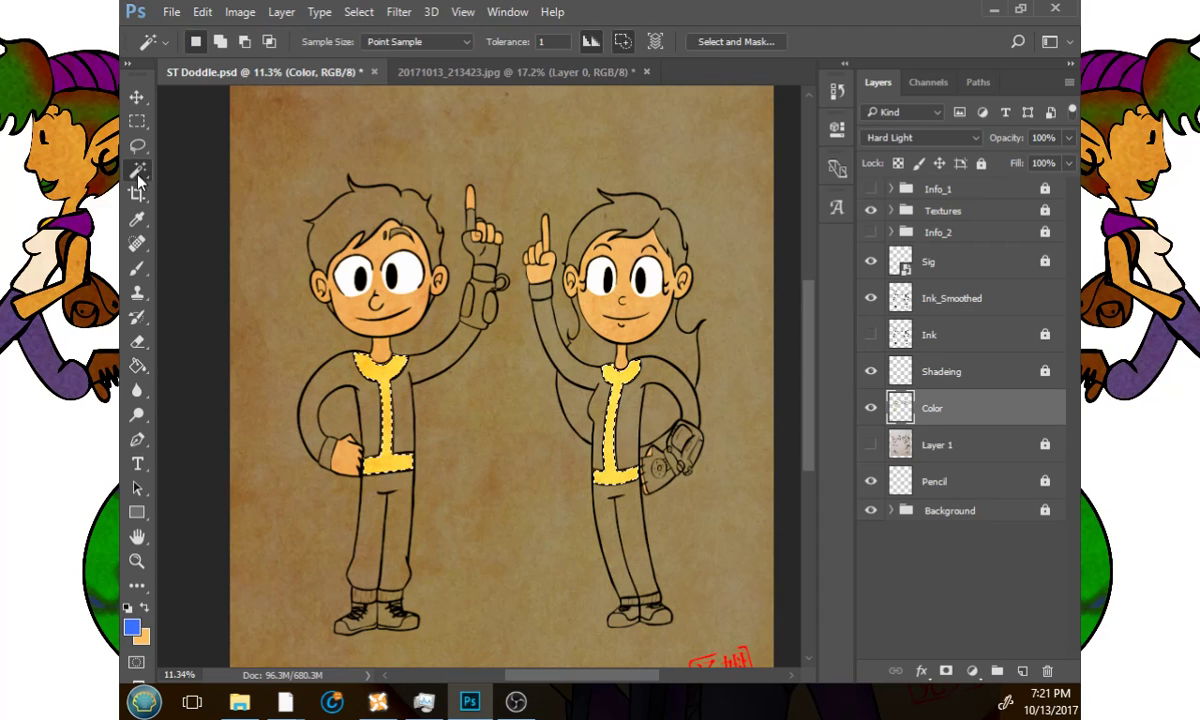
key(ctrl+d)
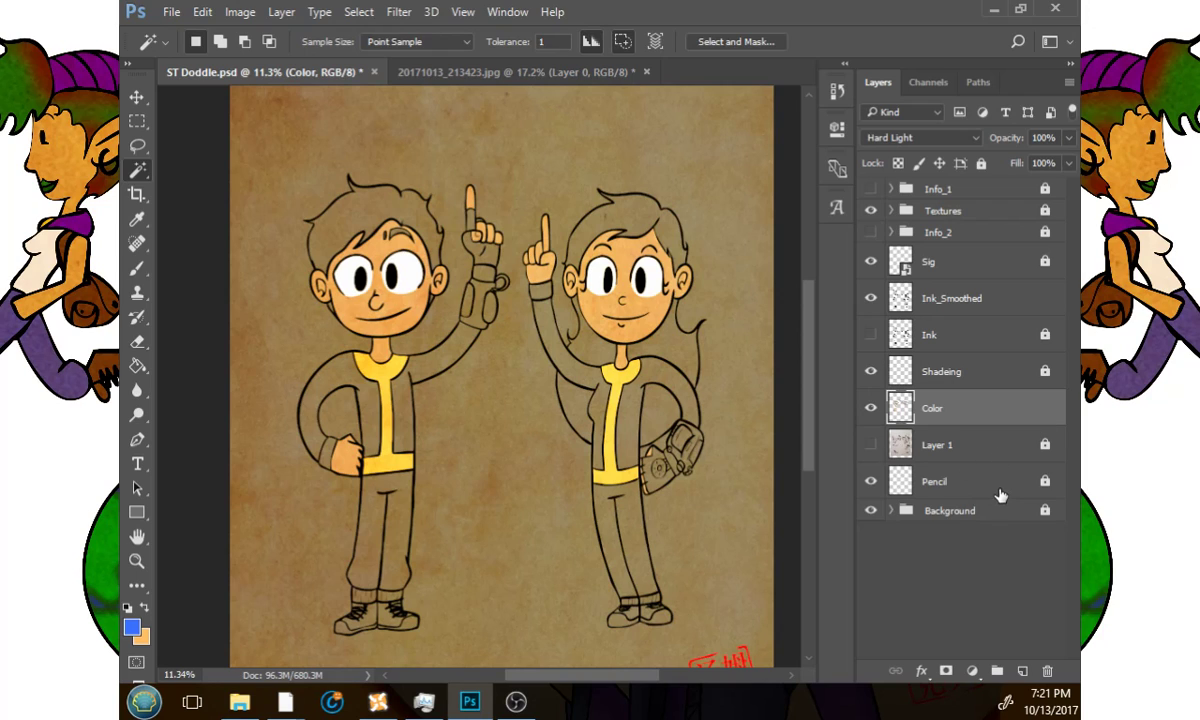
Select the jacket panels, sleeves and trousers of both characters from the Ink_Smoothed layer with the Magic Wand.
click(1003, 332)
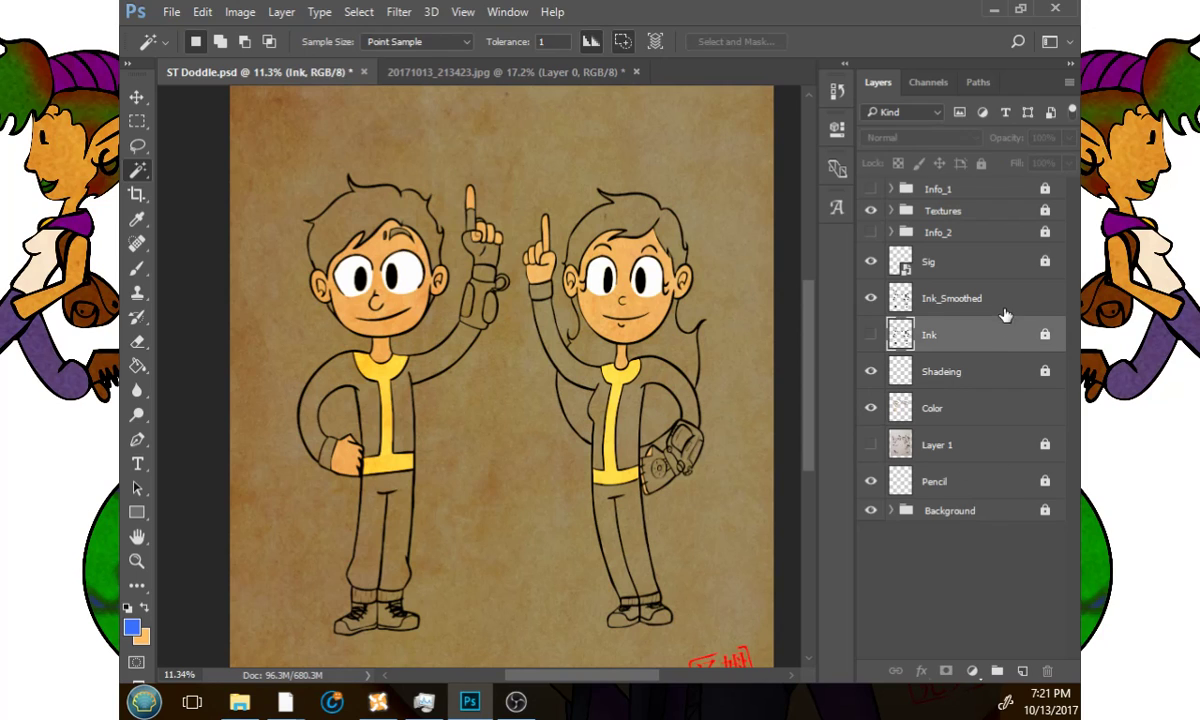
click(1000, 298)
click(655, 378)
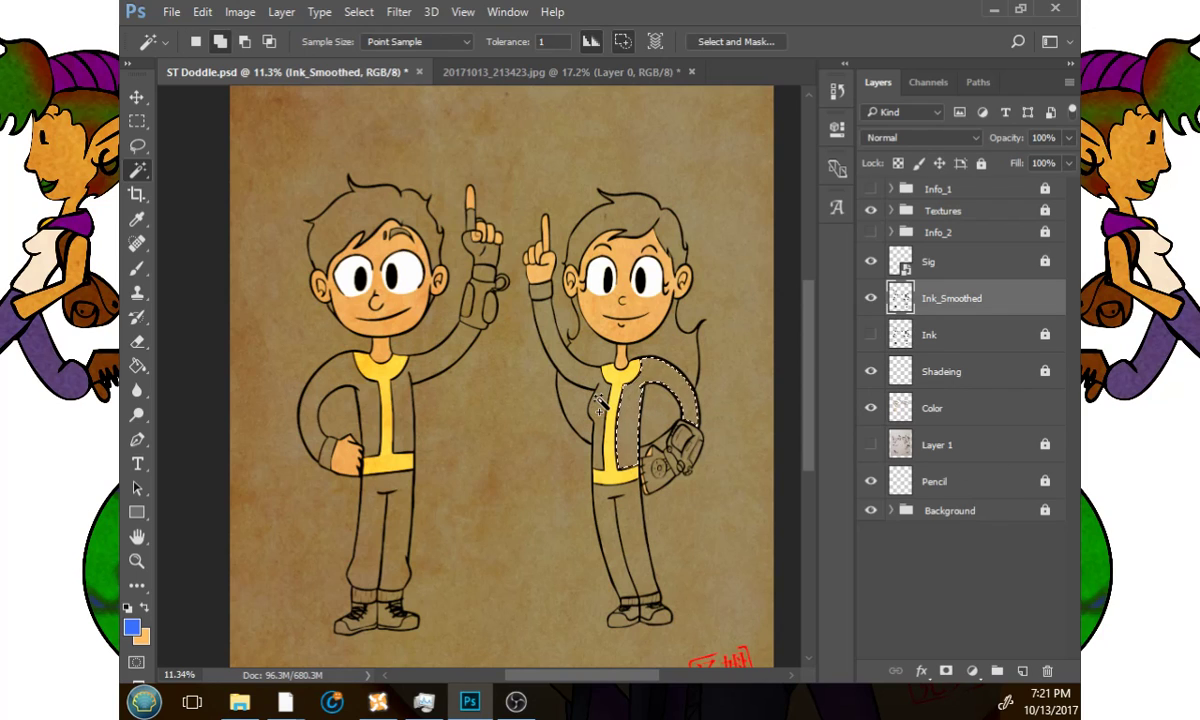
shift+click(563, 378)
shift+click(625, 501)
click(402, 520)
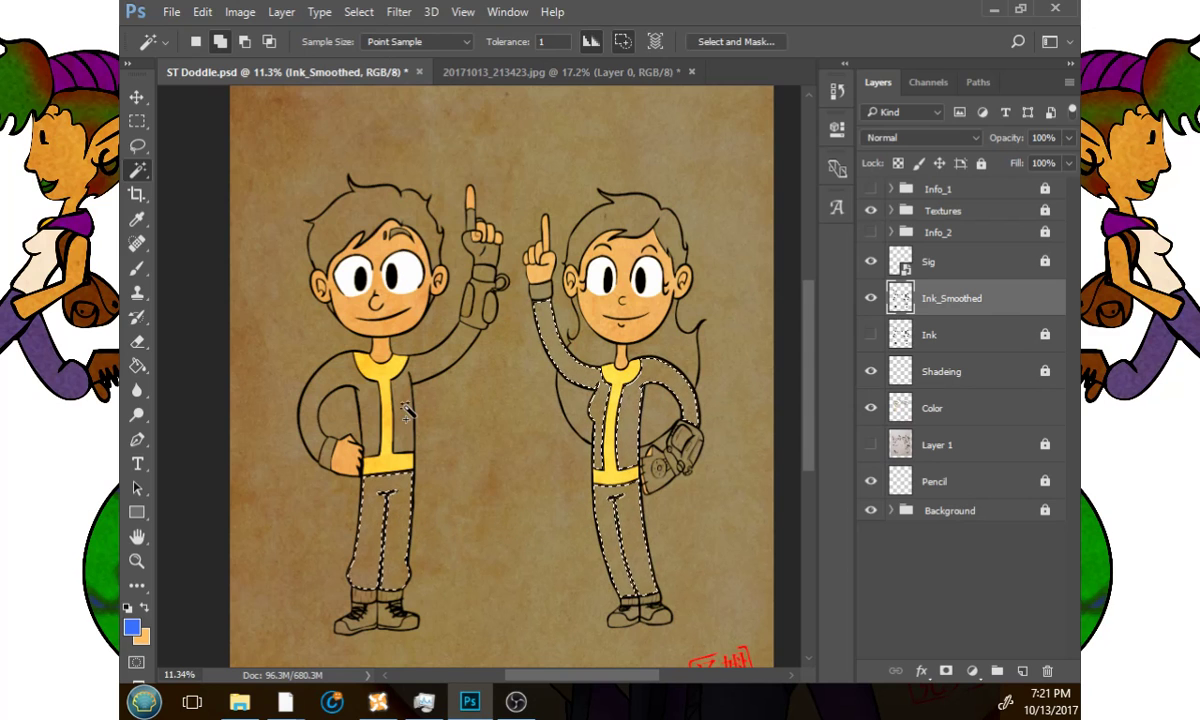
click(405, 395)
click(377, 400)
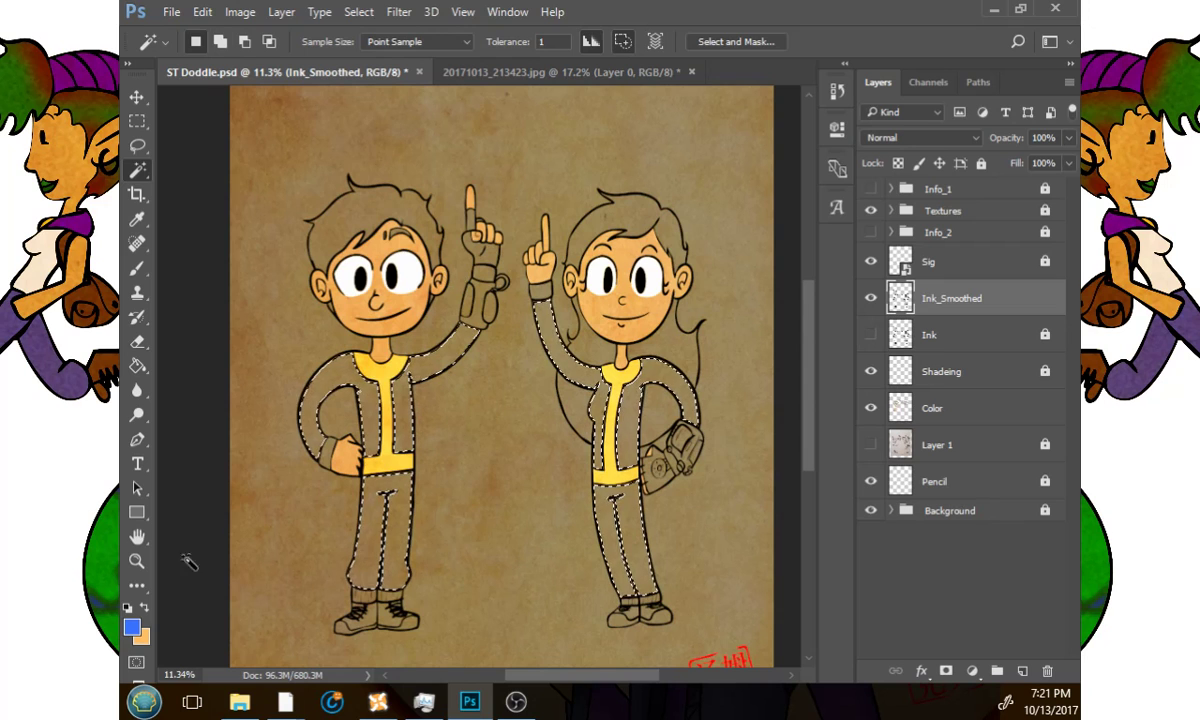
Activate the Color layer for a Paint Bucket fill and expand the suit selection by 2 pixels.
click(138, 368)
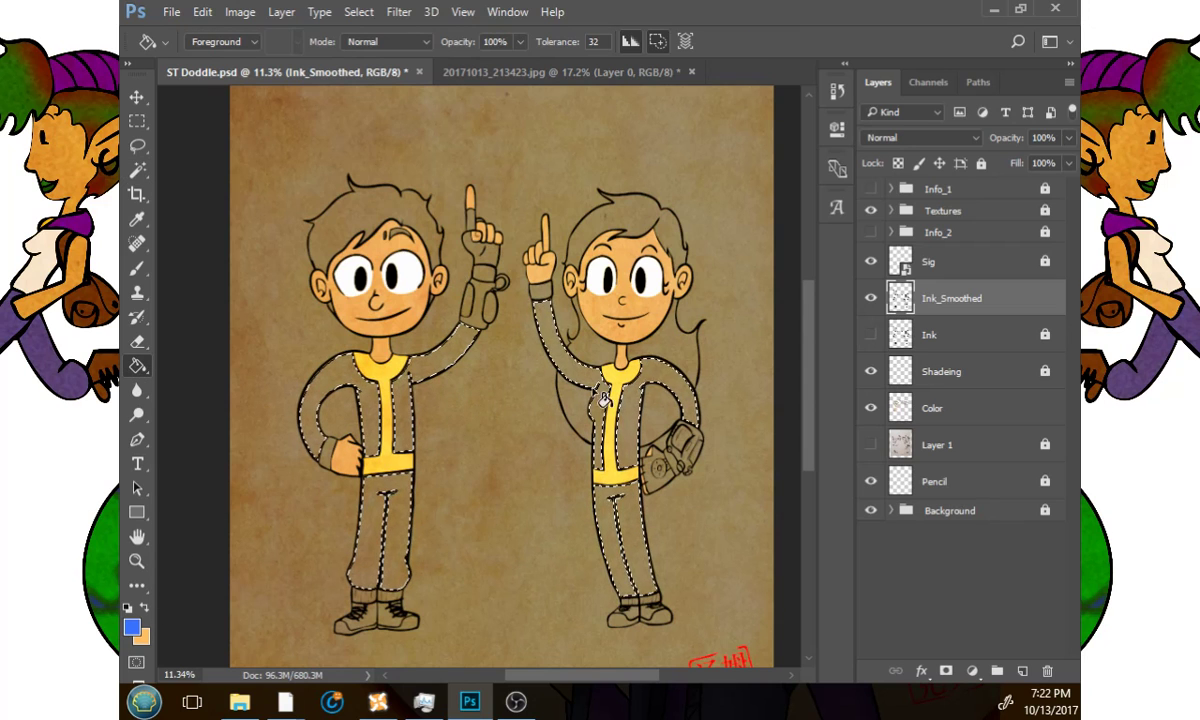
click(935, 407)
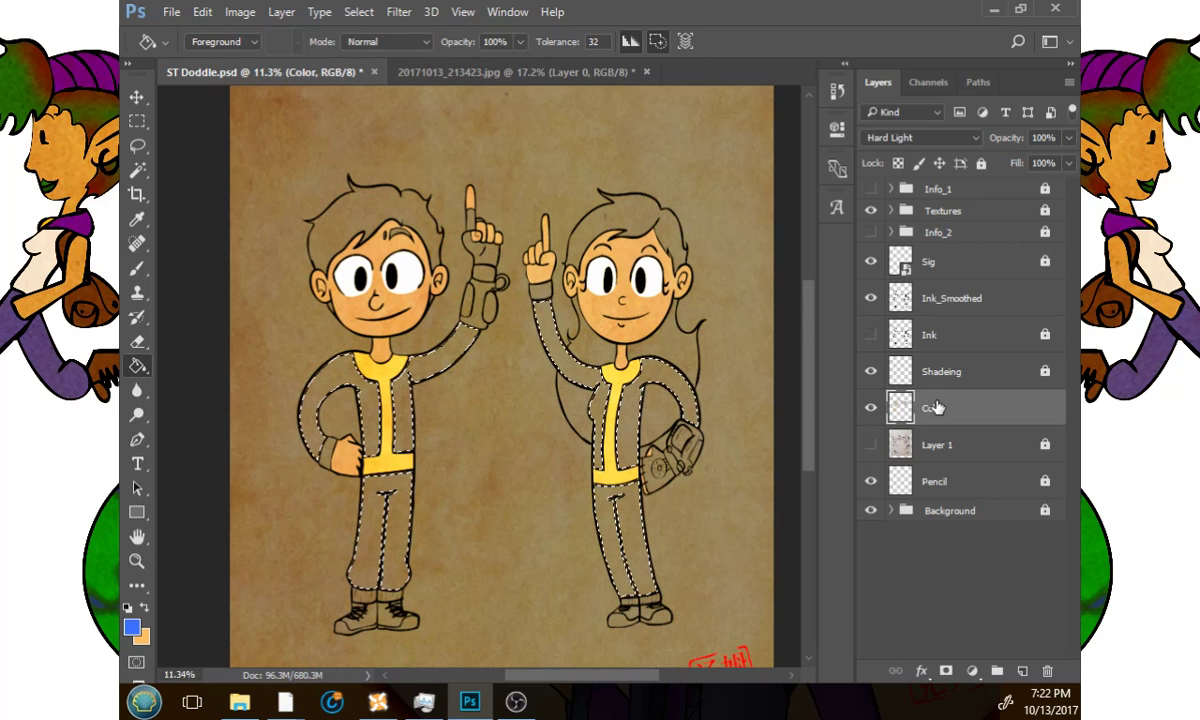
click(358, 12)
mouse_move(390, 254)
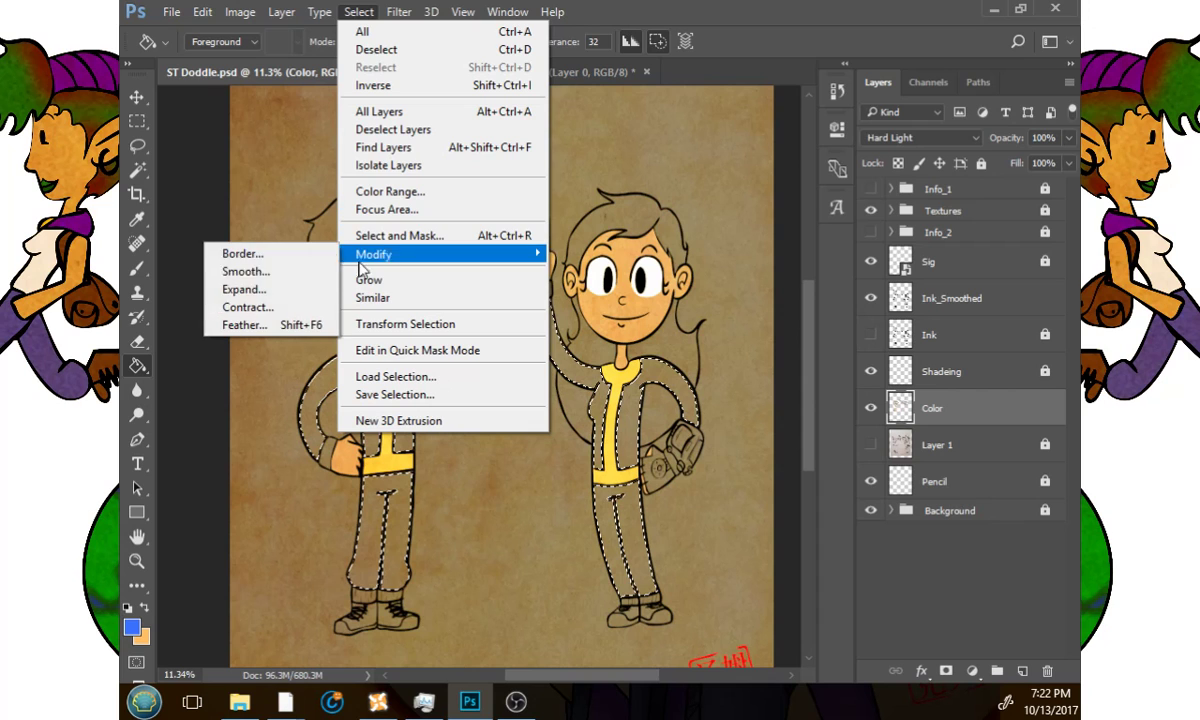
click(305, 289)
click(648, 306)
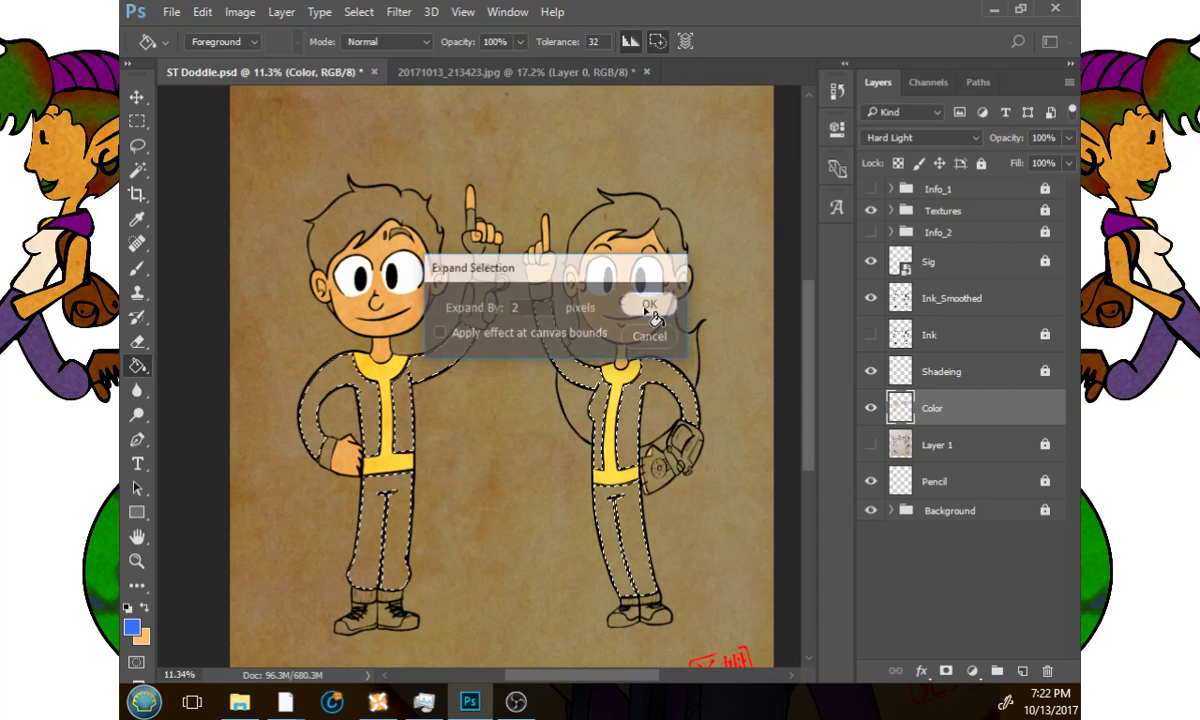
Fill the selected jackets, sleeves and trousers of both characters with blue, and clear the selection.
click(632, 414)
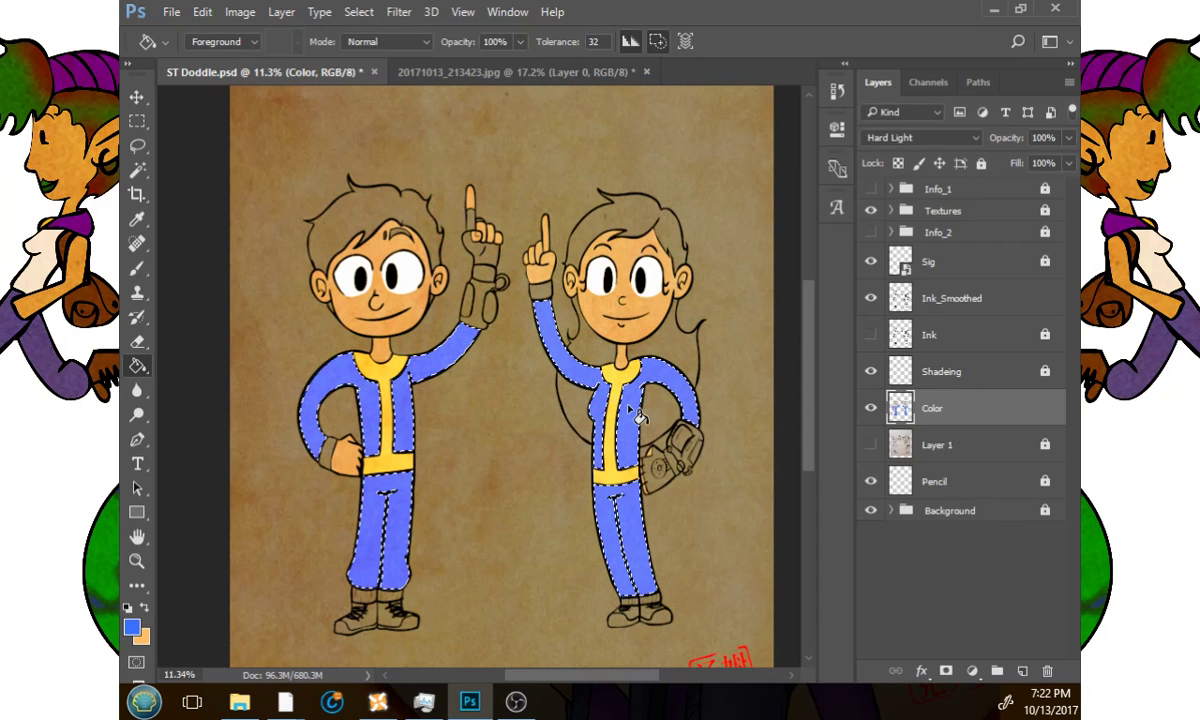
click(137, 170)
key(ctrl+d)
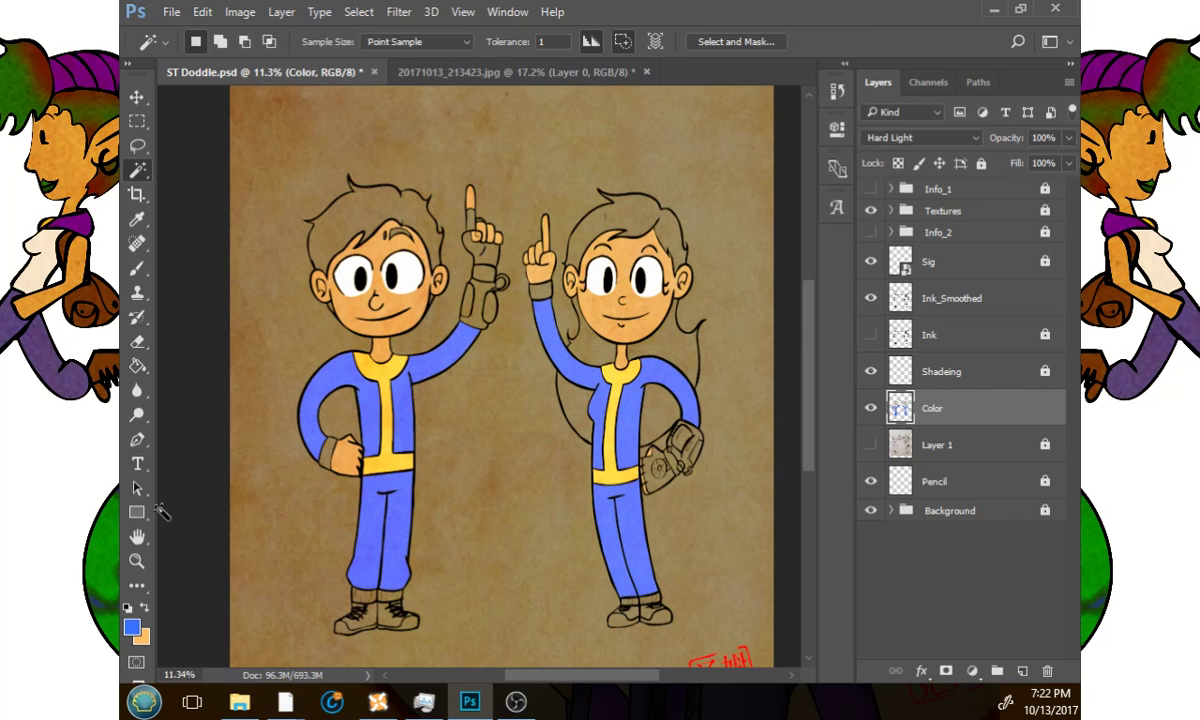
click(137, 561)
drag(382, 434, 472, 439)
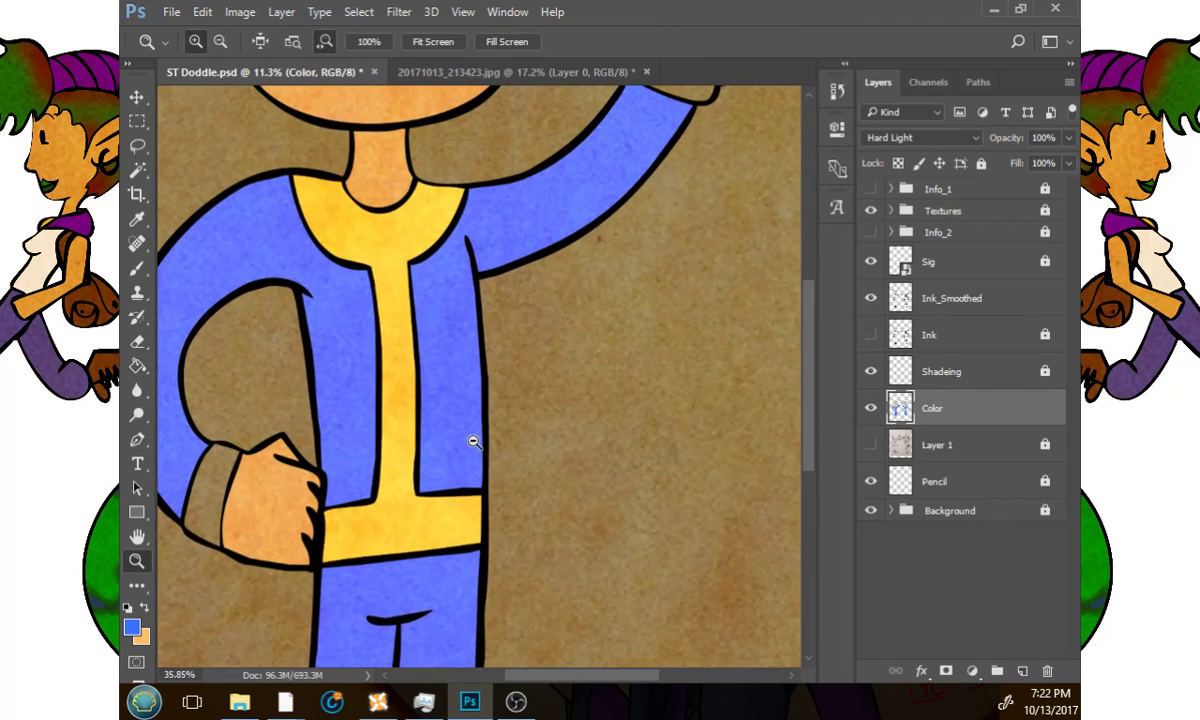
drag(476, 382, 466, 458)
mouse_move(506, 300)
mouse_down()
mouse_move(470, 455)
mouse_move(356, 455)
mouse_up()
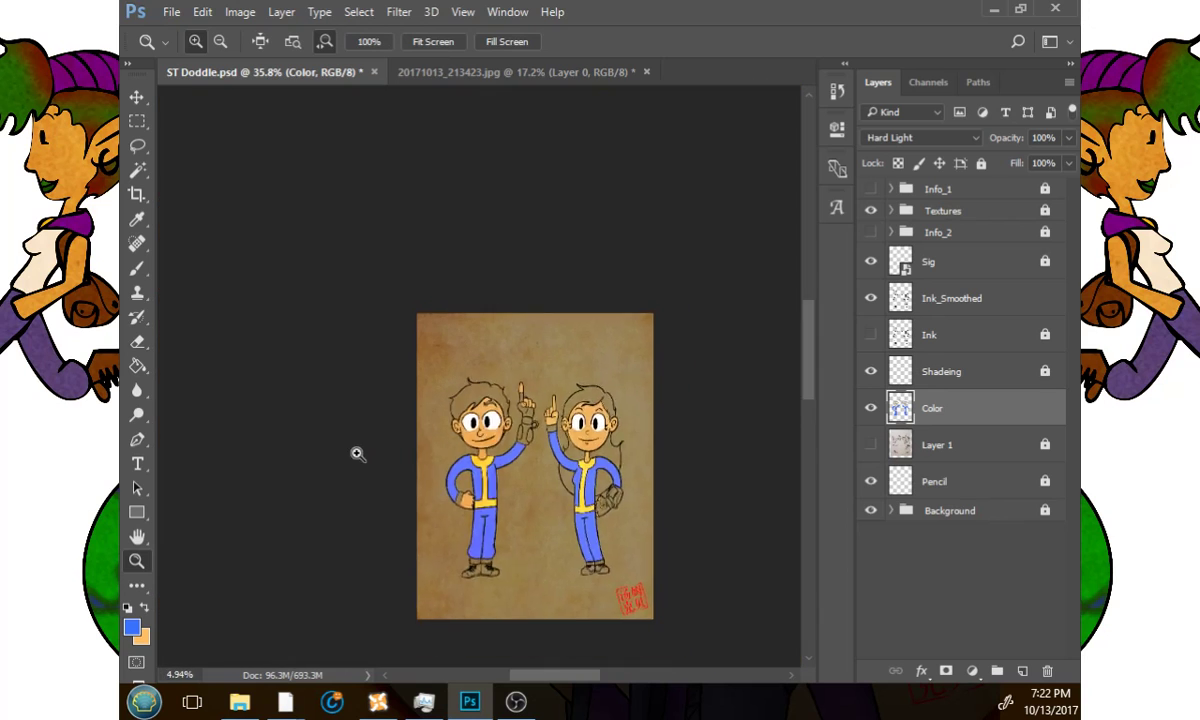
drag(516, 554, 549, 435)
drag(520, 340, 528, 460)
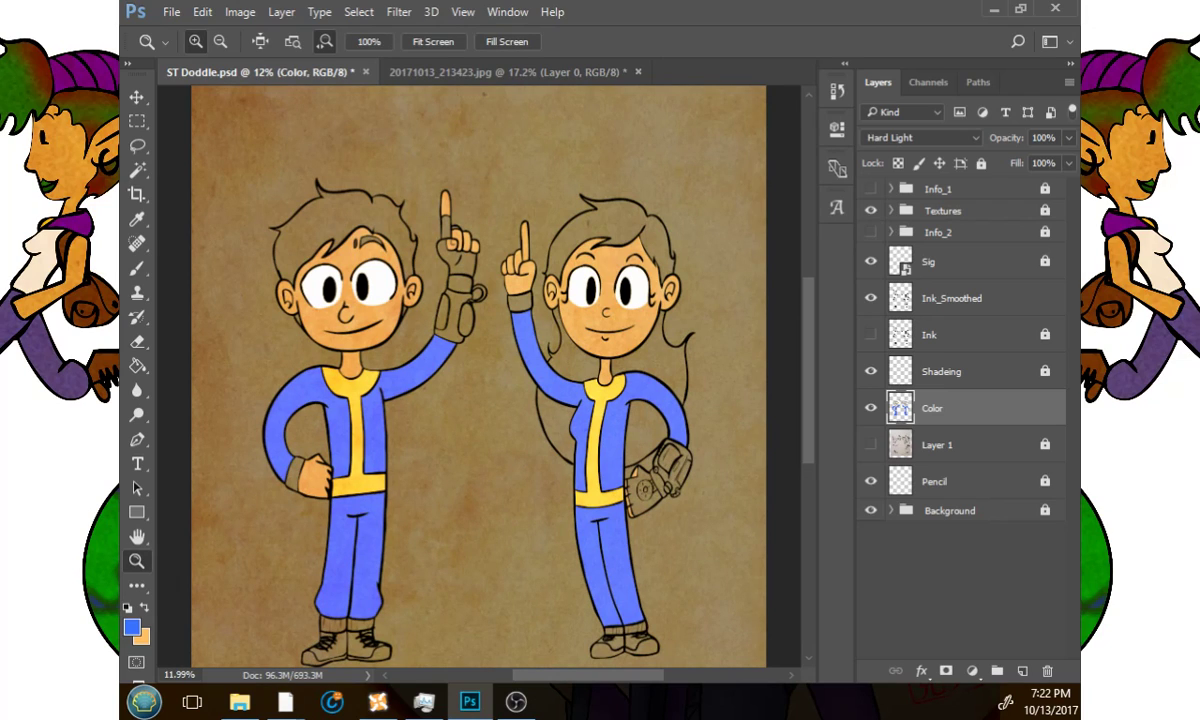
click(459, 393)
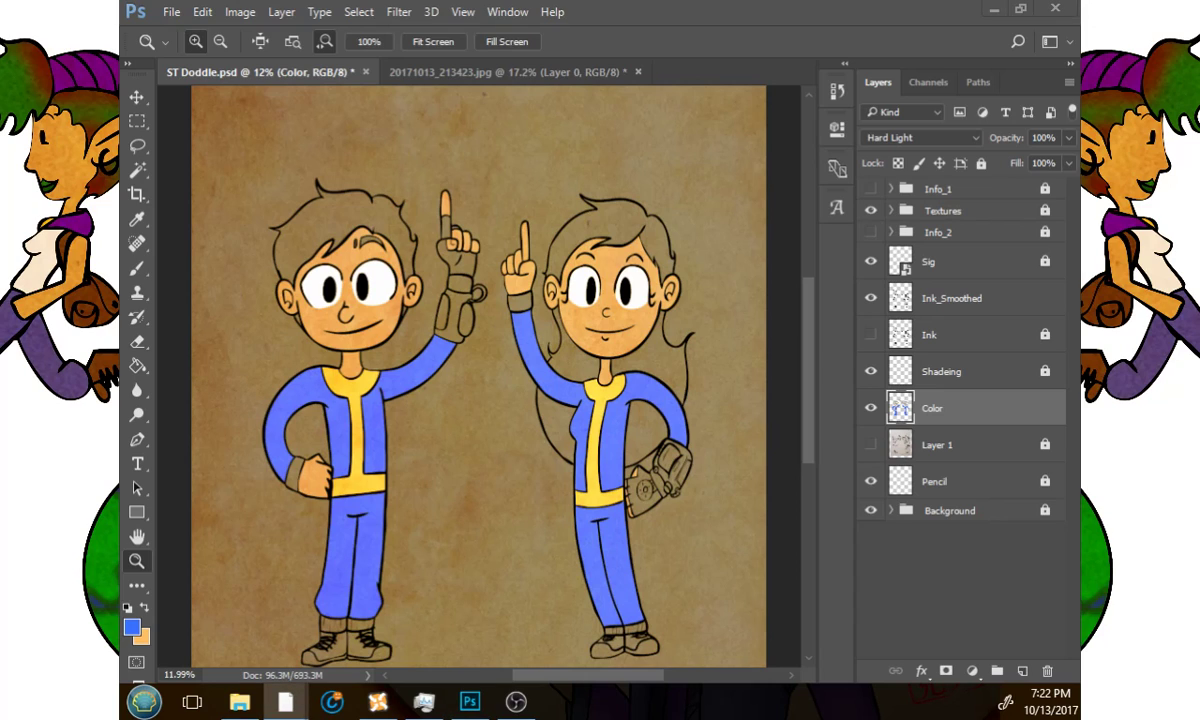
click(456, 346)
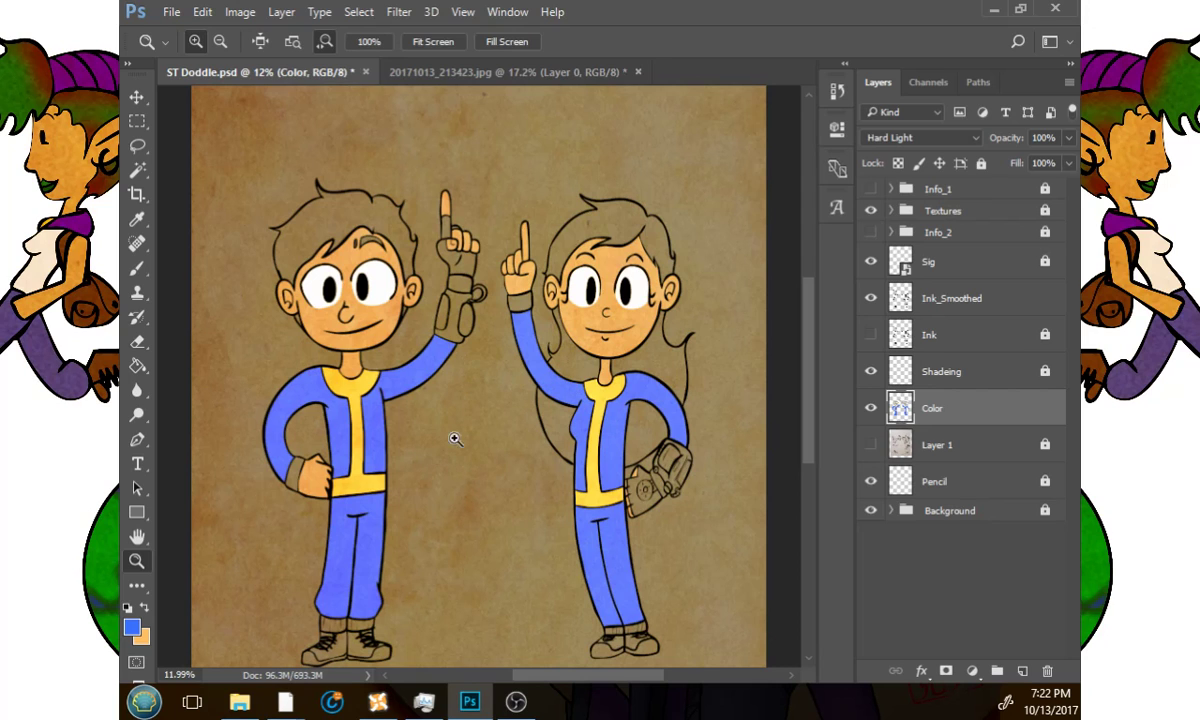
Swap the colours and shift the foreground colour to the yellow ffd162.
click(145, 608)
click(131, 626)
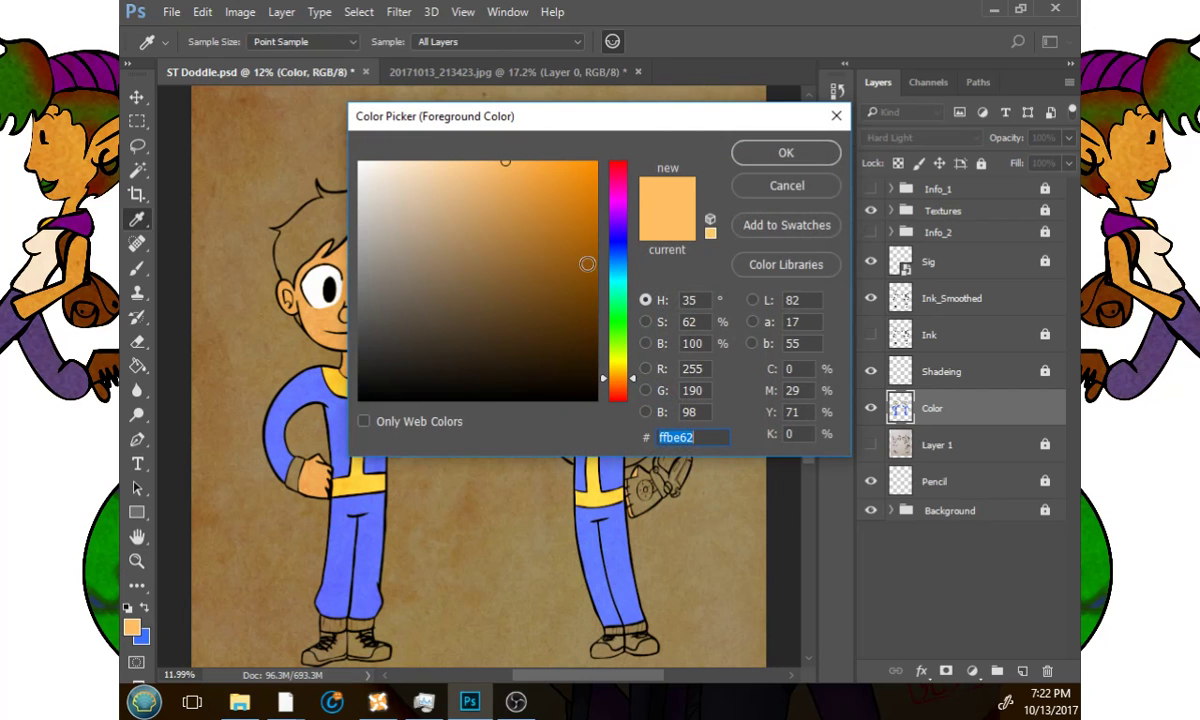
drag(630, 388, 633, 380)
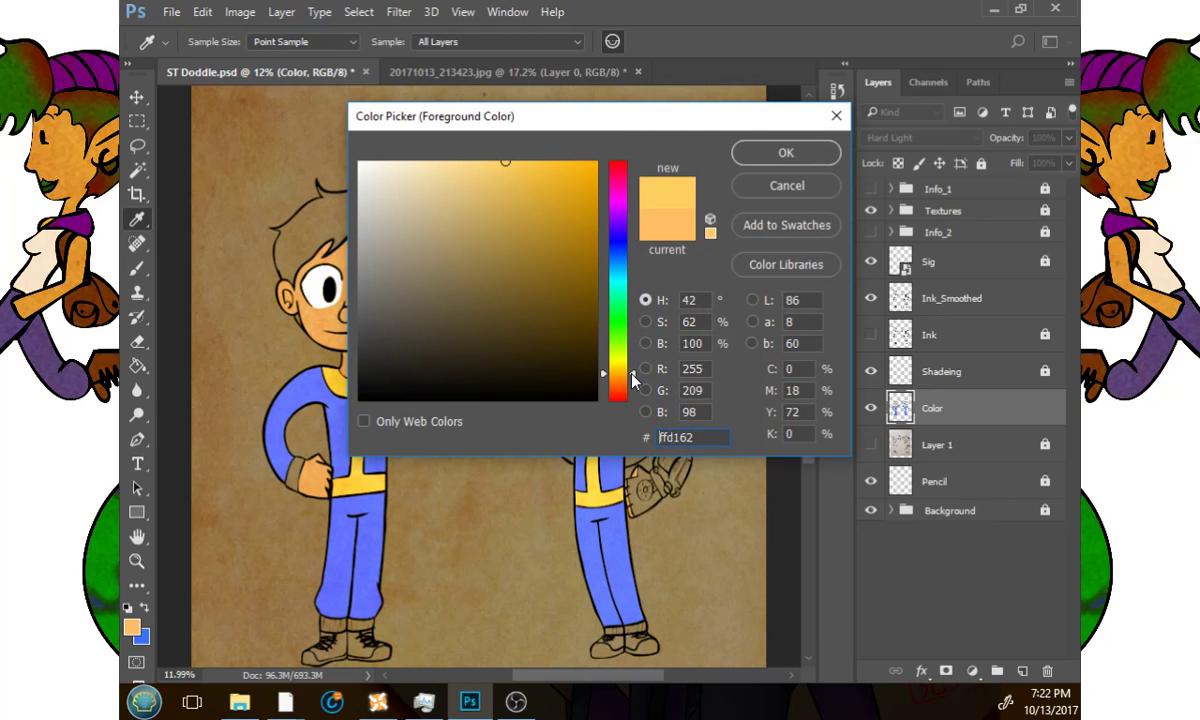
click(768, 154)
Select the hair areas of both characters from the Ink_Smoothed layer with the Magic Wand.
key(z)
click(137, 170)
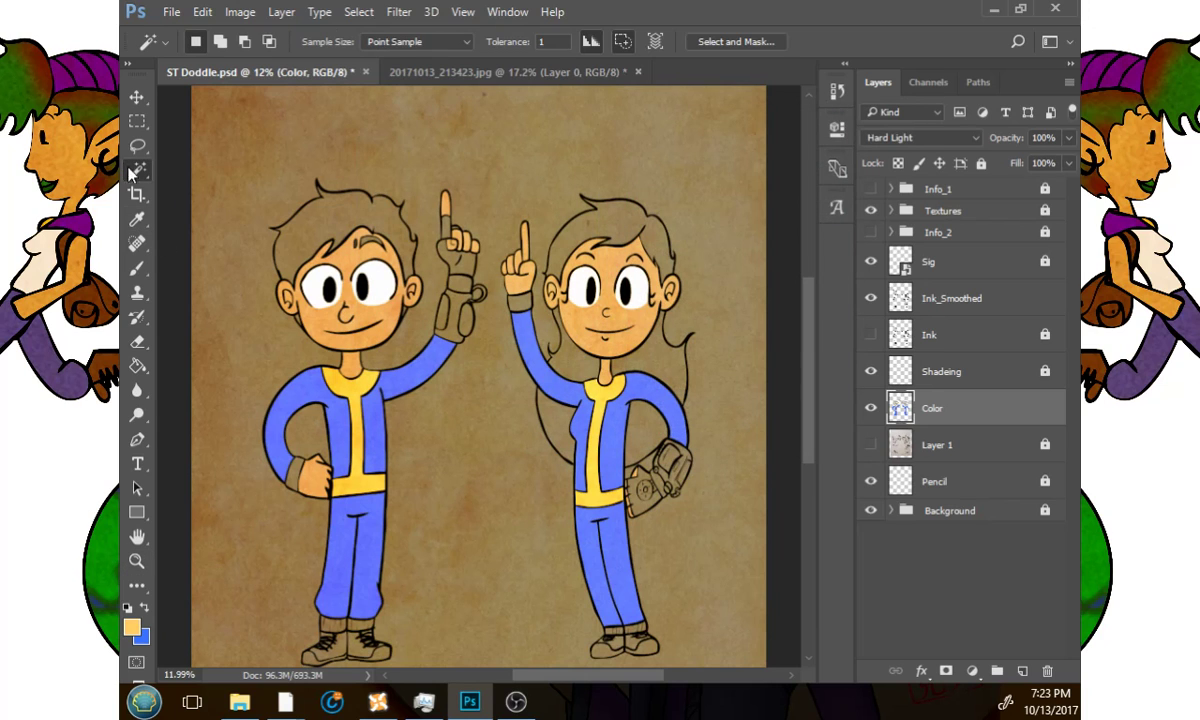
click(960, 299)
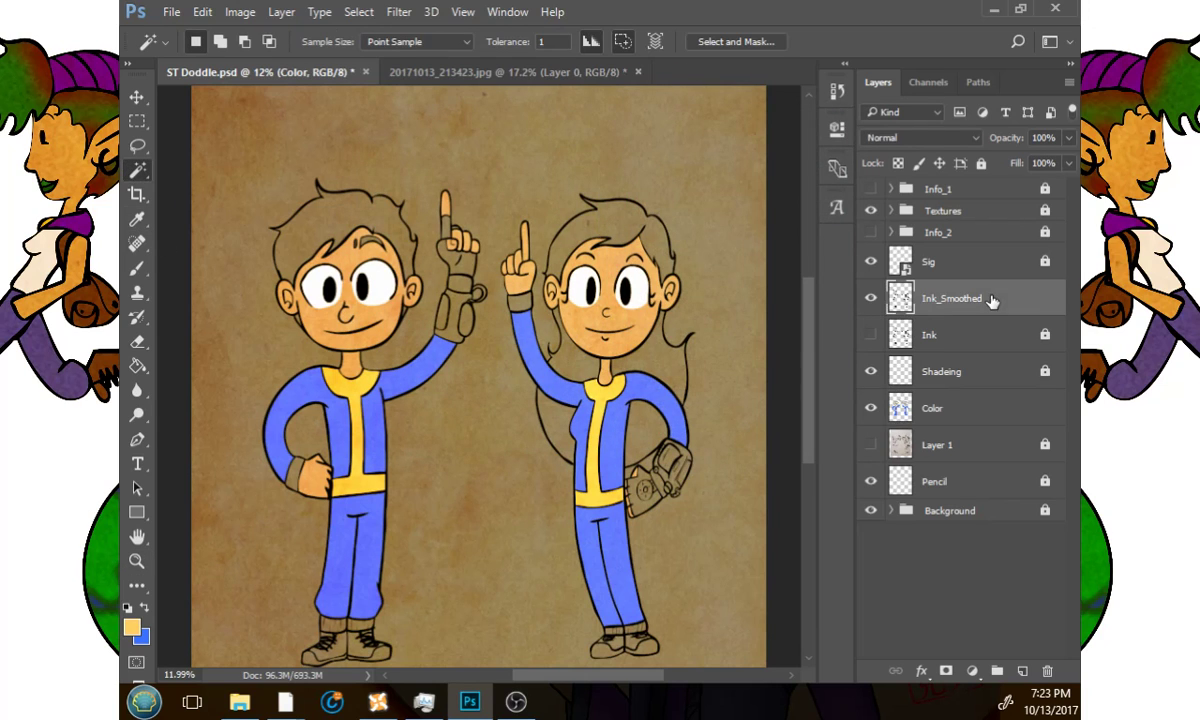
click(652, 243)
shift+click(574, 357)
shift+click(660, 362)
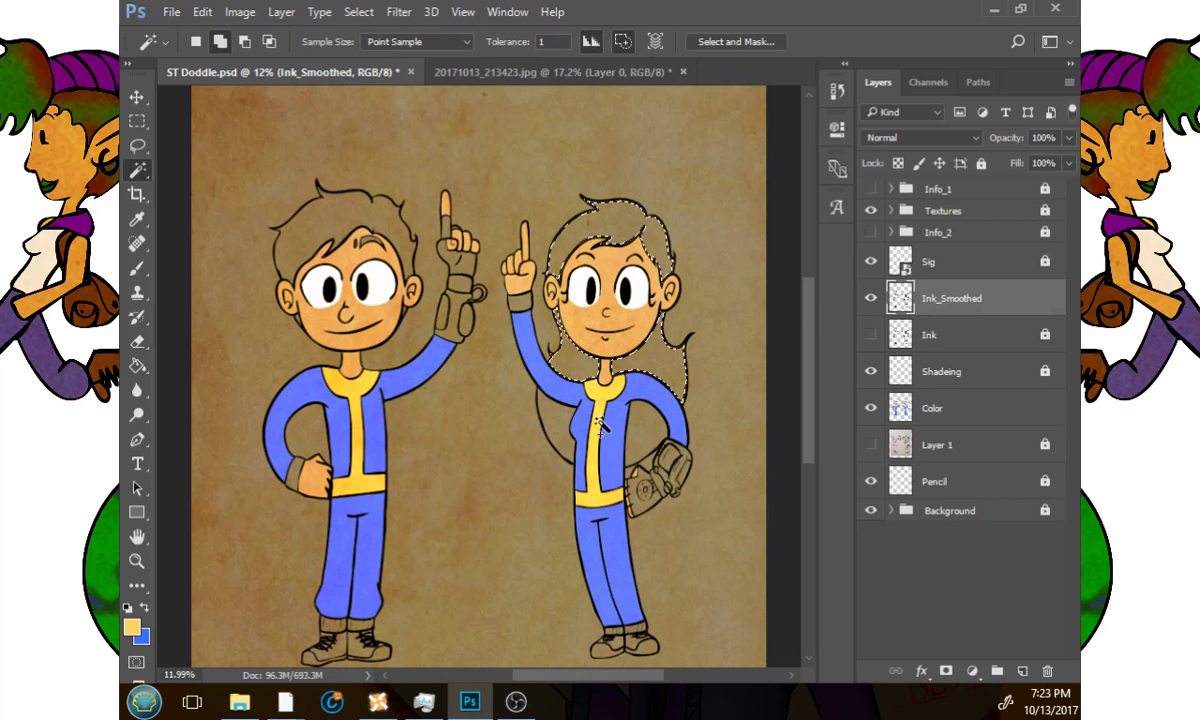
shift+click(598, 425)
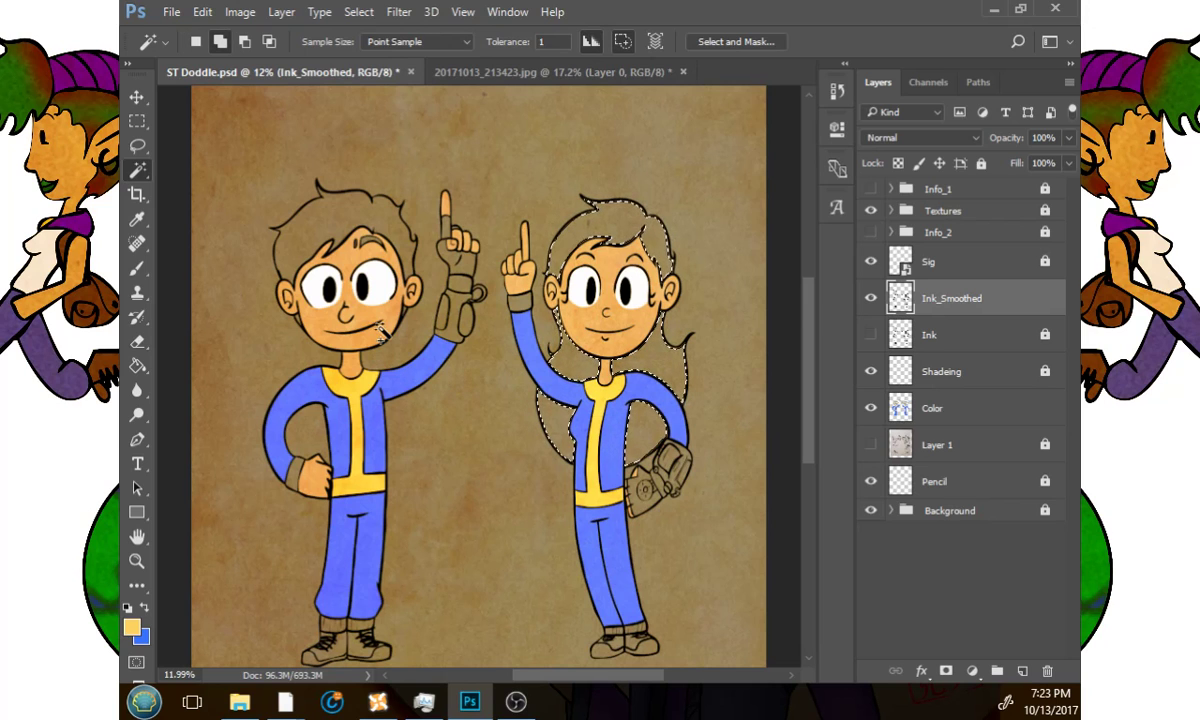
shift+click(350, 215)
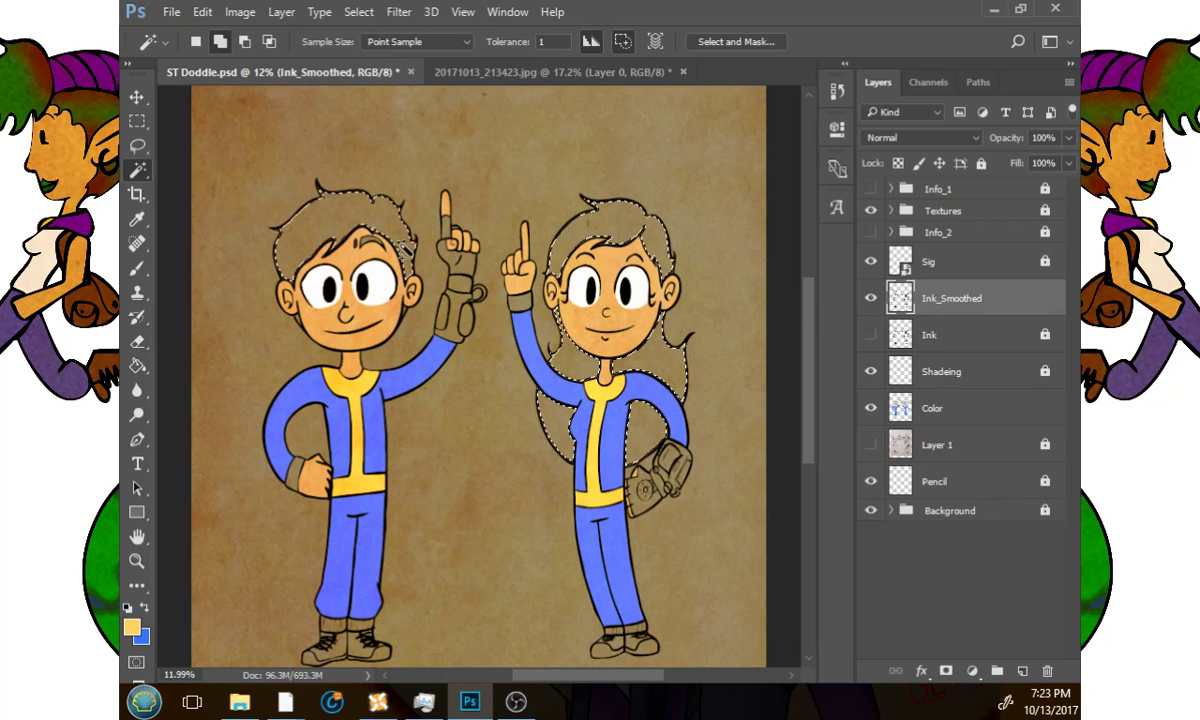
Add the small gaps below the boy's ears and his raised eyebrow to the hair selection.
click(137, 560)
click(430, 276)
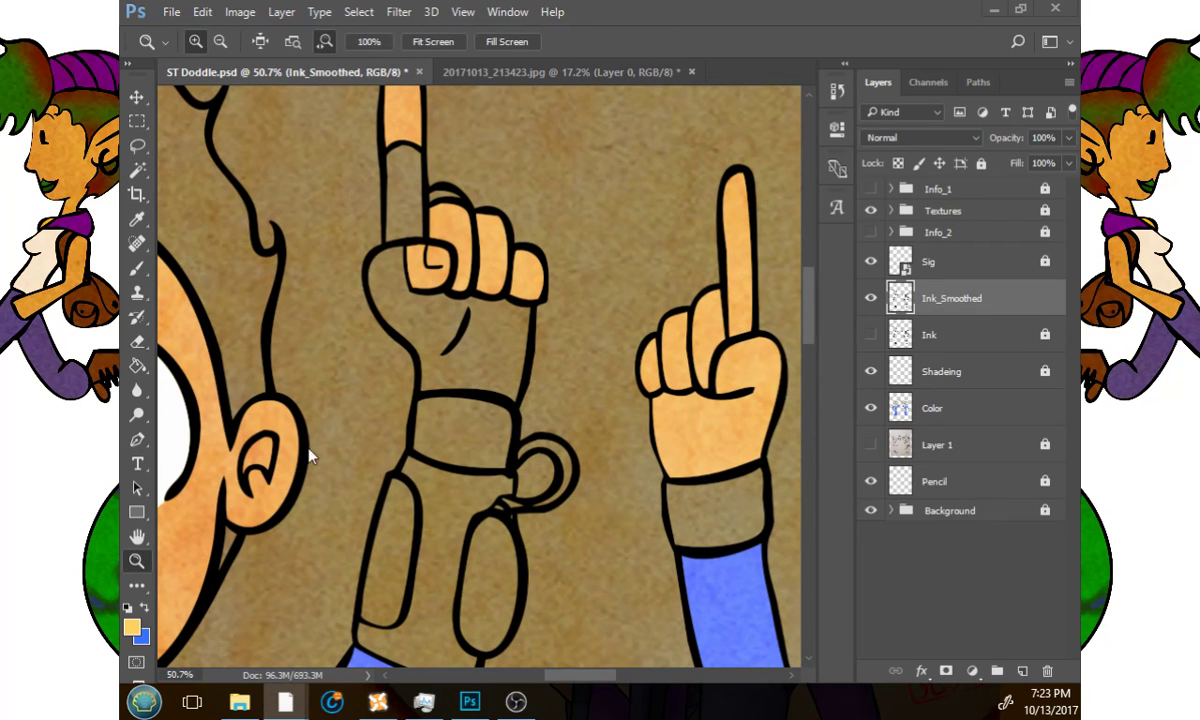
drag(450, 377, 745, 278)
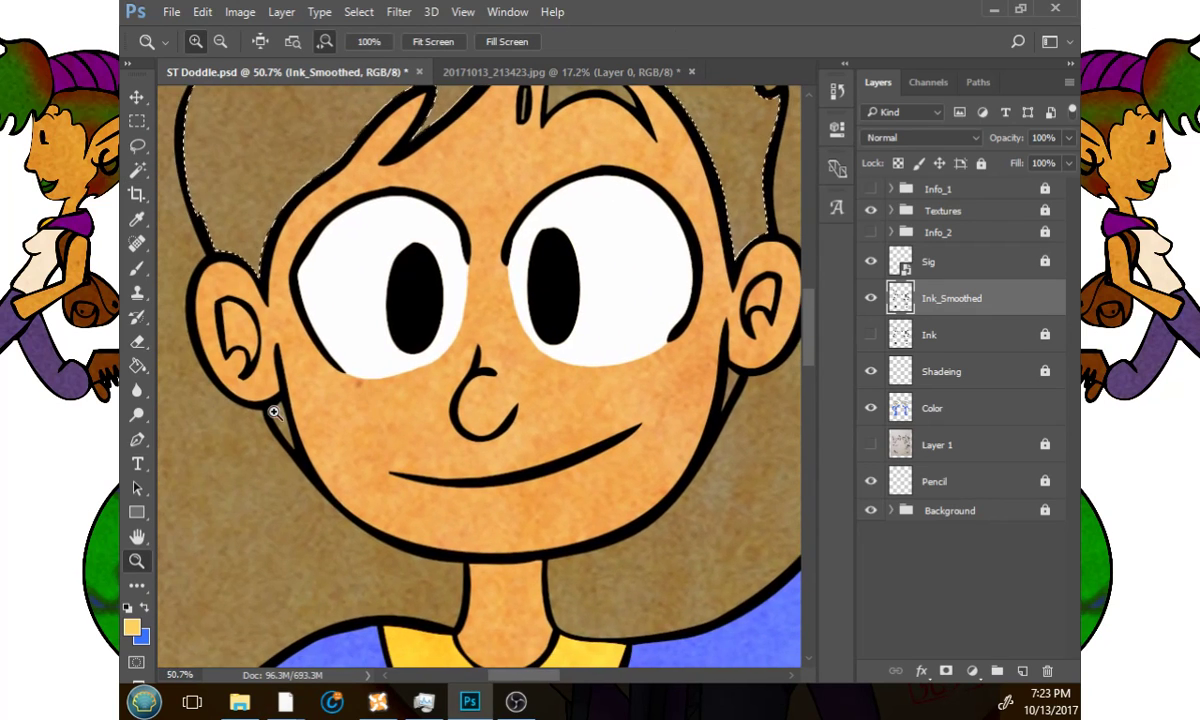
key(w)
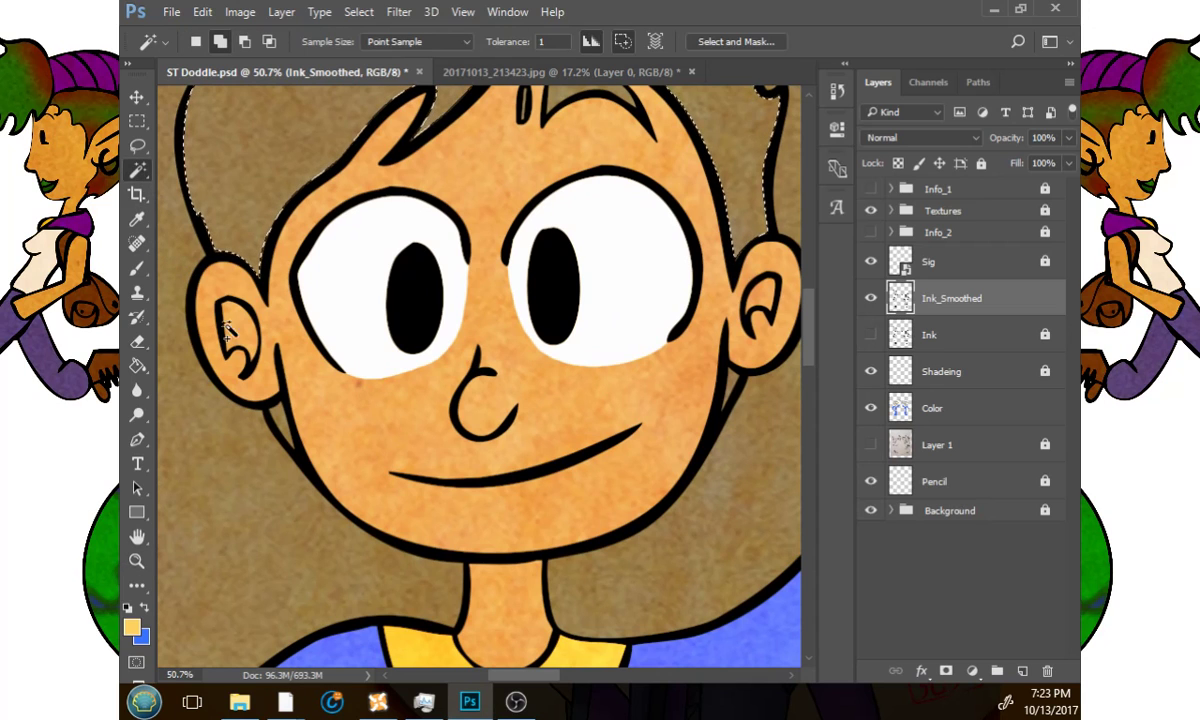
shift+click(276, 410)
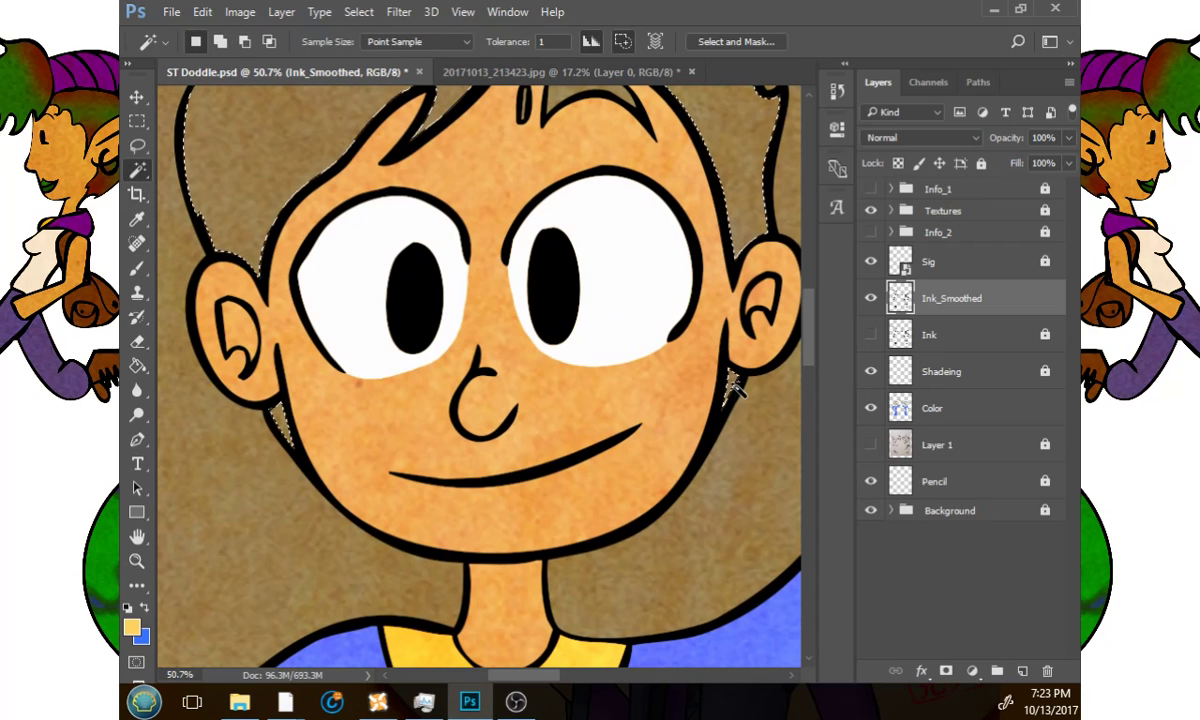
drag(693, 317, 635, 469)
shift+click(536, 243)
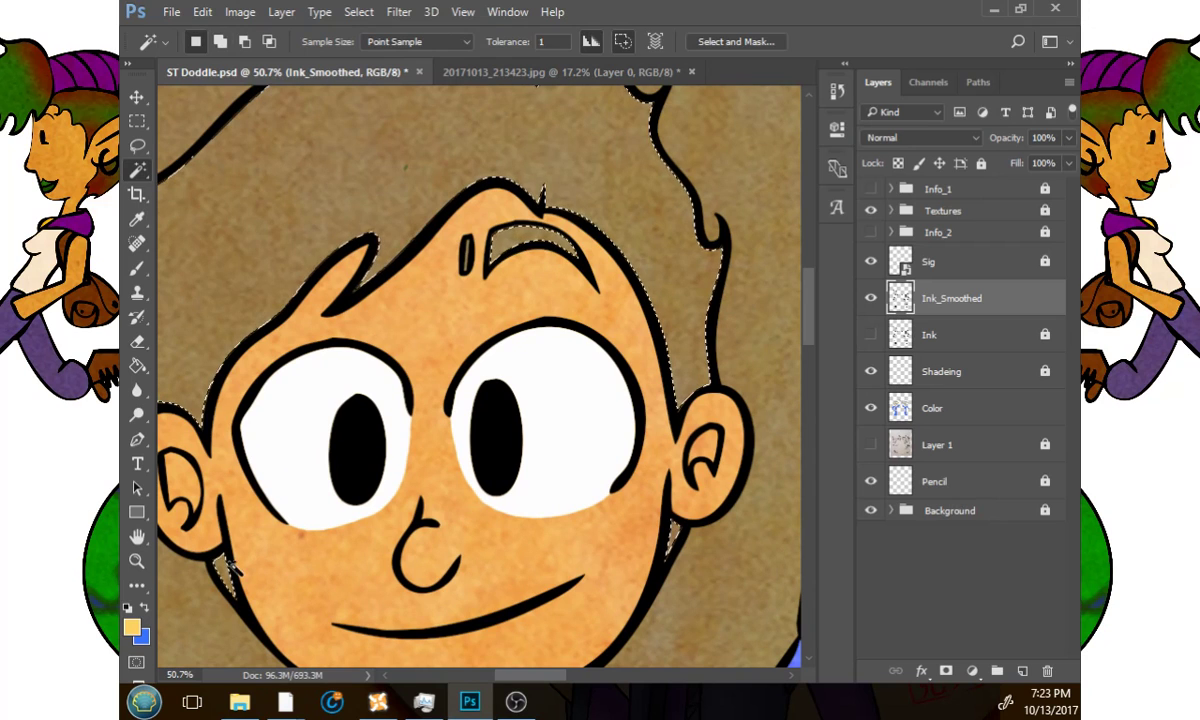
Add the thin sliver of the boy's other eyebrow to the selection with a freehand Lasso outline.
click(137, 561)
drag(472, 241, 584, 260)
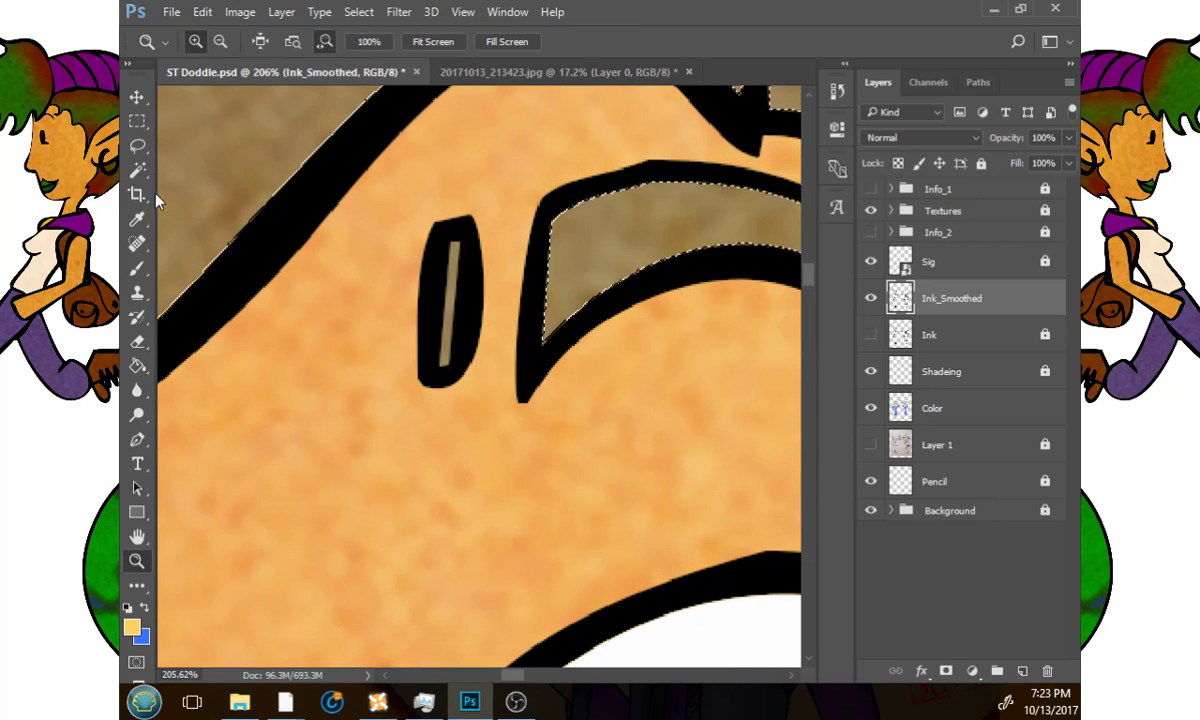
click(137, 145)
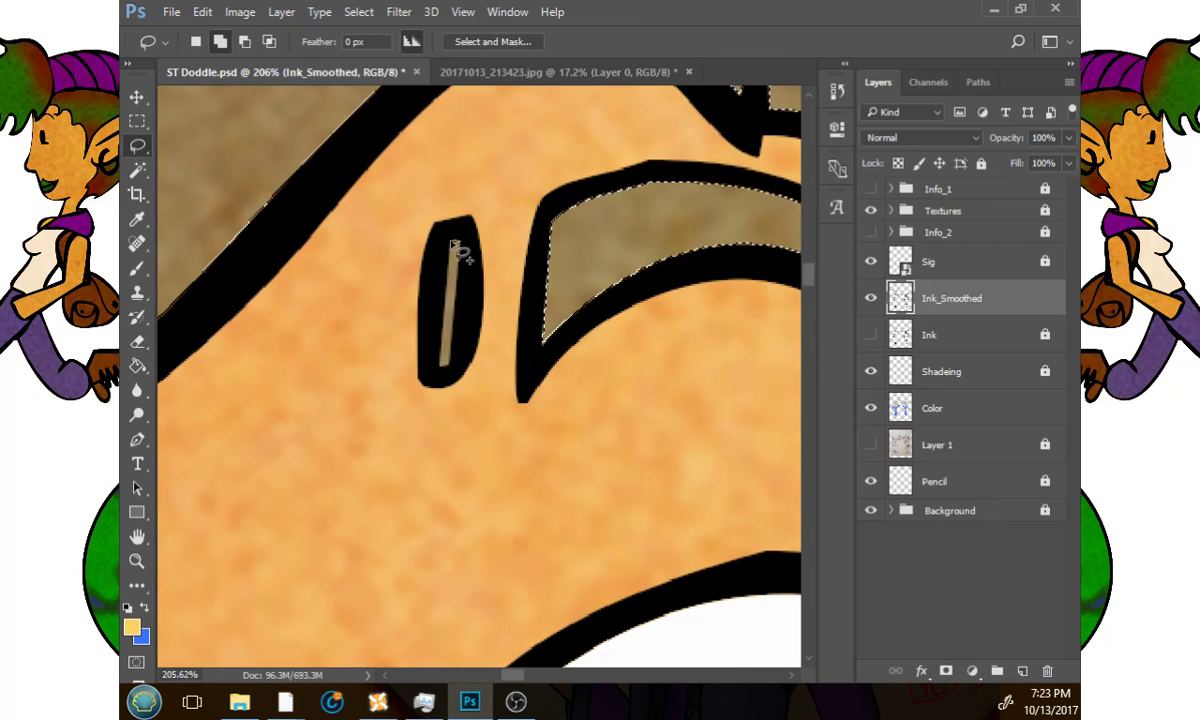
mouse_move(448, 300)
mouse_down()
mouse_move(444, 370)
mouse_move(432, 282)
mouse_move(444, 236)
mouse_move(452, 228)
mouse_move(463, 244)
mouse_up()
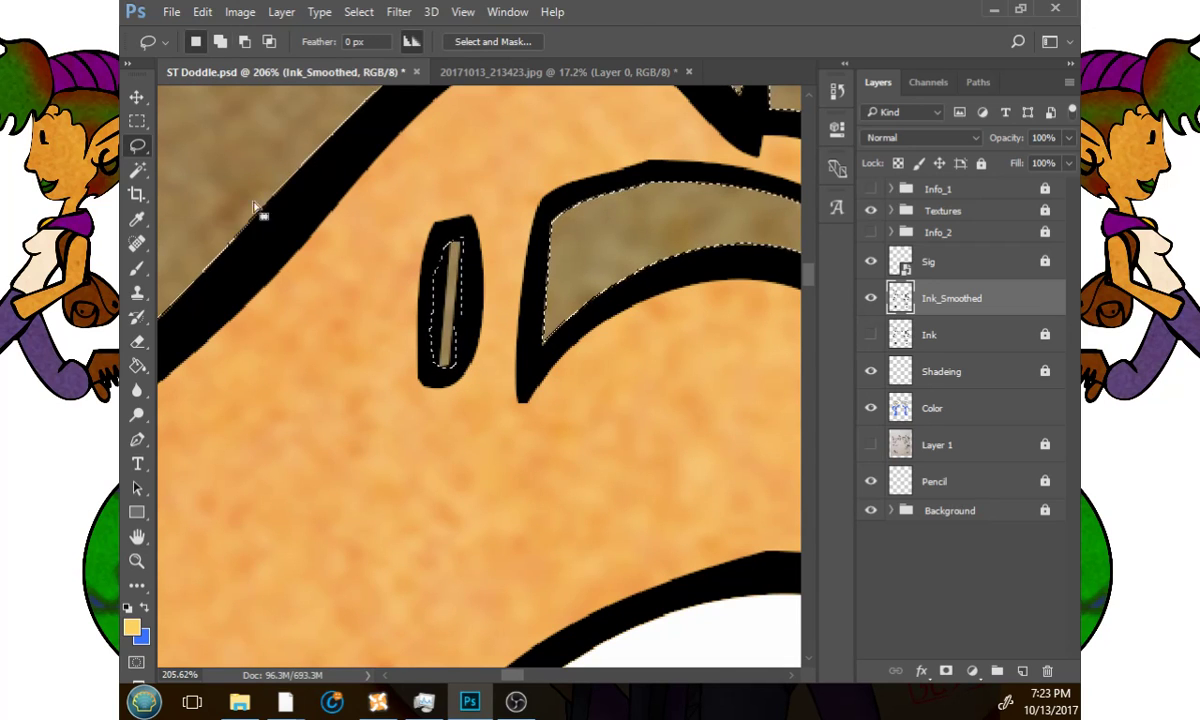
Expand the hair and eyebrow selection of both characters.
click(137, 560)
drag(469, 469, 370, 434)
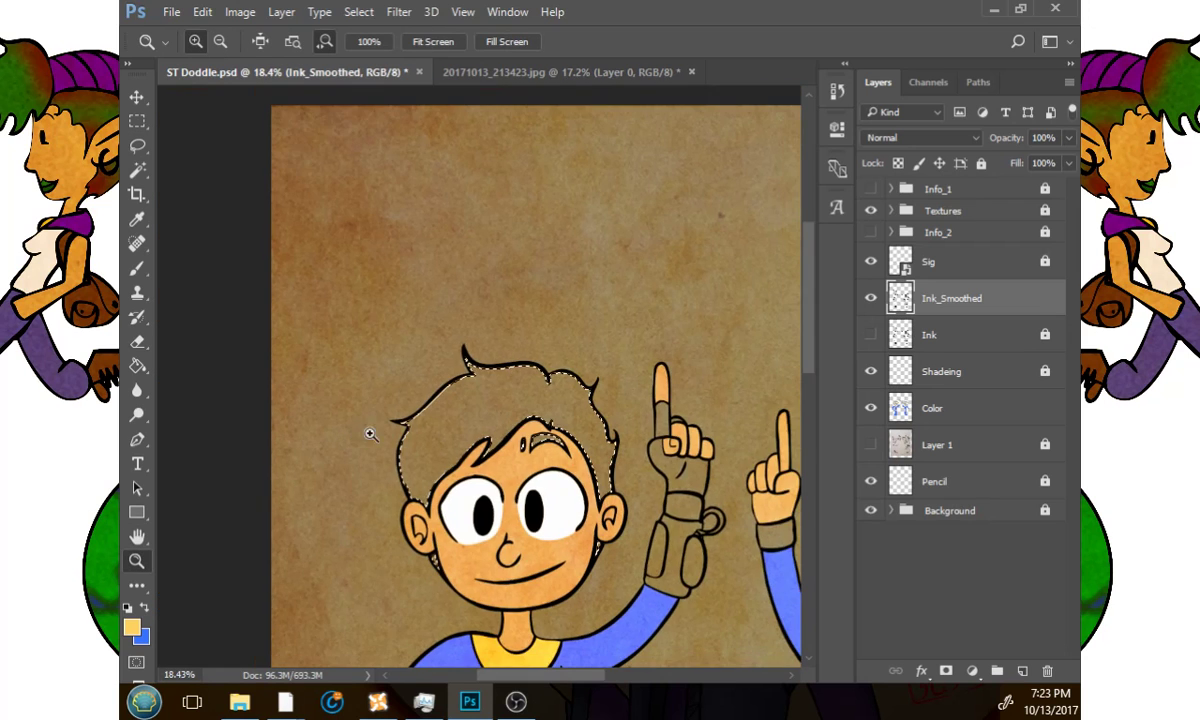
drag(512, 440, 487, 423)
drag(566, 450, 445, 383)
drag(522, 434, 504, 418)
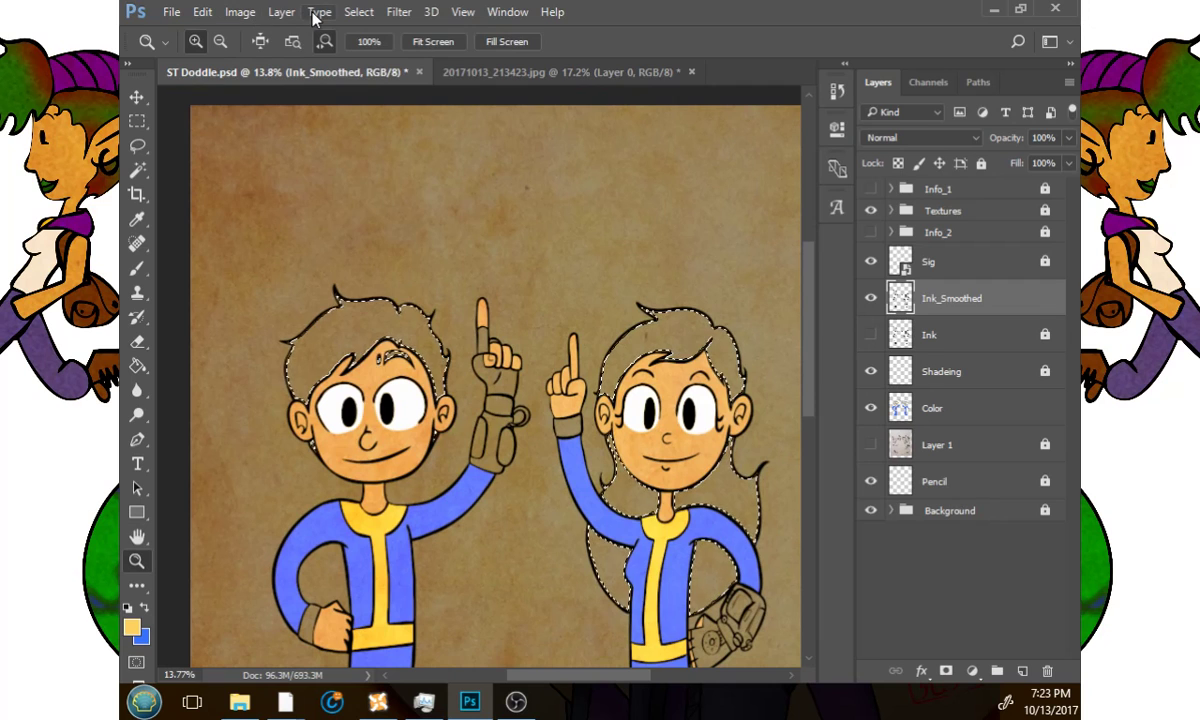
click(358, 12)
mouse_move(392, 254)
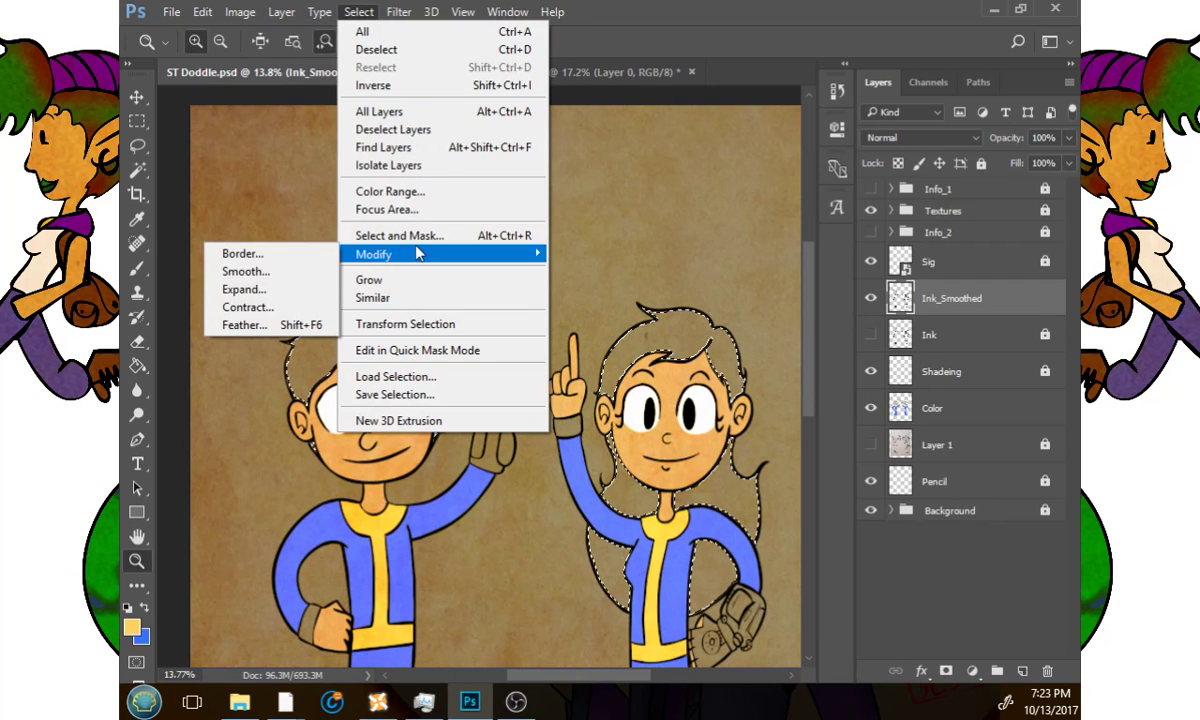
click(320, 296)
click(648, 301)
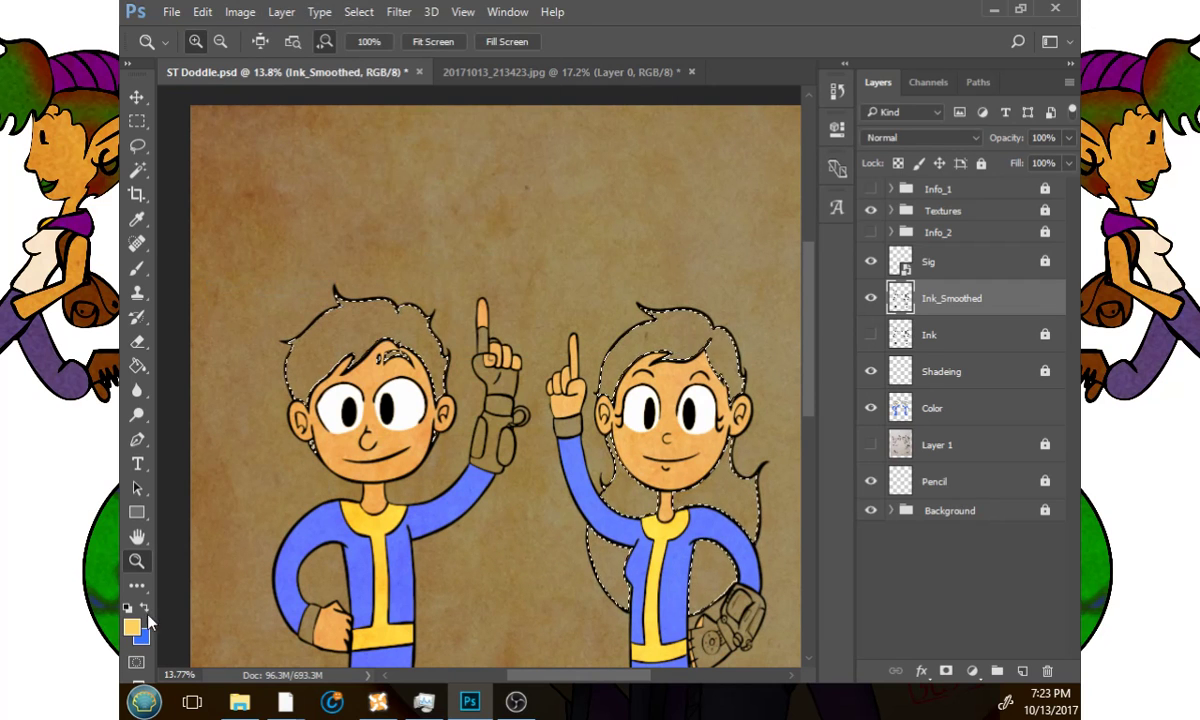
Fill the selected hair of both characters with yellow on the Color layer using the Paint Bucket.
click(140, 367)
click(1007, 407)
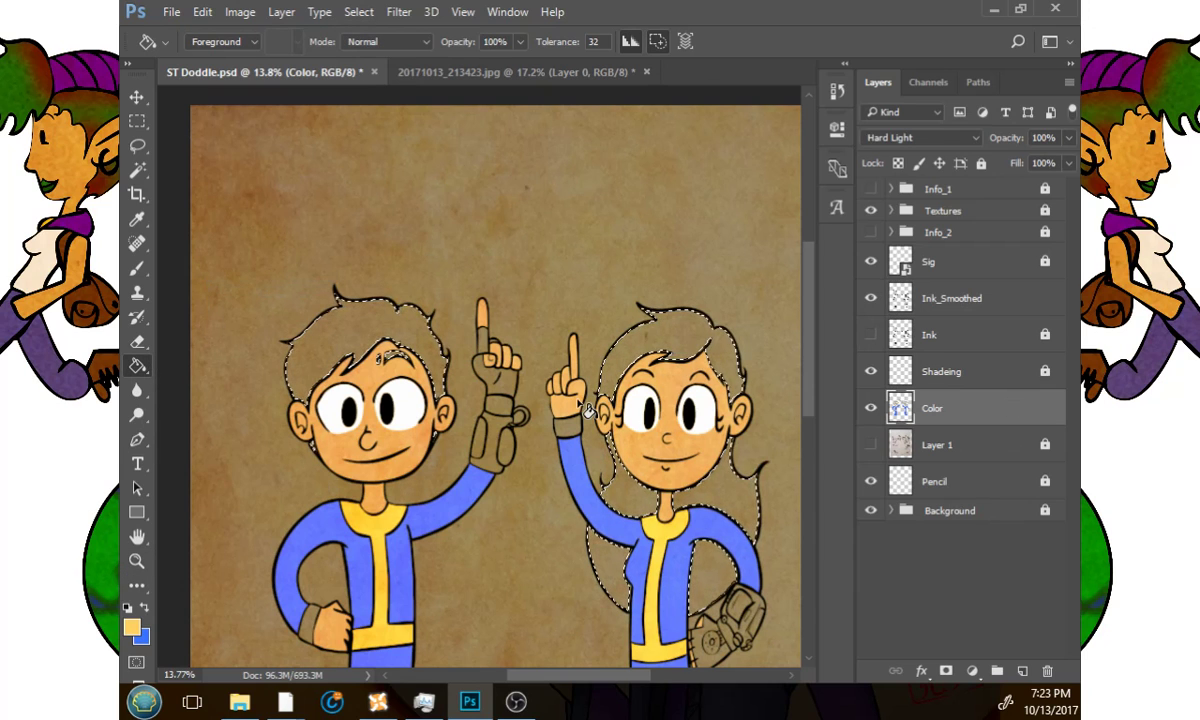
click(445, 355)
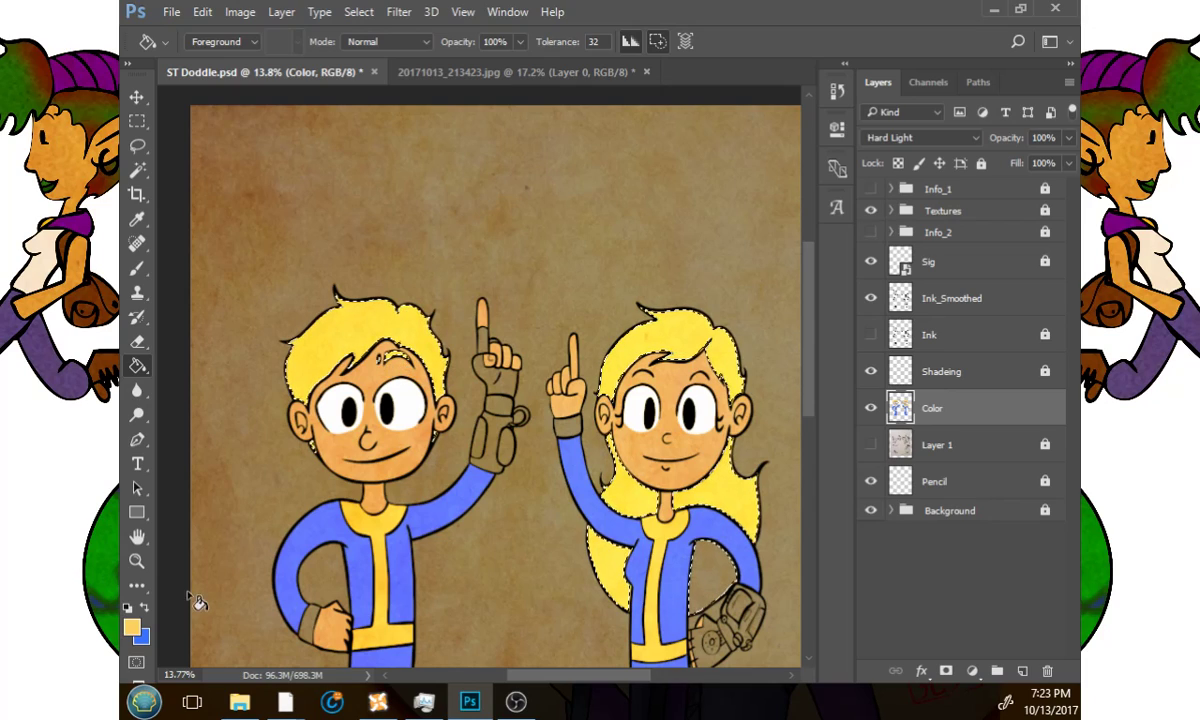
Change the foreground colour to the muted tan ceb67e for the hair.
key(z)
drag(412, 392, 372, 400)
drag(592, 376, 670, 374)
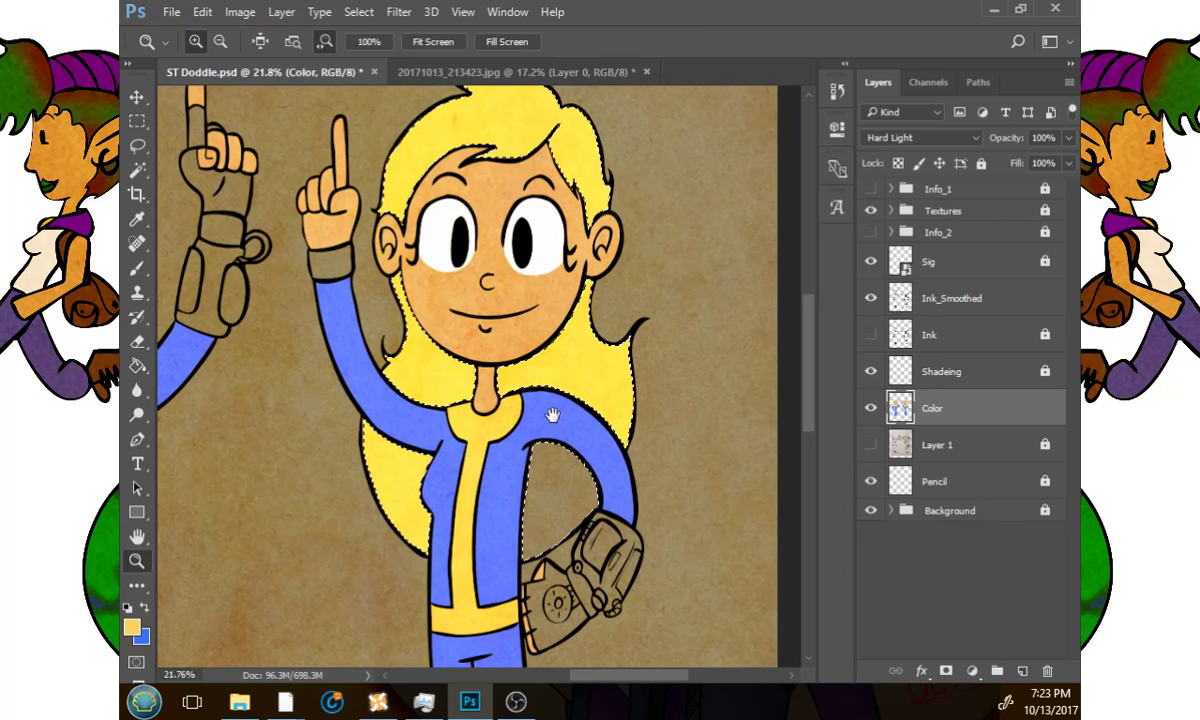
scroll(268, 571, up, 1)
click(132, 627)
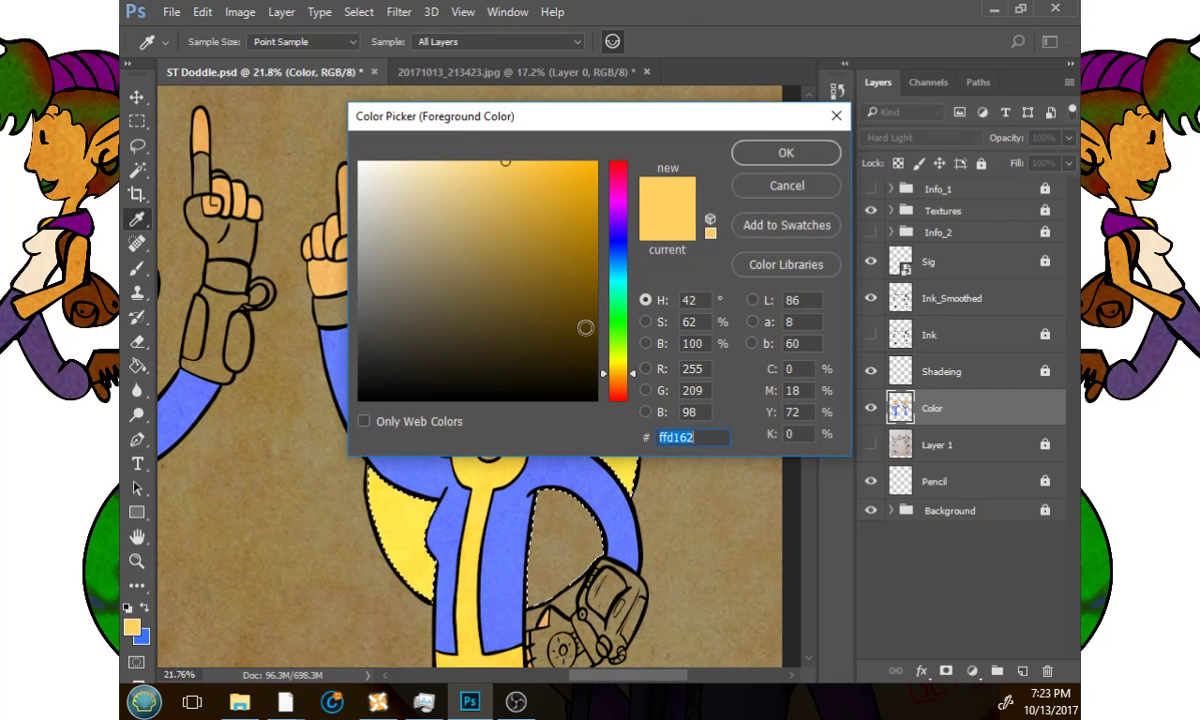
mouse_move(510, 190)
mouse_down()
mouse_move(474, 218)
mouse_move(452, 207)
mouse_up()
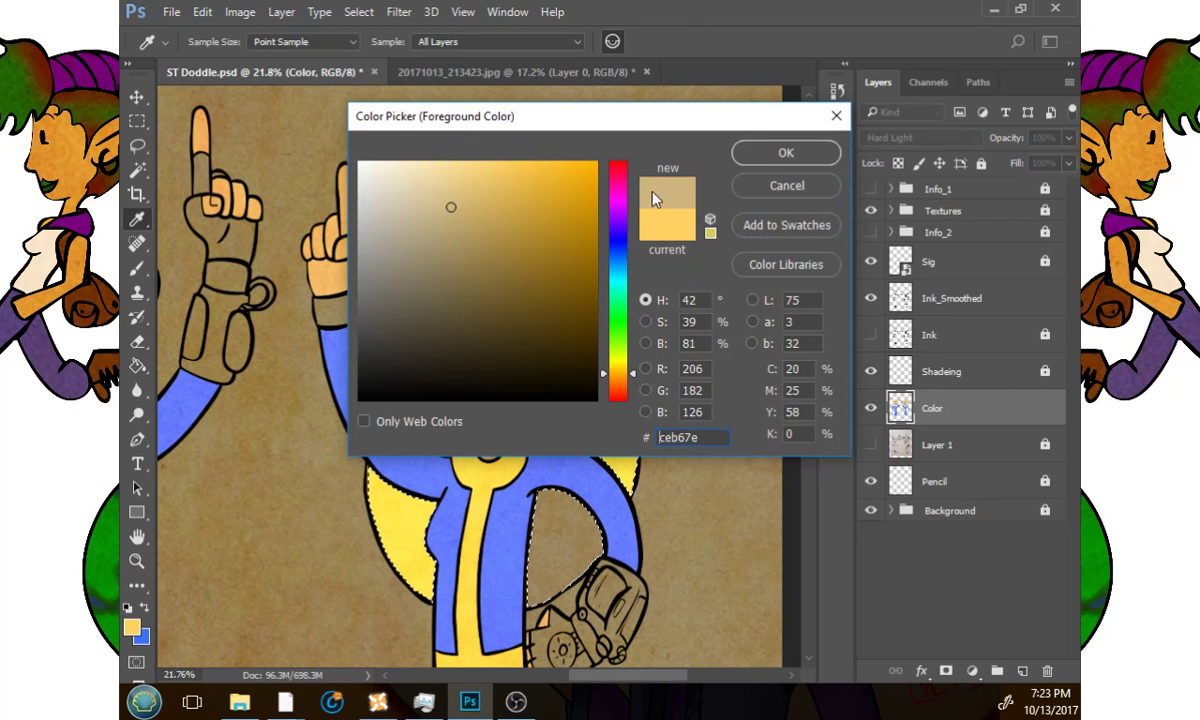
click(784, 153)
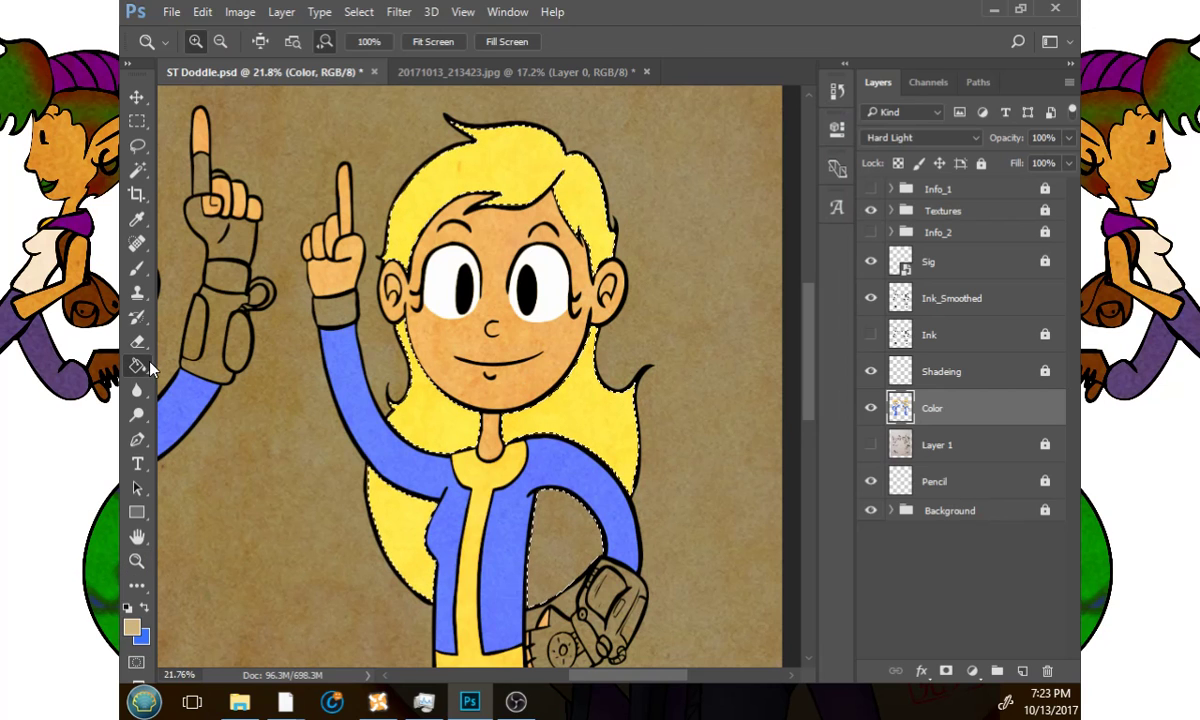
Try the darker brown 847759 as the Paint Bucket colour on the girl's hair.
click(137, 365)
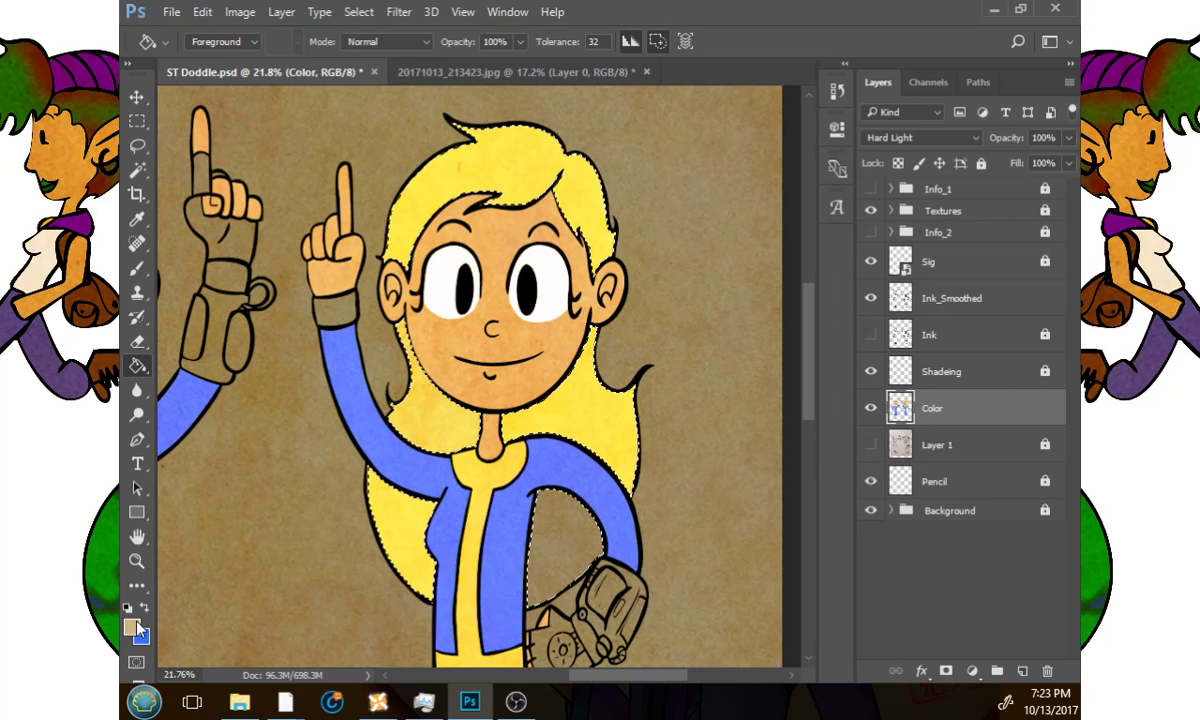
click(131, 627)
click(436, 277)
click(786, 152)
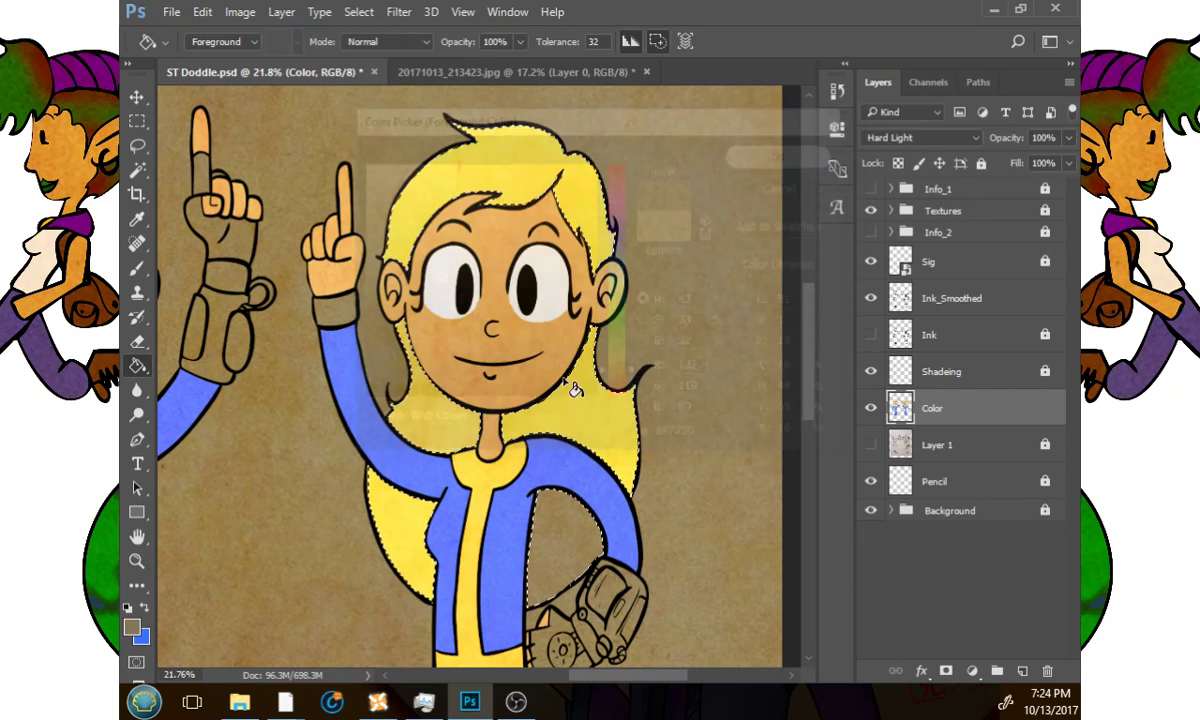
Lighten the foreground hair colour to 9b8d6c.
click(137, 627)
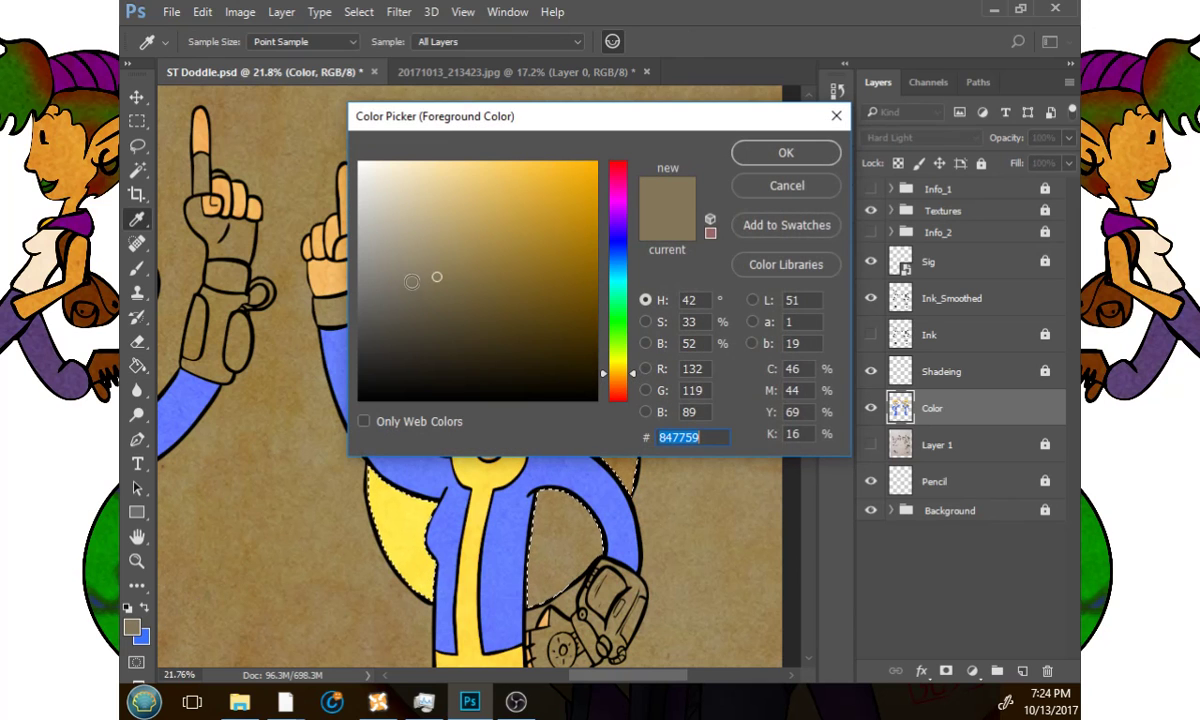
click(431, 255)
click(829, 155)
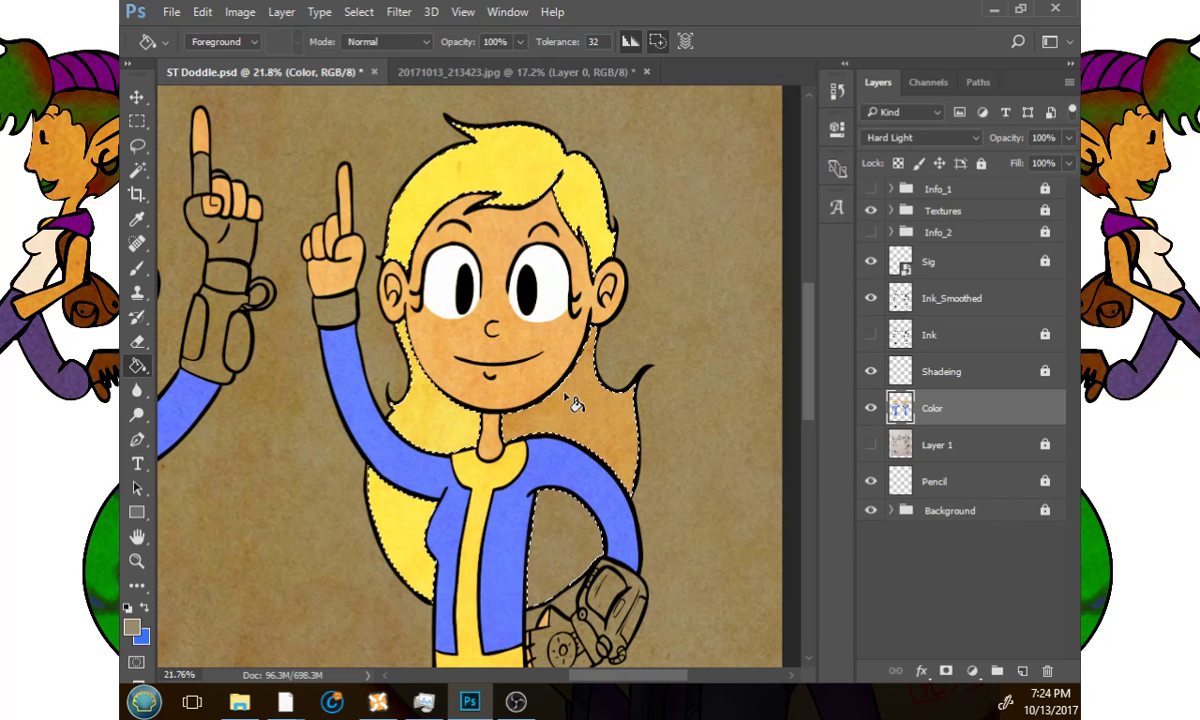
Pick a slightly lighter greyish tan as the foreground colour and fill the girl's selected hair with it.
click(131, 626)
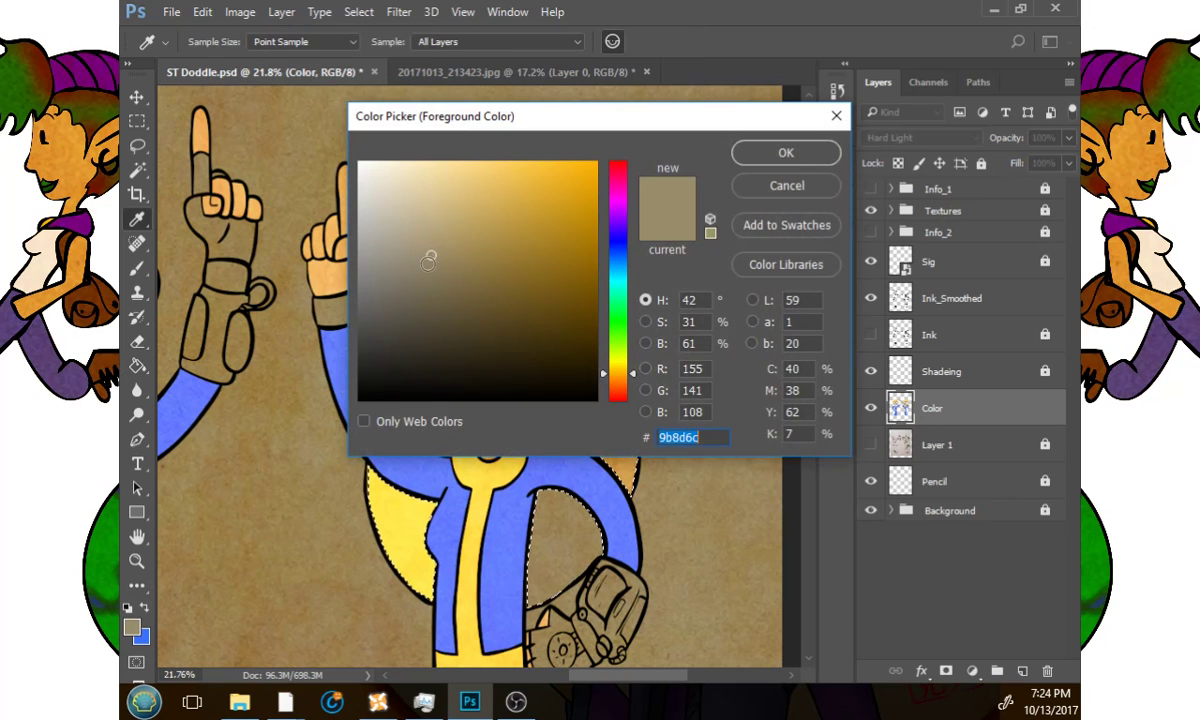
click(421, 246)
click(770, 155)
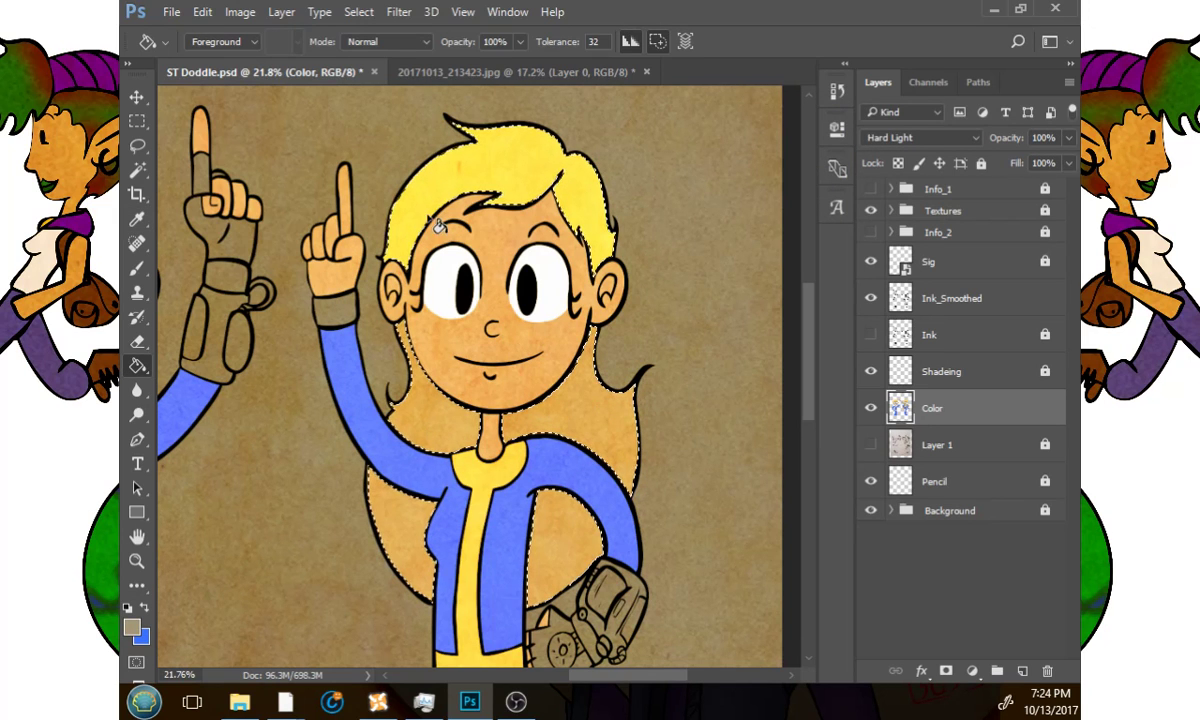
click(565, 215)
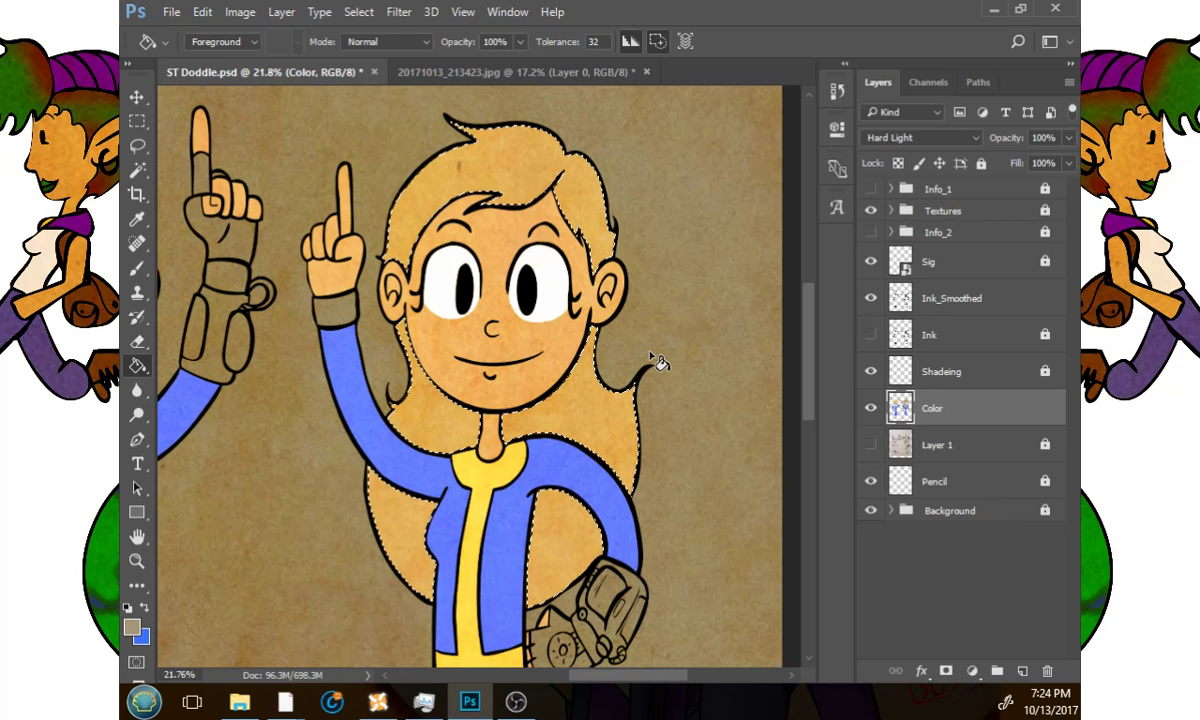
Try the slightly warmer tan a49278 as the foreground colour for the girl's hair.
click(132, 627)
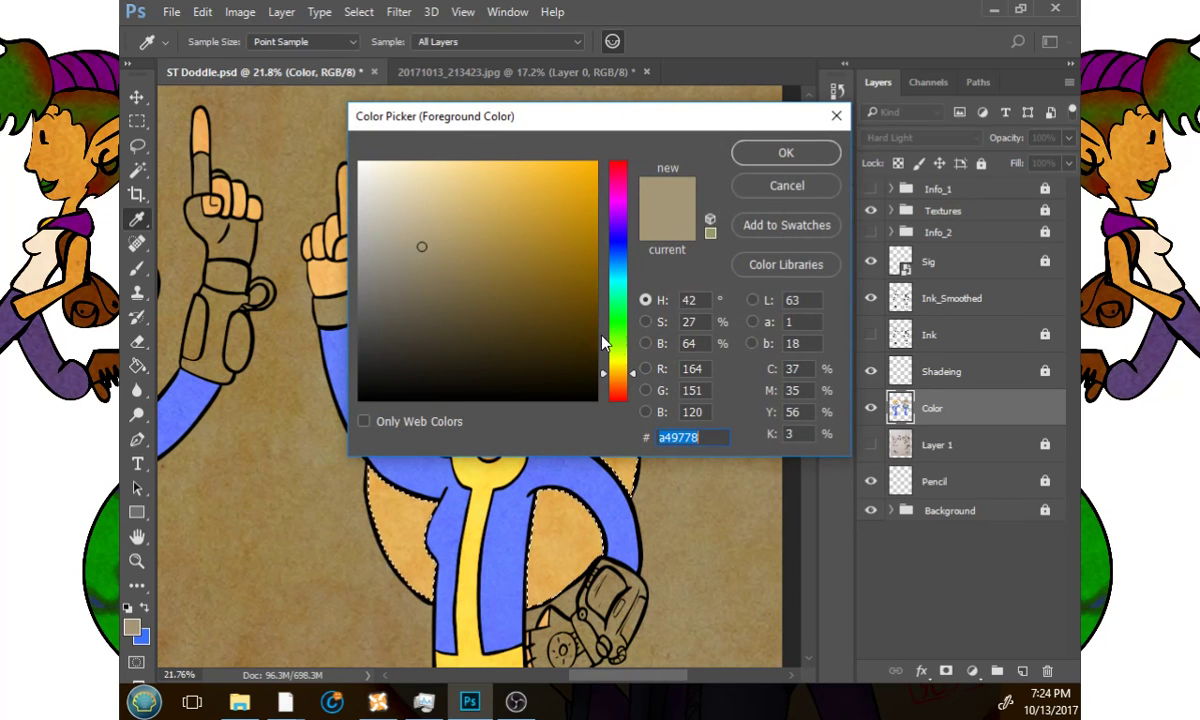
drag(633, 375, 633, 385)
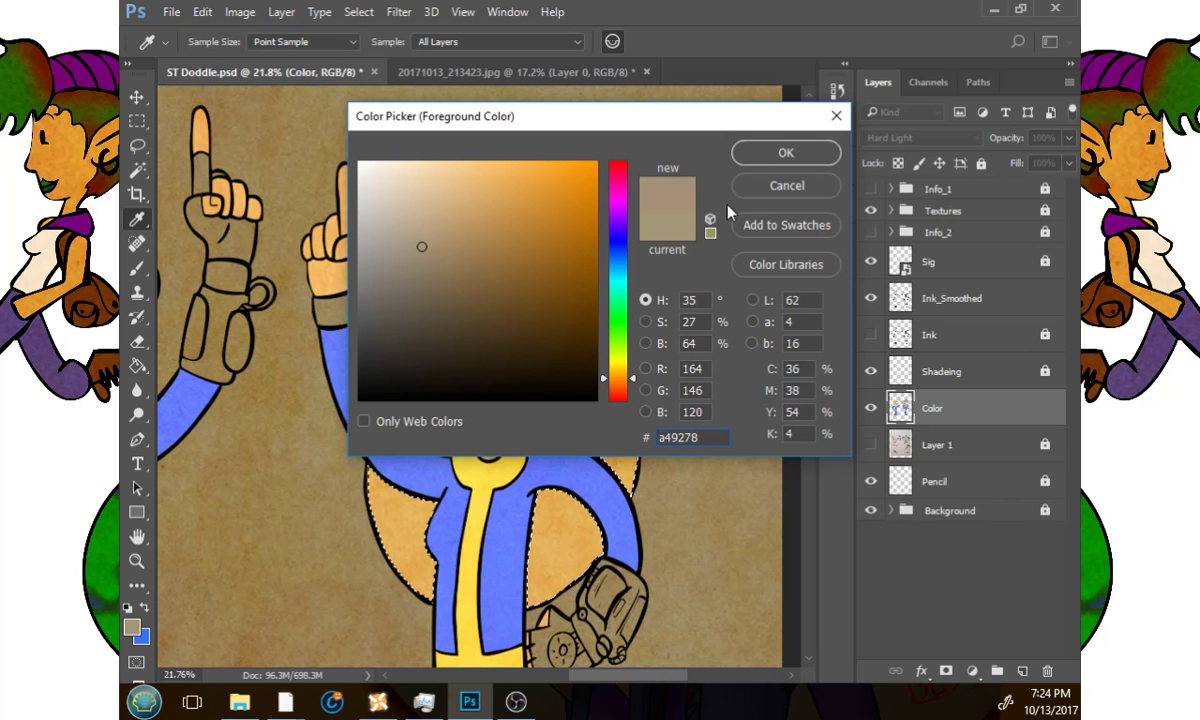
click(775, 160)
key(g)
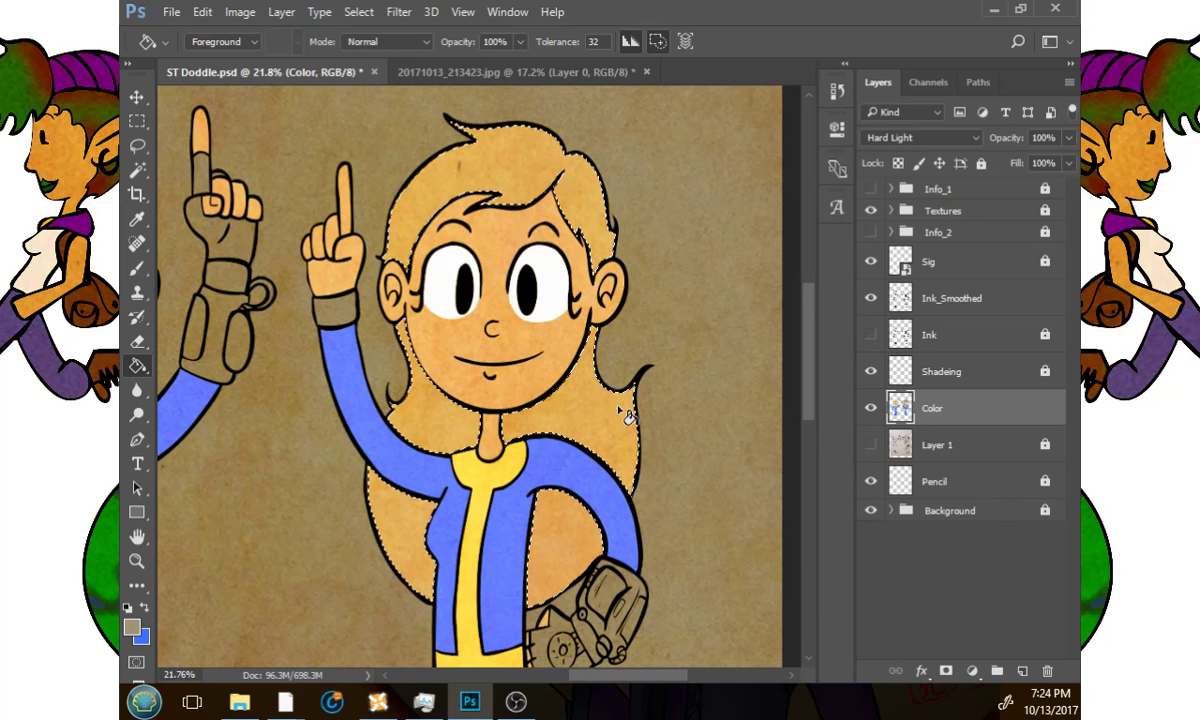
Try the reddish brown b57156 as the foreground colour and fill the sections of the girl's hair with it.
click(131, 627)
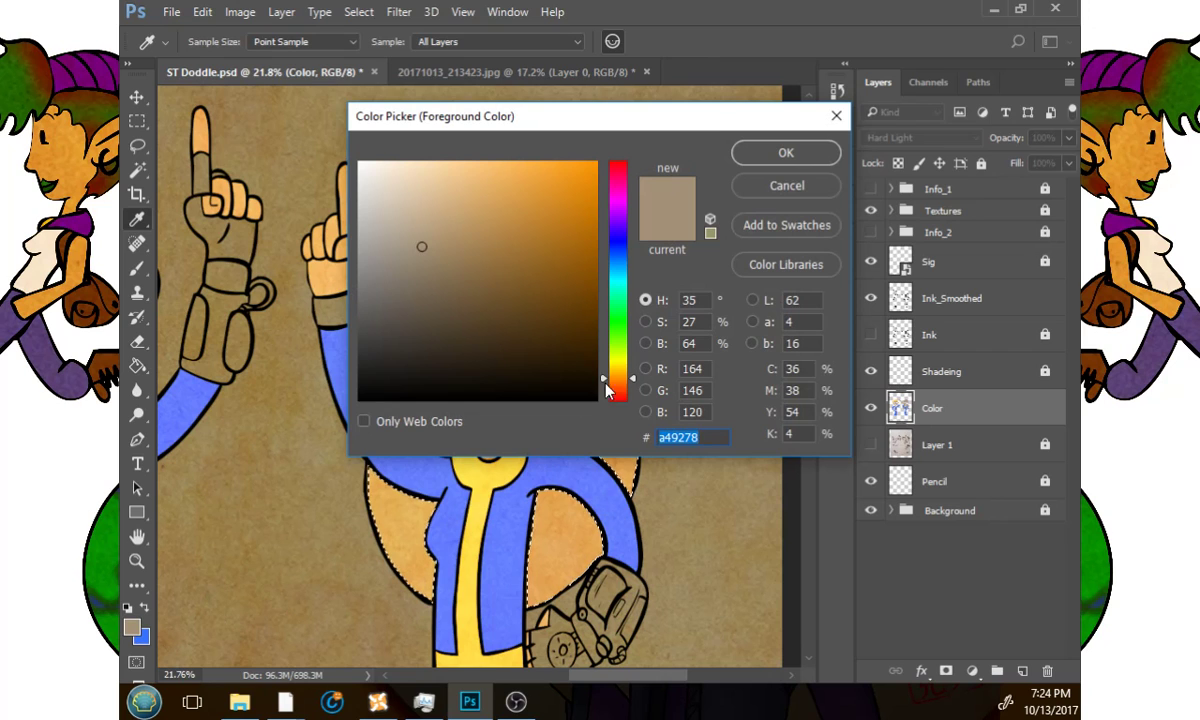
drag(618, 380, 631, 389)
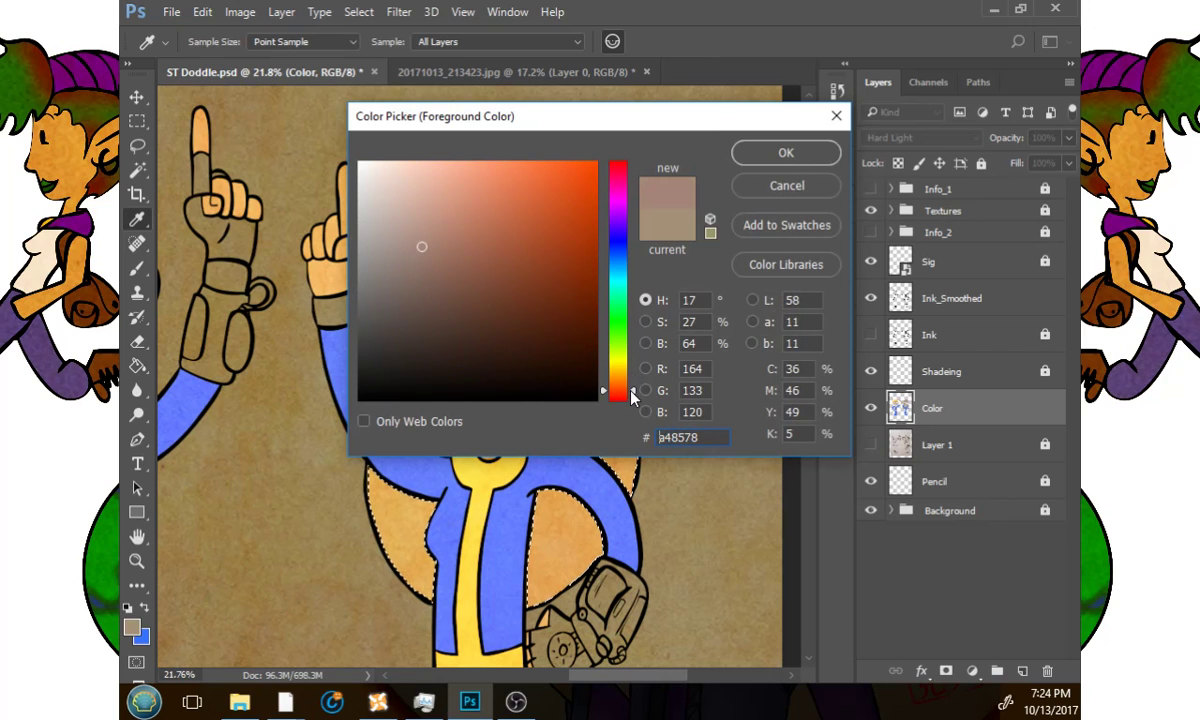
mouse_move(490, 262)
mouse_down()
mouse_move(514, 225)
mouse_move(484, 230)
mouse_up()
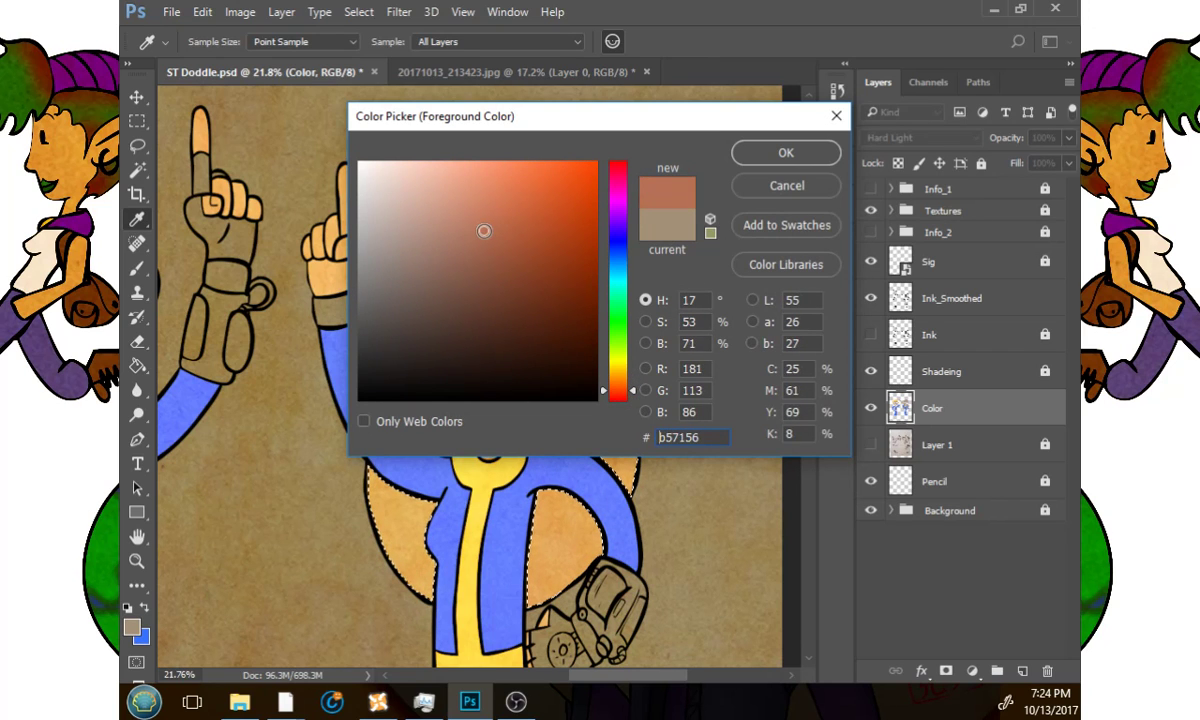
click(755, 155)
key(g)
click(590, 450)
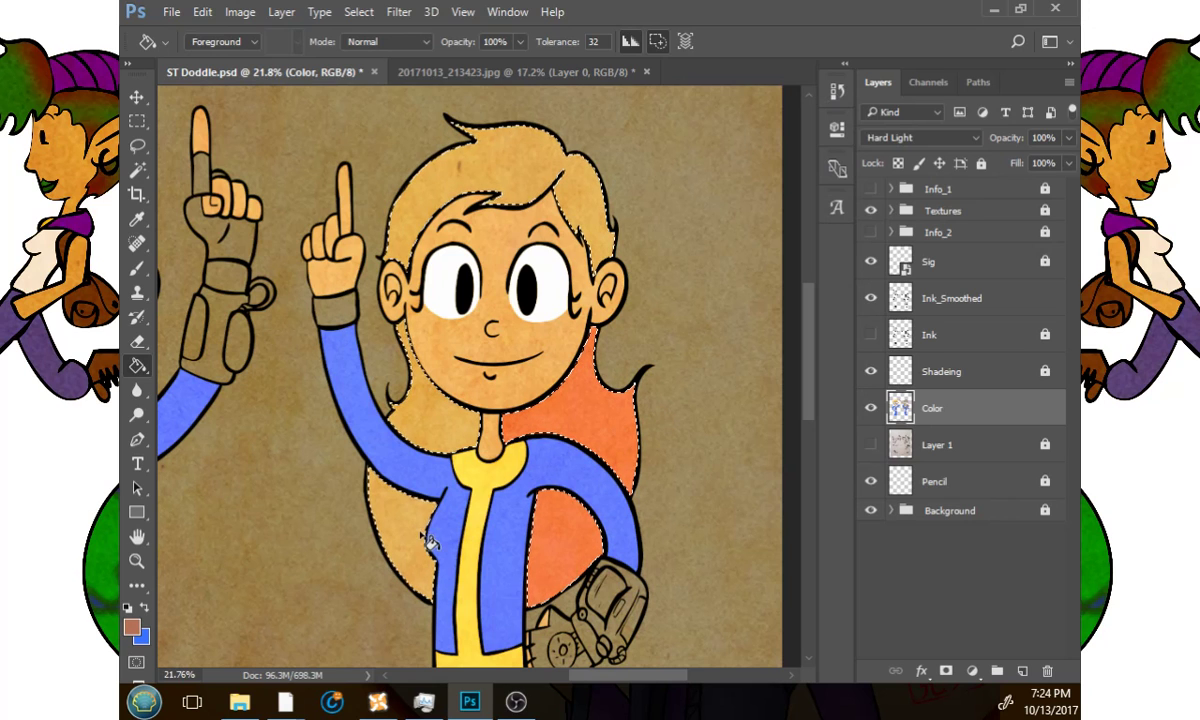
click(454, 204)
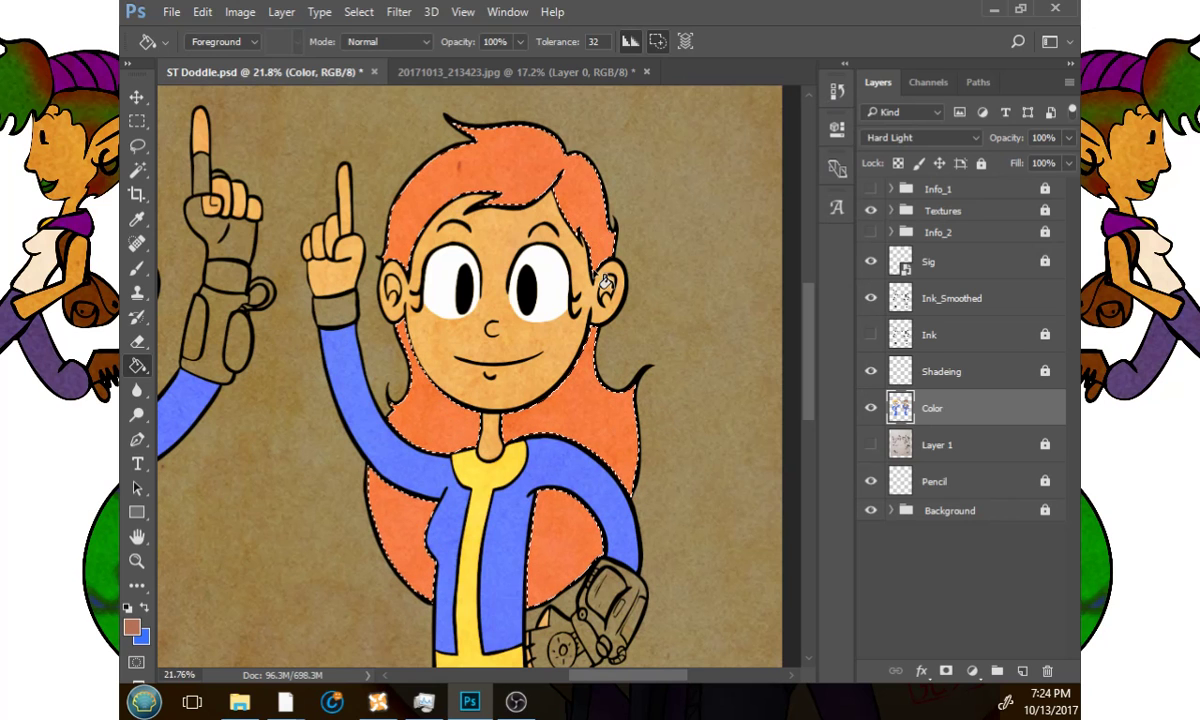
Try the less saturated reddish tan b47d67 as the foreground colour for the girl's hair.
drag(495, 425, 525, 410)
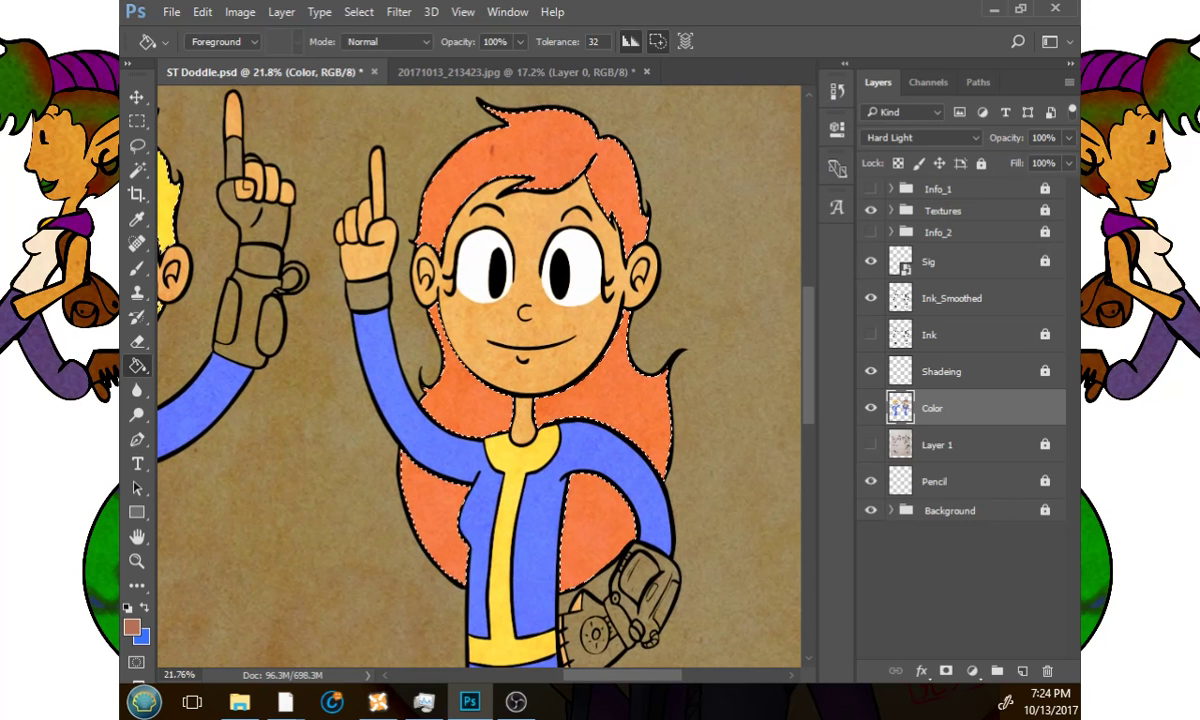
click(133, 628)
click(460, 231)
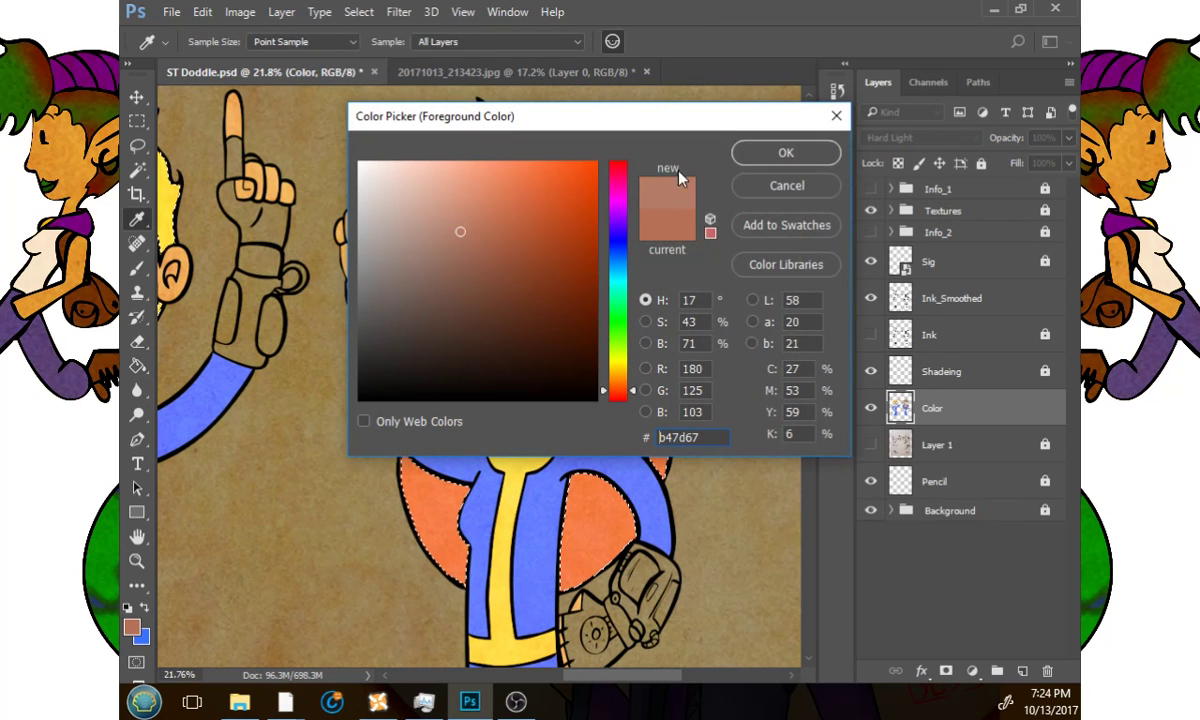
click(786, 152)
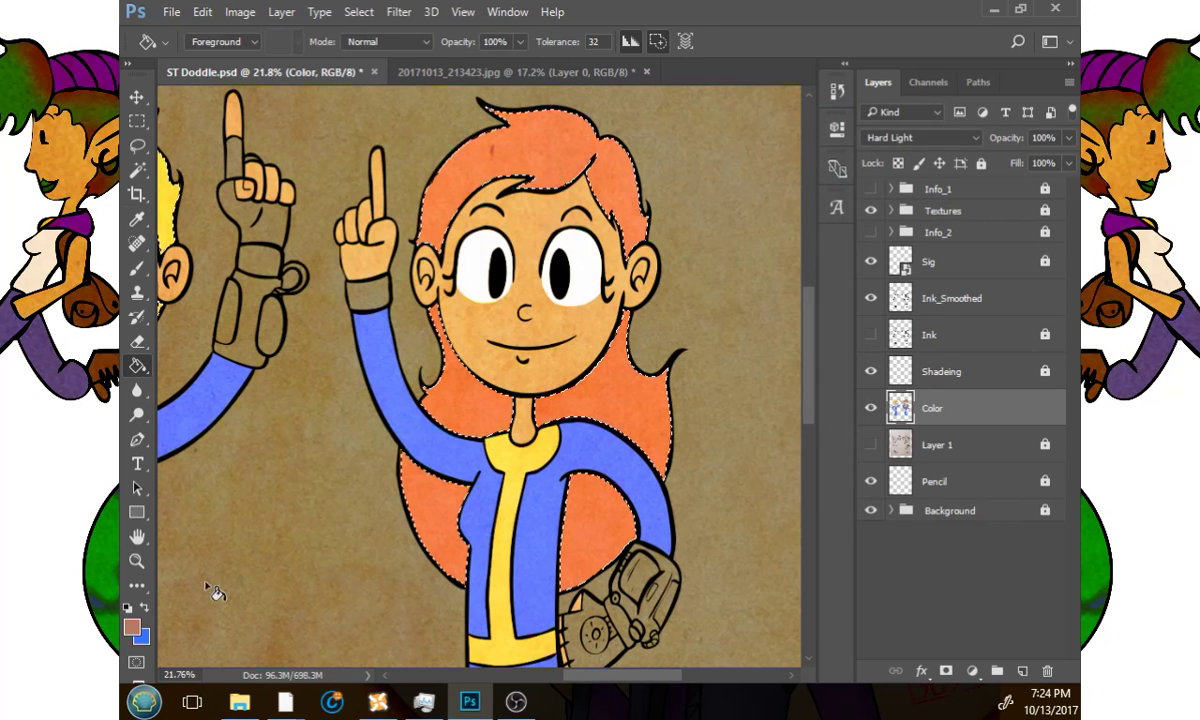
Shift the foreground colour to the more orange tan b48b67 and fill all sections of the girl's selected hair with it.
key(i)
click(131, 626)
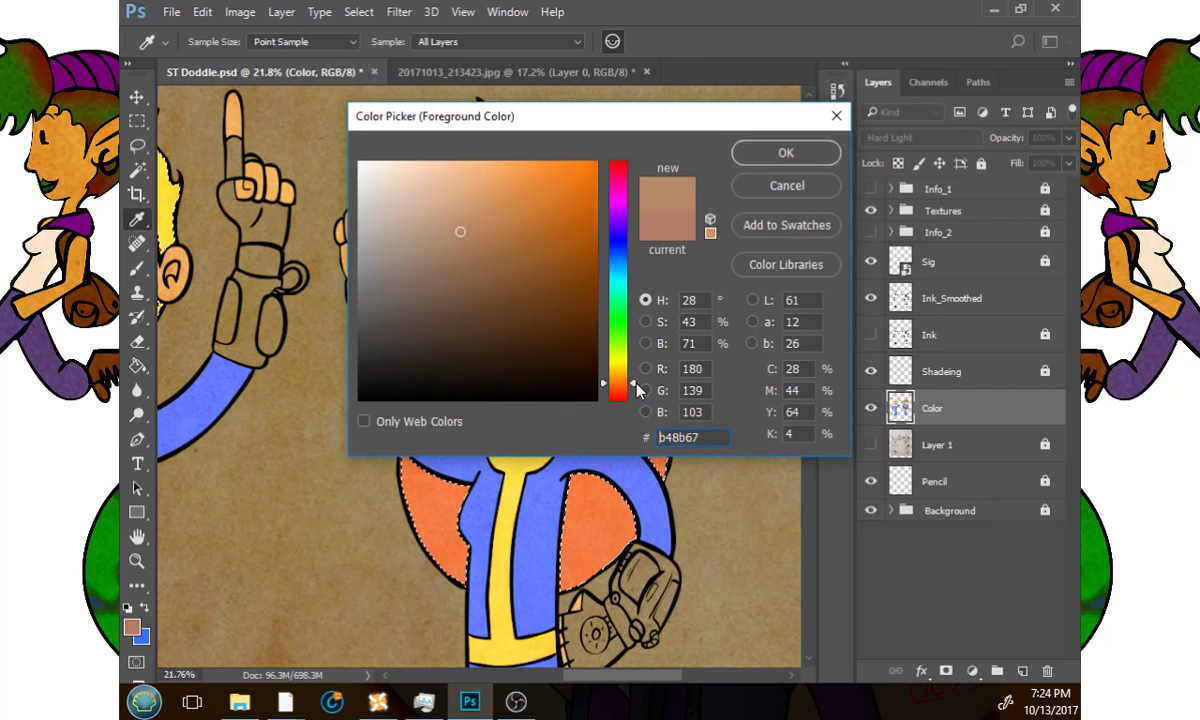
click(786, 152)
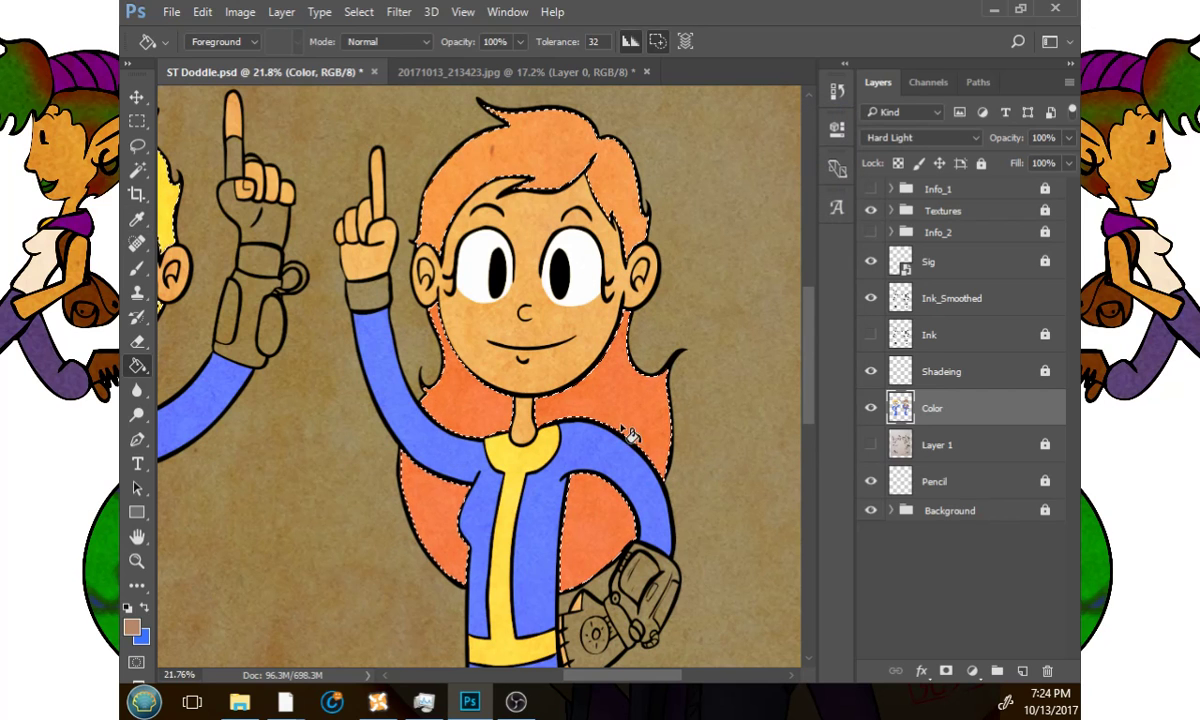
click(579, 398)
click(484, 400)
click(440, 520)
click(572, 506)
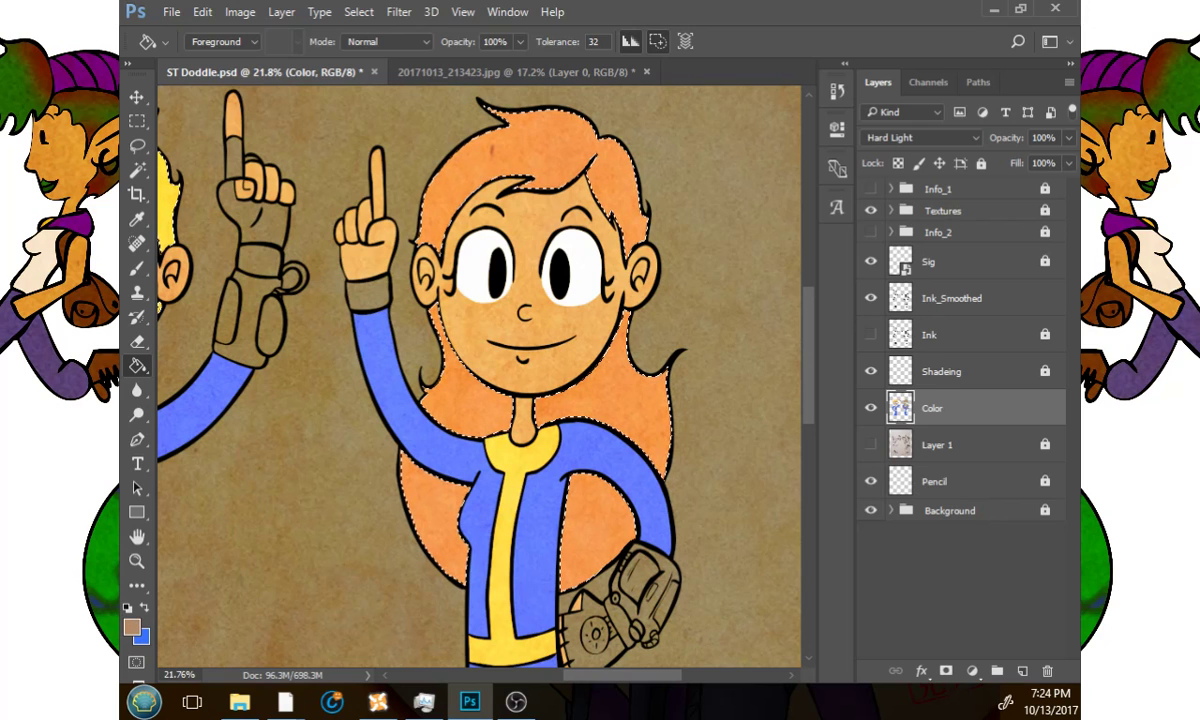
key(ctrl+d)
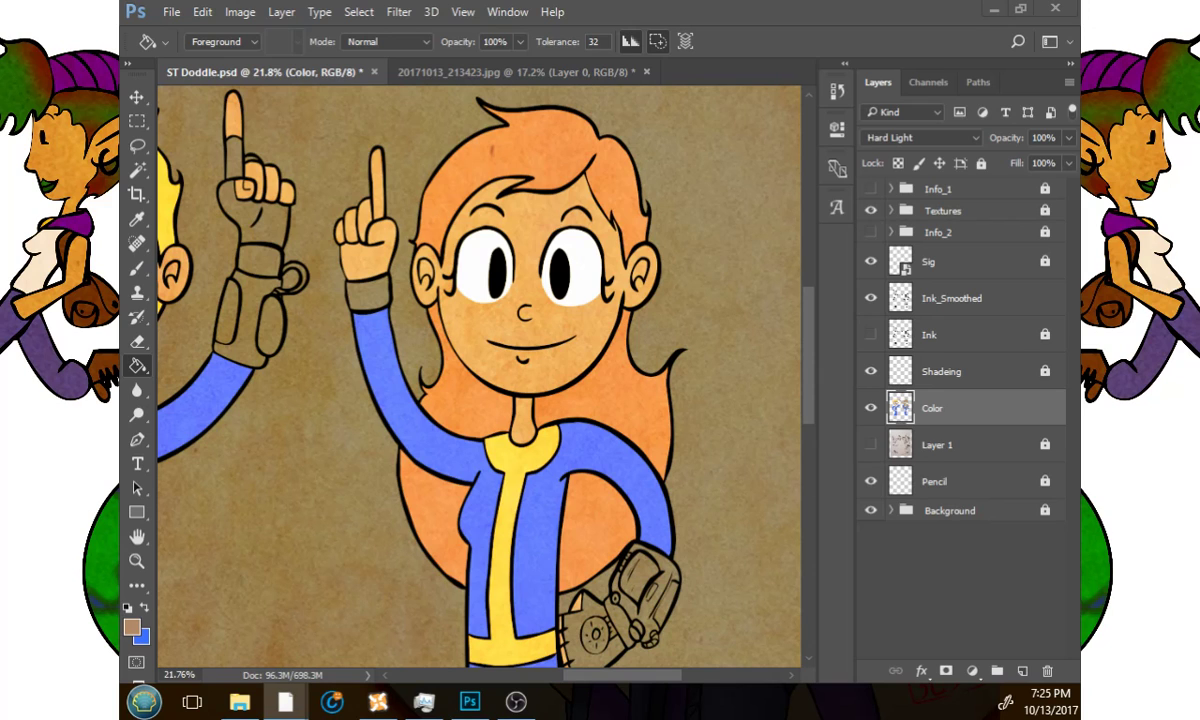
click(488, 276)
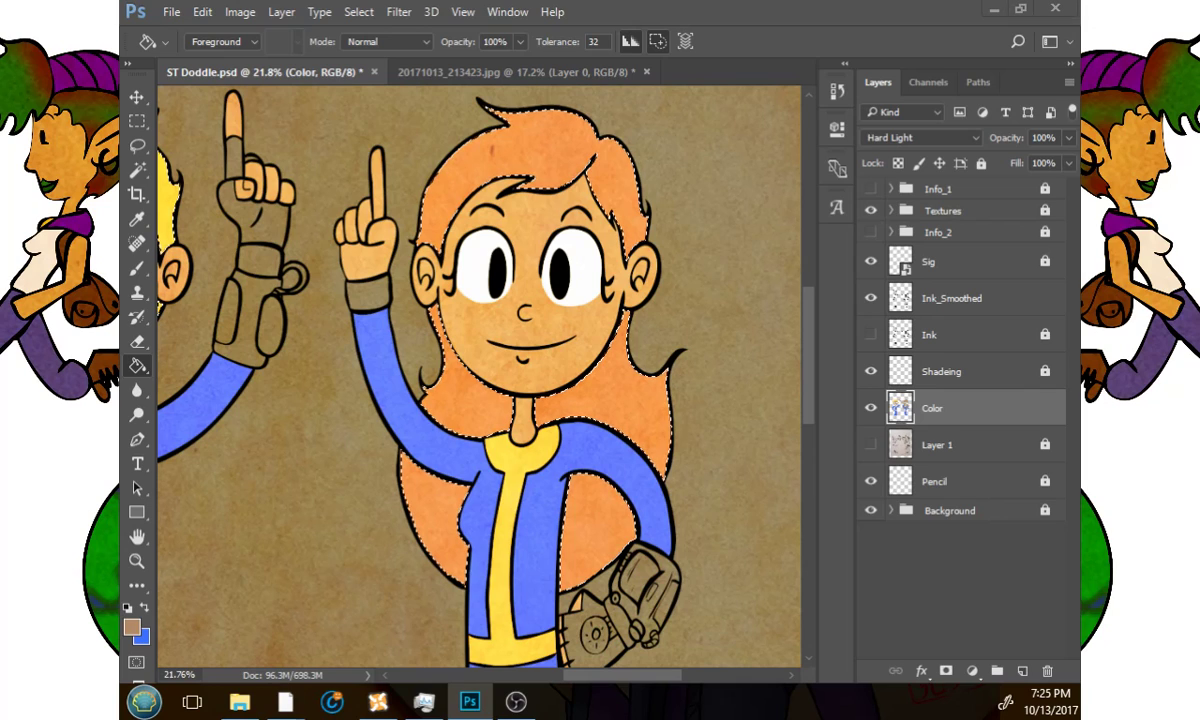
key(ctrl+d)
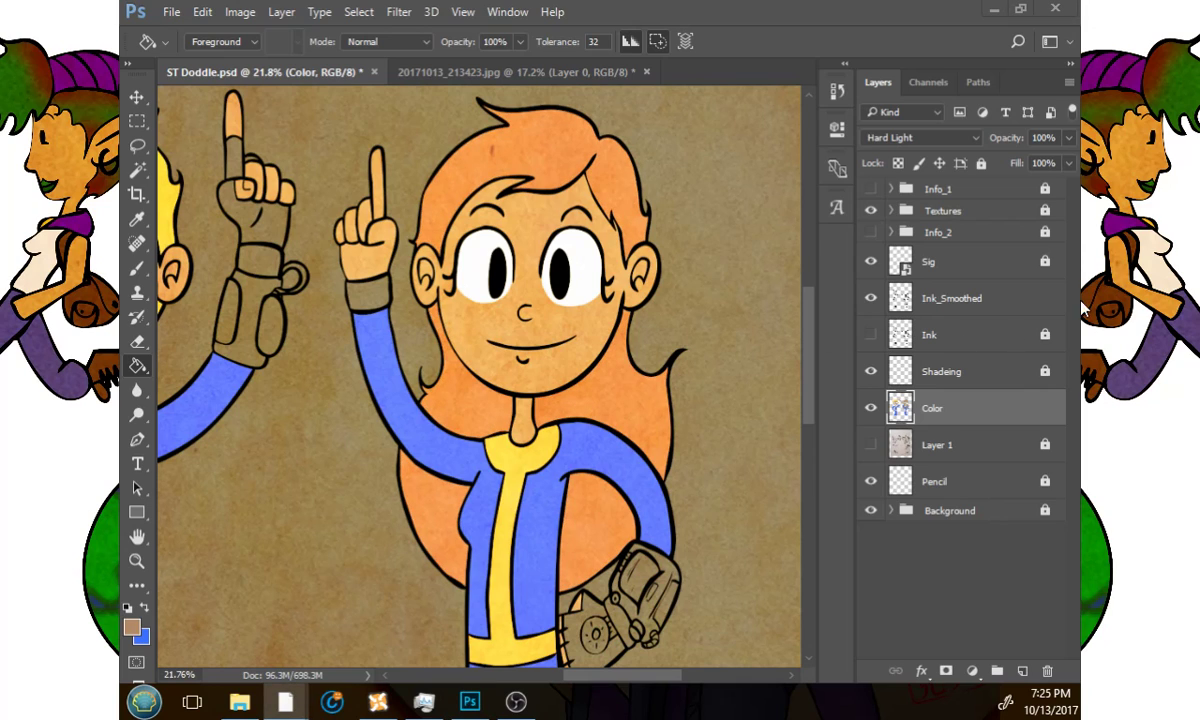
click(621, 295)
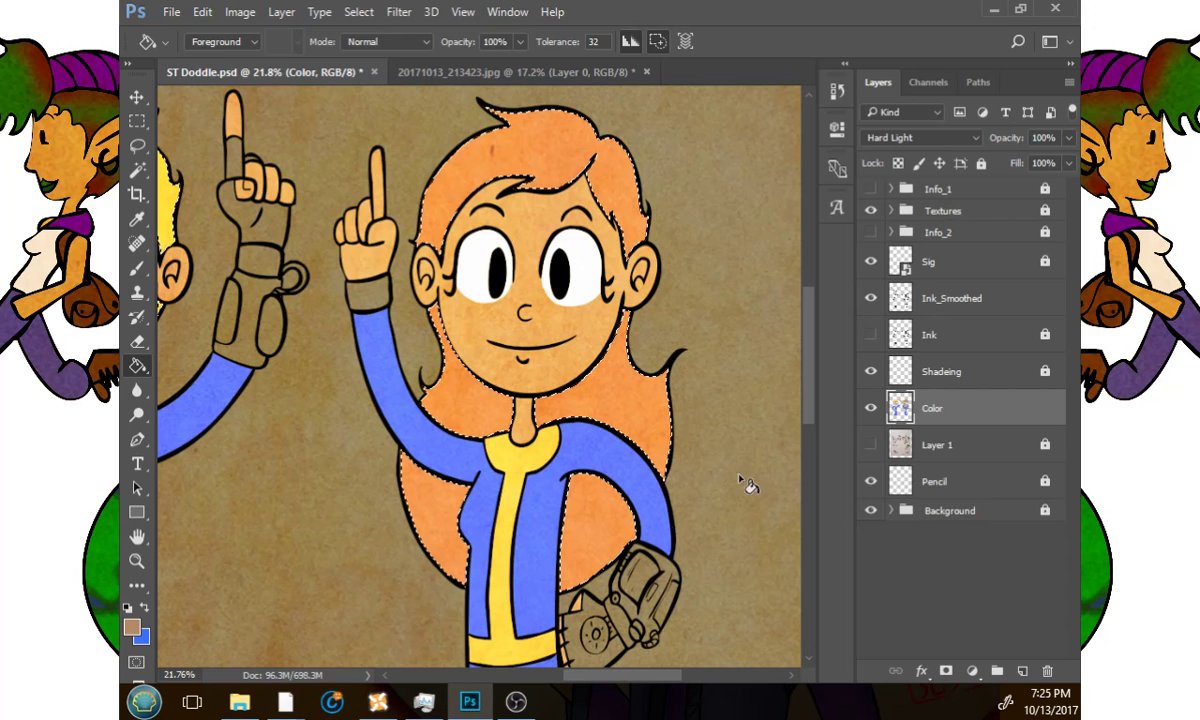
Try the darker red-brown ac563c on the girl's back hair above her bent arm.
click(131, 627)
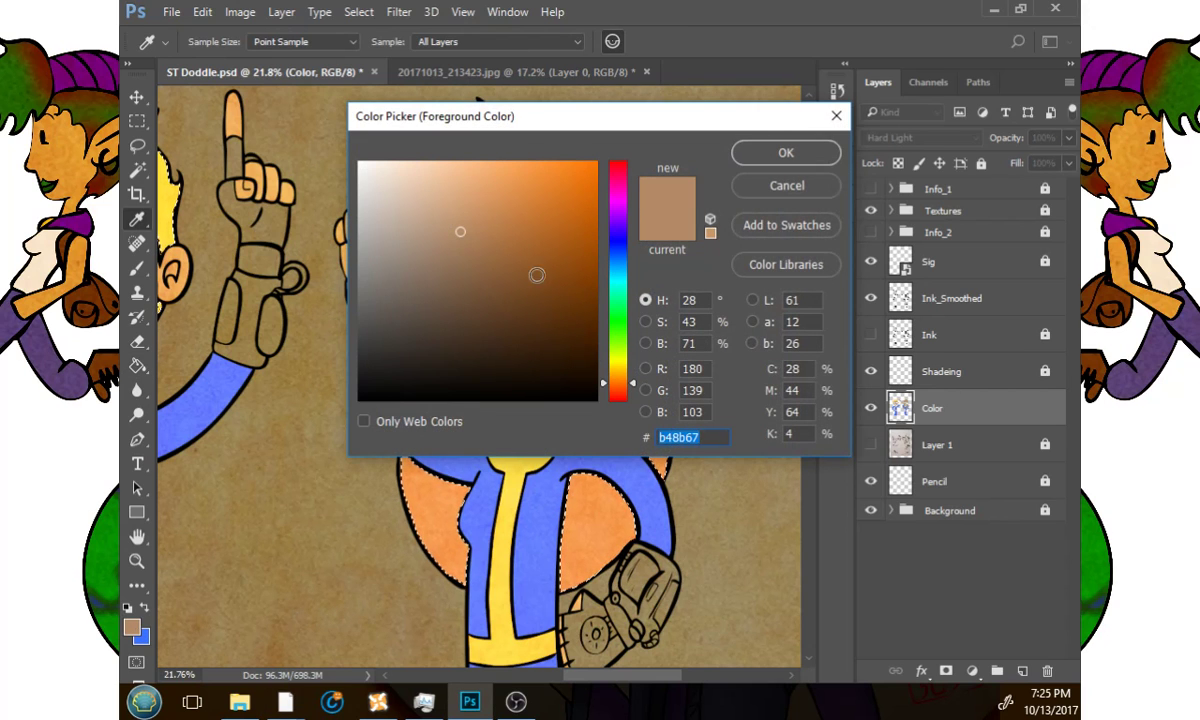
click(514, 239)
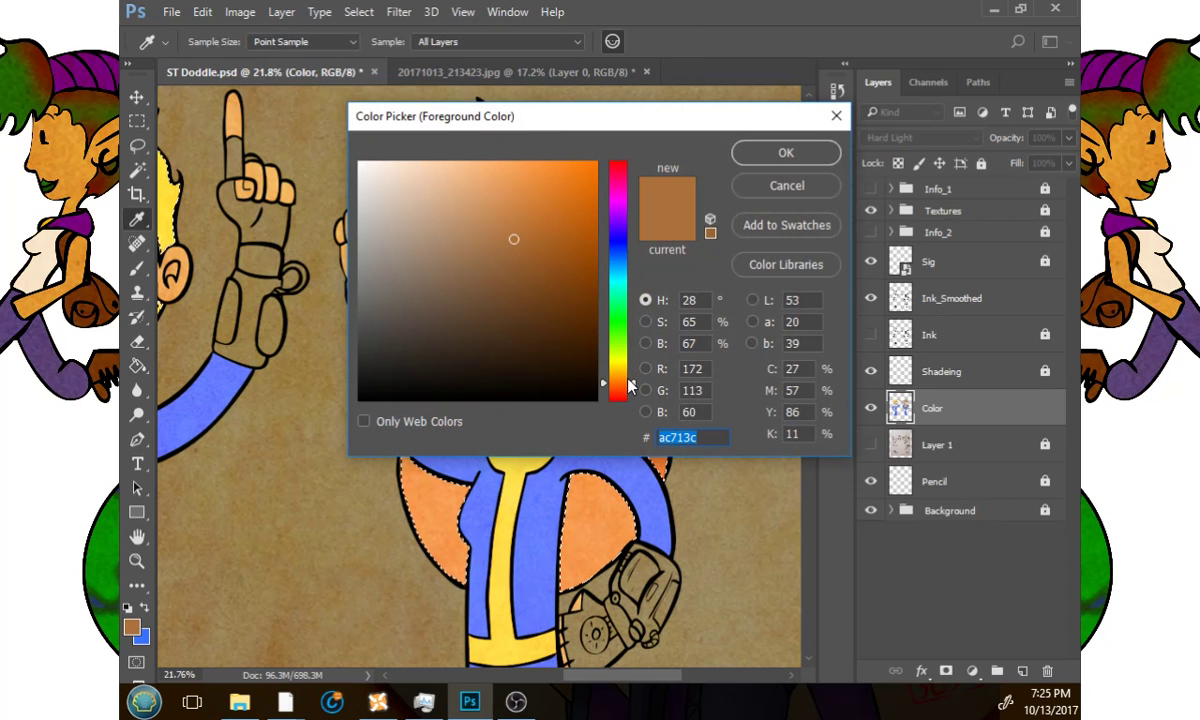
mouse_move(633, 384)
mouse_down()
mouse_move(634, 172)
mouse_move(628, 394)
mouse_up()
click(770, 153)
key(g)
click(587, 404)
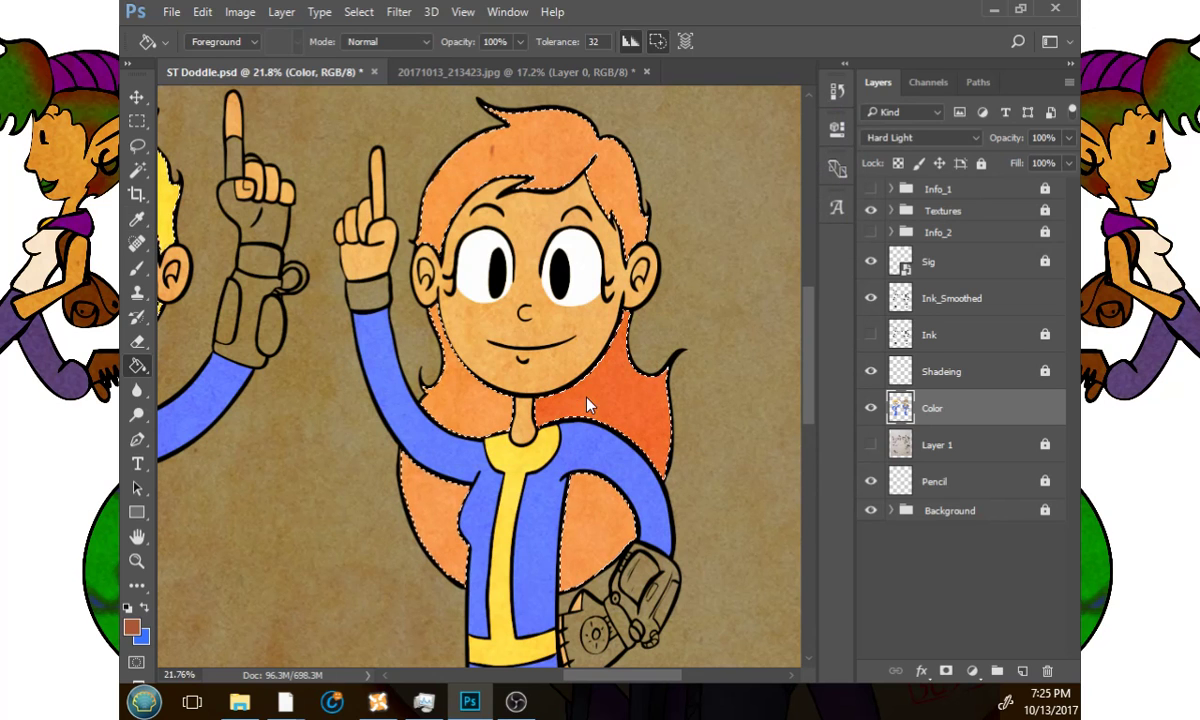
Set the foreground colour to the saturated orange-brown b56022 and fill the girl's back hair above her bent arm.
click(131, 627)
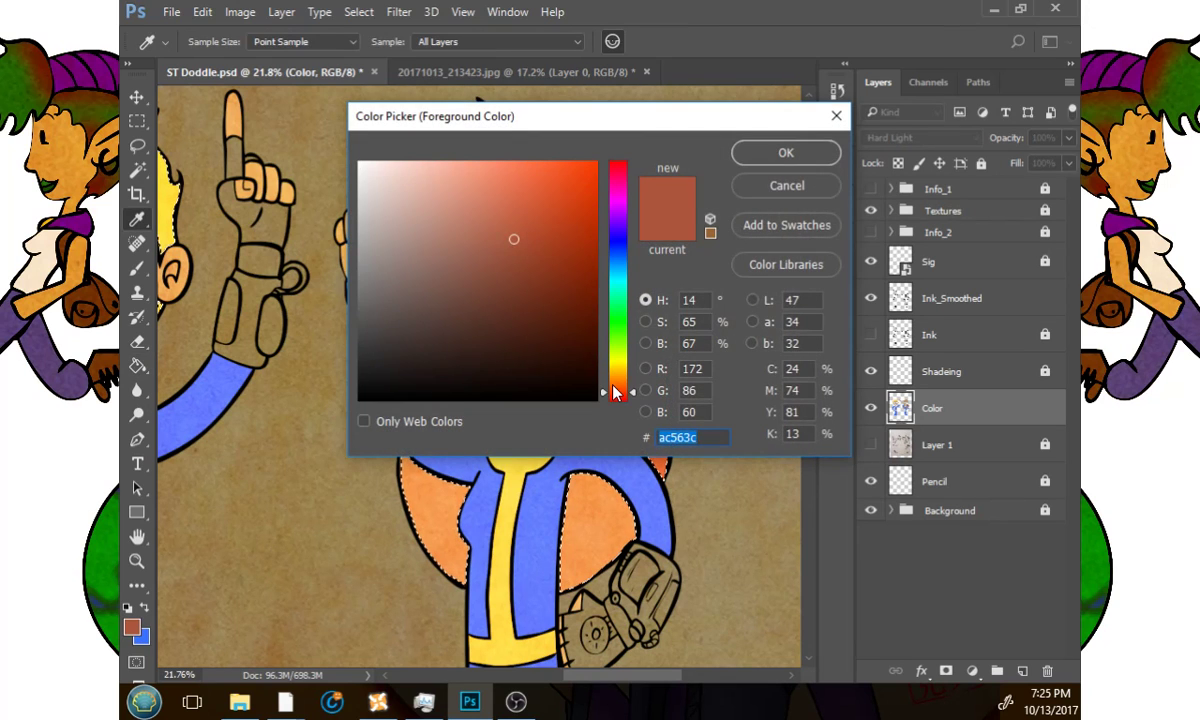
drag(614, 389, 620, 376)
drag(590, 229, 552, 231)
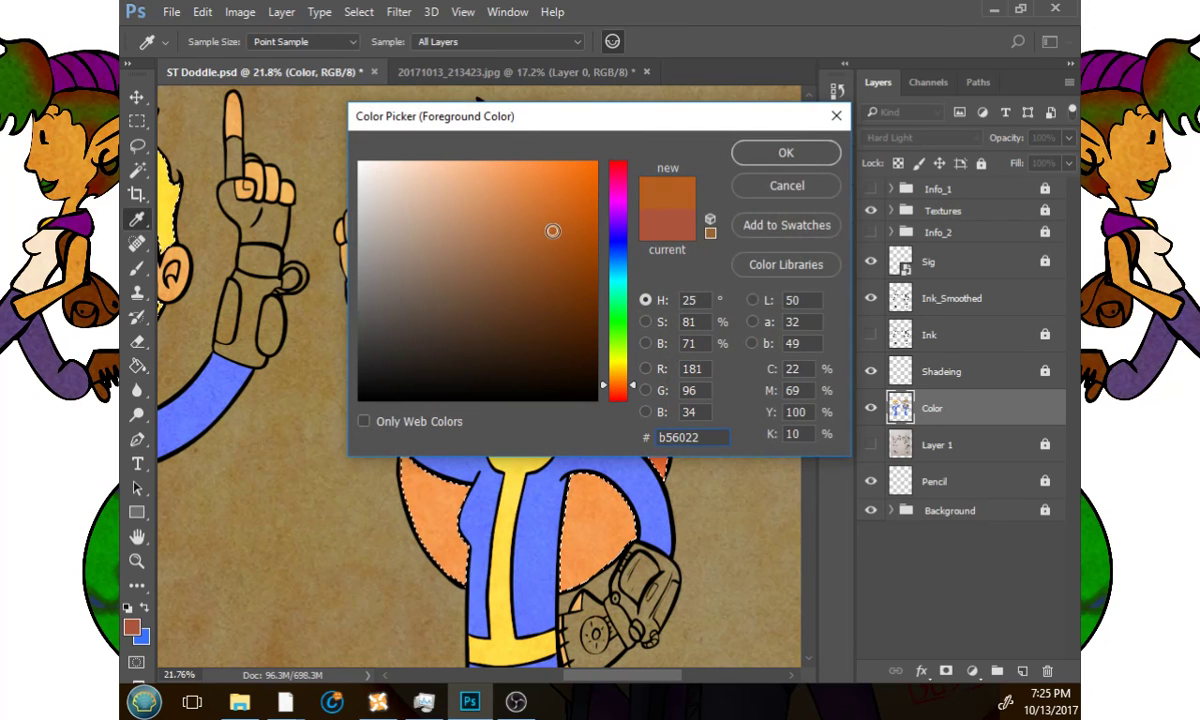
click(786, 152)
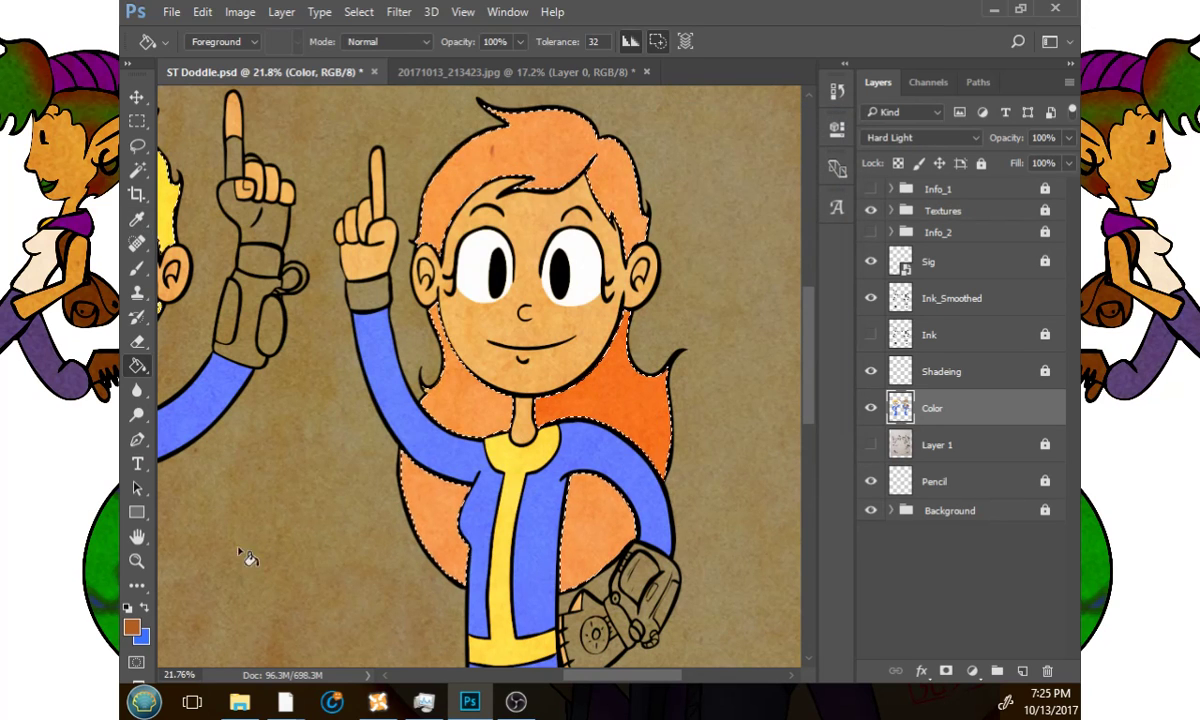
click(131, 628)
click(790, 183)
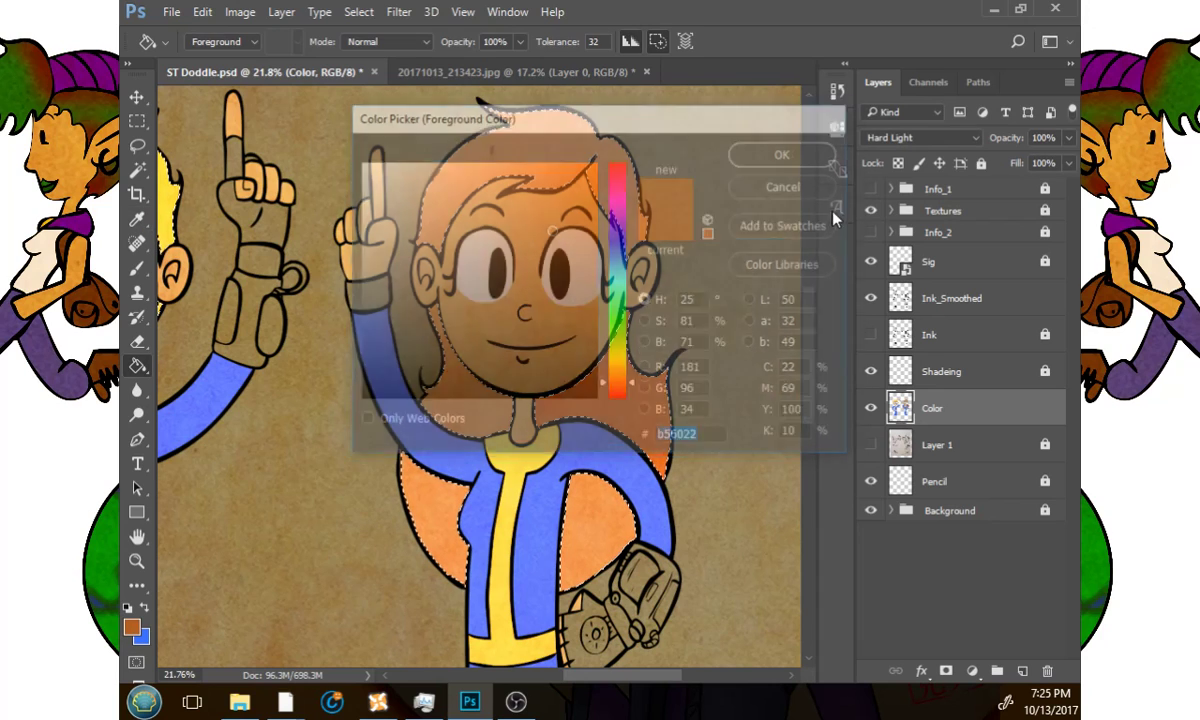
Show the Info_2 and Info_1 layer groups and sample the orange ff9833 from the colour wheel as the foreground colour.
click(870, 232)
drag(790, 209, 684, 425)
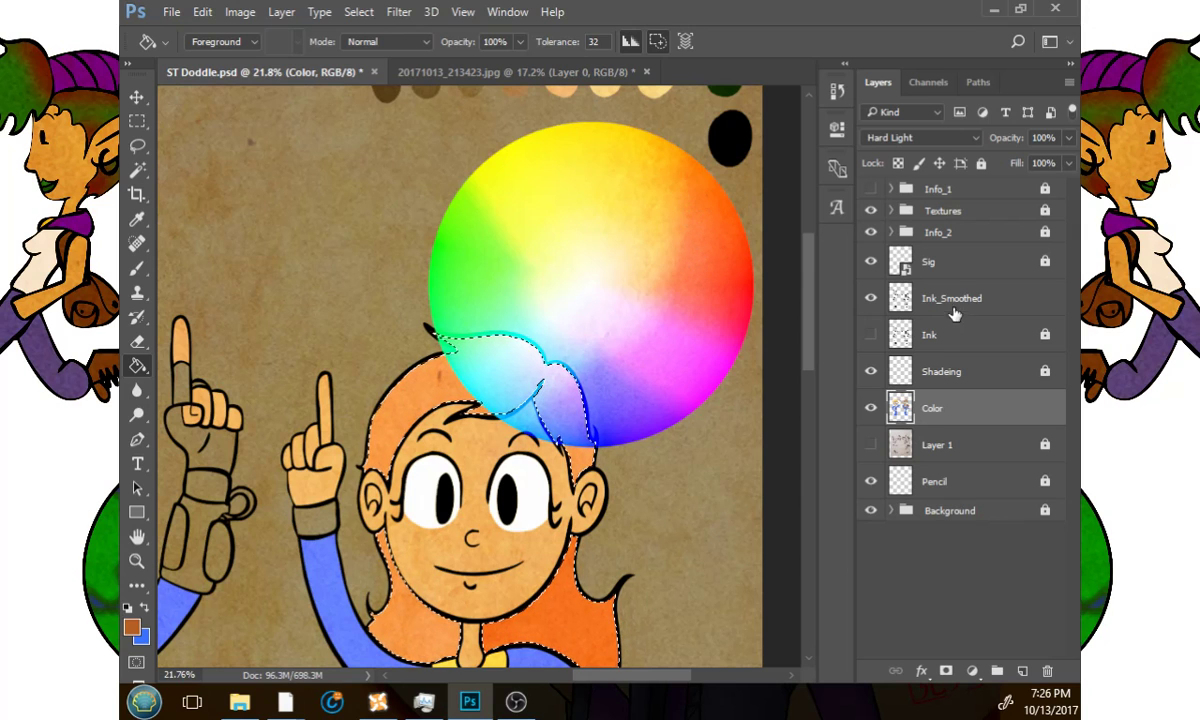
click(870, 189)
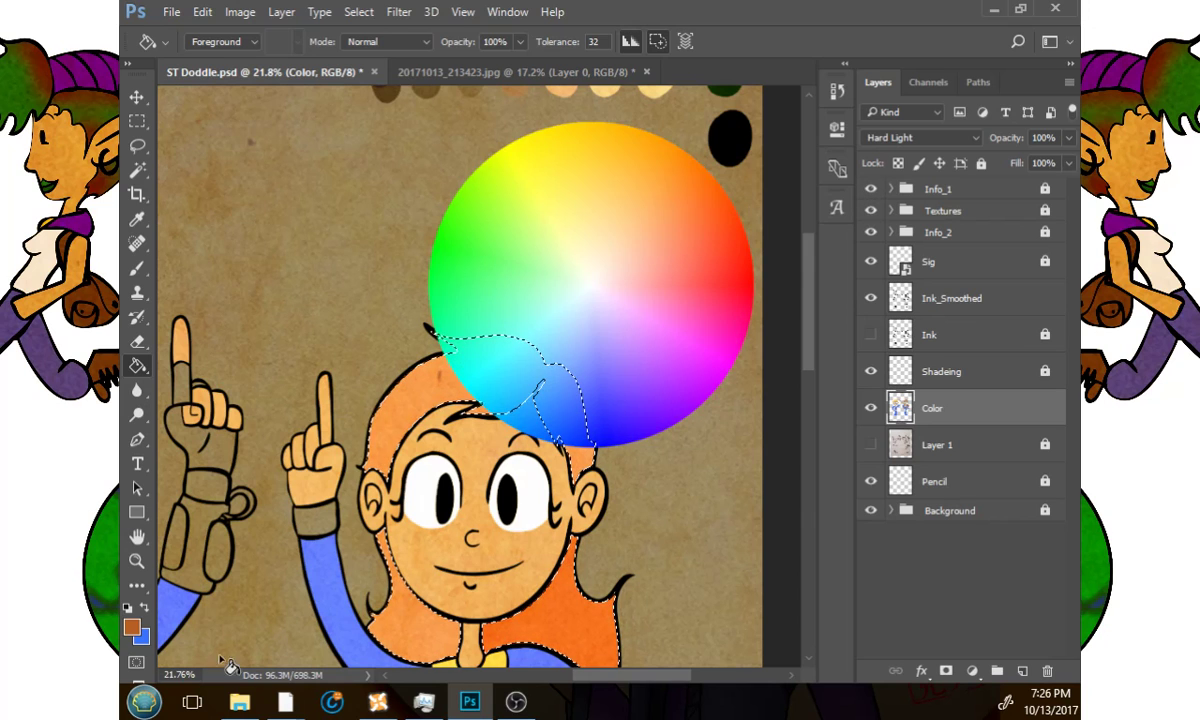
click(133, 629)
drag(712, 119, 683, 364)
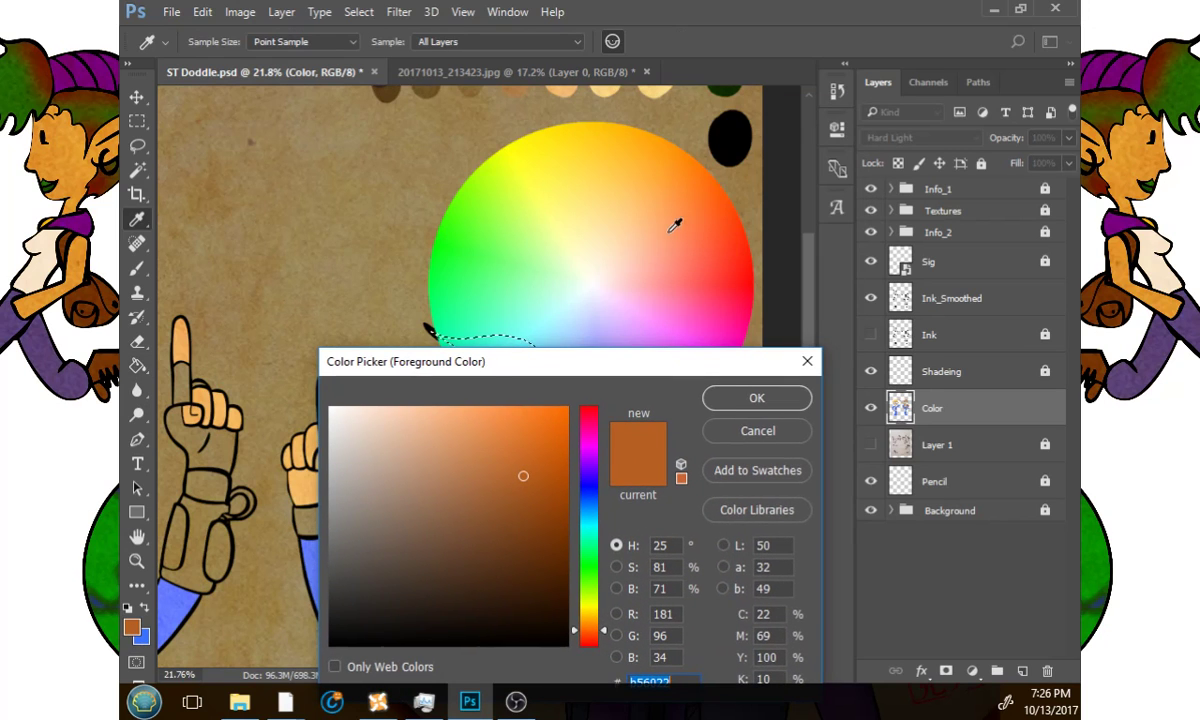
click(681, 177)
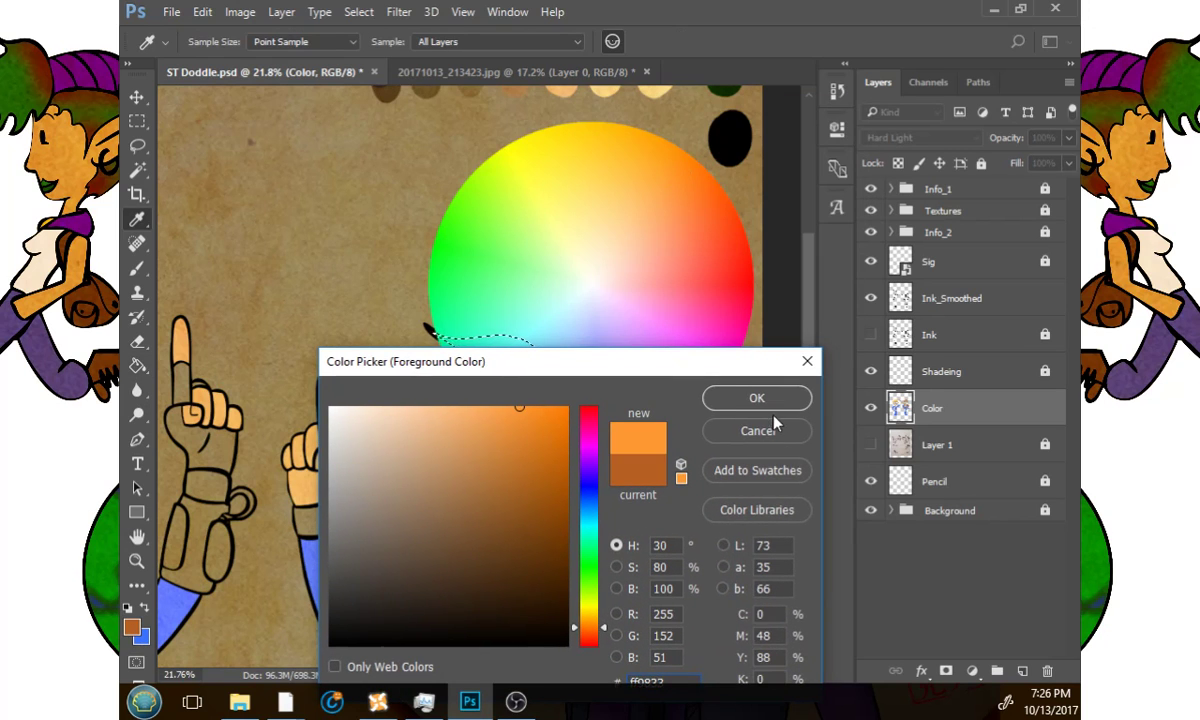
click(766, 399)
key(g)
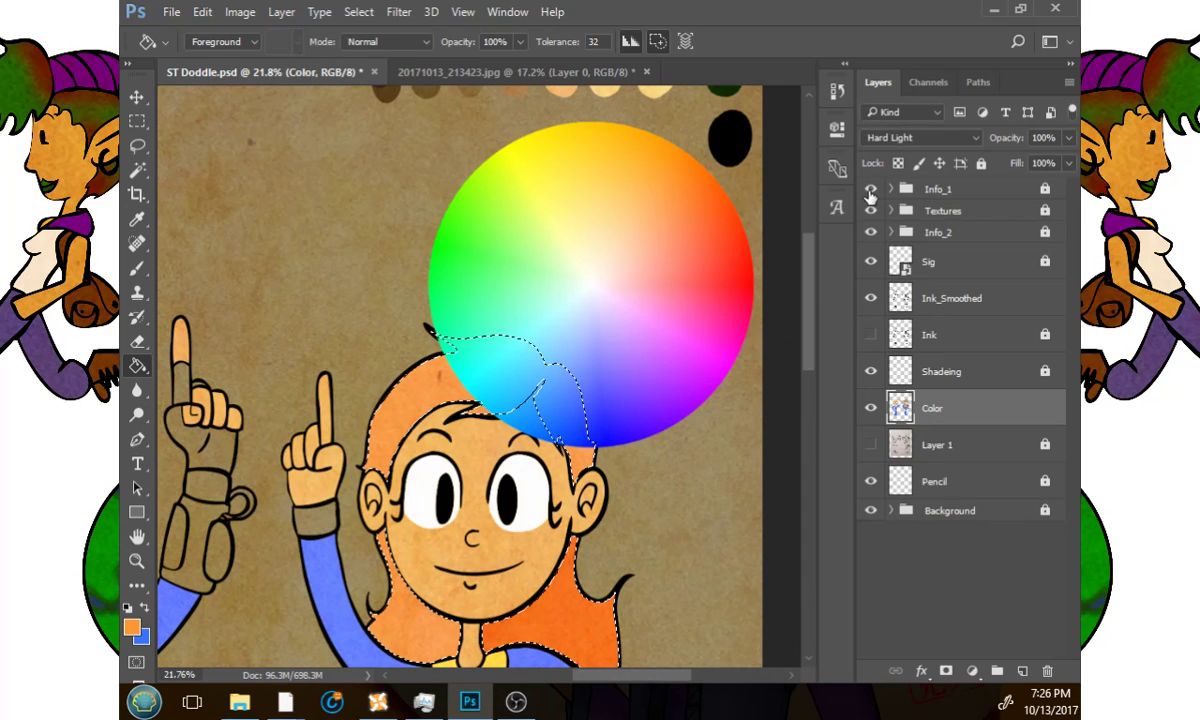
Hide the Info_1 and Info_2 groups and fill the top of the girl's hair with the sampled orange.
click(870, 189)
click(540, 405)
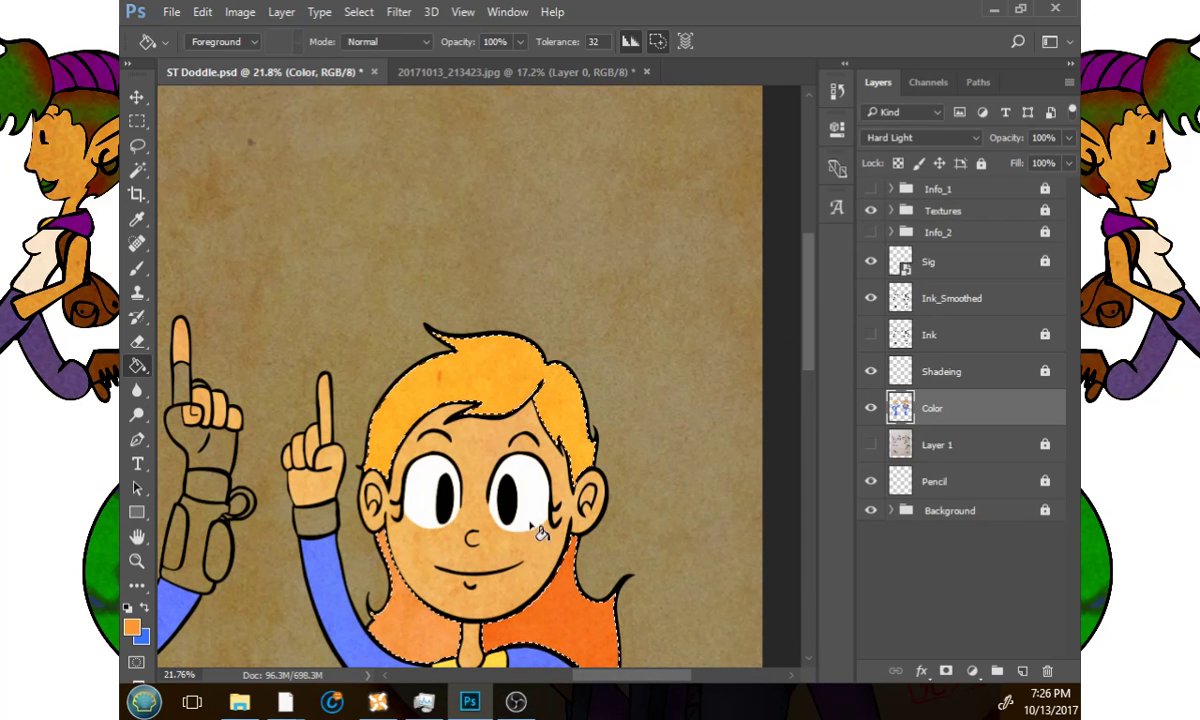
scroll(540, 532, down, 3)
Set the foreground colour to the redder orange ff8533 and fill the top of the girl's hair with it.
click(131, 626)
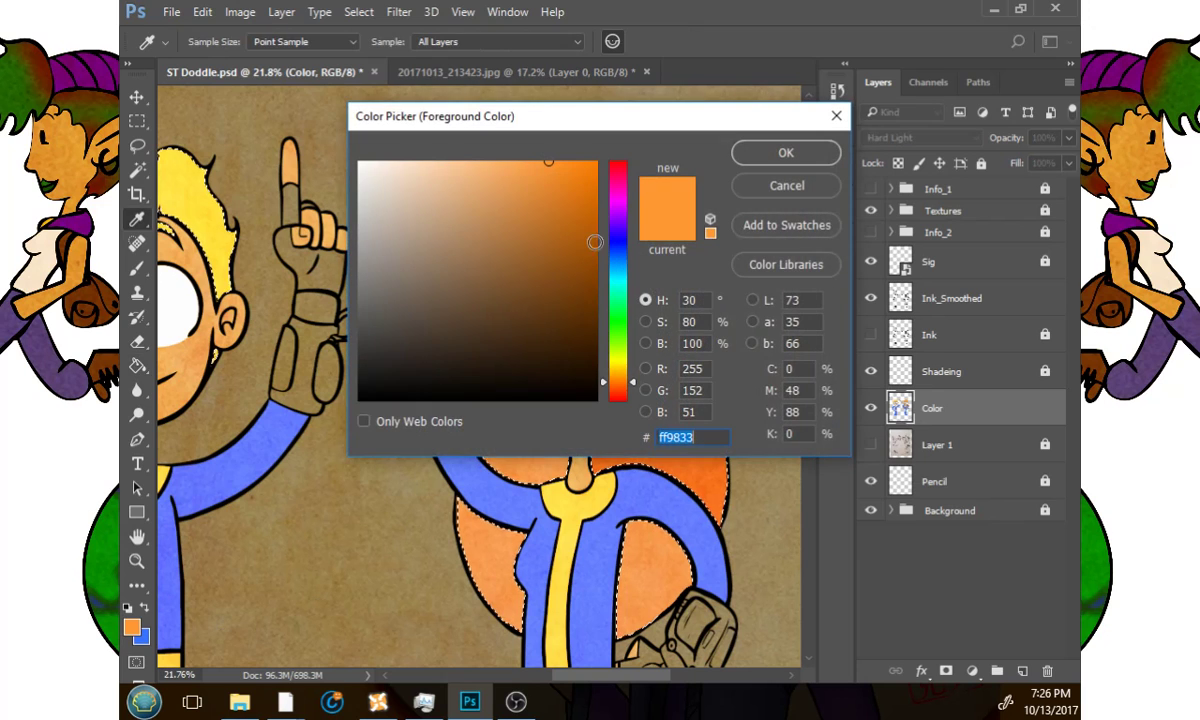
click(630, 390)
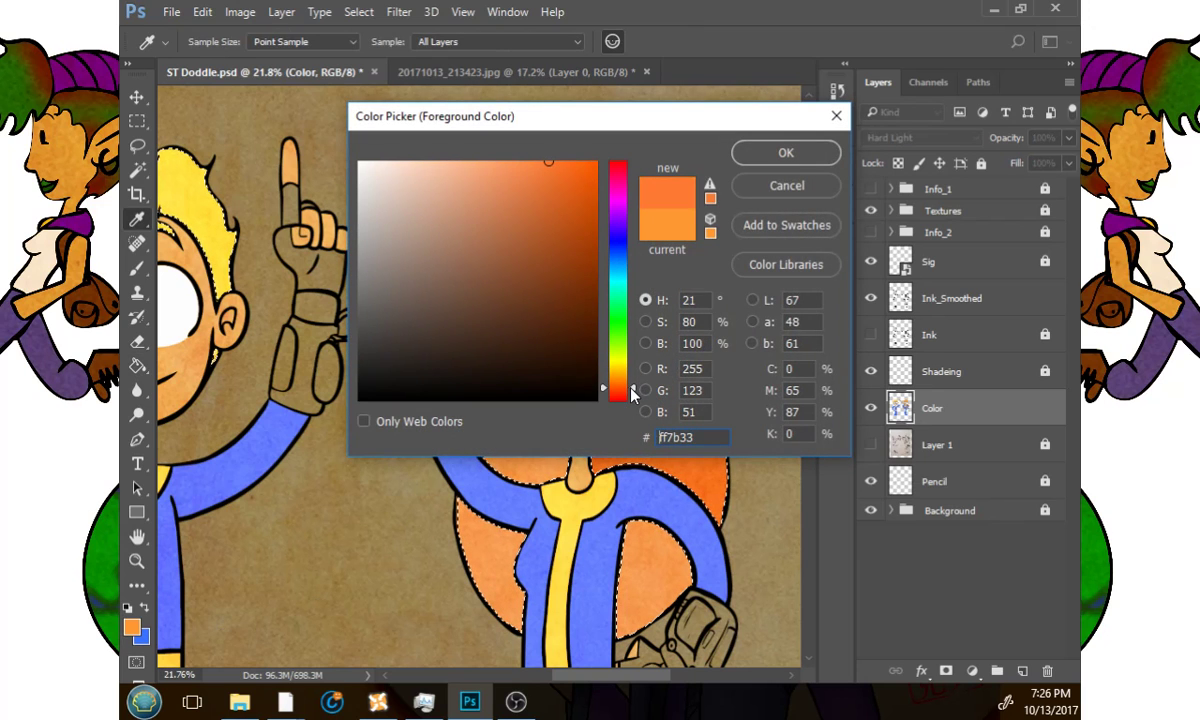
click(786, 152)
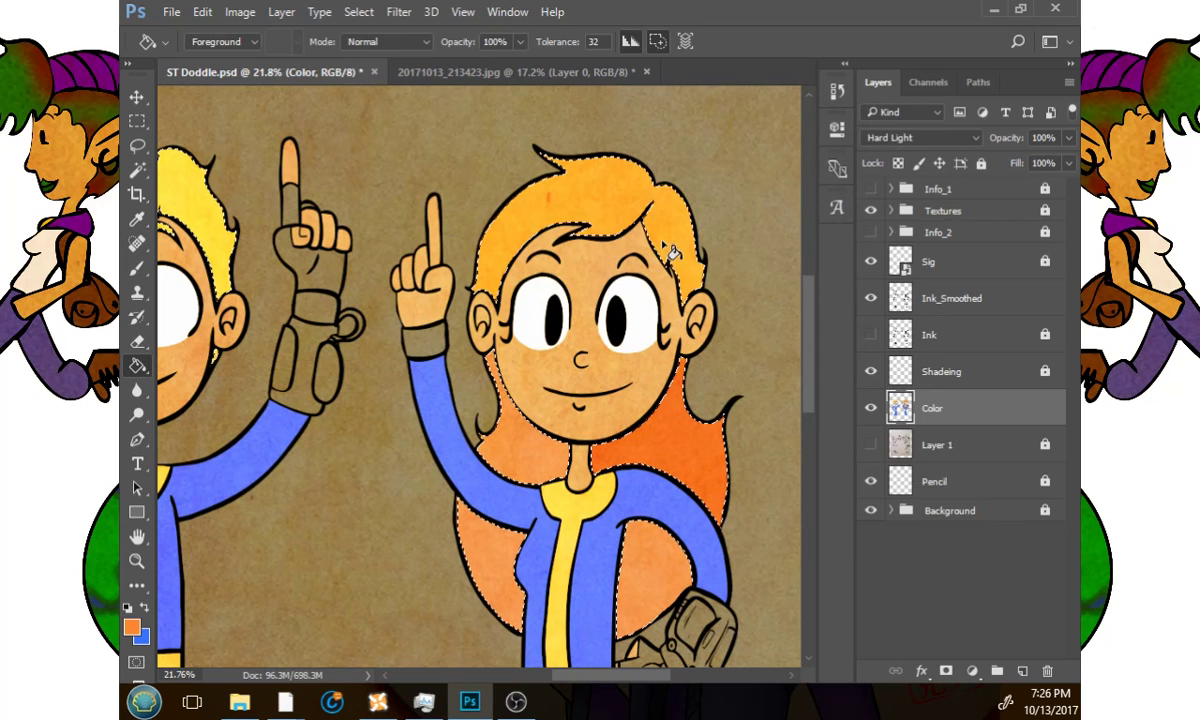
Pick a darker, muted brown of the same hue and fill every section of the girl's hair with it.
click(131, 626)
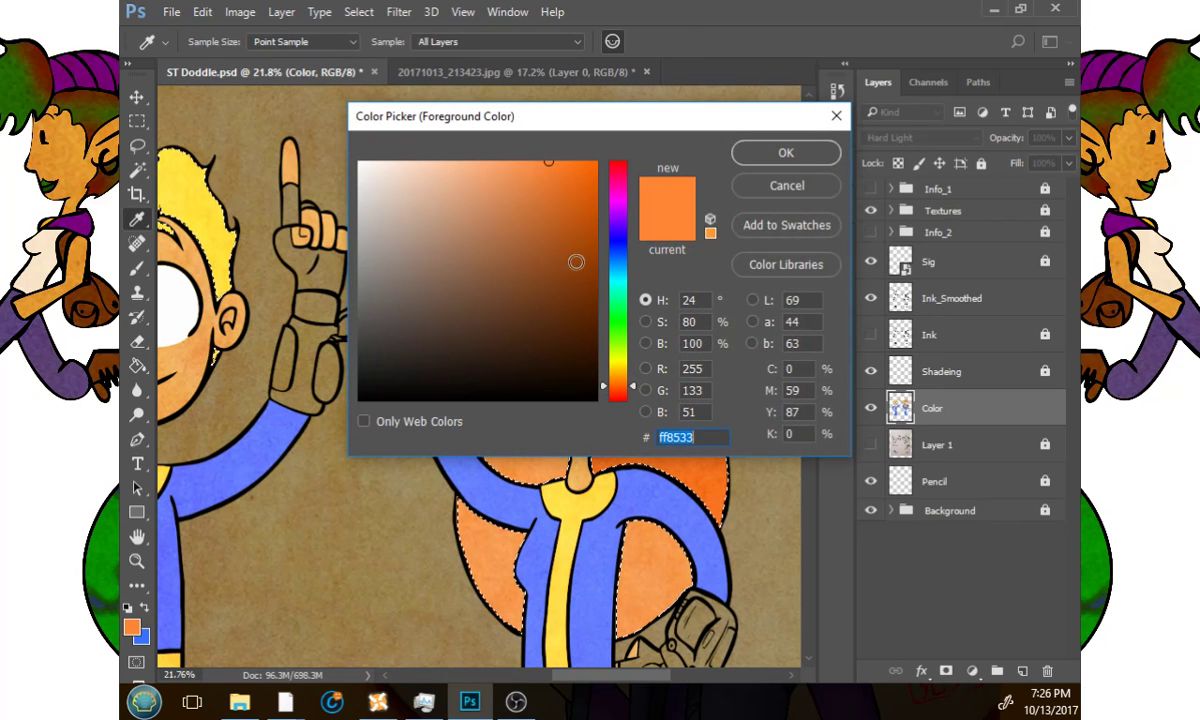
mouse_move(537, 174)
mouse_down()
mouse_move(477, 166)
mouse_move(445, 238)
mouse_move(500, 276)
mouse_move(502, 256)
mouse_move(519, 252)
mouse_up()
click(780, 152)
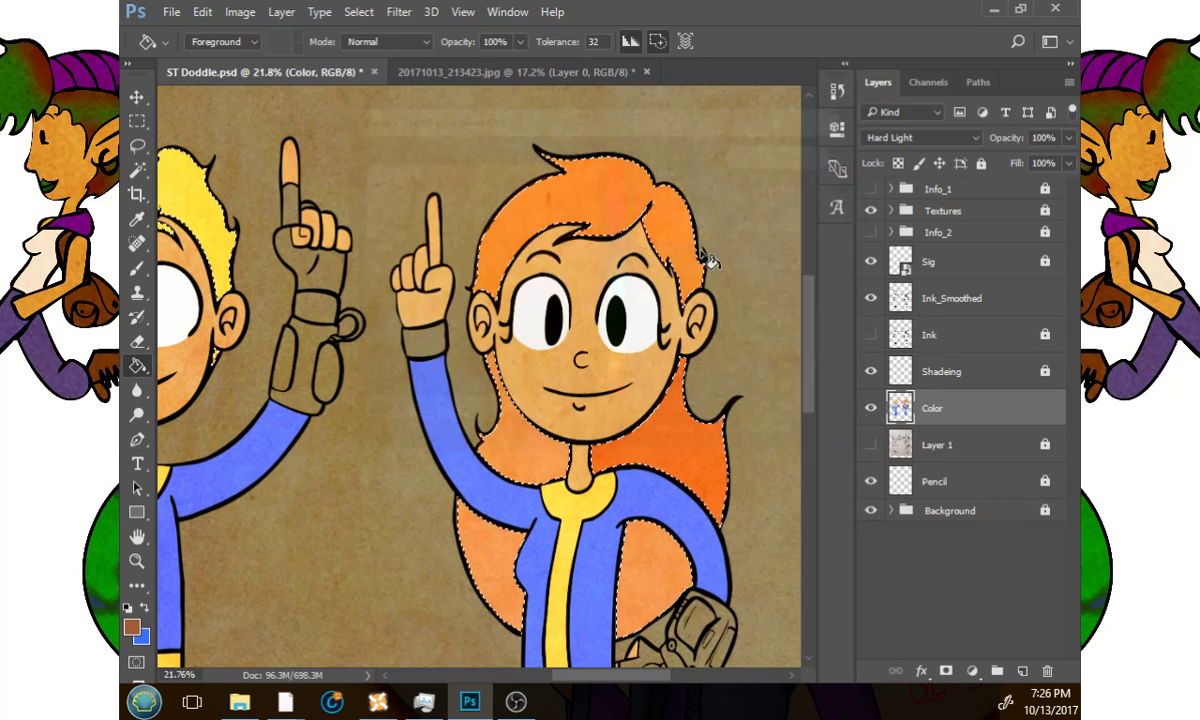
click(672, 233)
click(670, 436)
click(528, 455)
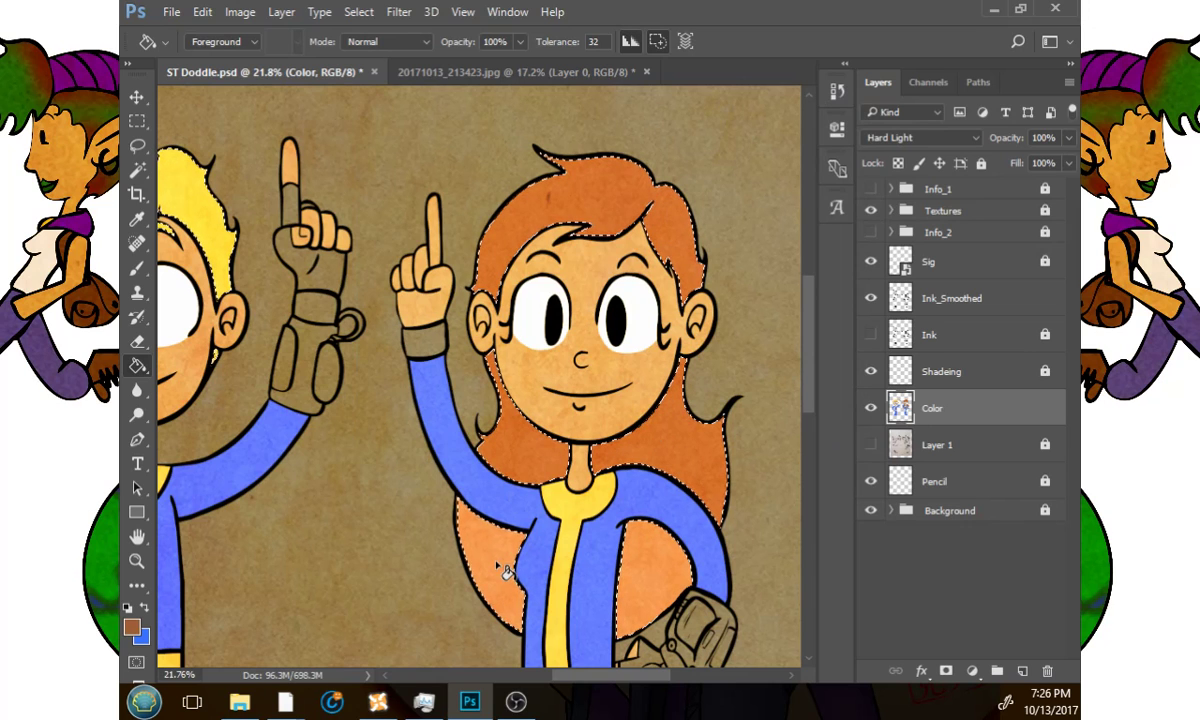
click(498, 567)
click(655, 565)
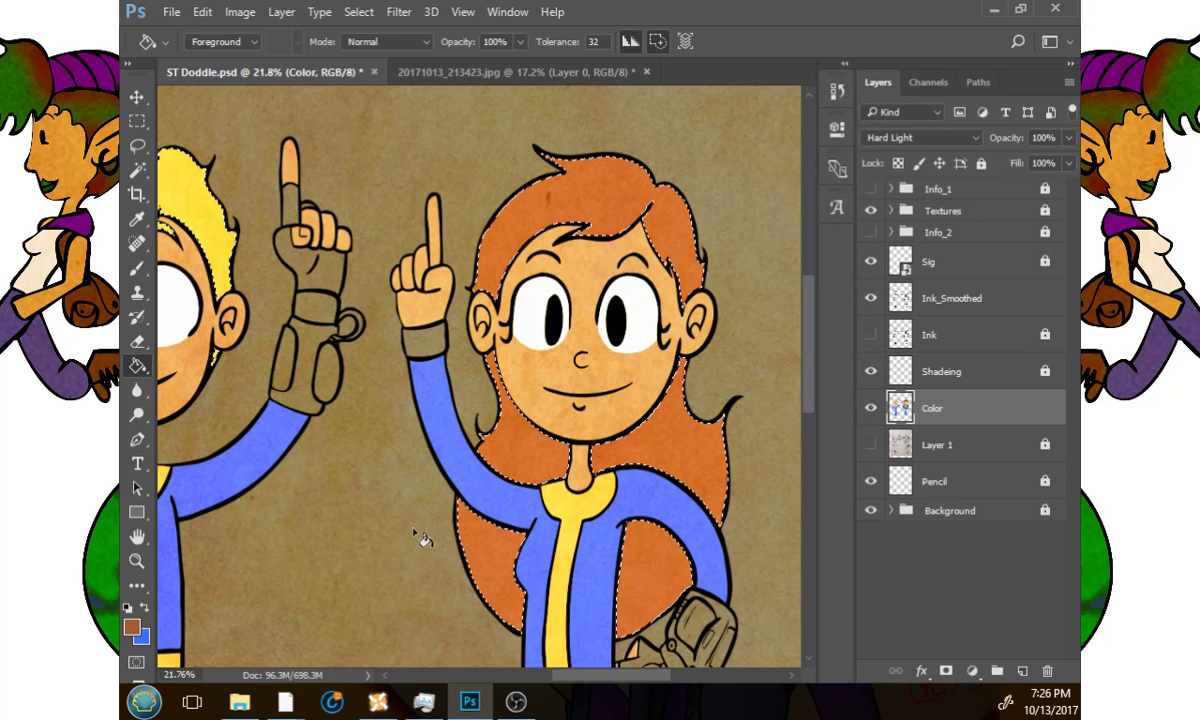
Set the foreground colour to the darker brown 92562d, fill all sections of the girl's hair and clear the selection.
click(132, 625)
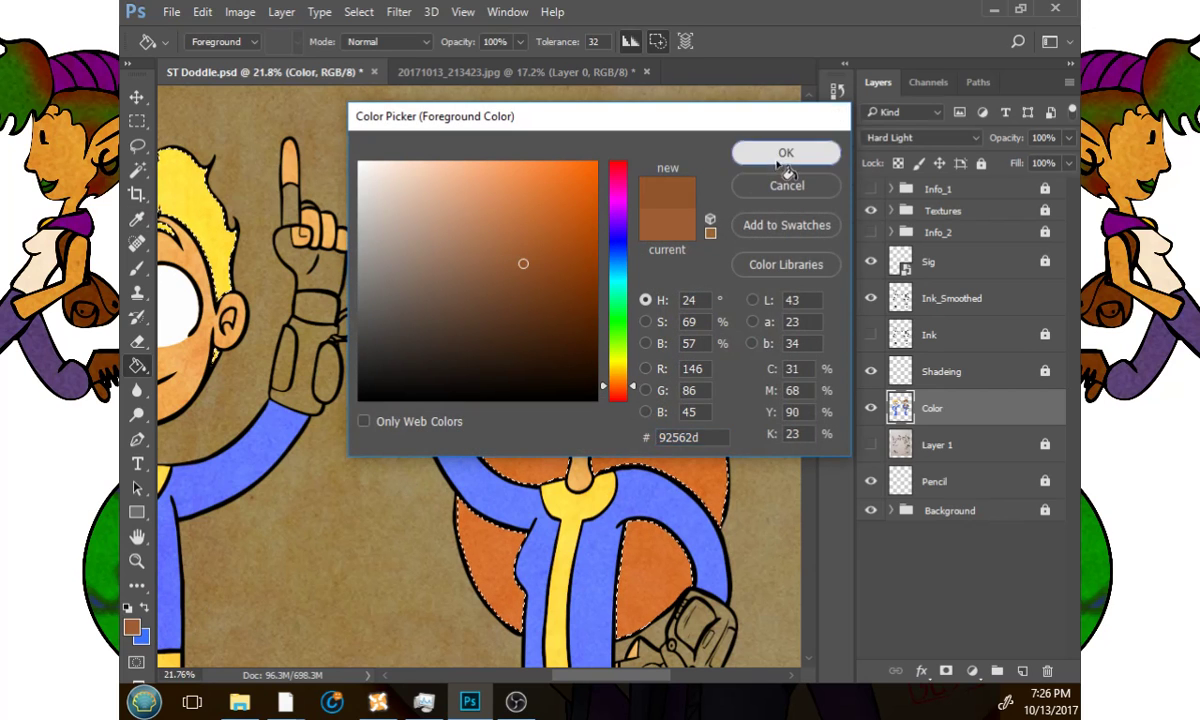
click(783, 156)
click(655, 558)
click(455, 549)
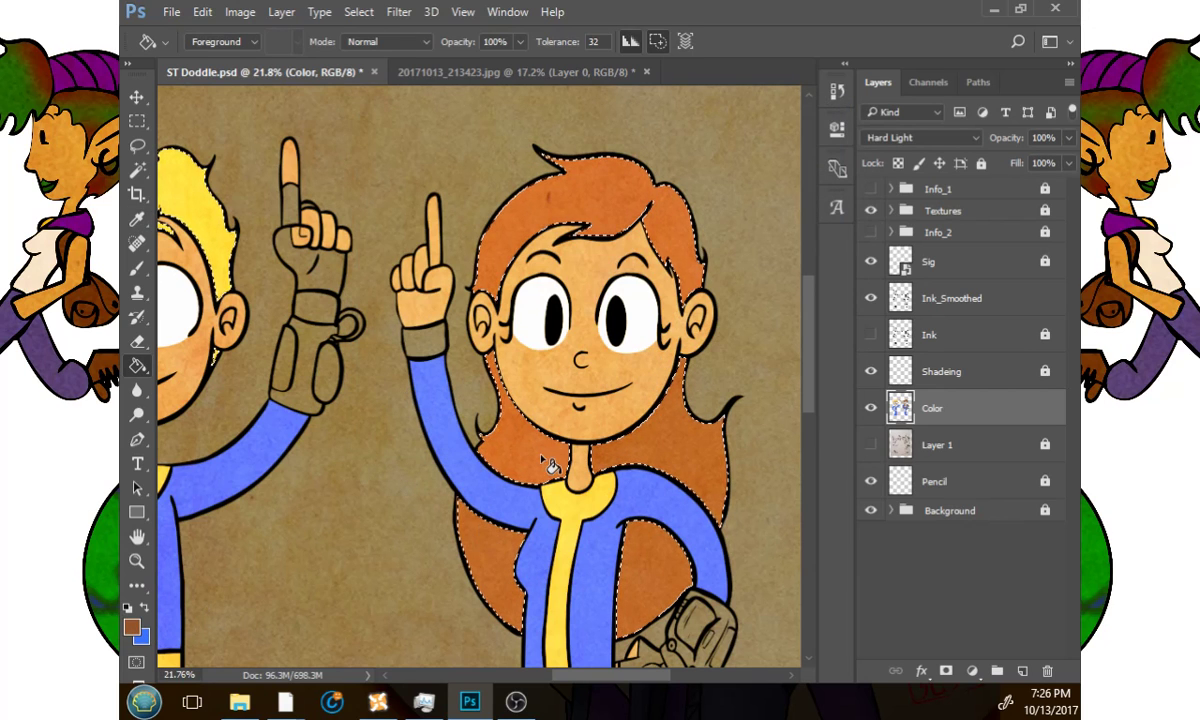
click(678, 236)
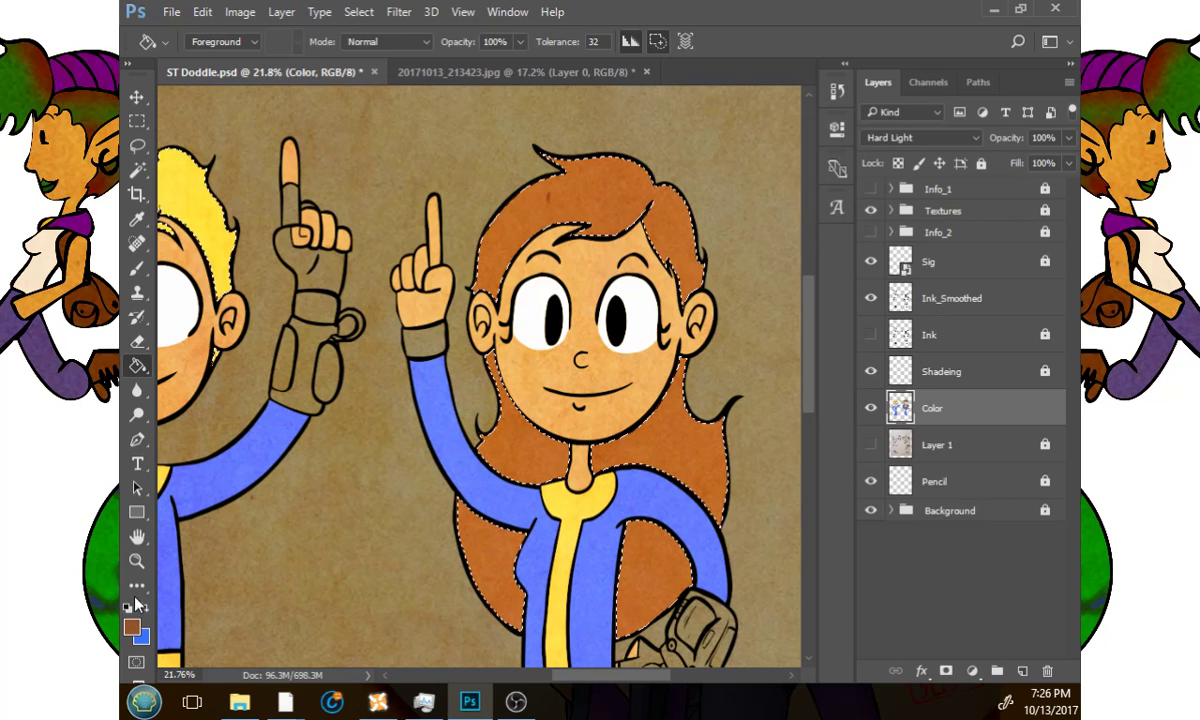
click(137, 561)
drag(628, 440, 593, 338)
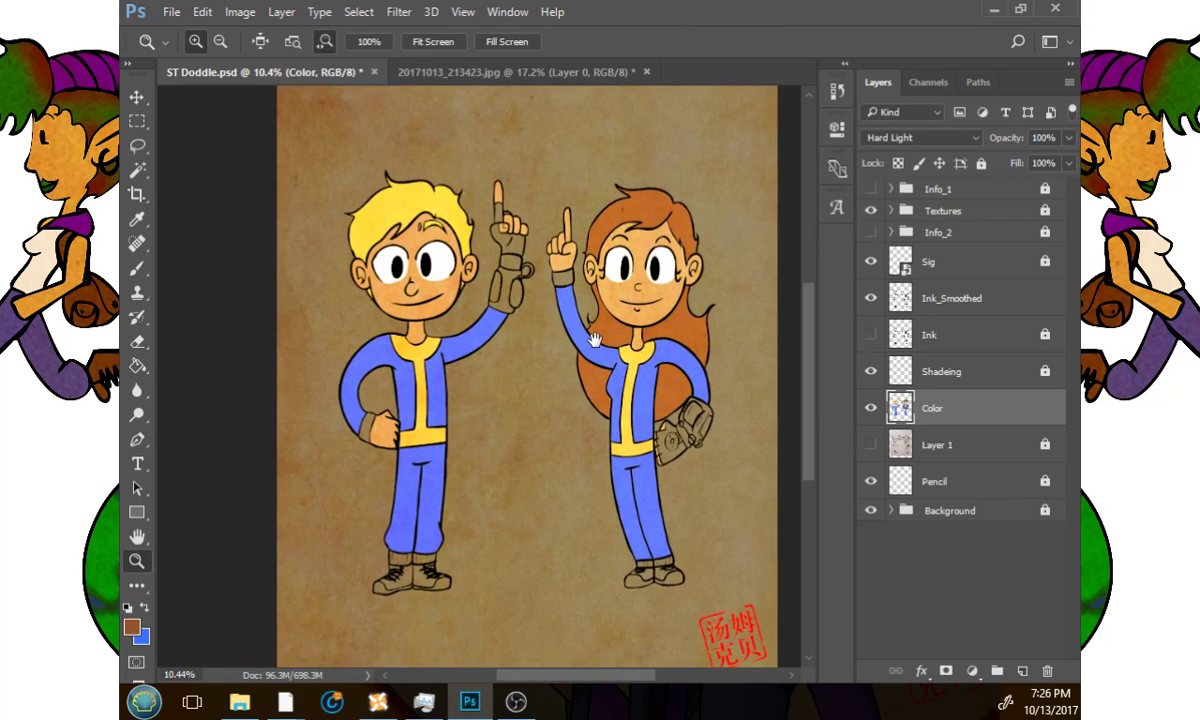
click(137, 170)
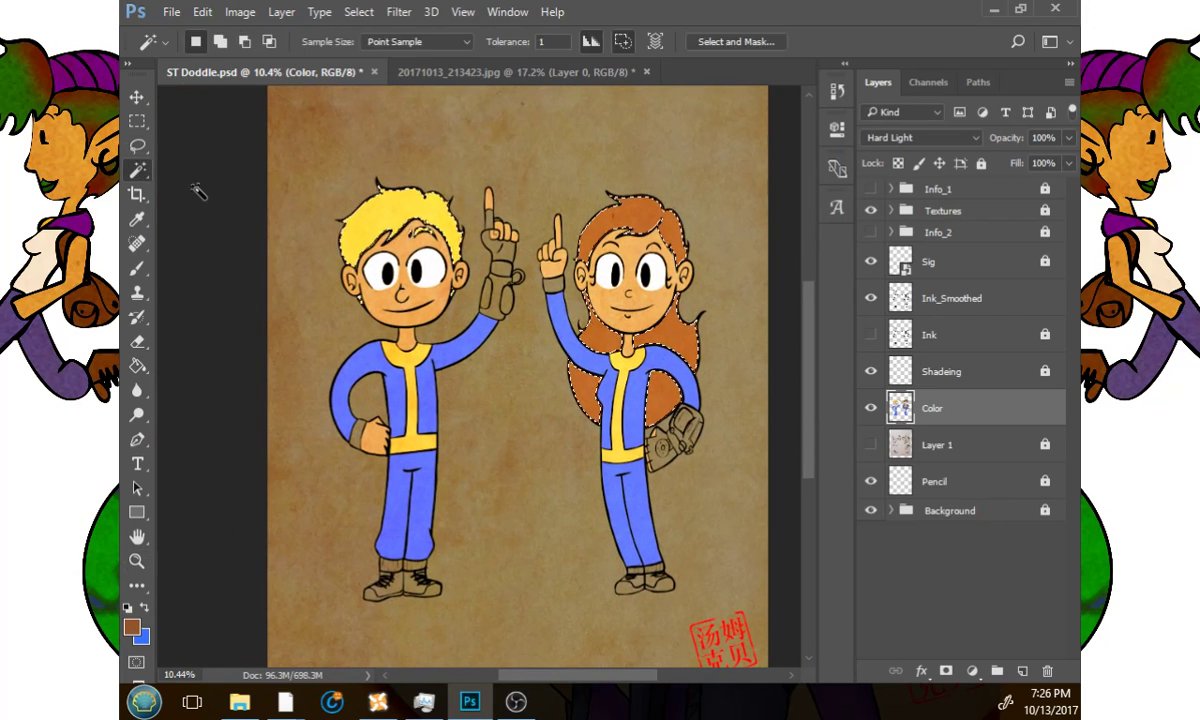
key(ctrl+d)
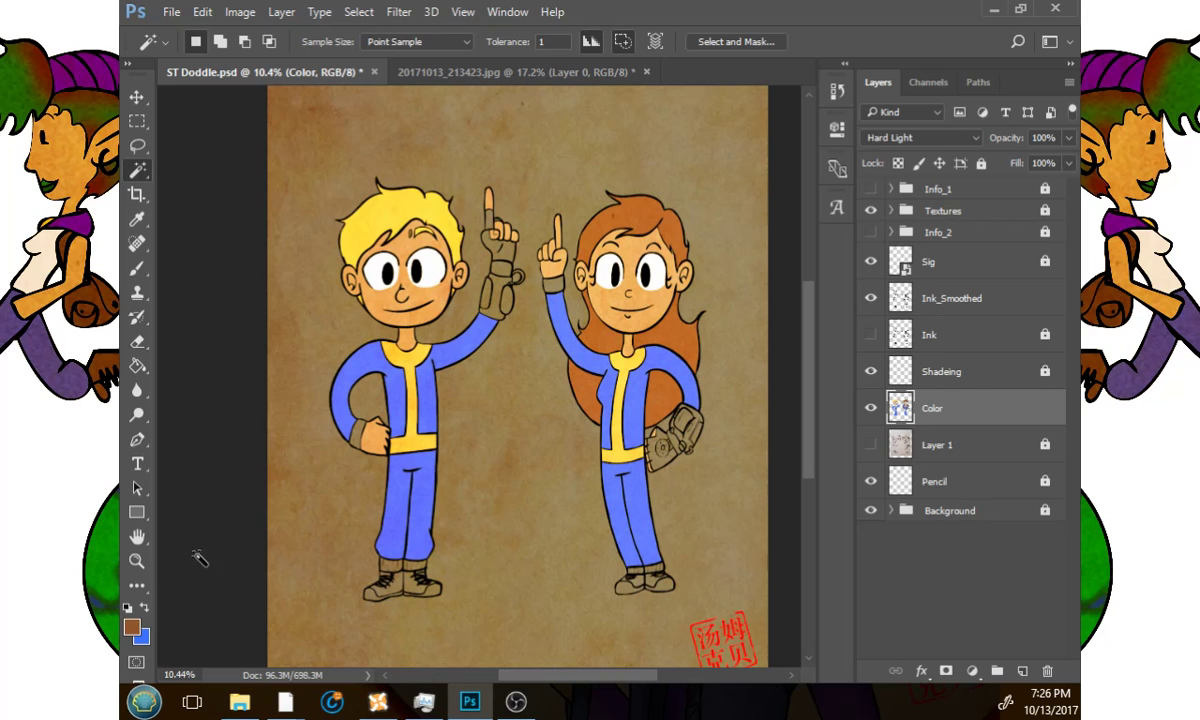
Set the foreground colour to the slightly darker blue 3164e3, starting from the background blue.
click(136, 628)
click(142, 638)
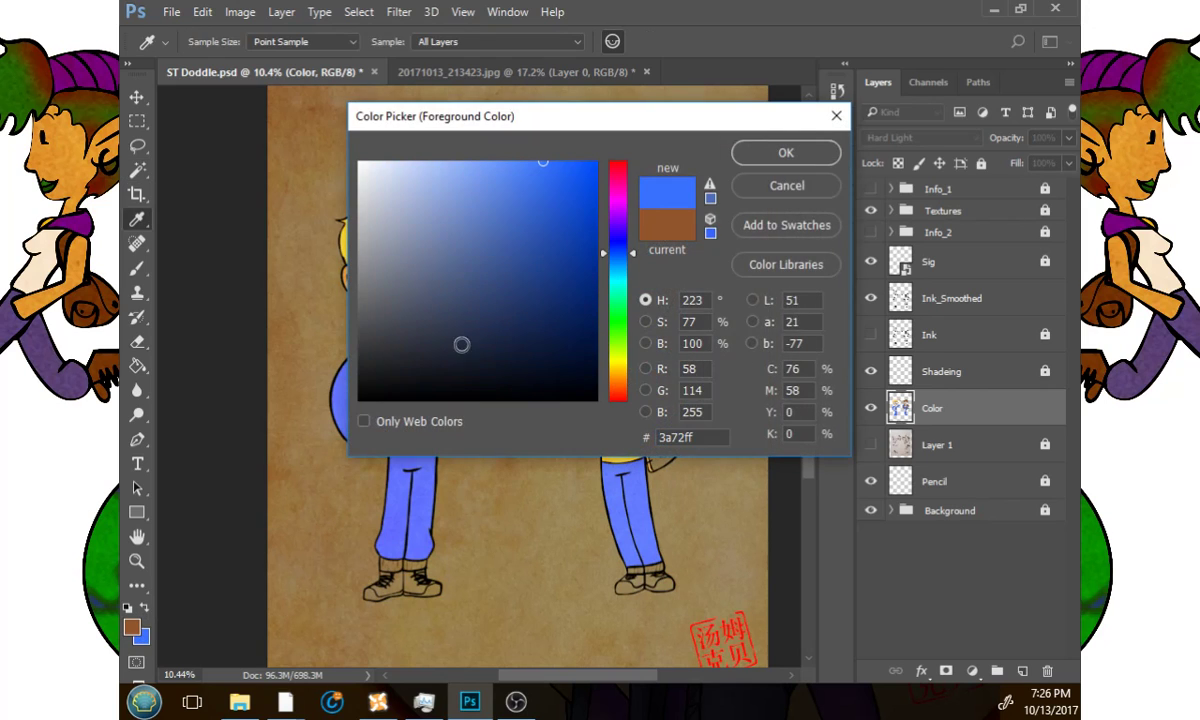
click(546, 187)
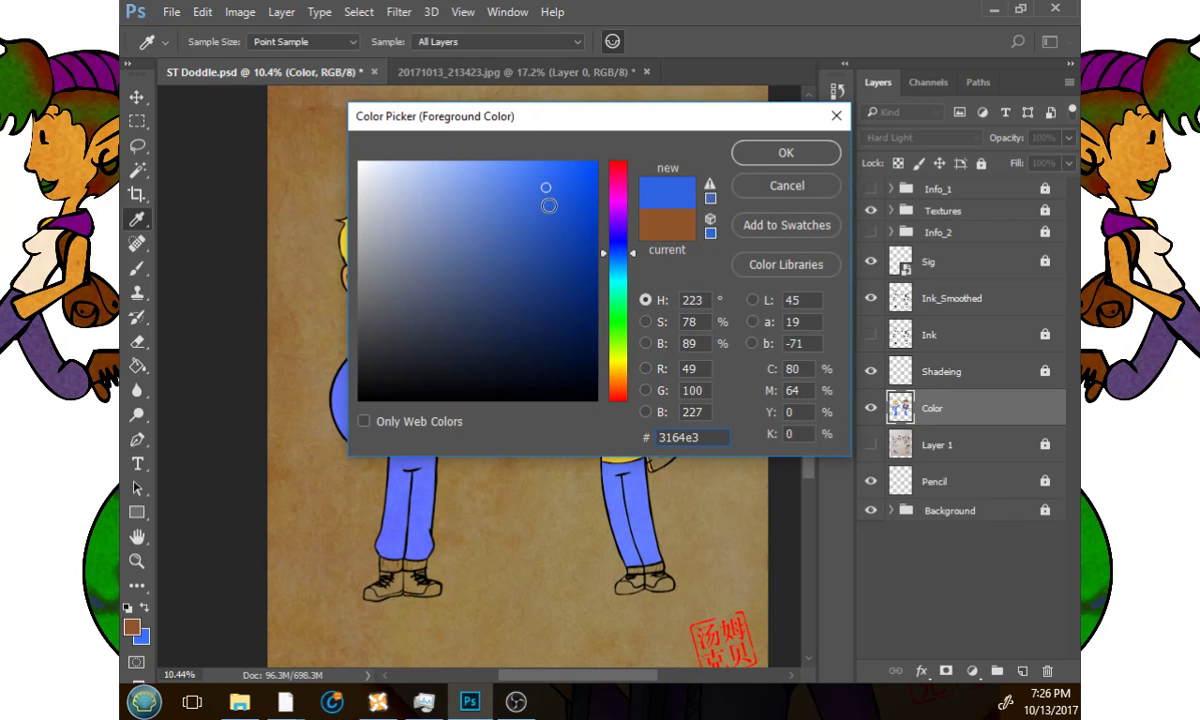
click(786, 152)
Select the ribbed sock areas above the boy's shoes with the Magic Wand on the Ink_Smoothed layer.
click(137, 561)
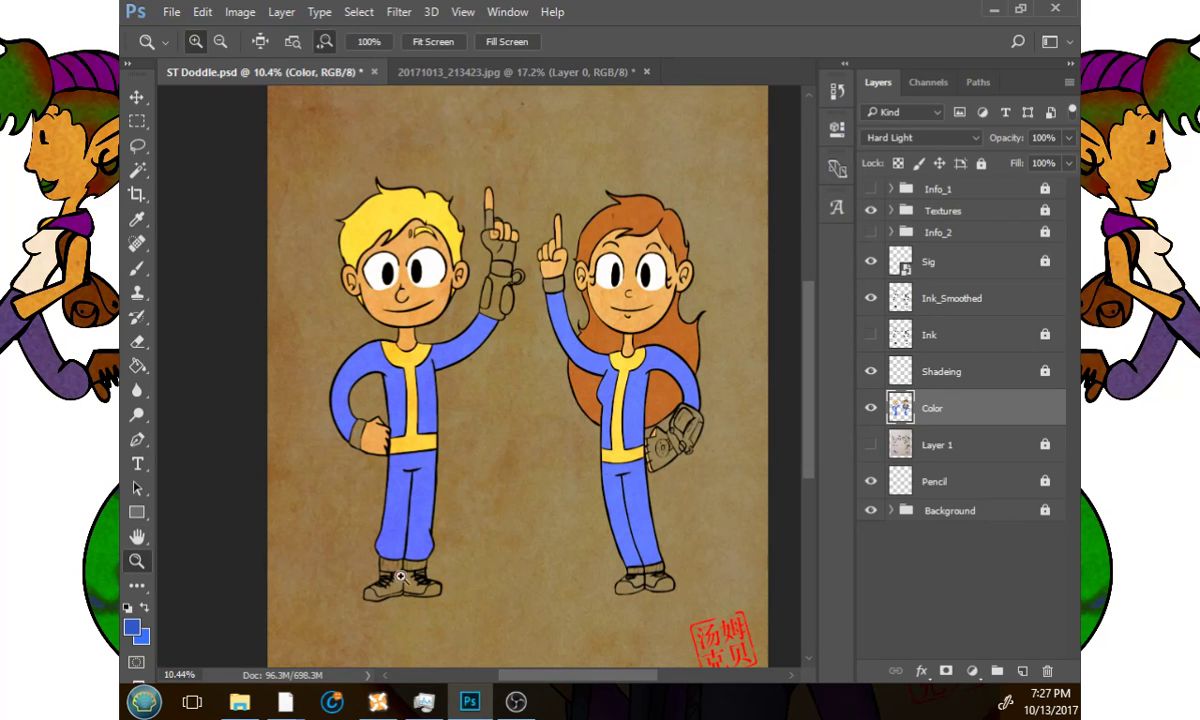
click(400, 577)
click(138, 170)
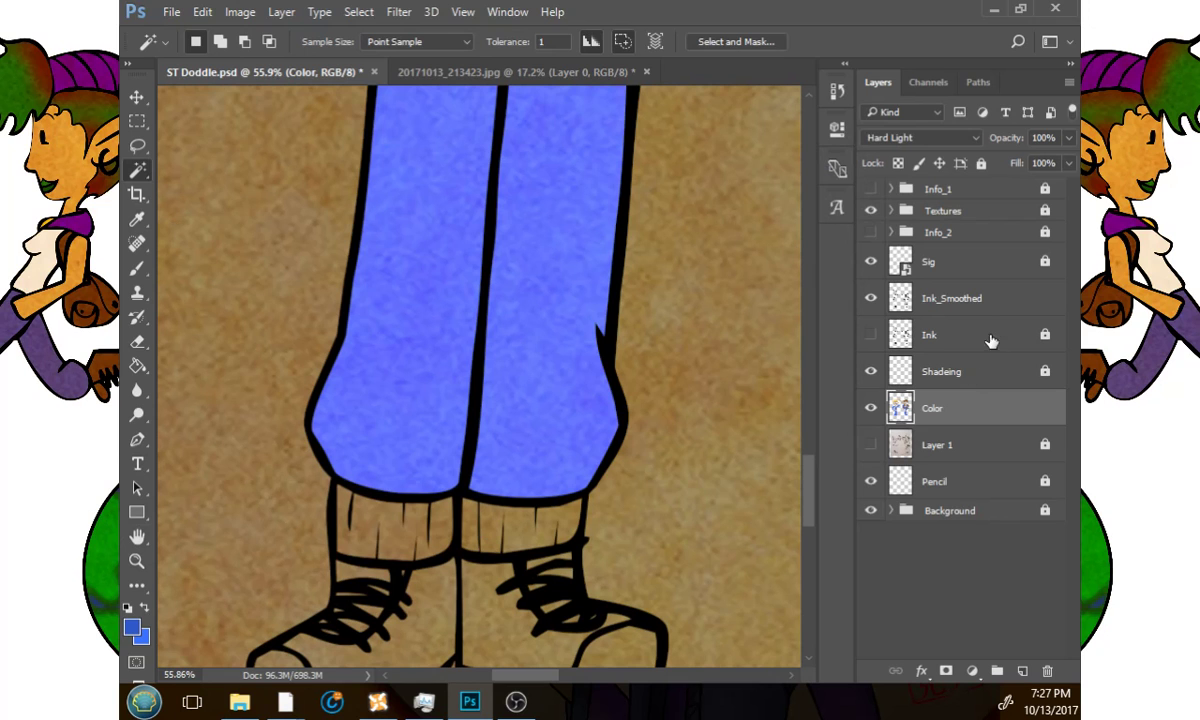
click(940, 296)
click(545, 526)
shift+click(428, 532)
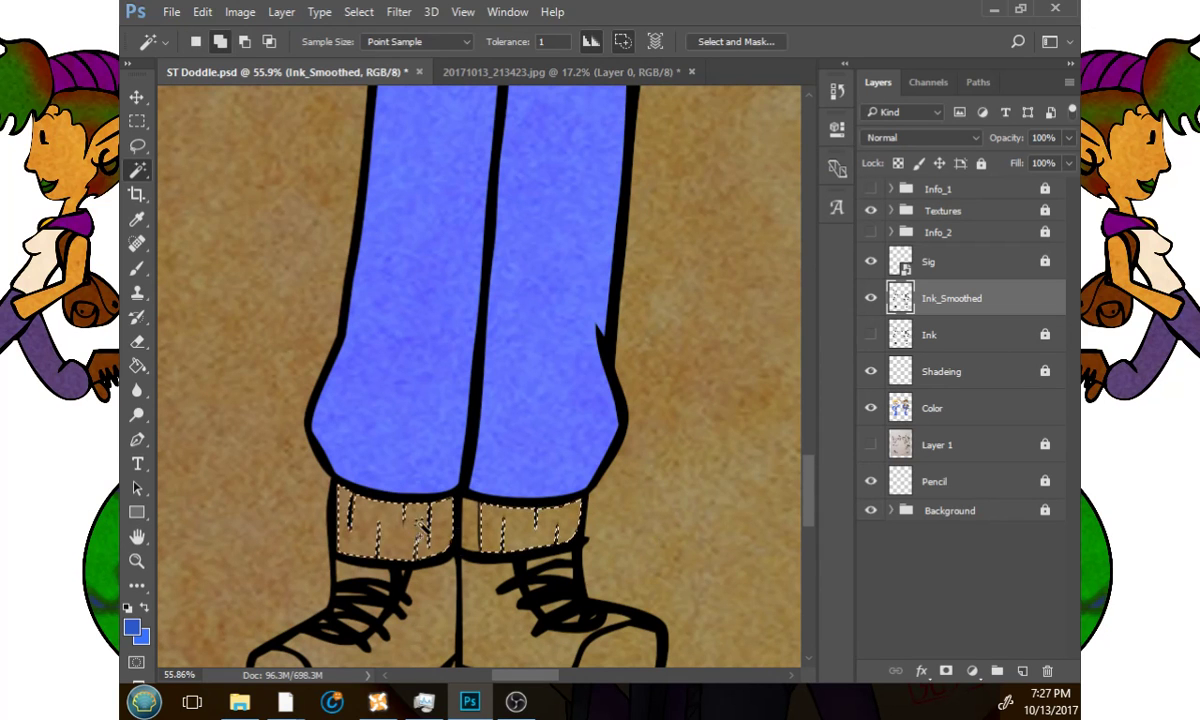
Add the boy's two wrist cuffs and the cuff on the girl's raised arm to the selection.
key(space)
drag(559, 261, 557, 557)
drag(568, 108, 579, 416)
scroll(485, 458, up, 10)
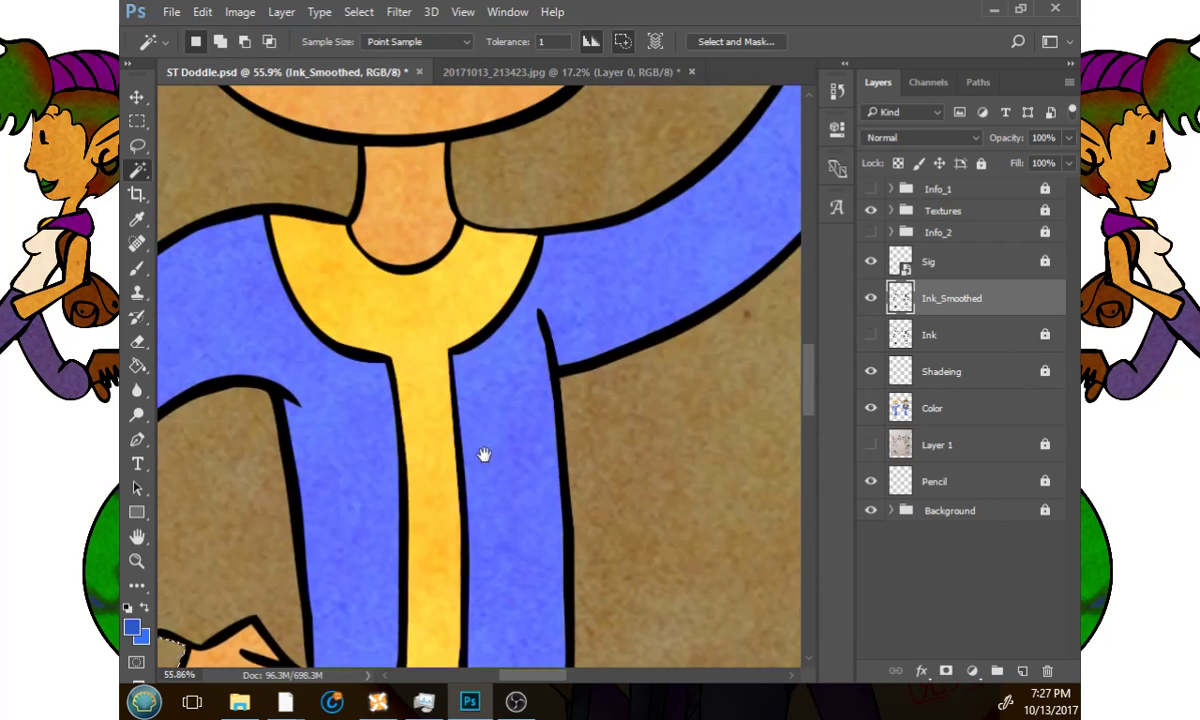
shift+click(759, 275)
key(space)
drag(720, 314, 537, 389)
drag(295, 177, 596, 491)
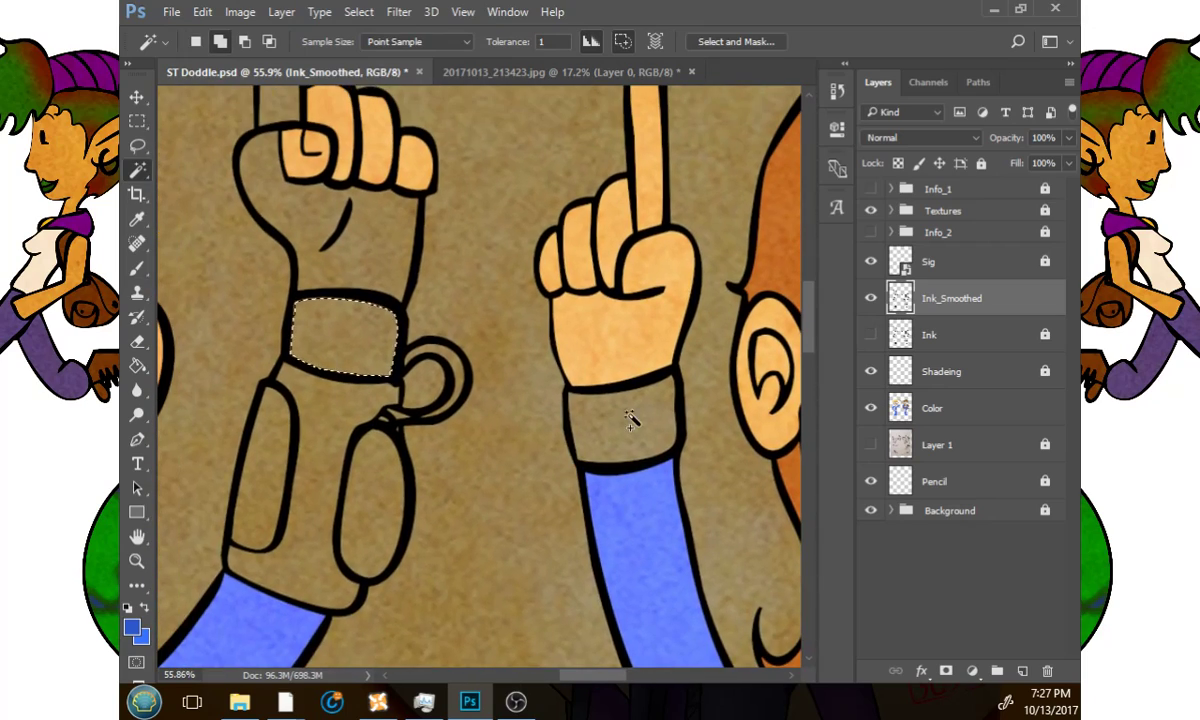
shift+click(632, 420)
Add the girl's gloved wrist cuff and all the ribbed segments of her socks to the selection.
key(space)
drag(667, 434, 180, 300)
drag(790, 515, 561, 423)
scroll(560, 423, down, 10)
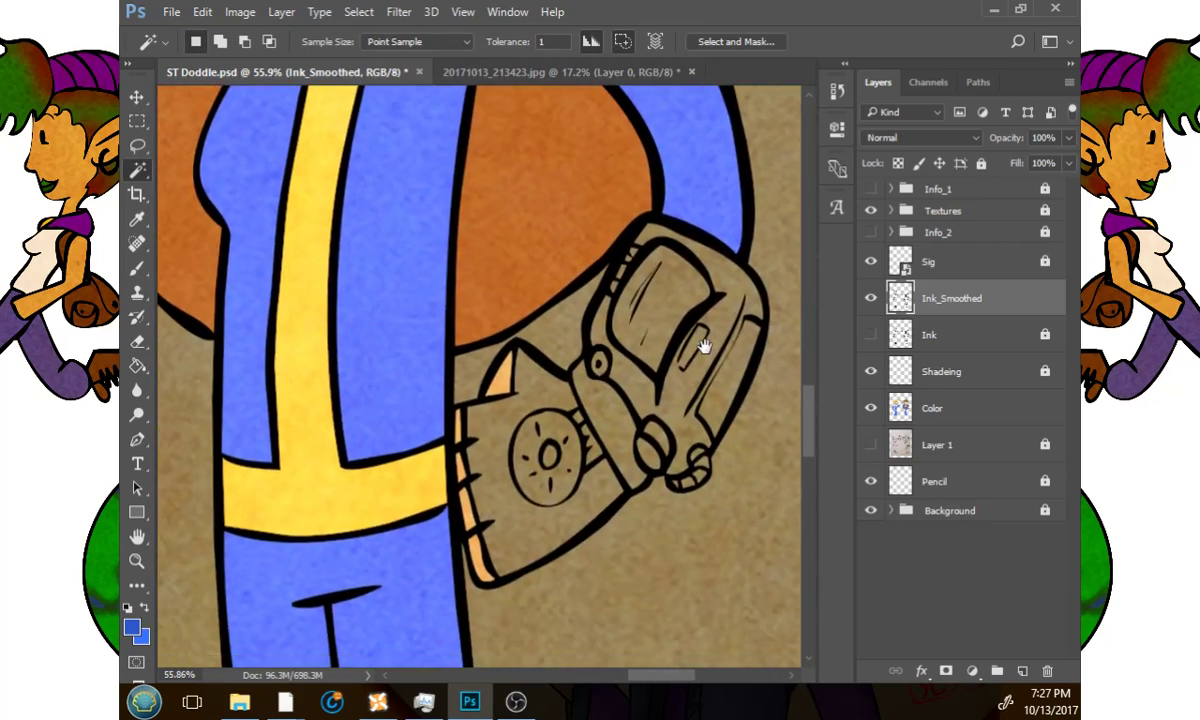
scroll(535, 303, left, 2)
scroll(535, 303, down, 2)
scroll(537, 320, down, 10)
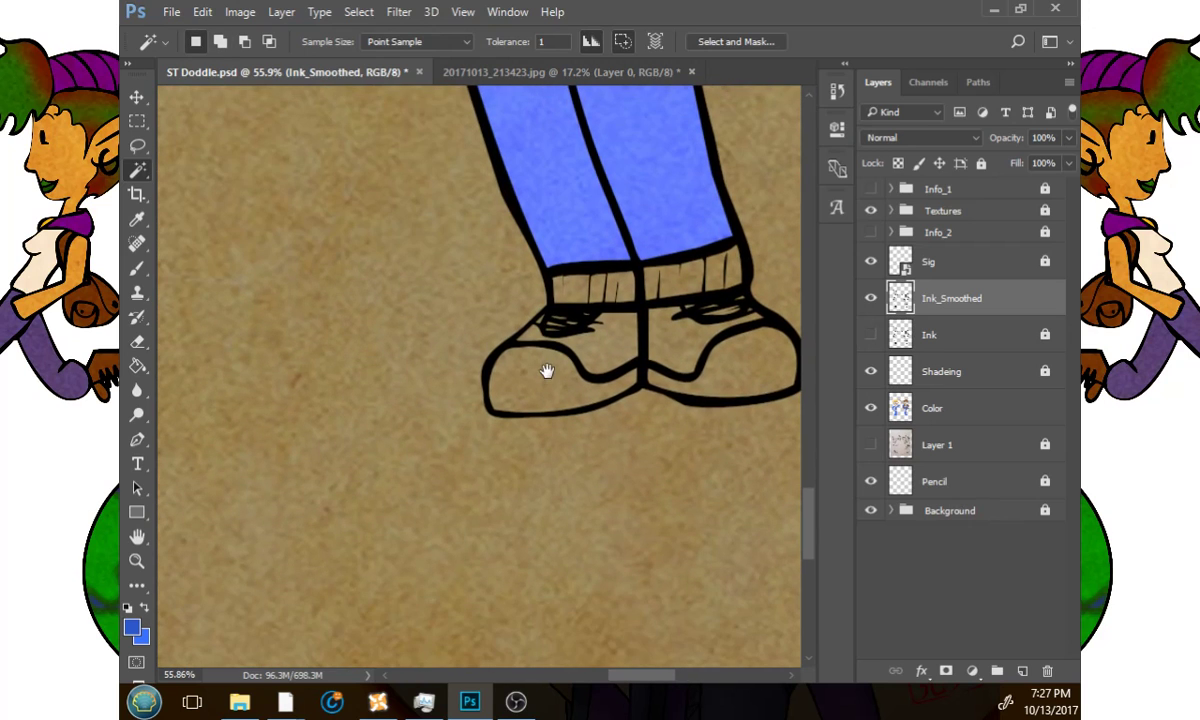
shift+click(568, 289)
click(674, 289)
click(598, 289)
click(625, 288)
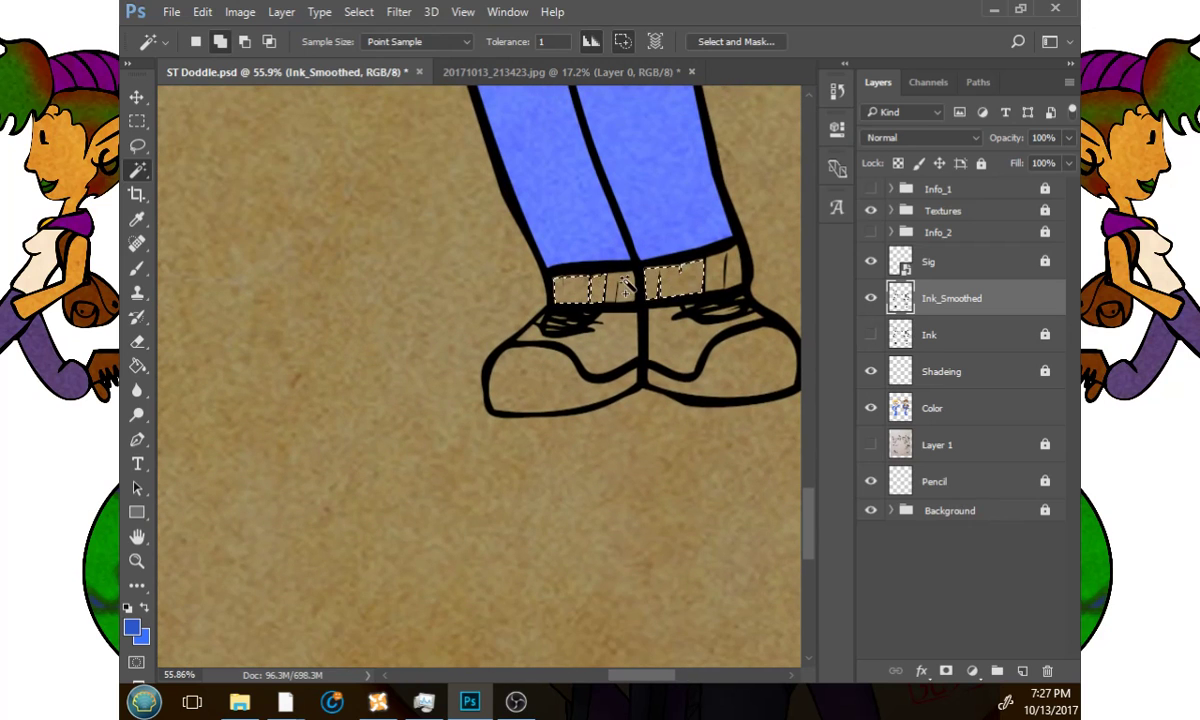
shift+click(721, 281)
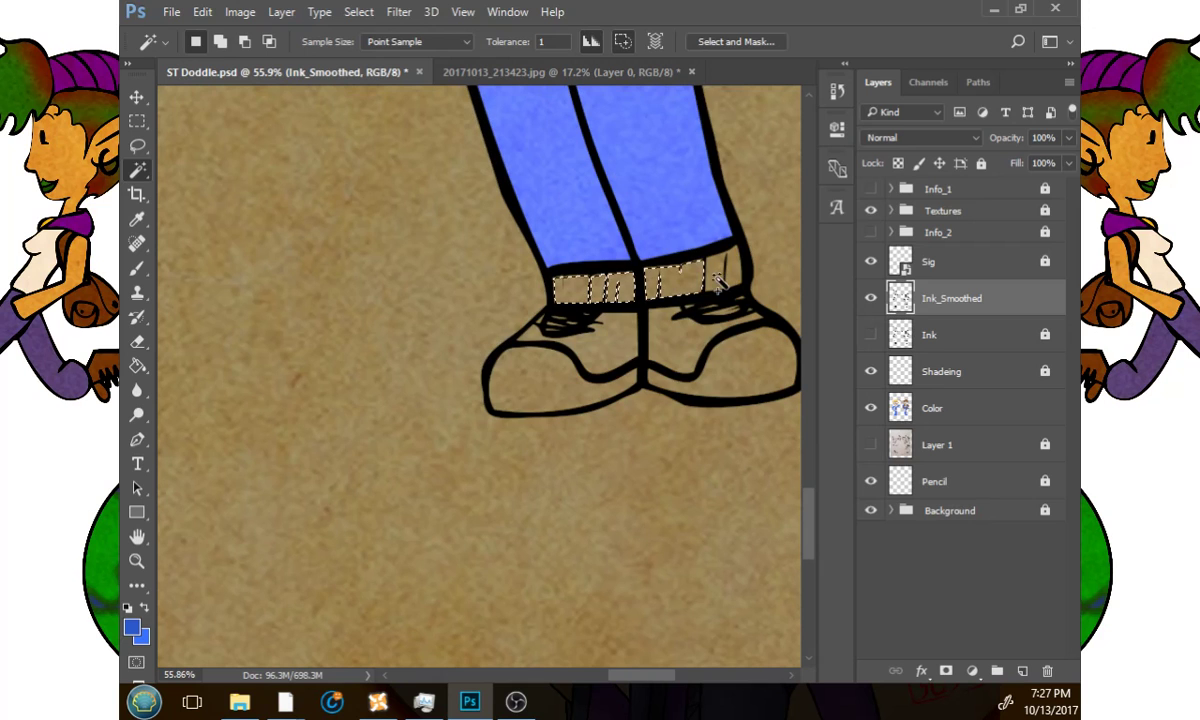
Make the Color layer active and expand the cuff and sock selection by 2 pixels.
click(137, 561)
drag(534, 391, 350, 391)
drag(444, 329, 533, 491)
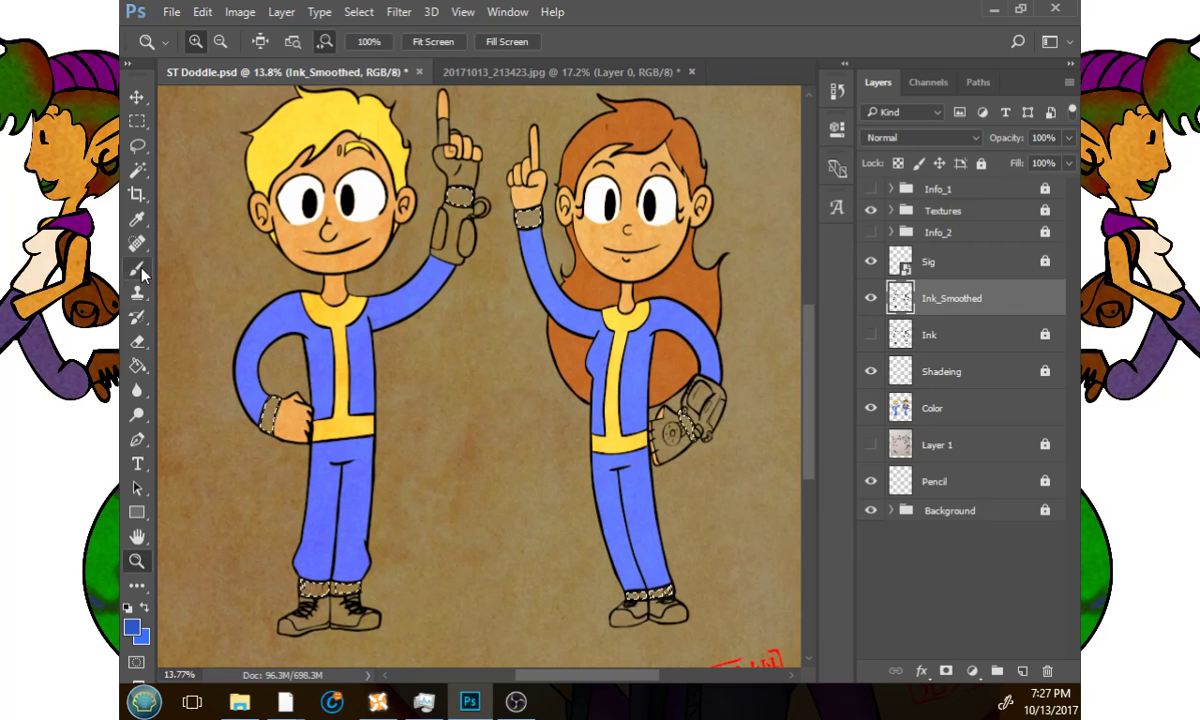
click(137, 268)
click(137, 365)
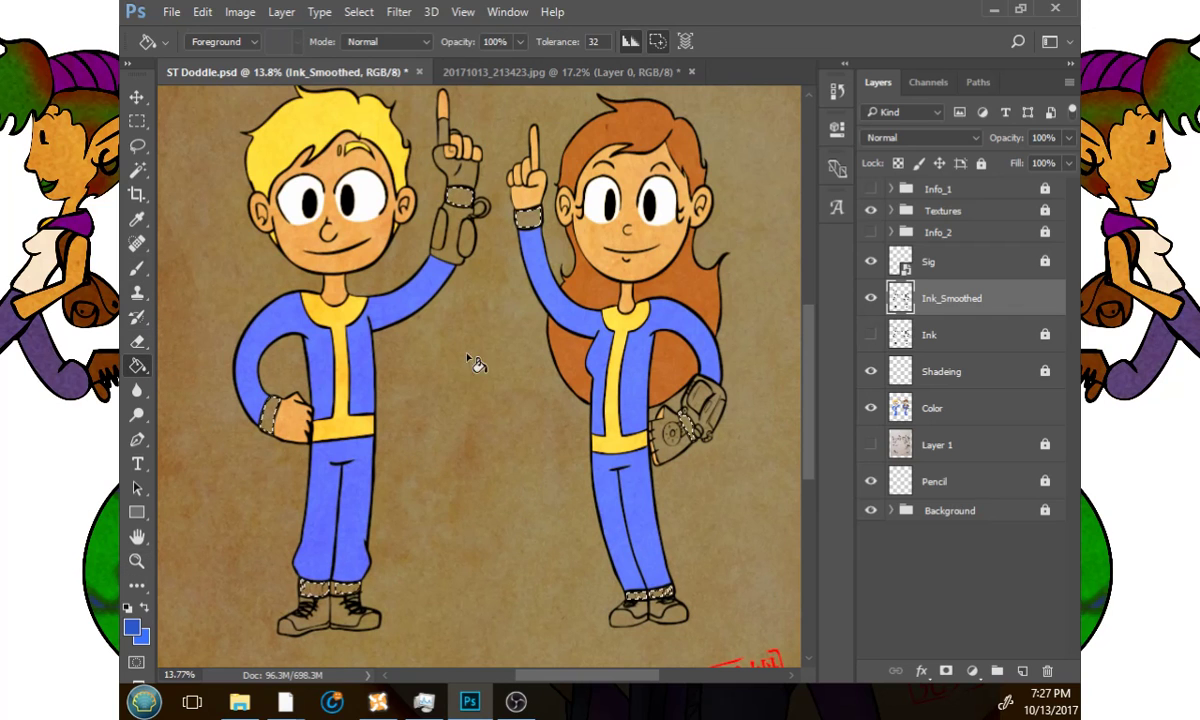
click(990, 408)
click(358, 12)
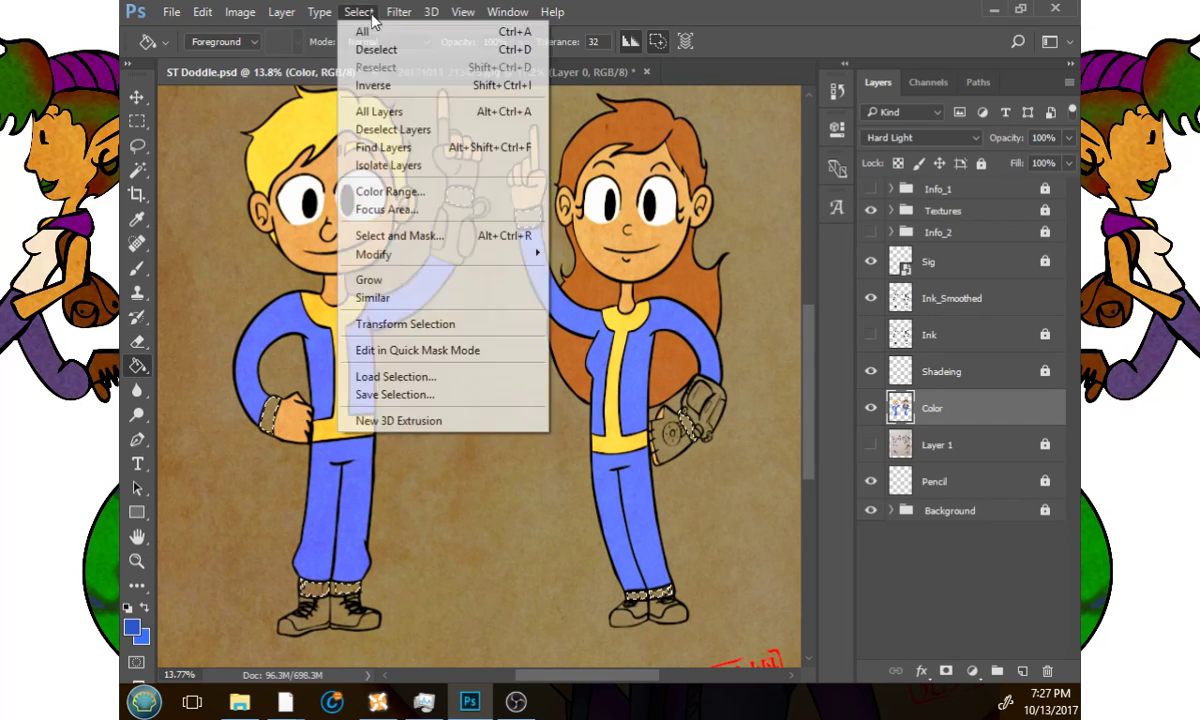
mouse_move(405, 259)
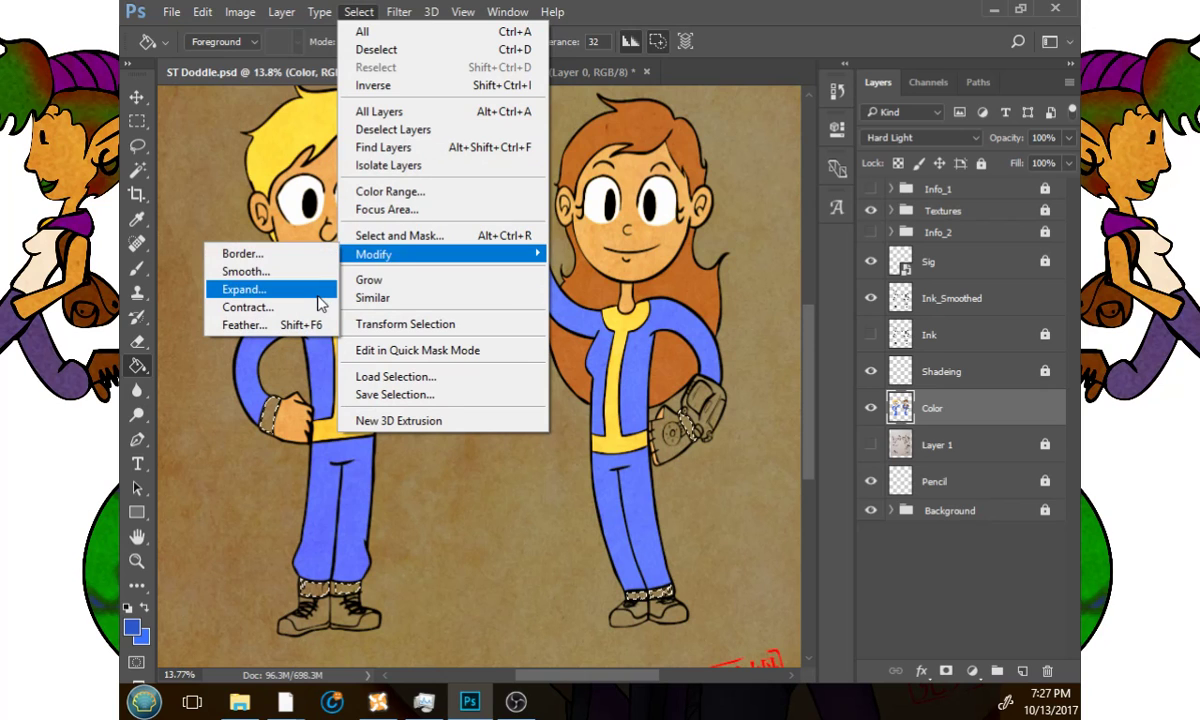
click(235, 272)
click(664, 307)
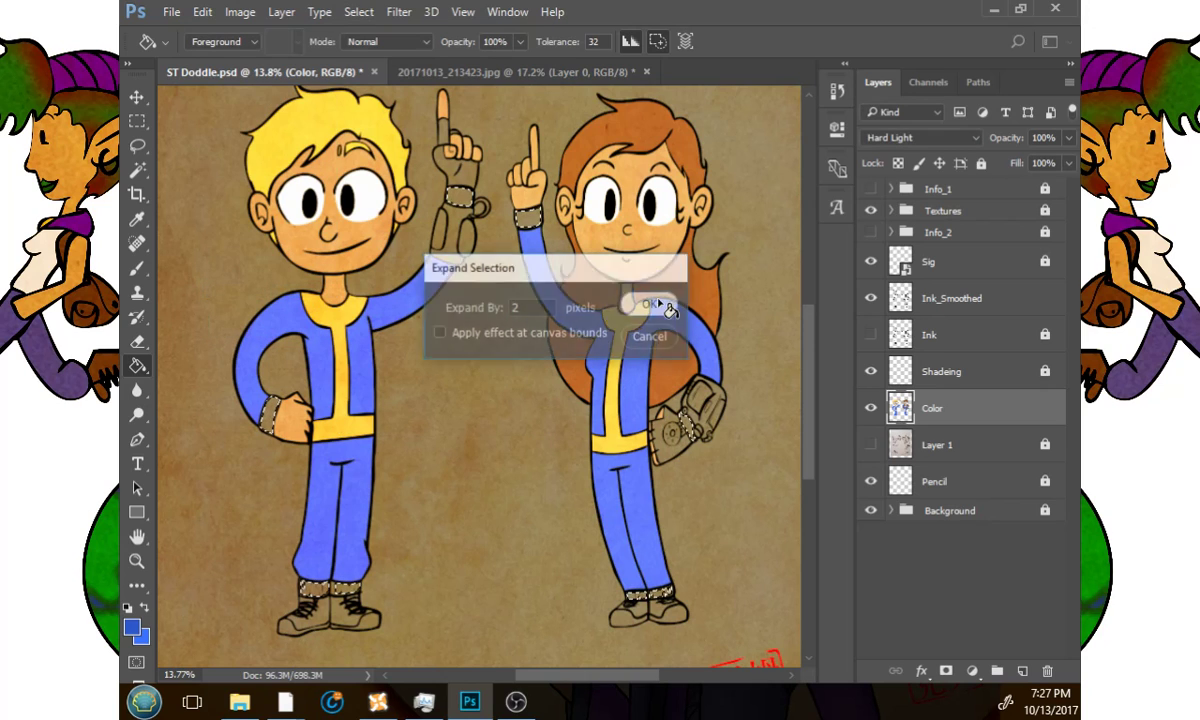
Fill the selected wrist cuffs and socks with the darker blue and clear the selection.
click(688, 428)
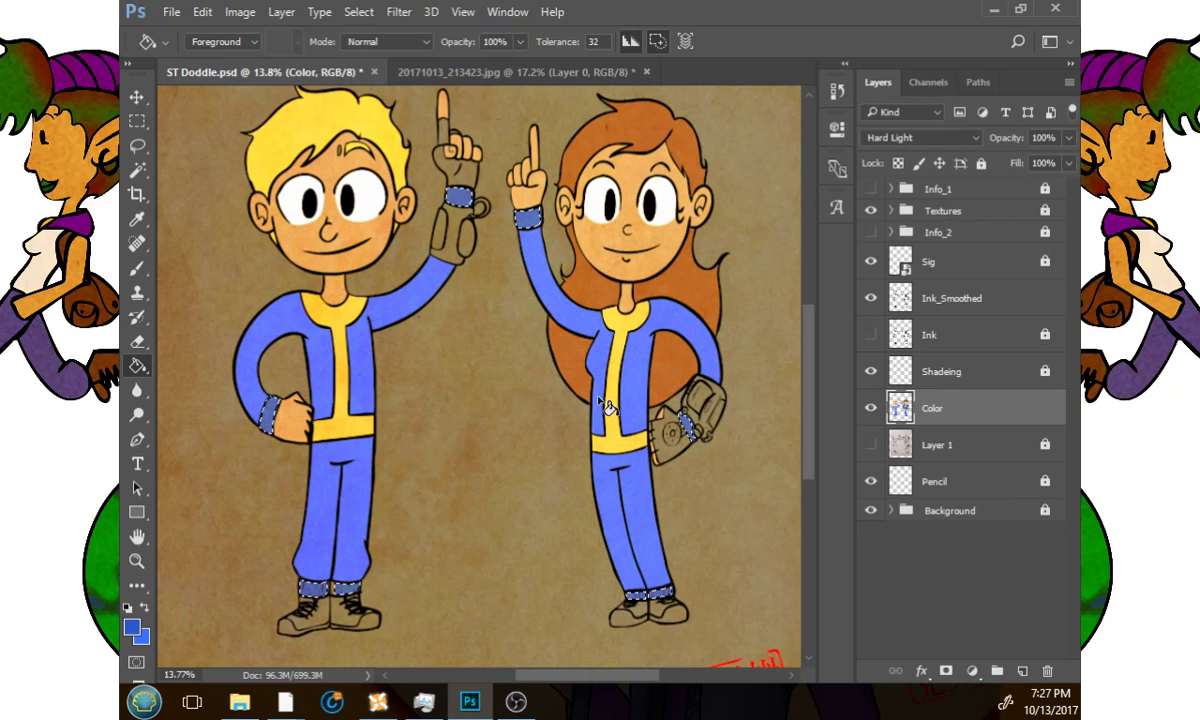
click(137, 170)
scroll(400, 295, left, 3)
key(ctrl+d)
scroll(370, 366, right, 3)
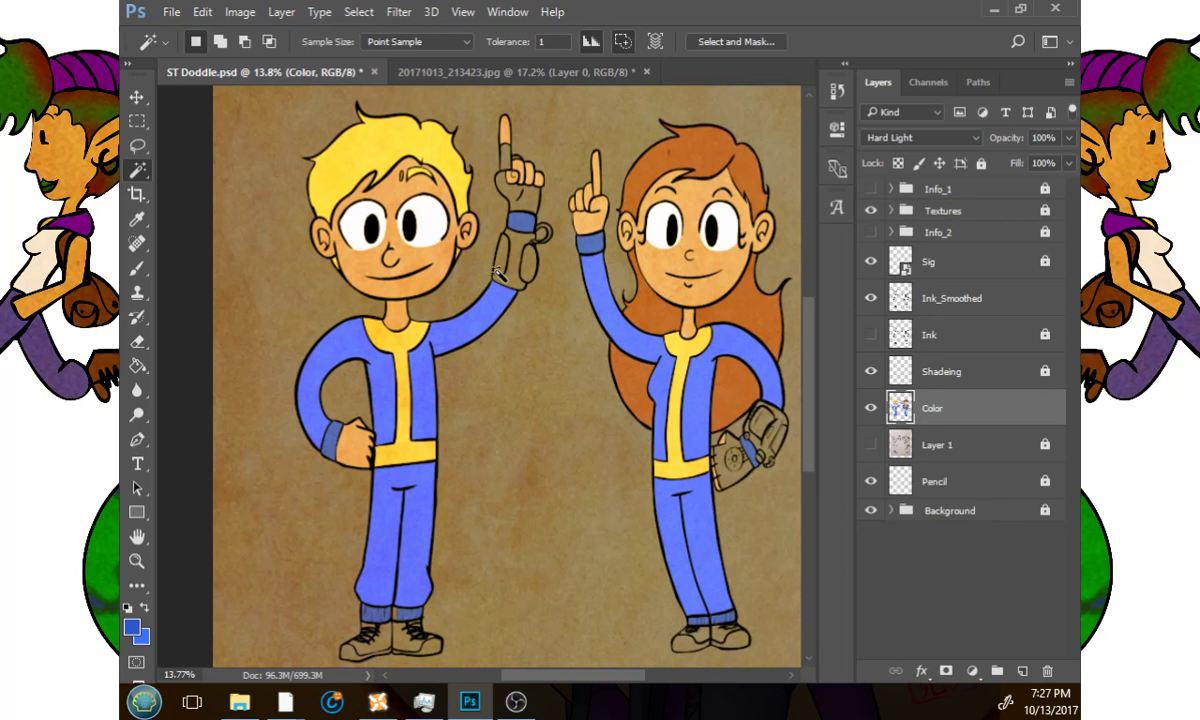
Brush the darker blue over the unfilled strip at the inner edge of the boy's sock.
click(137, 563)
drag(388, 609, 562, 606)
drag(560, 501, 531, 368)
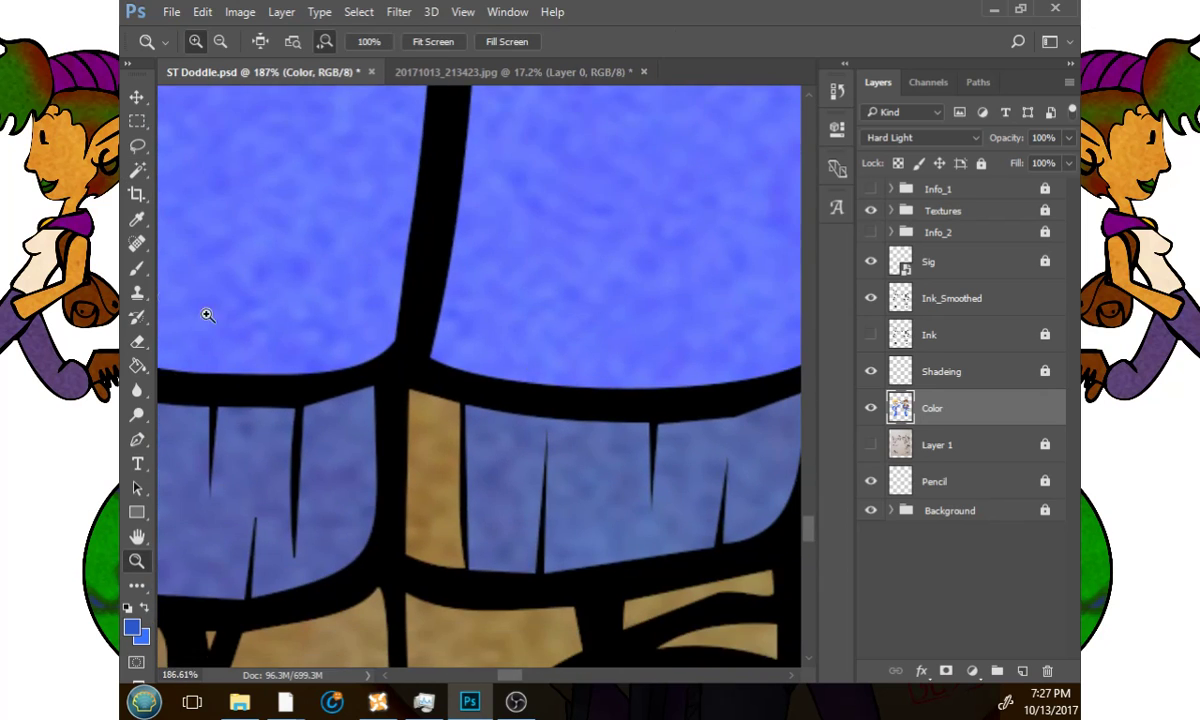
key(b)
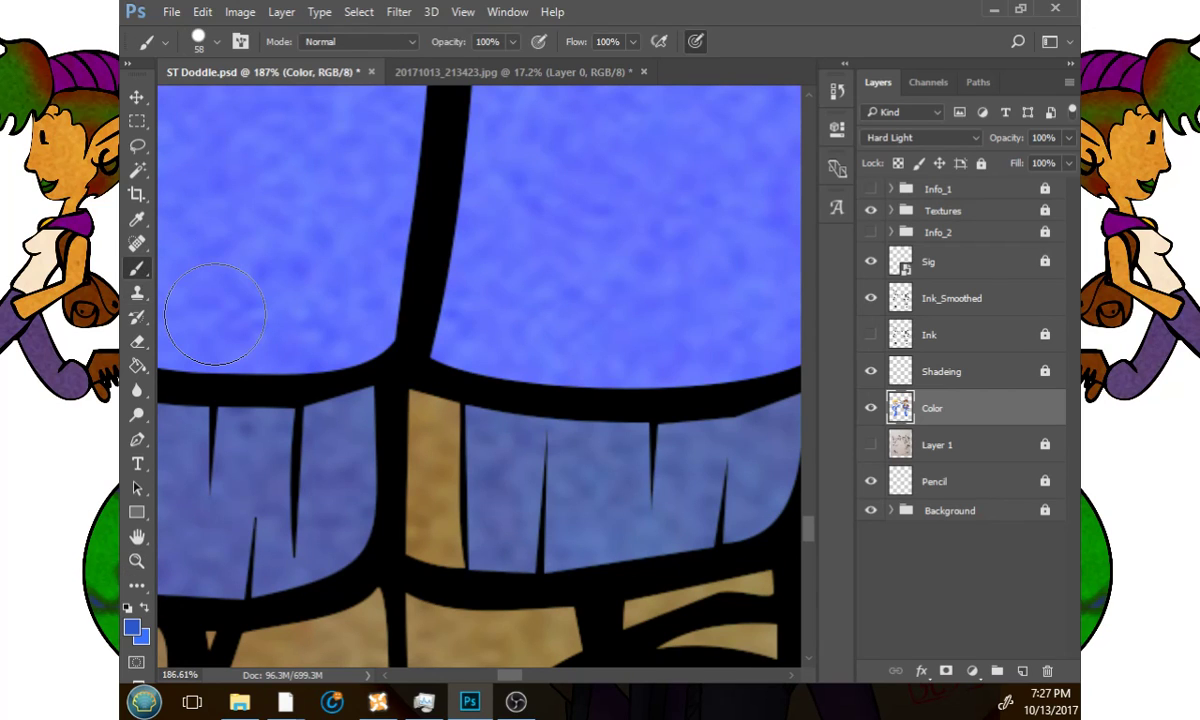
mouse_move(460, 390)
mouse_down()
mouse_move(429, 415)
mouse_move(415, 402)
mouse_move(425, 540)
mouse_move(402, 496)
mouse_up()
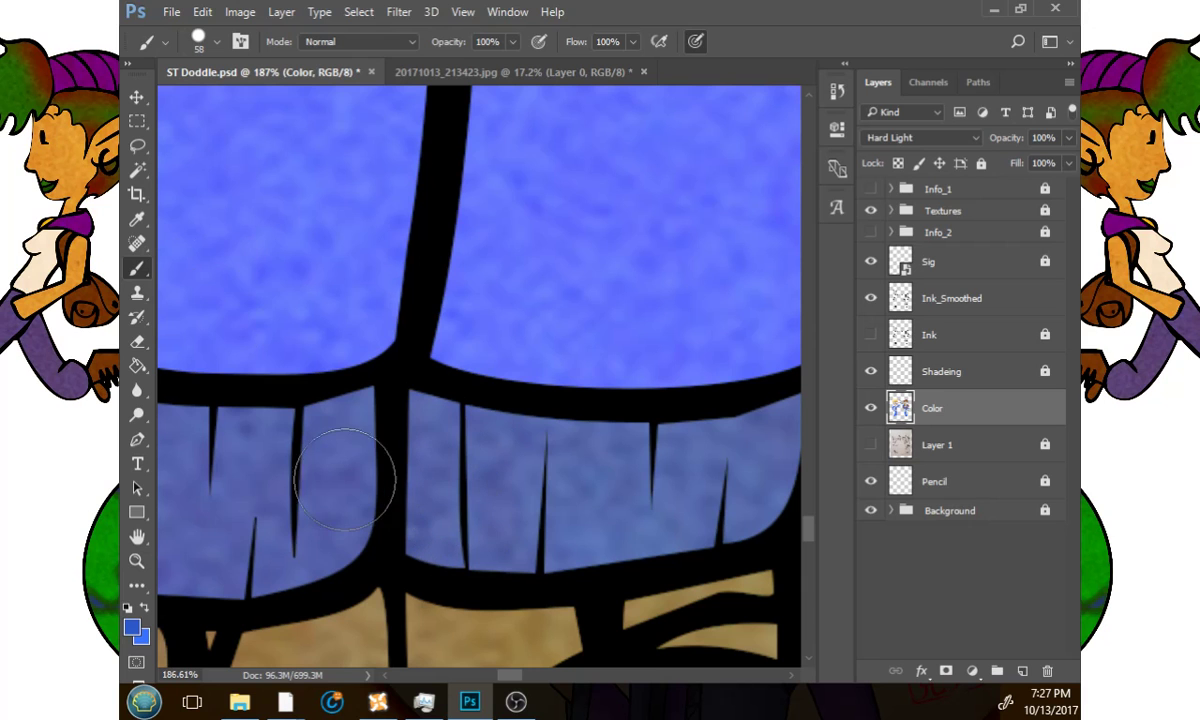
click(137, 561)
drag(564, 478, 434, 509)
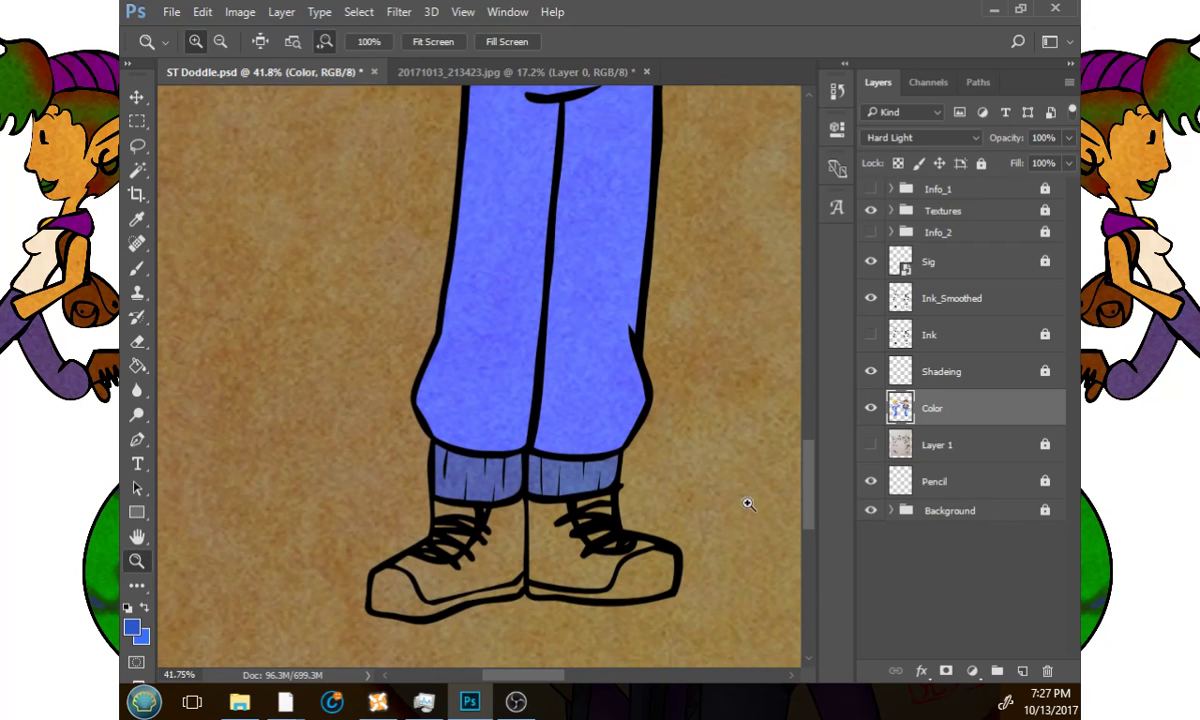
Set the foreground colour to a dark neutral grey.
drag(747, 503, 657, 522)
drag(712, 474, 600, 552)
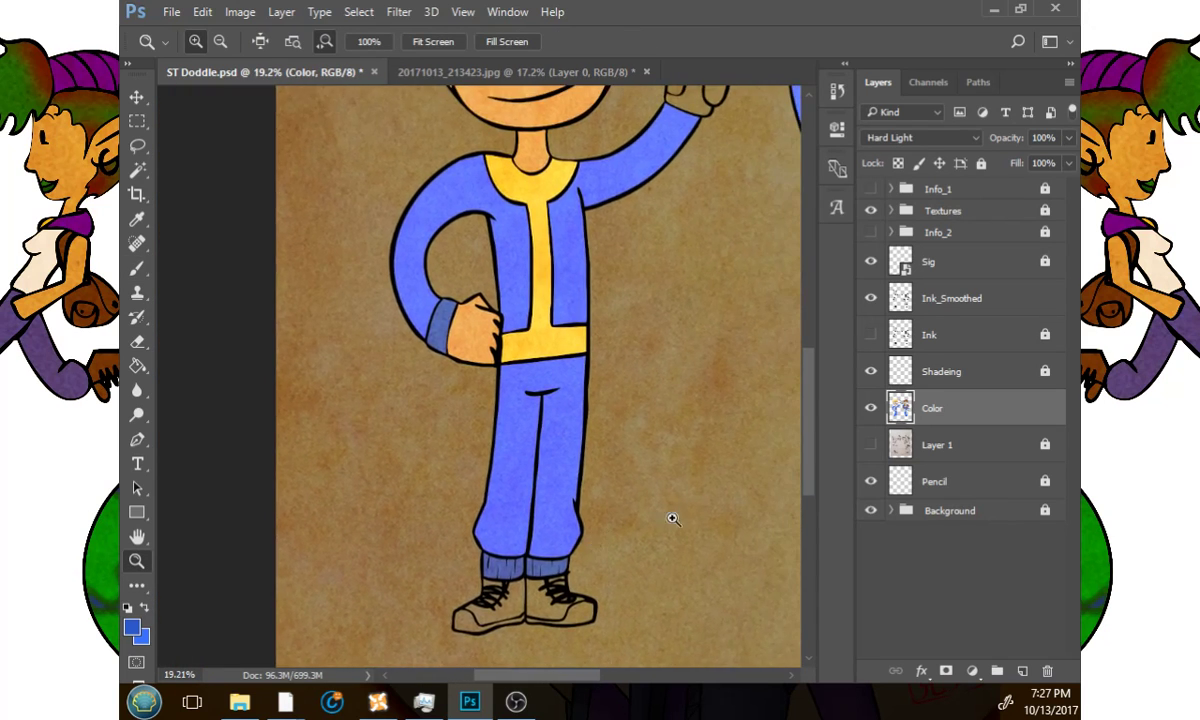
drag(672, 520, 580, 516)
scroll(569, 476, up, 2)
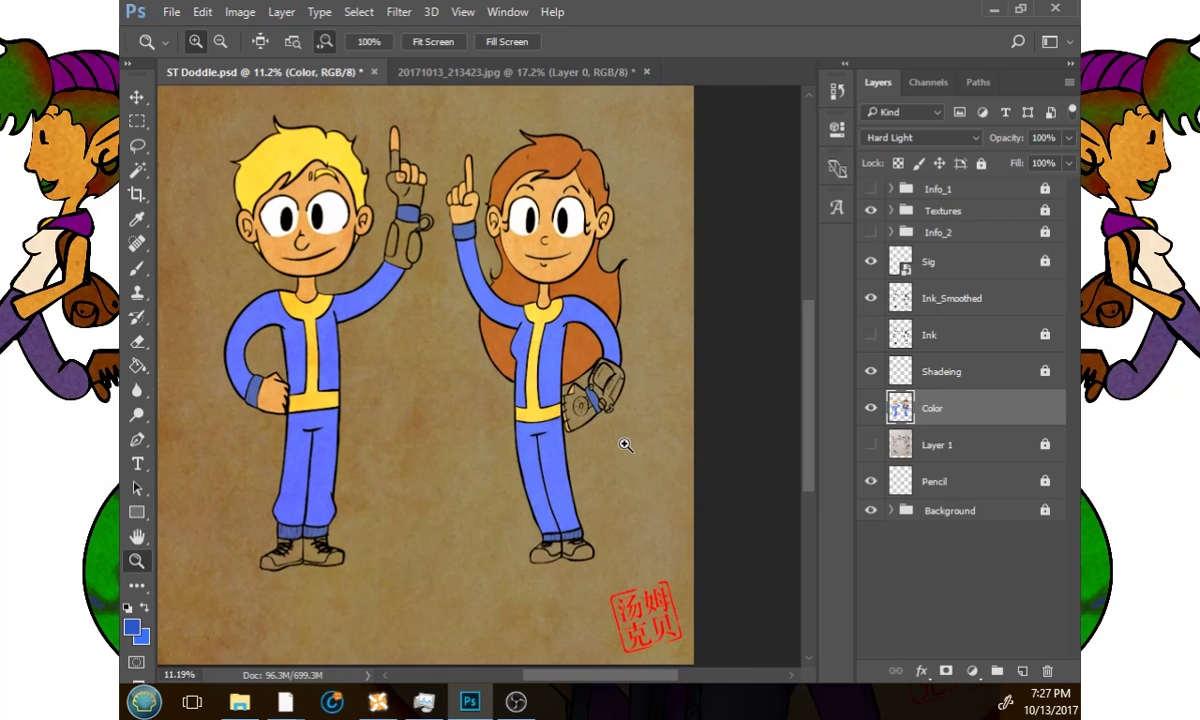
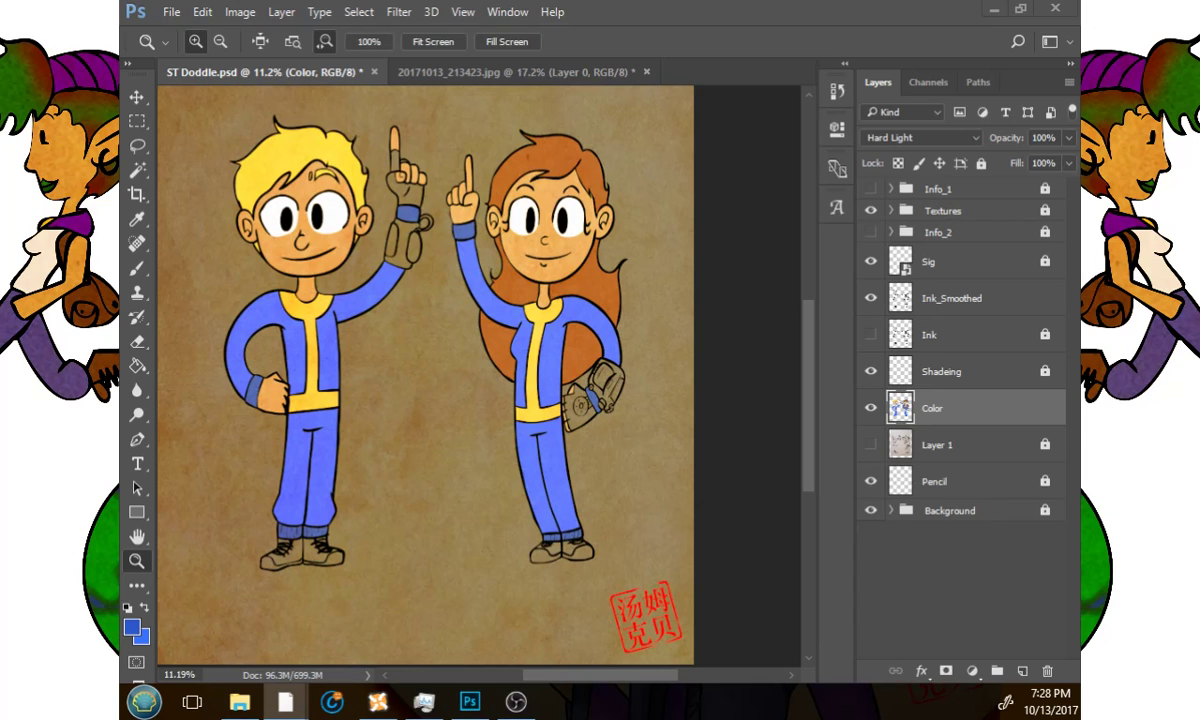
click(548, 430)
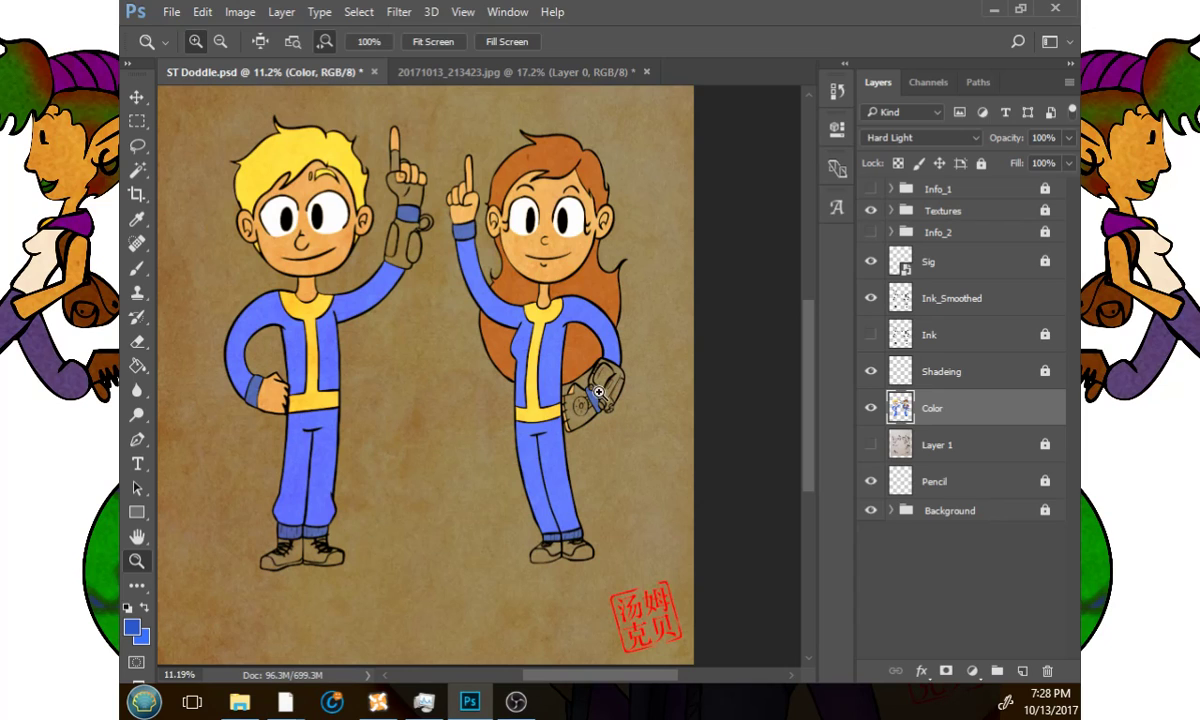
drag(619, 381, 694, 383)
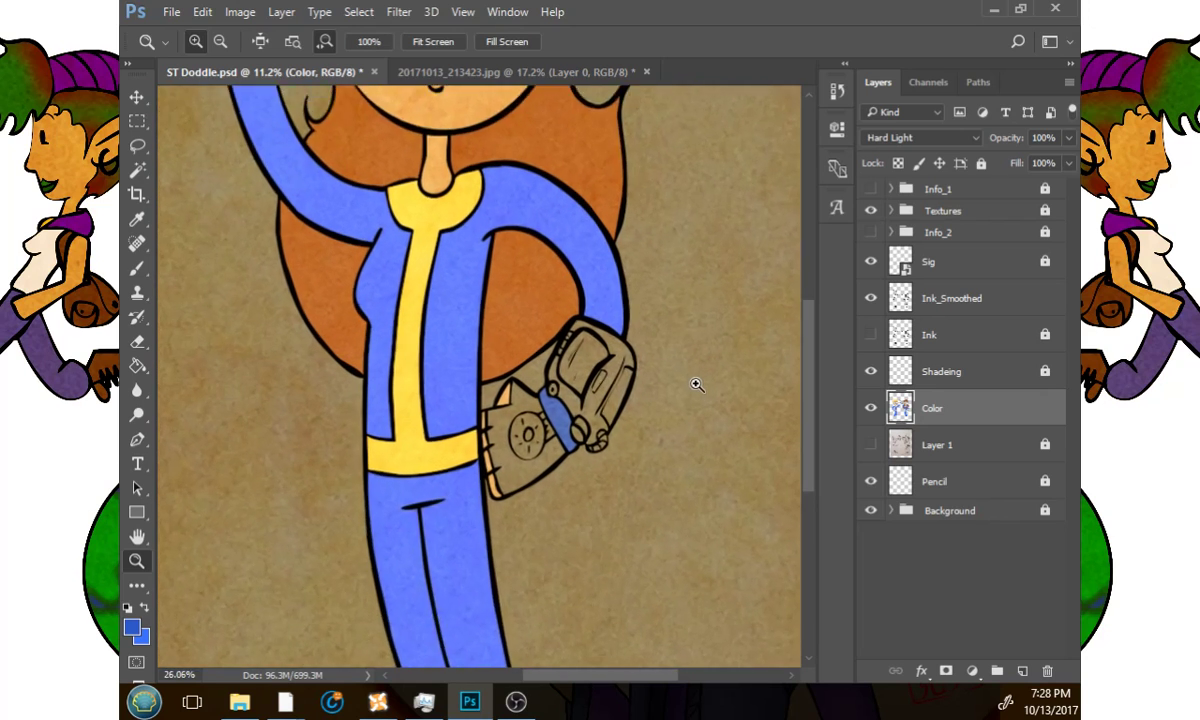
click(131, 626)
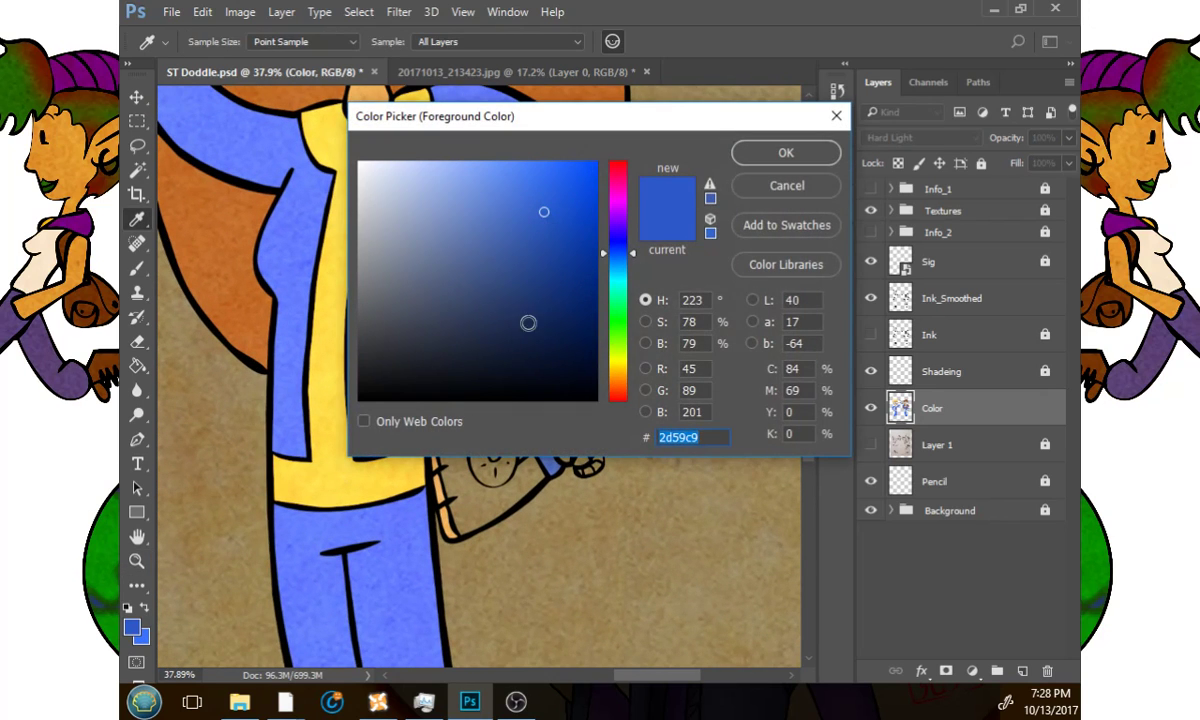
mouse_move(528, 323)
mouse_down()
mouse_move(350, 357)
mouse_move(353, 347)
mouse_up()
click(786, 152)
key(z)
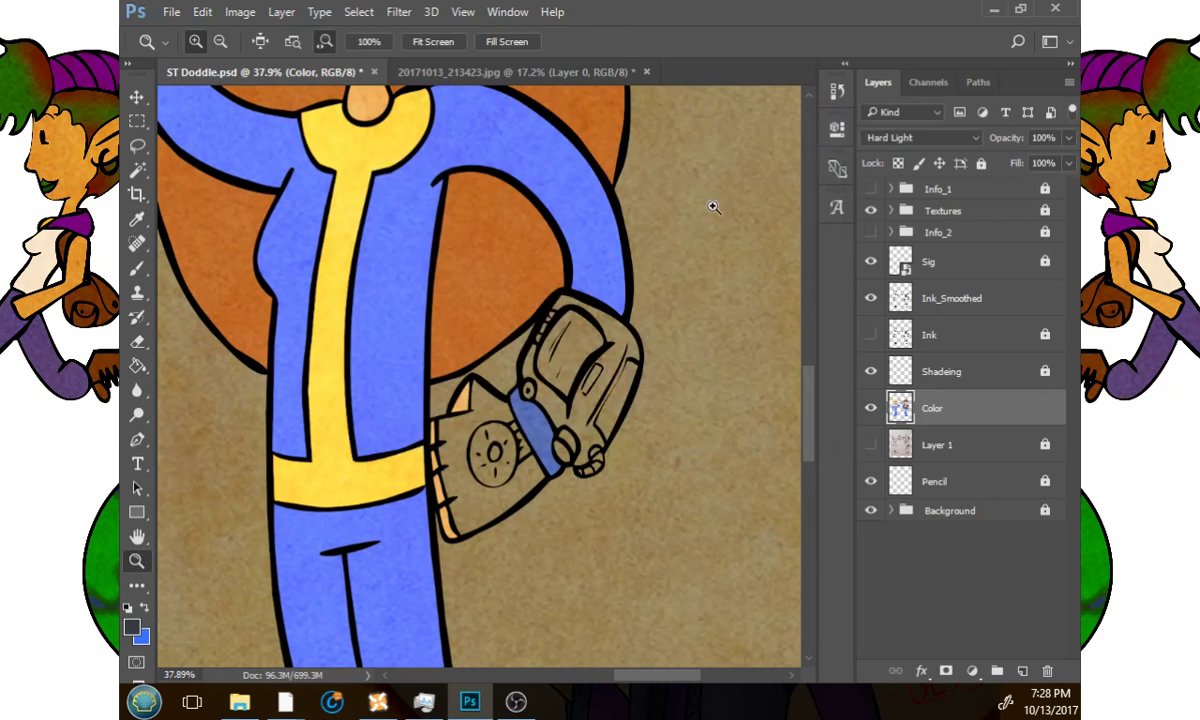
On the Ink_Smoothed layer, select the body of the girl's wrist device and the round emblem on her glove.
click(137, 170)
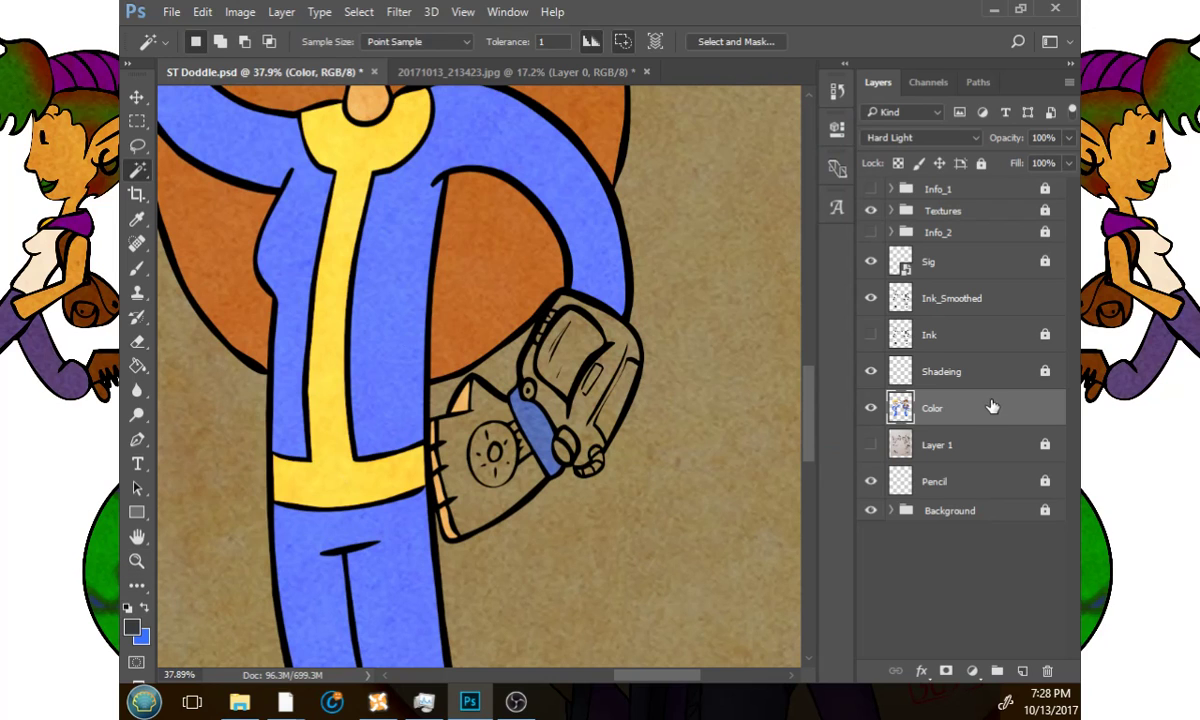
click(1000, 300)
click(617, 368)
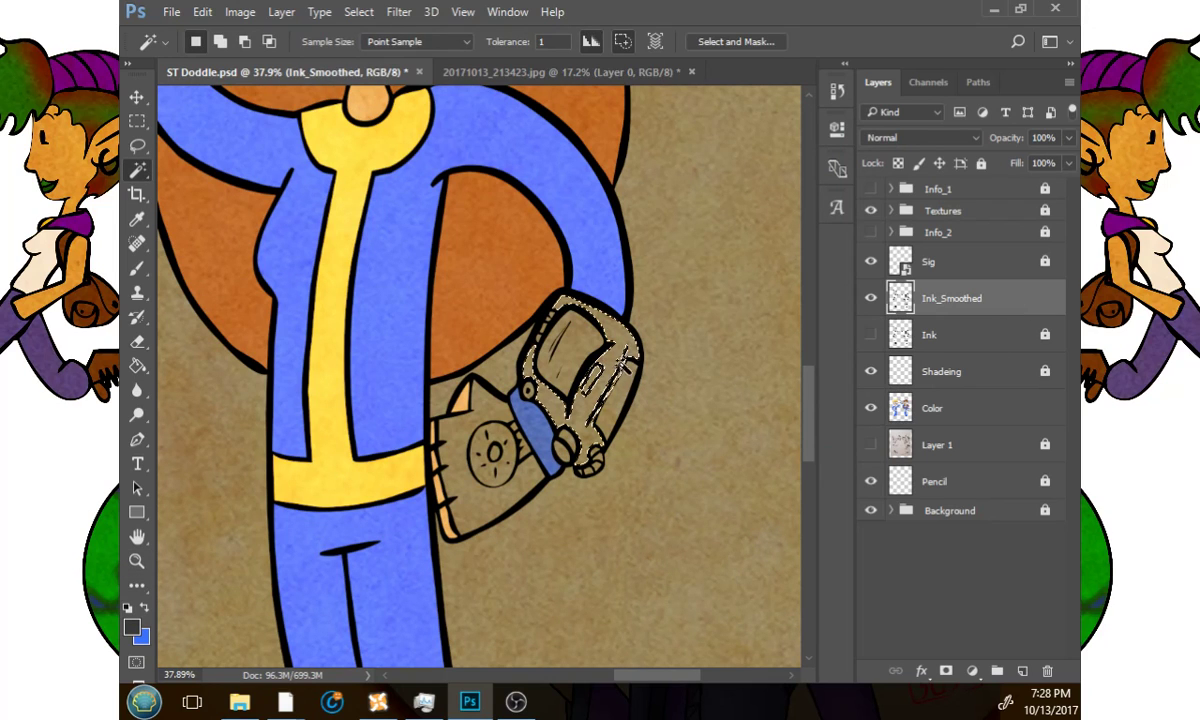
shift+click(580, 420)
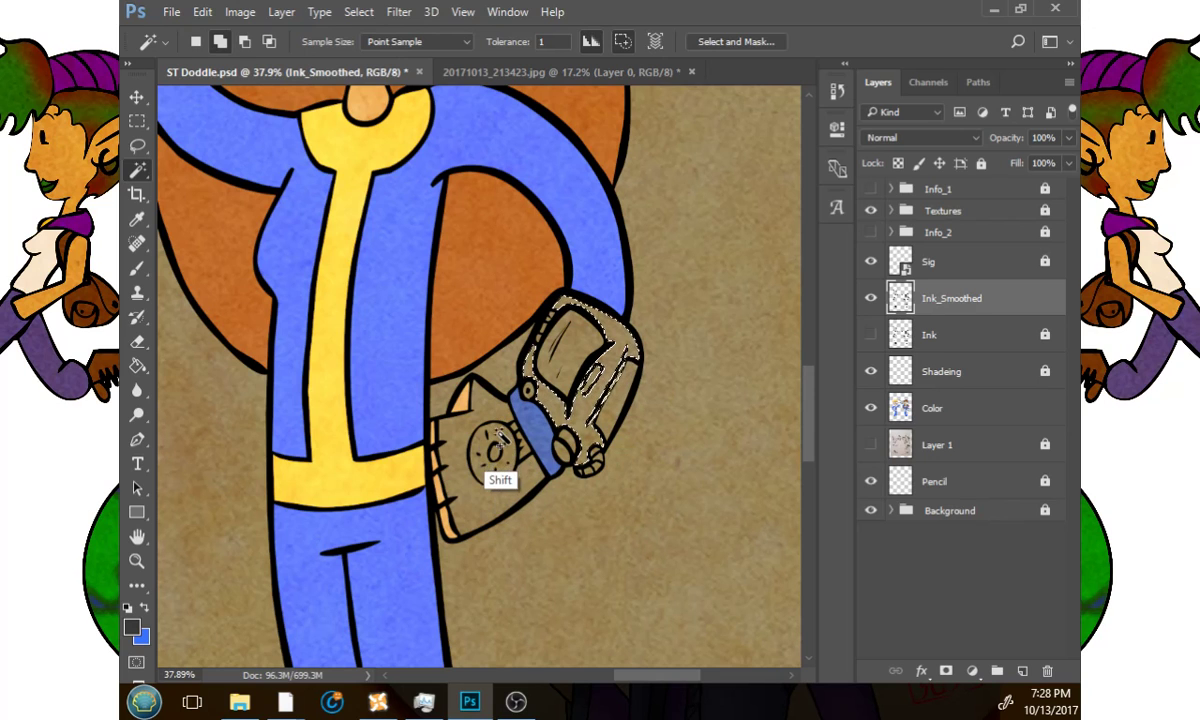
shift+click(500, 438)
Add the main body of the boy's wrist device to the selection.
drag(534, 477, 601, 497)
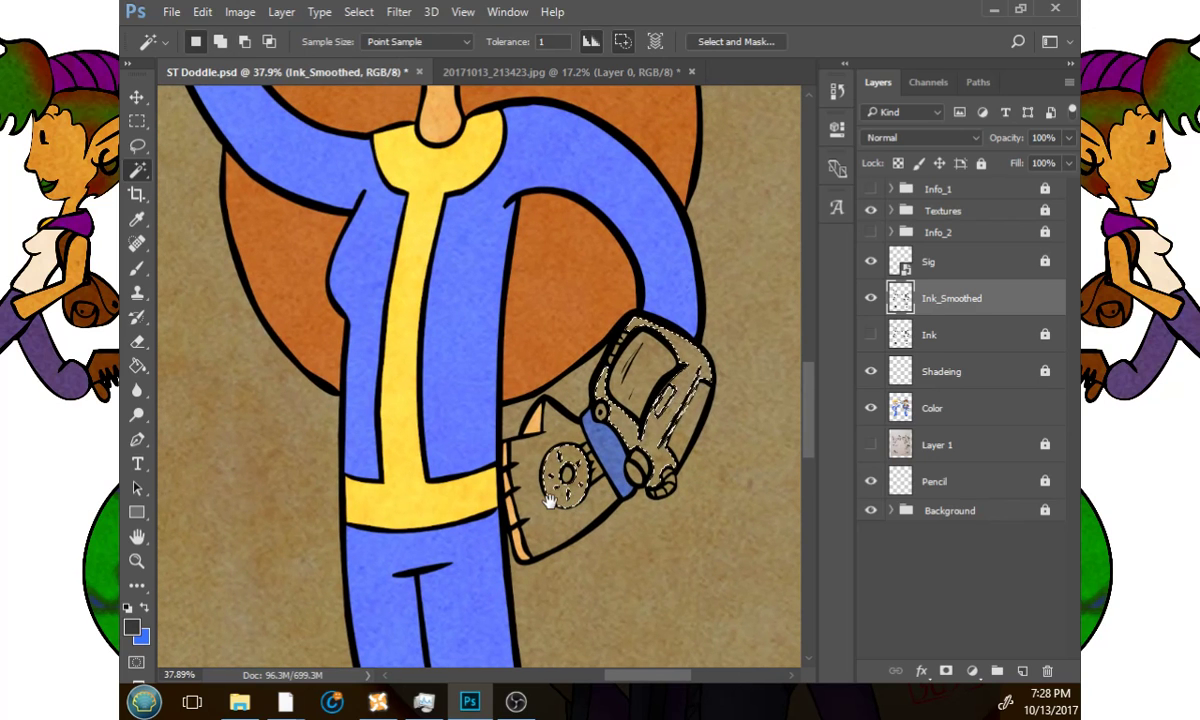
drag(437, 442, 765, 558)
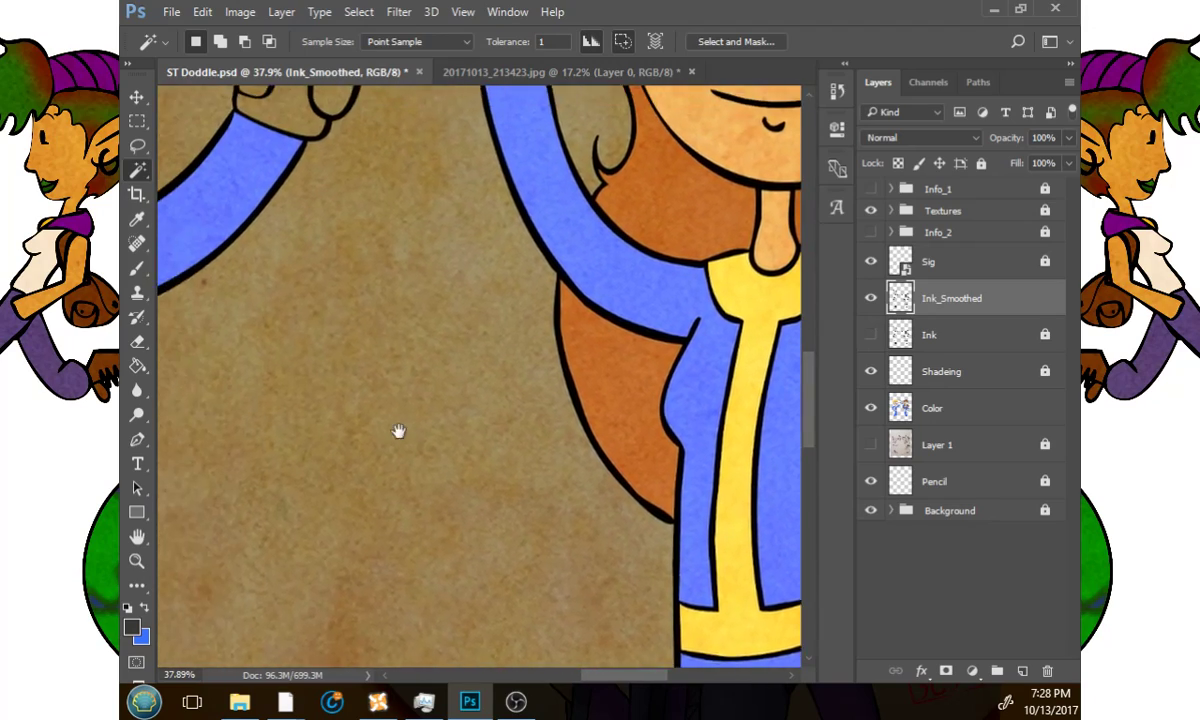
drag(399, 431, 568, 598)
shift+click(689, 365)
drag(690, 365, 456, 349)
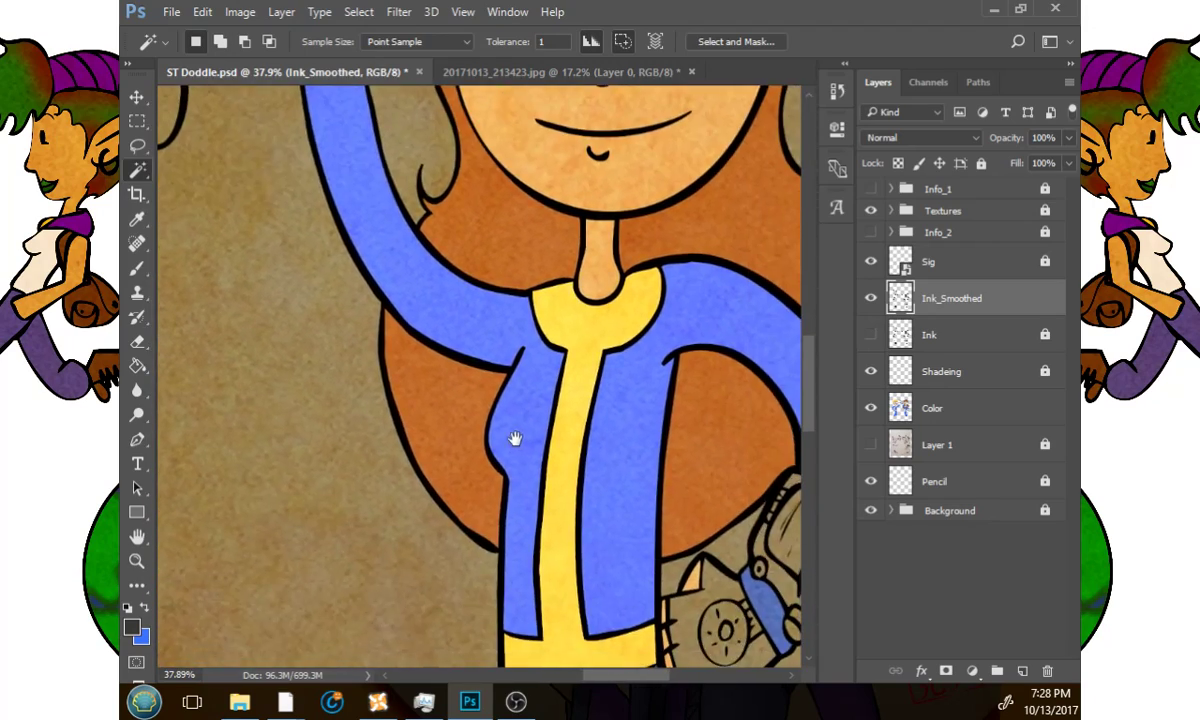
click(137, 561)
drag(442, 524, 366, 526)
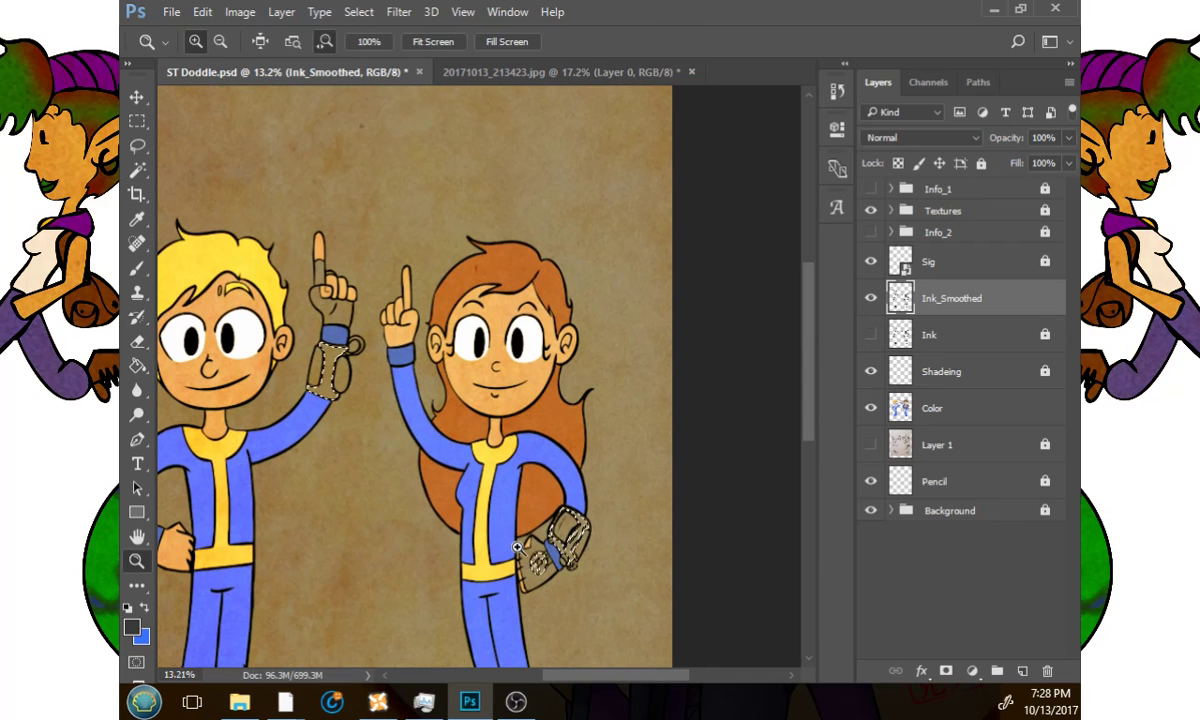
Add the upper panels of both of the boy's shoes to the selection, leaving out the toe caps and soles.
key(ctrl+d)
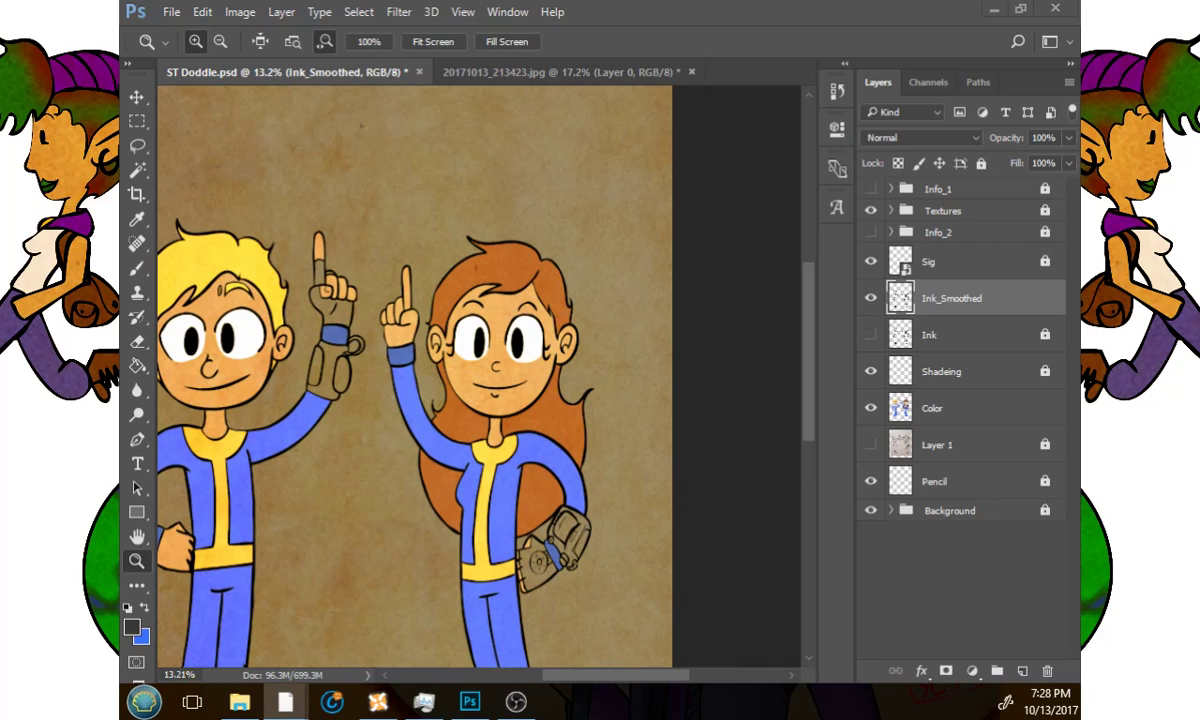
drag(566, 531, 620, 531)
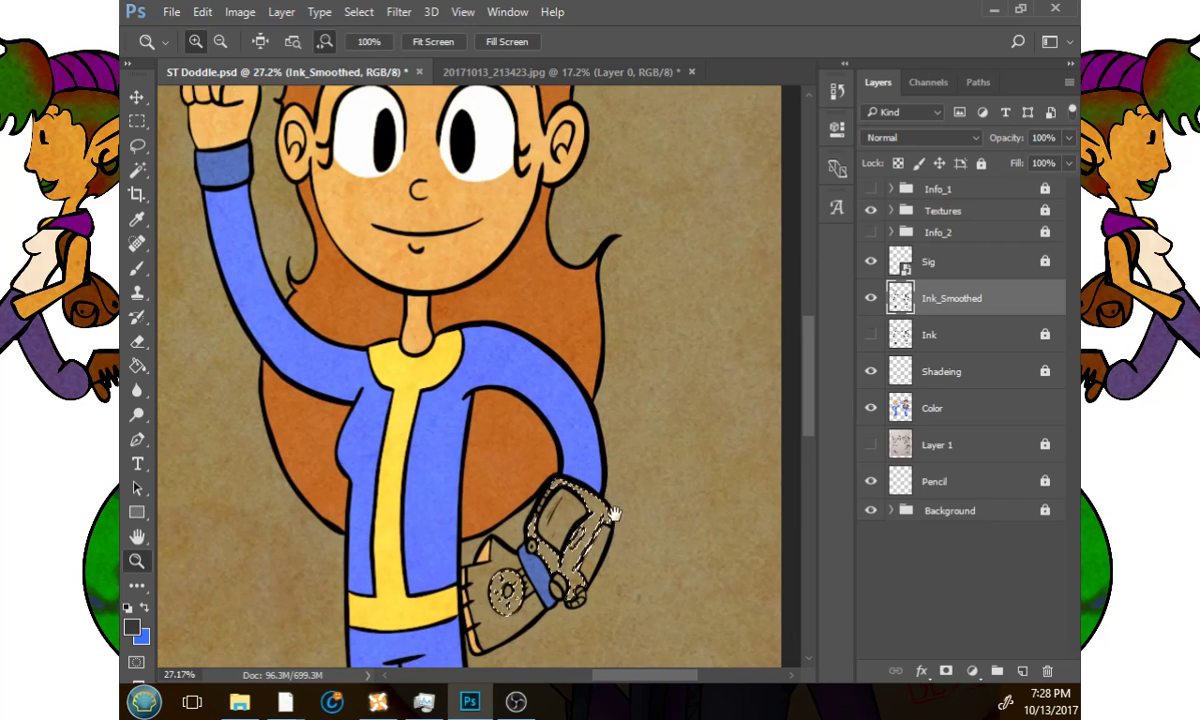
scroll(614, 514, down, 3)
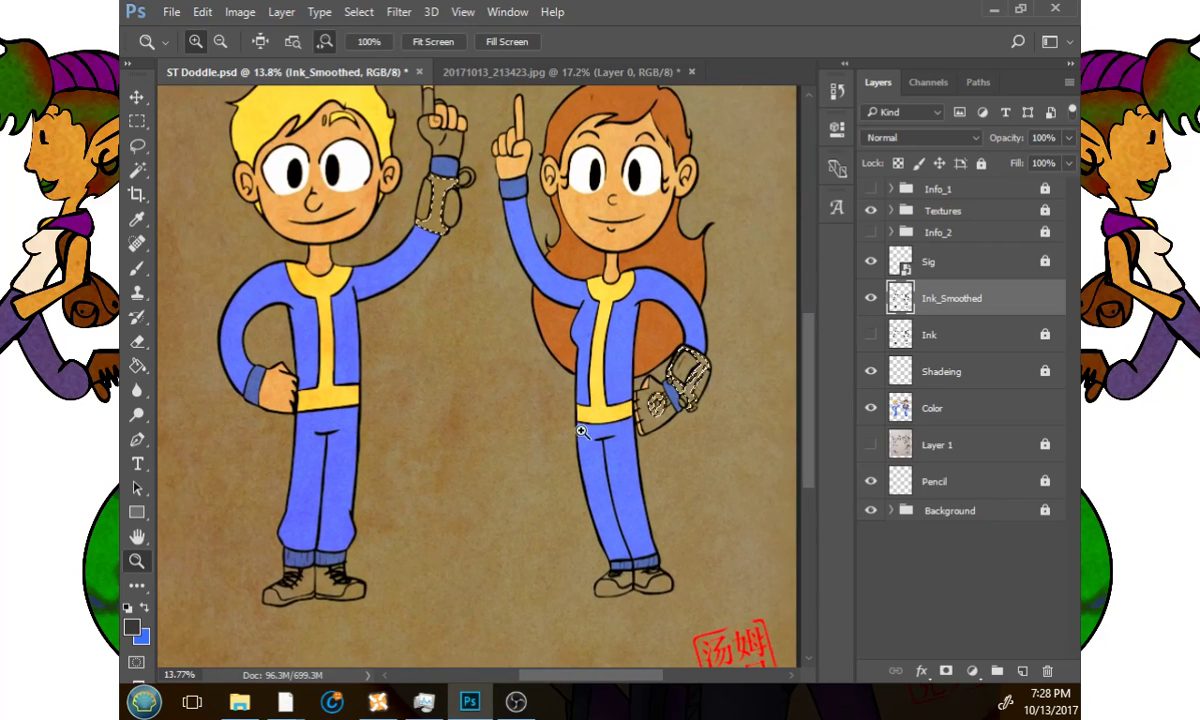
scroll(364, 614, up, 5)
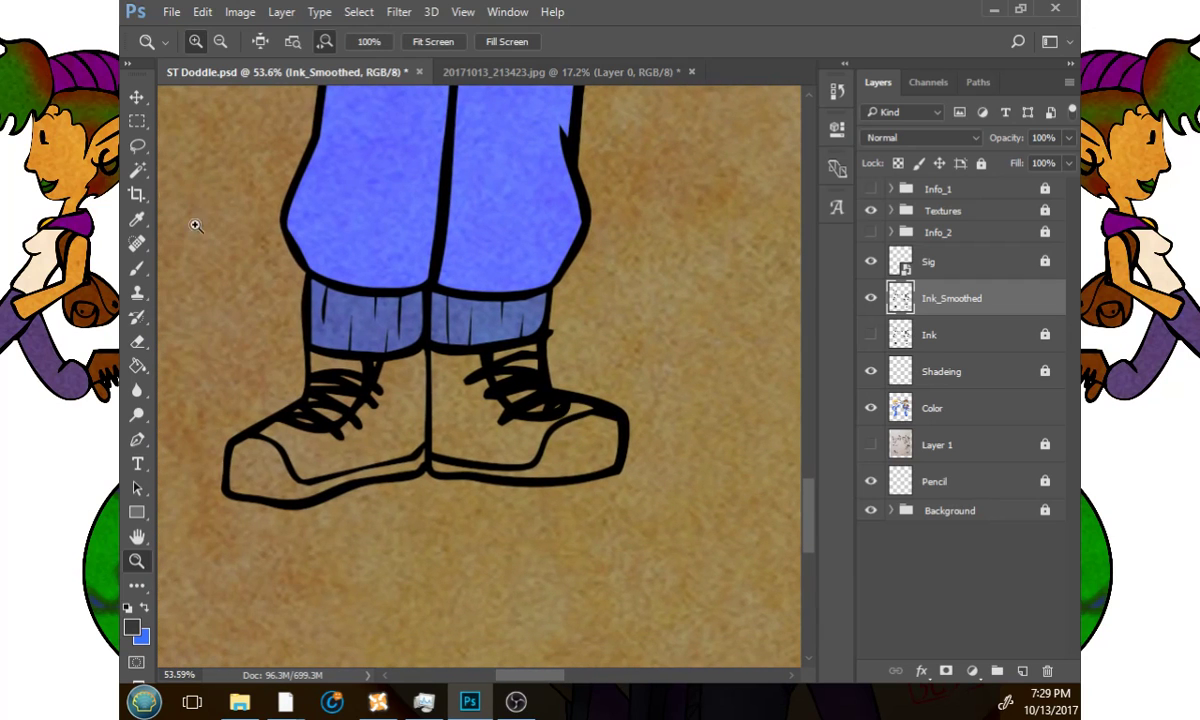
key(w)
key(shift)
shift+click(477, 420)
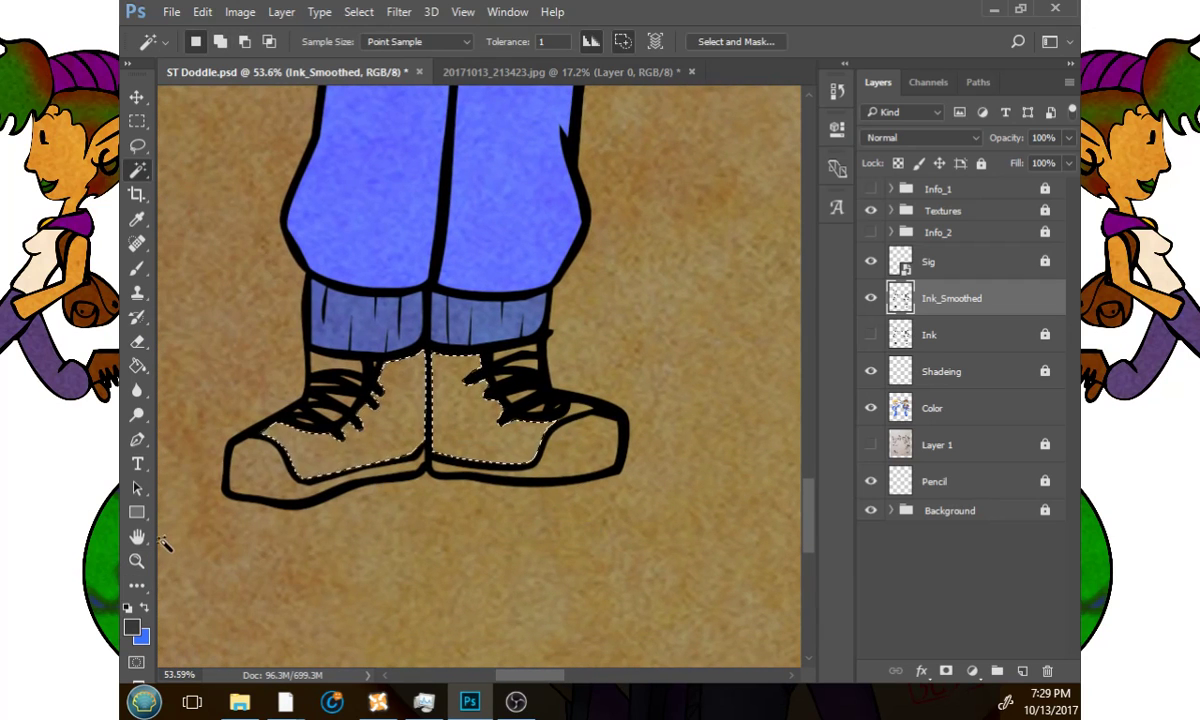
key(shift)
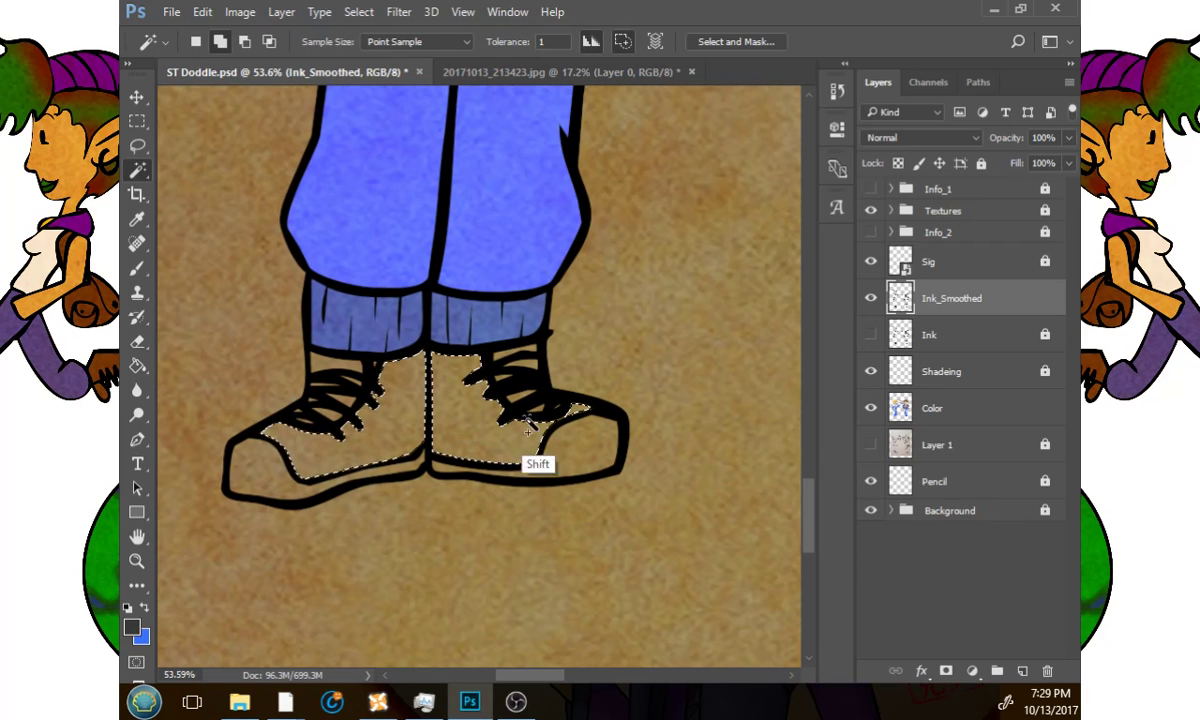
Add the upper panels of both of the girl's shoes to the selection.
key(space)
drag(750, 478, 310, 440)
drag(660, 503, 424, 493)
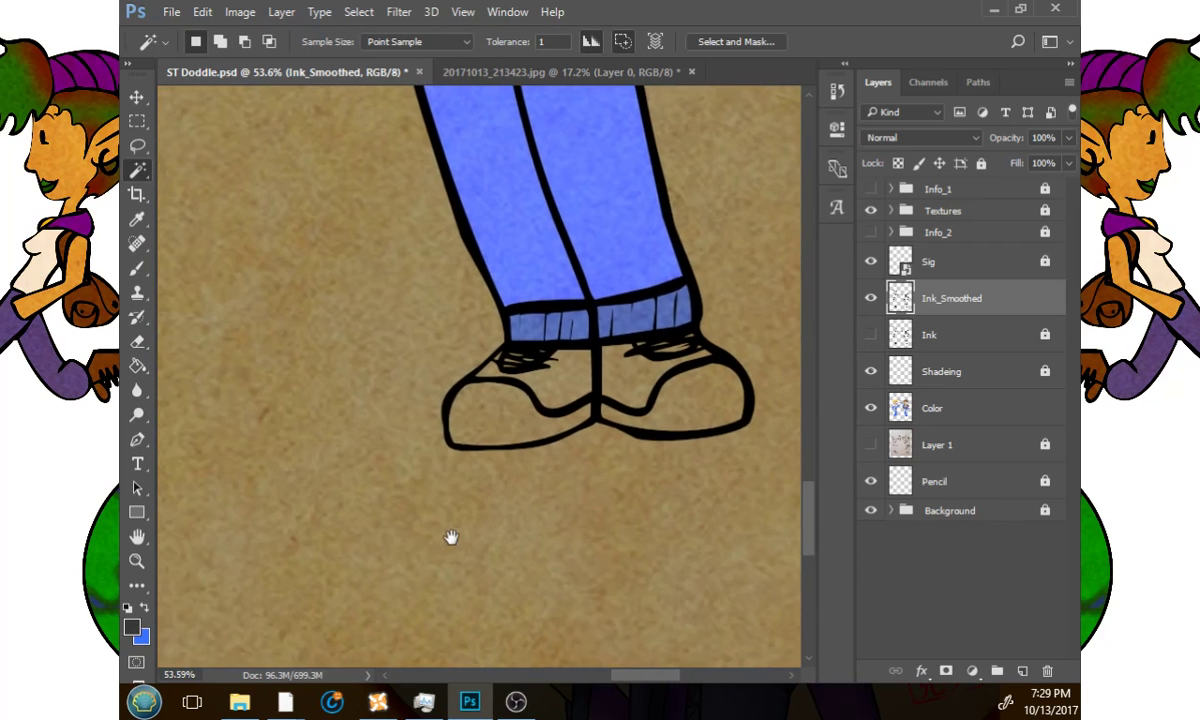
key(shift)
shift+click(619, 402)
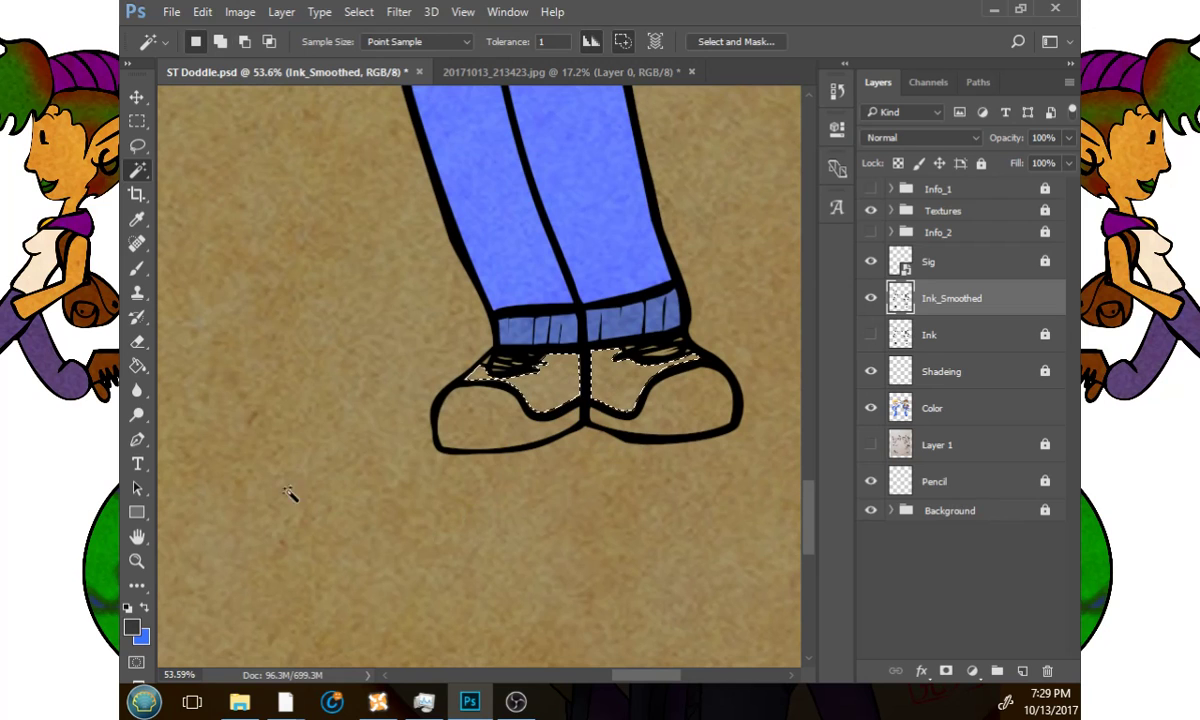
Try to add the small gaps around the laces of the girl's shoe to the selection.
shift+click(488, 362)
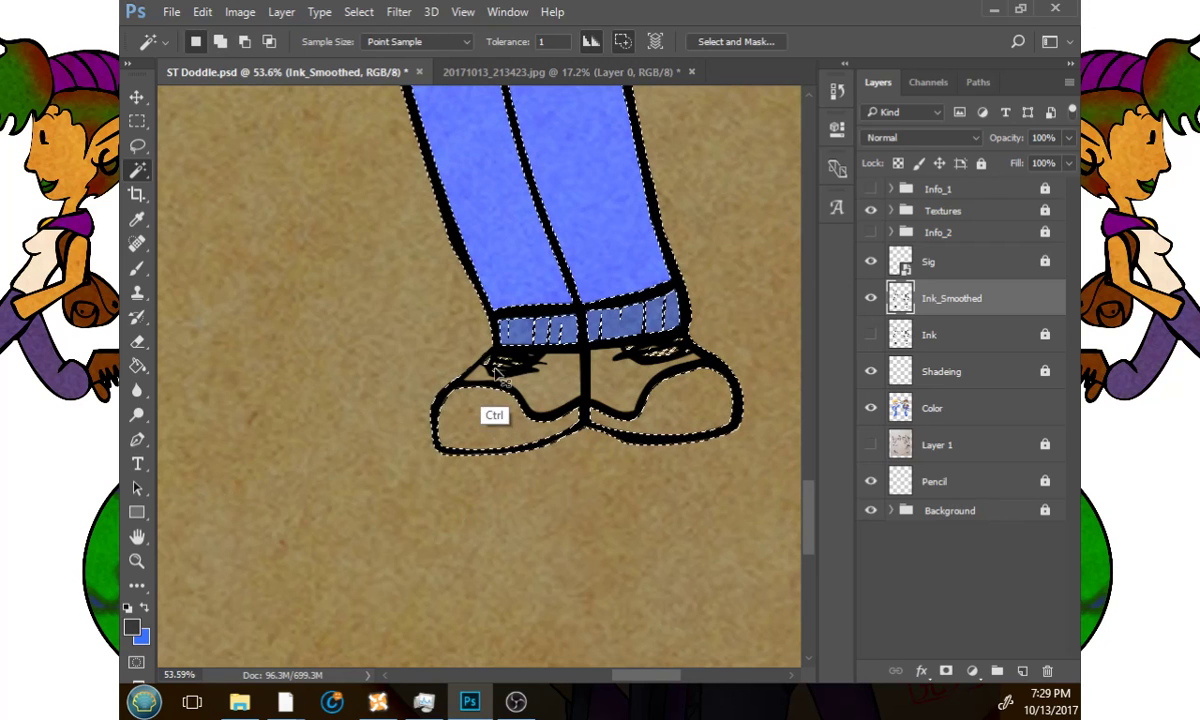
key(ctrl+z)
shift+click(495, 376)
key(ctrl+z)
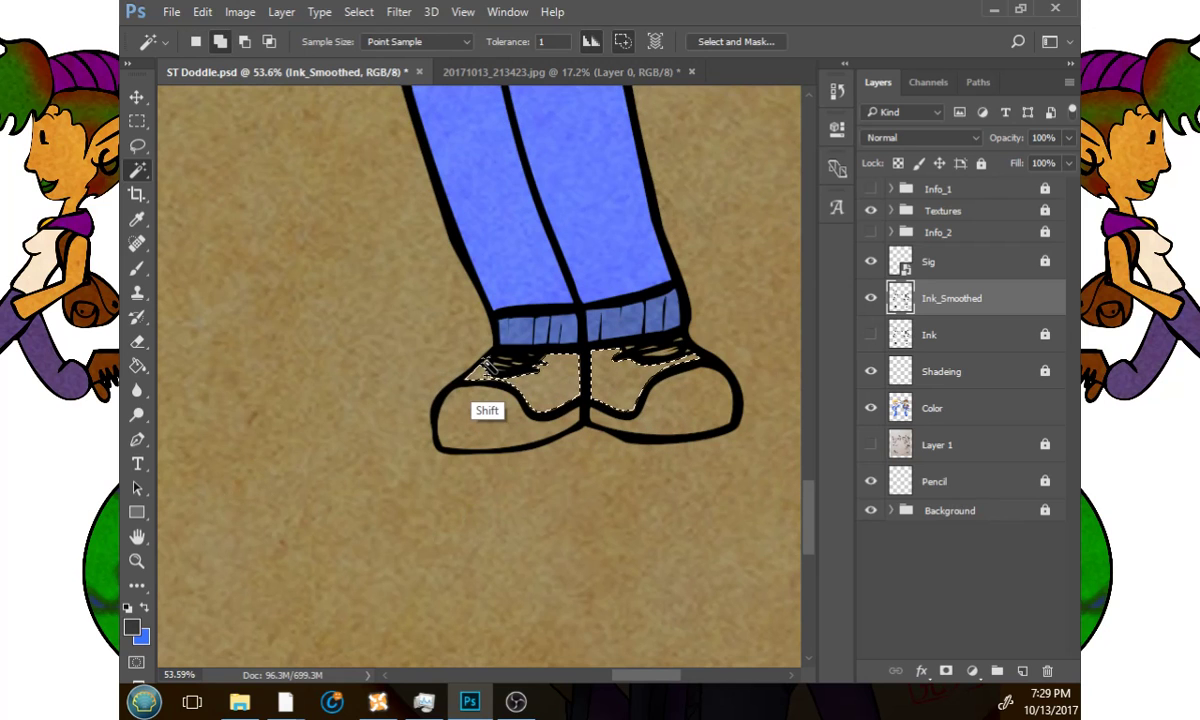
shift+click(501, 373)
key(ctrl+z)
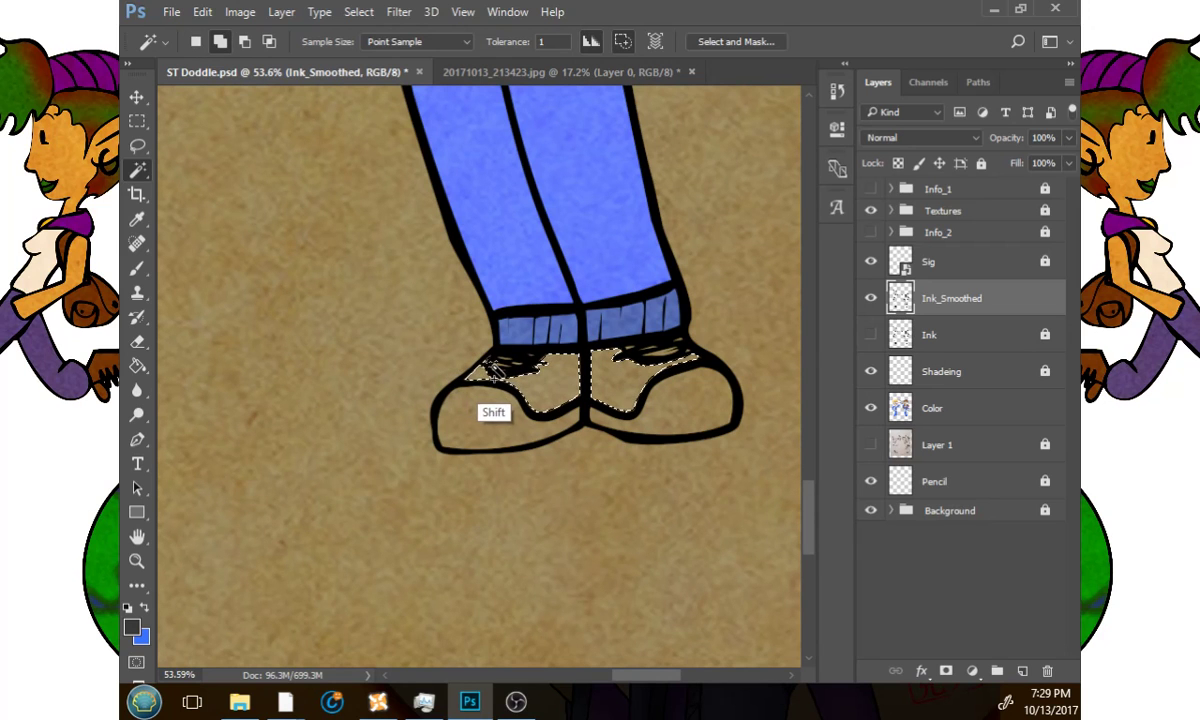
Expand the combined wrist device, emblem and shoe selection by 2 pixels.
click(137, 560)
drag(571, 486, 470, 492)
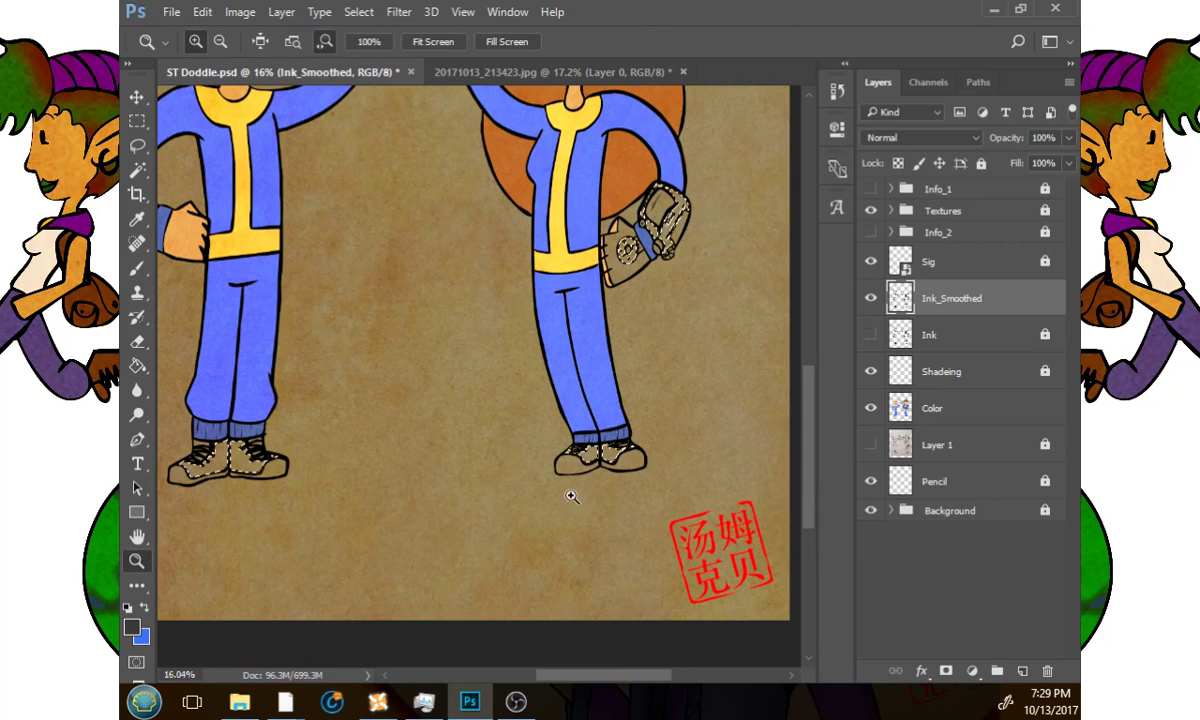
drag(660, 499, 676, 547)
drag(580, 367, 592, 437)
scroll(587, 428, up, 1)
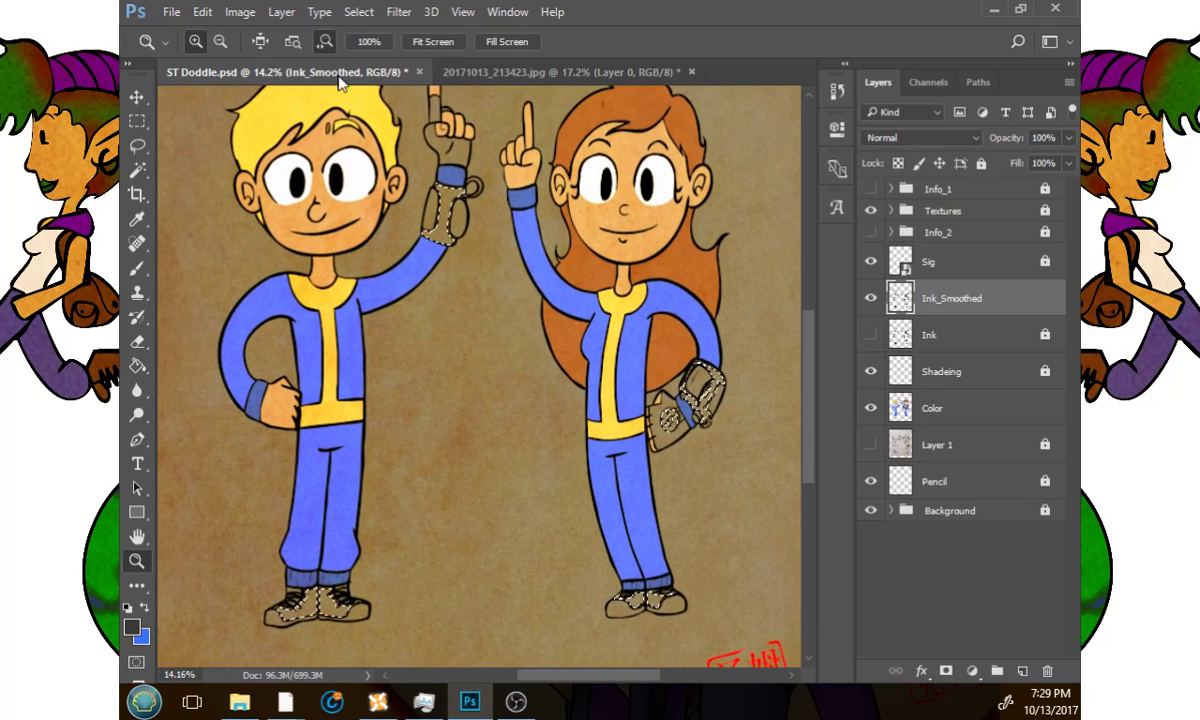
click(357, 12)
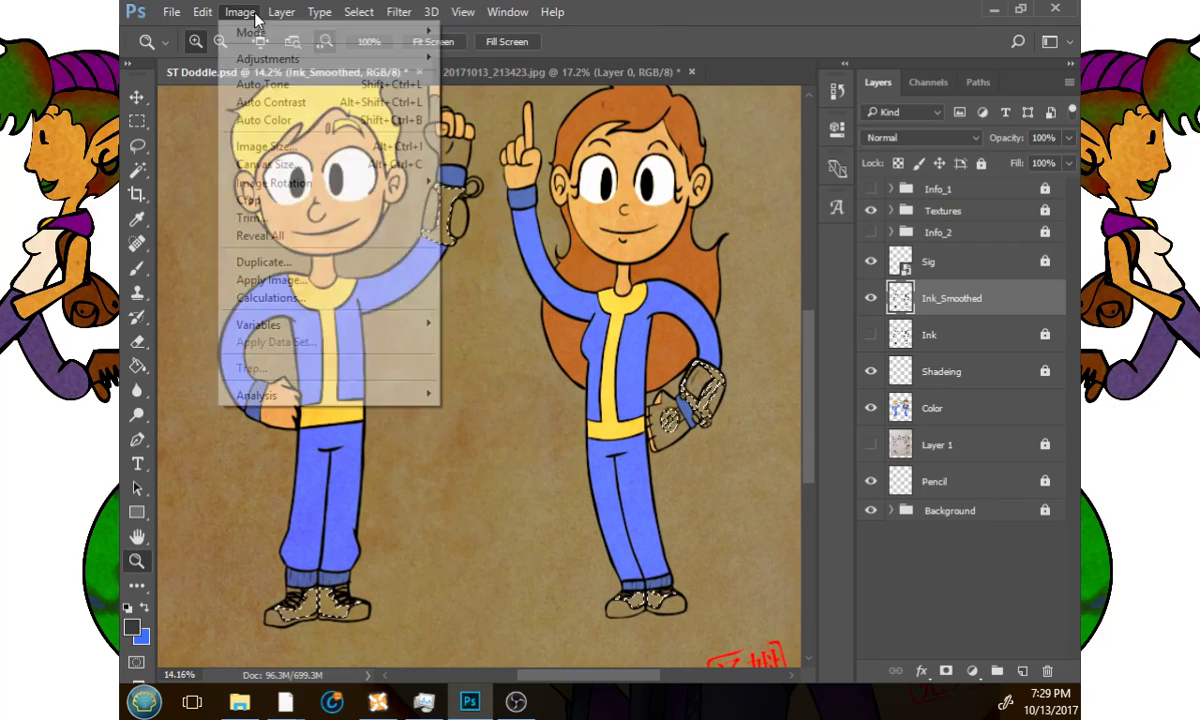
click(242, 13)
click(242, 13)
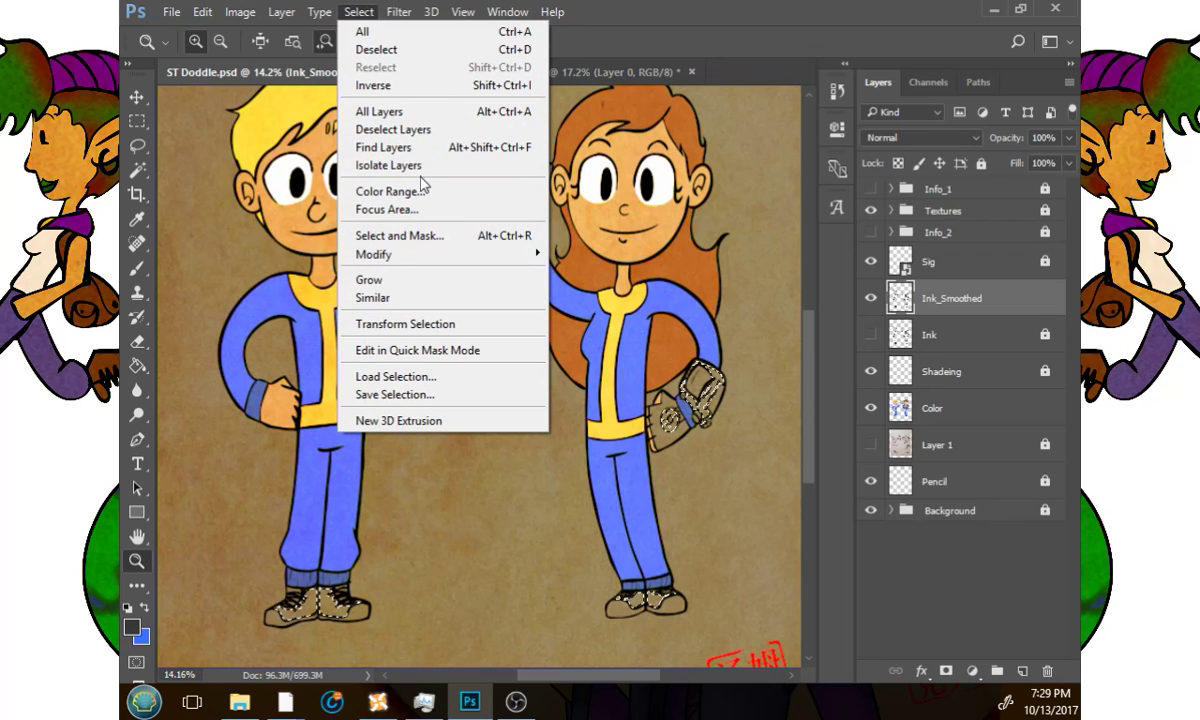
mouse_move(373, 262)
click(244, 289)
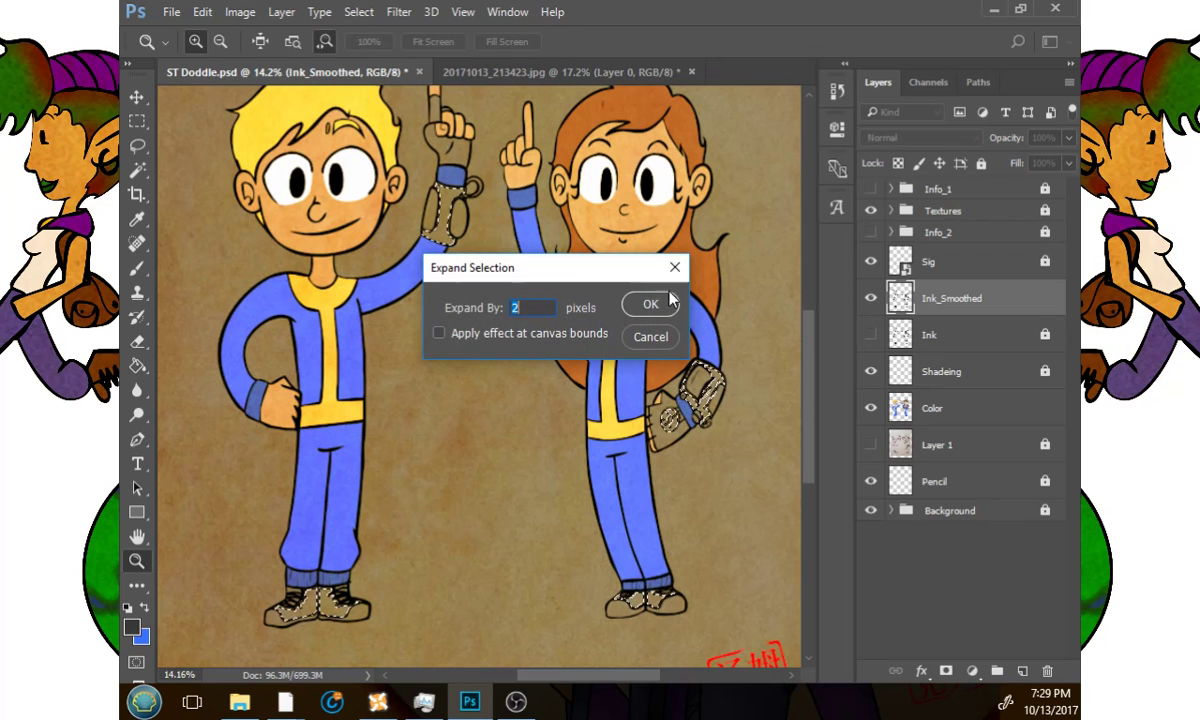
key(Return)
Fill the selected wrist devices, glove emblem and shoe panels with the dark grey on the Color layer.
click(948, 405)
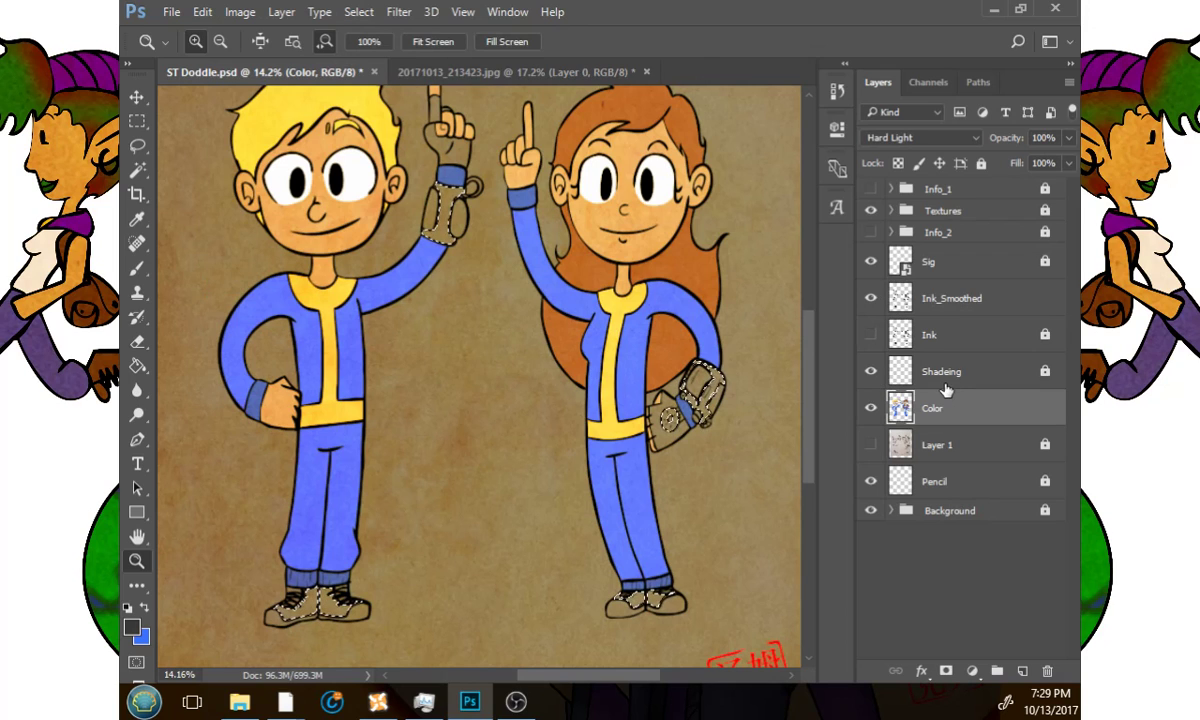
click(140, 367)
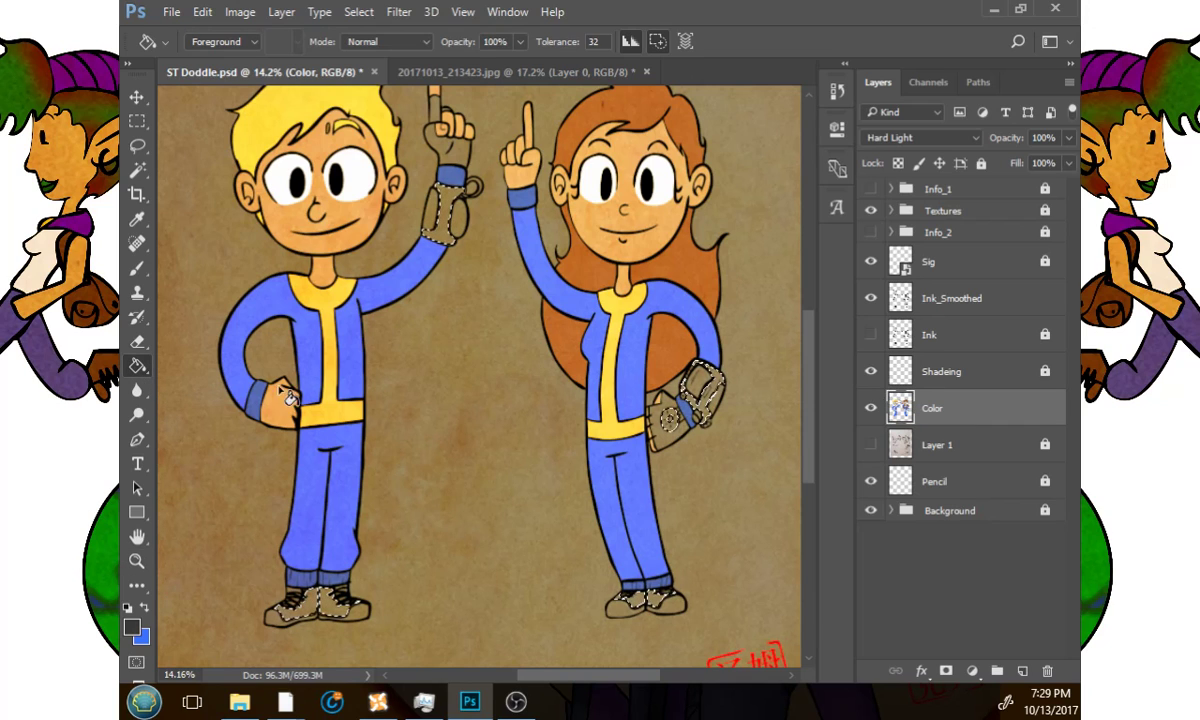
click(687, 427)
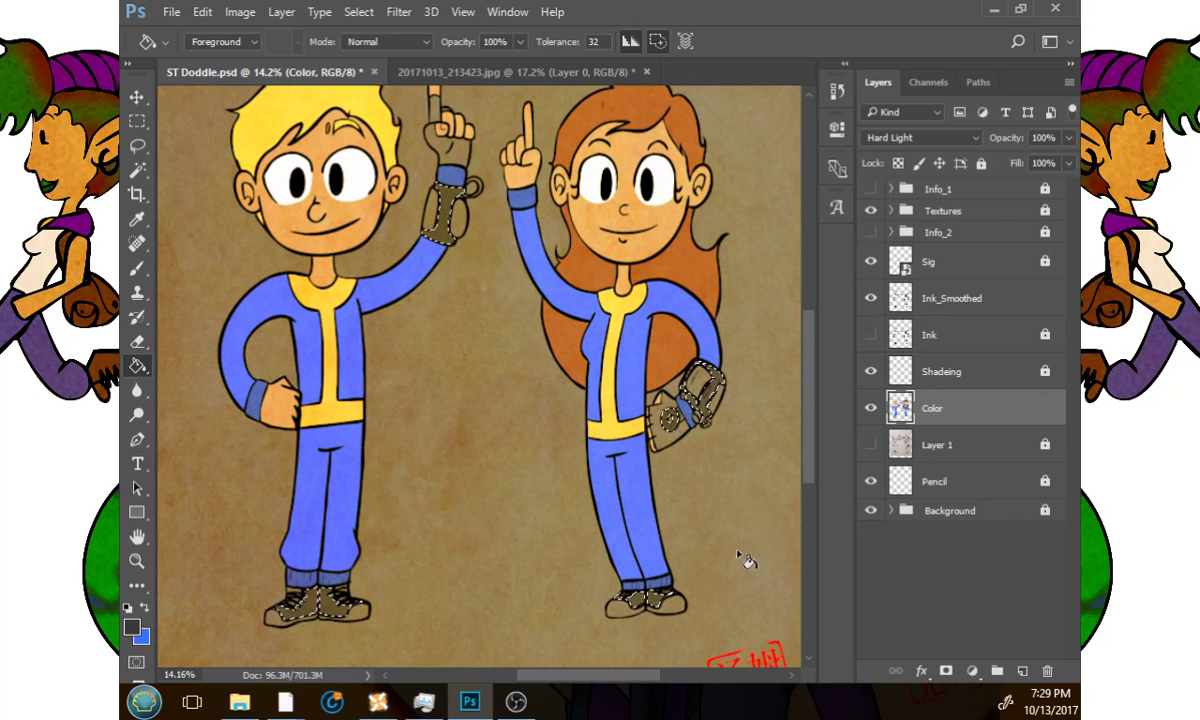
click(137, 561)
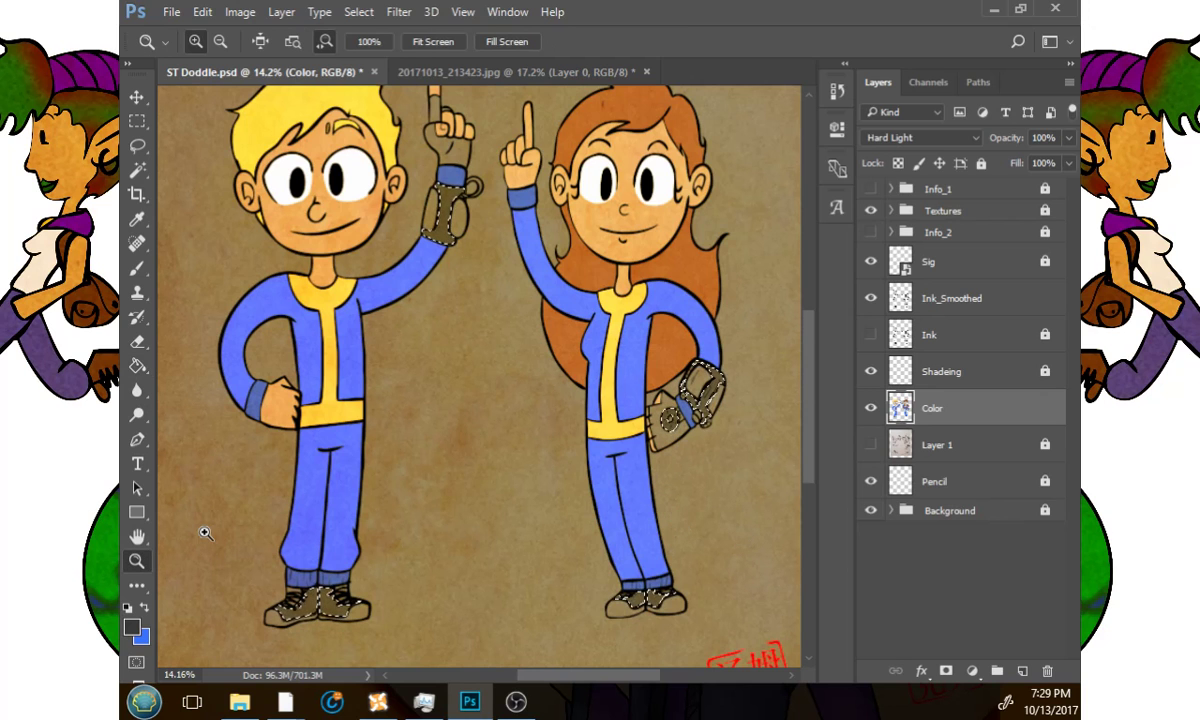
drag(682, 410, 821, 420)
drag(737, 464, 600, 532)
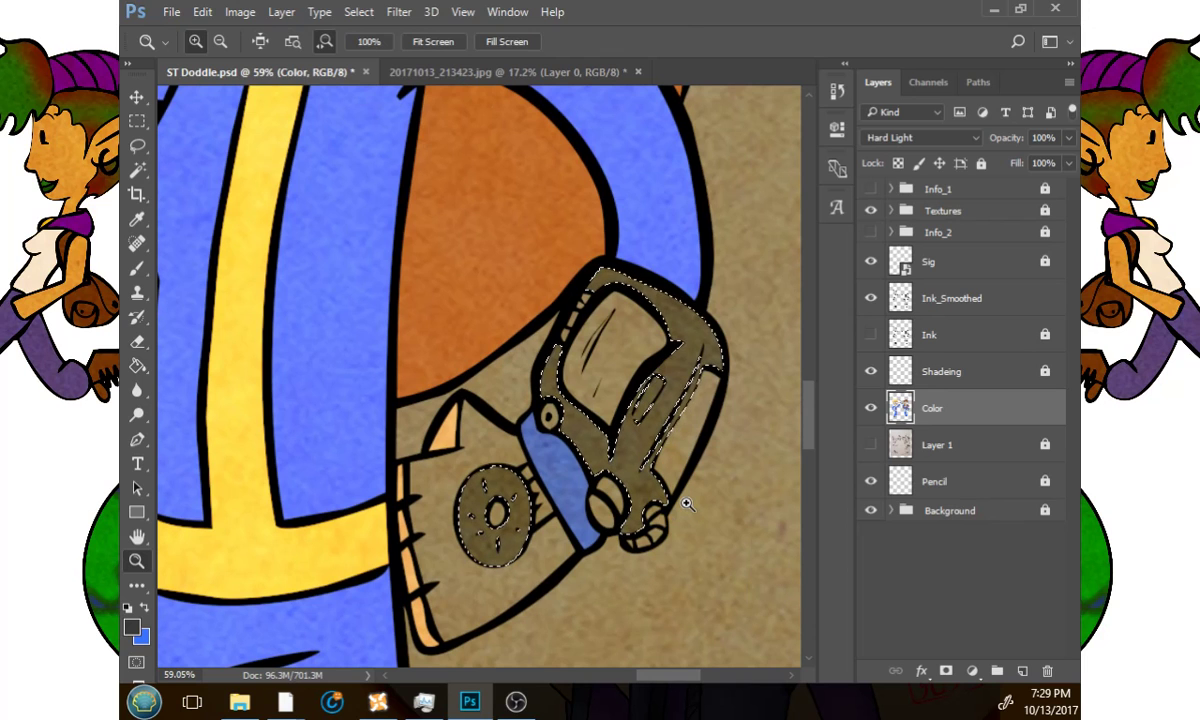
Set the foreground colour to #292929 and fill the selected wrist devices, glove emblem and shoe panels on the Color layer.
click(132, 627)
click(361, 364)
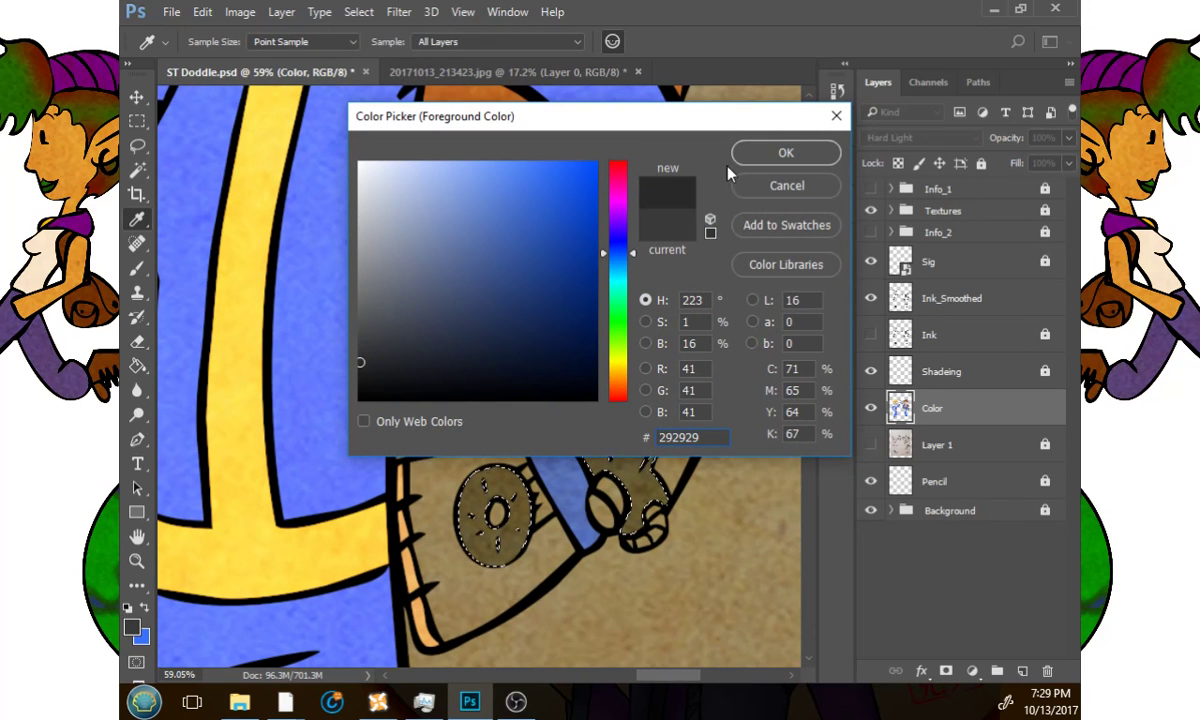
click(770, 155)
key(z)
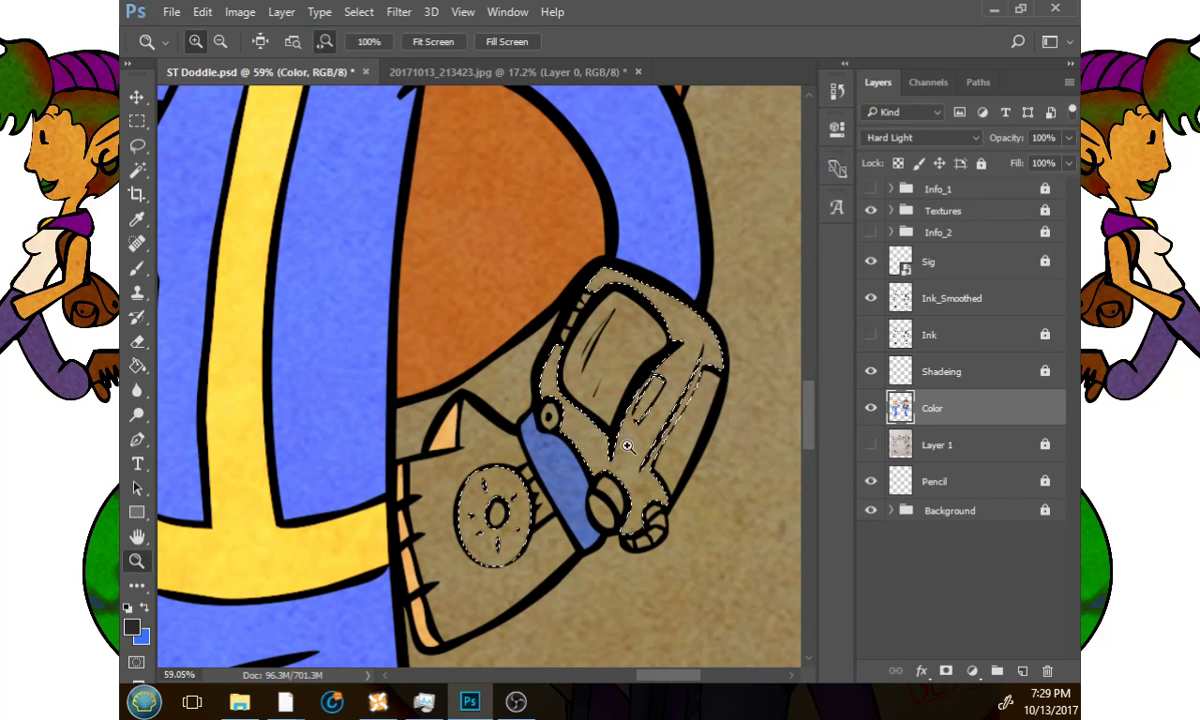
key(g)
click(652, 410)
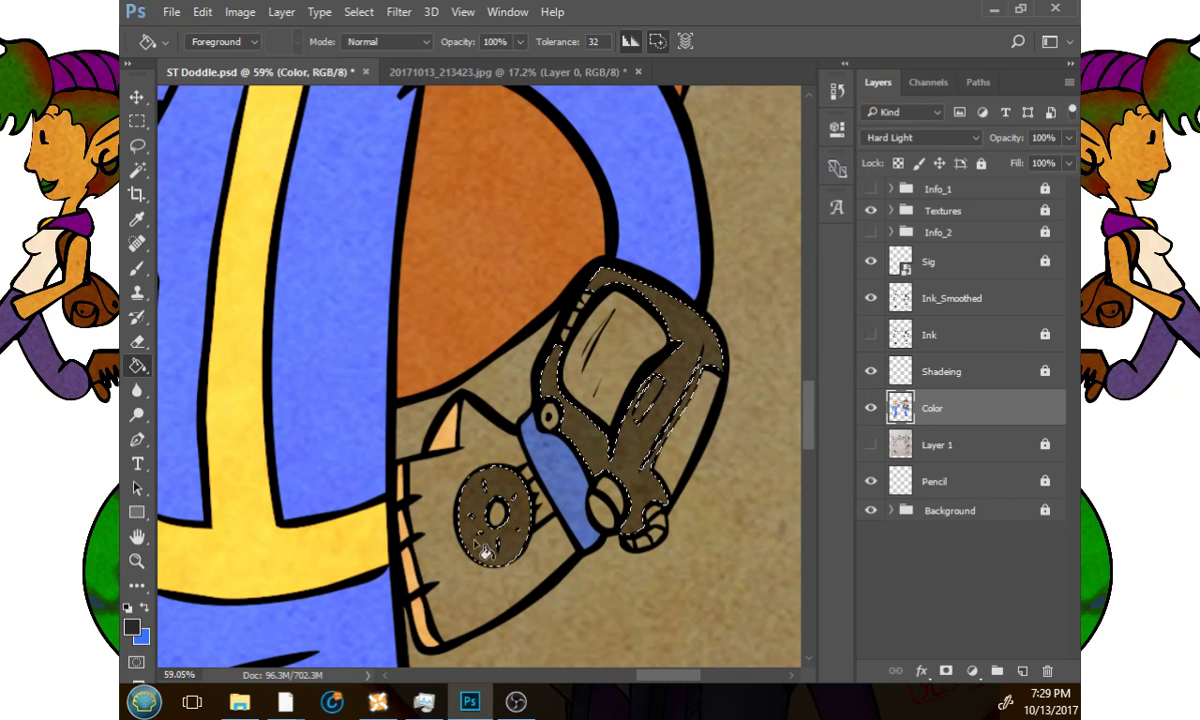
key(z)
drag(646, 494, 550, 500)
drag(605, 541, 672, 482)
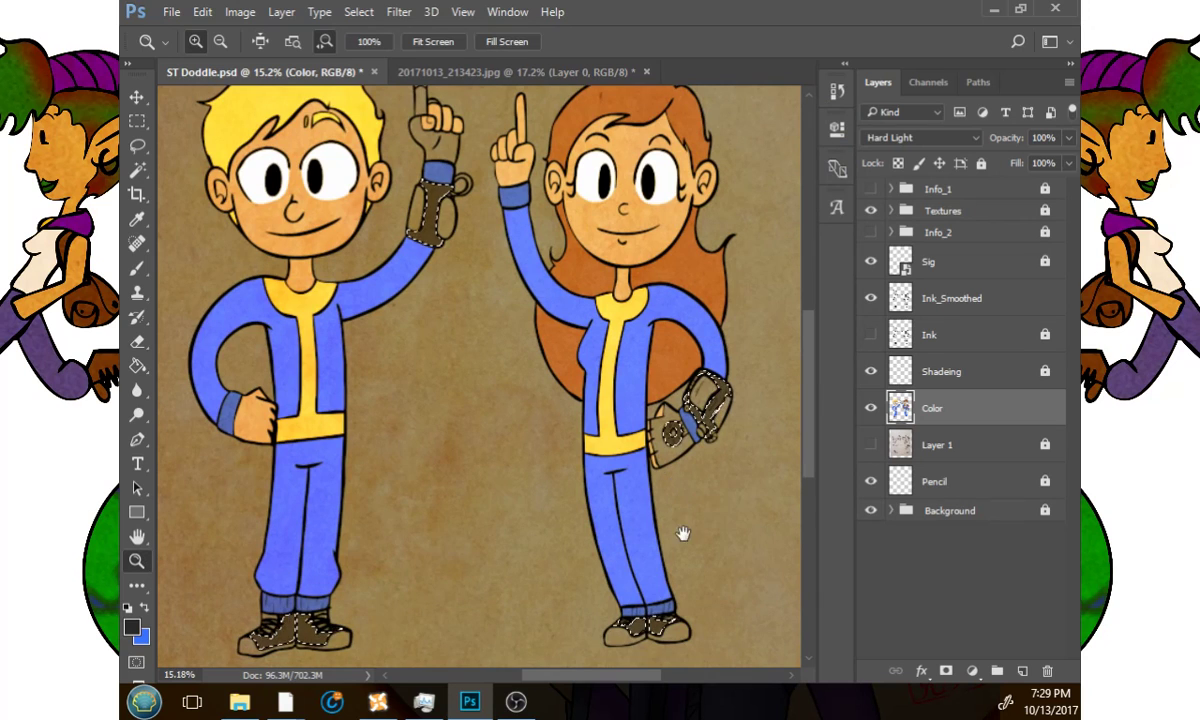
mouse_move(683, 535)
mouse_down()
mouse_move(702, 503)
mouse_move(691, 509)
mouse_up()
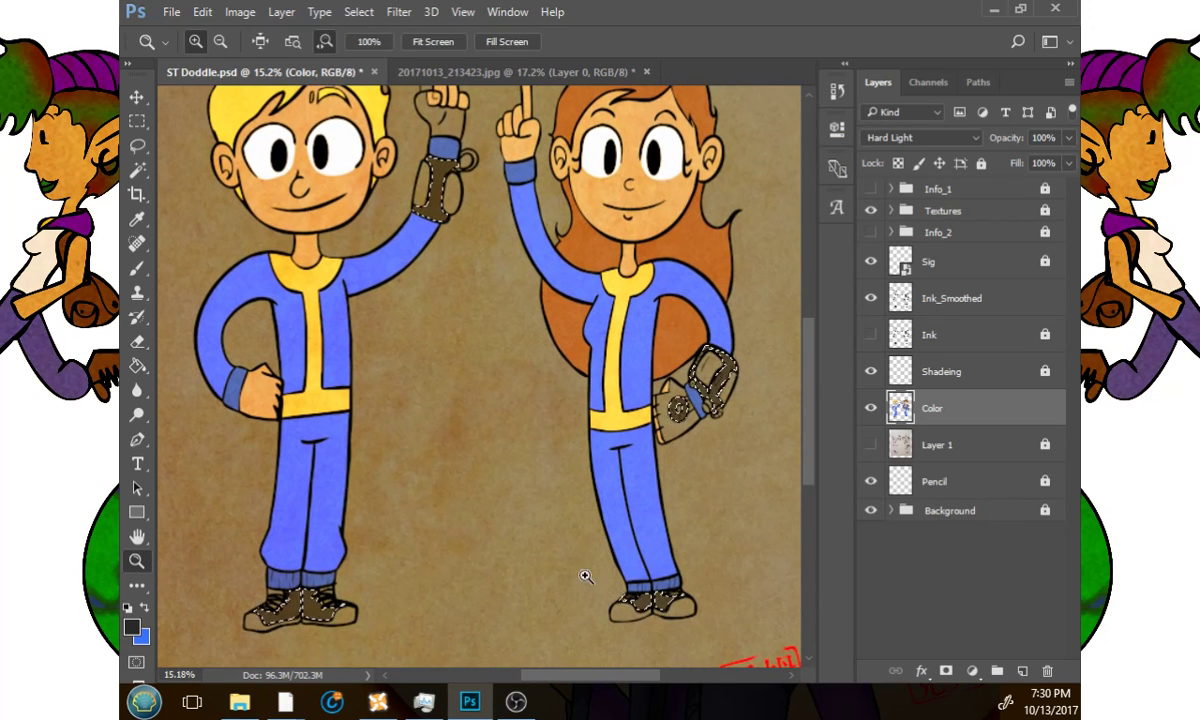
Swap the foreground and background colours, then set the foreground to a near-black shade darker than #292929.
click(131, 626)
click(364, 382)
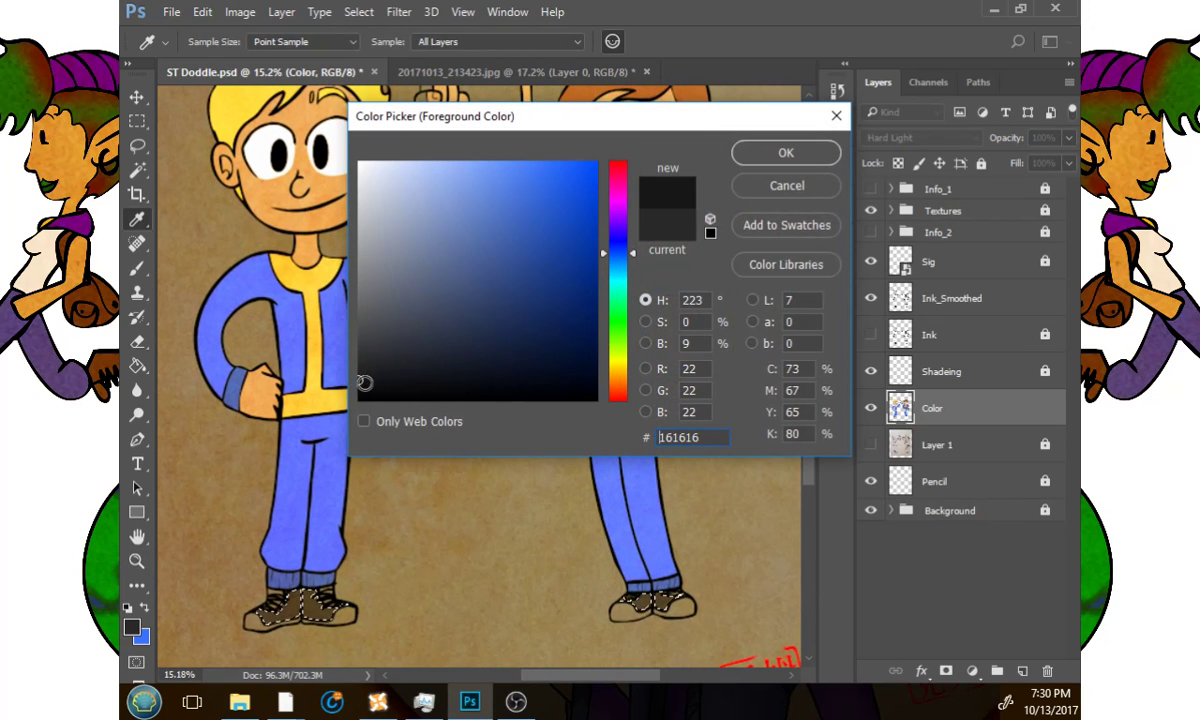
click(775, 155)
click(145, 609)
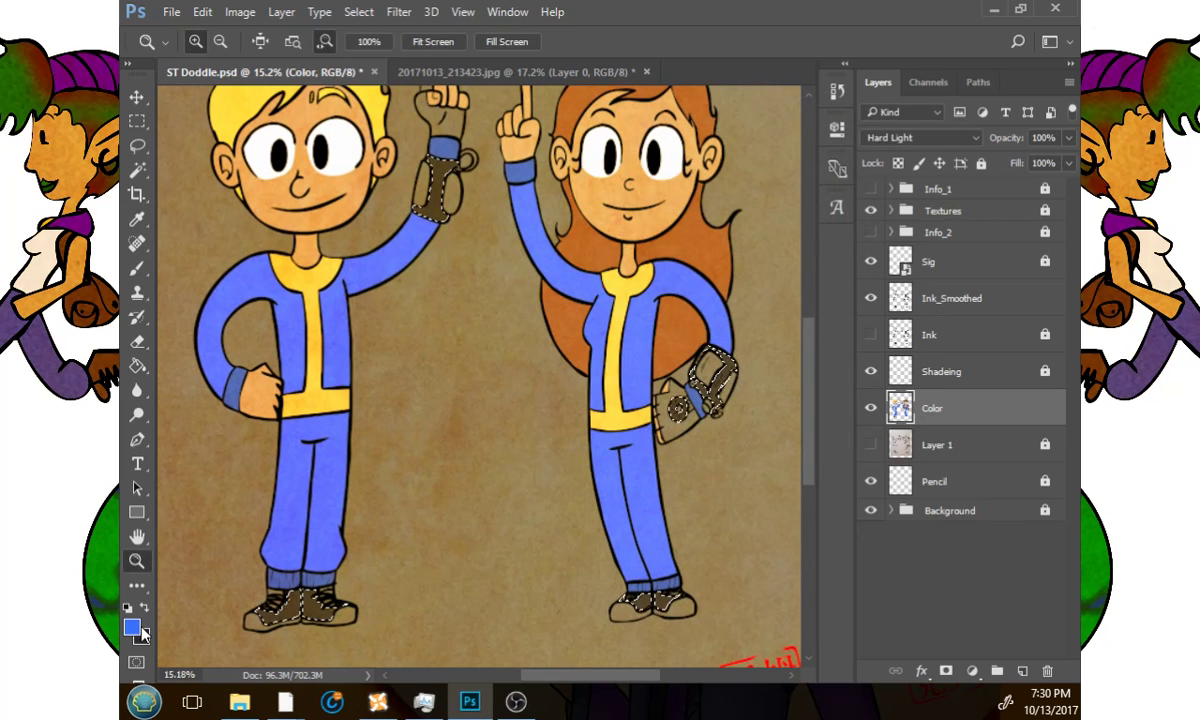
click(135, 628)
click(145, 636)
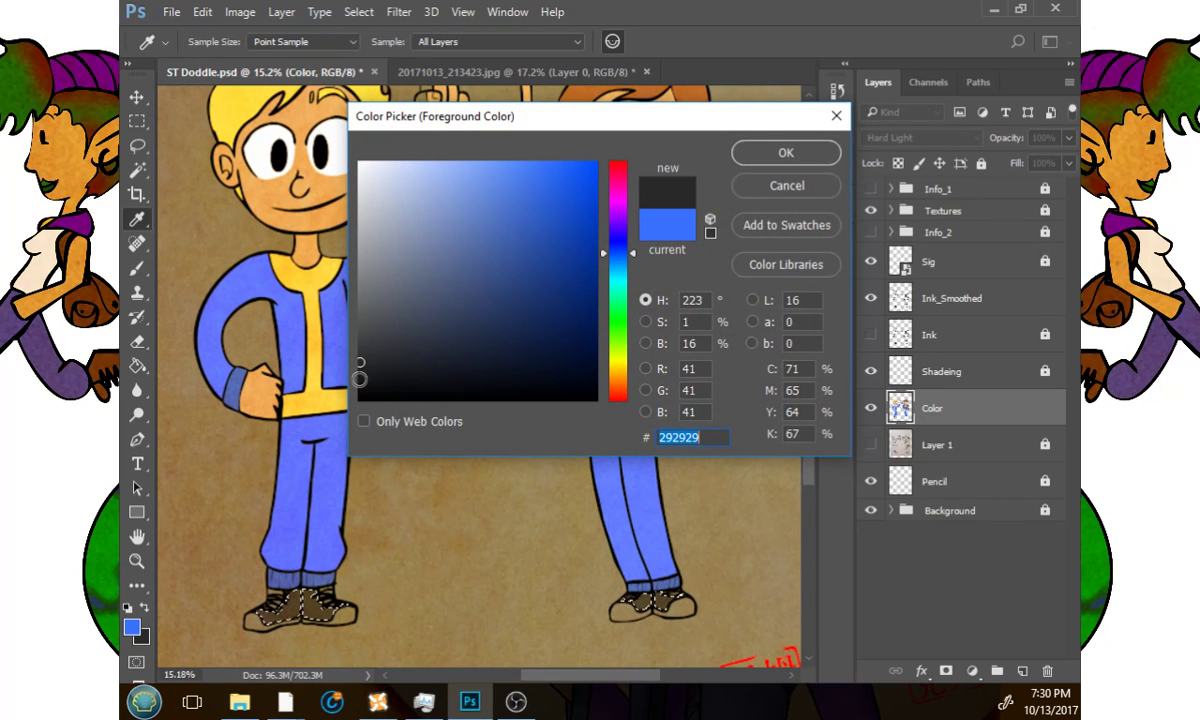
click(359, 379)
click(775, 153)
Clear the selection, then select the toe cap and sole edge of the boy's right-hand shoe from the Ink_Smoothed layer.
click(353, 14)
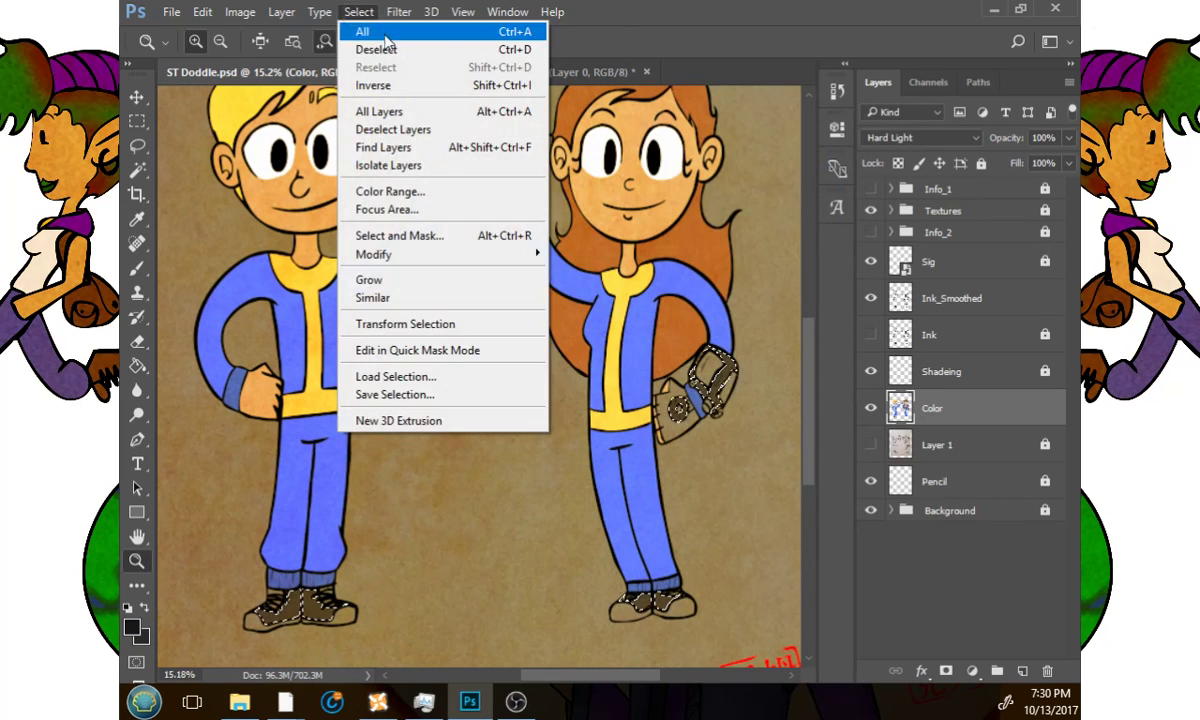
click(376, 47)
drag(280, 634, 430, 625)
drag(441, 568, 550, 452)
drag(455, 512, 565, 505)
drag(444, 456, 525, 461)
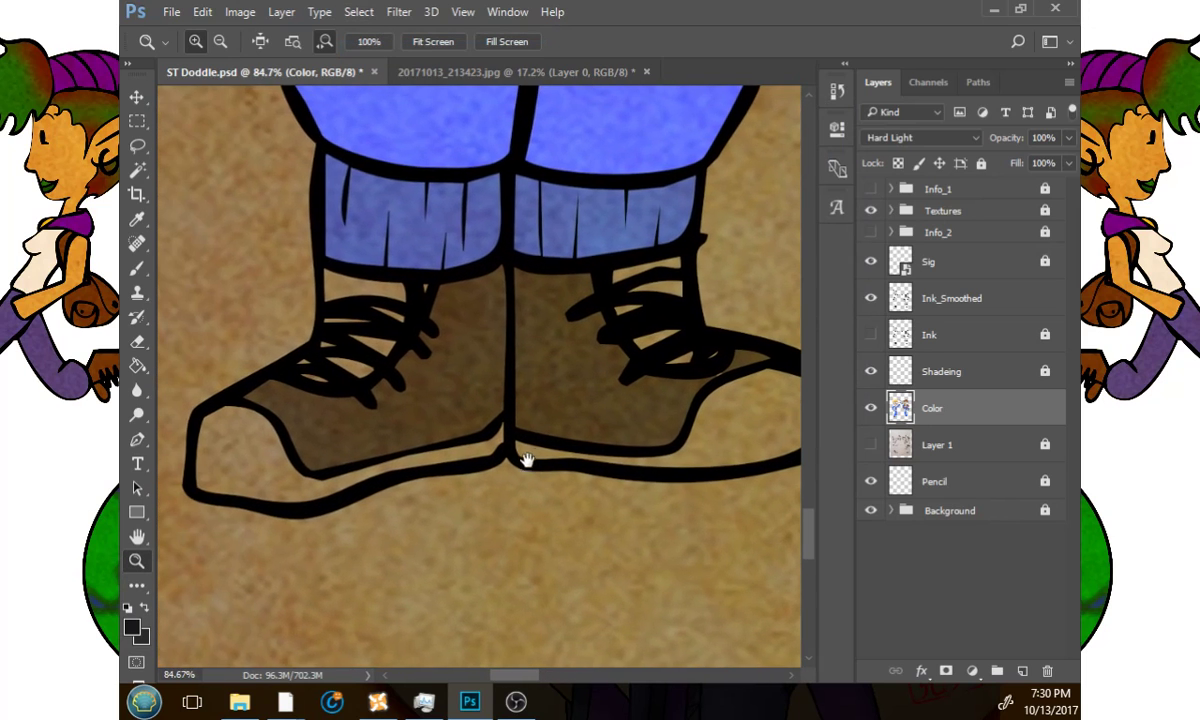
click(137, 170)
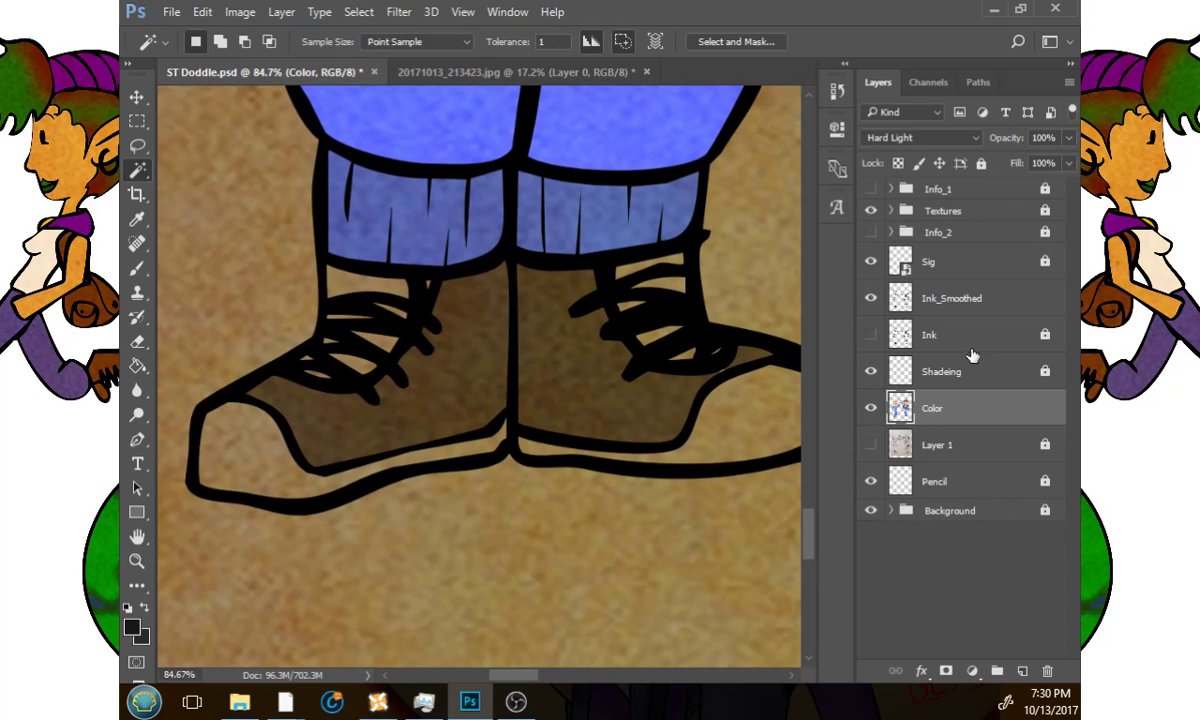
click(960, 298)
shift+click(729, 415)
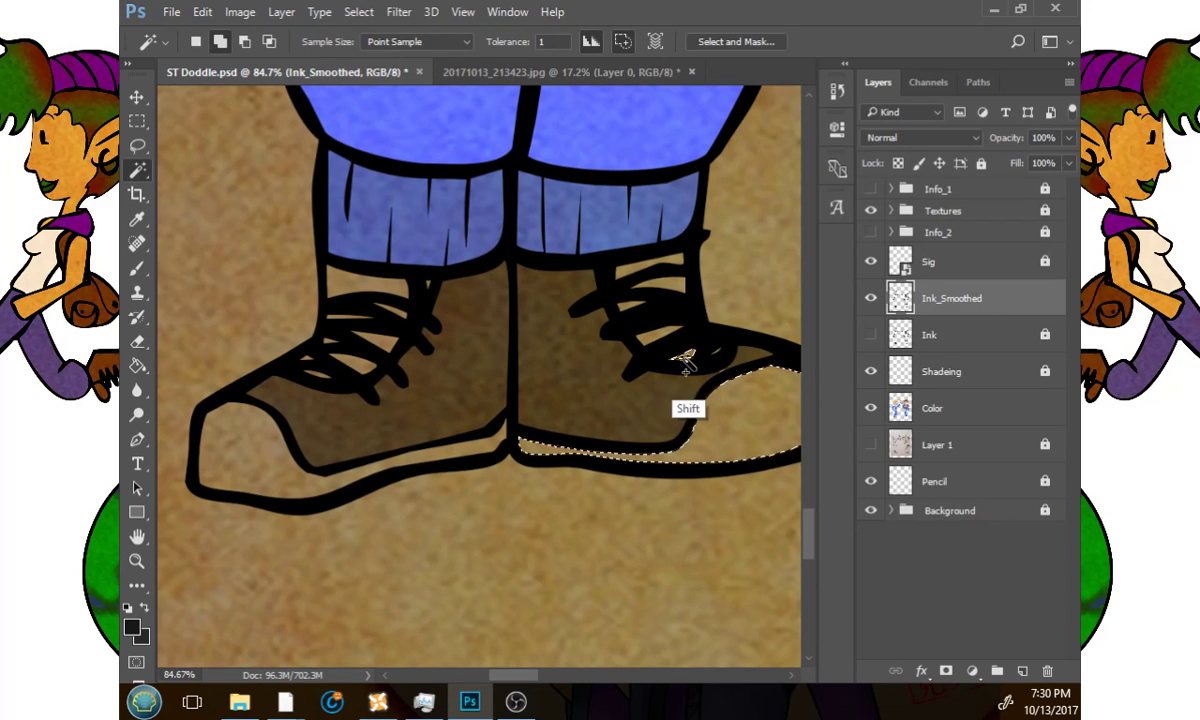
Save the document as a Photoshop file named FALLOUT_BATHROOM_SIGNS in the Drawings folder.
click(171, 12)
click(232, 220)
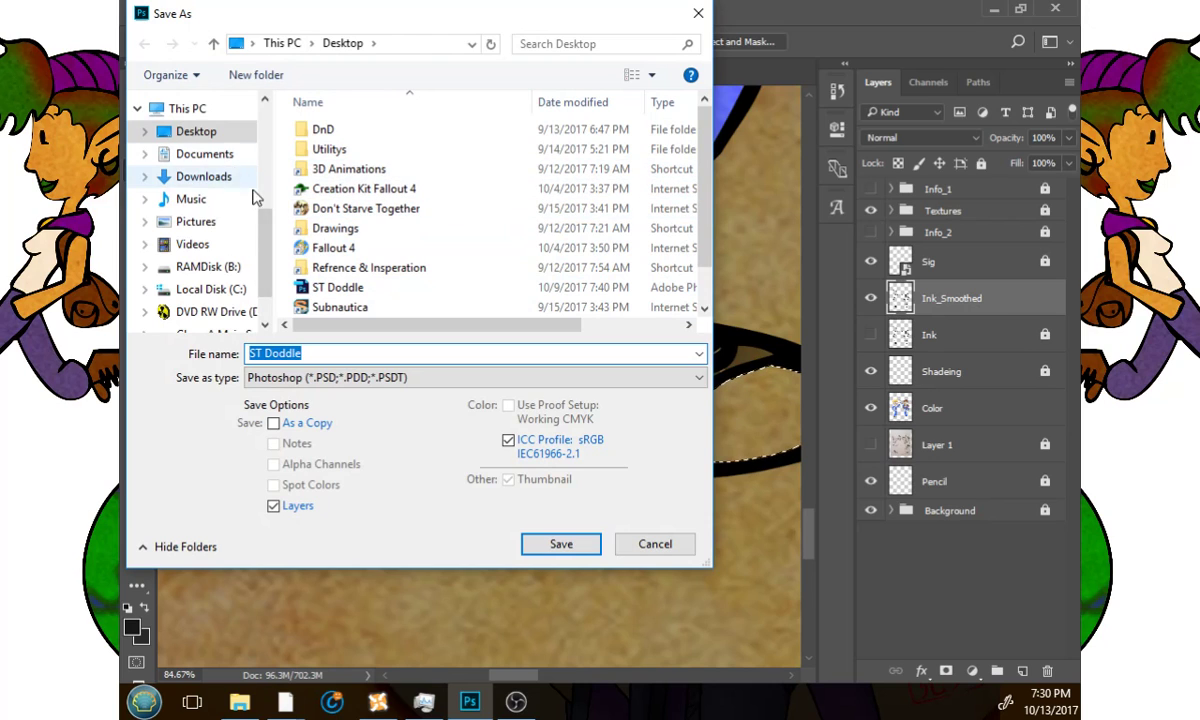
scroll(255, 197, up, 4)
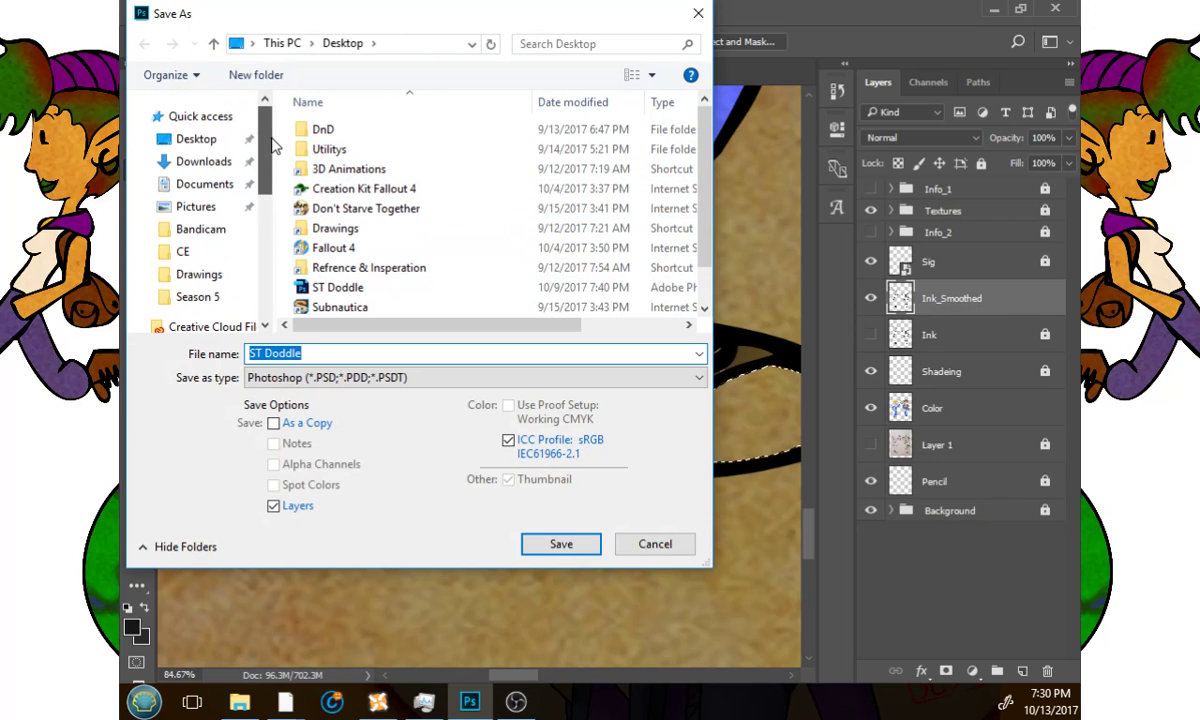
click(224, 253)
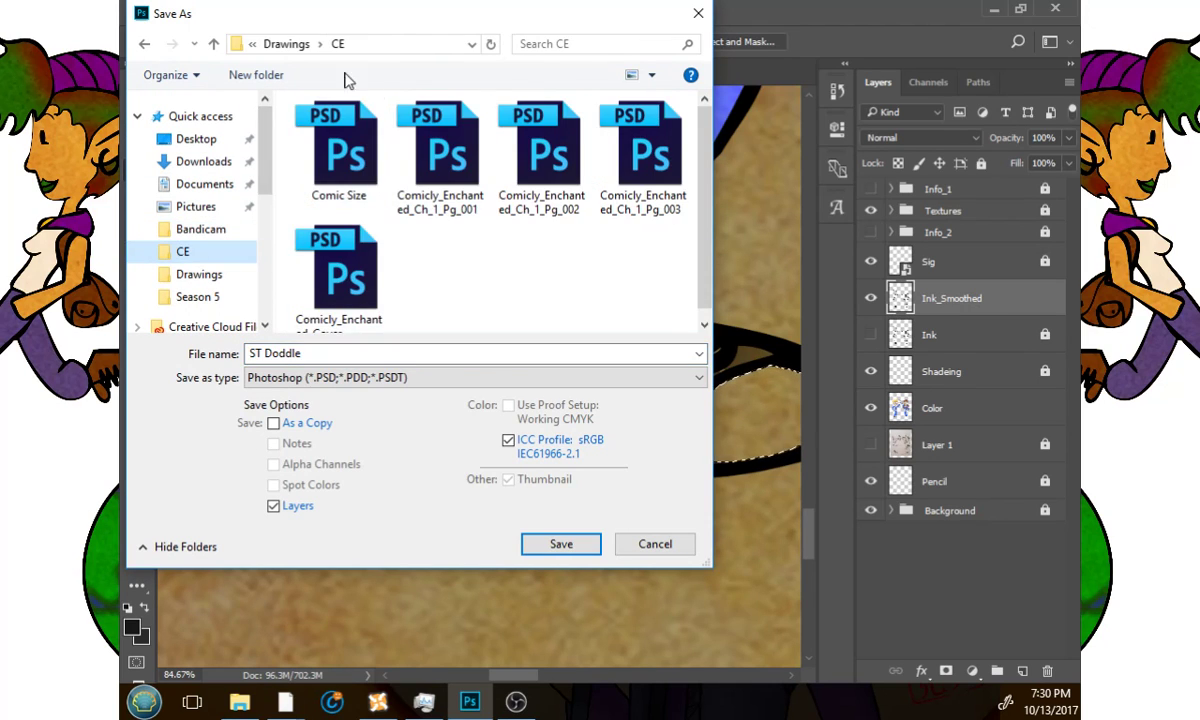
click(276, 44)
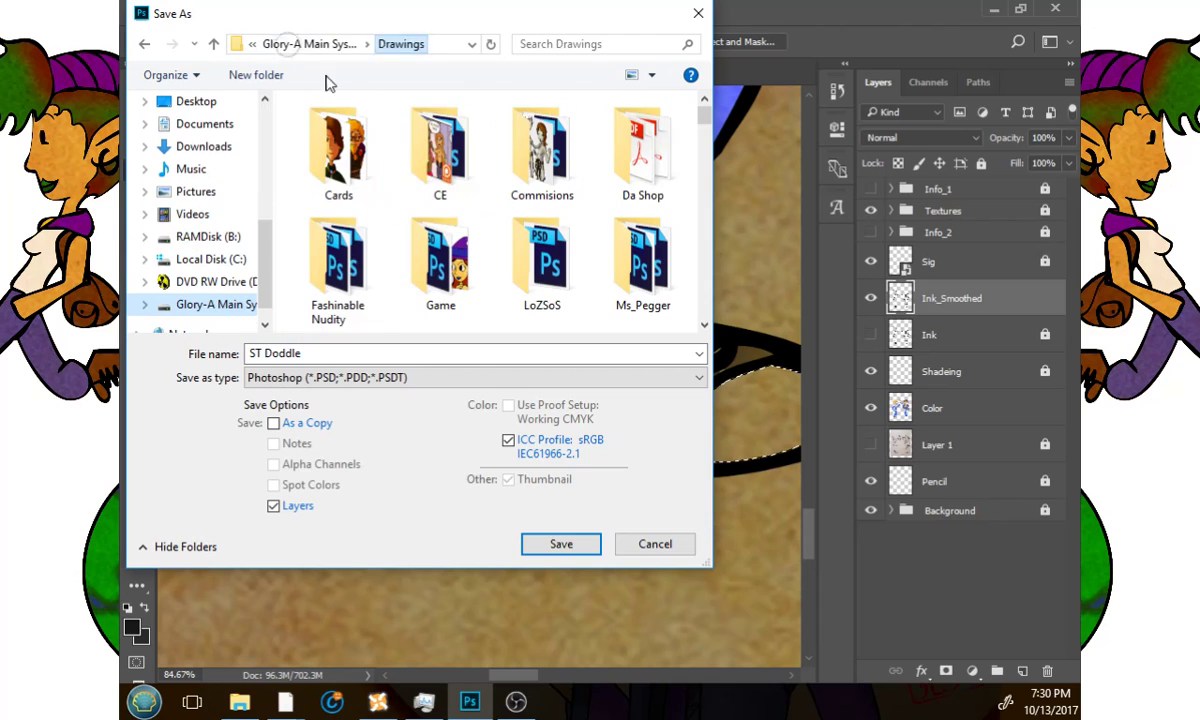
click(551, 355)
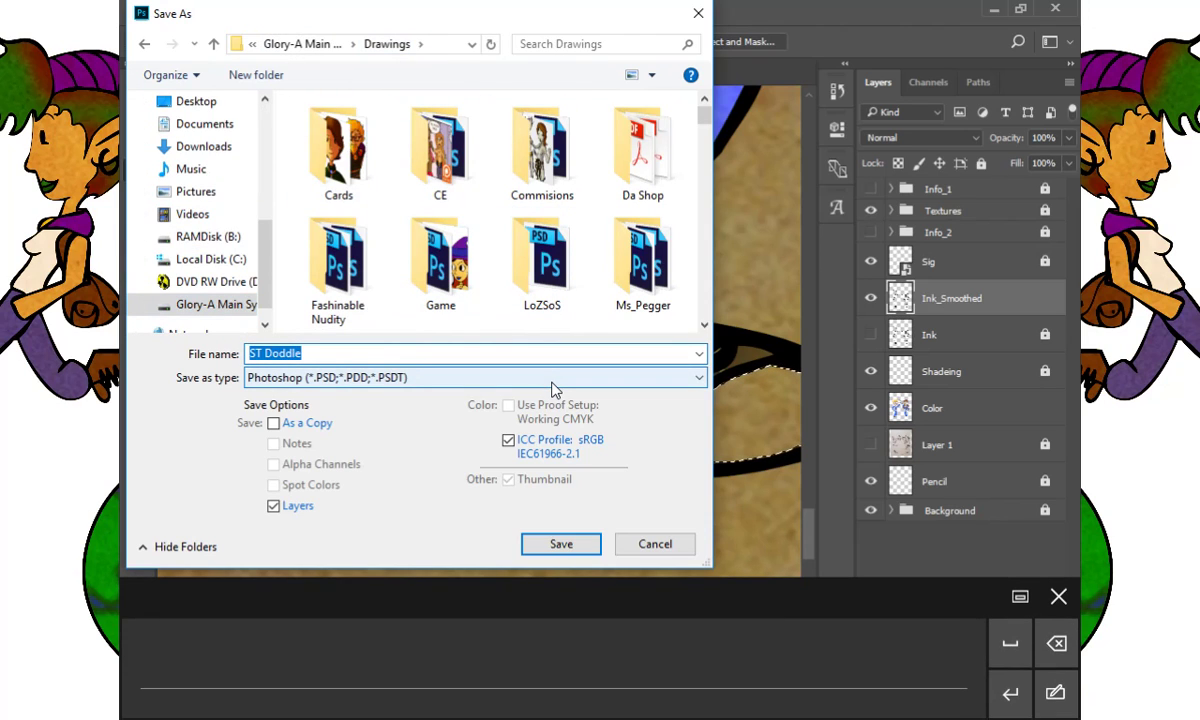
text(FALLOUT_BATHROOM_SIGNS)
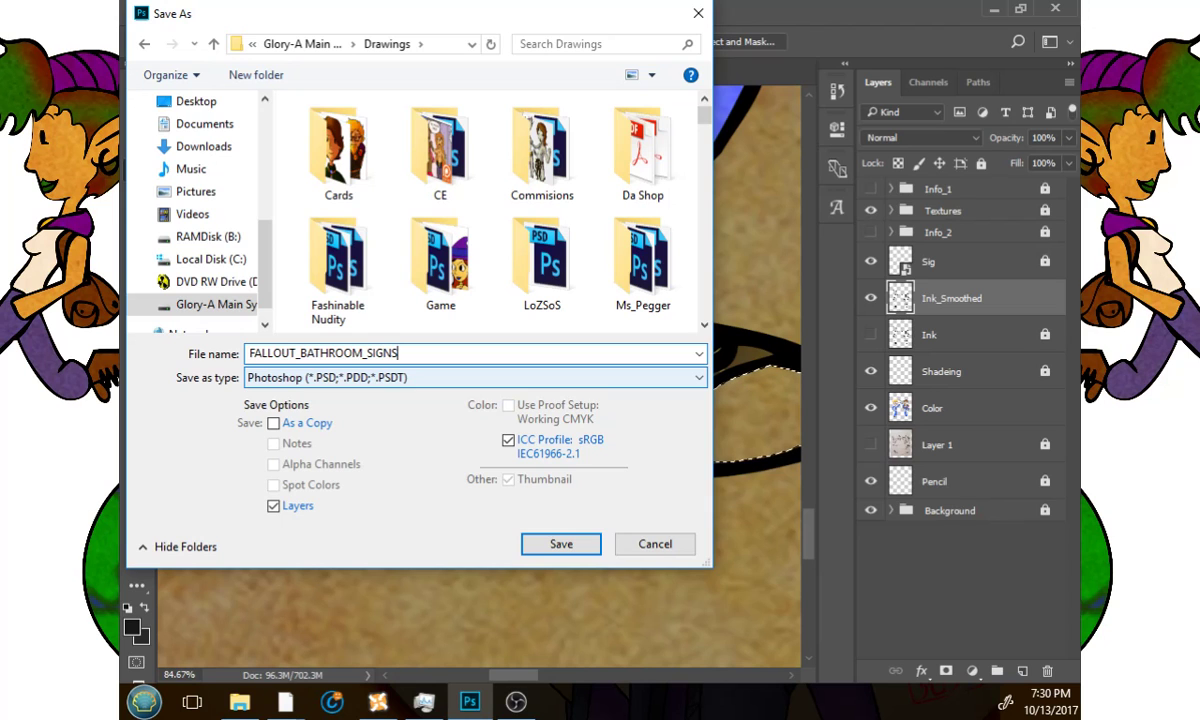
click(596, 538)
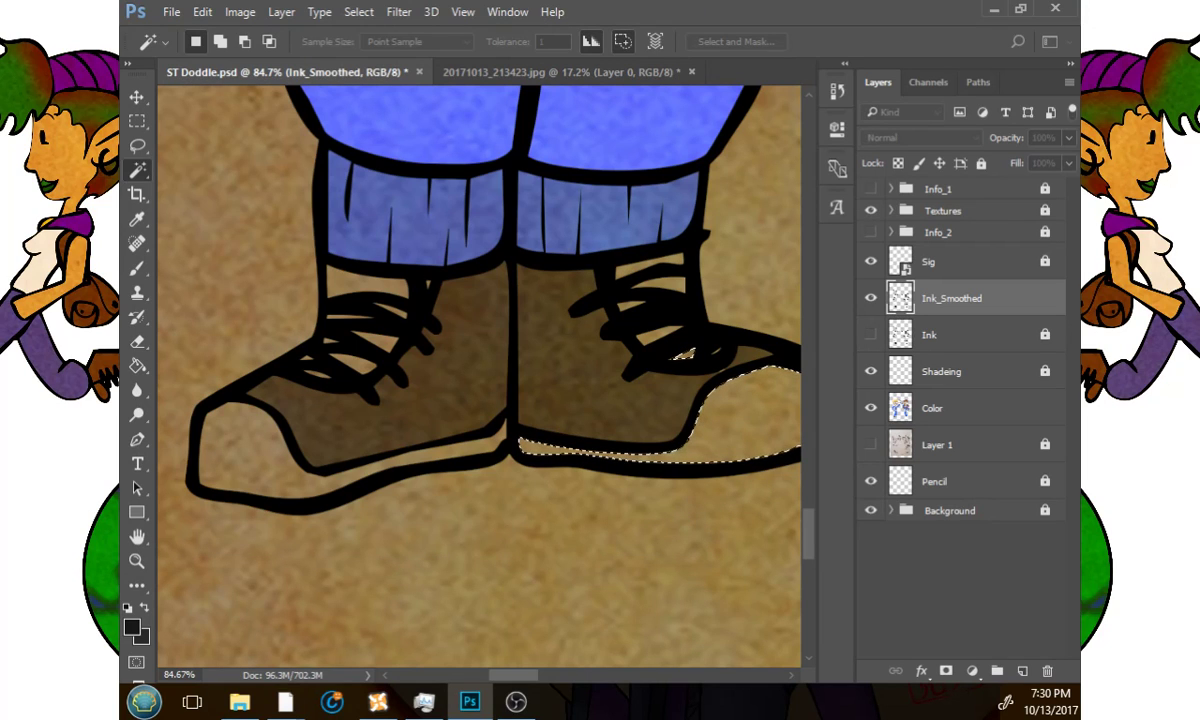
key(Return)
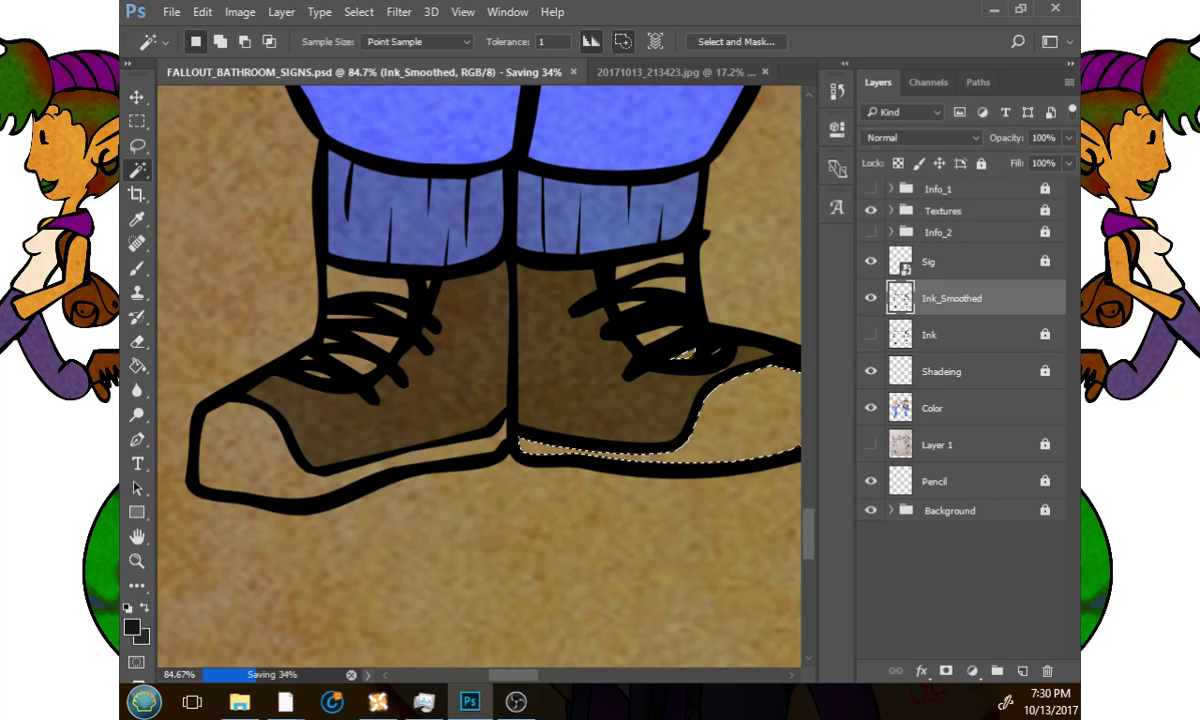
click(528, 380)
key(ctrl+z)
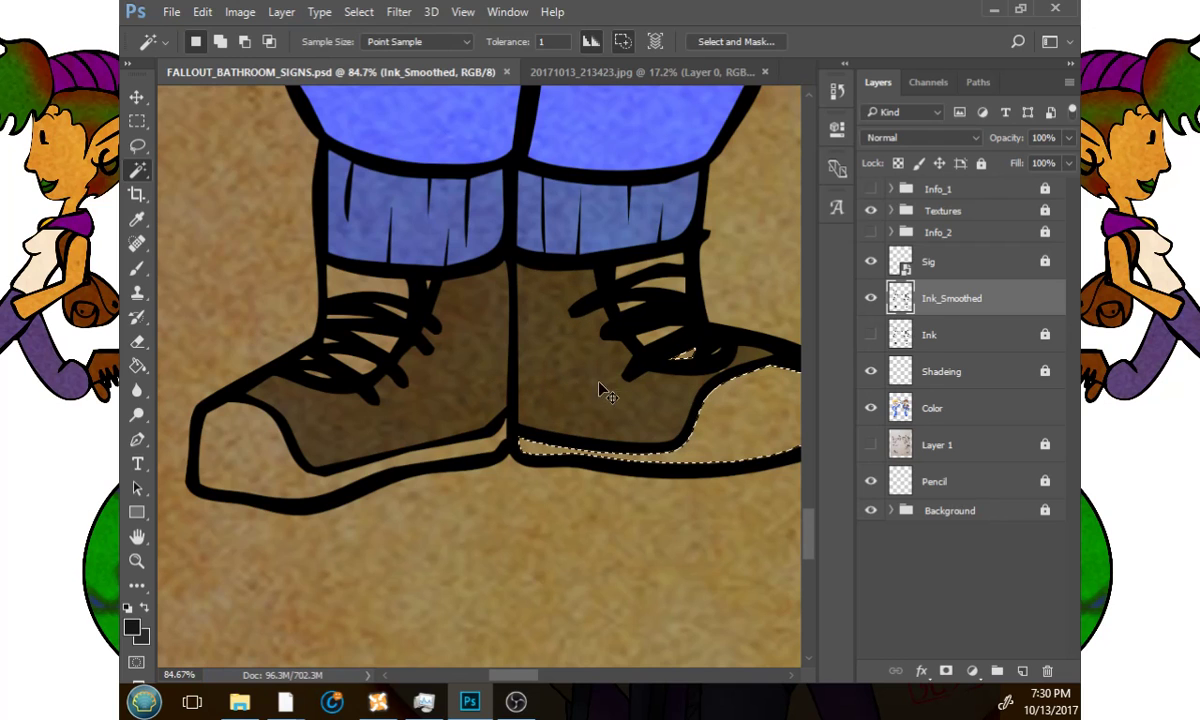
Add all the small gaps between the laces of the boy's left-hand shoe to the selection.
click(137, 561)
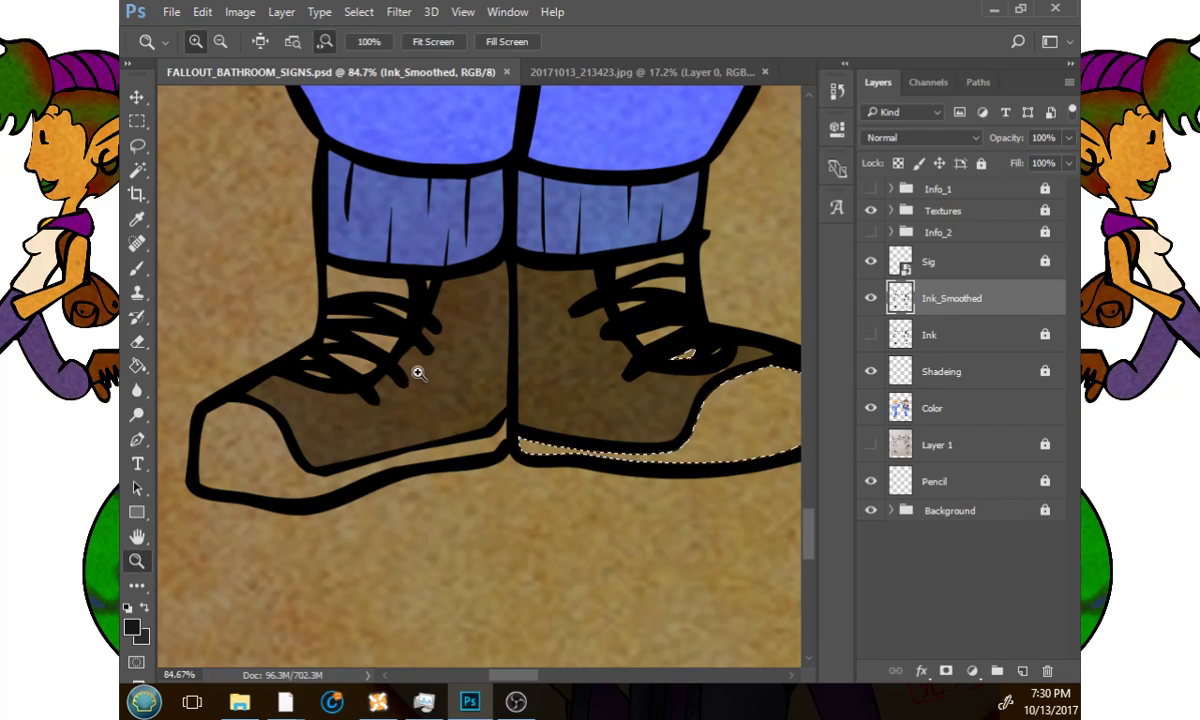
drag(415, 370, 680, 517)
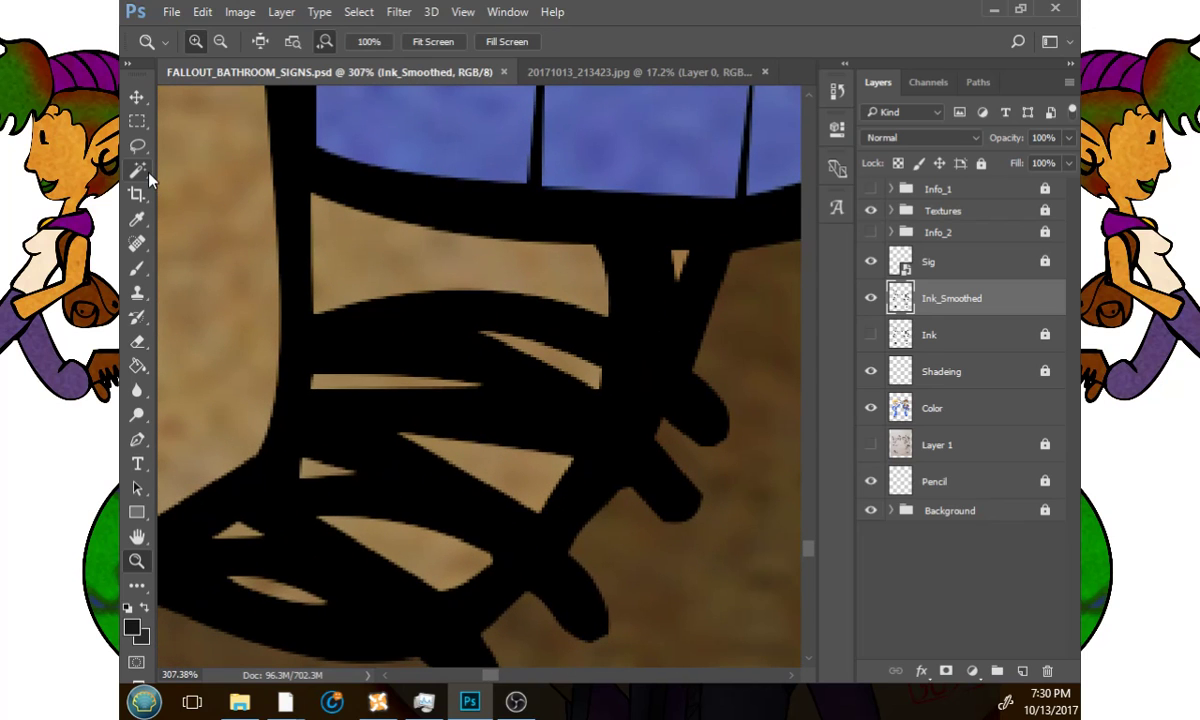
click(147, 174)
click(327, 228)
click(337, 381)
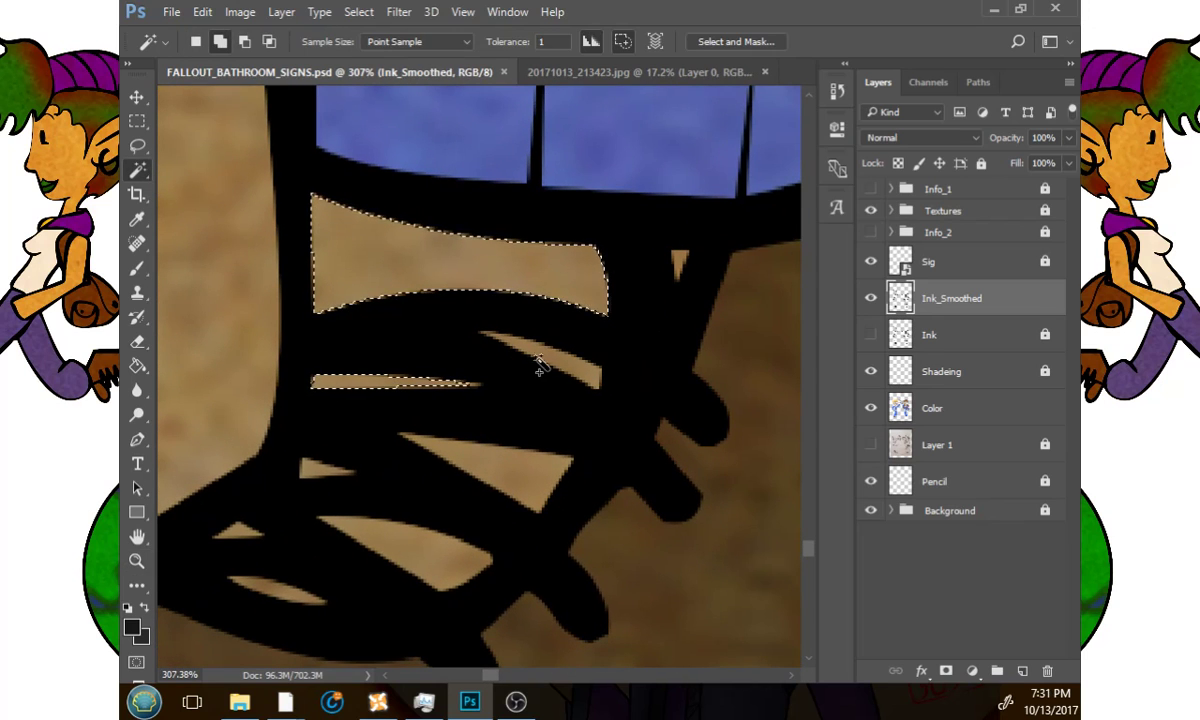
click(554, 356)
click(676, 262)
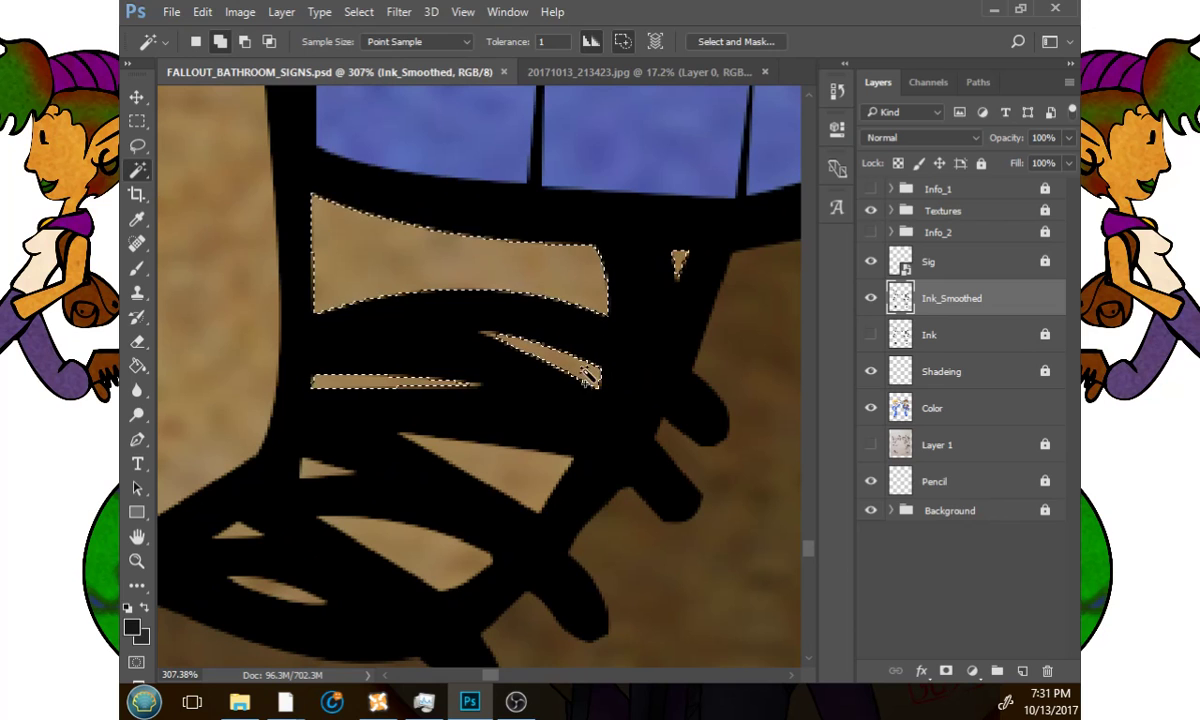
click(507, 472)
click(325, 473)
click(390, 535)
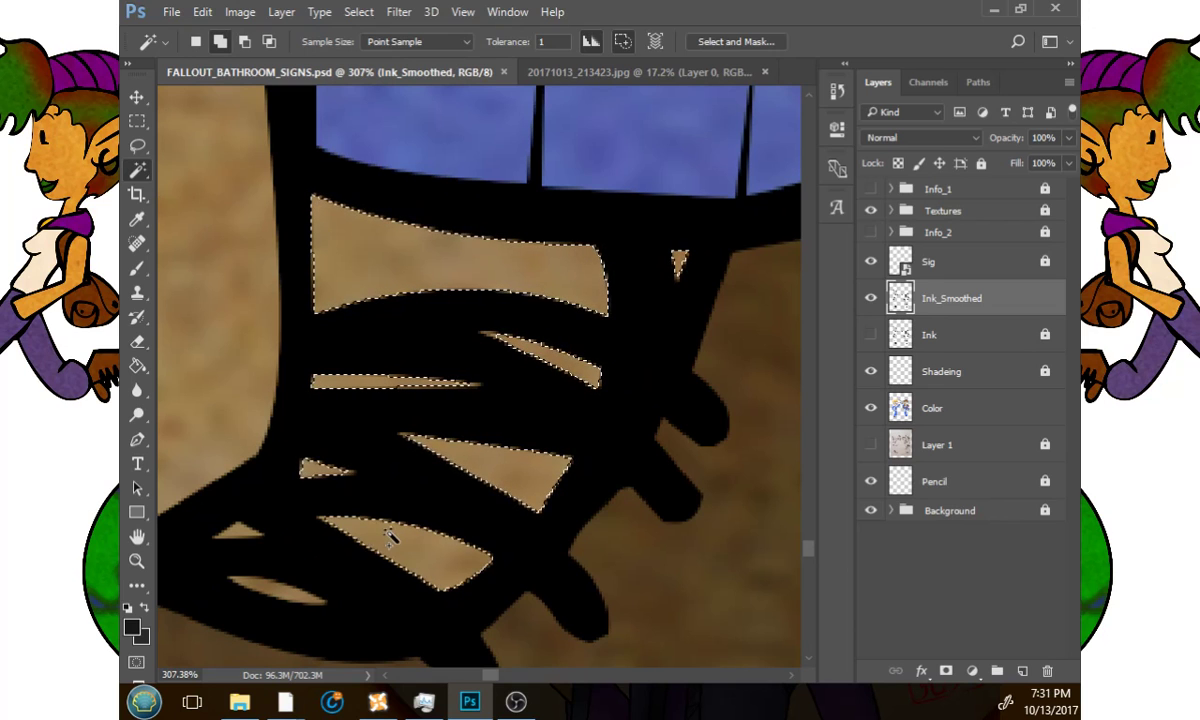
click(238, 532)
click(252, 594)
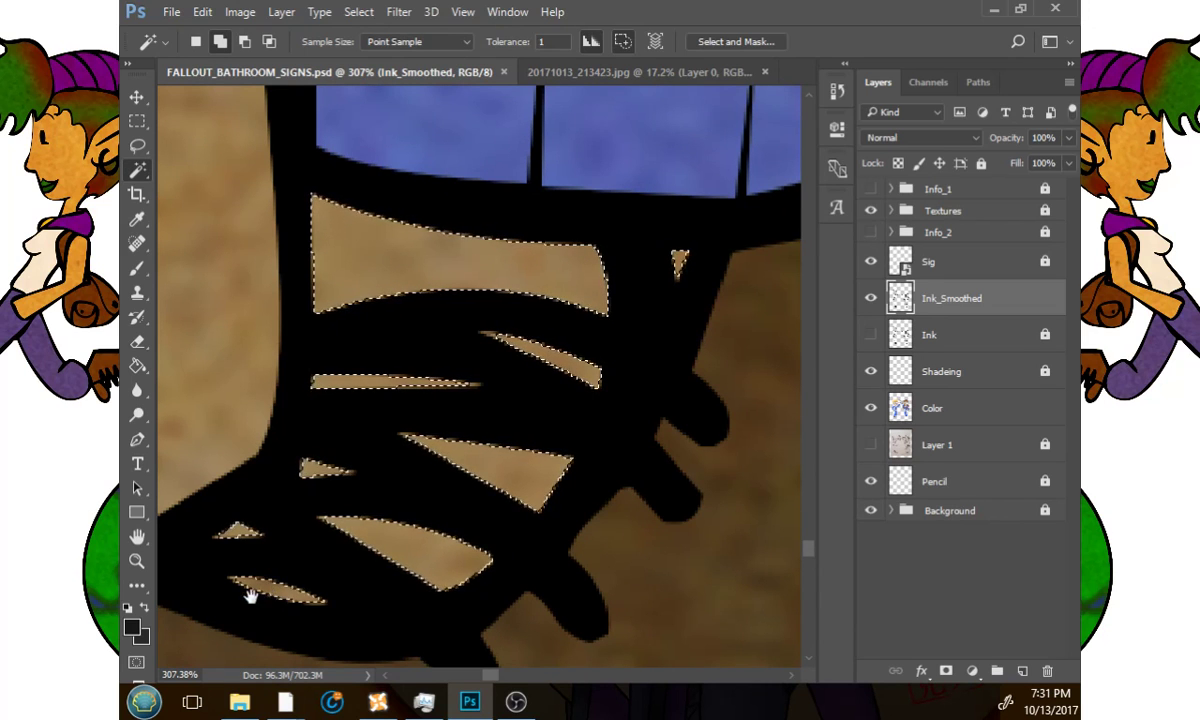
Add the lace gaps of the boy's right-hand shoe to the selection, outlining the thin sliver near the toe freehand.
drag(250, 595, 496, 372)
mouse_move(244, 554)
mouse_down()
mouse_move(546, 372)
mouse_move(413, 346)
mouse_move(589, 246)
mouse_move(549, 378)
mouse_move(595, 477)
mouse_up()
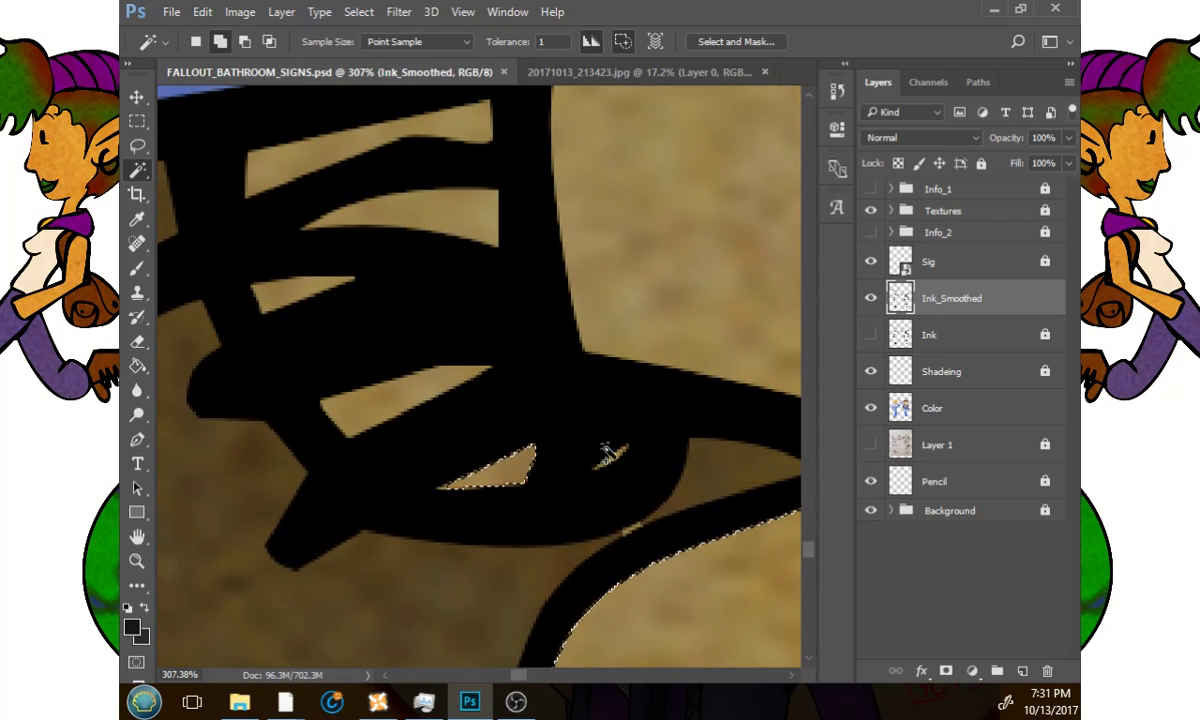
key(l)
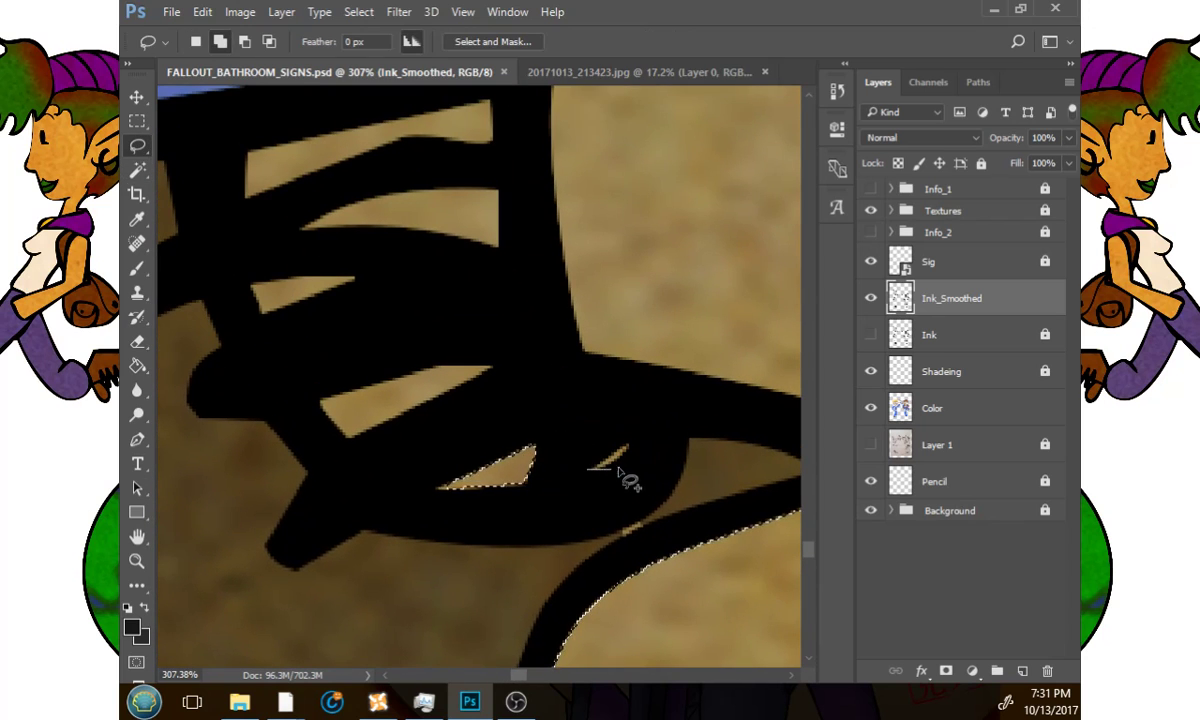
drag(585, 476, 580, 472)
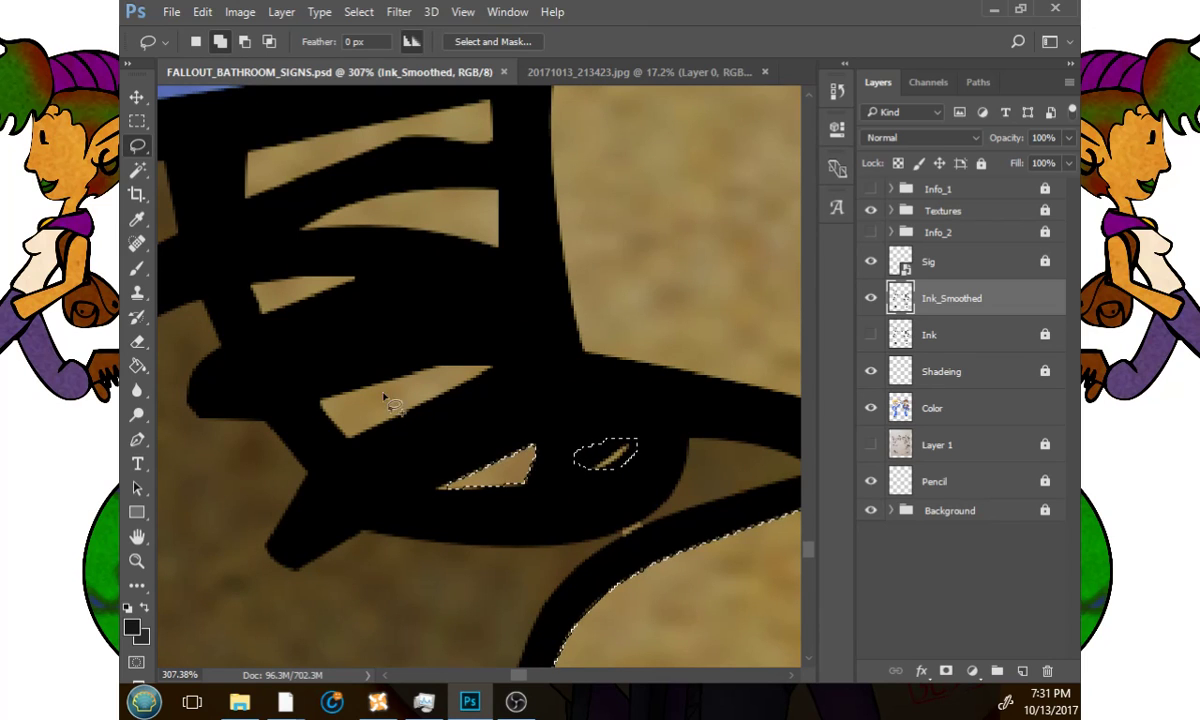
click(137, 170)
shift+click(292, 295)
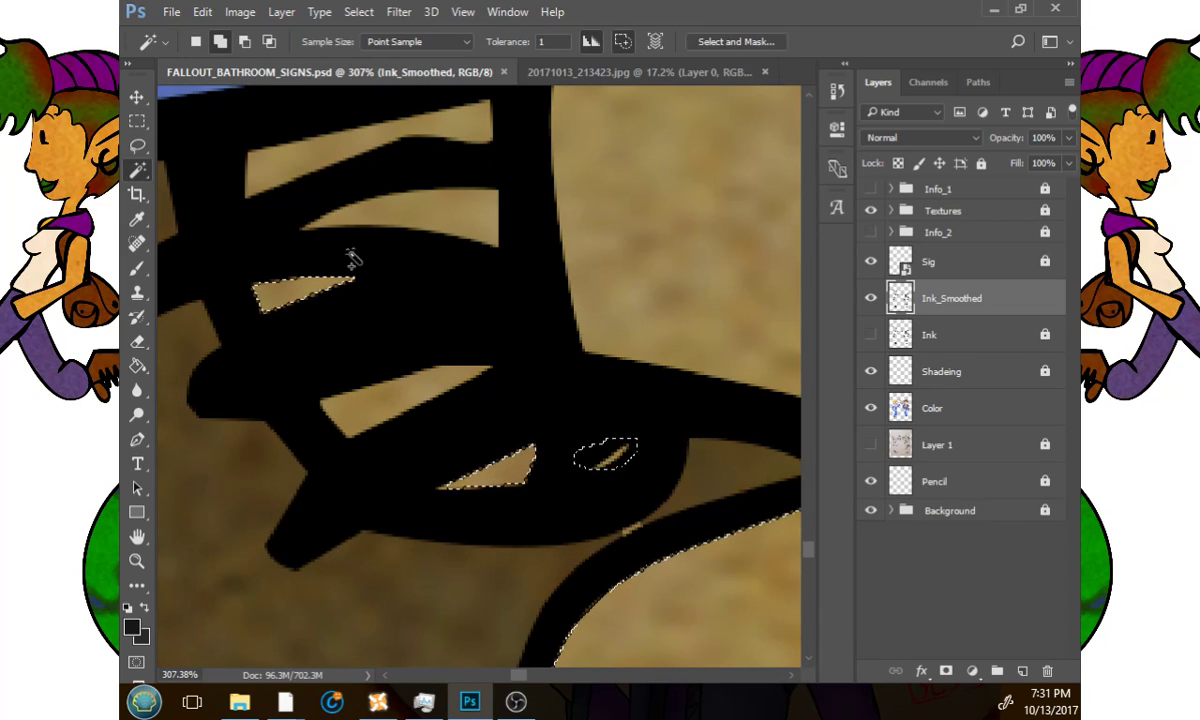
shift+click(409, 232)
key(ctrl+z)
shift+click(412, 229)
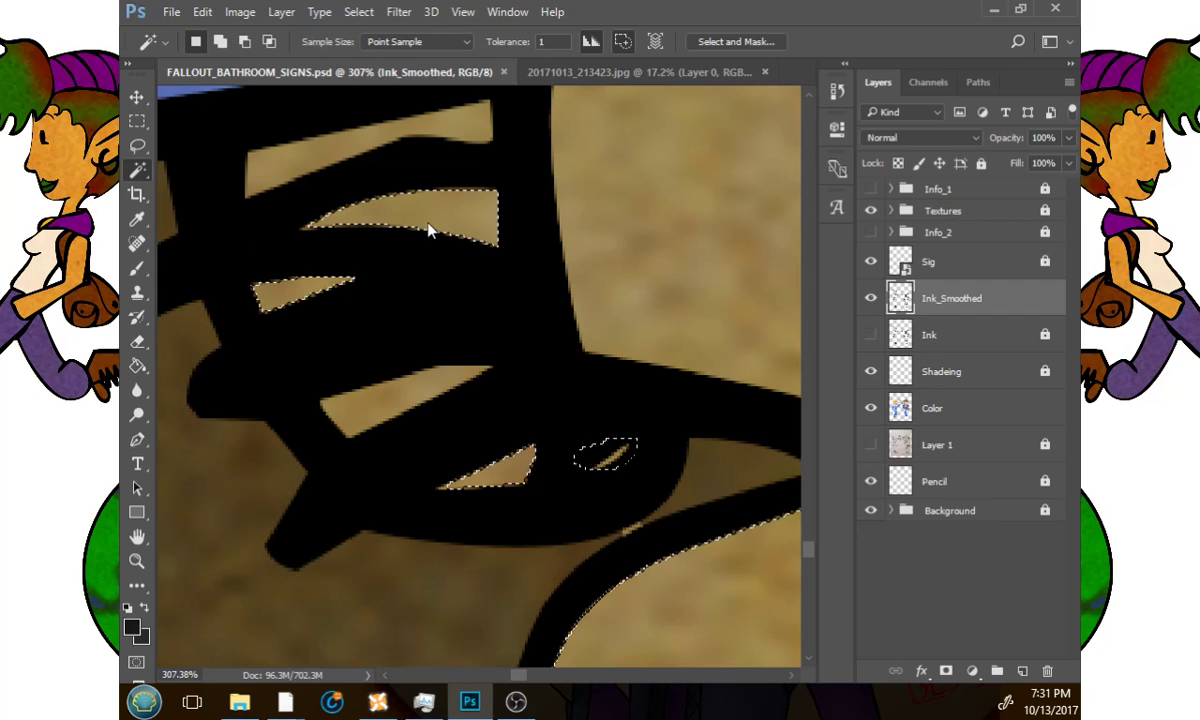
shift+click(375, 139)
click(395, 398)
drag(530, 339, 577, 269)
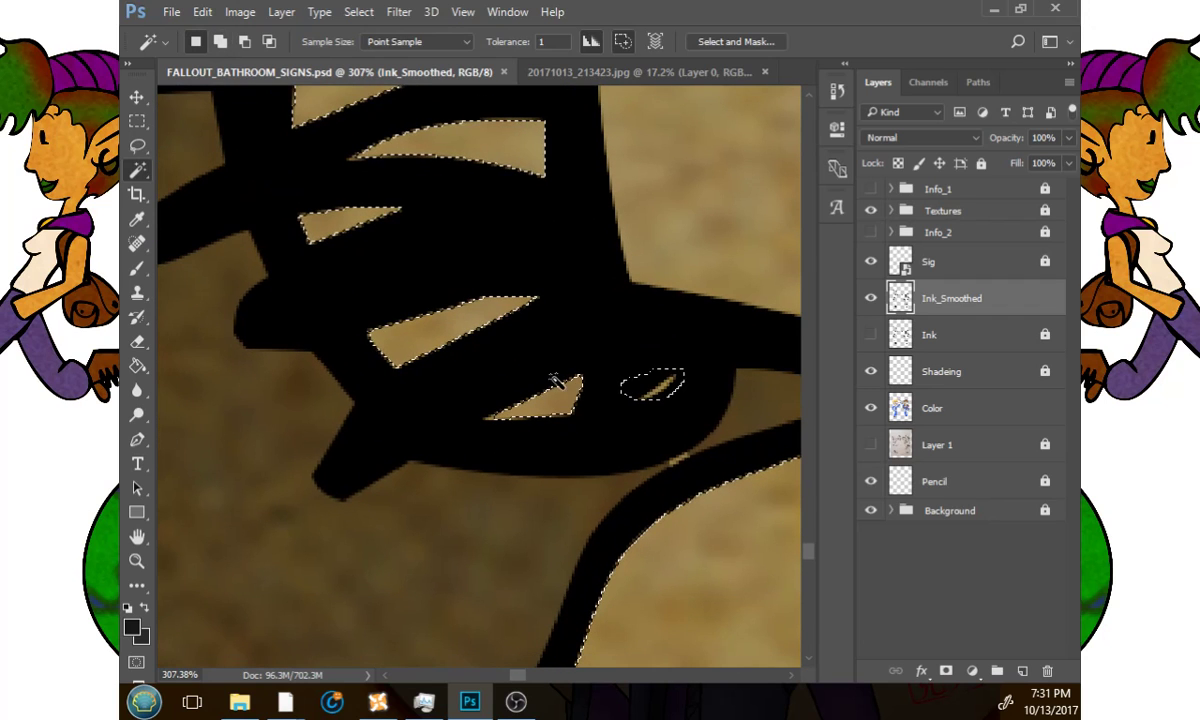
Add the right-hand oval panel and the outer band of the ring on the boy's wrist device to the selection.
click(137, 561)
drag(519, 500, 324, 460)
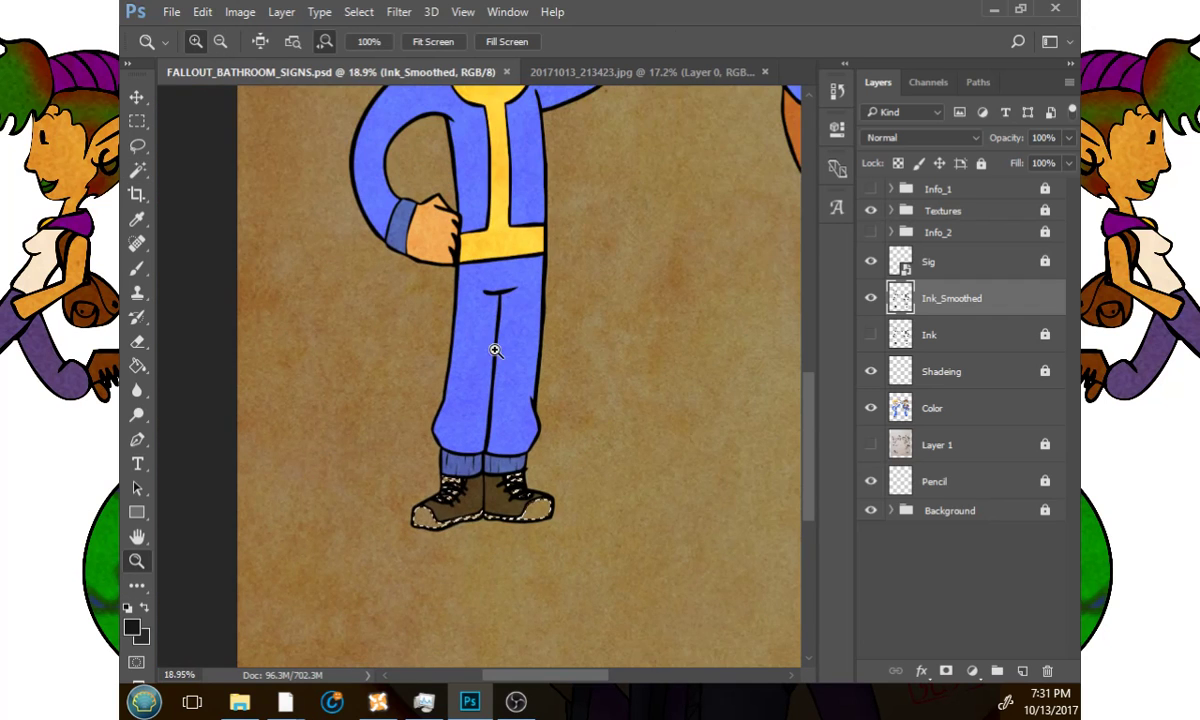
drag(495, 351, 499, 595)
drag(587, 370, 543, 494)
drag(634, 302, 681, 303)
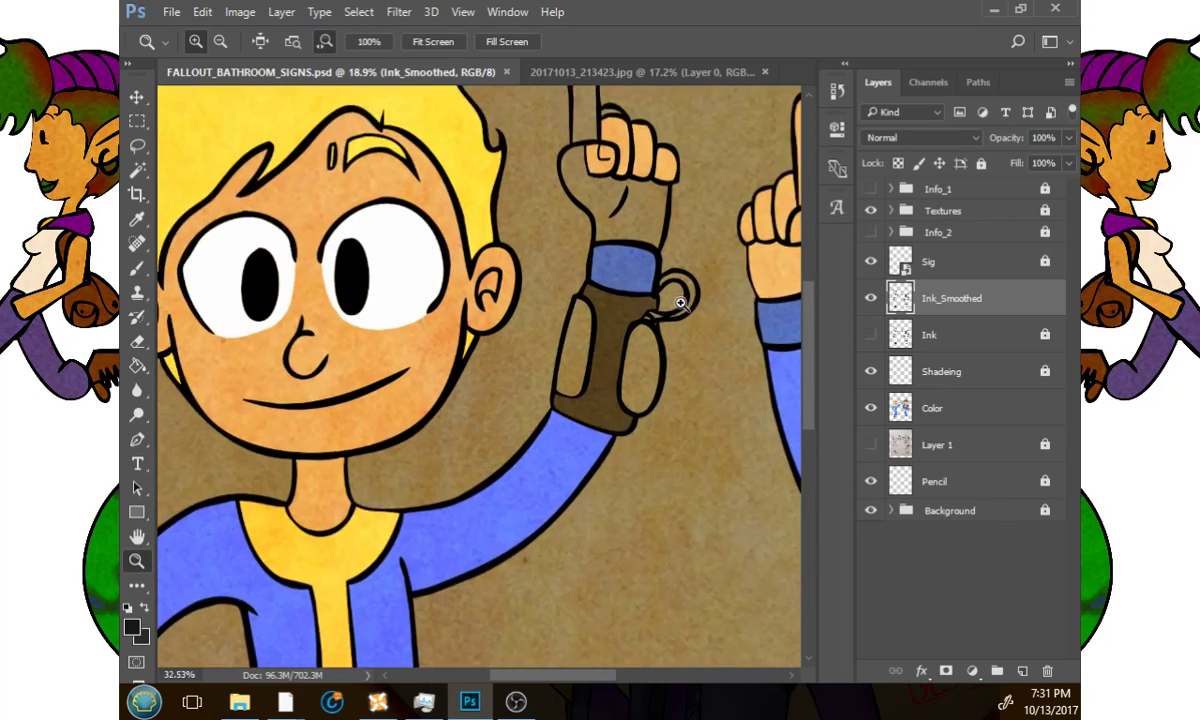
scroll(680, 302, up, 4)
scroll(400, 553, up, 3)
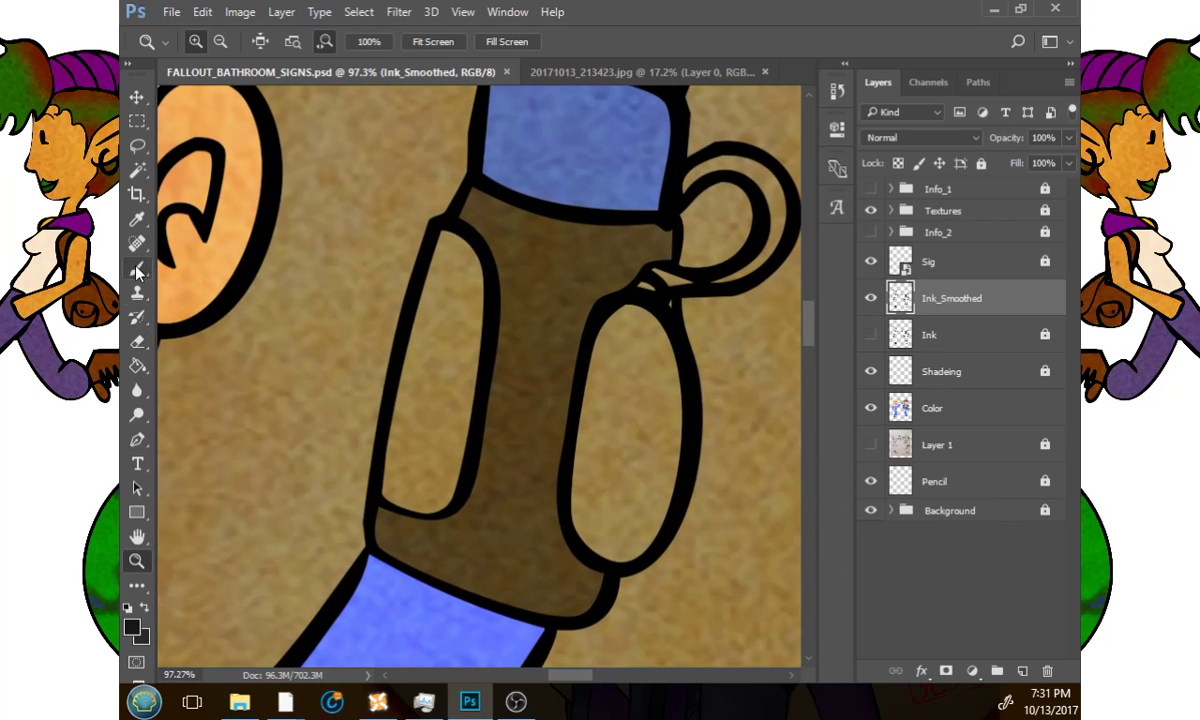
click(139, 171)
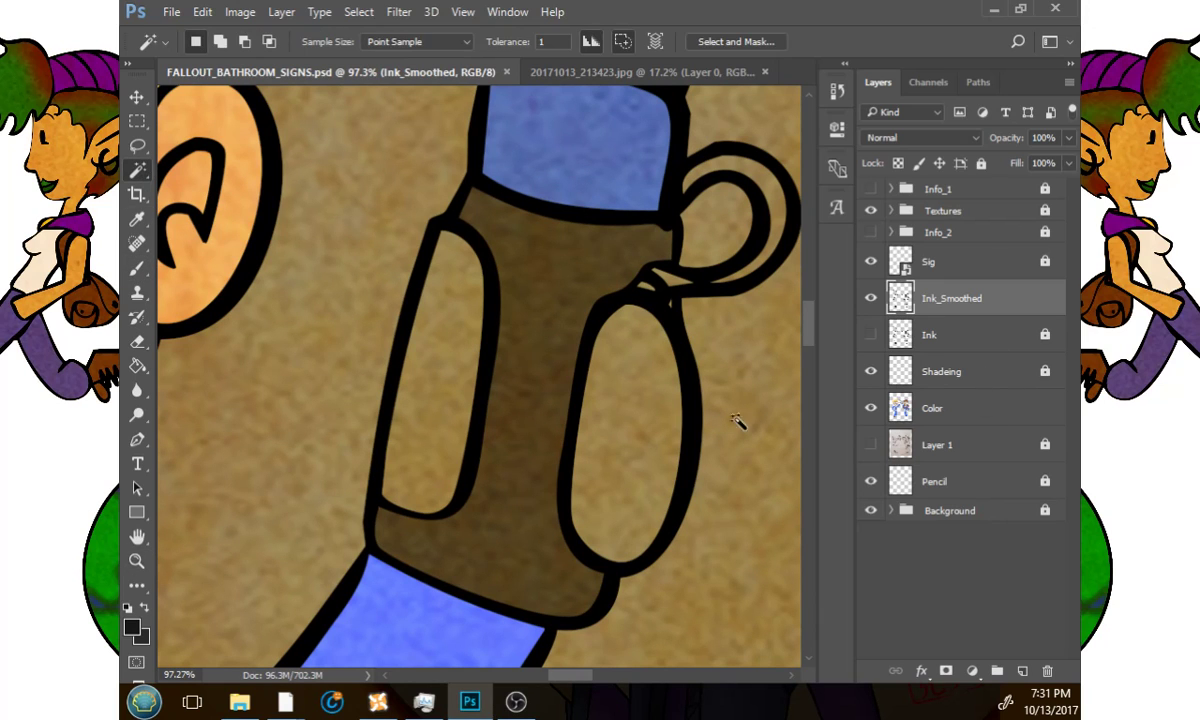
shift+click(632, 430)
drag(710, 340, 651, 447)
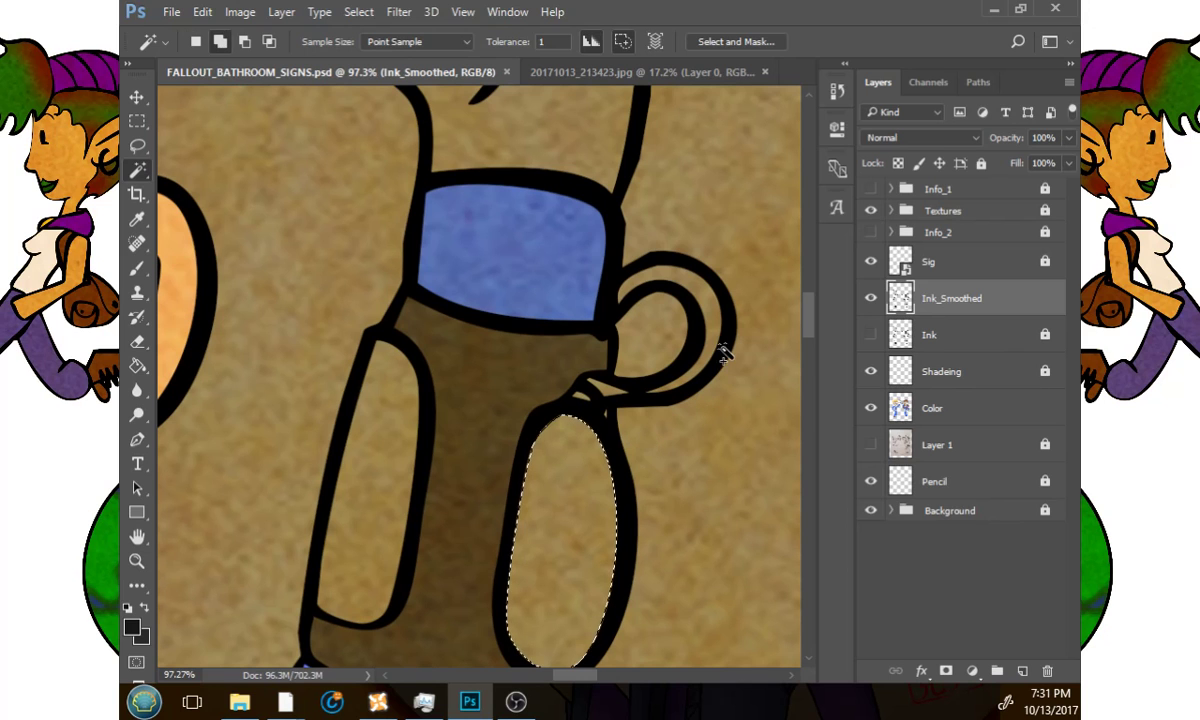
click(703, 325)
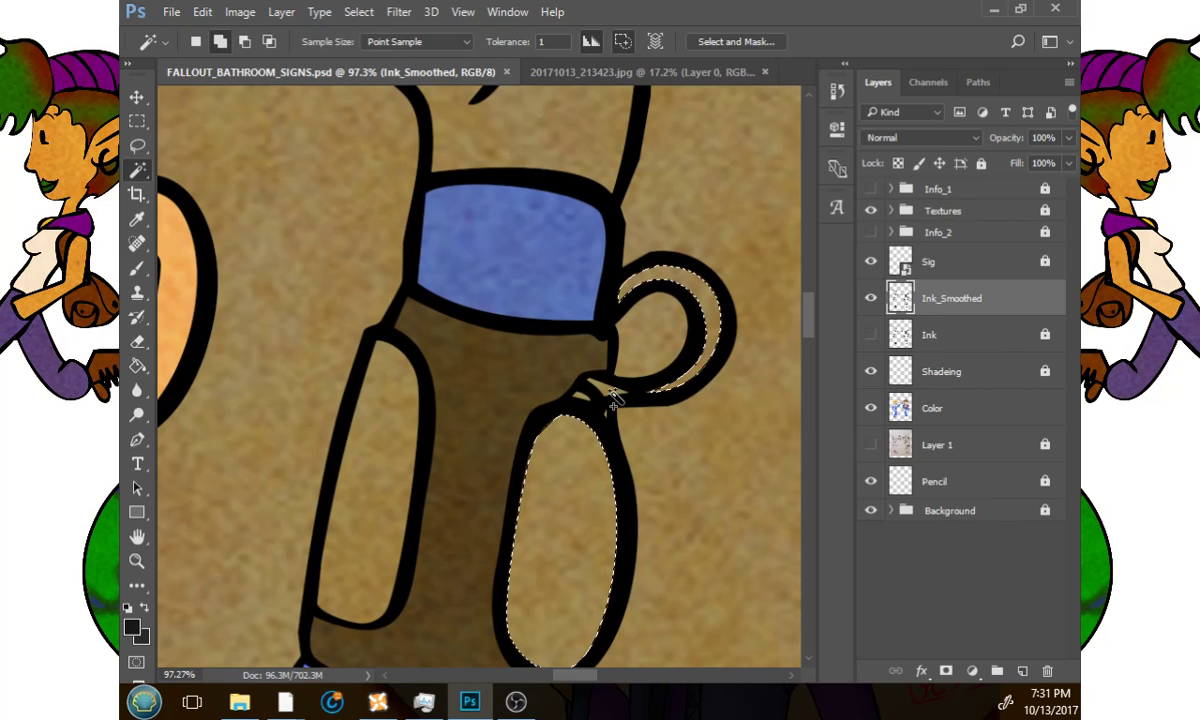
Add the long side strip, small edge notches and curved hose segments of the girl's wrist device to the selection.
drag(681, 495, 444, 367)
drag(700, 180, 608, 295)
drag(760, 540, 600, 466)
drag(750, 500, 549, 402)
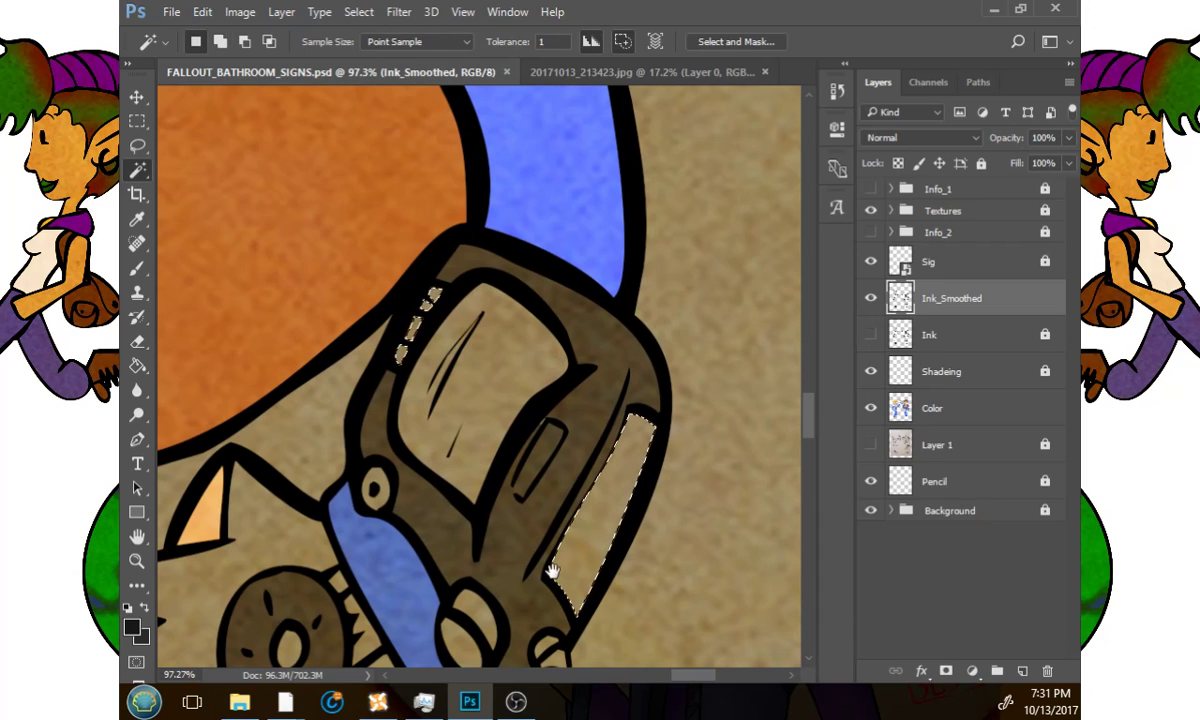
drag(618, 535, 621, 444)
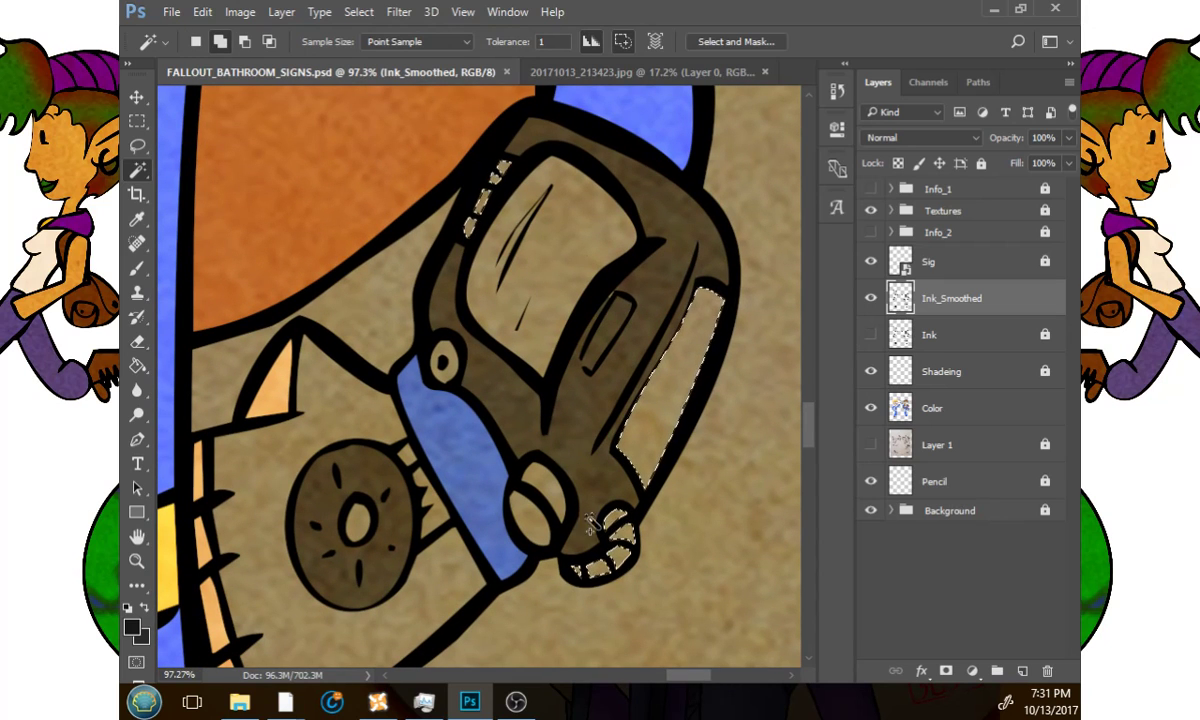
Add the girl's device's split knob, small dial ring, connector gaps and the centre of the round disc to the selection.
click(538, 485)
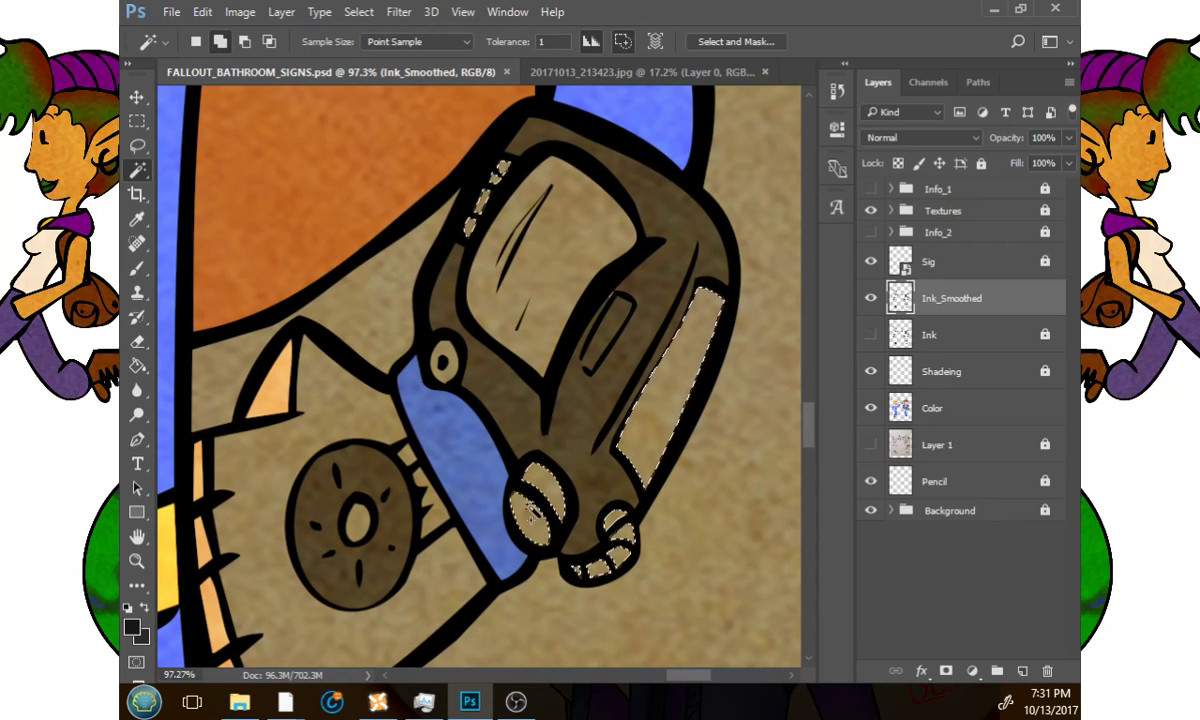
click(450, 363)
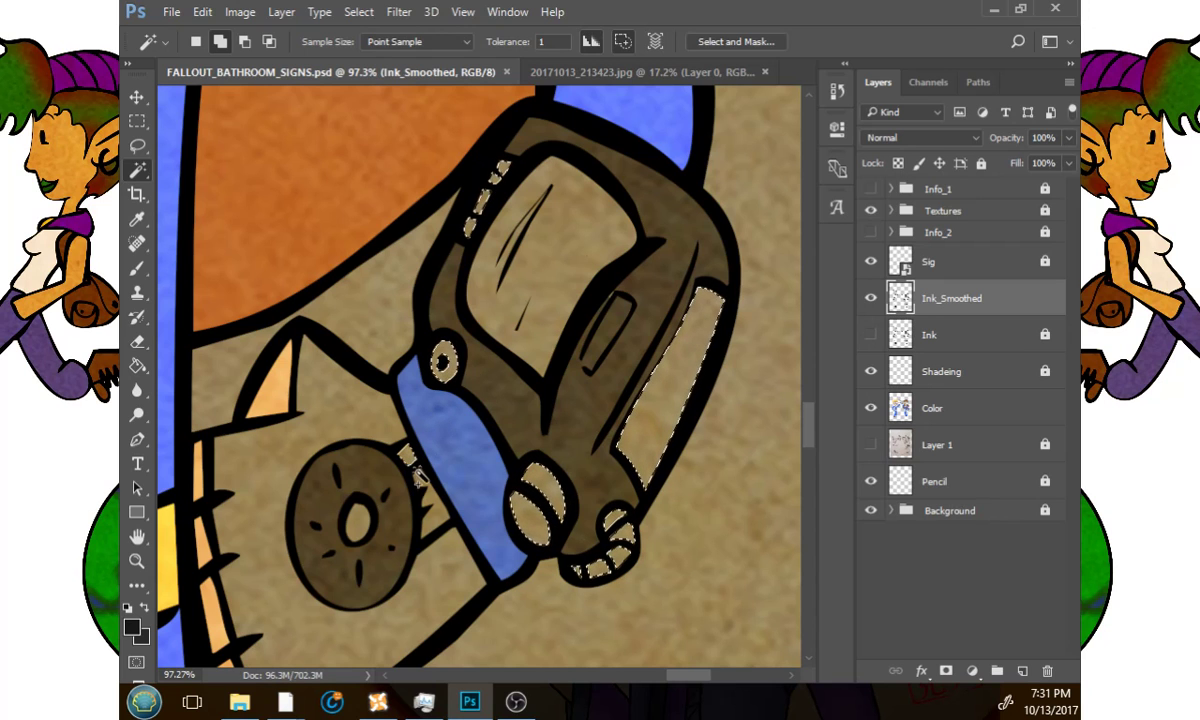
click(443, 490)
drag(530, 335, 613, 246)
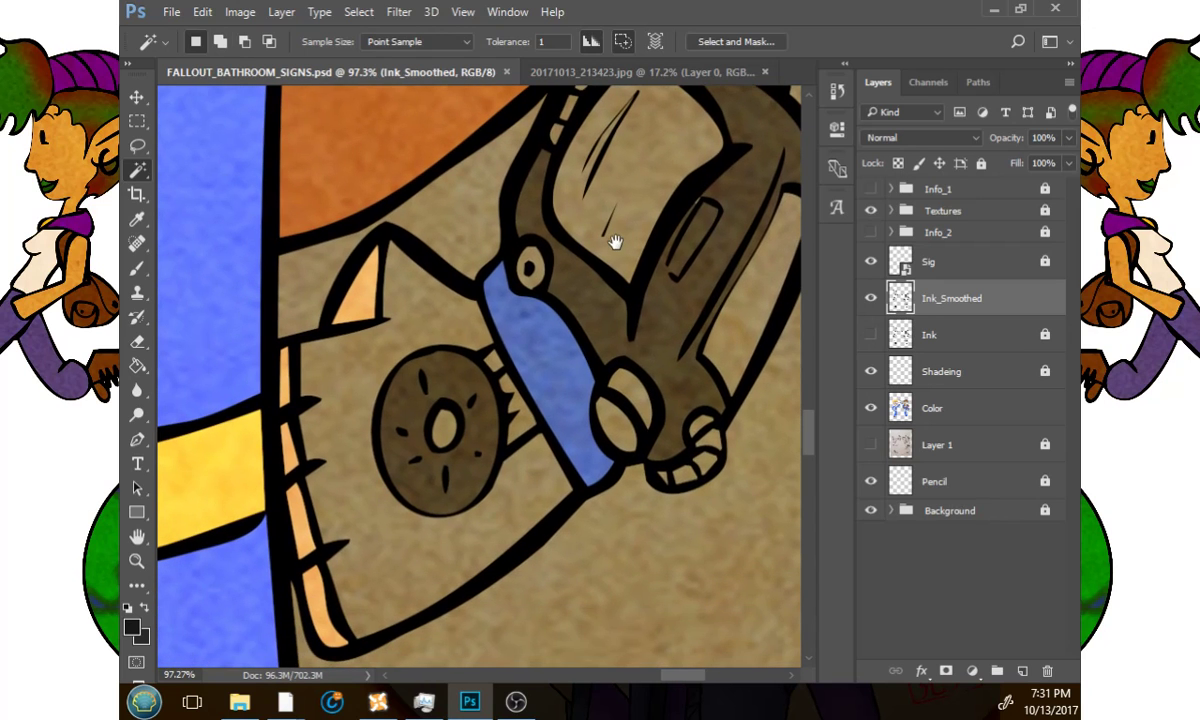
click(137, 561)
alt+click(396, 501)
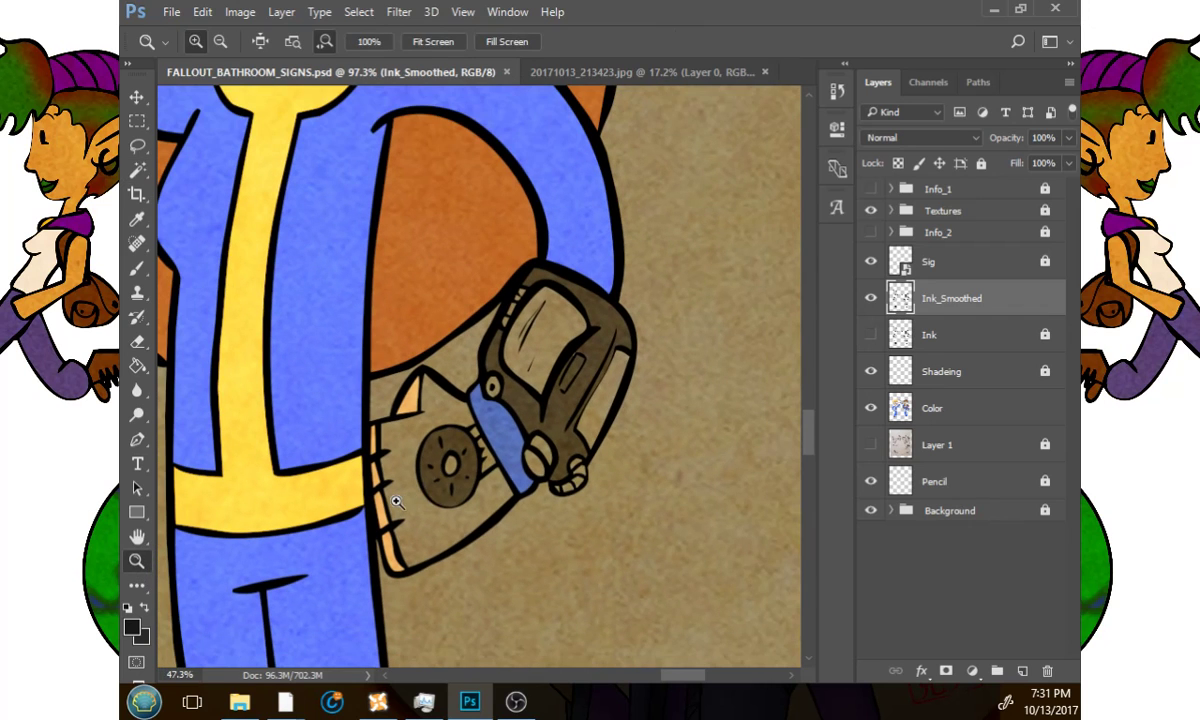
click(139, 171)
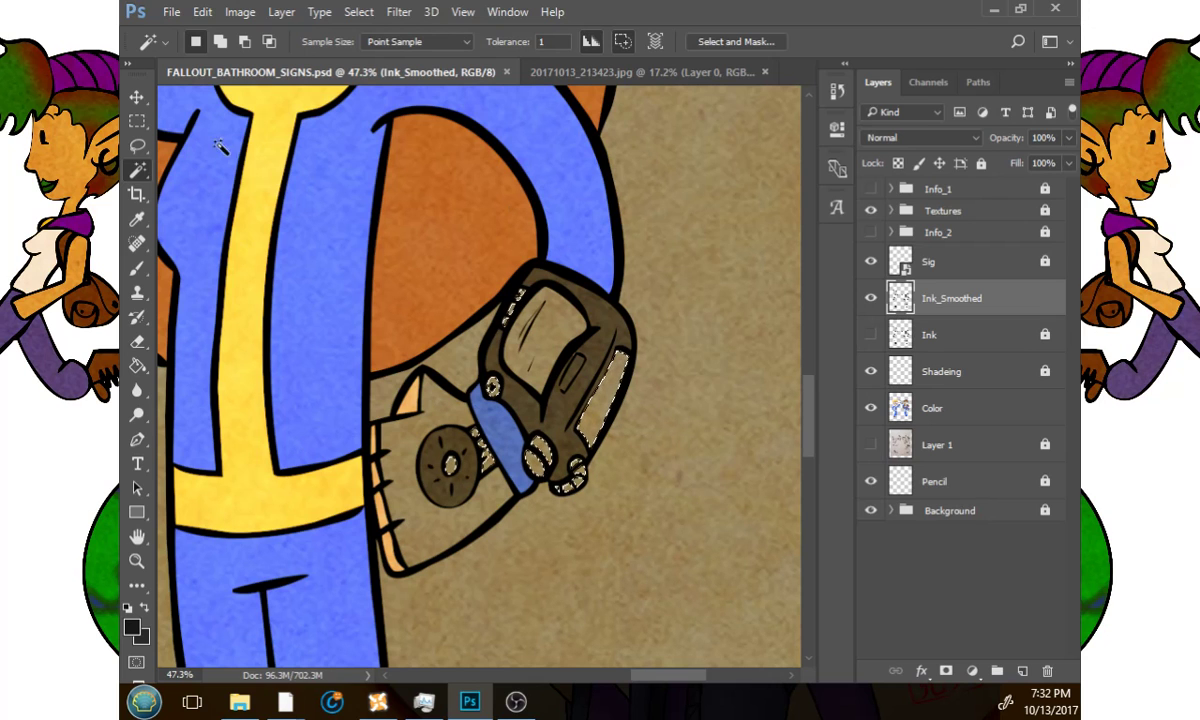
Add the small lace gaps of the girl's right-hand shoe to the selection by outlining them freehand with the Lasso tool.
click(137, 561)
drag(600, 392, 489, 380)
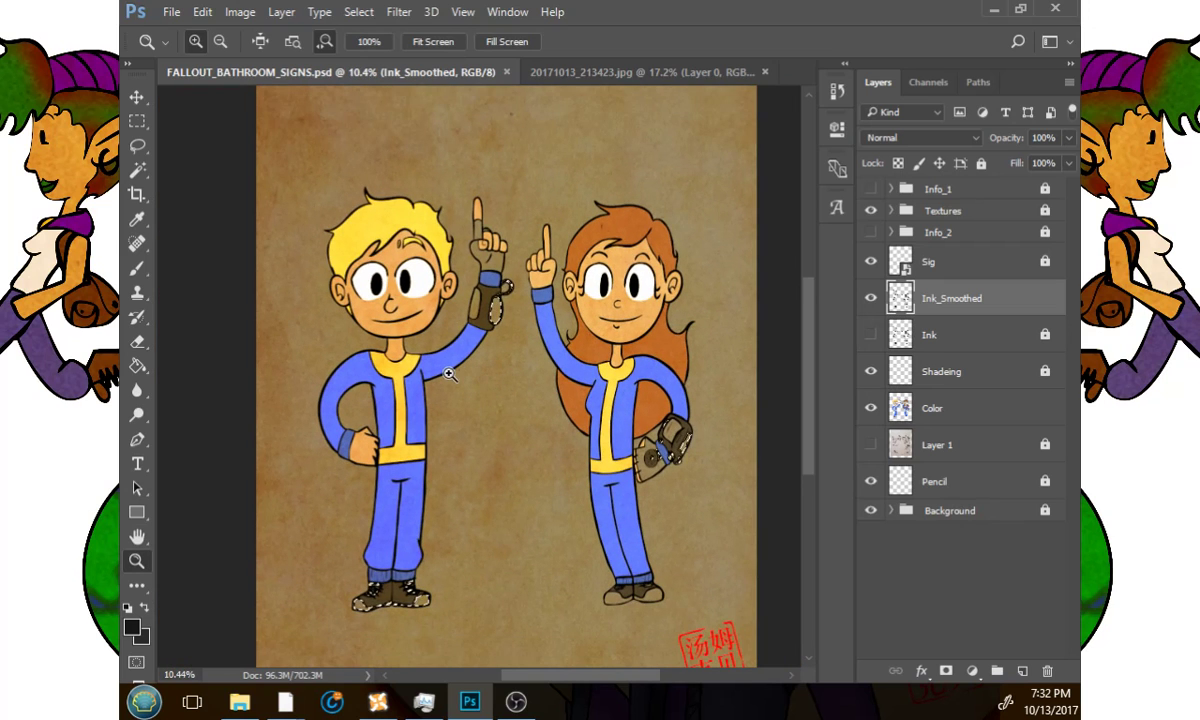
drag(613, 591, 639, 483)
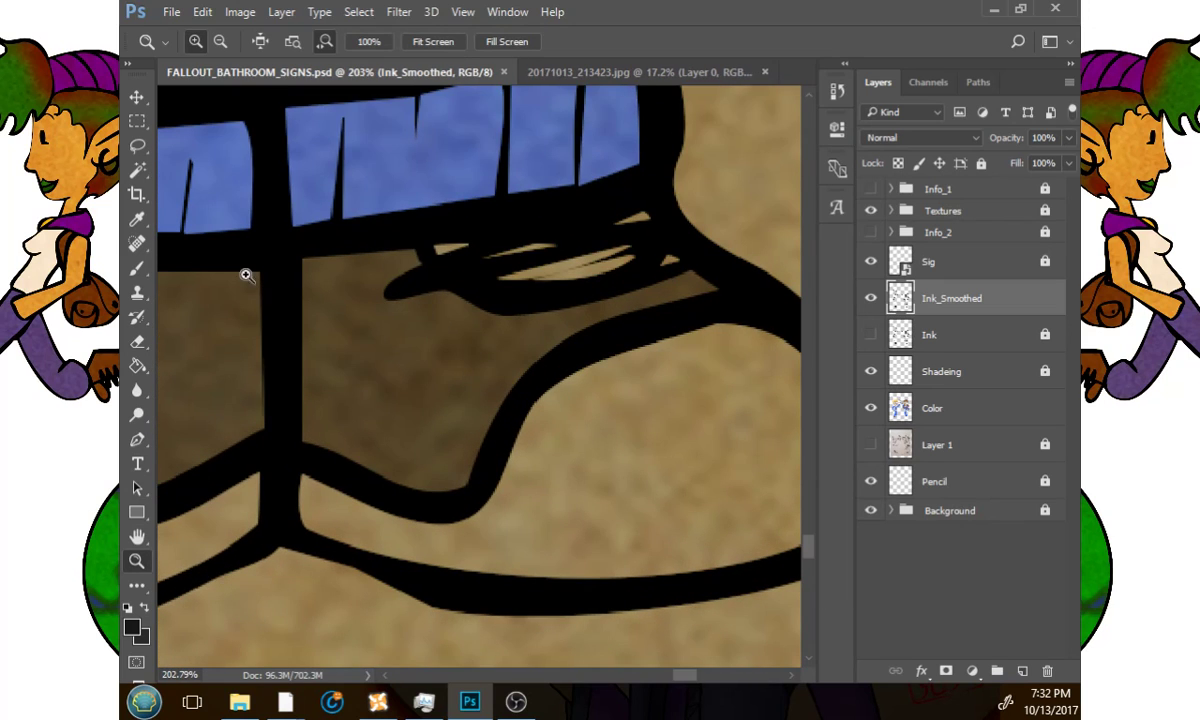
click(137, 152)
key(shift)
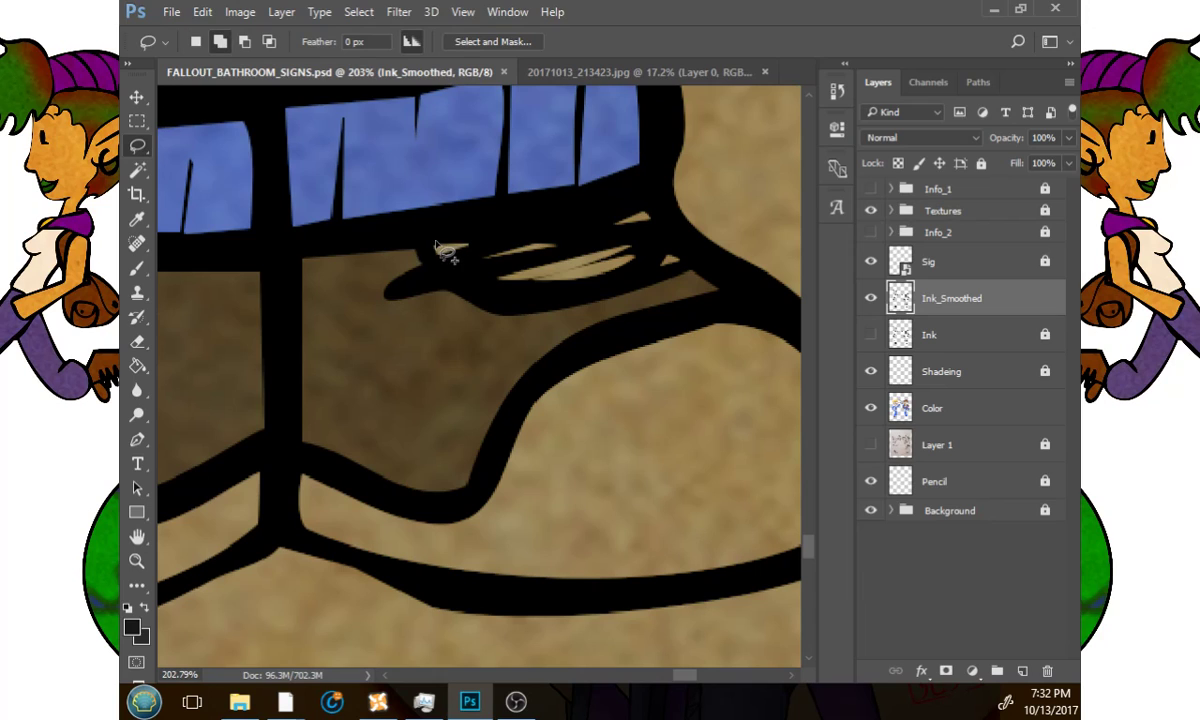
Add the gaps between the laces on both of the man's shoes to the selection with the Lasso tool.
mouse_move(461, 283)
mouse_down()
mouse_move(553, 291)
mouse_move(674, 267)
mouse_up()
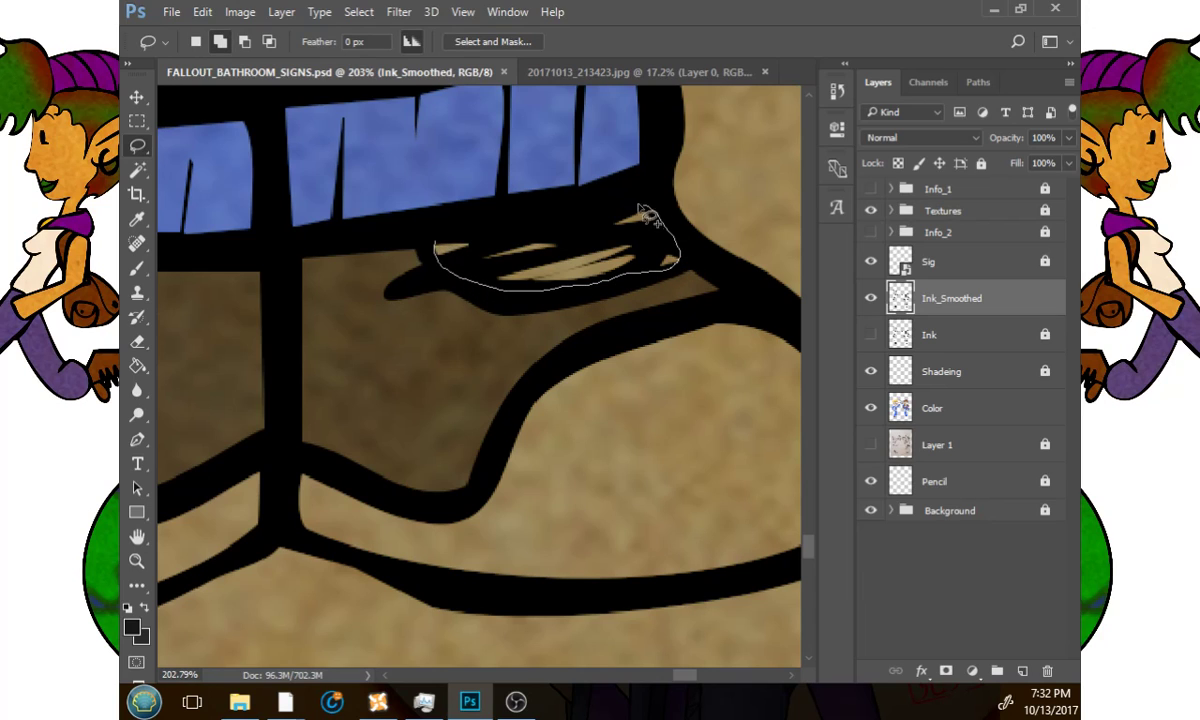
mouse_move(640, 208)
mouse_down()
mouse_move(506, 218)
mouse_move(435, 240)
mouse_up()
key(space)
drag(388, 313, 760, 262)
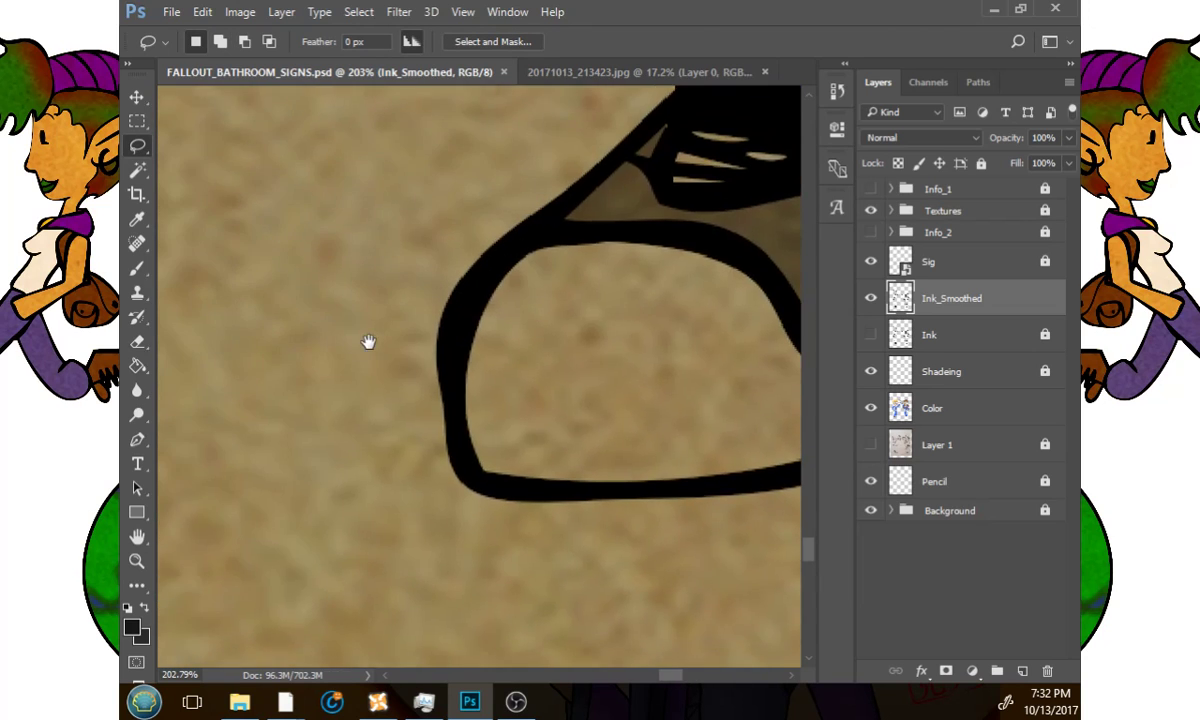
mouse_move(369, 342)
mouse_down()
mouse_move(120, 385)
mouse_move(96, 439)
mouse_up()
key(shift)
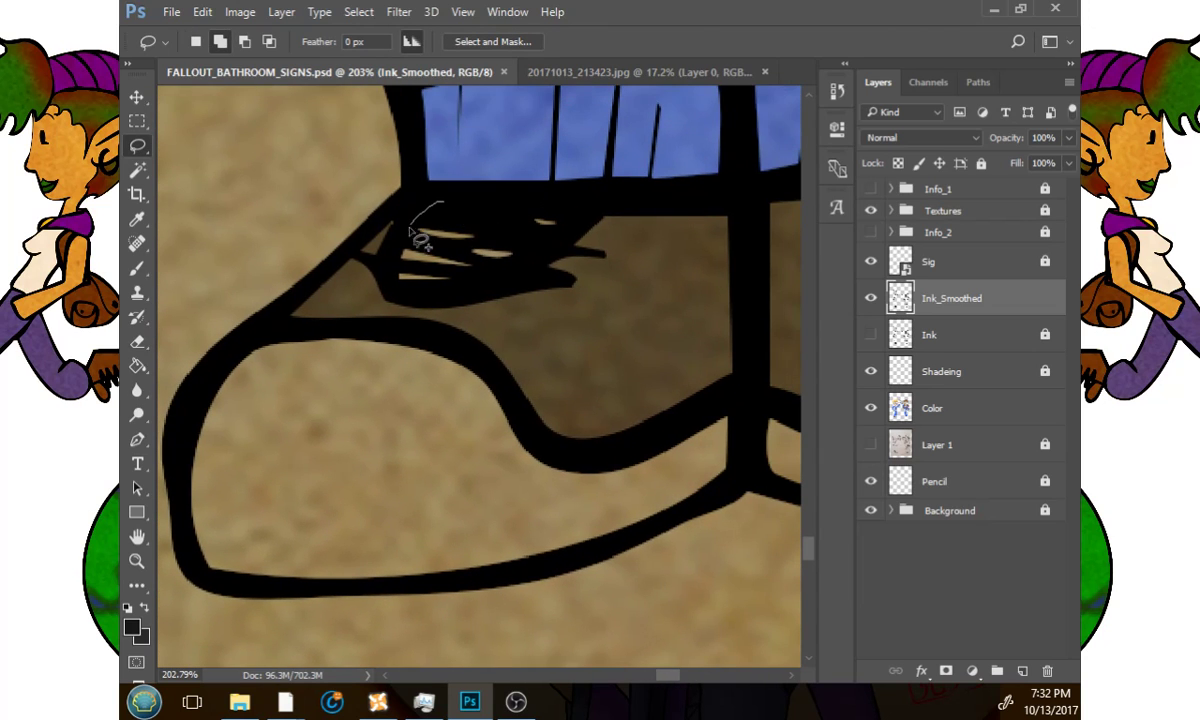
mouse_move(409, 225)
mouse_down()
mouse_move(395, 285)
mouse_move(462, 280)
mouse_move(558, 230)
mouse_up()
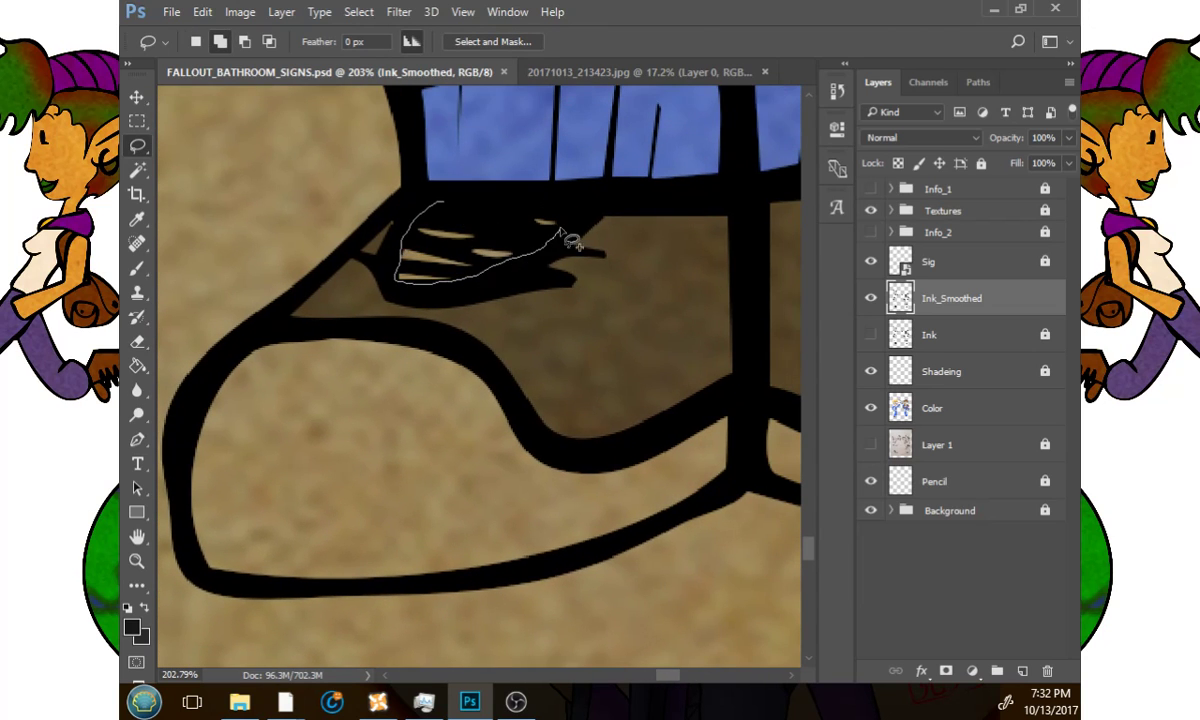
drag(462, 209, 440, 204)
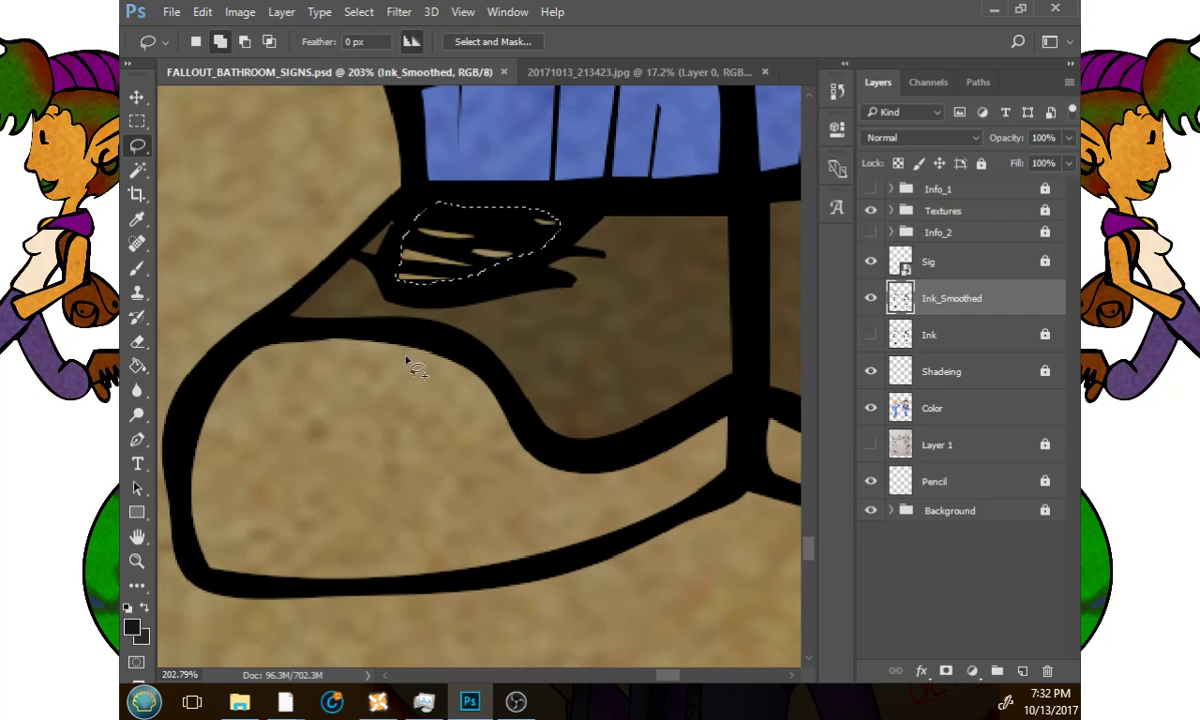
Add the toe and sole areas of the man's shoes to the selection with the Magic Wand.
click(137, 171)
shift+click(450, 410)
drag(608, 418, 538, 423)
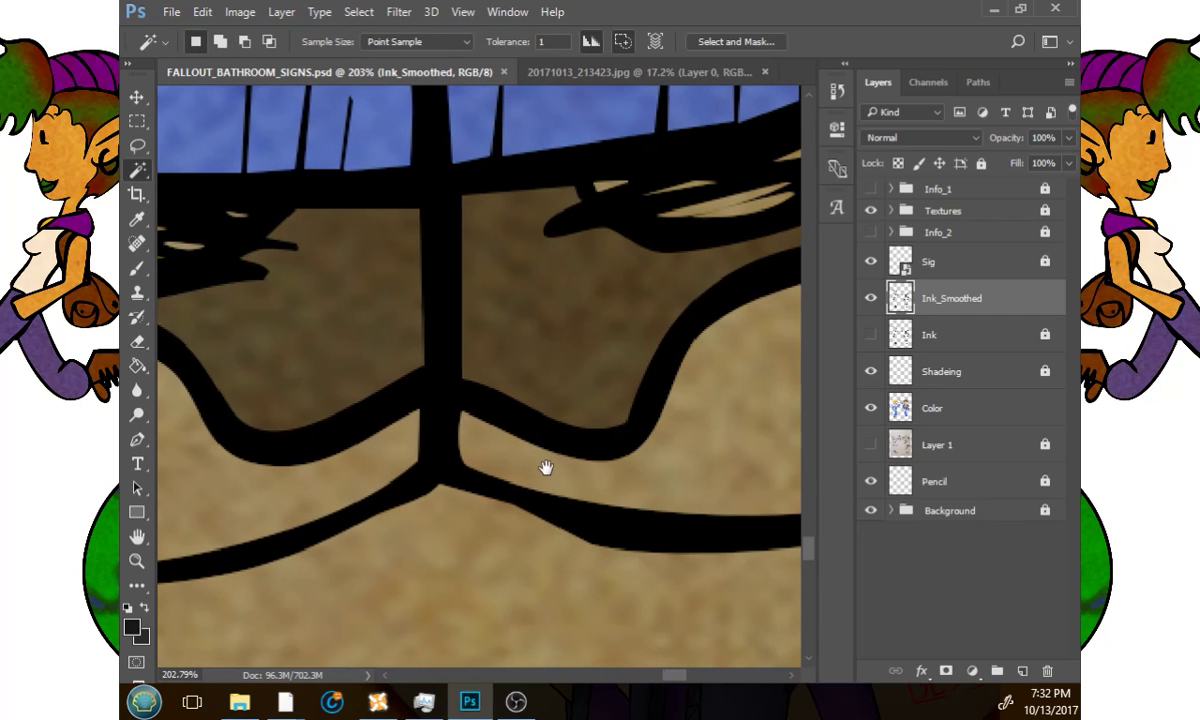
key(z)
drag(592, 458, 549, 421)
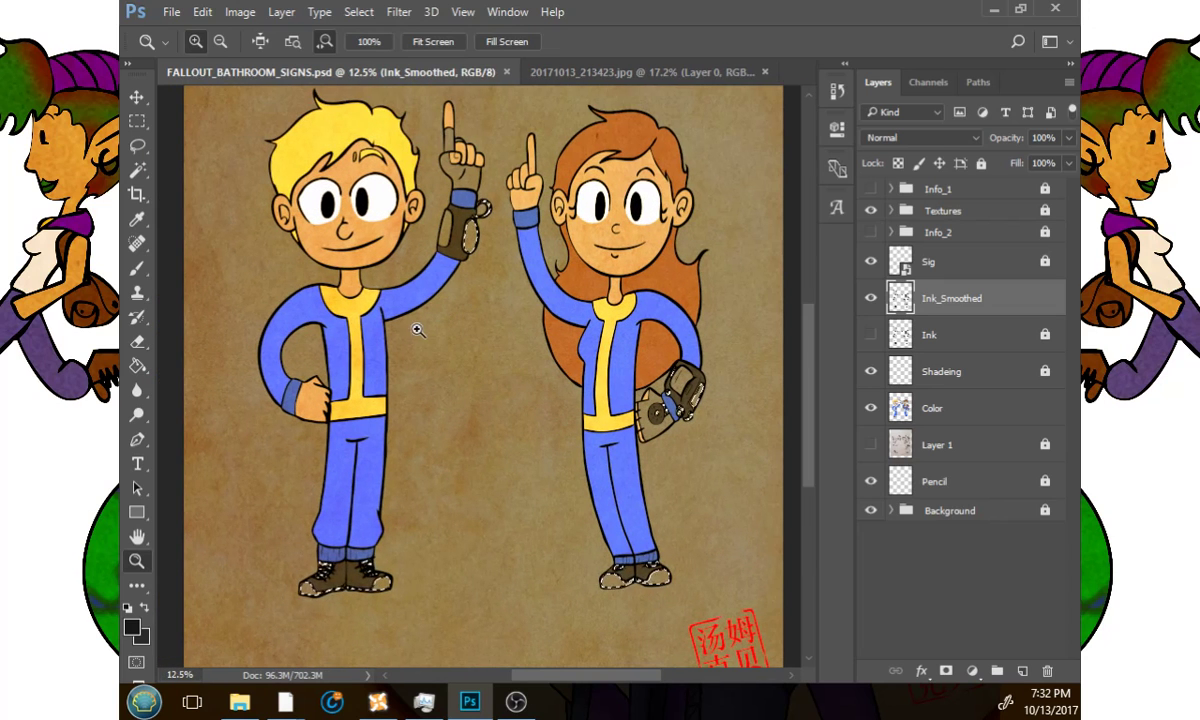
Fill the selected shoe and wrist-device areas on the Color layer with dark grey #171717, and deselect.
click(137, 366)
click(855, 415)
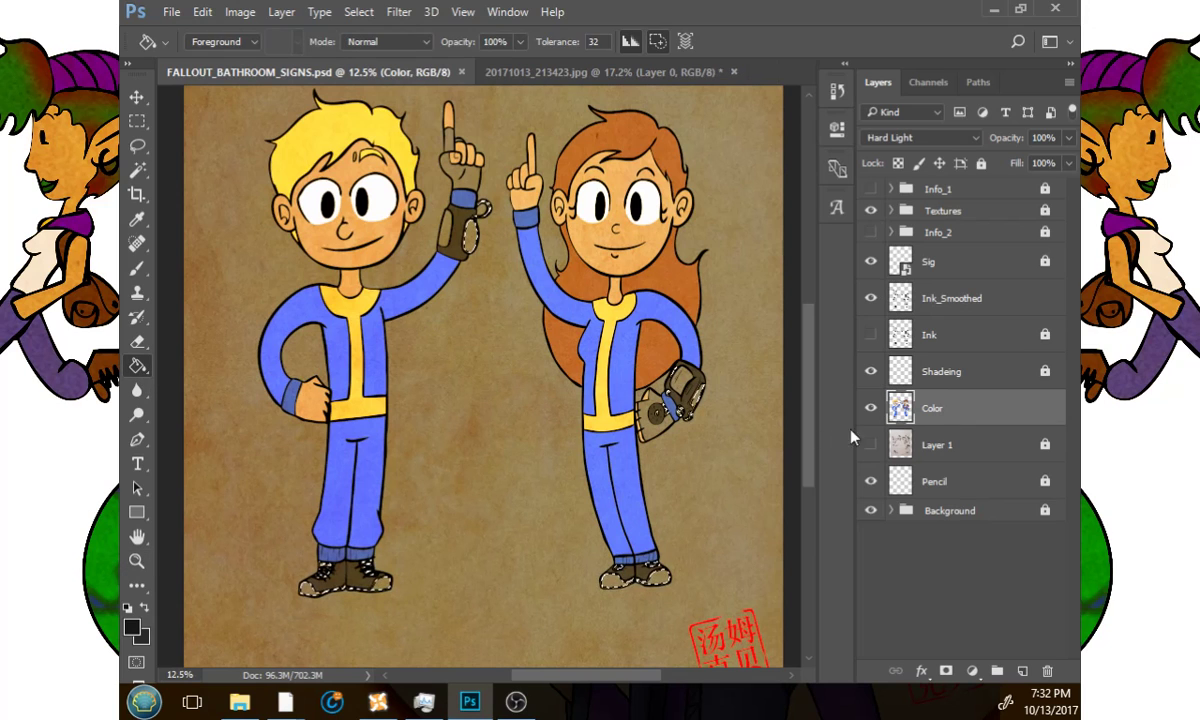
click(648, 573)
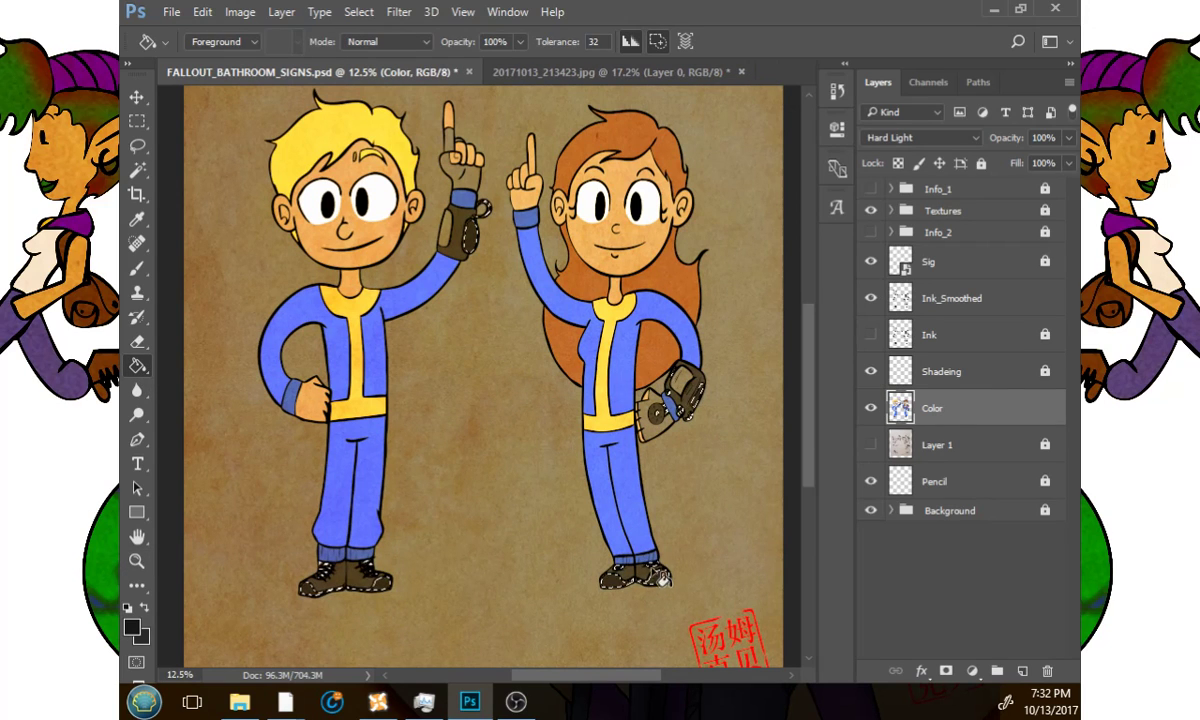
click(138, 170)
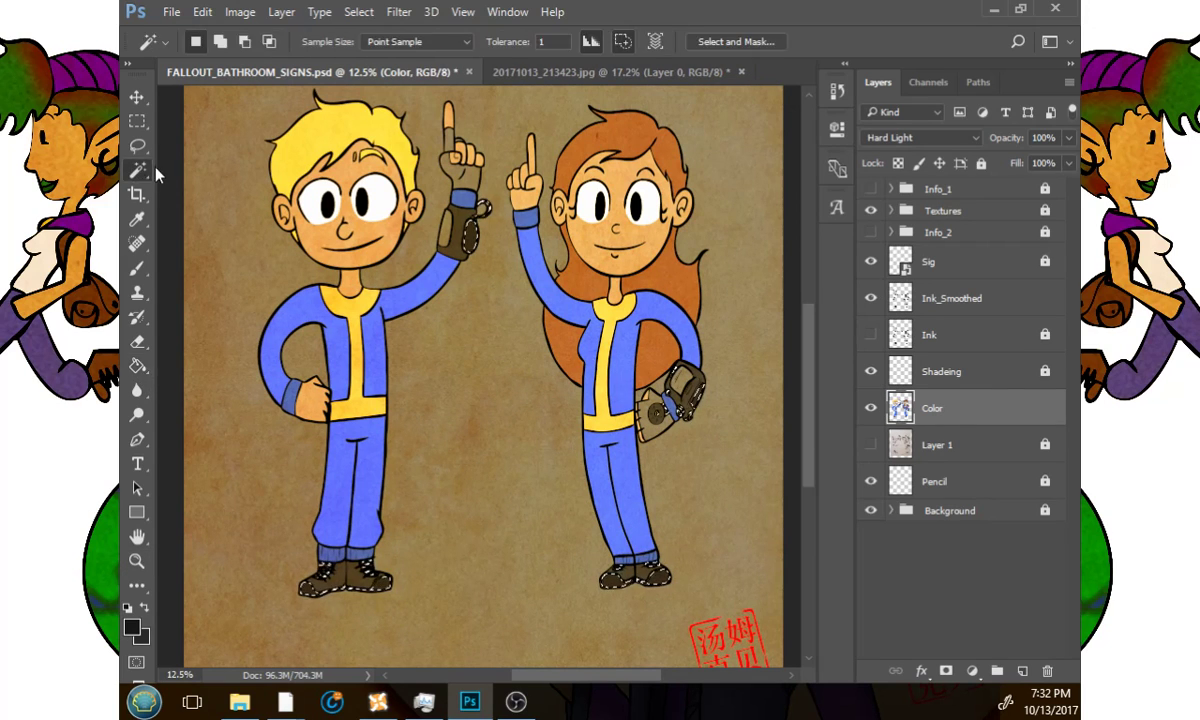
key(ctrl+d)
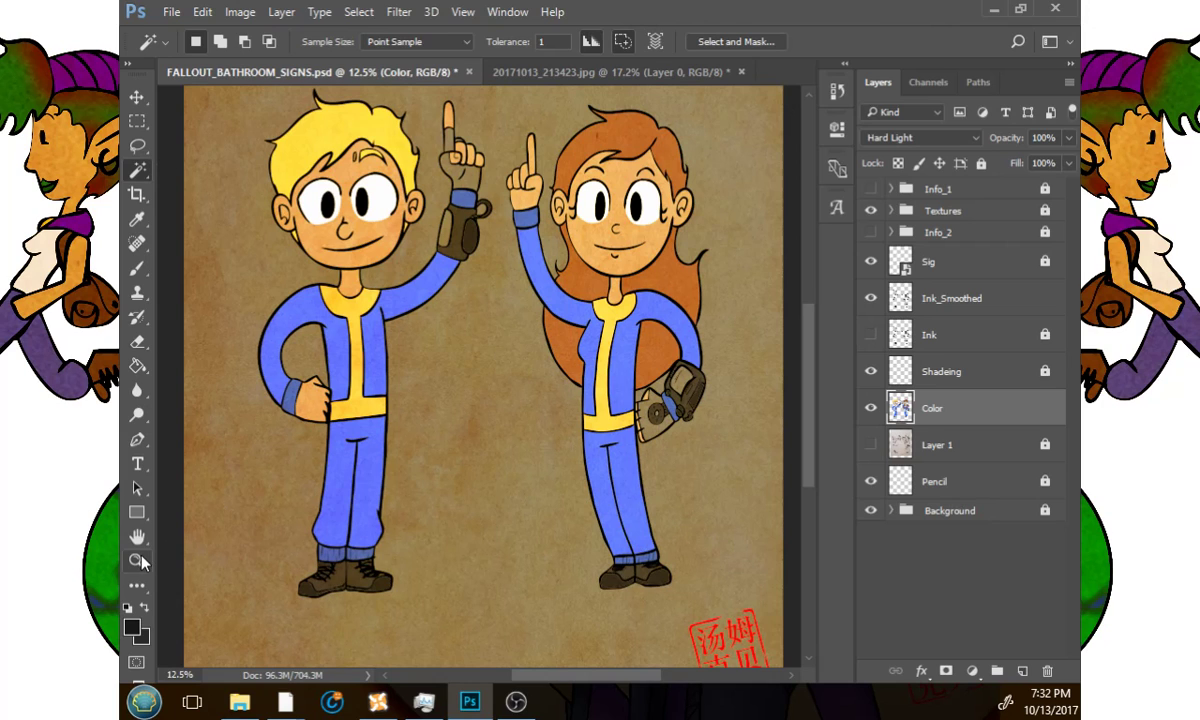
Set the foreground colour to dark navy #111725 and clear any stray selection.
click(130, 627)
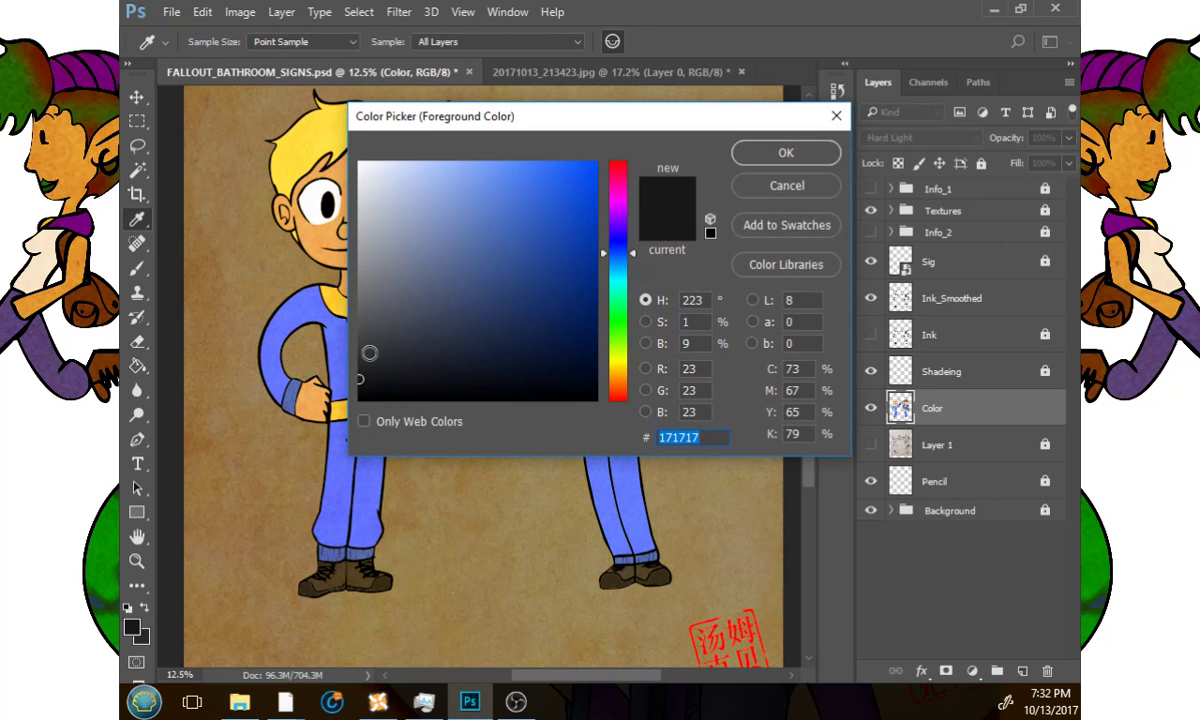
drag(374, 372, 485, 366)
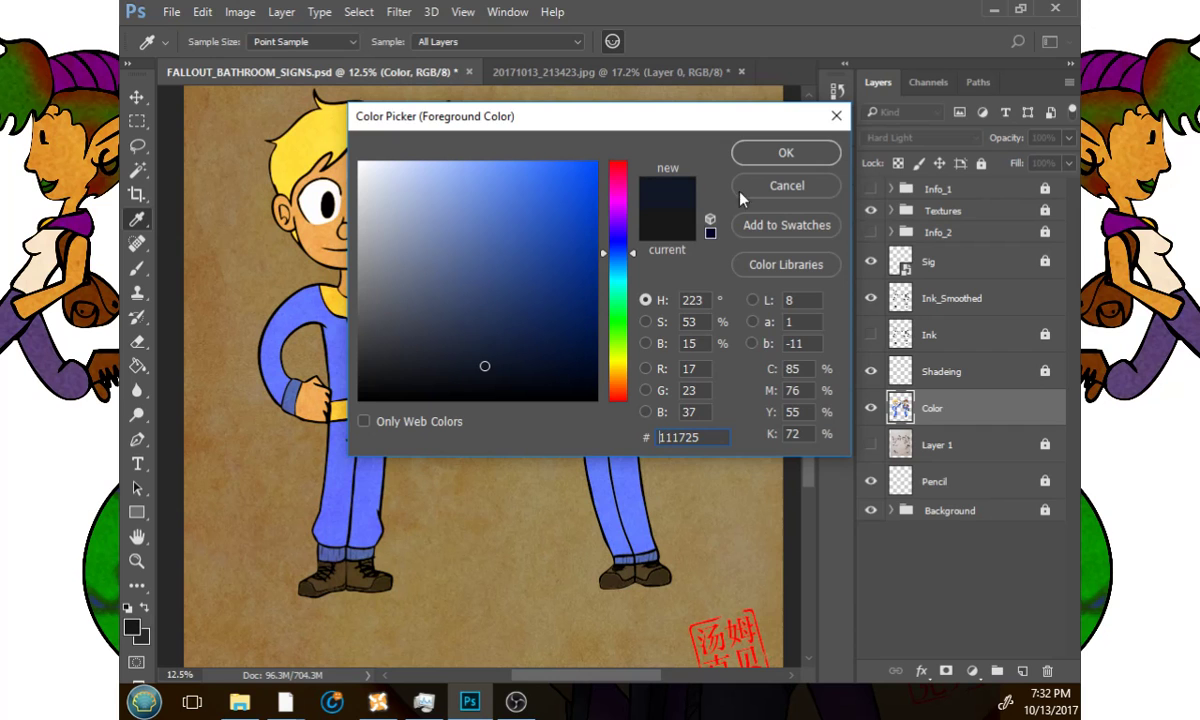
click(790, 153)
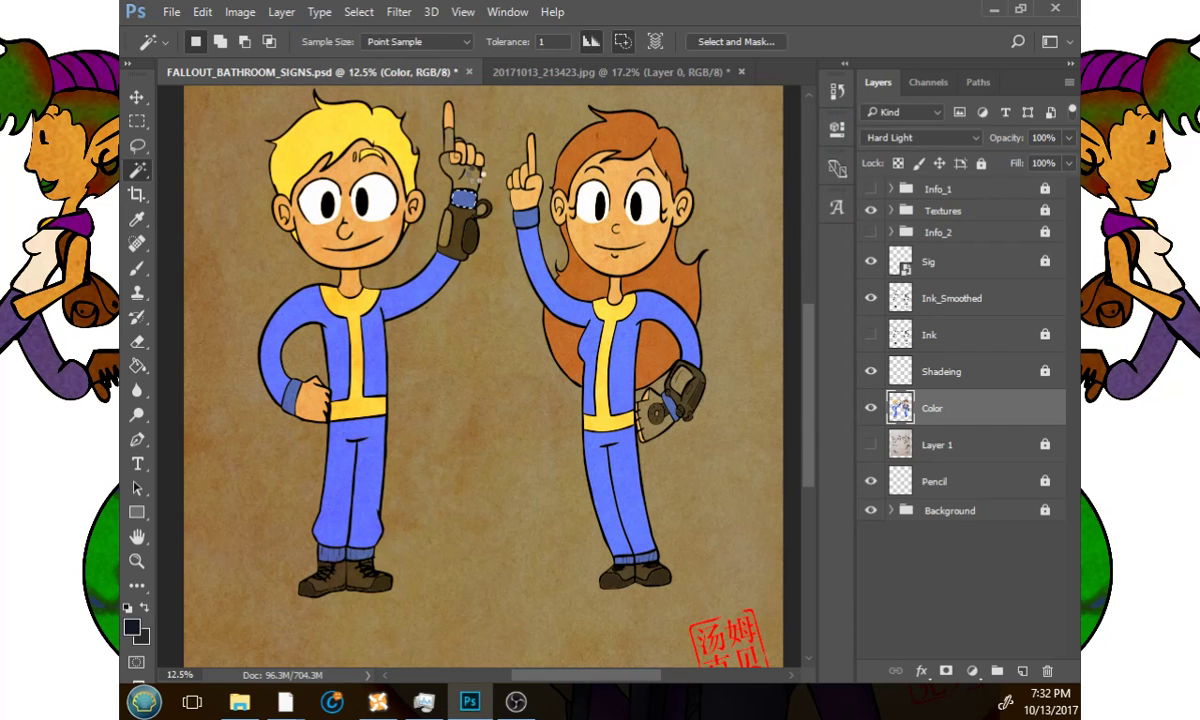
click(481, 175)
key(ctrl+d)
Select the main glove areas of both characters on the Ink_Smoothed layer with the Magic Wand.
click(918, 292)
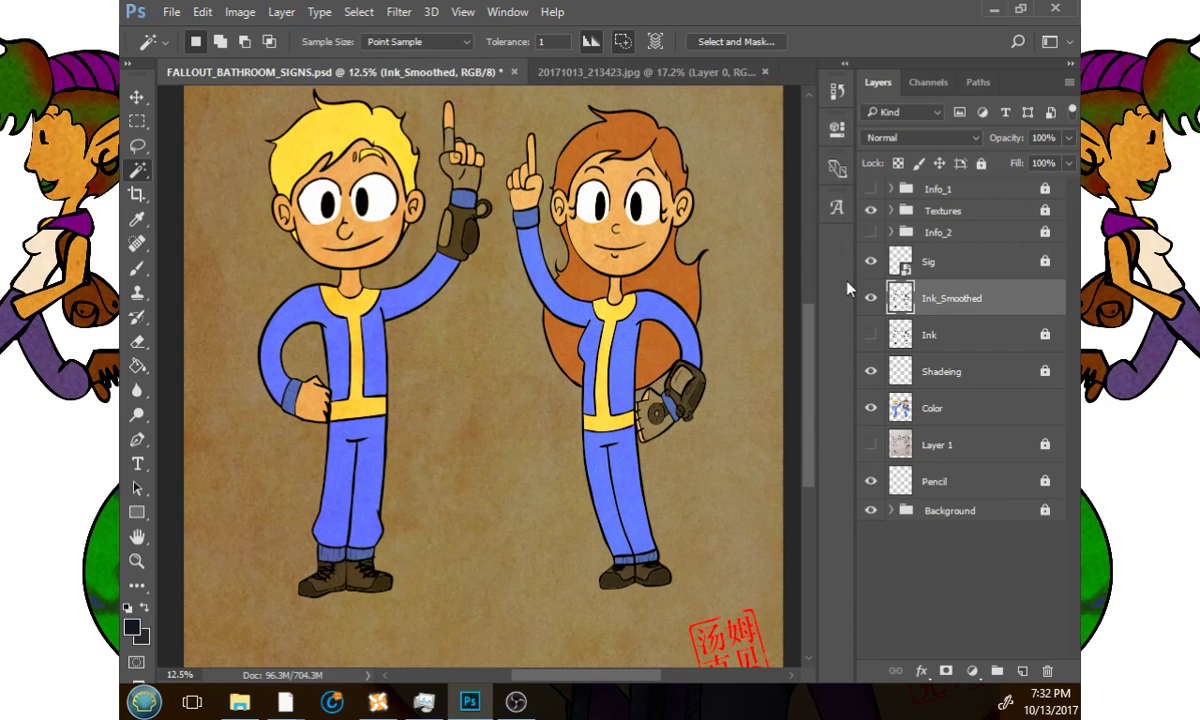
click(654, 429)
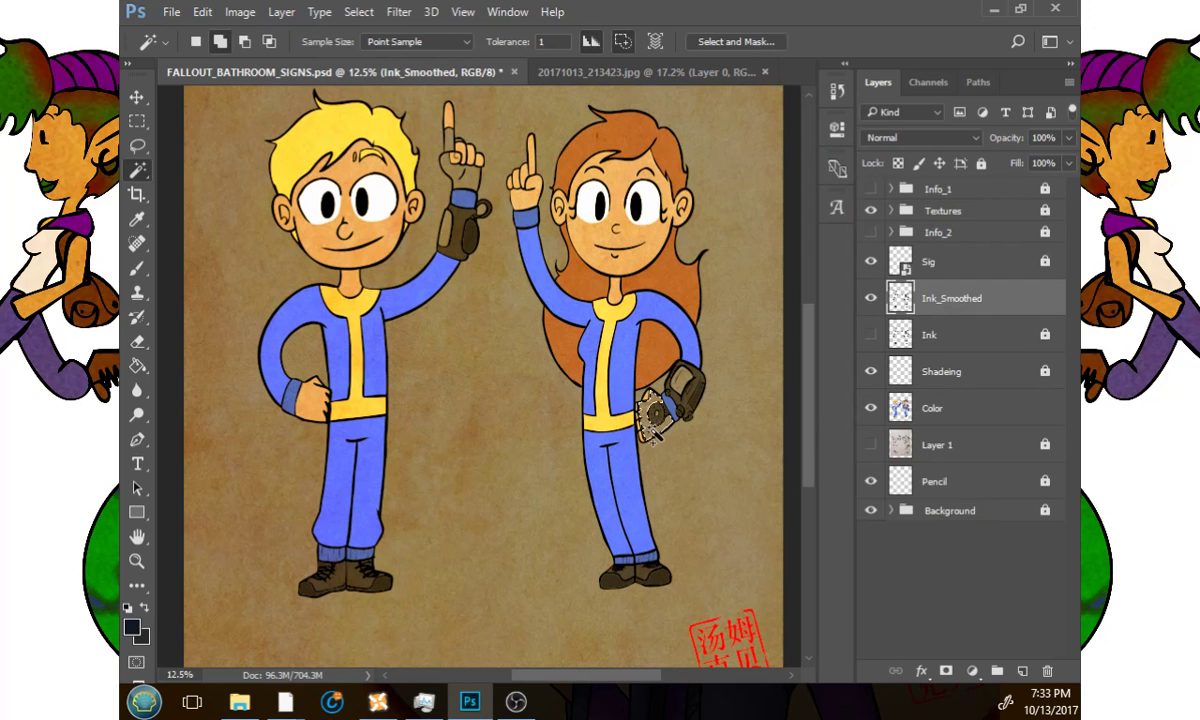
shift+click(470, 176)
Add the finger sections of the man's glove and the centre of the disc on the woman's glove to the selection.
click(137, 564)
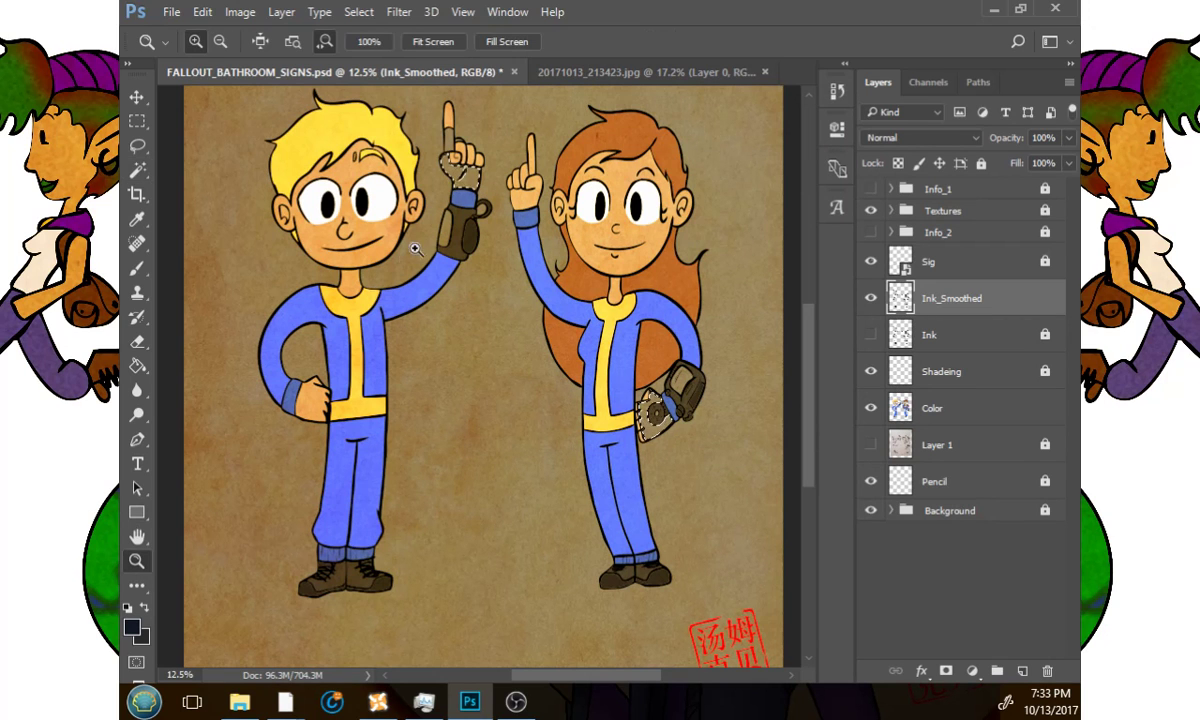
drag(437, 195, 596, 207)
drag(596, 207, 516, 496)
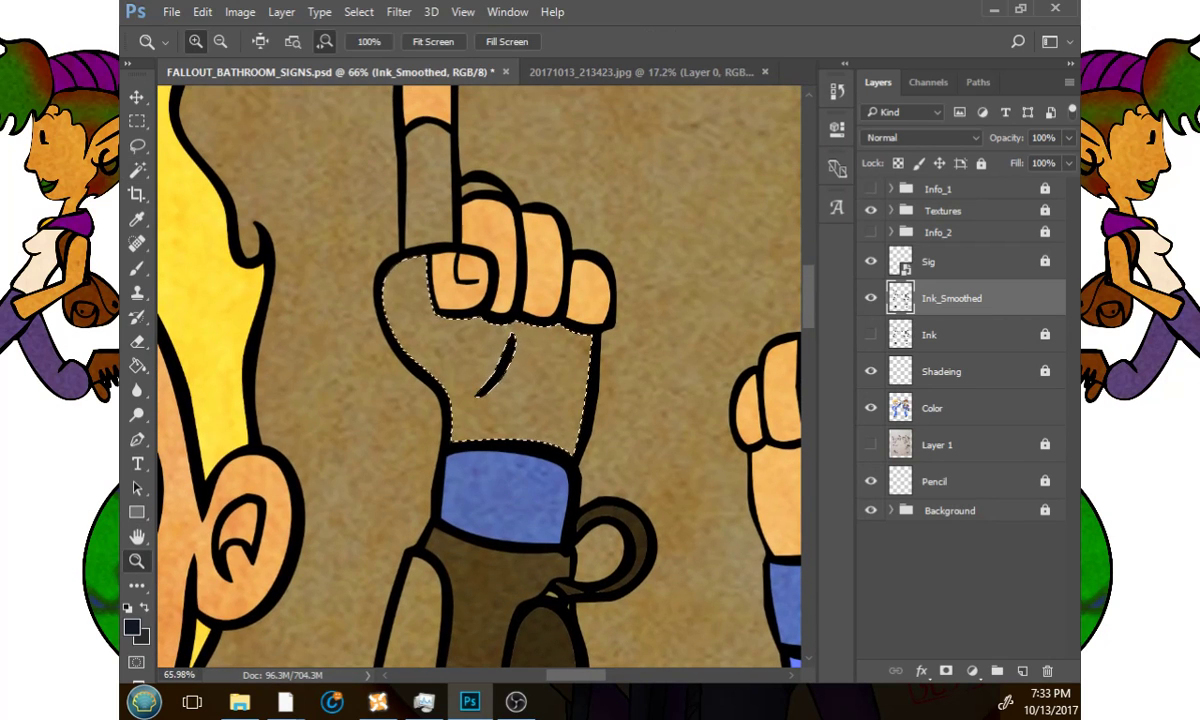
click(137, 170)
shift+click(438, 204)
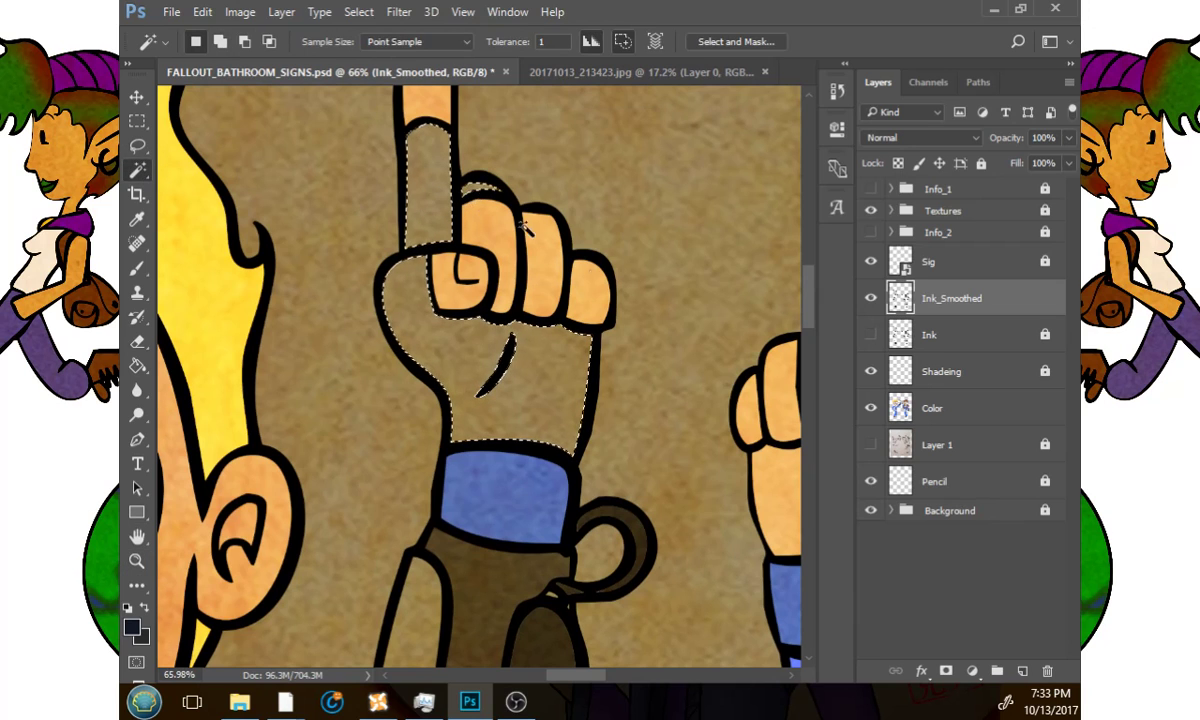
drag(600, 276, 528, 254)
drag(780, 450, 521, 302)
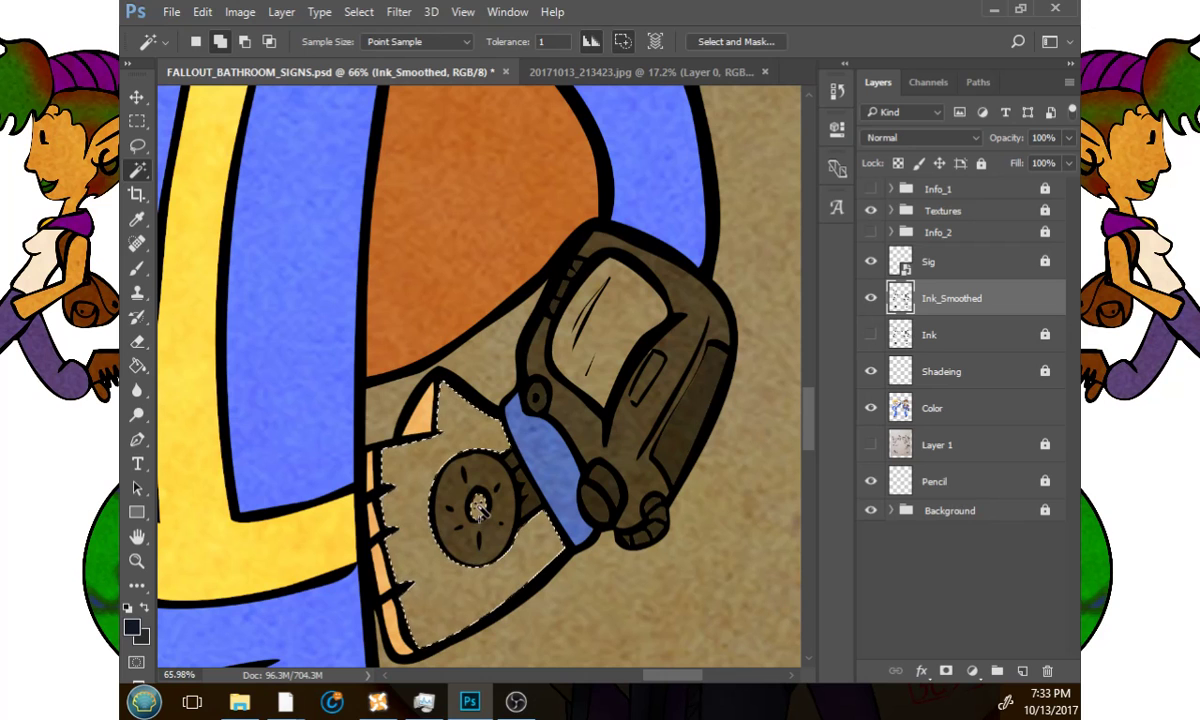
click(137, 561)
drag(540, 495, 489, 481)
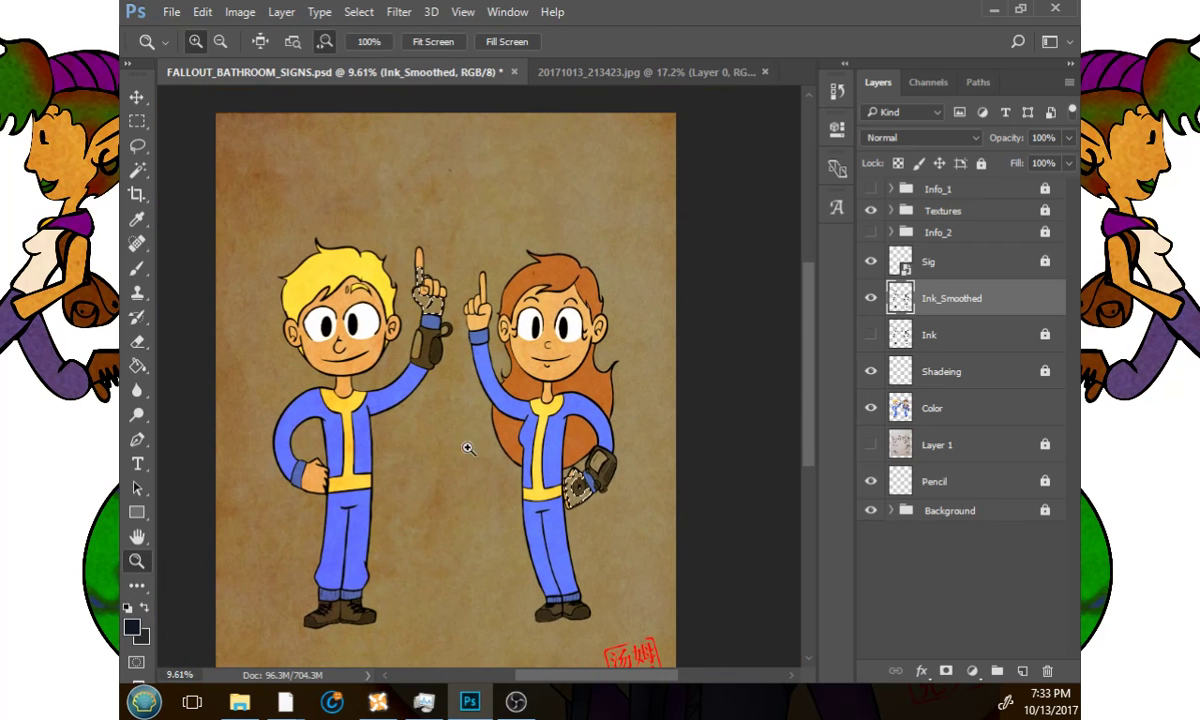
Expand the glove selection, fill it with the dark navy foreground colour on the Color layer, and deselect.
click(358, 12)
mouse_move(430, 257)
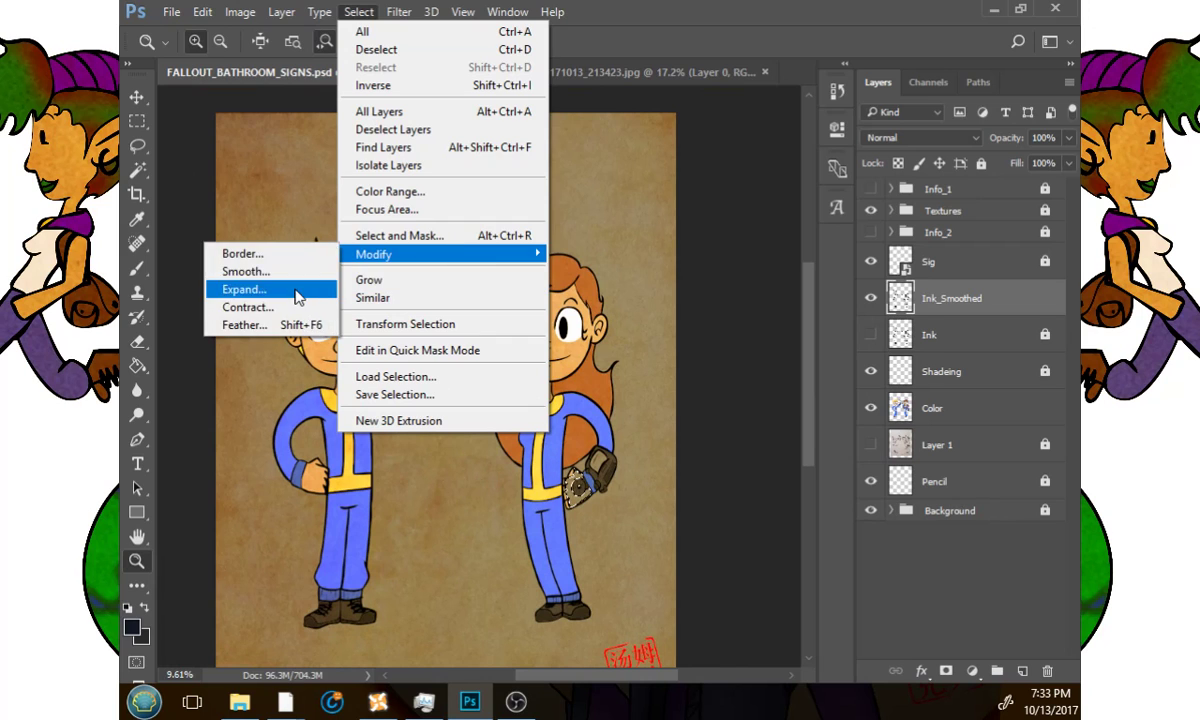
click(244, 288)
click(645, 308)
click(137, 366)
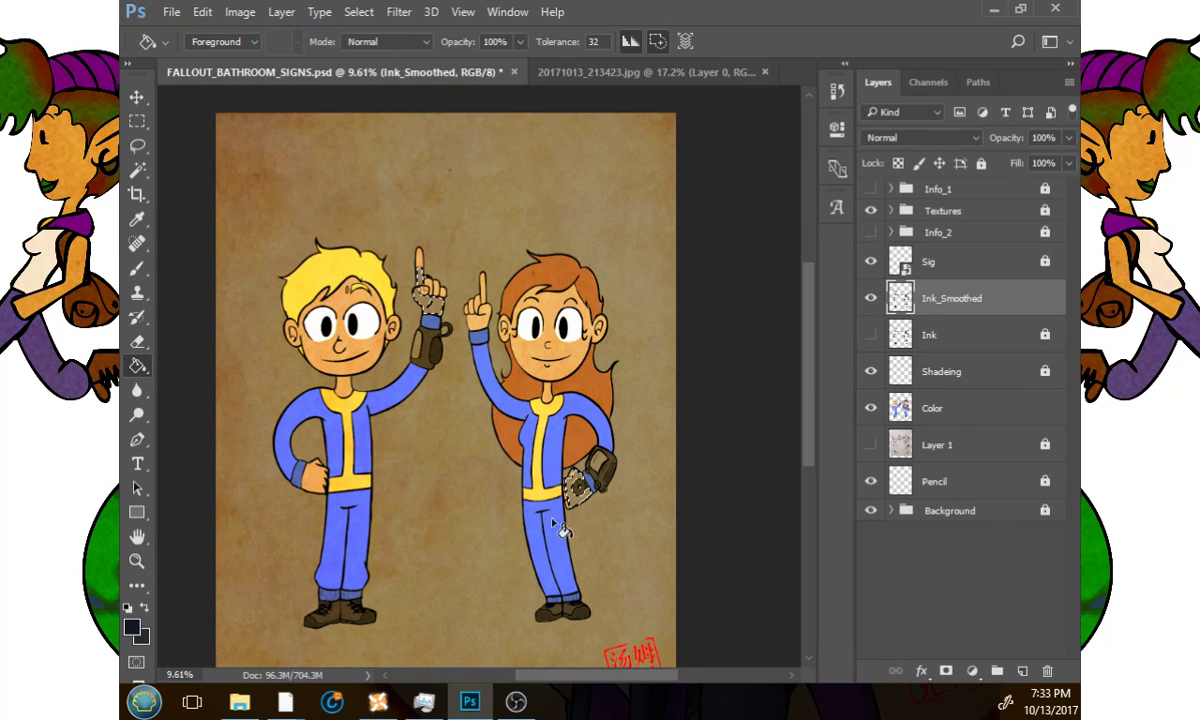
click(957, 427)
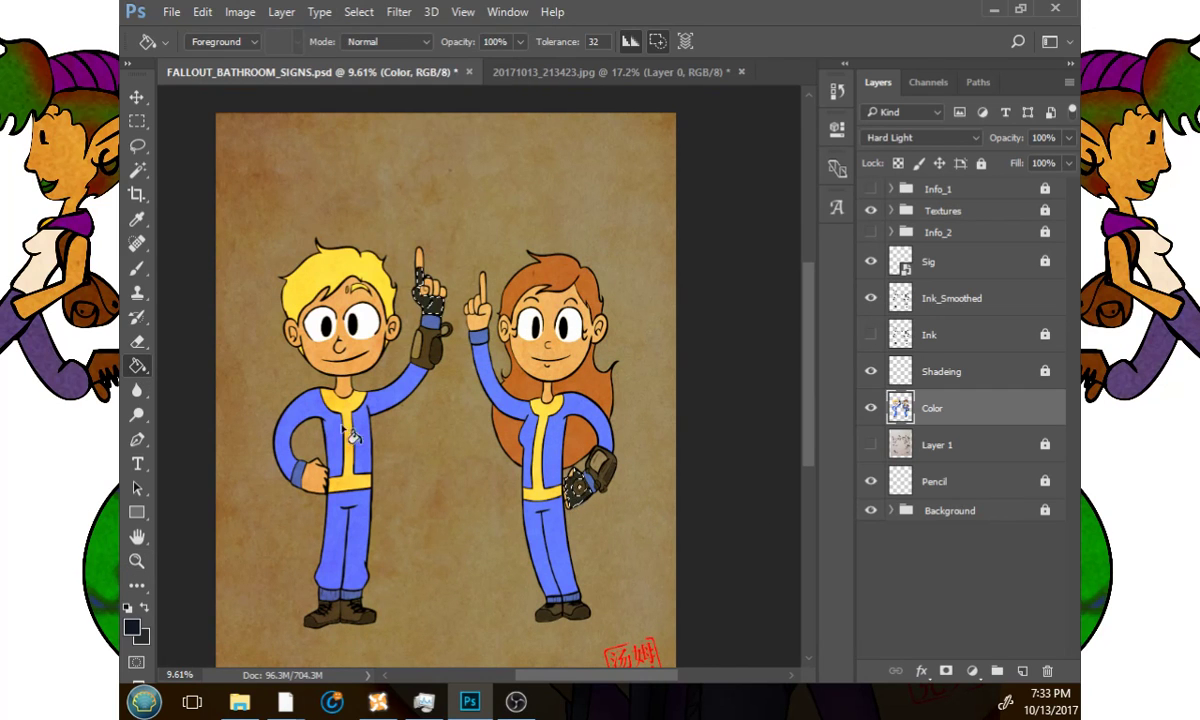
key(w)
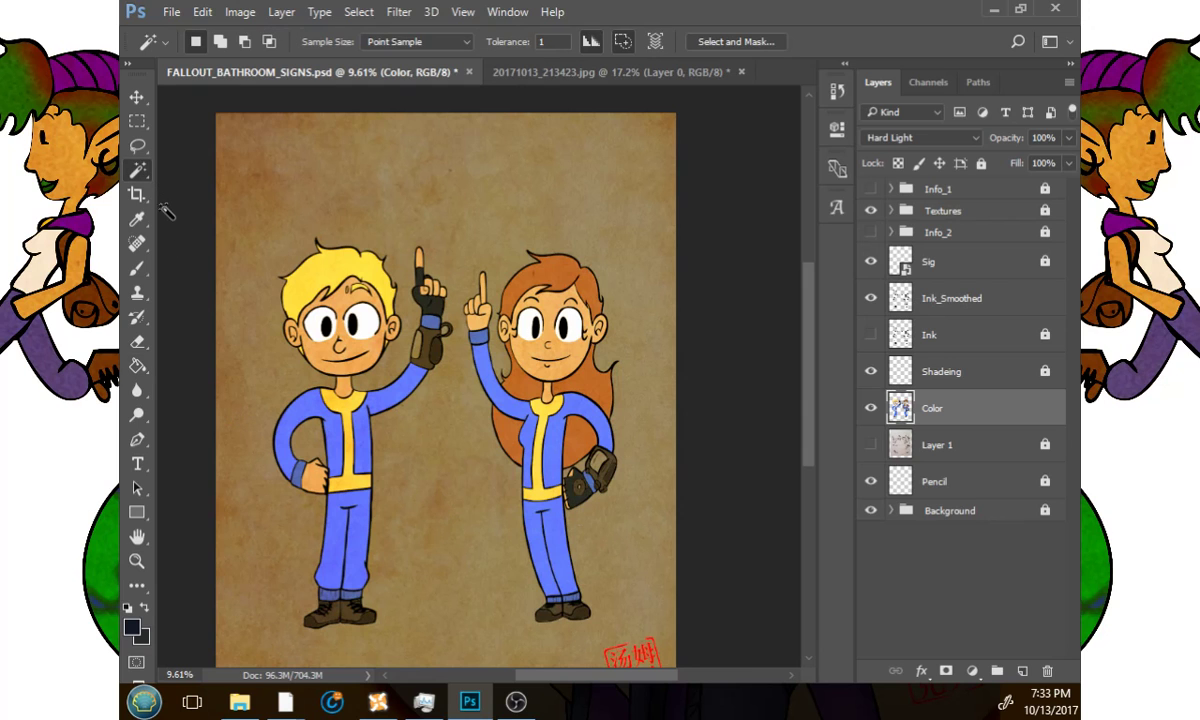
Paint the centre hole of the disc on the woman's glove dark navy with a 26 px brush.
click(137, 561)
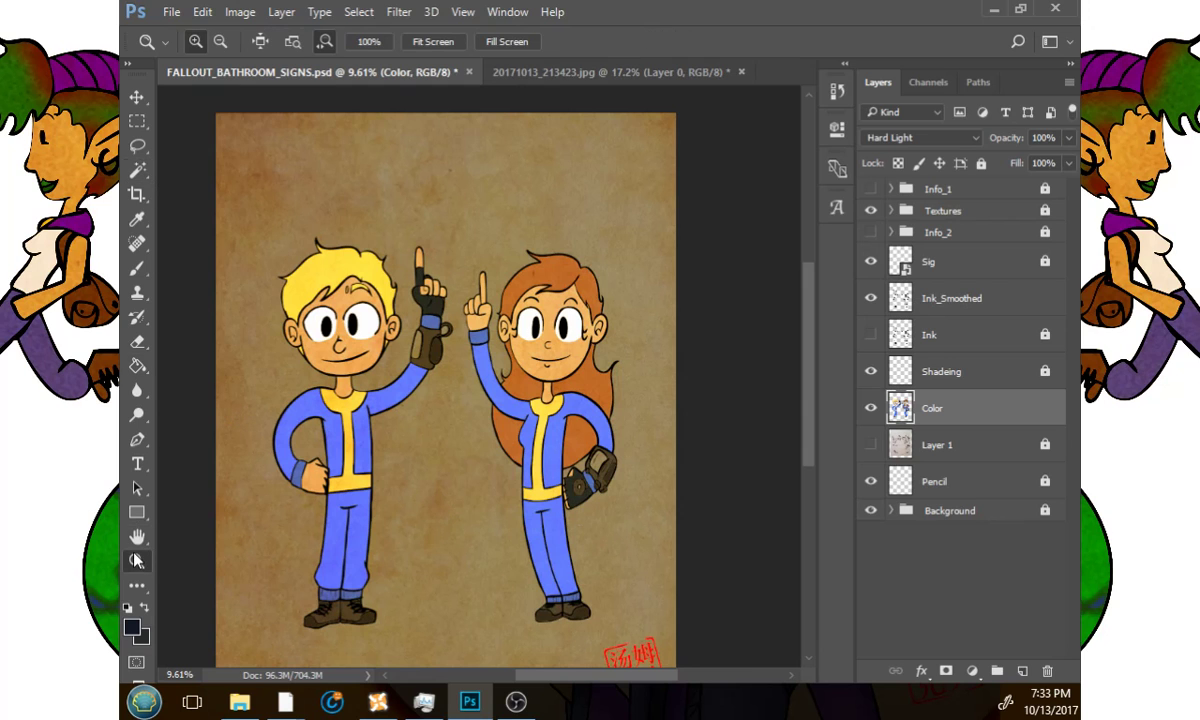
drag(647, 500, 778, 500)
drag(408, 505, 536, 430)
drag(462, 405, 606, 407)
key(b)
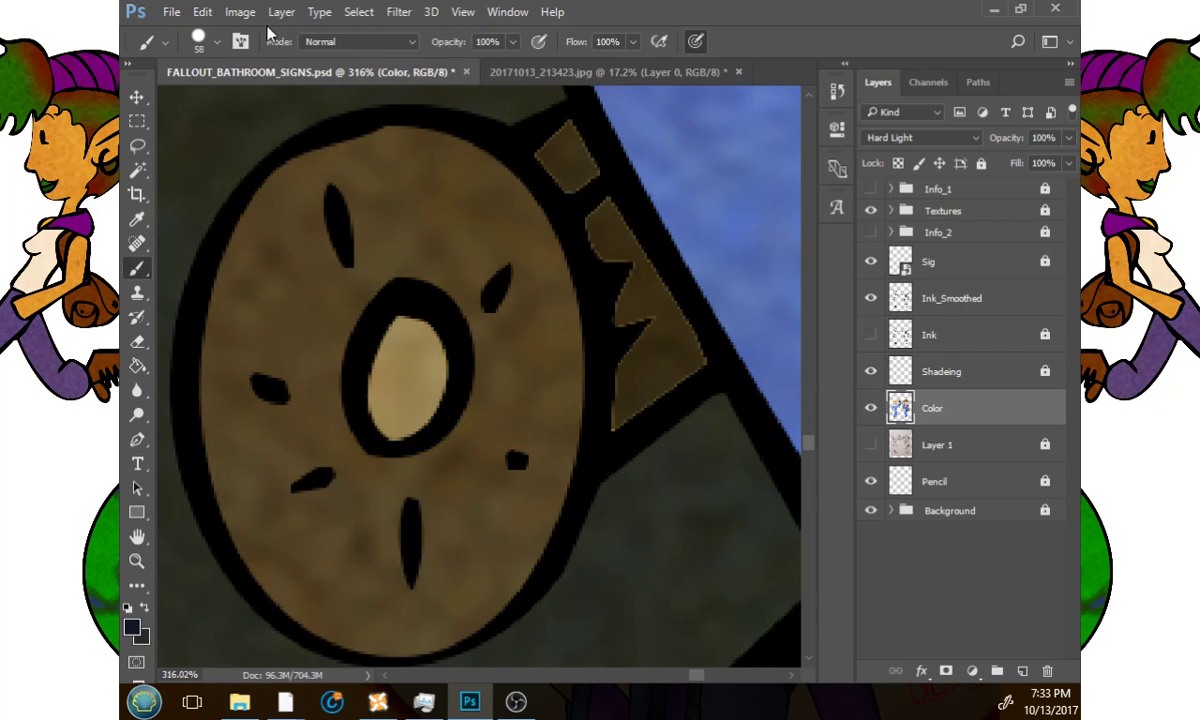
click(215, 44)
drag(255, 104, 237, 104)
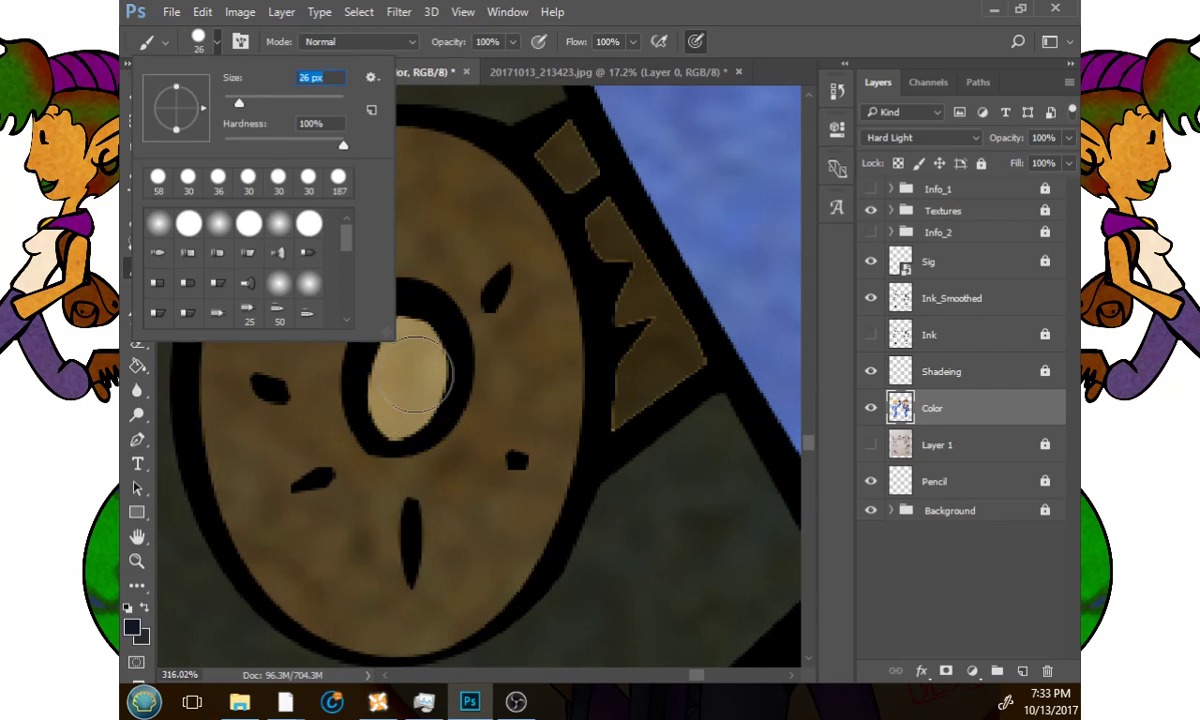
mouse_move(390, 356)
mouse_down()
mouse_move(404, 348)
mouse_move(393, 409)
mouse_move(402, 402)
mouse_move(330, 420)
mouse_up()
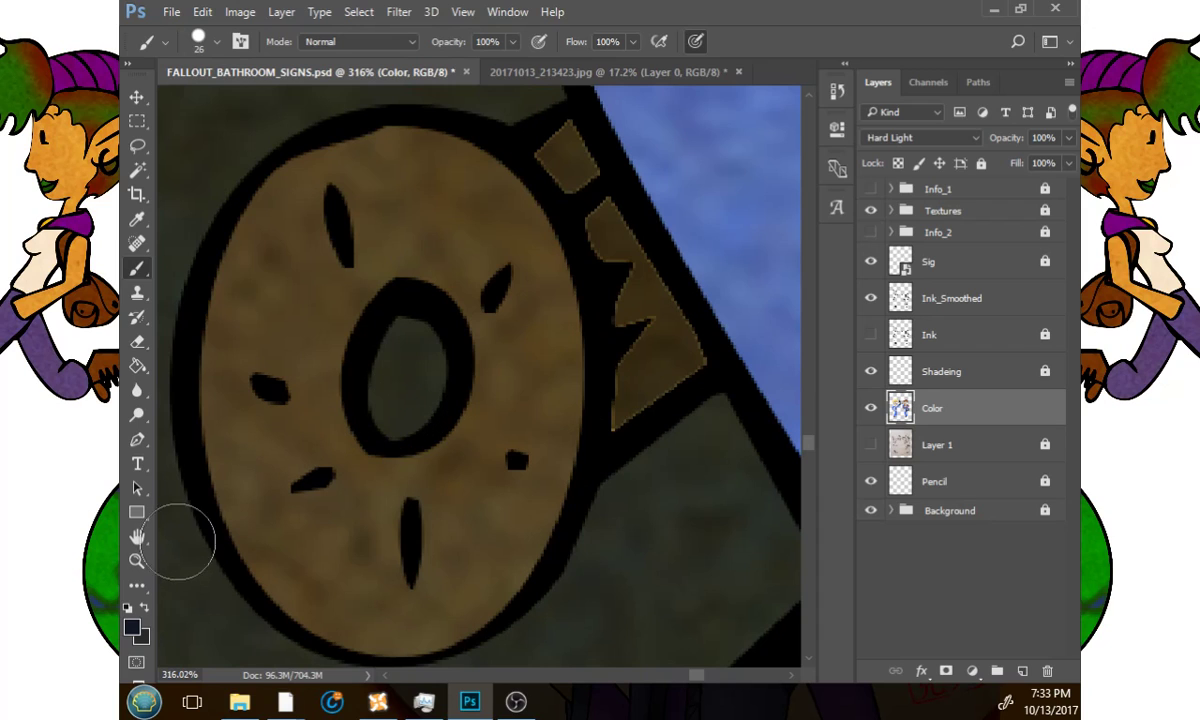
Examine the small brown pieces between the disc and the blue cuff on the woman's glove up close.
key(z)
drag(602, 436, 539, 427)
scroll(560, 425, up, 13)
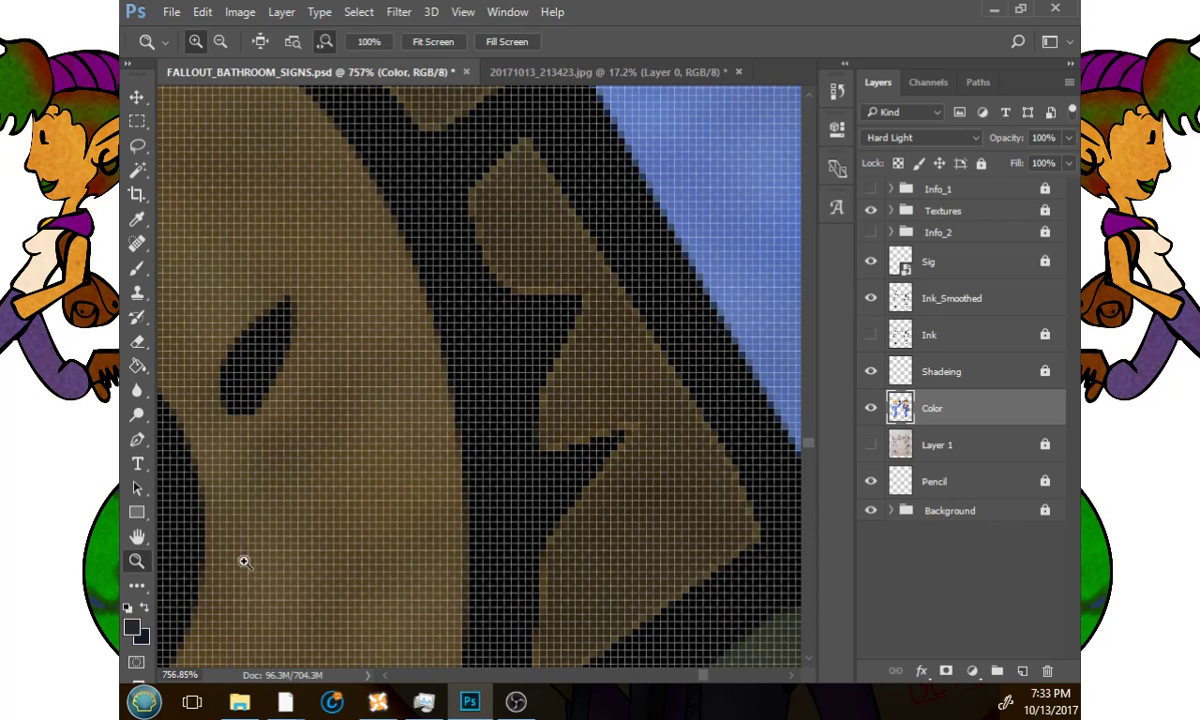
click(137, 268)
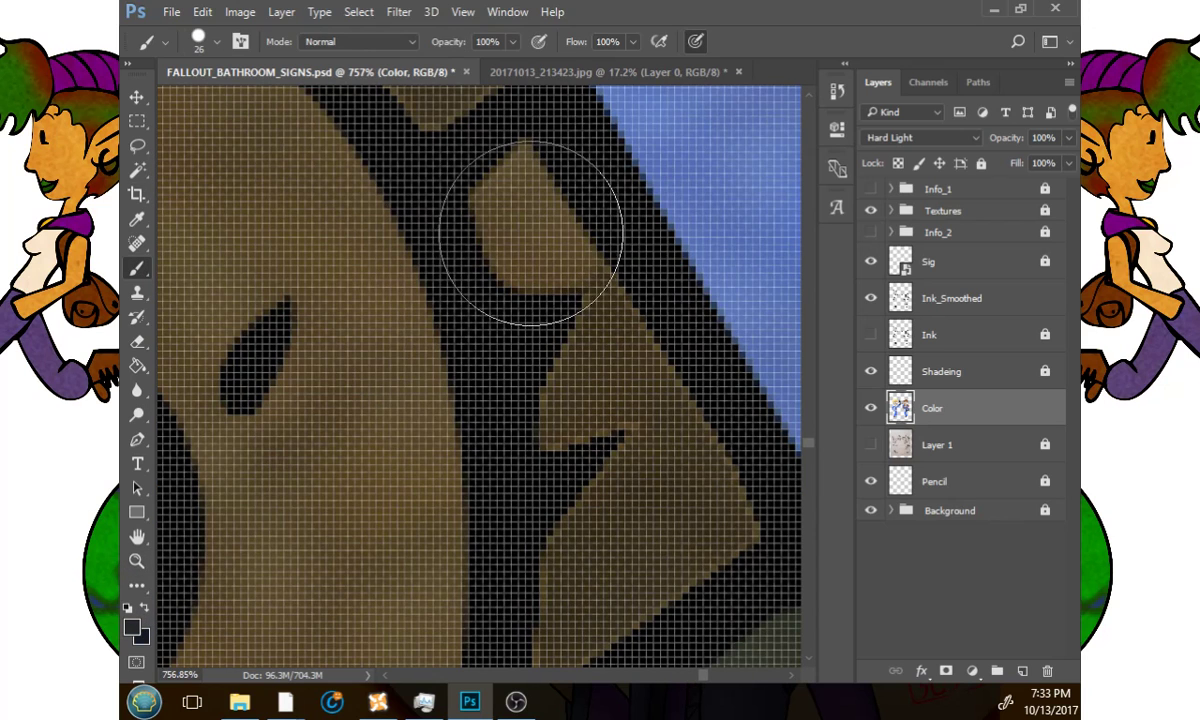
click(136, 561)
drag(575, 541, 440, 535)
drag(458, 497, 399, 386)
click(135, 269)
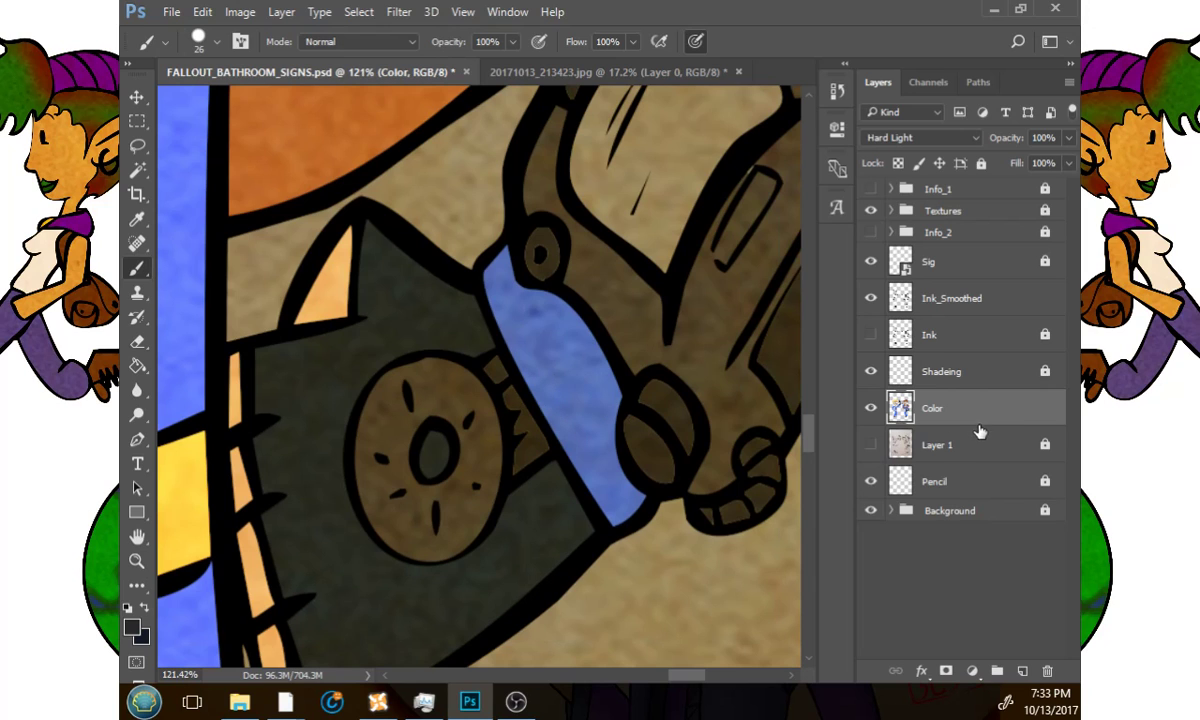
drag(680, 396, 588, 434)
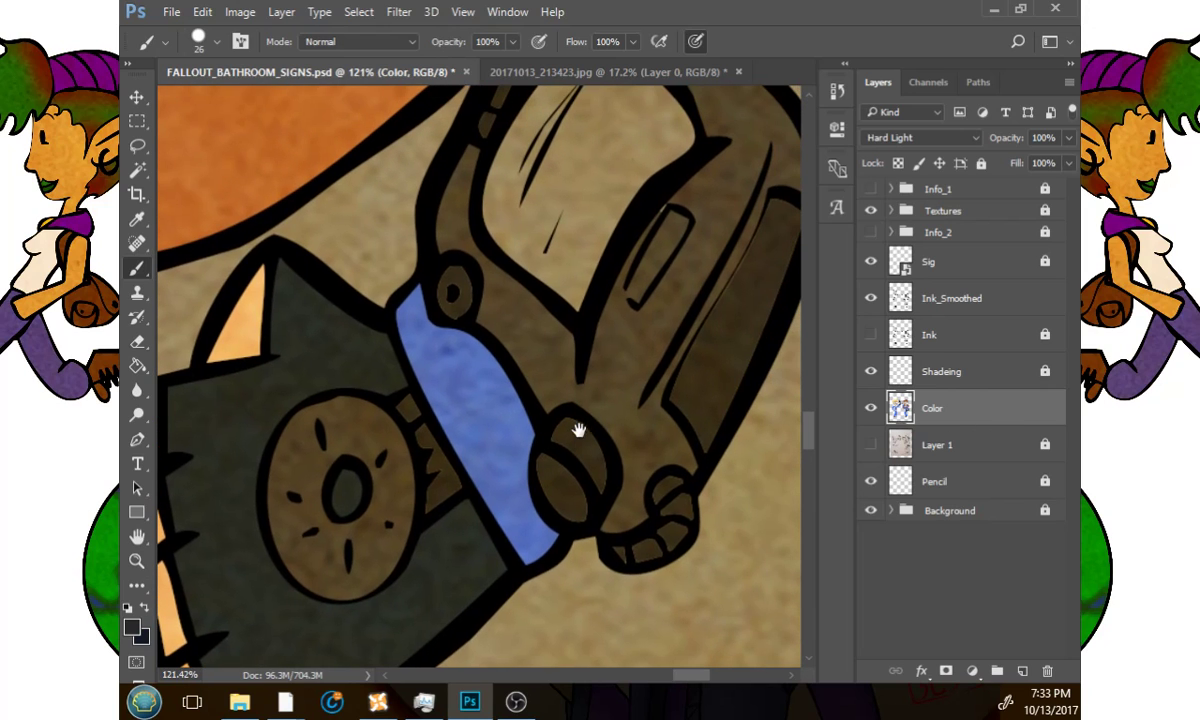
key(ctrl+z)
drag(980, 420, 992, 209)
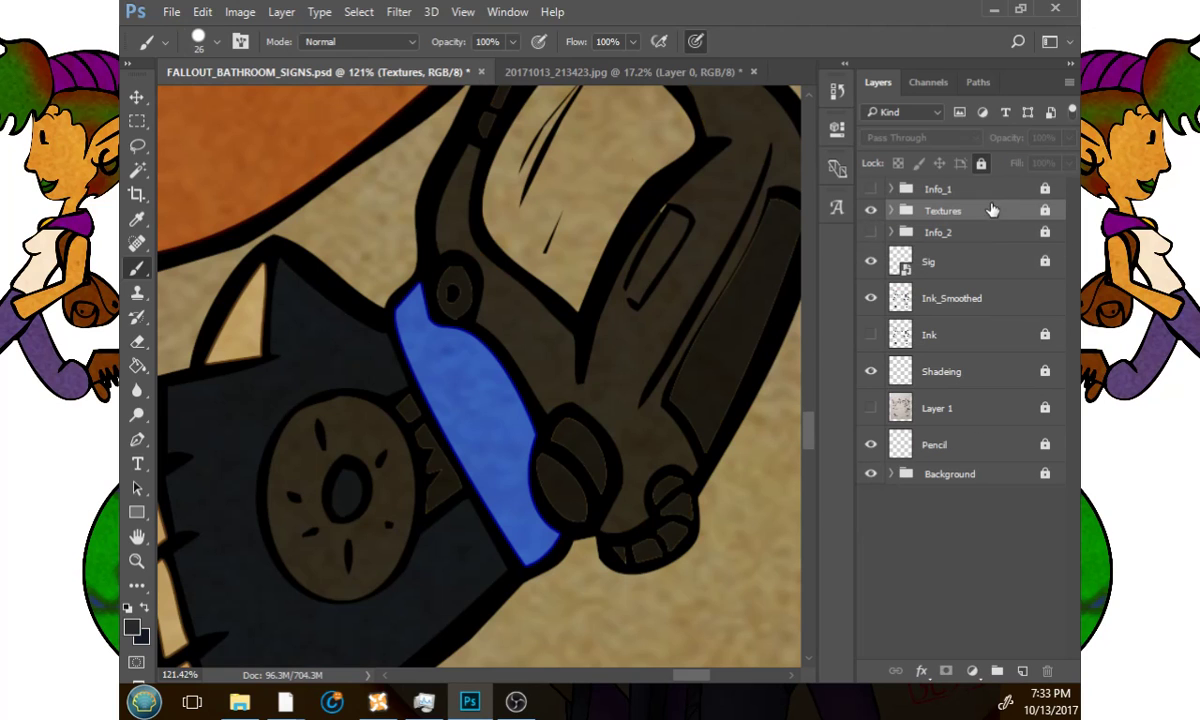
click(970, 137)
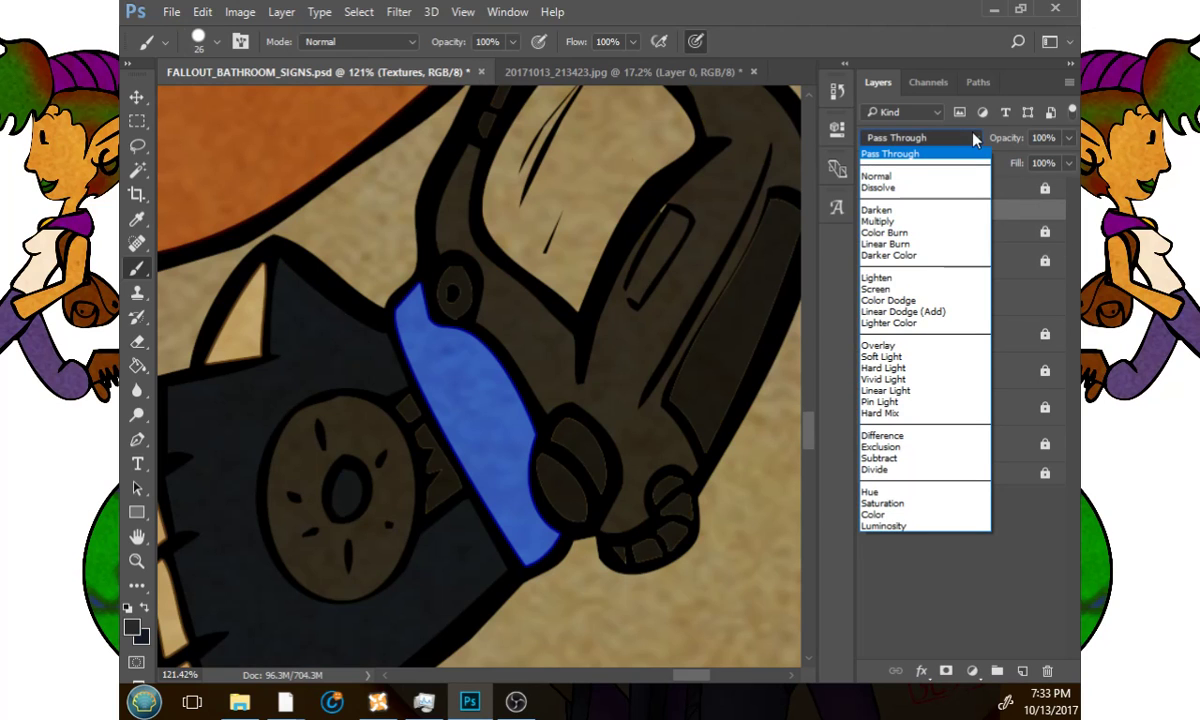
click(978, 142)
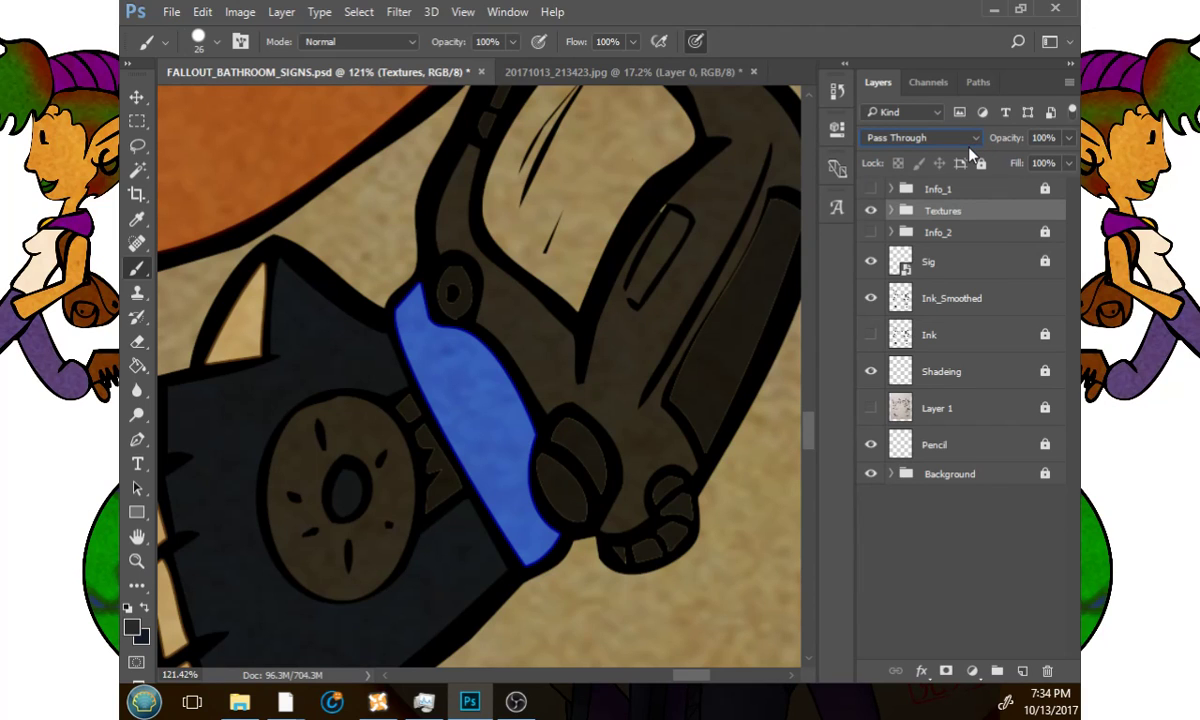
click(980, 163)
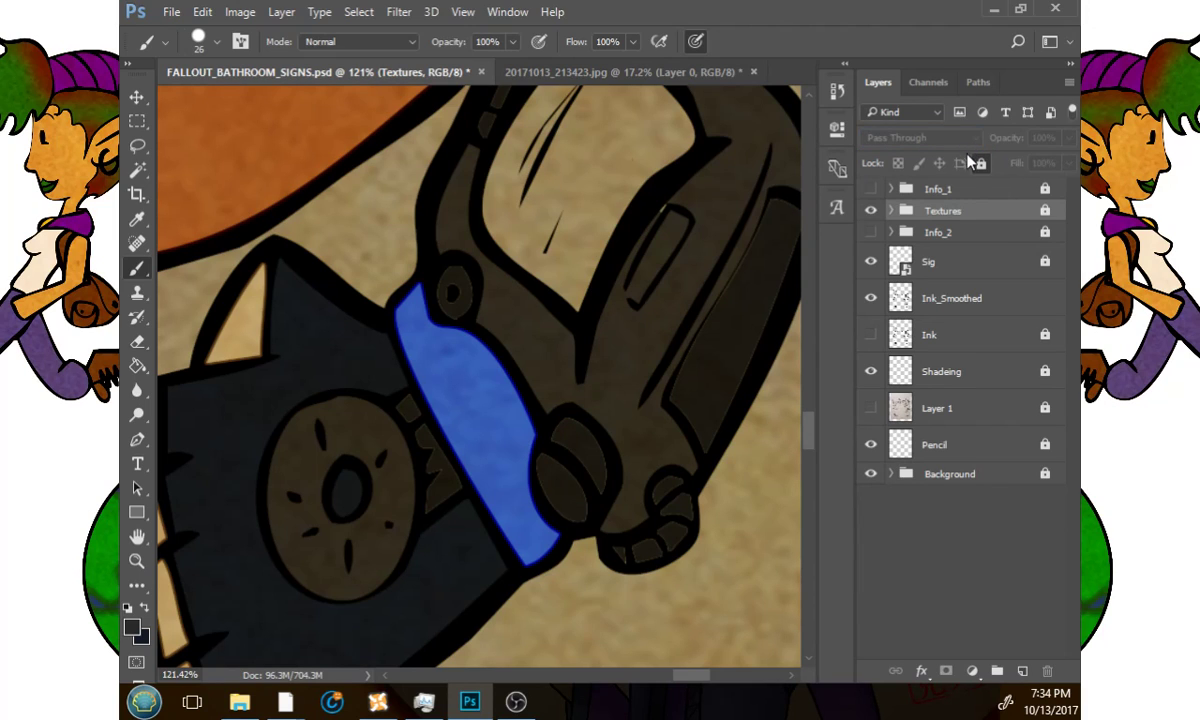
key(ctrl+alt+z)
key(ctrl+alt+z)
key(ctrl+alt+z)
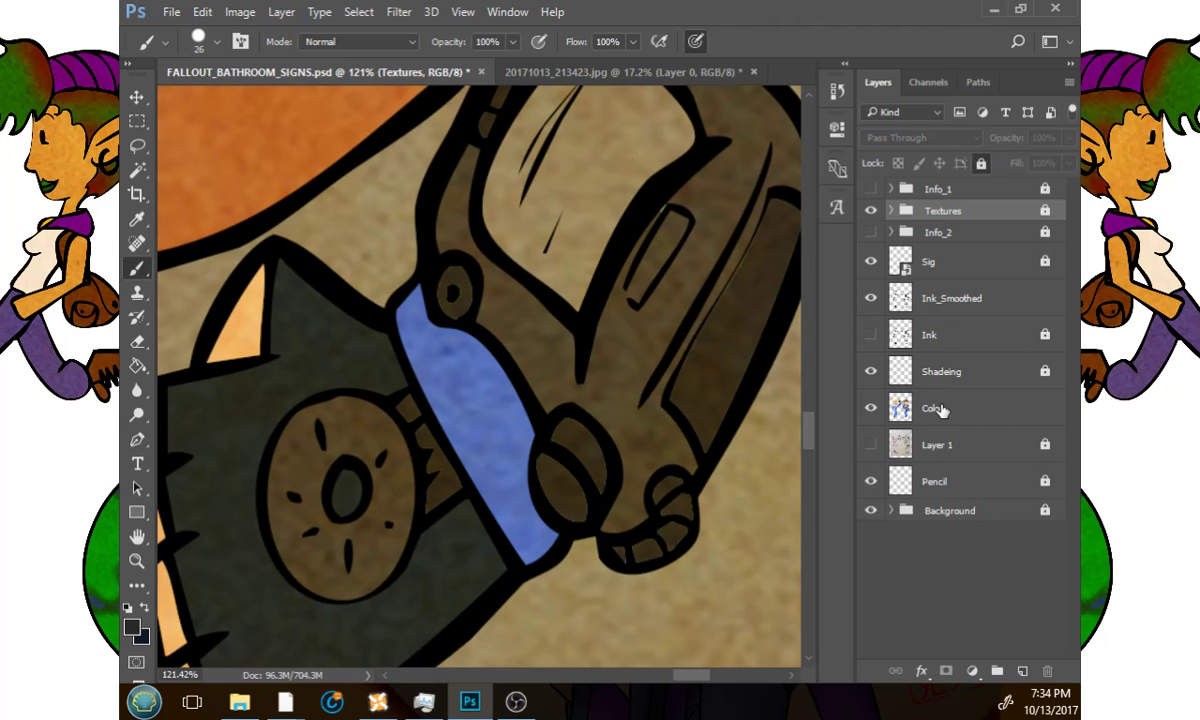
Move the Color layer above the Textures group and set its blend mode to Normal.
drag(995, 408, 987, 207)
click(940, 138)
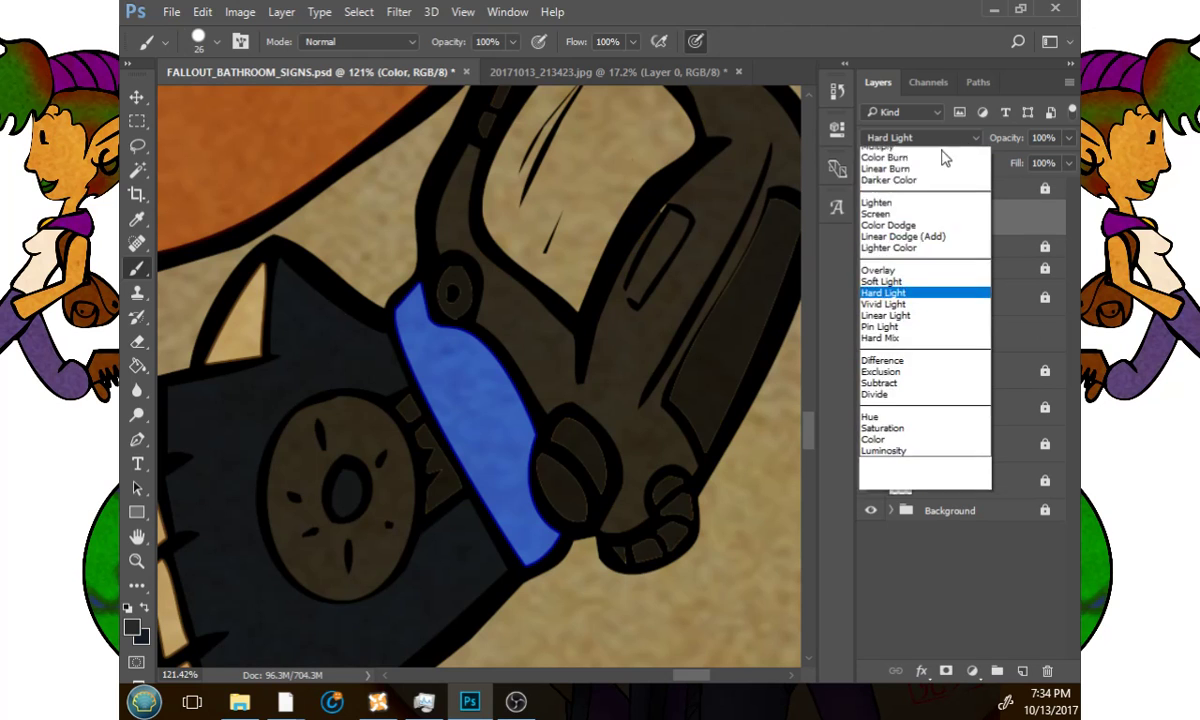
click(943, 162)
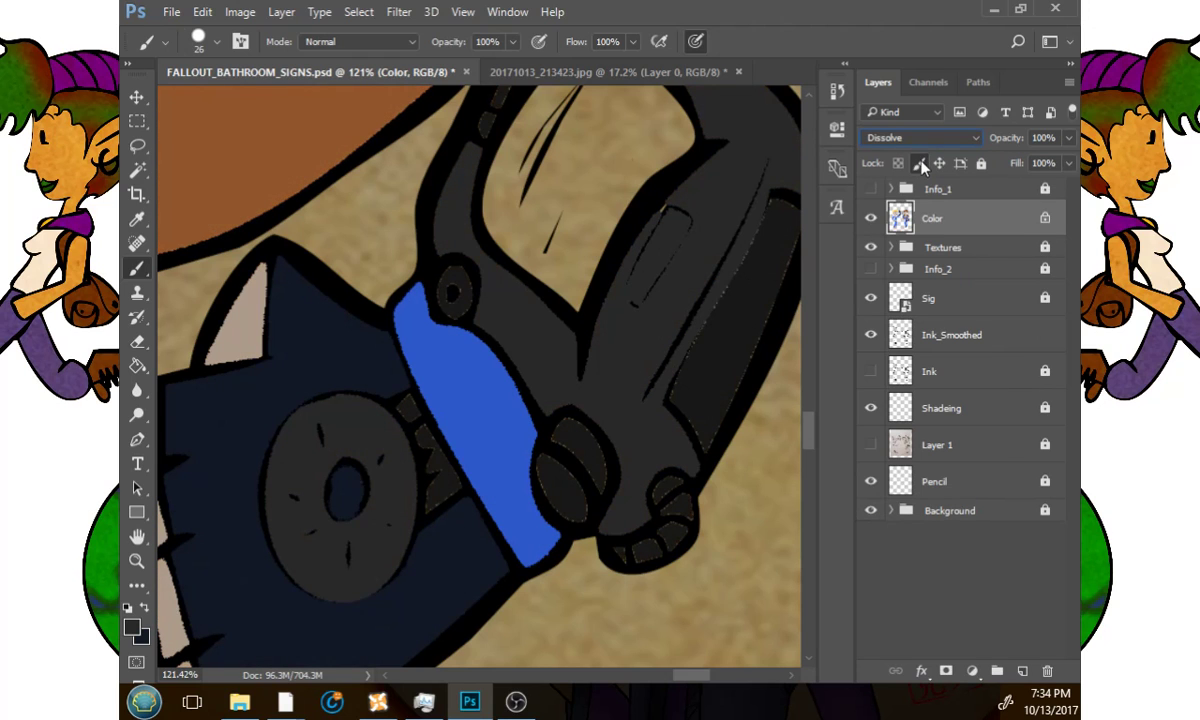
click(922, 138)
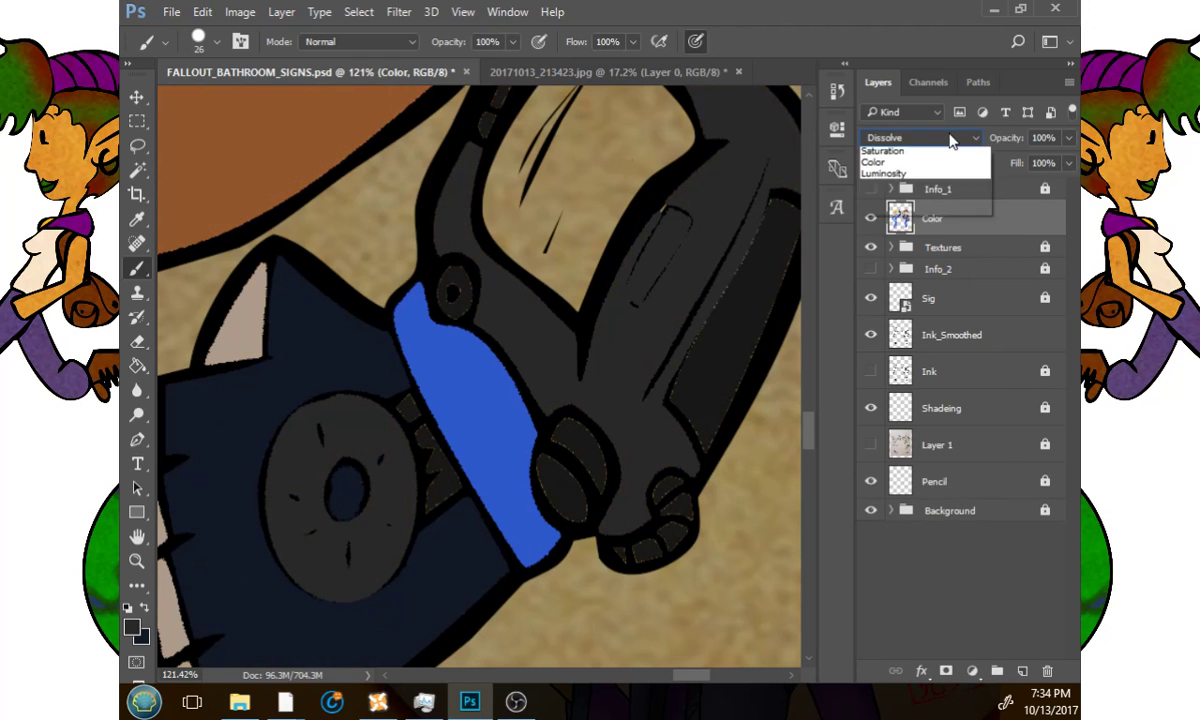
click(900, 150)
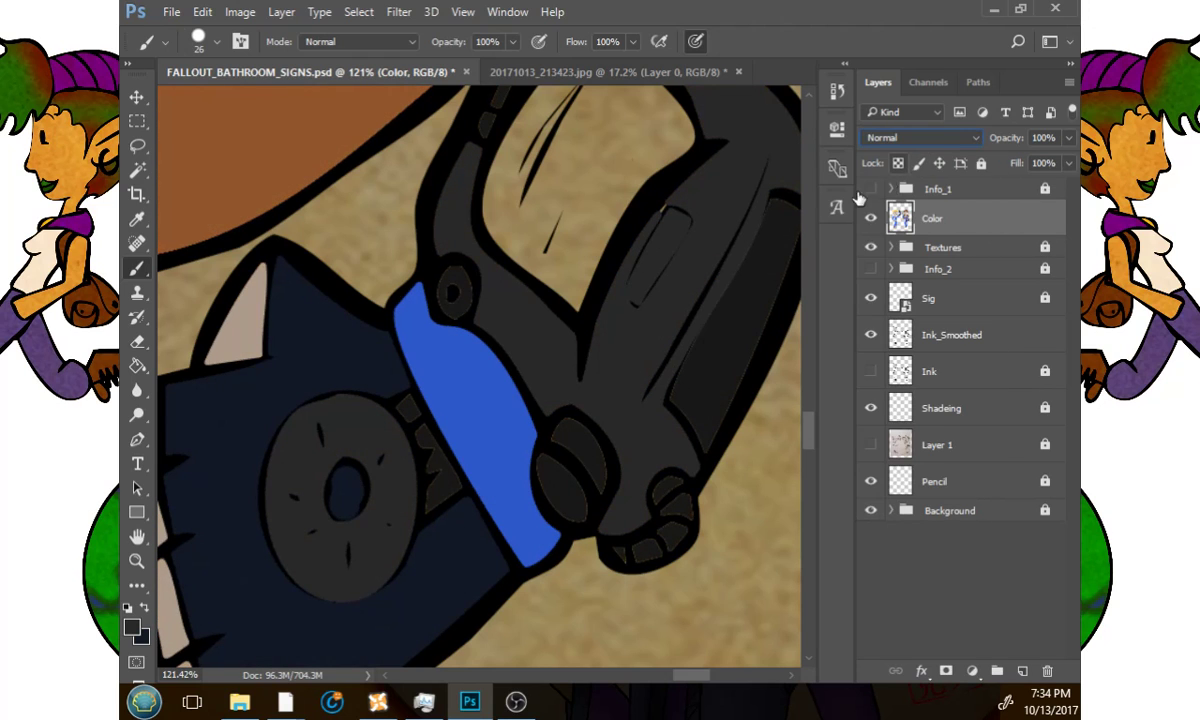
Sample the dark piece between the glove's disc and the blue cuff as foreground colour 171718.
click(127, 627)
click(414, 460)
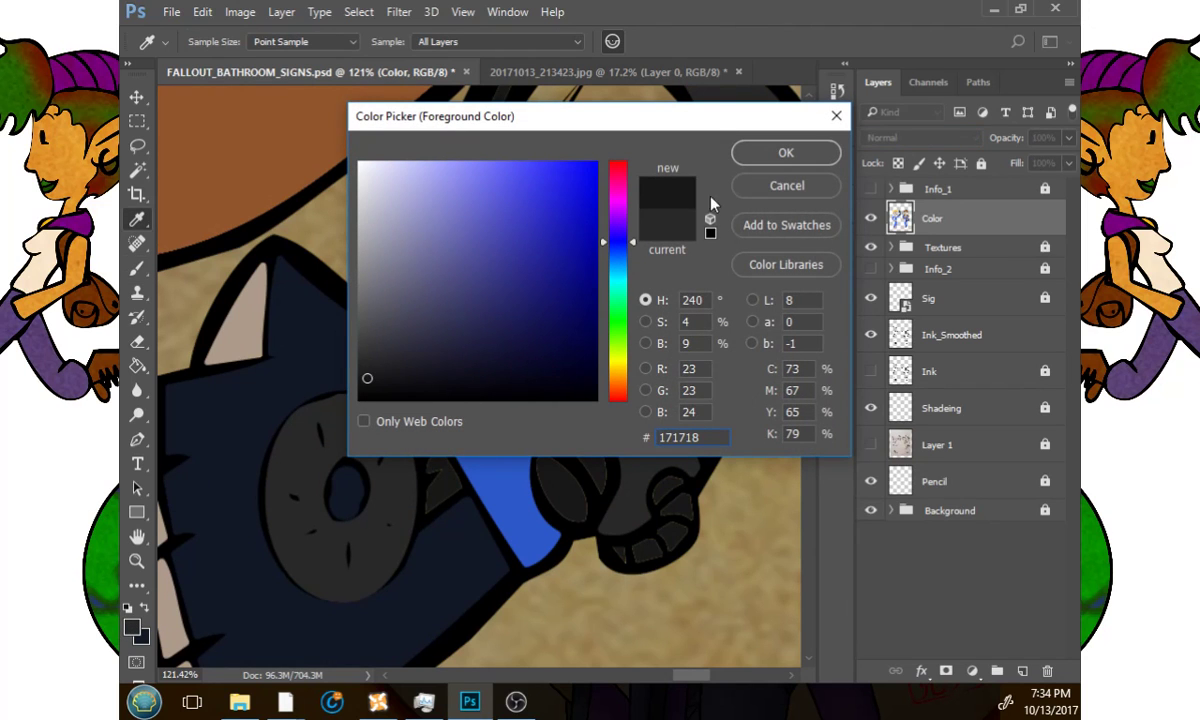
click(786, 152)
Move the Color layer back below Shadeing, try the Overlay blend mode, and set it to Hard Light.
mouse_move(940, 218)
mouse_down()
mouse_move(970, 345)
mouse_move(972, 450)
mouse_move(976, 405)
mouse_up()
click(970, 138)
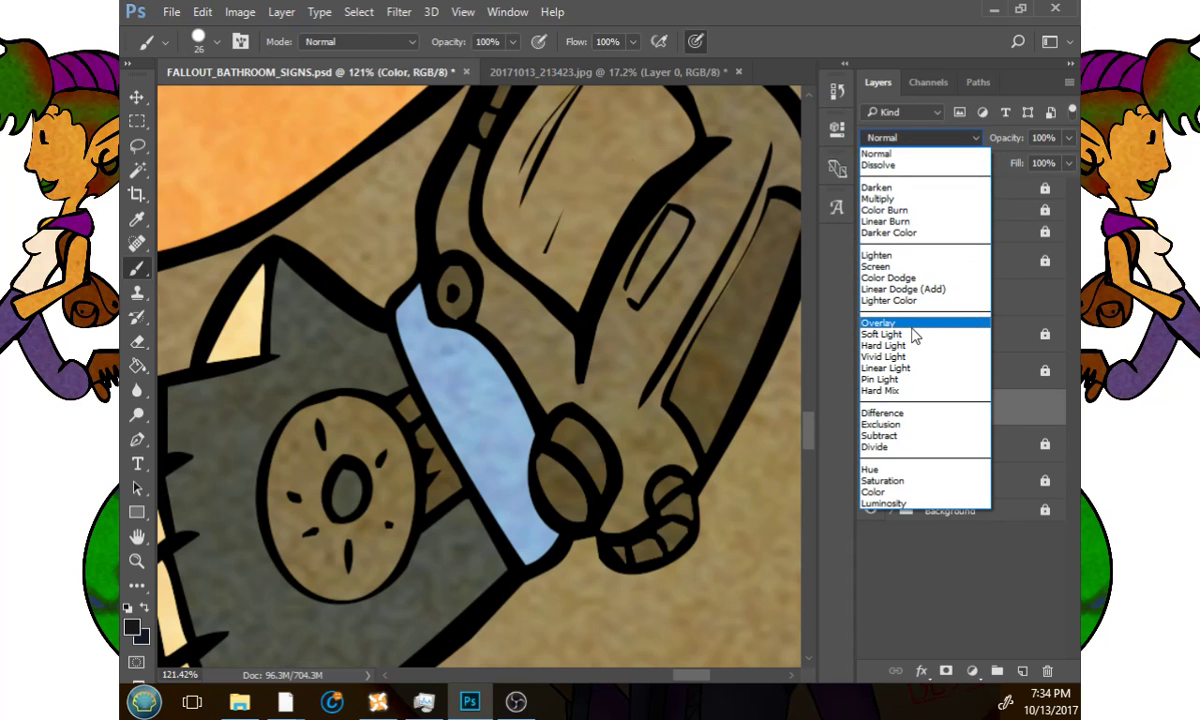
click(913, 324)
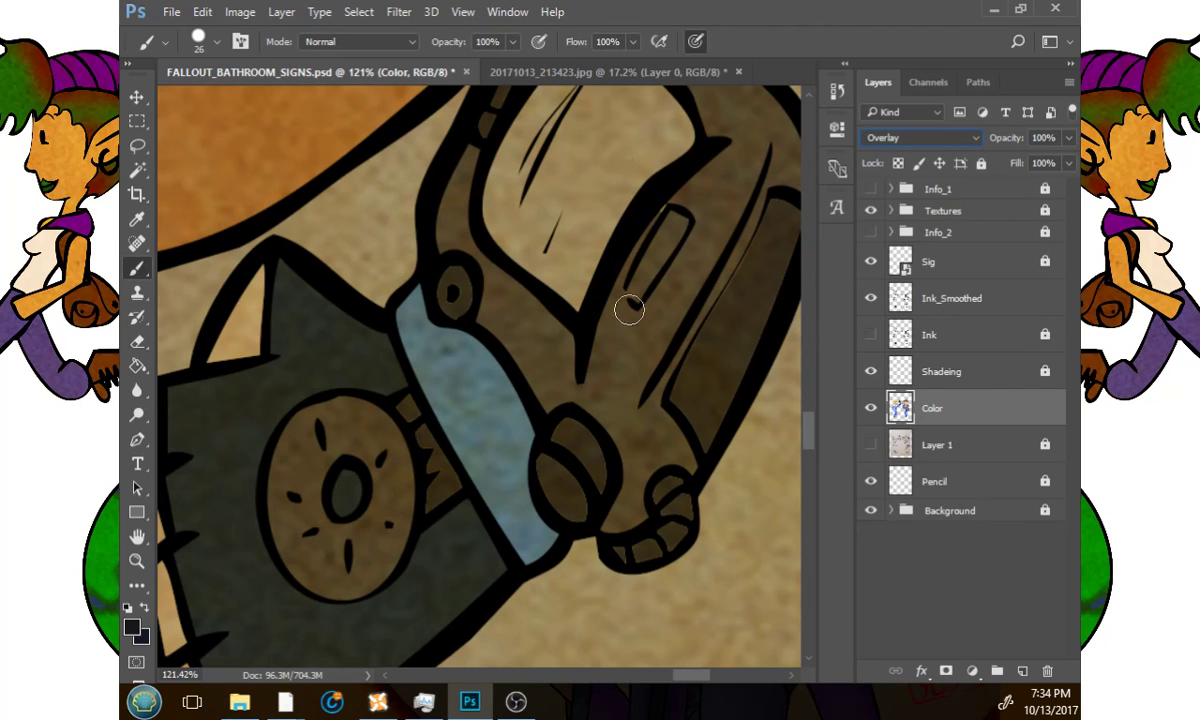
click(887, 142)
click(829, 330)
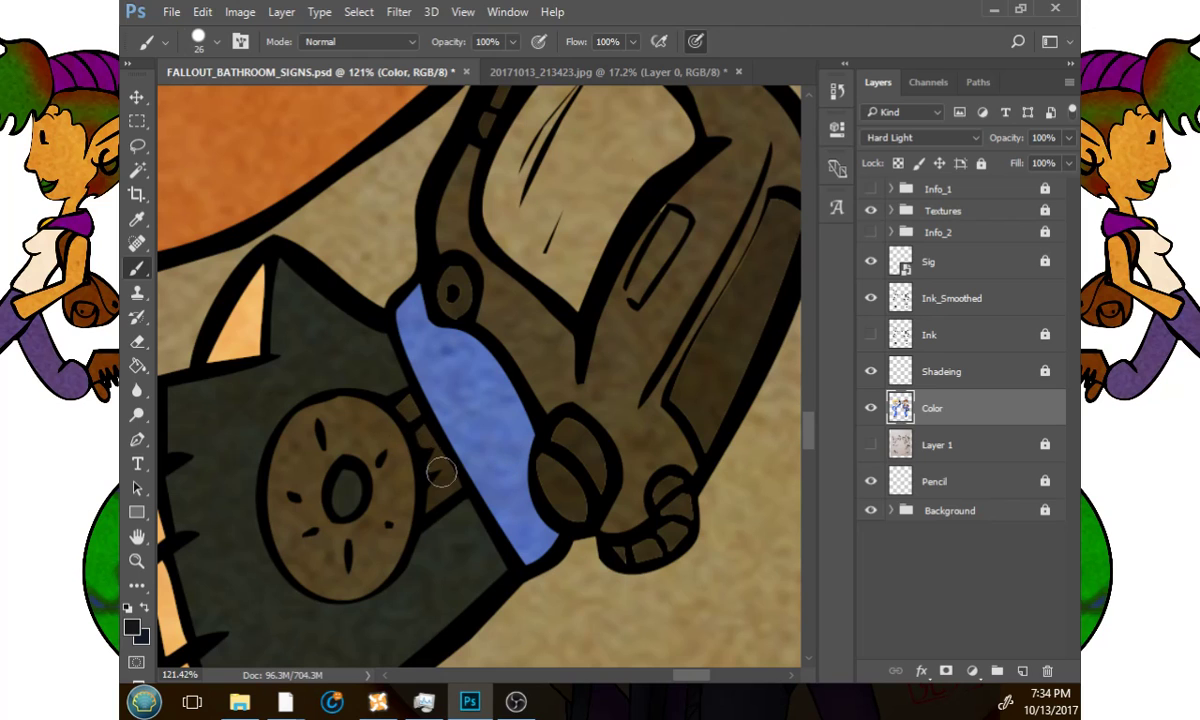
Paint the small lower knob sections and the narrow slot on the woman's wrist device near-black with the 26 px brush.
drag(549, 425, 462, 368)
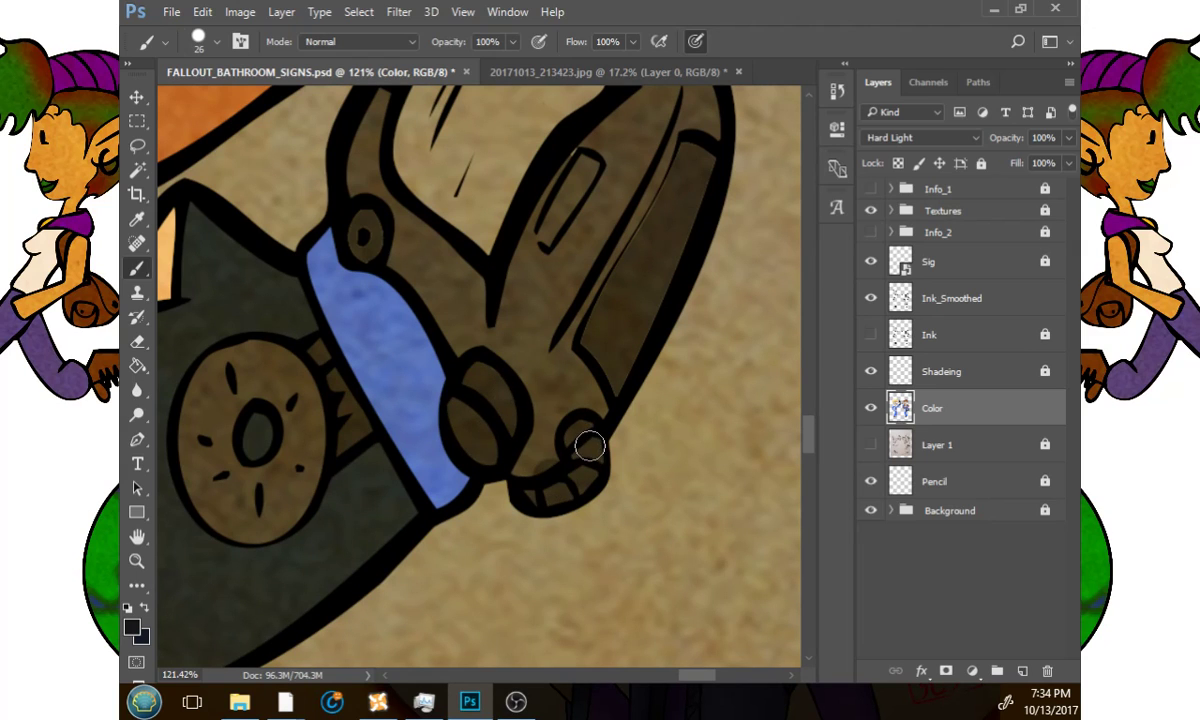
drag(590, 446, 535, 497)
drag(617, 400, 598, 452)
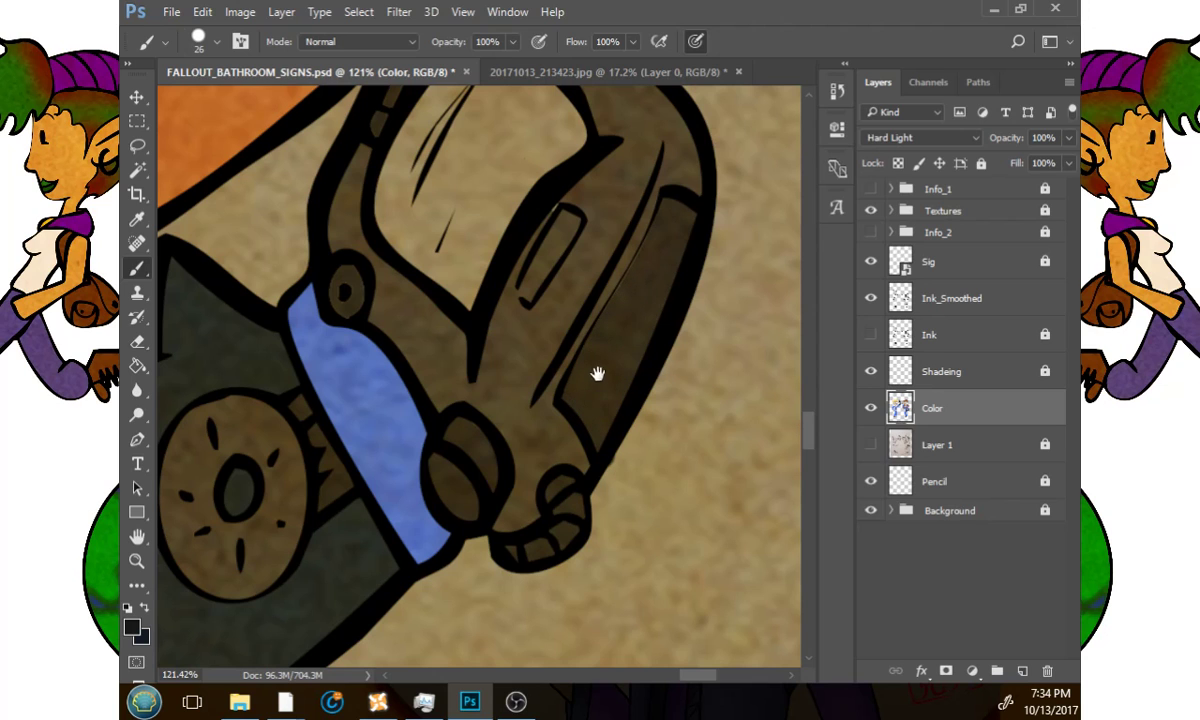
drag(598, 374, 617, 457)
drag(587, 314, 599, 368)
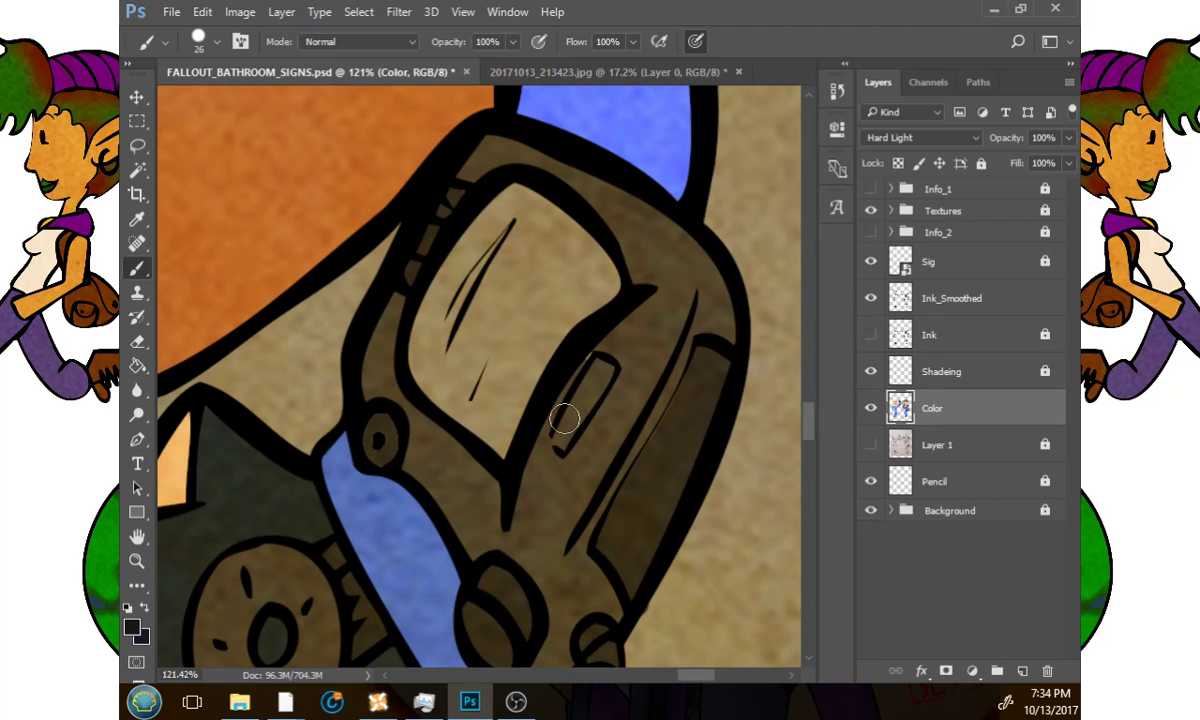
mouse_move(559, 437)
mouse_down()
mouse_move(591, 373)
mouse_move(669, 335)
mouse_move(694, 286)
mouse_up()
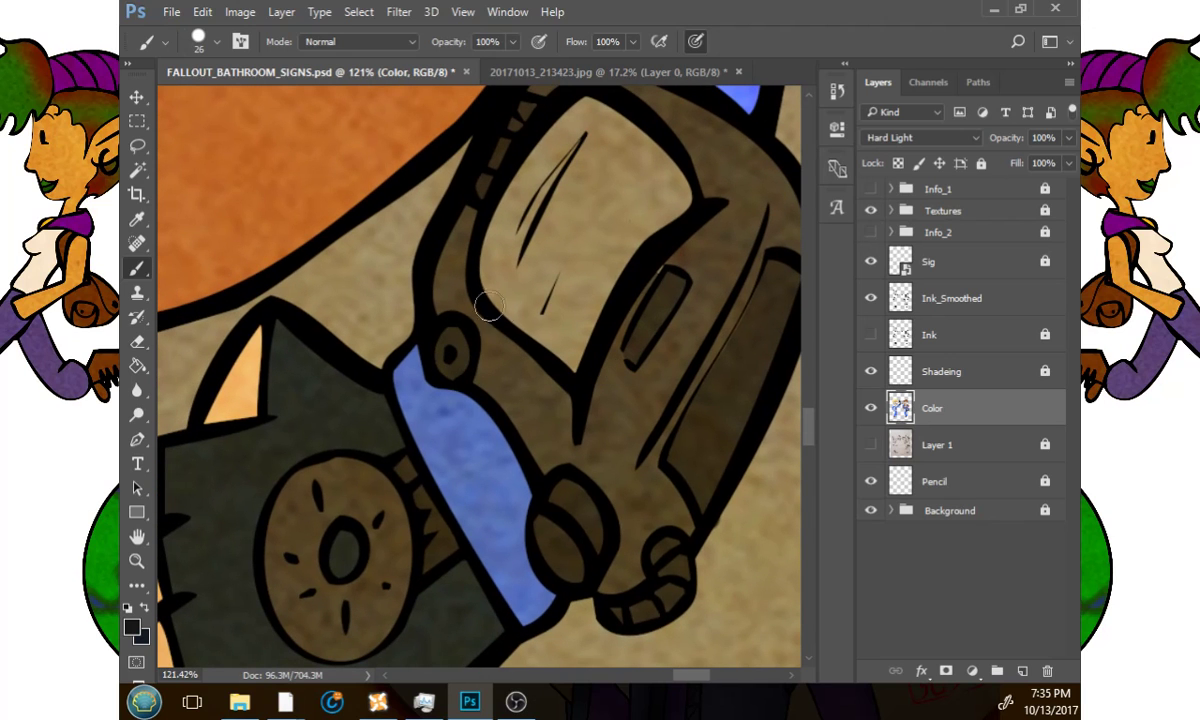
drag(530, 536, 716, 512)
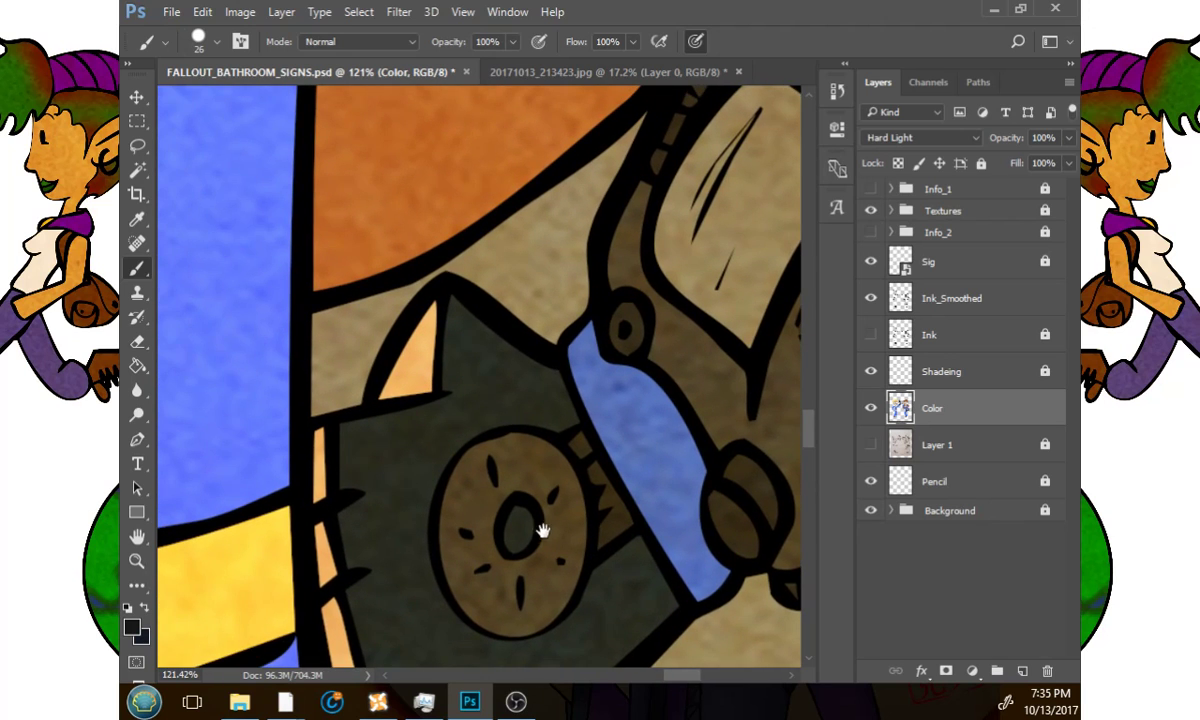
drag(526, 459, 535, 572)
Paint over the light edges in the lace gaps and toe cap of the man's right-facing shoe with the 26 px brush.
click(137, 561)
drag(420, 519, 651, 388)
drag(409, 467, 579, 375)
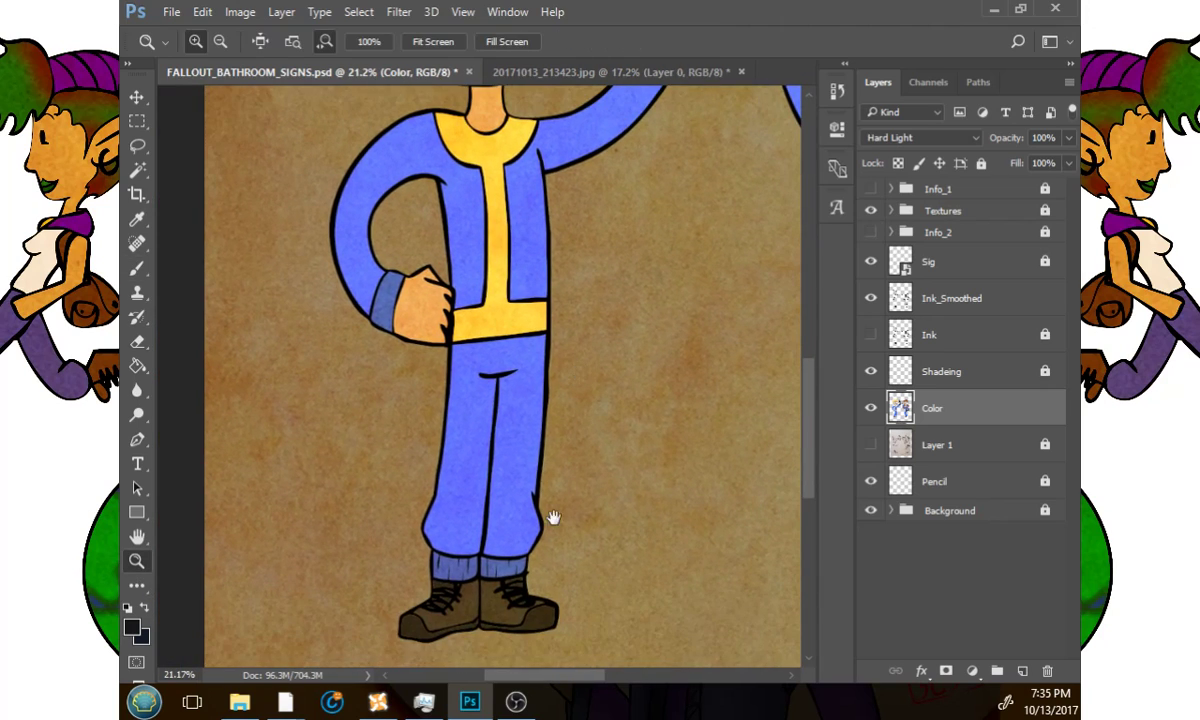
scroll(632, 571, up, 10)
drag(567, 421, 511, 392)
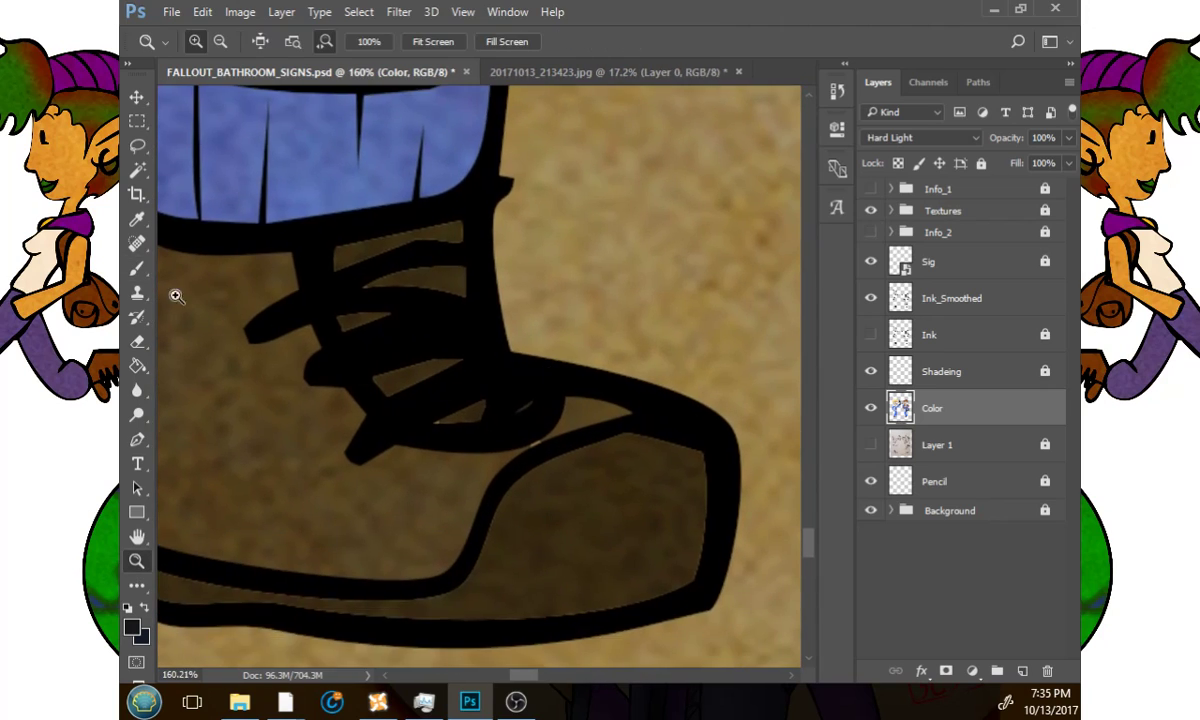
key(b)
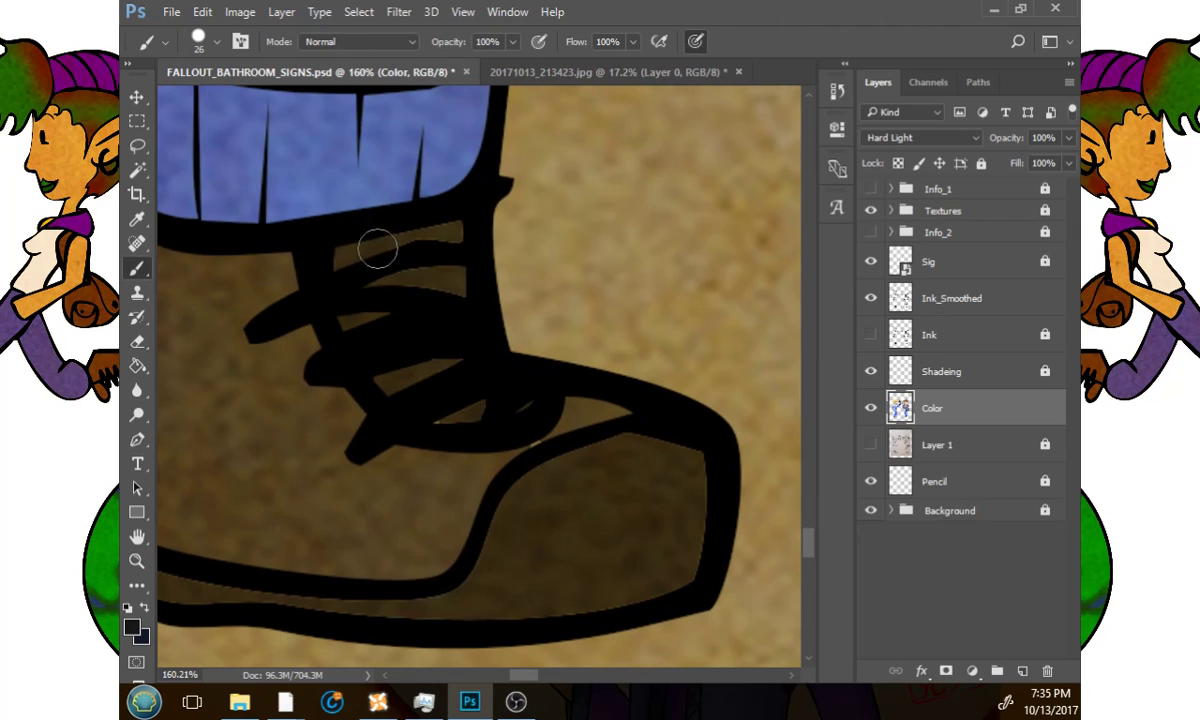
drag(412, 230, 440, 243)
drag(466, 418, 441, 436)
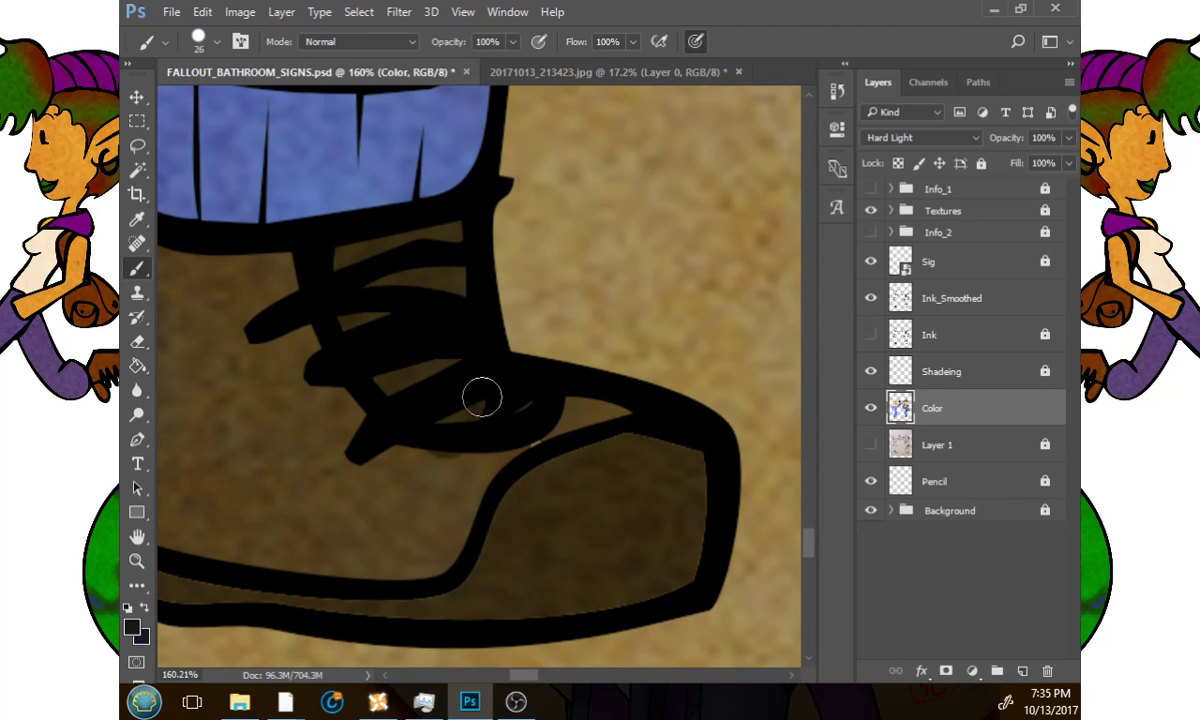
key(ctrl+z)
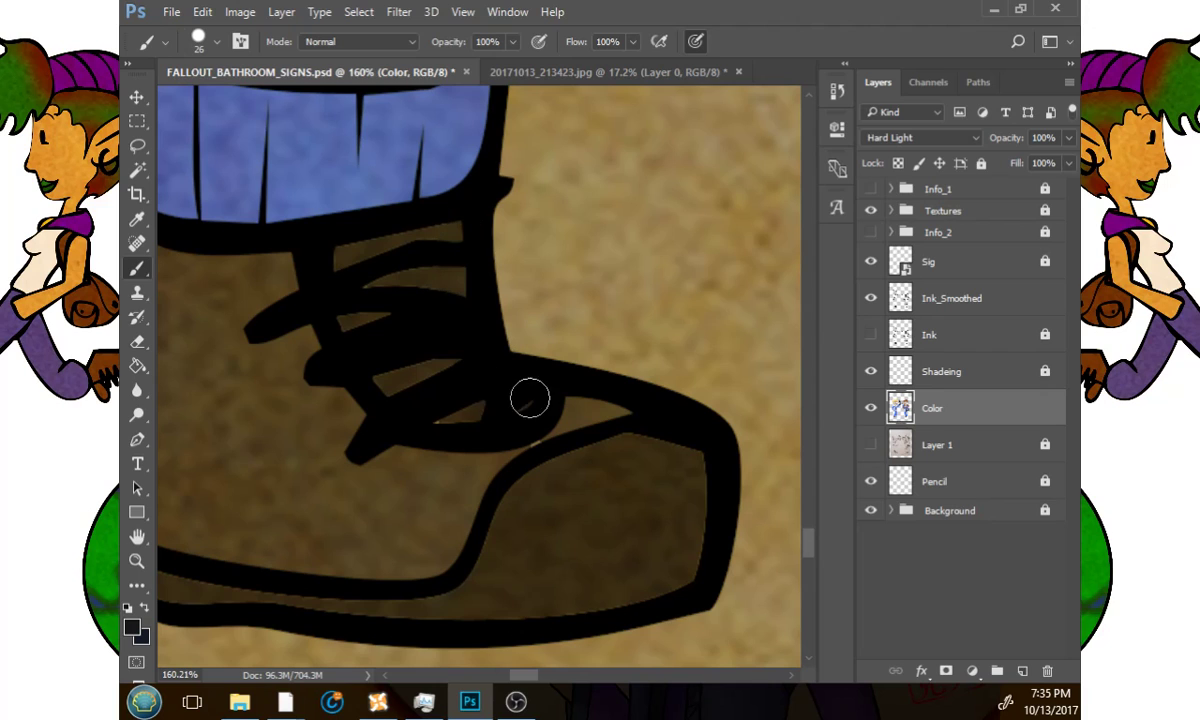
drag(530, 400, 460, 415)
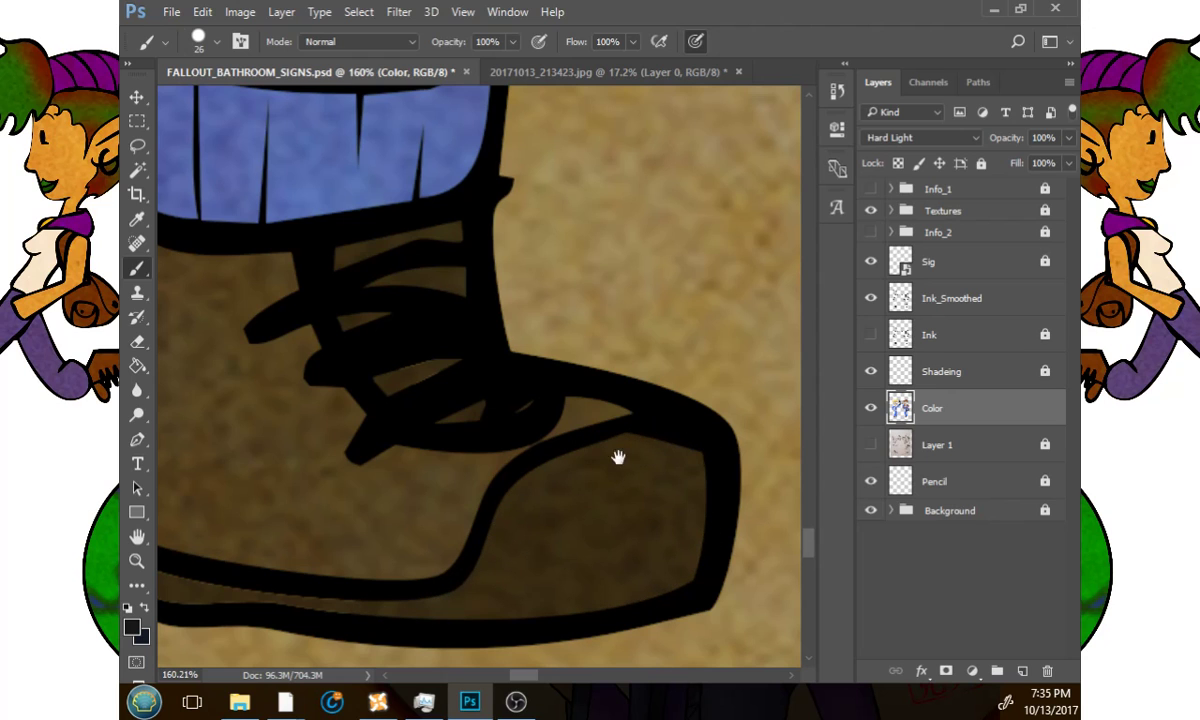
Darken the light edges along the soles and around the toe cap and laces of the man's left-facing shoe.
scroll(619, 458, left, 5)
scroll(619, 458, down, 2)
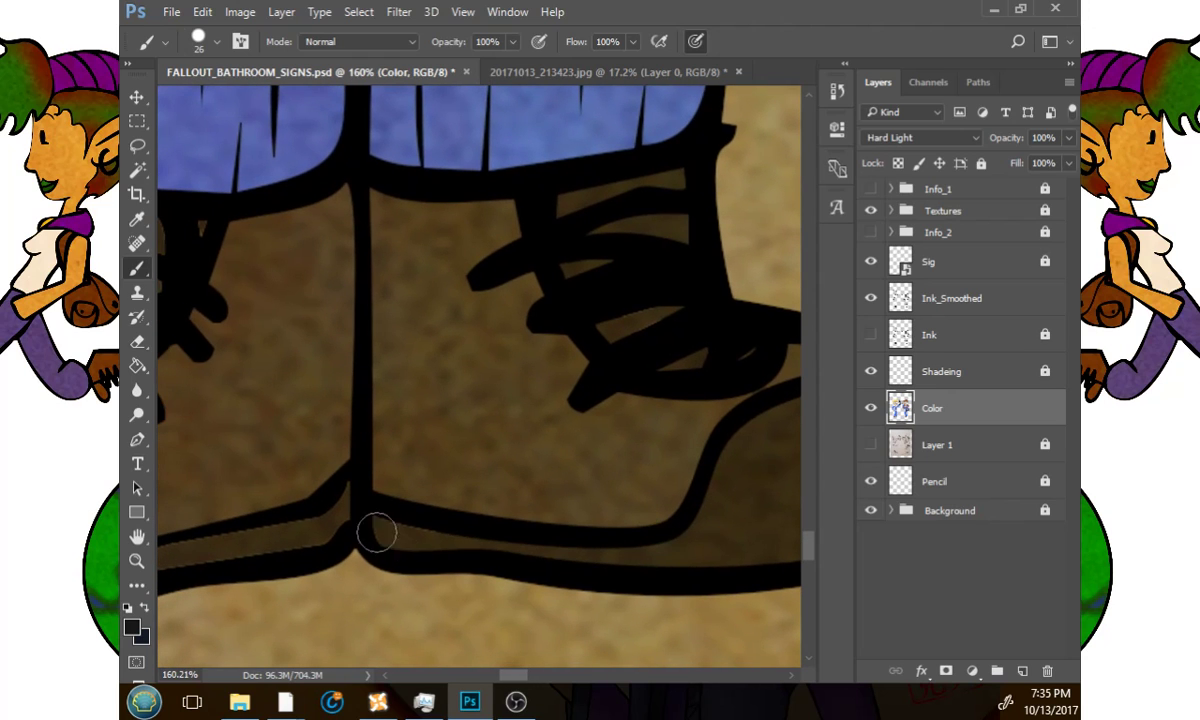
drag(439, 536, 676, 428)
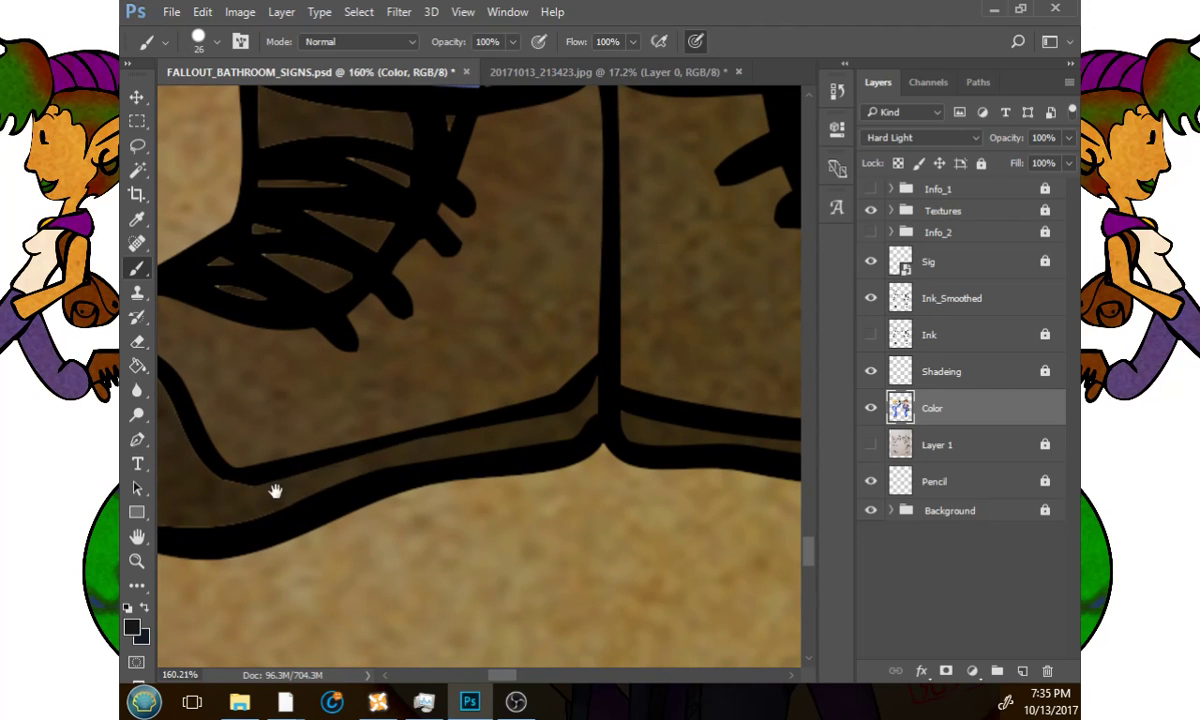
drag(276, 490, 539, 447)
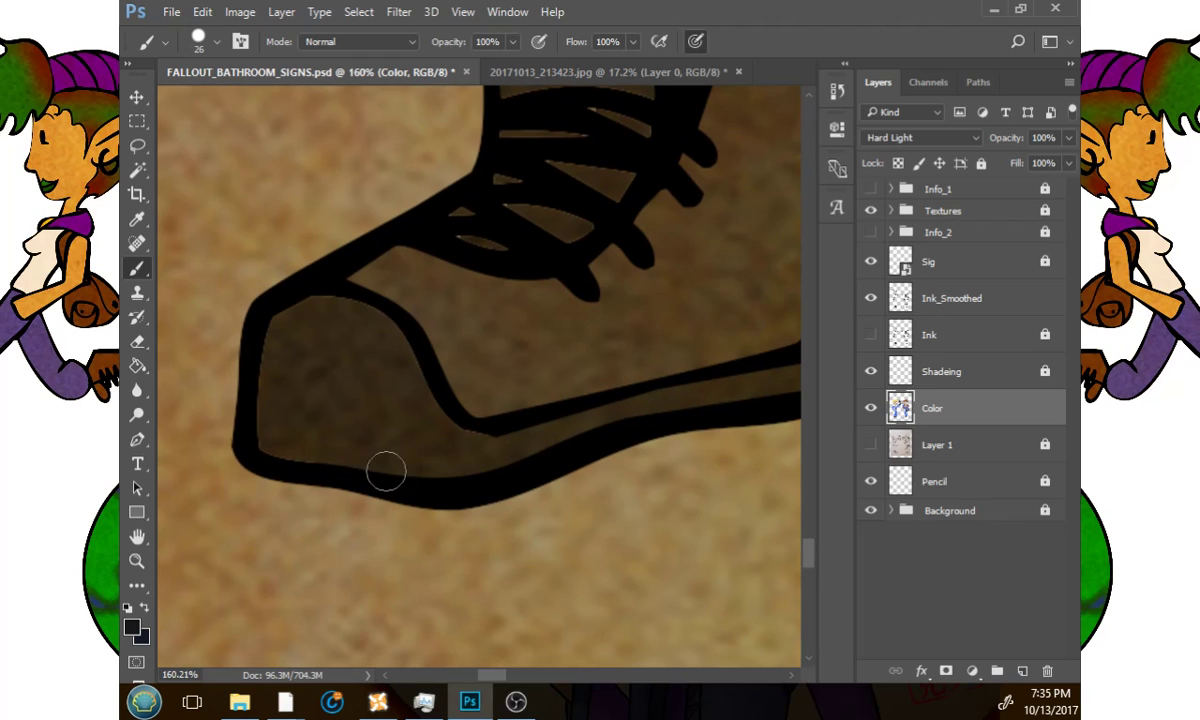
mouse_move(281, 319)
mouse_down()
mouse_move(324, 305)
mouse_move(390, 334)
mouse_move(457, 433)
mouse_up()
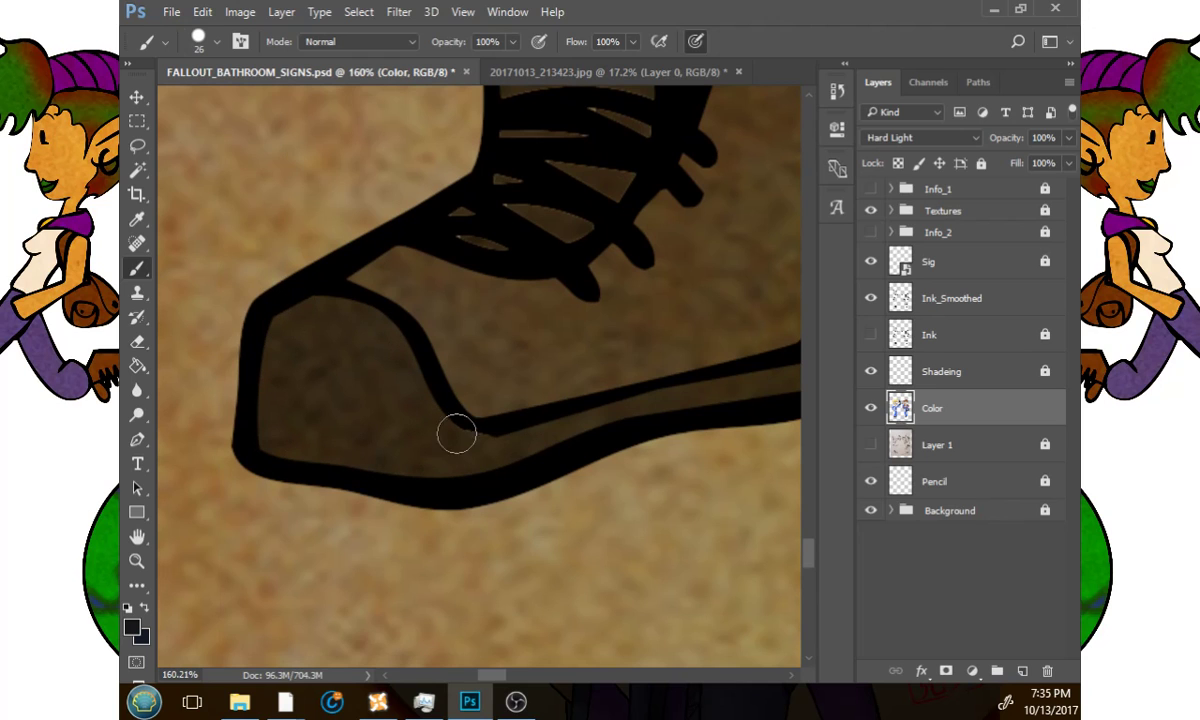
drag(607, 242, 580, 320)
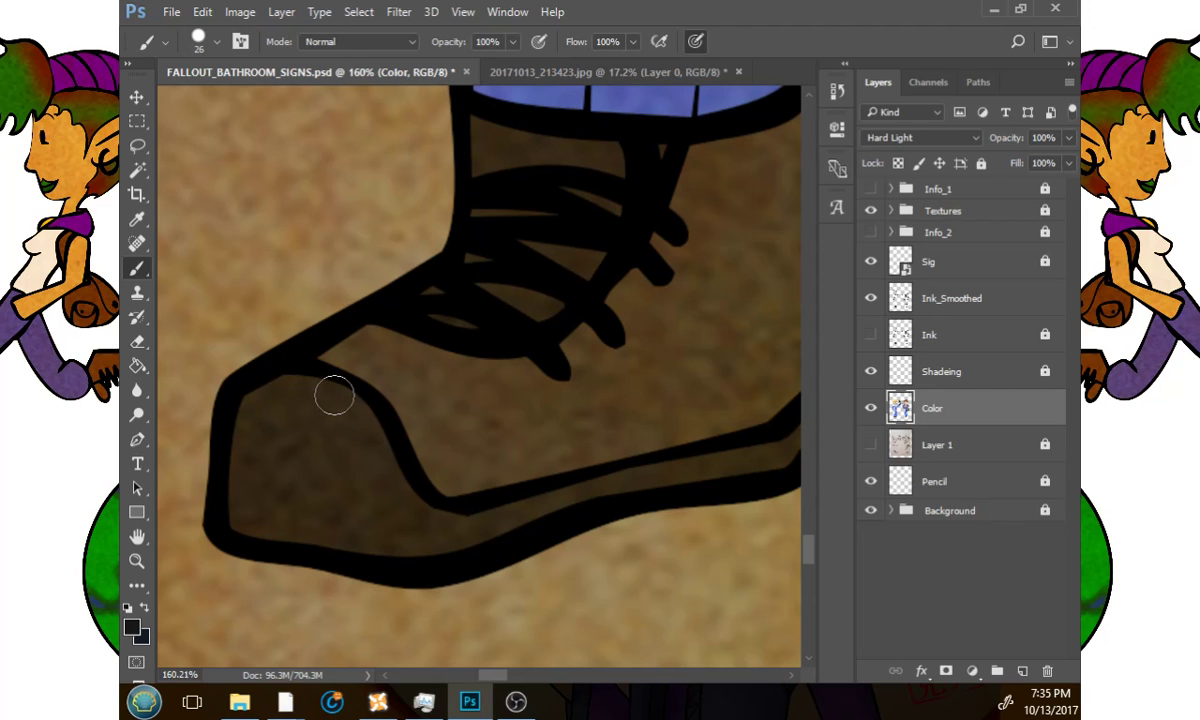
Check the colouring of both full figures and save the document.
key(z)
drag(556, 432, 470, 458)
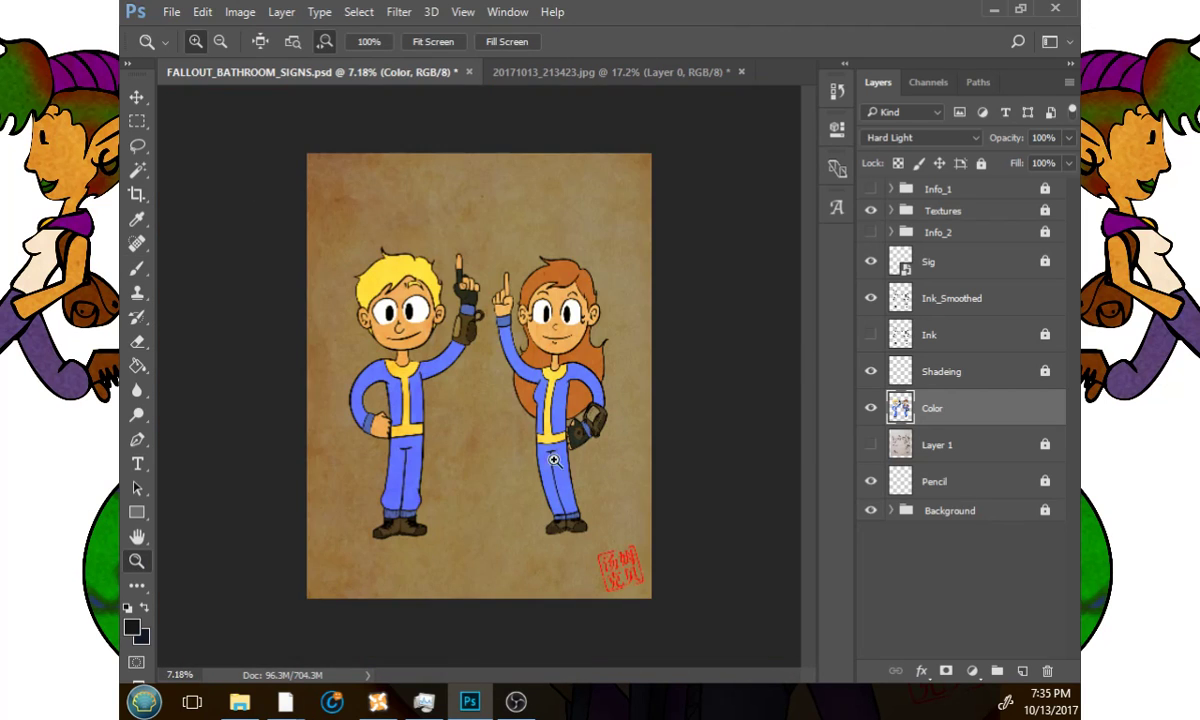
scroll(554, 459, up, 3)
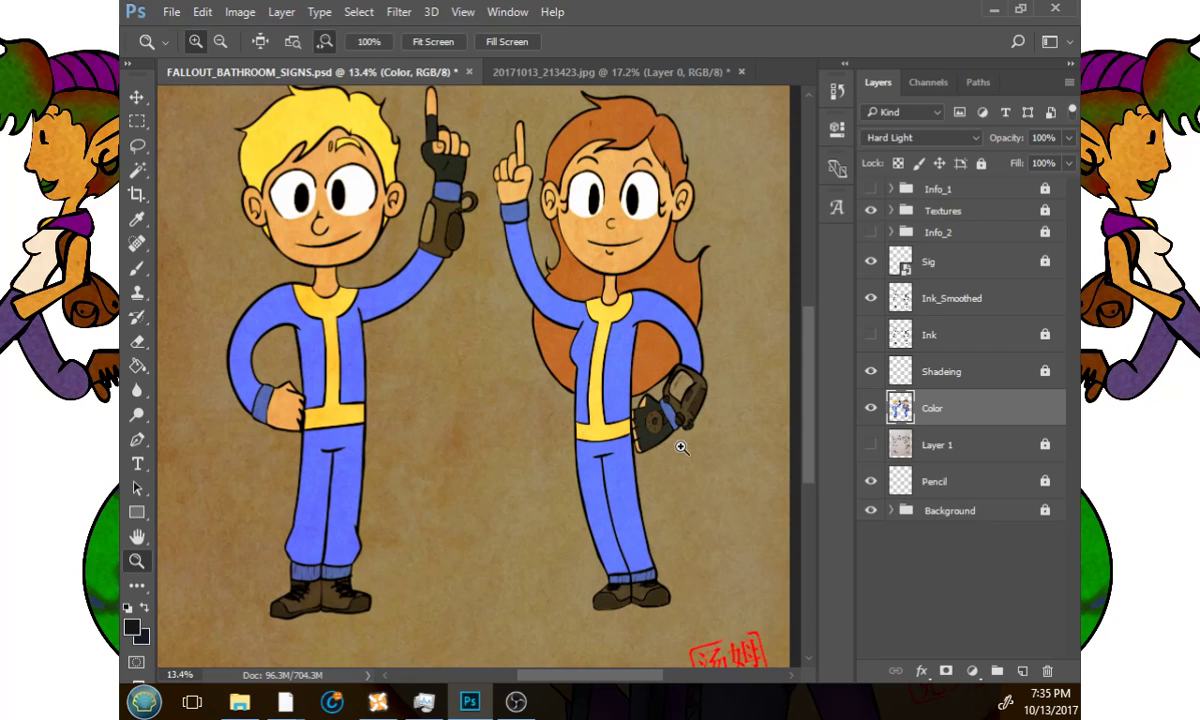
key(ctrl+s)
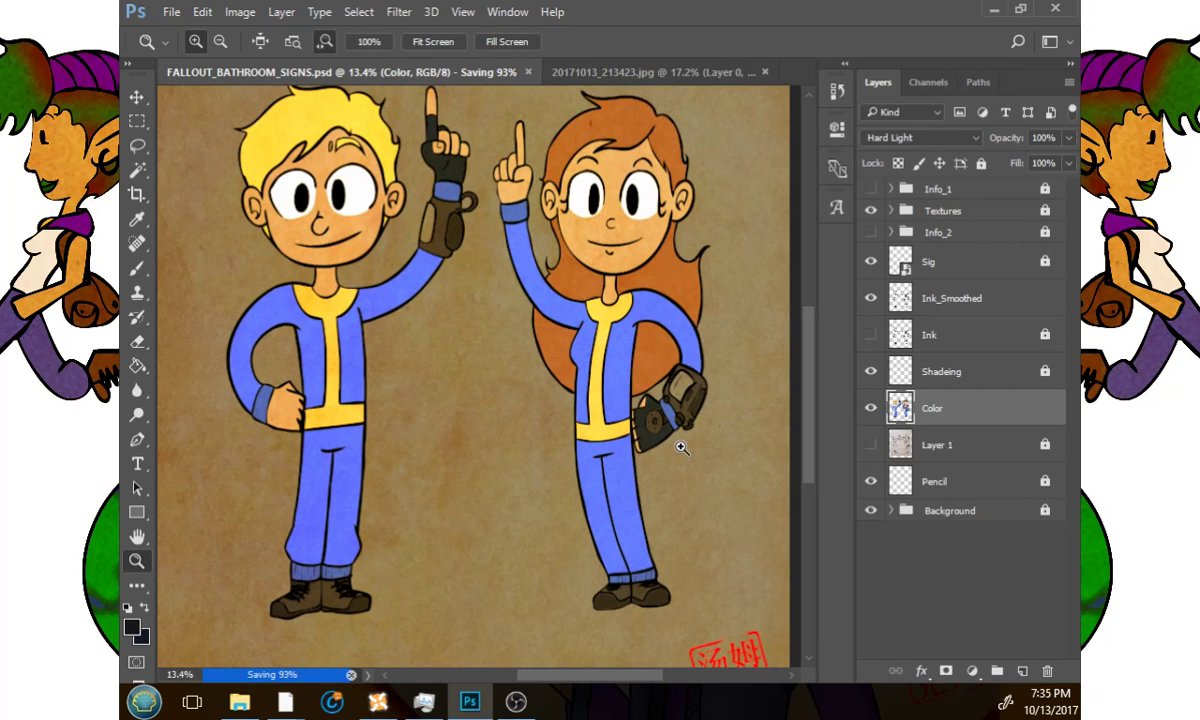
Set the foreground colour to a medium green with a hue of 120°.
click(132, 627)
click(617, 321)
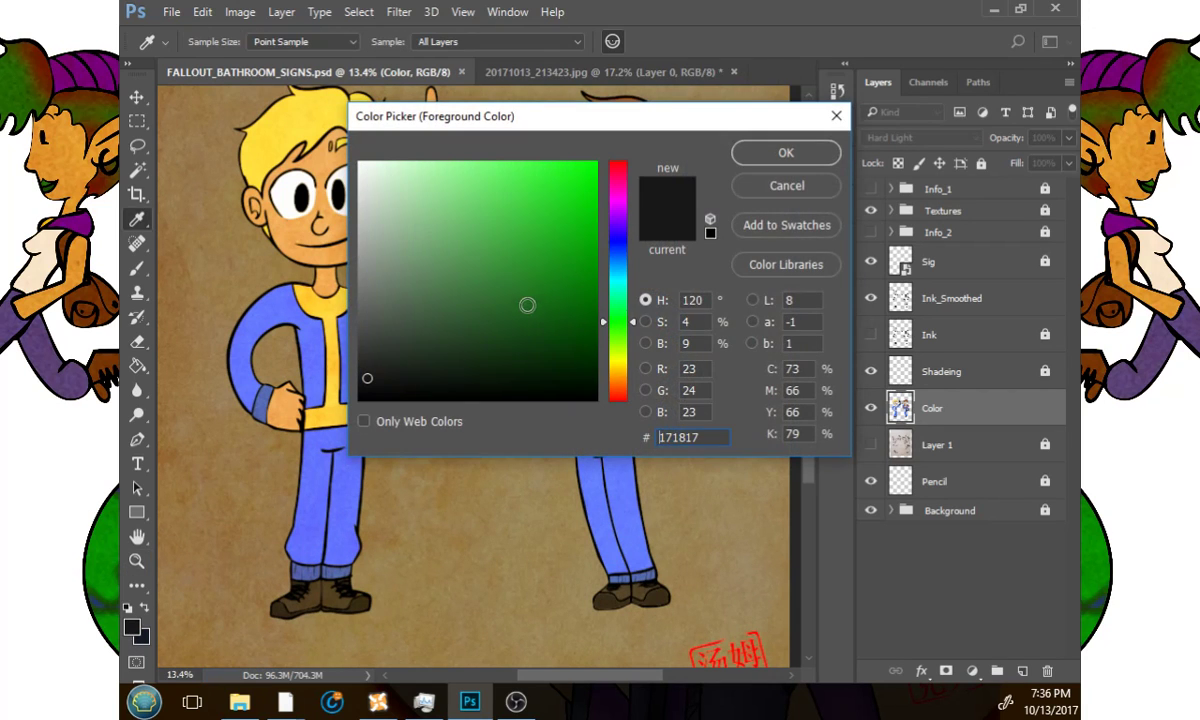
mouse_move(494, 286)
mouse_down()
mouse_move(490, 303)
mouse_move(476, 247)
mouse_up()
key(Return)
key(z)
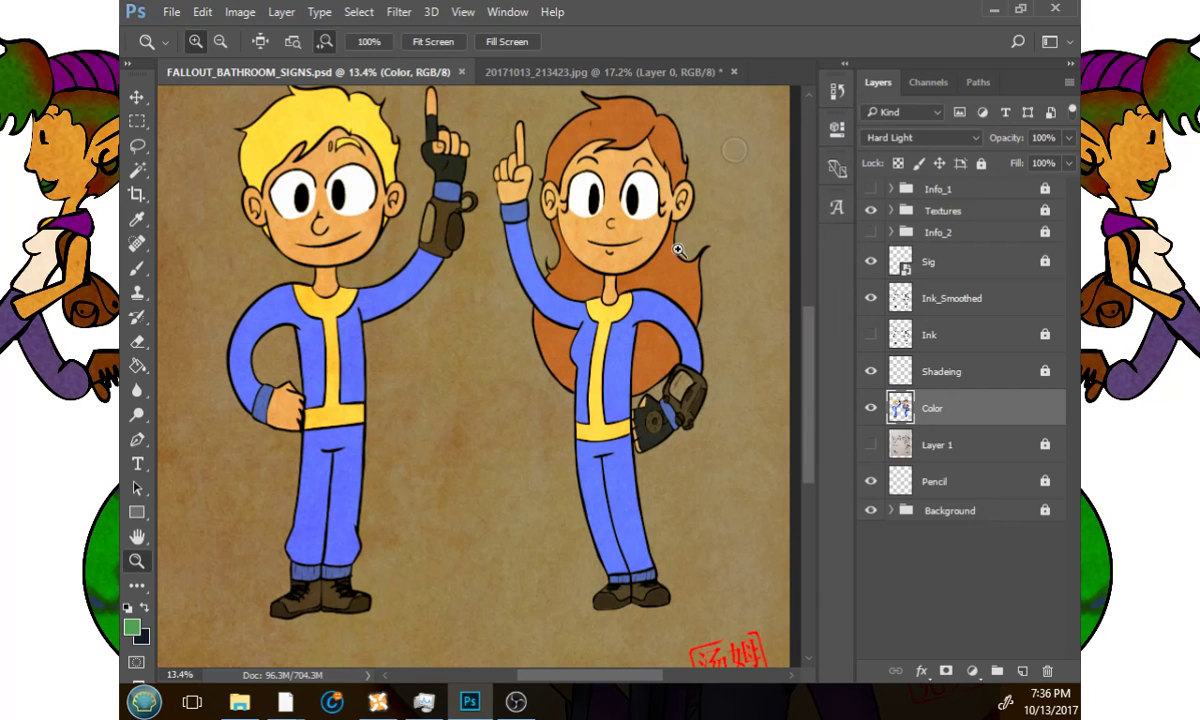
Paint the screen of the woman's wrist device green with the 26 px brush on the Color layer.
drag(683, 413, 874, 420)
drag(667, 201, 529, 436)
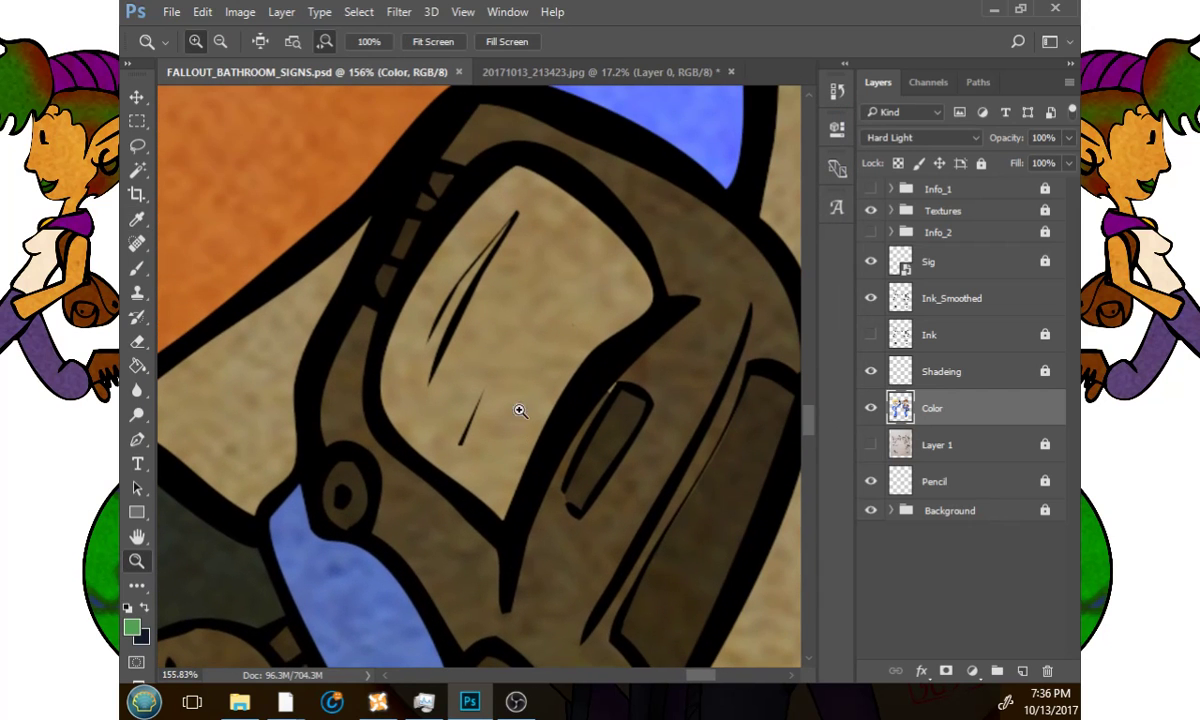
click(147, 264)
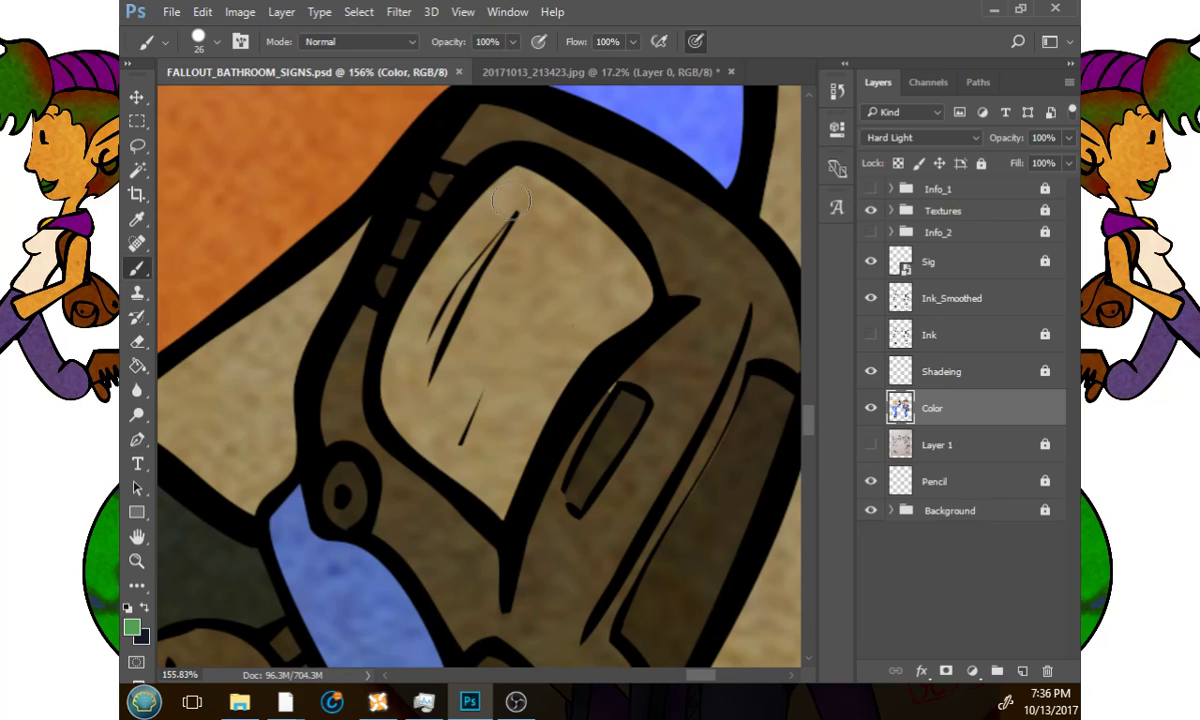
mouse_move(506, 200)
mouse_down()
mouse_move(404, 346)
mouse_move(466, 222)
mouse_move(406, 382)
mouse_move(470, 479)
mouse_move(505, 496)
mouse_move(495, 511)
mouse_move(472, 434)
mouse_up()
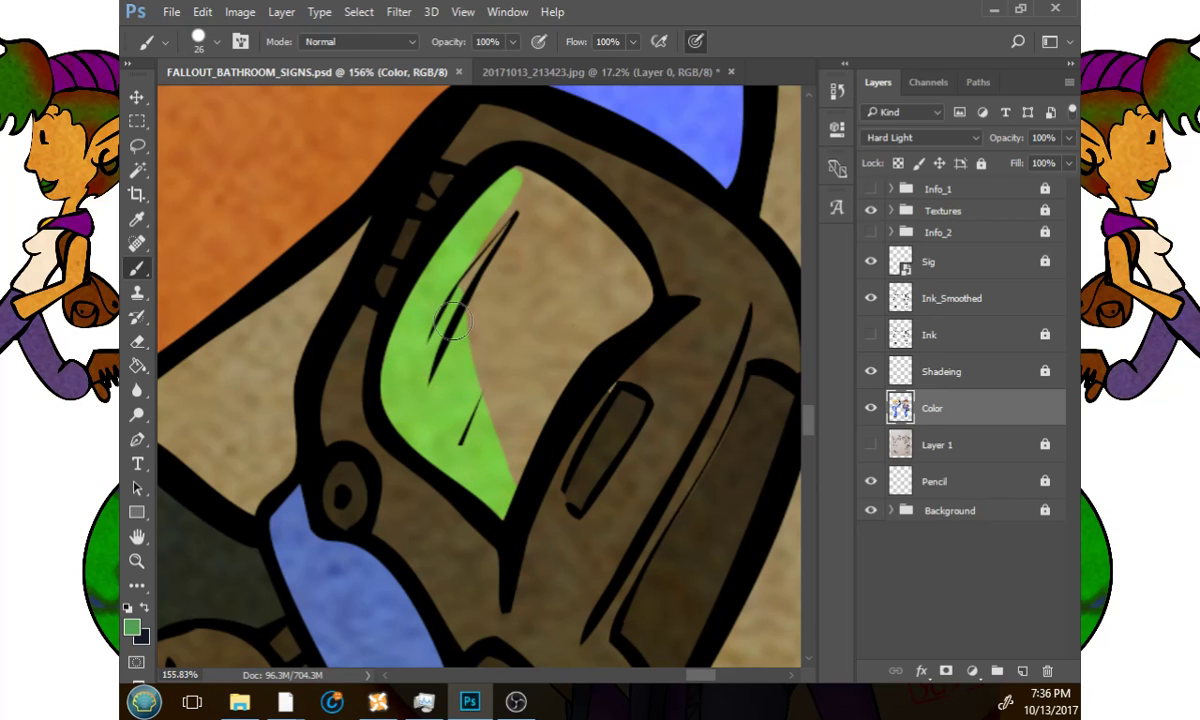
mouse_move(452, 320)
mouse_down()
mouse_move(471, 280)
mouse_move(491, 316)
mouse_move(508, 415)
mouse_move(520, 181)
mouse_move(576, 217)
mouse_move(638, 289)
mouse_move(625, 285)
mouse_move(575, 338)
mouse_move(527, 428)
mouse_move(530, 482)
mouse_move(581, 362)
mouse_move(605, 345)
mouse_move(542, 364)
mouse_move(541, 340)
mouse_move(519, 326)
mouse_move(516, 288)
mouse_move(541, 217)
mouse_up()
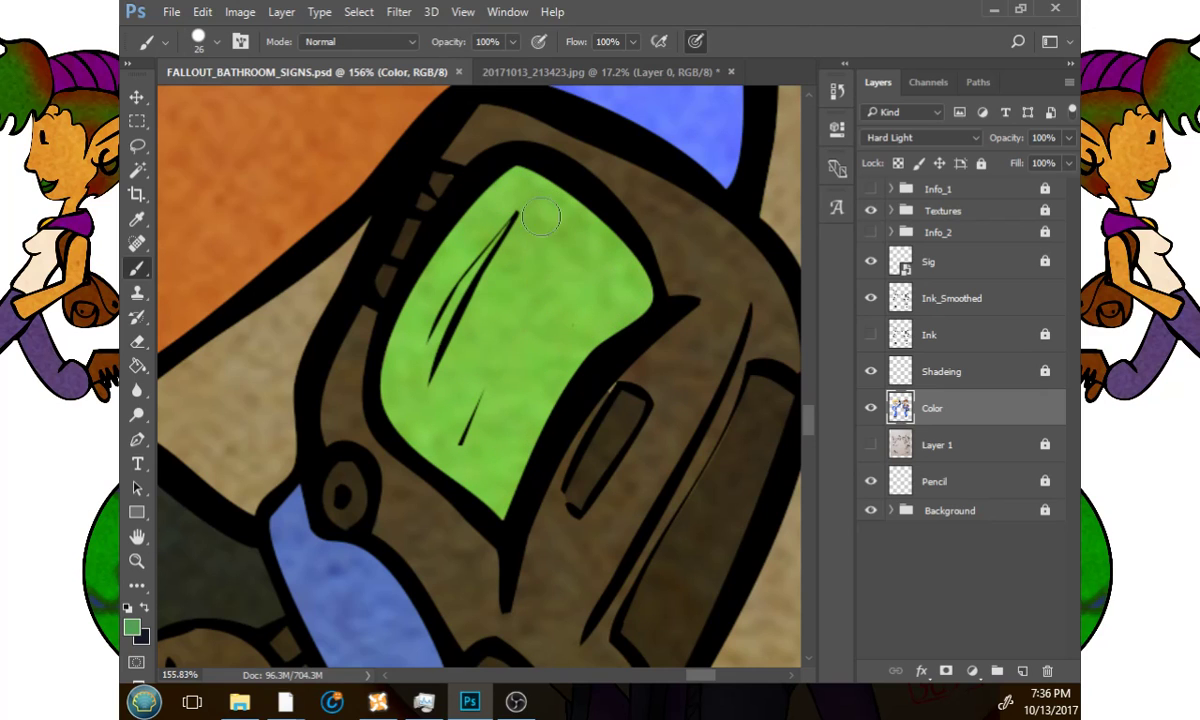
Paint the narrow screen on the man's wrist device in the same green.
key(z)
key(ctrl+0)
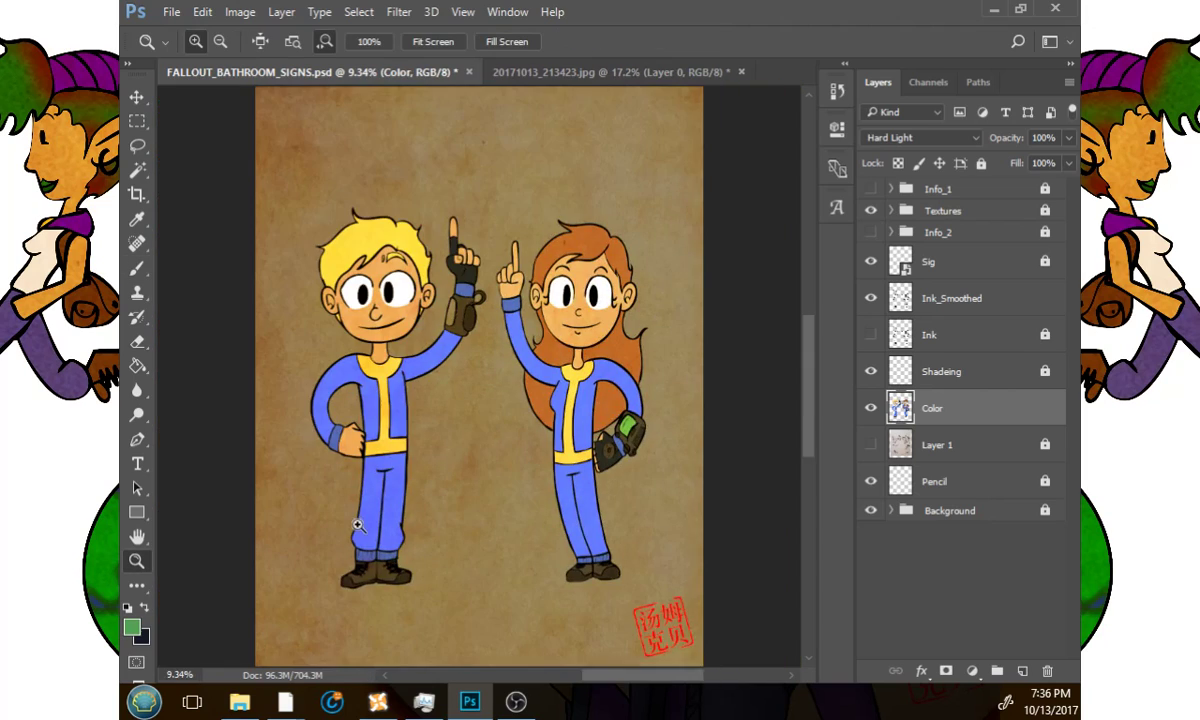
drag(445, 277, 587, 351)
drag(500, 444, 565, 263)
drag(568, 294, 640, 292)
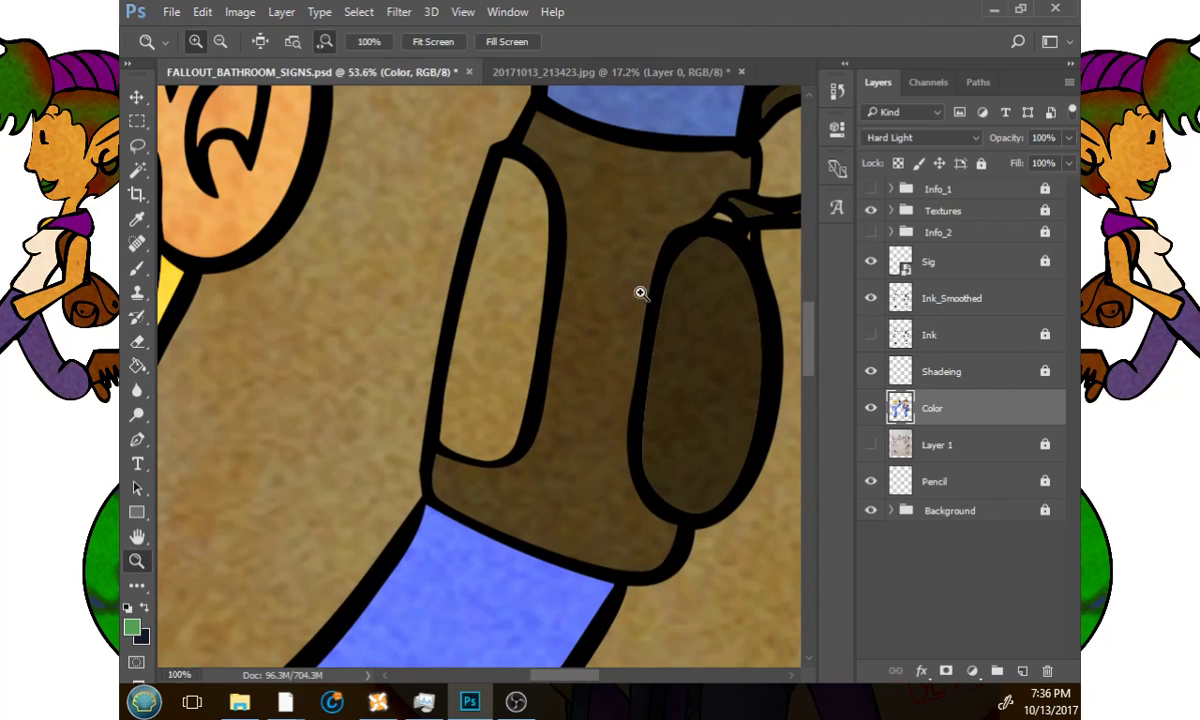
key(b)
mouse_move(490, 265)
mouse_down()
mouse_move(502, 165)
mouse_move(524, 225)
mouse_move(514, 340)
mouse_move(495, 425)
mouse_move(473, 446)
mouse_move(488, 436)
mouse_move(470, 320)
mouse_move(482, 253)
mouse_up()
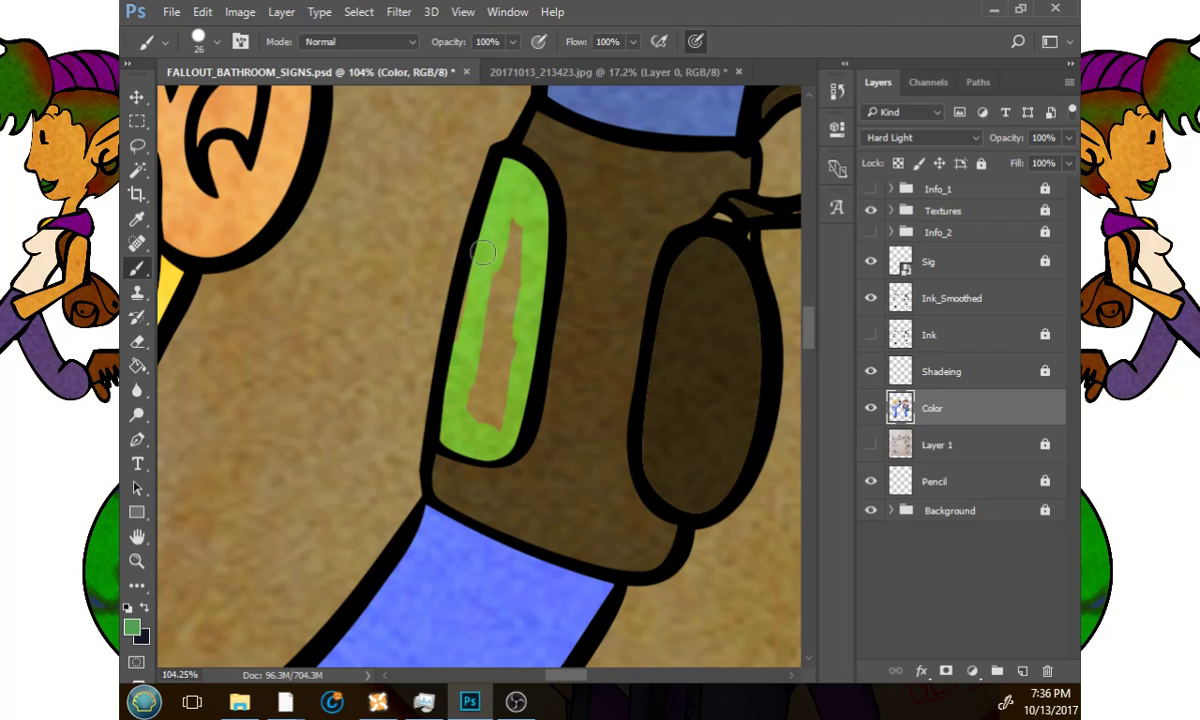
mouse_move(480, 329)
mouse_down()
mouse_move(512, 235)
mouse_move(502, 406)
mouse_up()
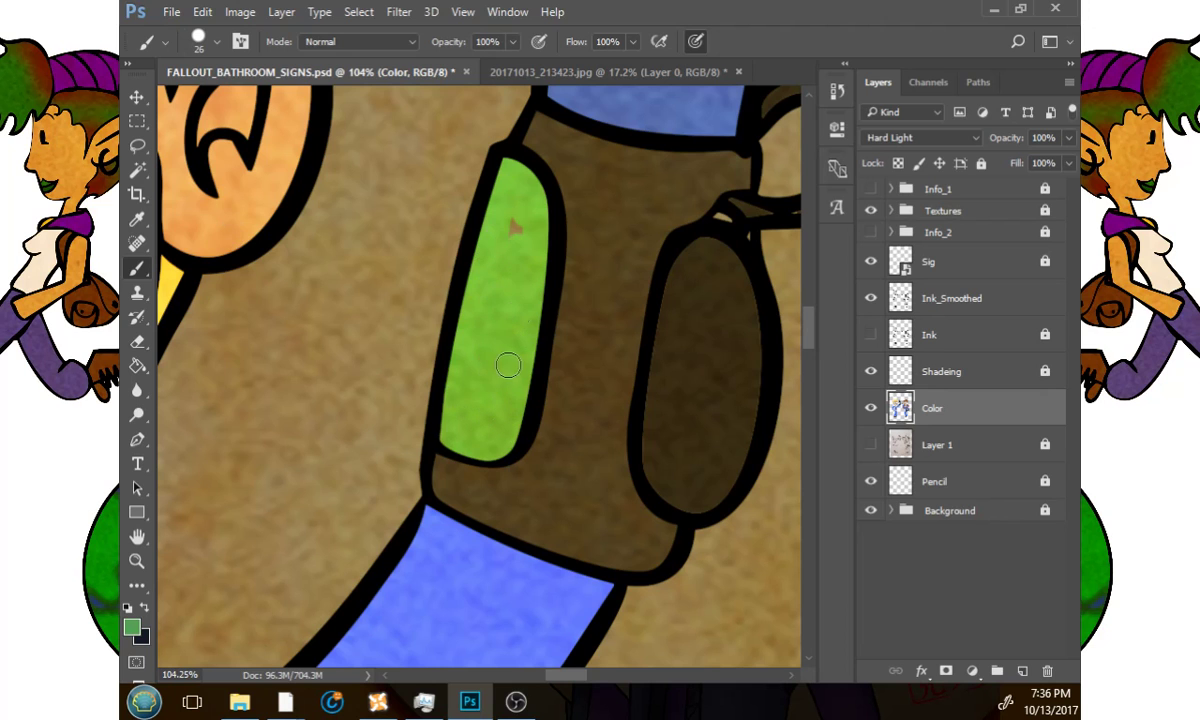
Check the green screens on both full figures and save the document.
click(137, 561)
drag(554, 469, 315, 469)
drag(628, 529, 643, 437)
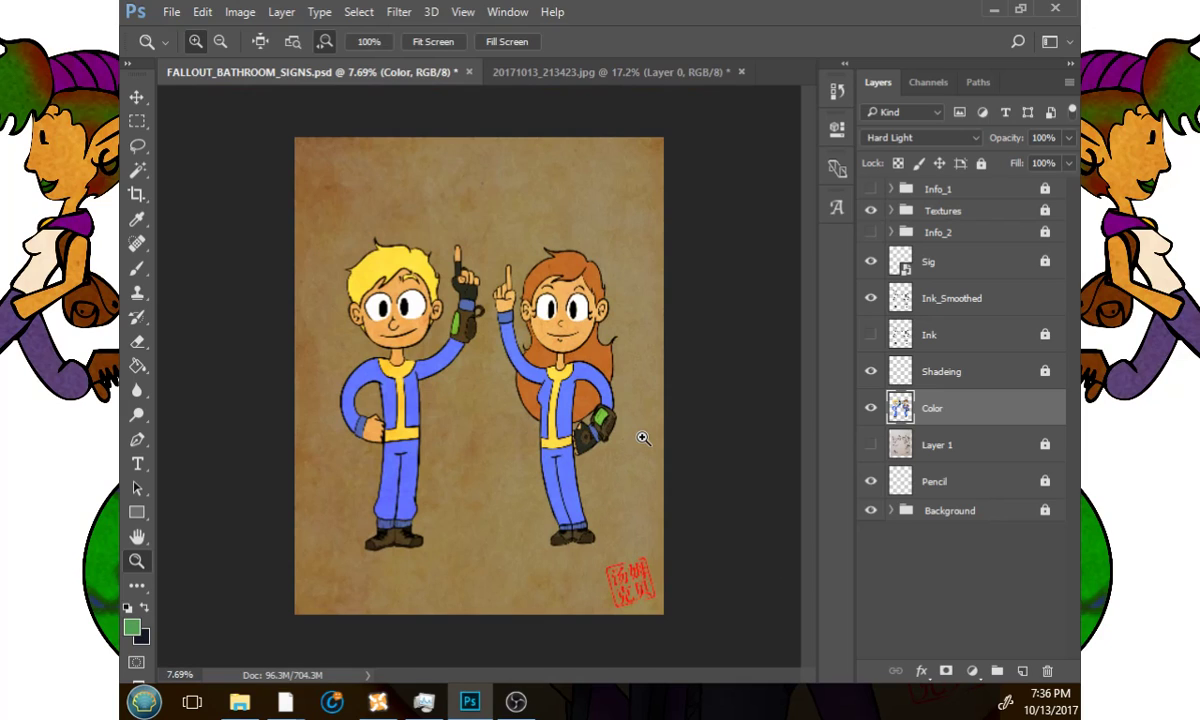
key(ctrl+s)
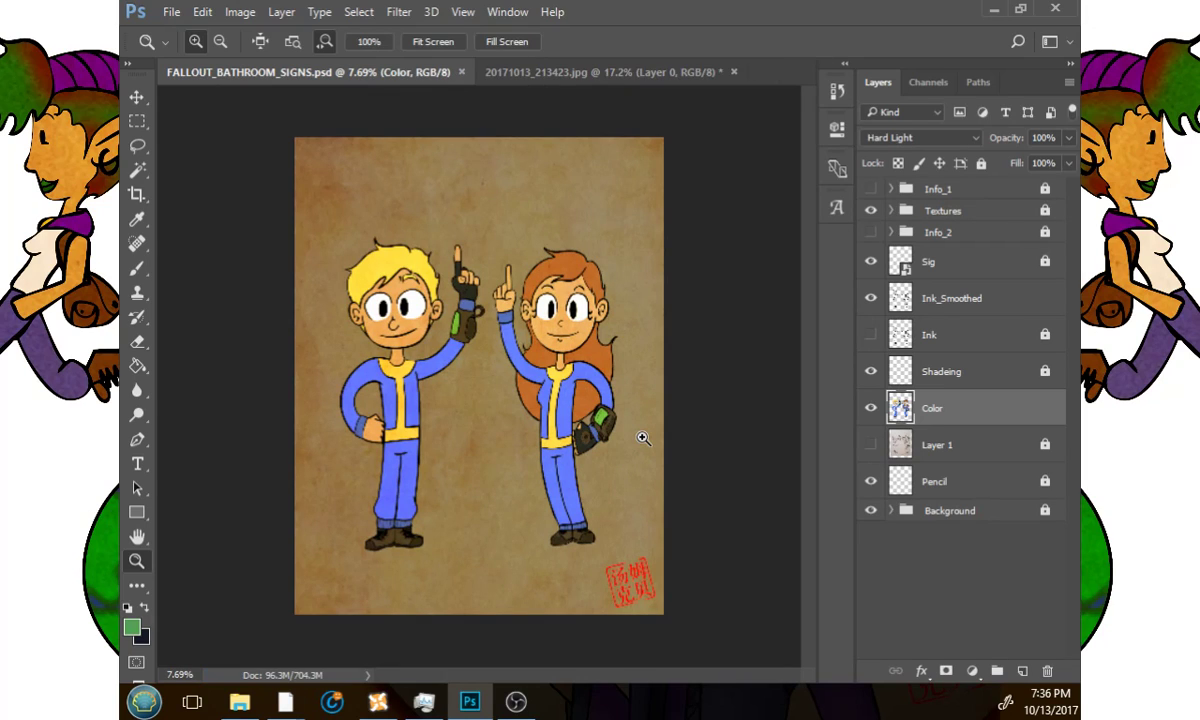
Select the background around both figures from the Ink layer with the Magic Wand, including the hole in the man's wrist device ring.
click(140, 172)
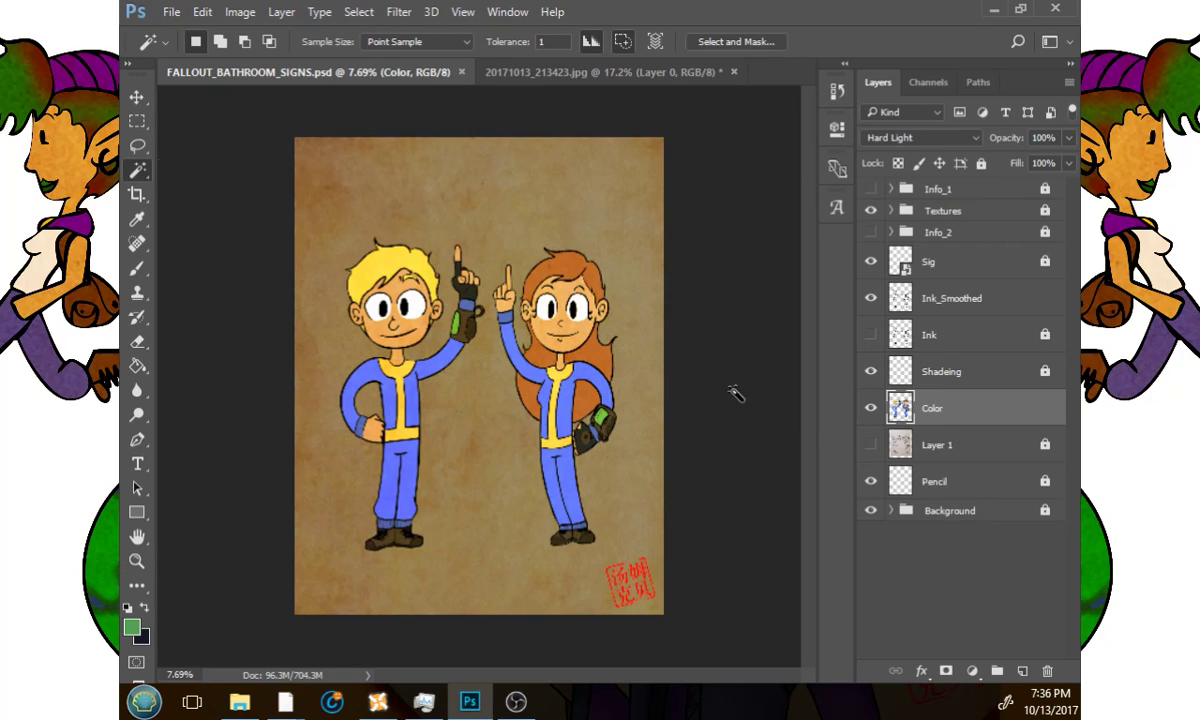
click(983, 335)
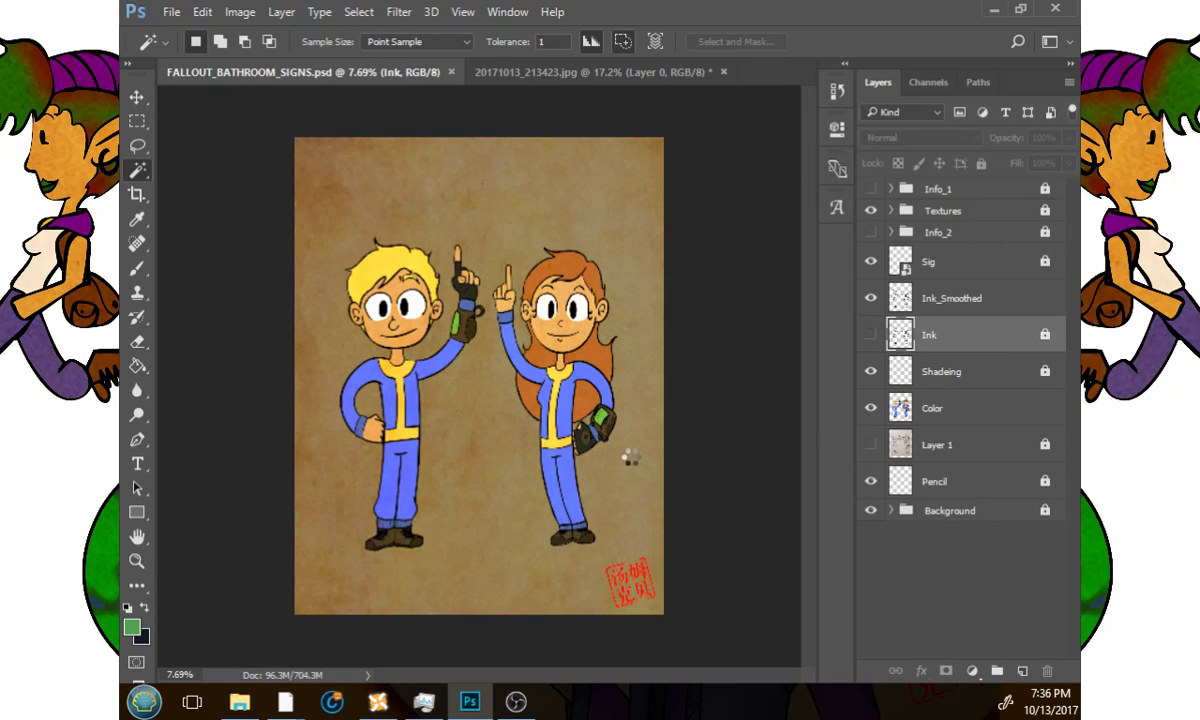
key(shift)
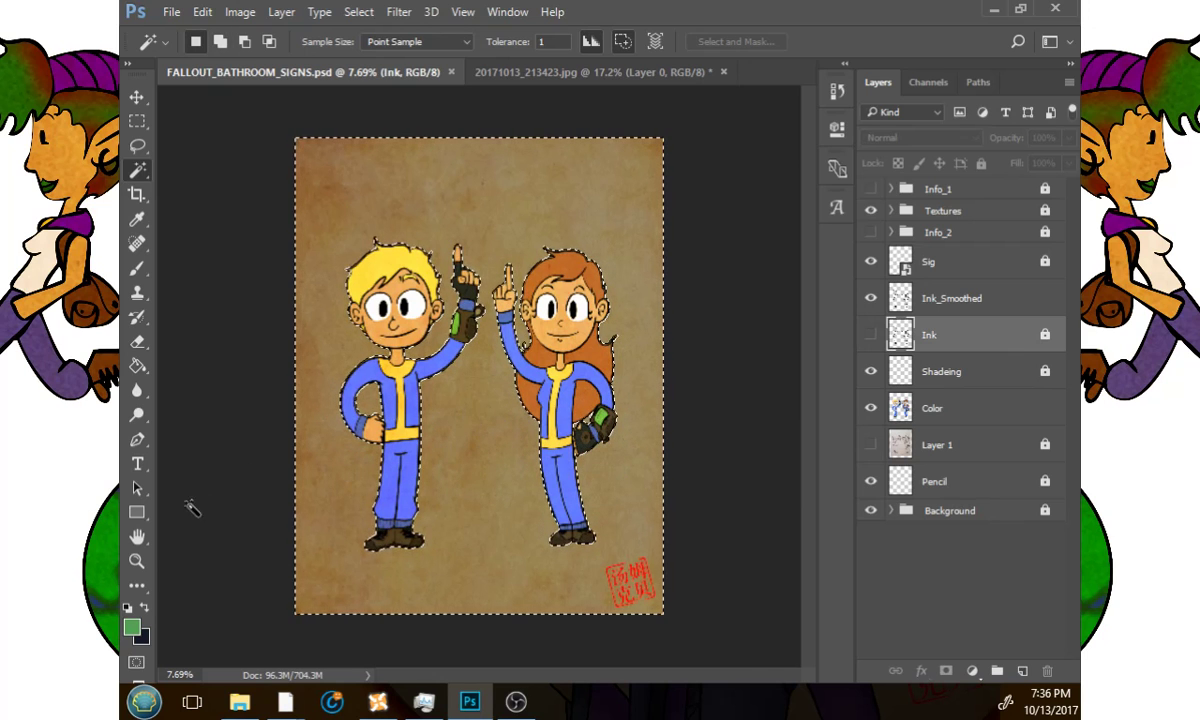
click(137, 561)
drag(553, 393, 582, 344)
key(space)
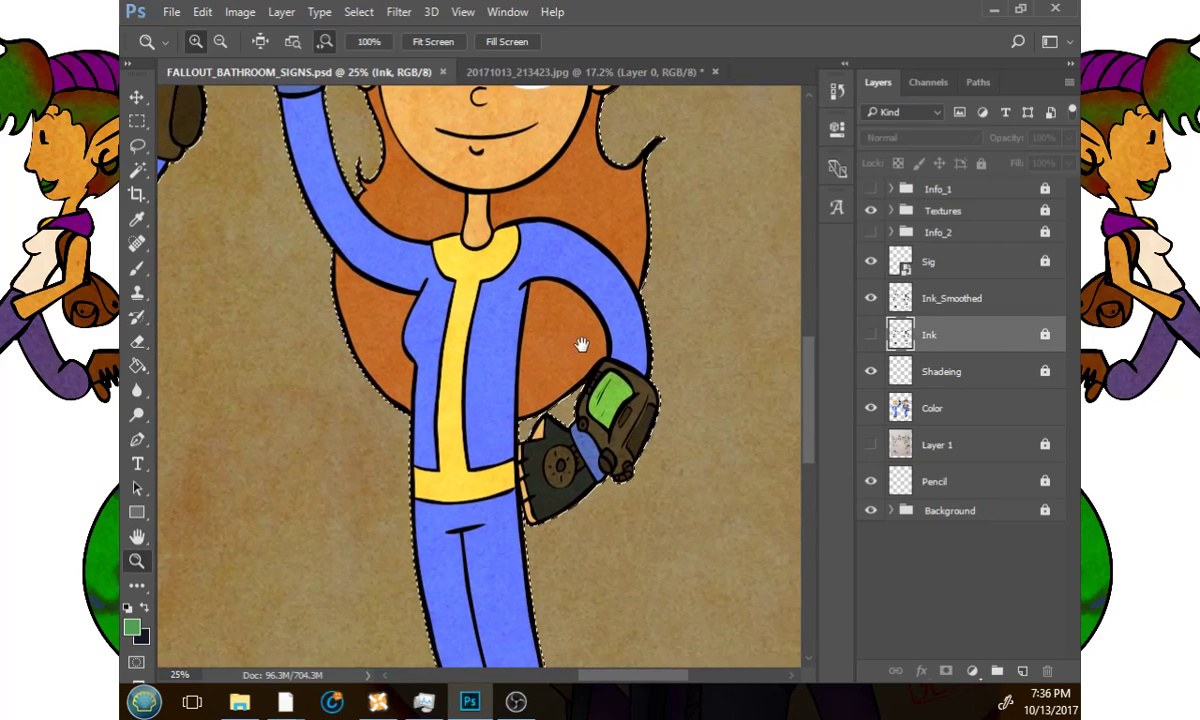
drag(661, 350, 618, 496)
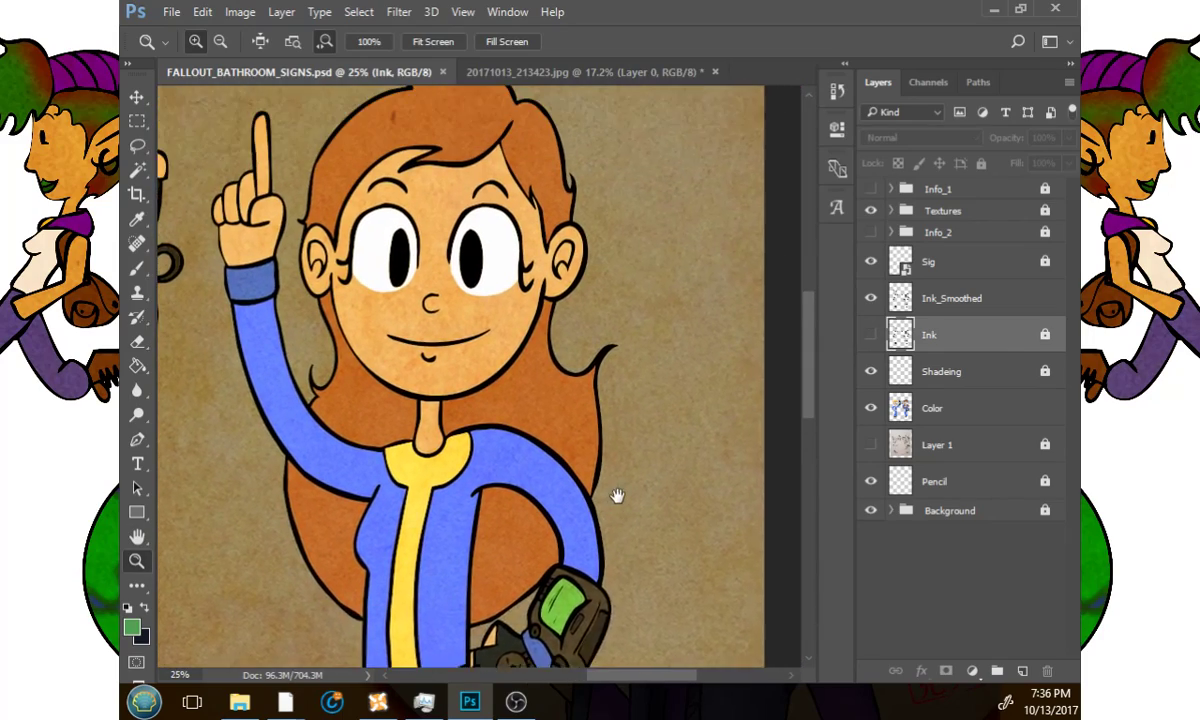
drag(417, 408, 461, 429)
drag(359, 485, 554, 495)
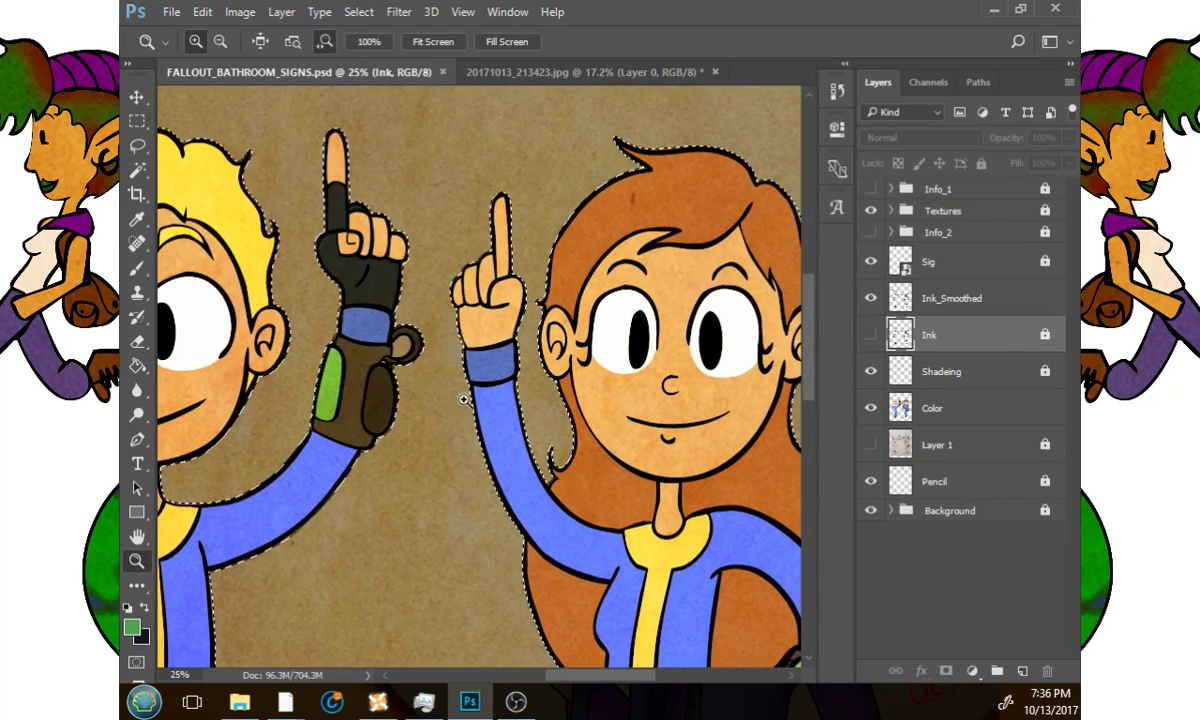
key(w)
key(shift)
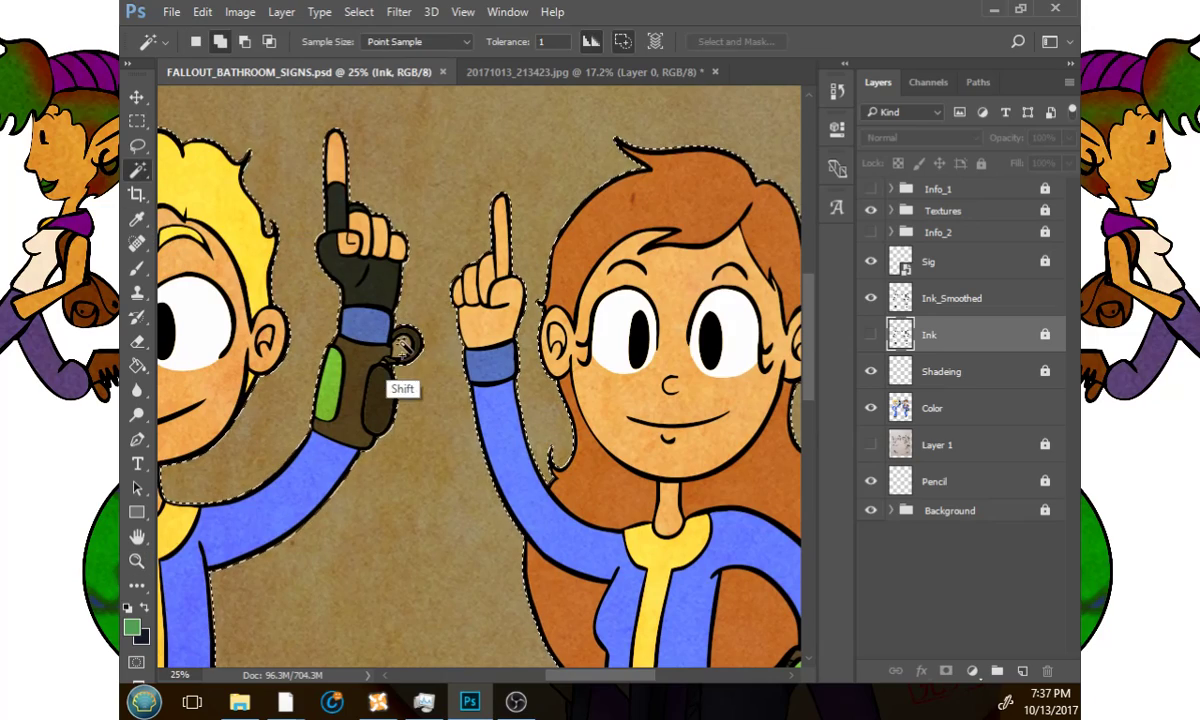
shift+click(403, 348)
key(z)
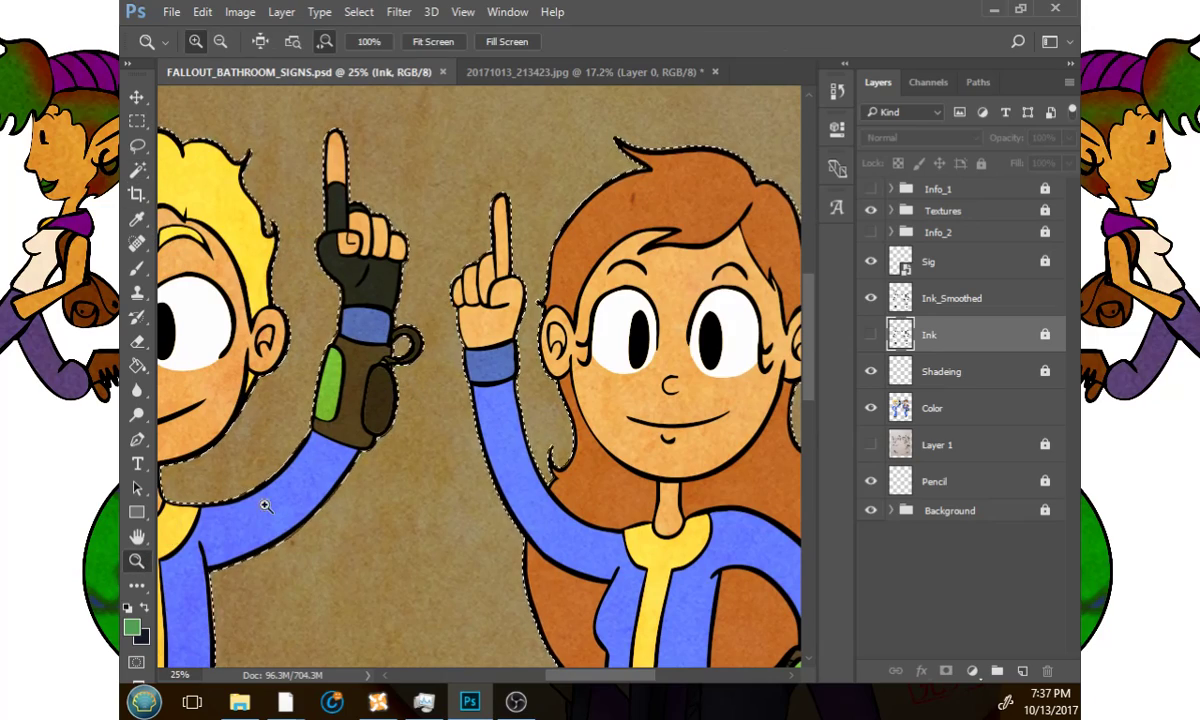
Invert the background selection so that the two figures are selected.
drag(380, 514, 334, 505)
drag(397, 482, 582, 393)
click(358, 12)
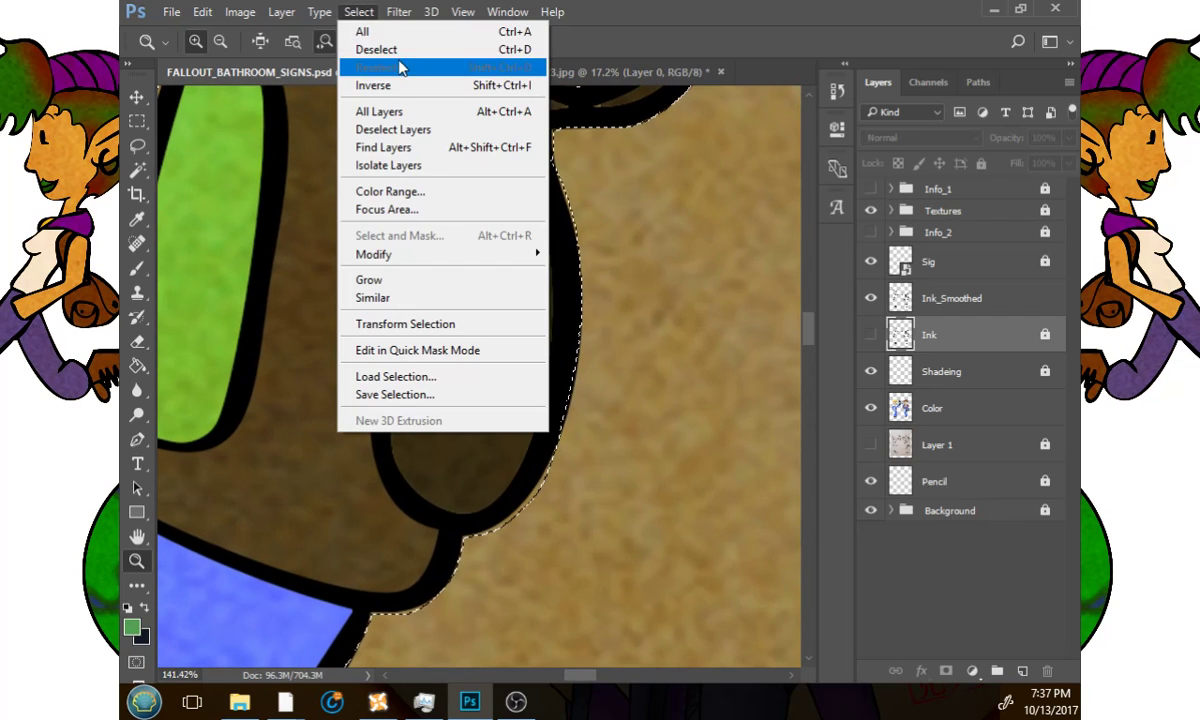
click(390, 87)
Move the Color layer to the top in Normal mode and sample the dark oval of the man's wrist device as the foreground colour.
click(138, 267)
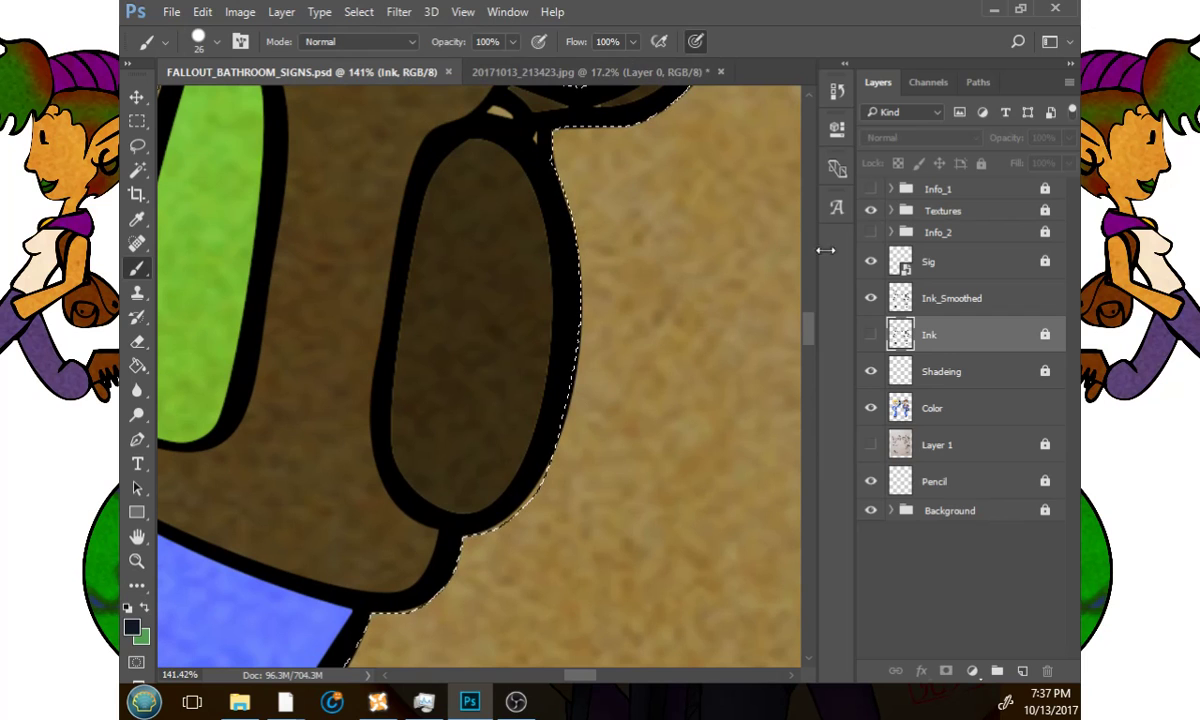
mouse_move(945, 408)
mouse_down()
mouse_move(973, 236)
mouse_move(996, 196)
mouse_up()
click(920, 137)
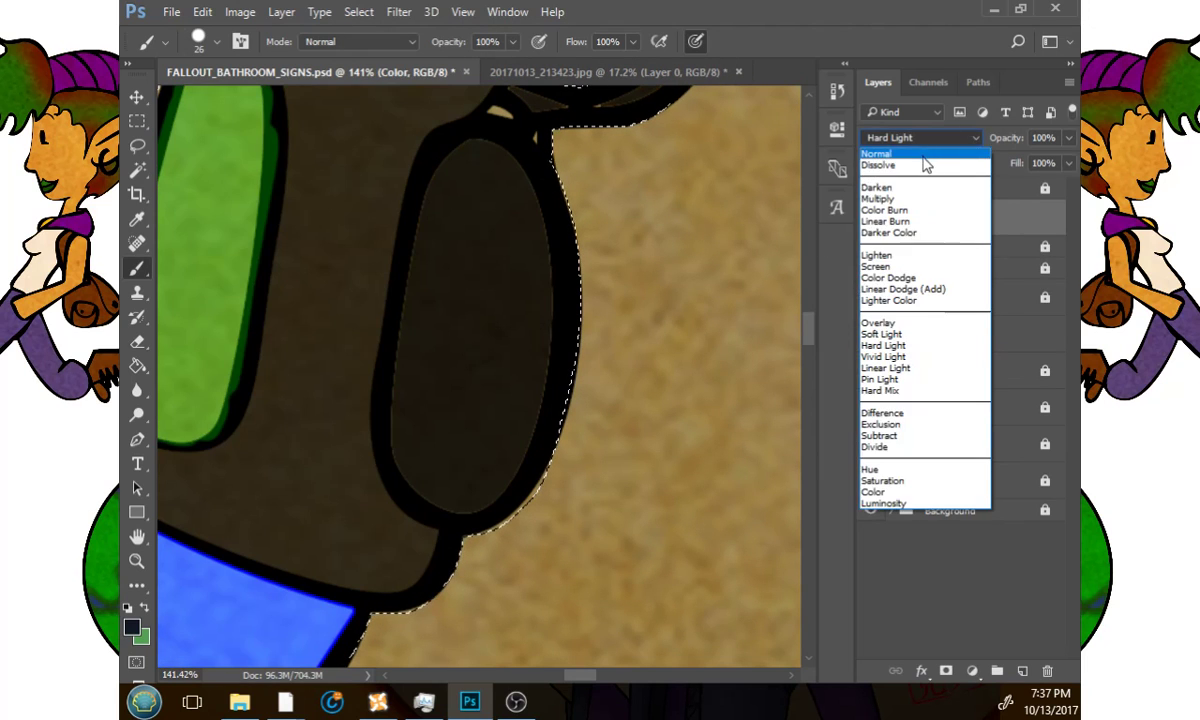
click(905, 148)
click(131, 626)
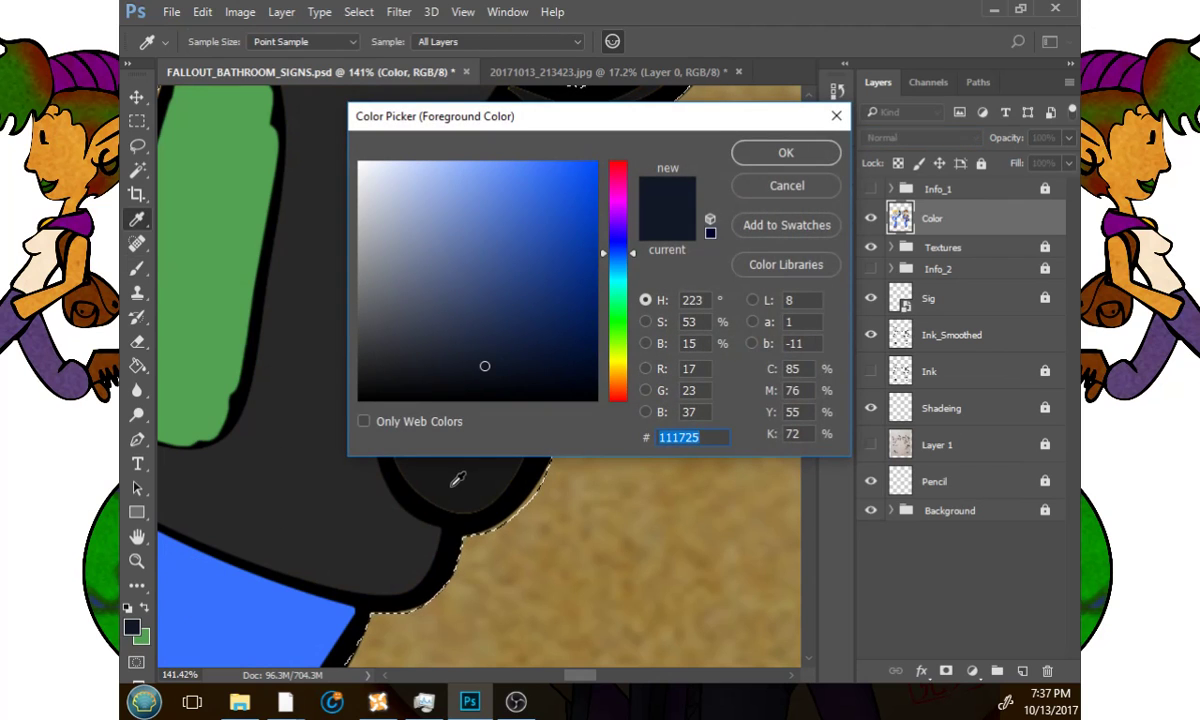
click(455, 477)
click(786, 152)
Move the Color layer back below Shadeing and set its blend mode to Hard Light.
mouse_move(932, 218)
mouse_down()
mouse_move(955, 248)
mouse_move(960, 430)
mouse_move(977, 429)
mouse_up()
click(920, 137)
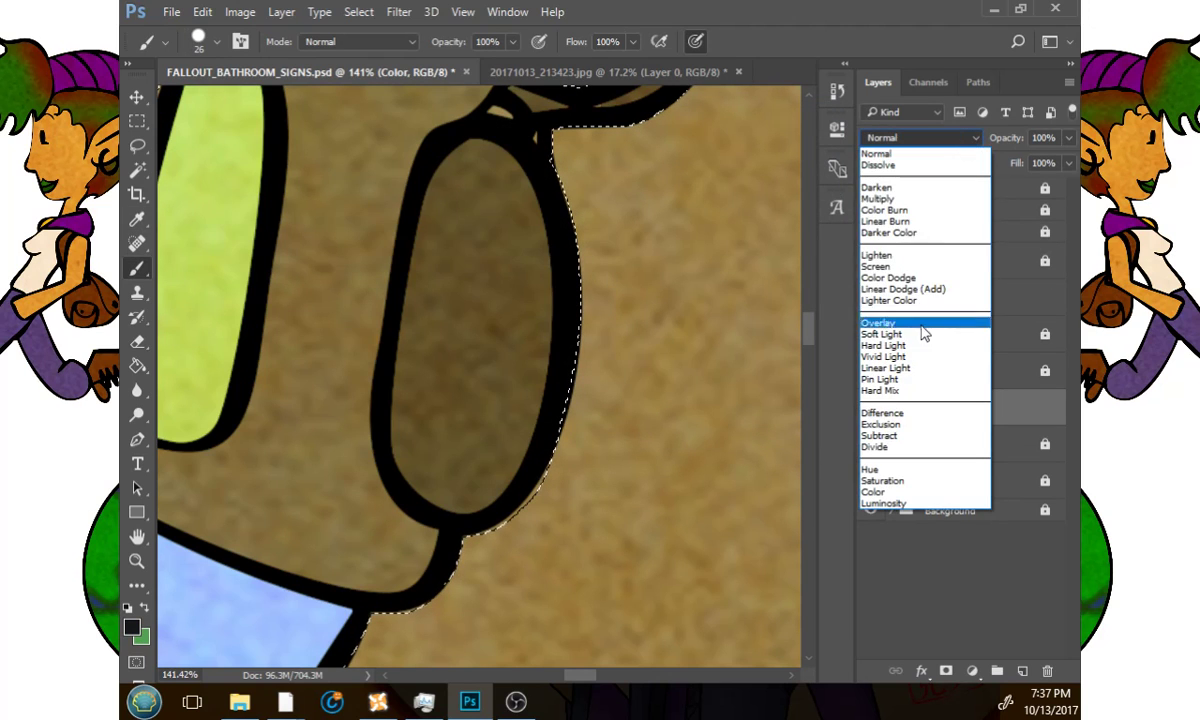
click(915, 346)
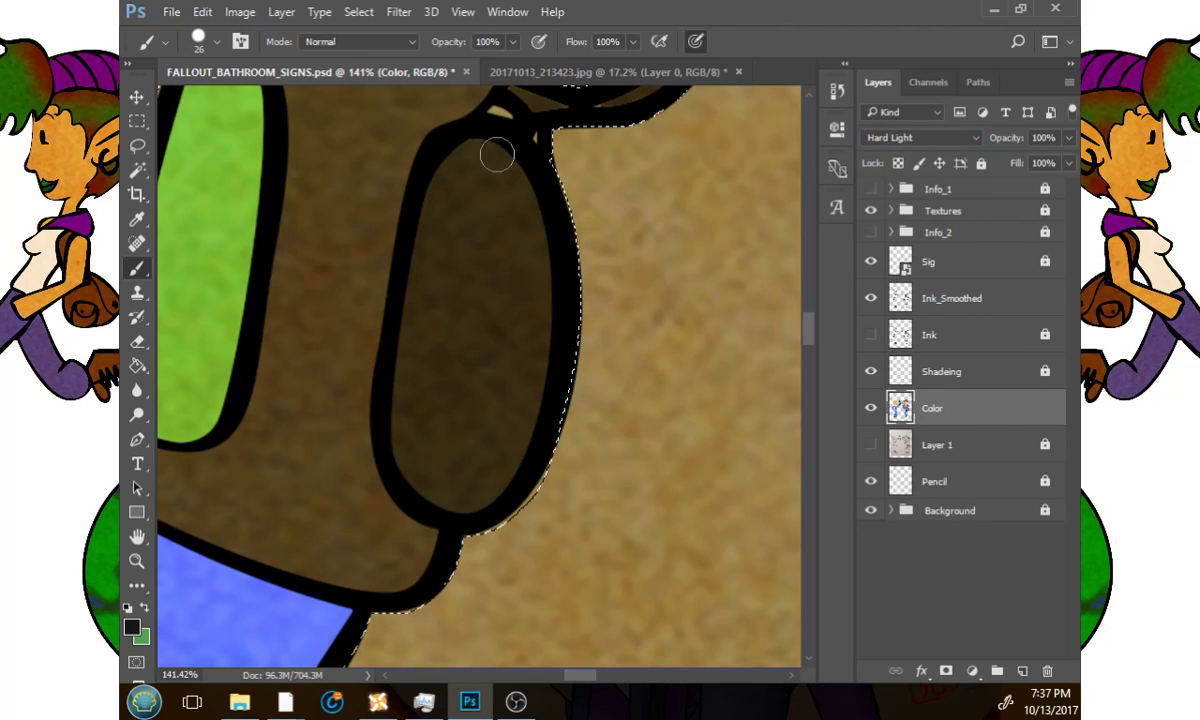
Paint the ring and its attachment on the man's wrist device with the sampled dark colour.
drag(563, 174, 525, 402)
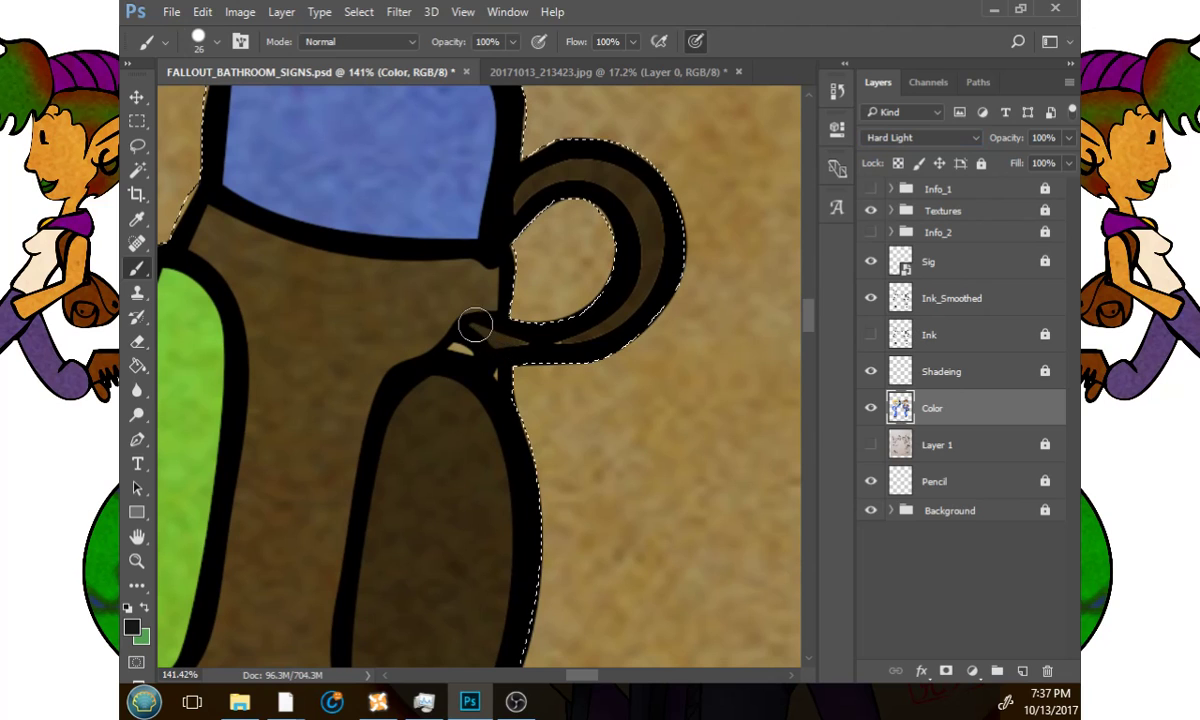
mouse_move(651, 212)
mouse_down()
mouse_move(618, 173)
mouse_move(609, 183)
mouse_move(644, 268)
mouse_move(642, 205)
mouse_move(588, 172)
mouse_move(510, 209)
mouse_up()
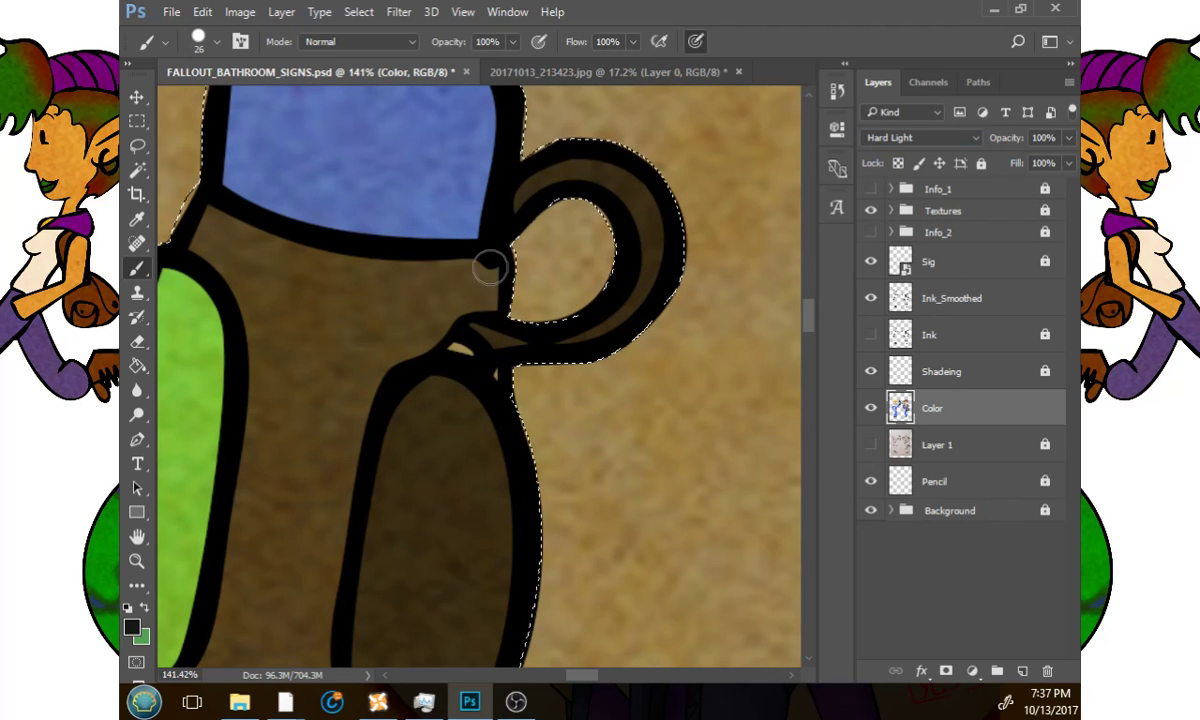
click(136, 560)
drag(556, 520, 394, 549)
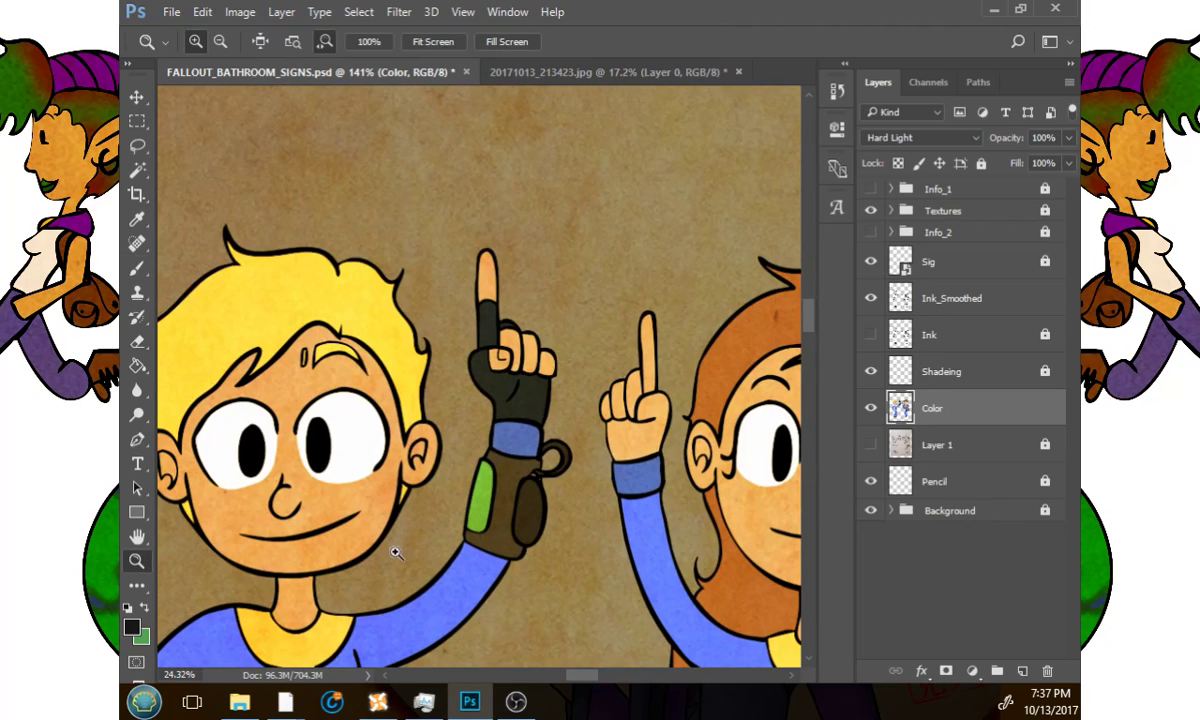
drag(605, 567, 505, 583)
drag(708, 562, 655, 560)
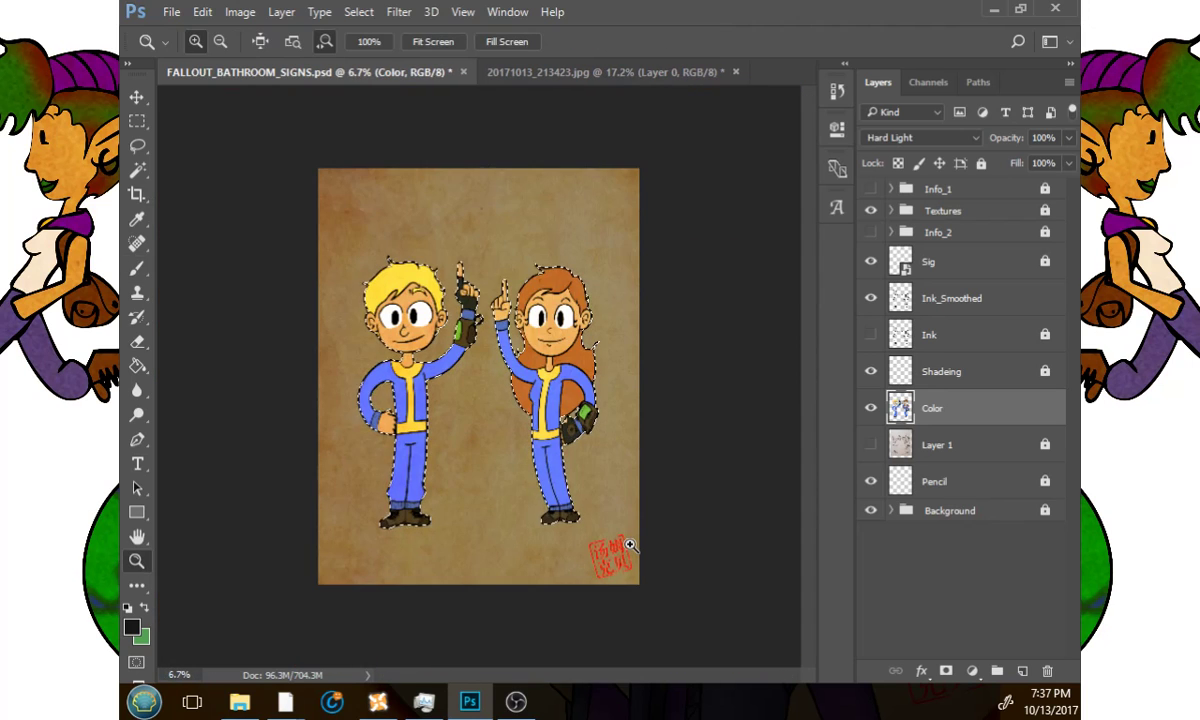
Try a dark brush stroke across the man's wrist device and the woman's raised arm to test the selection.
key(ctrl+d)
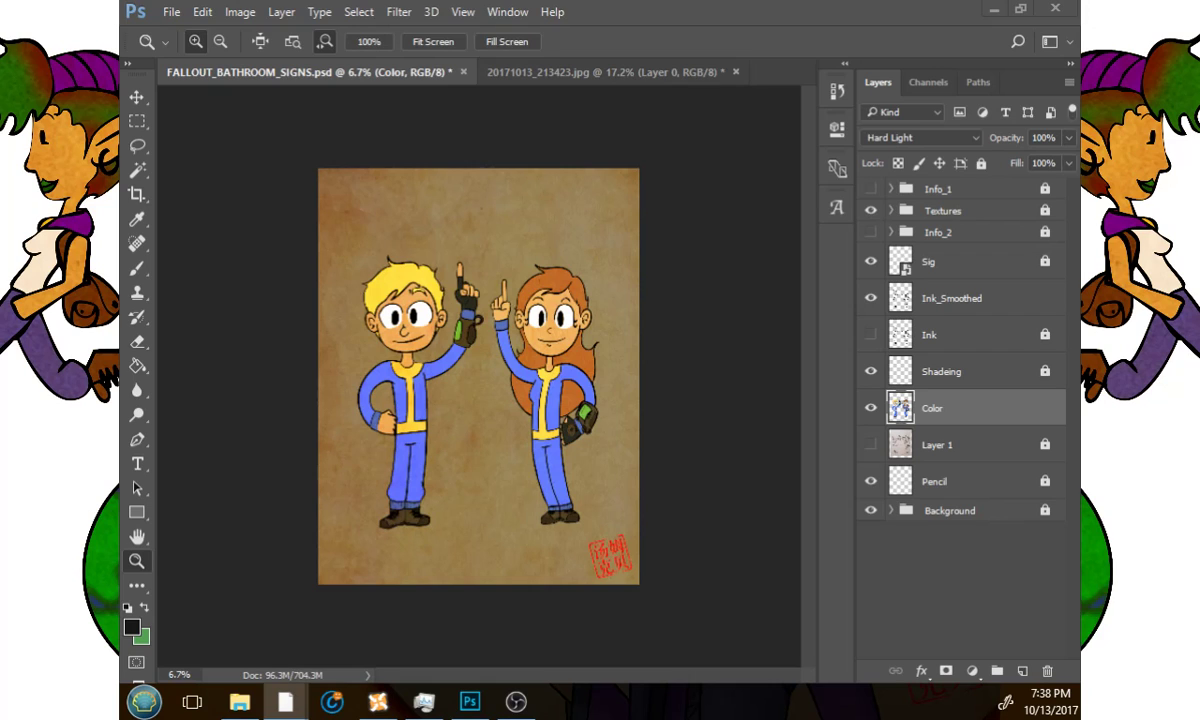
click(489, 391)
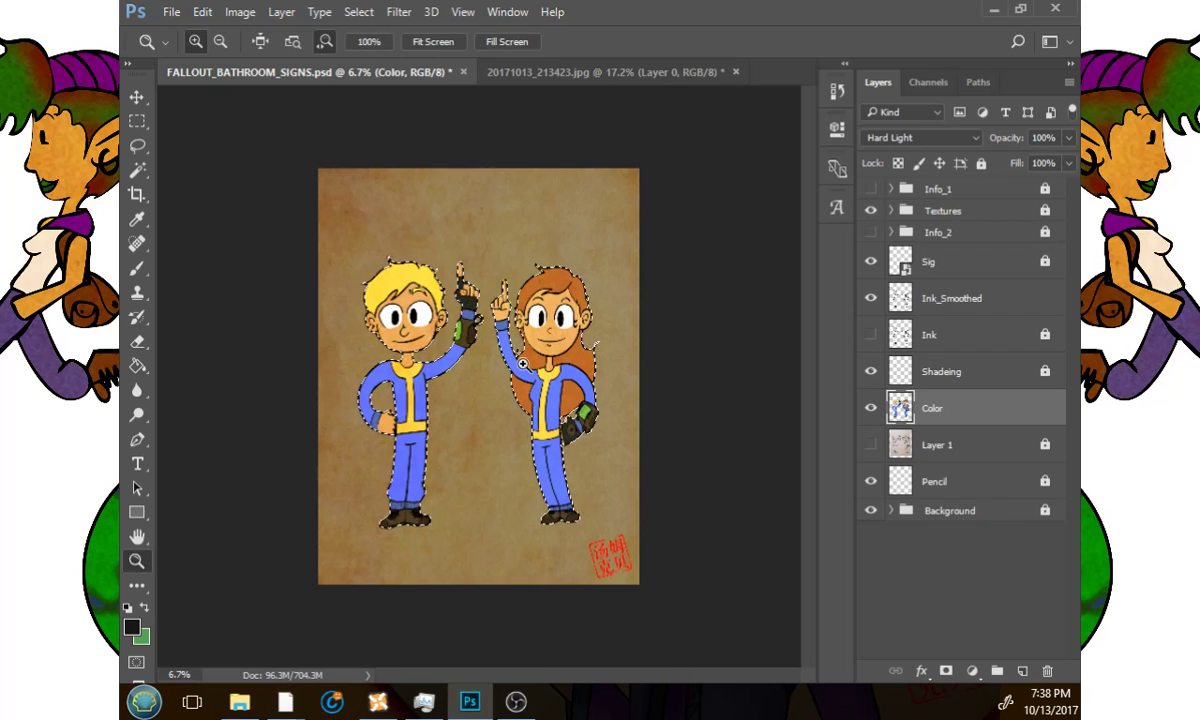
drag(530, 359, 635, 364)
drag(464, 349, 516, 427)
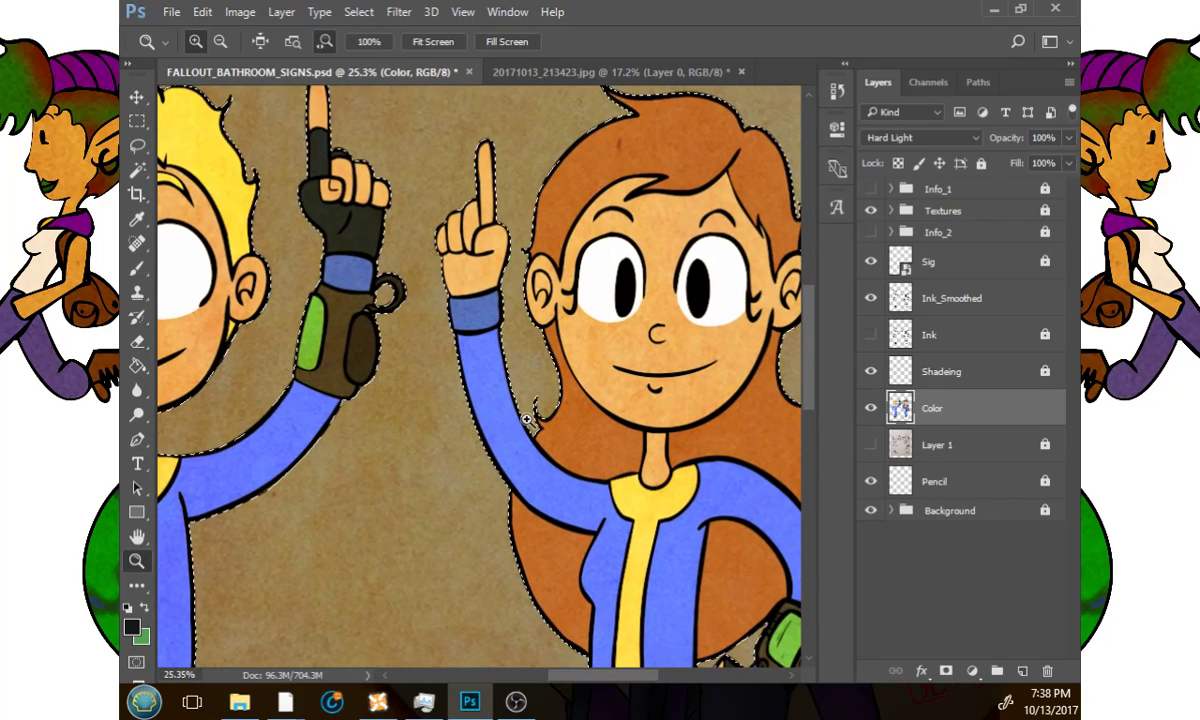
click(136, 270)
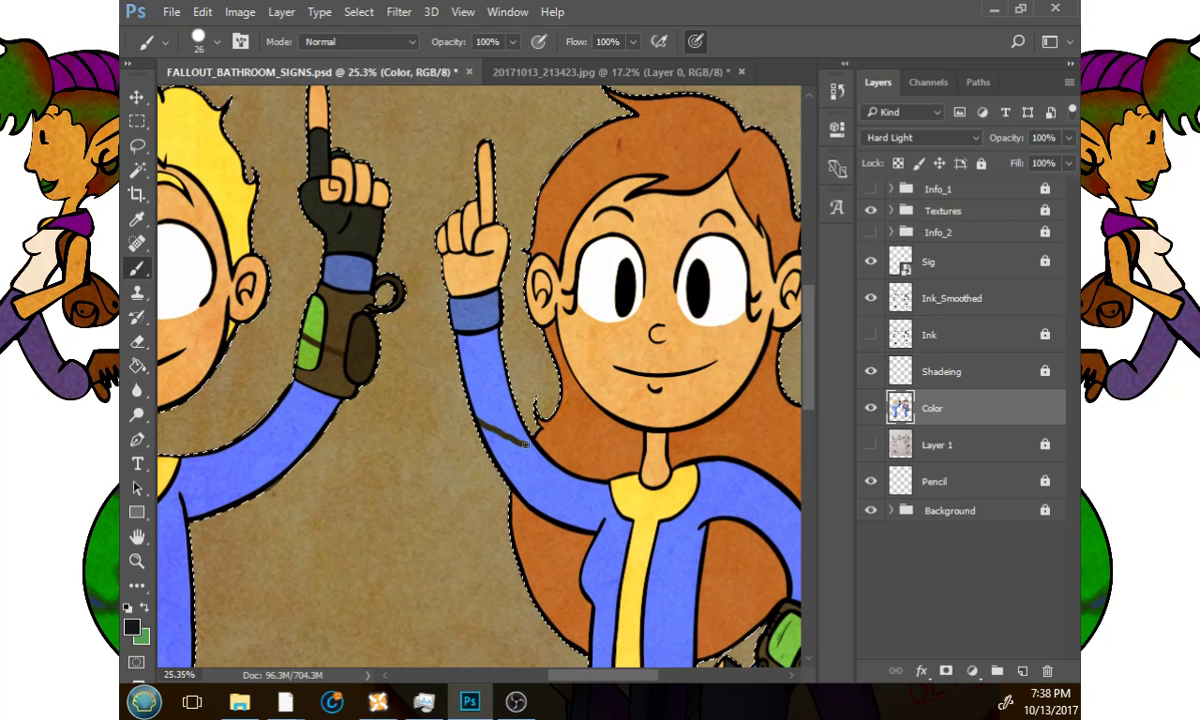
Invert the selection to the background around the characters and expand it by 2 pixels.
click(358, 12)
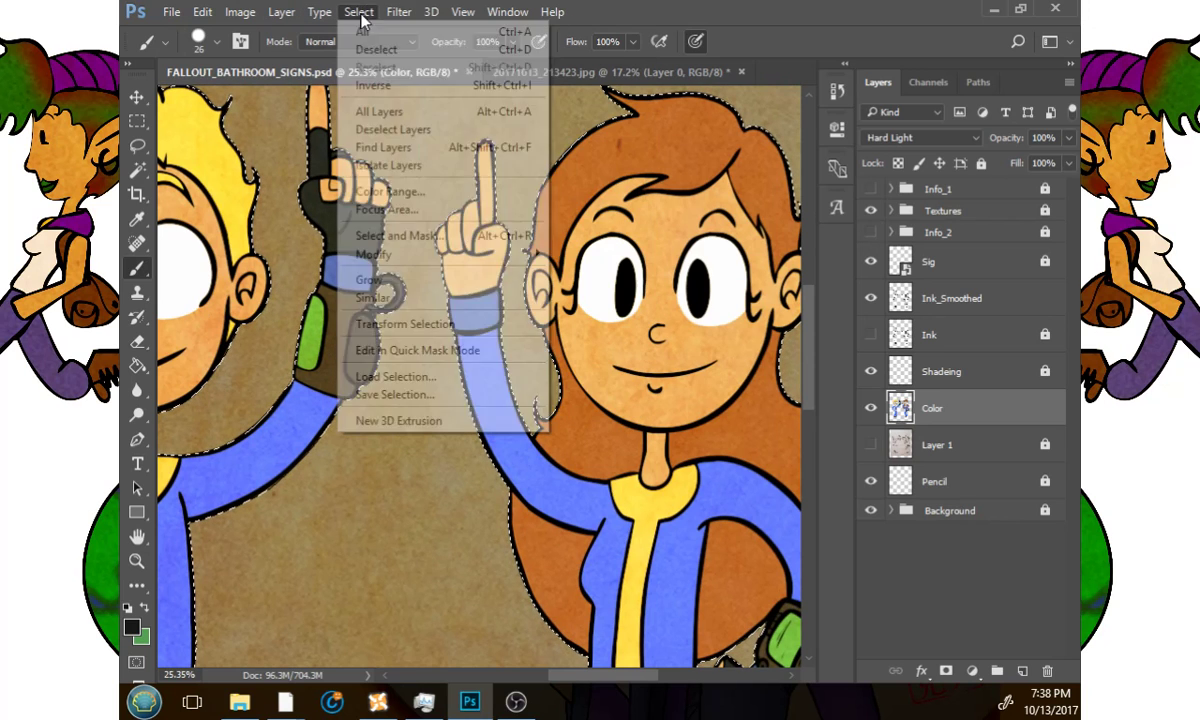
click(358, 88)
click(358, 12)
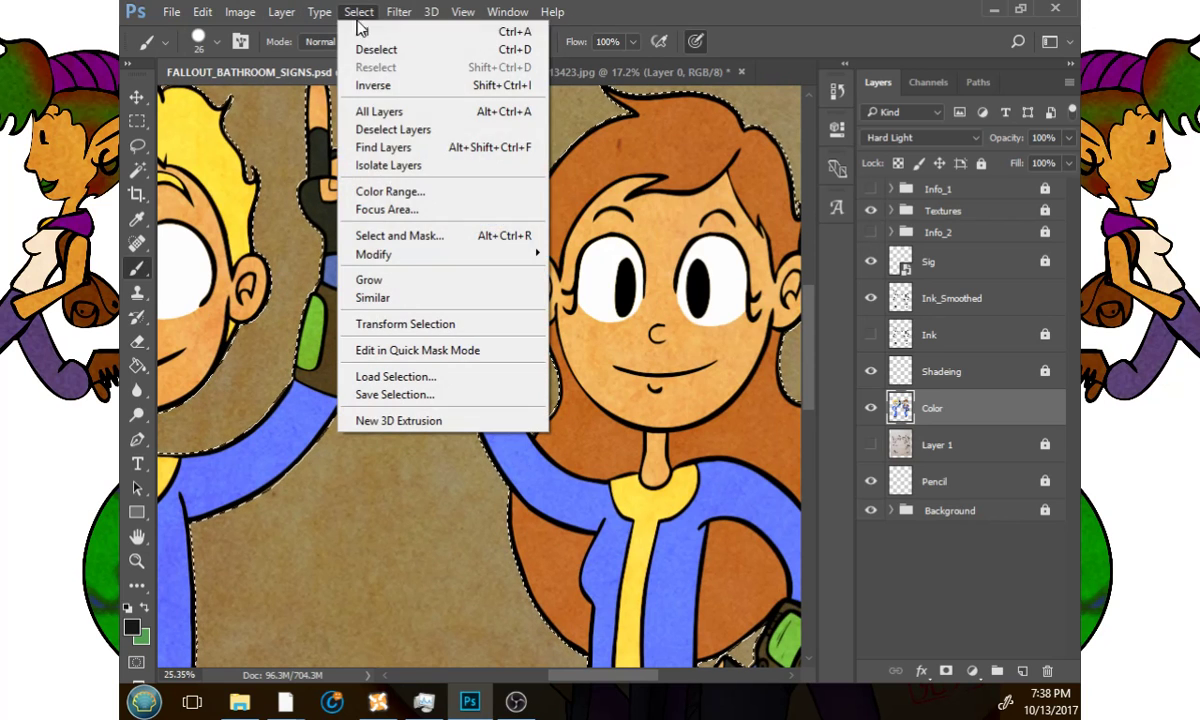
mouse_move(505, 255)
click(300, 289)
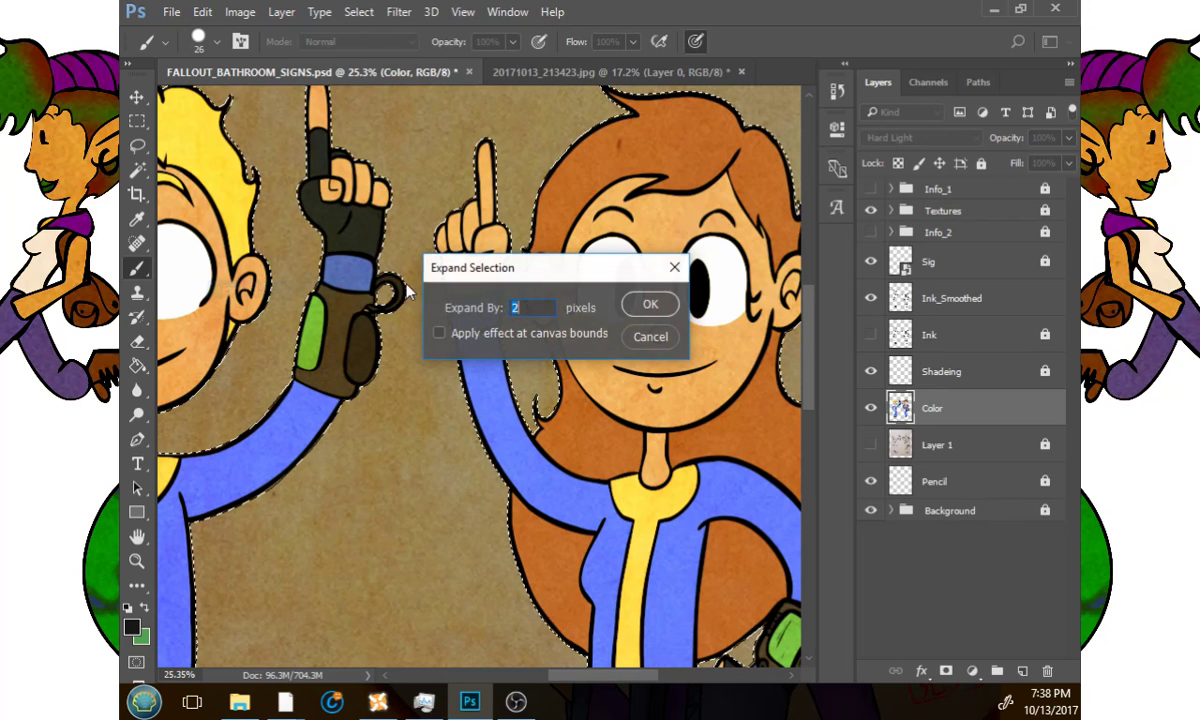
click(648, 304)
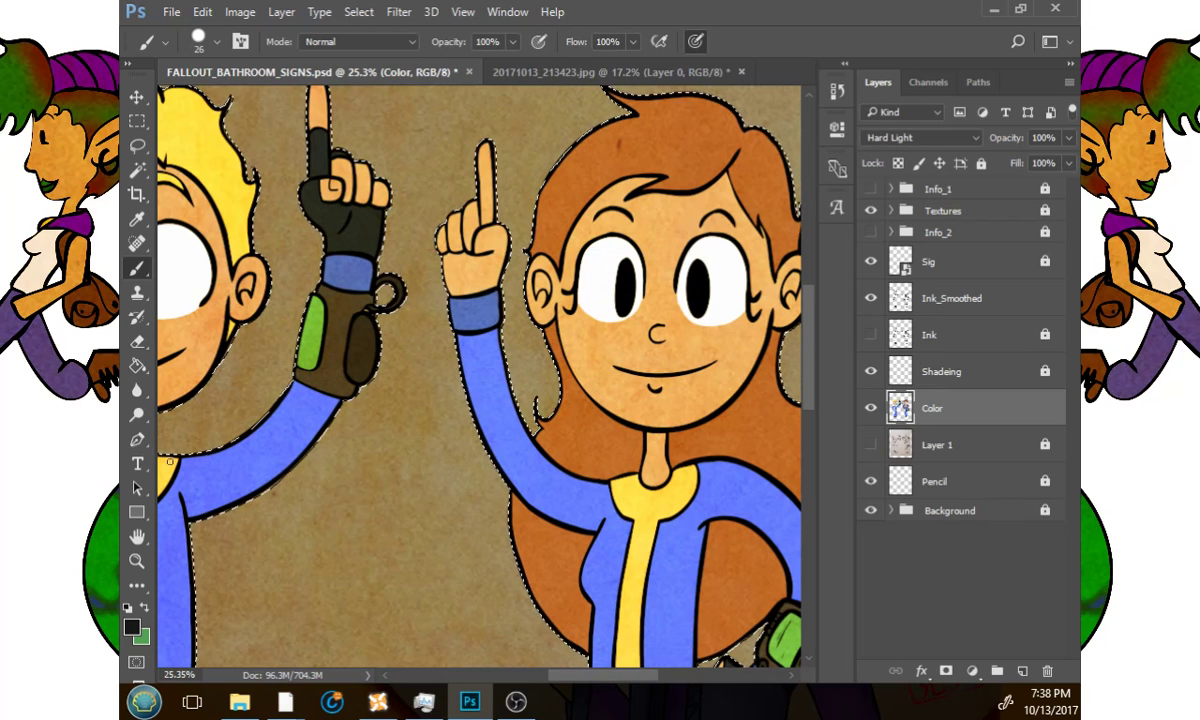
Unlock the Background group and delete the selected area from the Background_Color_2 and Background_Color_1 layers.
click(138, 562)
drag(477, 528, 458, 498)
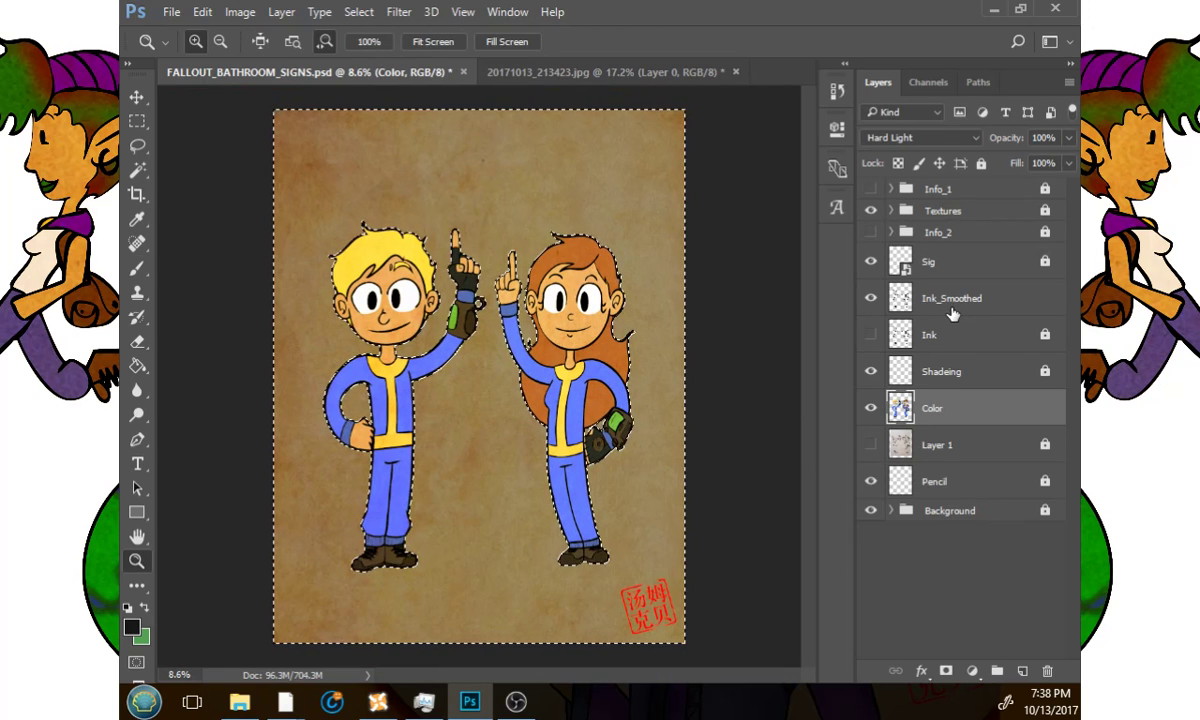
click(975, 513)
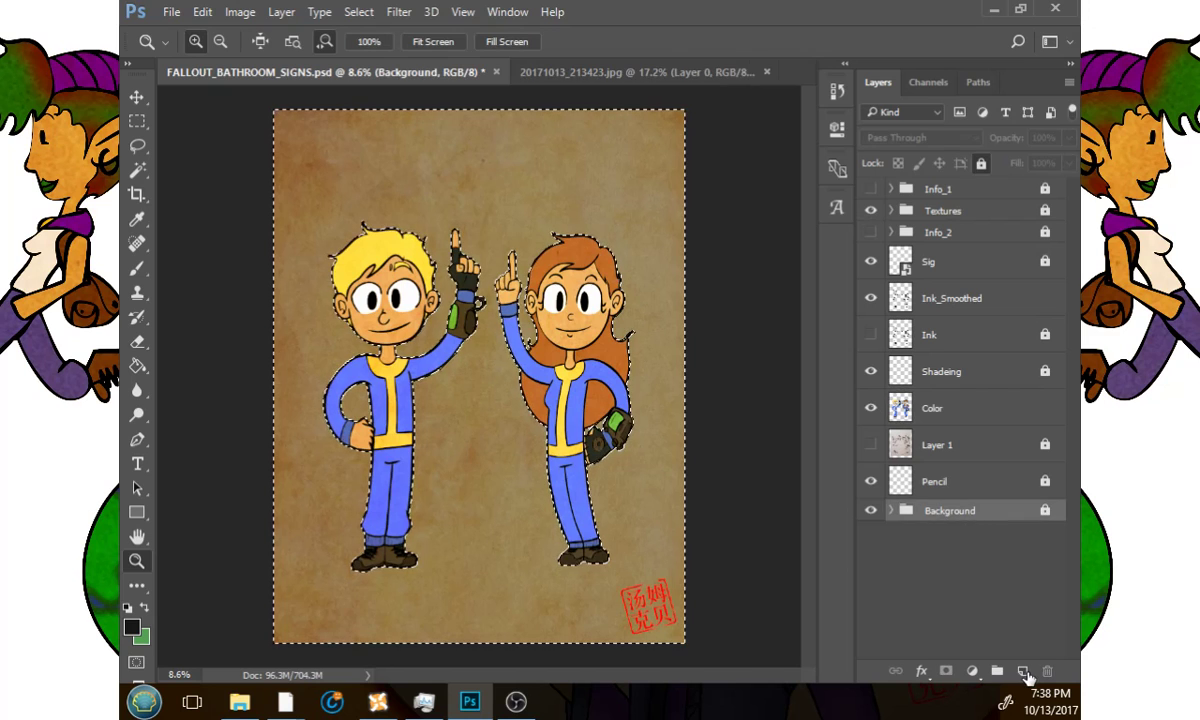
click(891, 511)
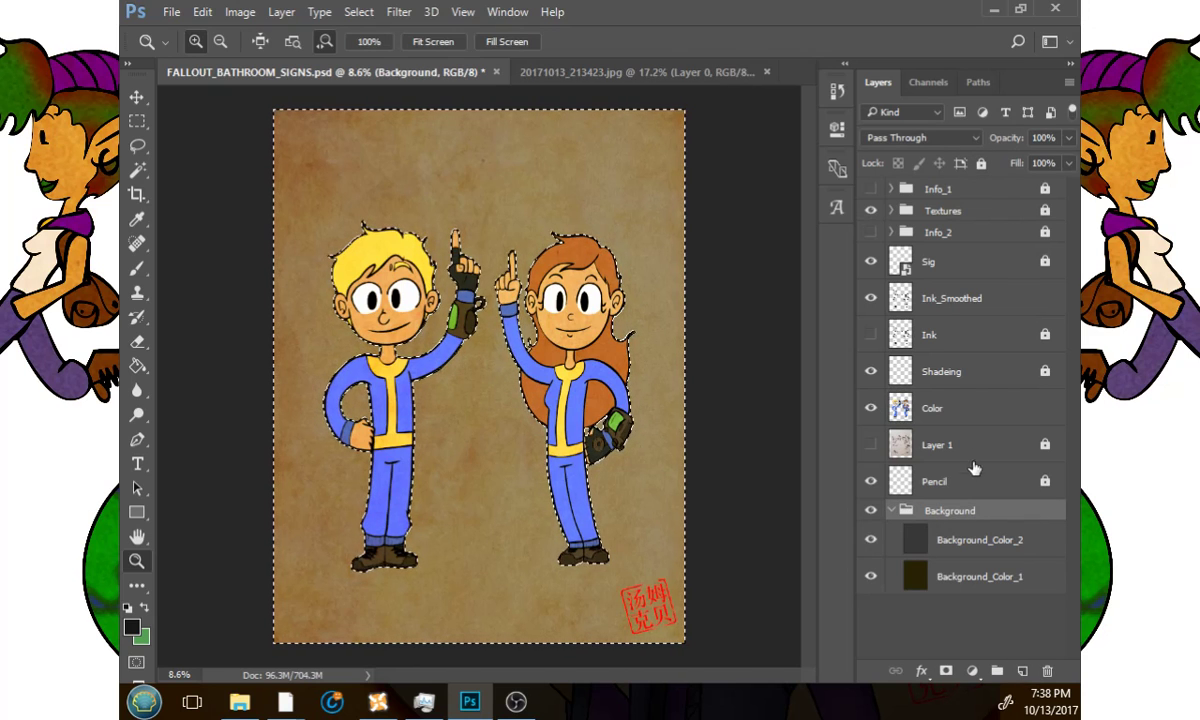
click(913, 540)
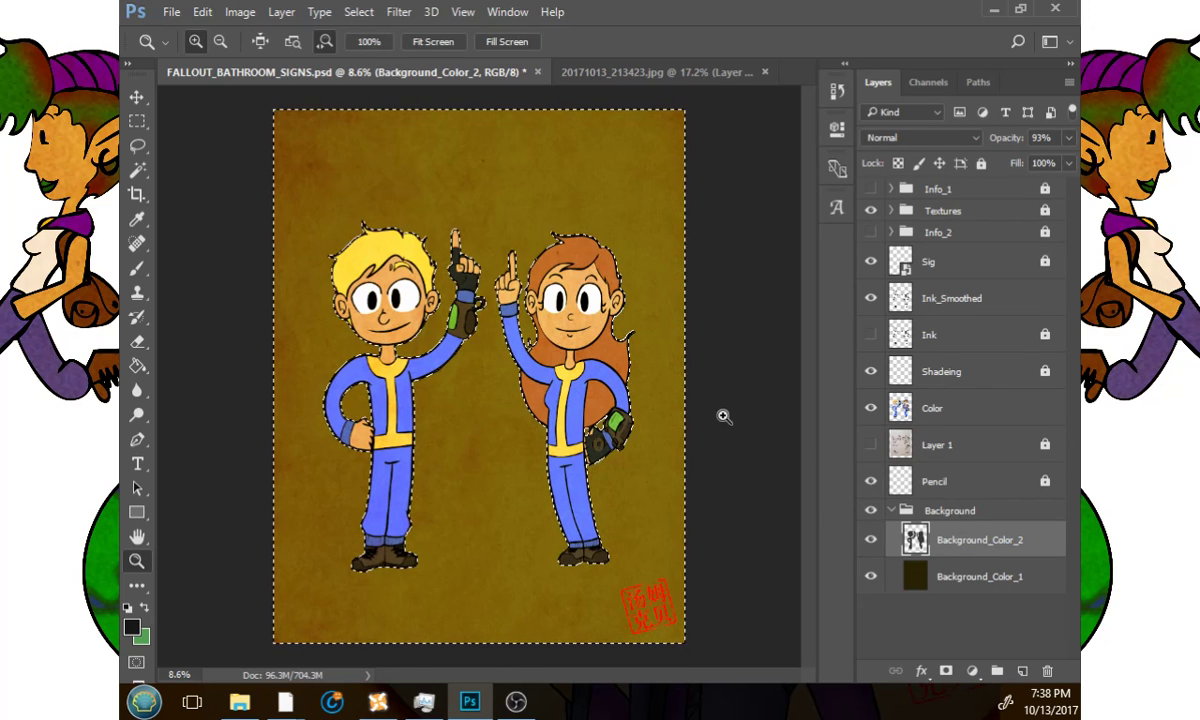
click(957, 577)
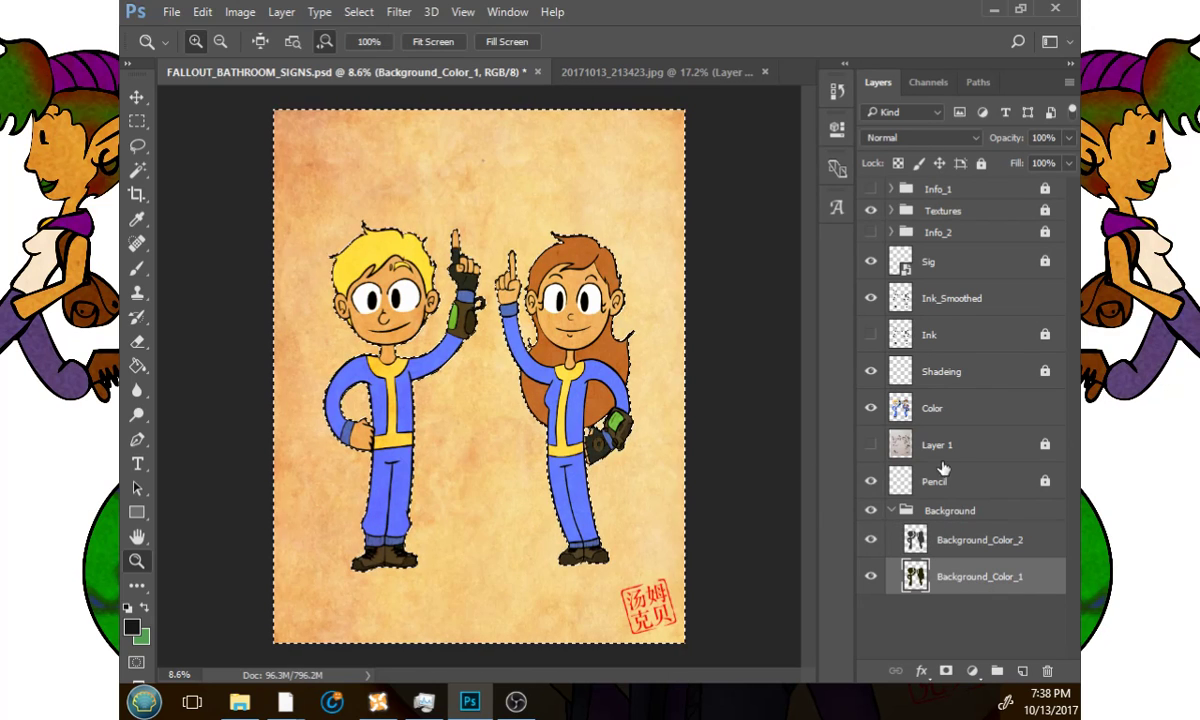
Unlock the Textures group and delete the selected background area from the Texture_1 and Texture_2 layers.
click(893, 211)
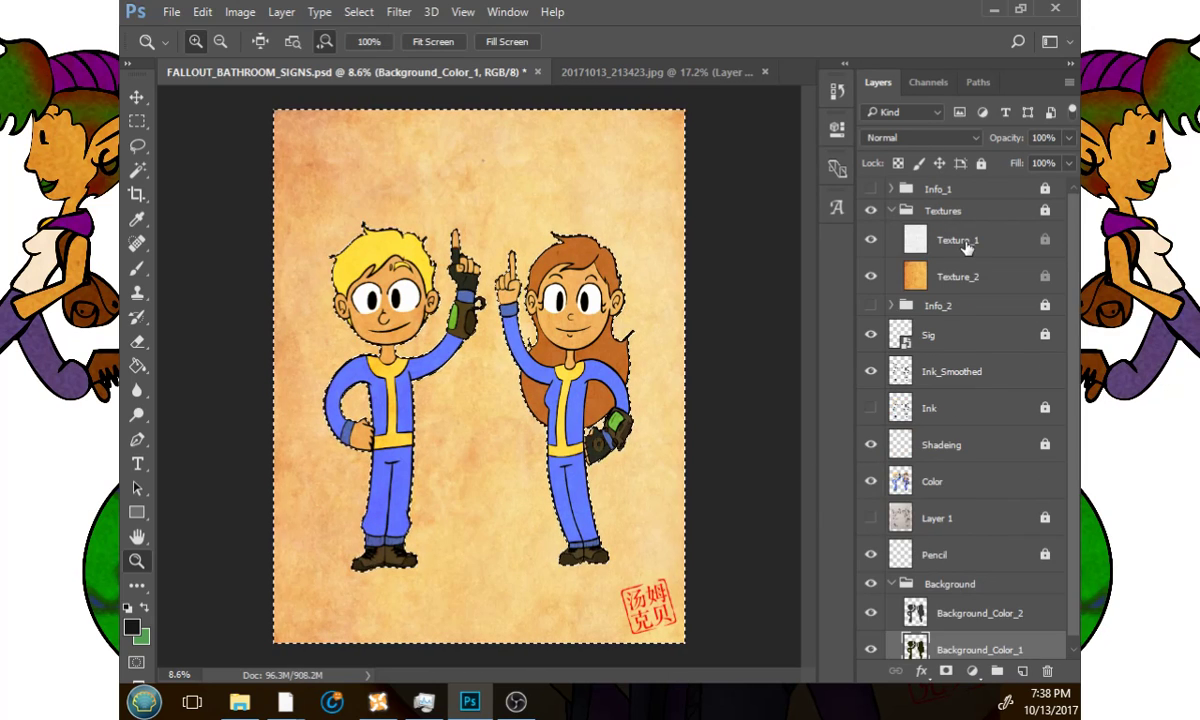
click(966, 243)
click(1045, 212)
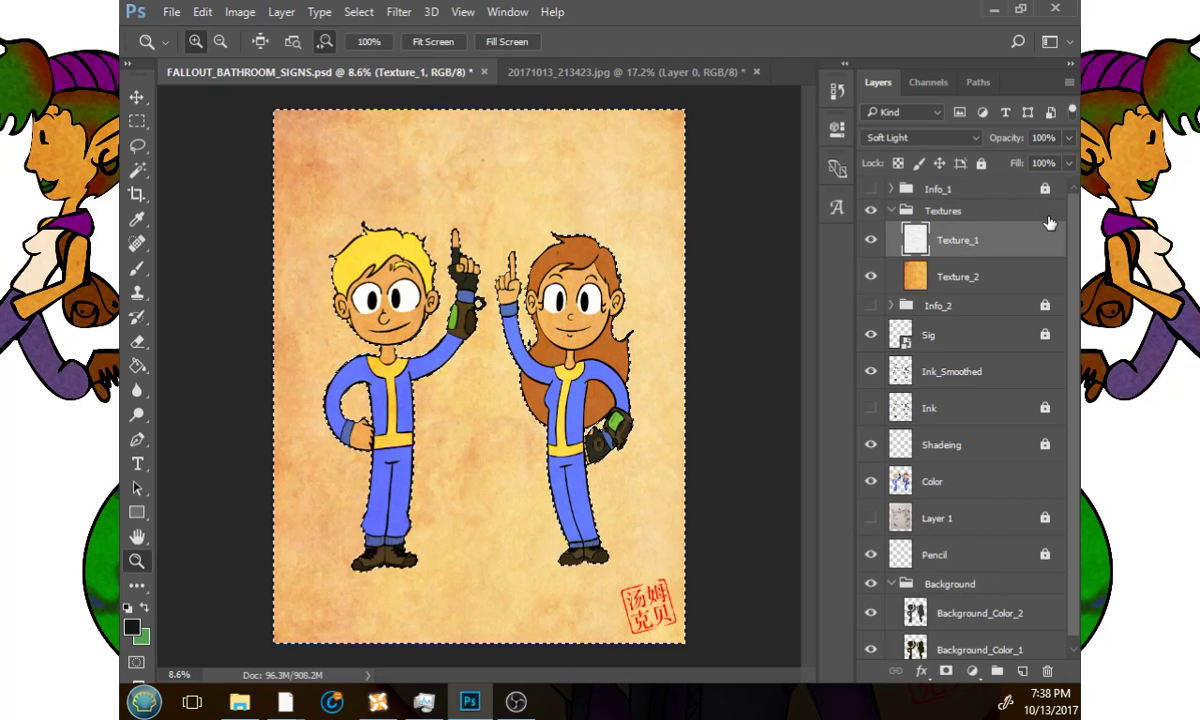
key(Delete)
click(1026, 277)
key(Delete)
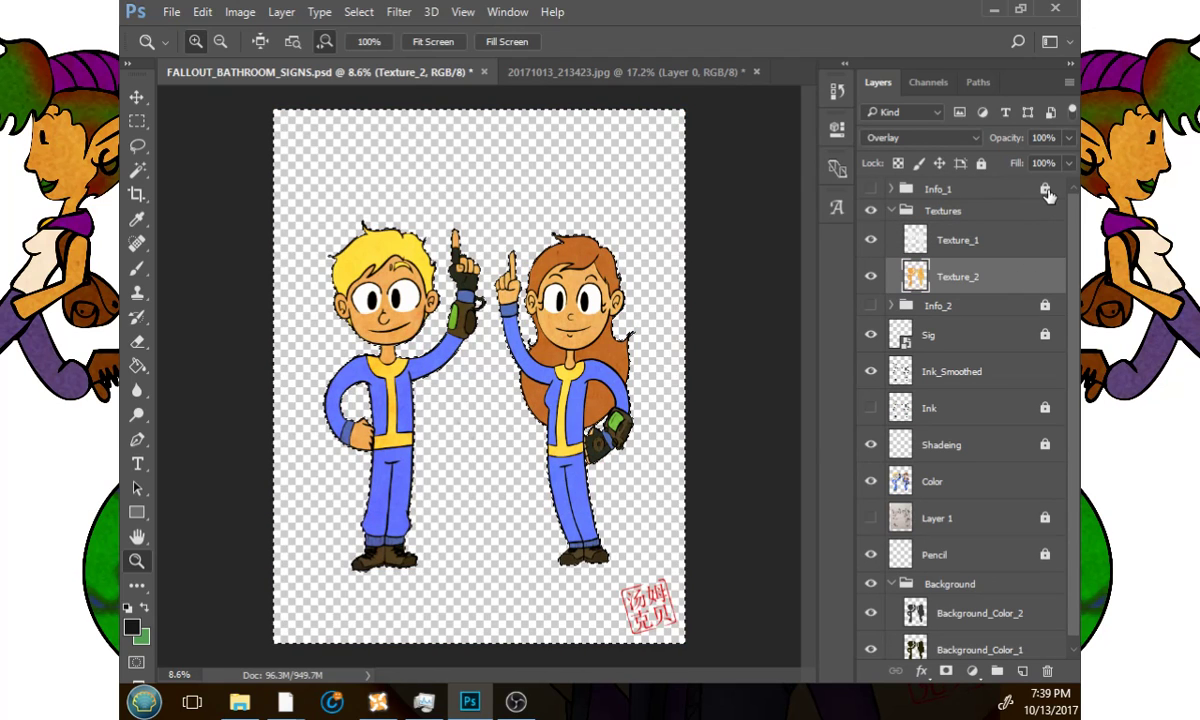
Lock the Textures and Background groups again and collapse both.
click(980, 166)
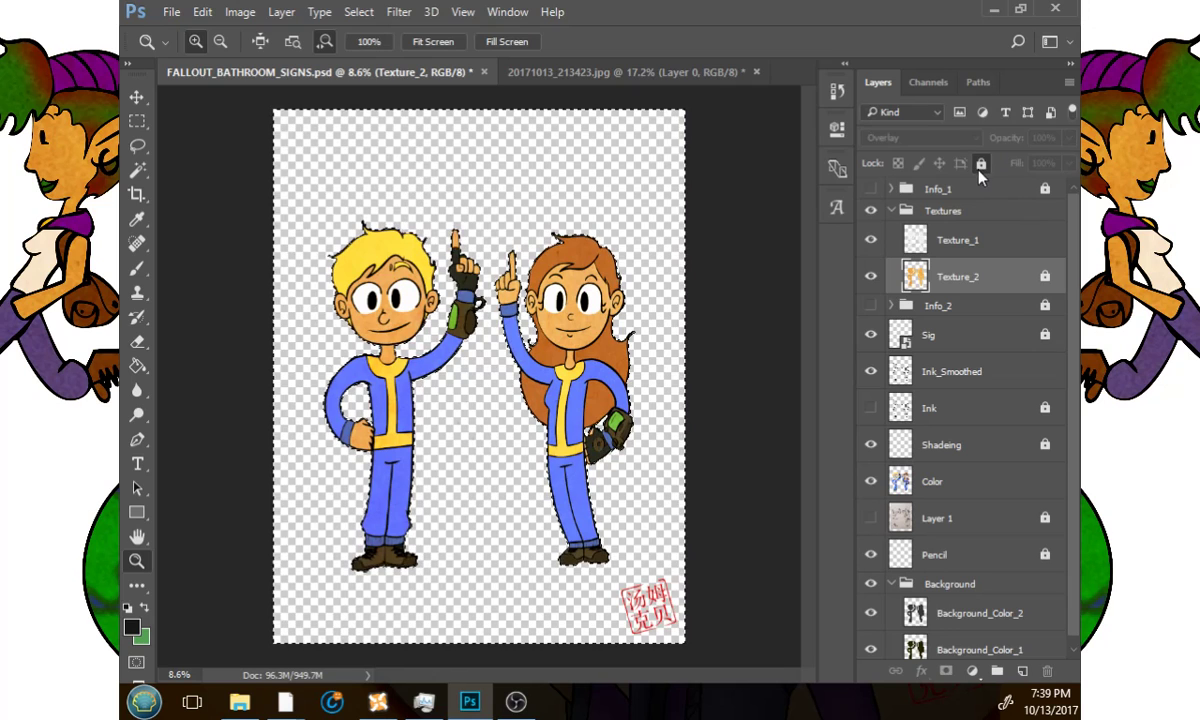
click(922, 208)
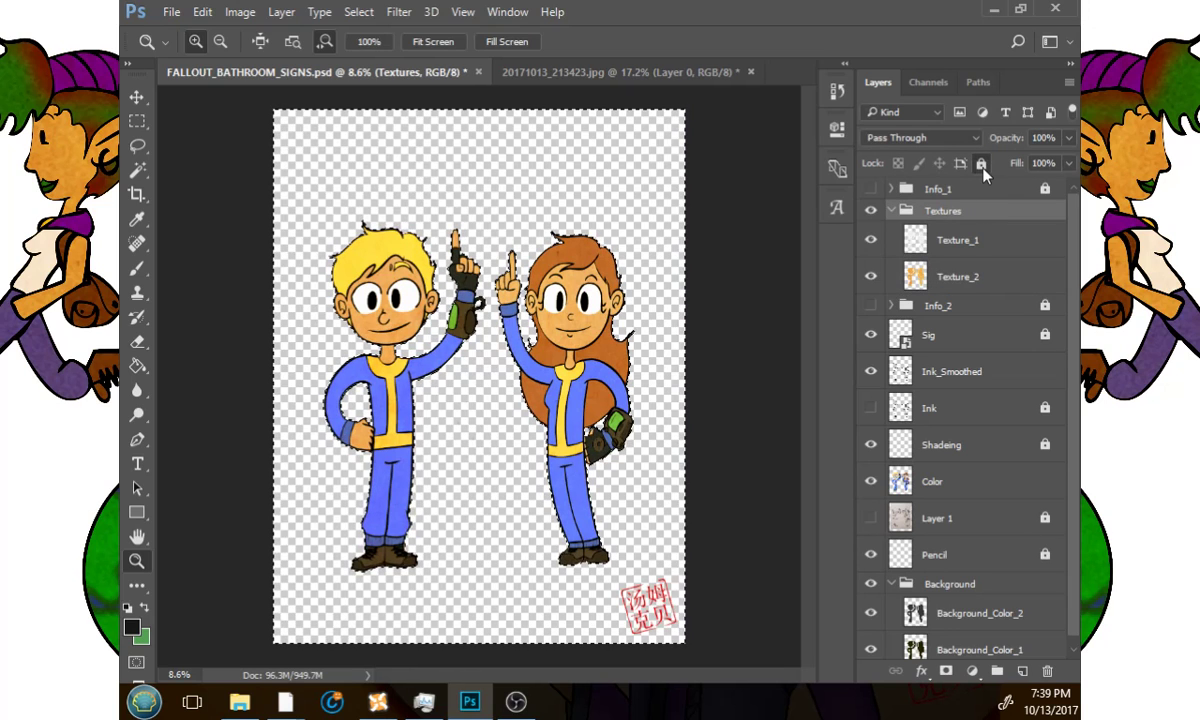
click(981, 164)
click(891, 210)
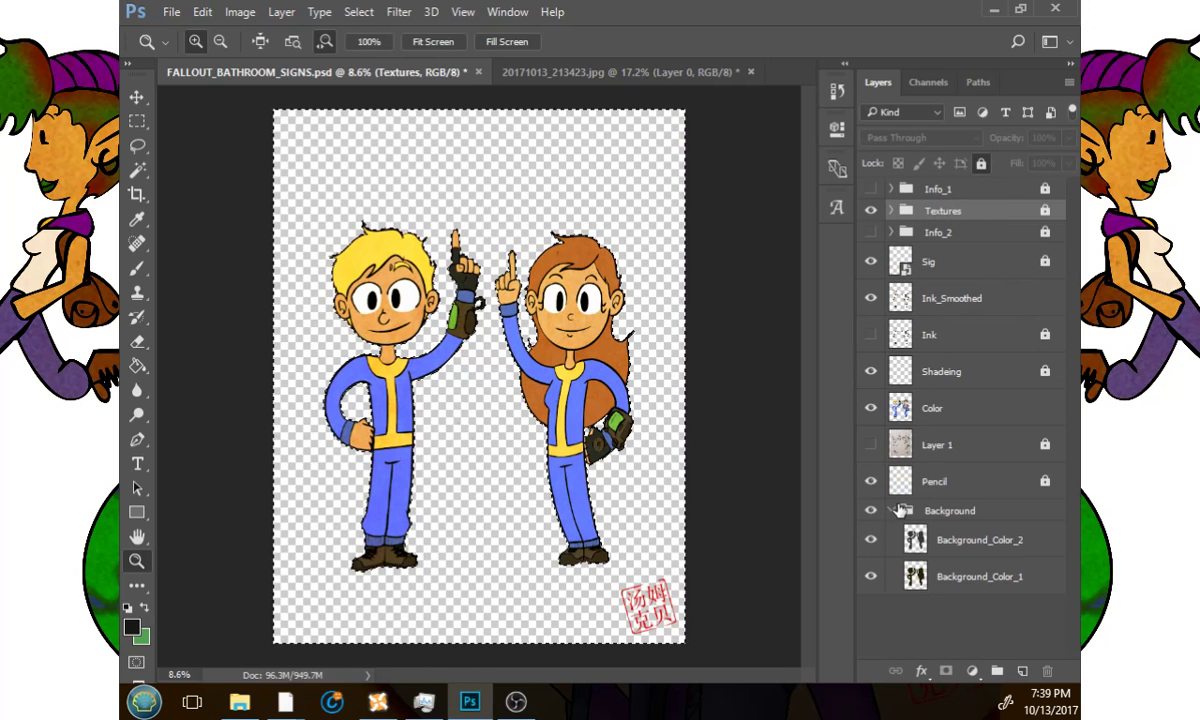
click(926, 508)
click(981, 164)
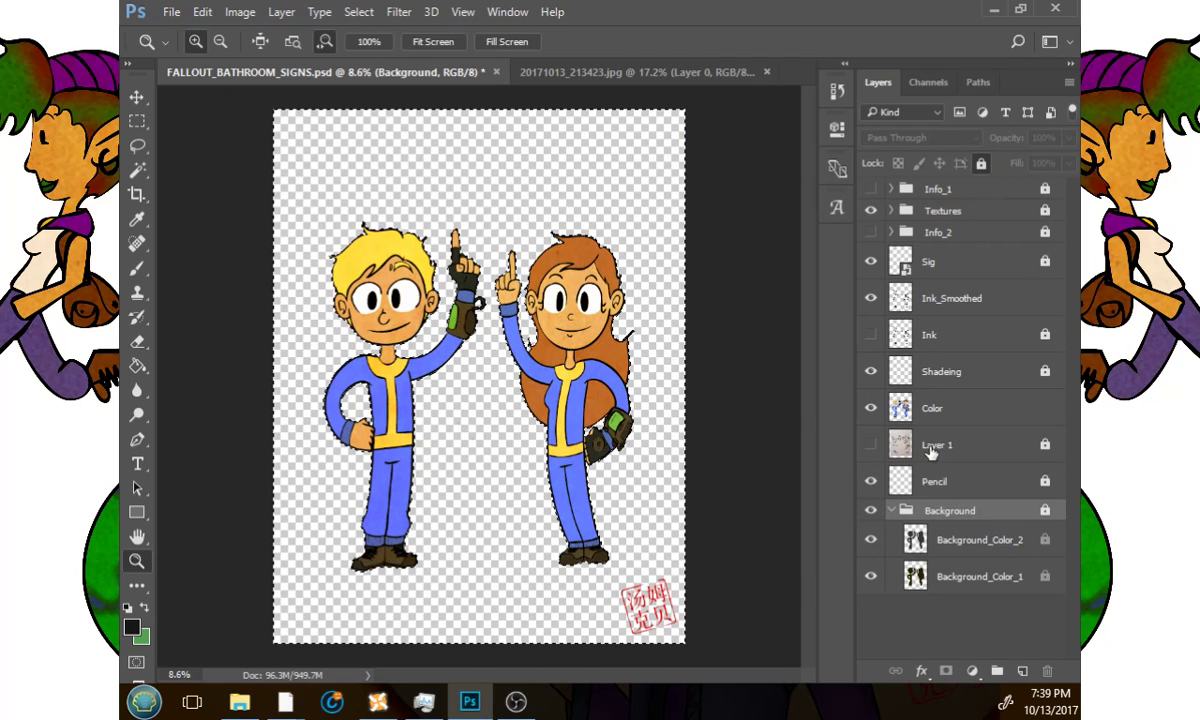
click(891, 510)
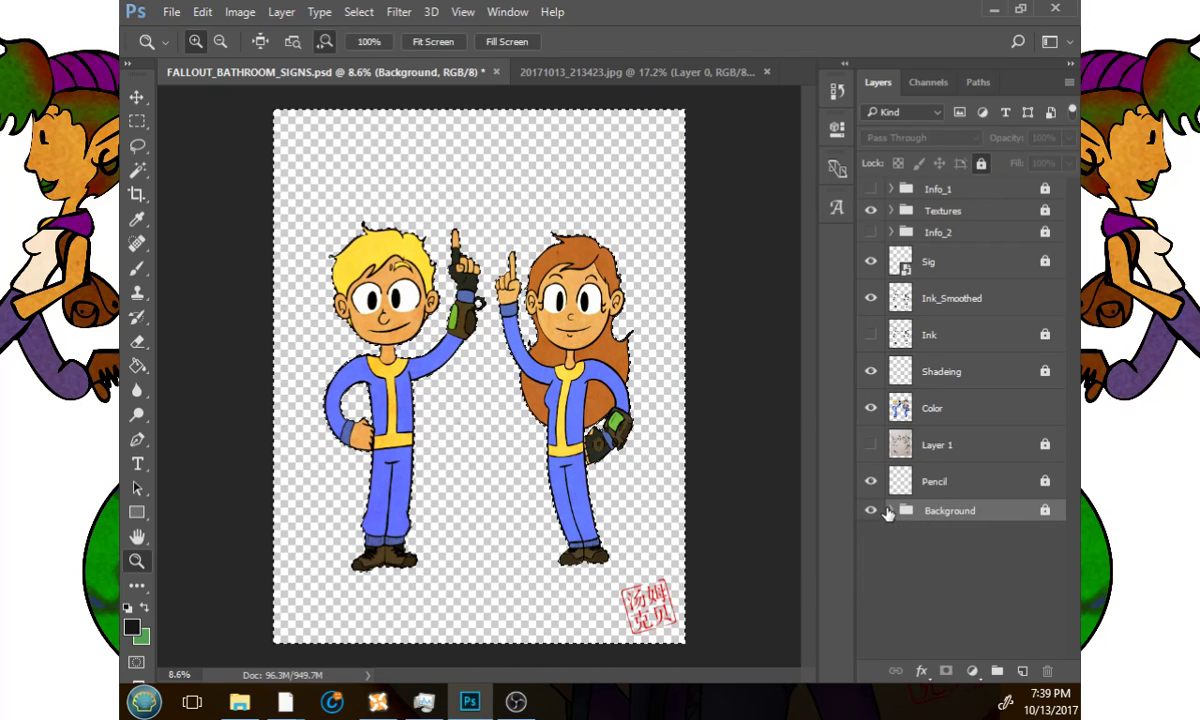
click(868, 583)
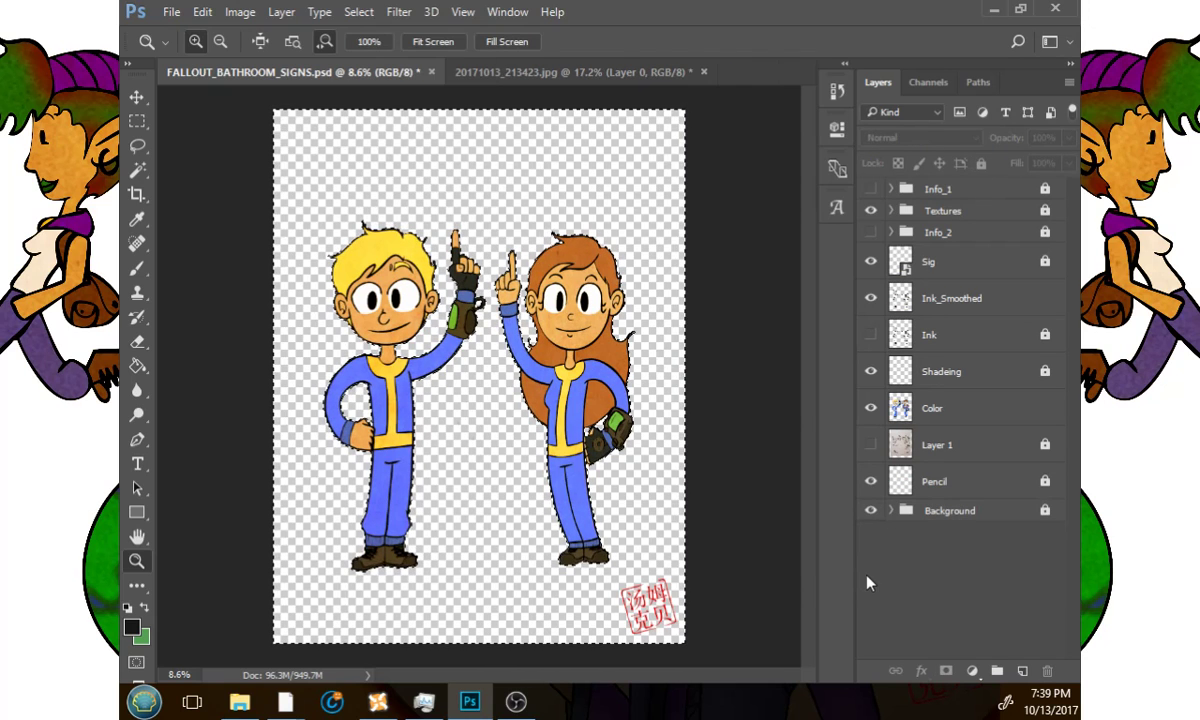
Clear the background selection and make the Color layer active.
click(137, 170)
click(238, 224)
click(632, 279)
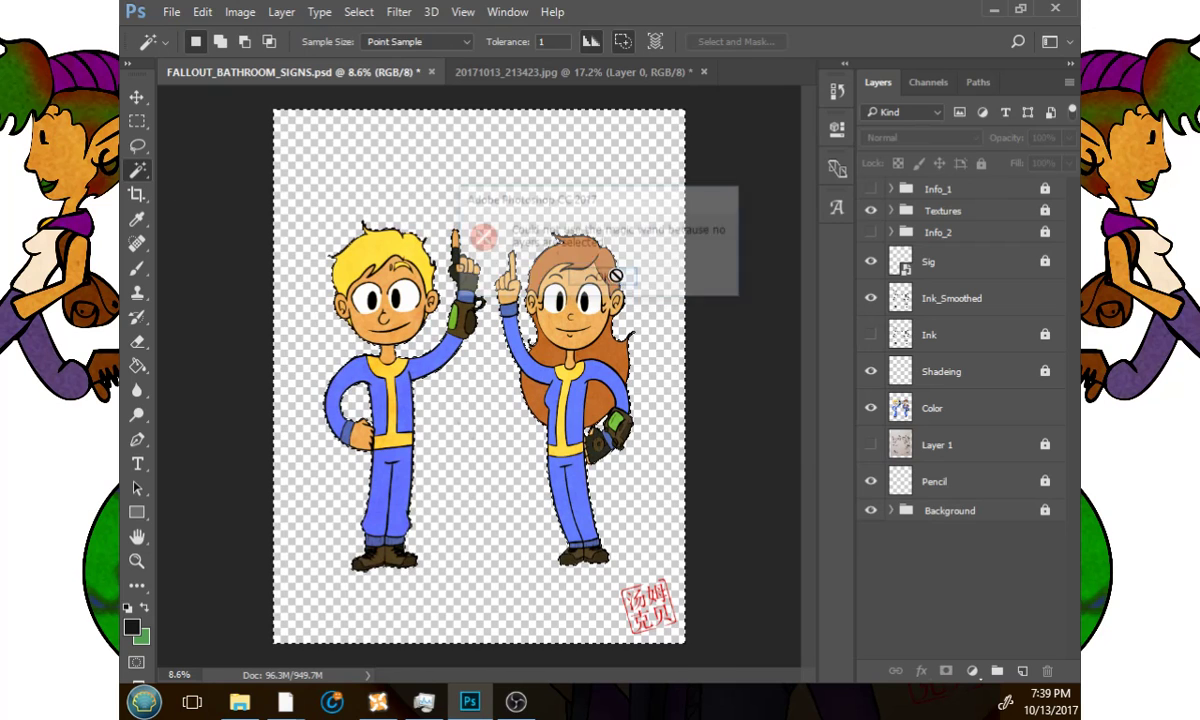
click(892, 400)
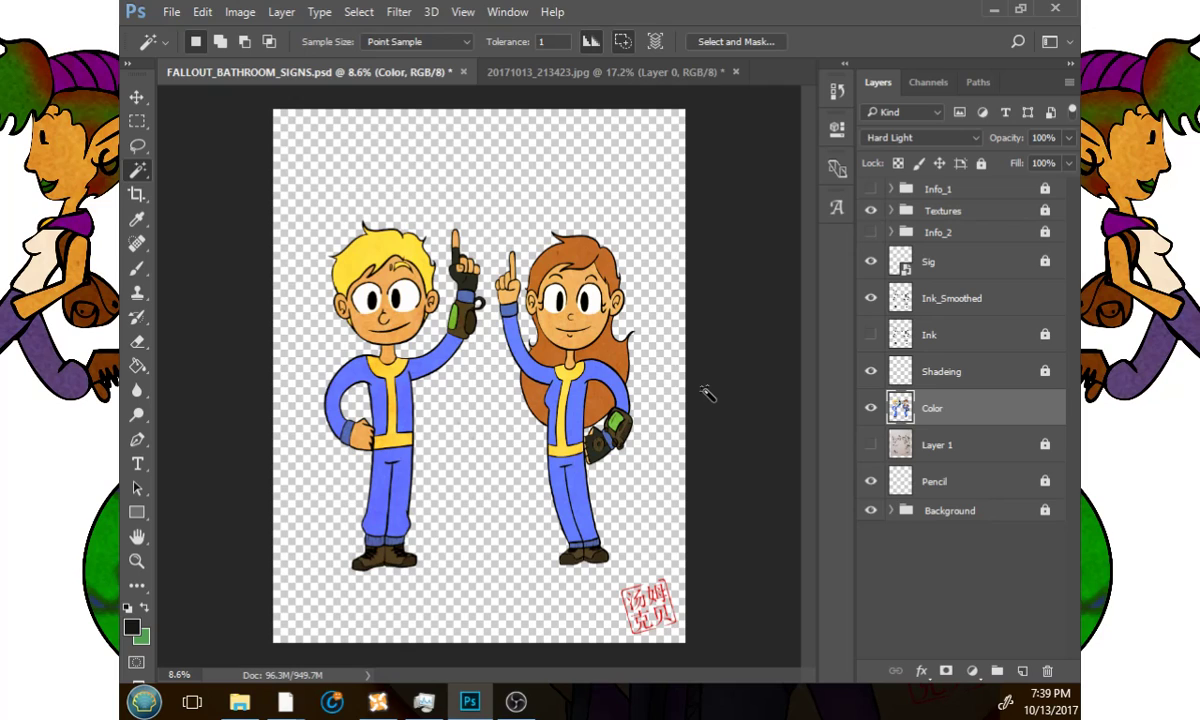
Crop the canvas tightly around the blond man, leaving out the woman and the red signature stamp.
click(137, 194)
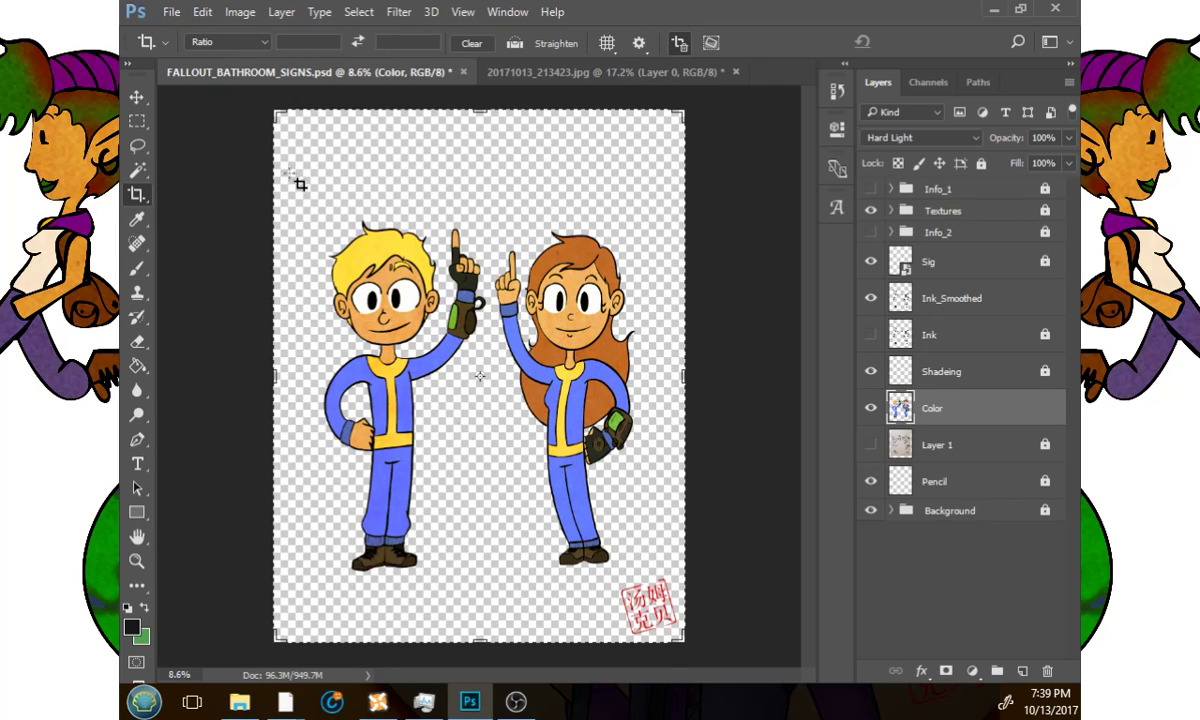
drag(262, 356, 292, 375)
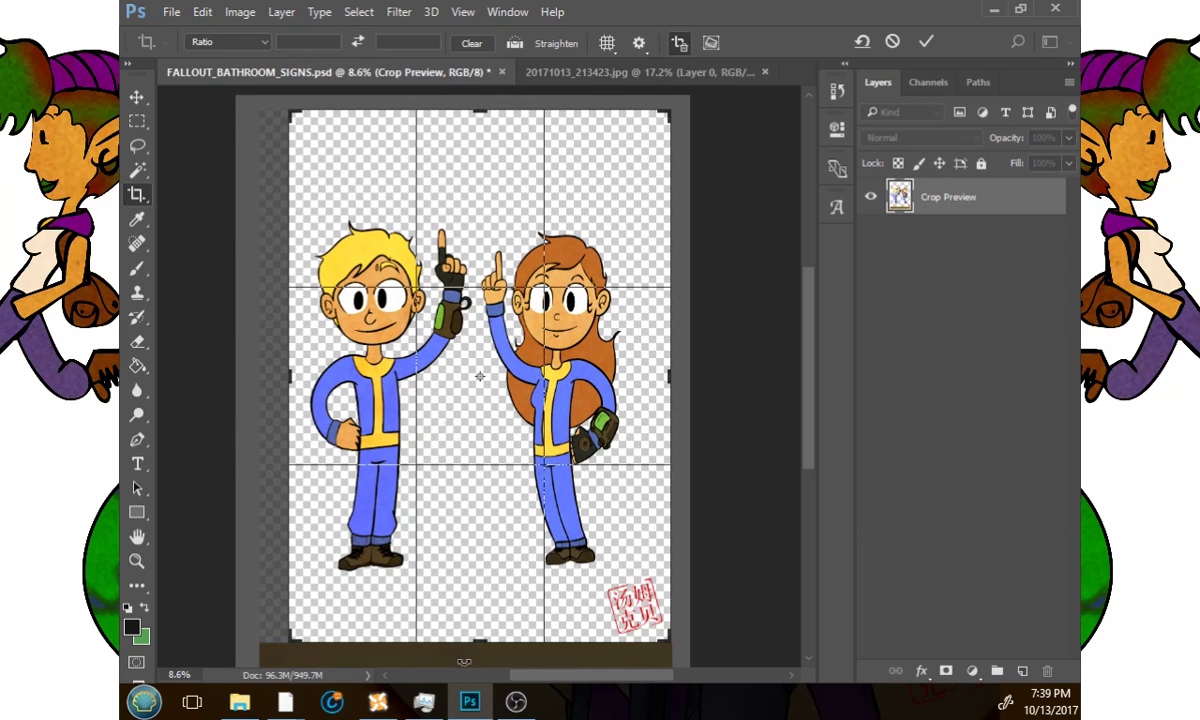
drag(484, 647, 491, 616)
drag(674, 377, 578, 385)
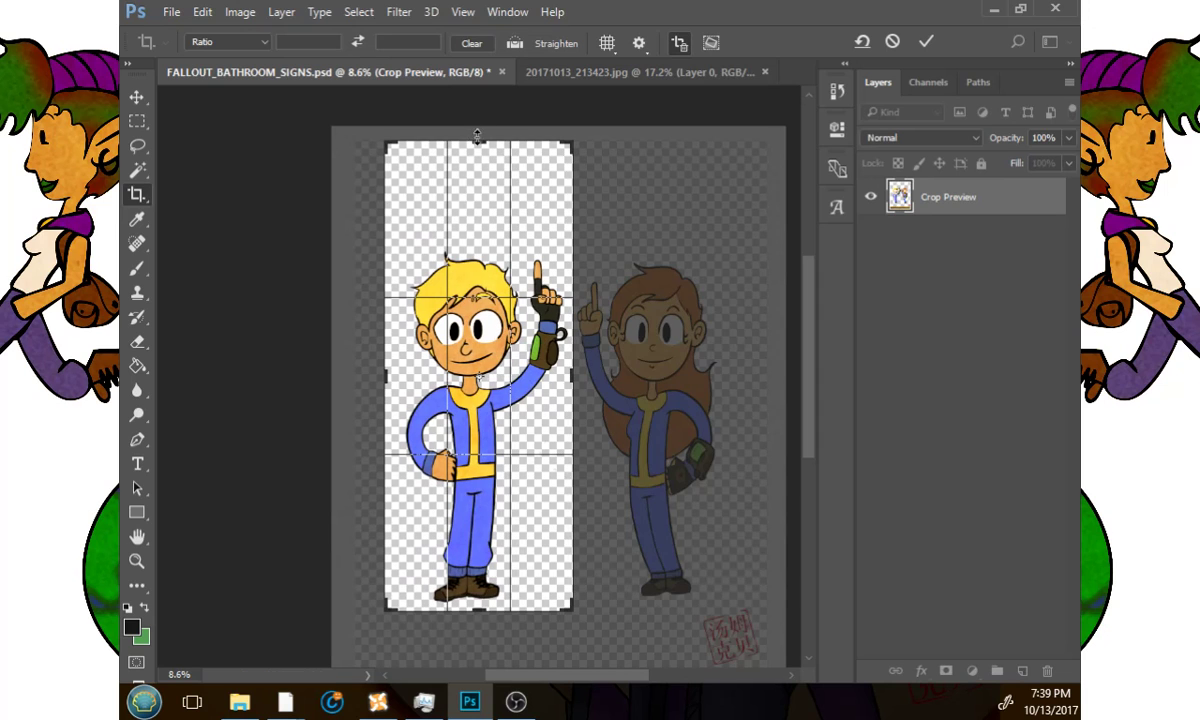
drag(446, 134, 477, 180)
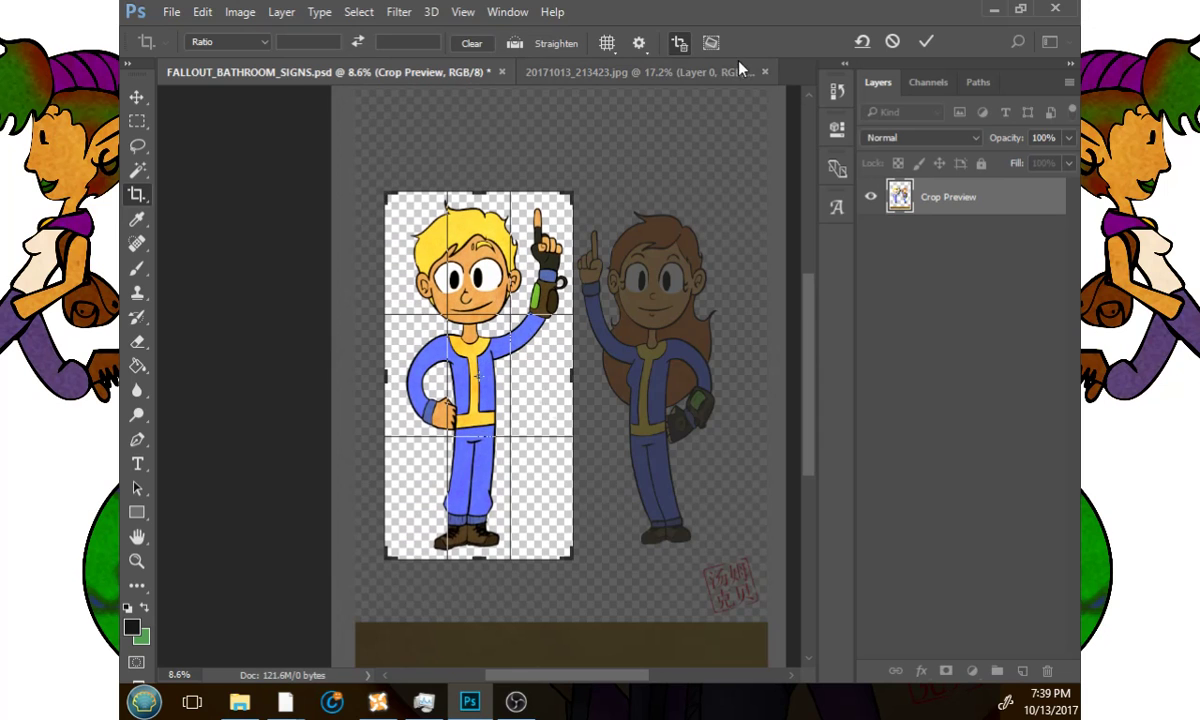
click(927, 42)
Open Save for Web for the cropped man and examine the outline edges in the transparent PNG-24 preview.
click(170, 12)
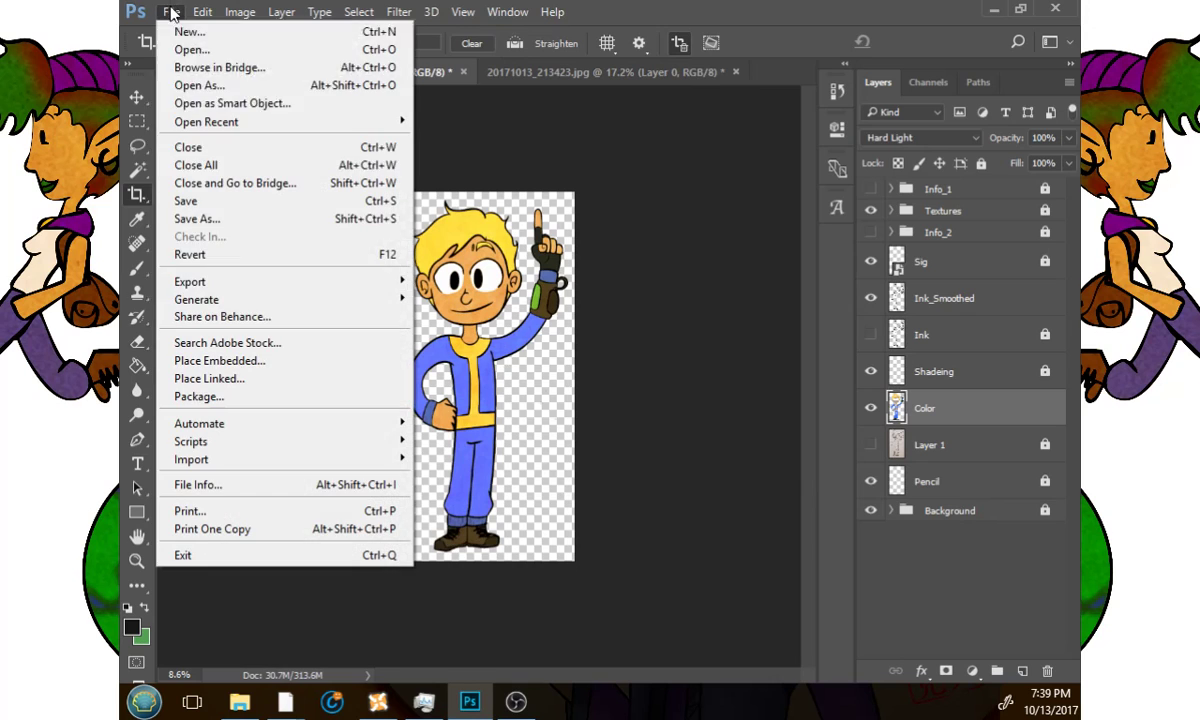
mouse_move(268, 283)
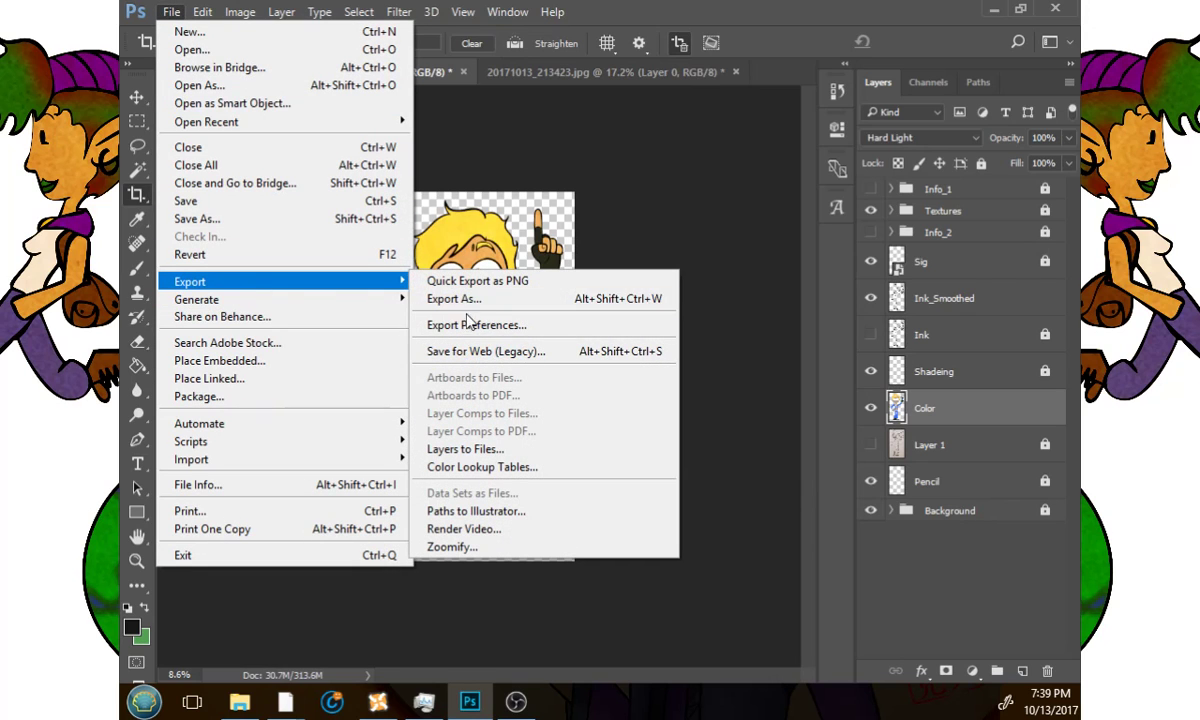
click(511, 352)
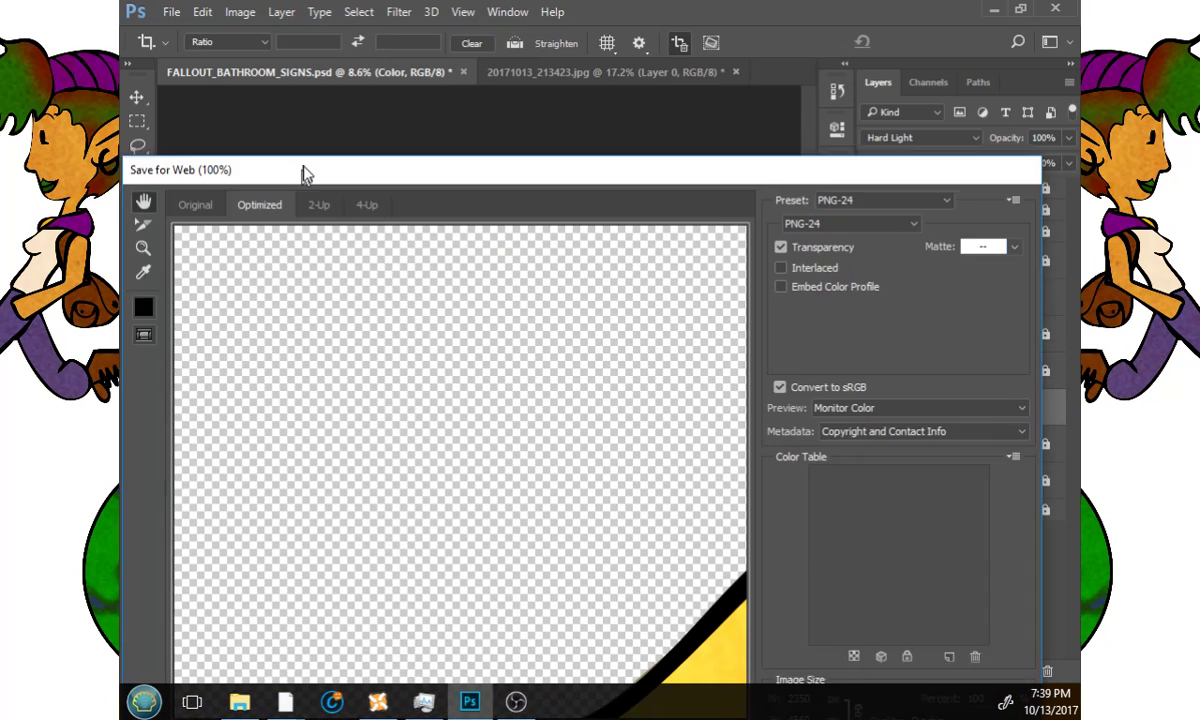
drag(302, 171, 308, 120)
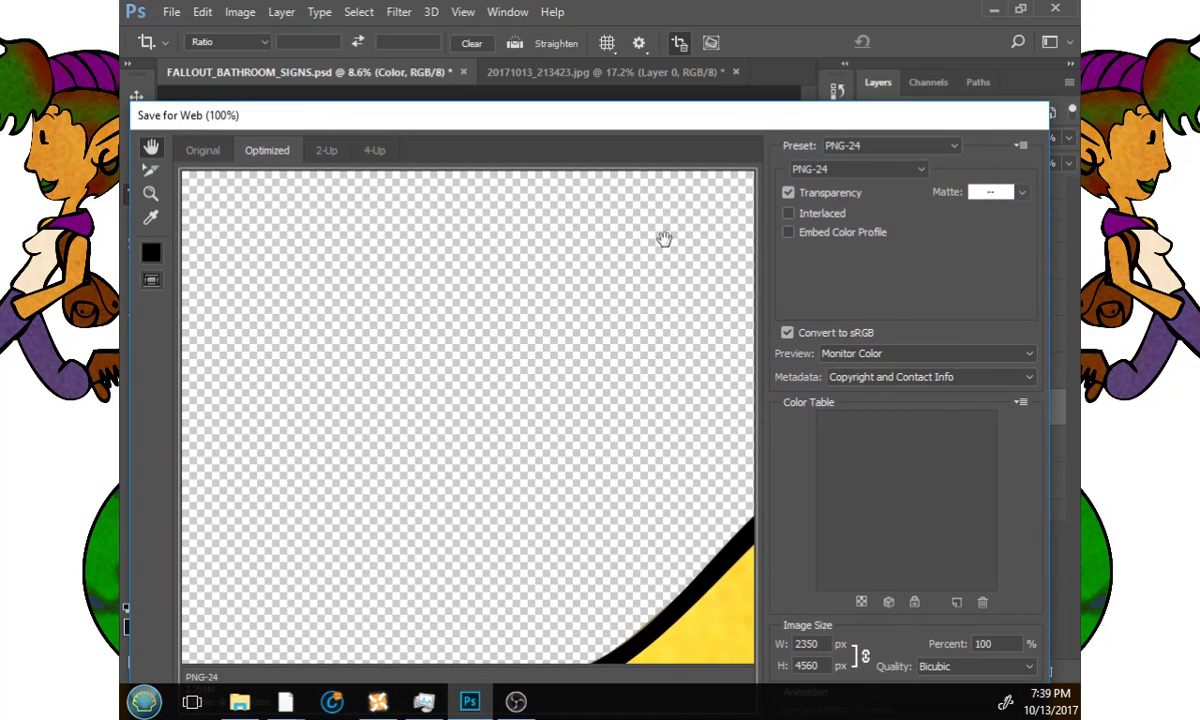
scroll(703, 353, down, 2)
scroll(703, 353, down, 6)
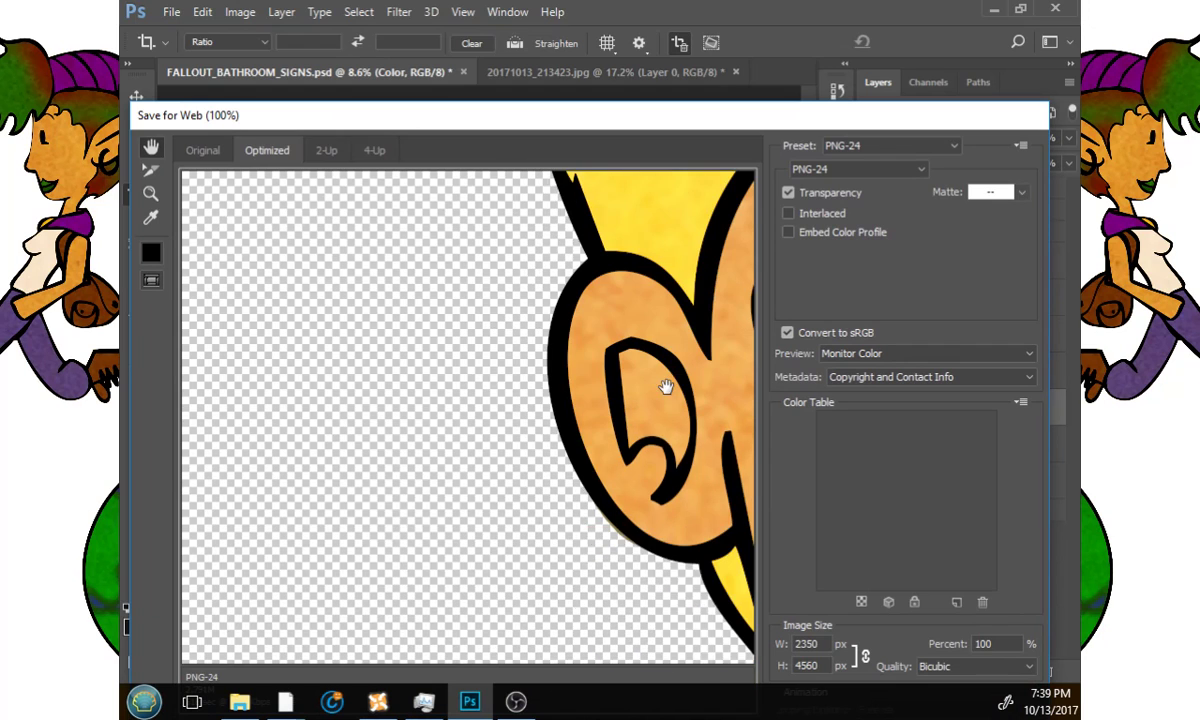
scroll(537, 453, down, 8)
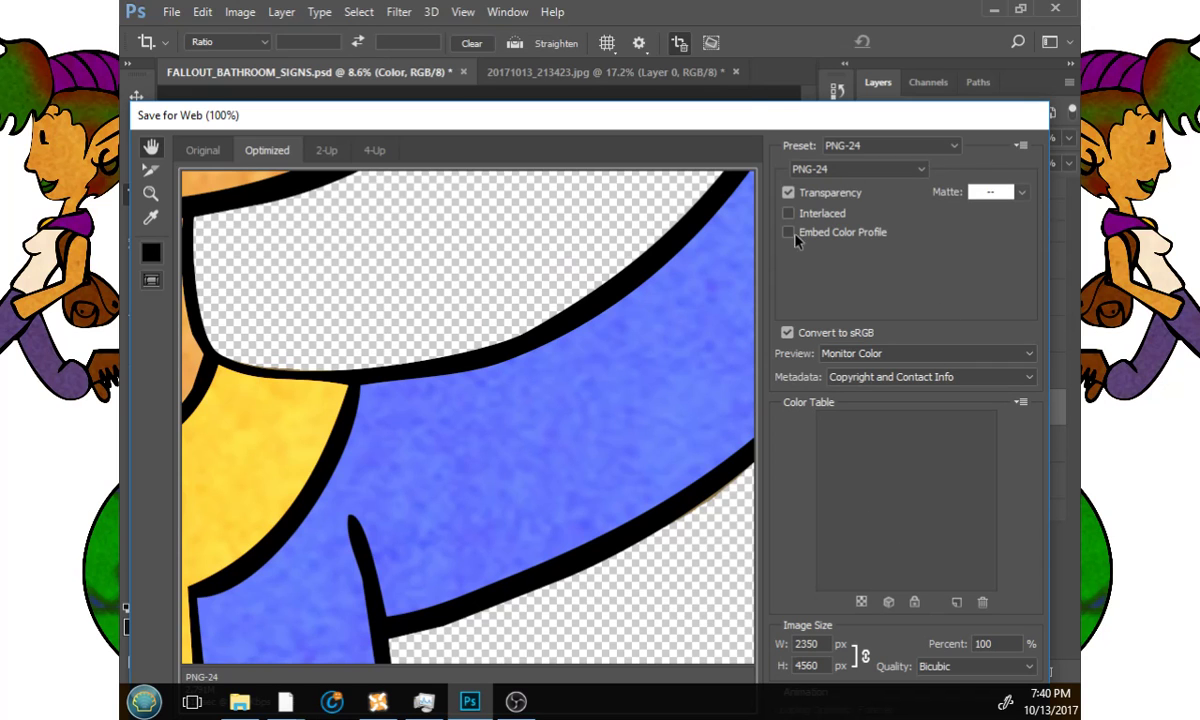
drag(750, 118, 768, 17)
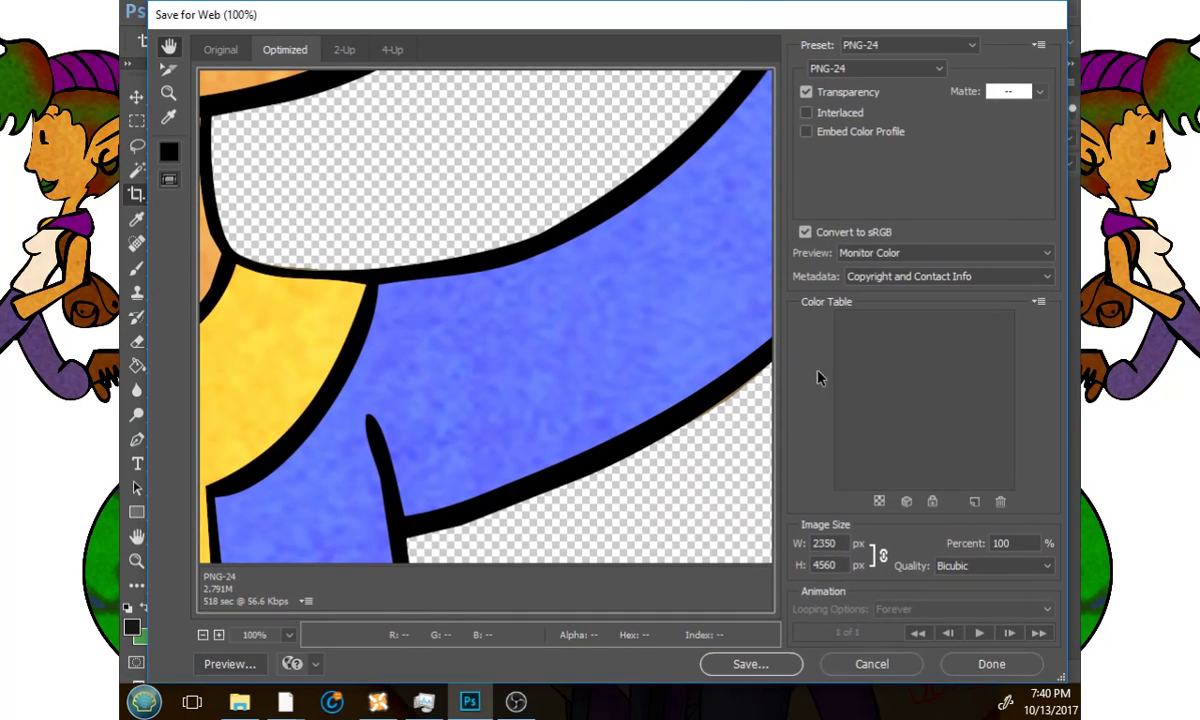
Save the optimized image in the Drawings folder as FALLOUT_BATHROOM_SIGNS_Boy.
click(763, 665)
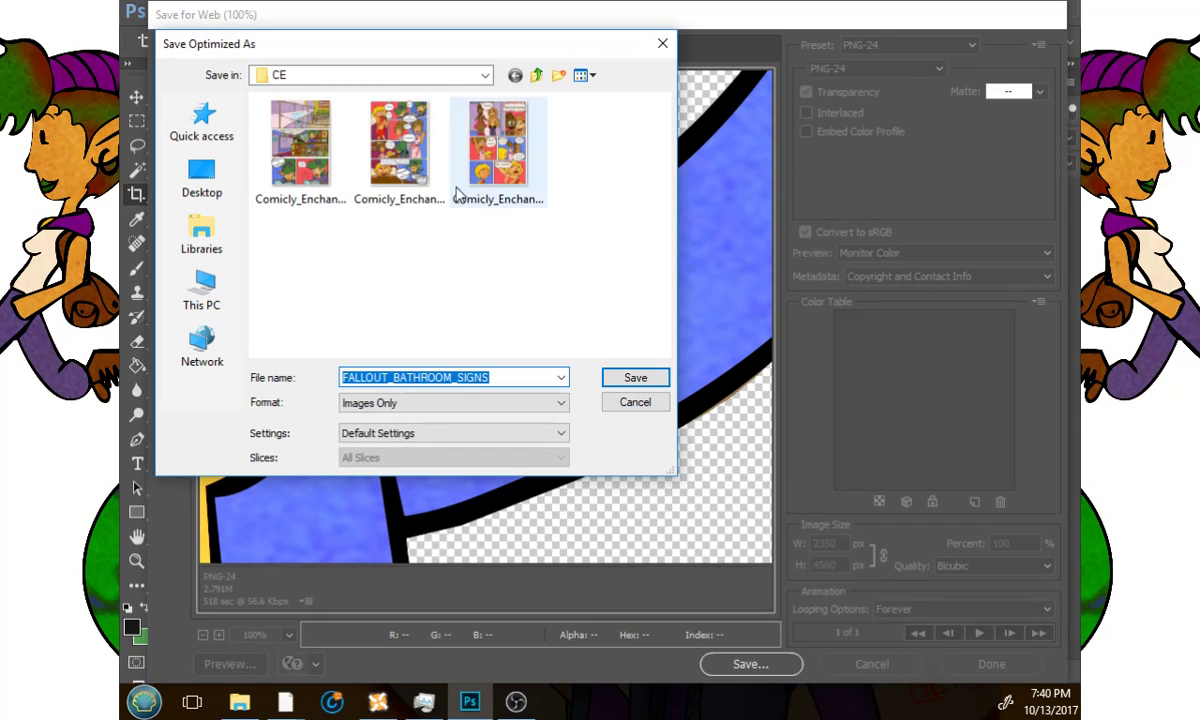
click(536, 75)
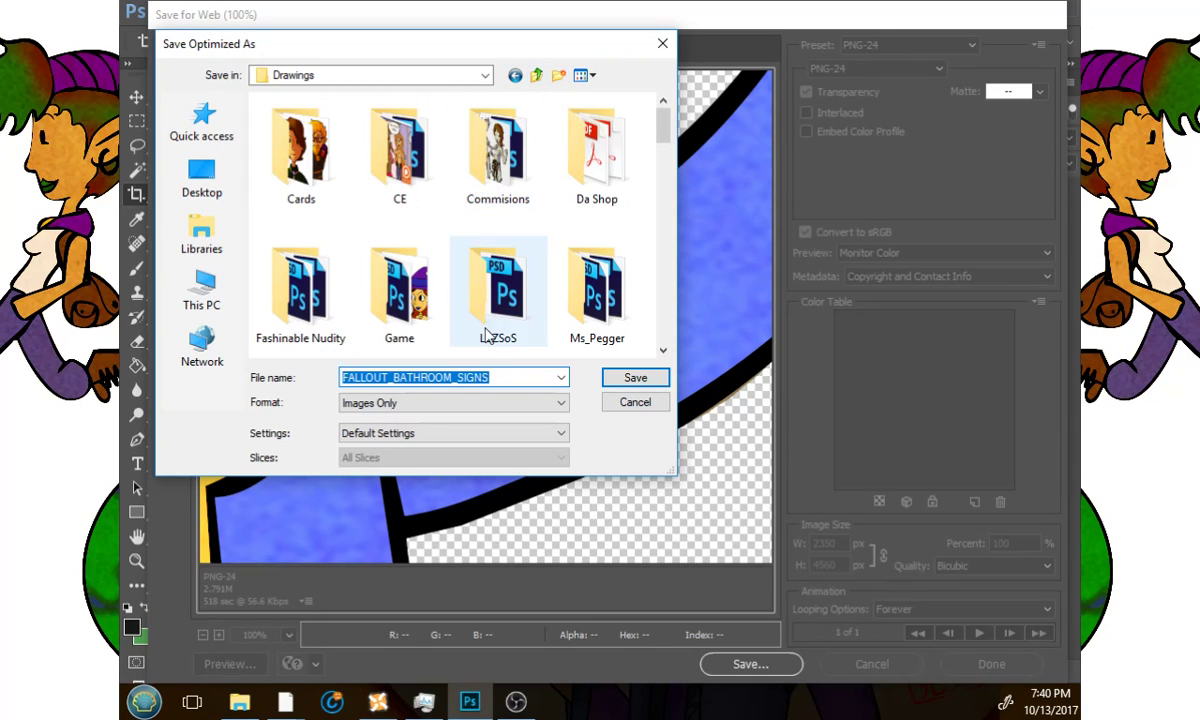
click(505, 376)
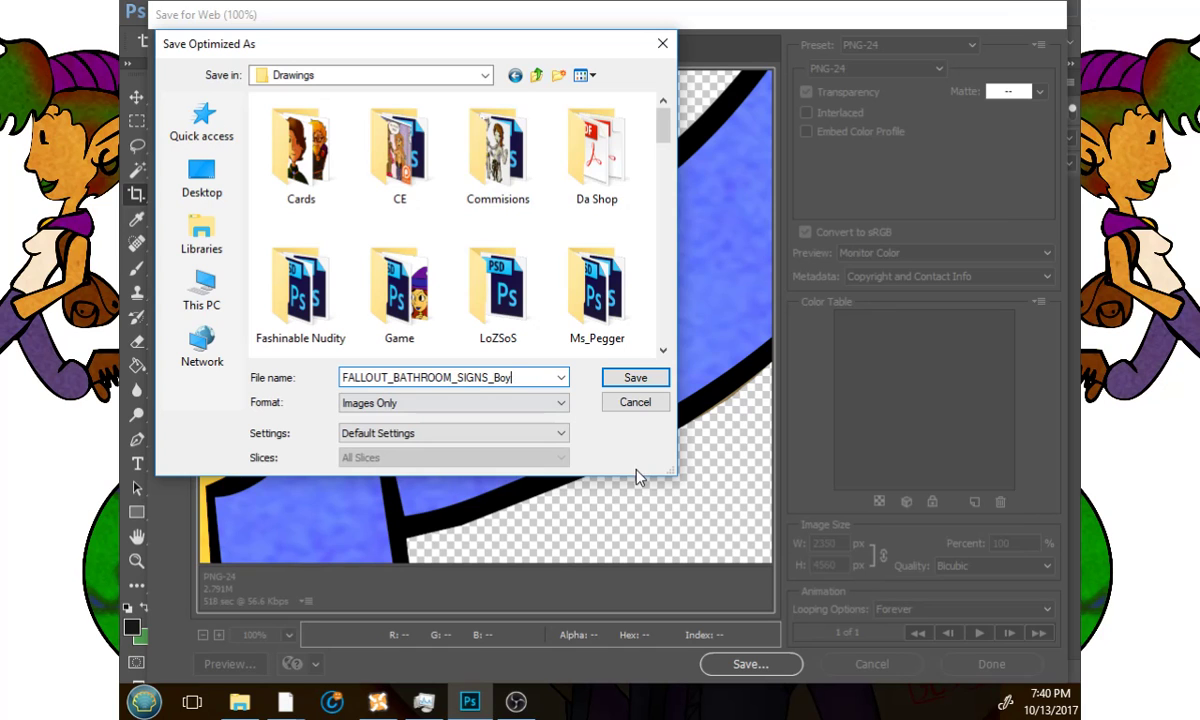
click(634, 378)
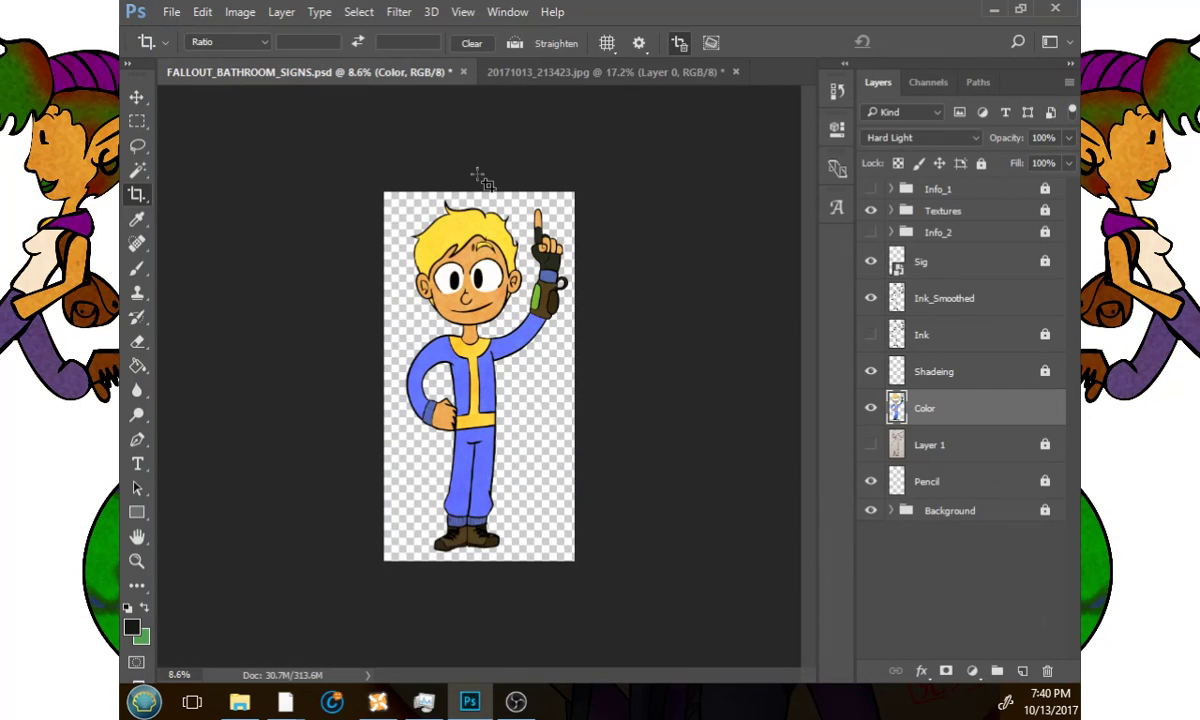
Undo the crop around the blond man and crop the canvas tightly around the red-haired woman, leaving out the signature stamp.
key(ctrl)
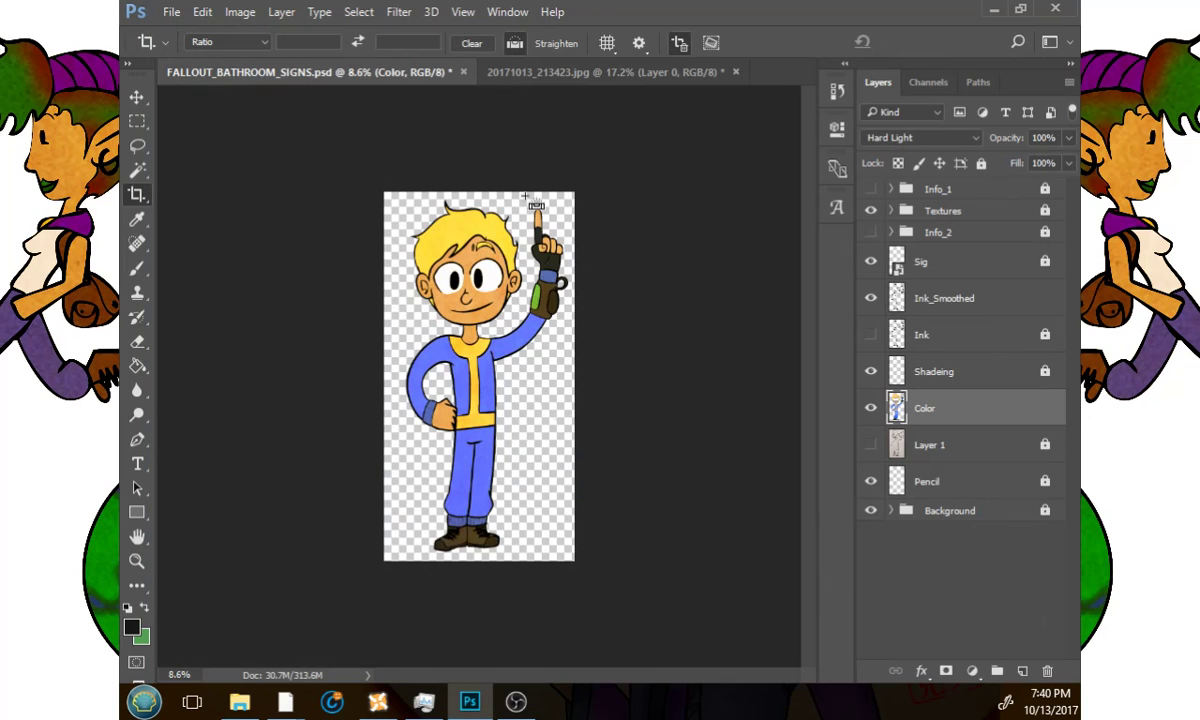
click(636, 226)
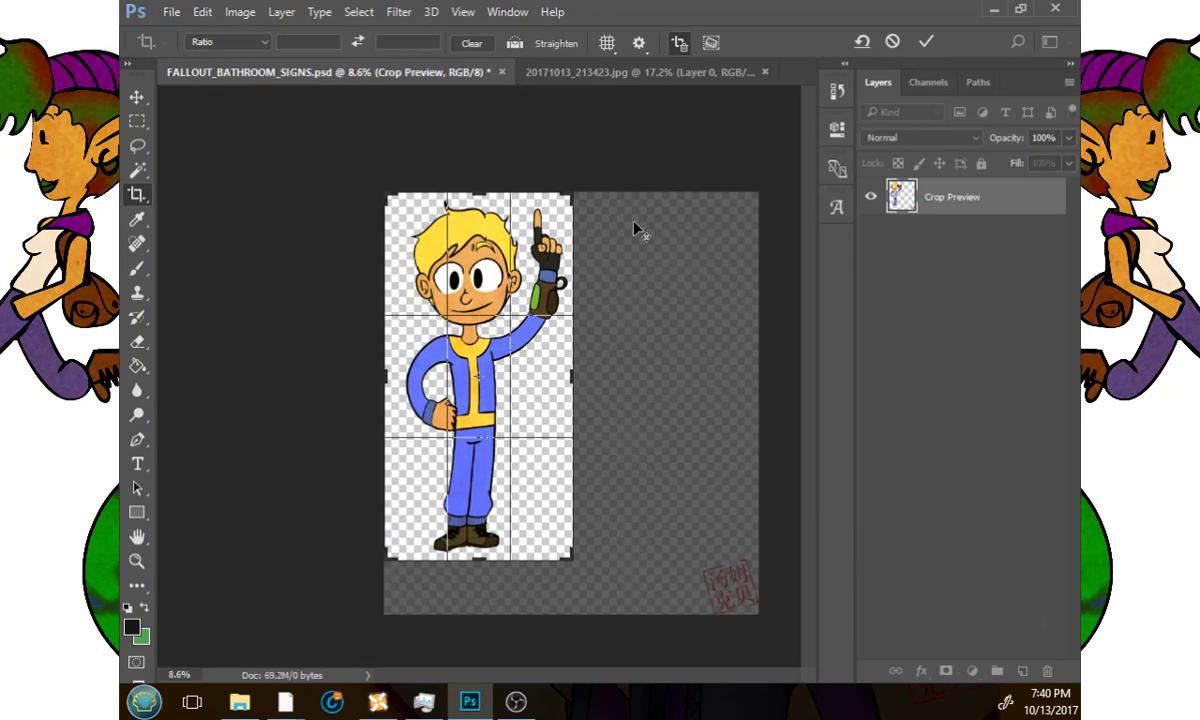
click(892, 41)
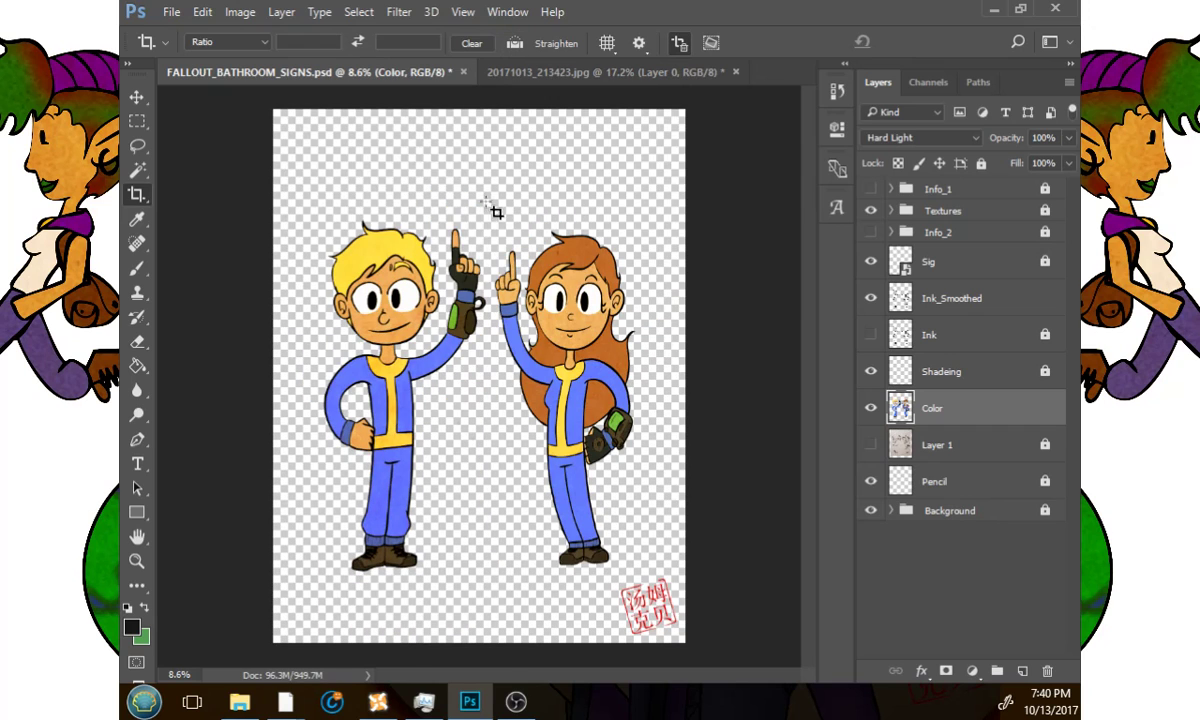
drag(480, 201, 670, 571)
drag(399, 385, 403, 385)
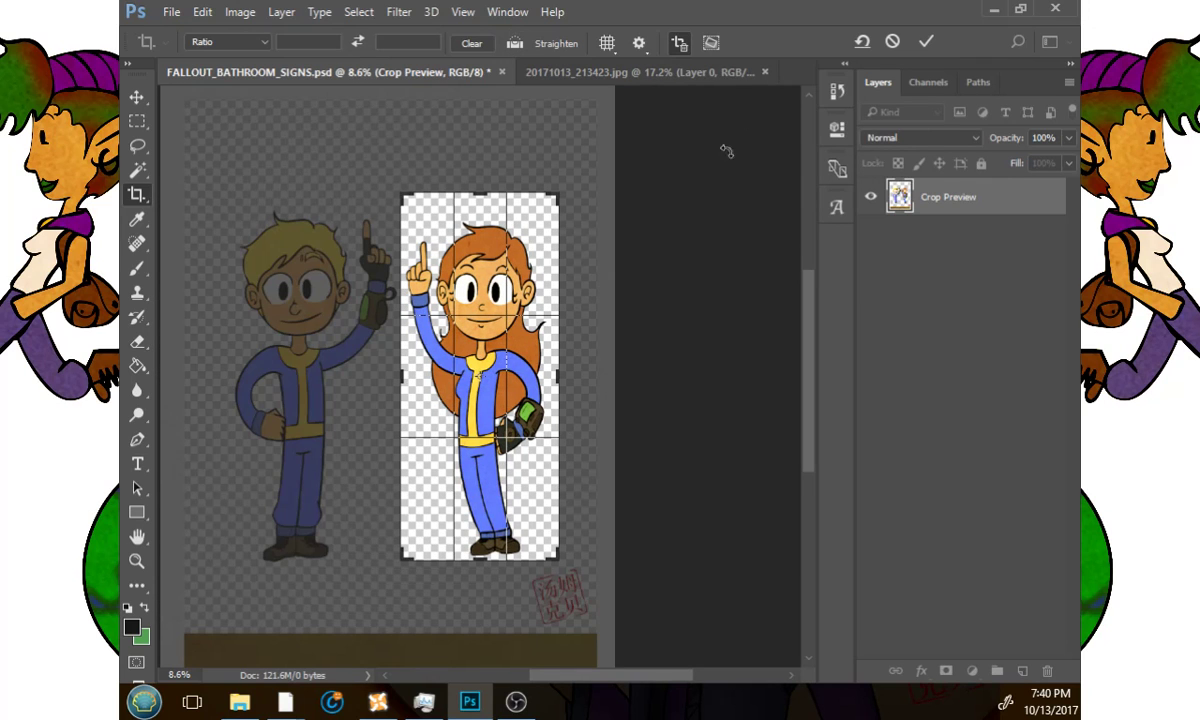
key(Return)
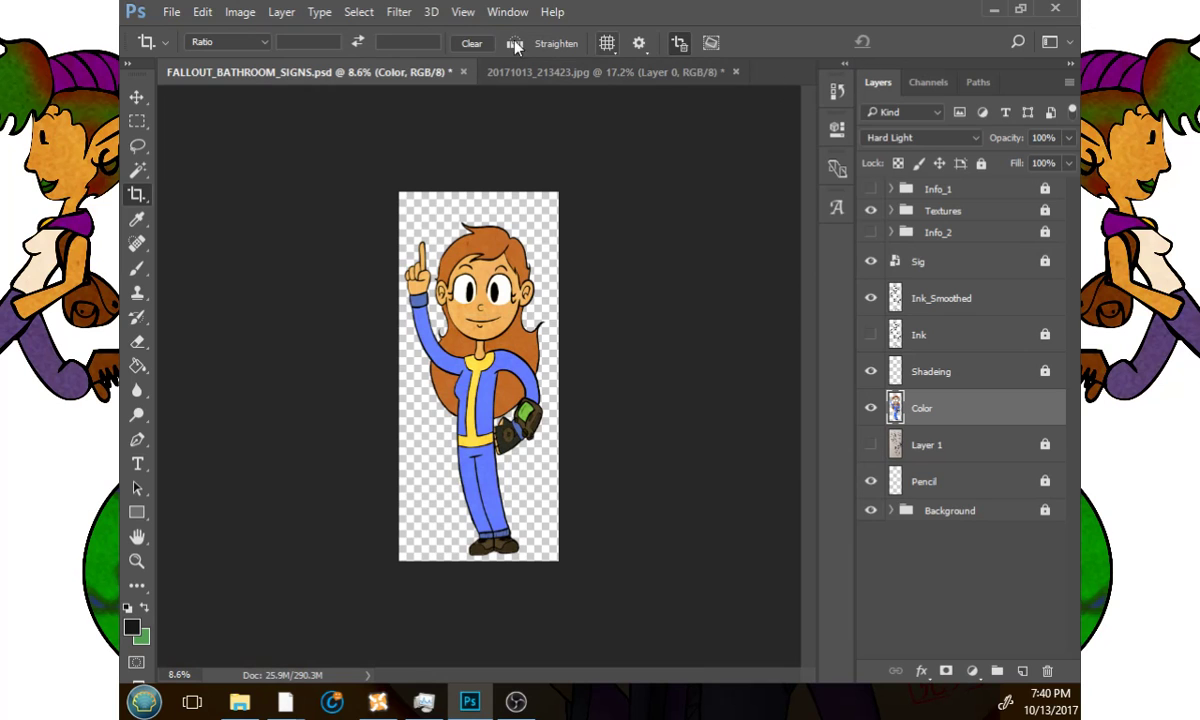
Open Save for Web for the cropped woman and examine her hair and face outlines in the transparent PNG-24 preview.
click(171, 12)
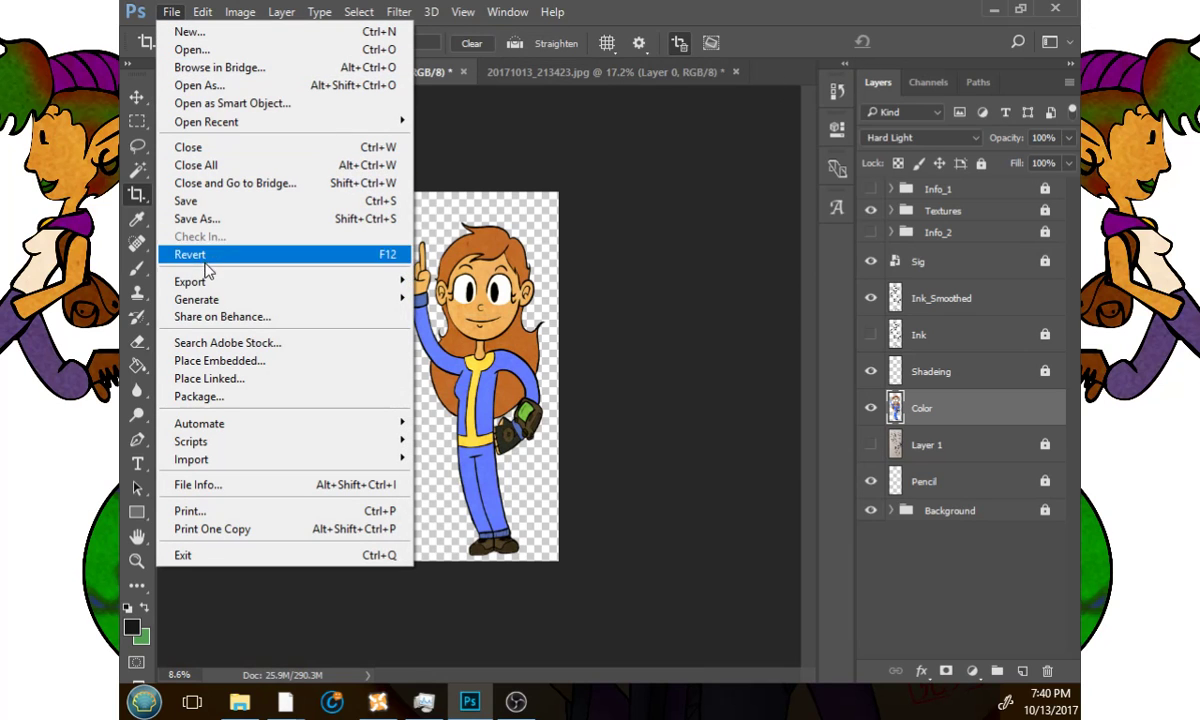
mouse_move(215, 283)
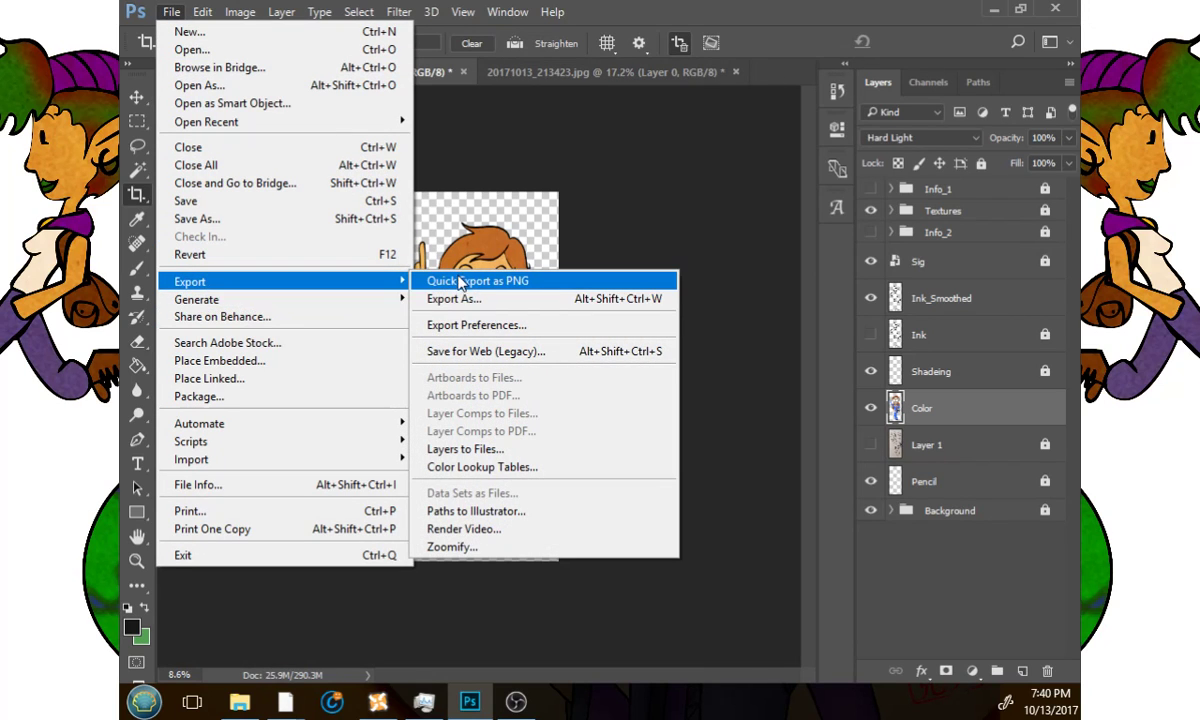
click(510, 352)
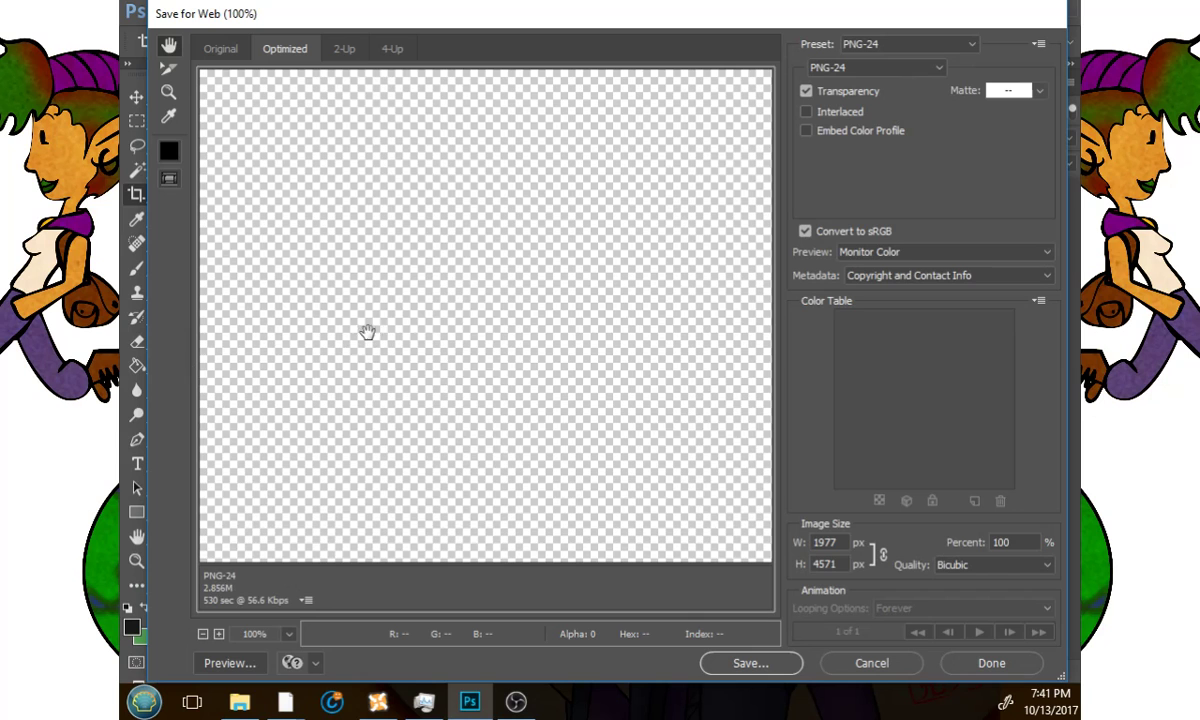
drag(525, 330, 237, 100)
drag(615, 409, 410, 92)
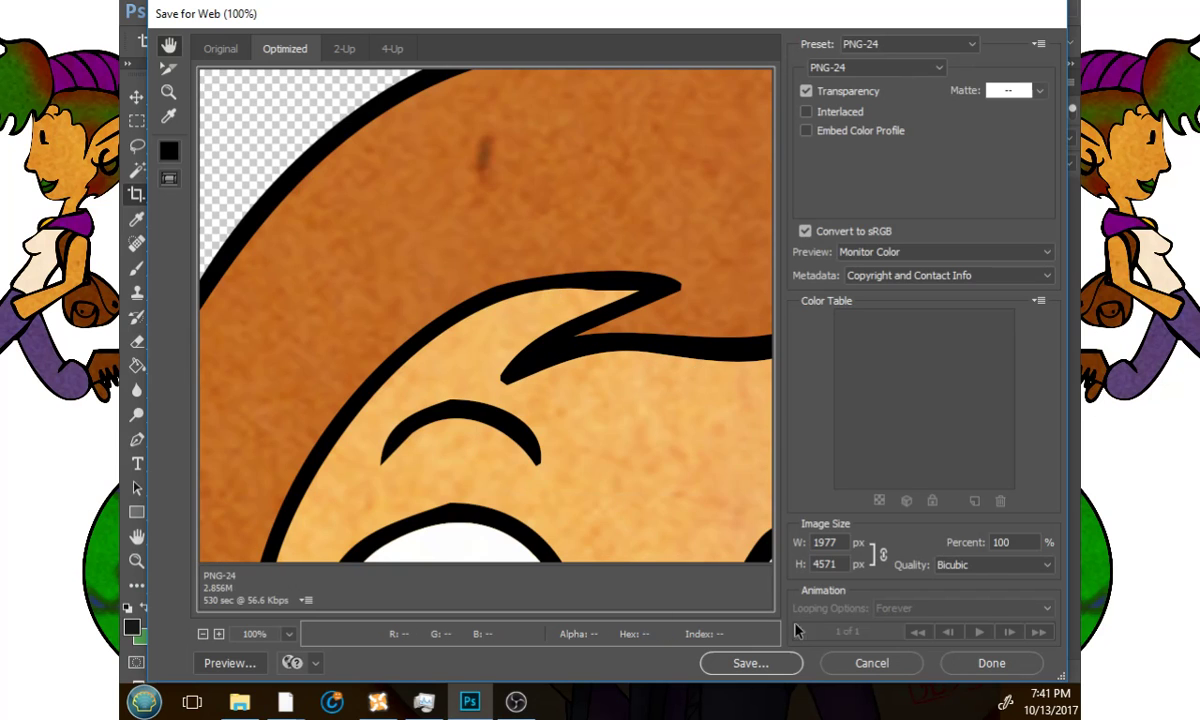
Save the optimized image in the Drawings folder as FALLOUT_BATHROOM_SIGNS_Girl.
click(778, 663)
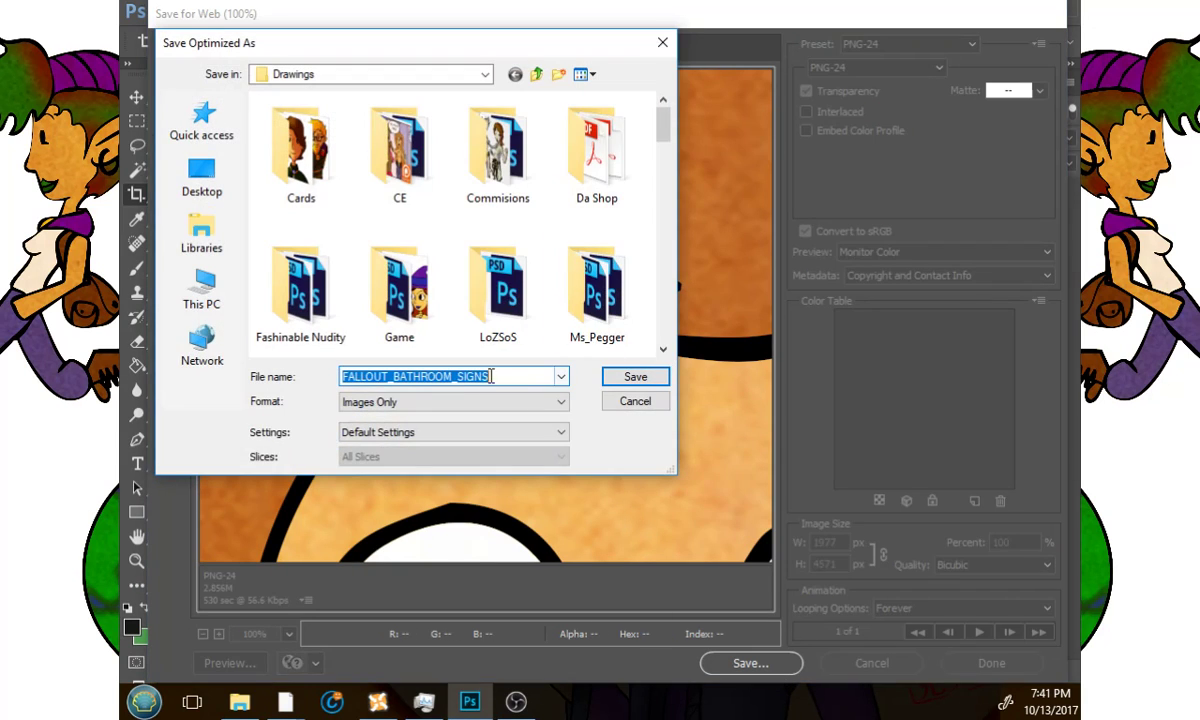
click(509, 377)
text(_Girl)
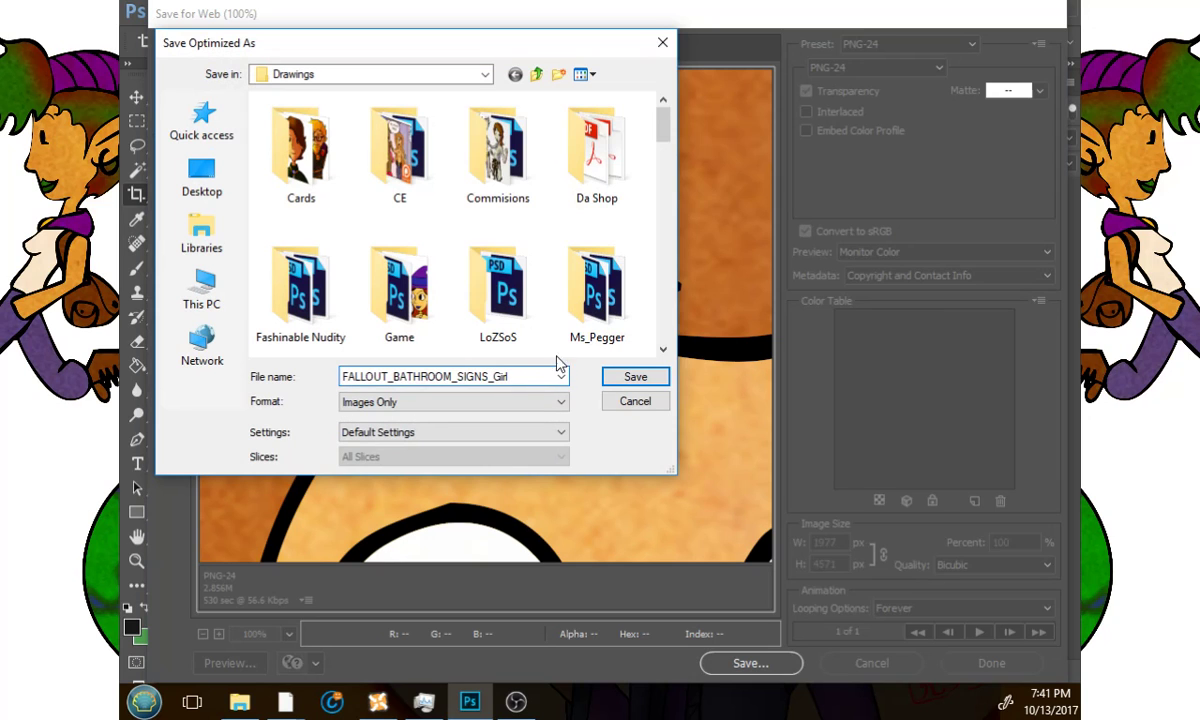
click(664, 377)
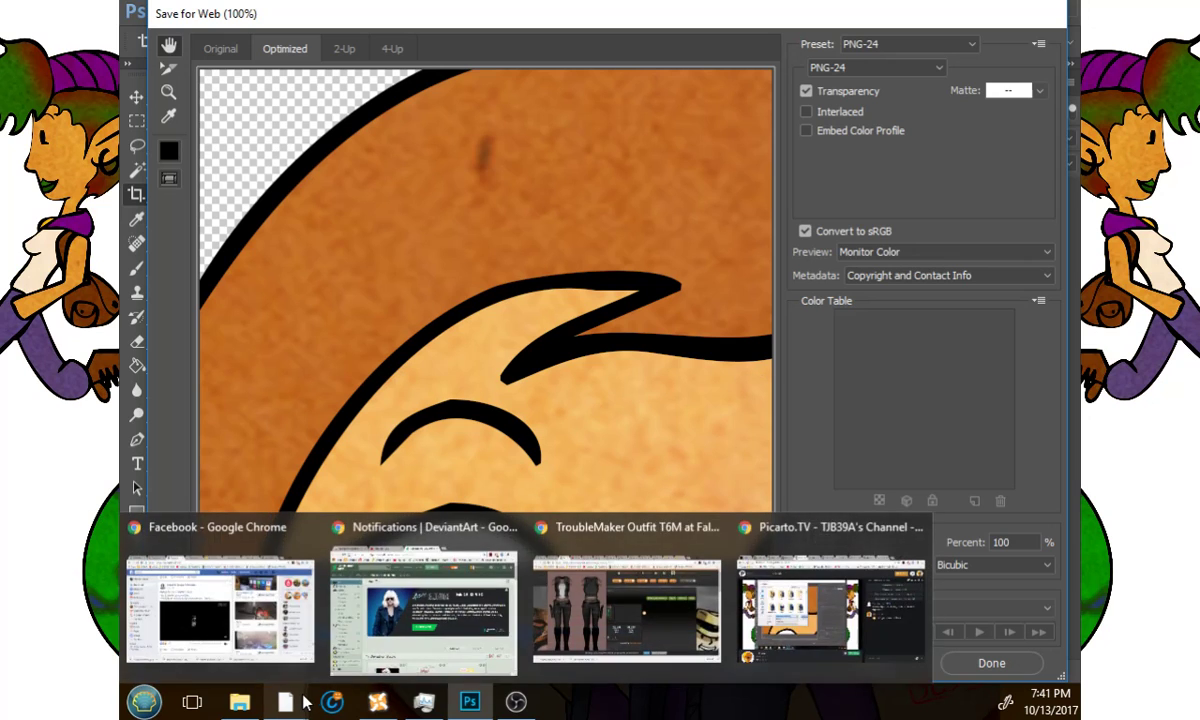
Open the ST Doddle.psd template and decline creating a new library from it.
mouse_move(280, 706)
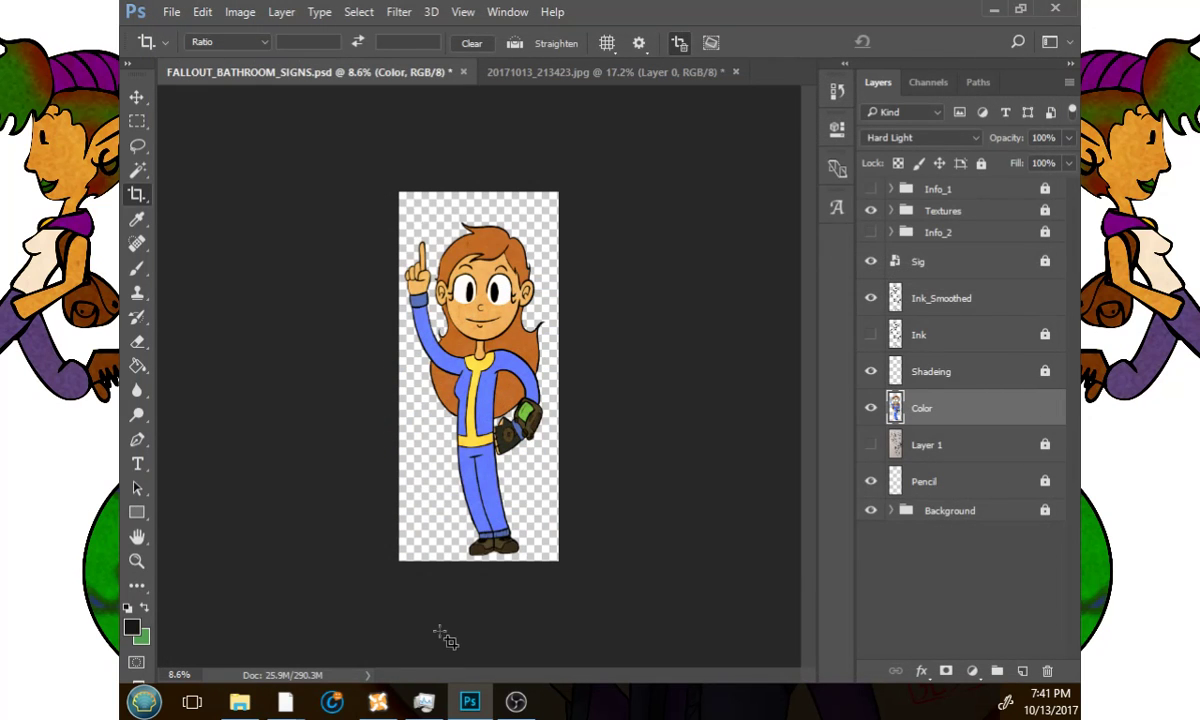
mouse_move(242, 705)
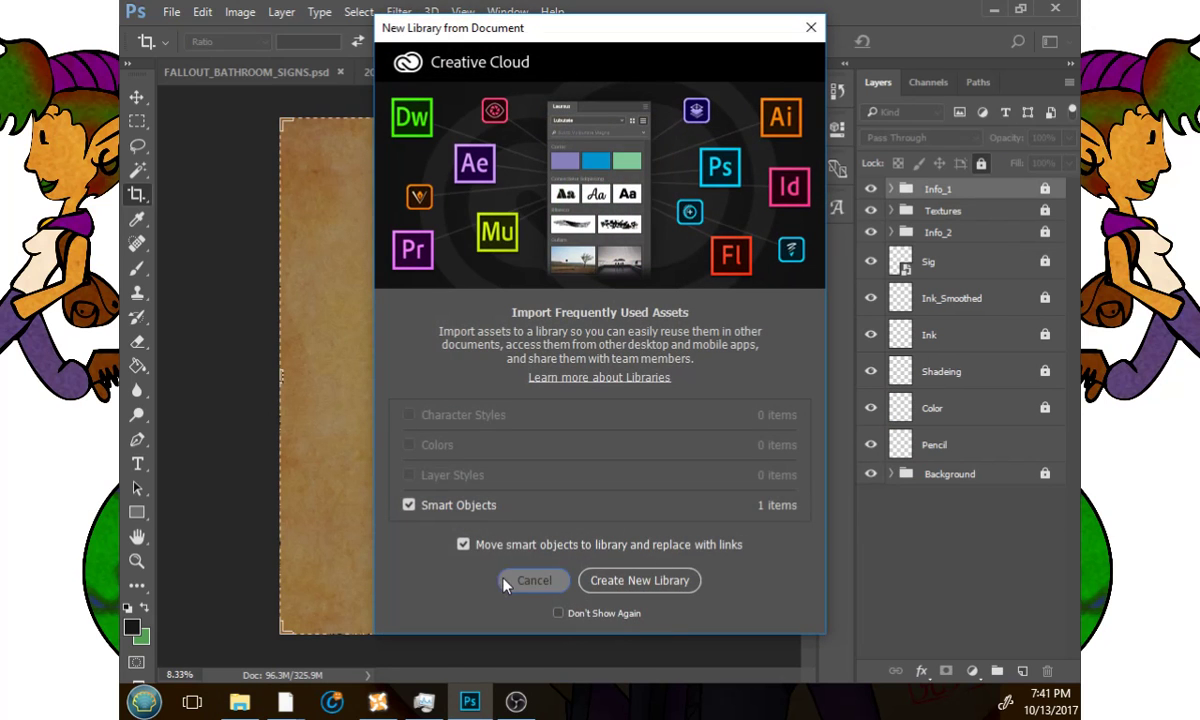
click(503, 584)
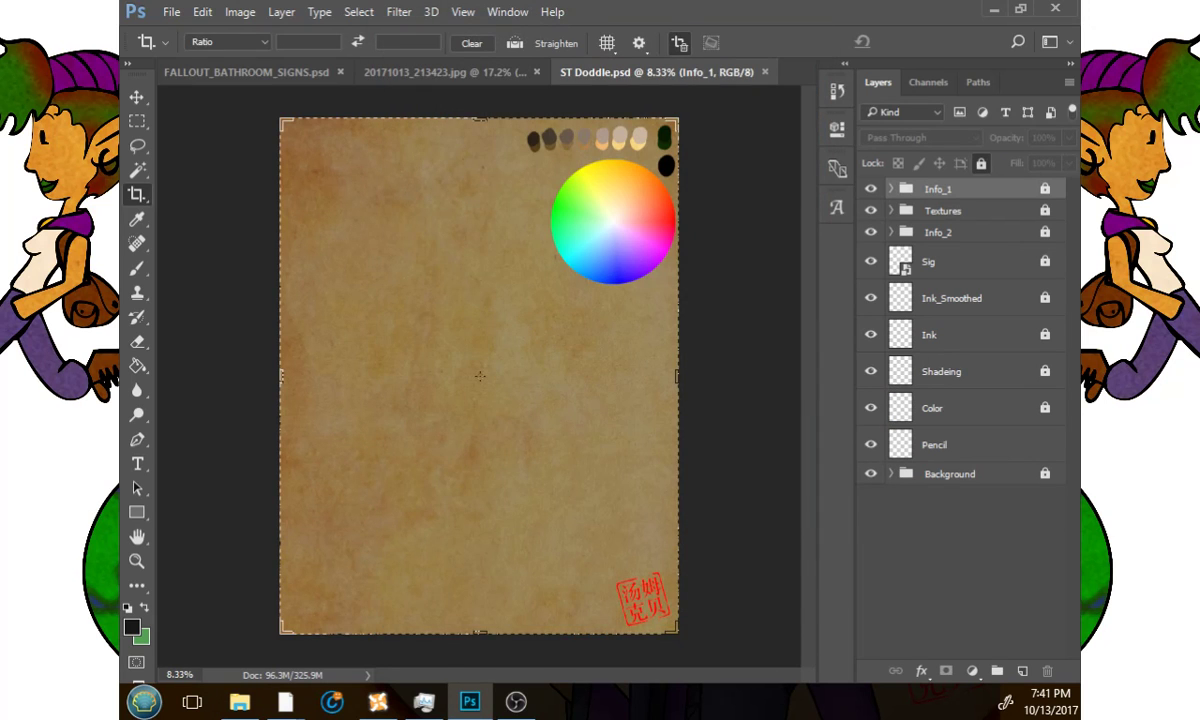
Return to FALLOUT_BATHROOM_SIGNS.psd and undo the crop around the woman to restore the full canvas with both characters.
key(v)
click(323, 74)
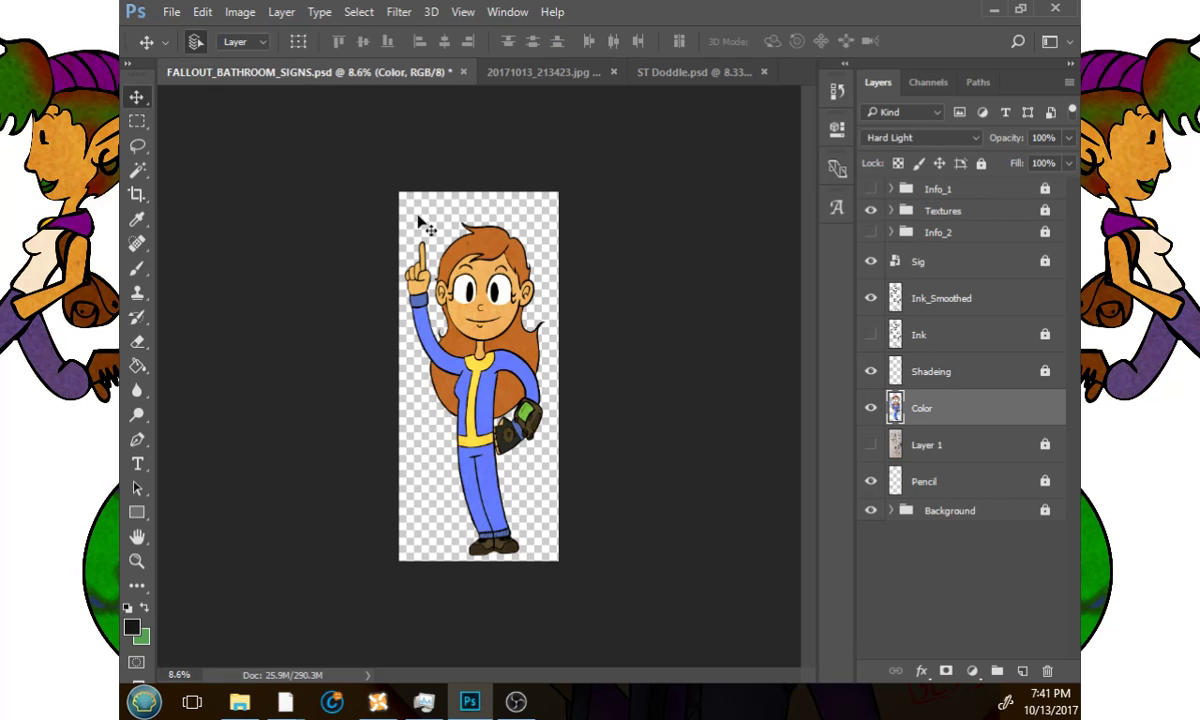
drag(447, 274, 497, 290)
key(ctrl+z)
click(521, 68)
click(318, 71)
Save FALLOUT_BATHROOM_SIGNS.psd with its full canvas.
click(161, 12)
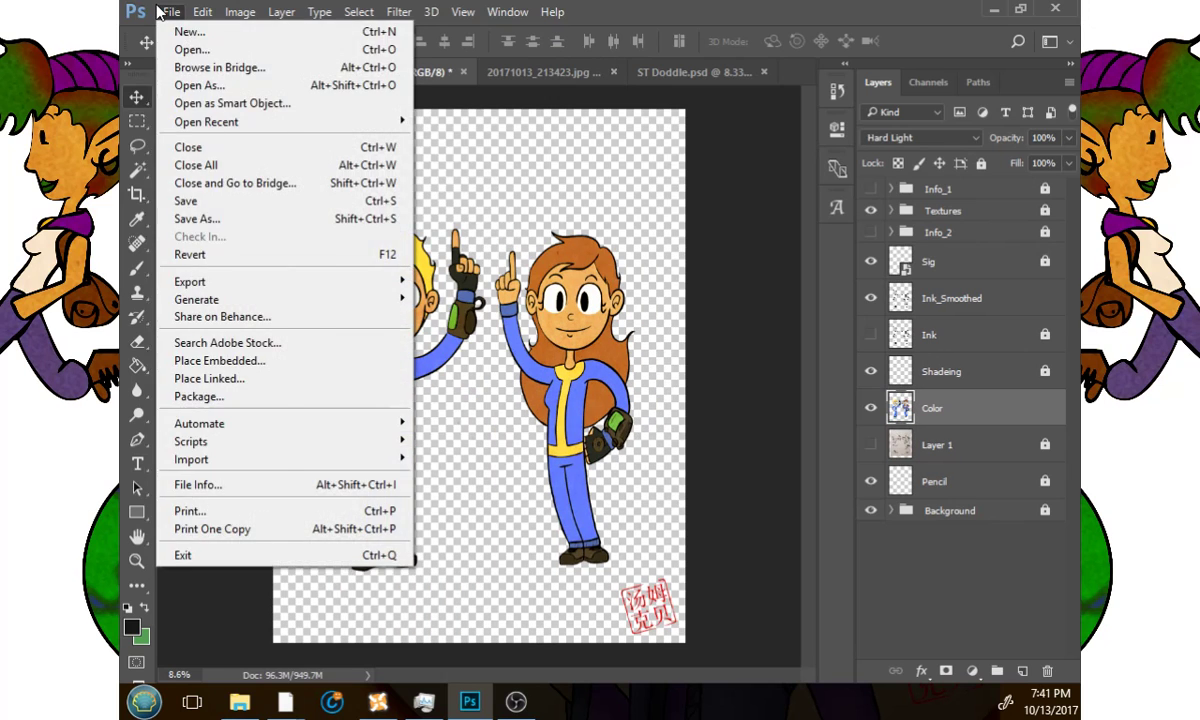
click(163, 13)
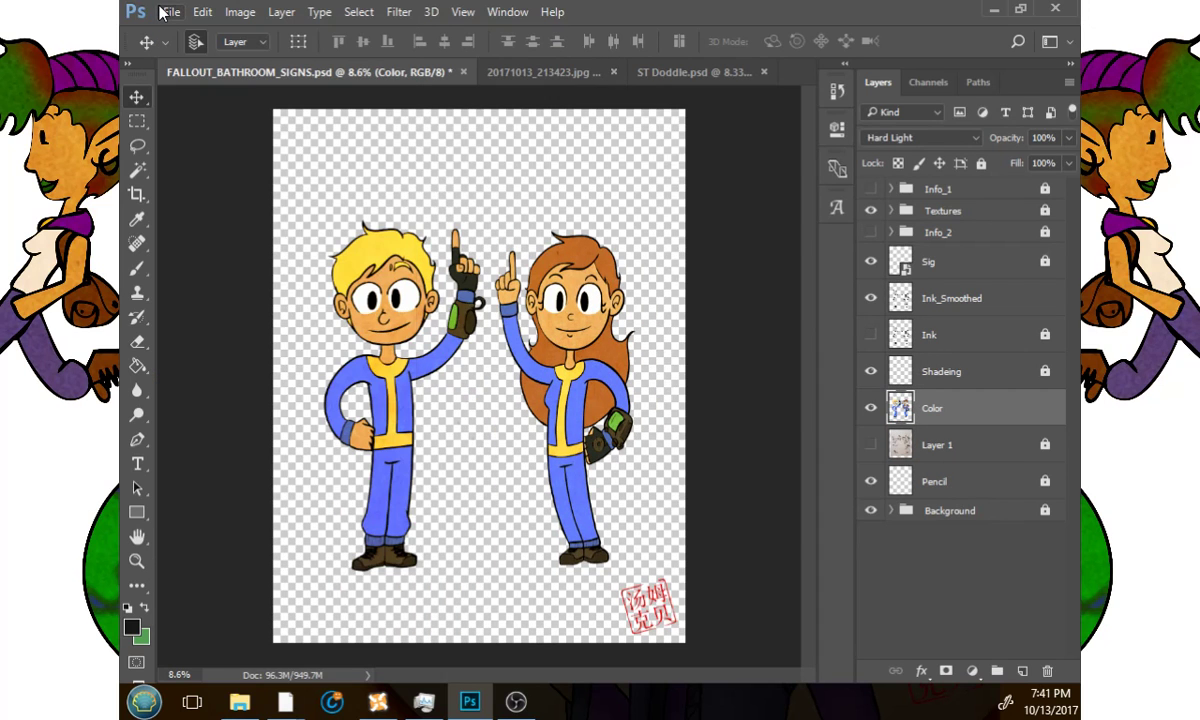
click(163, 12)
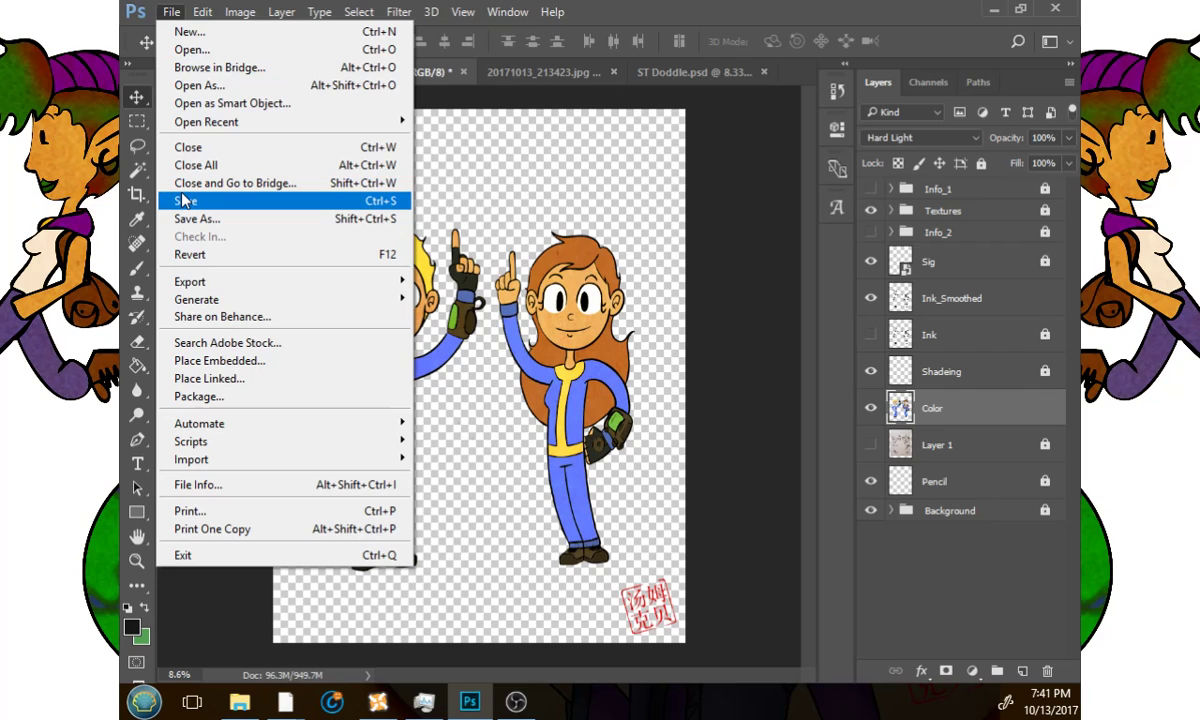
click(183, 201)
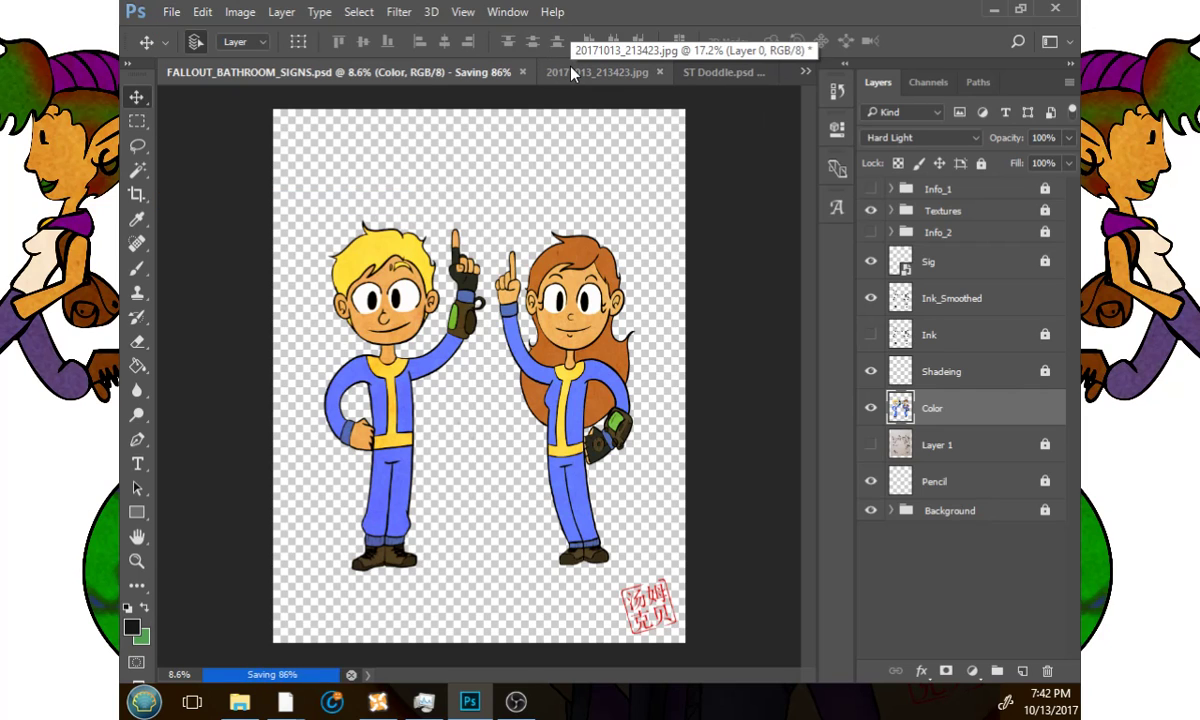
Switch to ST Doddle.psd and place the exported FALLOUT_BATHROOM_SIGNS_Boy image on the page from the file folder.
click(572, 73)
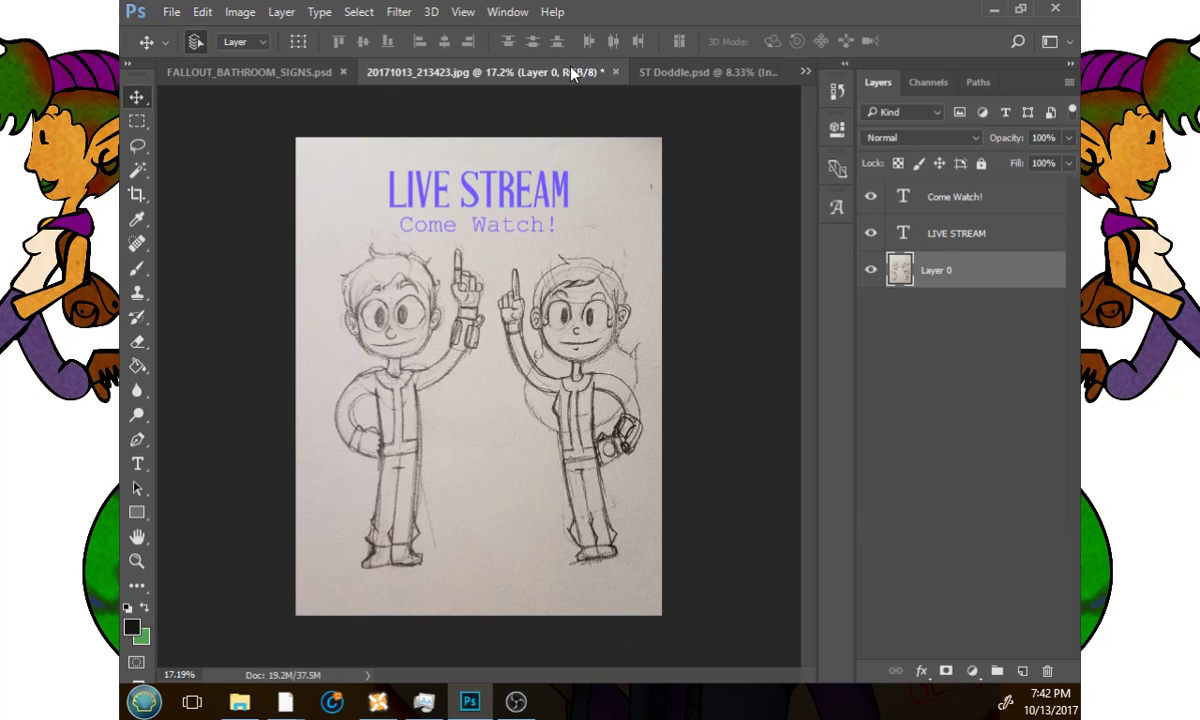
click(688, 73)
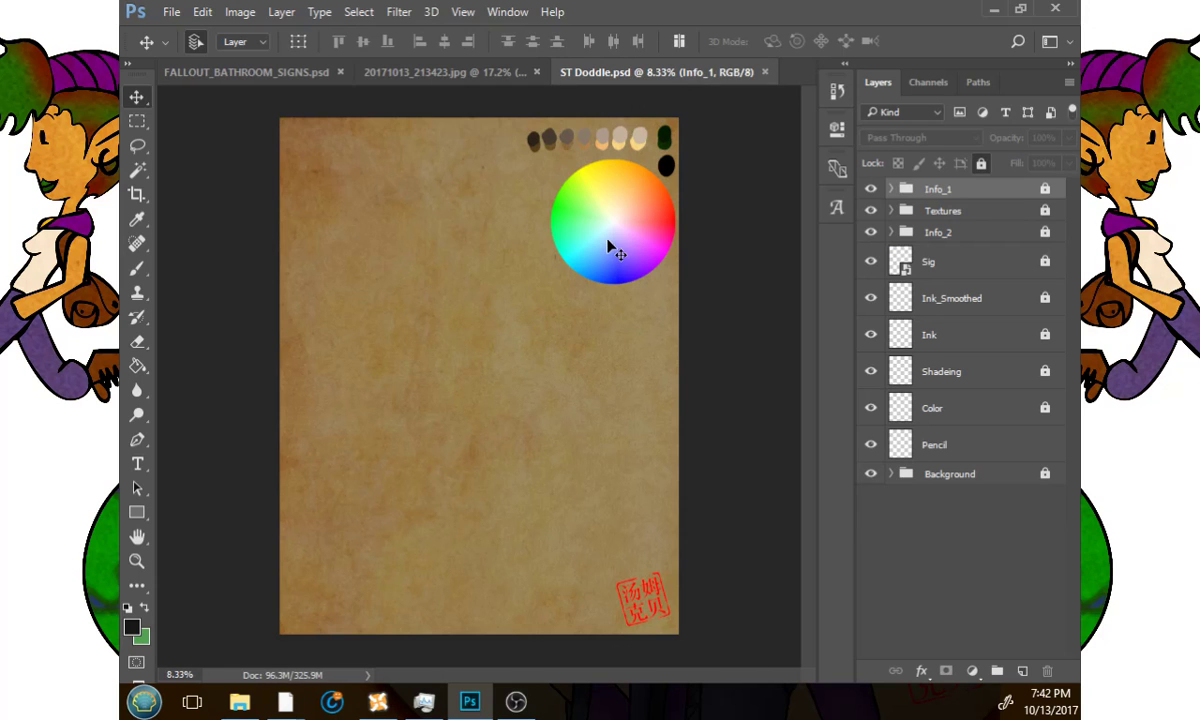
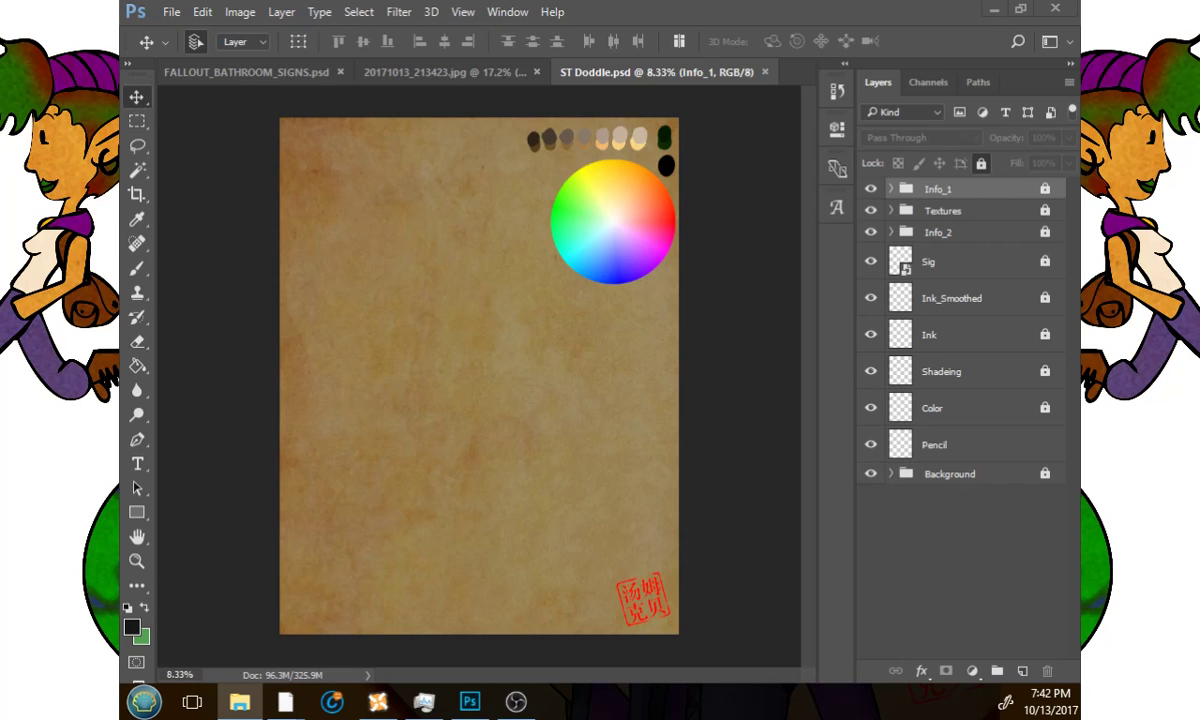
drag(160, 370, 244, 398)
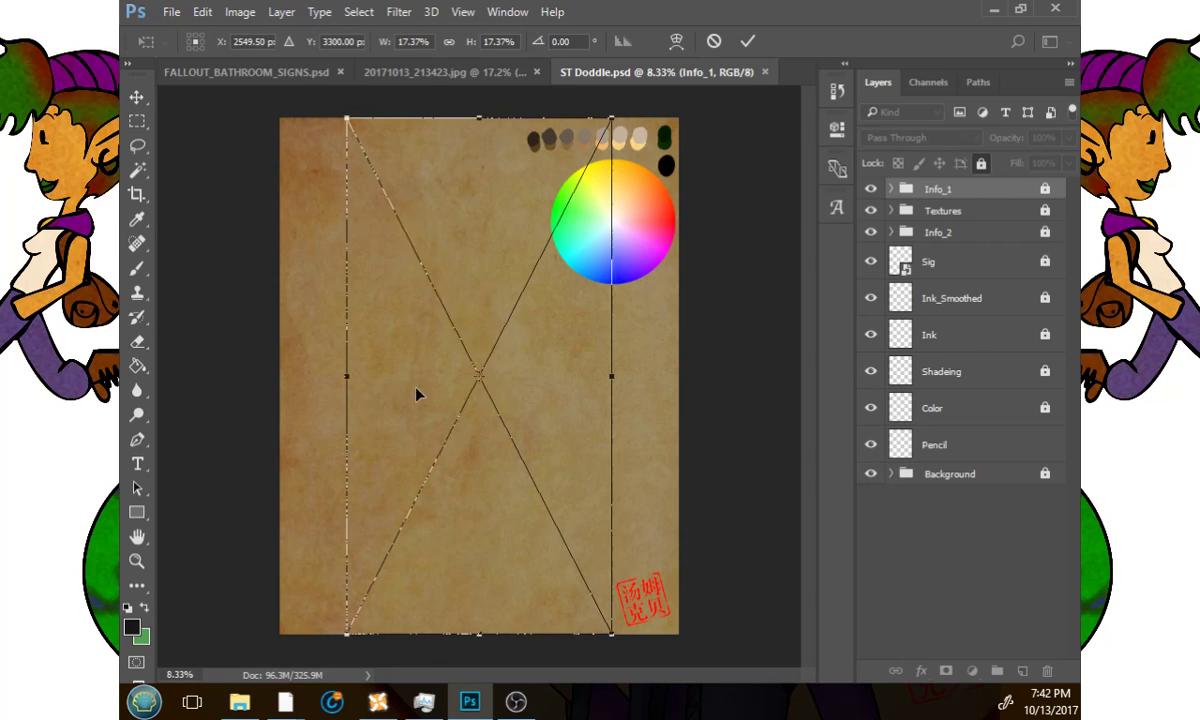
click(746, 41)
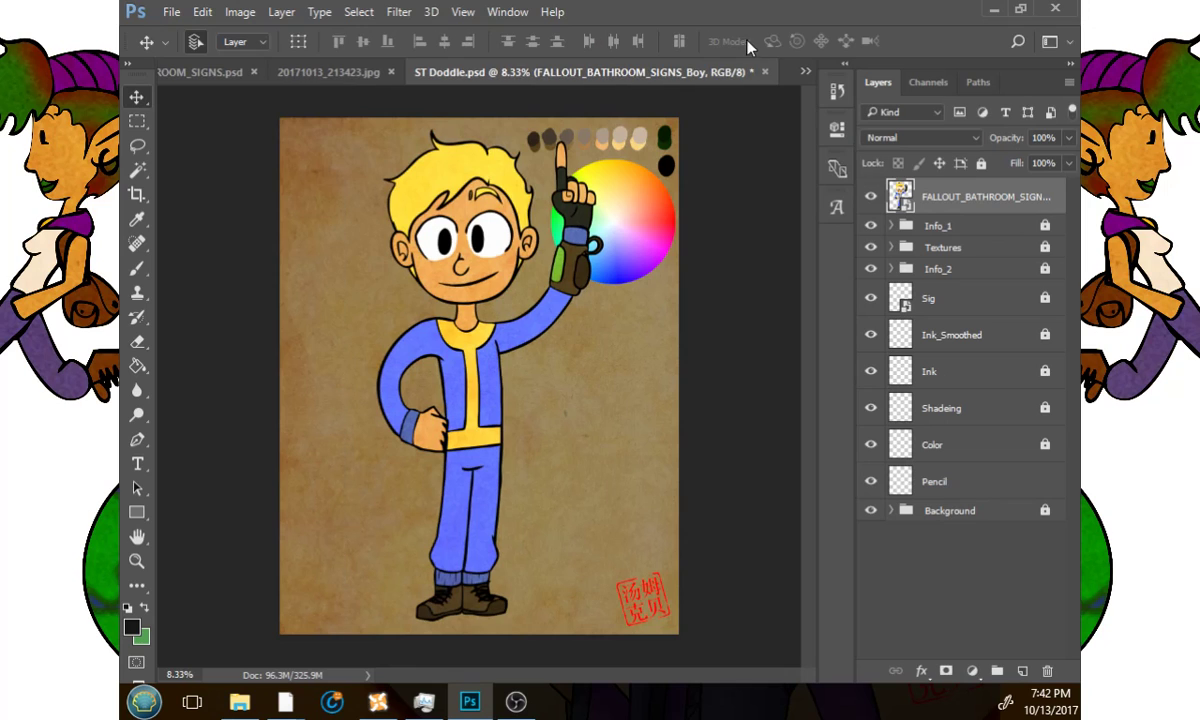
Scale the placed man down to about 12% and position him in the lower middle of the page, below the color wheel.
right_click(978, 204)
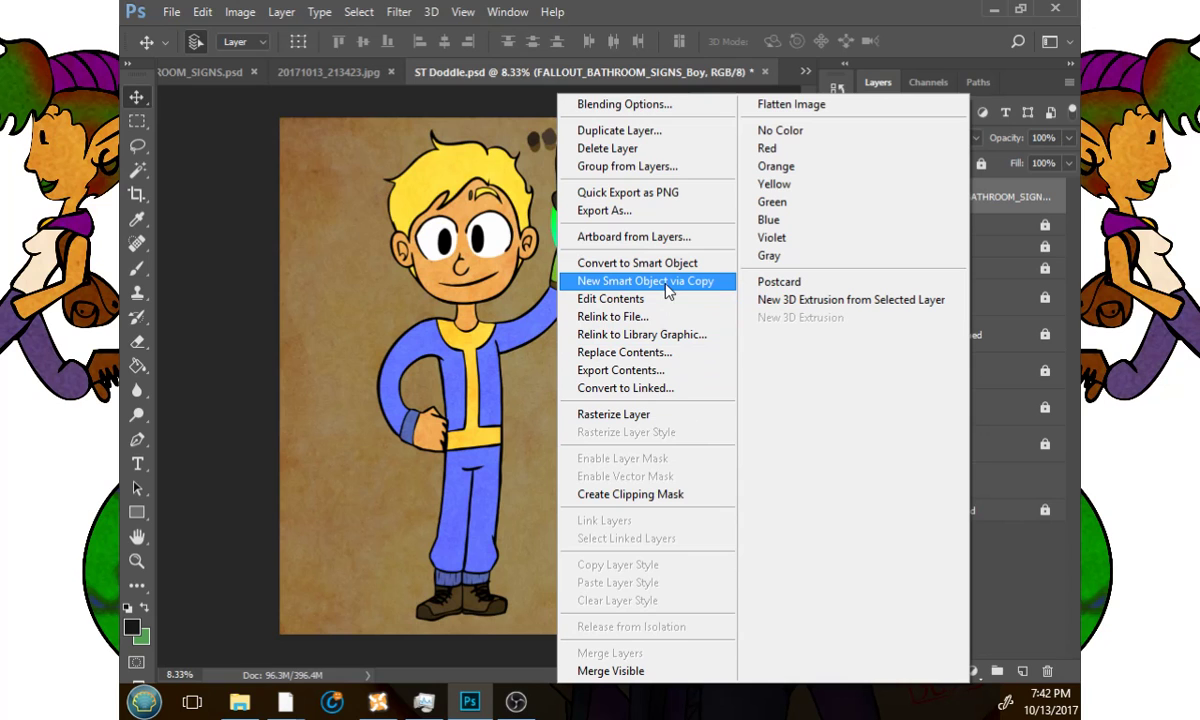
click(1018, 608)
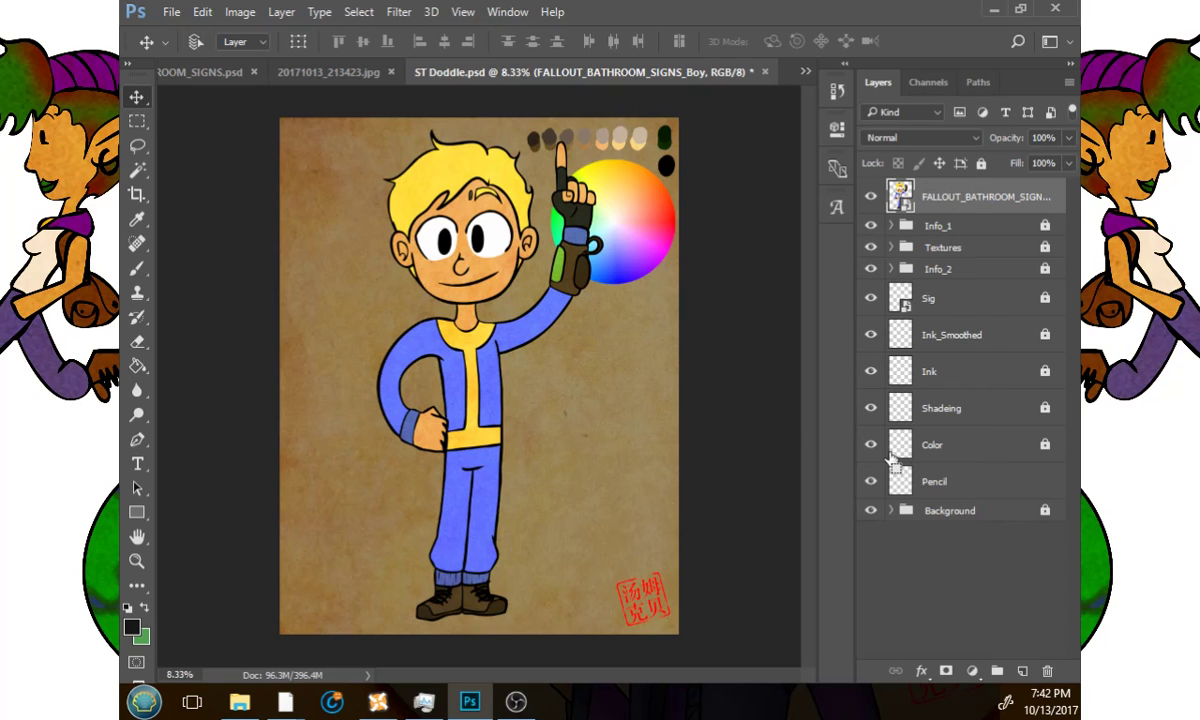
key(ctrl+t)
drag(615, 116, 548, 267)
drag(500, 413, 528, 418)
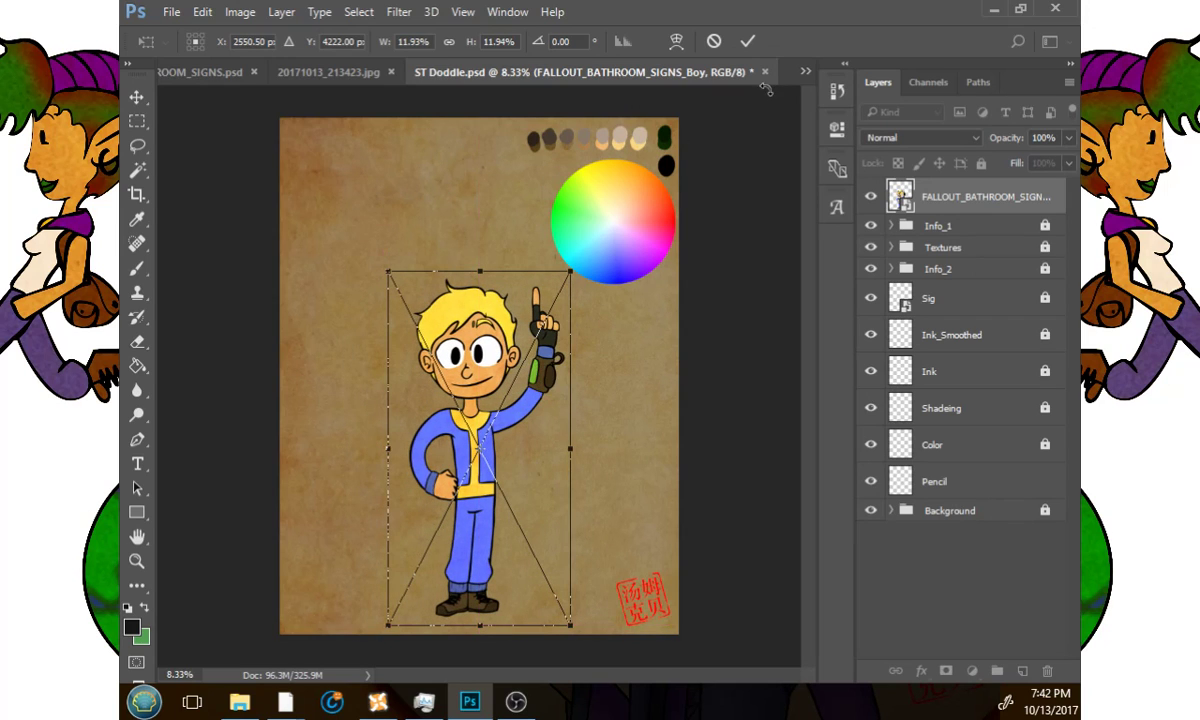
click(751, 42)
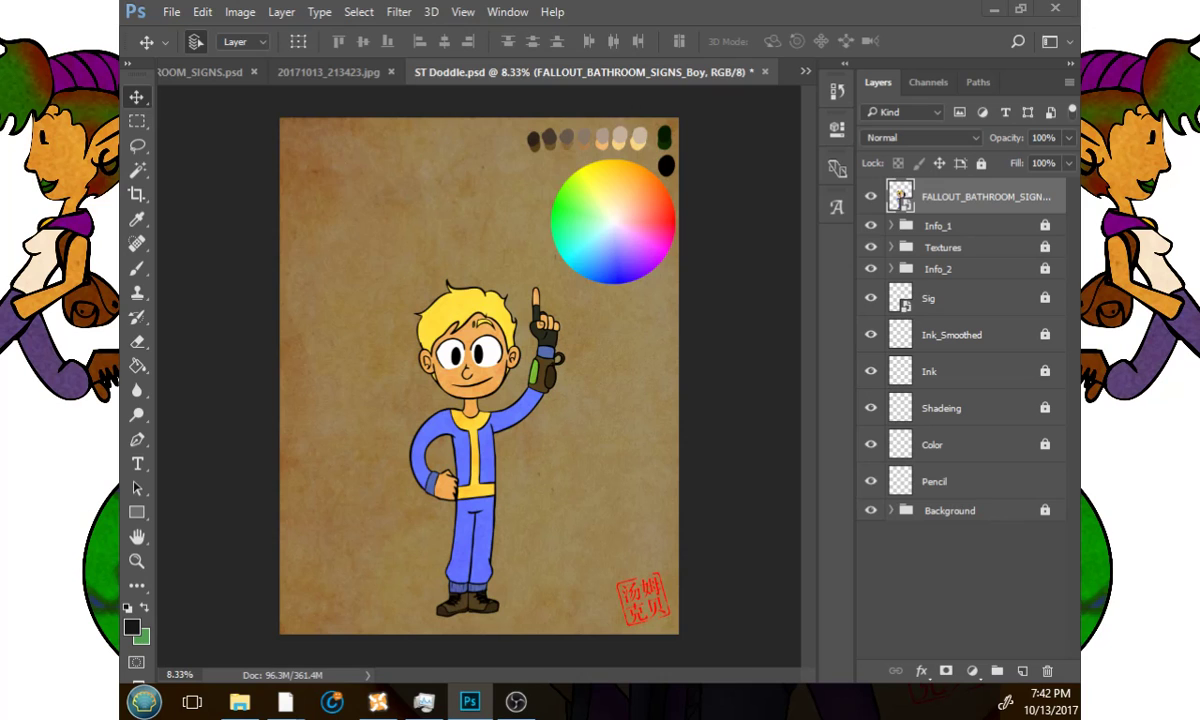
Place the exported FALLOUT_BATHROOM_SIGNS_Girl image in ST Doddle.psd from the file folder.
drag(120, 336, 250, 336)
drag(405, 334, 412, 334)
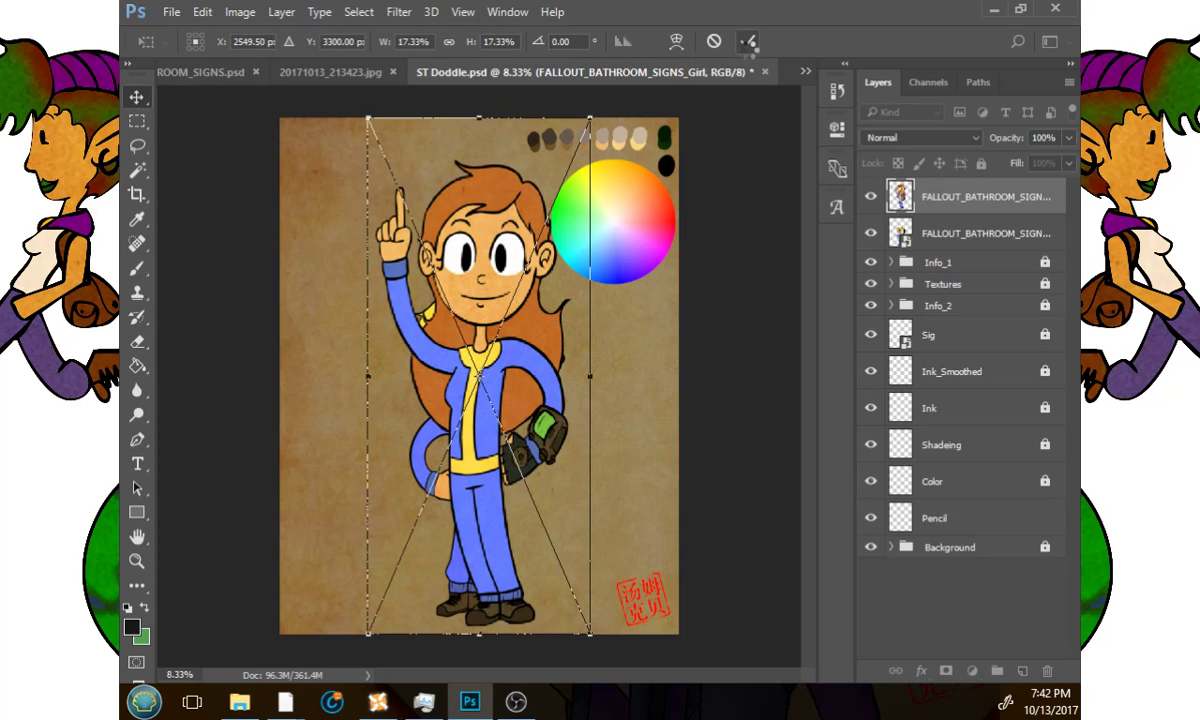
click(747, 41)
Scale the placed woman to 12.58%, rotate her 1.75° and align her head and feet over the man.
key(ctrl+t)
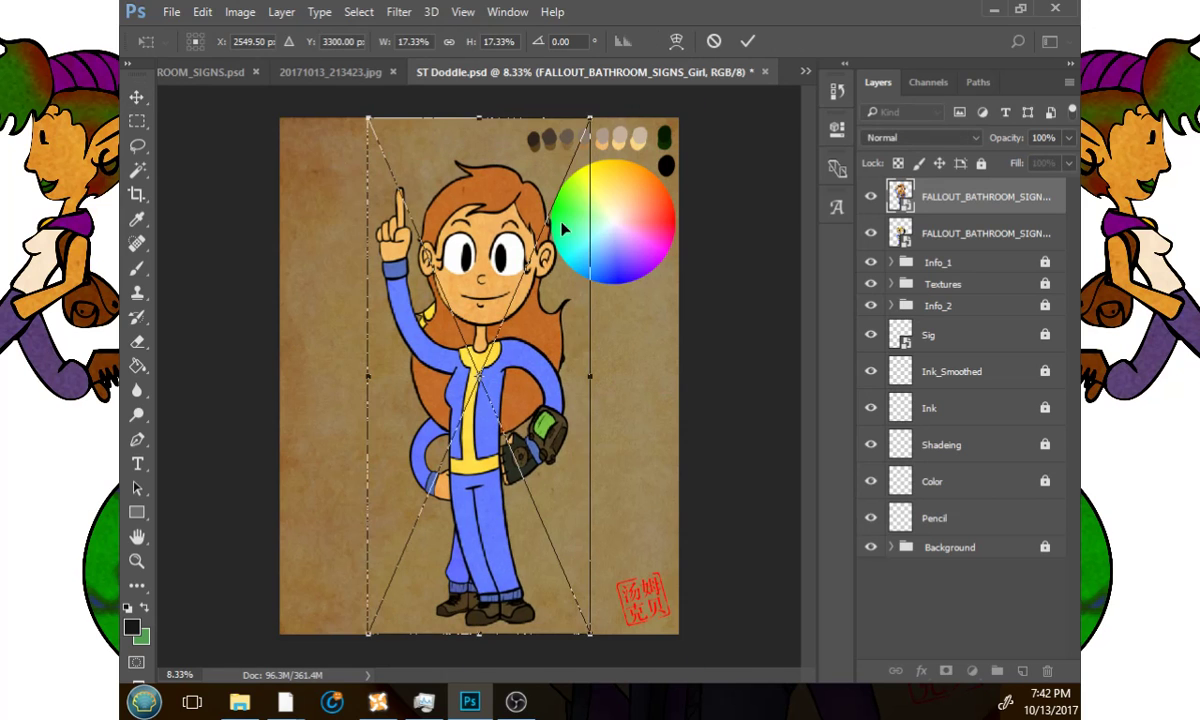
mouse_move(478, 207)
mouse_down()
mouse_move(502, 210)
mouse_move(461, 209)
mouse_up()
drag(549, 109, 484, 247)
drag(420, 402, 466, 364)
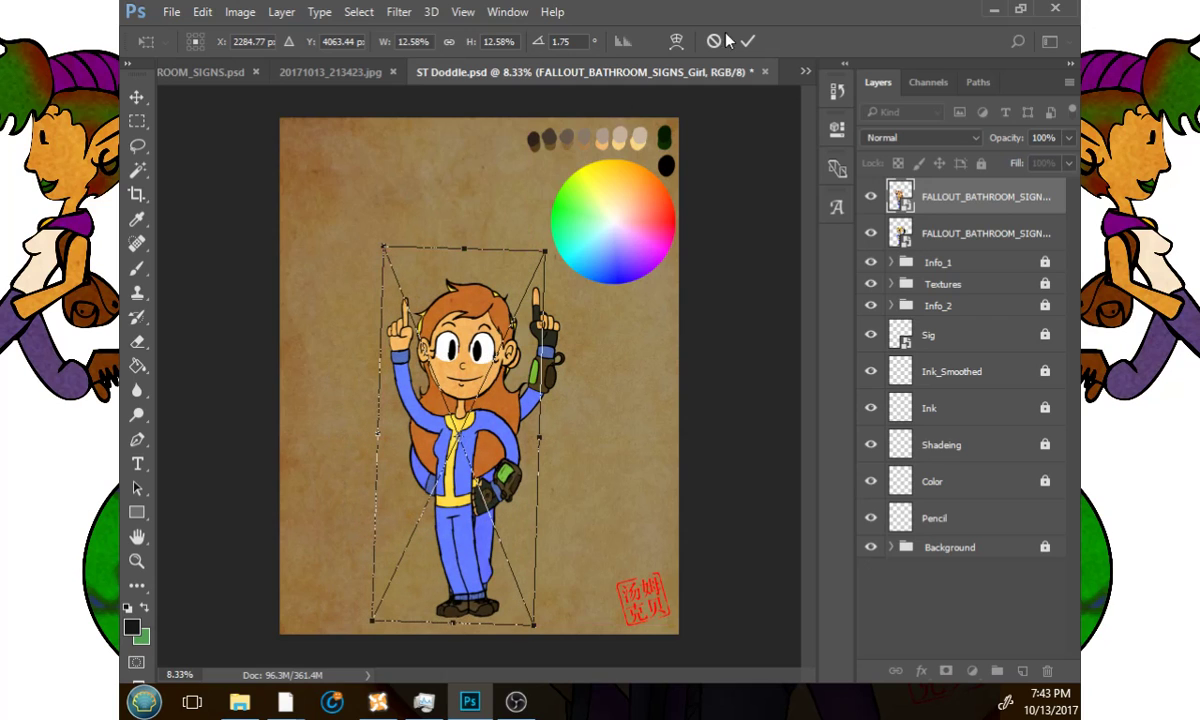
click(747, 42)
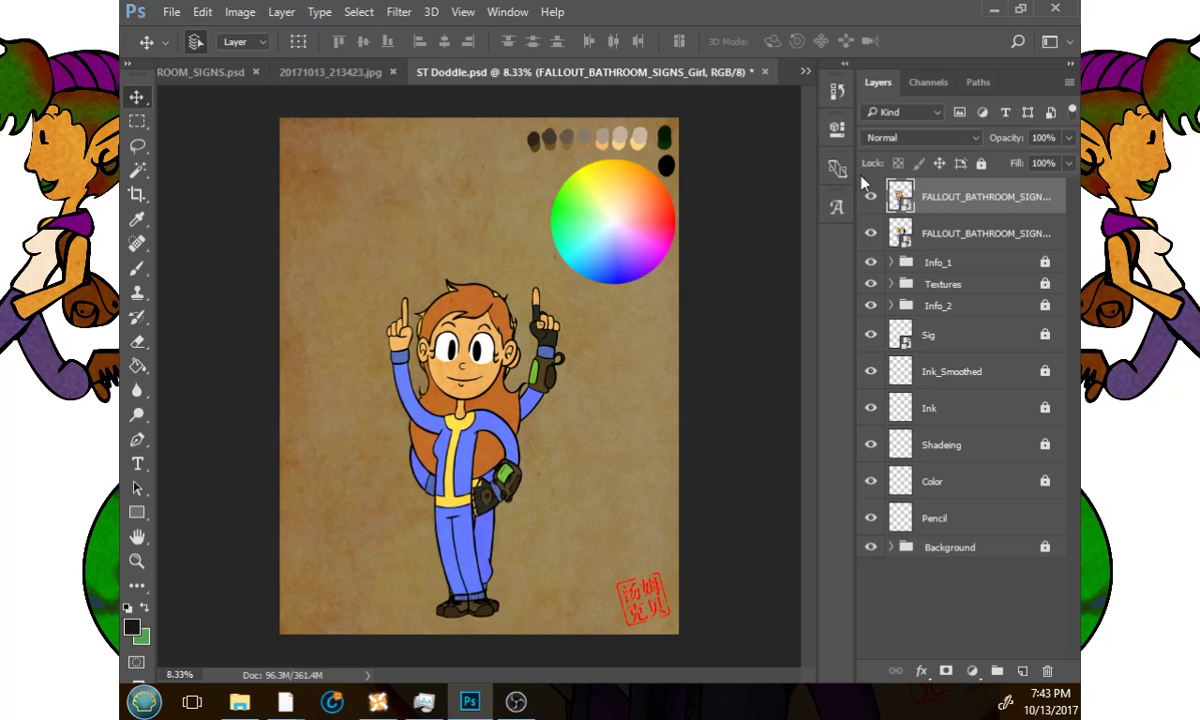
Hide the woman's layer, the Info_1 and Info_2 groups and the Sig layer, leaving the man visible on the page.
click(872, 198)
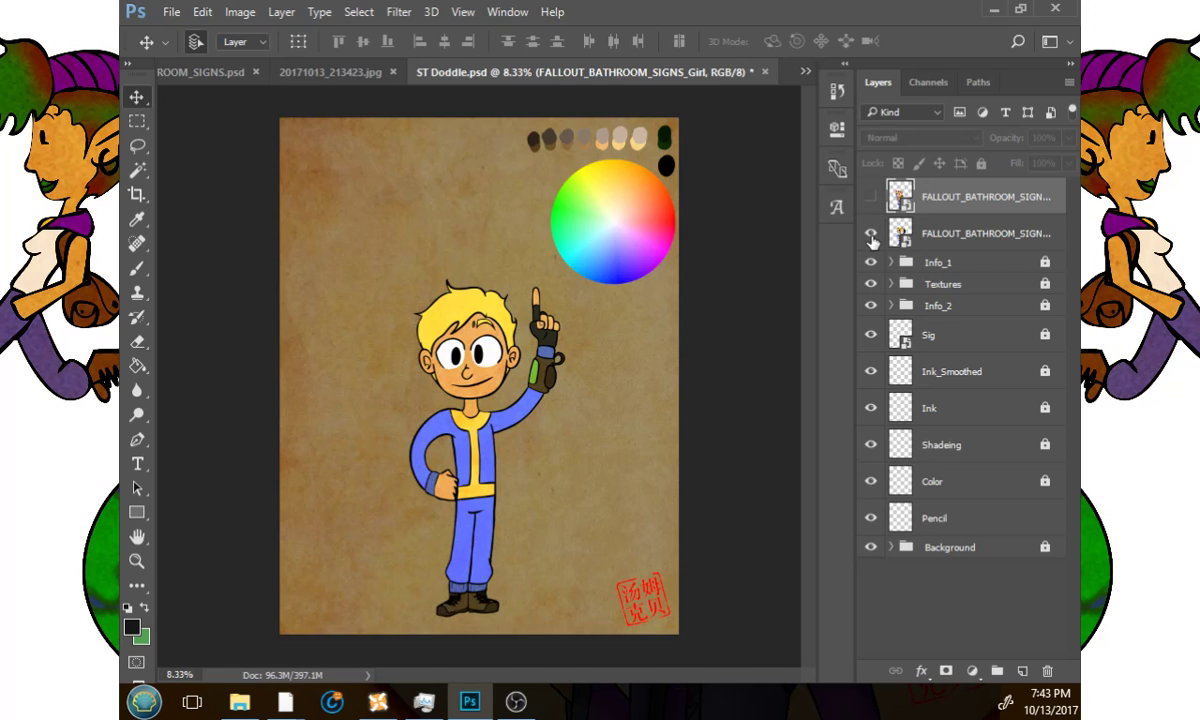
click(137, 194)
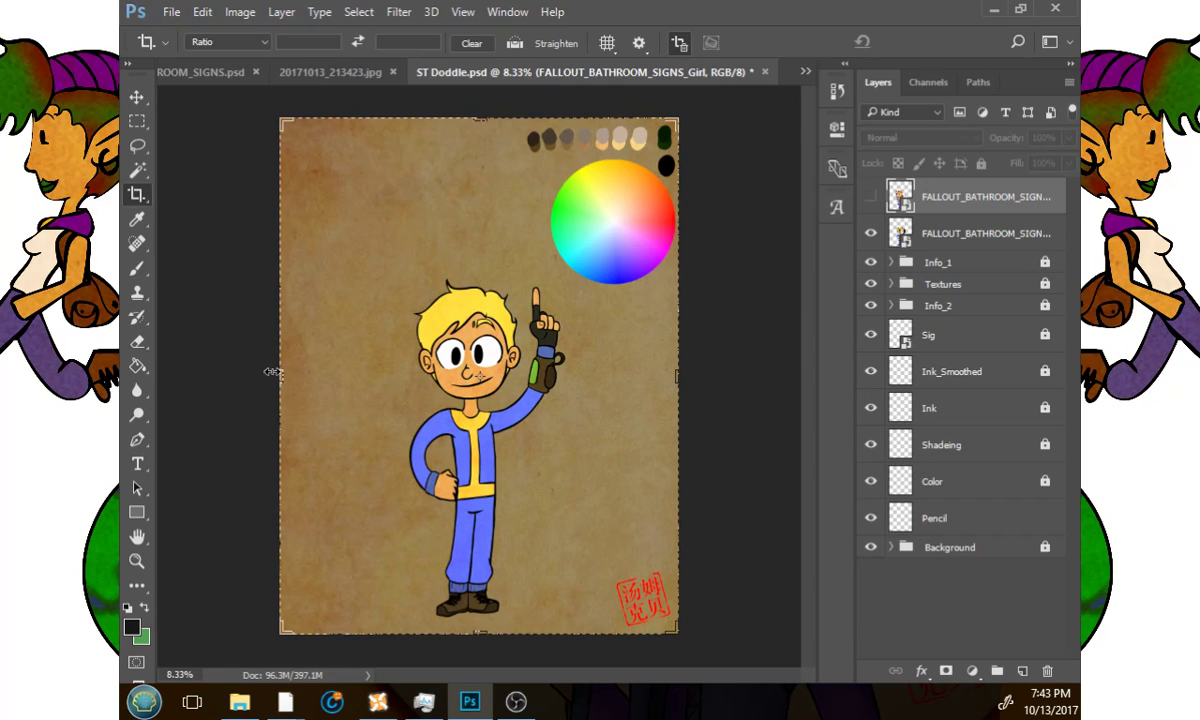
click(870, 262)
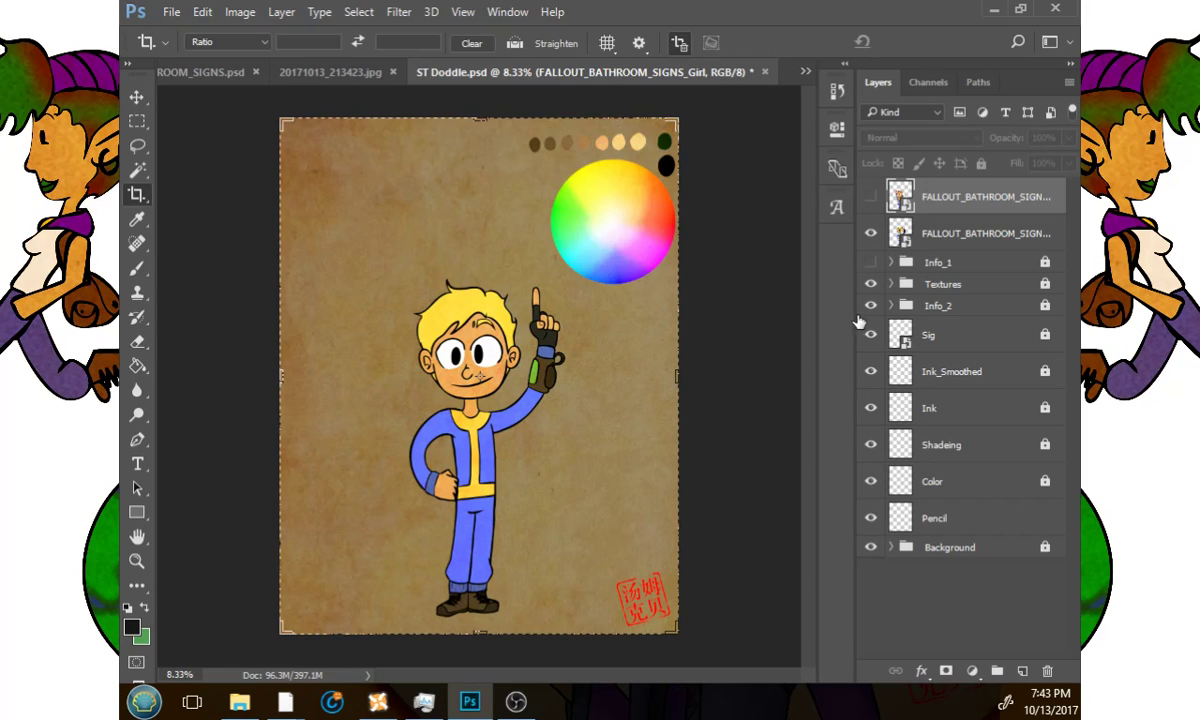
click(870, 305)
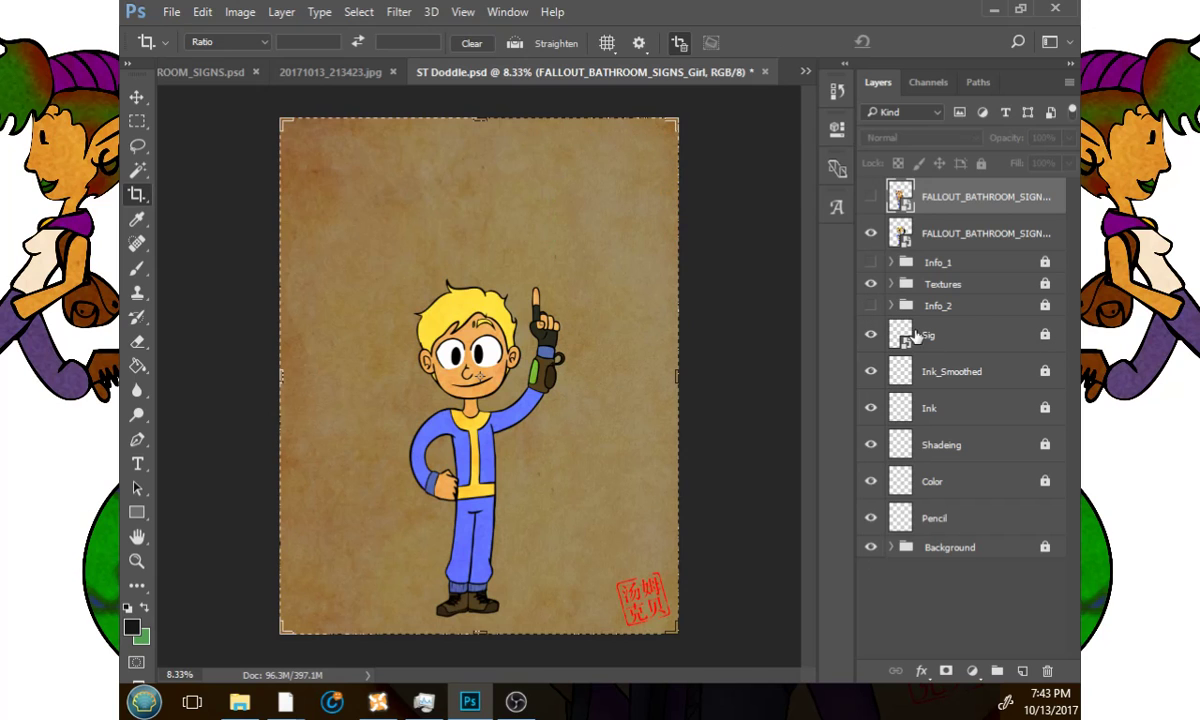
click(871, 335)
Crop both sides of the page to a tall, narrow strip around the man, keeping the full page height.
drag(679, 364, 629, 383)
drag(322, 386, 368, 385)
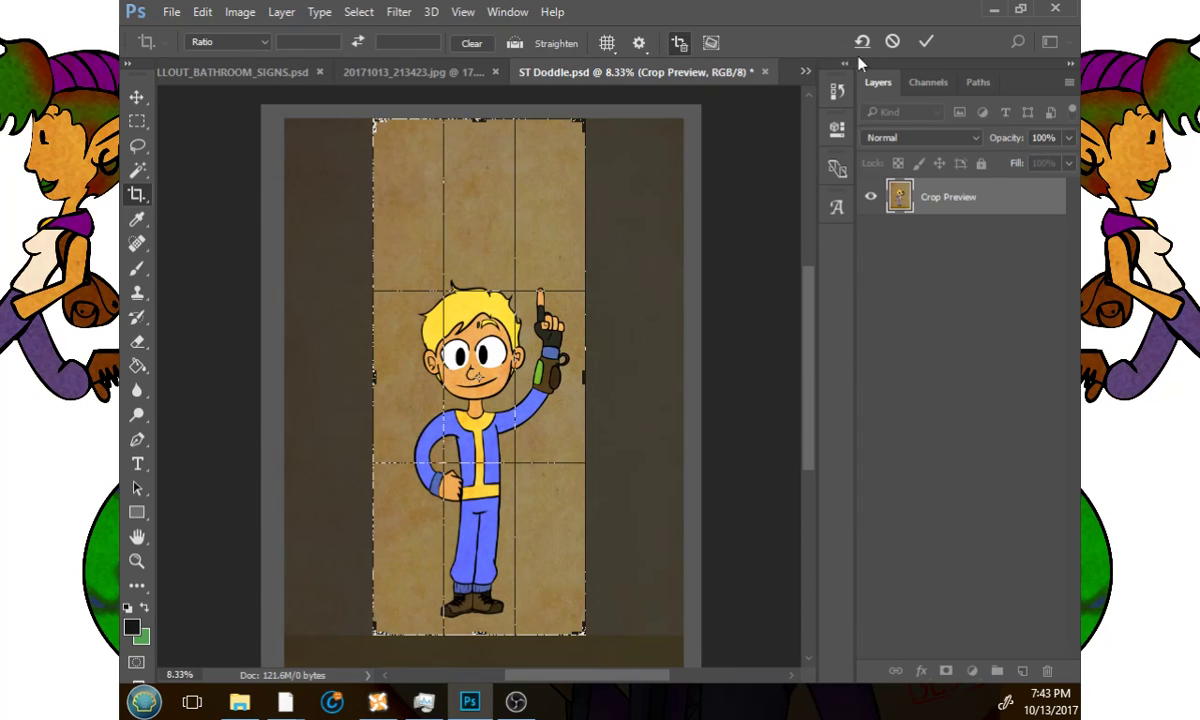
click(927, 42)
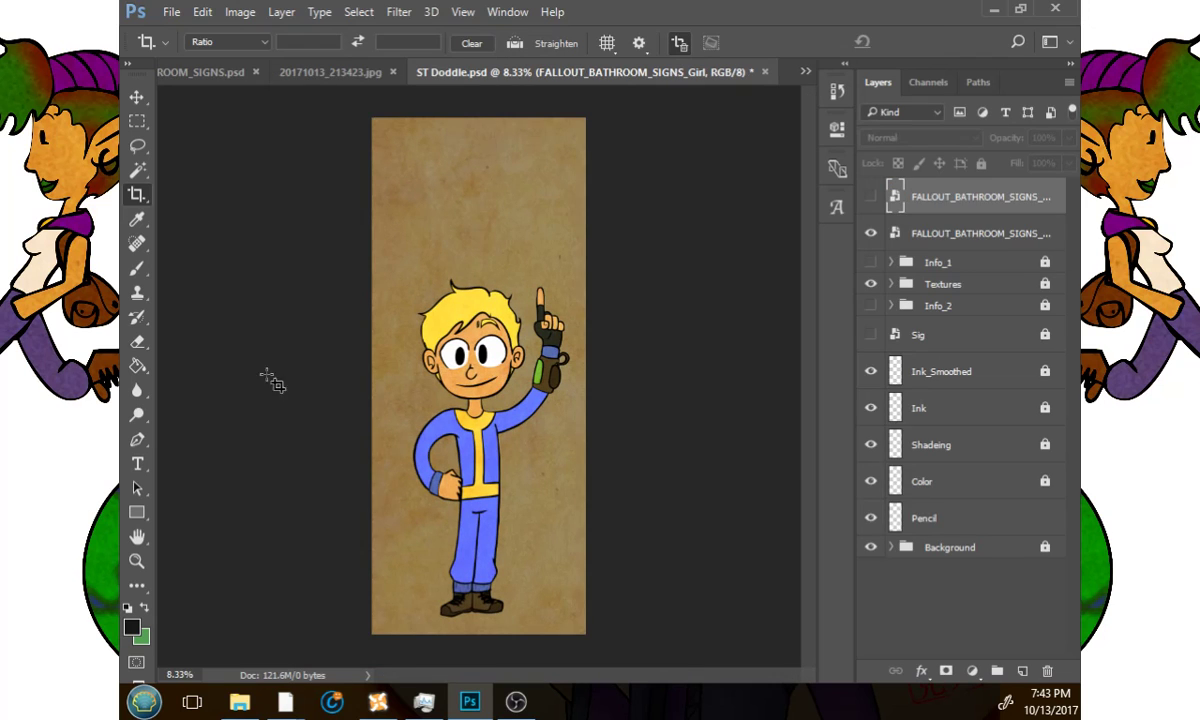
click(137, 561)
drag(533, 182, 501, 182)
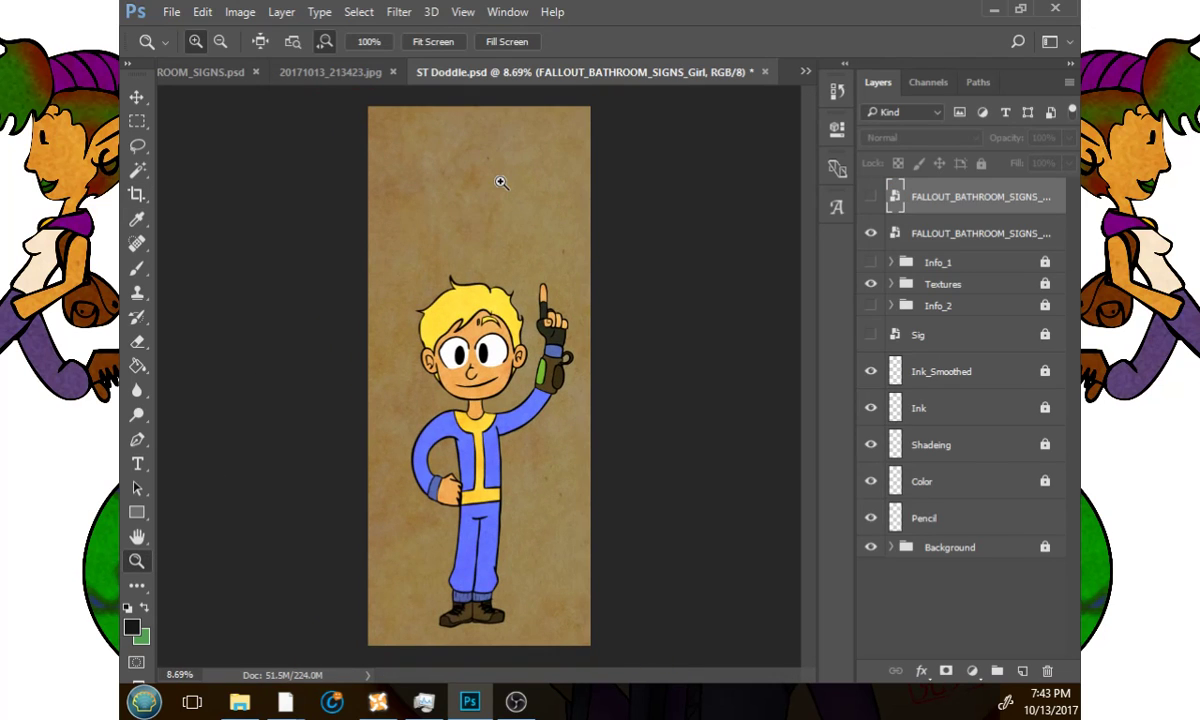
click(137, 170)
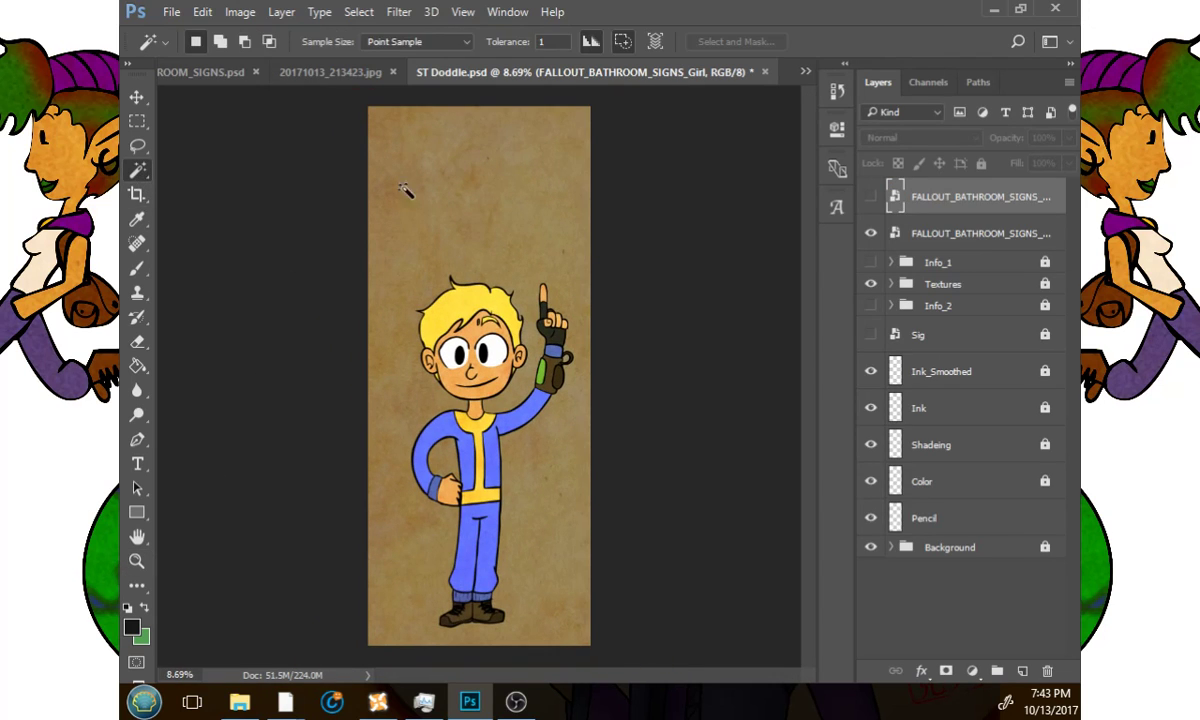
click(577, 397)
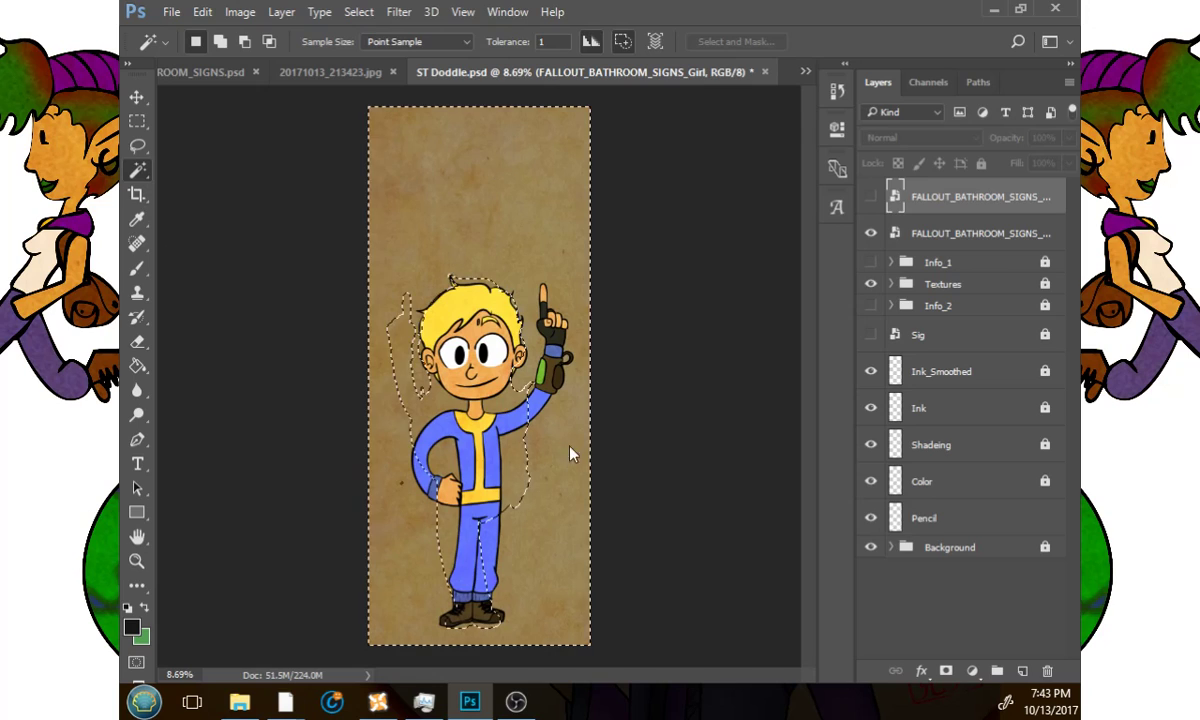
click(944, 226)
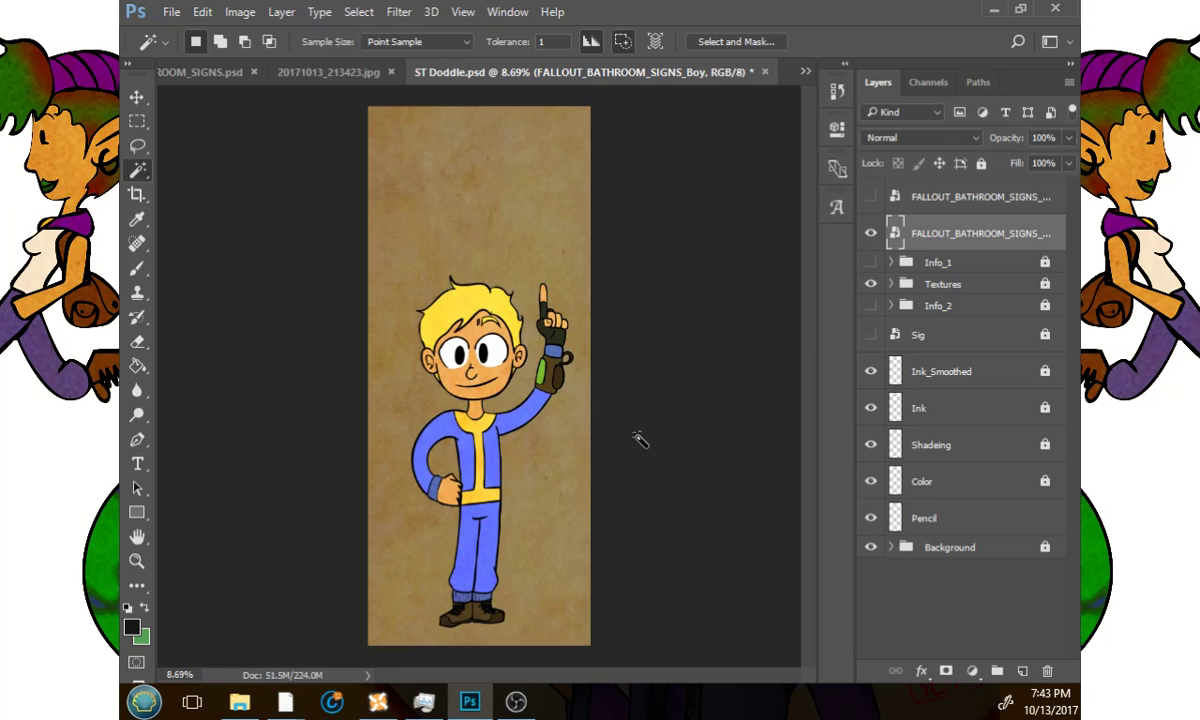
Set the foreground color to white (ffffff) and fill the Pencil layer with it.
click(969, 530)
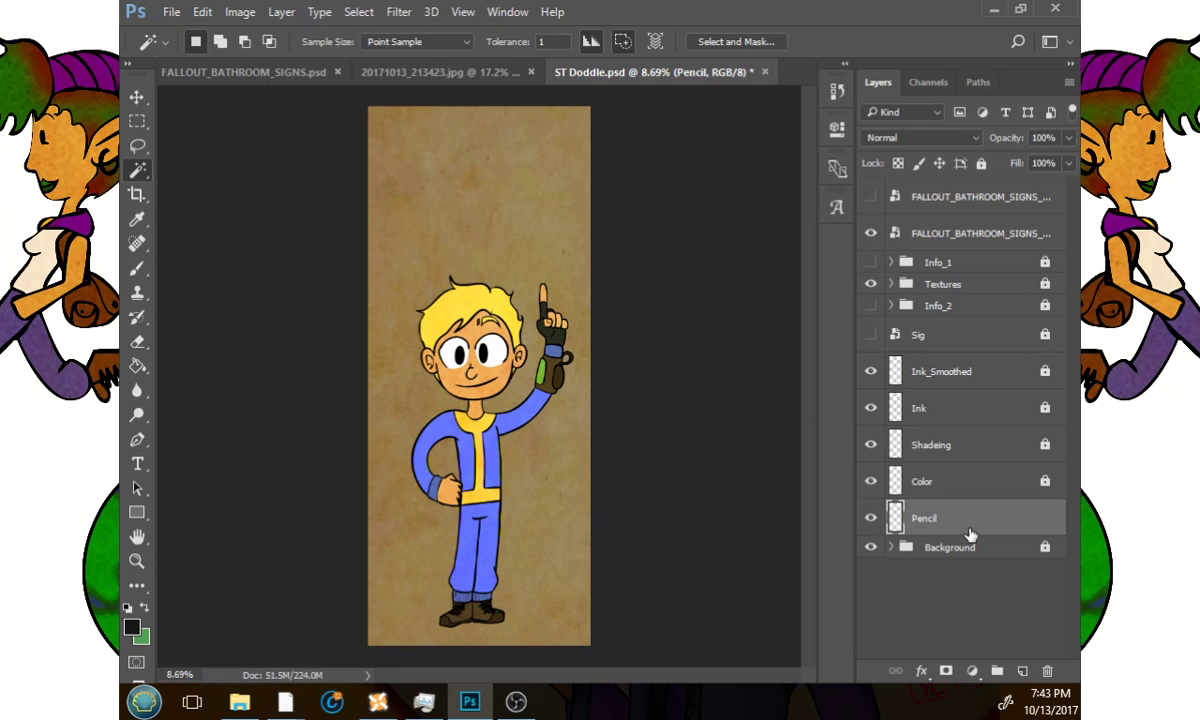
click(149, 612)
click(131, 625)
drag(520, 336, 346, 149)
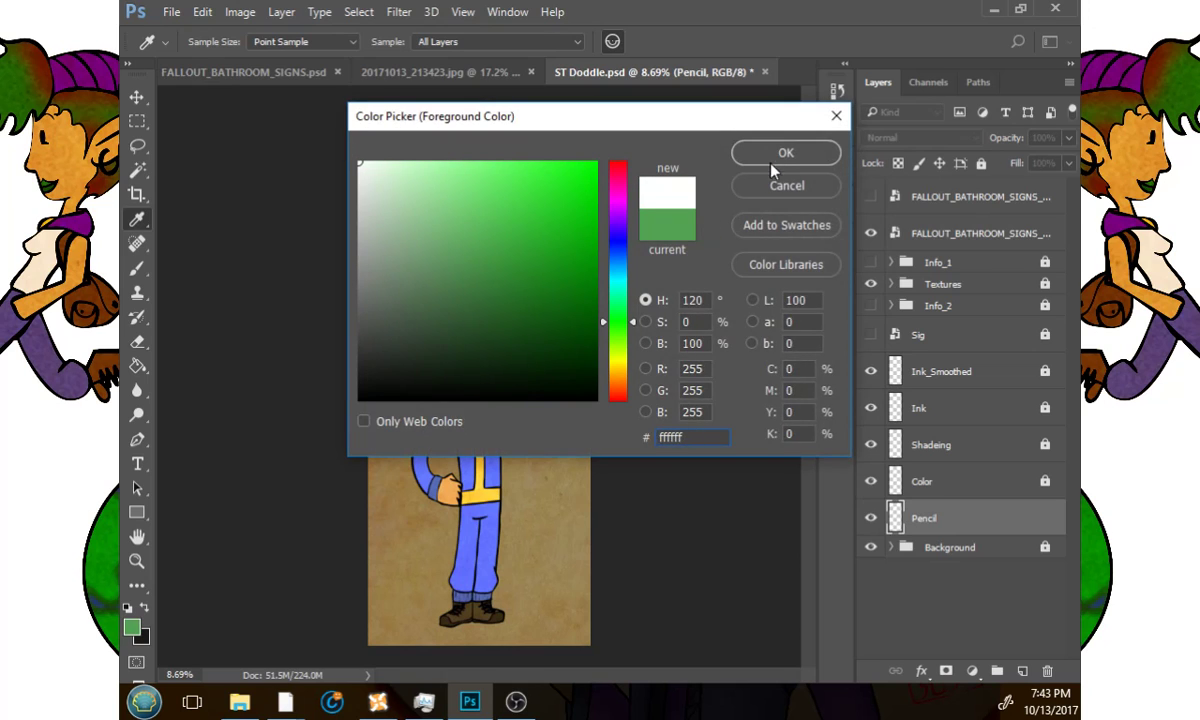
click(771, 160)
click(137, 366)
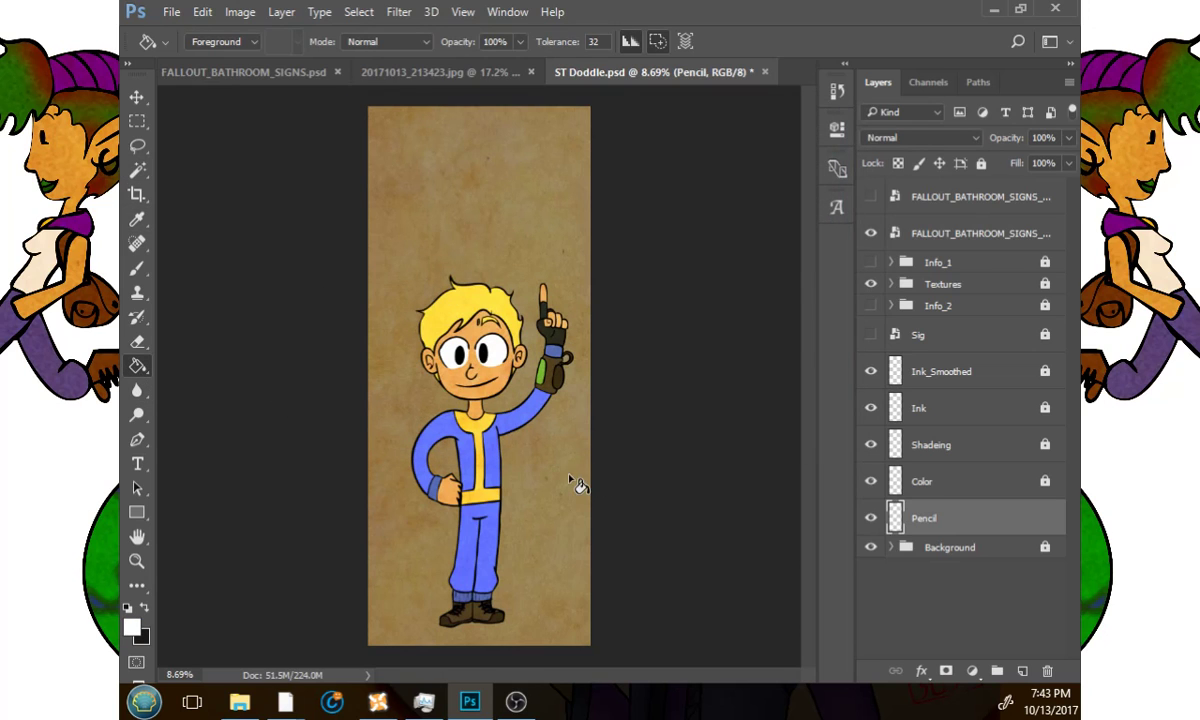
click(577, 484)
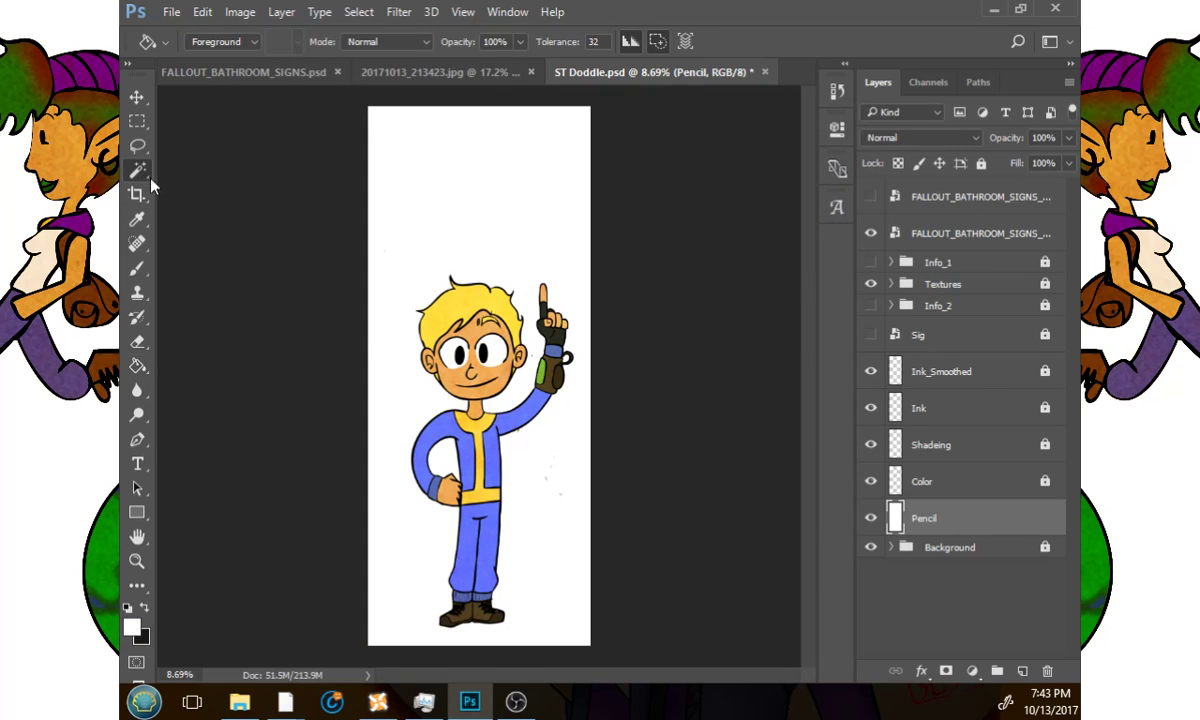
Select the Textures group as the insertion point and set the Type tool's text color to black (000000).
click(139, 171)
click(946, 289)
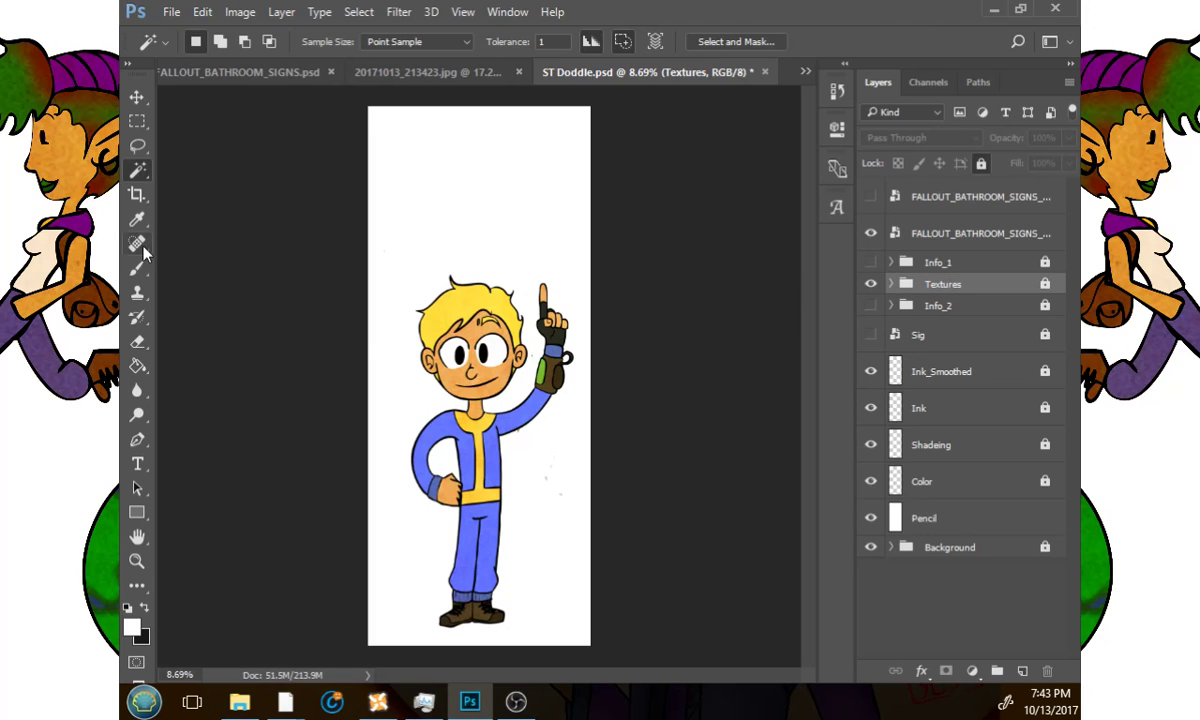
click(138, 464)
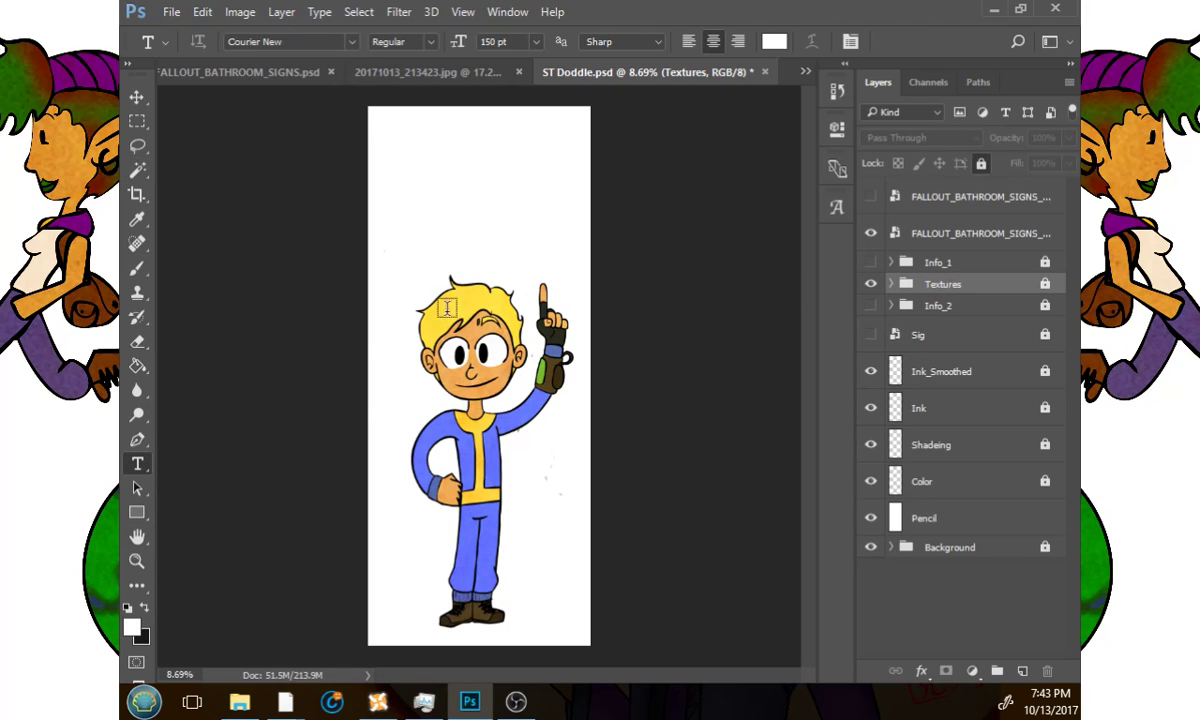
click(774, 41)
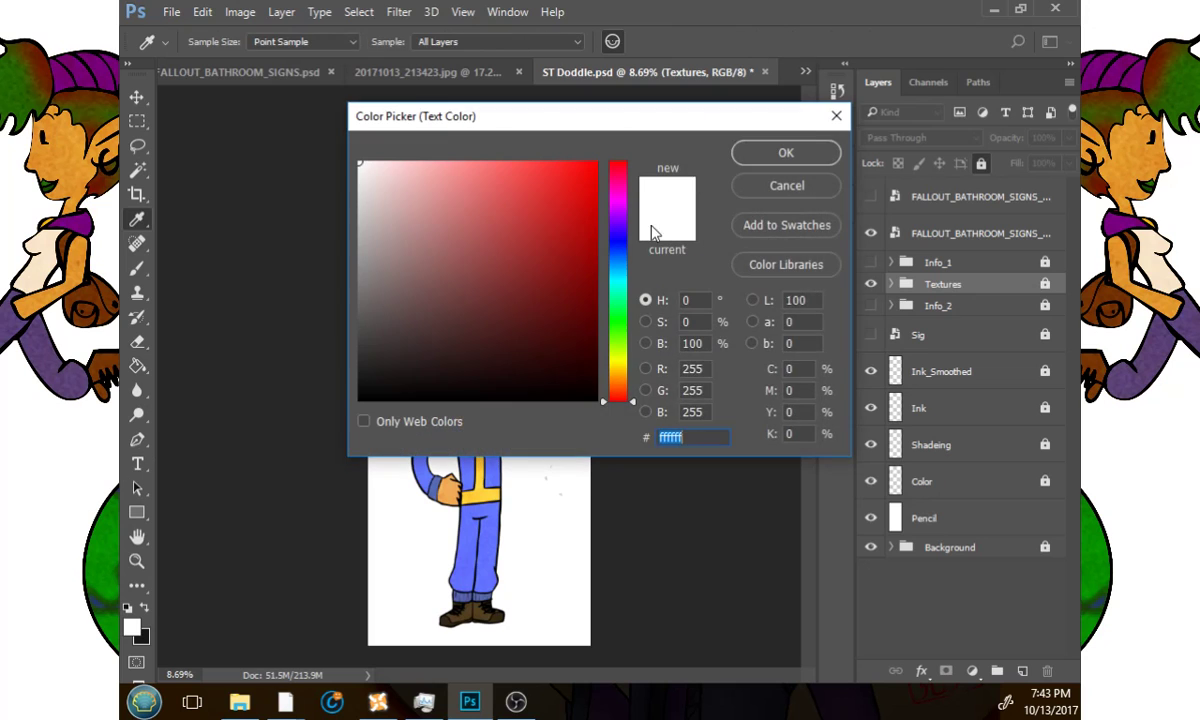
text(000000)
click(822, 160)
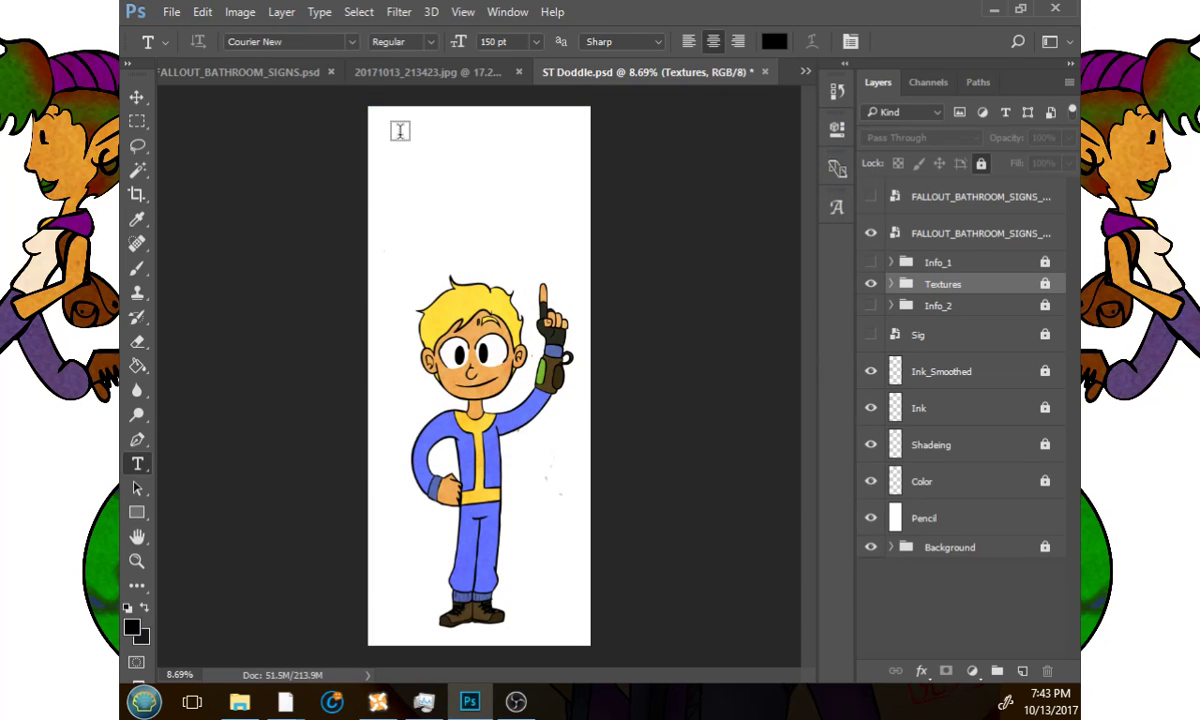
Draw a text box across the upper end of the page and begin the heading with BATHRO in 72 pt Courier New.
drag(379, 119, 576, 183)
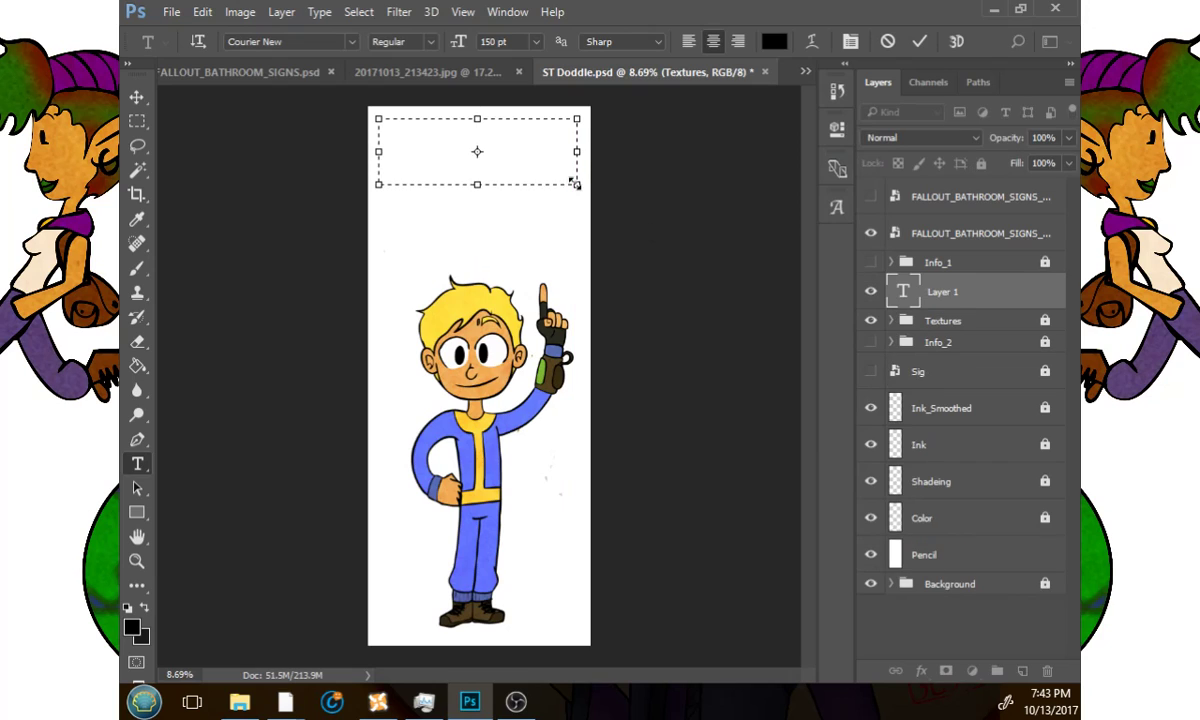
click(497, 42)
click(540, 380)
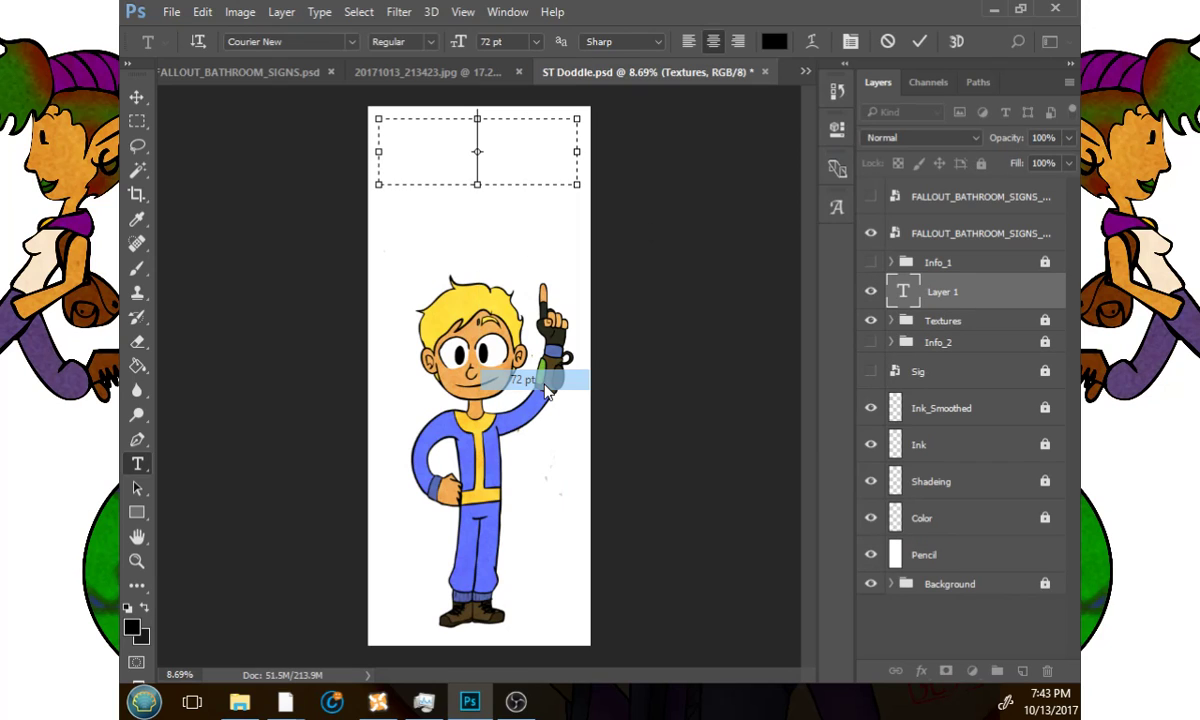
text(d)
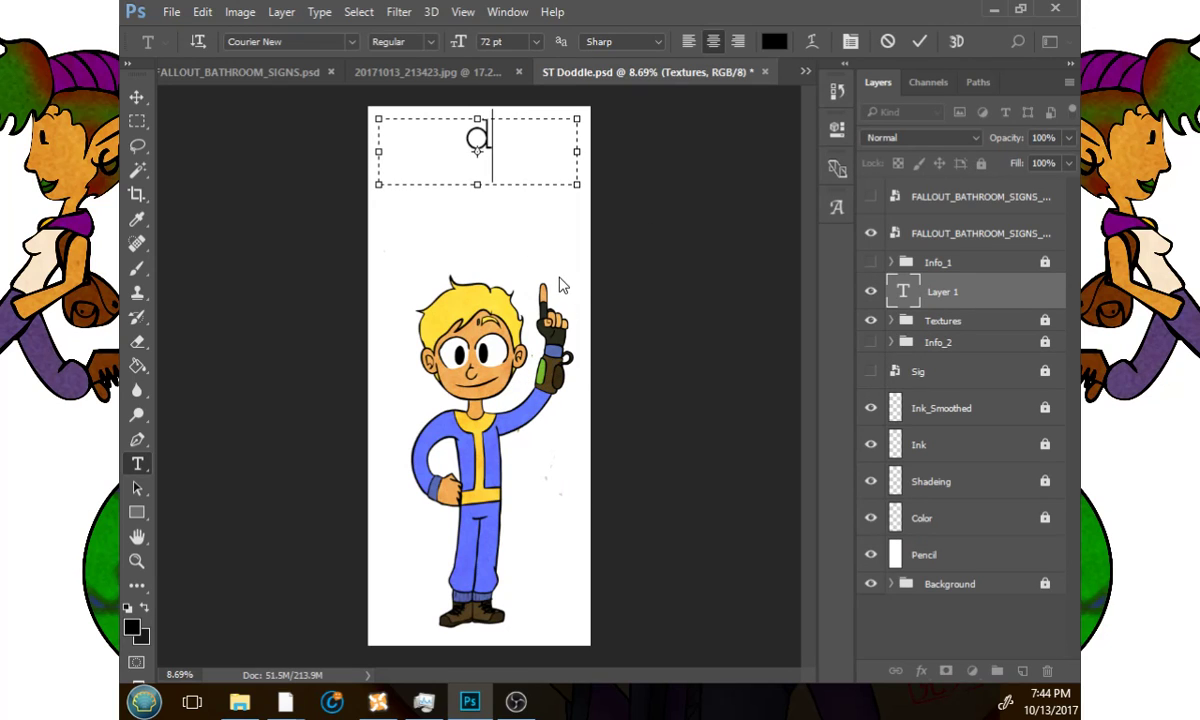
key(BackSpace)
text(BATHRO)
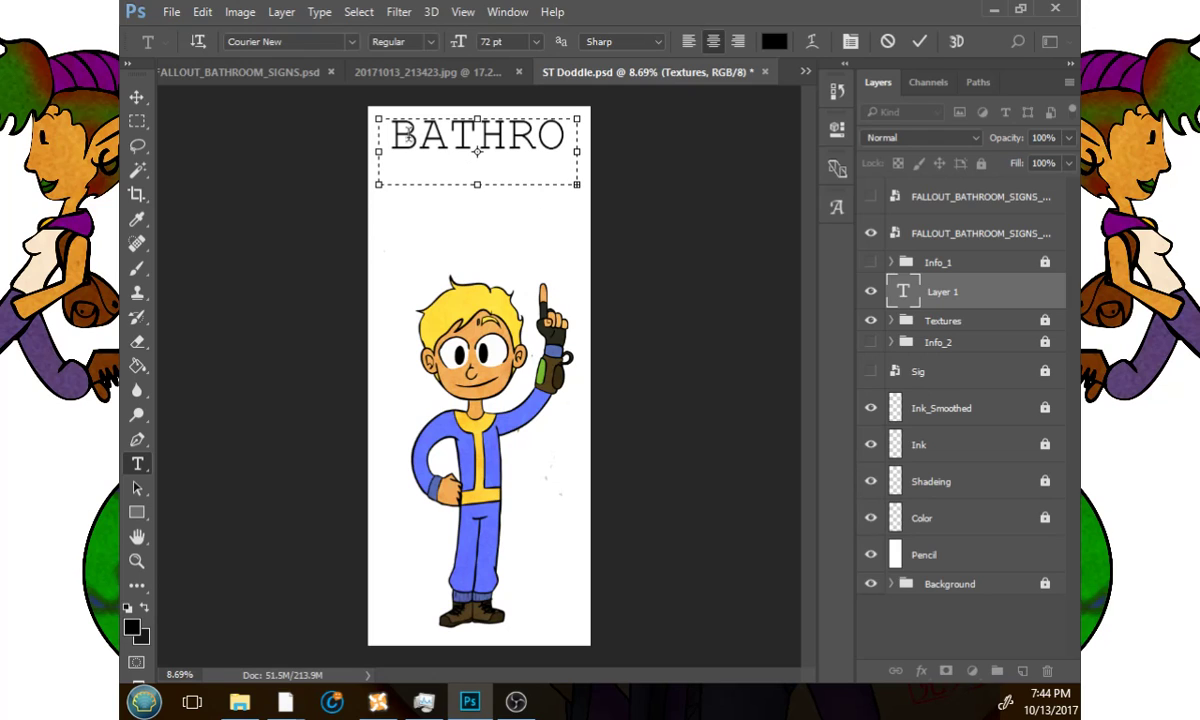
Reduce the heading text above the man to 60 pt.
drag(377, 128, 592, 190)
click(536, 41)
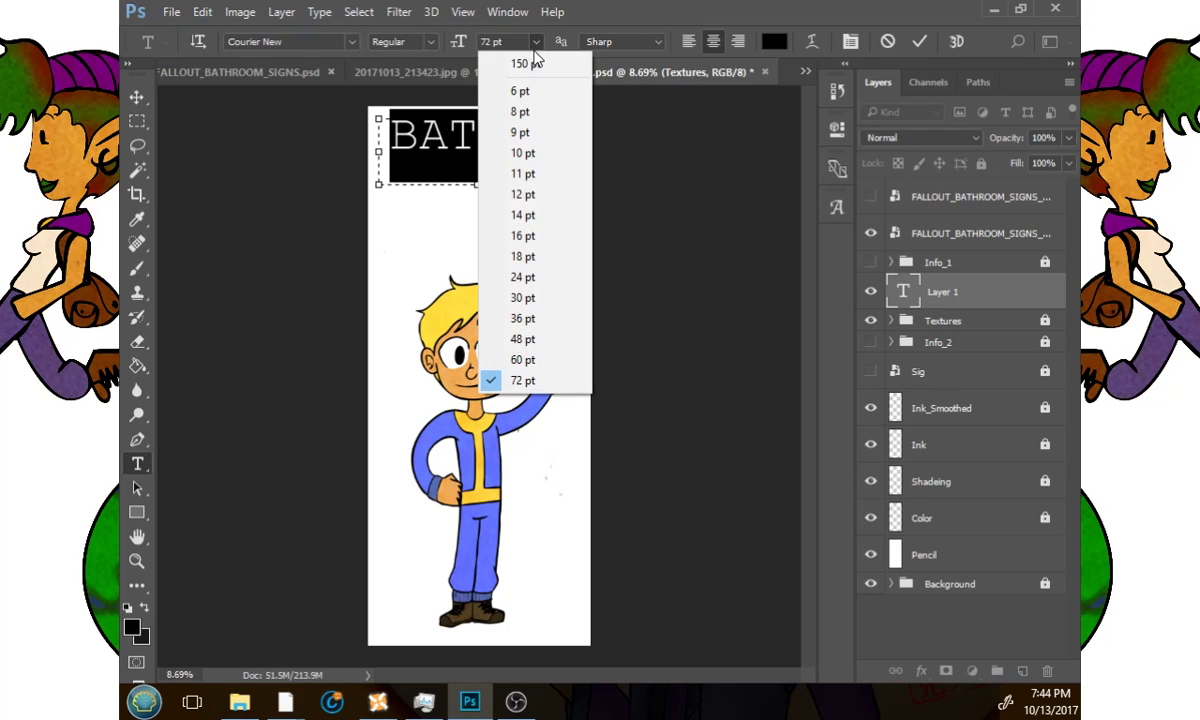
click(530, 369)
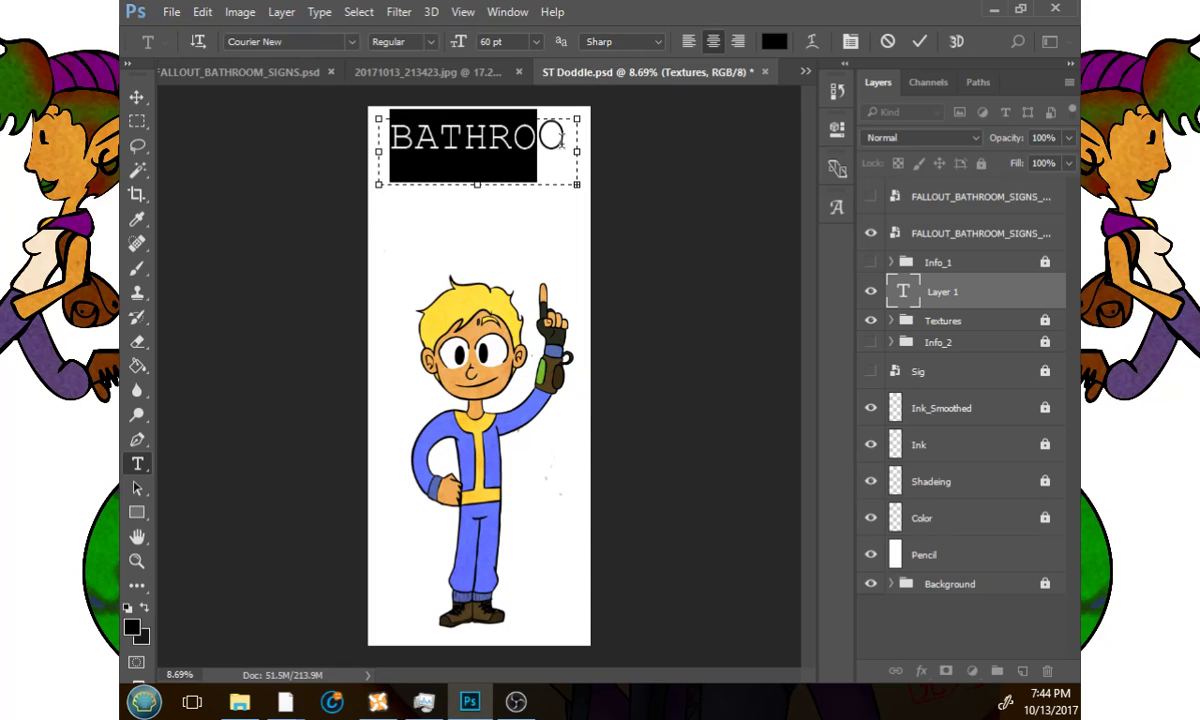
click(537, 42)
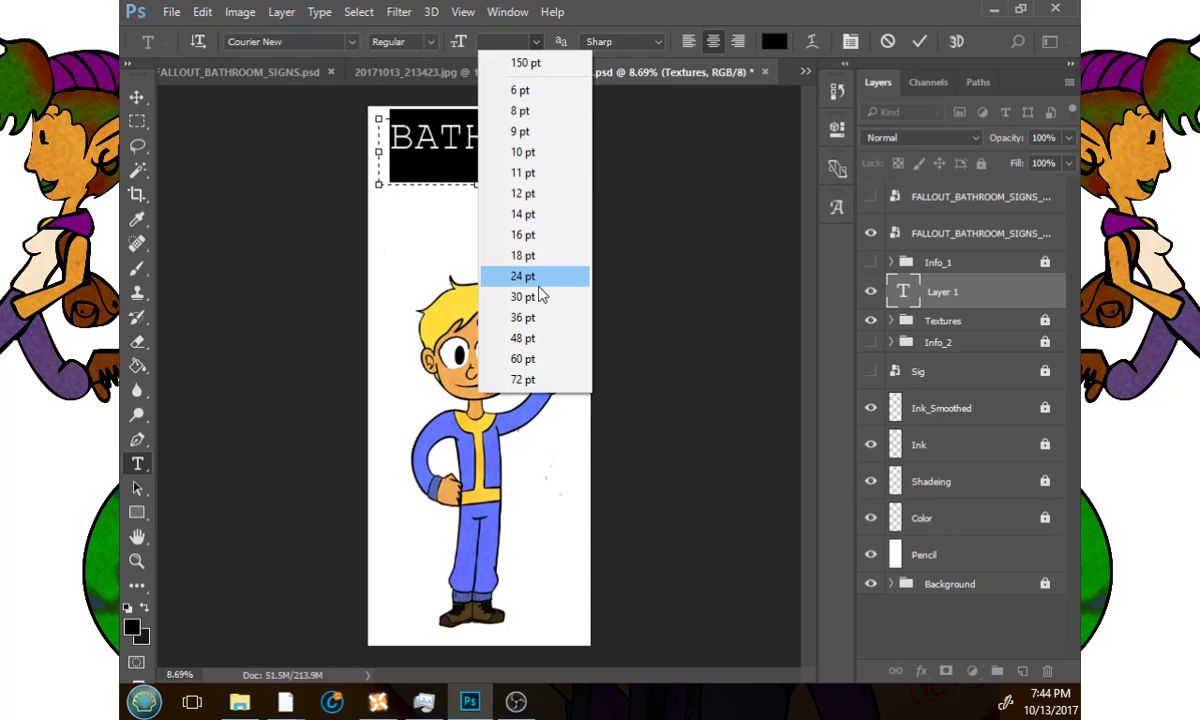
click(533, 359)
click(567, 139)
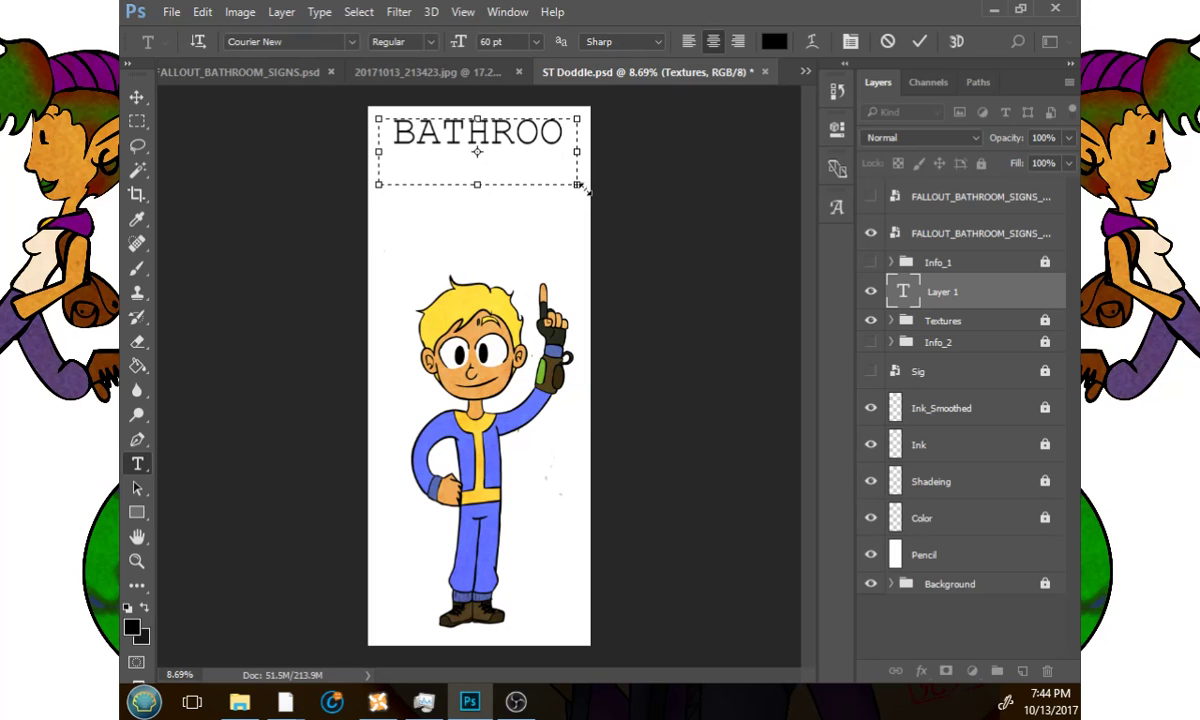
Complete the heading as BATHROOM at 60 pt, centered in a text box spanning the full page width.
drag(578, 169, 326, 115)
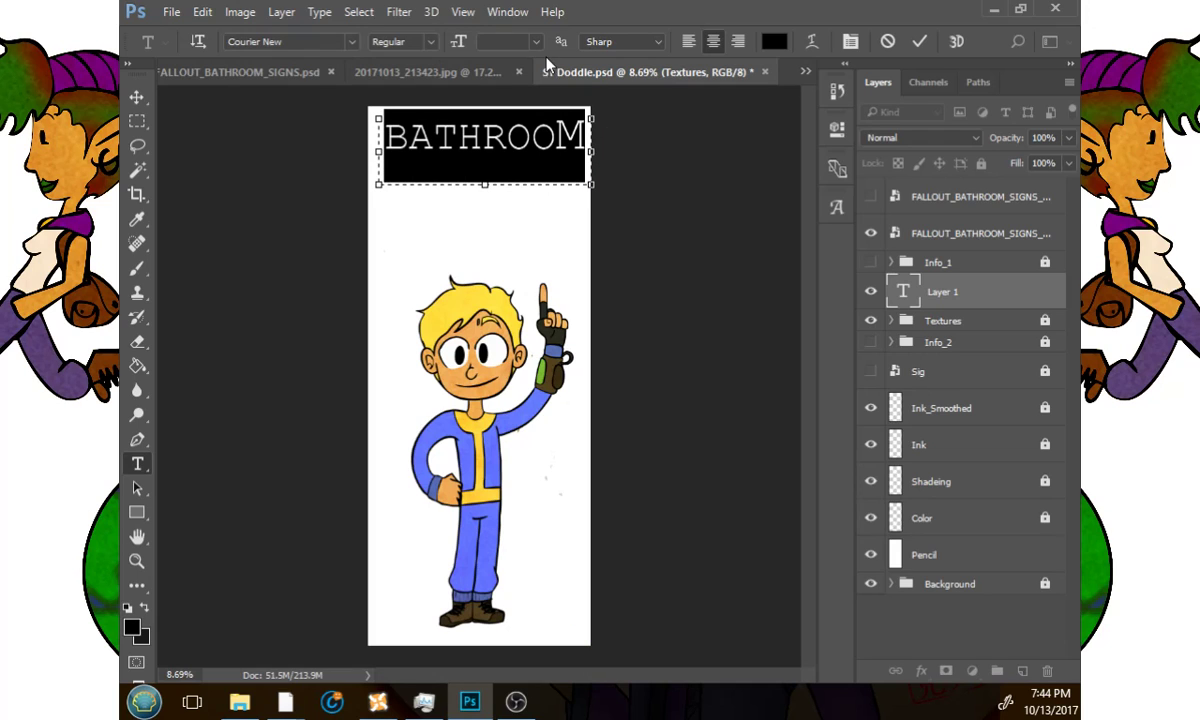
click(536, 41)
click(521, 358)
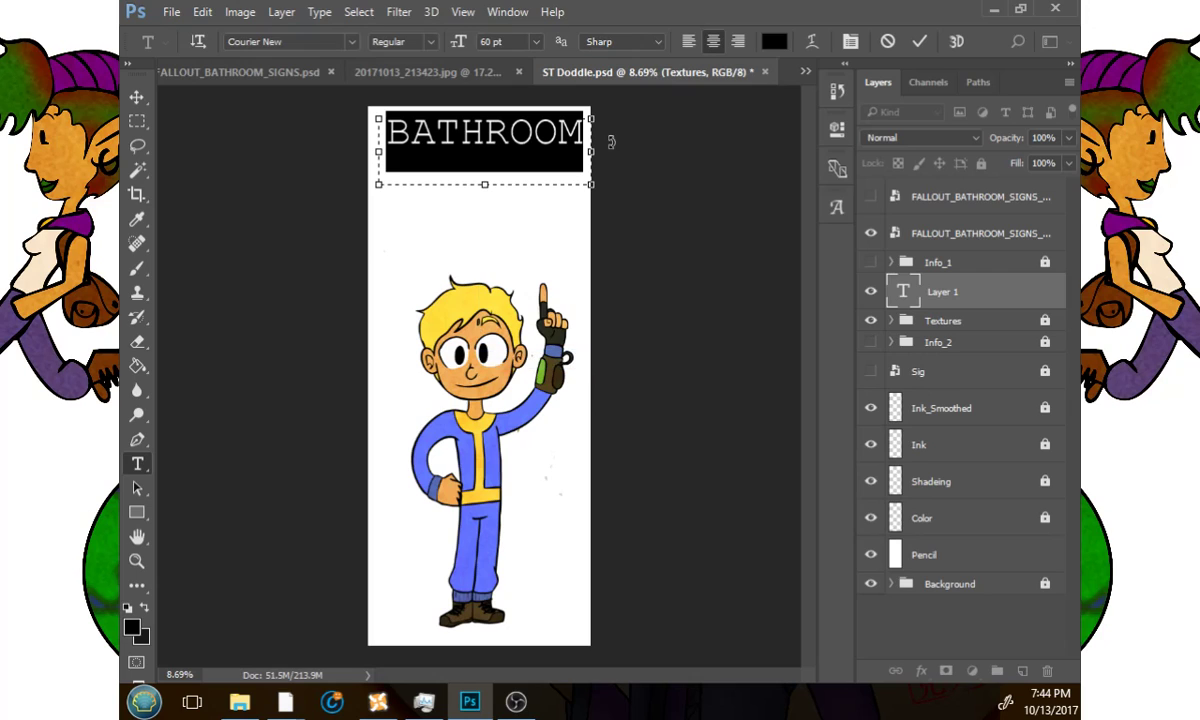
mouse_move(372, 154)
mouse_down()
mouse_move(345, 152)
mouse_move(369, 152)
mouse_up()
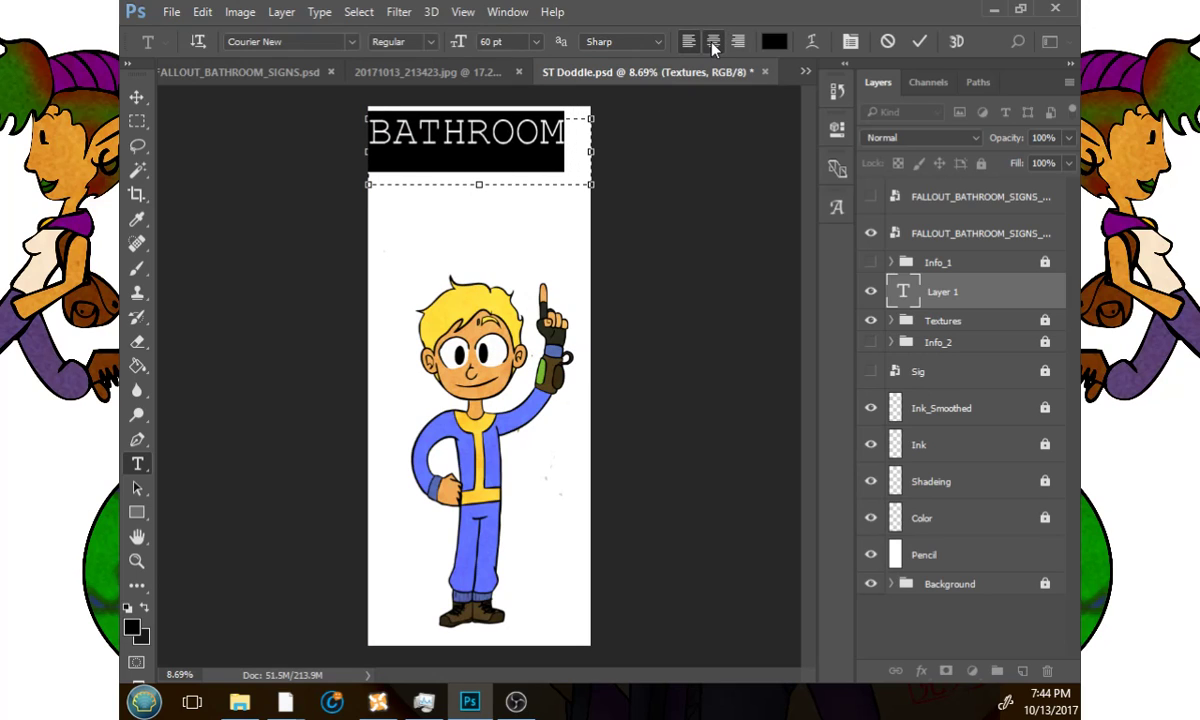
click(712, 41)
click(651, 187)
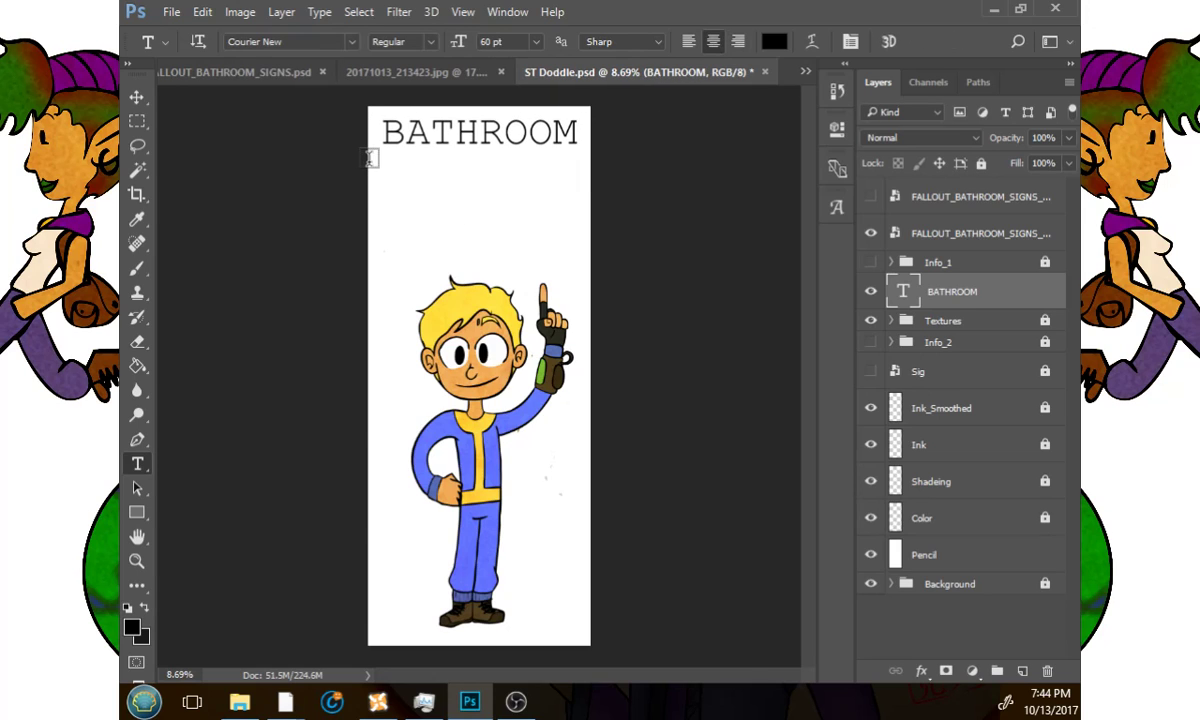
Add a second full-width text box directly below BATHROOM with the centered 60 pt text PASS.
drag(369, 161, 594, 225)
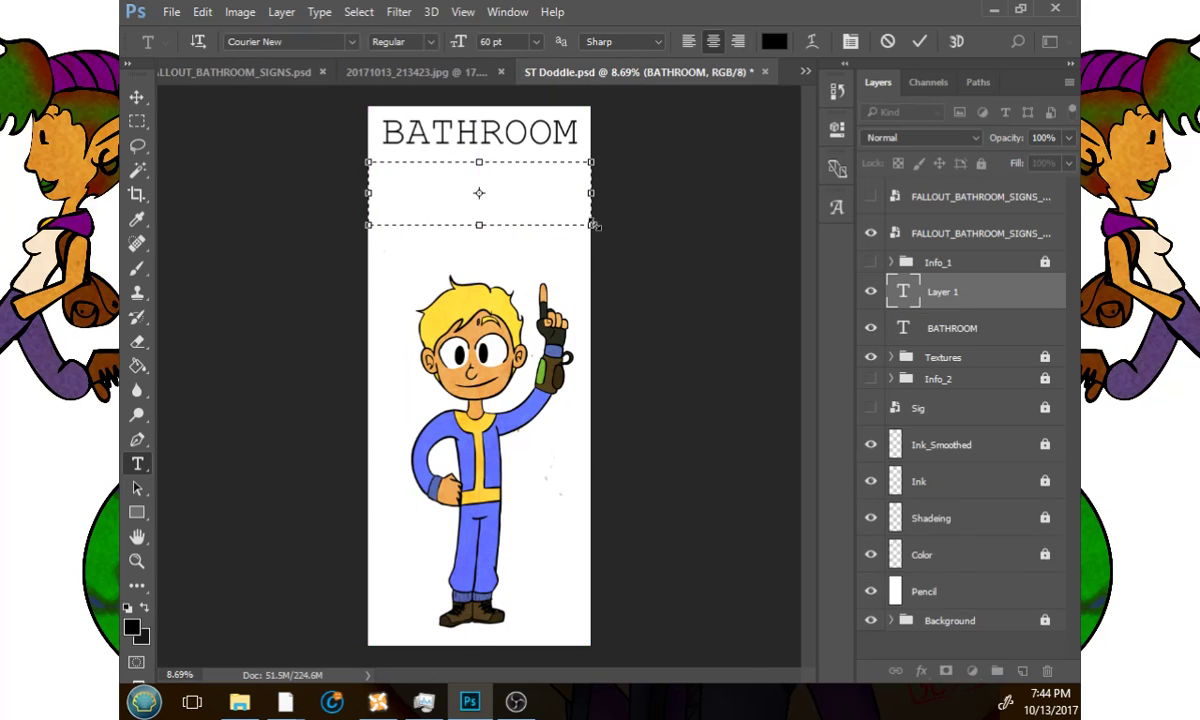
text(pass)
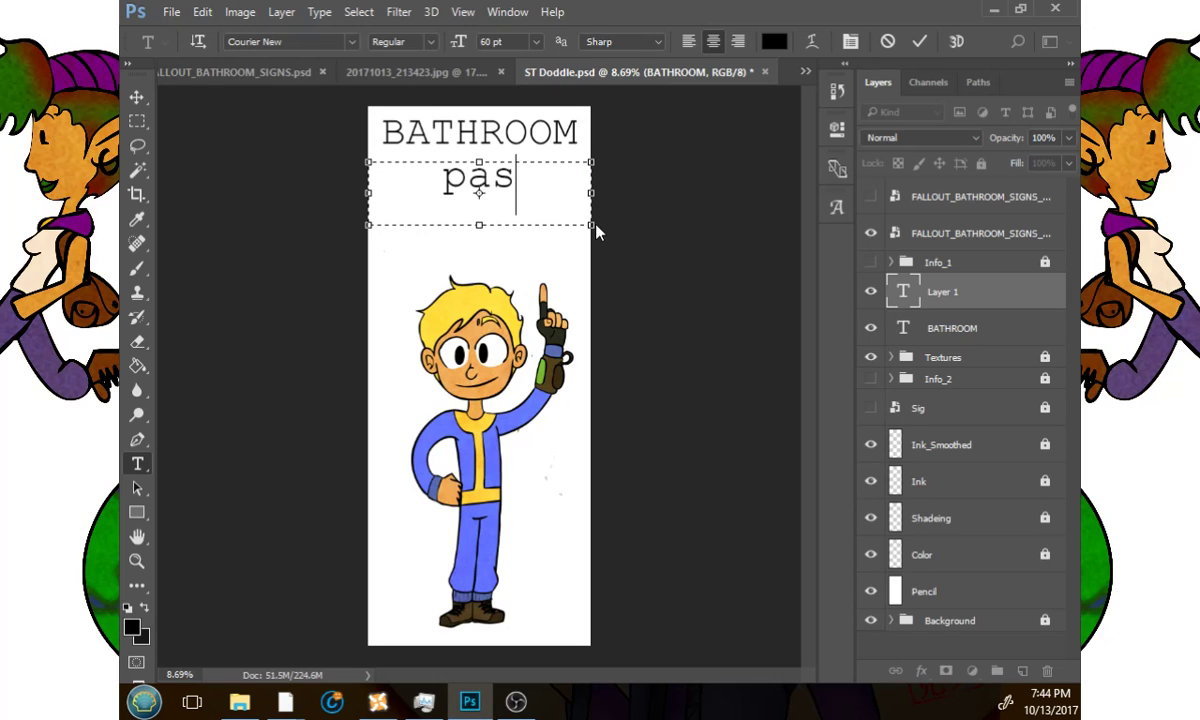
key(BackSpace)
key(BackSpace)
key(BackSpace)
key(BackSpace)
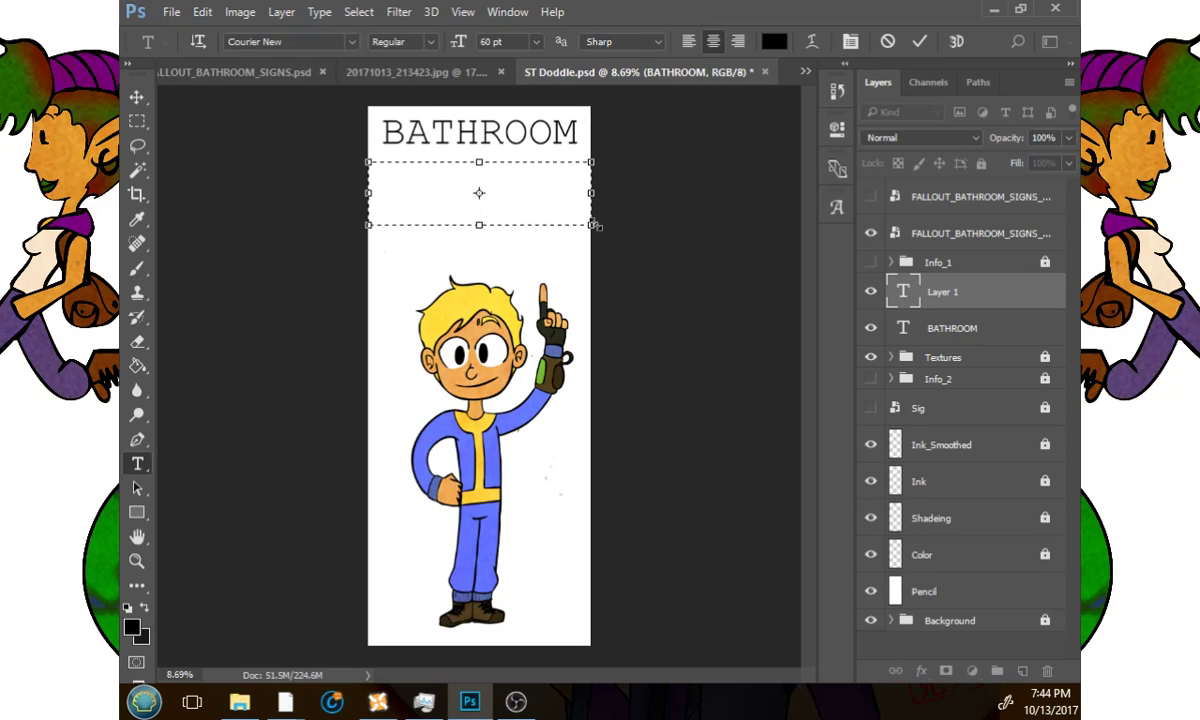
text(PASS)
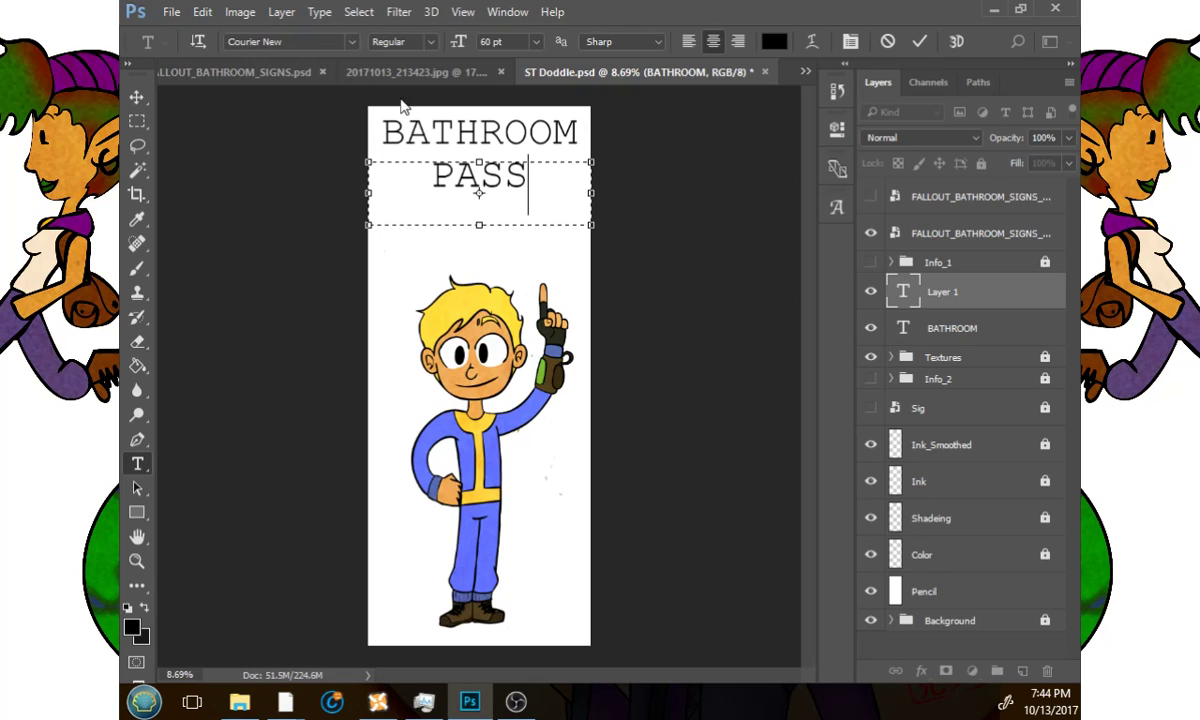
click(928, 41)
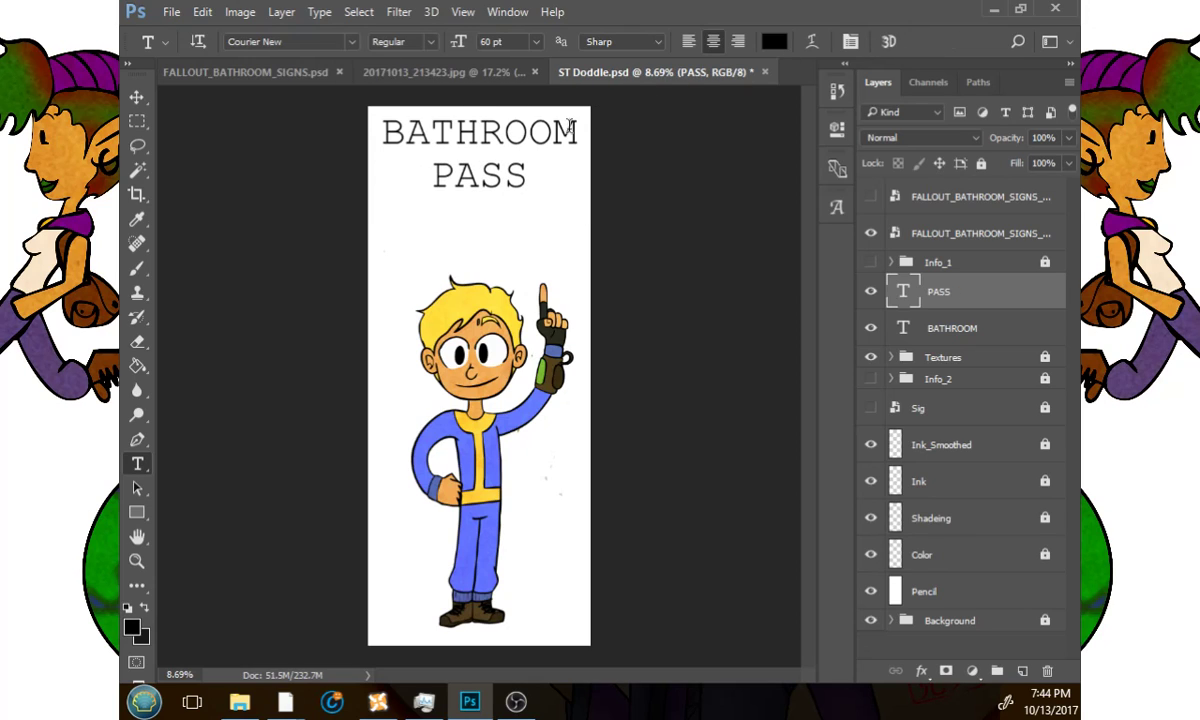
Restyle the BATHROOM heading in the Antique Book Cover font at 100 pt.
drag(577, 129, 374, 124)
click(334, 41)
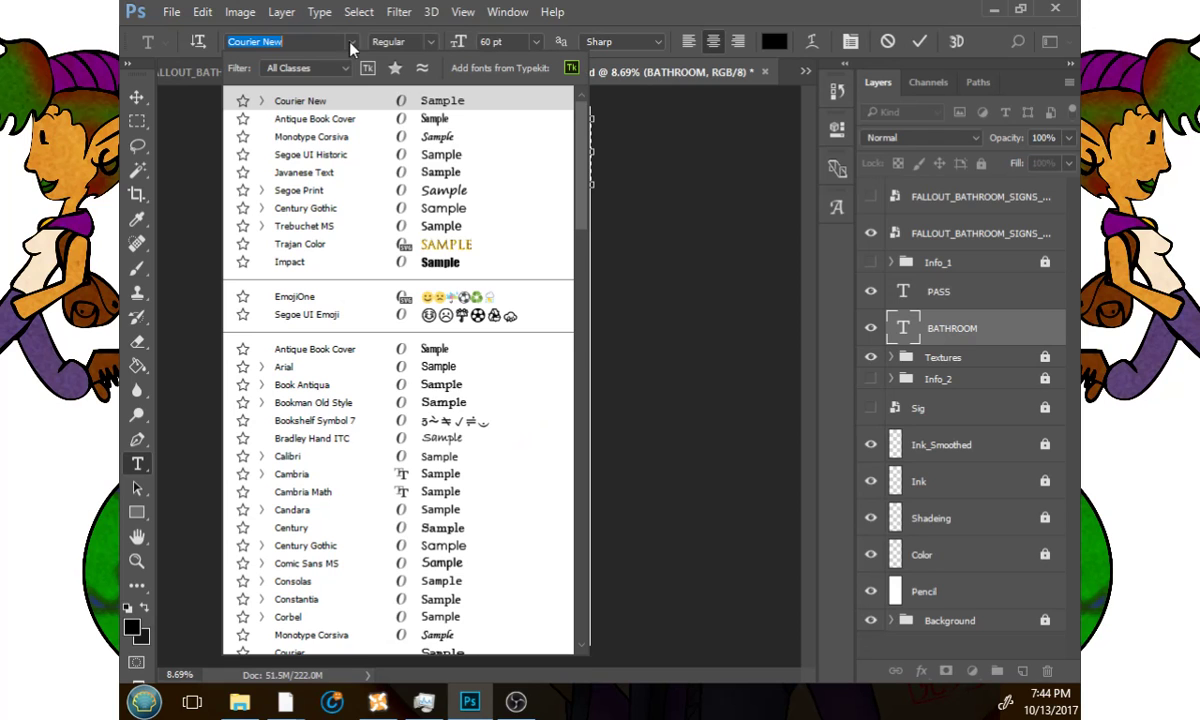
click(374, 122)
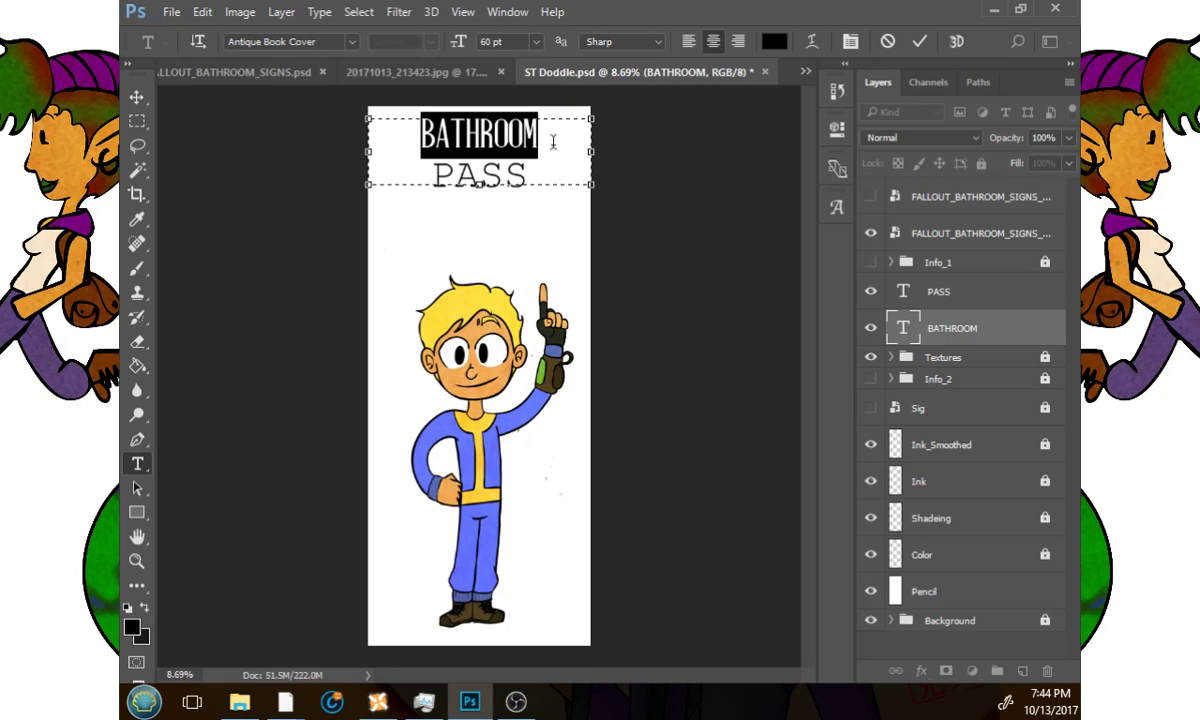
click(536, 41)
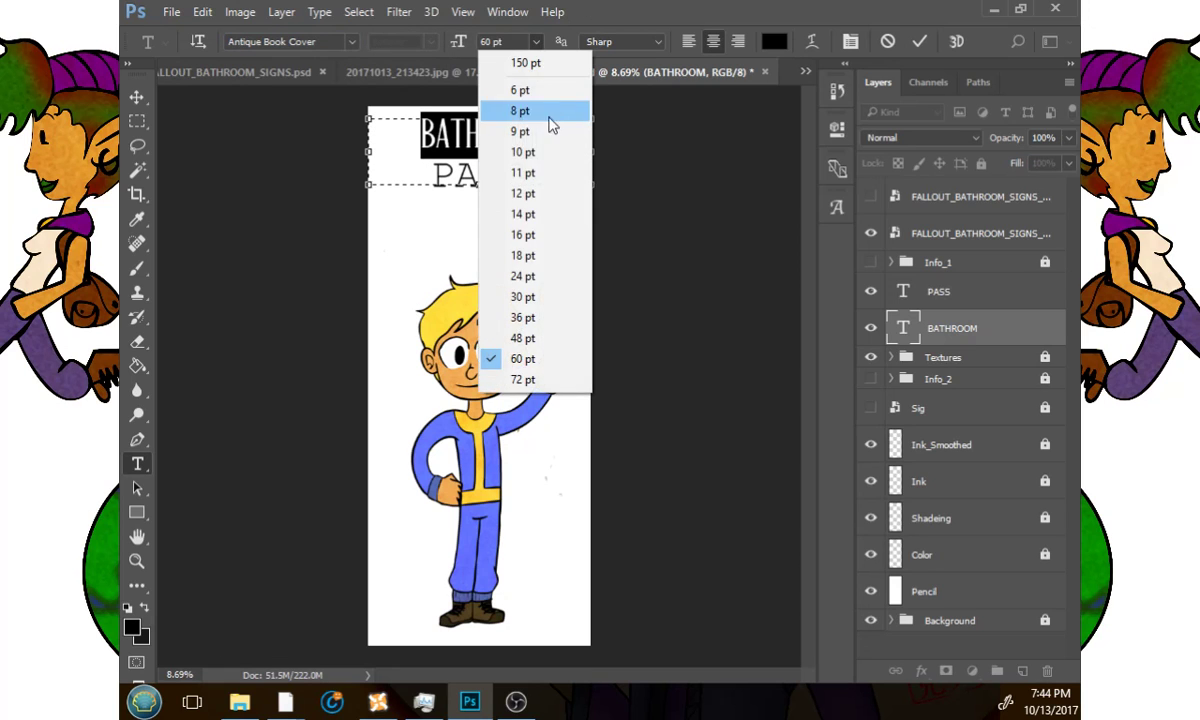
click(523, 379)
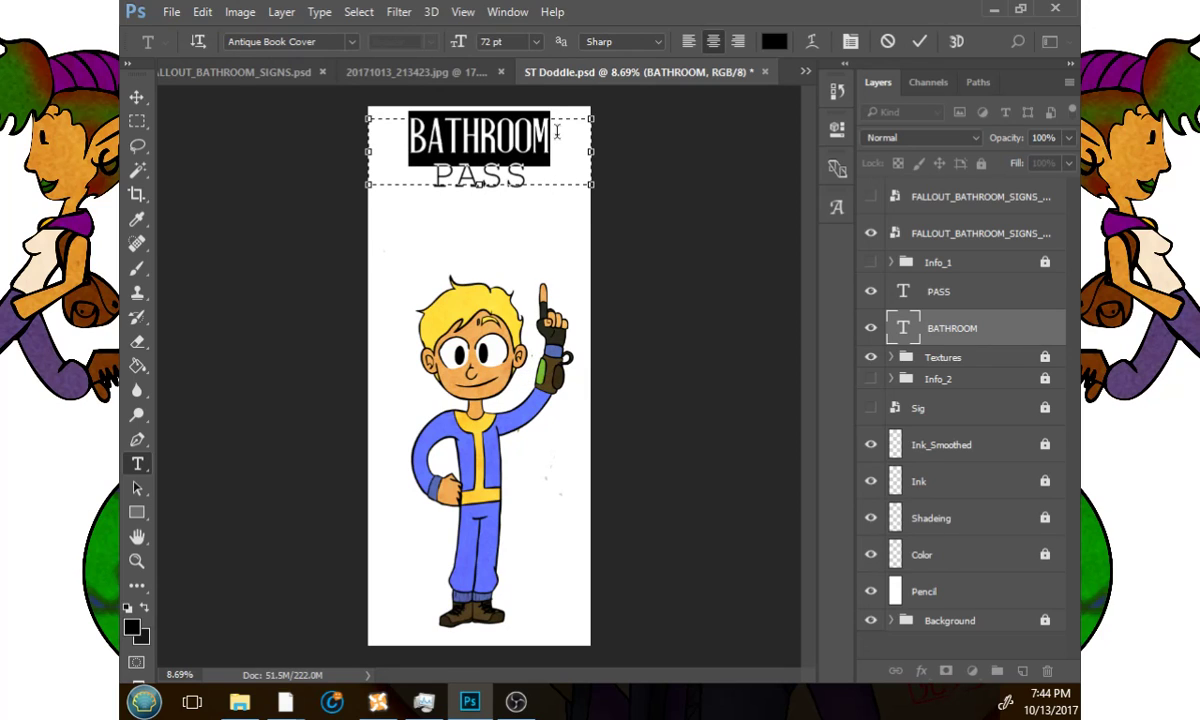
click(488, 42)
text(100)
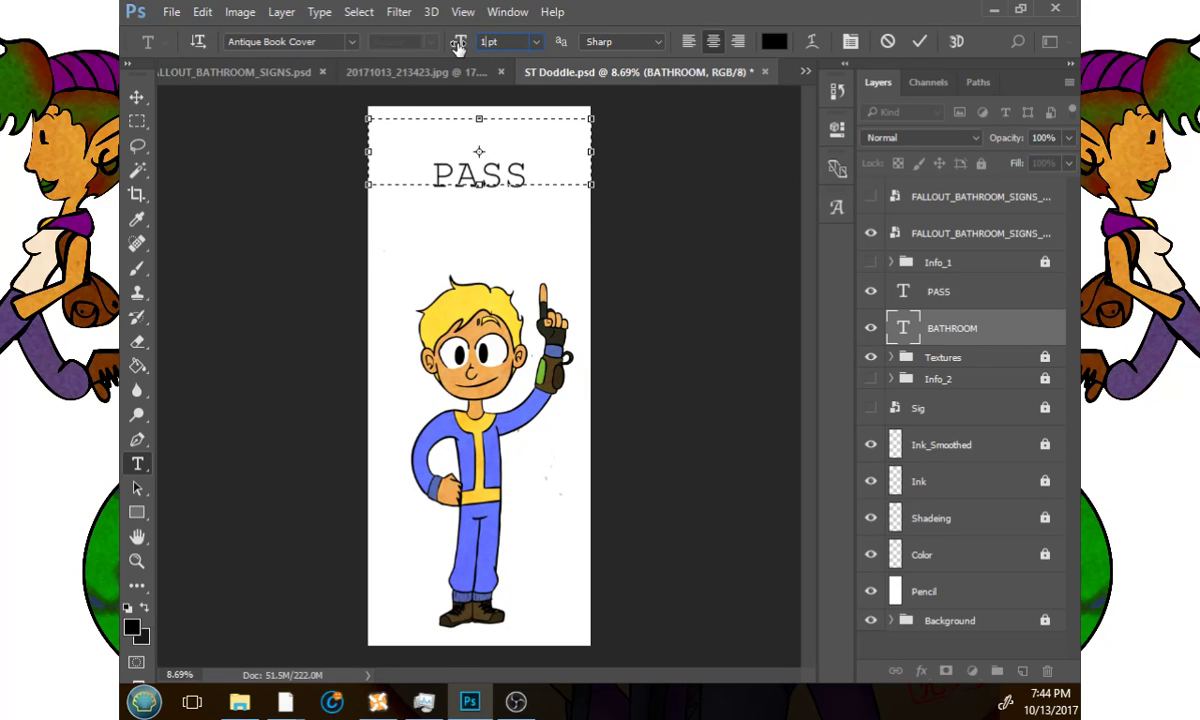
key(Return)
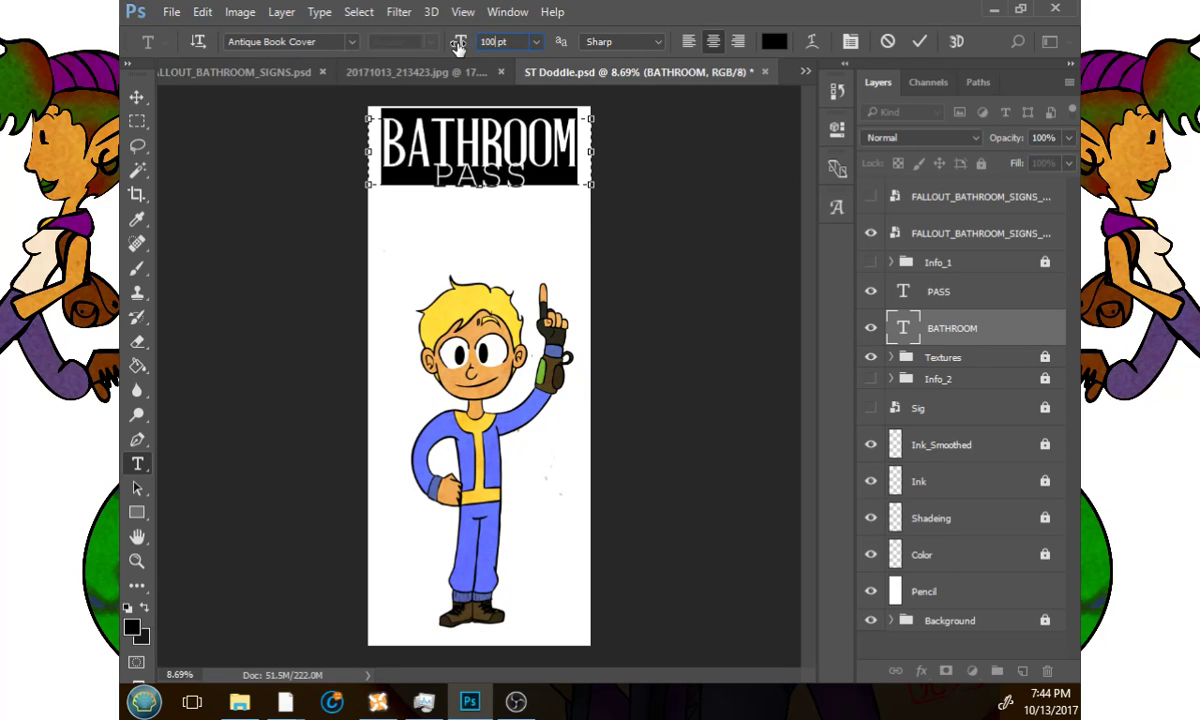
click(918, 44)
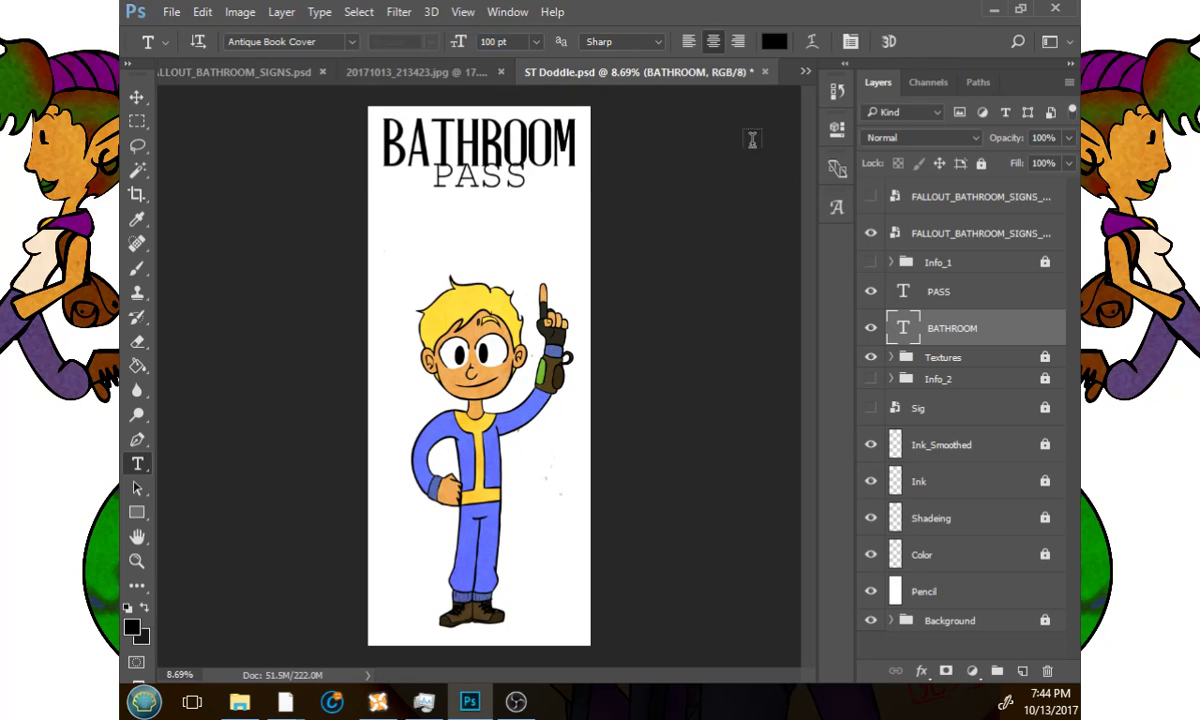
Move the PASS text straight down until it sits clear of the enlarged BATHROOM heading.
click(980, 292)
click(137, 96)
drag(452, 193, 456, 219)
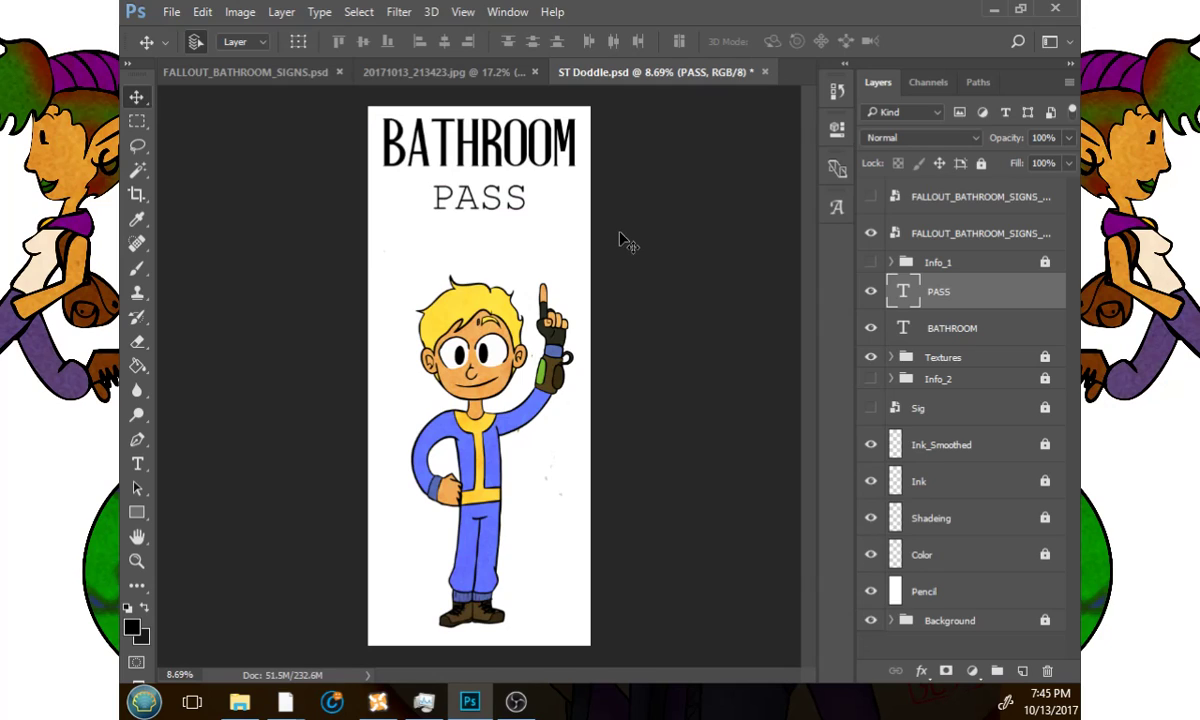
Draw a text box between PASS and the man's hair, using the Postface font at 60 pt.
click(139, 463)
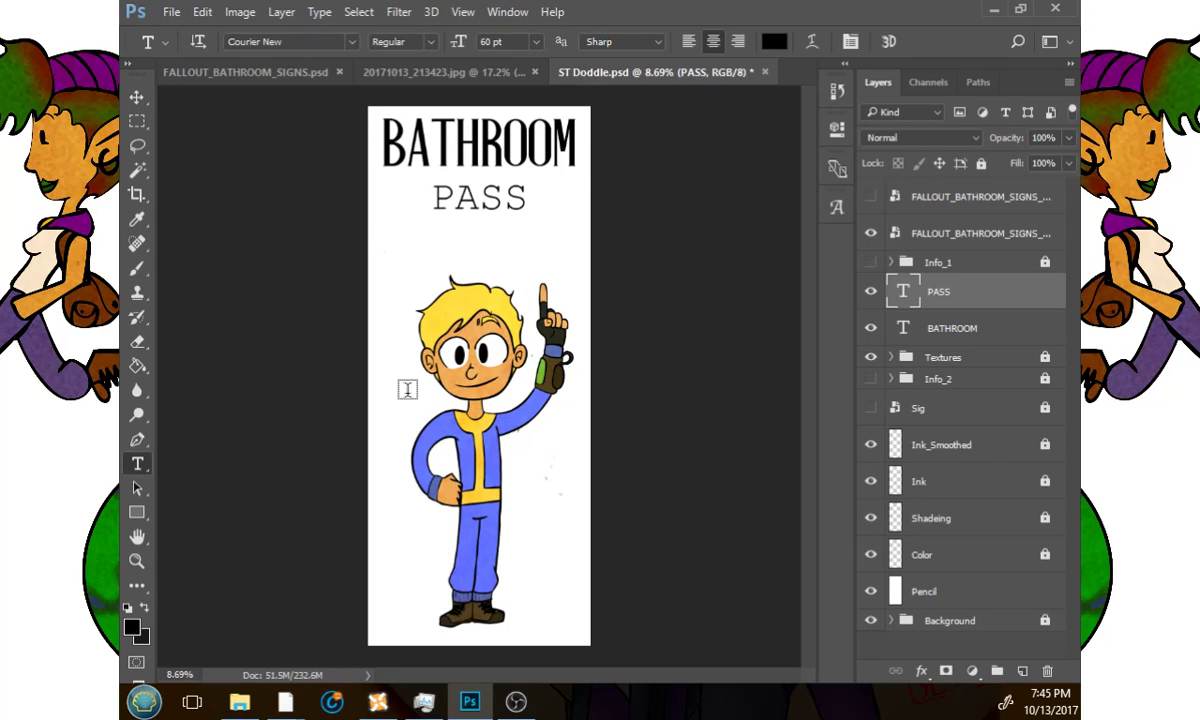
drag(386, 220, 577, 263)
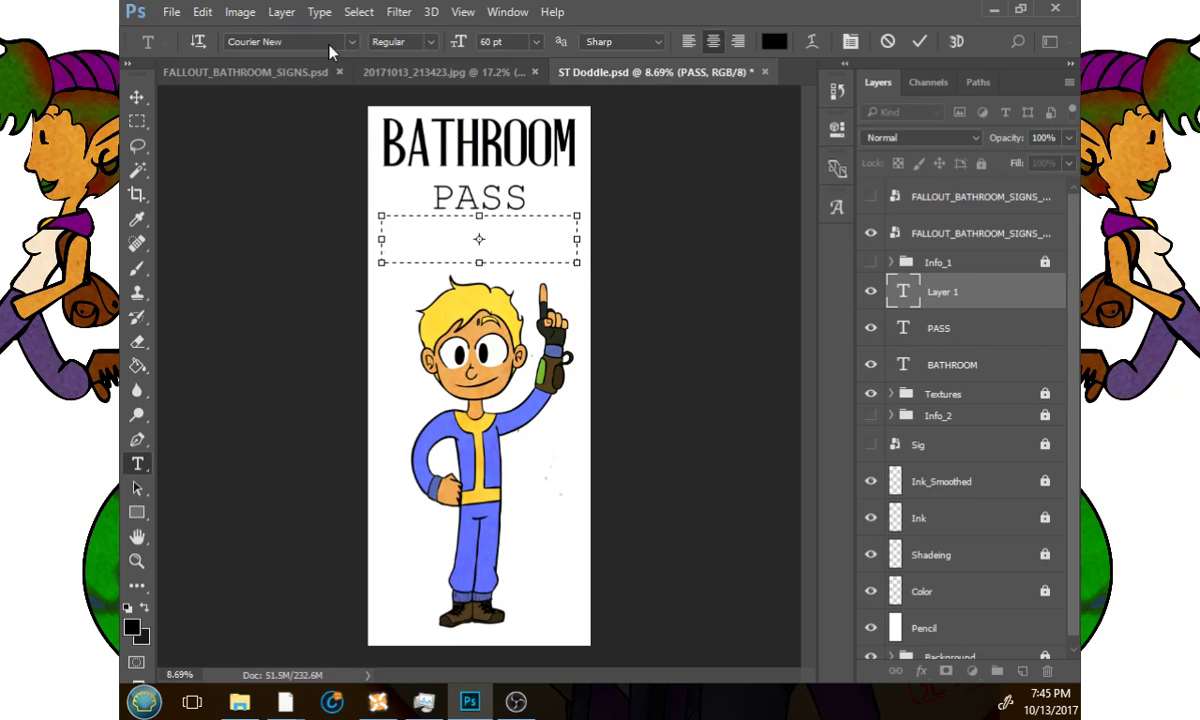
click(350, 42)
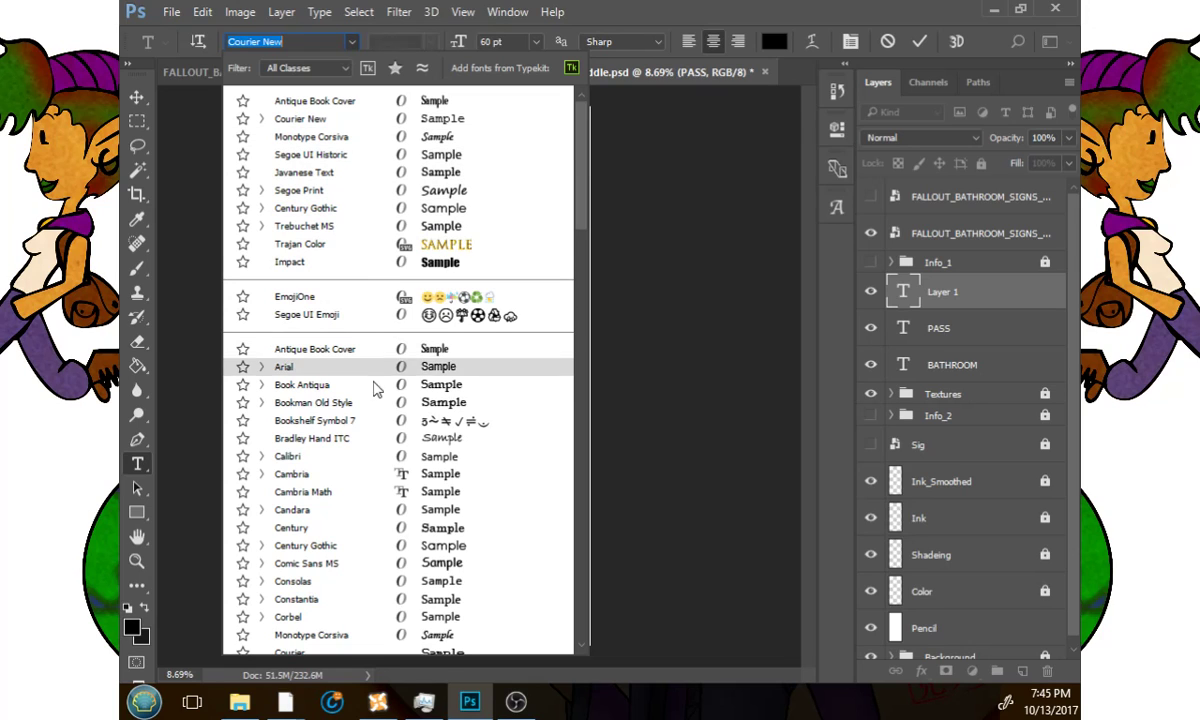
scroll(377, 407, down, 5)
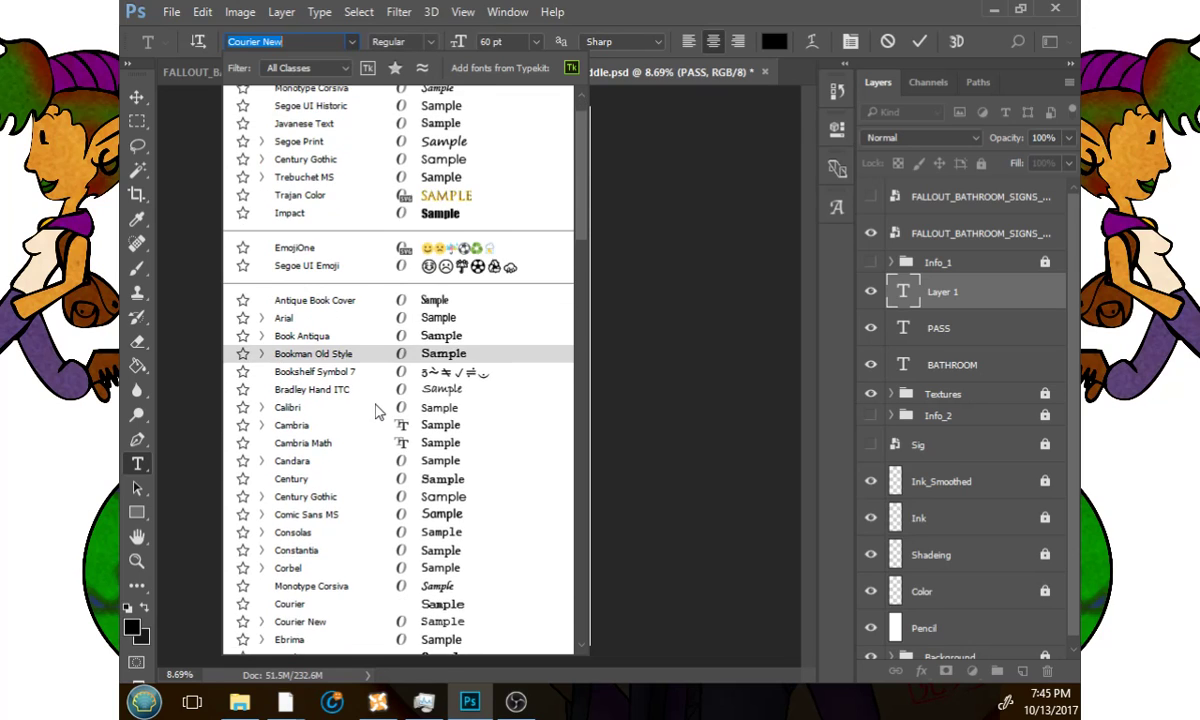
scroll(377, 413, down, 10)
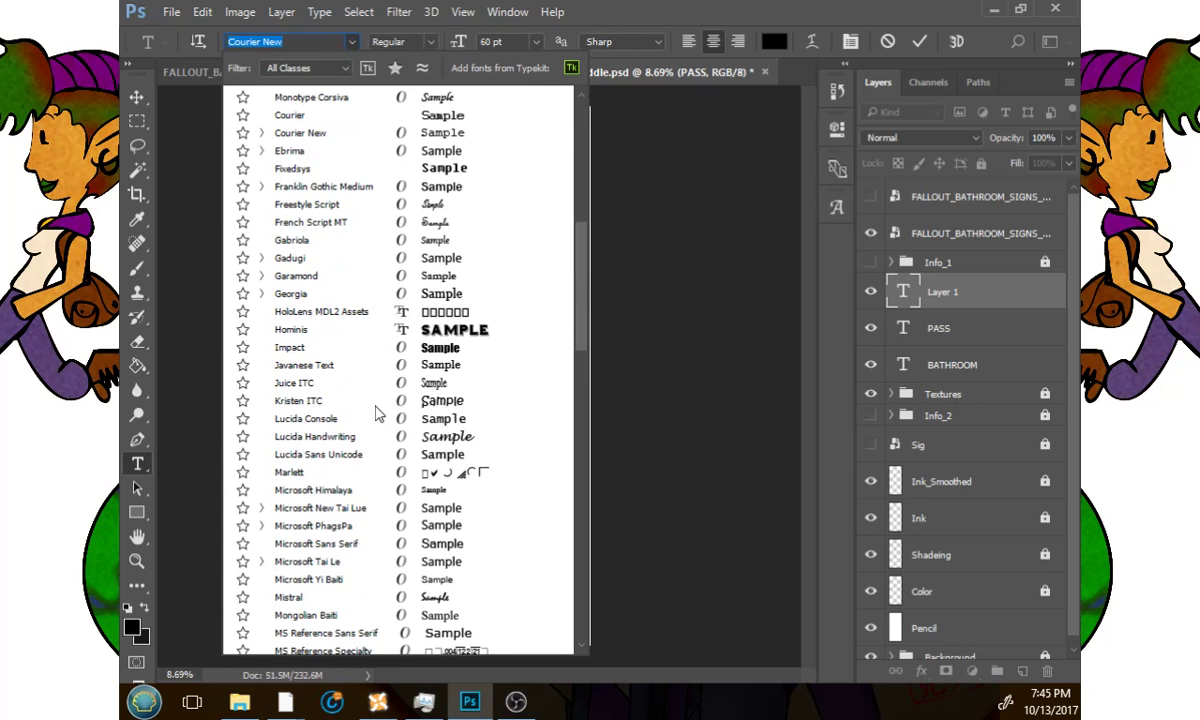
scroll(377, 415, down, 2)
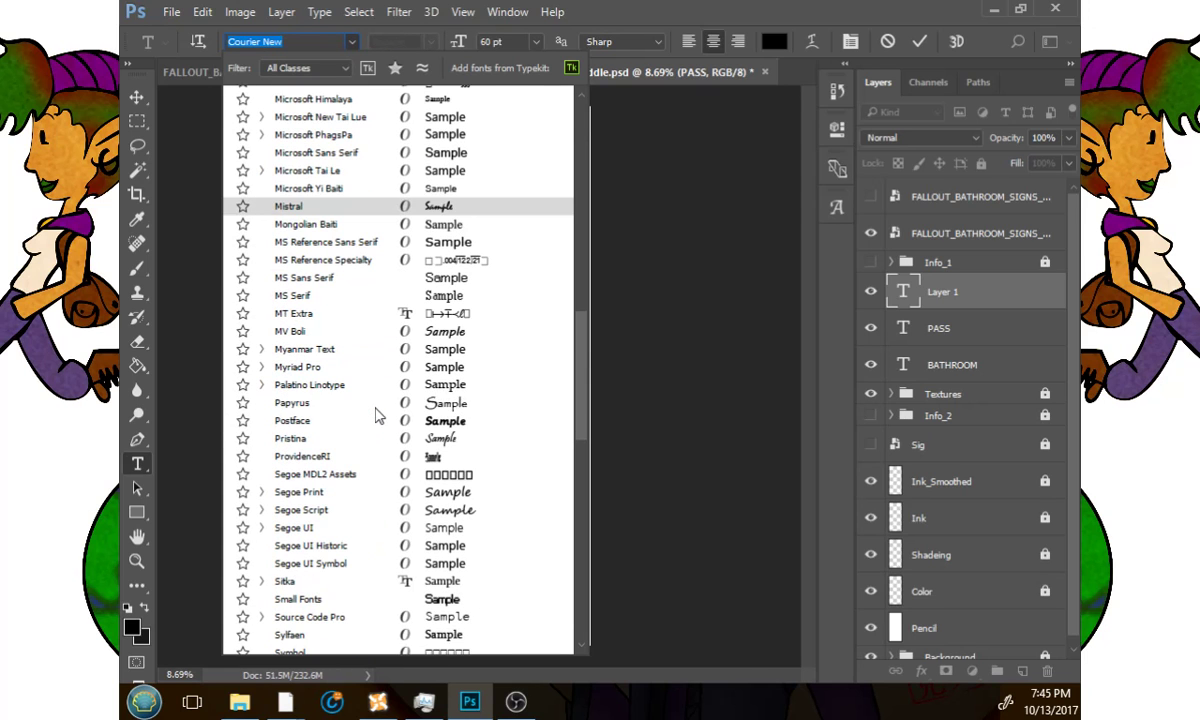
click(325, 431)
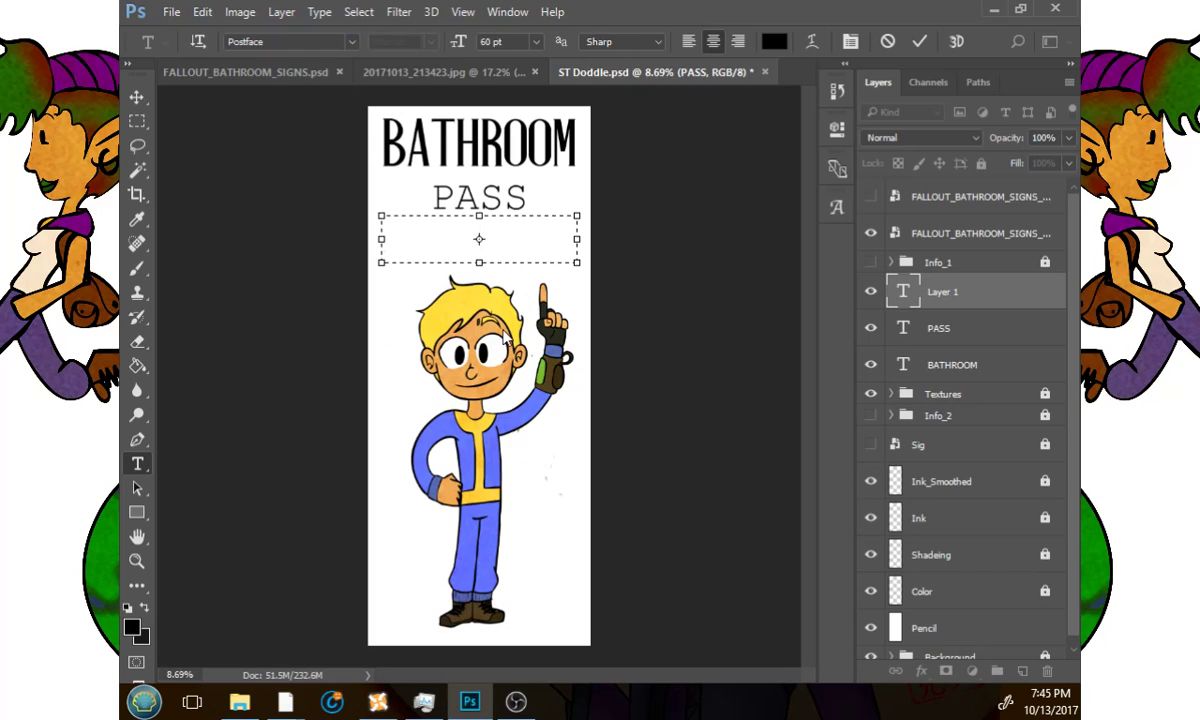
Enter the text "- BOYS -" in the new box, with a spaced dash on each side of the word.
text(bo)
key(BackSpace)
key(BackSpace)
text(boys)
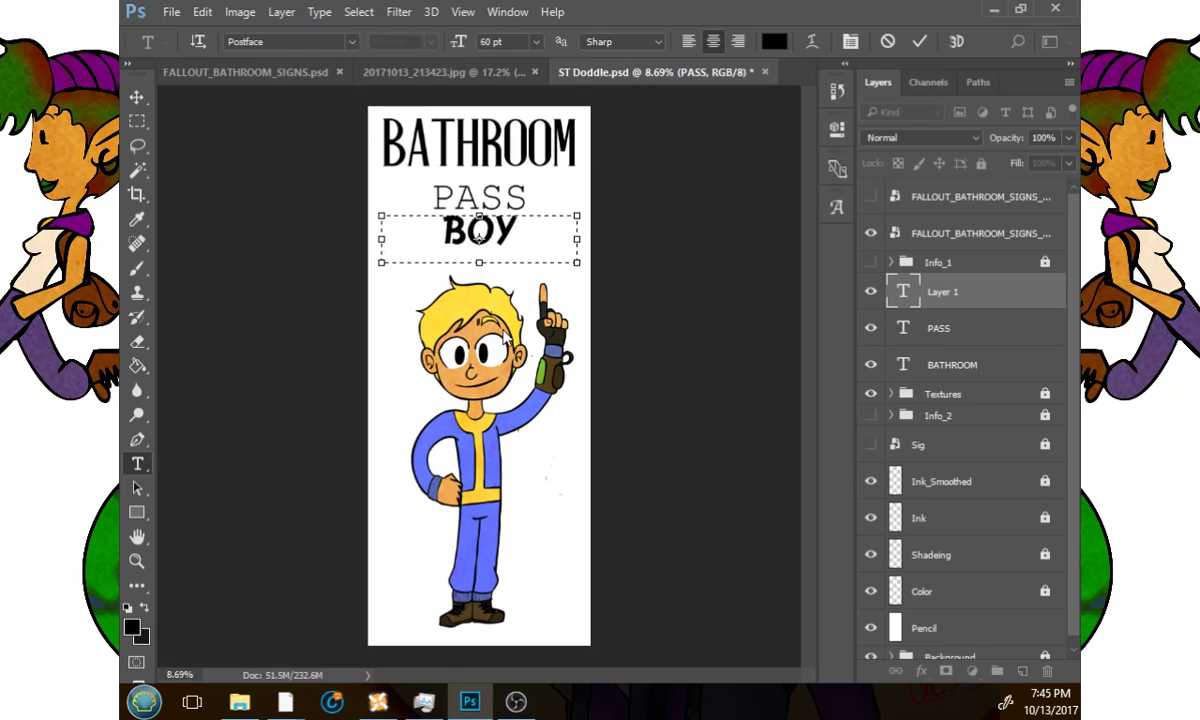
text(-)
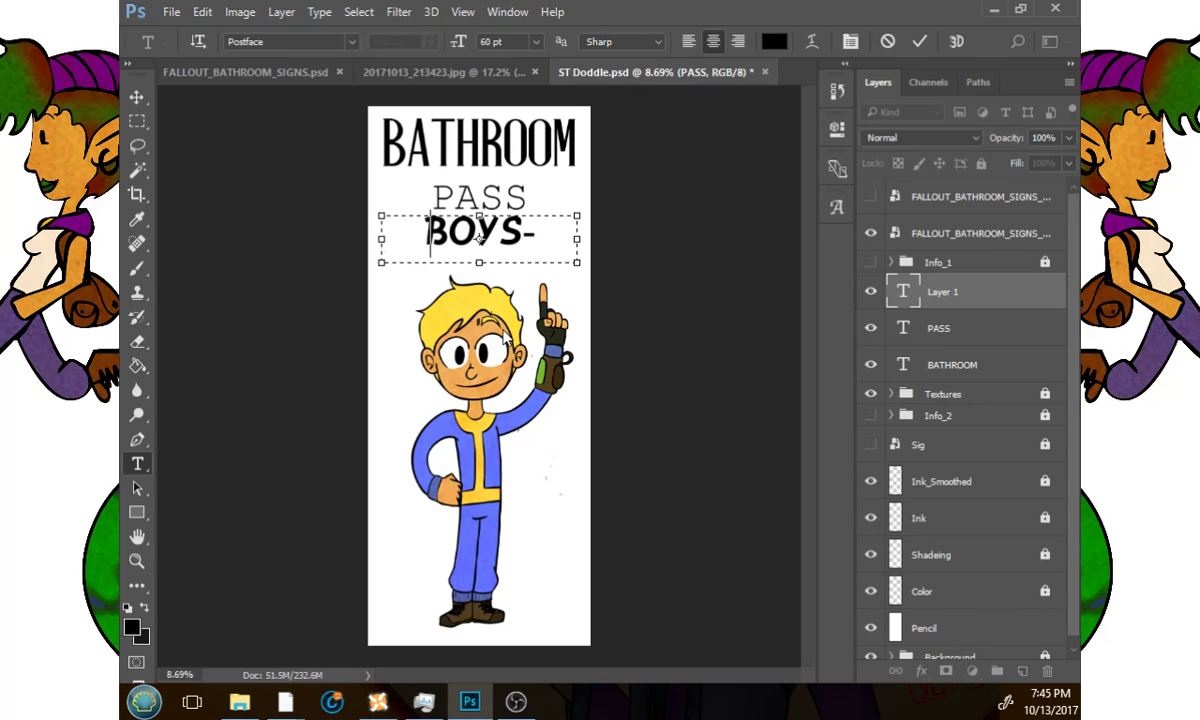
text(-)
key(Right)
key(Right)
key(Right)
key(Right)
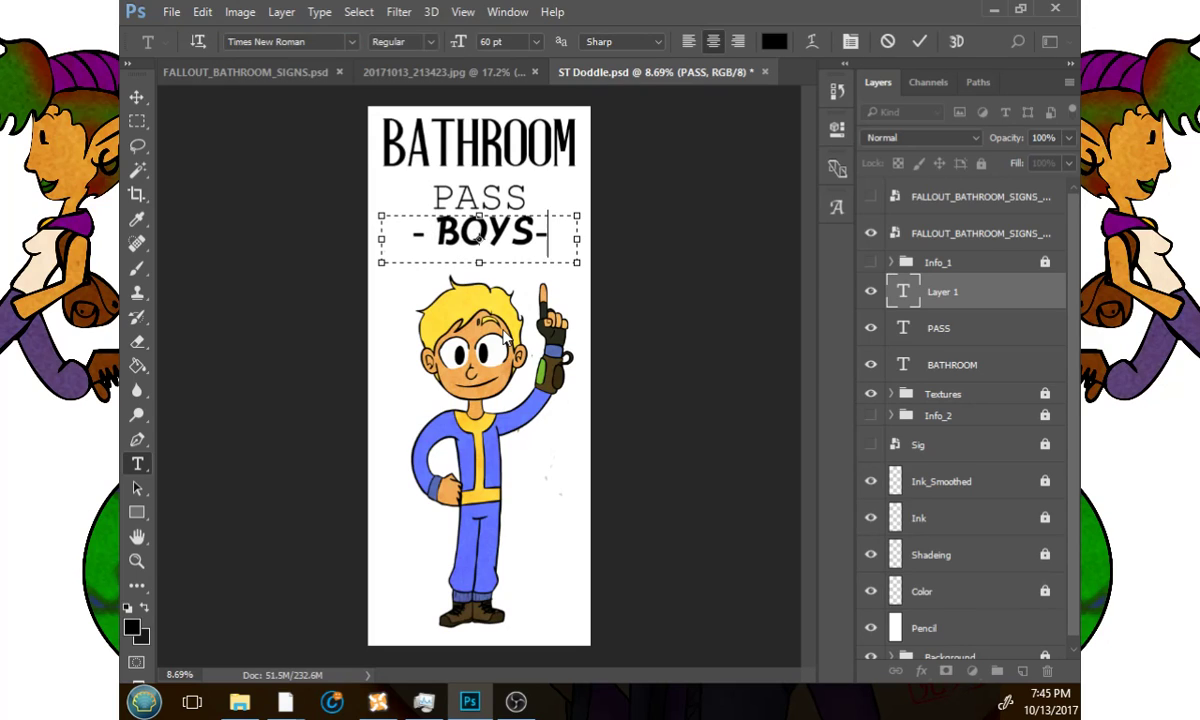
key(Left)
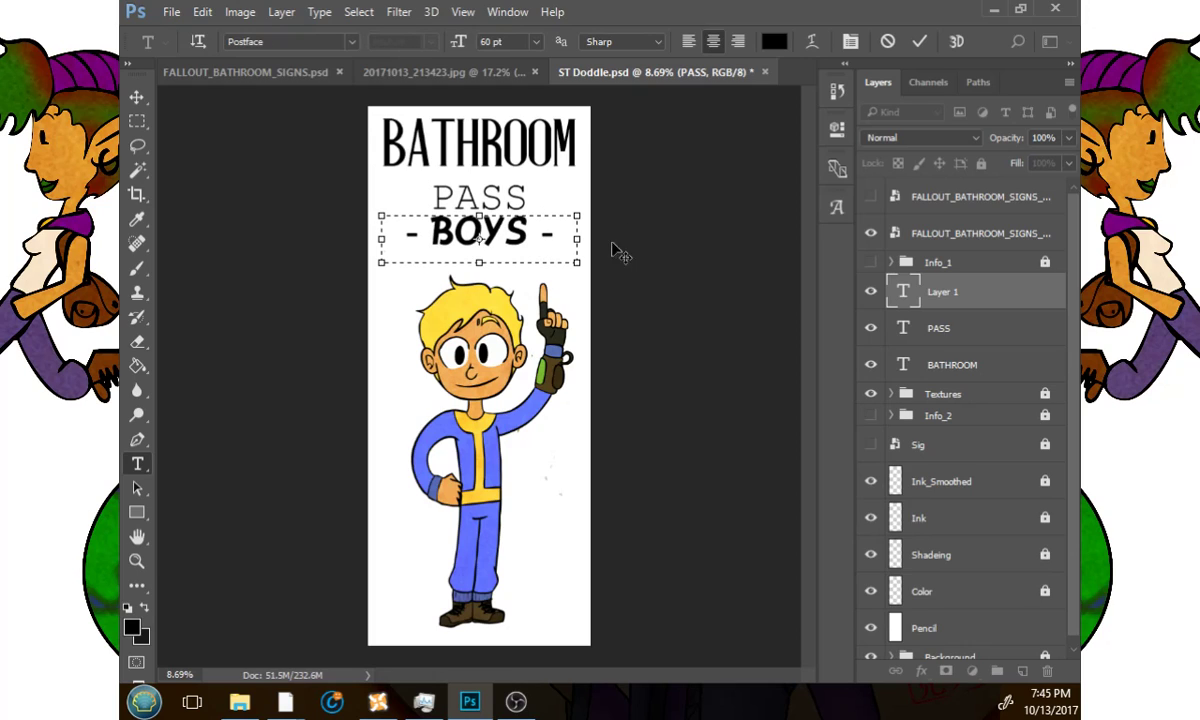
Enlarge the BOYS text box to the full page width with more height, and set its text to 72 pt.
drag(492, 266, 492, 284)
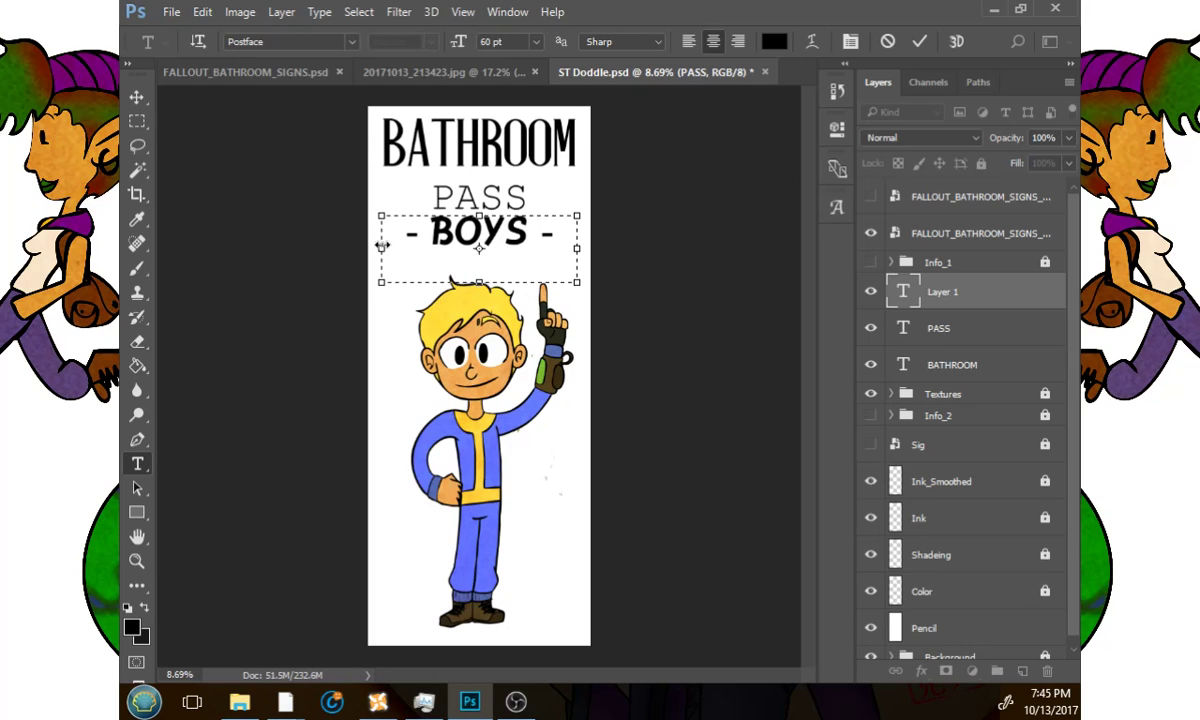
drag(381, 247, 368, 248)
drag(589, 248, 298, 223)
click(537, 43)
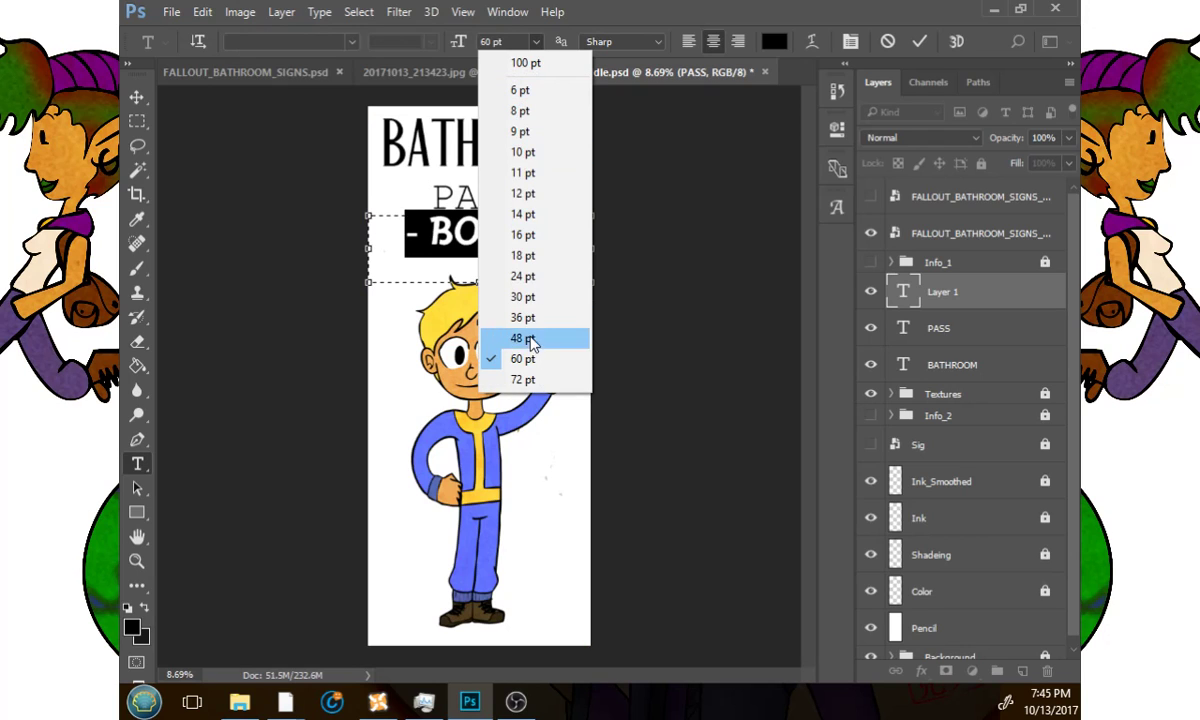
click(520, 365)
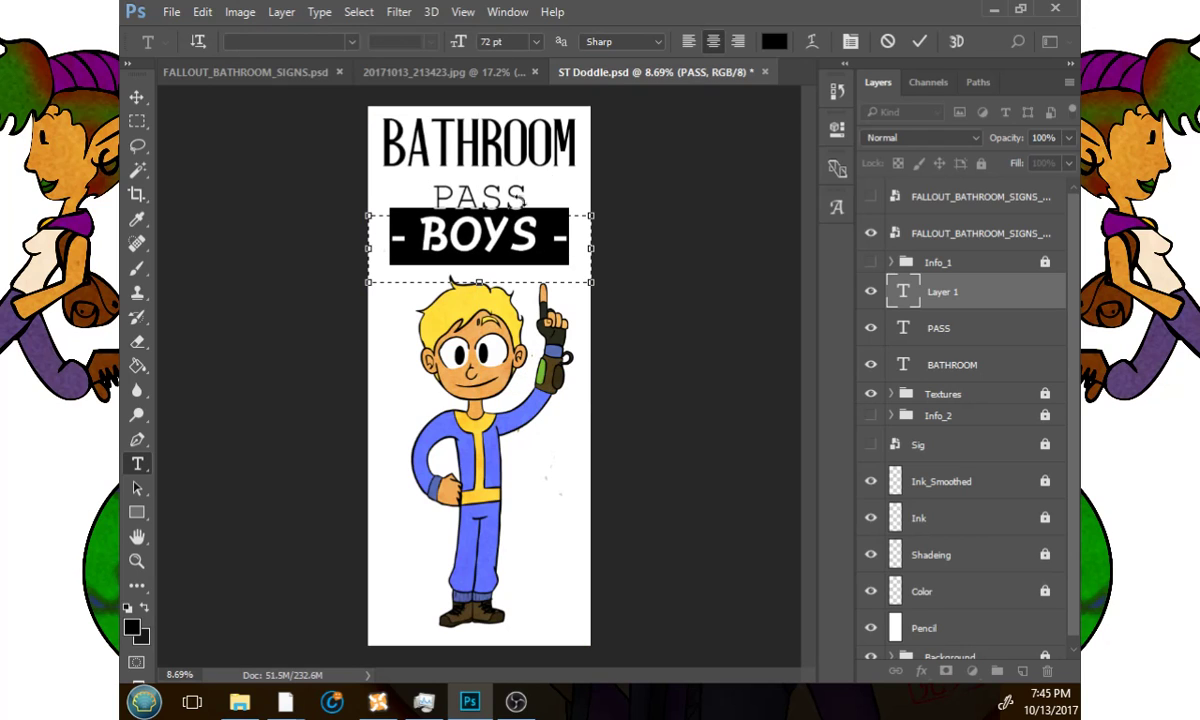
Move the BOYS line slightly down so it is clear of PASS and just above the man's hair.
click(918, 42)
click(136, 96)
drag(470, 232, 476, 240)
click(620, 242)
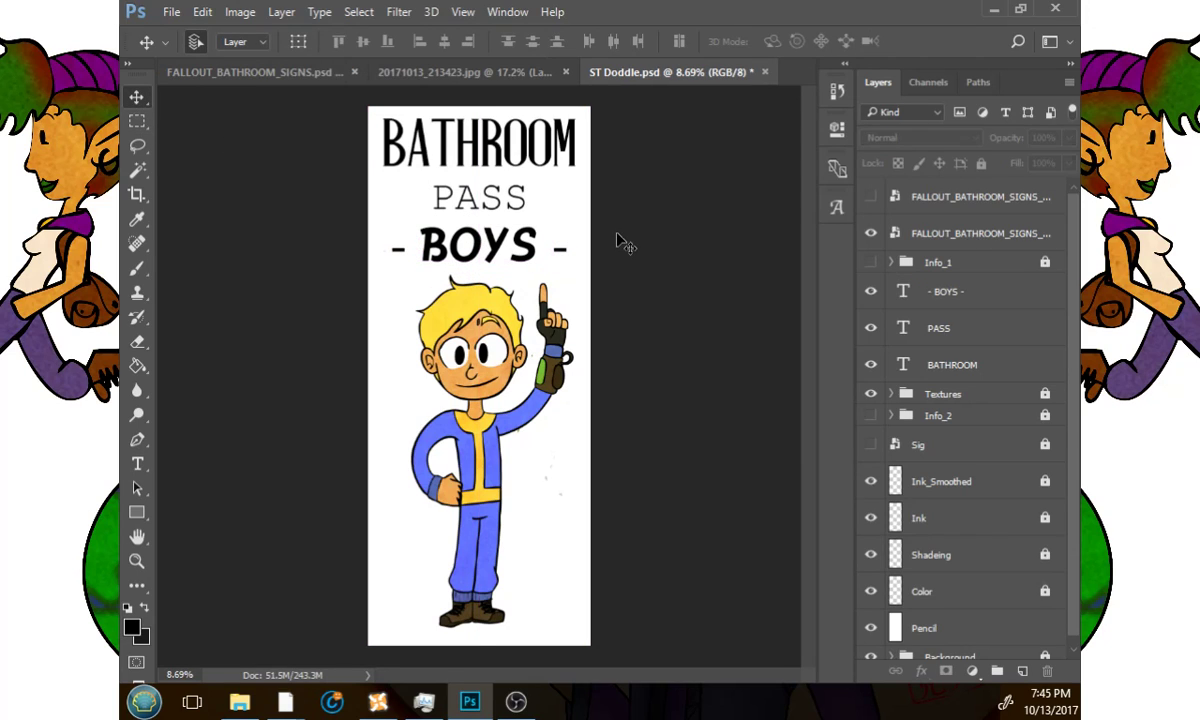
Recolor the whole "- BOYS -" line to the violet-blue 7765ff.
click(136, 463)
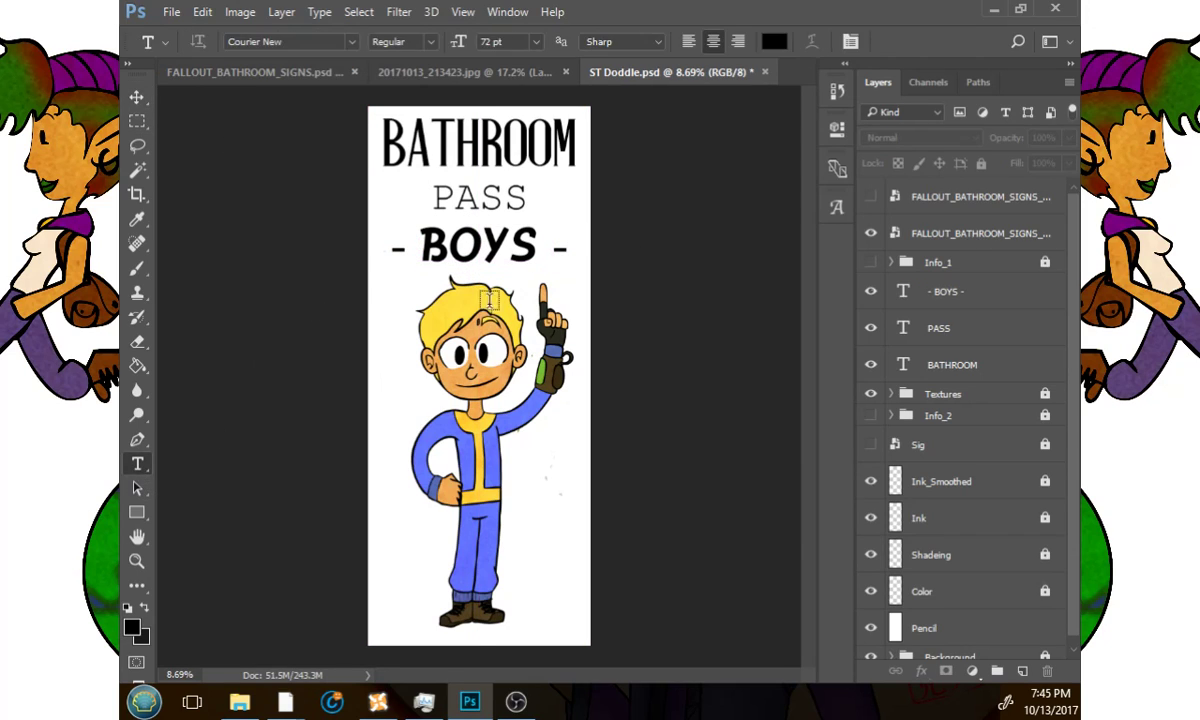
click(539, 235)
triple_click(510, 255)
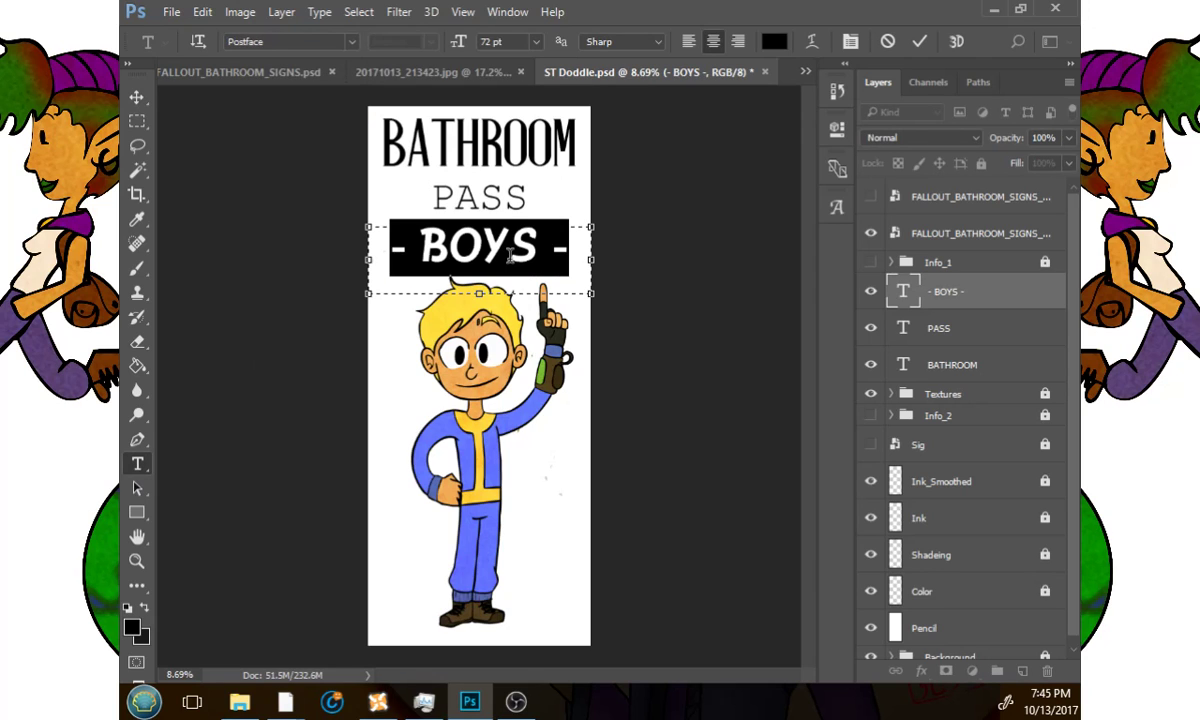
click(130, 630)
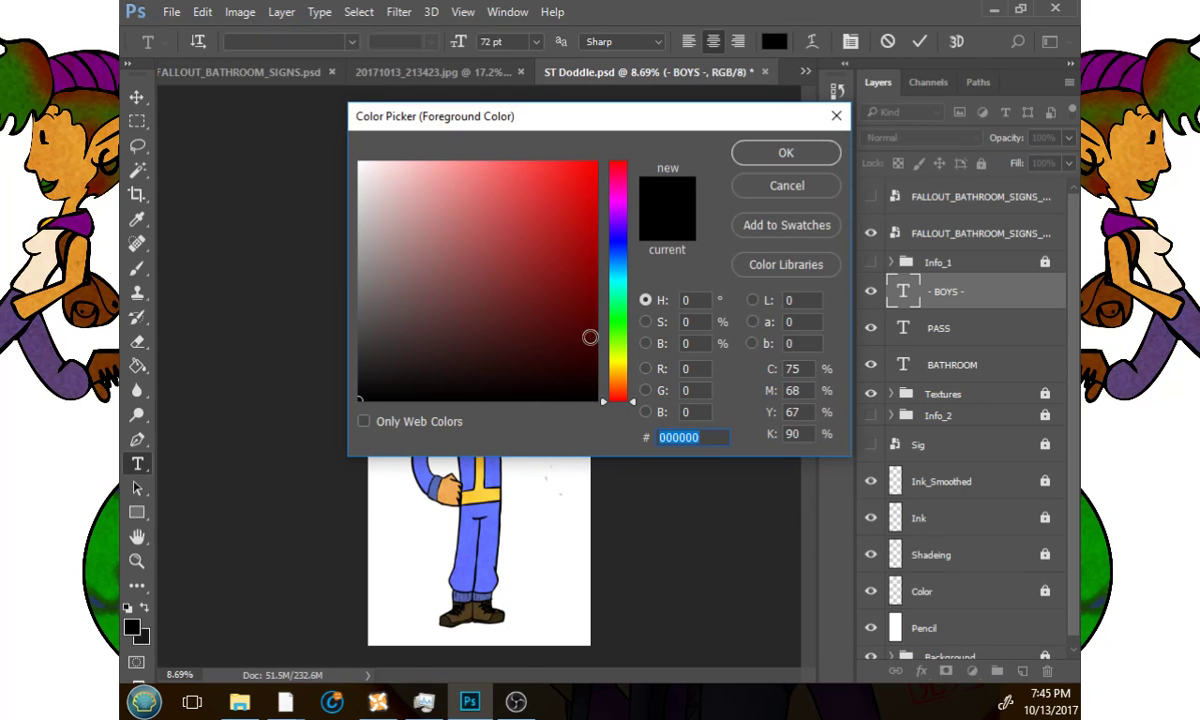
click(620, 238)
click(440, 168)
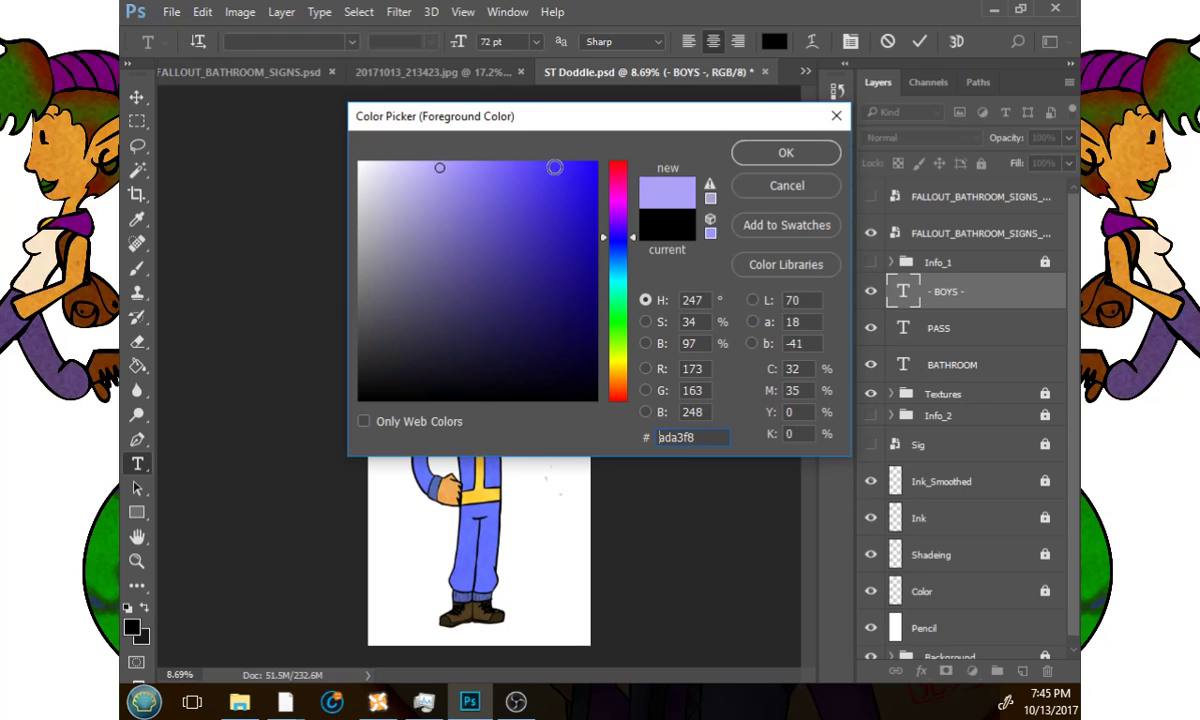
click(507, 162)
click(503, 164)
click(786, 152)
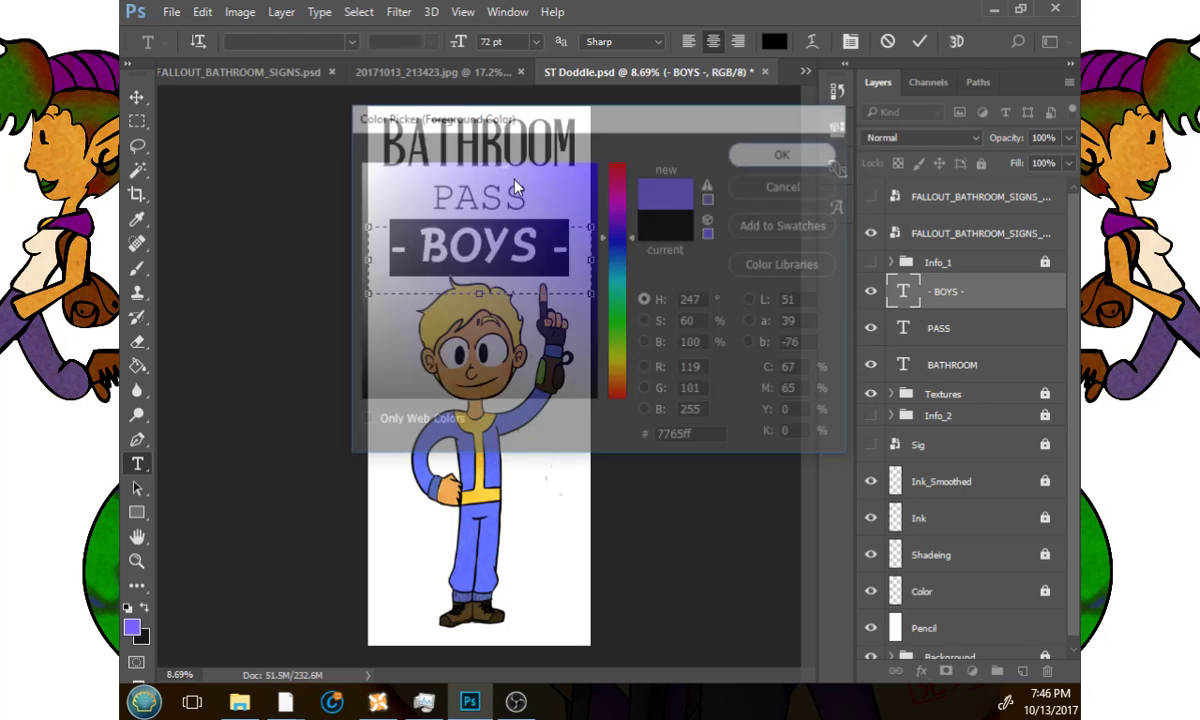
key(ctrl+Return)
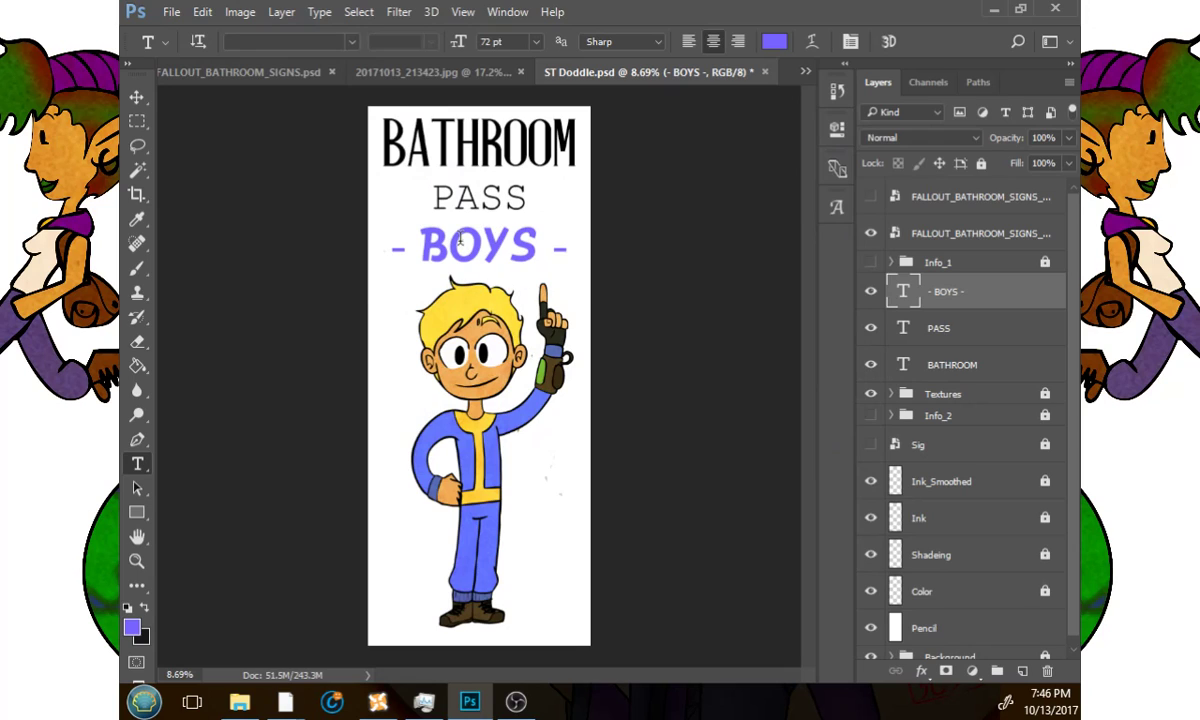
click(420, 245)
drag(420, 245, 537, 228)
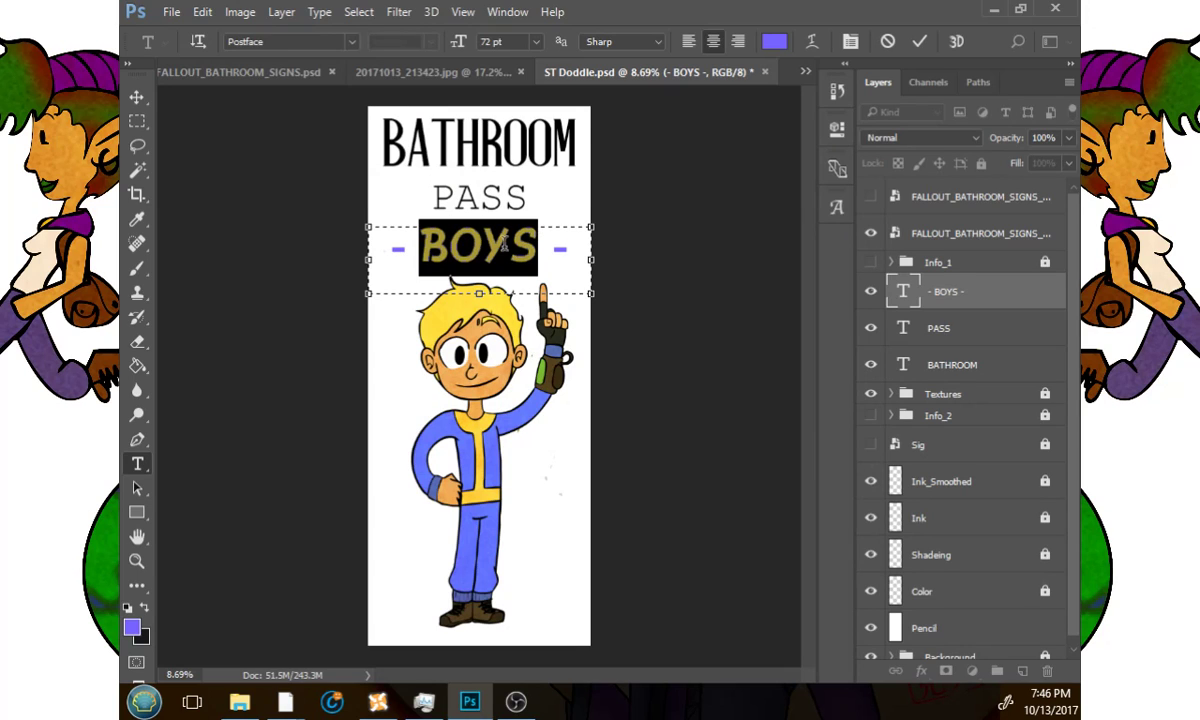
click(921, 43)
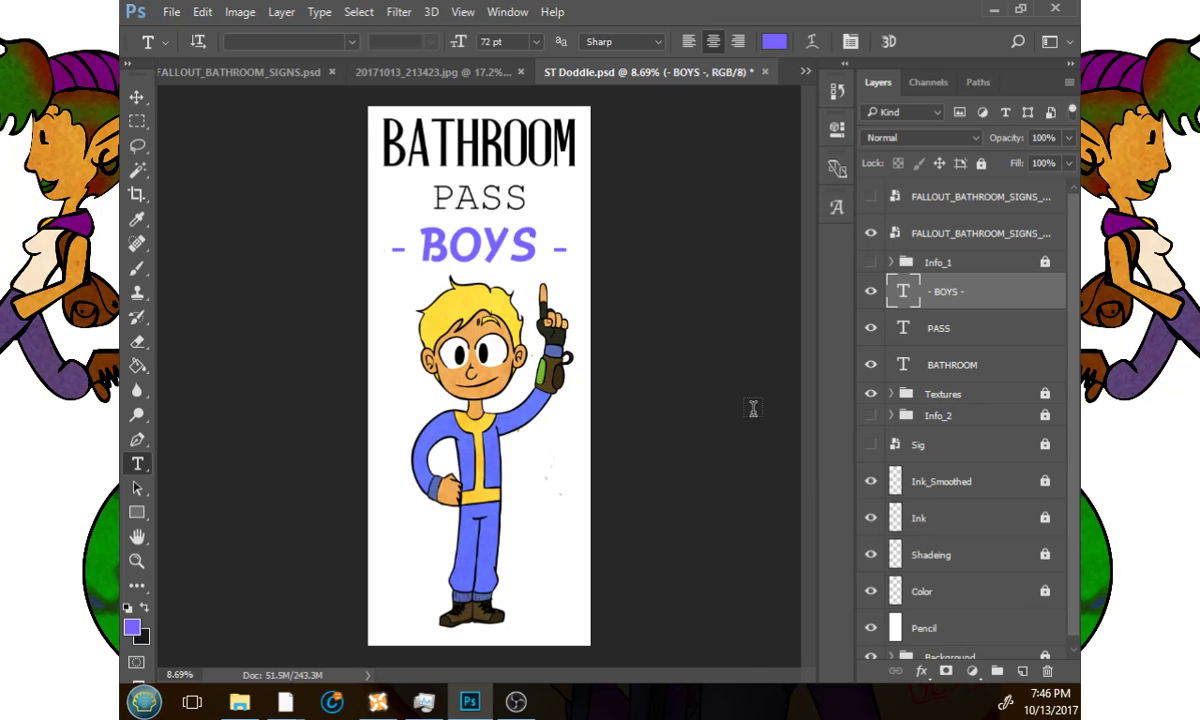
click(139, 95)
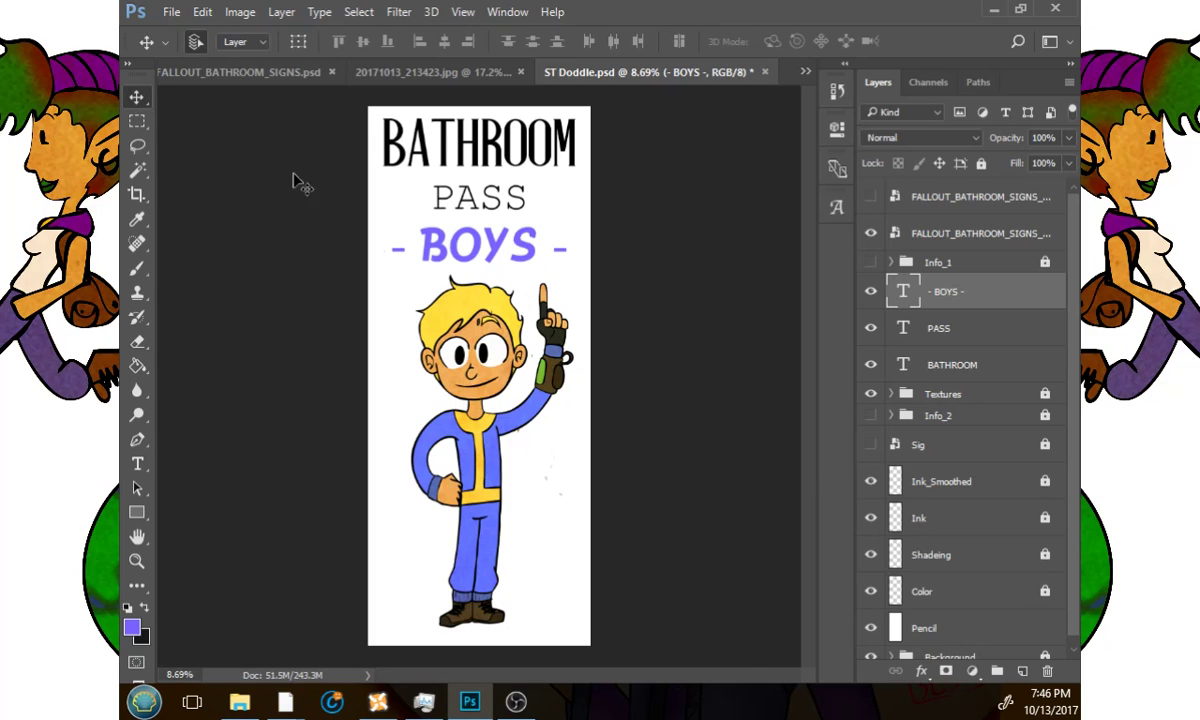
click(137, 194)
drag(482, 643, 484, 643)
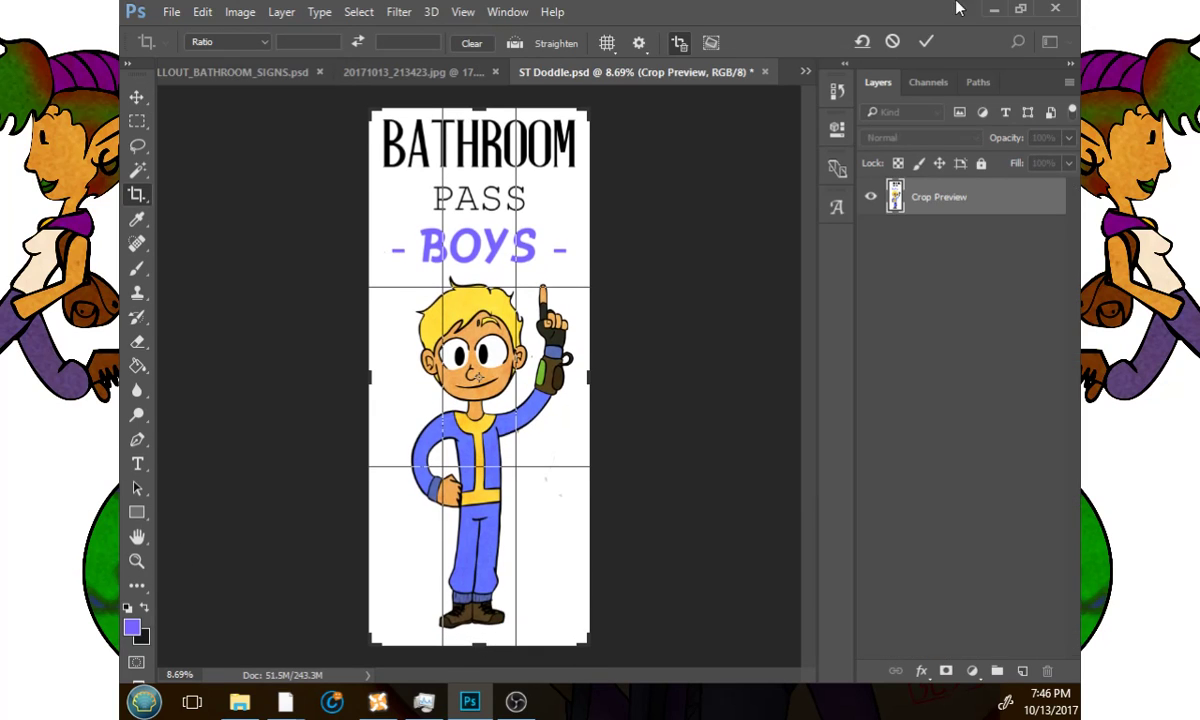
click(891, 43)
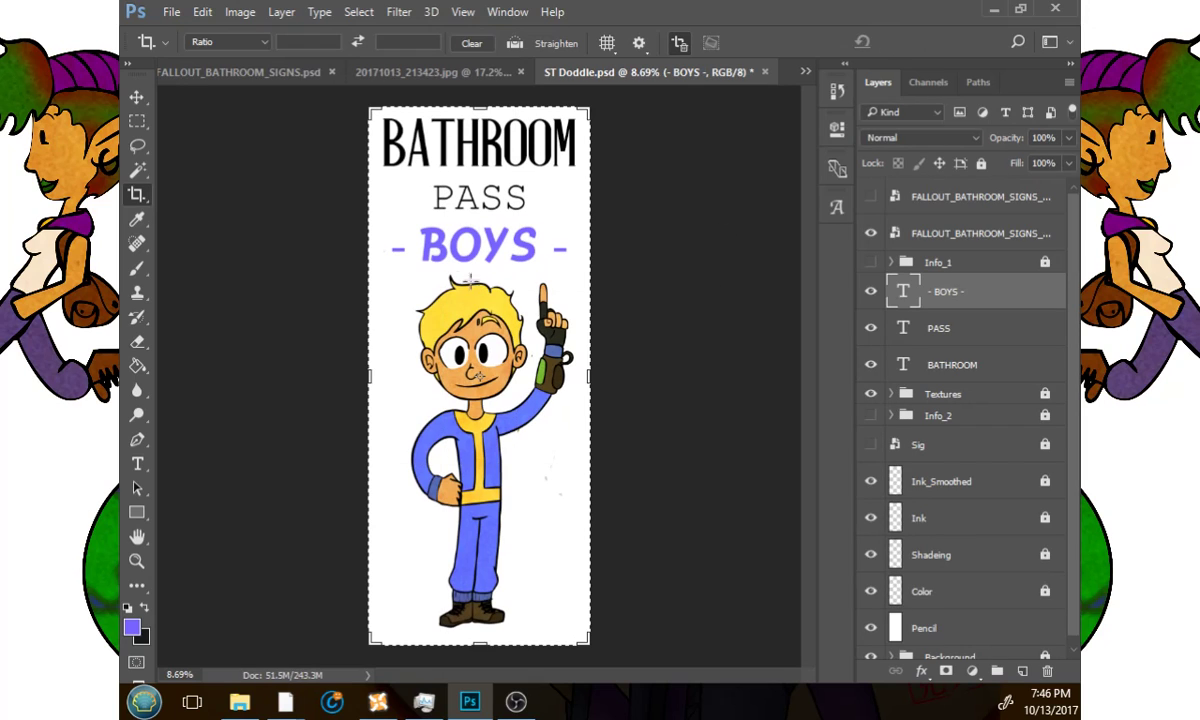
click(137, 463)
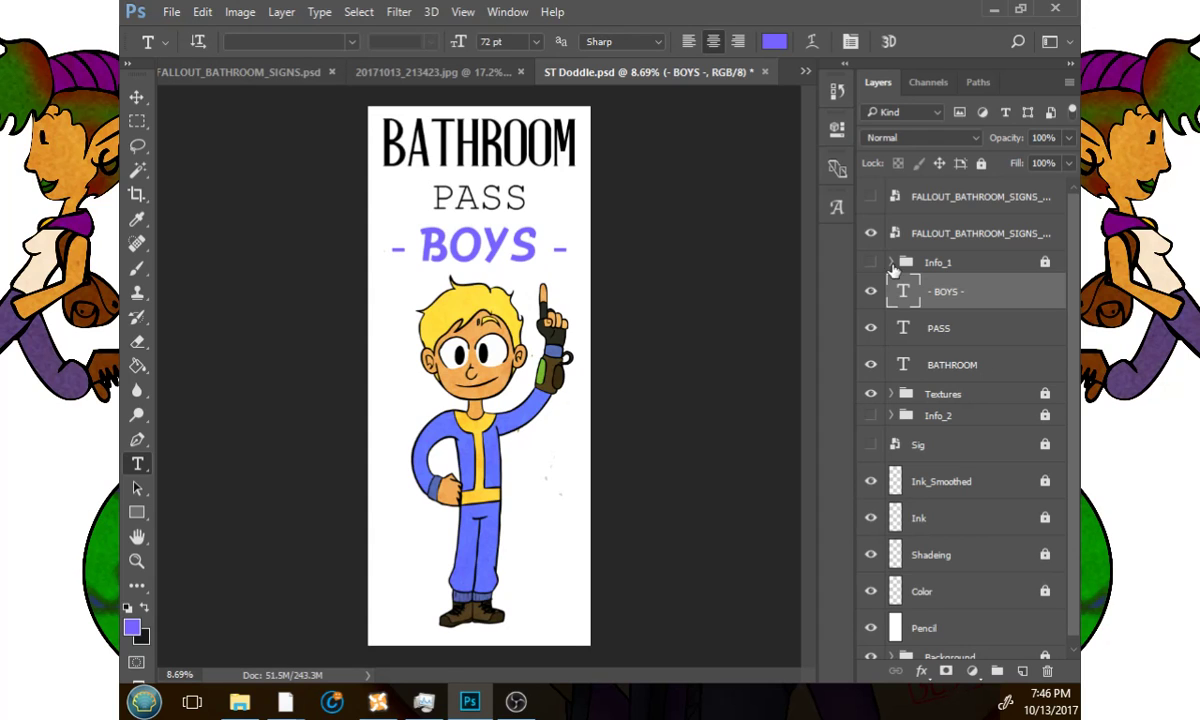
Duplicate the "- BOYS -" text layer.
right_click(900, 285)
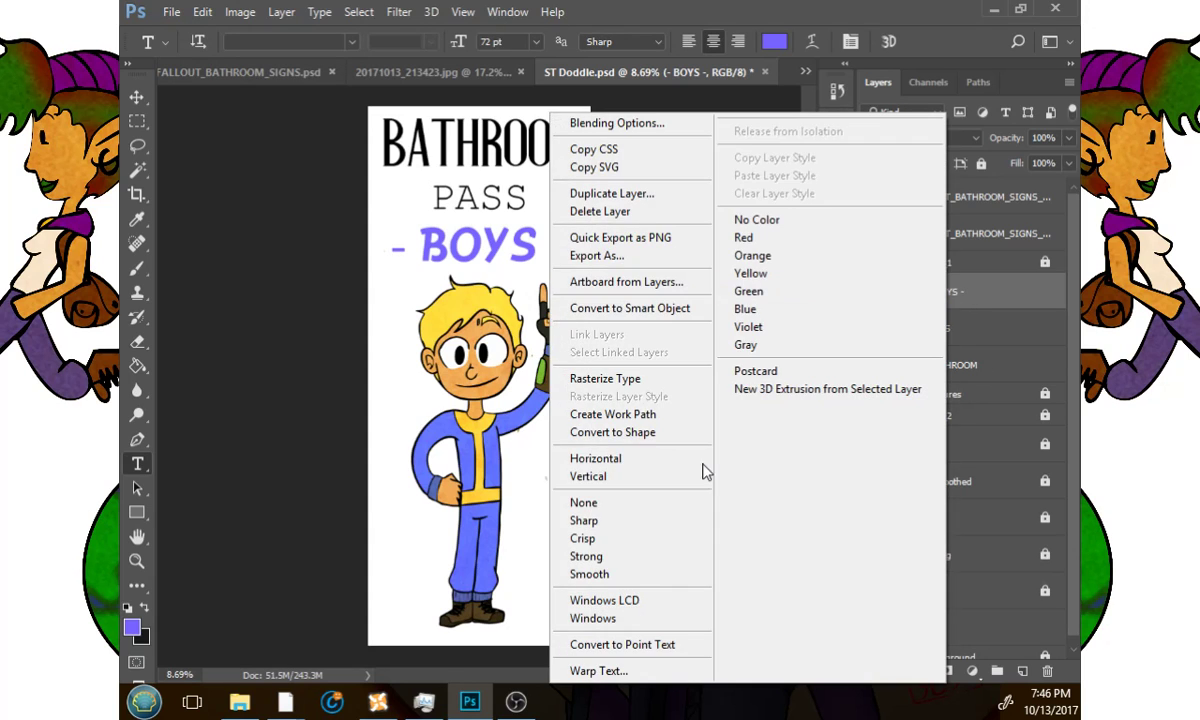
click(640, 194)
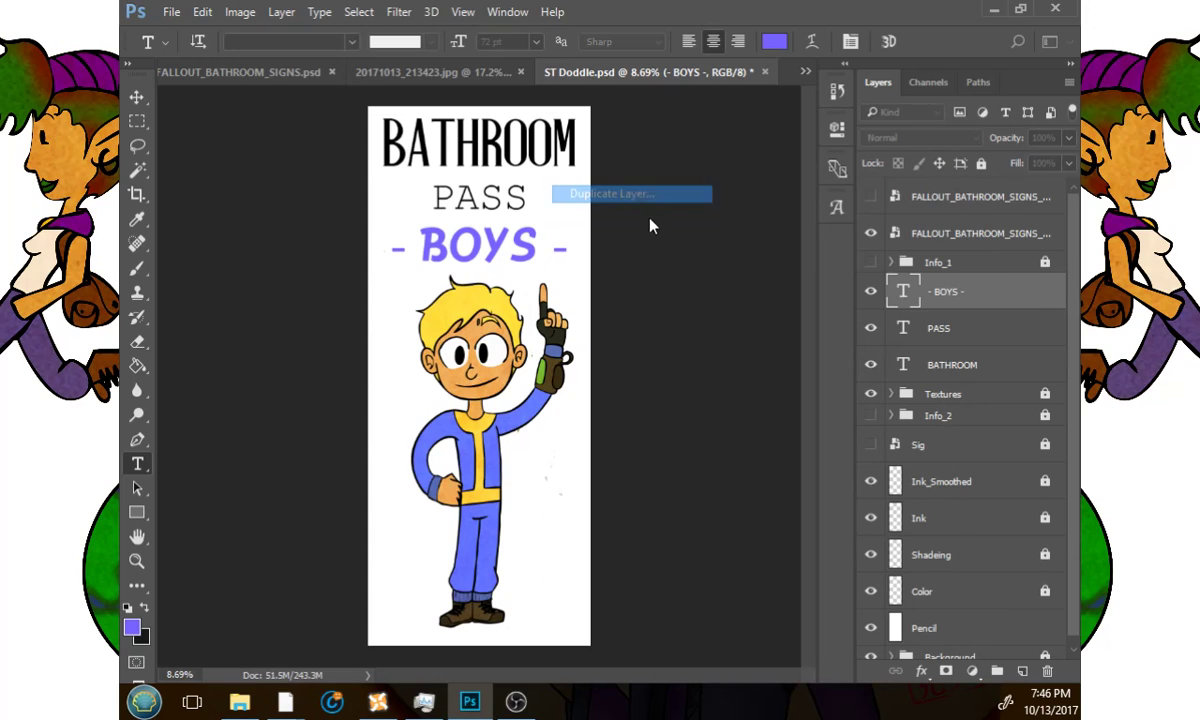
key(Return)
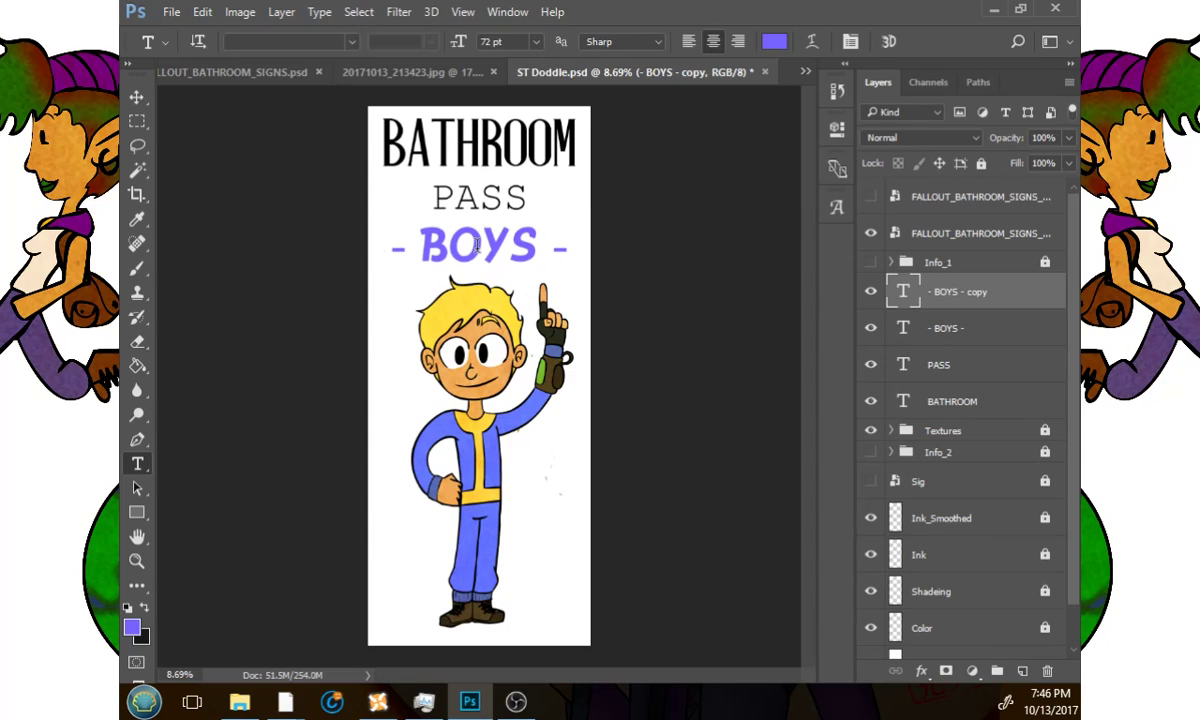
Replace the word BOYS in the duplicated text layer with GIRLS in capitals, keeping the spaced dash on each side.
drag(565, 244, 303, 230)
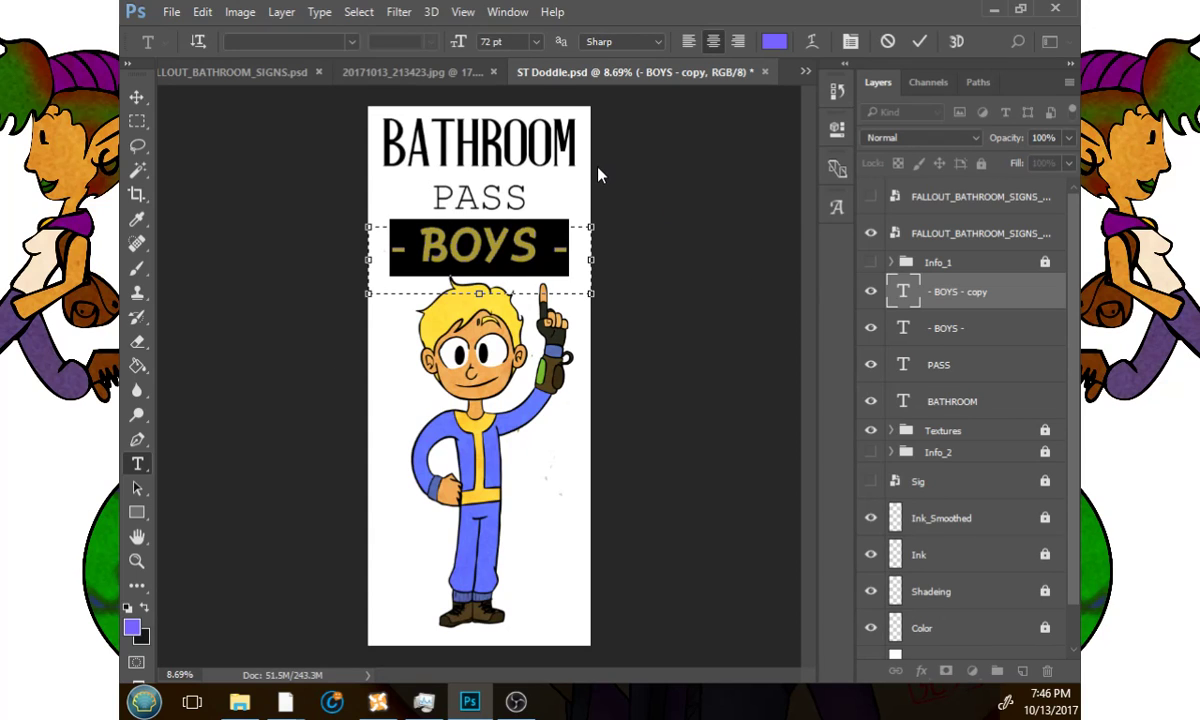
key(Left)
key(Right)
key(Right)
key(Right)
key(Right)
key(Right)
key(Right)
key(BackSpace)
key(BackSpace)
key(BackSpace)
key(BackSpace)
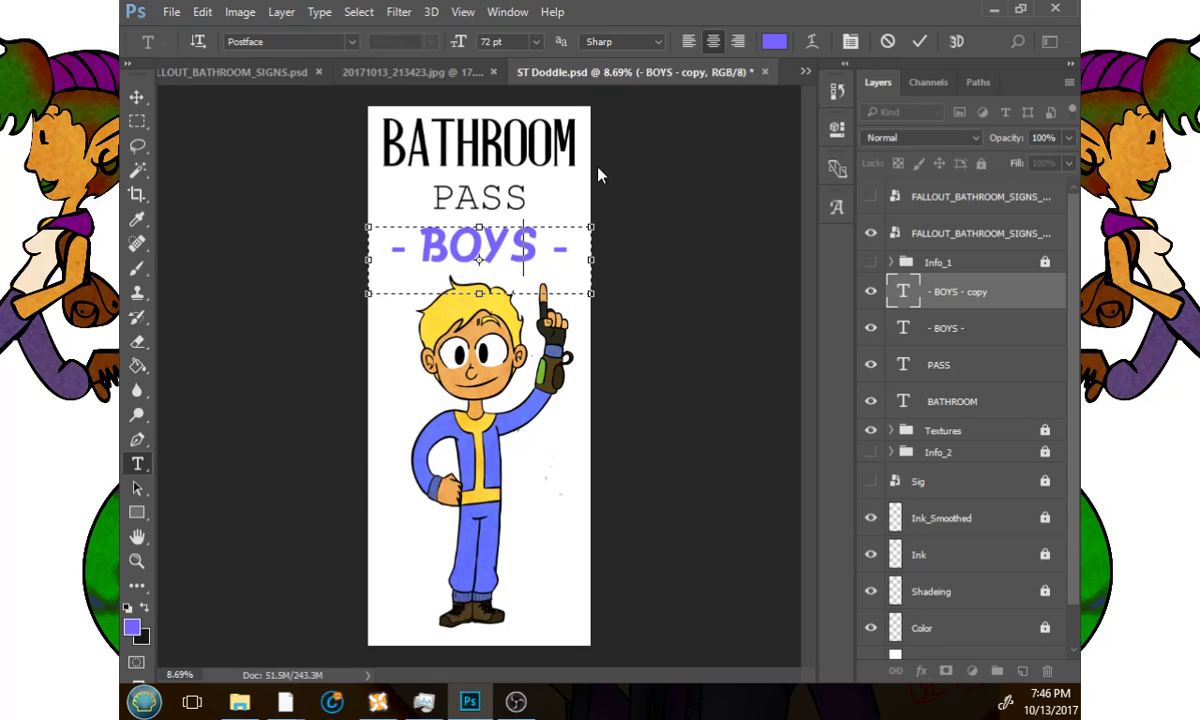
text(girls)
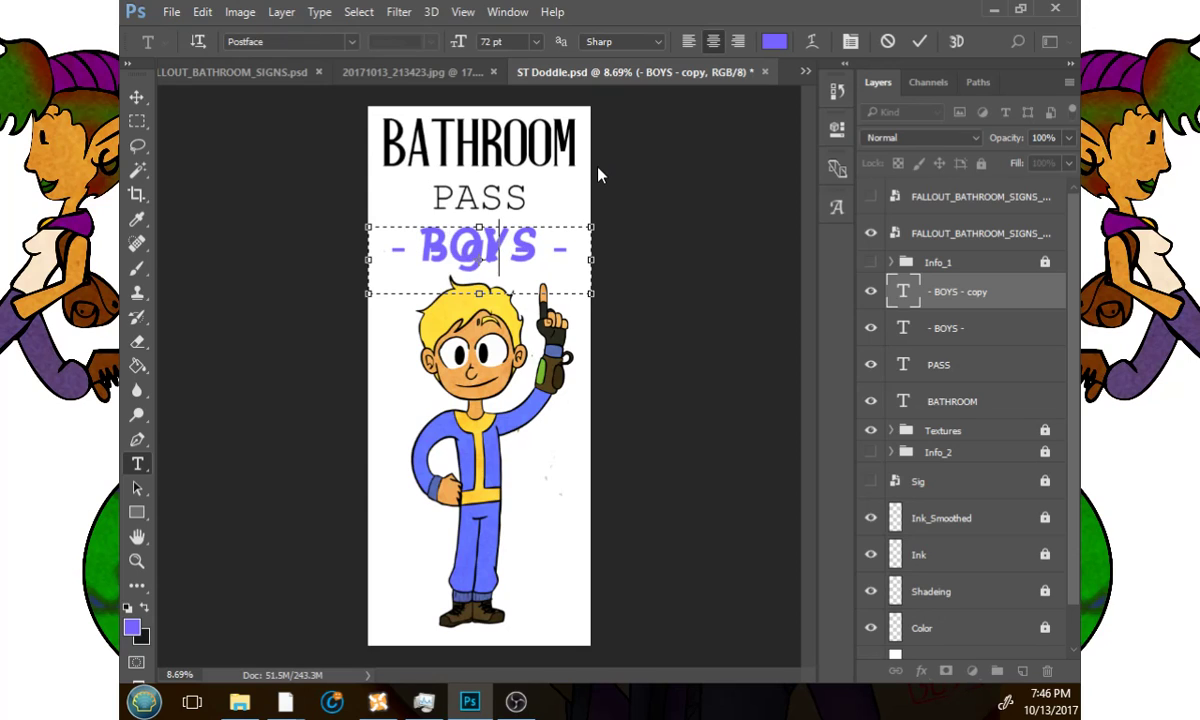
key(BackSpace)
key(BackSpace)
key(BackSpace)
key(BackSpace)
key(BackSpace)
text(GIR)
key(BackSpace)
key(BackSpace)
key(BackSpace)
key(BackSpace)
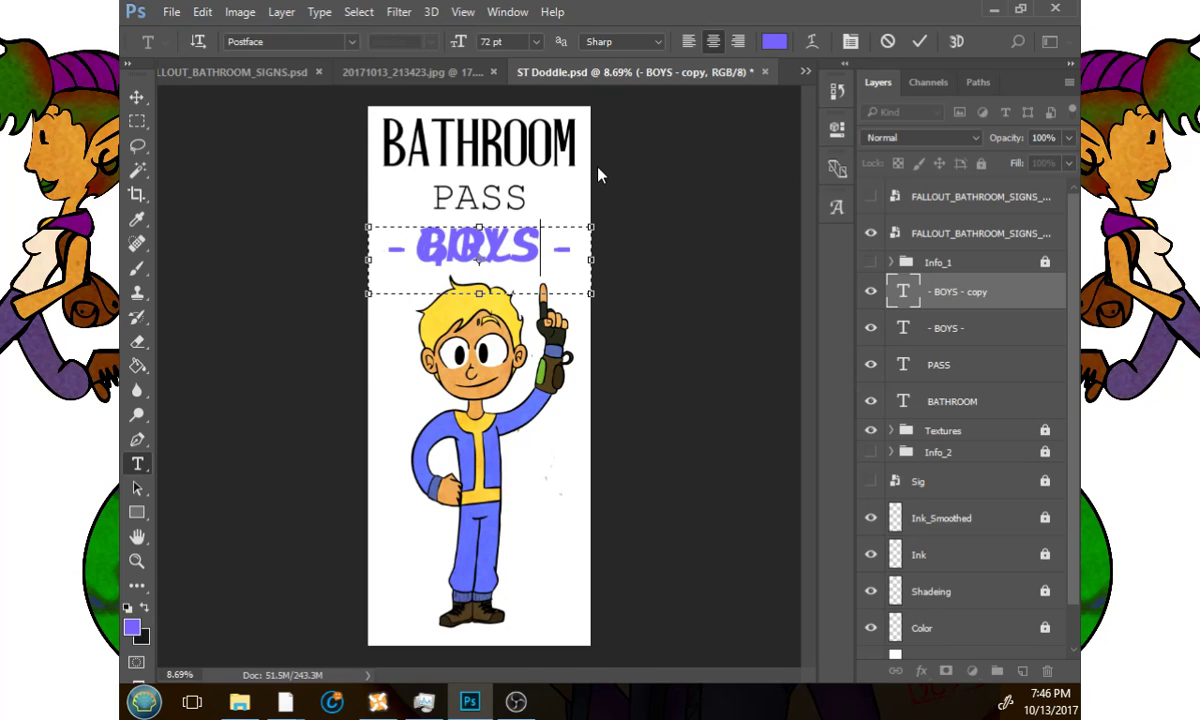
Recolor the whole "- GIRLS -" line to a coral pink and commit the text edit.
drag(541, 226, 605, 256)
click(770, 42)
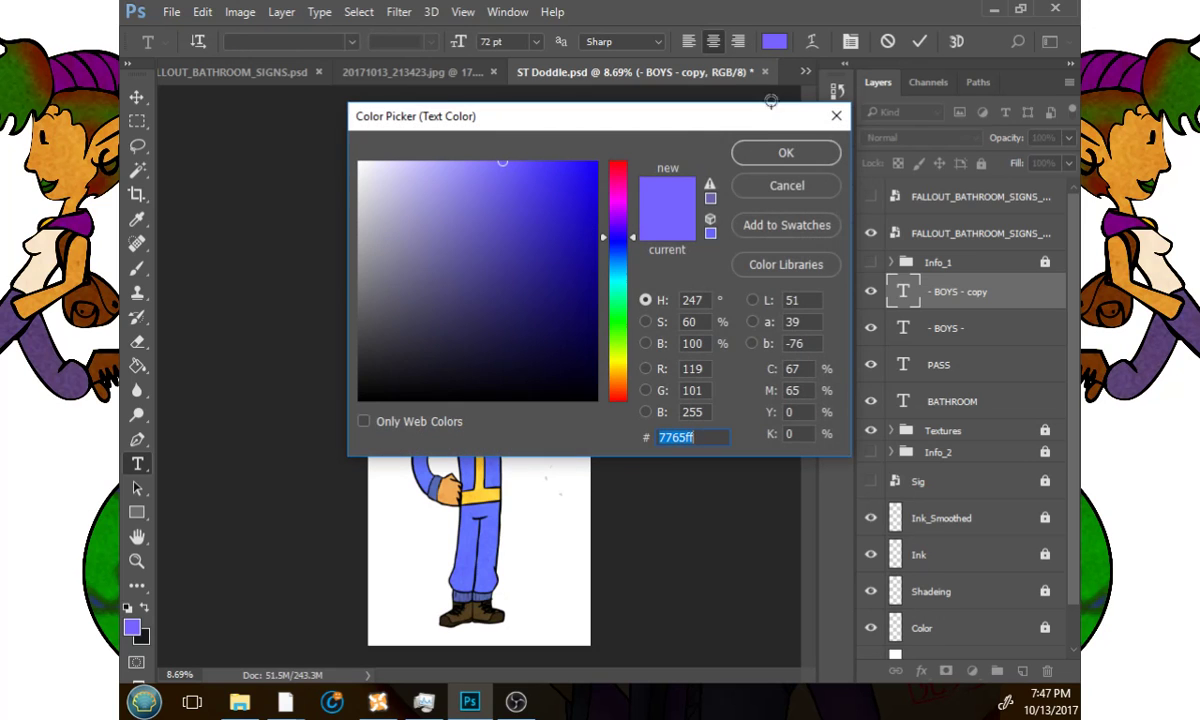
click(615, 385)
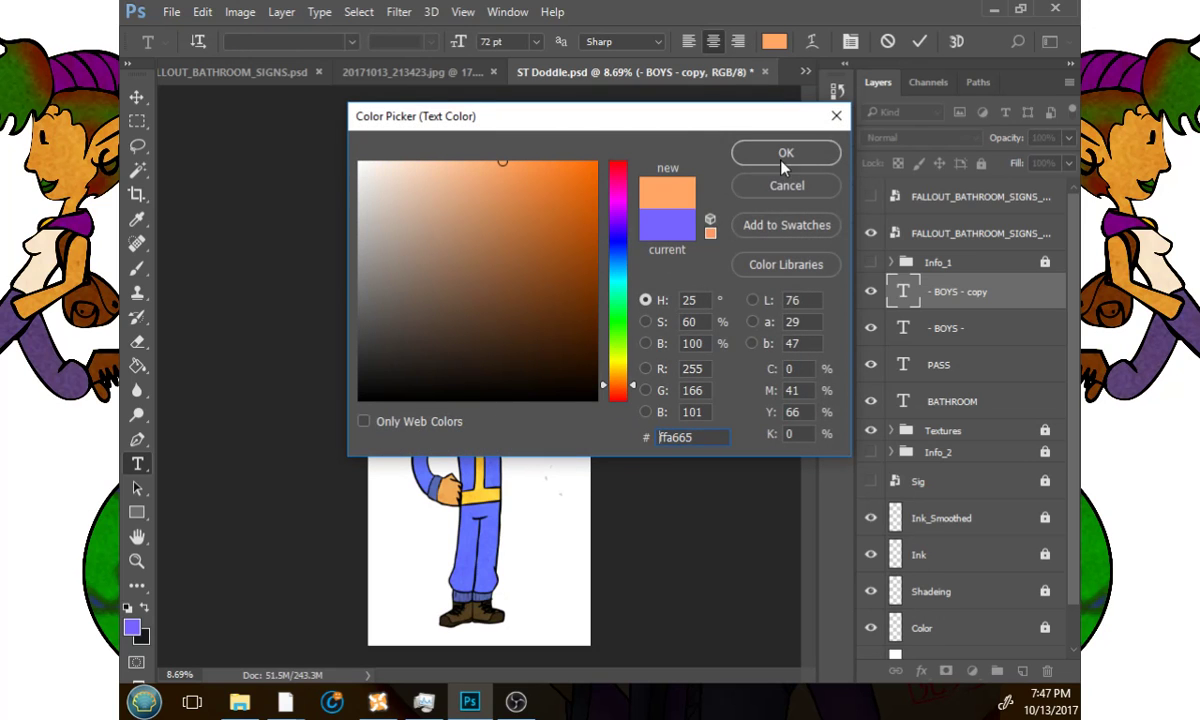
drag(640, 183, 641, 162)
click(770, 152)
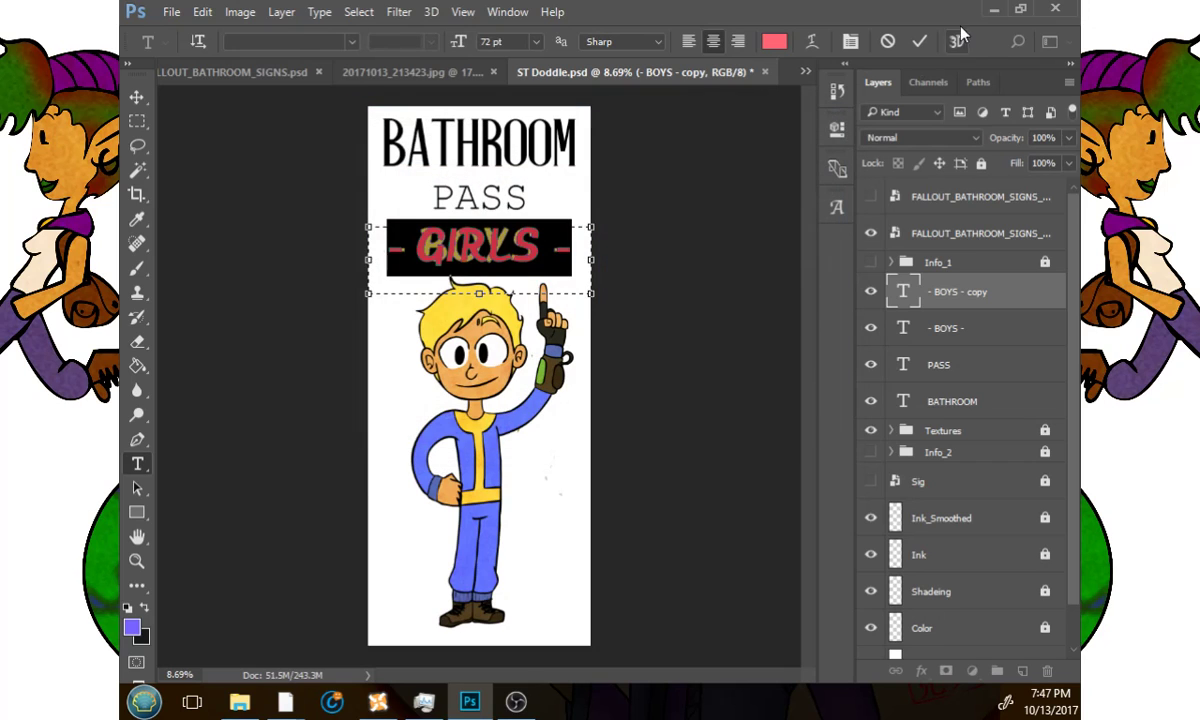
click(922, 42)
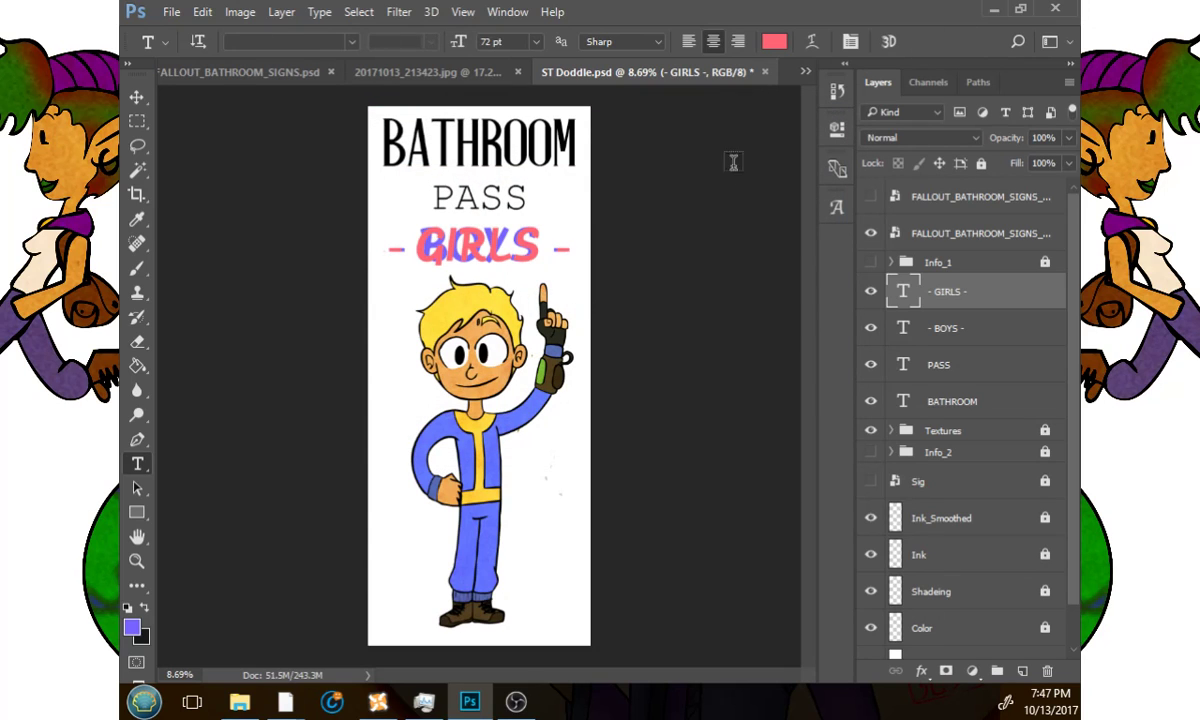
Hide the "- GIRLS -" text layer and leave the "- BOYS -" layer visible with the man.
click(871, 328)
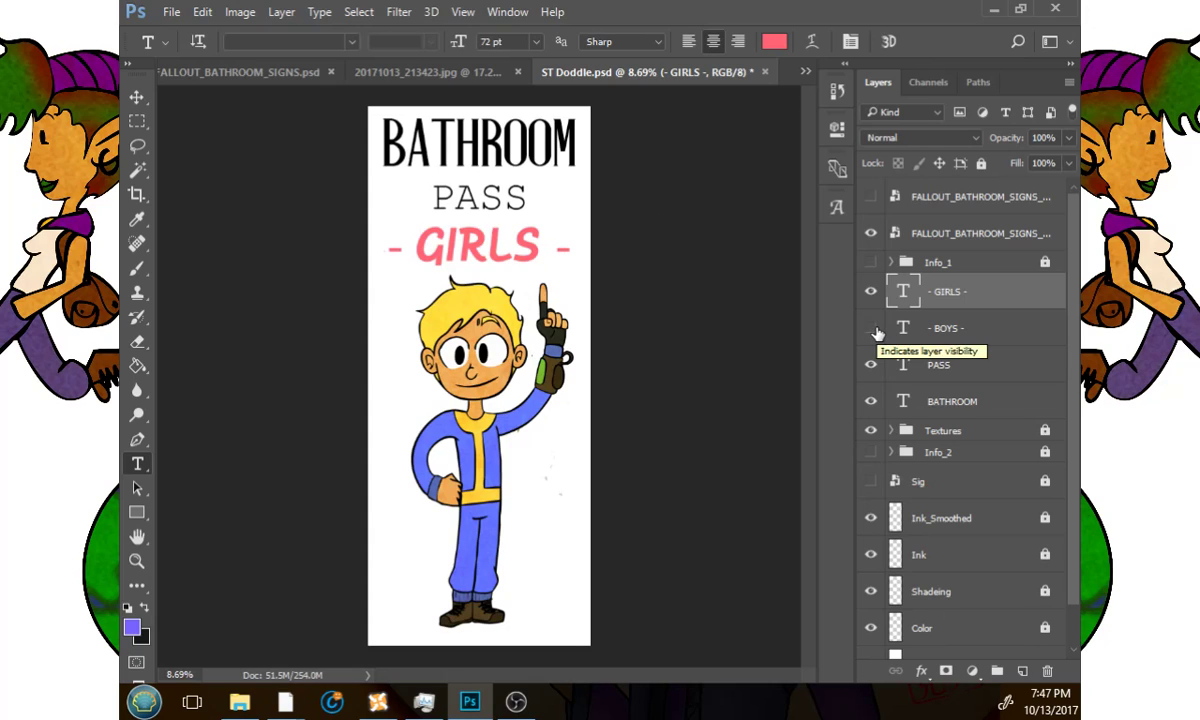
click(871, 328)
click(869, 291)
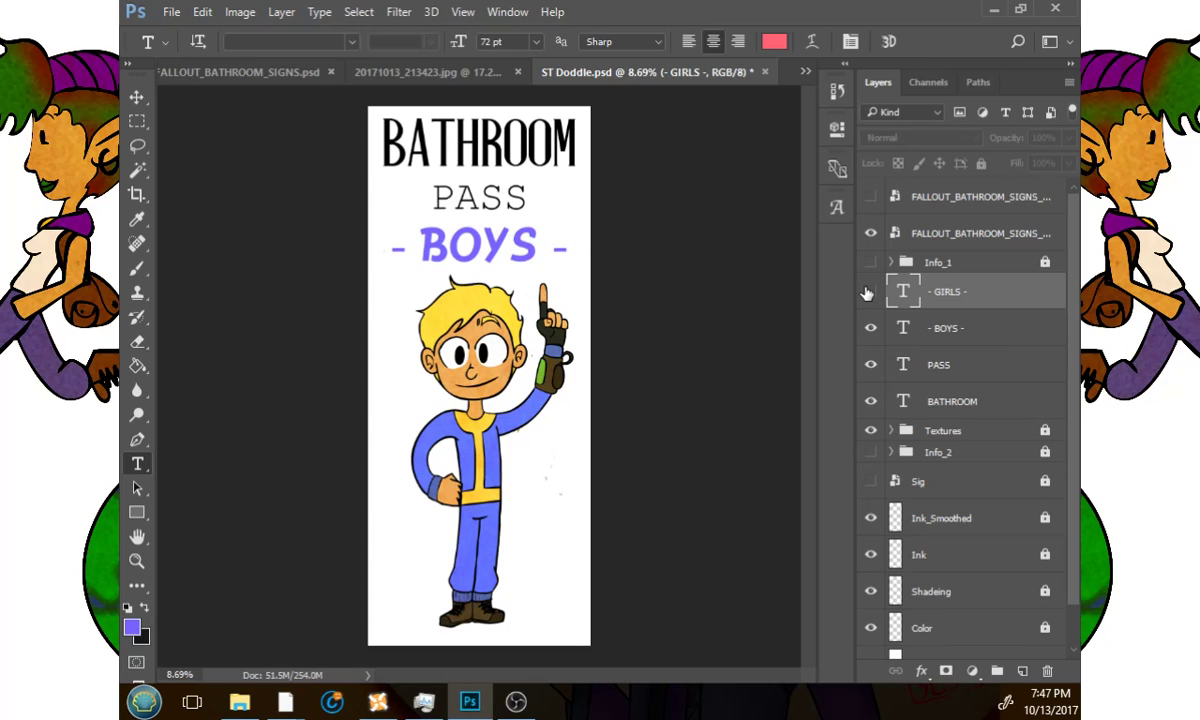
Save the boys version as a JPEG named boys_pass in a new folder inside the Drawings folder.
click(174, 12)
click(217, 197)
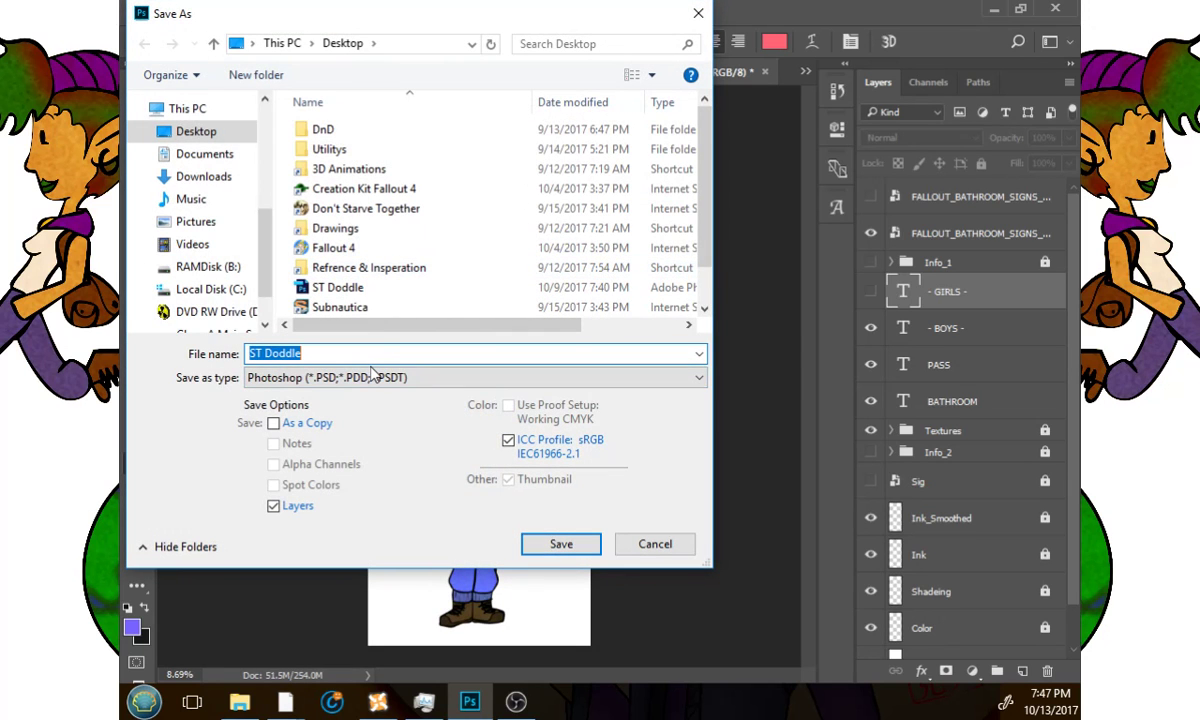
text(bo)
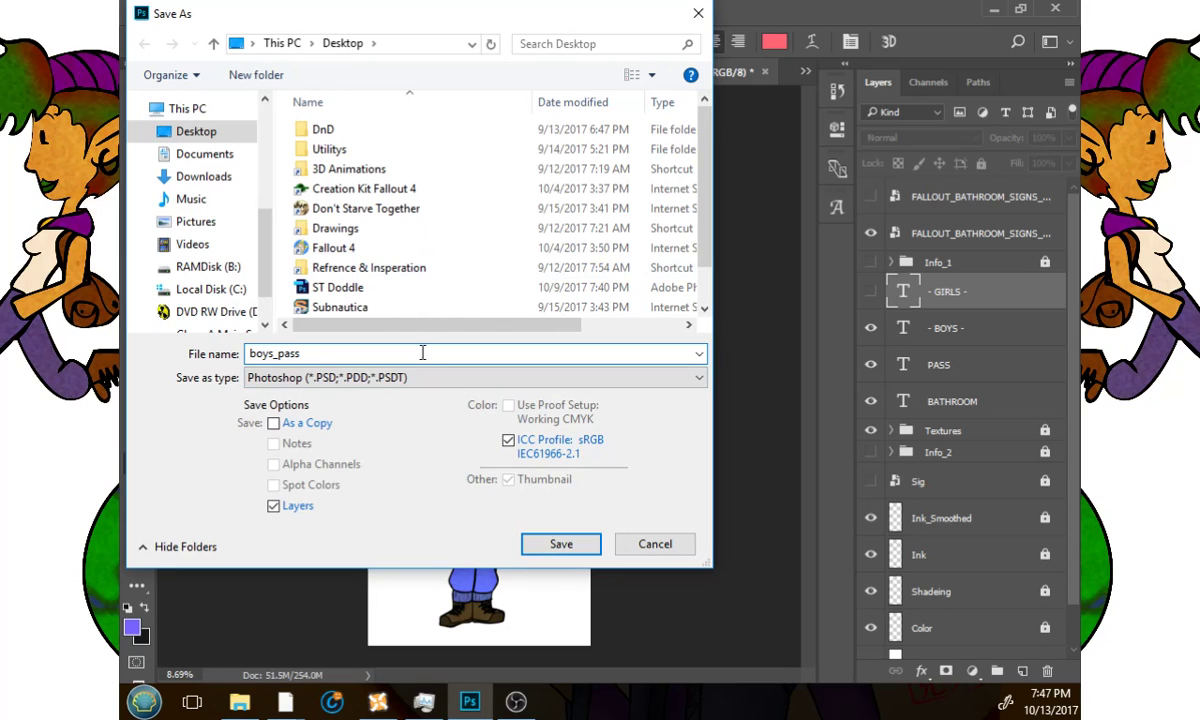
text(ys_pass)
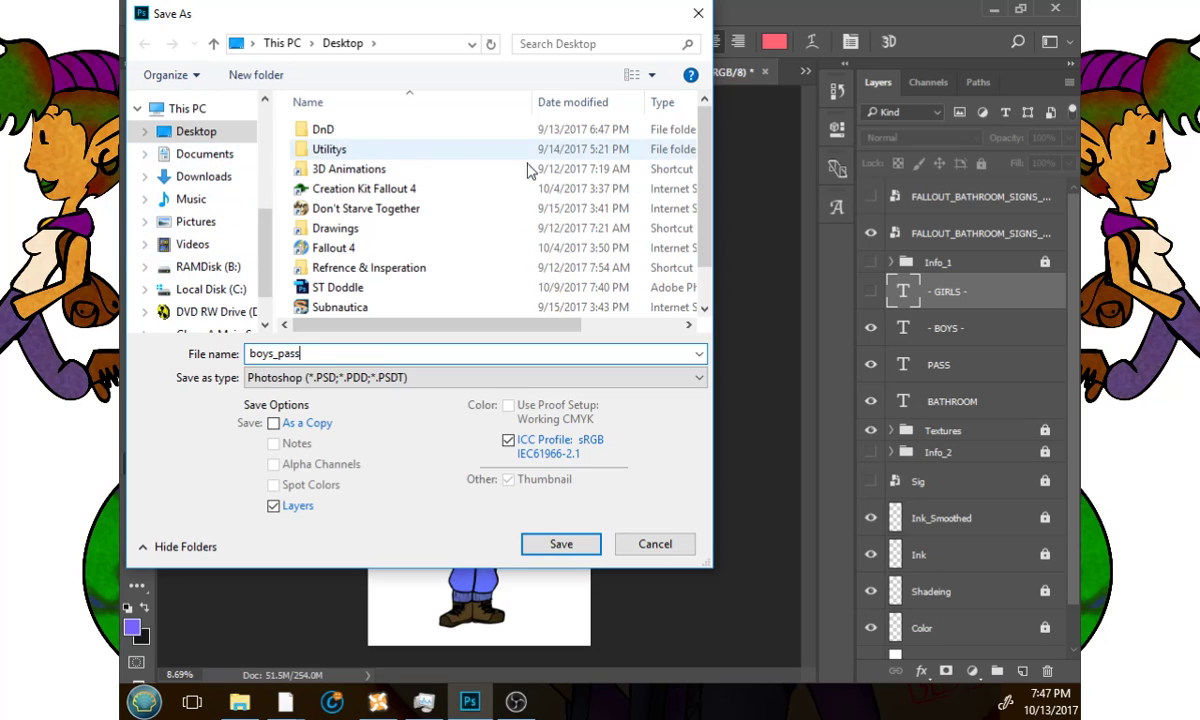
double_click(360, 229)
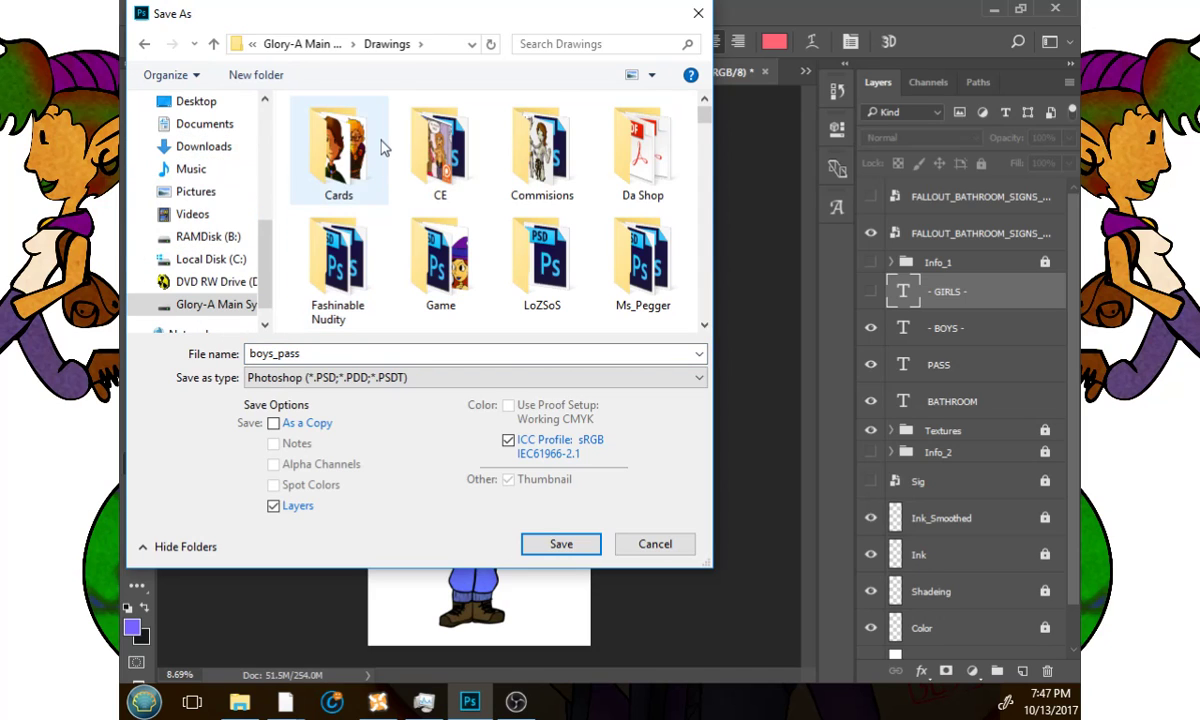
click(254, 76)
double_click(336, 167)
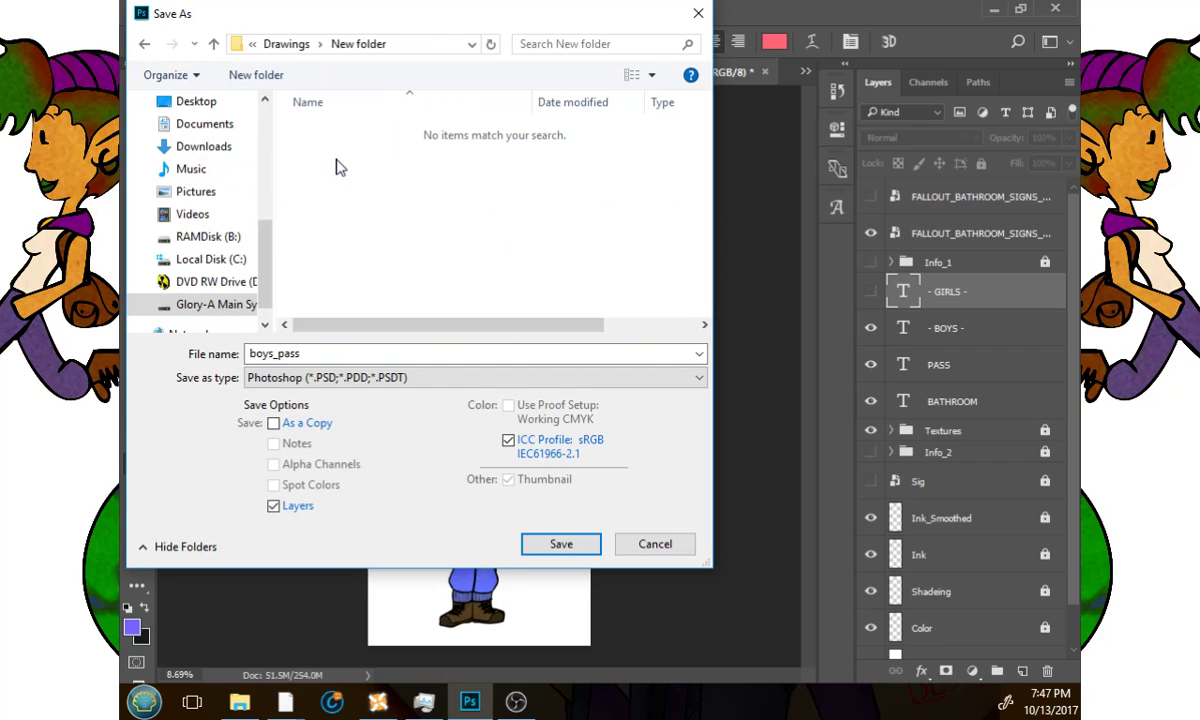
click(451, 379)
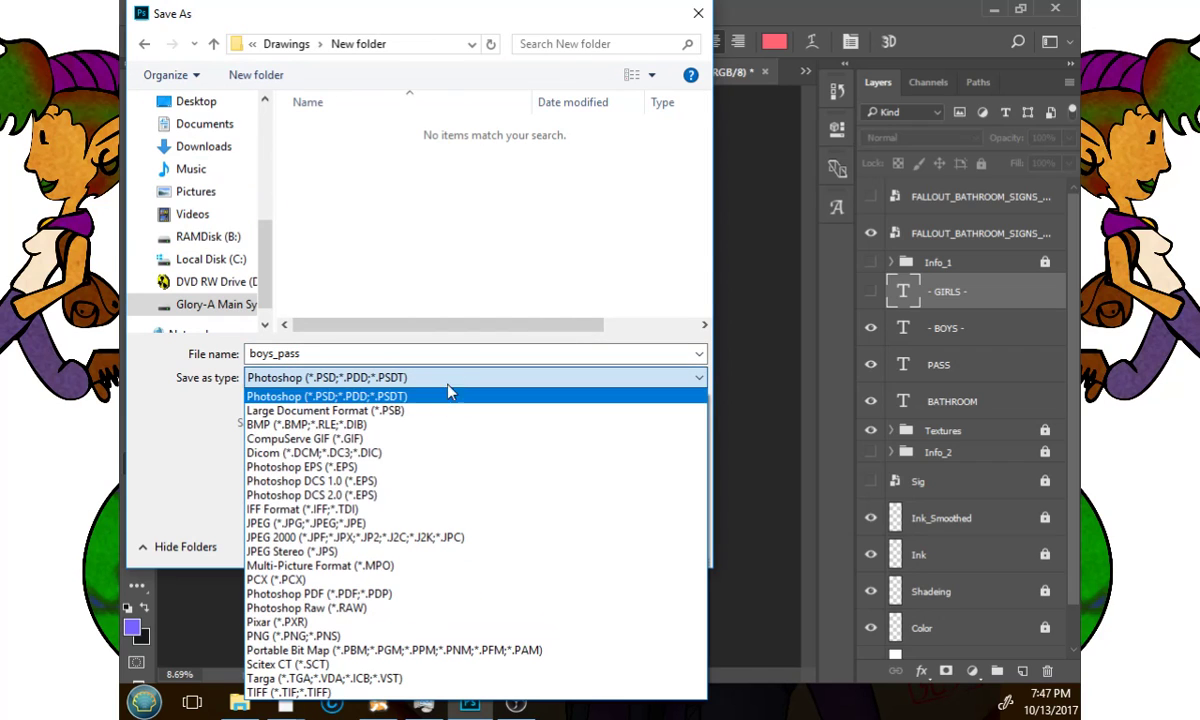
click(373, 524)
click(560, 546)
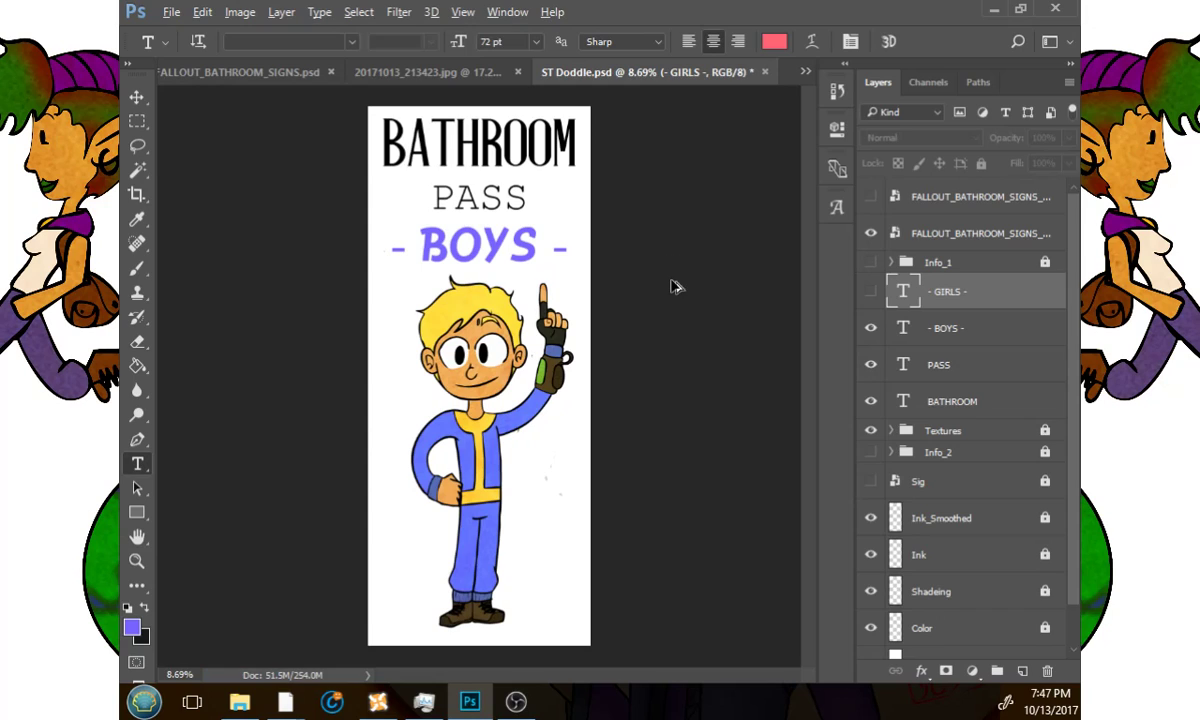
Switch the design to the girls version by showing the GIRLS text and the woman and hiding the BOYS text and the man.
click(870, 291)
click(870, 327)
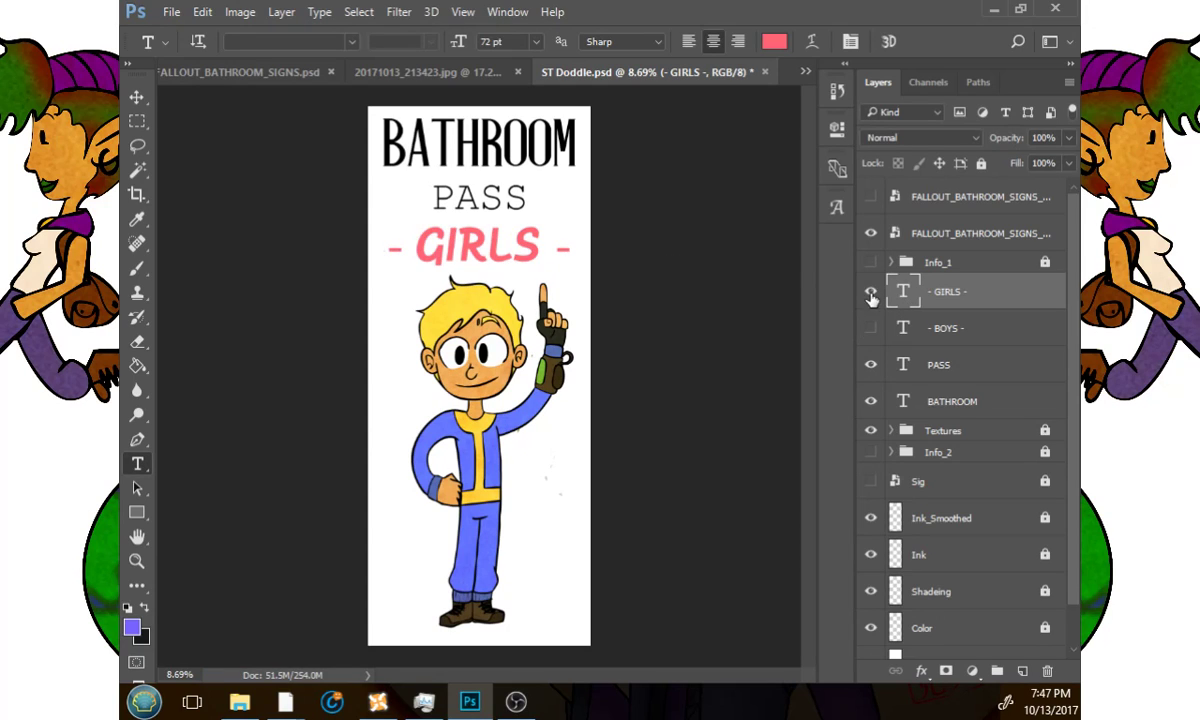
click(870, 196)
click(870, 232)
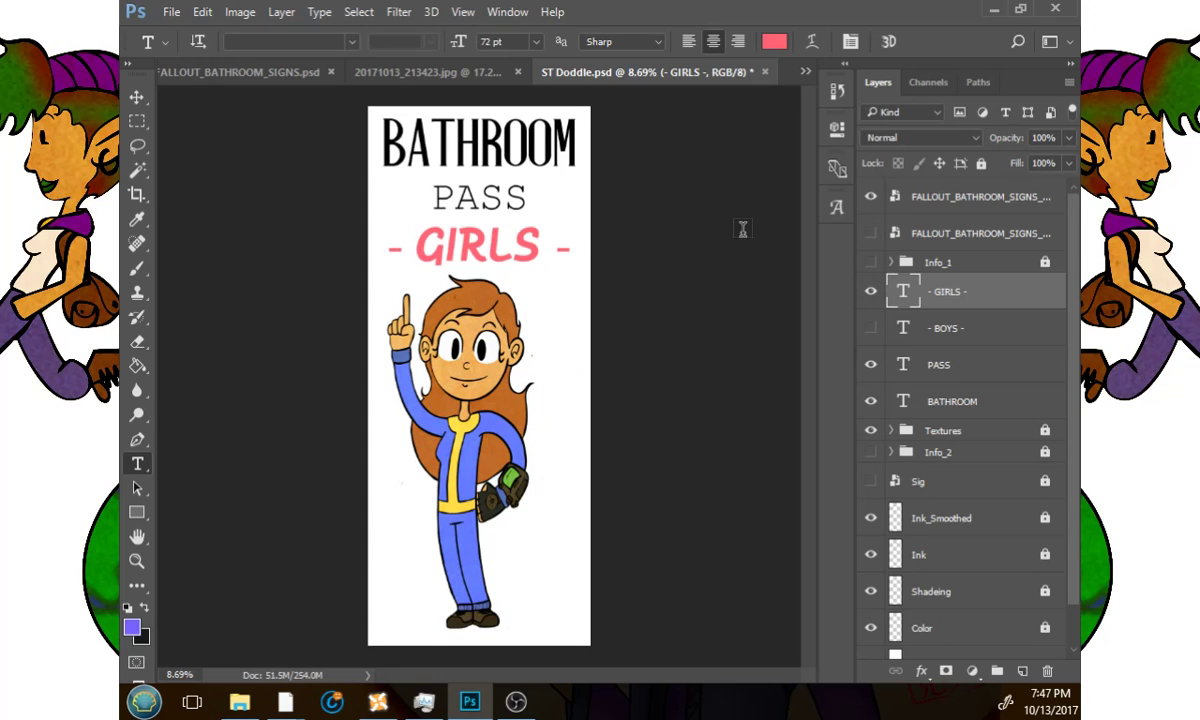
Move the woman slightly right so she is centered under the GIRLS line.
key(v)
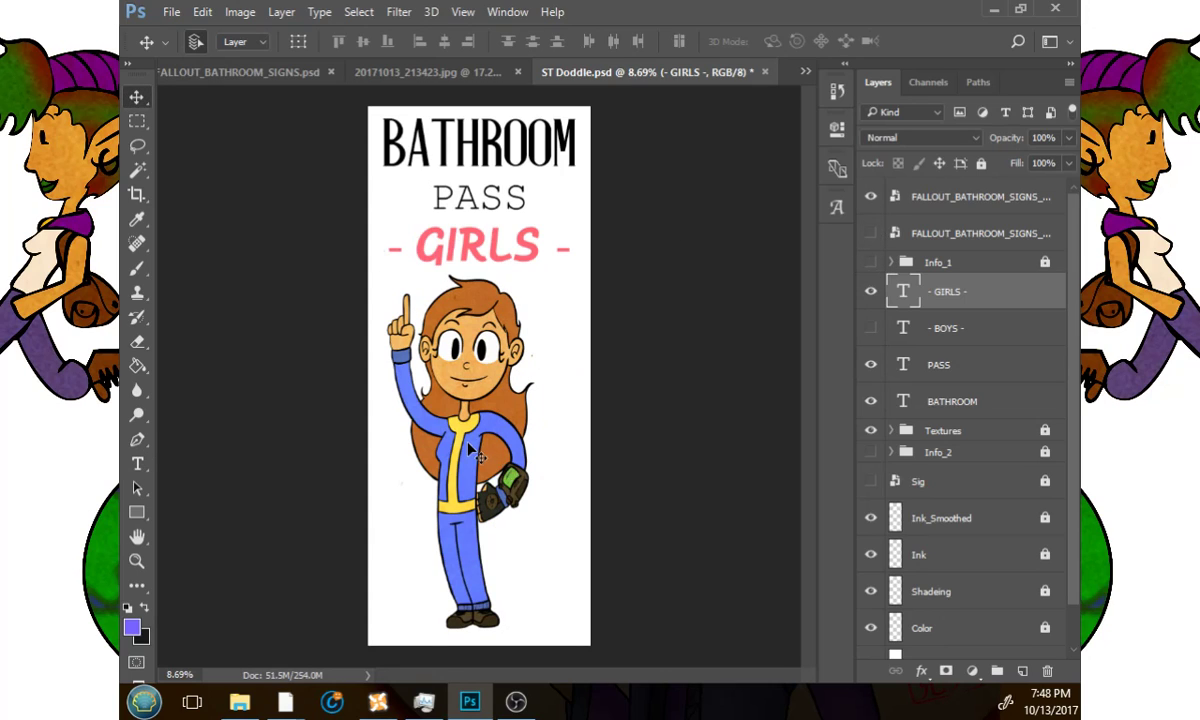
click(955, 212)
mouse_move(454, 494)
mouse_down()
mouse_move(486, 492)
mouse_move(474, 491)
mouse_up()
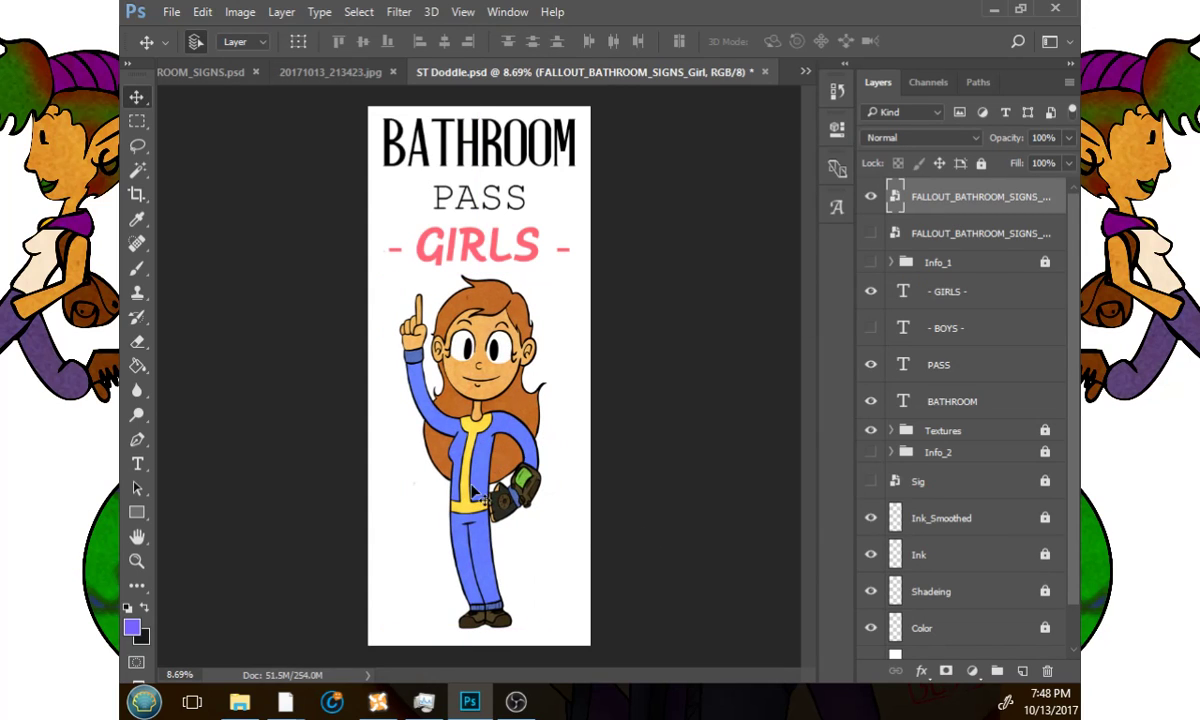
Set up a save of the girls version as JPEG in the folder New folder inside Drawings.
click(171, 12)
click(214, 225)
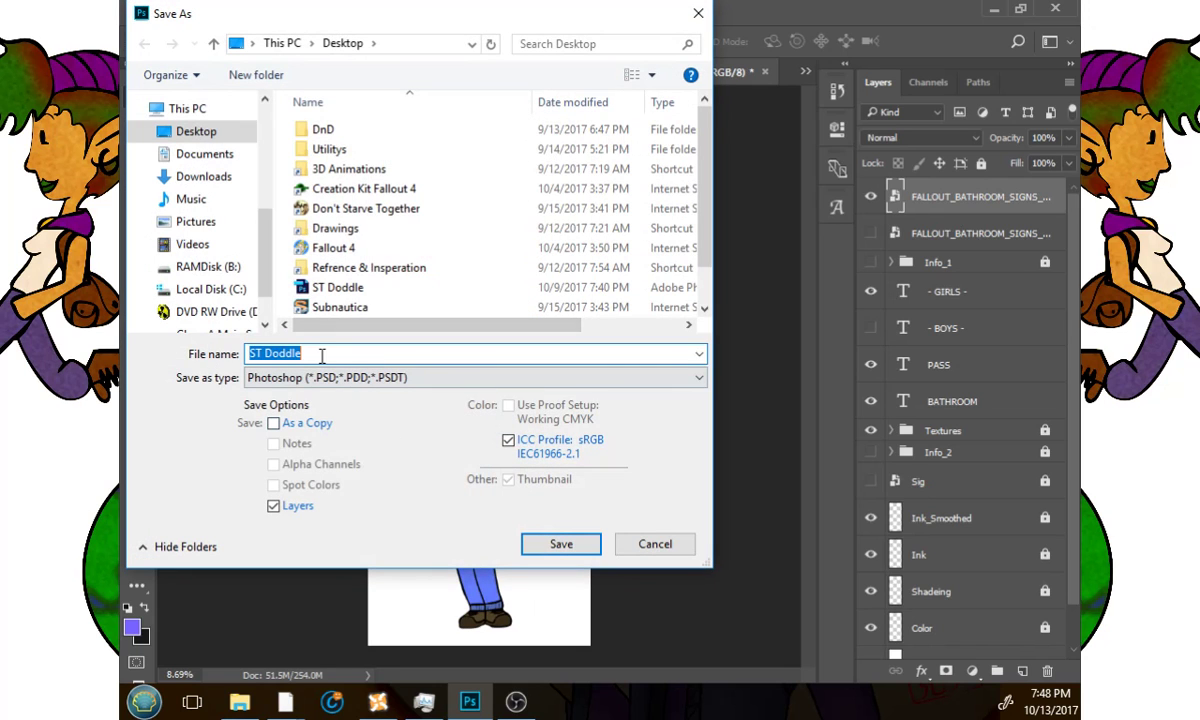
click(410, 377)
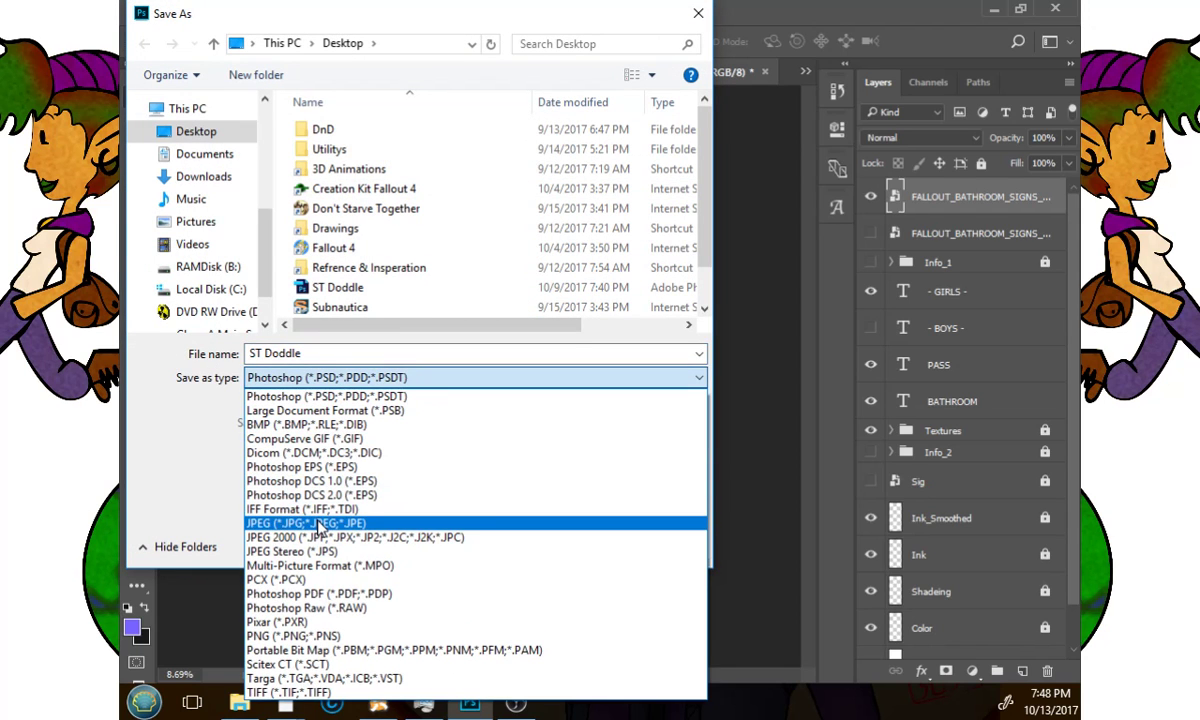
click(318, 523)
double_click(336, 228)
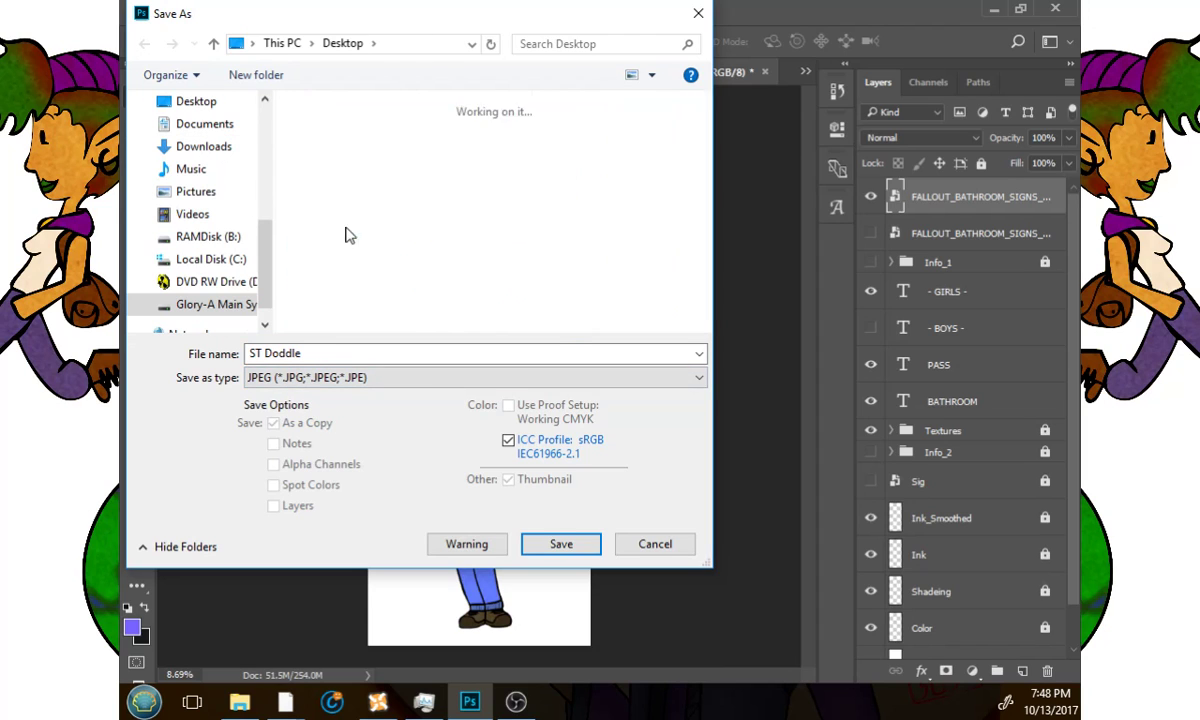
scroll(415, 268, down, 3)
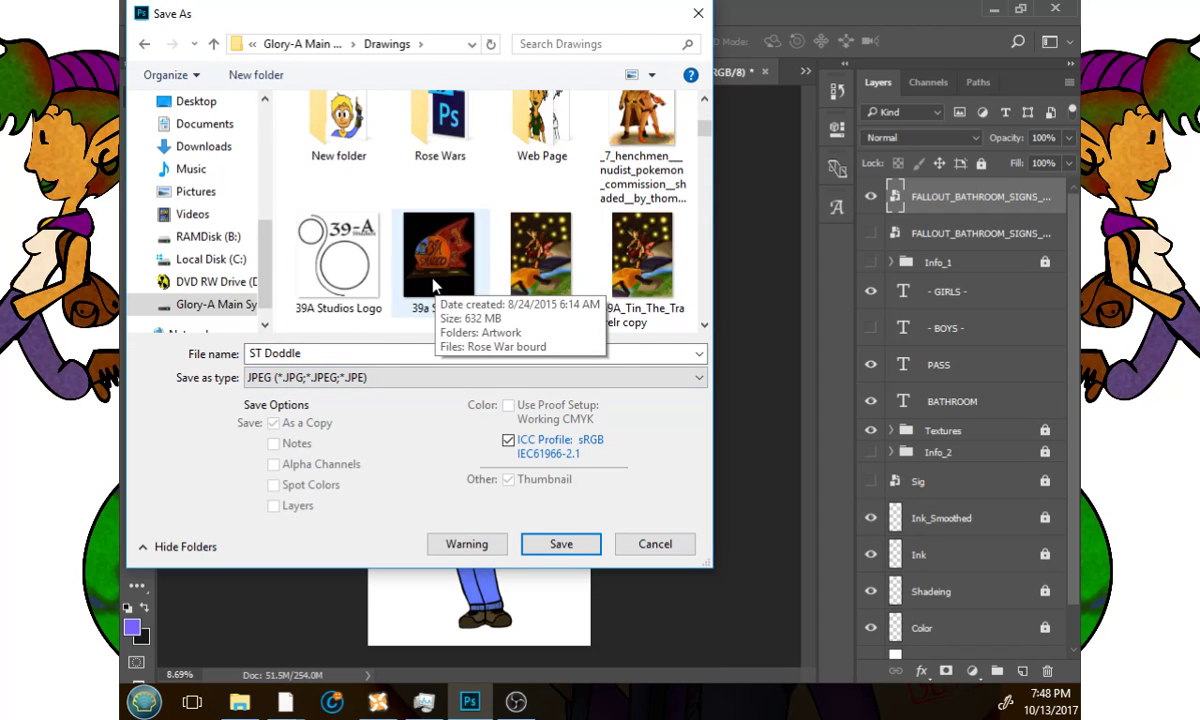
double_click(358, 160)
Reuse the boys_pass file name, change it to girls_pass, and save the JPEG.
click(345, 160)
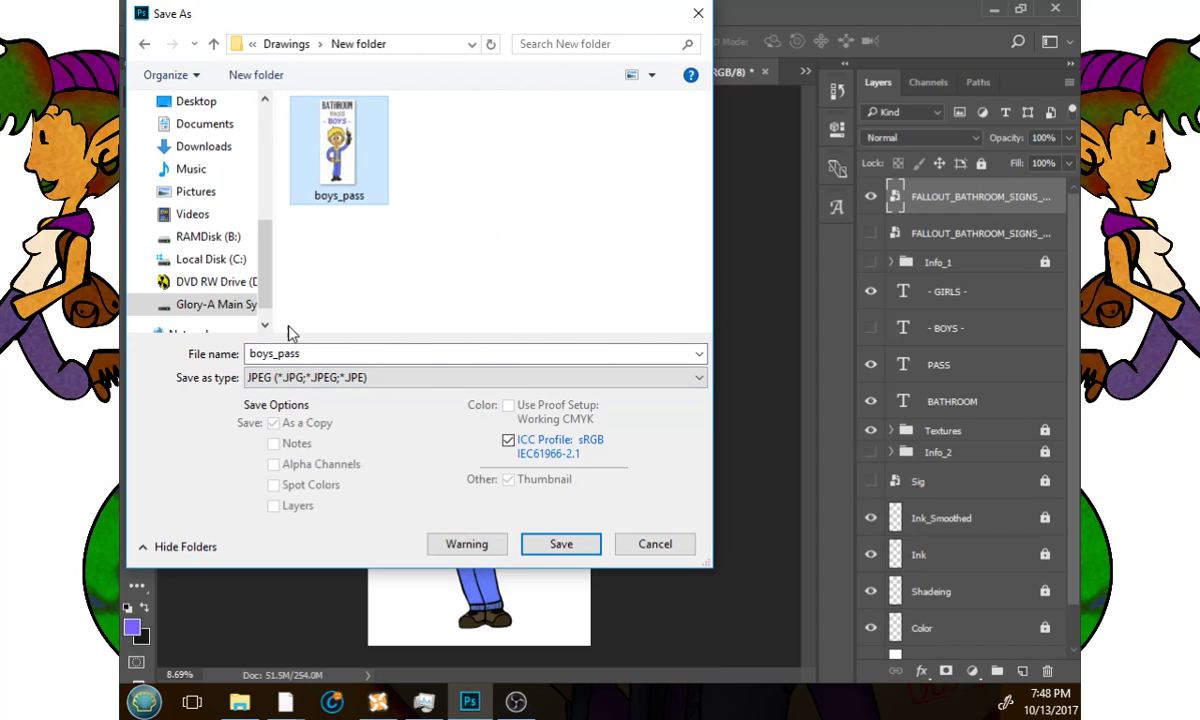
click(273, 353)
drag(271, 353, 230, 353)
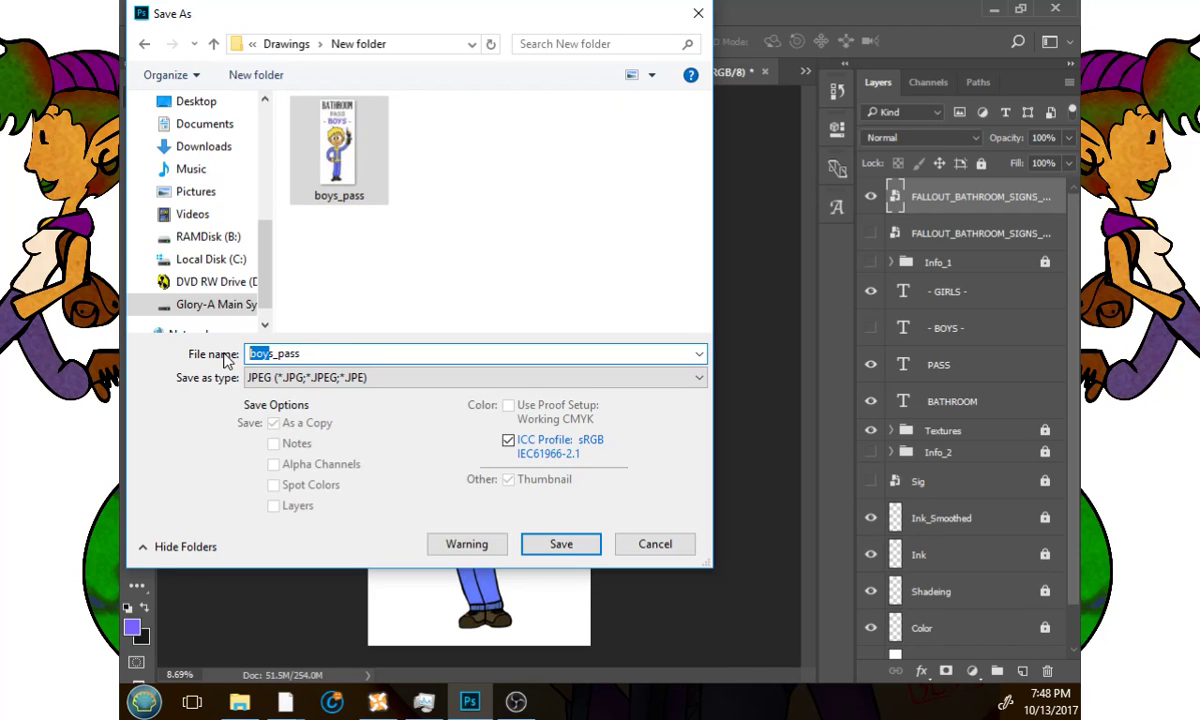
text(g)
key(BackSpace)
text(gie)
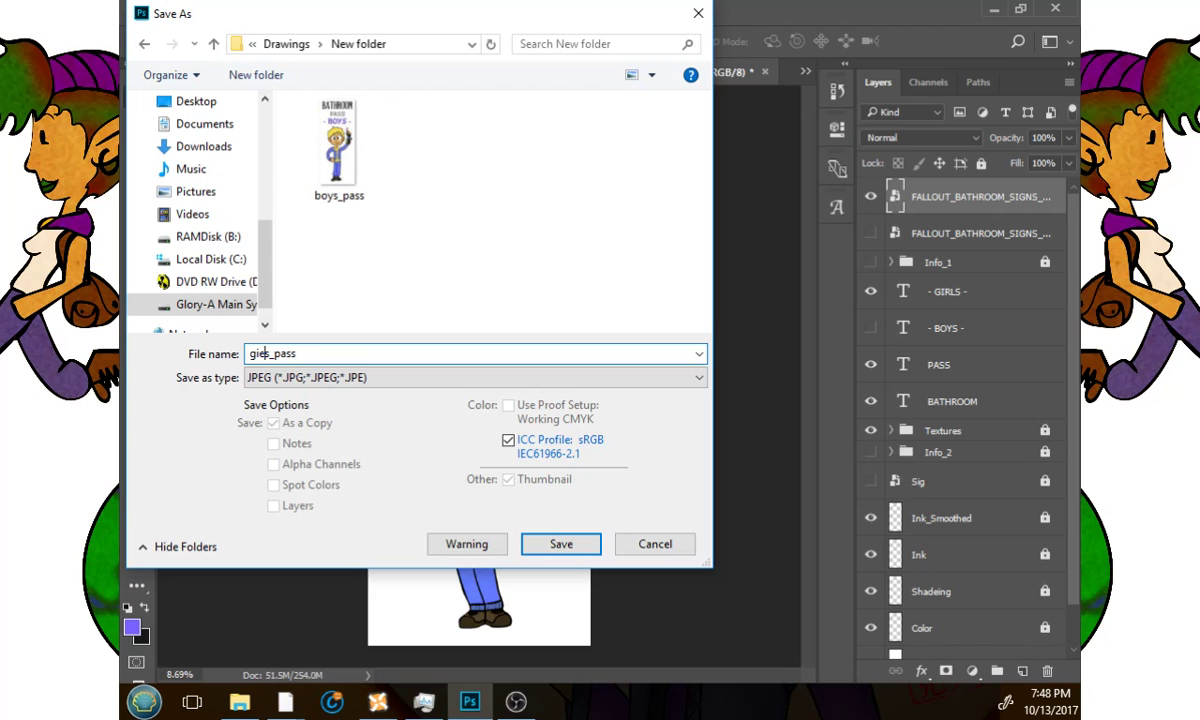
key(BackSpace)
text(rls)
click(561, 544)
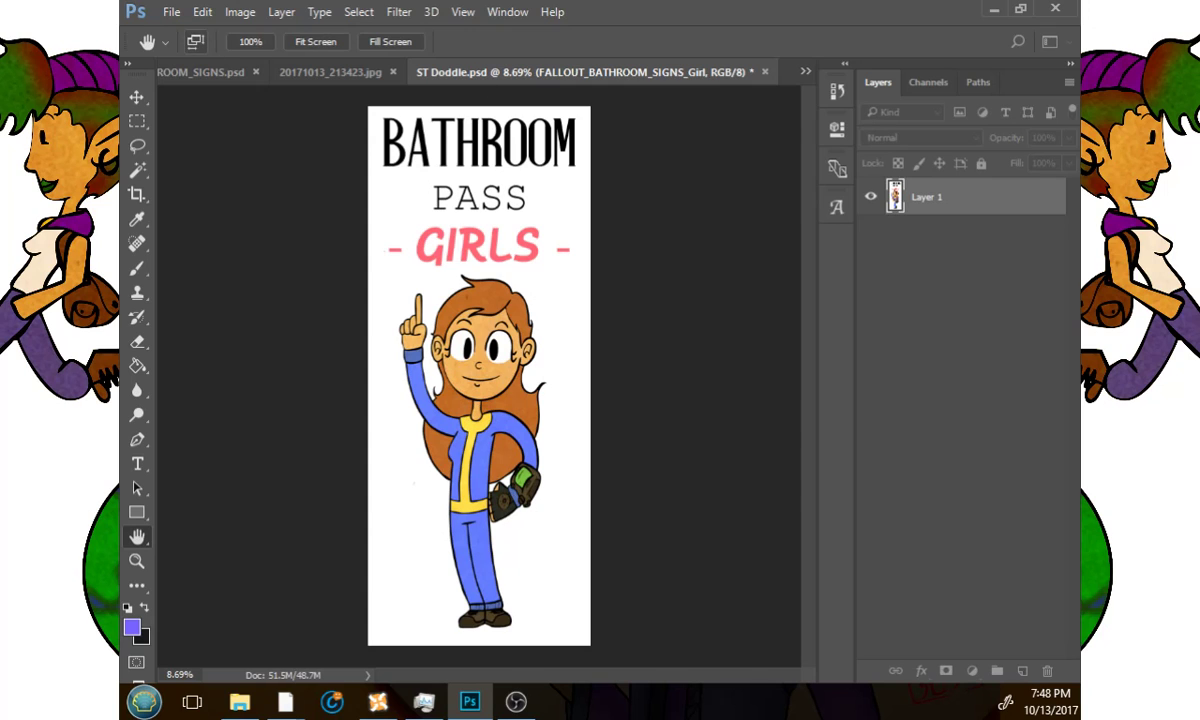
click(173, 12)
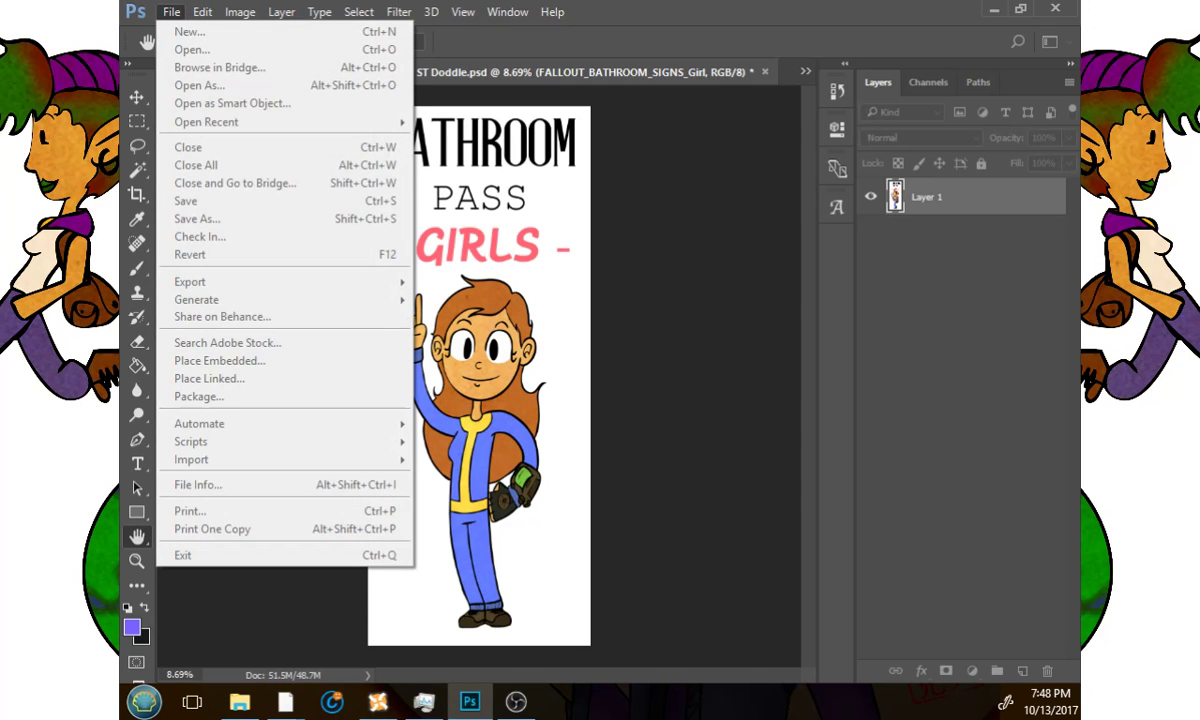
key(ctrl+s)
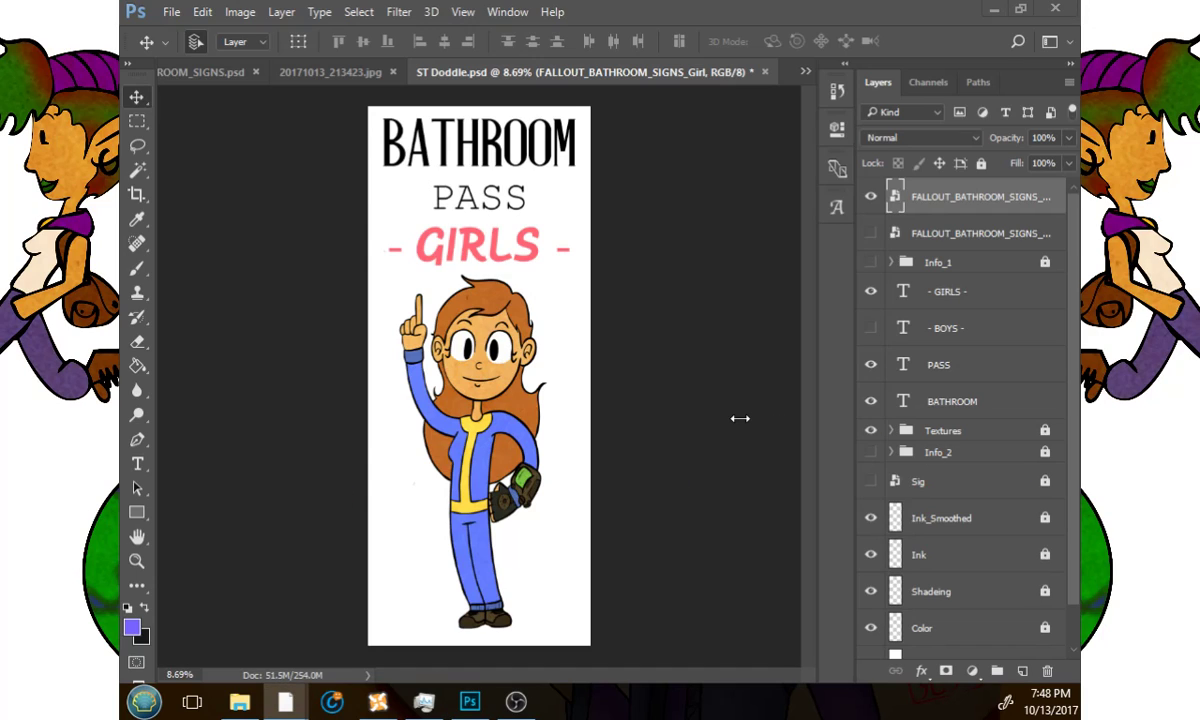
click(201, 12)
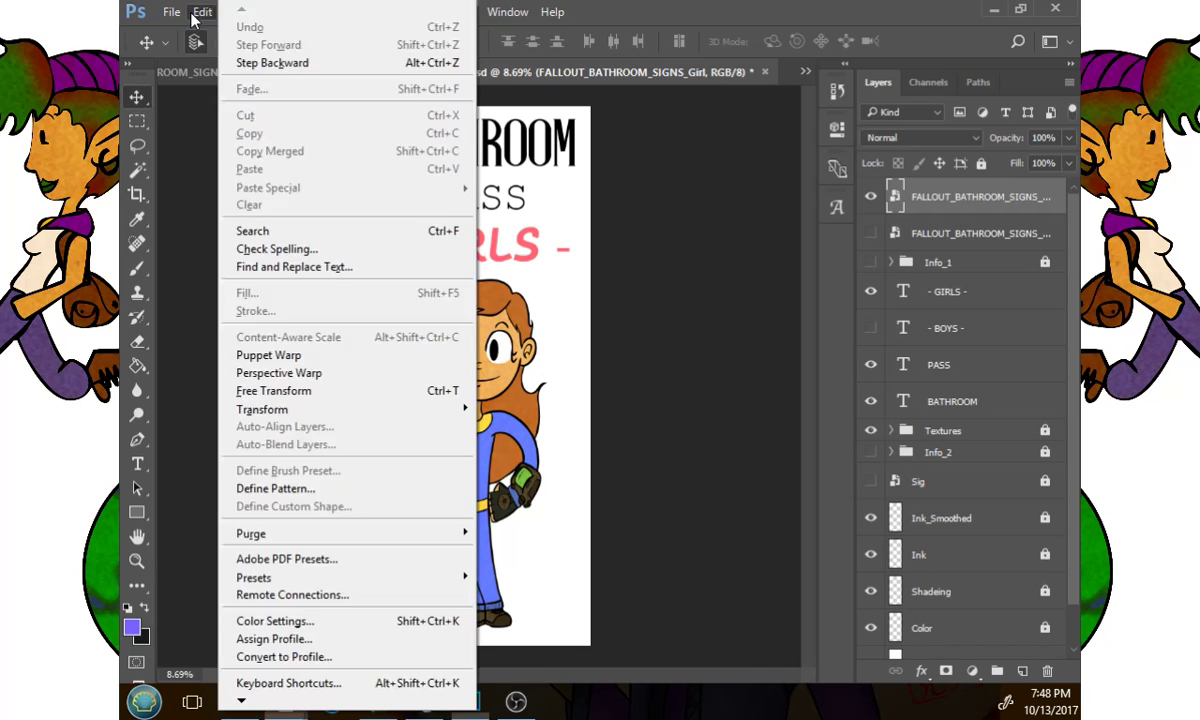
Save the layered design as a Photoshop file named PASS in the folder New folder inside Drawings.
click(172, 12)
click(170, 12)
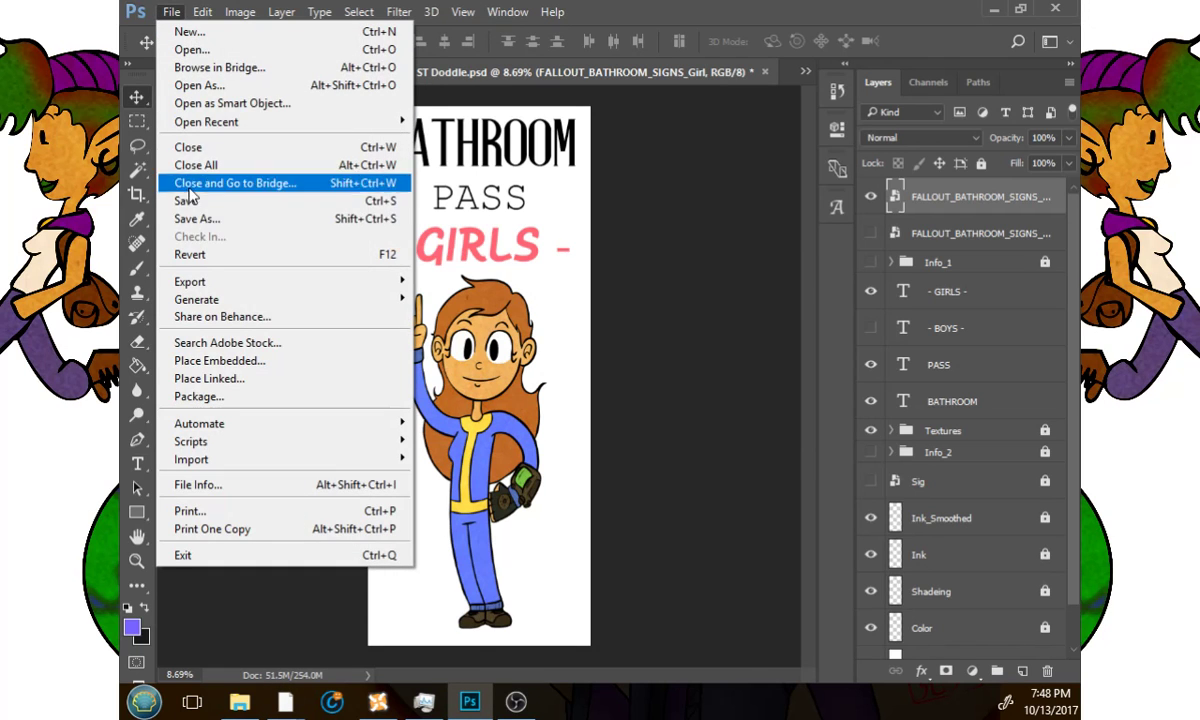
click(195, 219)
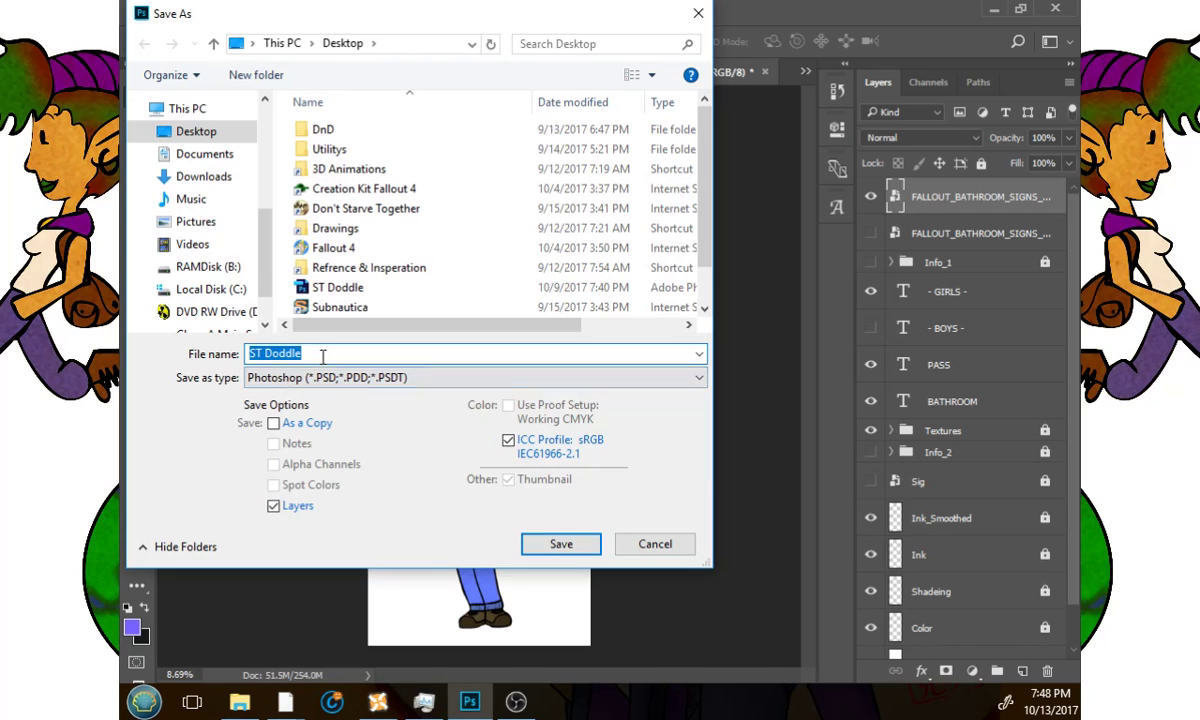
text(PASS)
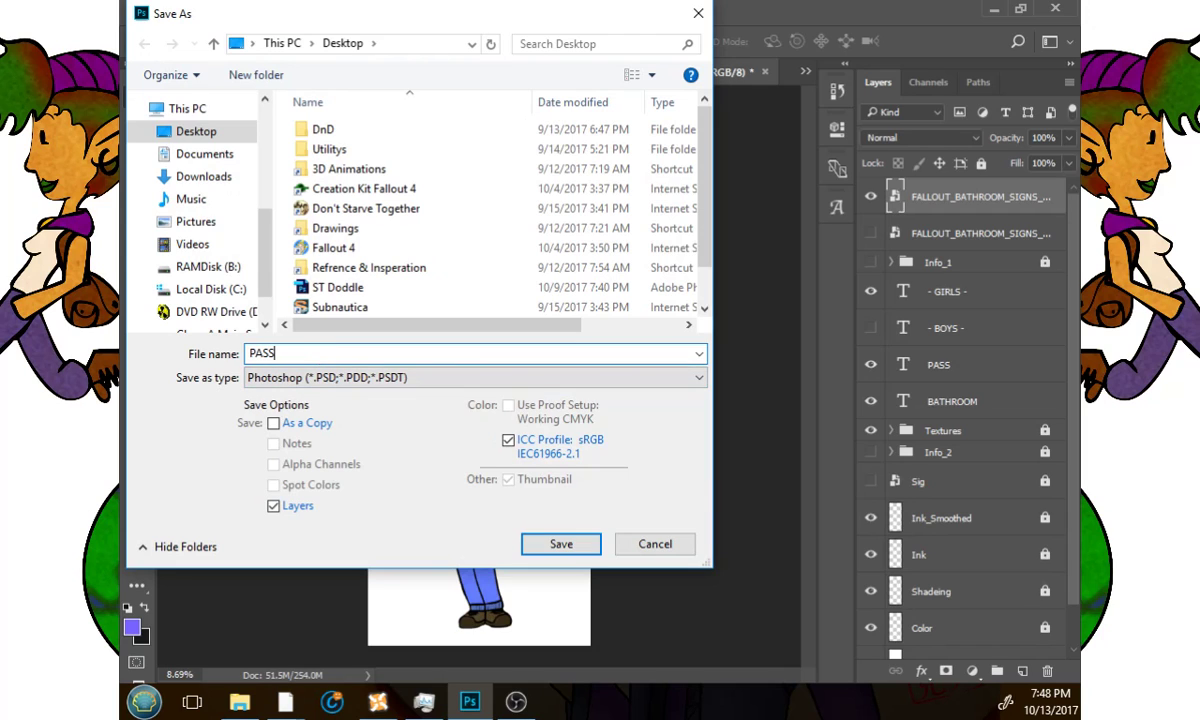
double_click(380, 228)
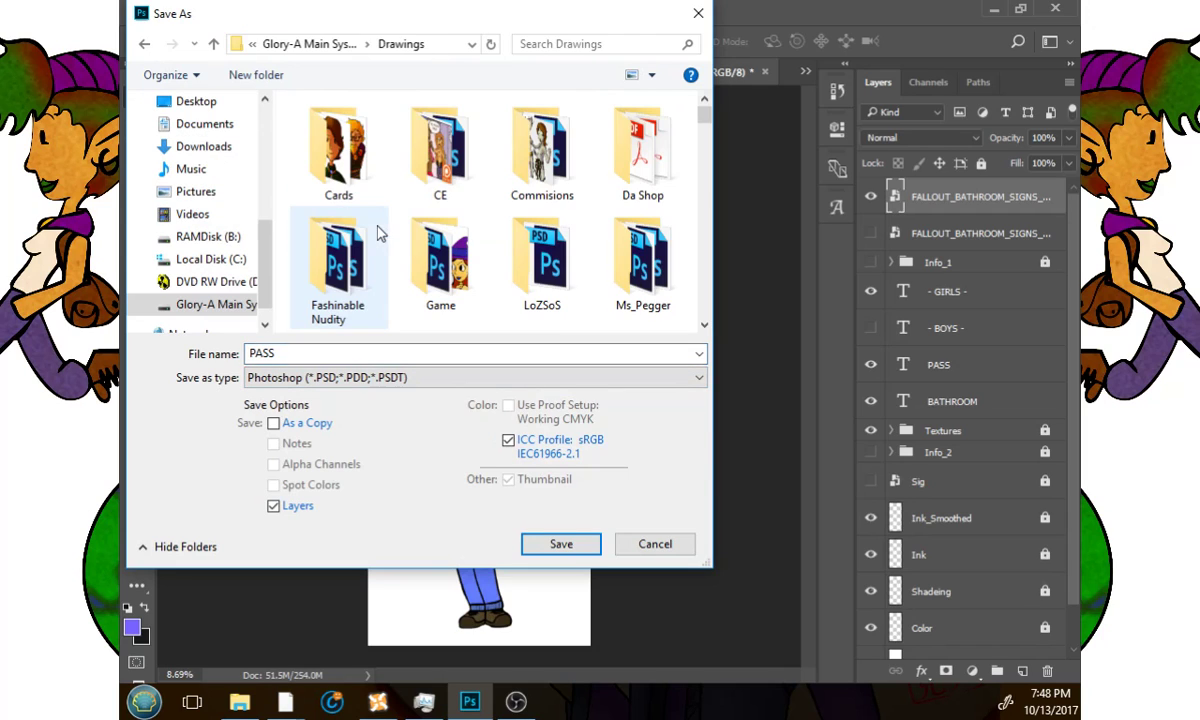
click(378, 240)
scroll(378, 250, down, 2)
double_click(378, 258)
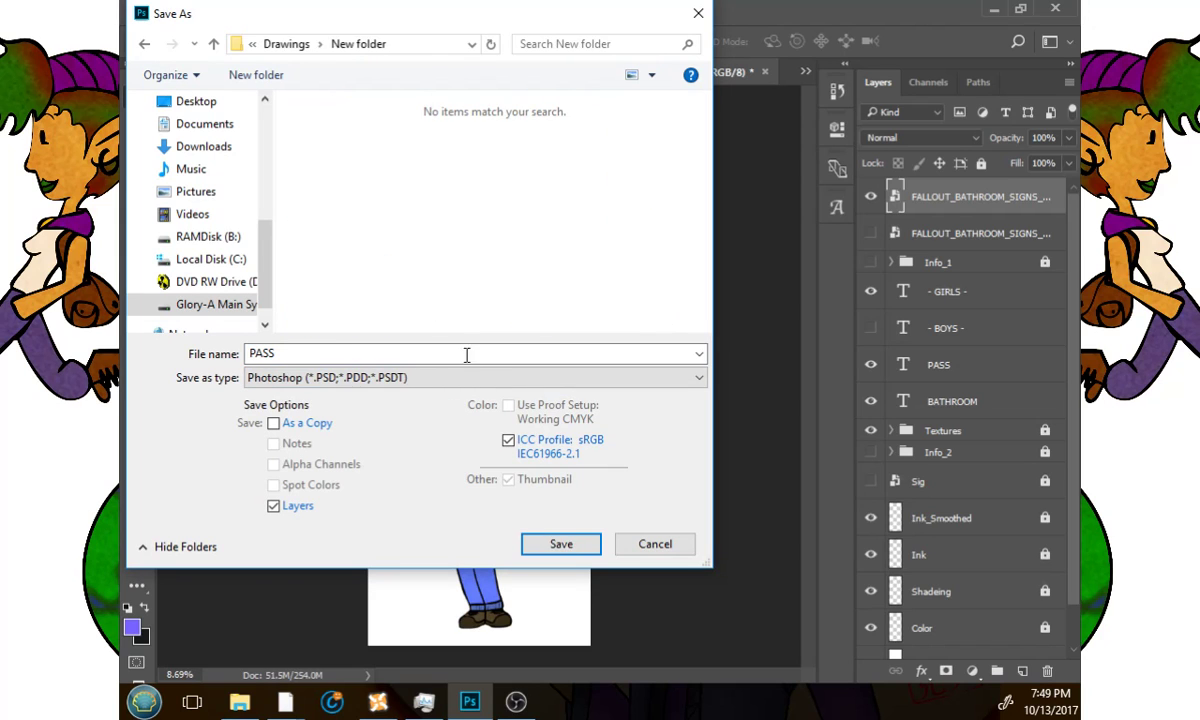
key(Return)
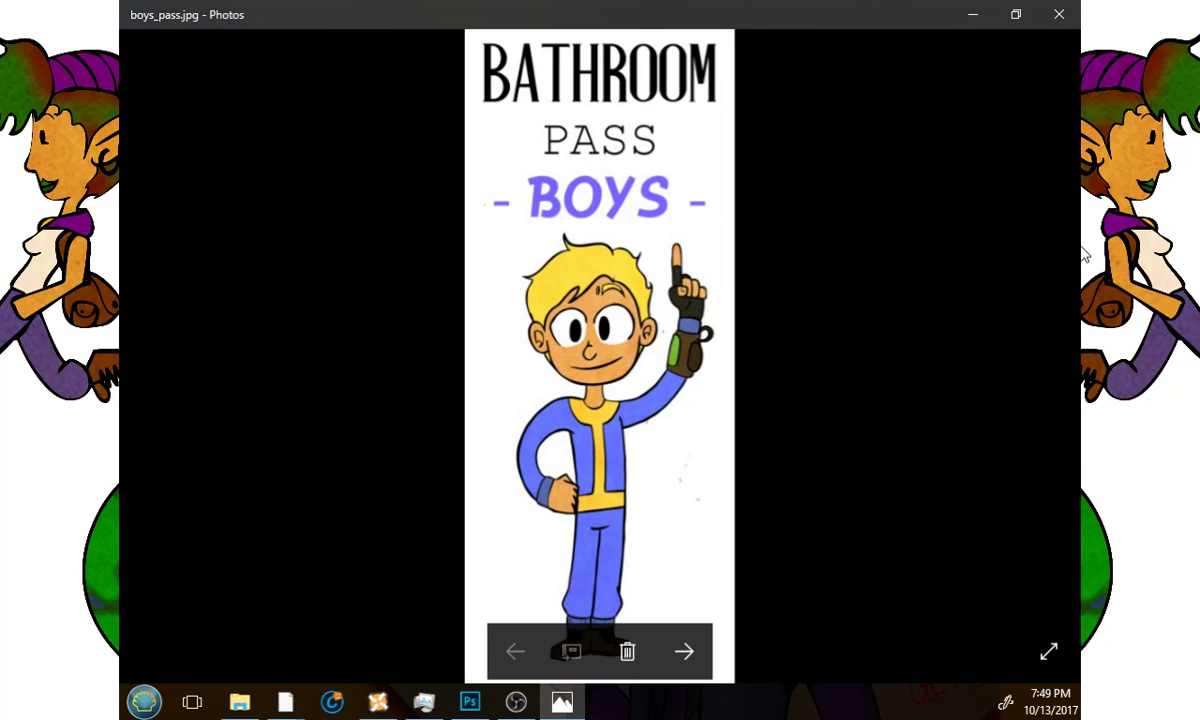
Compare the exported boys_pass.jpg and girls_pass.jpg in Photos by flipping back and forth between the two images.
key(Right)
key(Left)
key(Right)
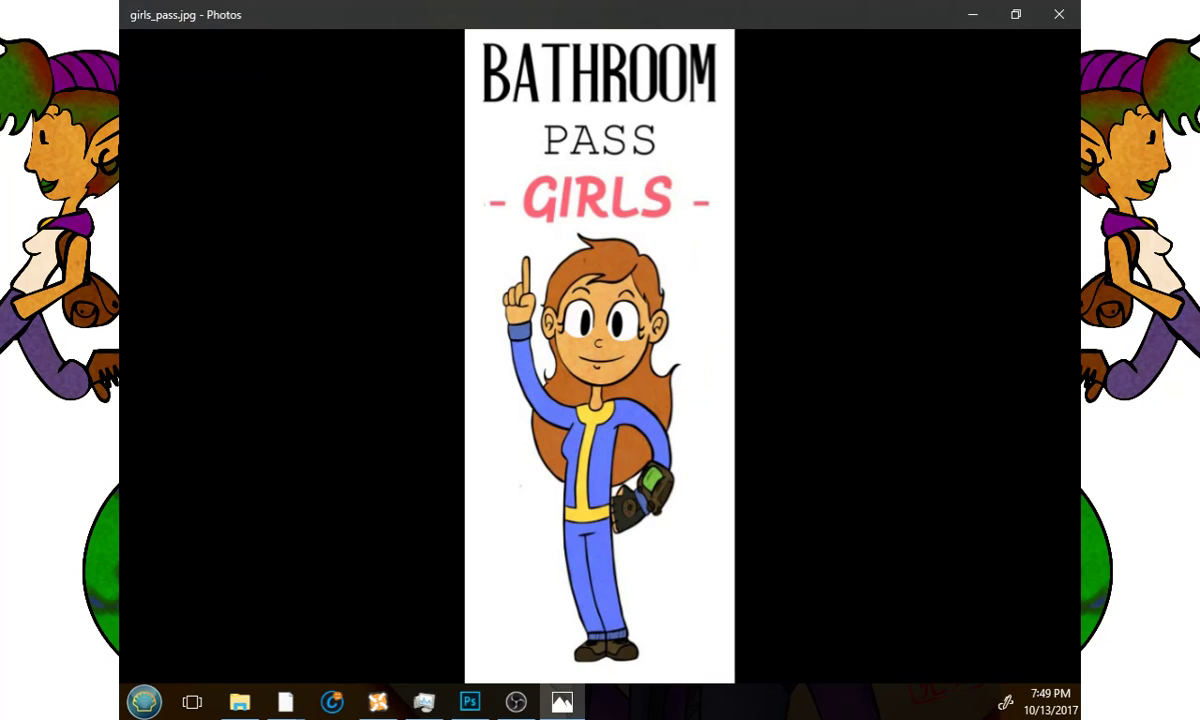
key(Left)
key(Right)
key(Left)
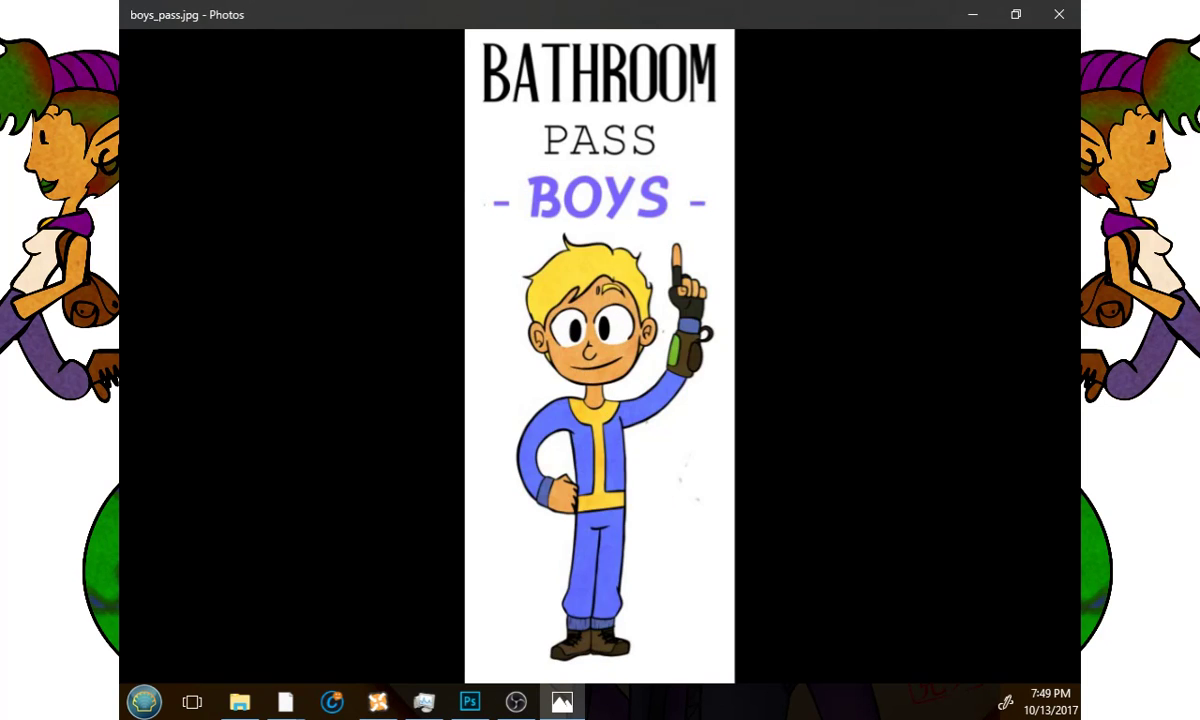
key(Right)
key(Left)
key(Right)
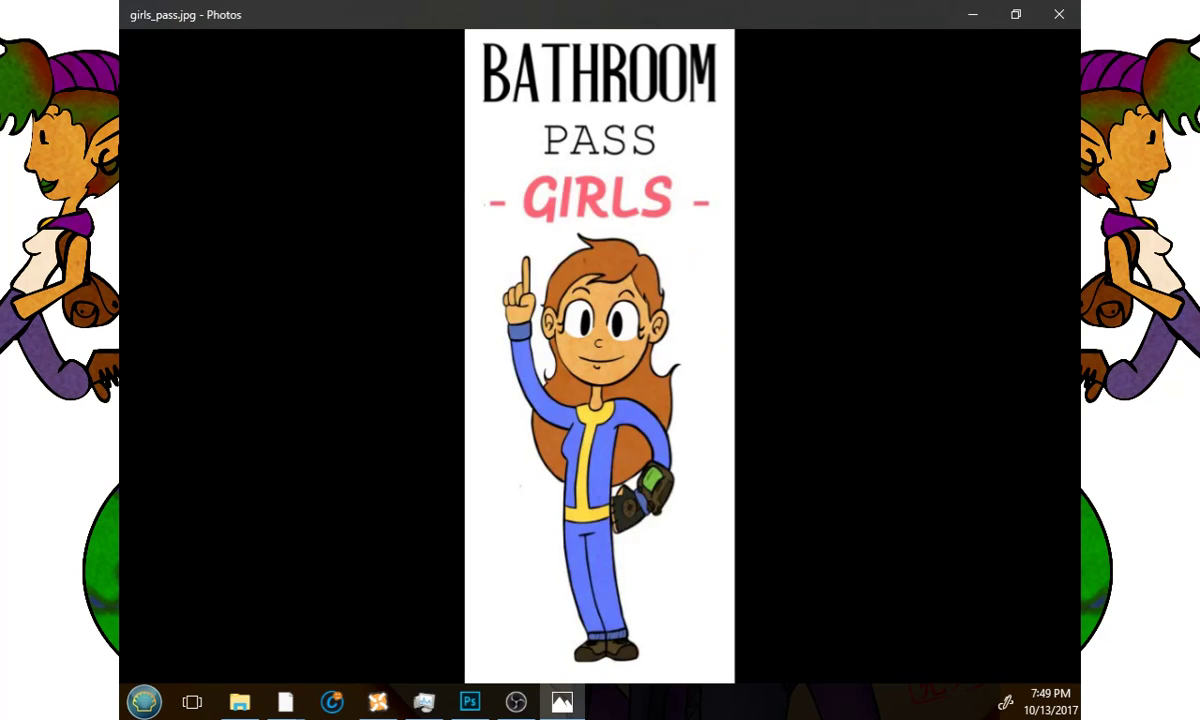
key(Left)
key(Right)
key(Left)
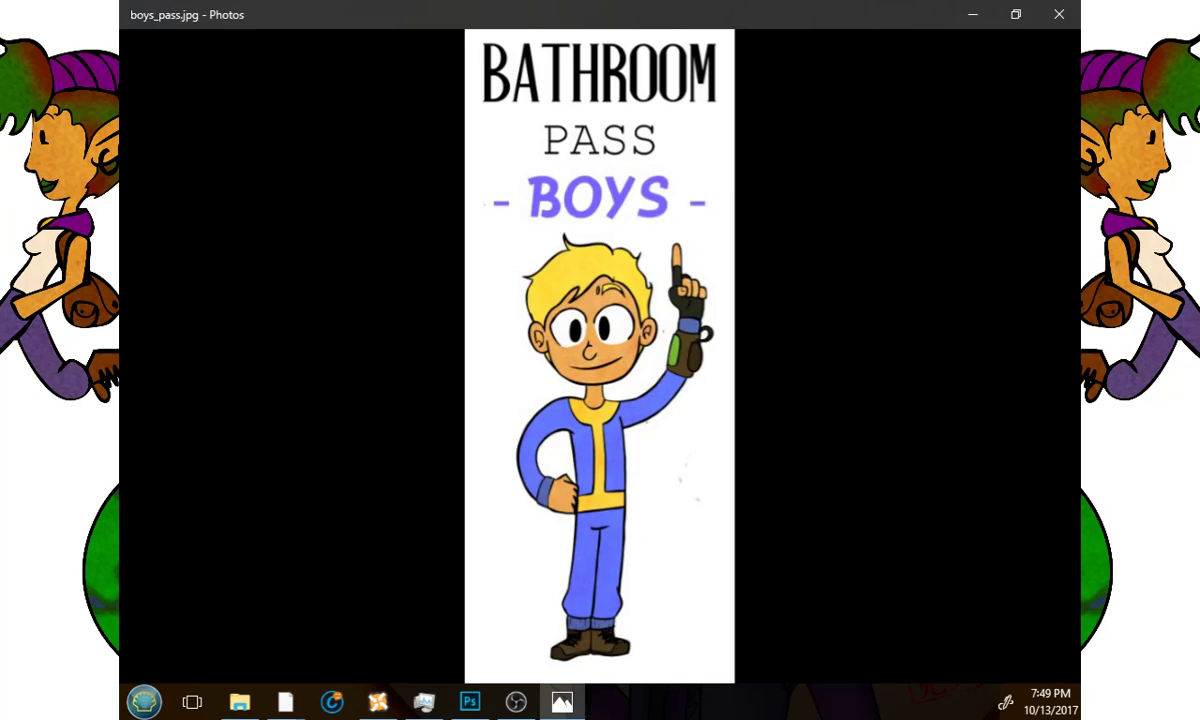
key(Right)
key(Left)
key(Right)
key(Left)
key(Right)
key(Left)
key(Right)
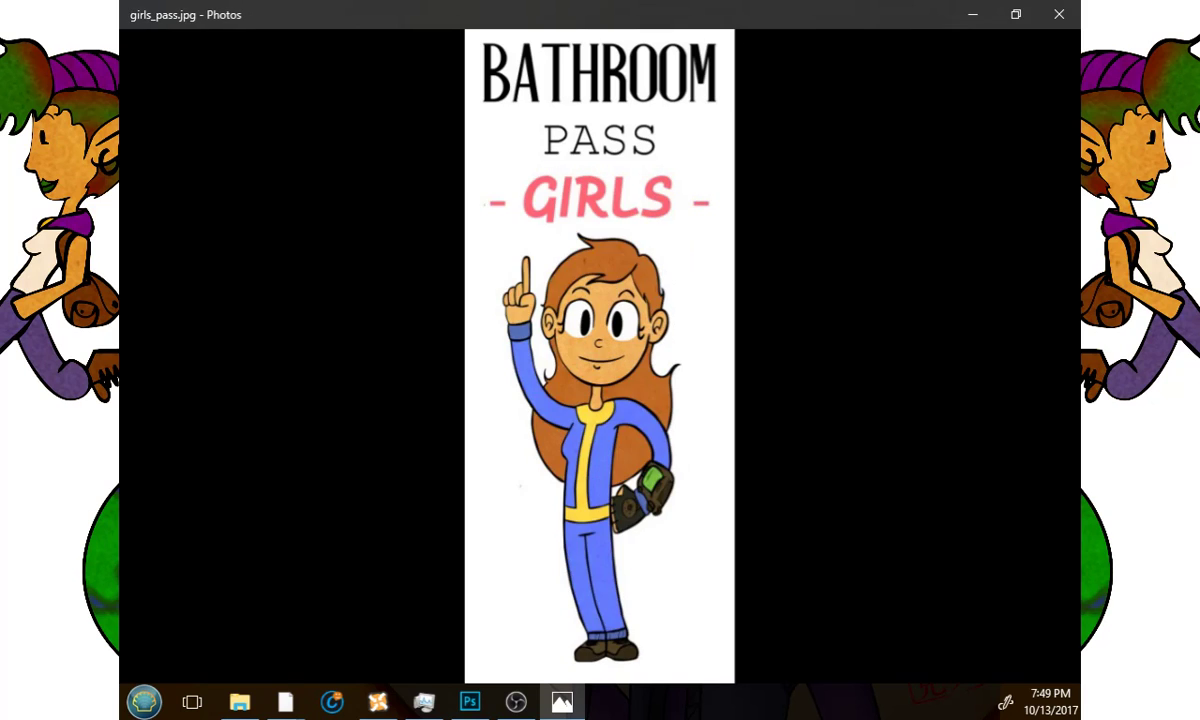
key(Left)
key(Right)
key(Left)
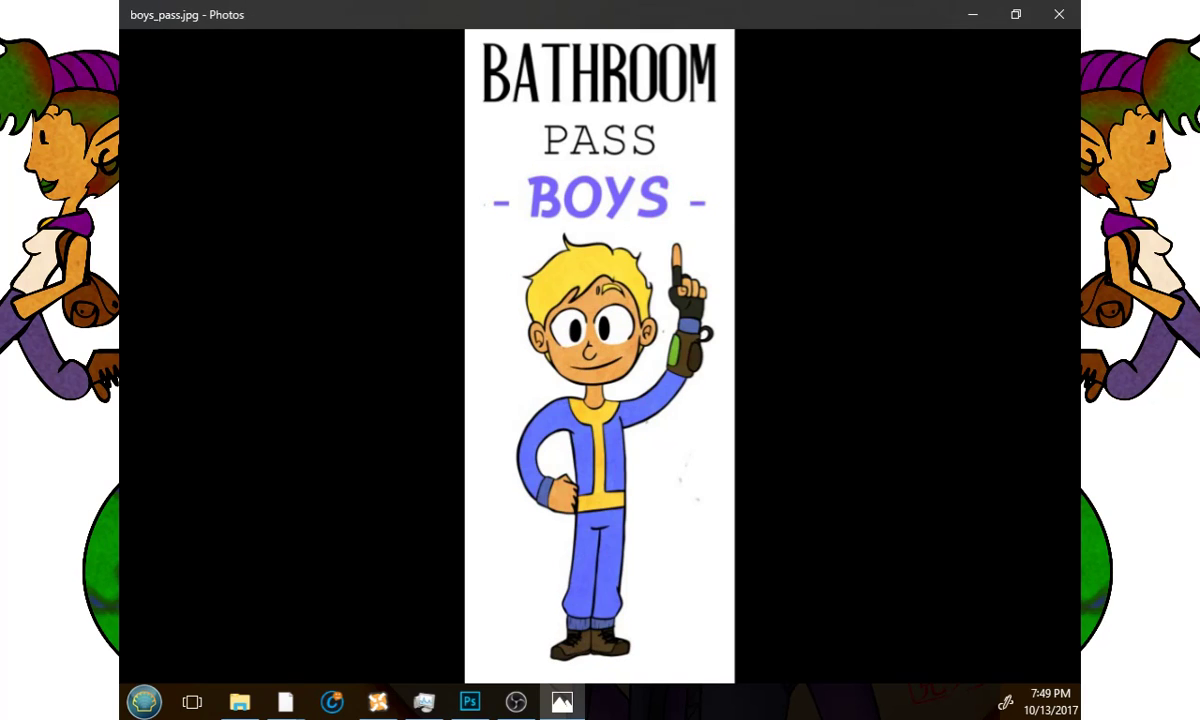
key(Right)
key(Left)
key(Right)
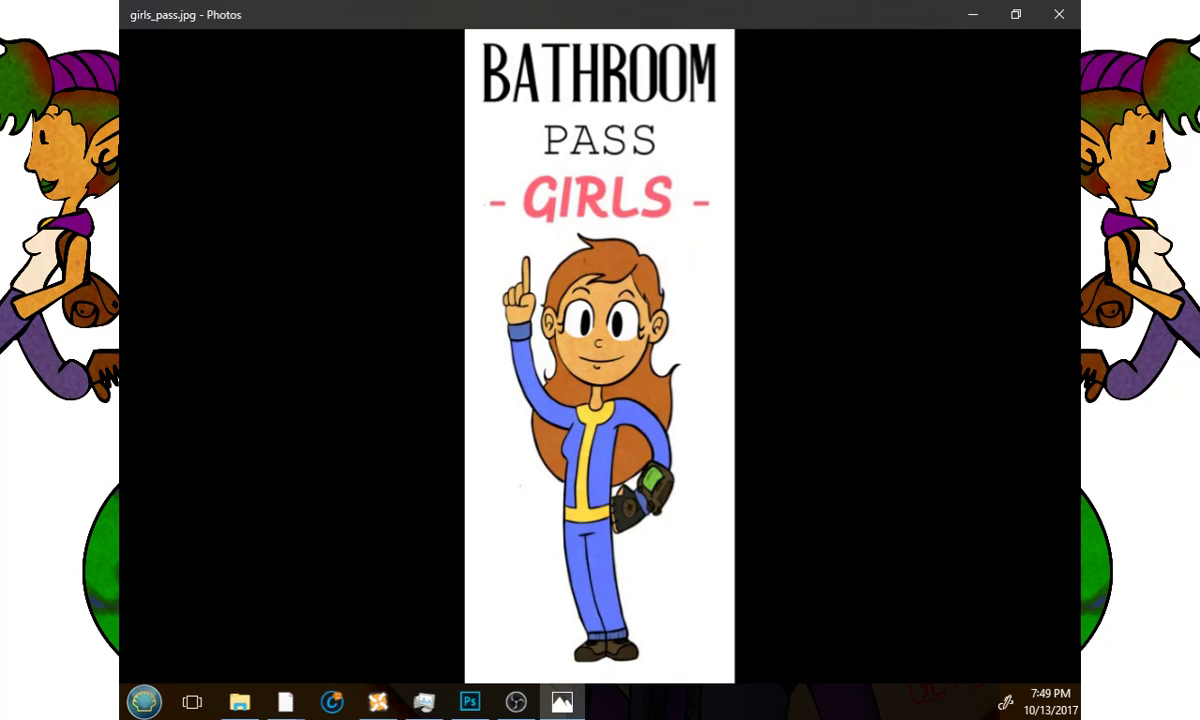
key(Left)
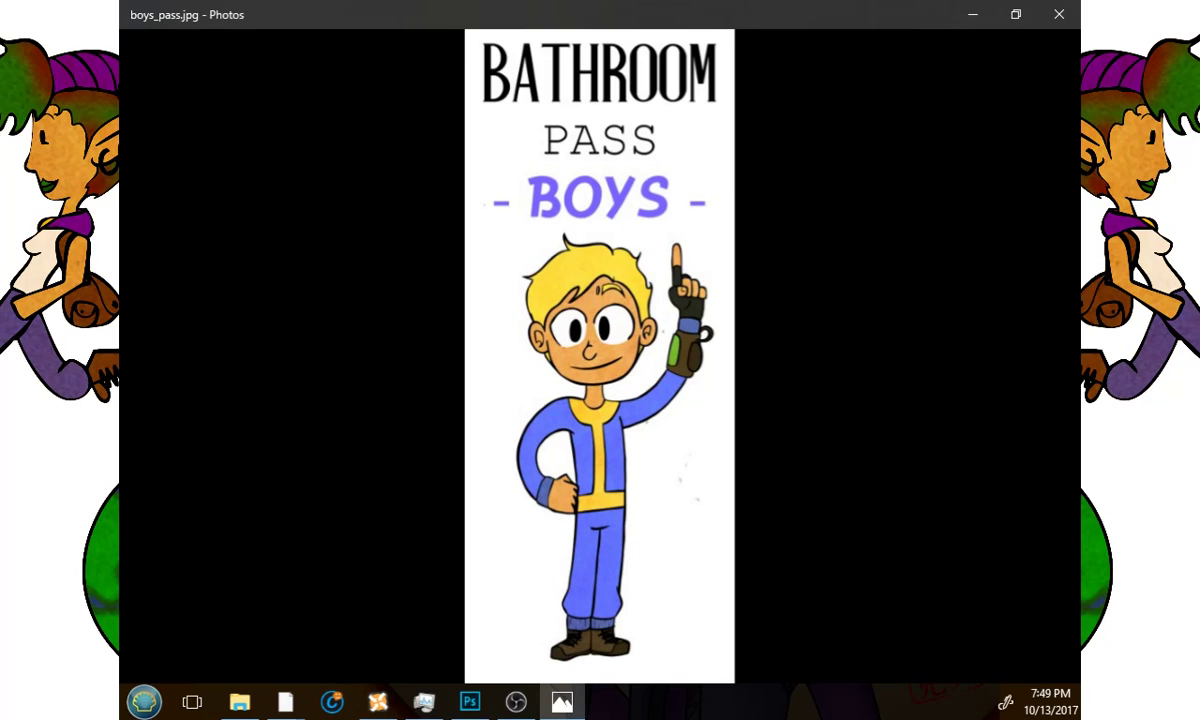
key(Right)
key(Left)
key(Right)
key(Left)
key(Right)
key(Left)
key(Right)
key(Left)
key(Right)
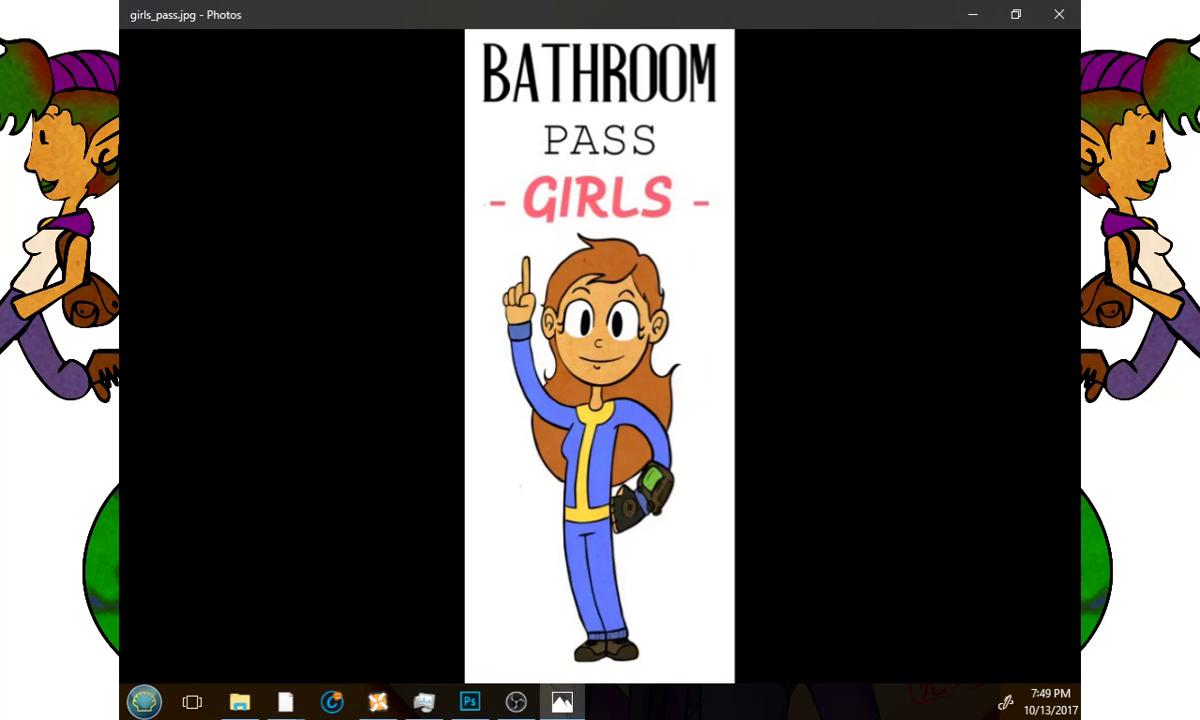
key(Left)
key(Right)
key(Left)
key(Right)
key(Left)
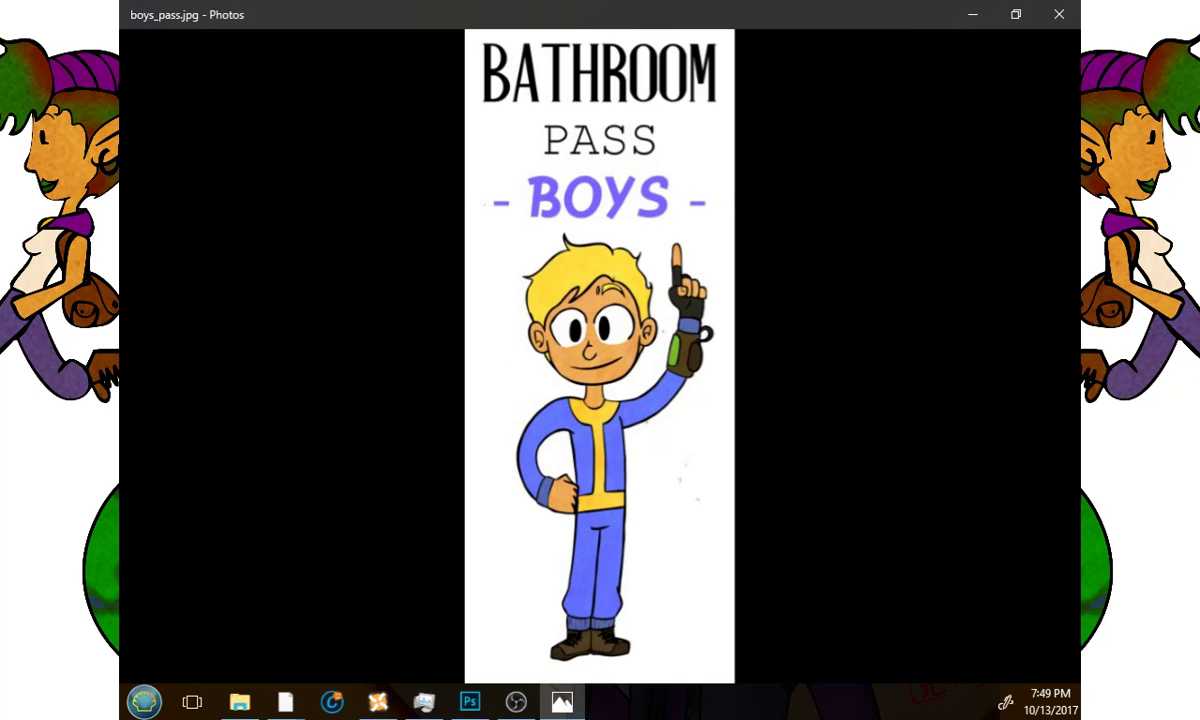
key(Right)
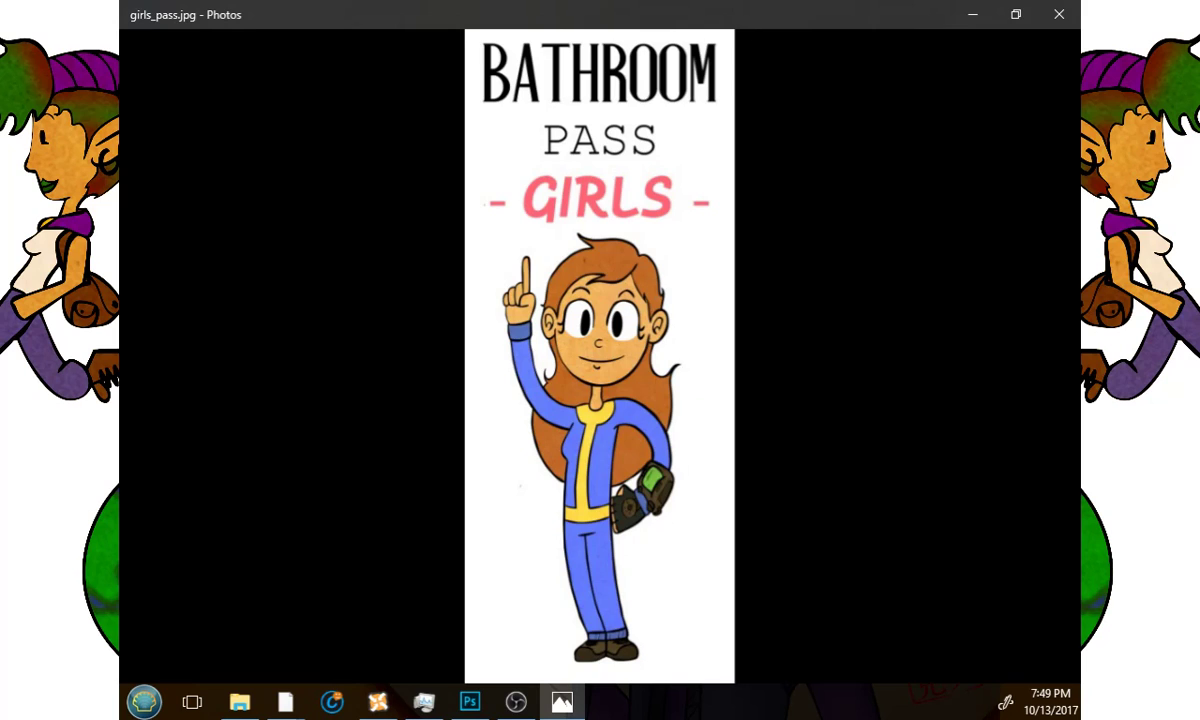
key(Left)
key(Right)
key(Left)
key(Right)
key(alt+Tab)
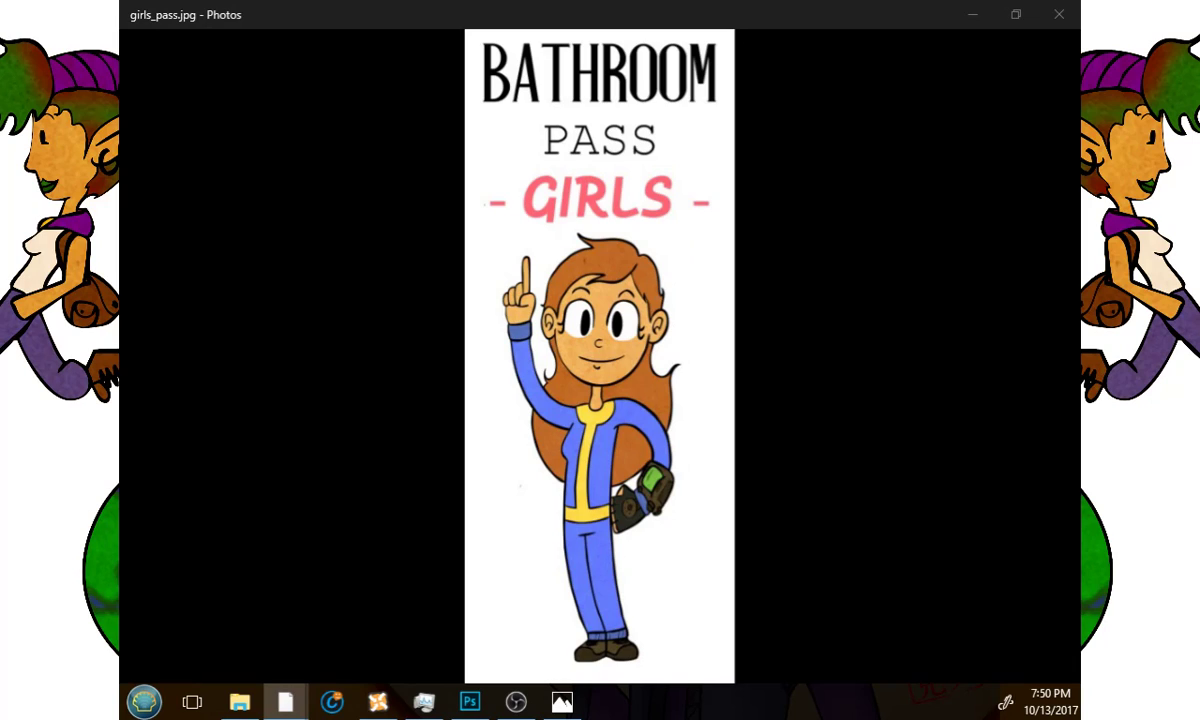